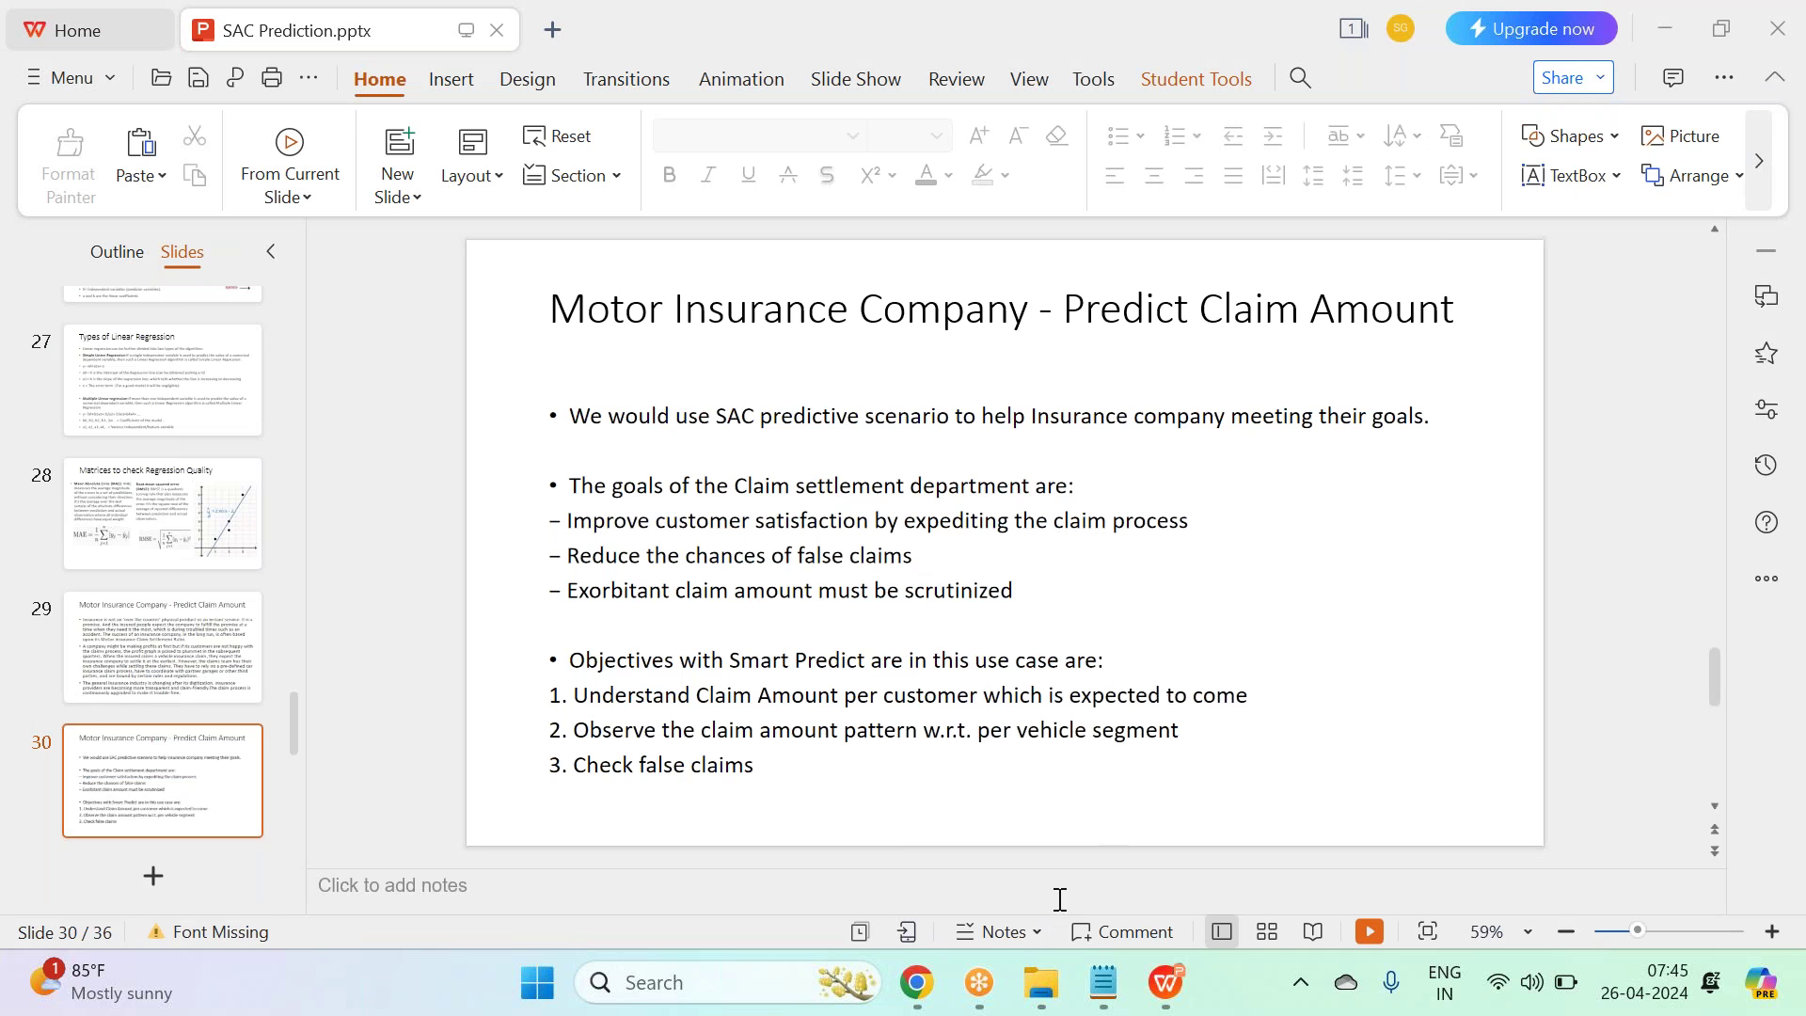
Open the Motor_Insurance_Claim_Hist_dataset workbook from the Prediction folder under SAC_Files, Data Files.
{"action": "left_click", "coordinate": [1041, 982]}
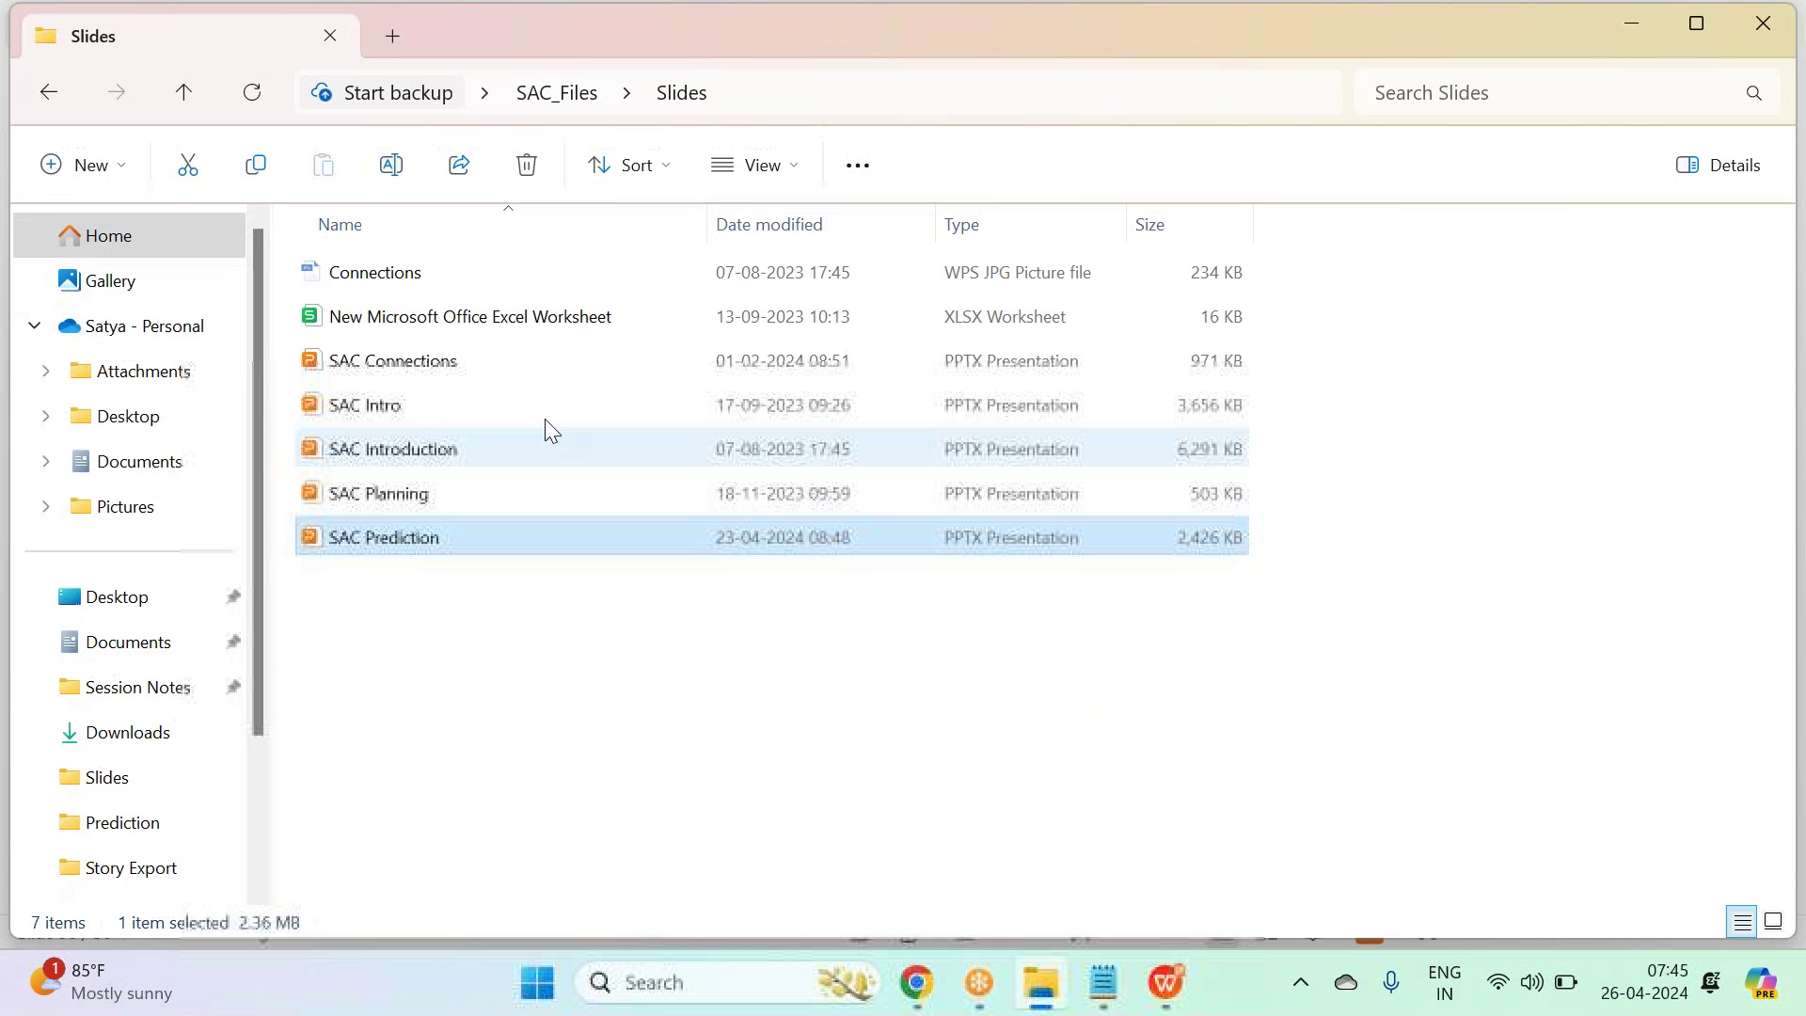
{"action": "left_click", "coordinate": [551, 96]}
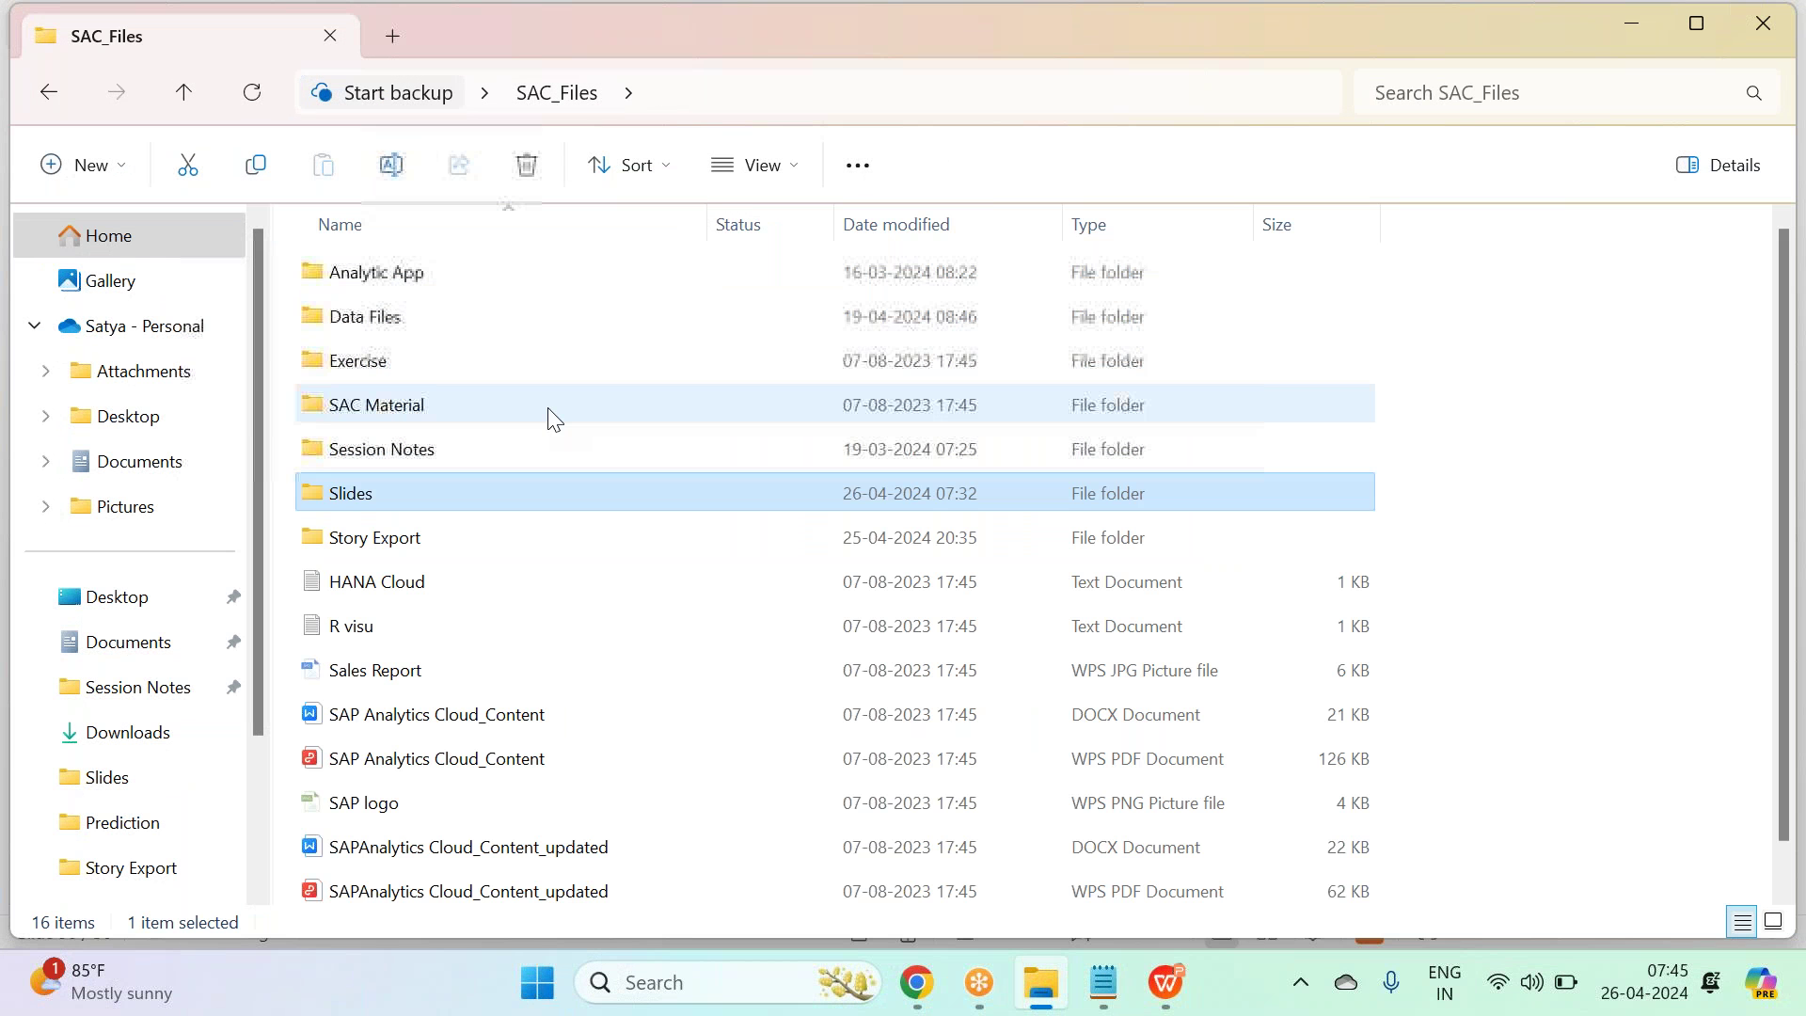
{"action": "double_click", "coordinate": [539, 320]}
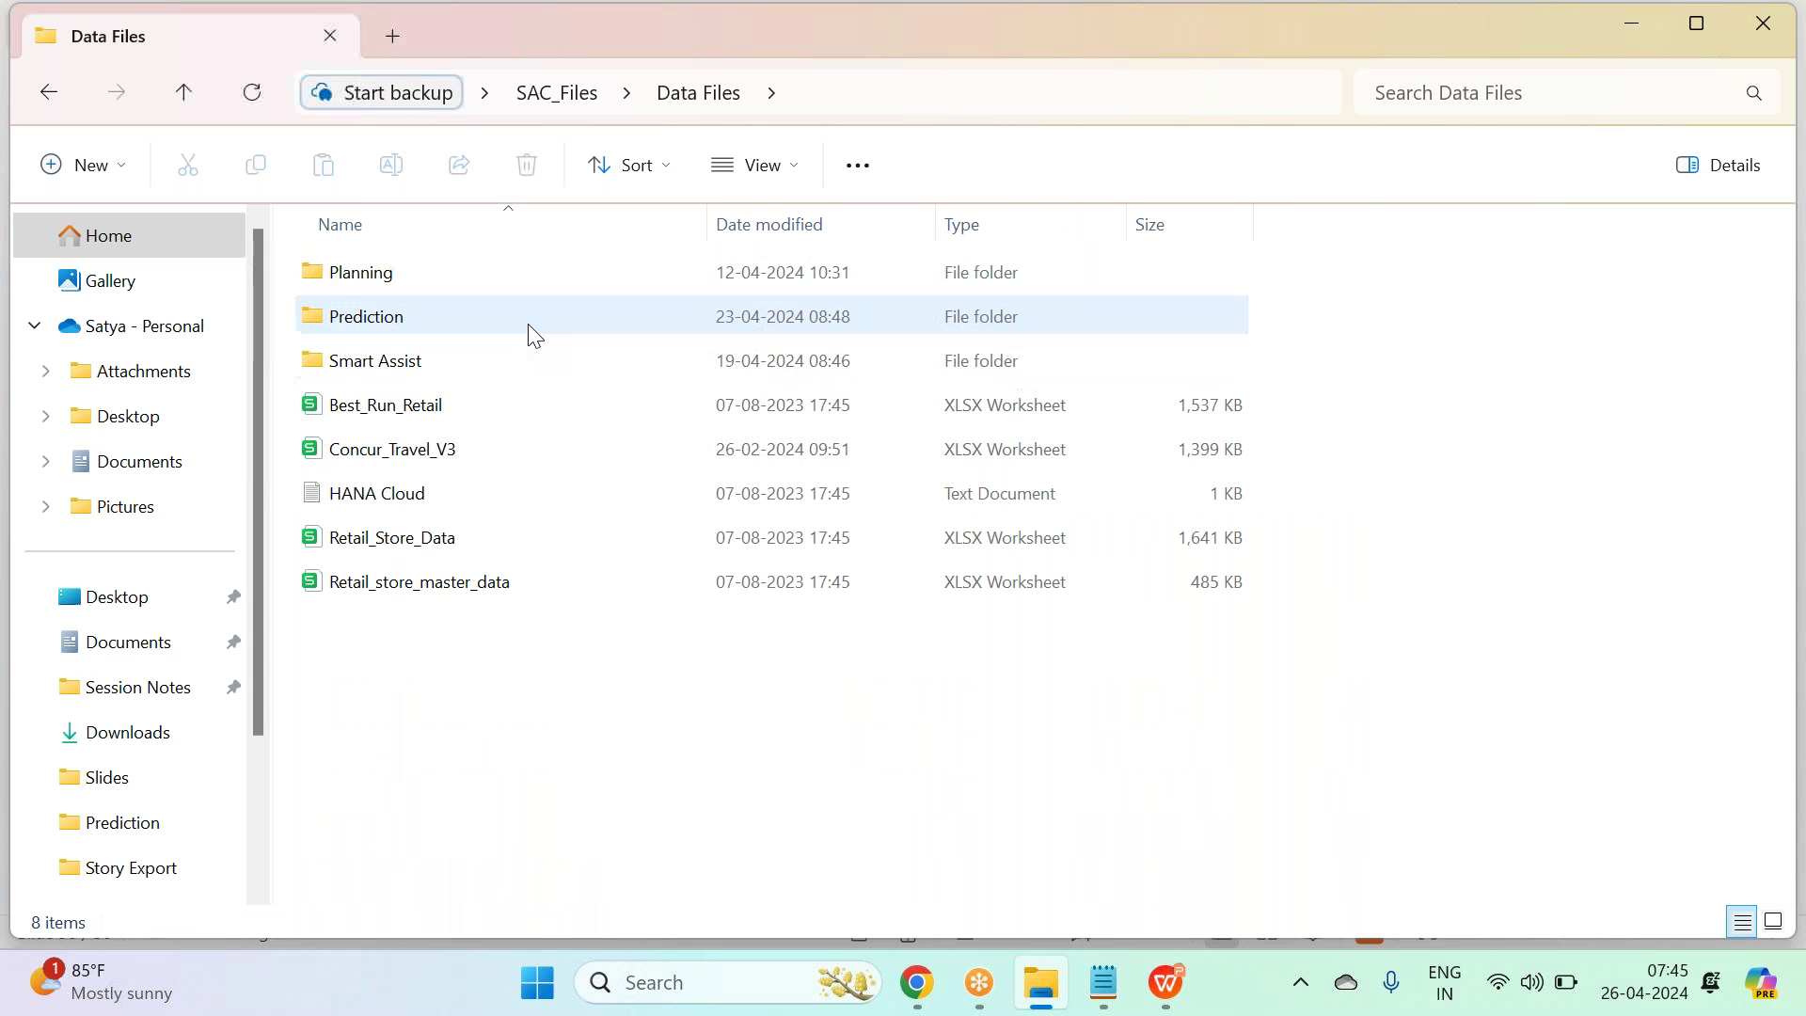
{"action": "double_click", "coordinate": [529, 334]}
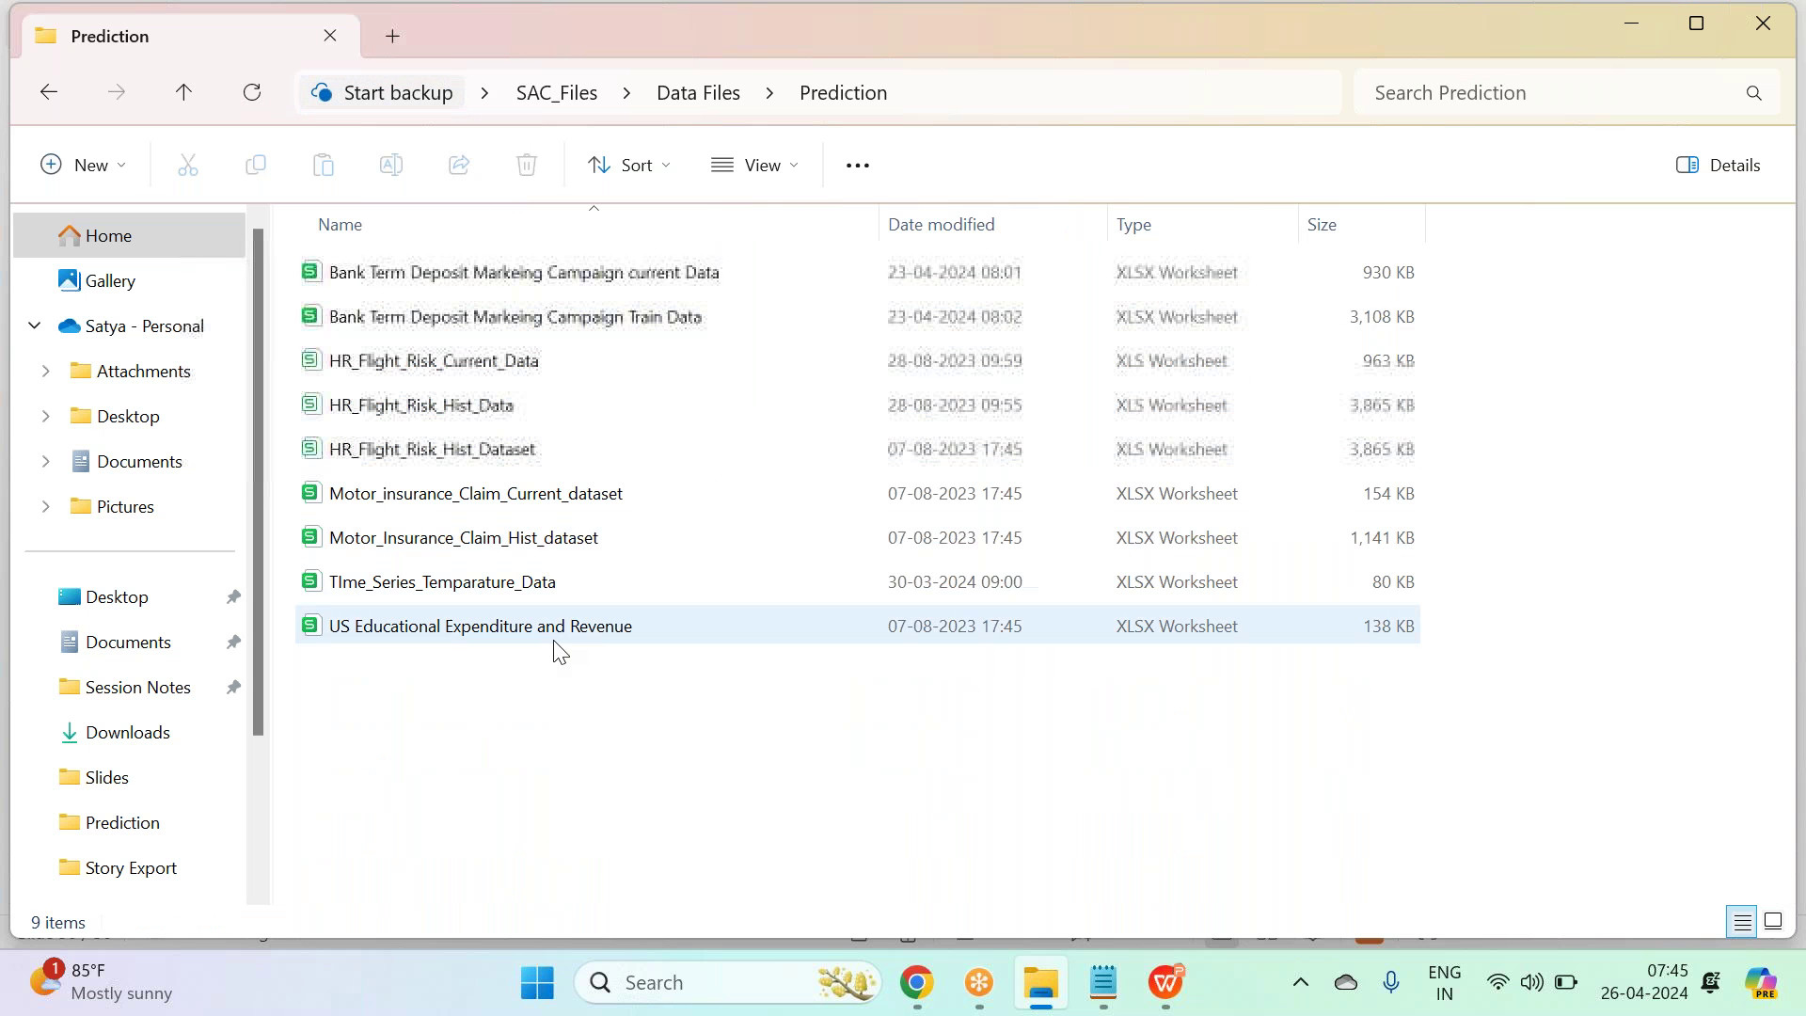
{"action": "double_click", "coordinate": [584, 539]}
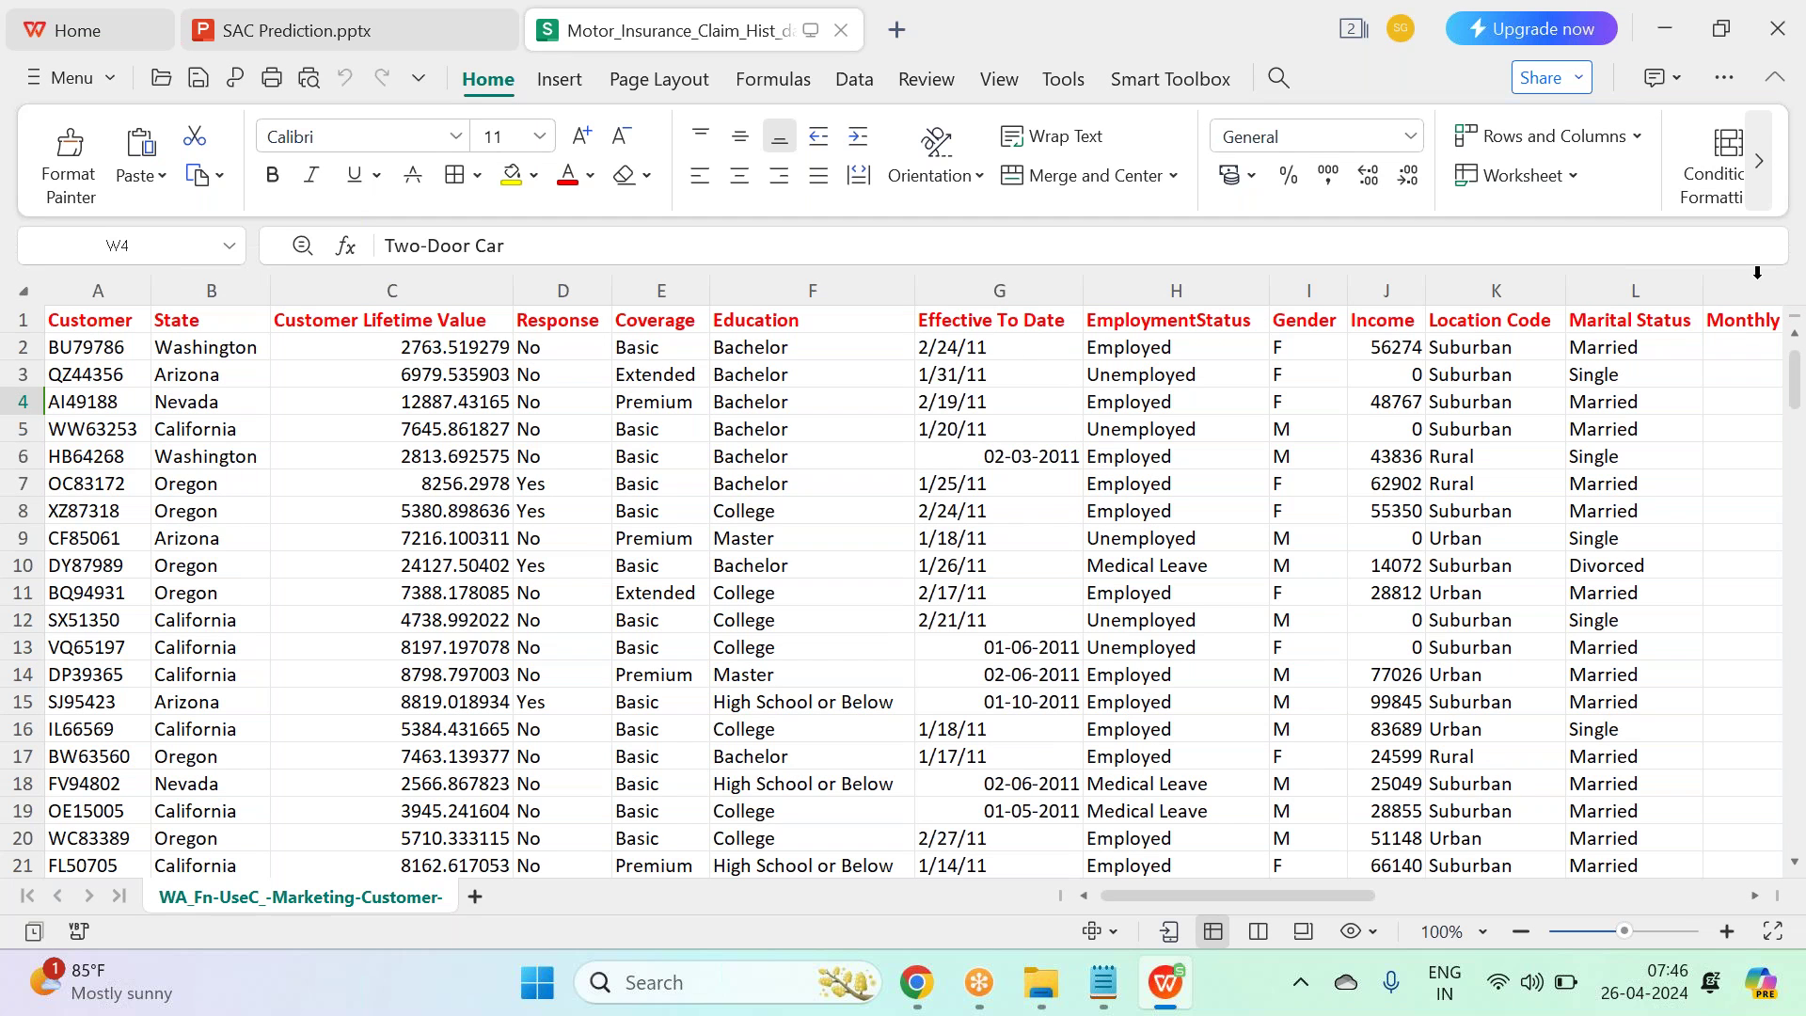
Examine the historical dataset's customer fields from Customer through EmploymentStatus, including the range of Coverage values.
{"action": "left_click", "coordinate": [94, 348]}
{"action": "left_click", "coordinate": [179, 348]}
{"action": "left_click", "coordinate": [407, 348]}
{"action": "left_click", "coordinate": [572, 347]}
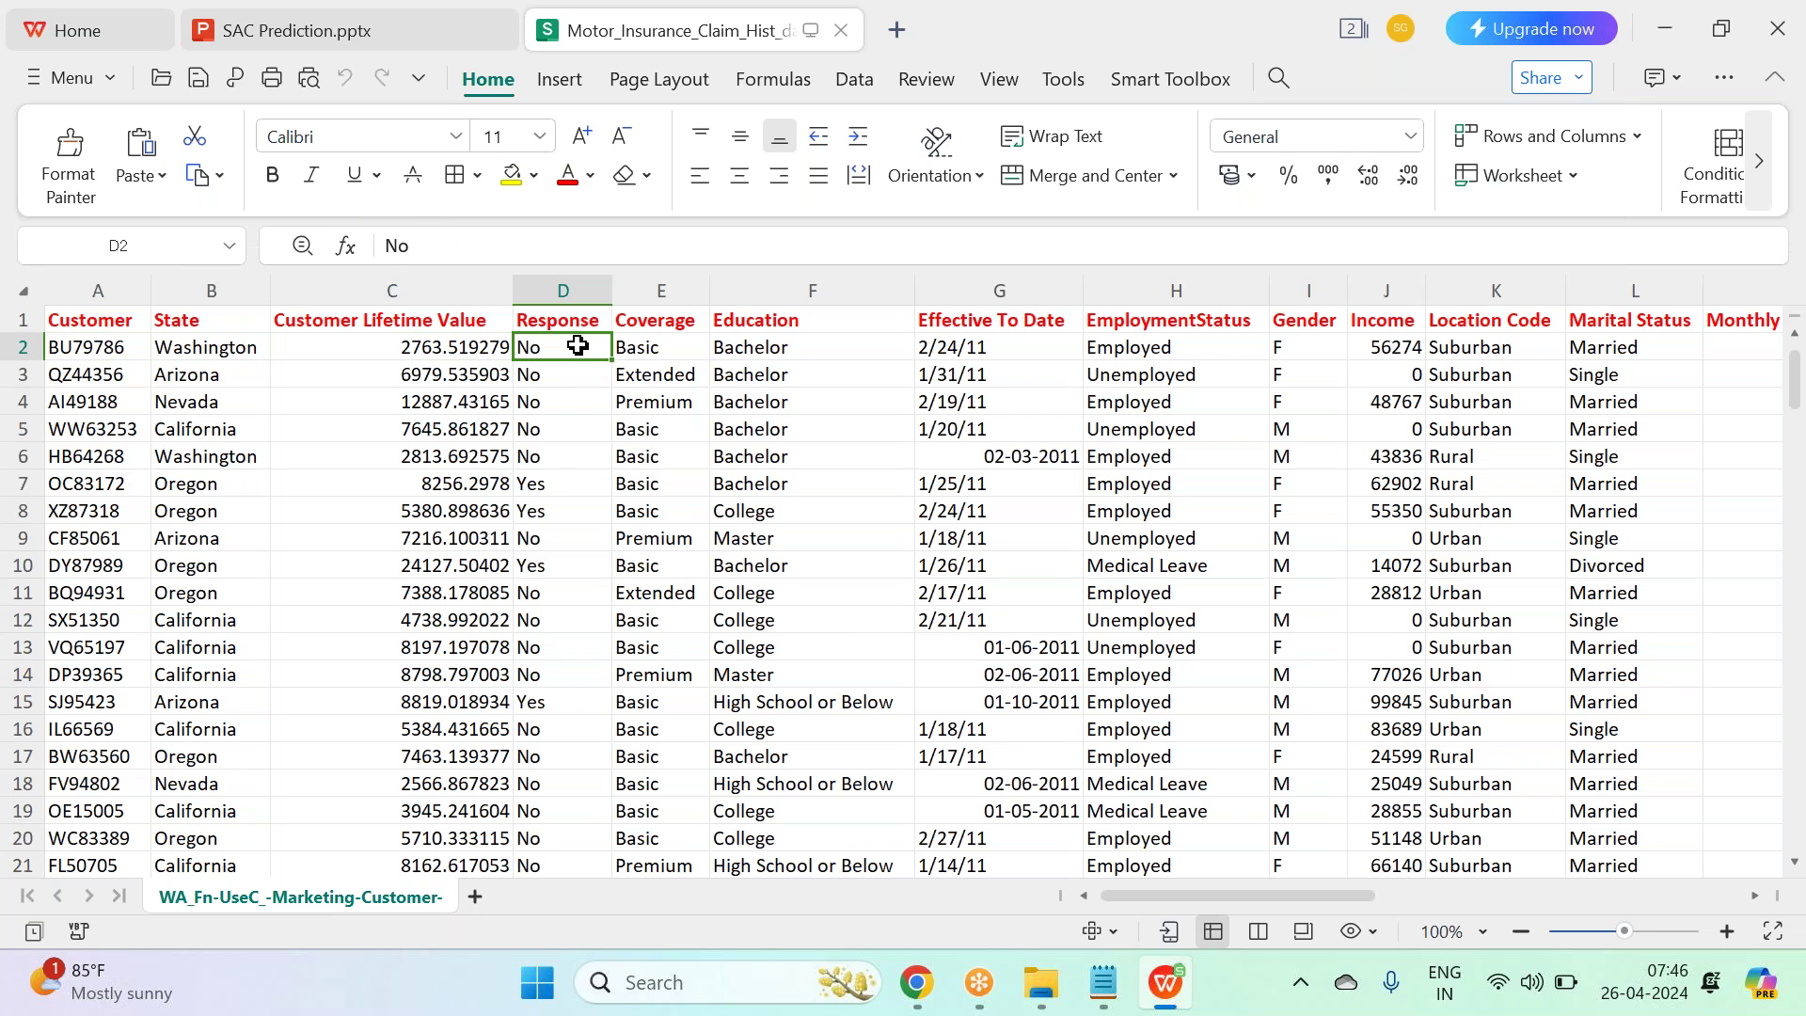
{"action": "left_click", "coordinate": [687, 348]}
{"action": "left_click", "coordinate": [813, 344]}
{"action": "left_click", "coordinate": [679, 347]}
{"action": "left_click_drag", "start_coordinate": [678, 347], "coordinate": [696, 594]}
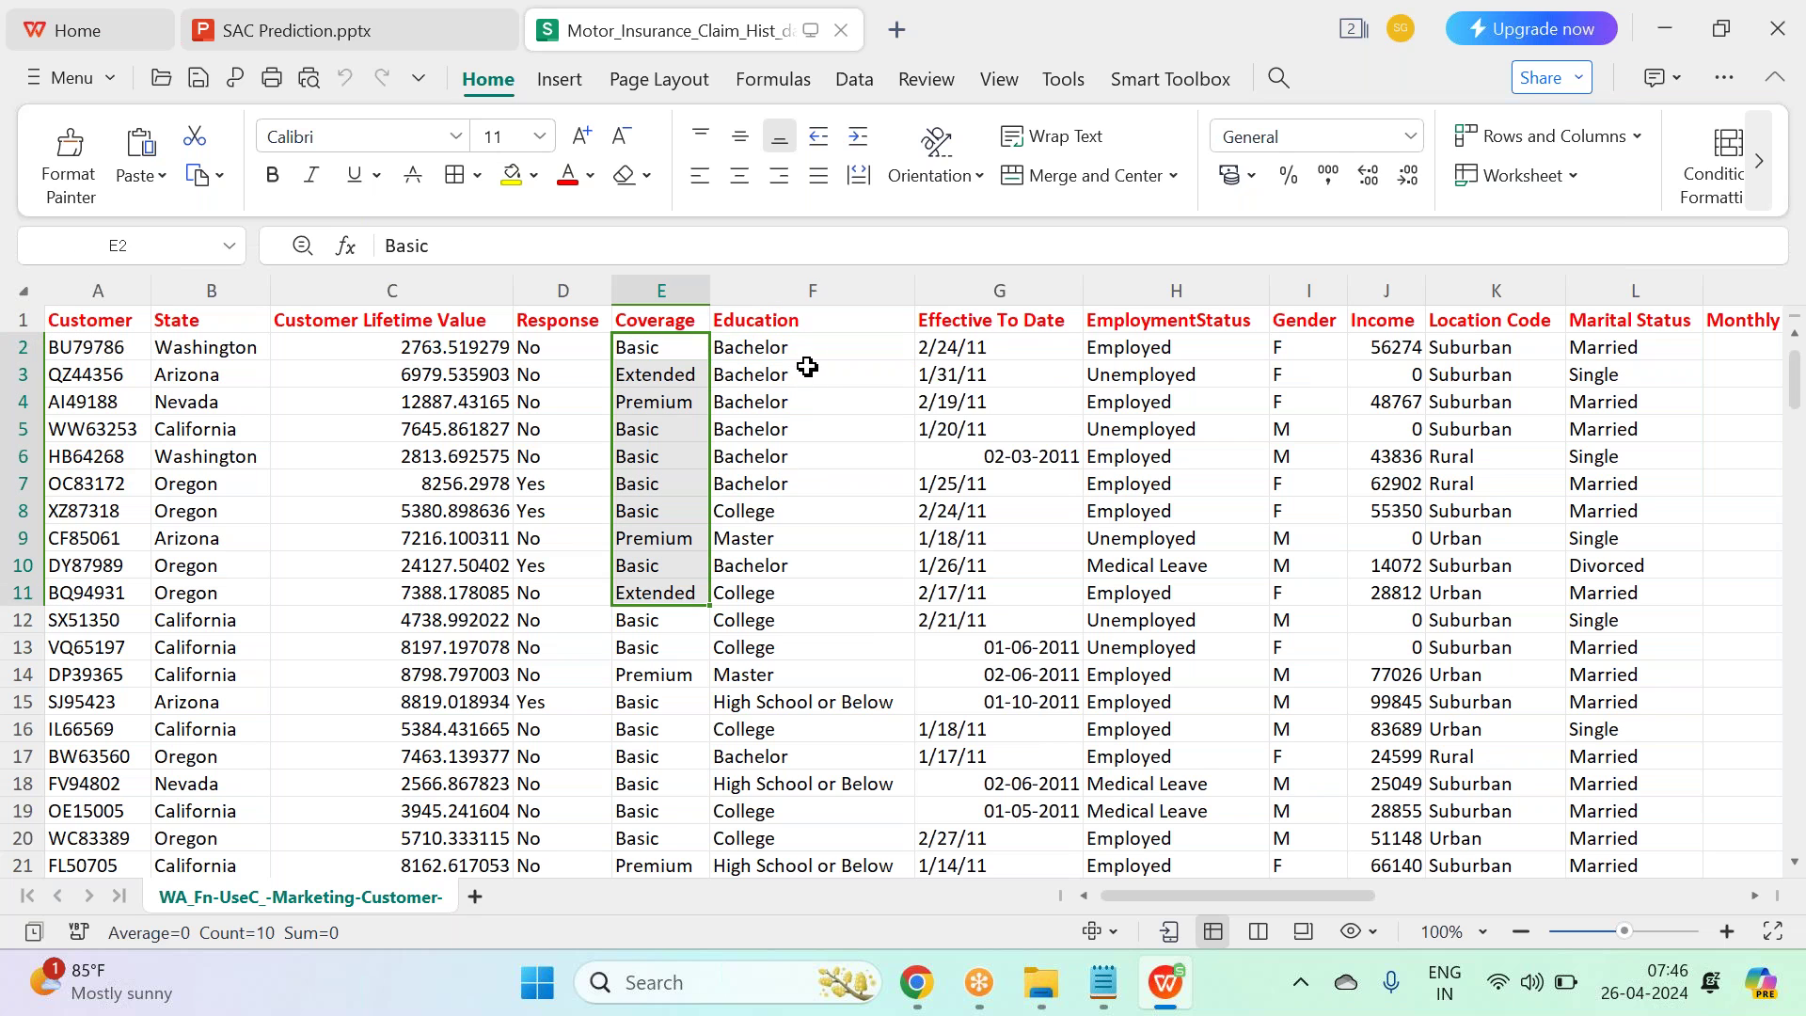
{"action": "left_click", "coordinate": [806, 351]}
{"action": "left_click", "coordinate": [1063, 365]}
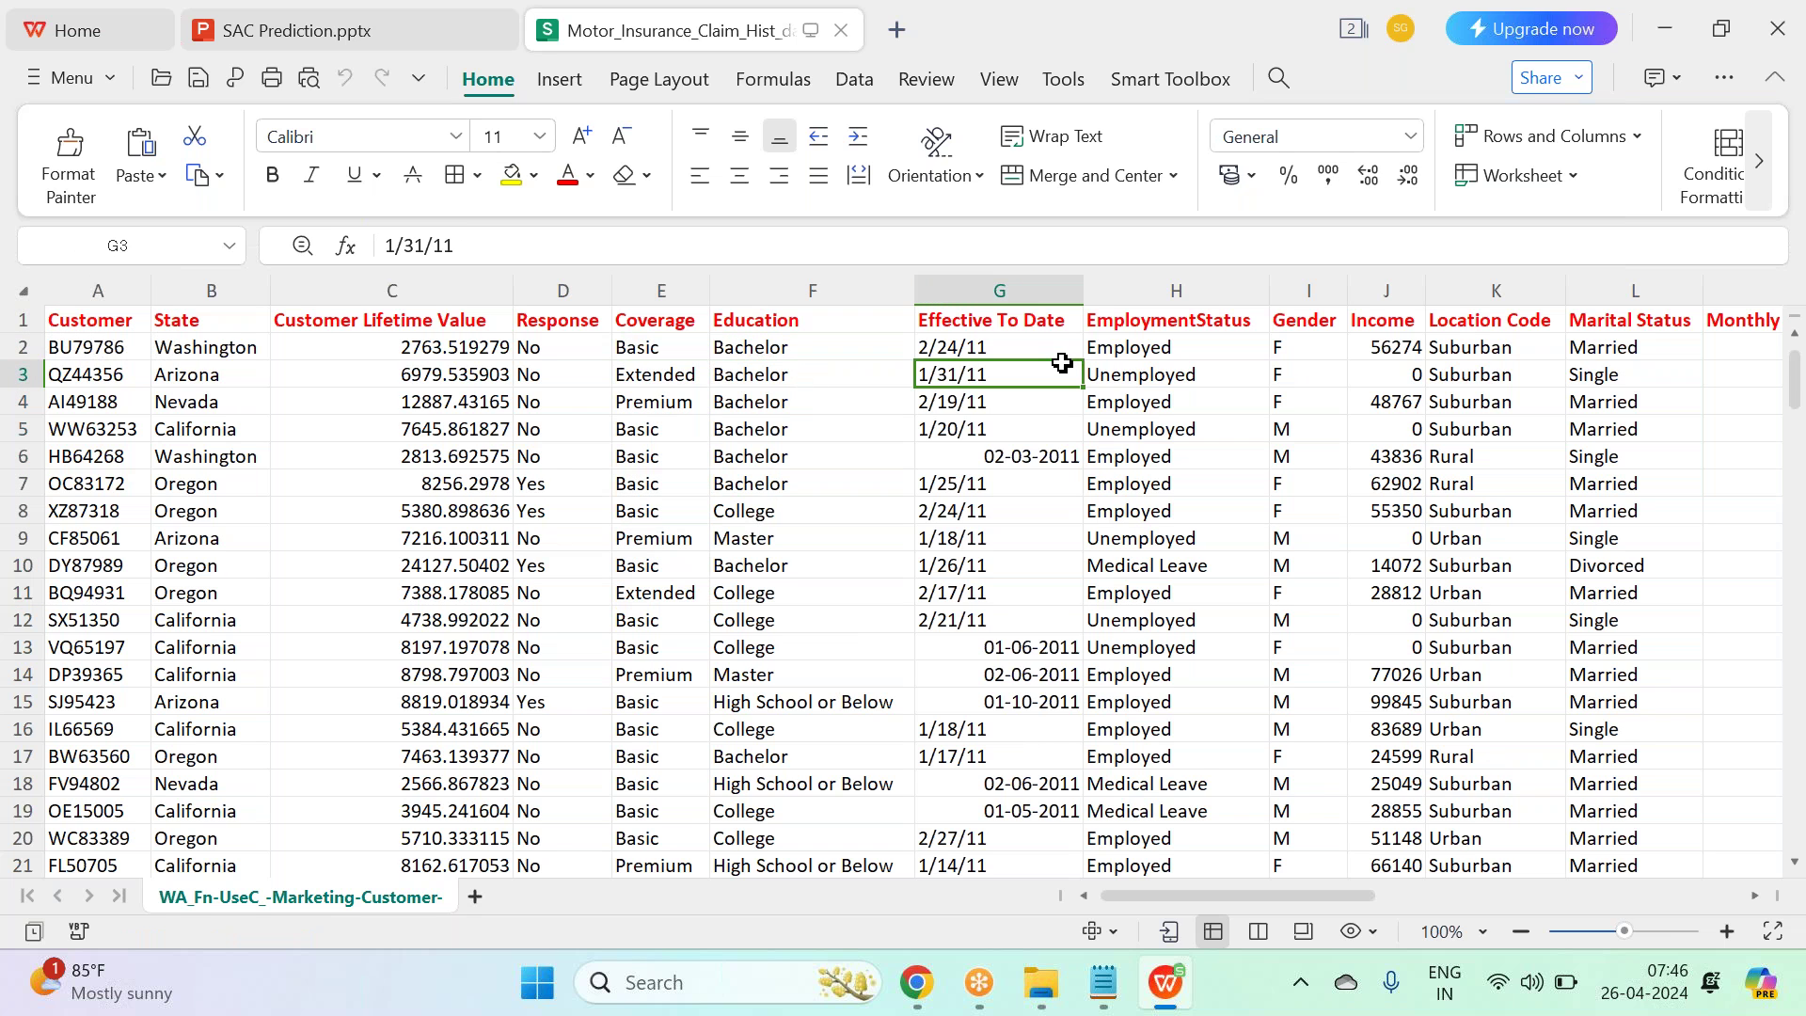
{"action": "key", "text": "Right"}
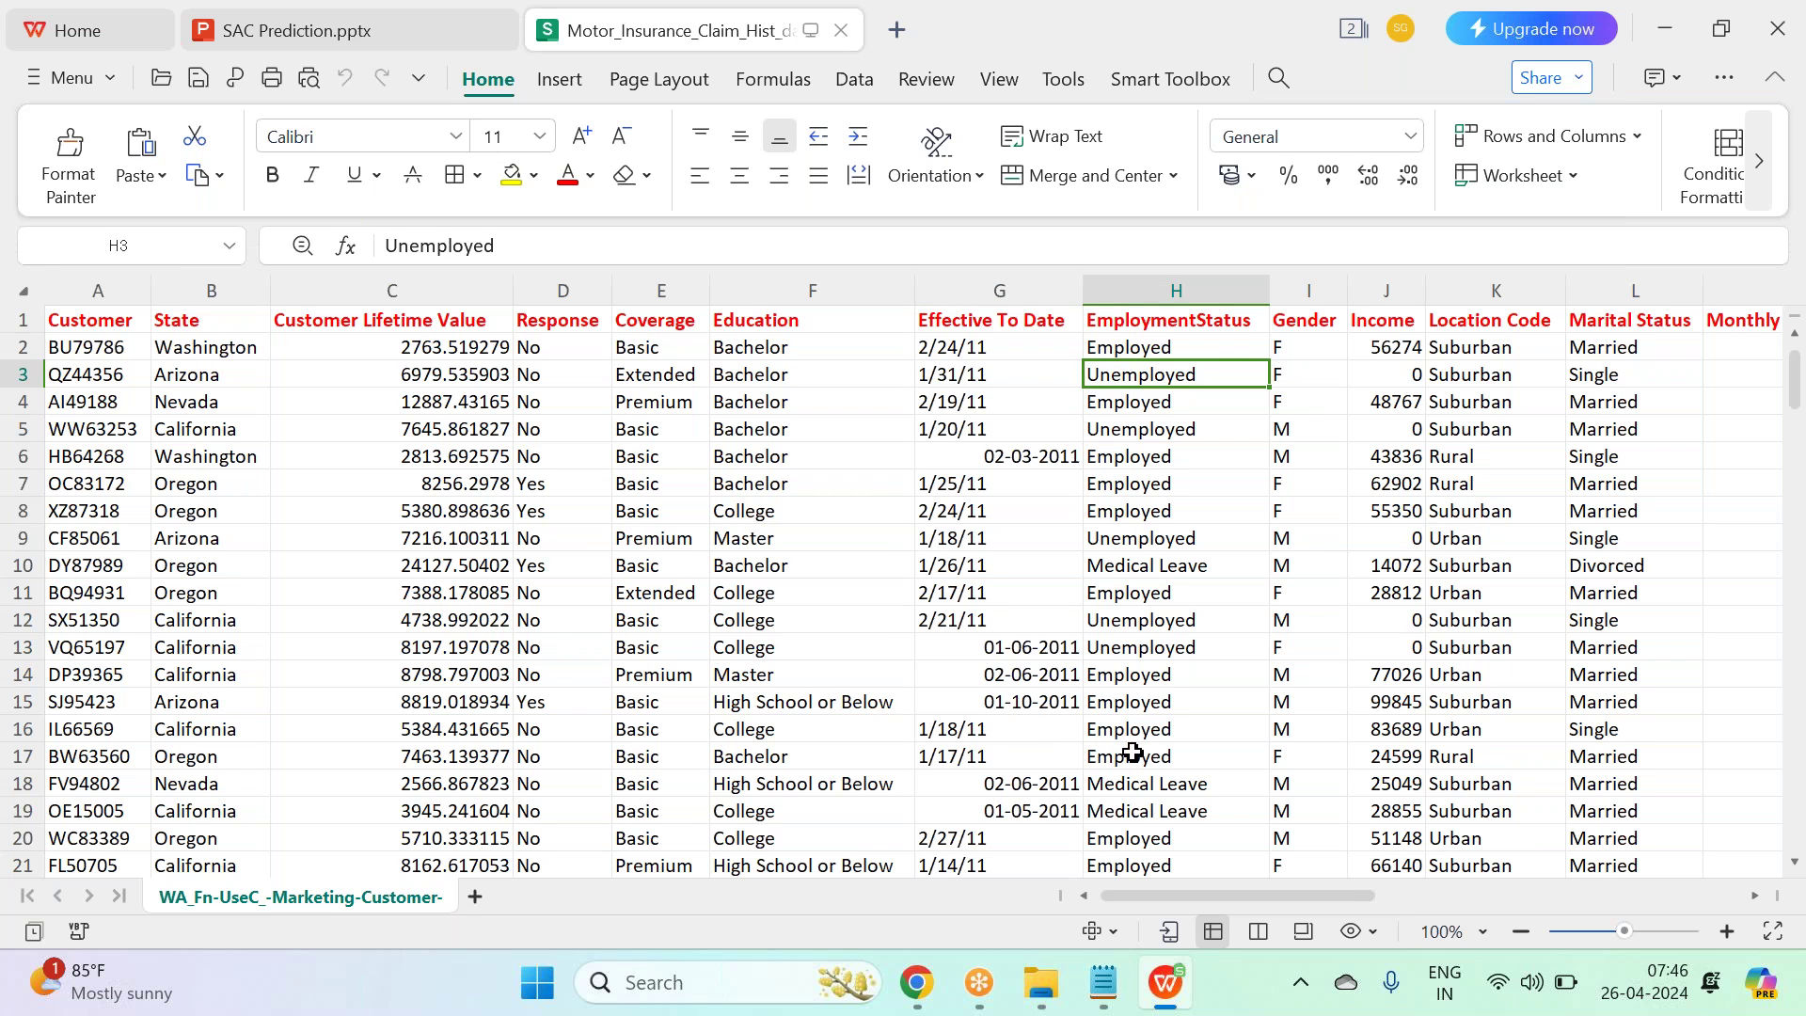
Highlight columns Customer through Income, followed by the Location Code and Marital Status columns, to review them.
{"action": "left_click_drag", "start_coordinate": [1388, 291], "coordinate": [85, 290]}
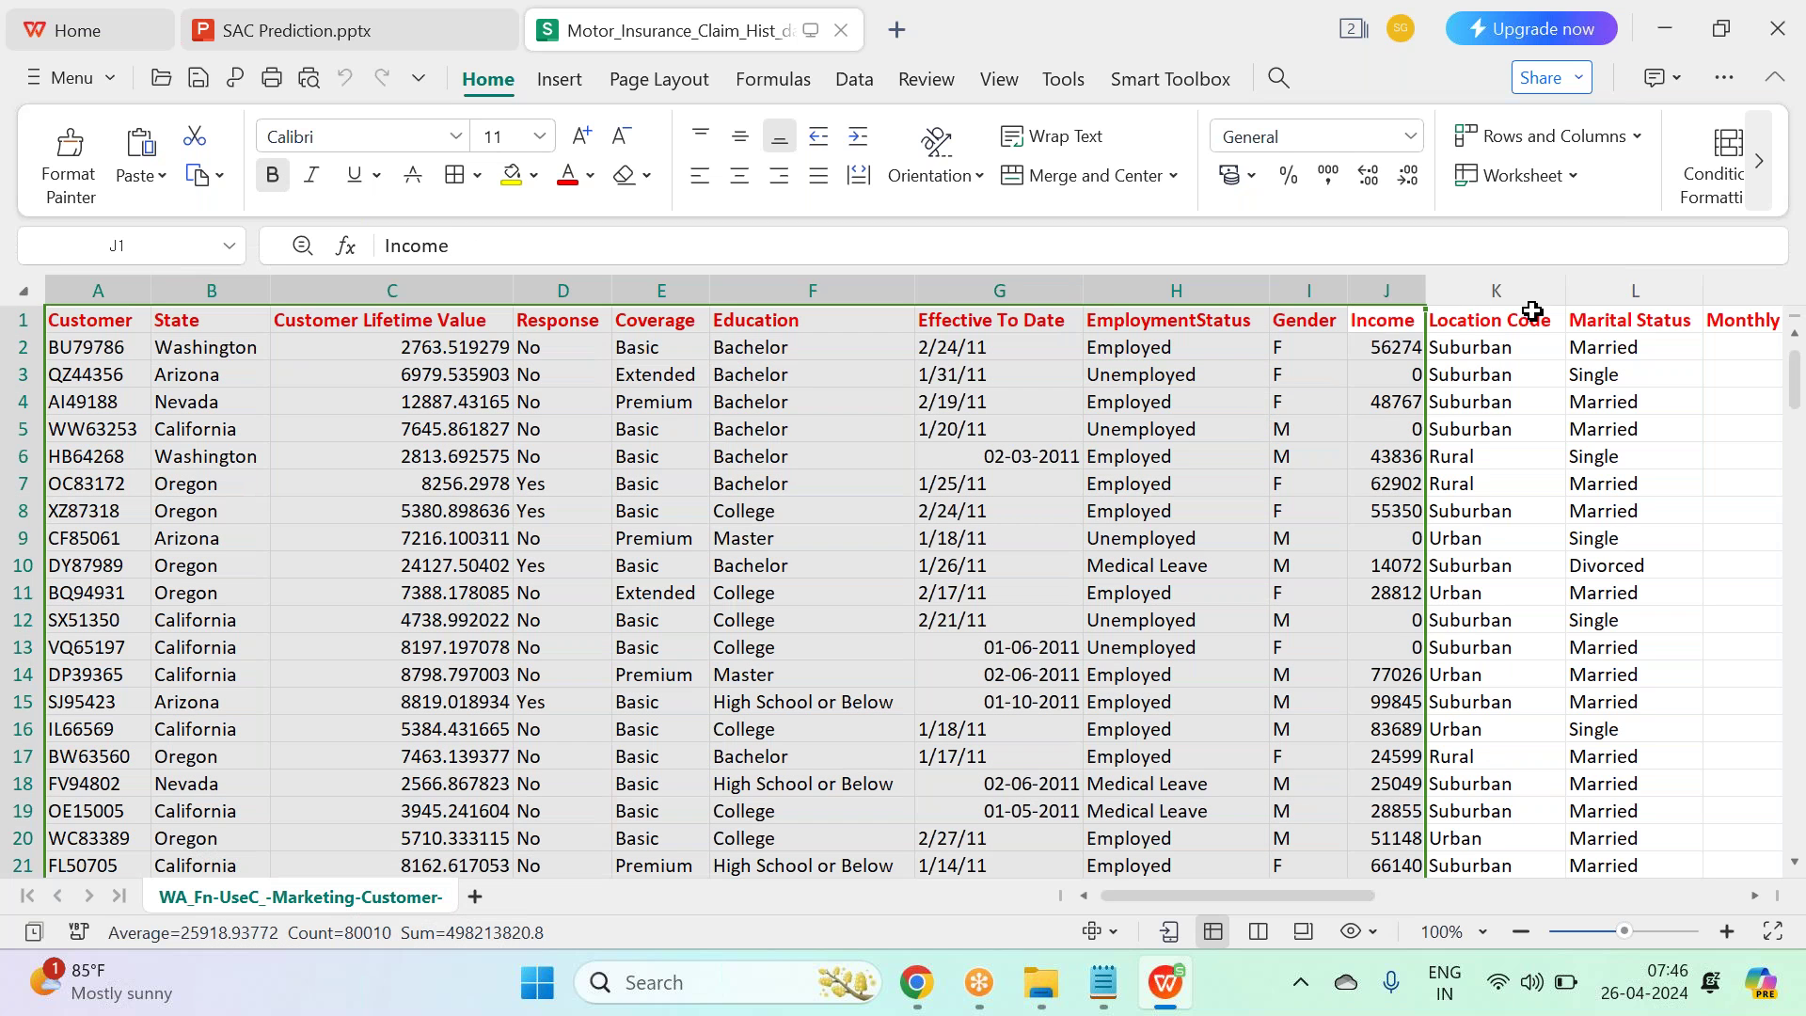
{"action": "left_click", "coordinate": [1509, 290]}
{"action": "left_click", "coordinate": [1619, 290]}
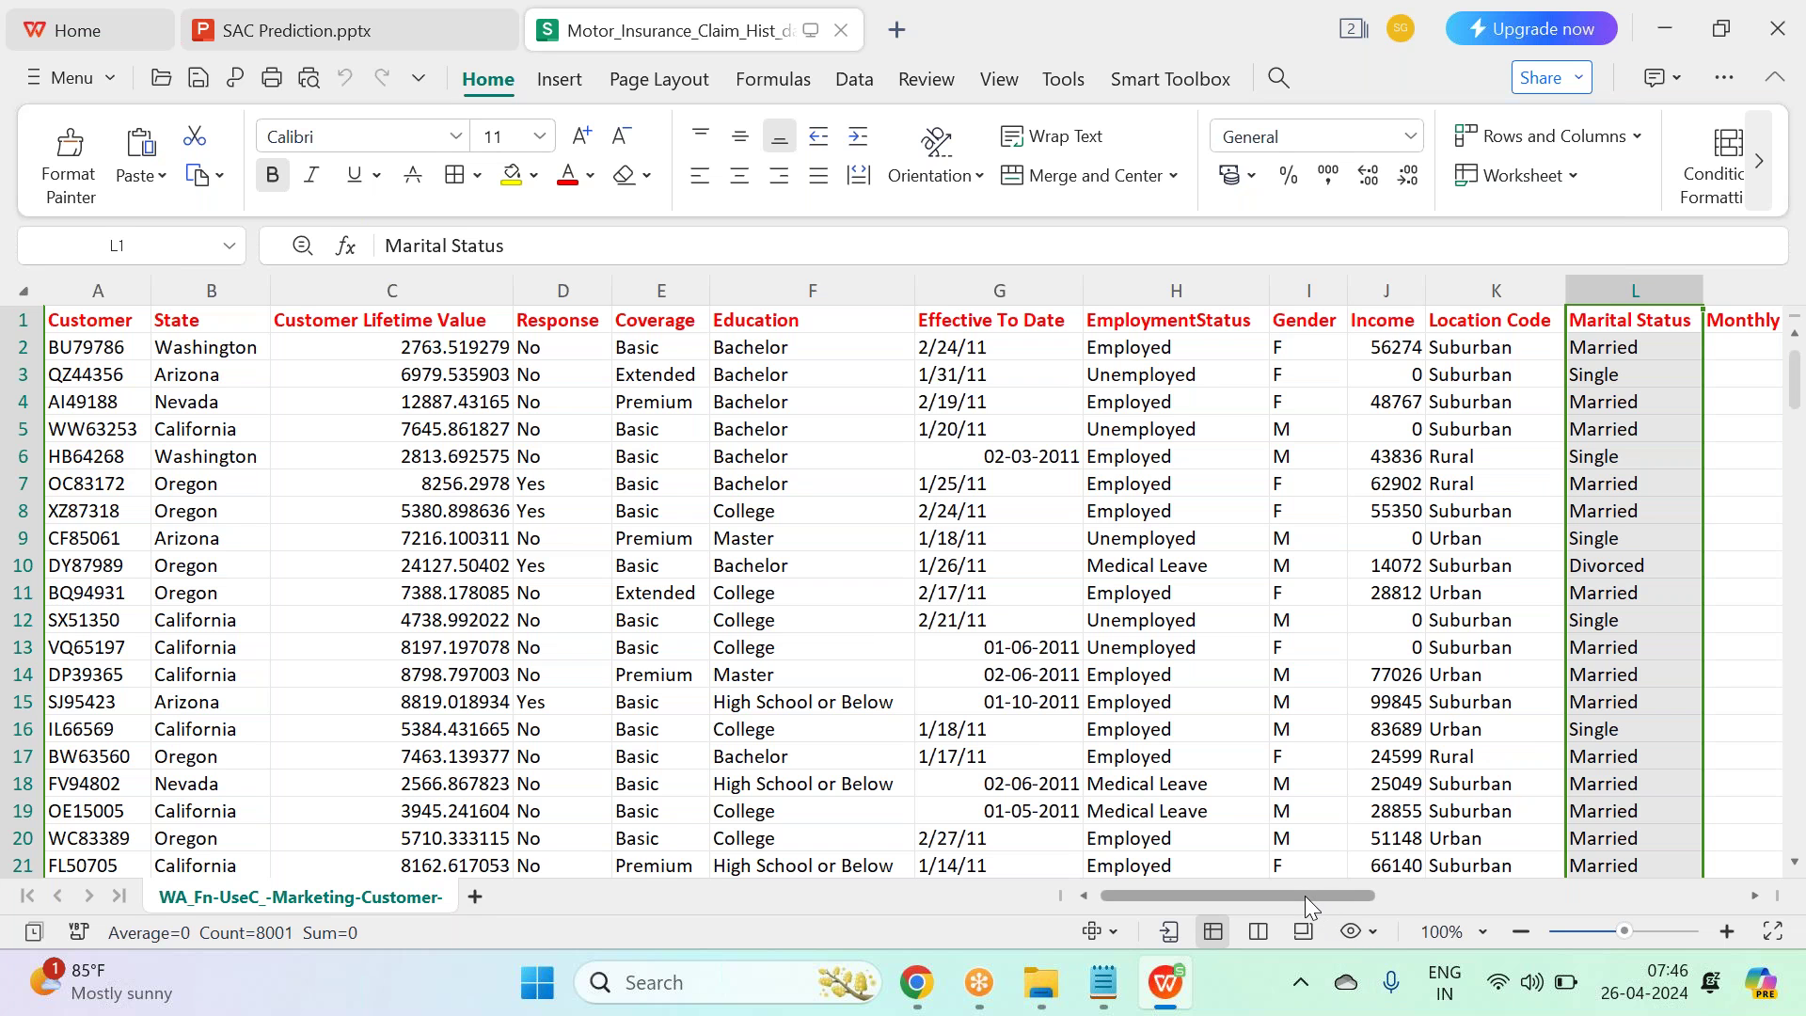
Review the policy fields in the header row from Monthly Premium Auto through Renew Offer Type.
{"action": "left_click_drag", "start_coordinate": [1312, 895], "coordinate": [1489, 917]}
{"action": "left_click_drag", "start_coordinate": [725, 323], "coordinate": [1427, 325]}
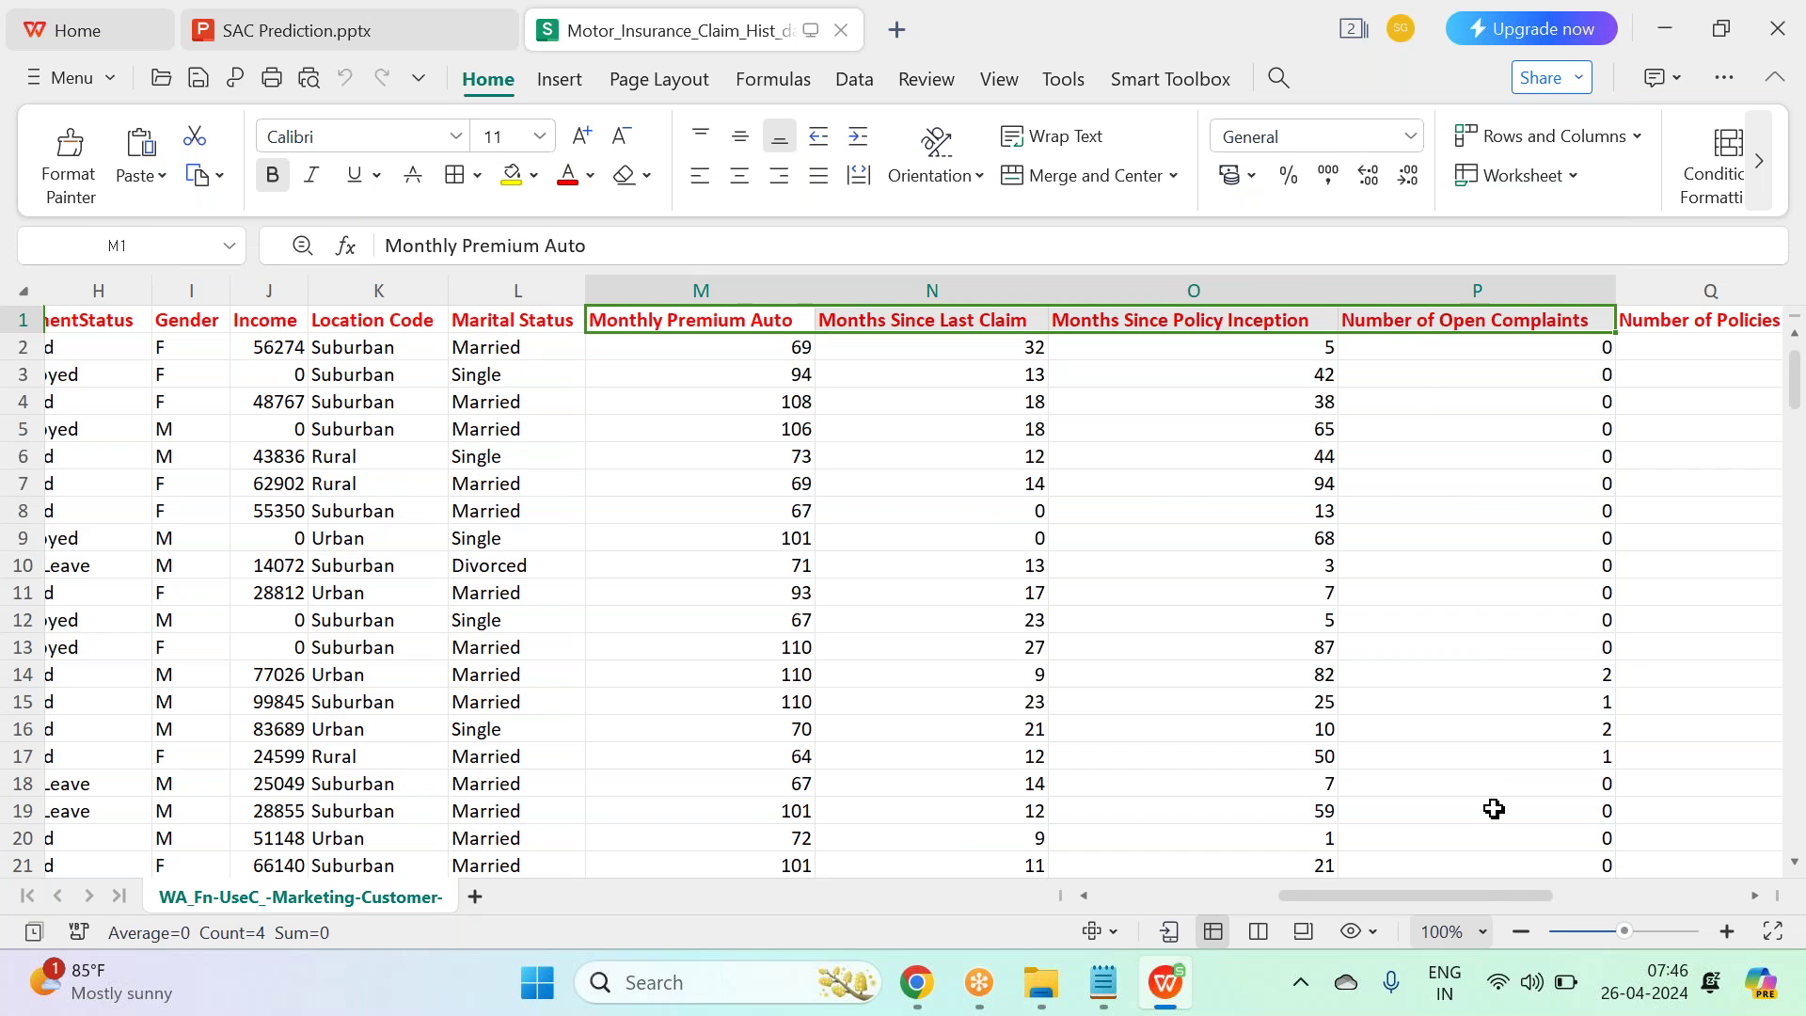
{"action": "left_click_drag", "start_coordinate": [1488, 899], "coordinate": [1588, 912]}
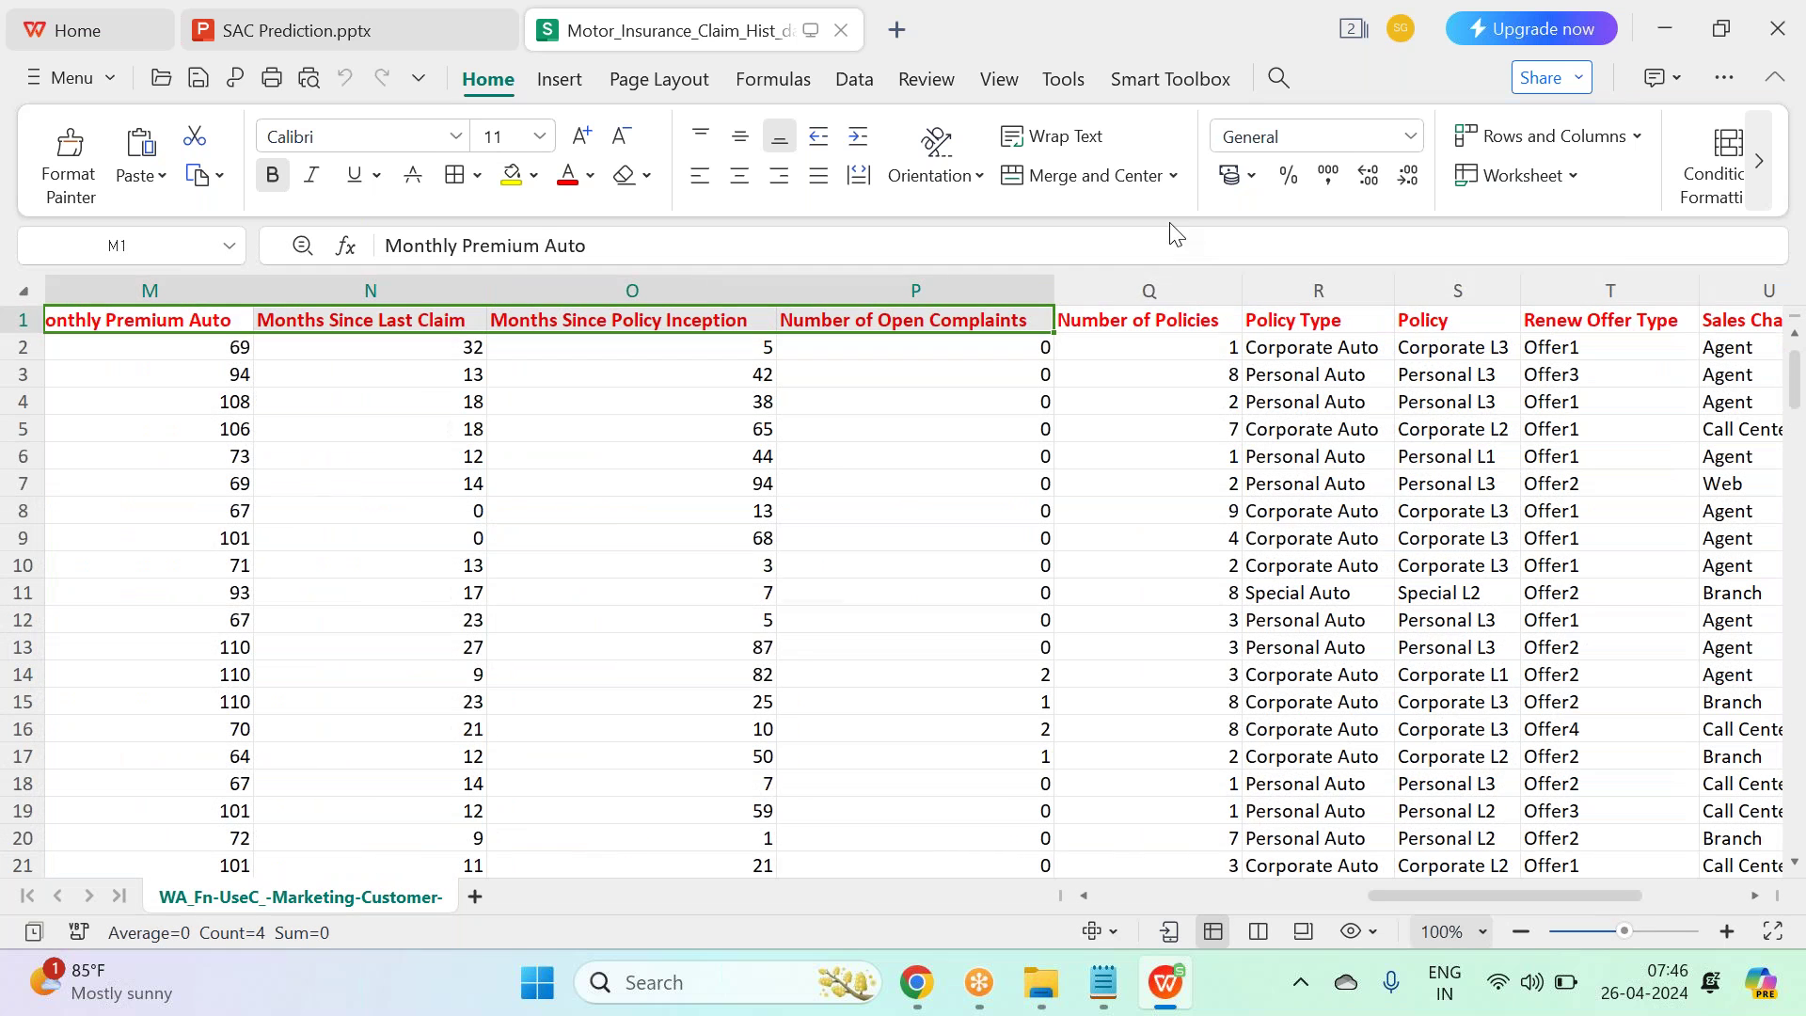
{"action": "left_click", "coordinate": [1093, 329]}
{"action": "left_click", "coordinate": [1276, 339]}
{"action": "left_click", "coordinate": [1456, 326]}
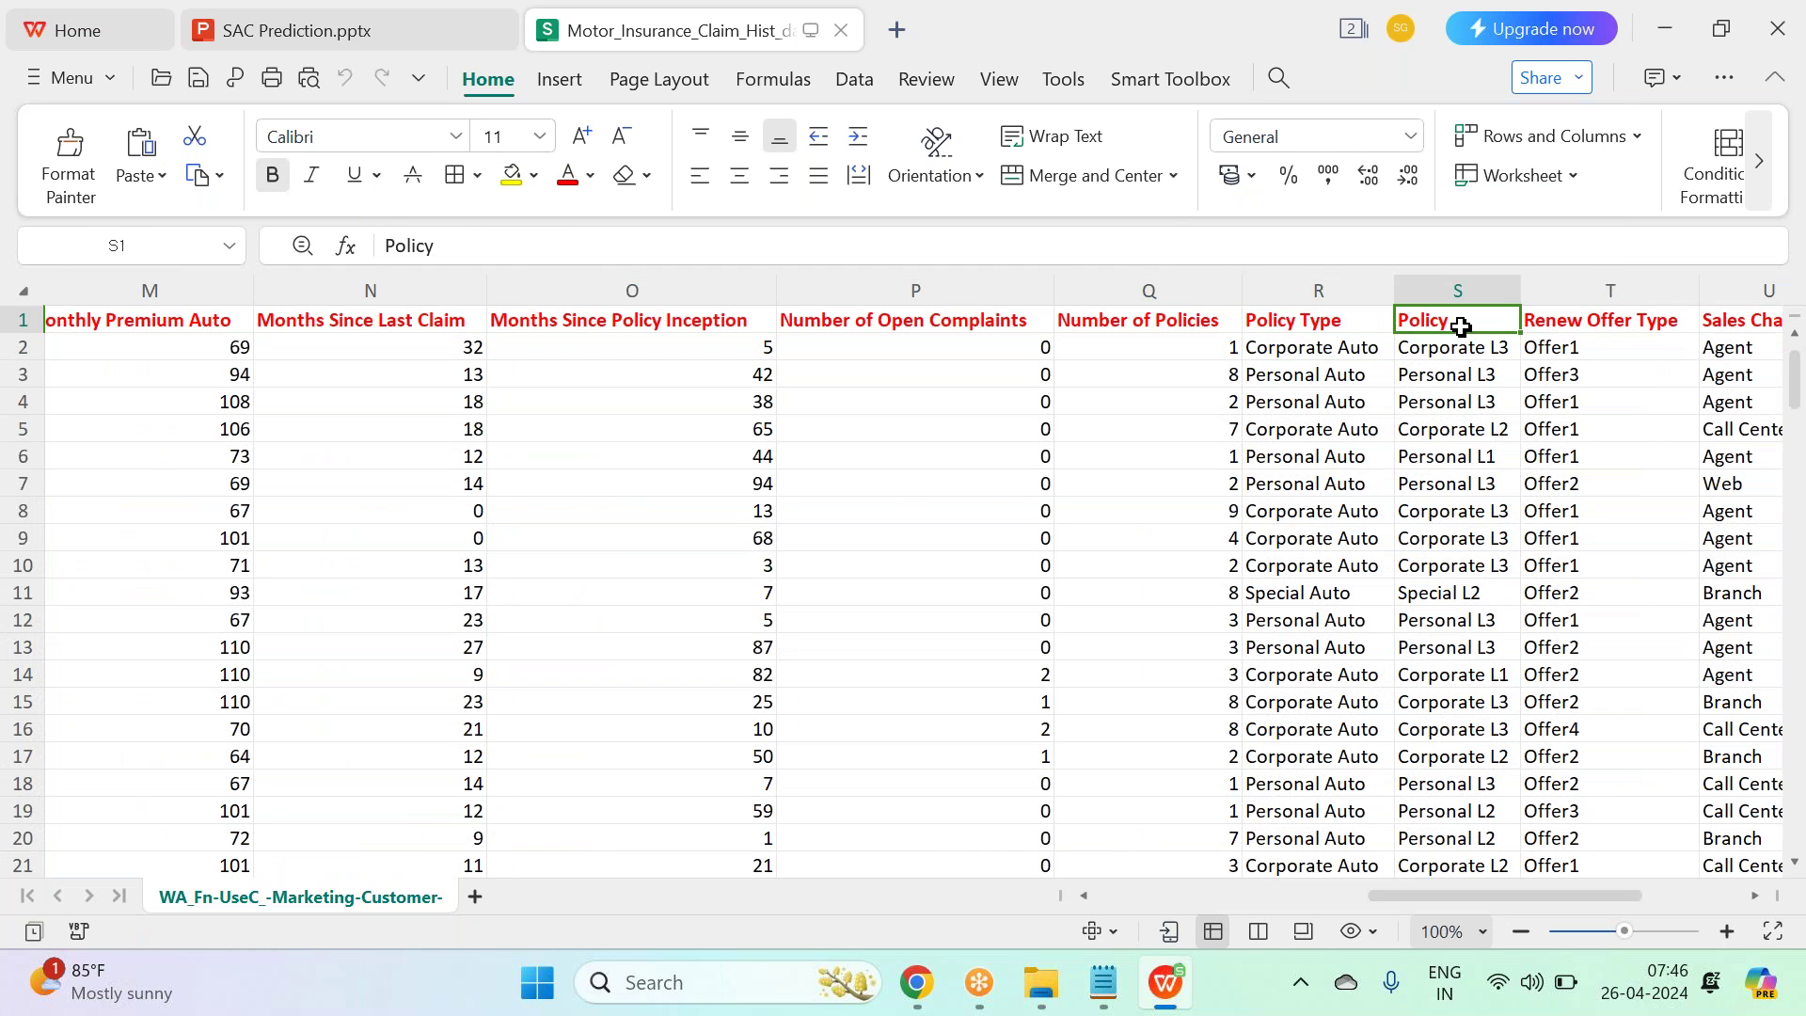
{"action": "left_click", "coordinate": [1580, 326]}
Highlight the Total Claim Amount, Vehicle Class and Vehicle Size columns one after another to review them.
{"action": "left_click_drag", "start_coordinate": [1600, 893], "coordinate": [1695, 895]}
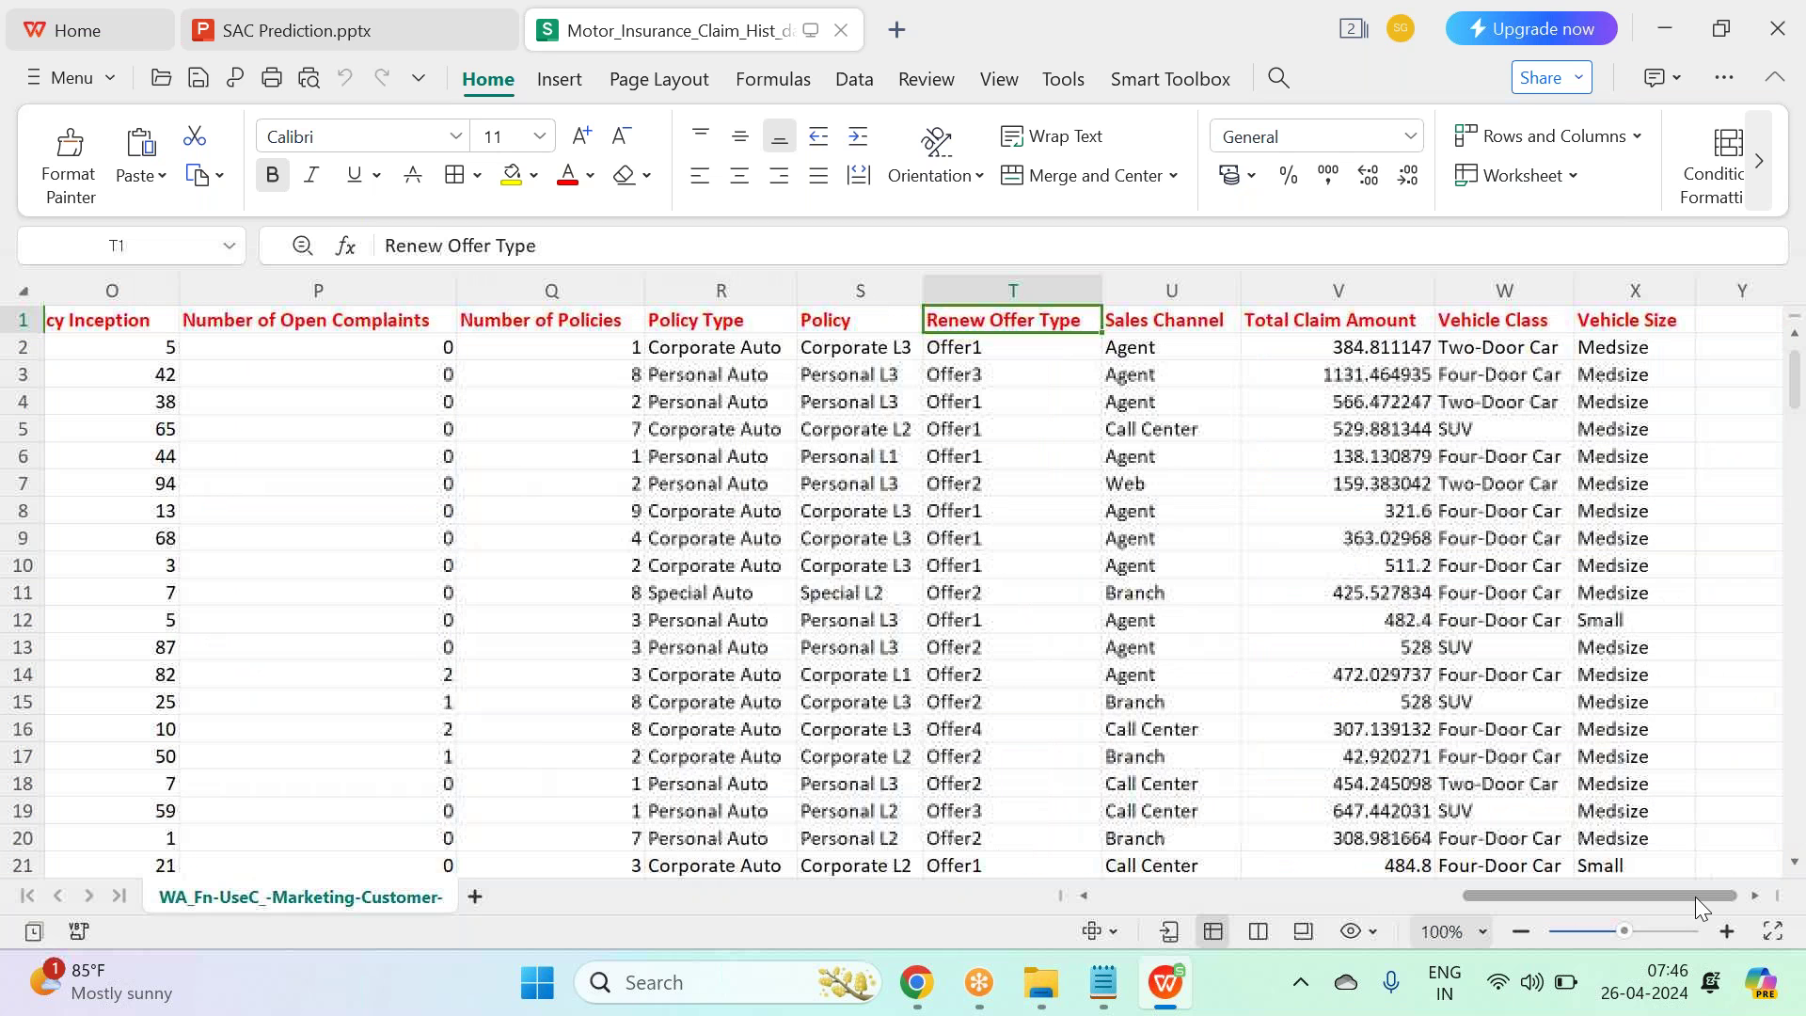
{"action": "left_click", "coordinate": [1324, 290]}
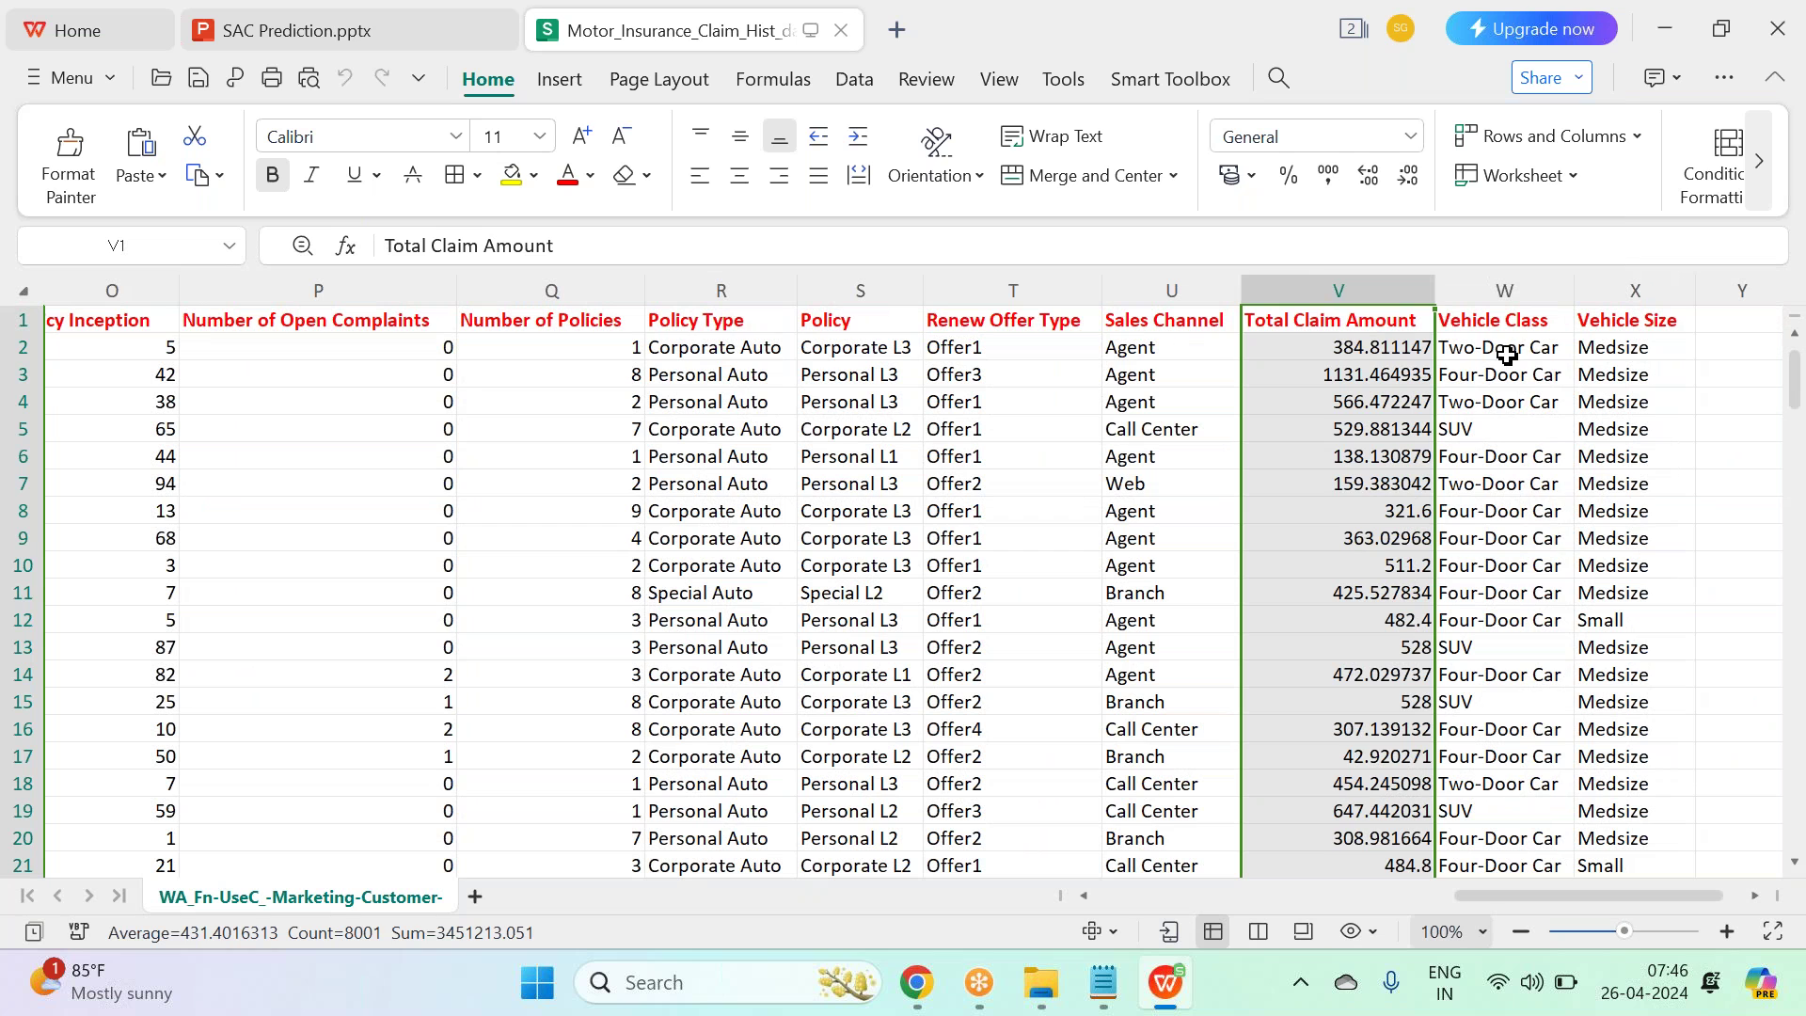
{"action": "left_click", "coordinate": [1486, 288]}
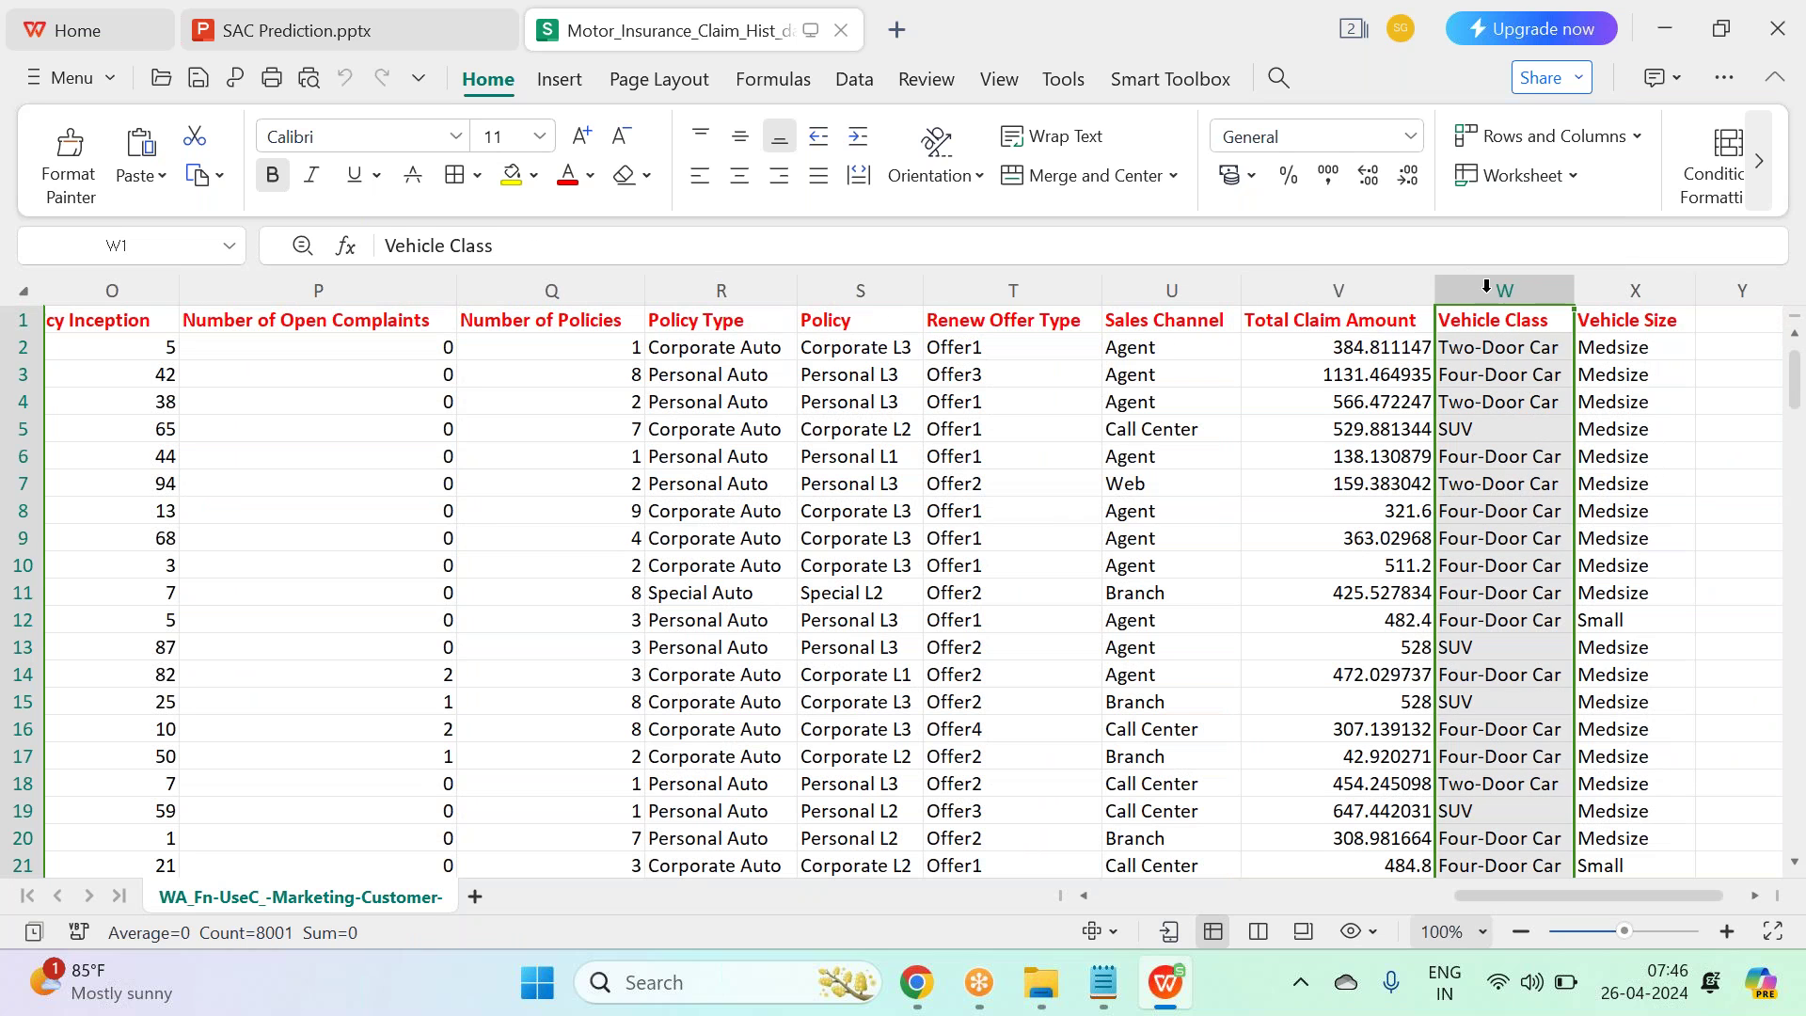
{"action": "left_click", "coordinate": [1658, 286]}
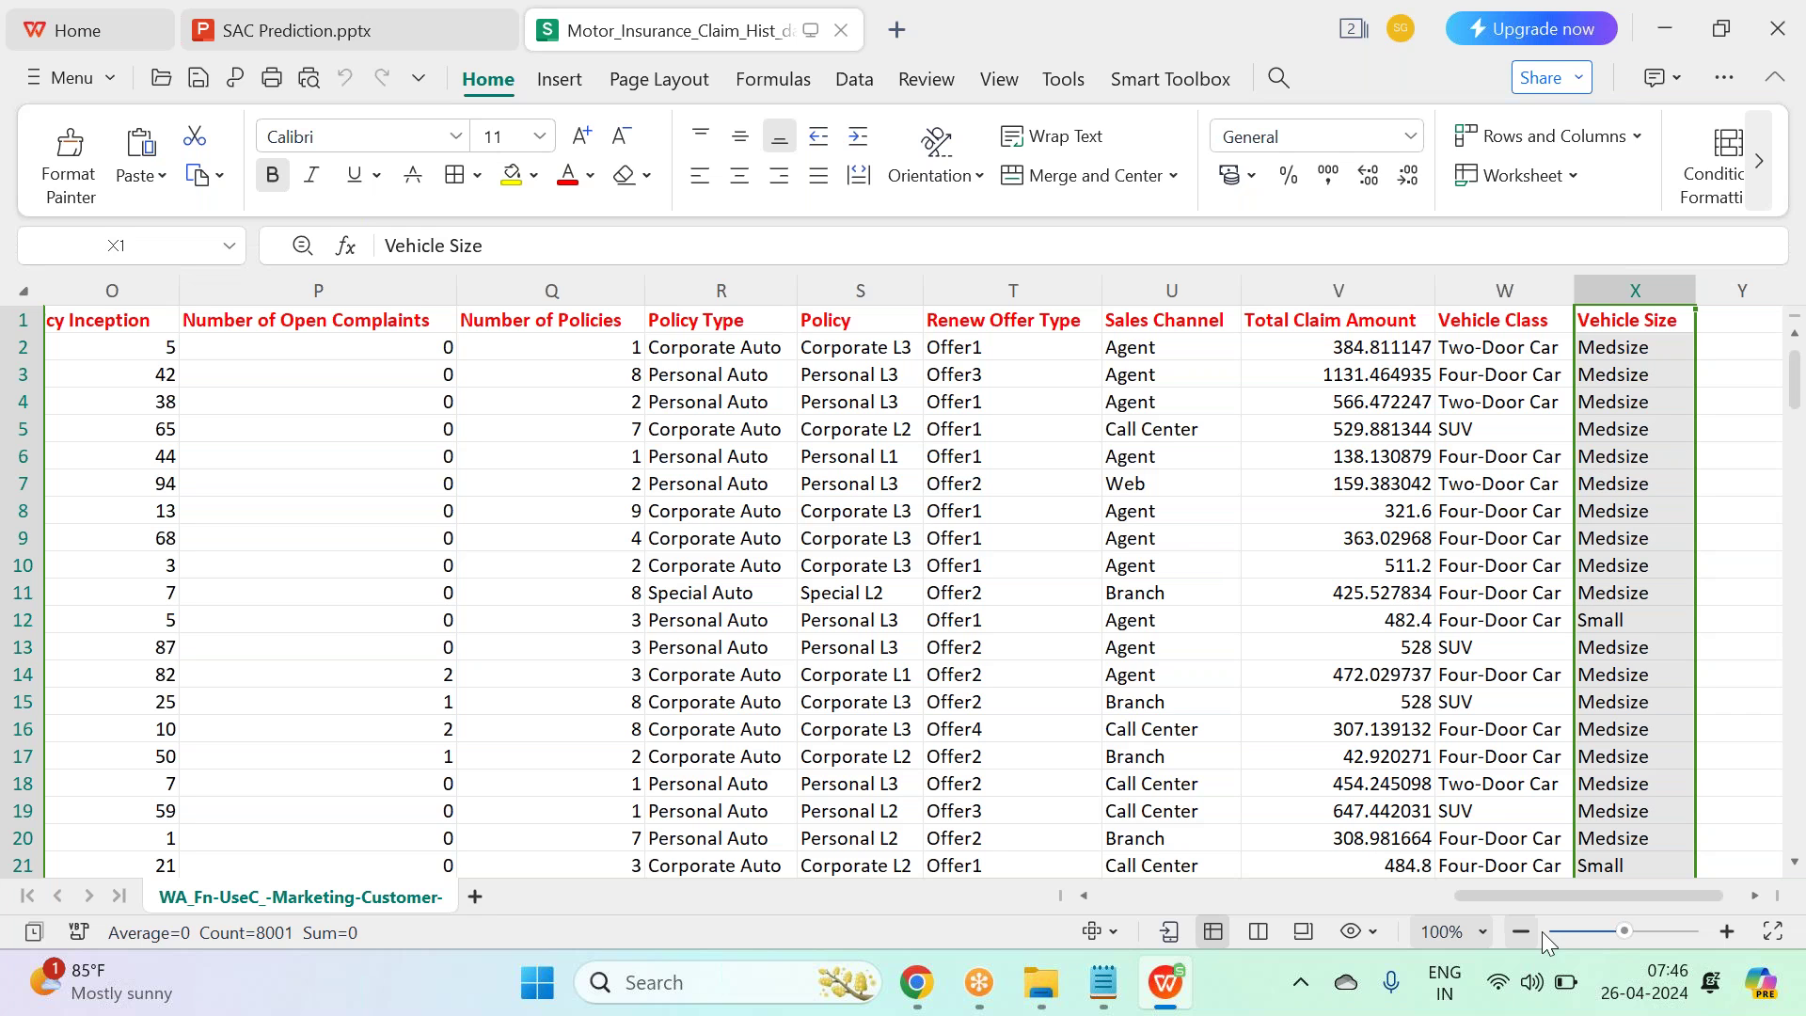
Look over the full width of the historical dataset again, from Customer to Vehicle Size and back.
{"action": "left_click_drag", "start_coordinate": [1527, 891], "coordinate": [1030, 922]}
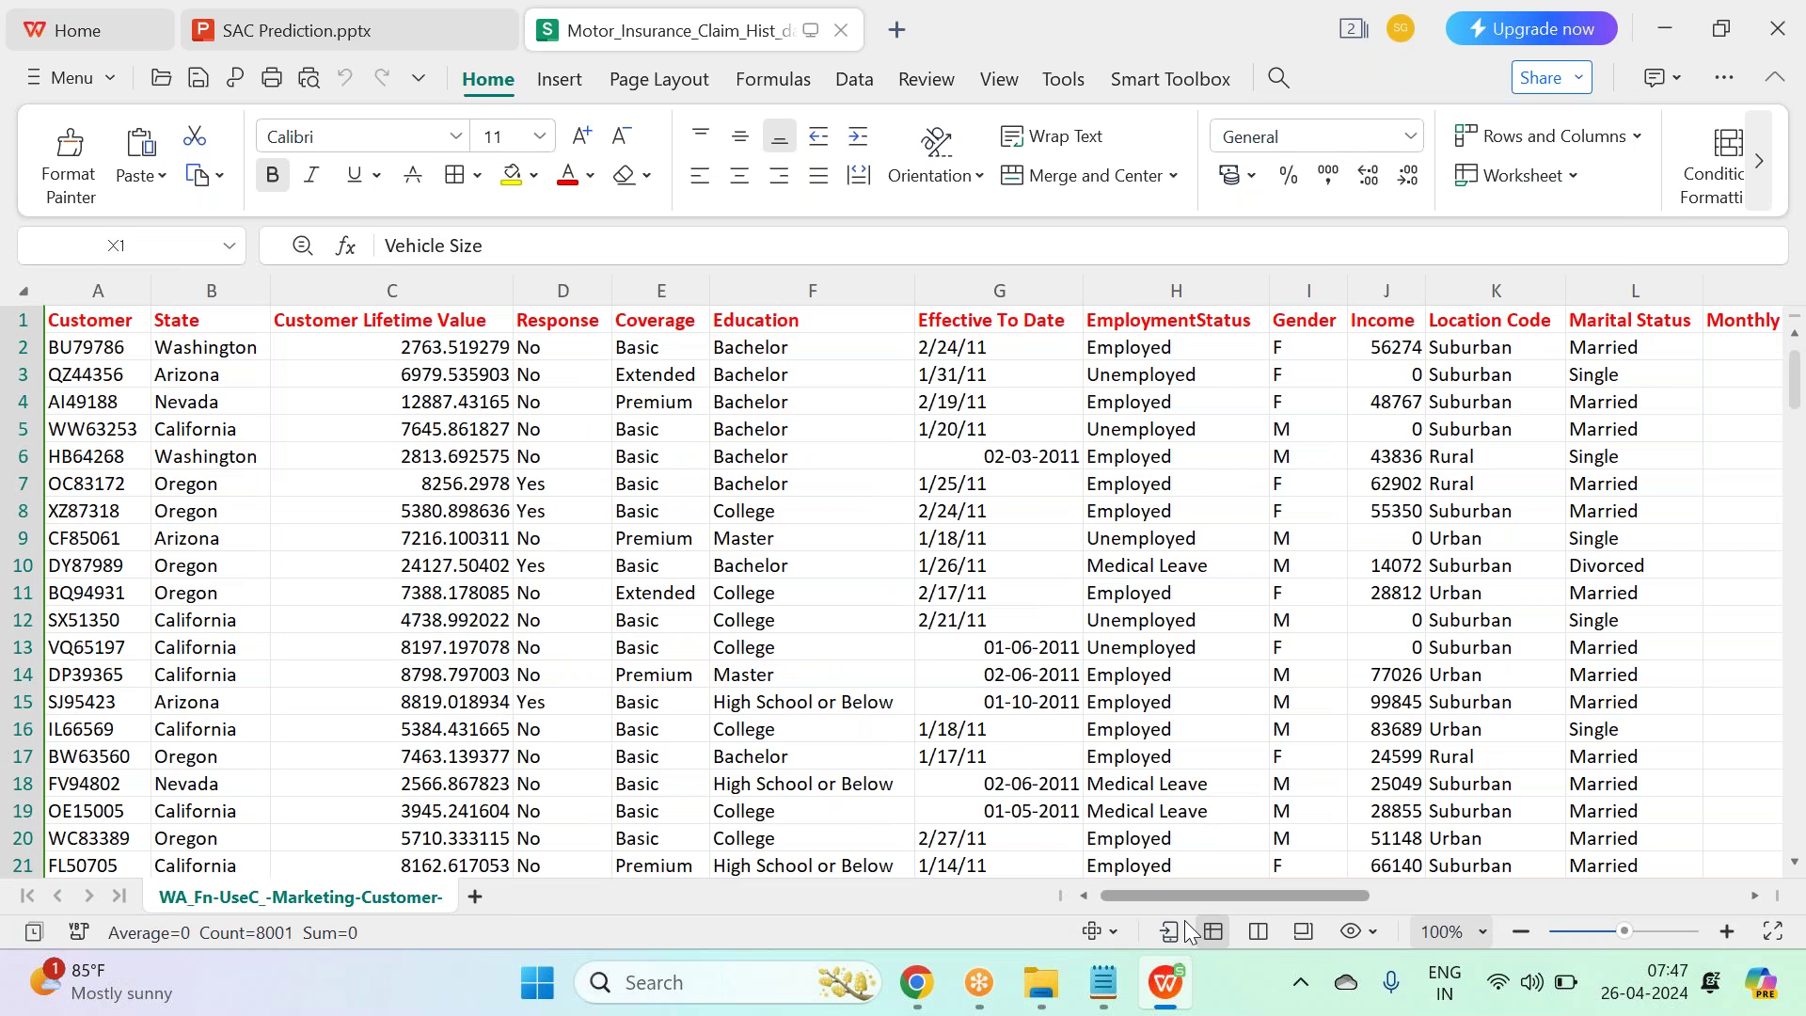
{"action": "left_click_drag", "start_coordinate": [1188, 926], "coordinate": [1464, 911]}
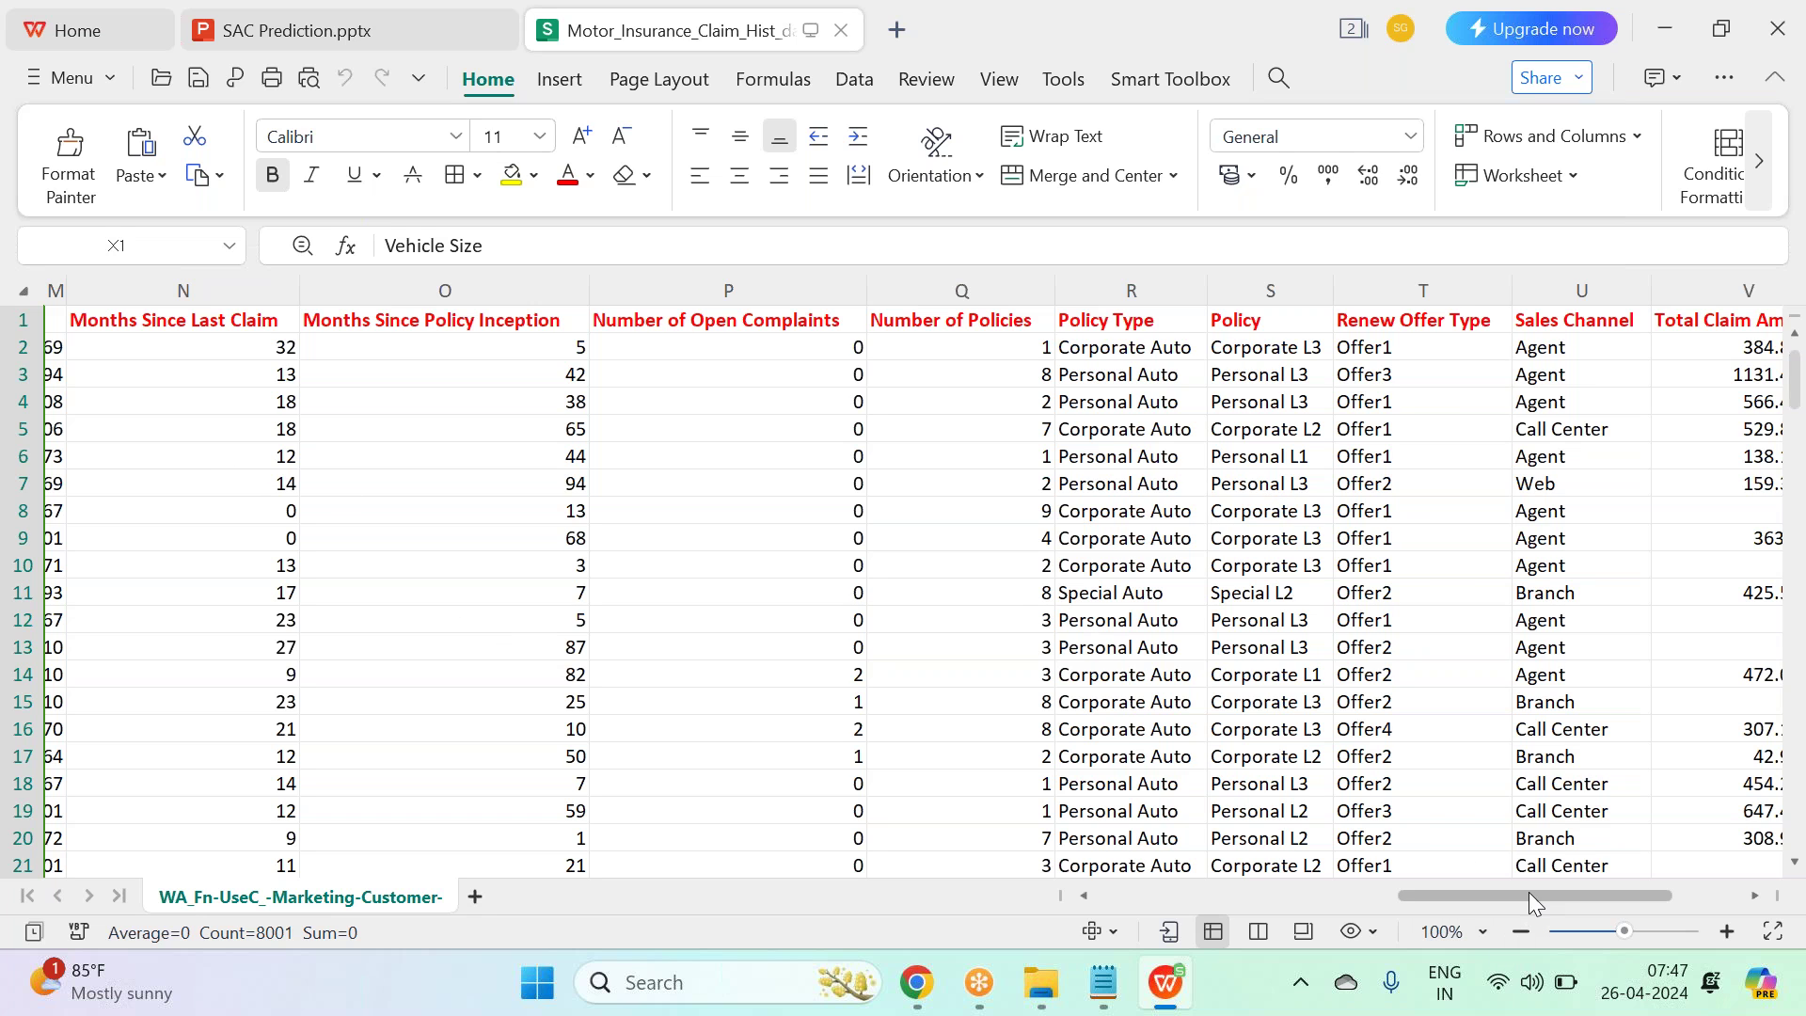
{"action": "left_click_drag", "start_coordinate": [1556, 889], "coordinate": [1663, 889]}
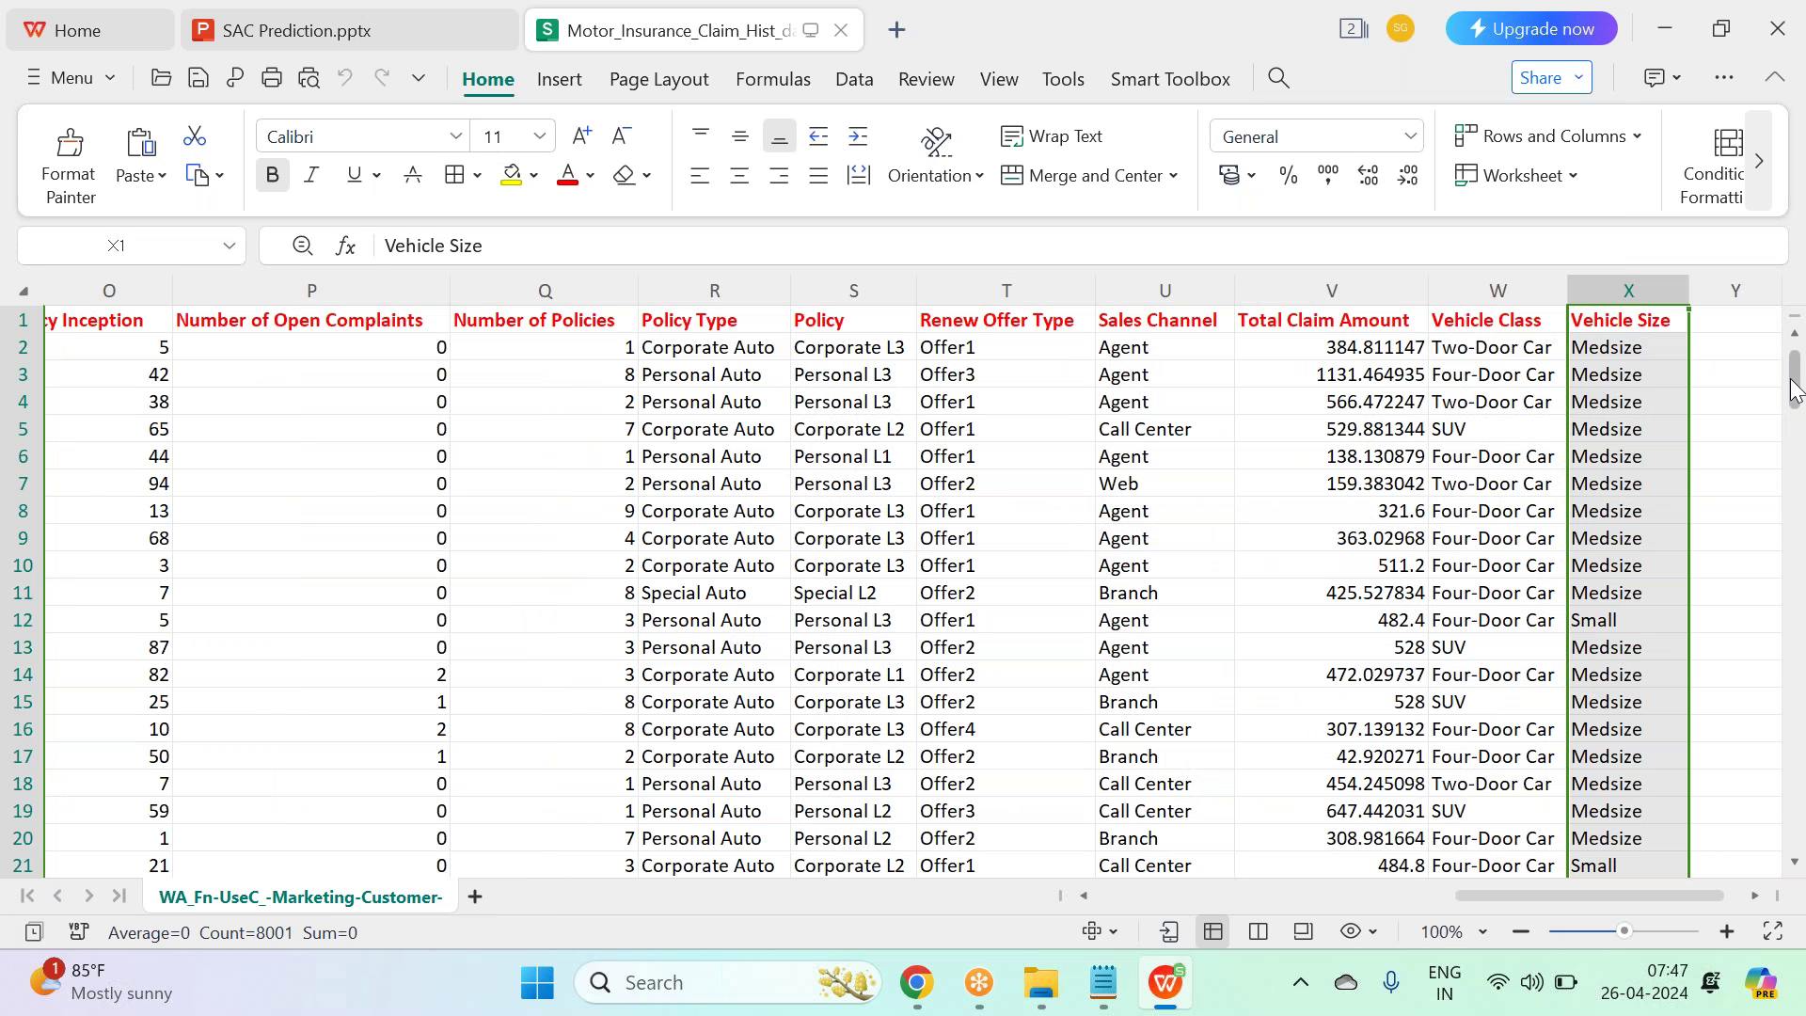
{"action": "left_click_drag", "start_coordinate": [1795, 390], "coordinate": [1796, 310]}
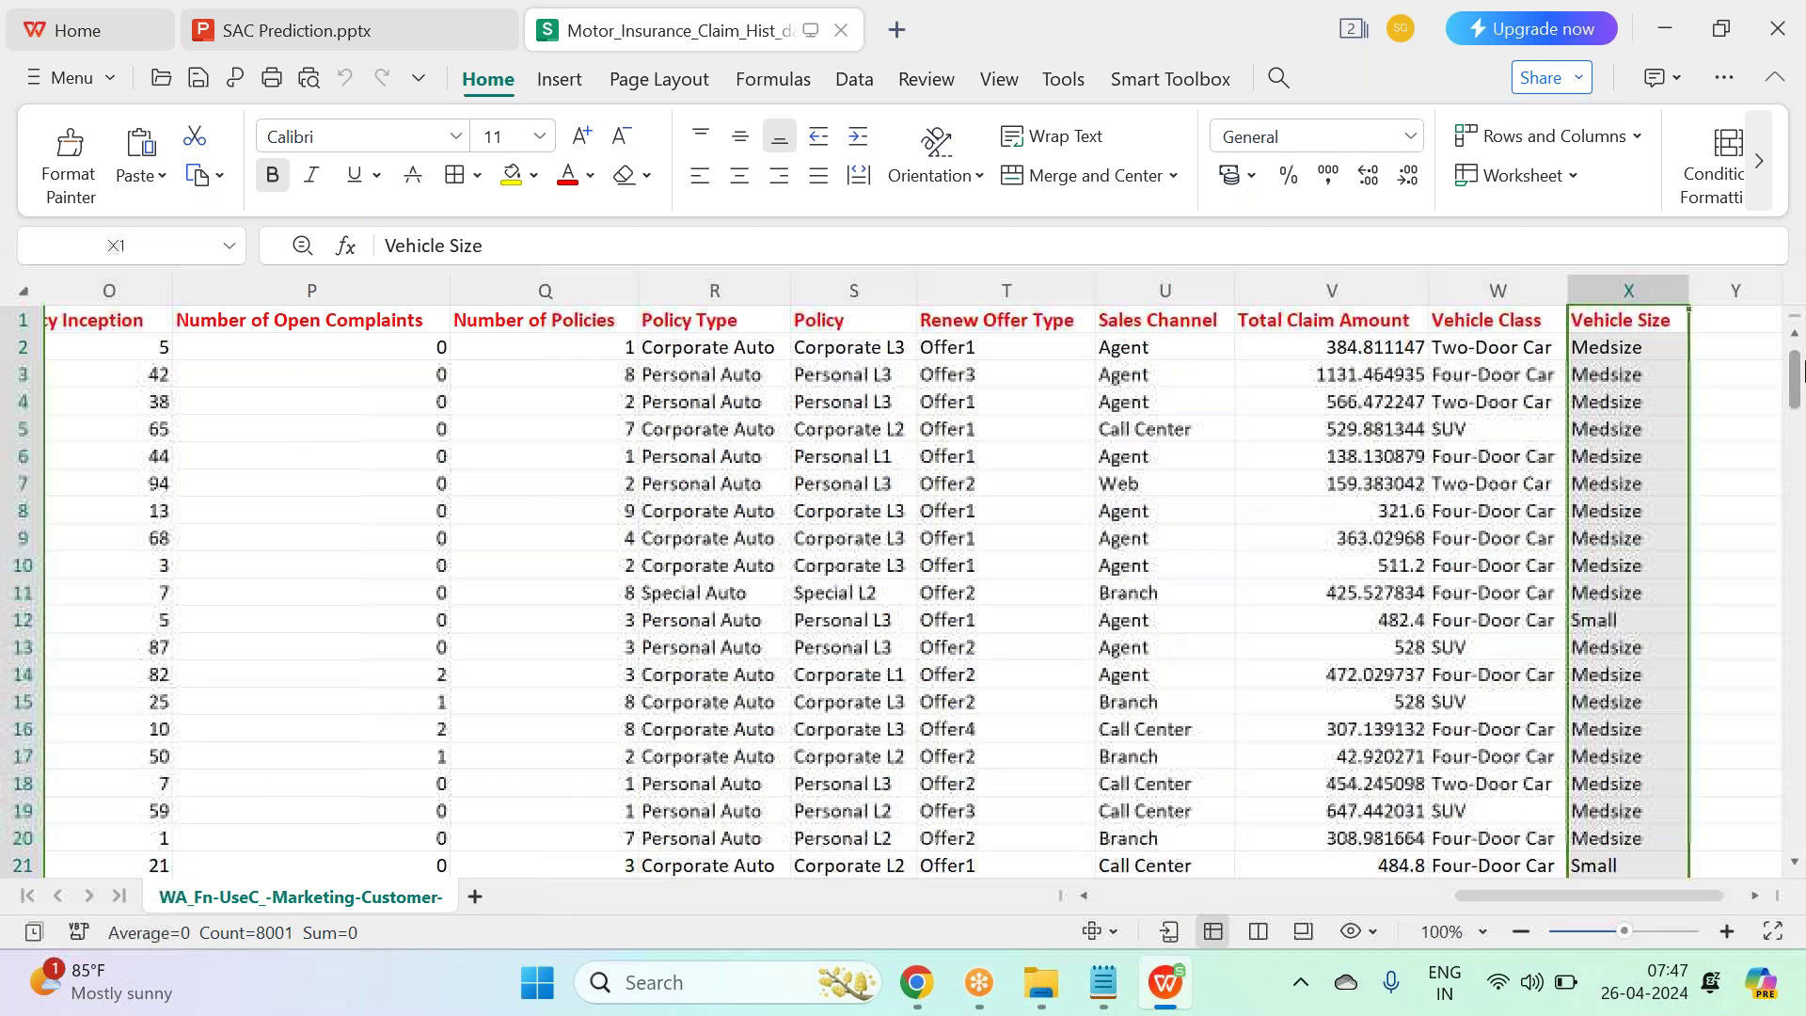
{"action": "left_click_drag", "start_coordinate": [1481, 893], "coordinate": [1081, 929]}
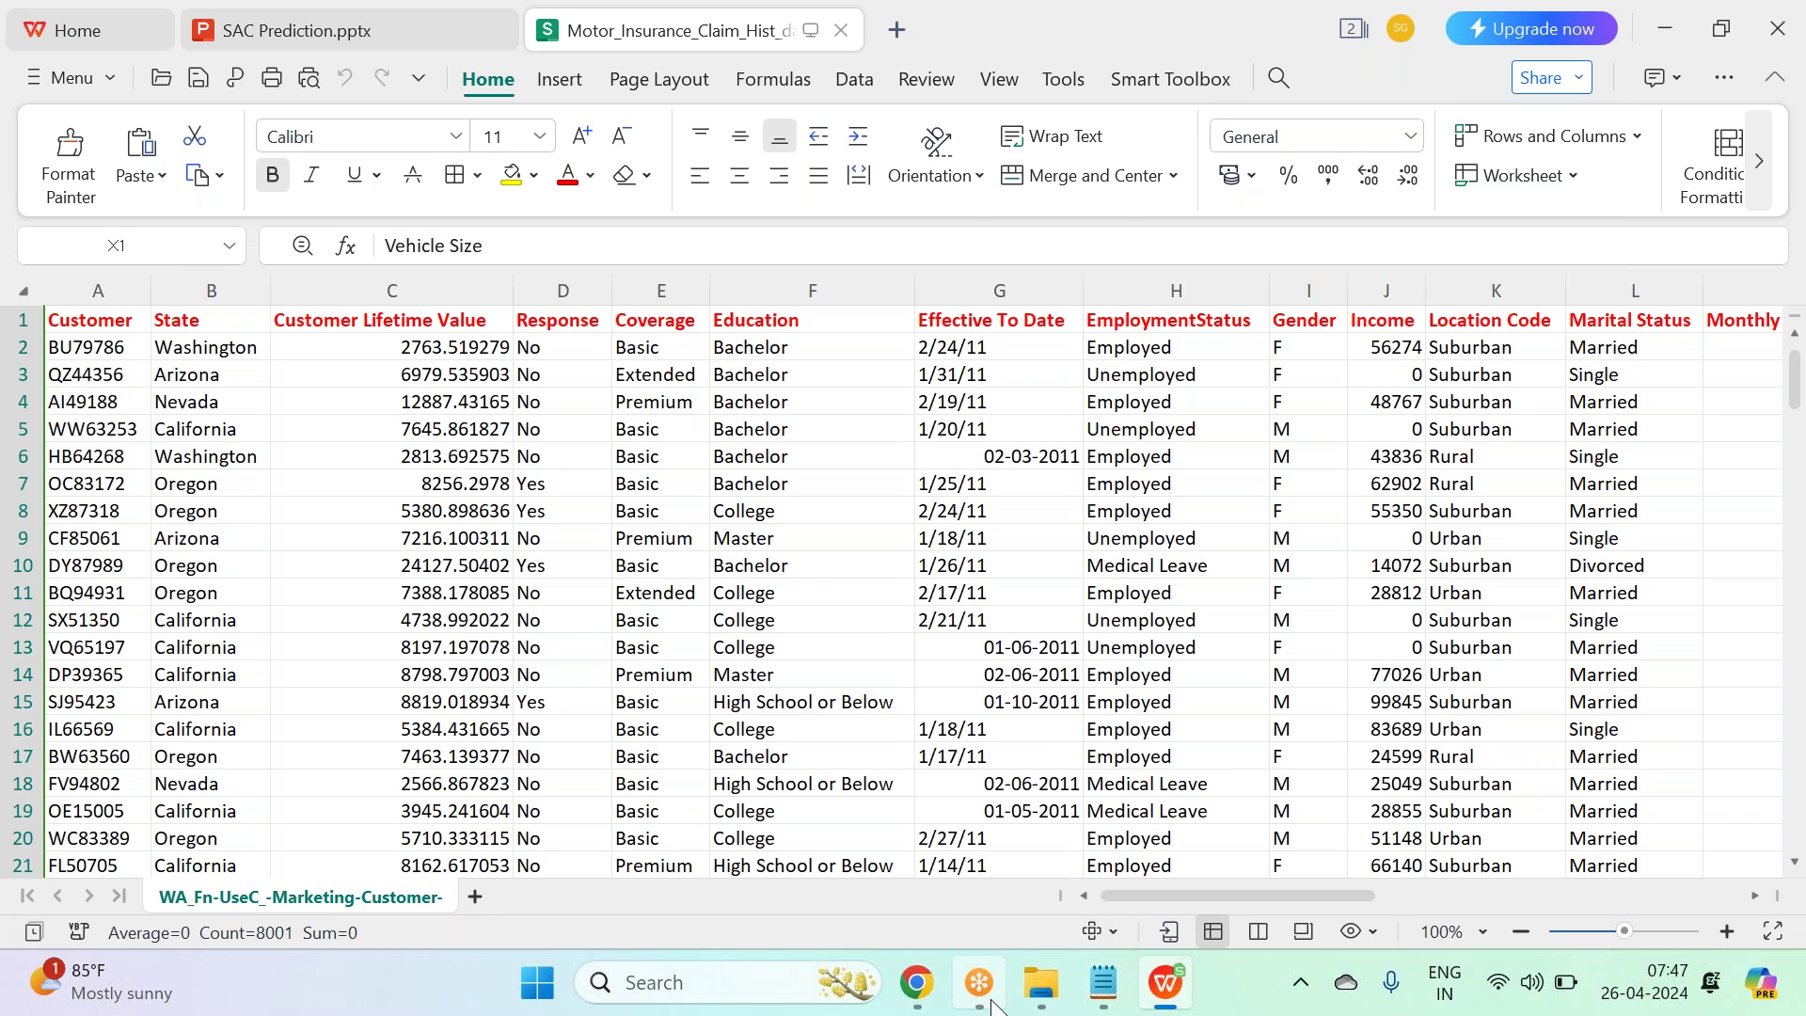
Open the Motor_insurance_Claim_Current_dataset workbook from the Prediction folder and look over its columns from Vehicle Size back to Customer.
{"action": "left_click", "coordinate": [1039, 985]}
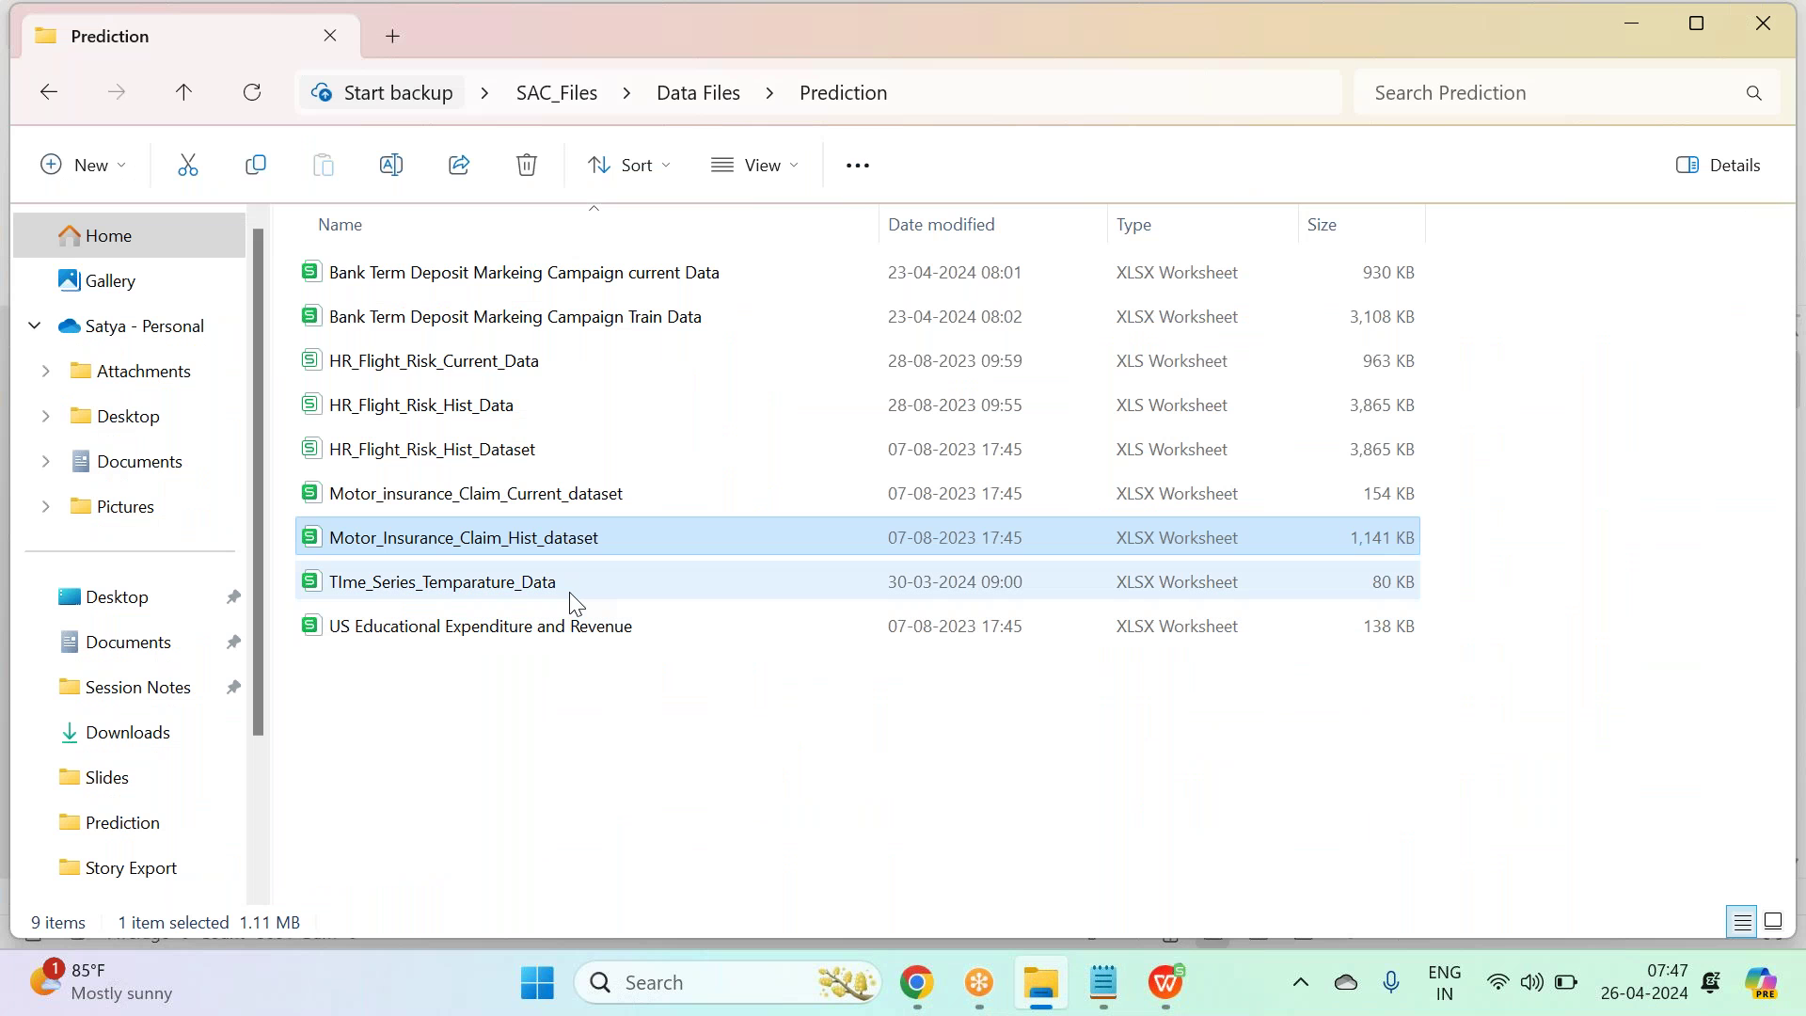
{"action": "double_click", "coordinate": [585, 495]}
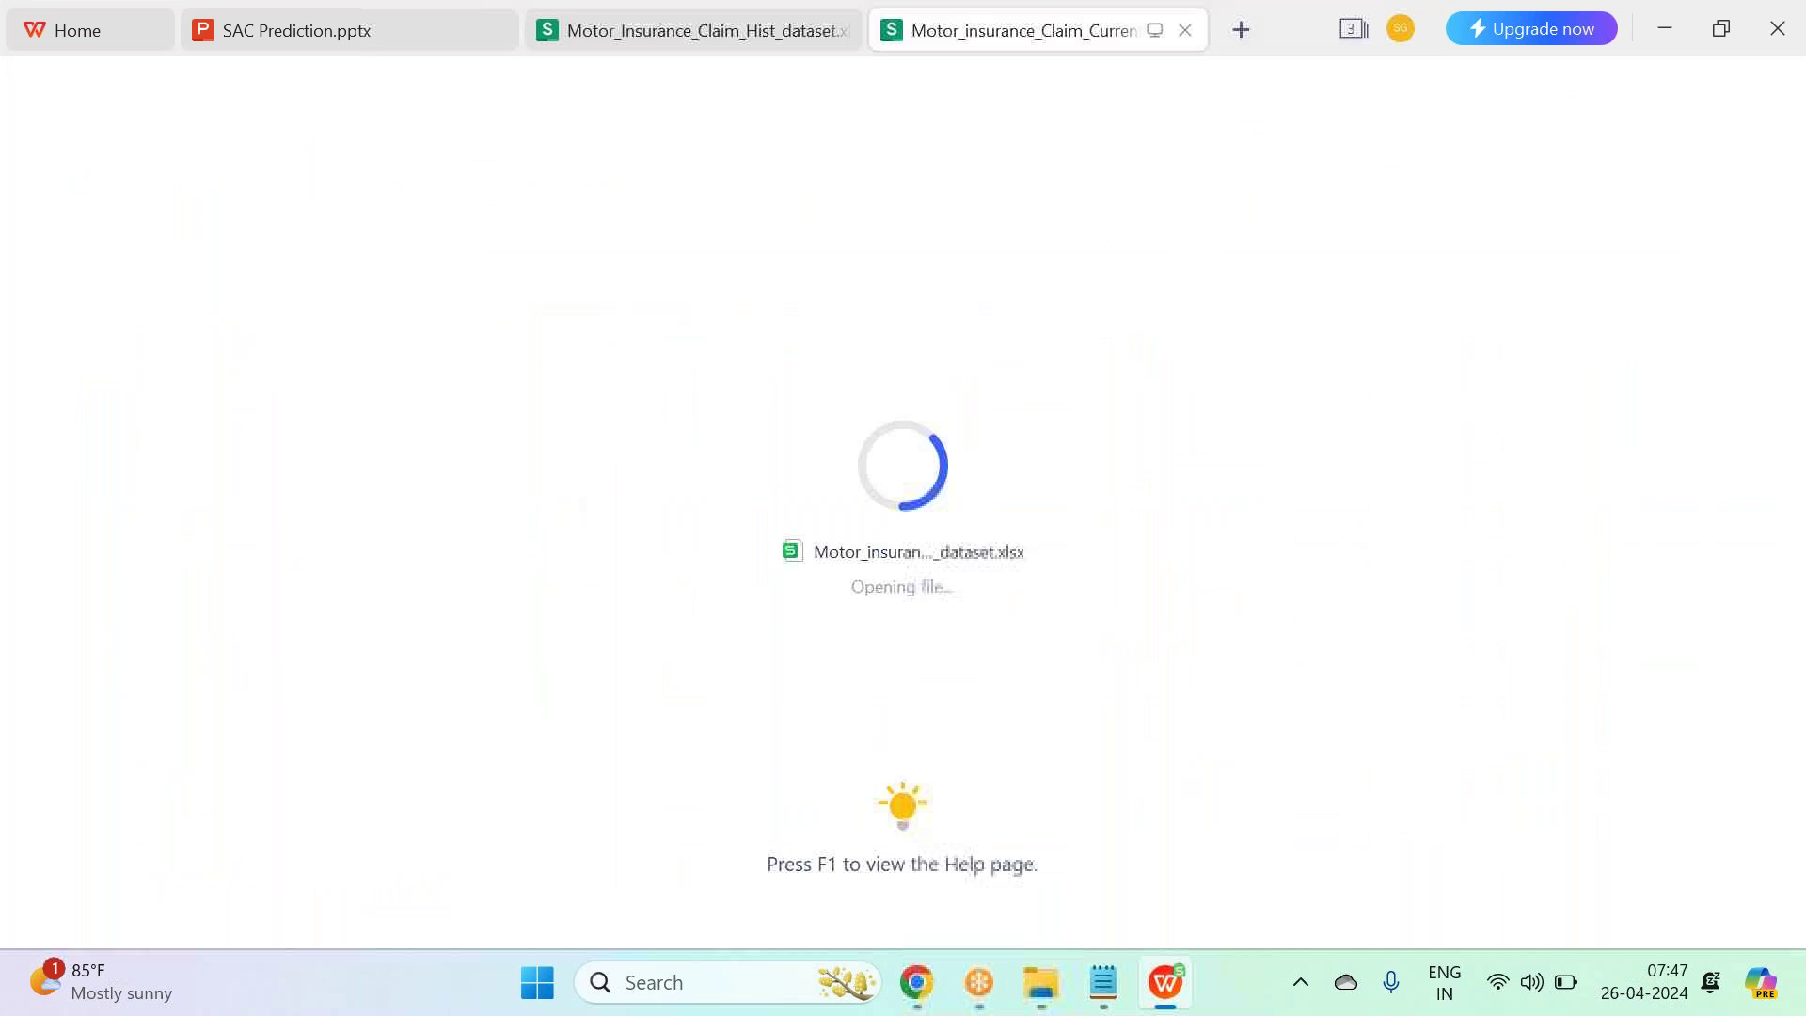
{"action": "scroll", "coordinate": [1652, 615], "scroll_direction": "up", "scroll_amount": 16}
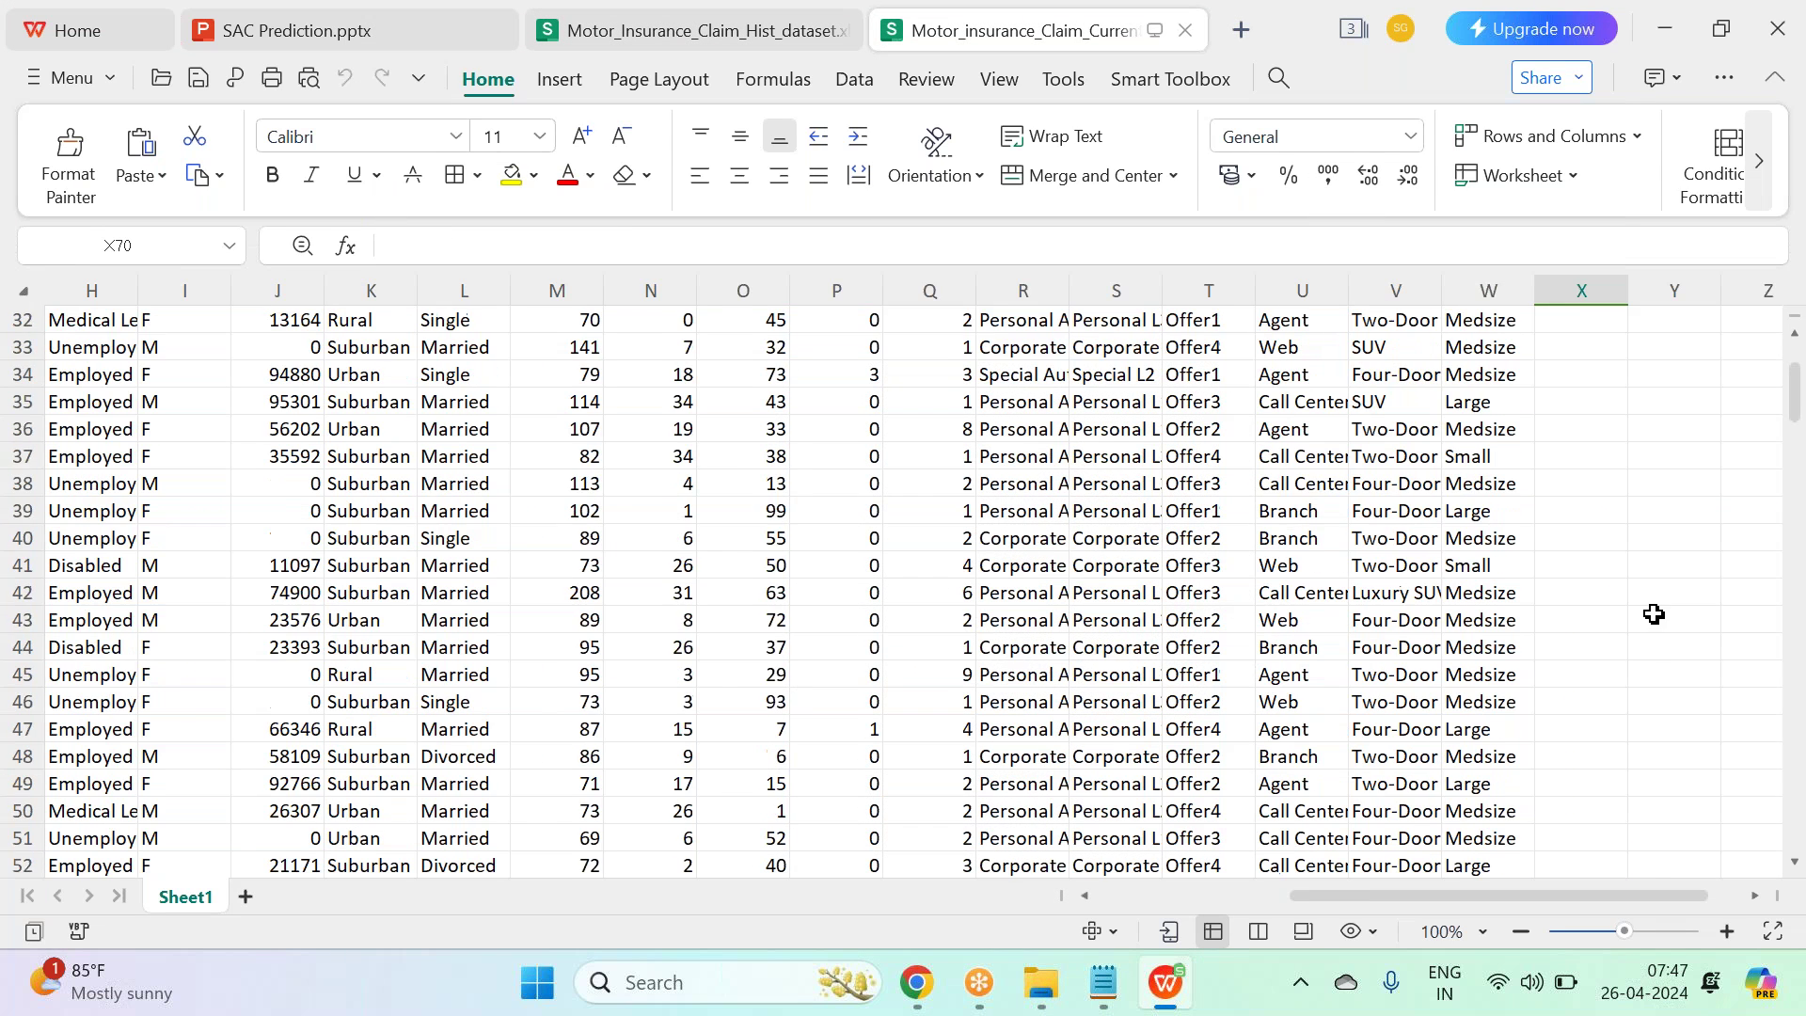
{"action": "left_click_drag", "start_coordinate": [1328, 892], "coordinate": [1367, 906]}
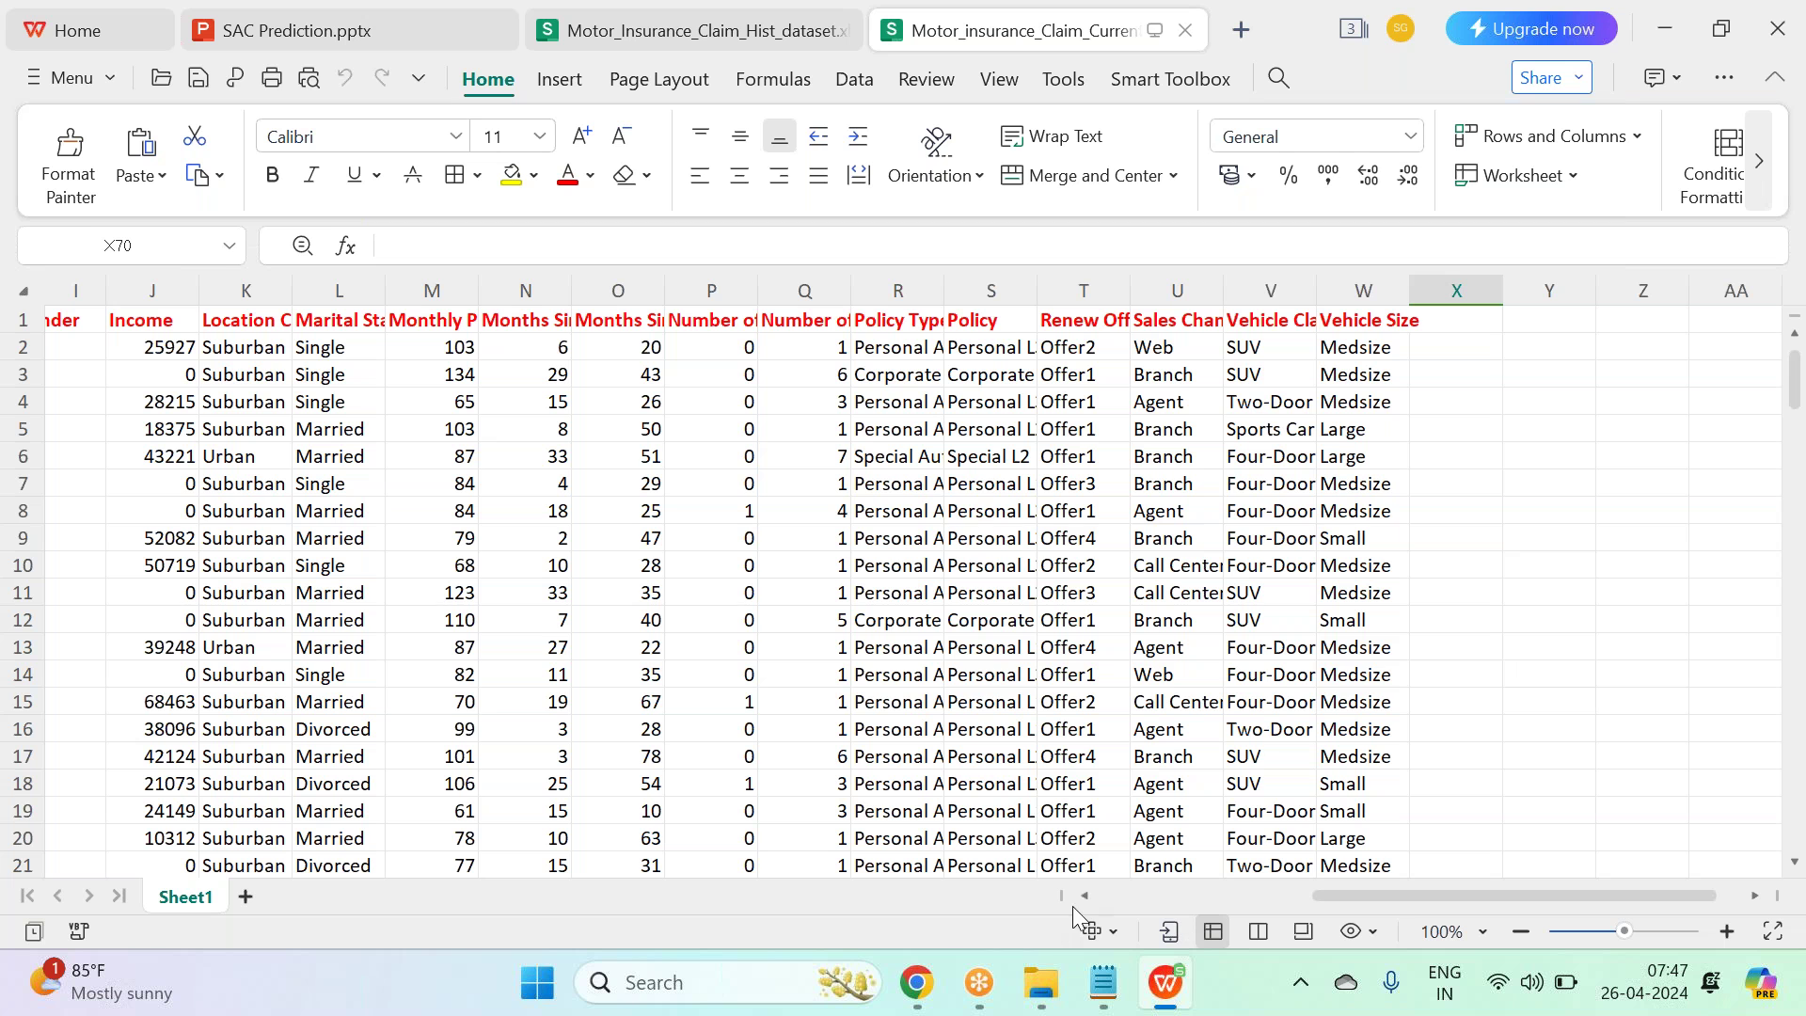
{"action": "left_click", "coordinate": [1185, 893]}
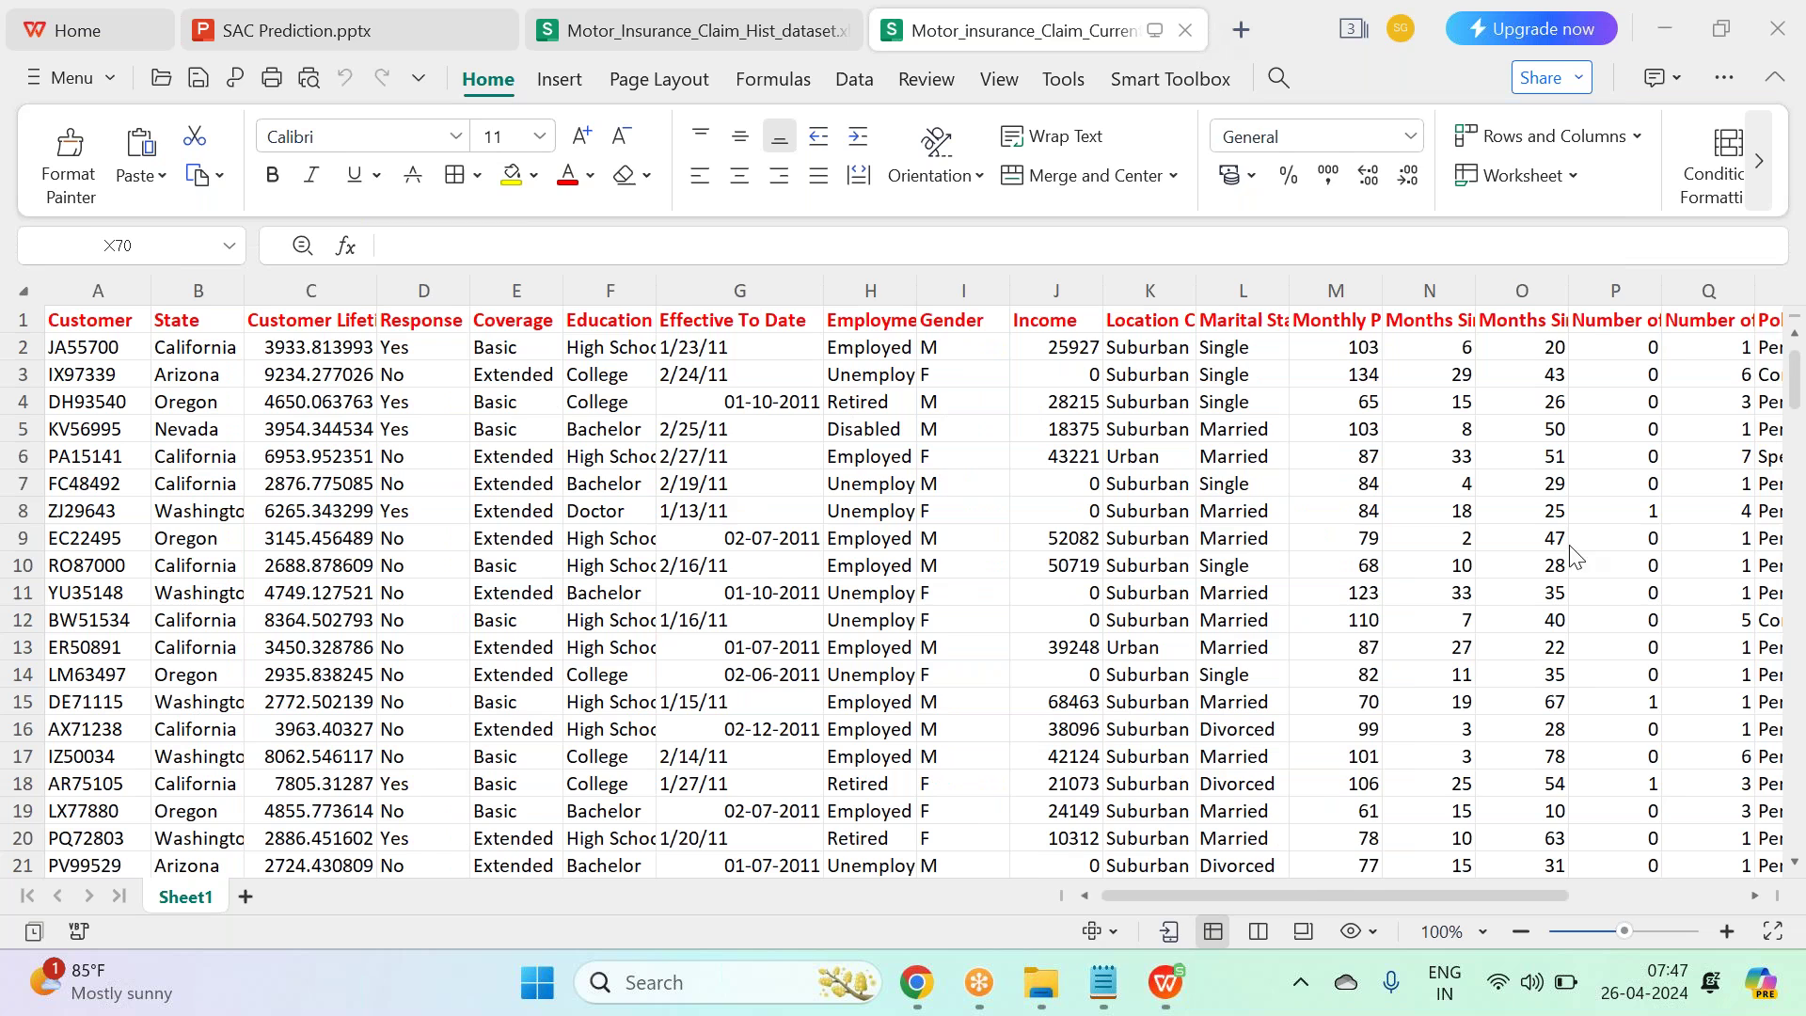
Switch to the Notepad session notes and review the four steps listed for a predictive scenario.
{"action": "left_click", "coordinate": [1103, 982]}
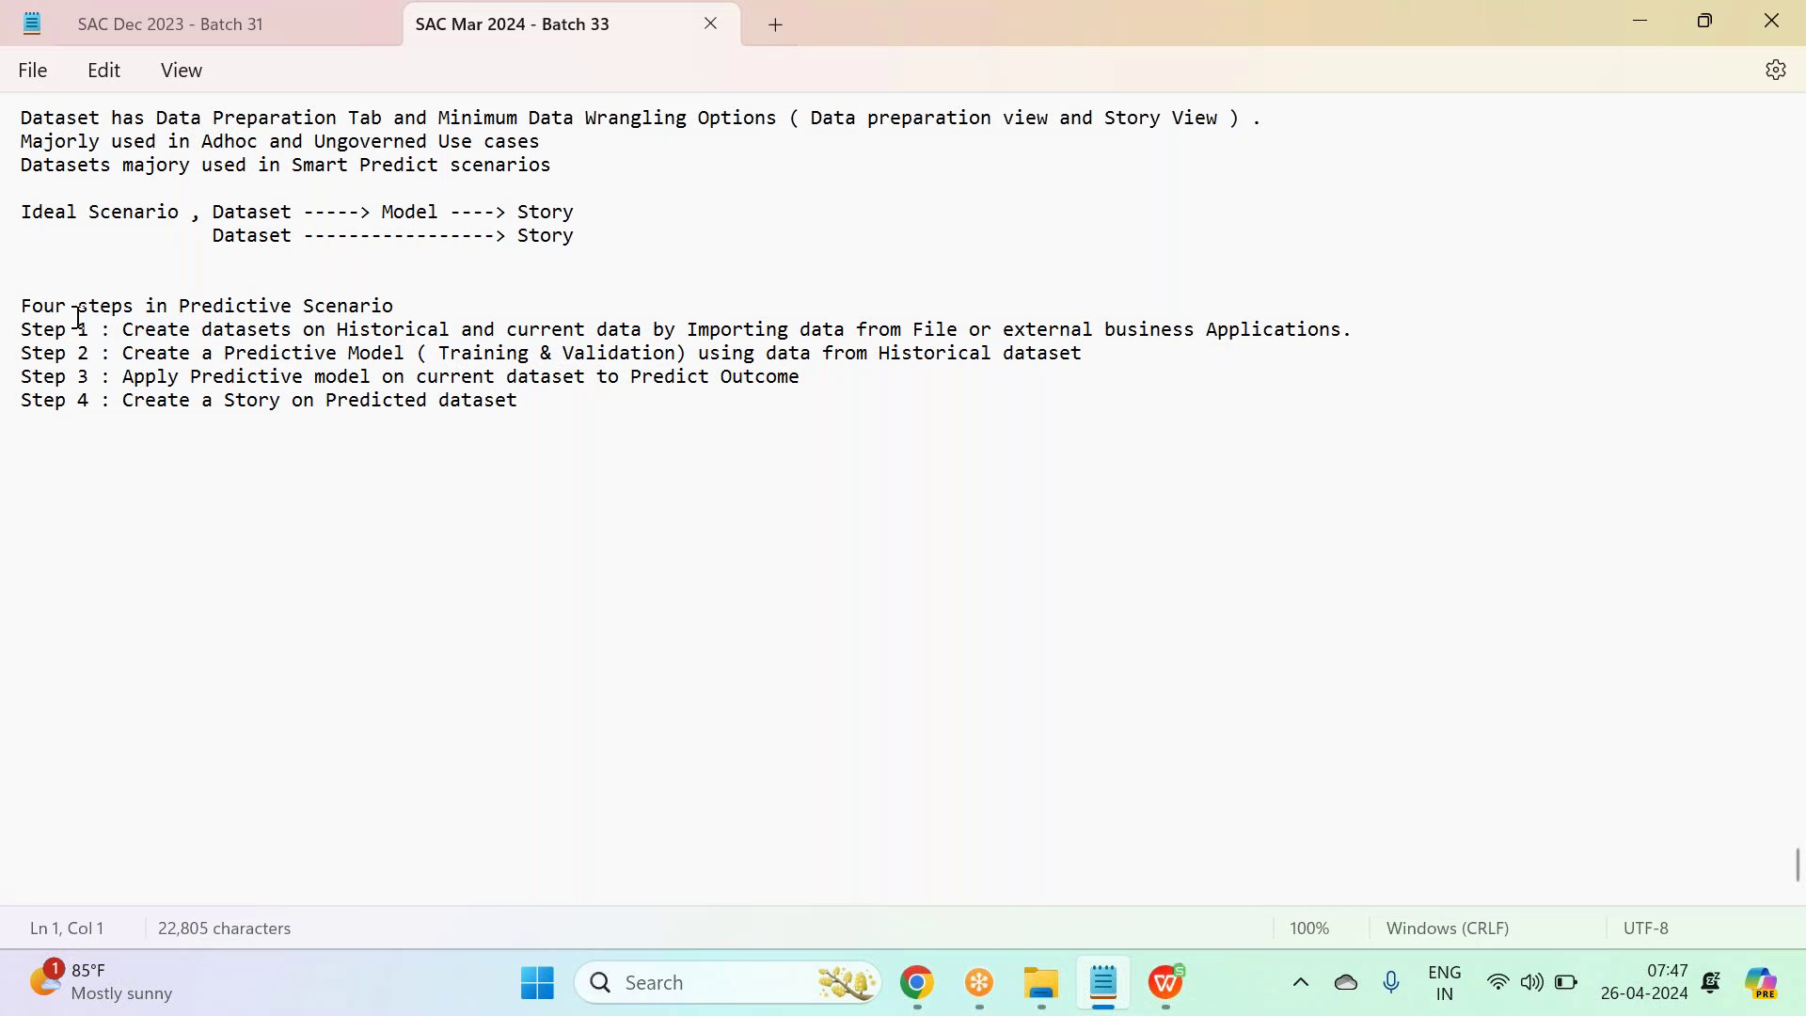
{"action": "left_click_drag", "start_coordinate": [20, 305], "coordinate": [524, 407]}
{"action": "left_click", "coordinate": [525, 407]}
Switch to SAP Analytics Cloud, open the Datasets folder under SAC Mar 2024 - Batch 33, Smart Predict, and widen the Name column.
{"action": "left_click", "coordinate": [979, 983]}
{"action": "left_click", "coordinate": [464, 36]}
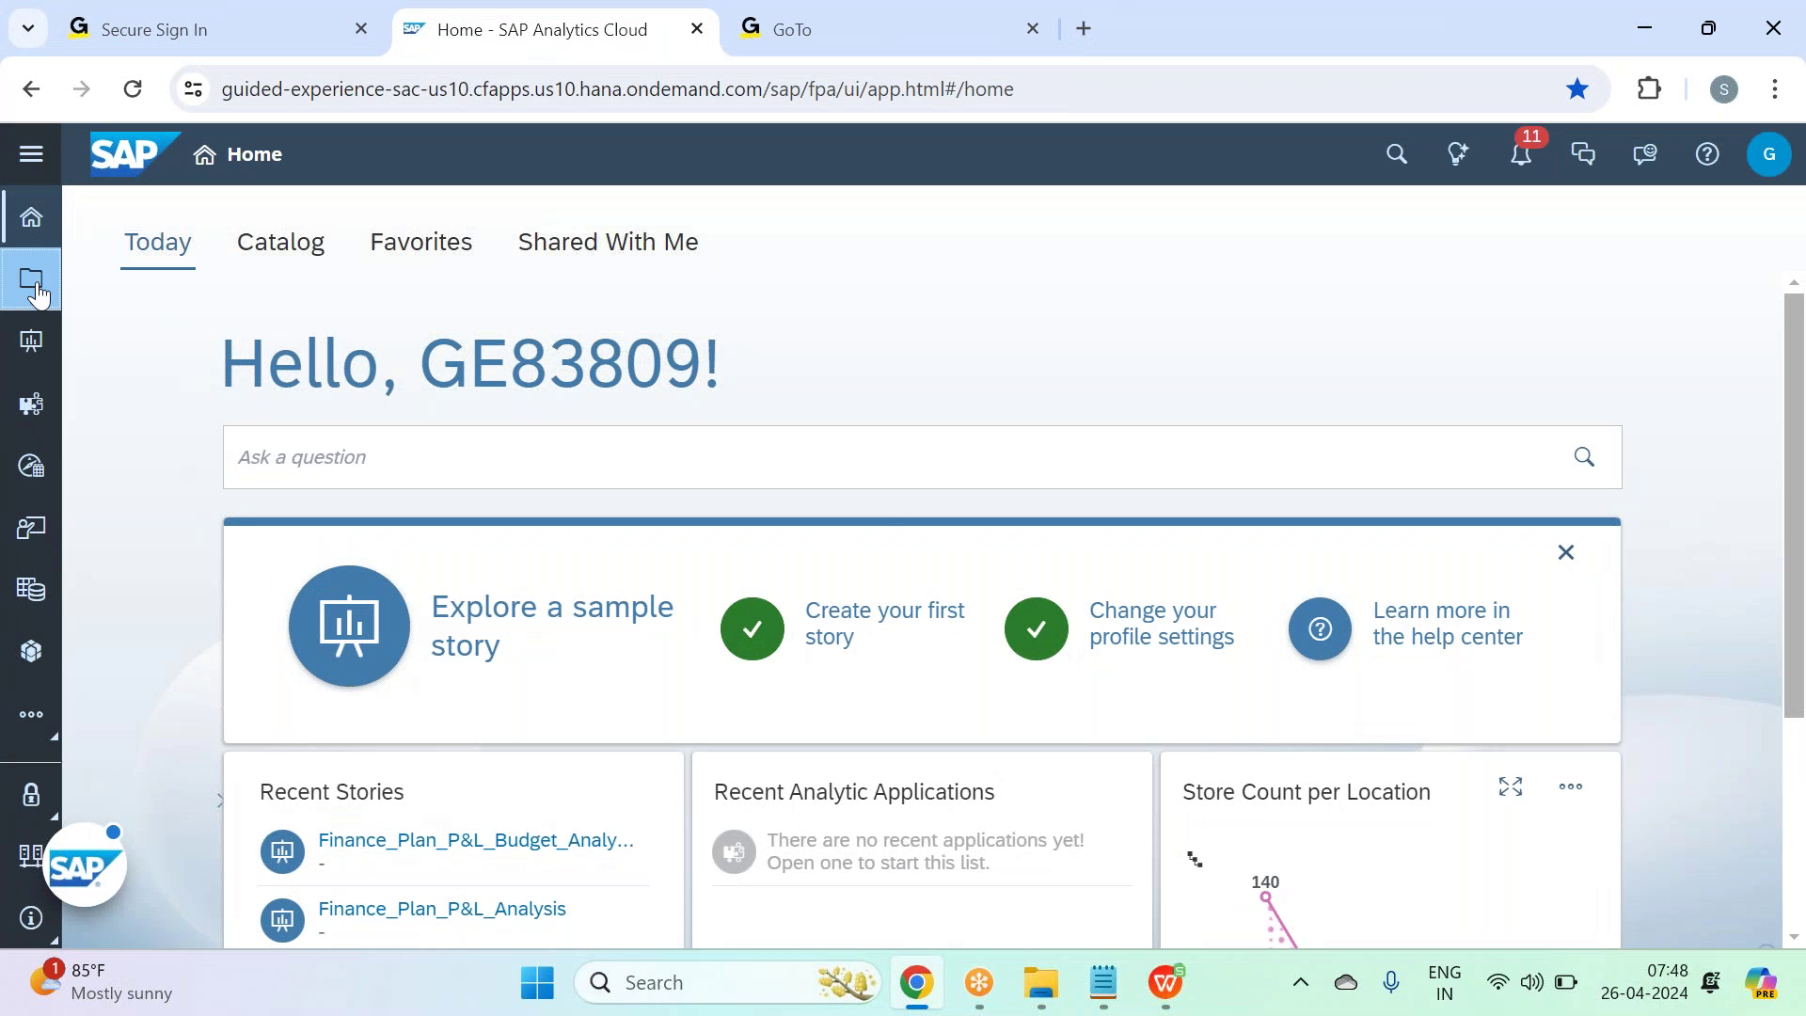
{"action": "left_click", "coordinate": [35, 287]}
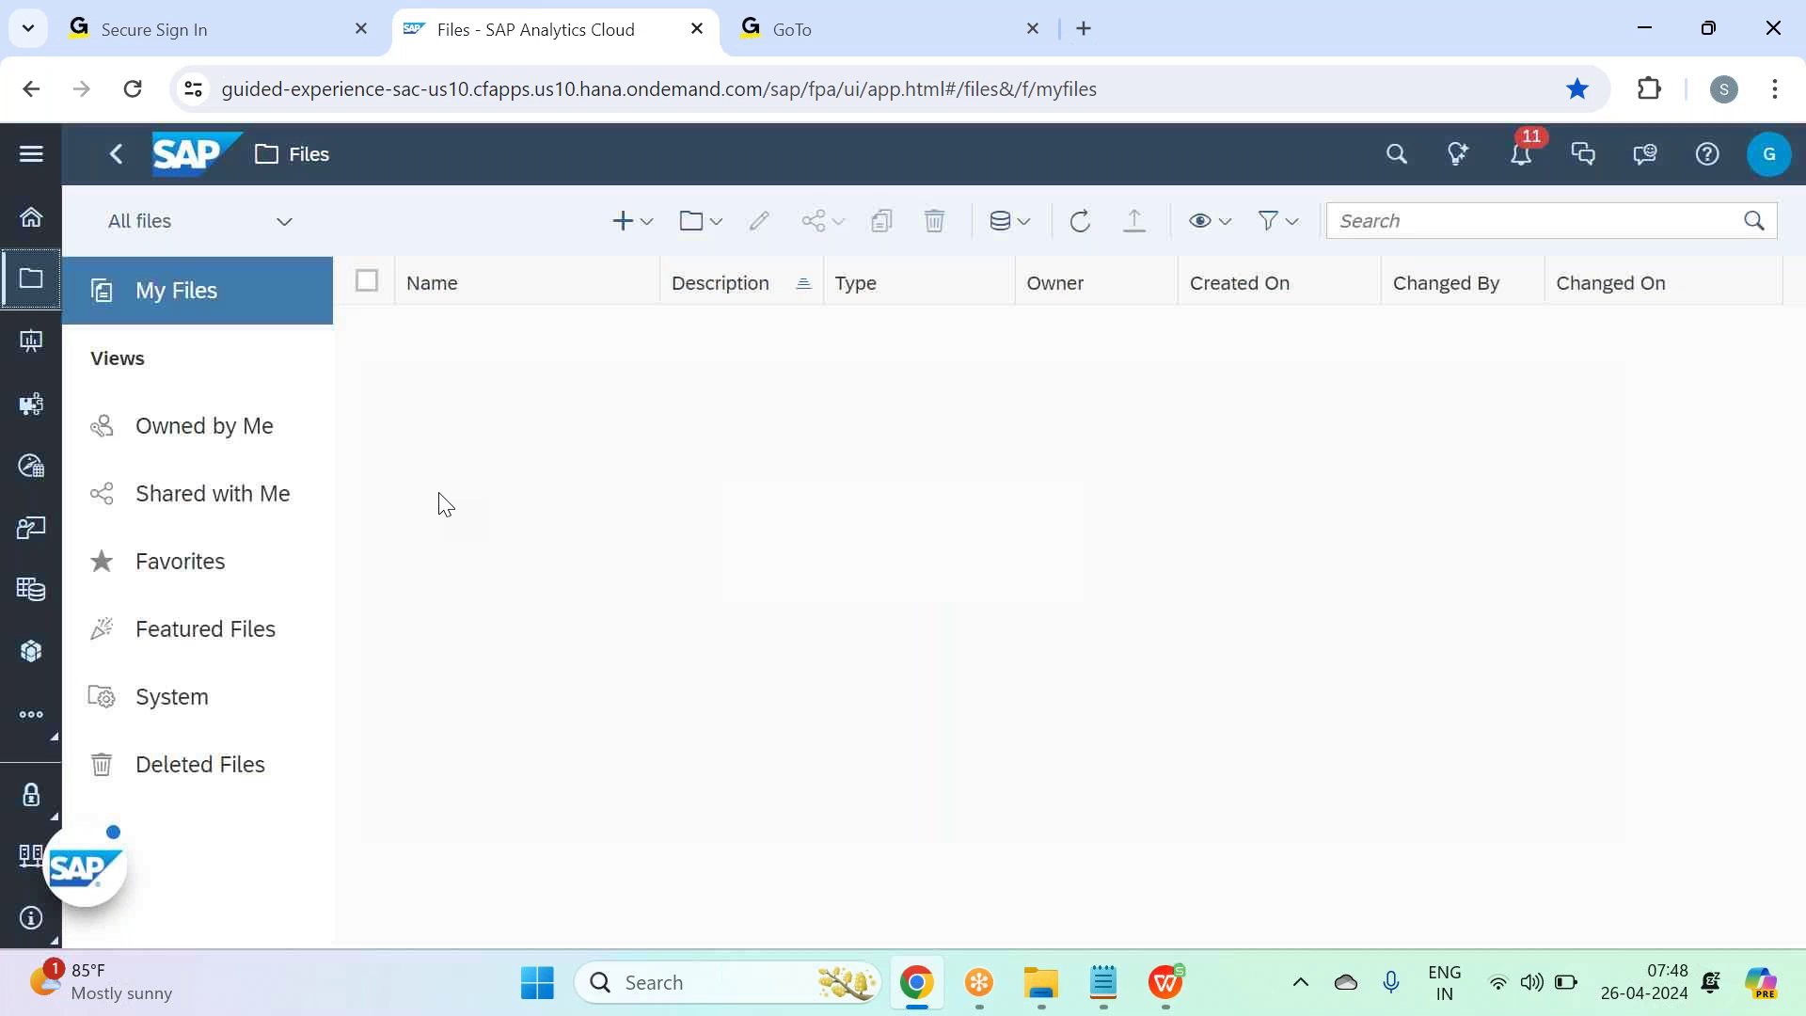
{"action": "left_click", "coordinate": [516, 482]}
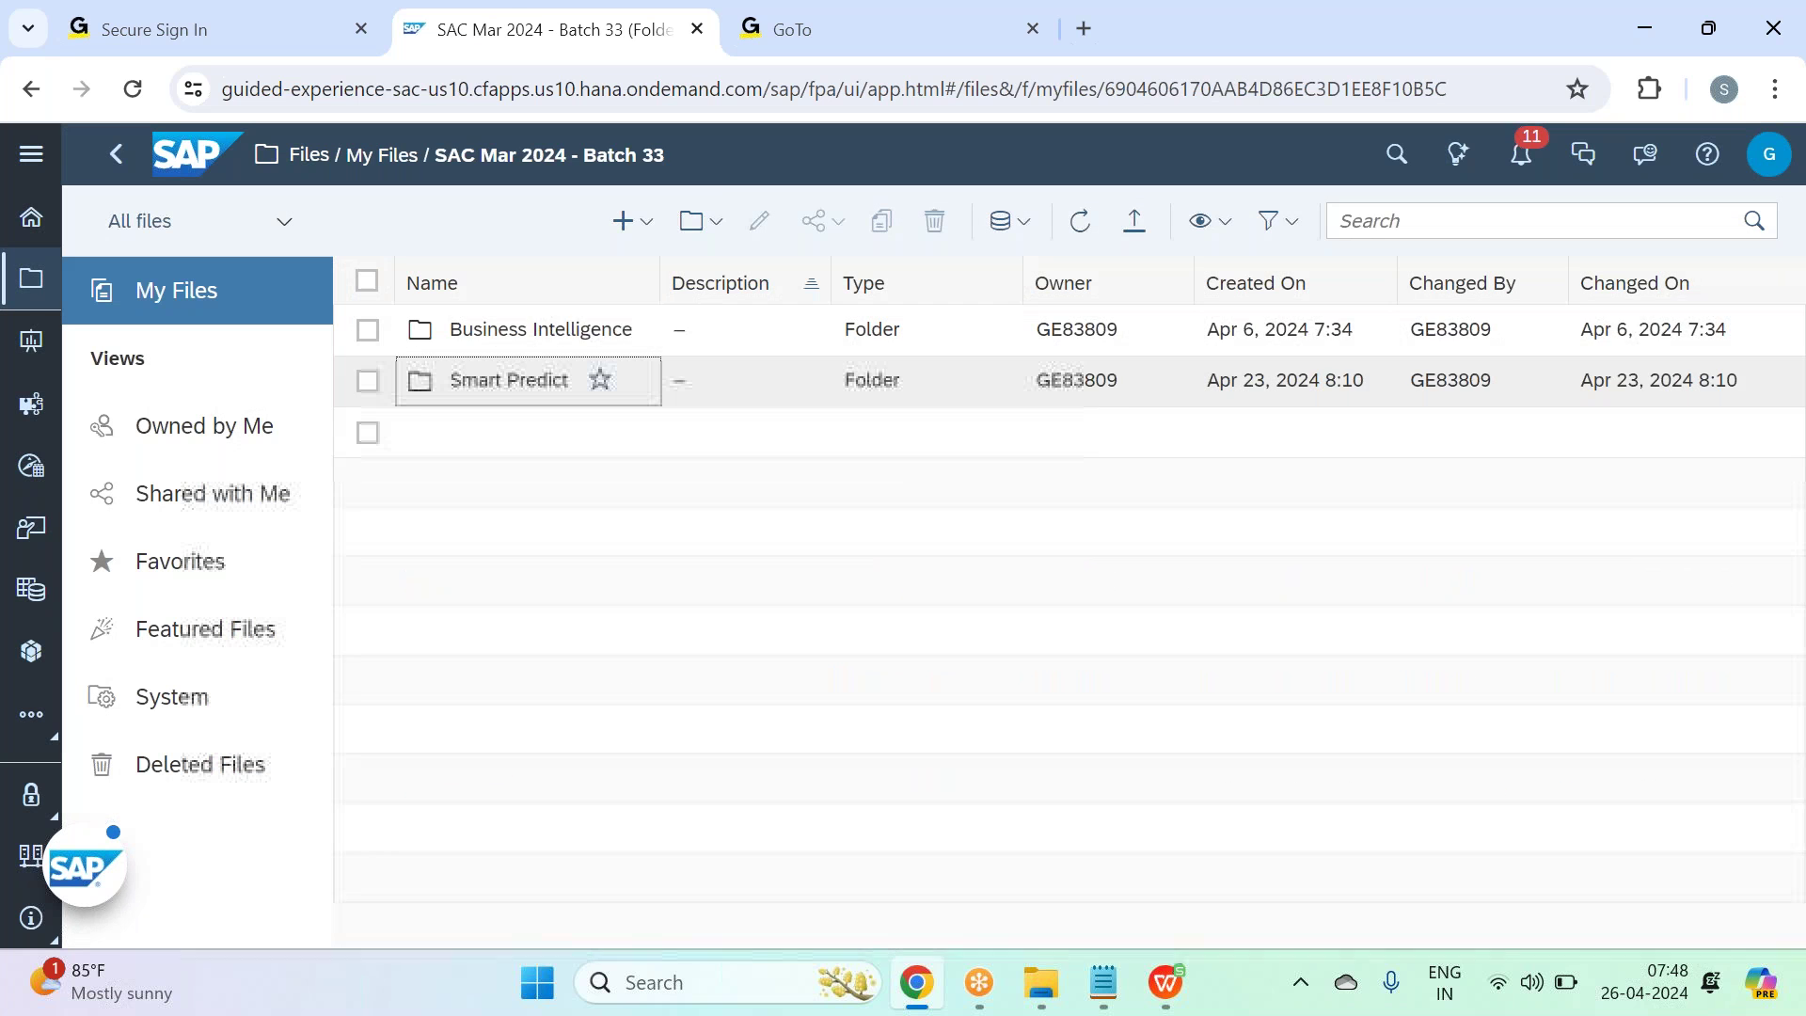
{"action": "left_click", "coordinate": [541, 380]}
{"action": "left_click", "coordinate": [489, 331]}
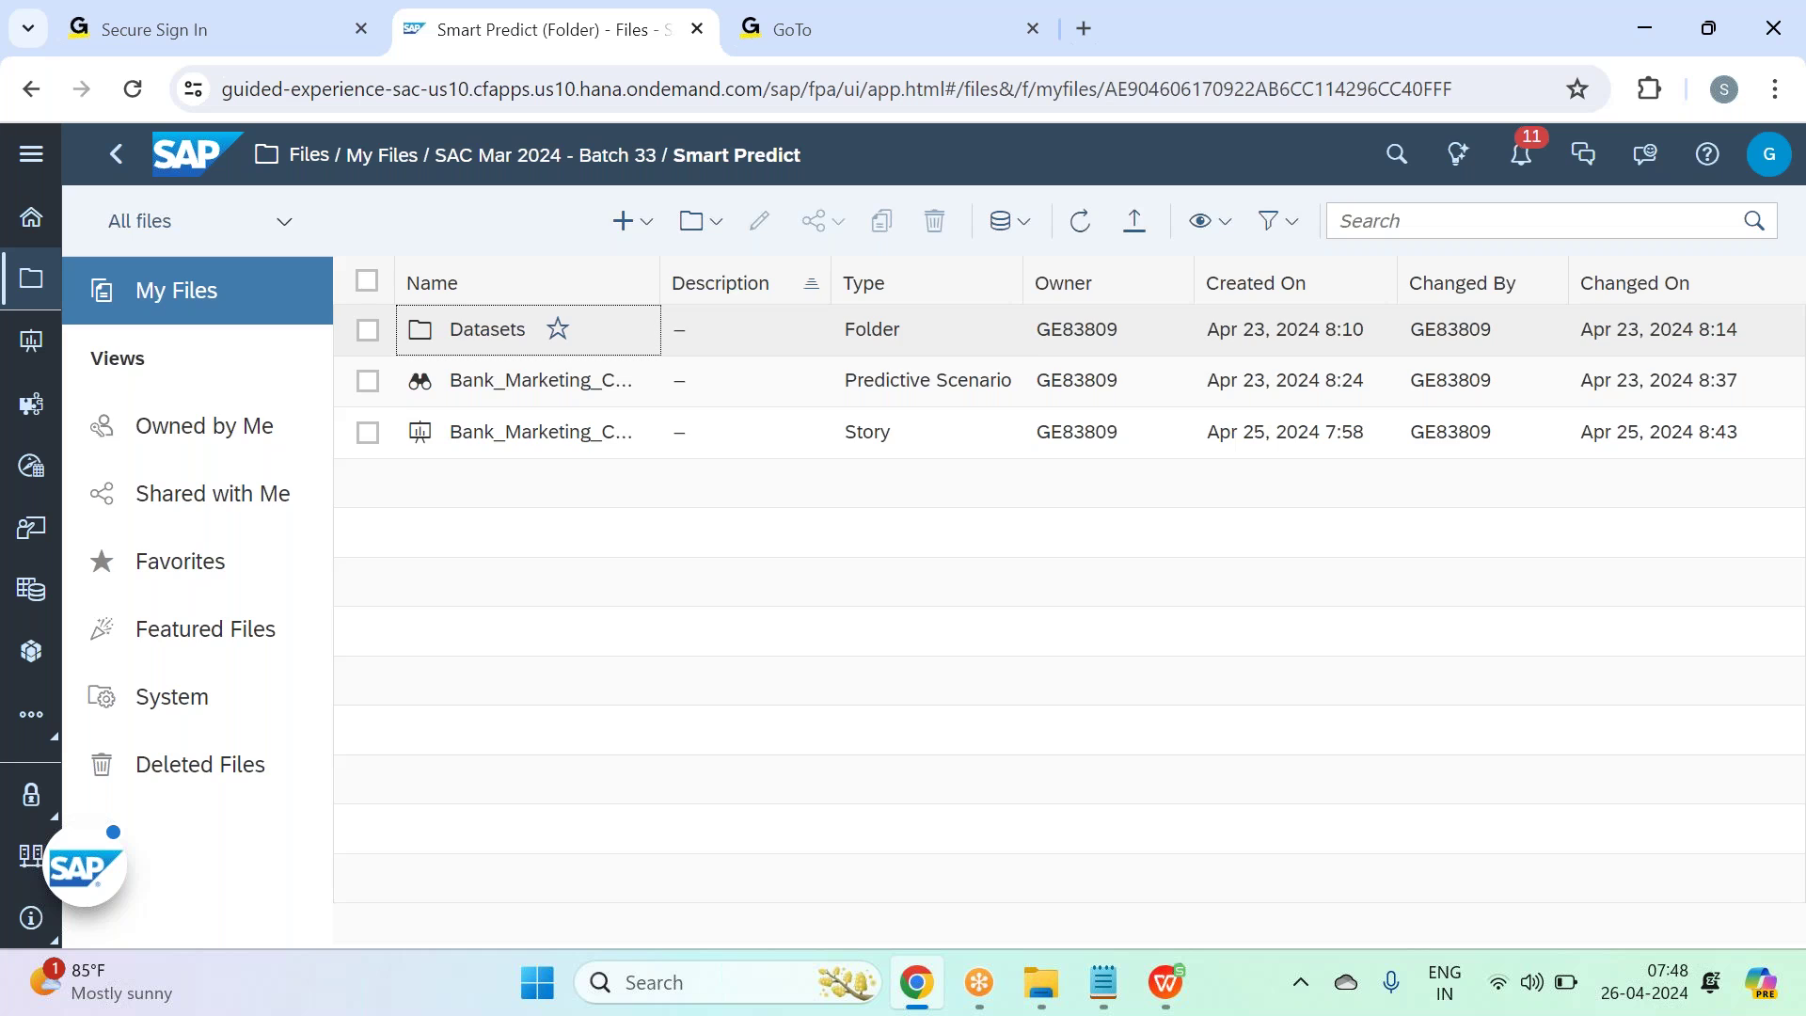
{"action": "left_click_drag", "start_coordinate": [675, 273], "coordinate": [890, 442]}
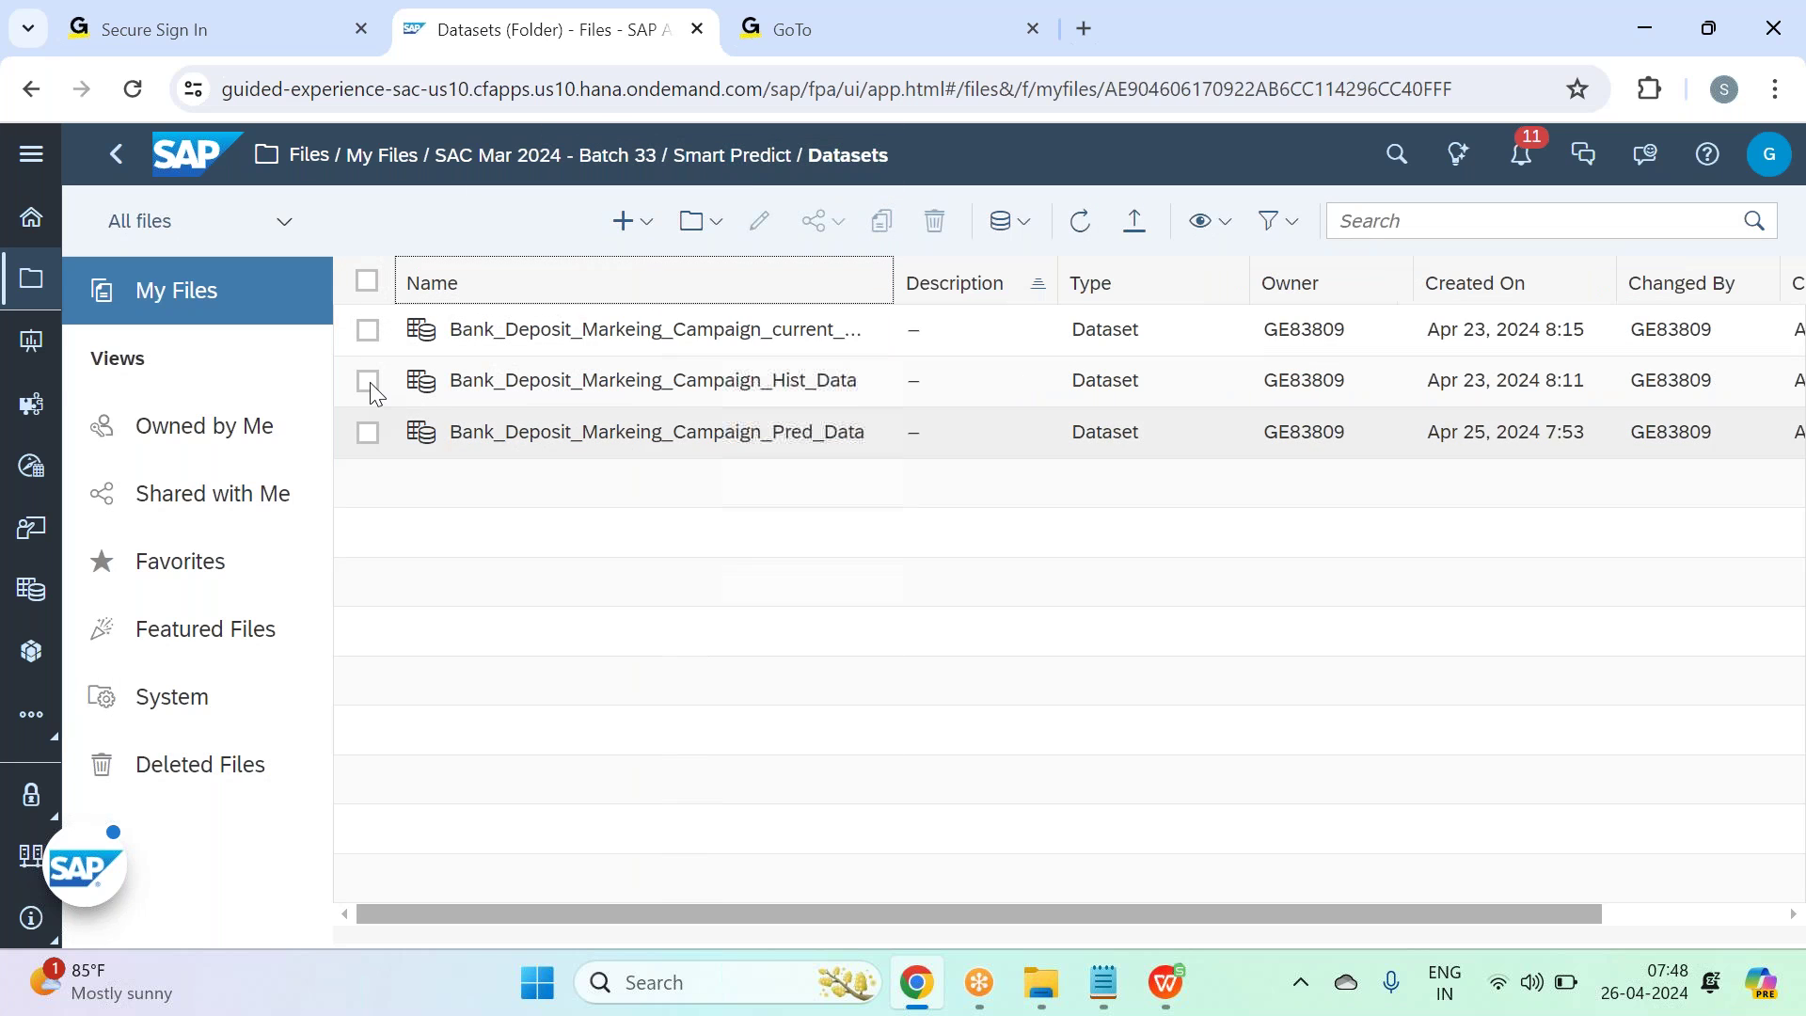
Start a new dataset from a file and choose Motor_Insurance_Claim_Hist_dataset from the Prediction folder as the source.
{"action": "left_click", "coordinate": [31, 153]}
{"action": "mouse_move", "coordinate": [218, 729]}
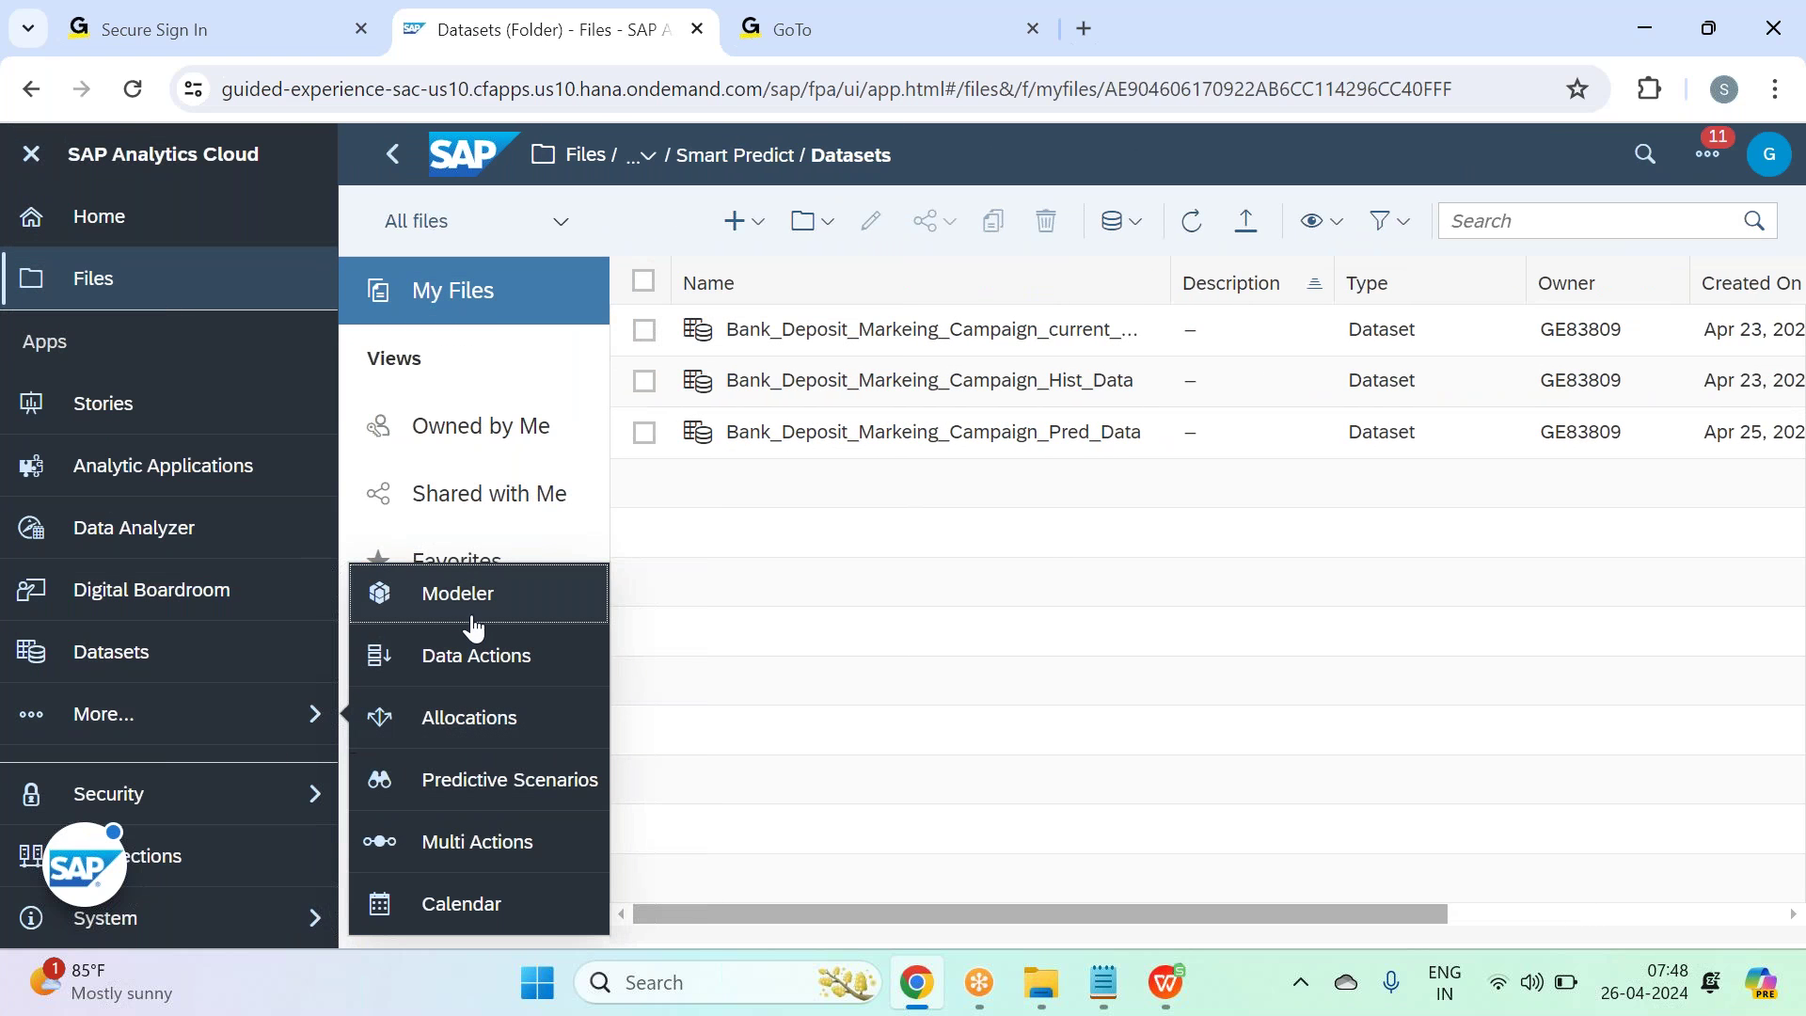
{"action": "left_click", "coordinate": [192, 658]}
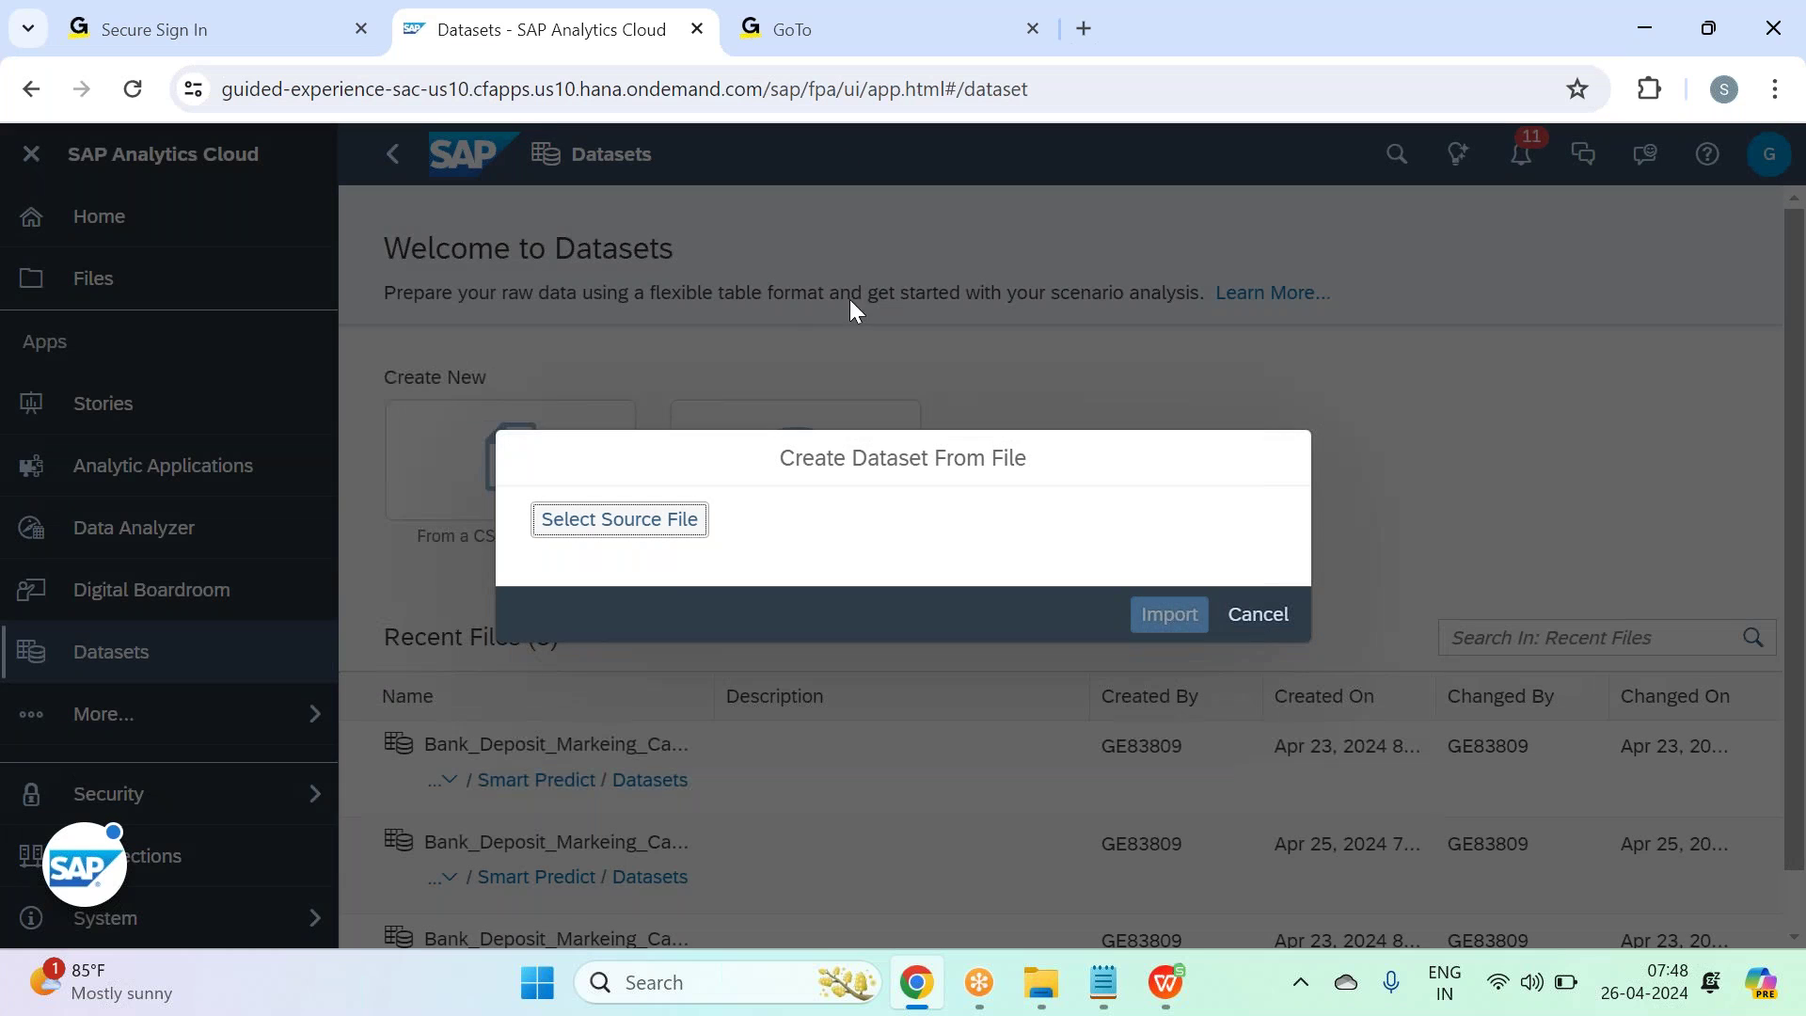
{"action": "left_click", "coordinate": [663, 19]}
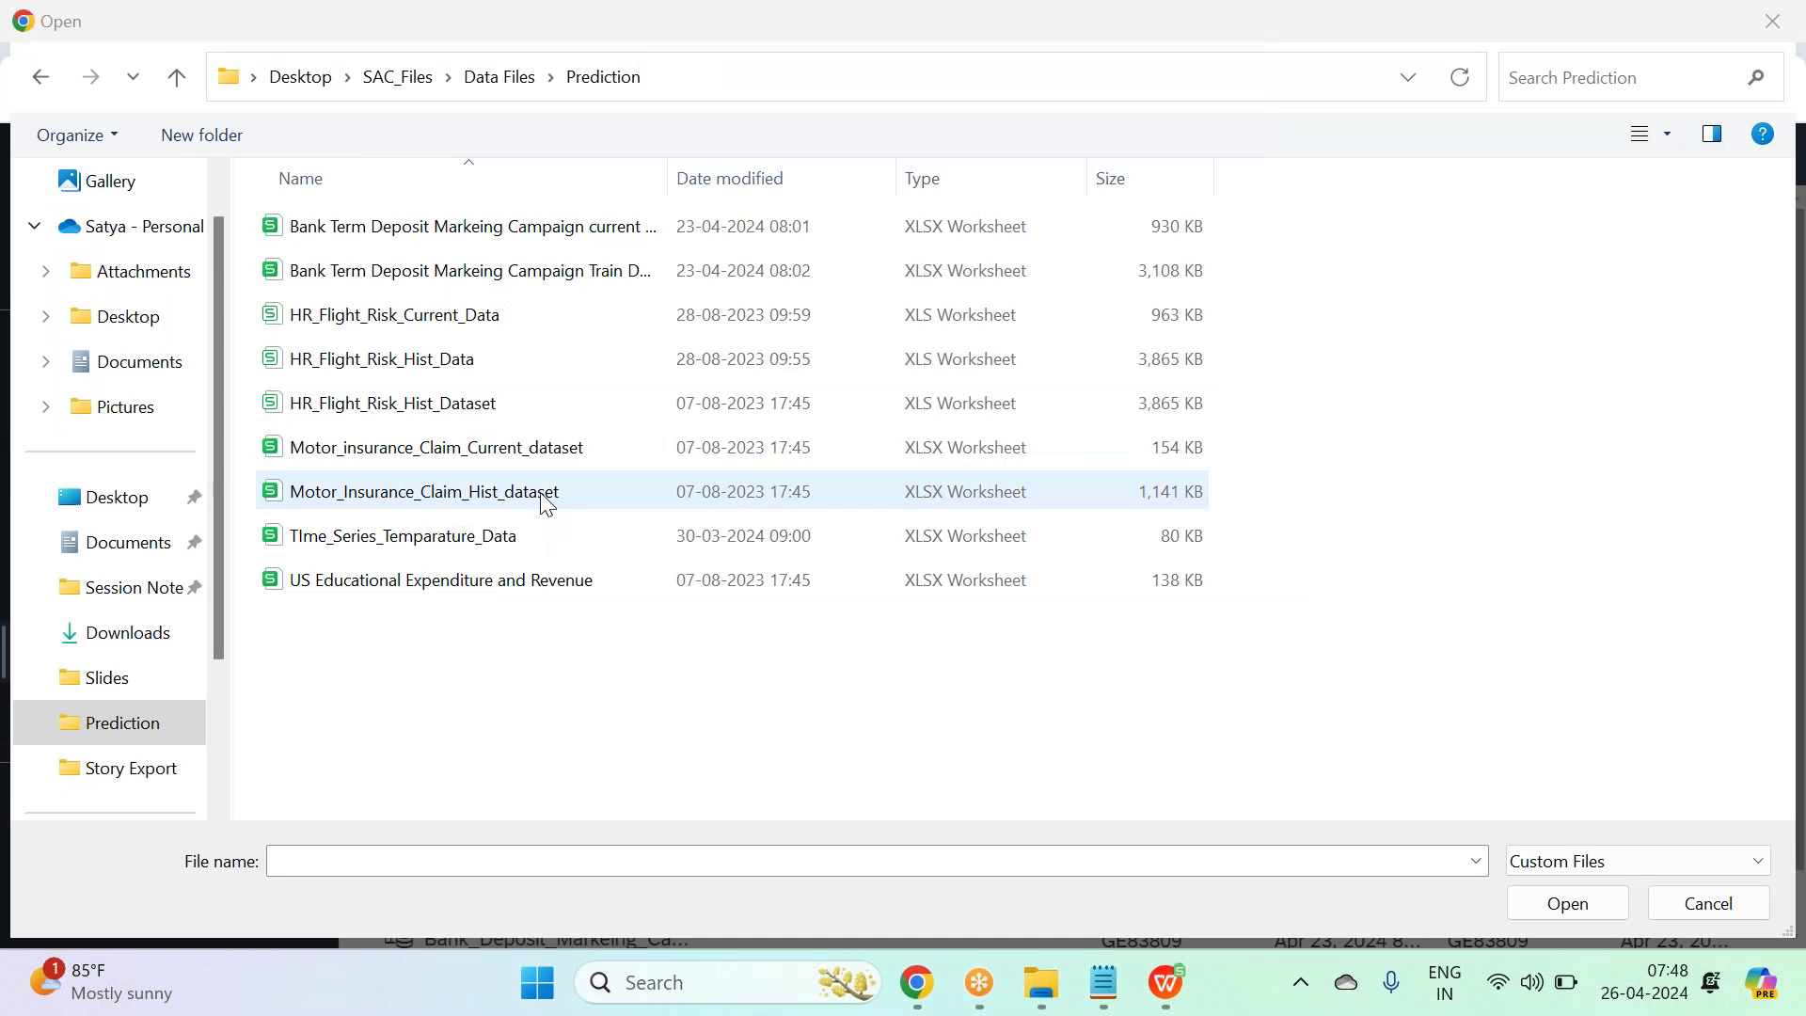
{"action": "left_click", "coordinate": [545, 491]}
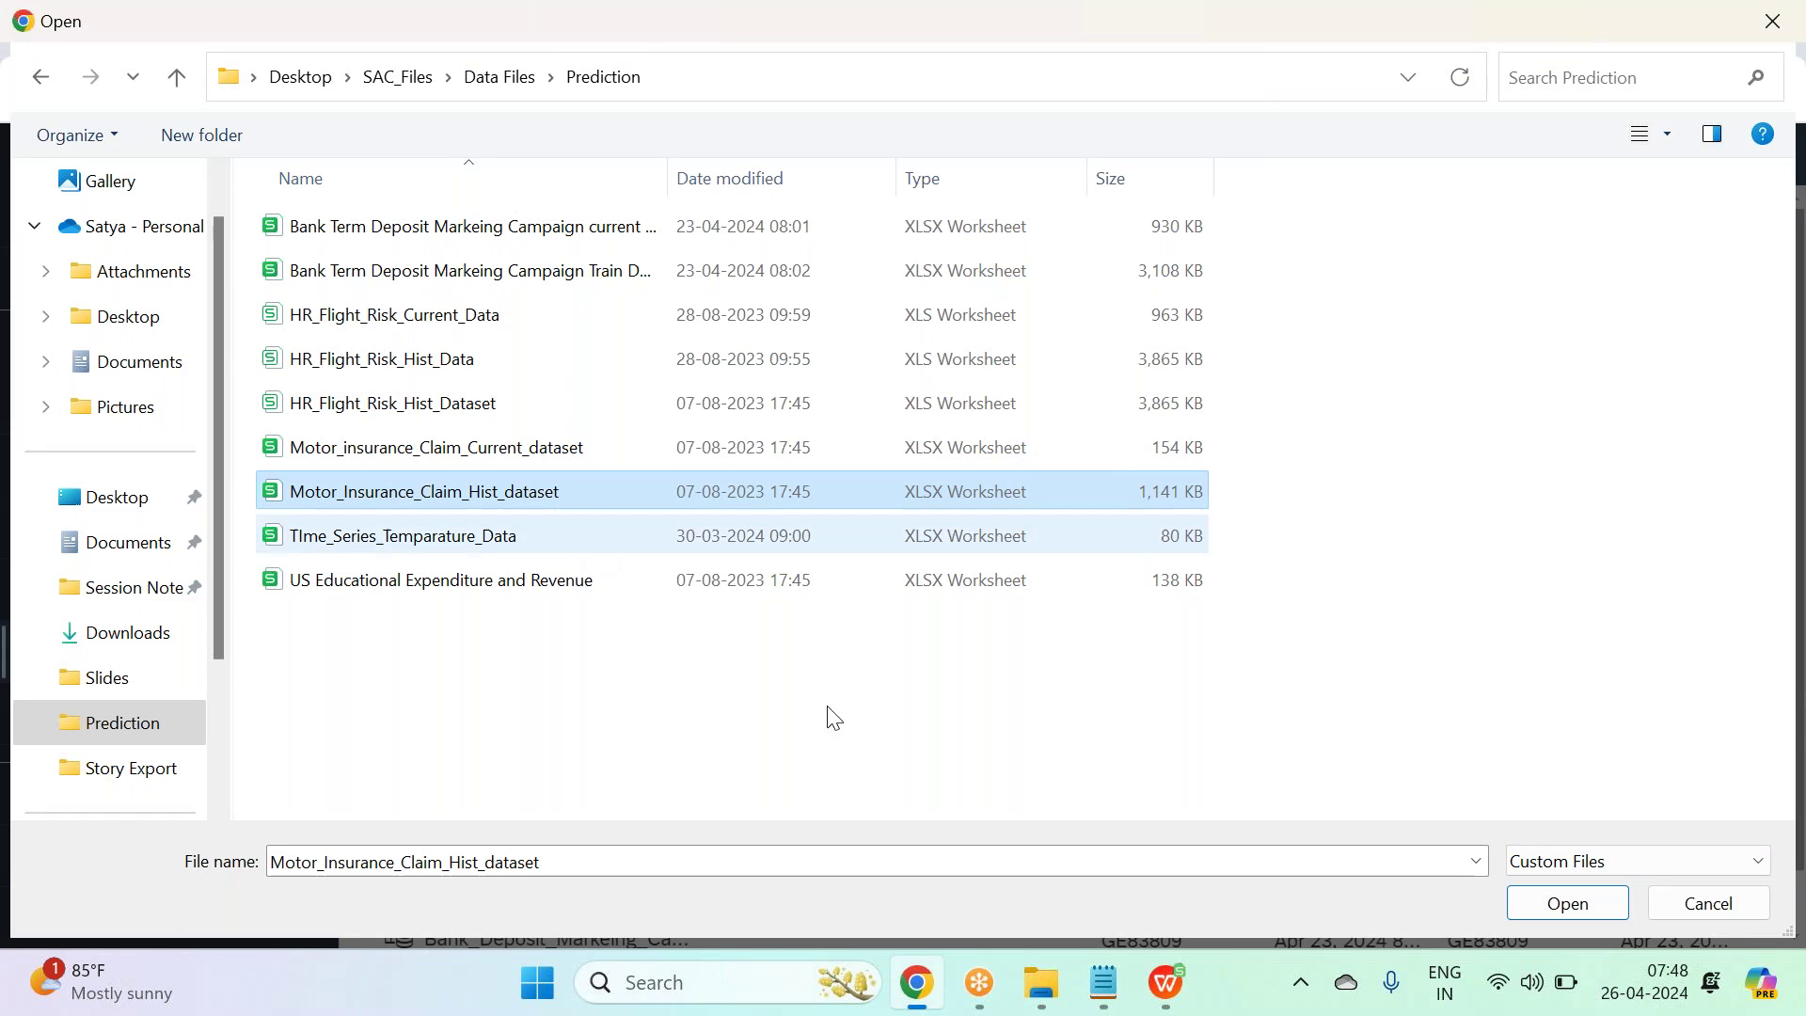
{"action": "left_click", "coordinate": [1597, 908]}
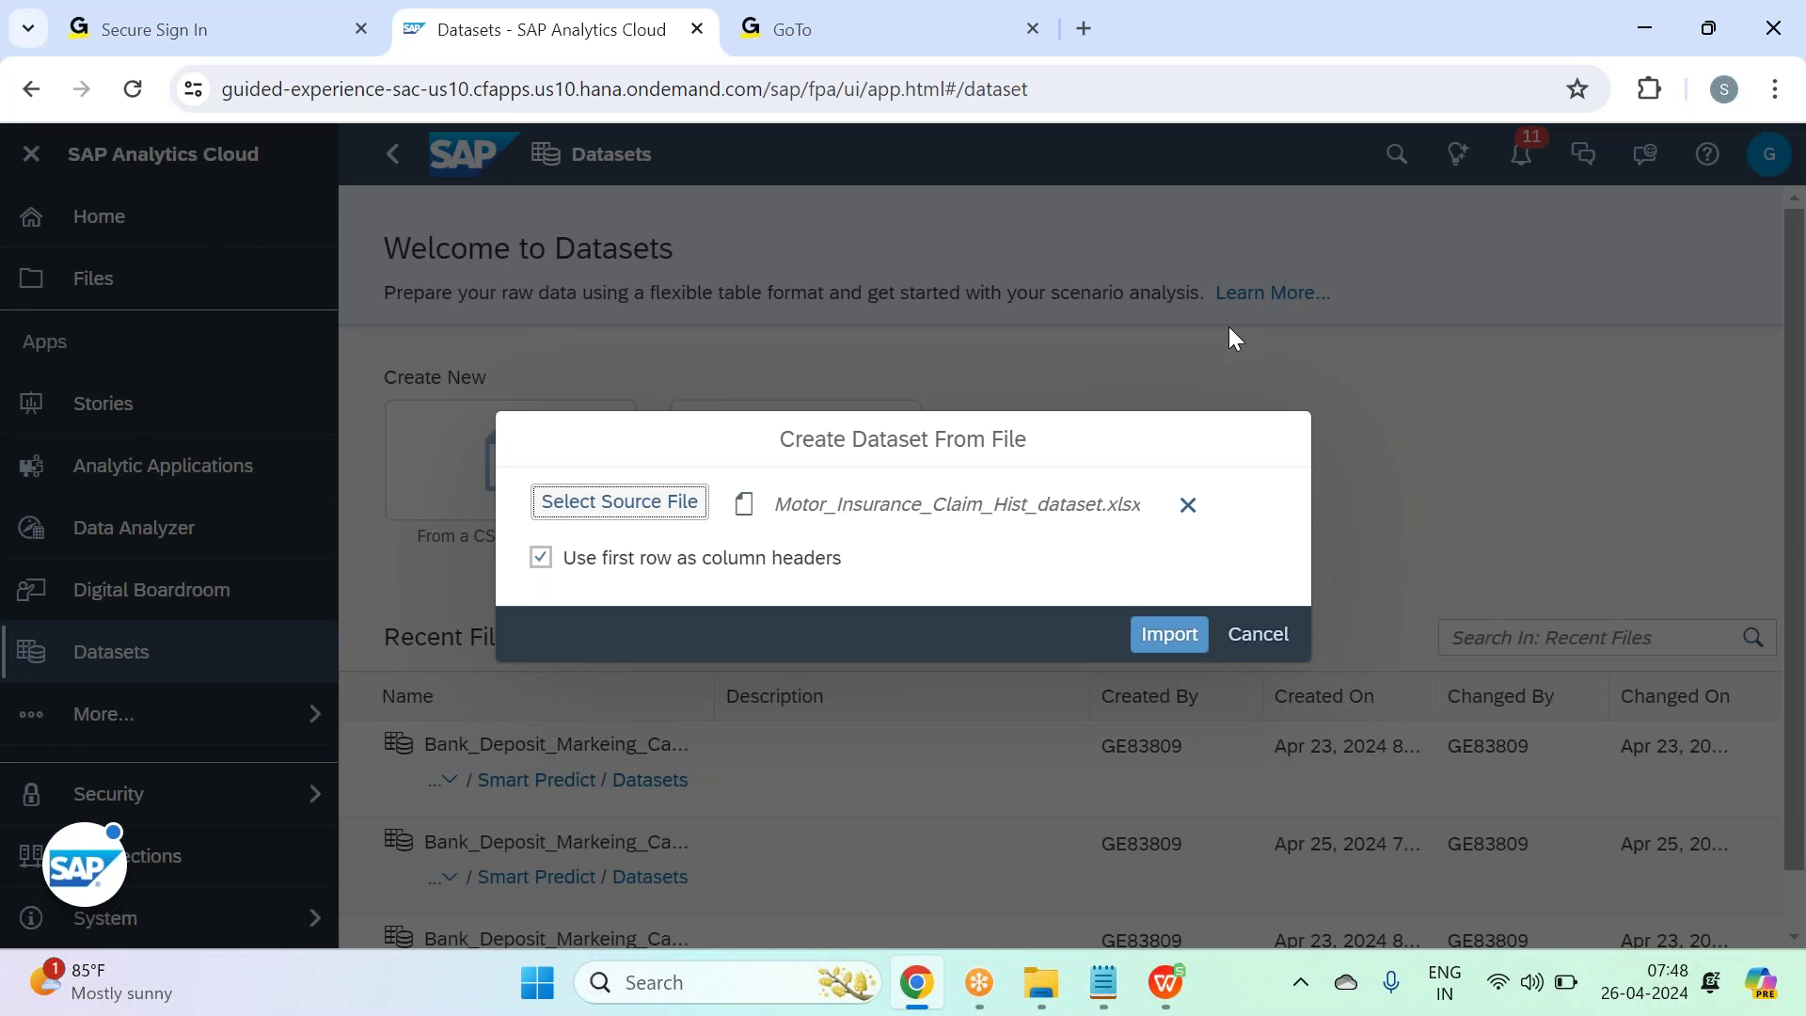
Import the historical file with first-row headers and save the dataset in SAC Mar 2024 - Batch 33 / Smart Predict / Datasets.
{"action": "left_click", "coordinate": [1166, 634]}
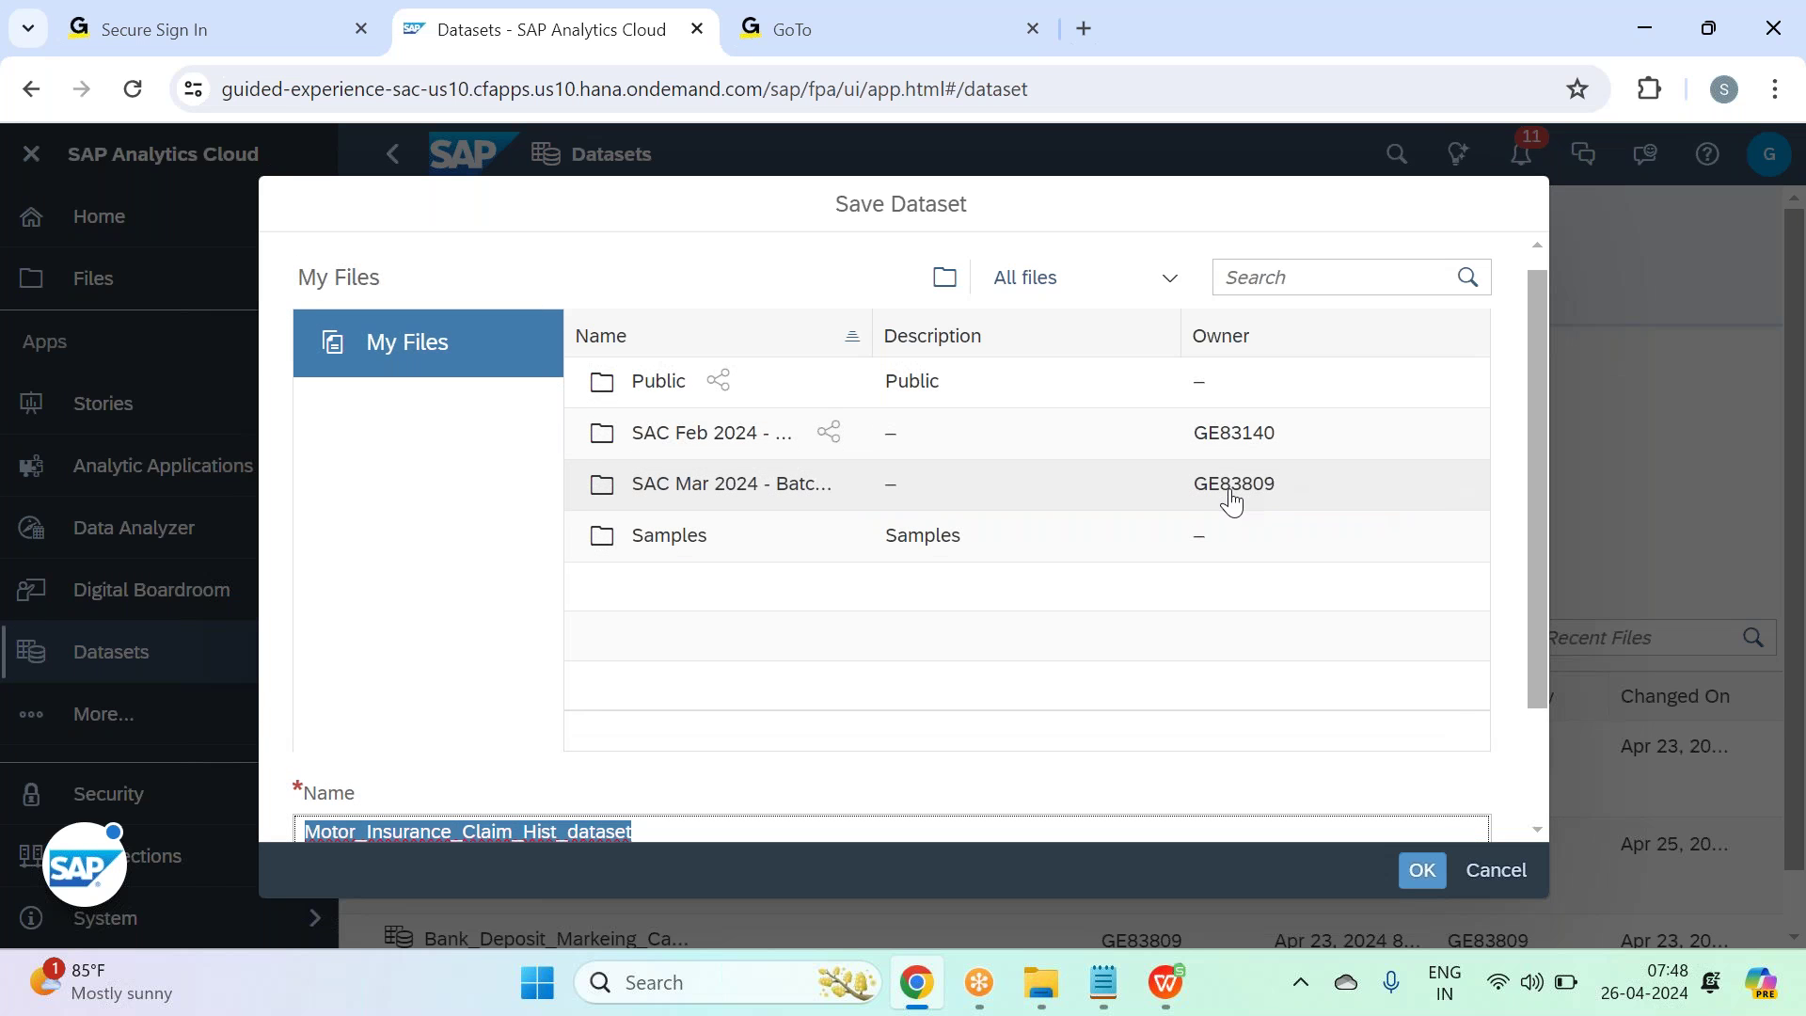
{"action": "scroll", "coordinate": [1232, 502], "scroll_direction": "down", "scroll_amount": 2}
{"action": "scroll", "coordinate": [790, 555], "scroll_direction": "up", "scroll_amount": 3}
{"action": "left_click", "coordinate": [673, 480]}
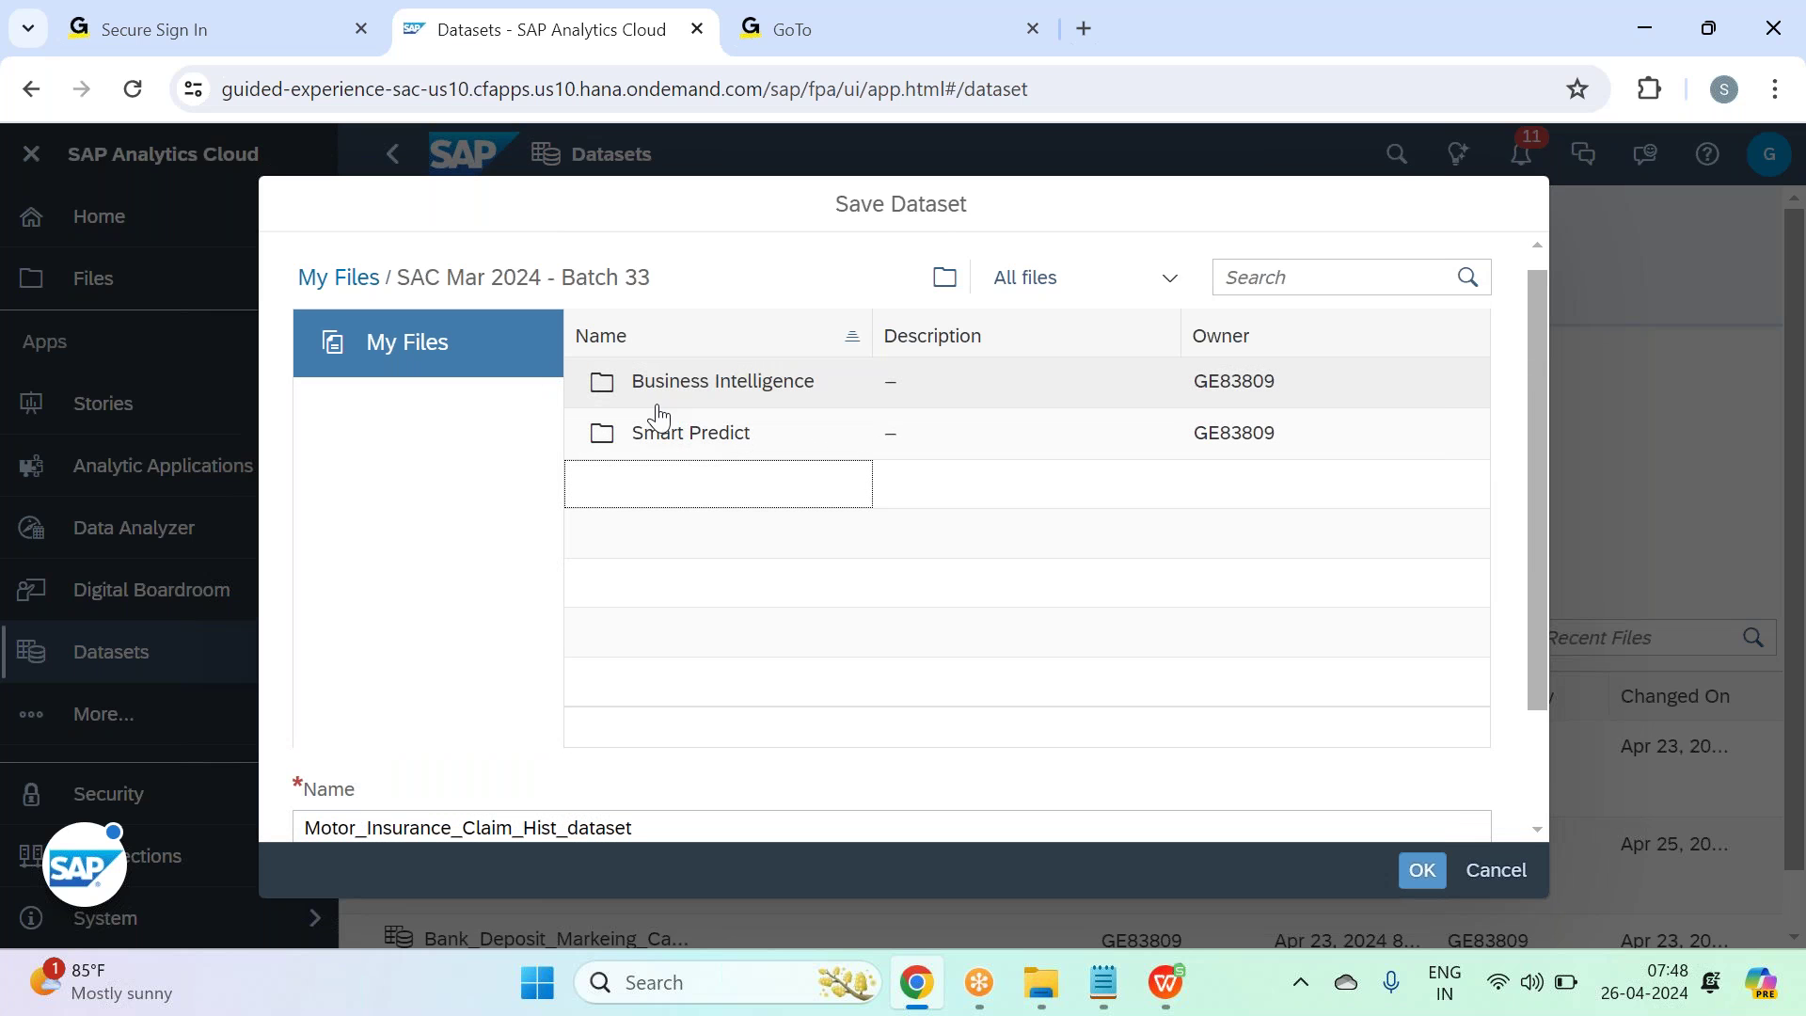
{"action": "left_click", "coordinate": [658, 425]}
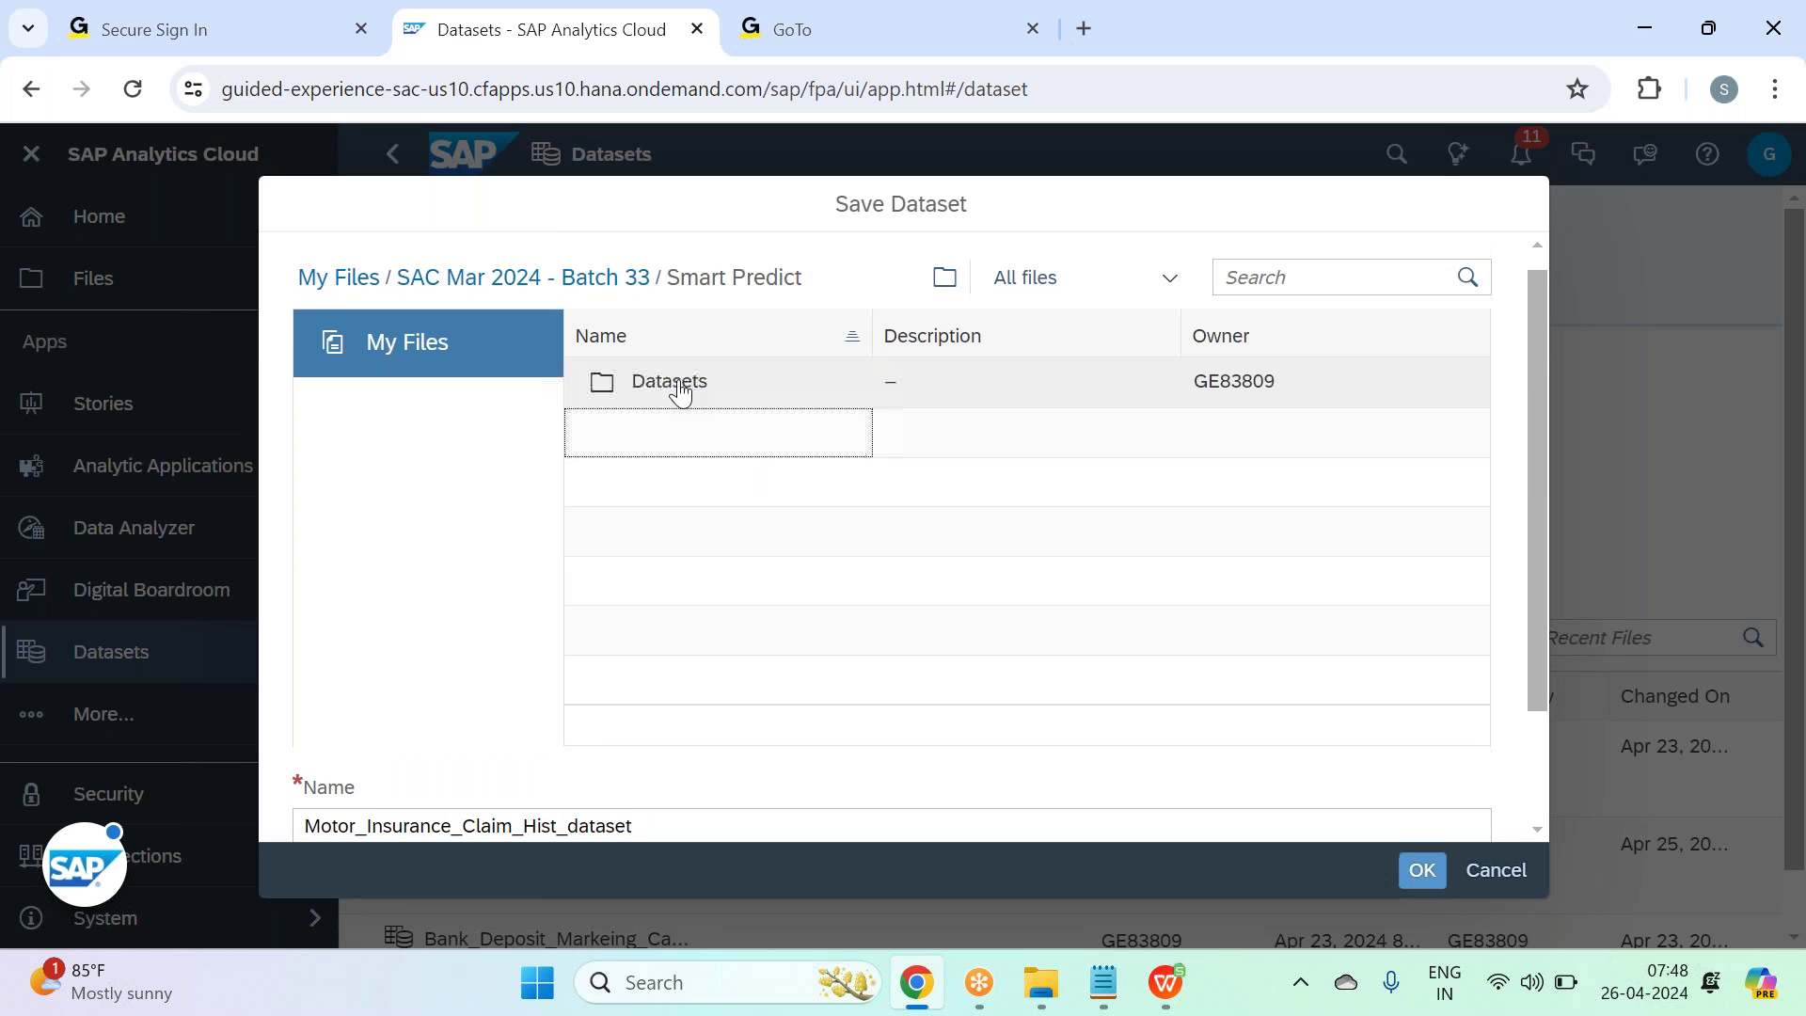
{"action": "left_click", "coordinate": [675, 387]}
{"action": "scroll", "coordinate": [1104, 706], "scroll_direction": "down", "scroll_amount": 3}
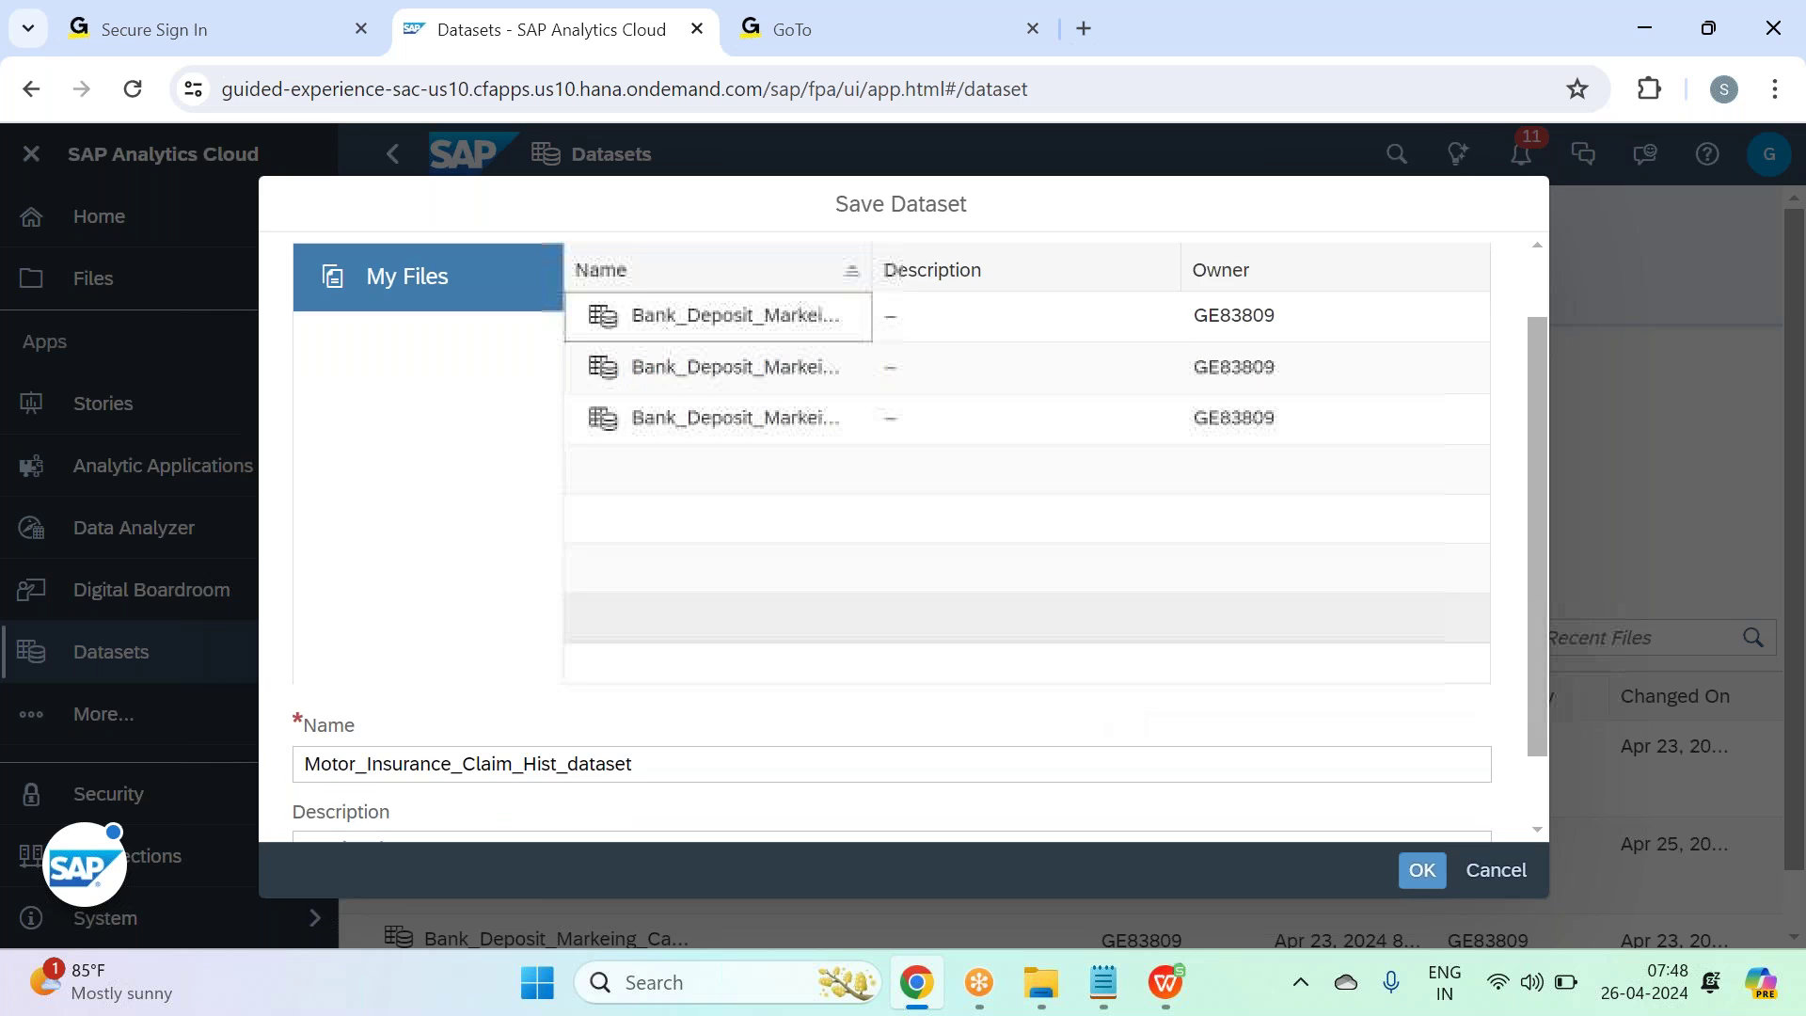
{"action": "left_click", "coordinate": [1418, 872]}
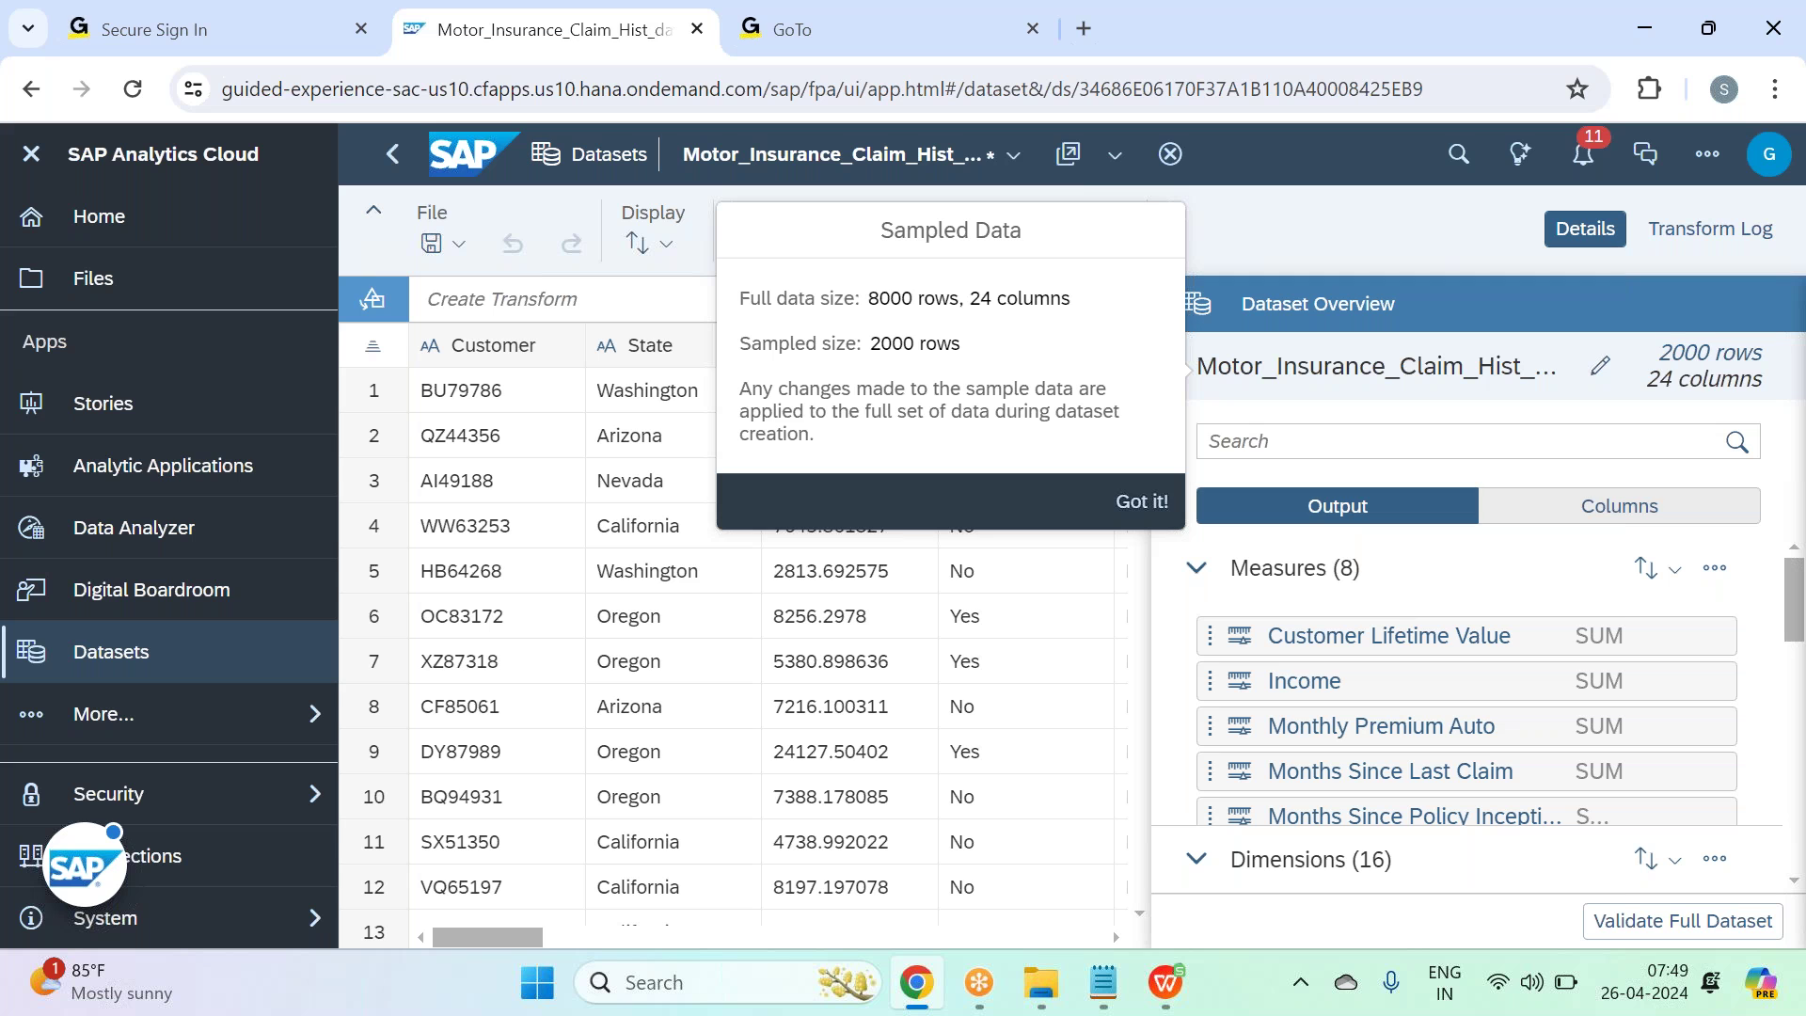
Save the imported historical dataset and look over its measures and dimensions in the dataset overview.
{"action": "left_click", "coordinate": [1140, 501]}
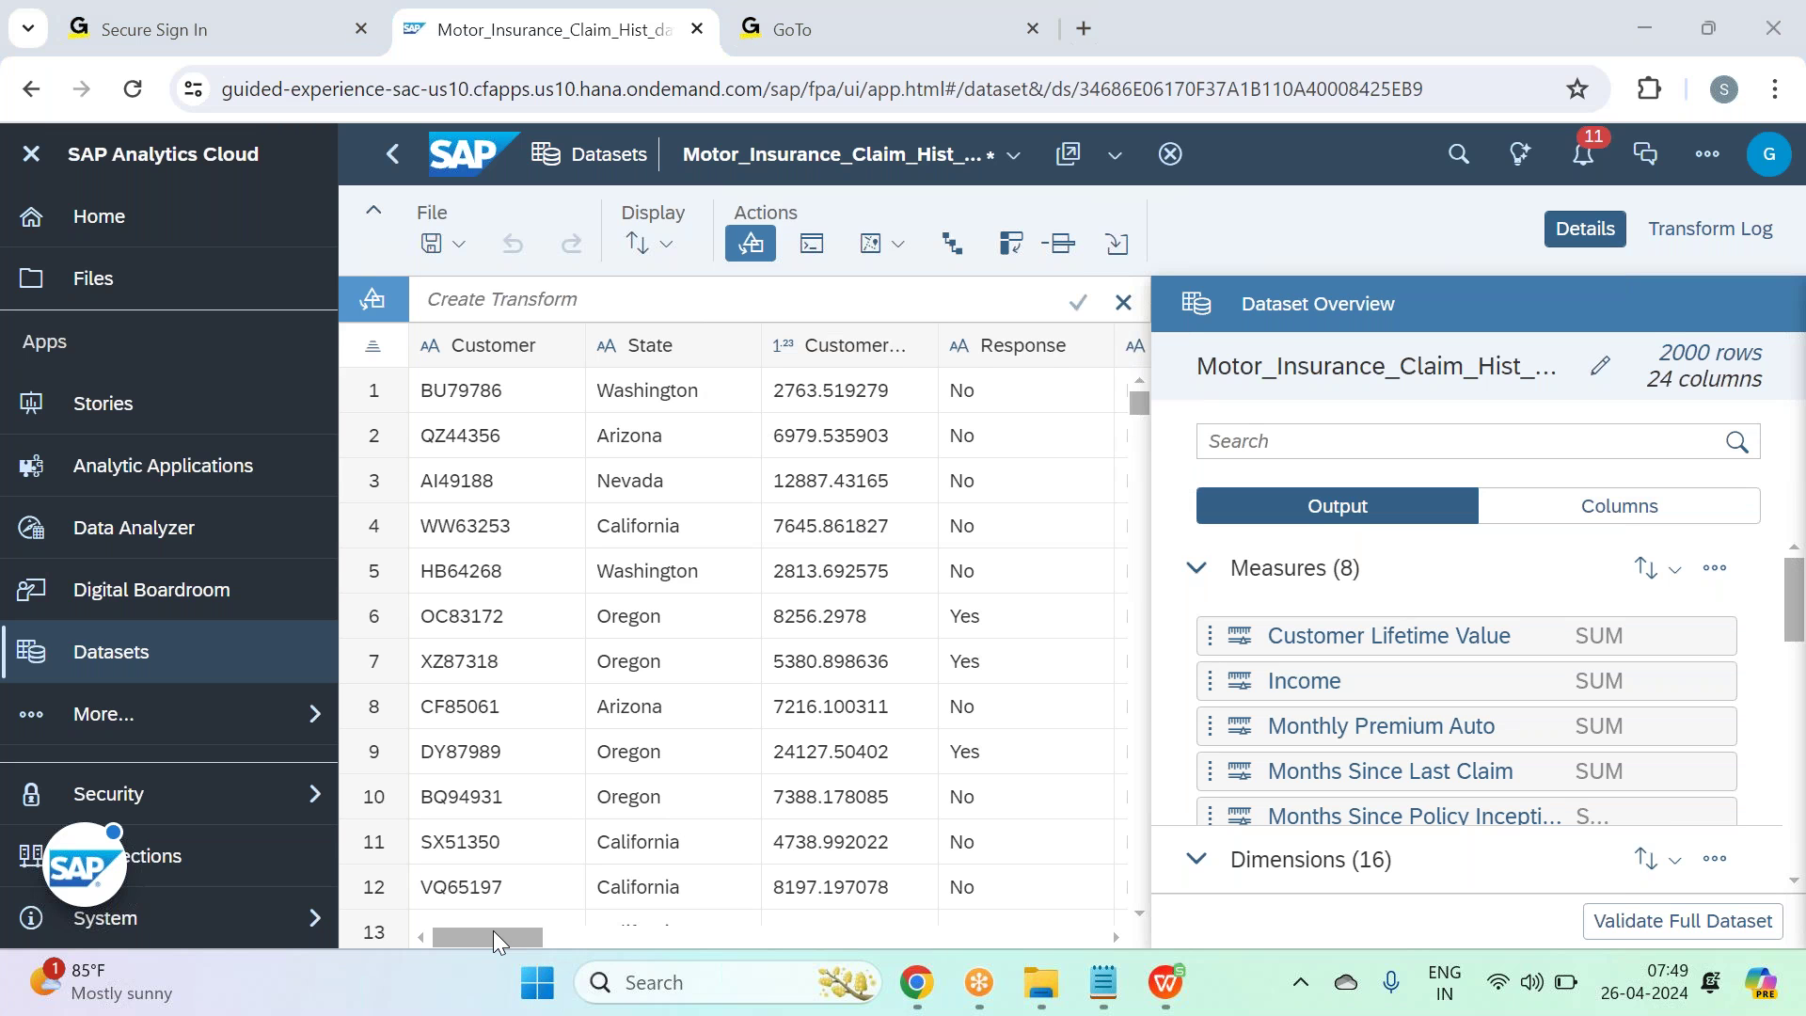
{"action": "left_click_drag", "start_coordinate": [495, 931], "coordinate": [302, 957]}
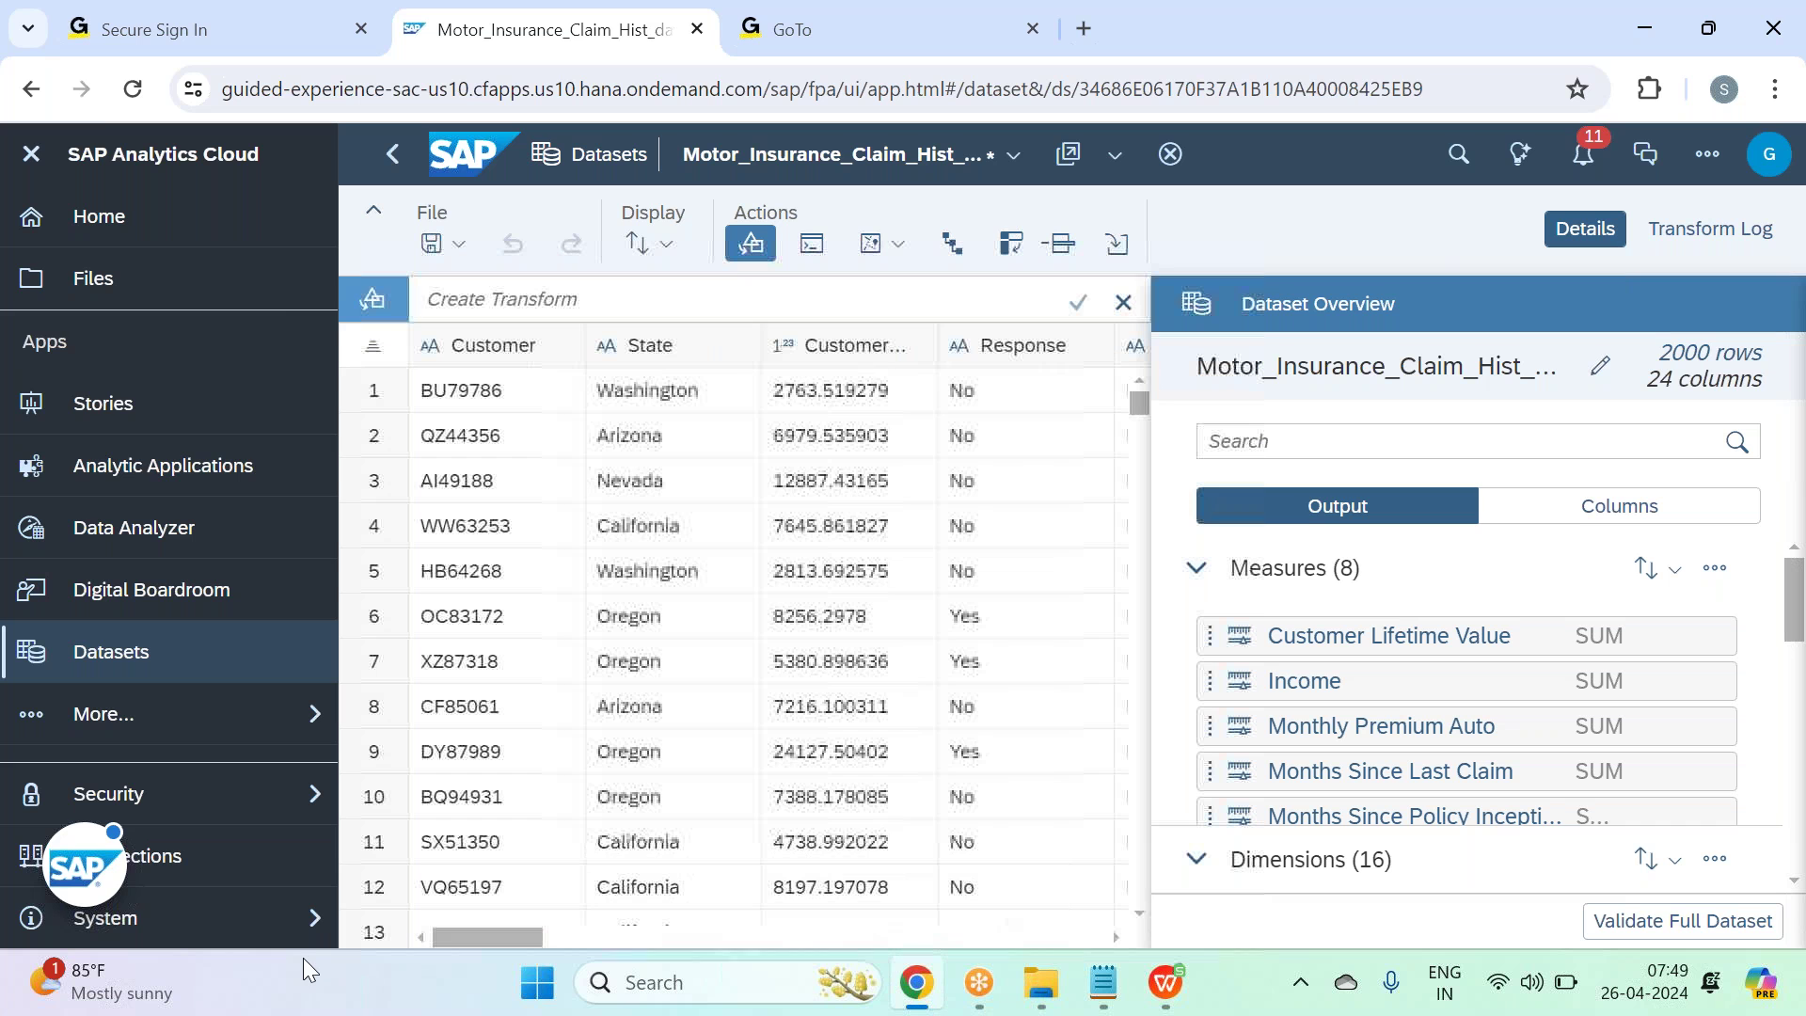
{"action": "left_click", "coordinate": [31, 154]}
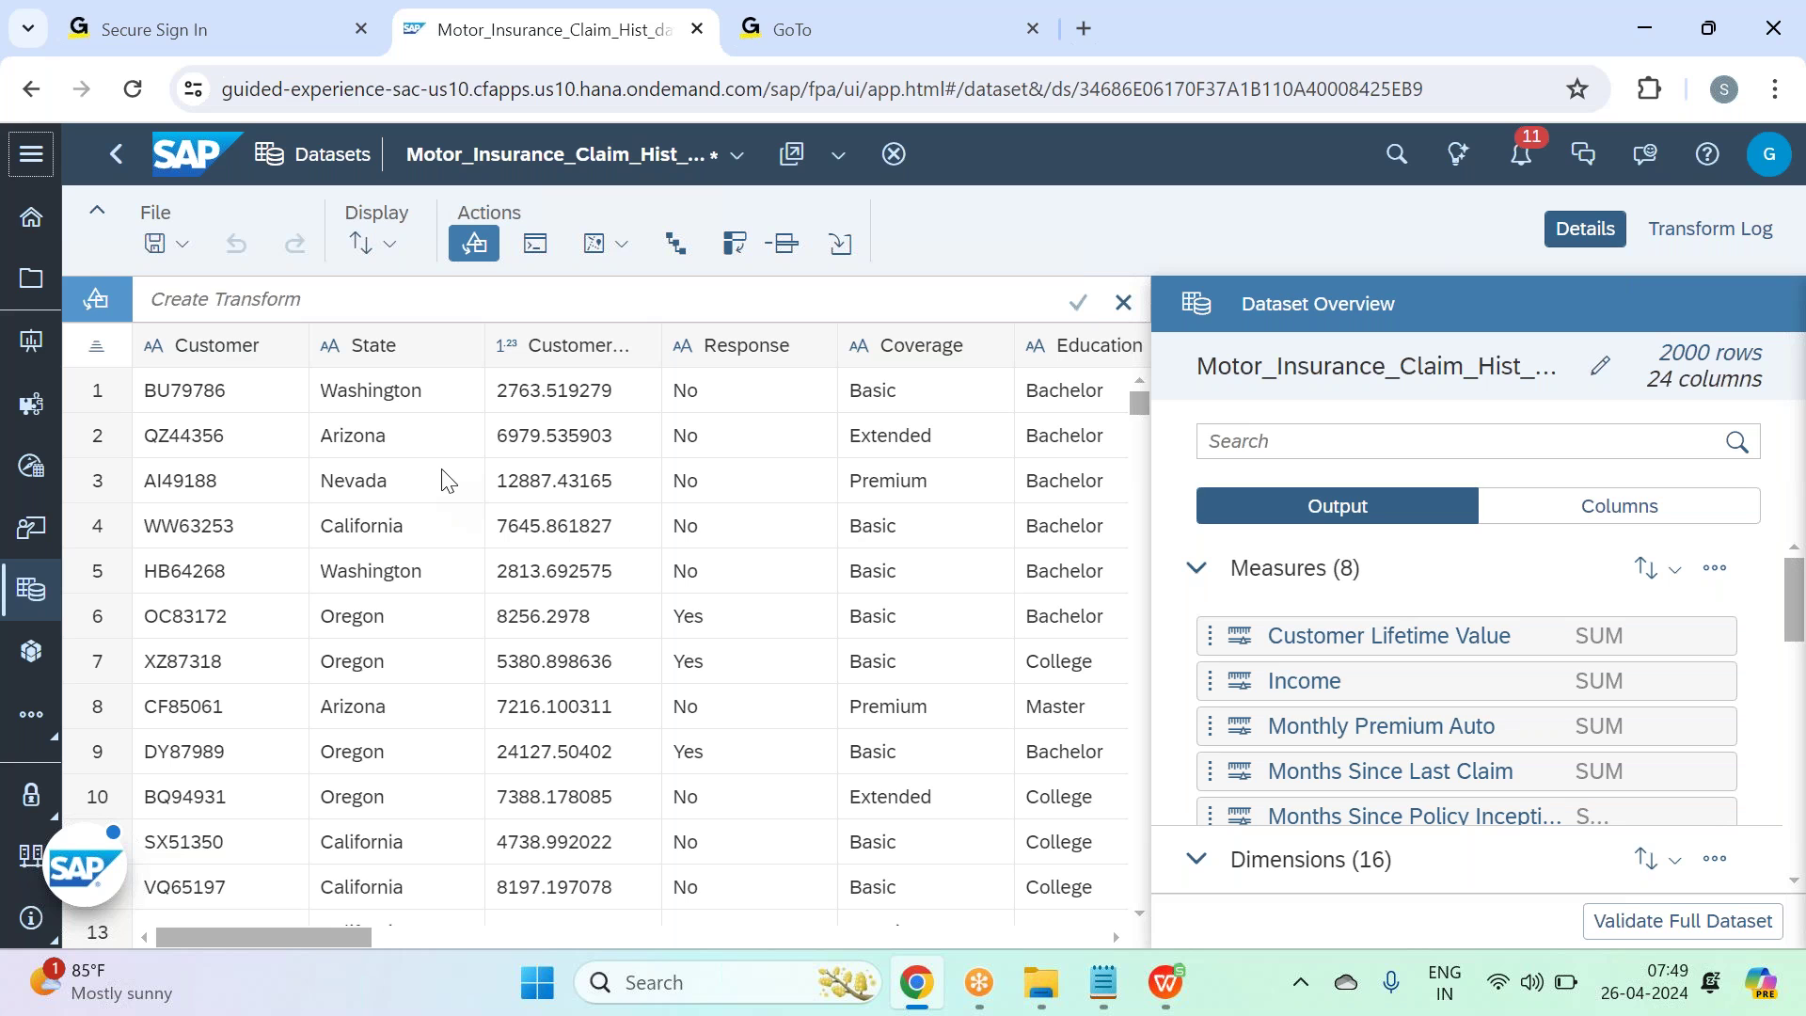
{"action": "left_click", "coordinate": [169, 246]}
{"action": "left_click", "coordinate": [199, 297]}
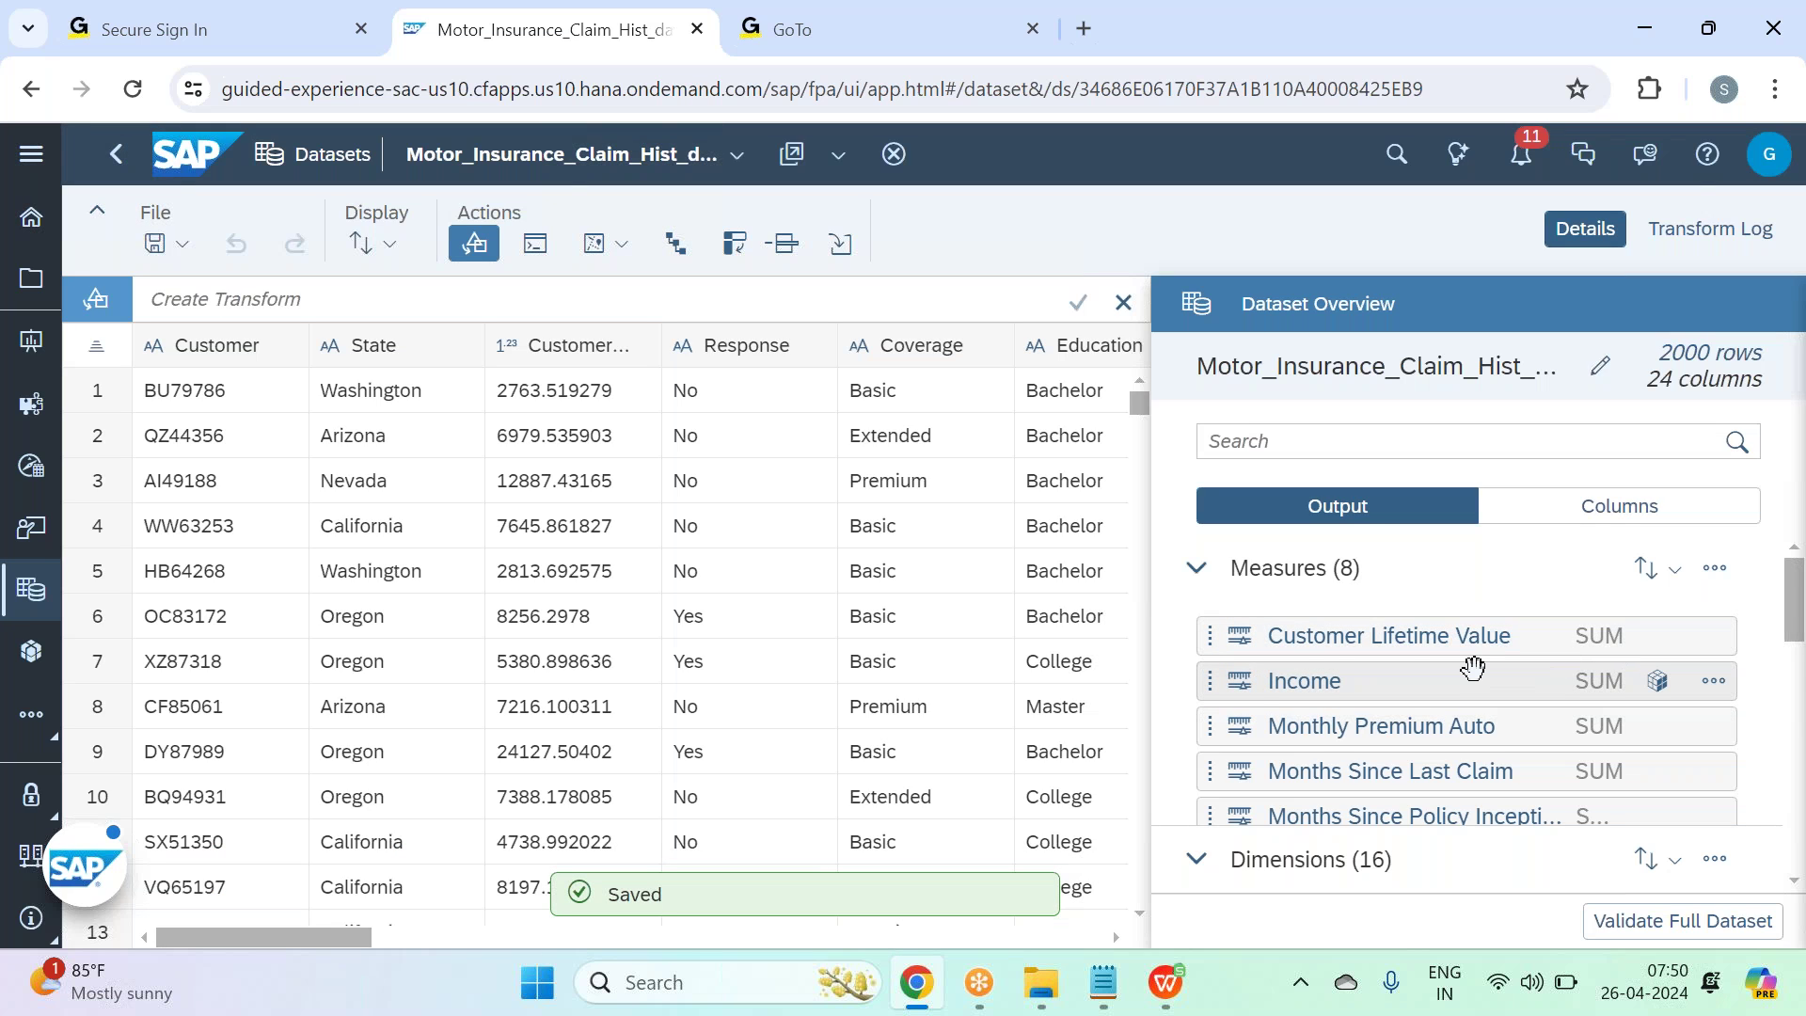
{"action": "scroll", "coordinate": [1473, 668], "scroll_direction": "down", "scroll_amount": 3}
{"action": "scroll", "coordinate": [1473, 667], "scroll_direction": "down", "scroll_amount": 3}
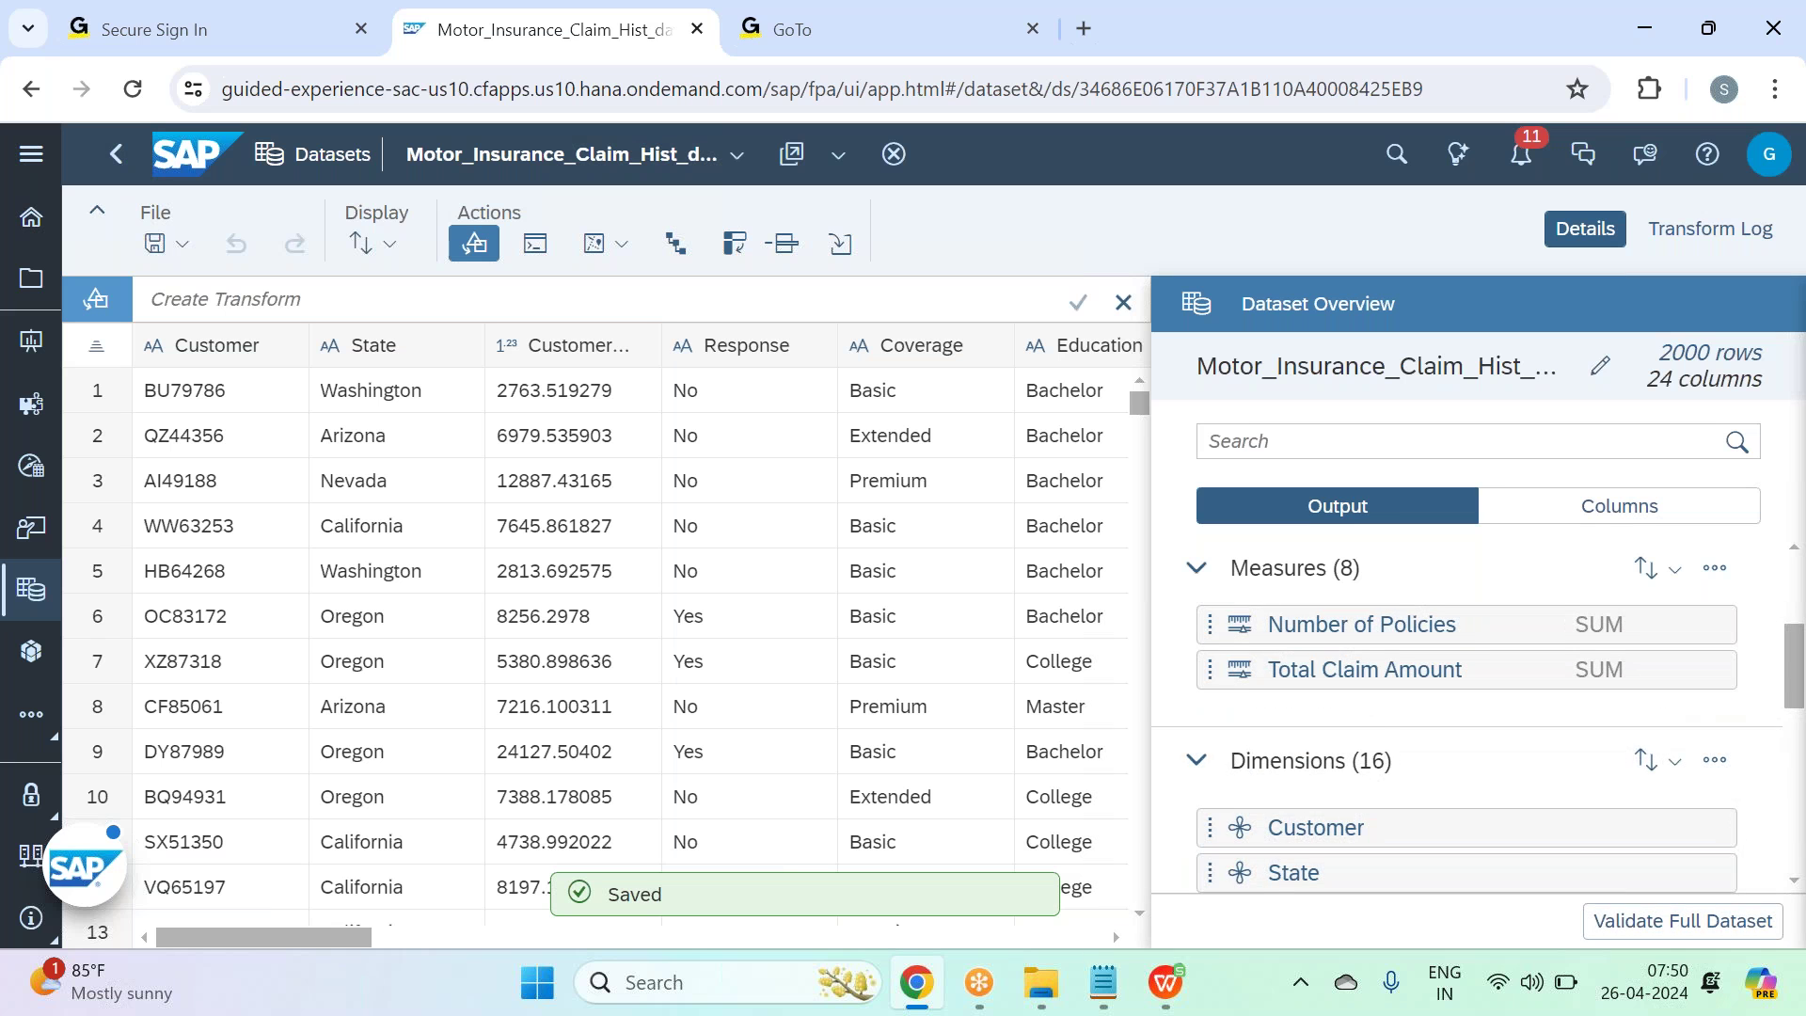
{"action": "scroll", "coordinate": [1467, 753], "scroll_direction": "down", "scroll_amount": 6}
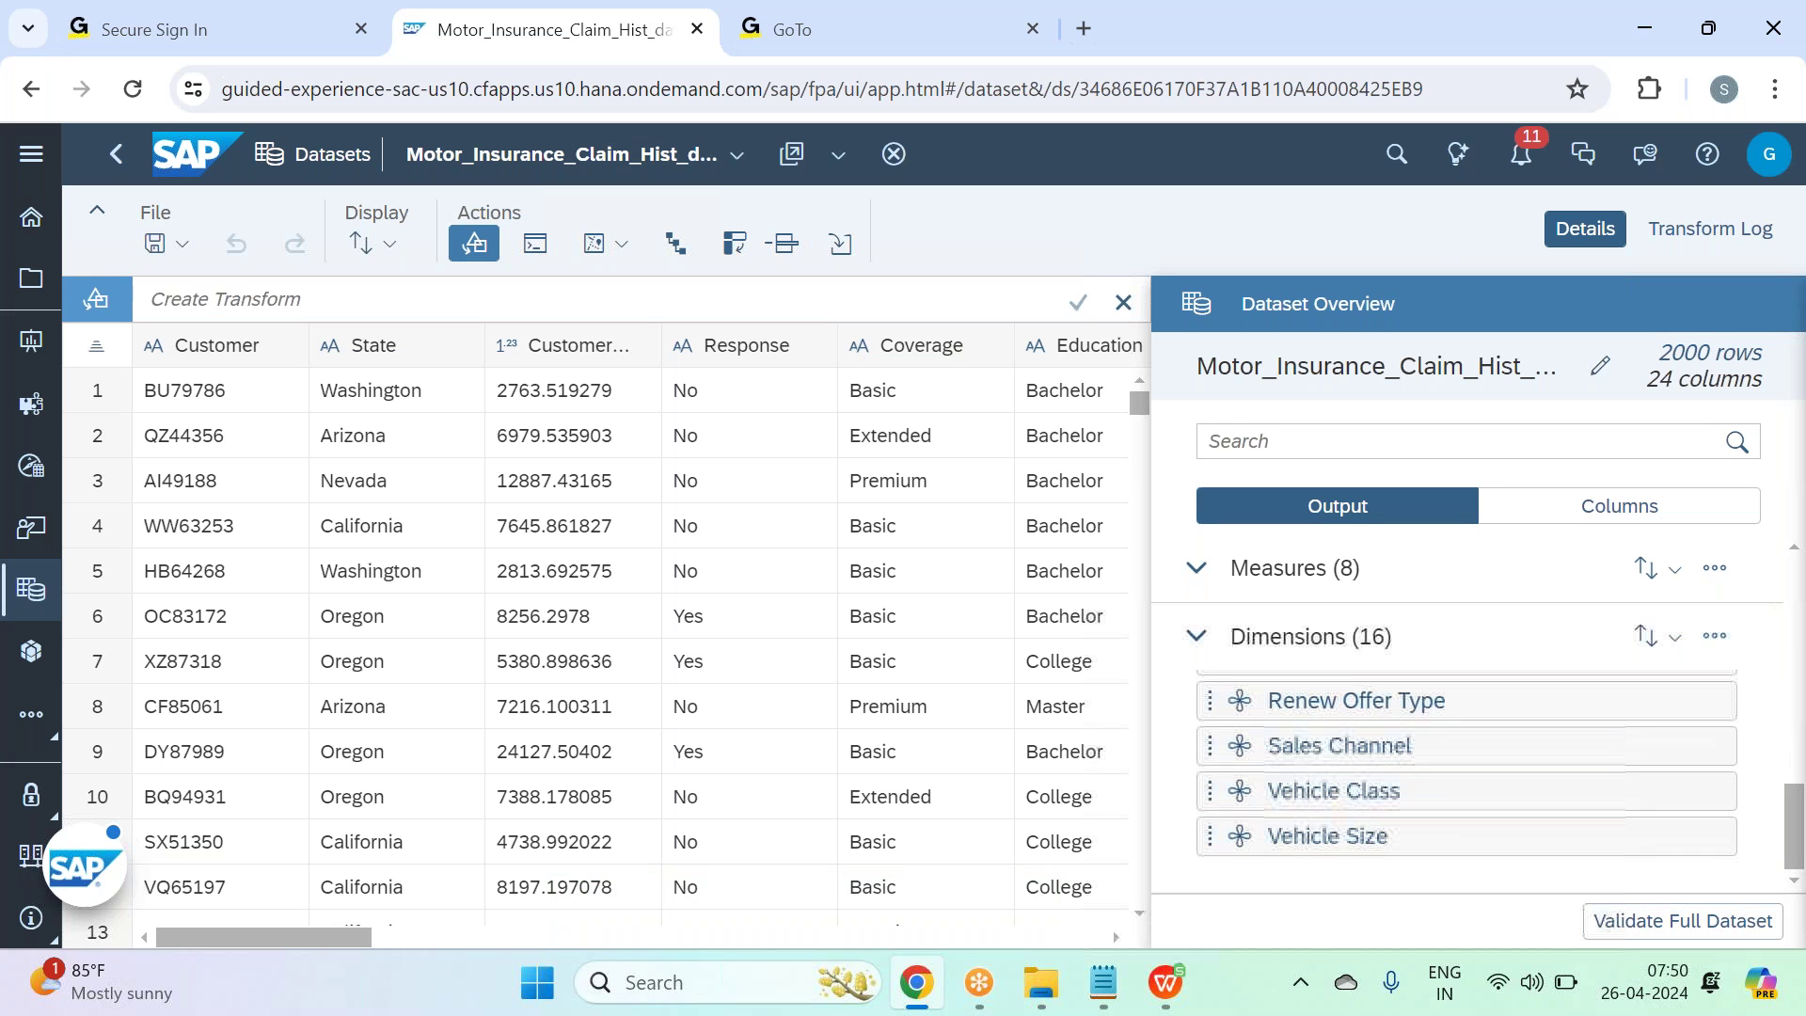
{"action": "scroll", "coordinate": [1467, 743], "scroll_direction": "up", "scroll_amount": 6}
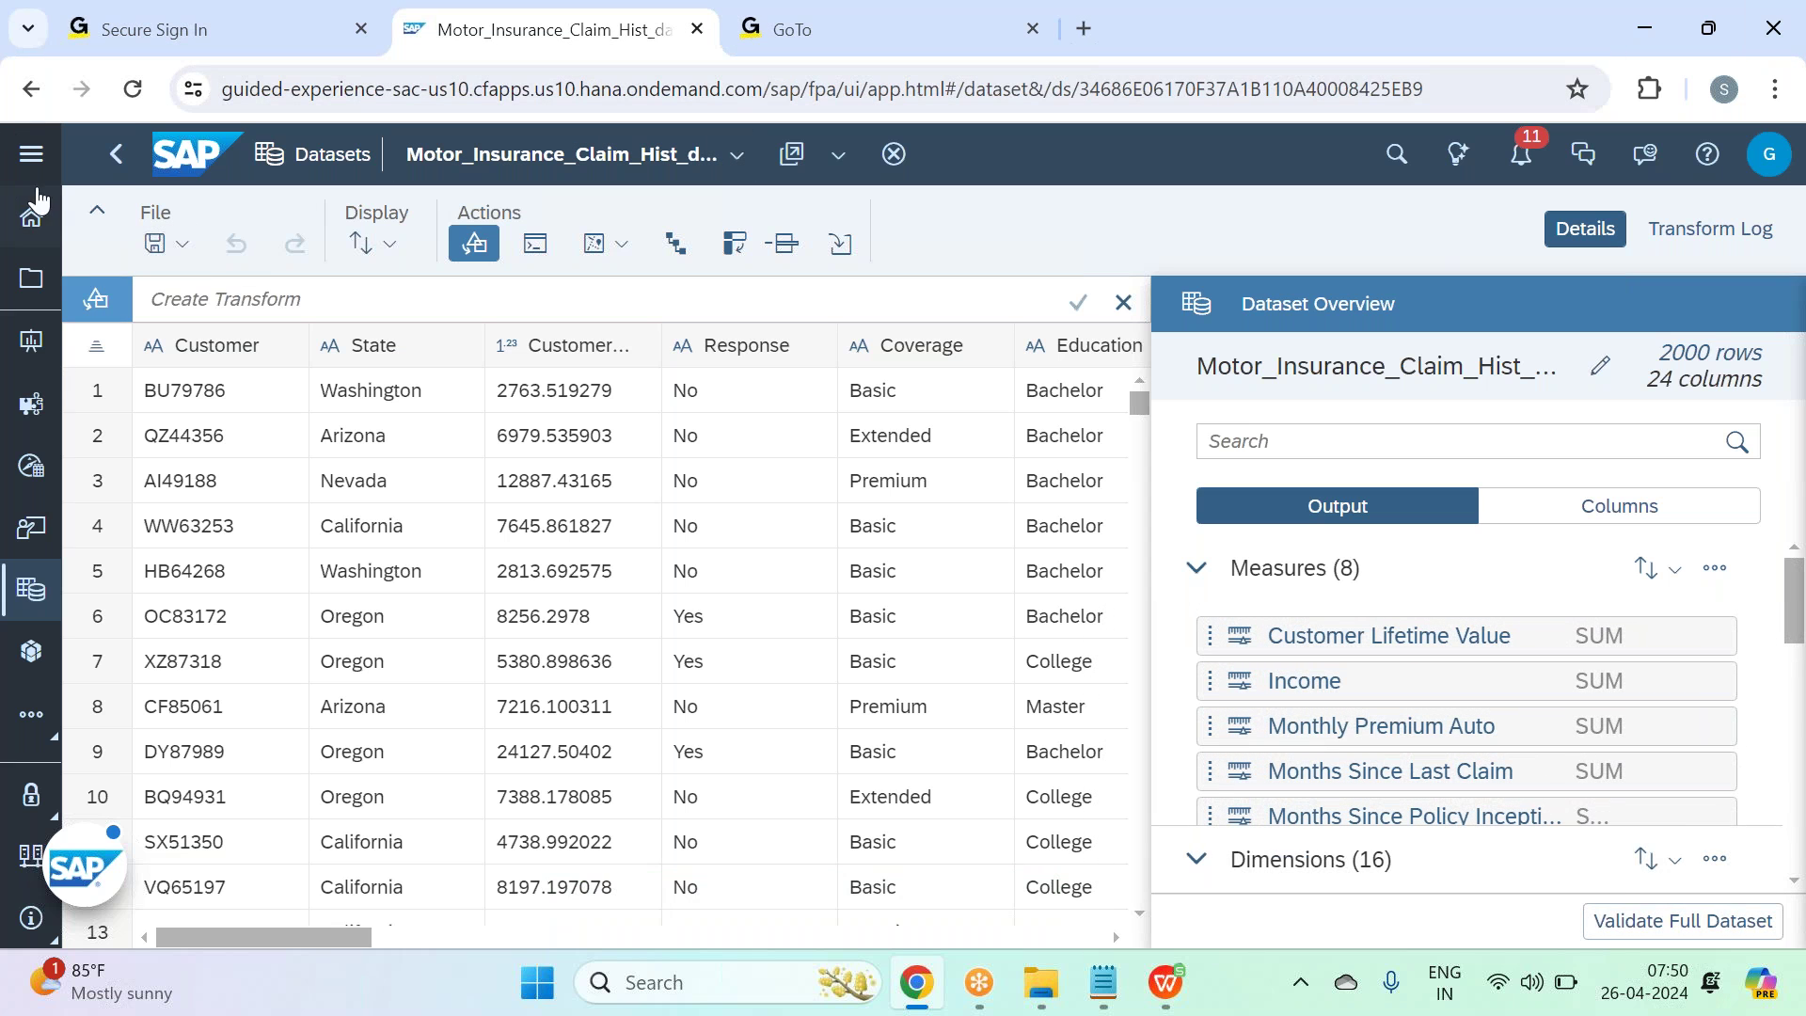
Return to the Datasets start page and create another dataset from an Excel file, choosing Motor_insurance_Claim_Current_dataset as the source.
{"action": "left_click", "coordinate": [117, 158]}
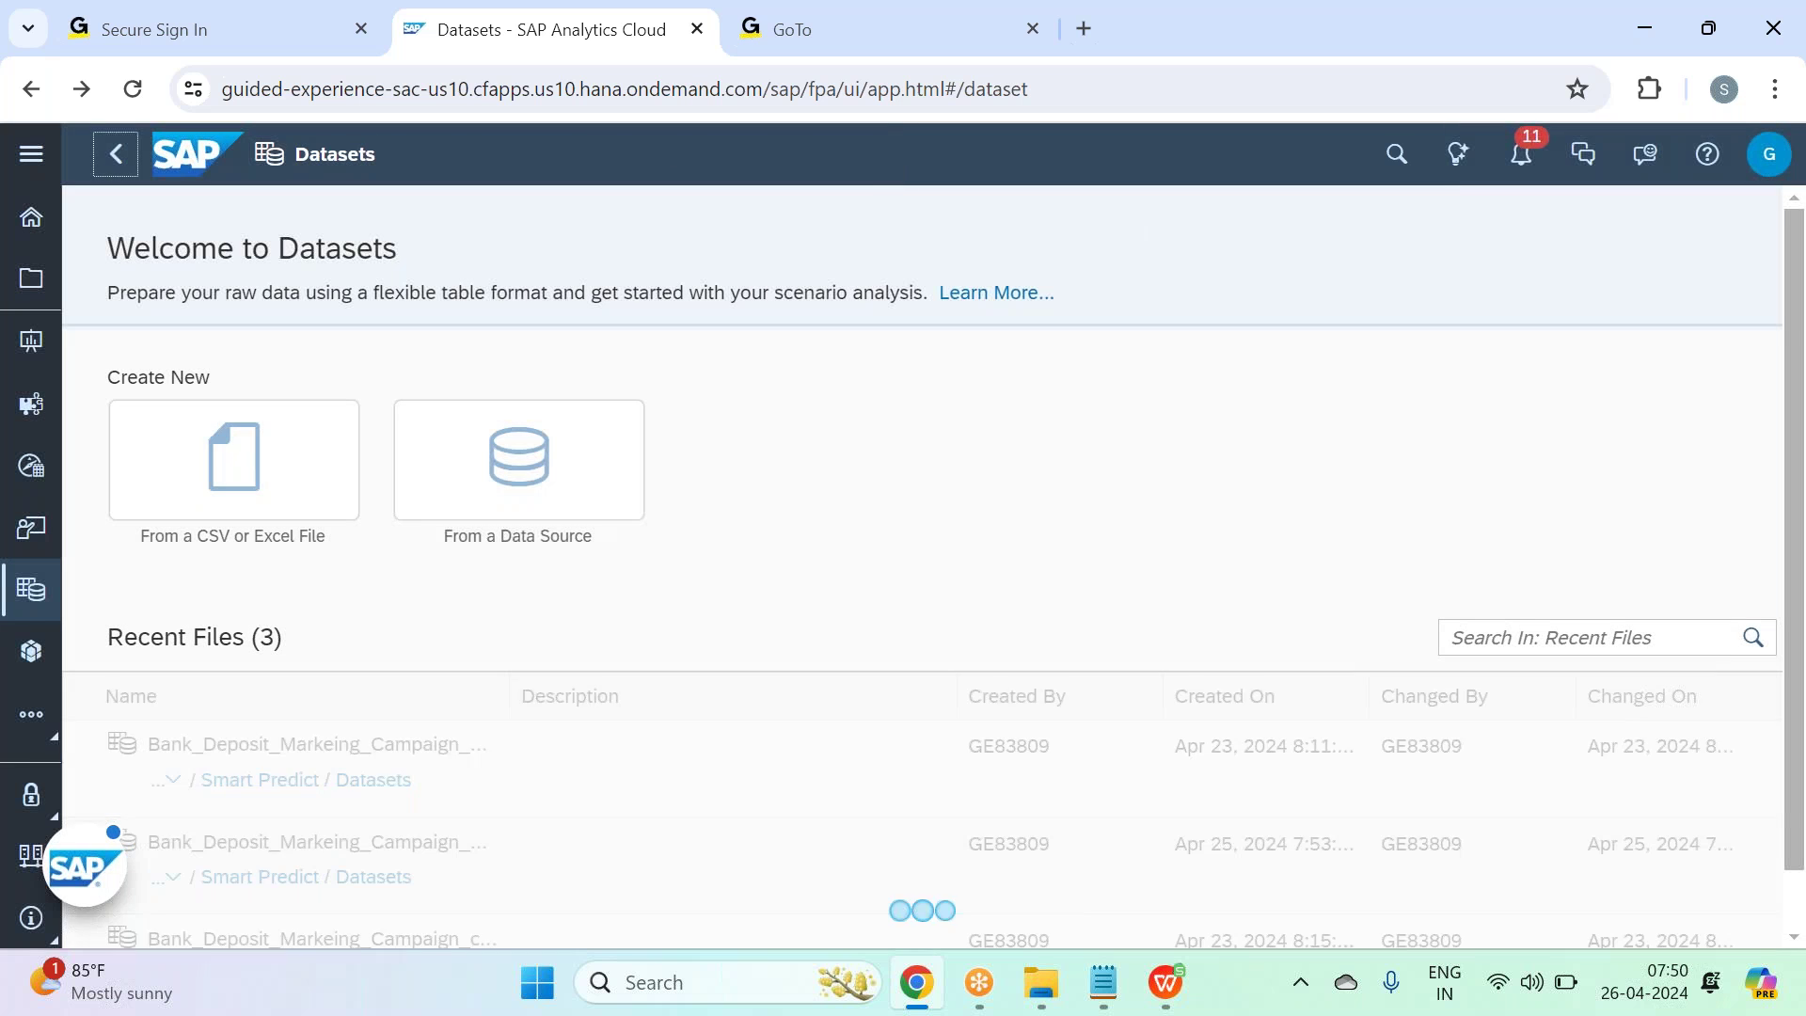
{"action": "left_click", "coordinate": [299, 478]}
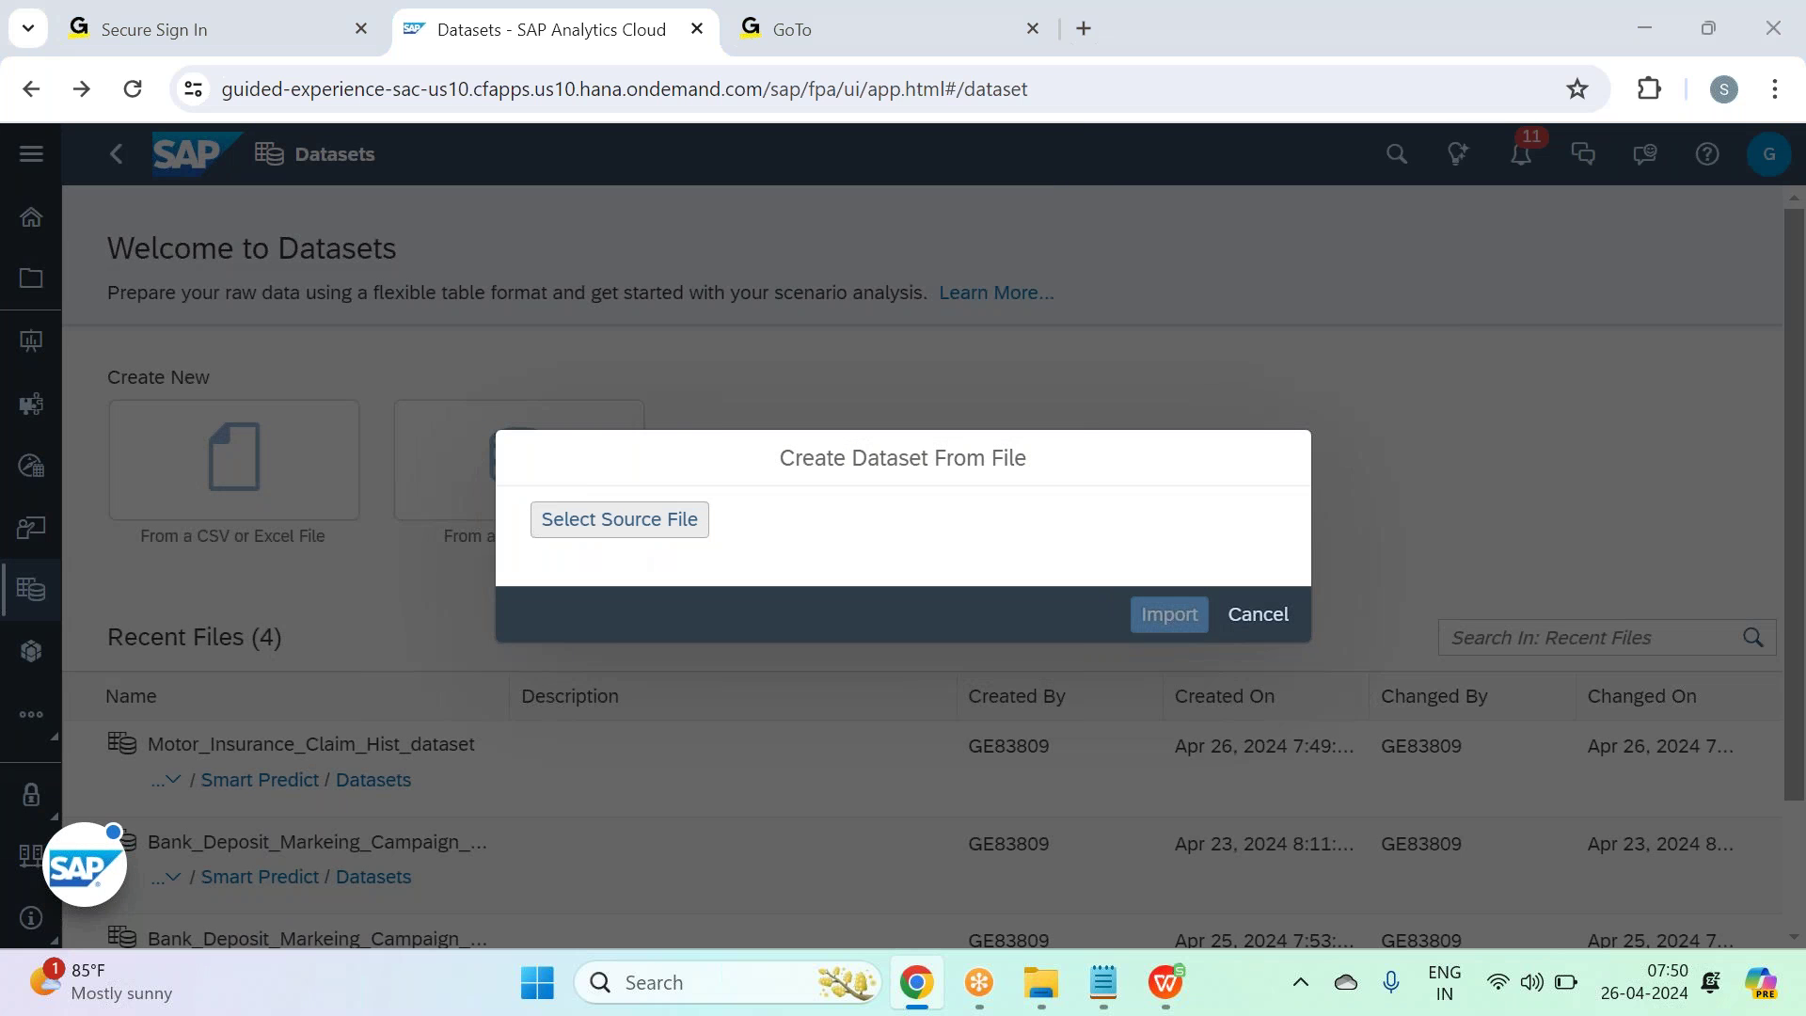
{"action": "left_click", "coordinate": [620, 522]}
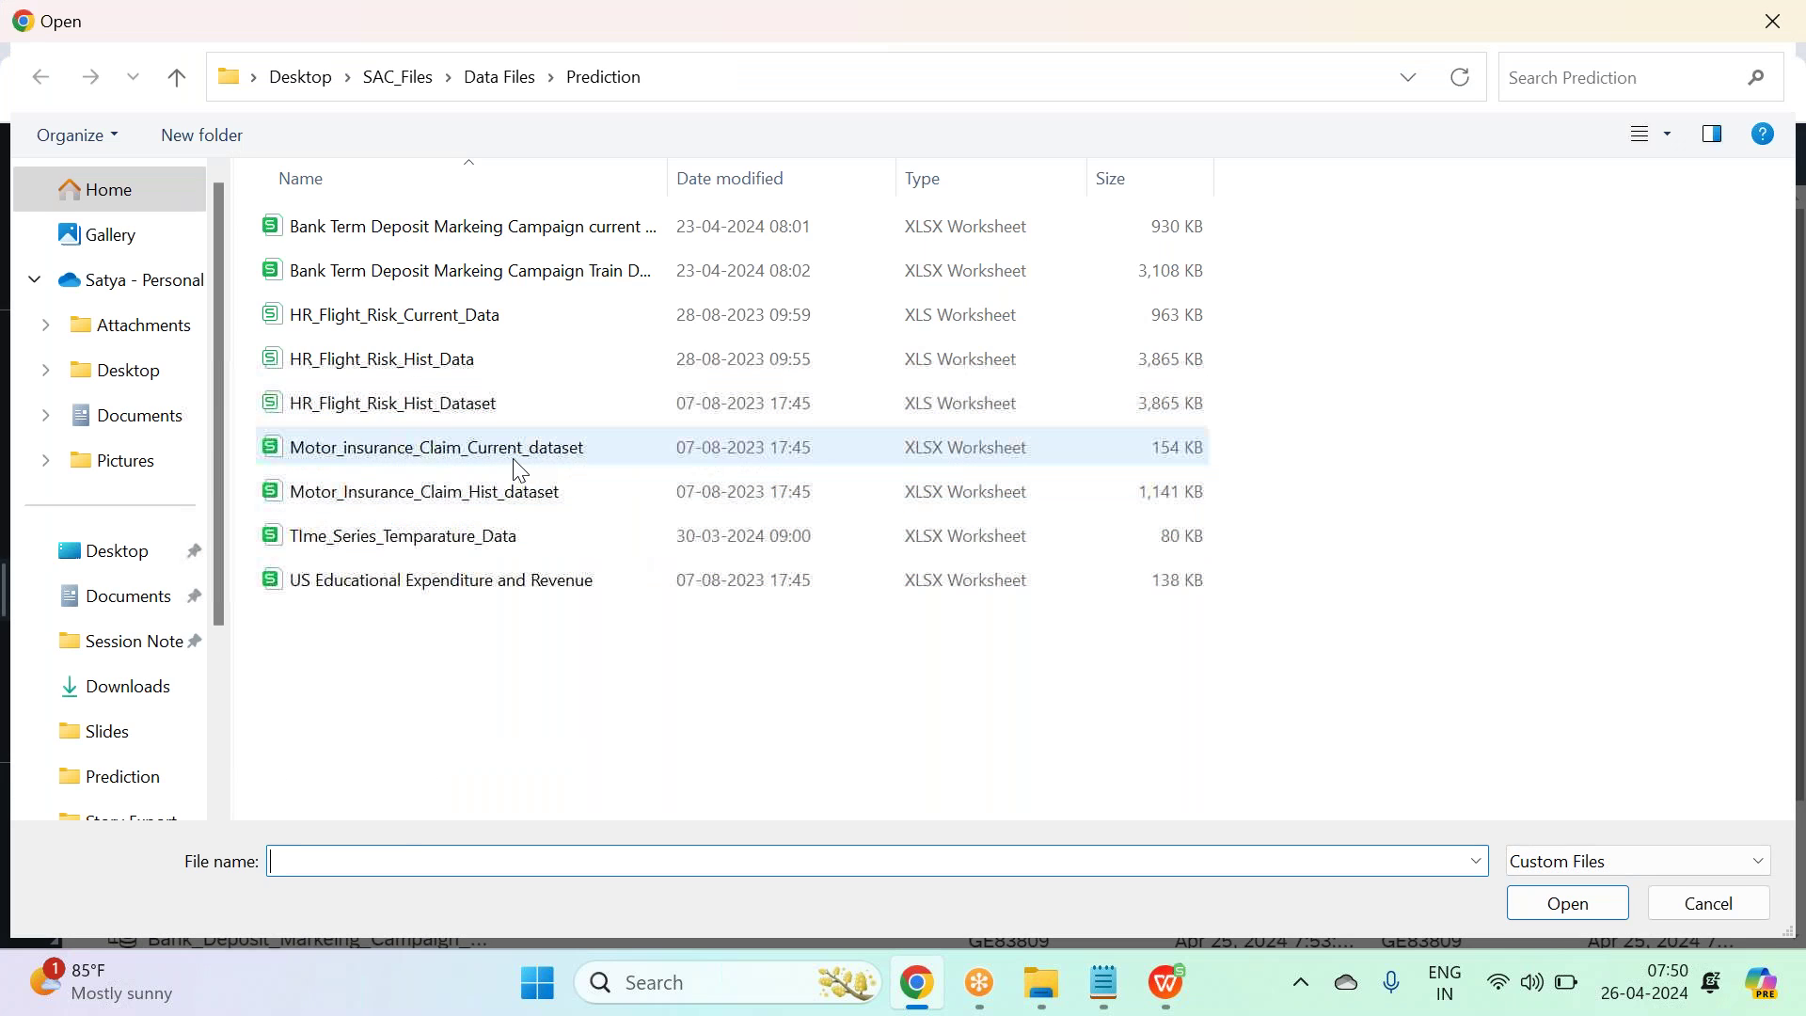
{"action": "left_click", "coordinate": [516, 456]}
{"action": "left_click", "coordinate": [1567, 903]}
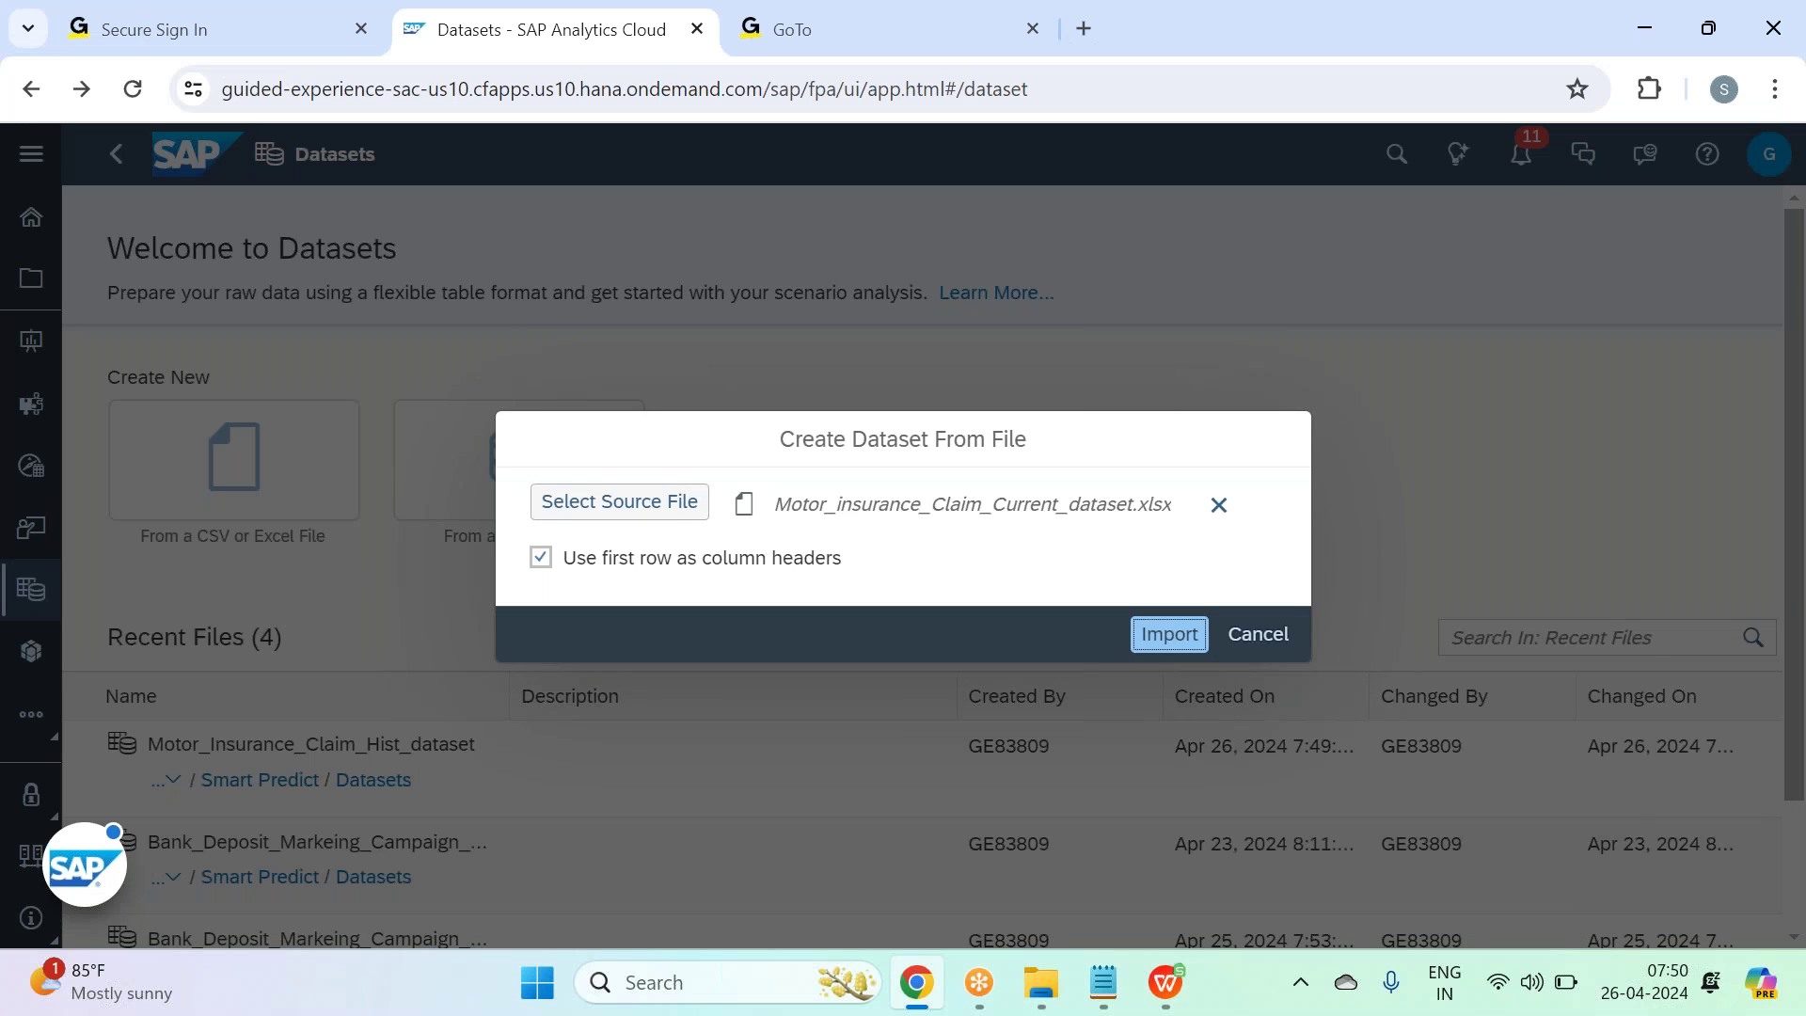
Import the current claim file and save its dataset in SAC Mar 2024 - Batch 33 / Smart Predict / Datasets.
{"action": "left_click", "coordinate": [1168, 634]}
{"action": "left_click", "coordinate": [709, 483]}
{"action": "left_click", "coordinate": [705, 444]}
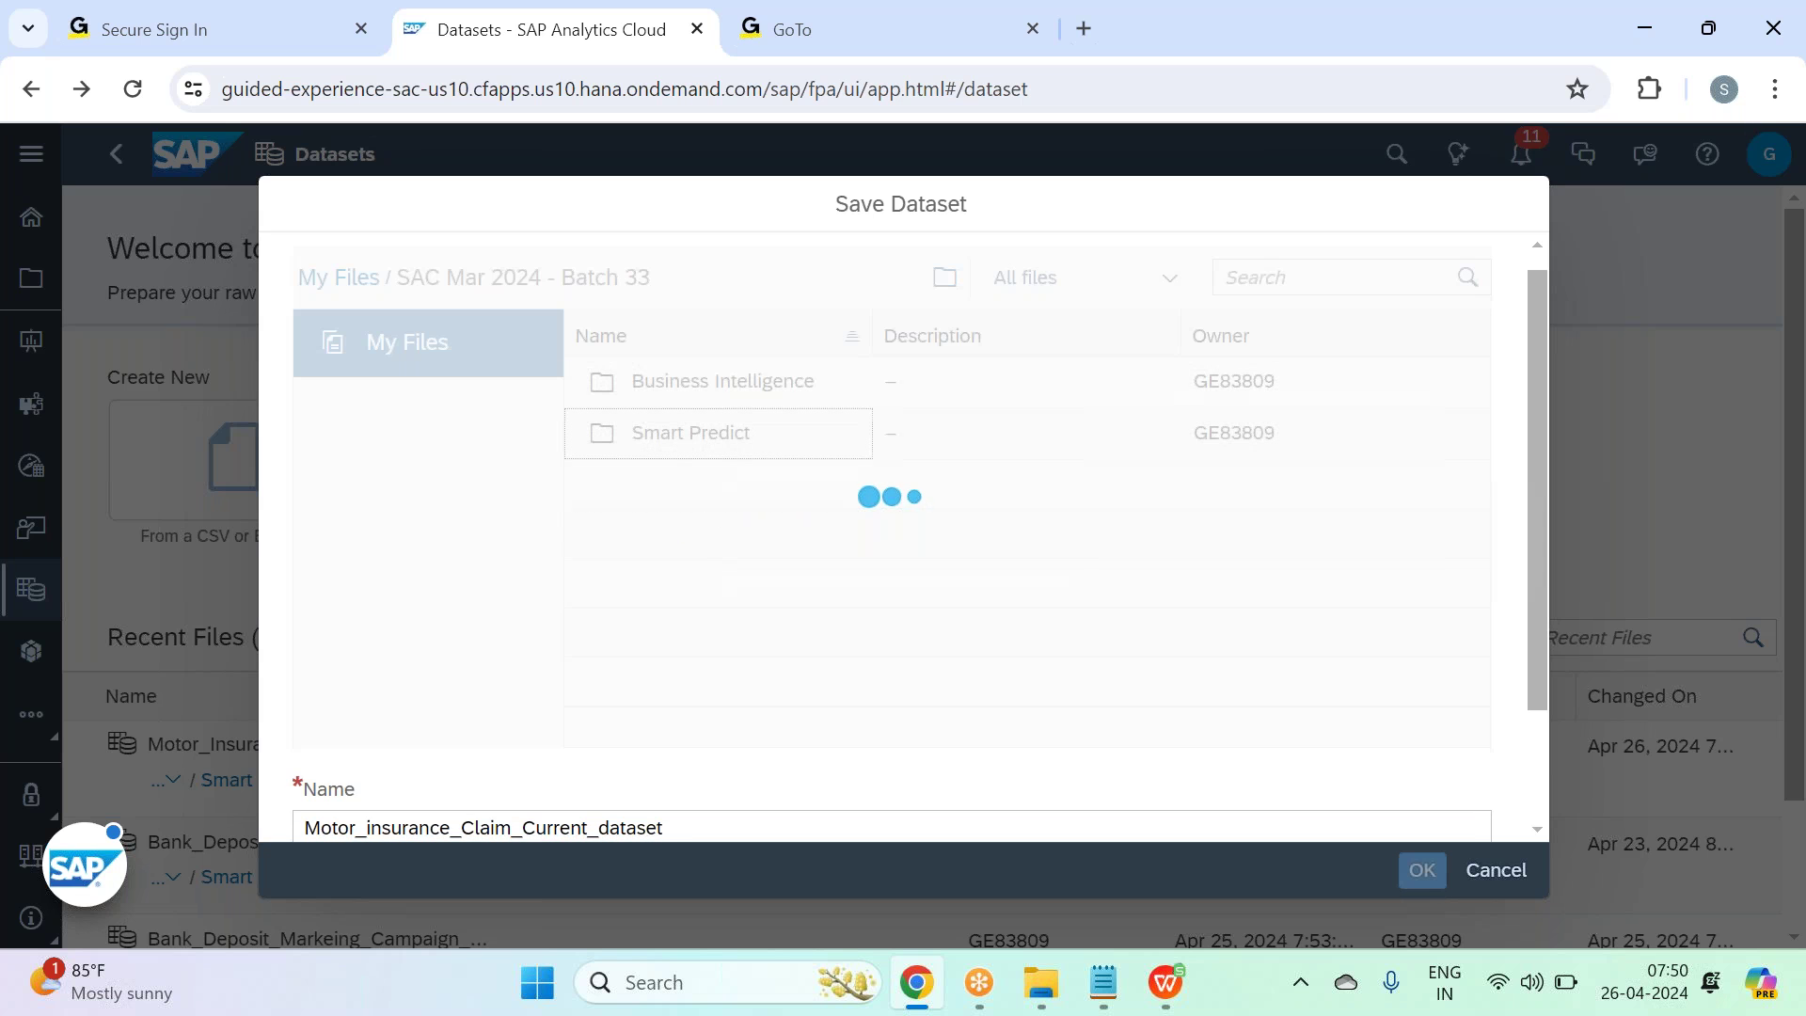
{"action": "left_click", "coordinate": [701, 385]}
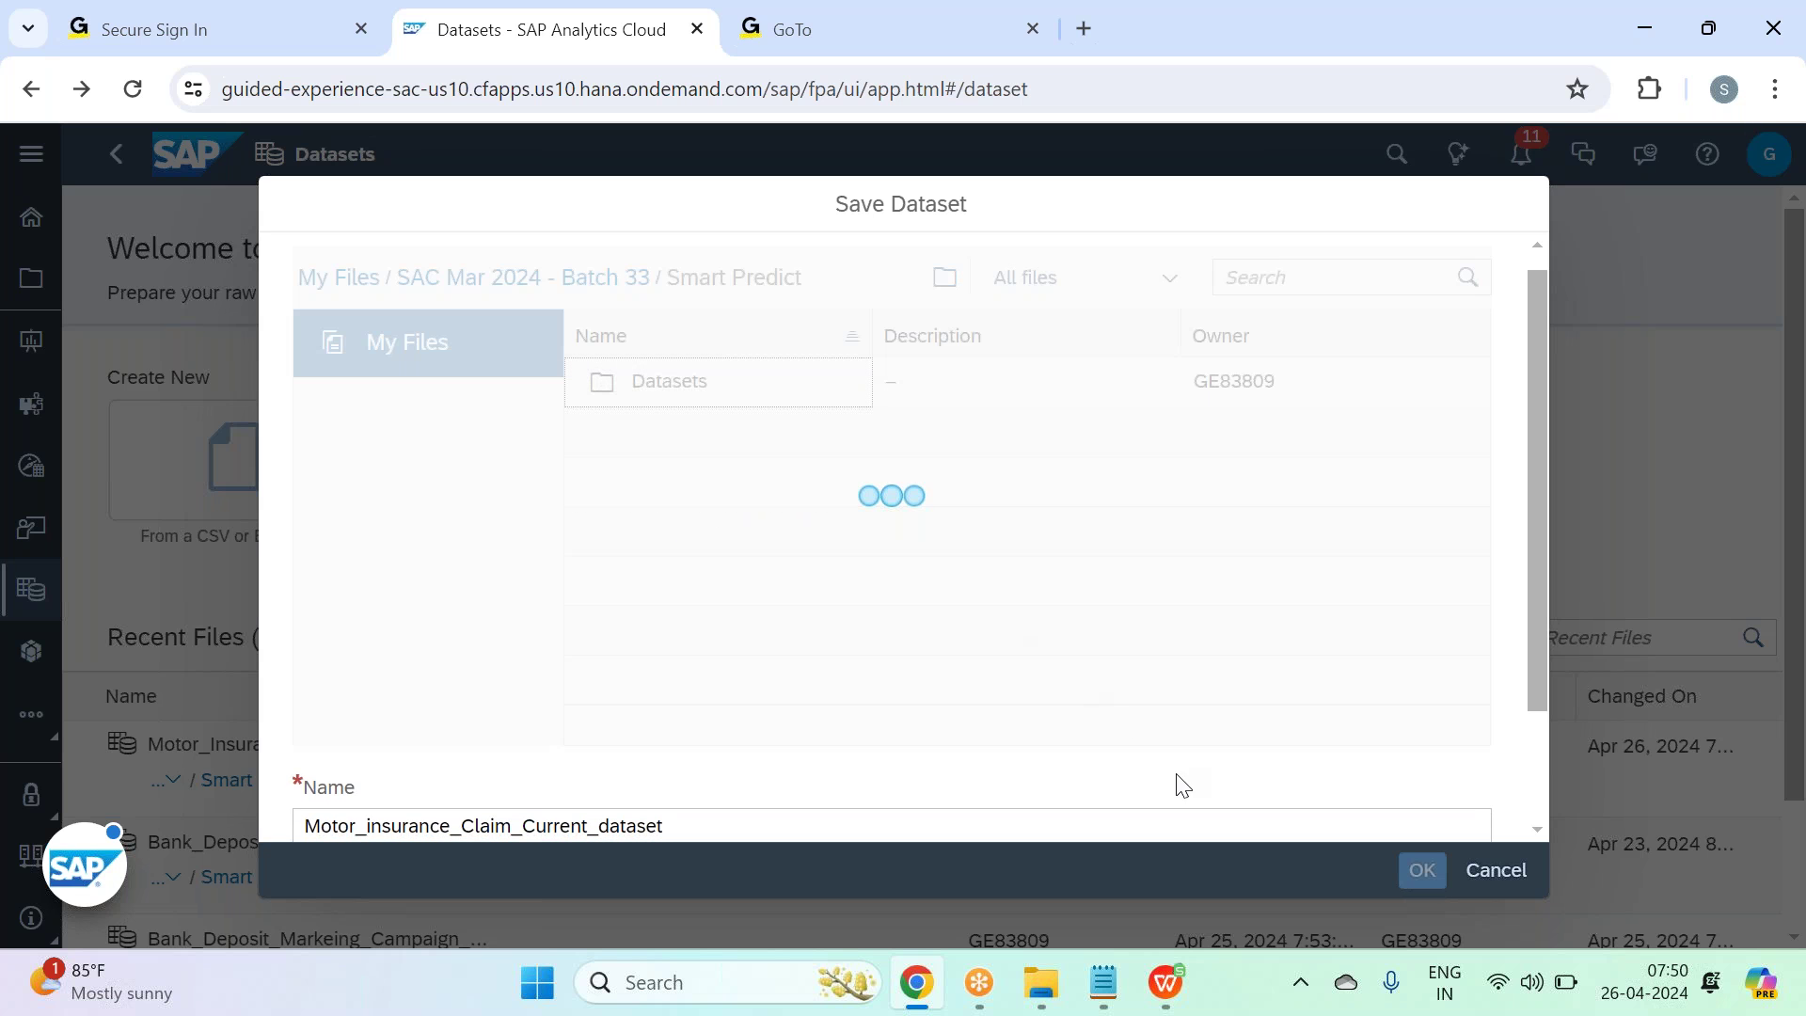
{"action": "left_click", "coordinate": [1439, 889]}
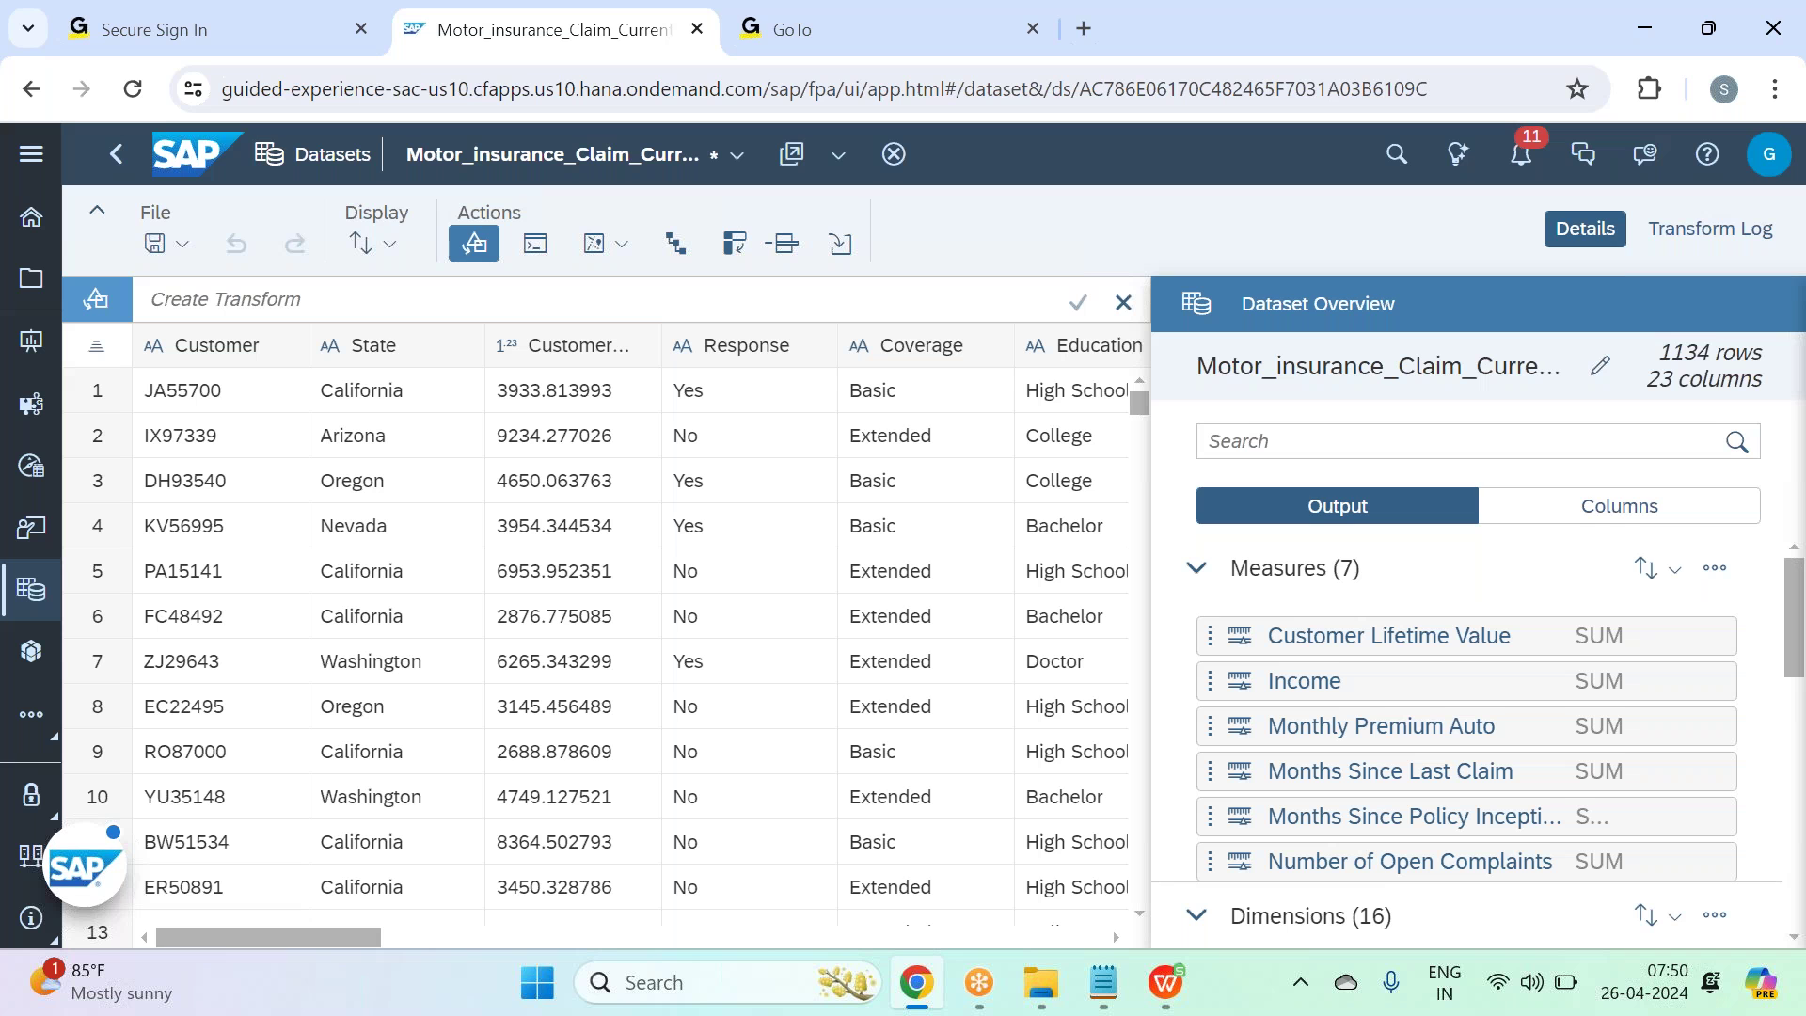
Hide the details of the current claim dataset, save it and return to the Datasets folder in Files.
{"action": "left_click", "coordinate": [1584, 228]}
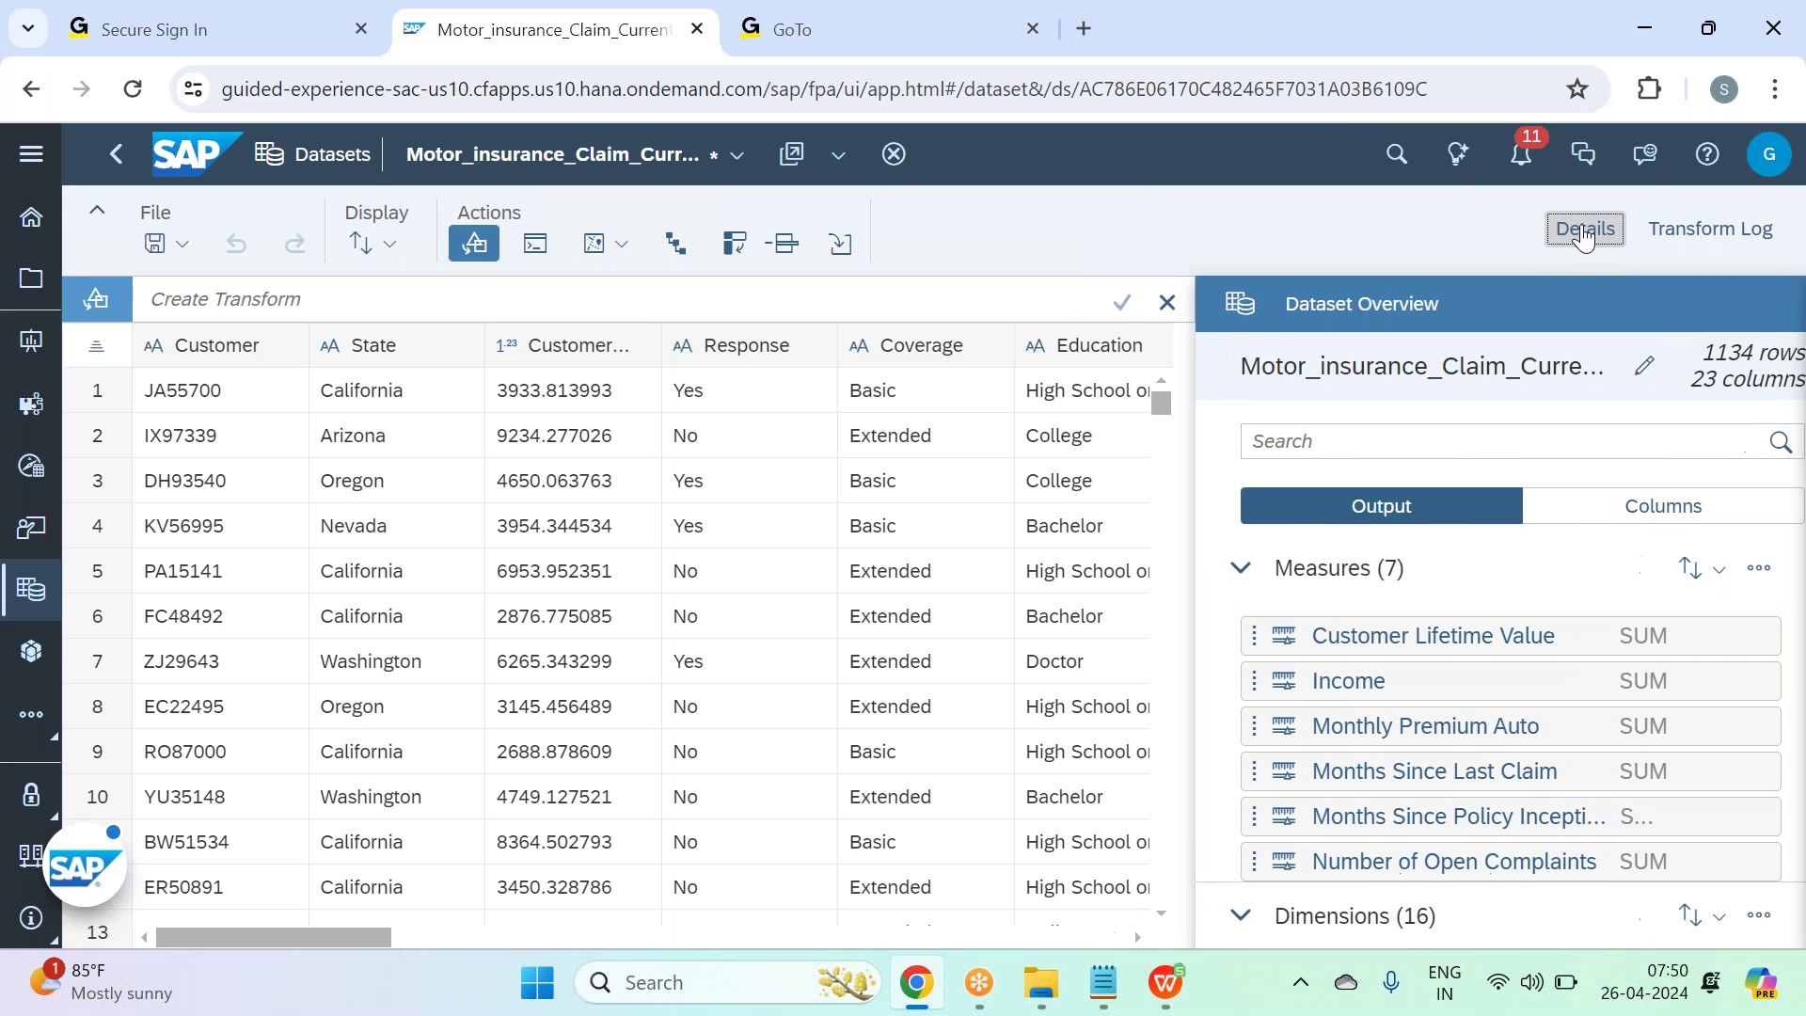
{"action": "left_click_drag", "start_coordinate": [741, 931], "coordinate": [105, 423]}
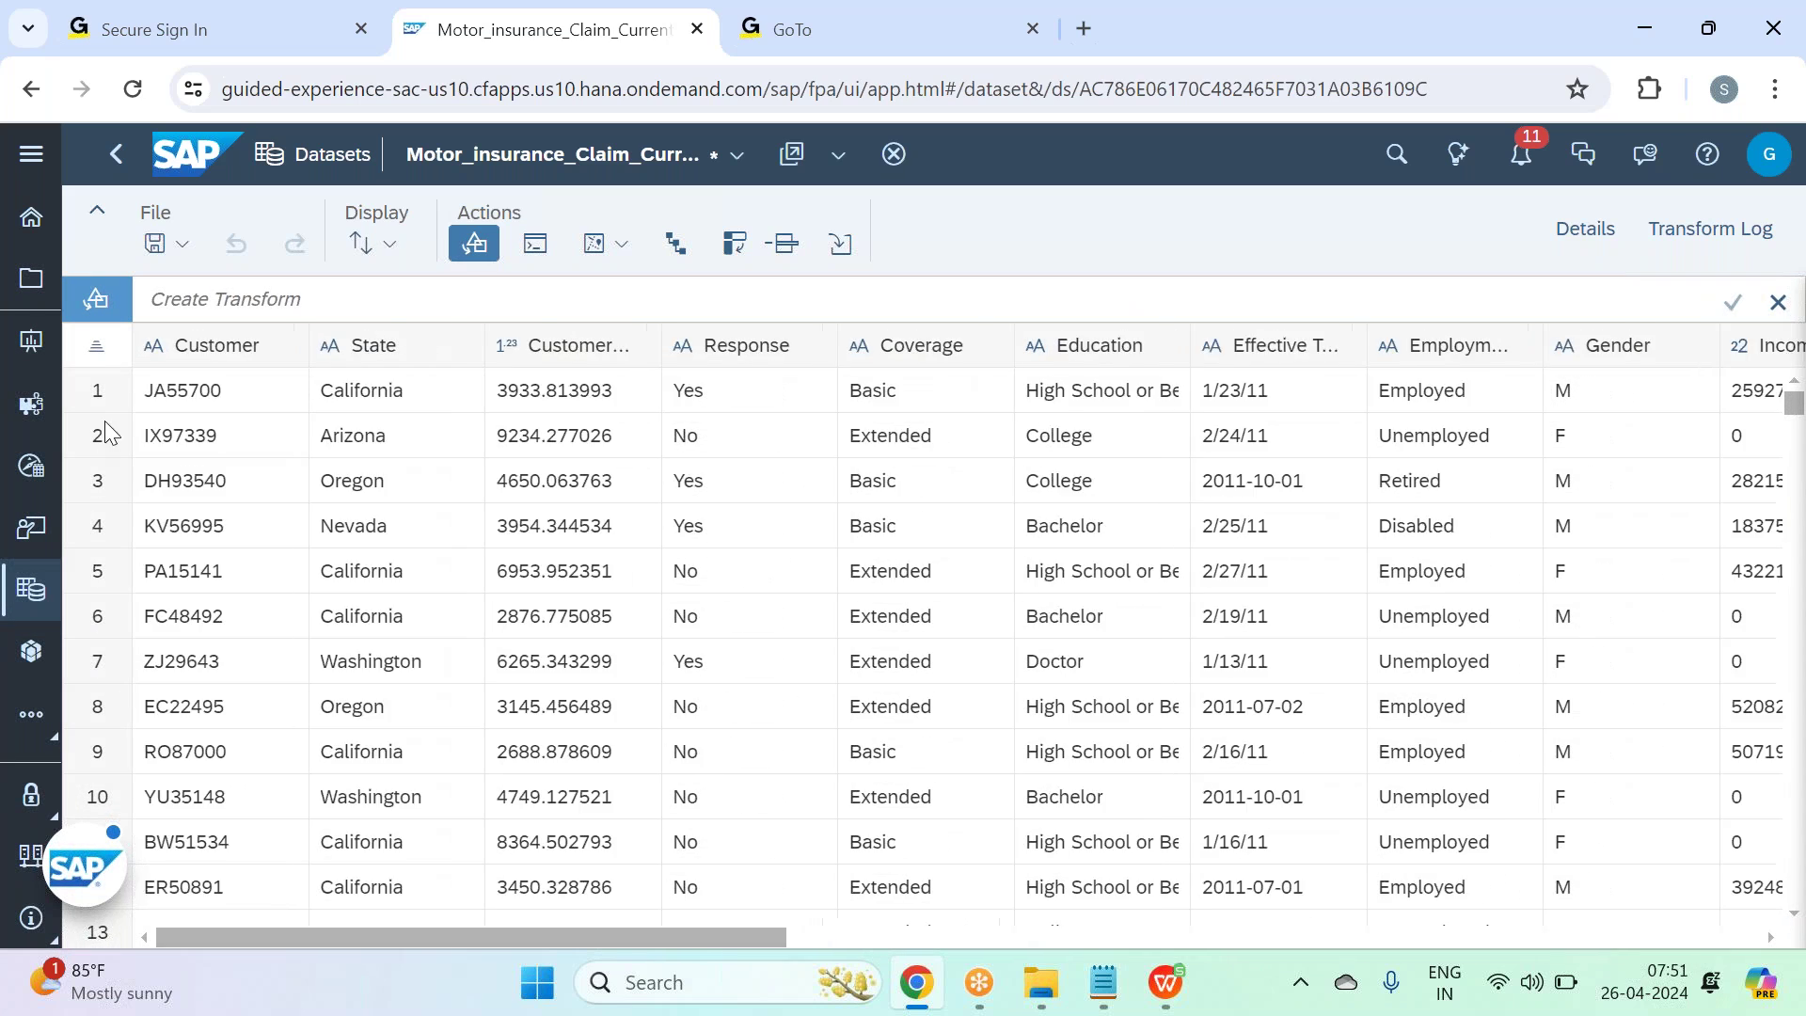
{"action": "left_click", "coordinate": [188, 244]}
{"action": "left_click", "coordinate": [181, 282]}
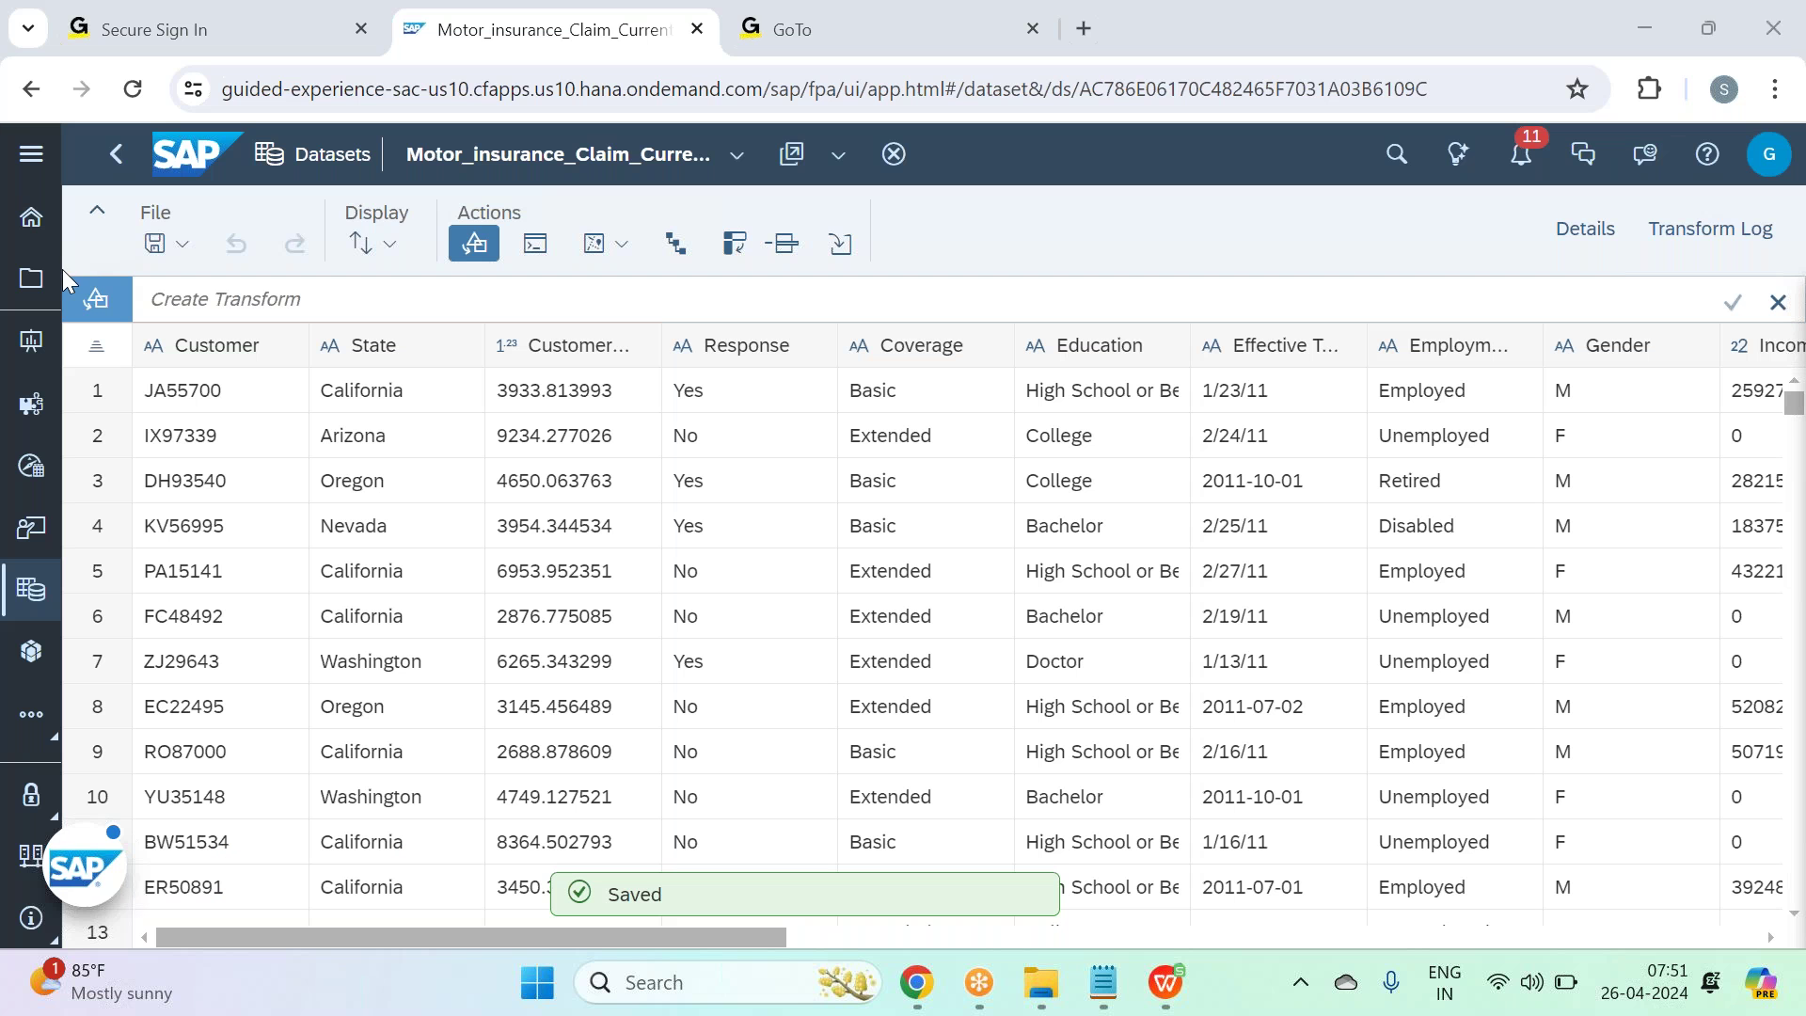
{"action": "left_click", "coordinate": [31, 277]}
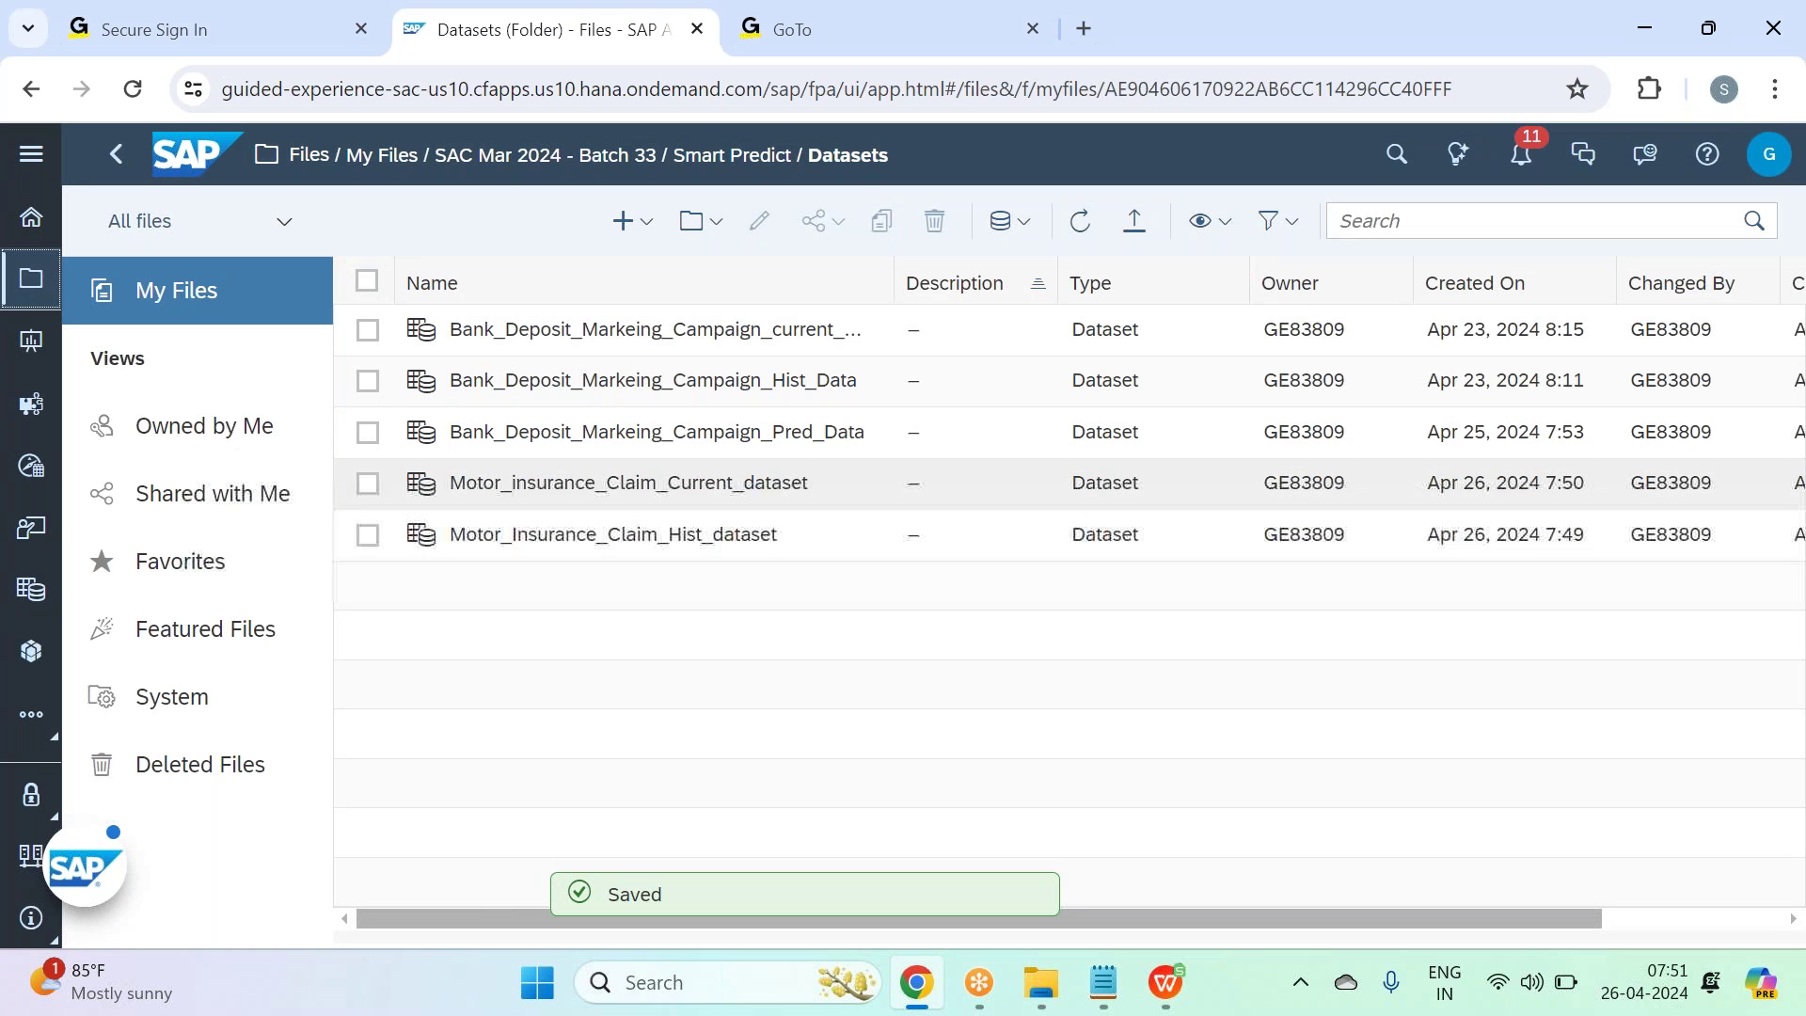
Open Predictive Scenarios and start a new Regression scenario.
{"action": "left_click", "coordinate": [32, 153]}
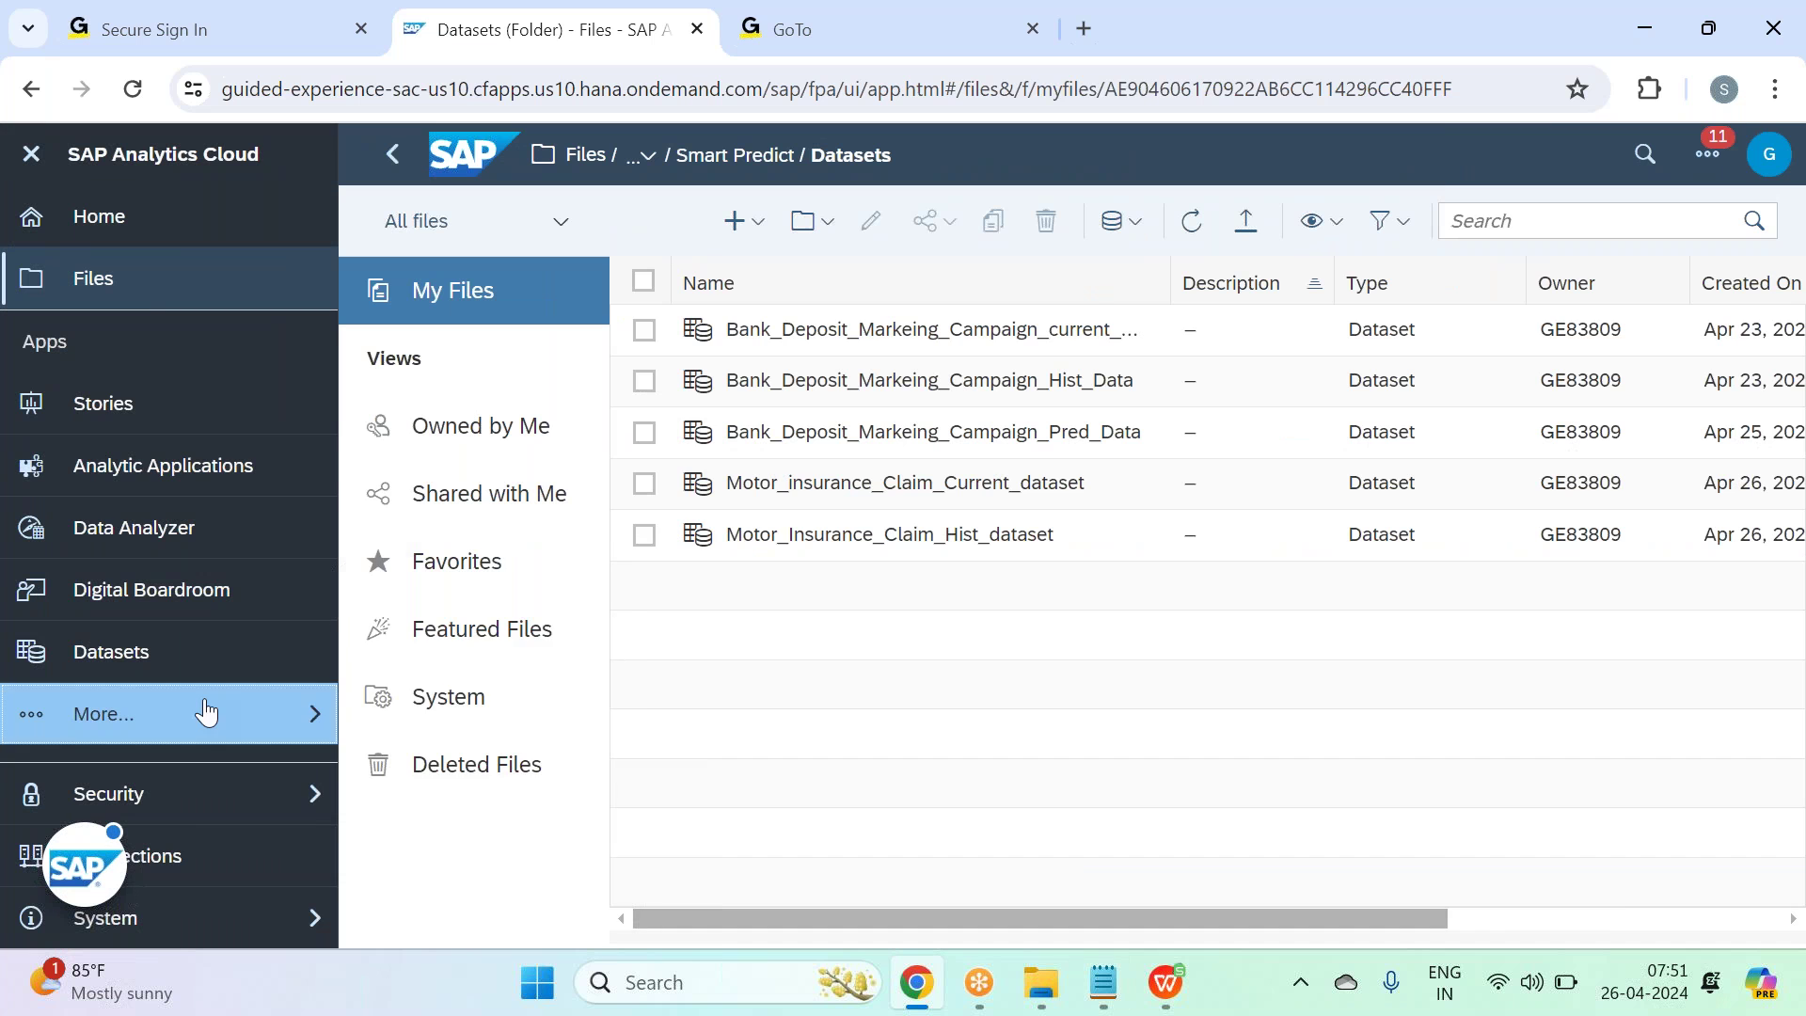
{"action": "left_click", "coordinate": [310, 717]}
{"action": "left_click", "coordinate": [588, 780]}
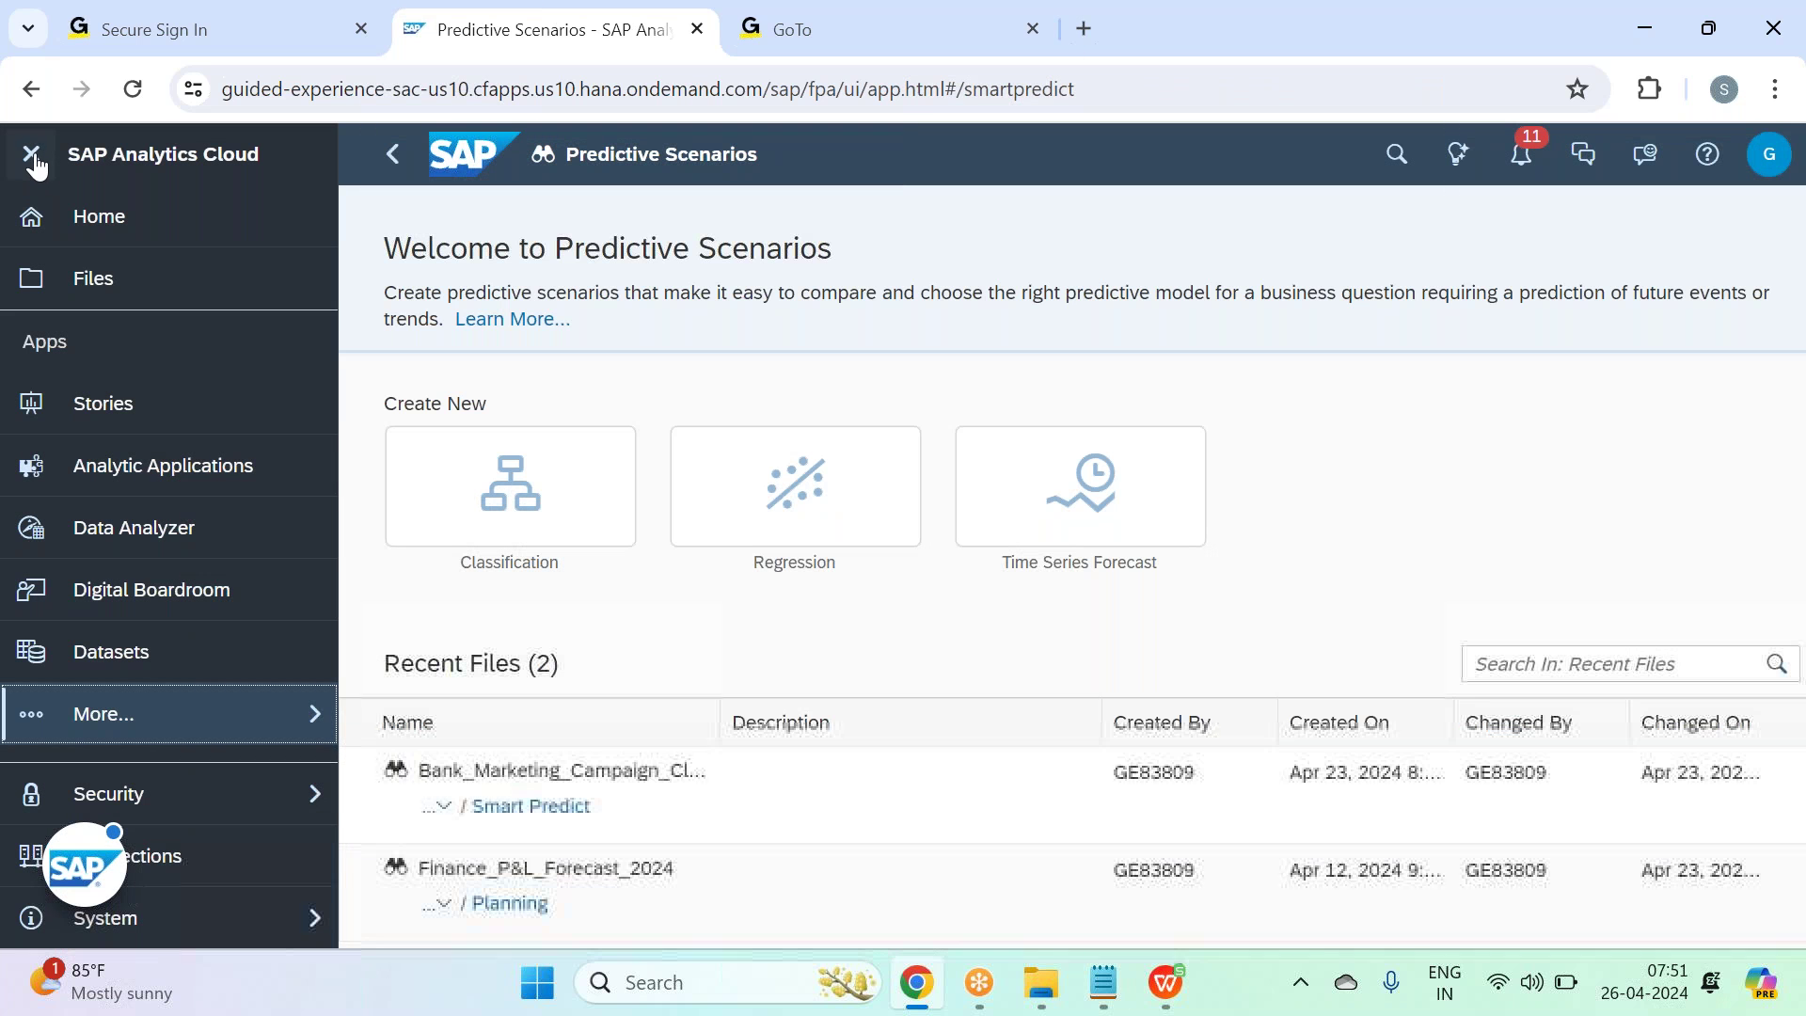
{"action": "left_click", "coordinate": [33, 157]}
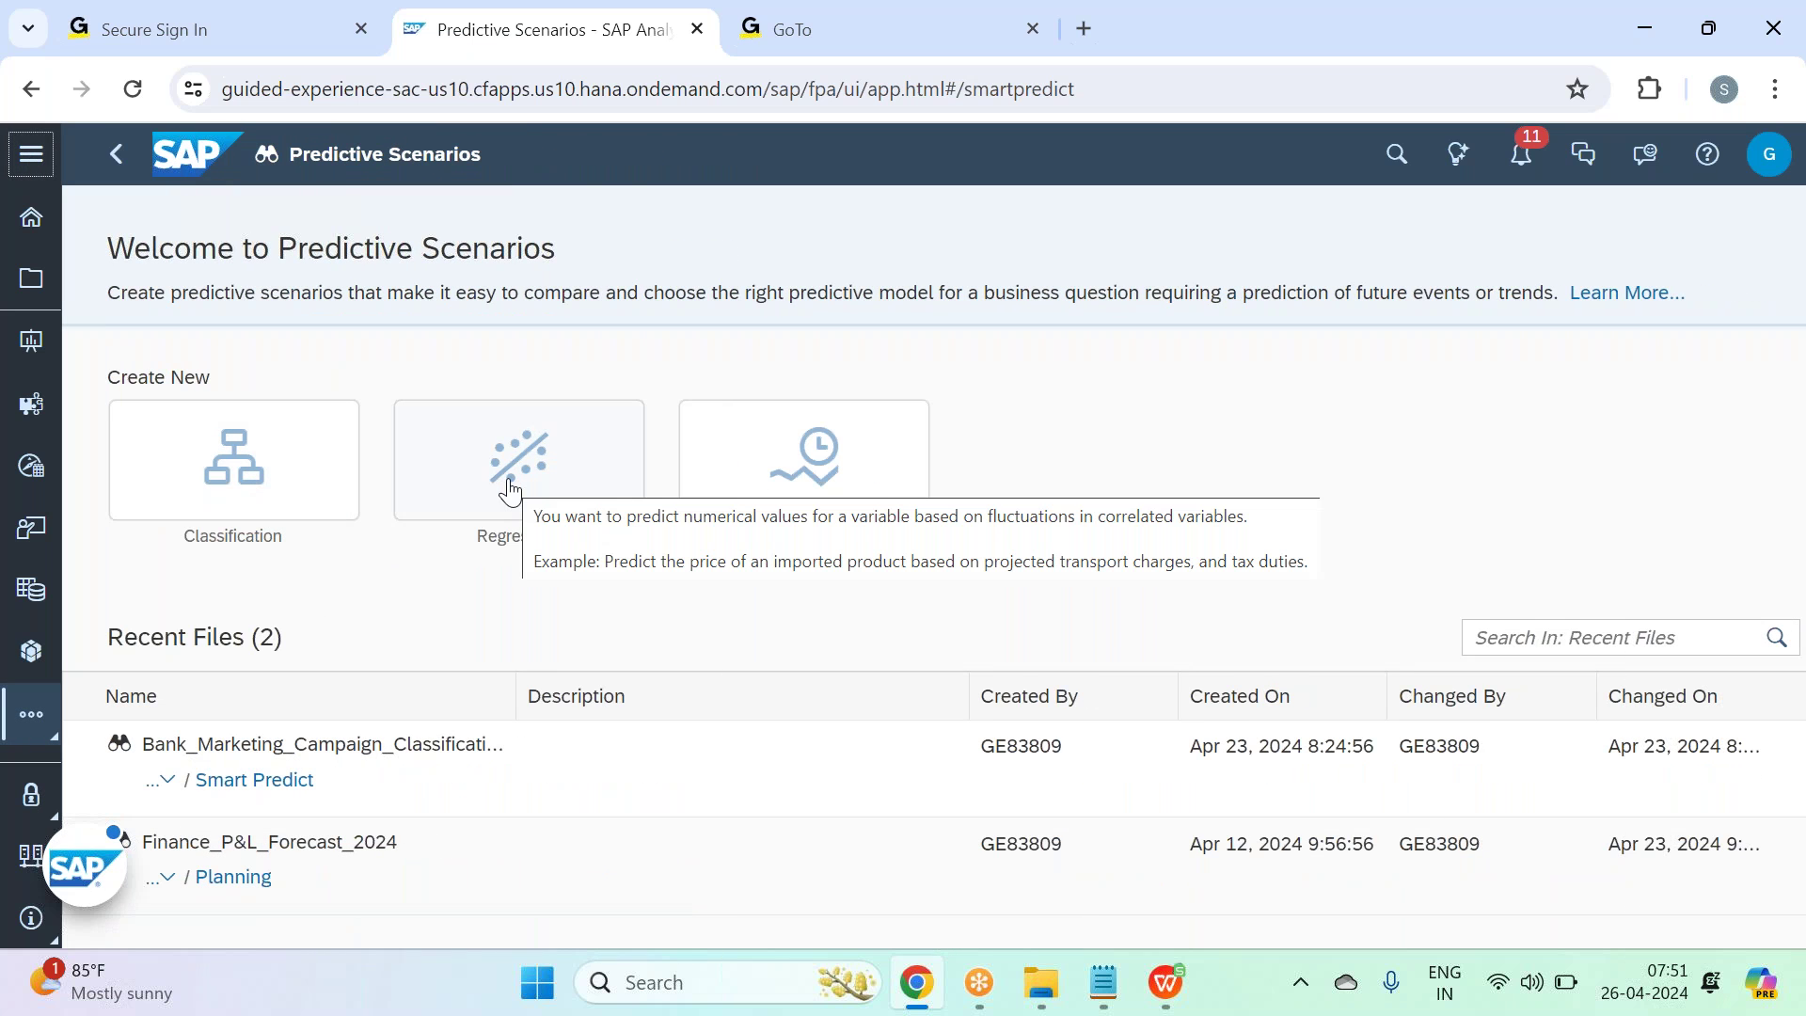
{"action": "left_click", "coordinate": [509, 489]}
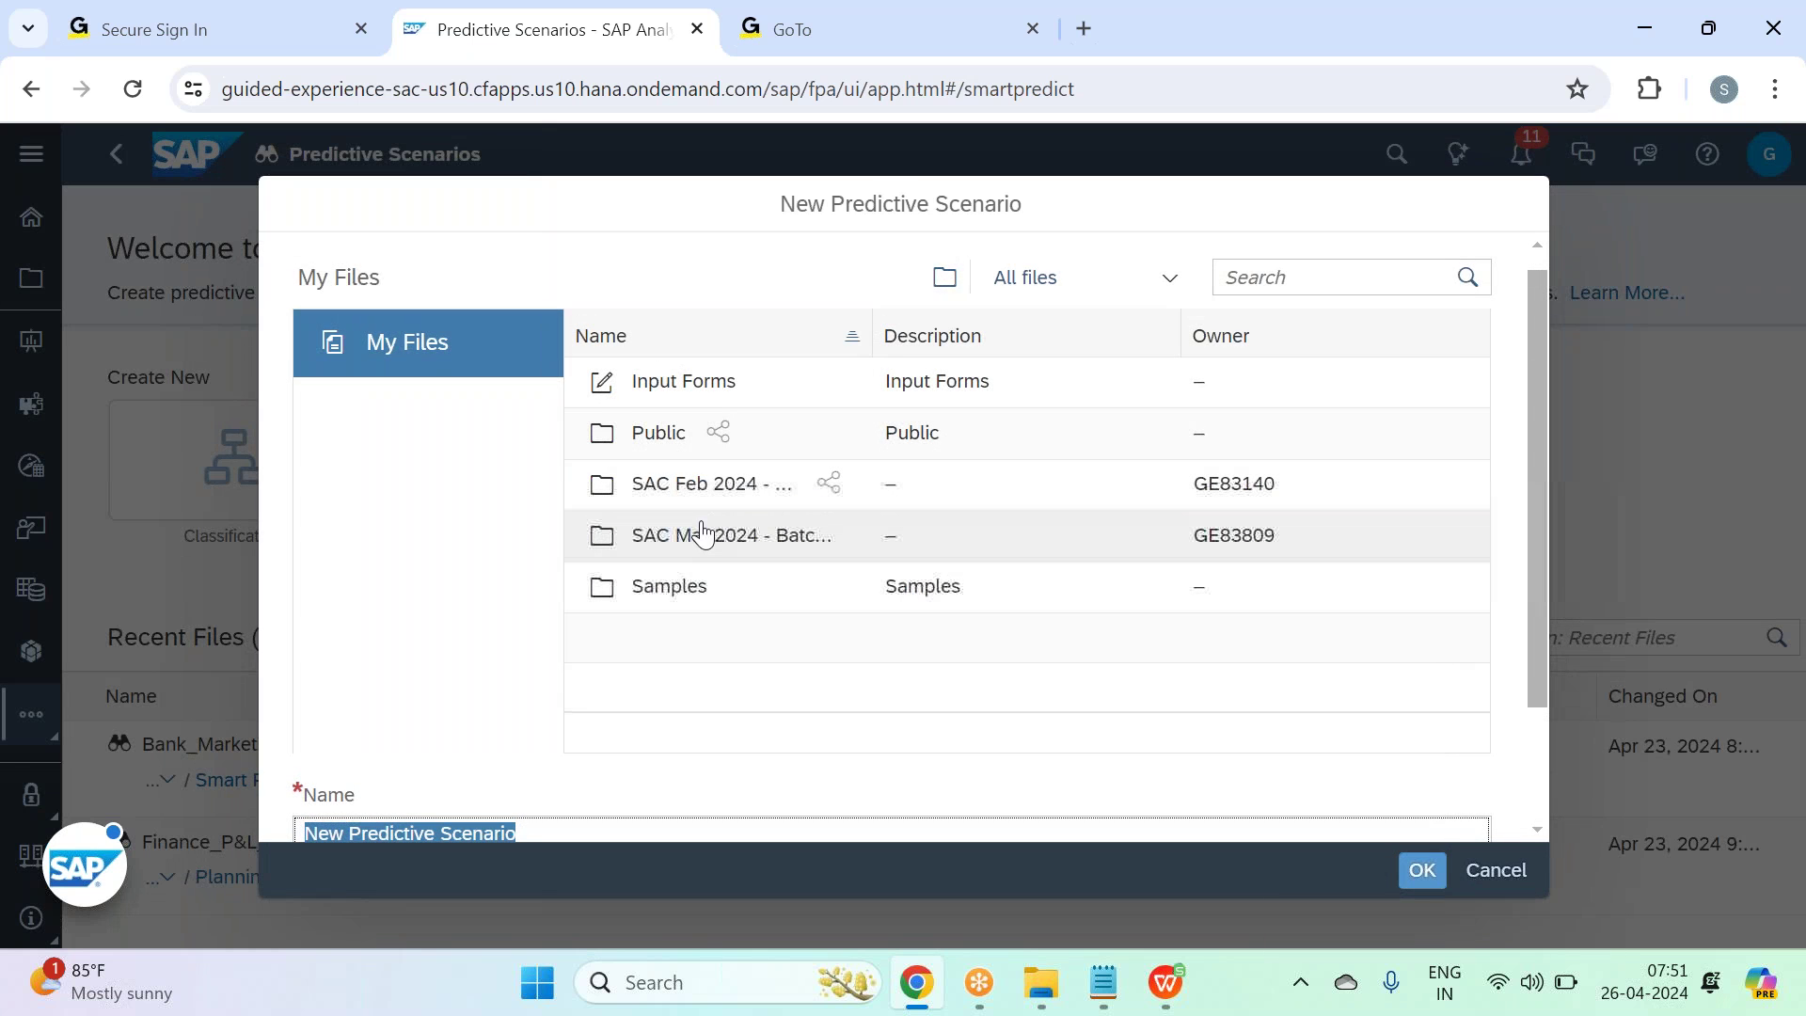
Create the regression scenario in SAC Mar 2024 - Batch 33 / Smart Predict with the name Motor_Insurance_claim_Pred_Analysis.
{"action": "double_click", "coordinate": [704, 534]}
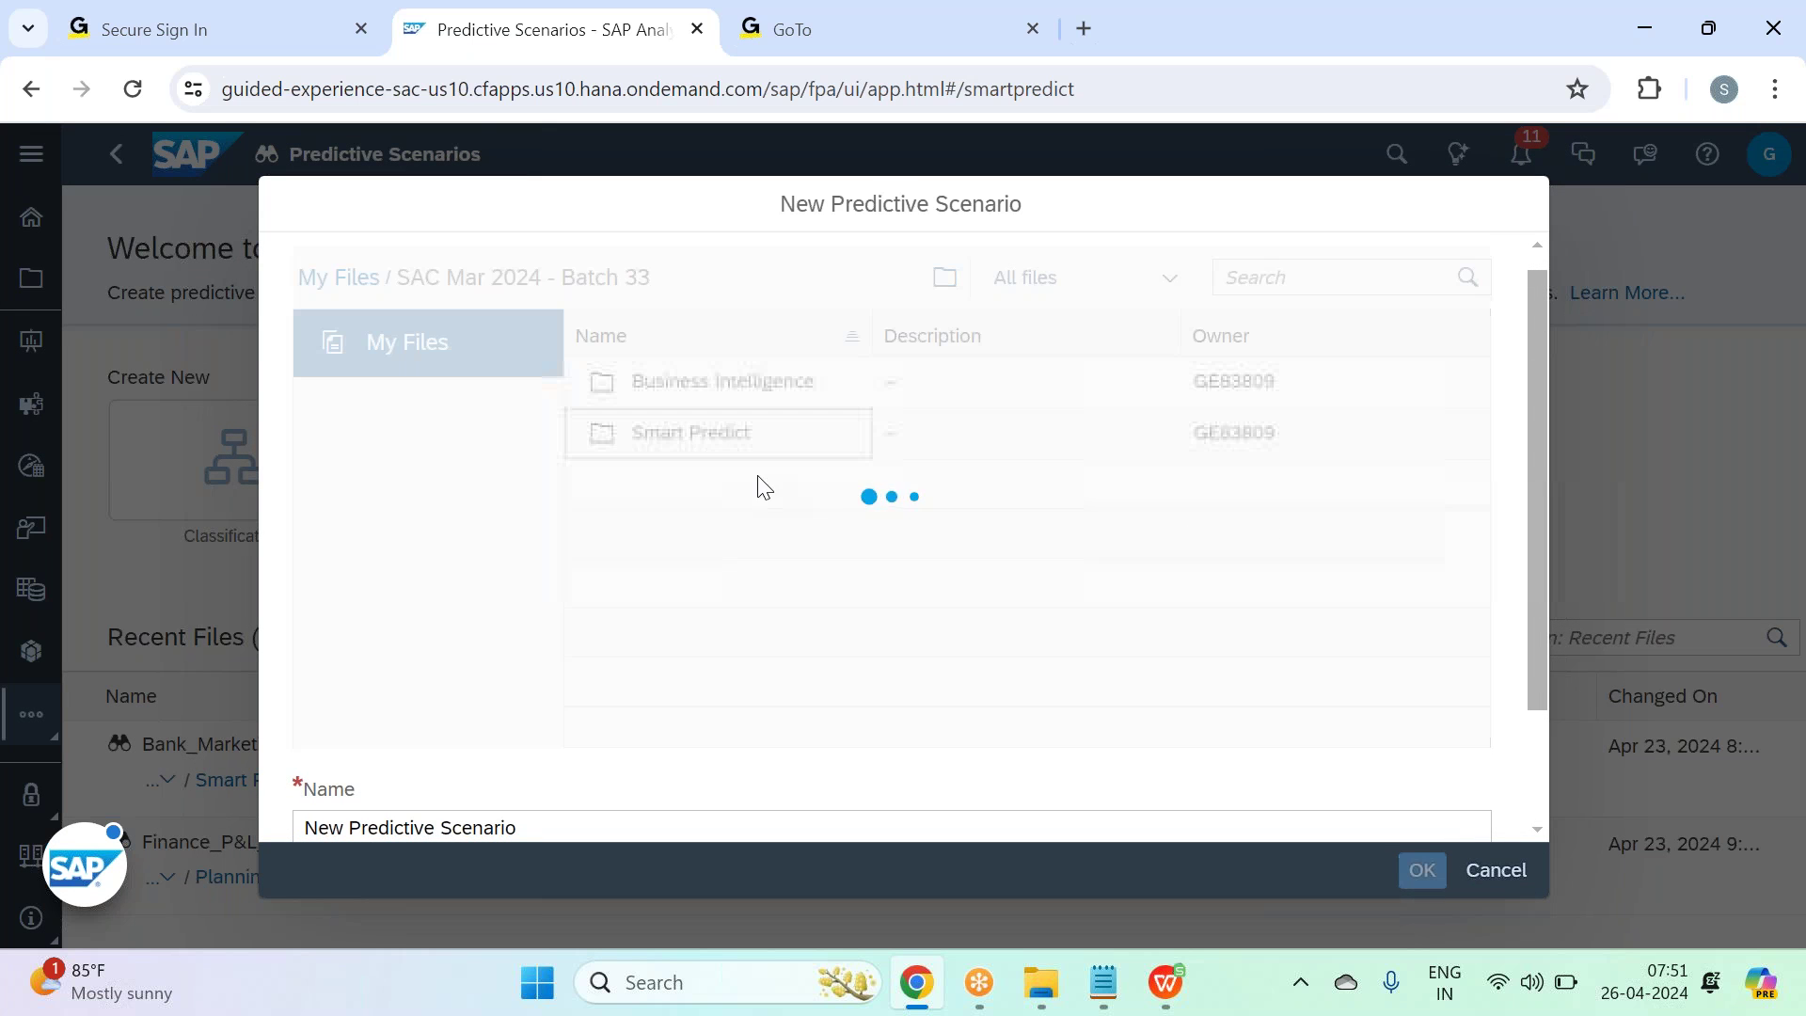
{"action": "scroll", "coordinate": [805, 511], "scroll_direction": "down", "scroll_amount": 2}
{"action": "left_click_drag", "start_coordinate": [572, 686], "coordinate": [177, 696]}
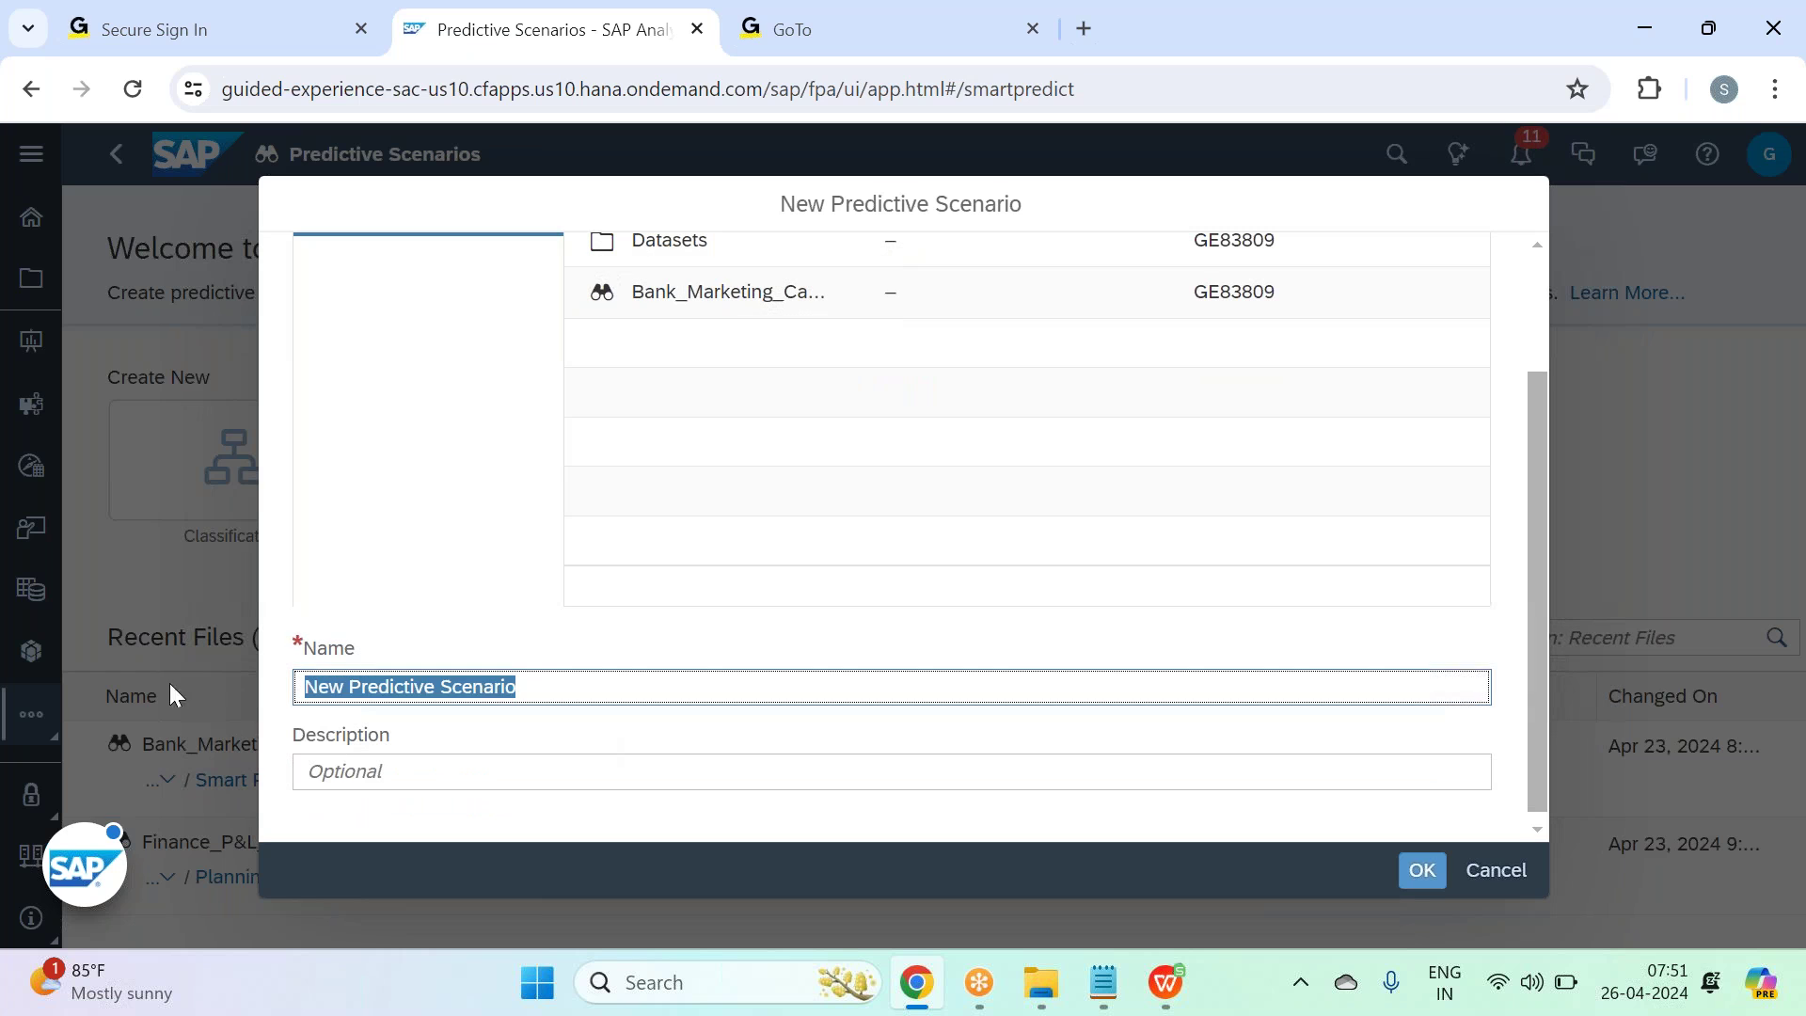
{"action": "type", "text": "M"}
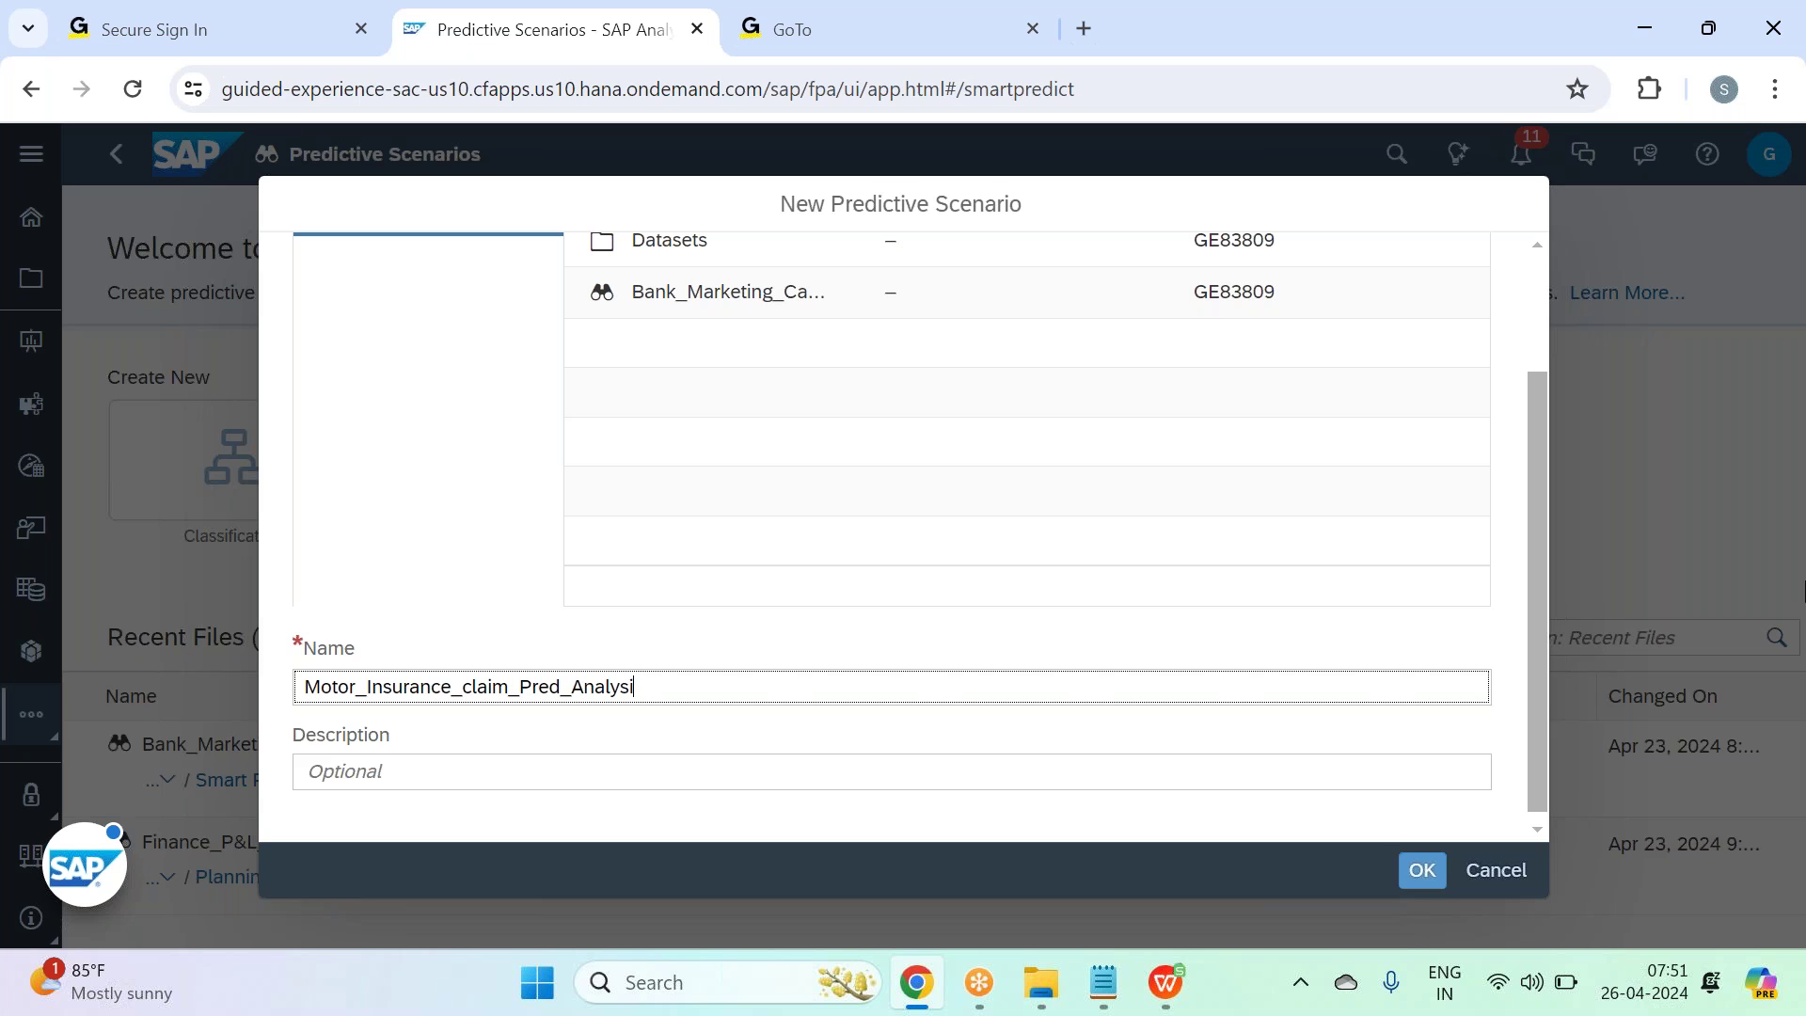
{"action": "key", "text": "Return"}
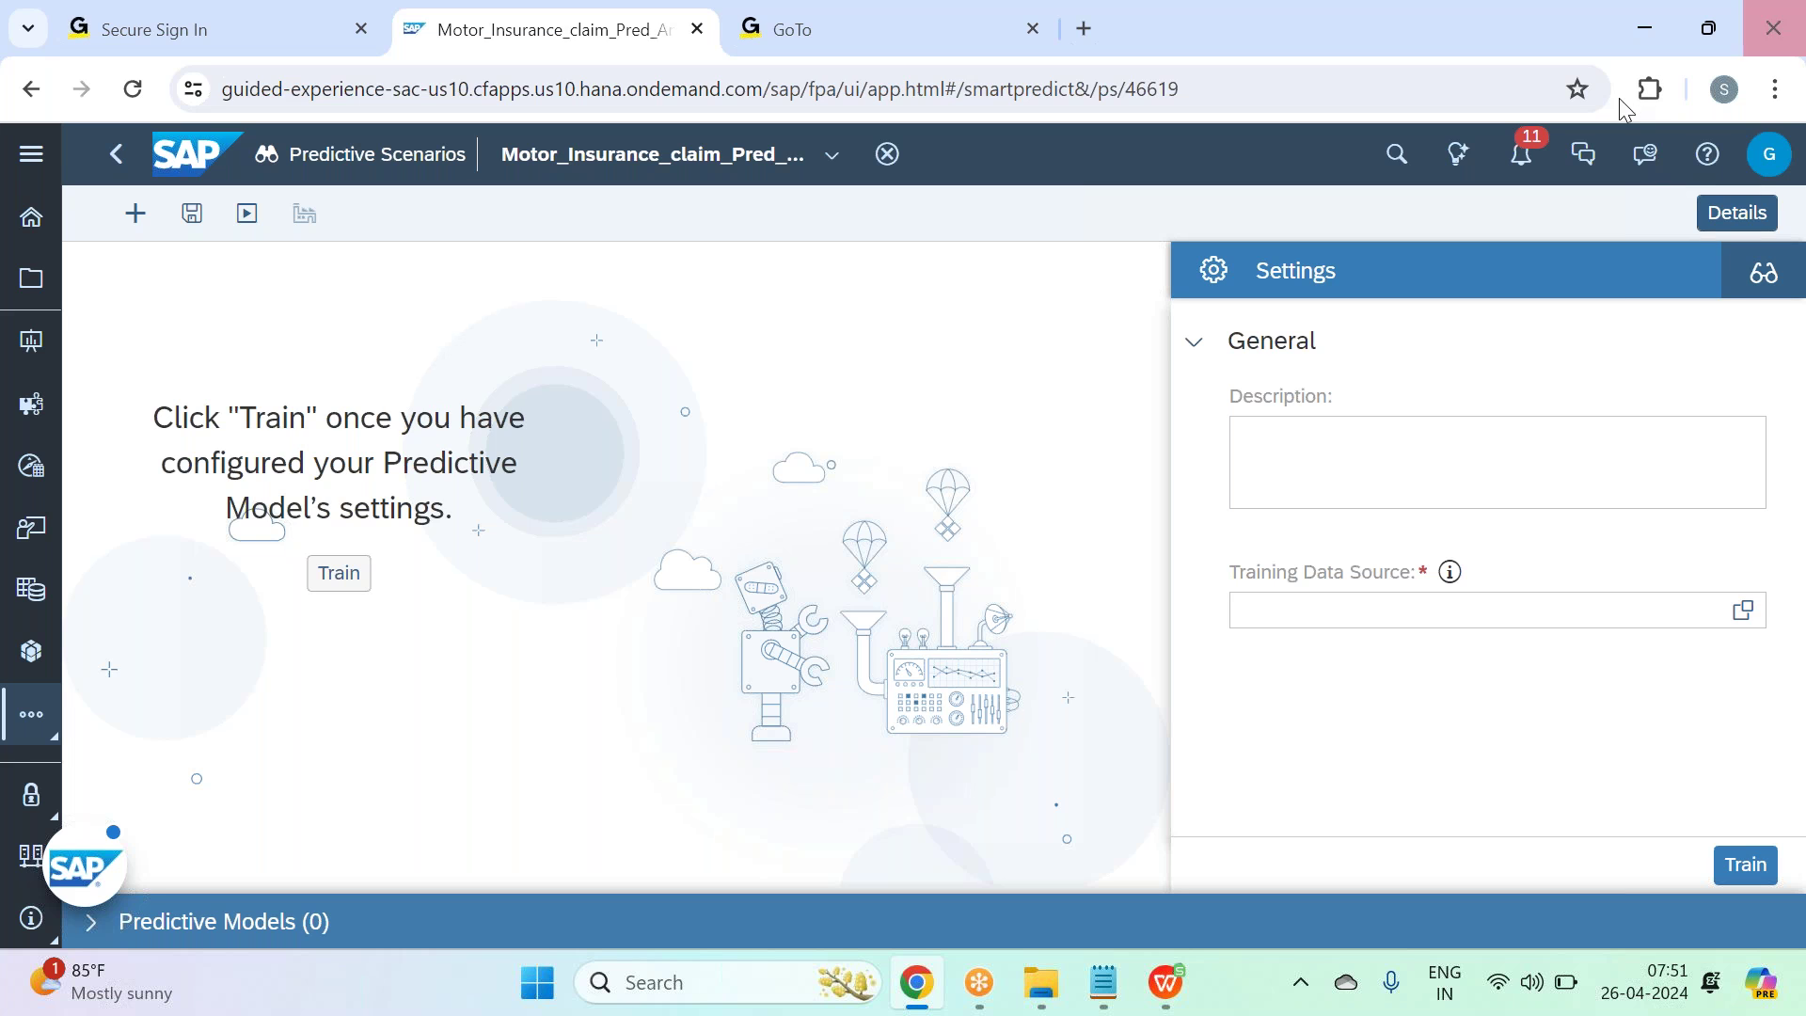
Set the training data source to Motor_Insurance_Claim_Hist_dataset from SAC Mar 2024 - Batch 33 / Smart Predict / Datasets.
{"action": "left_click", "coordinate": [1756, 301]}
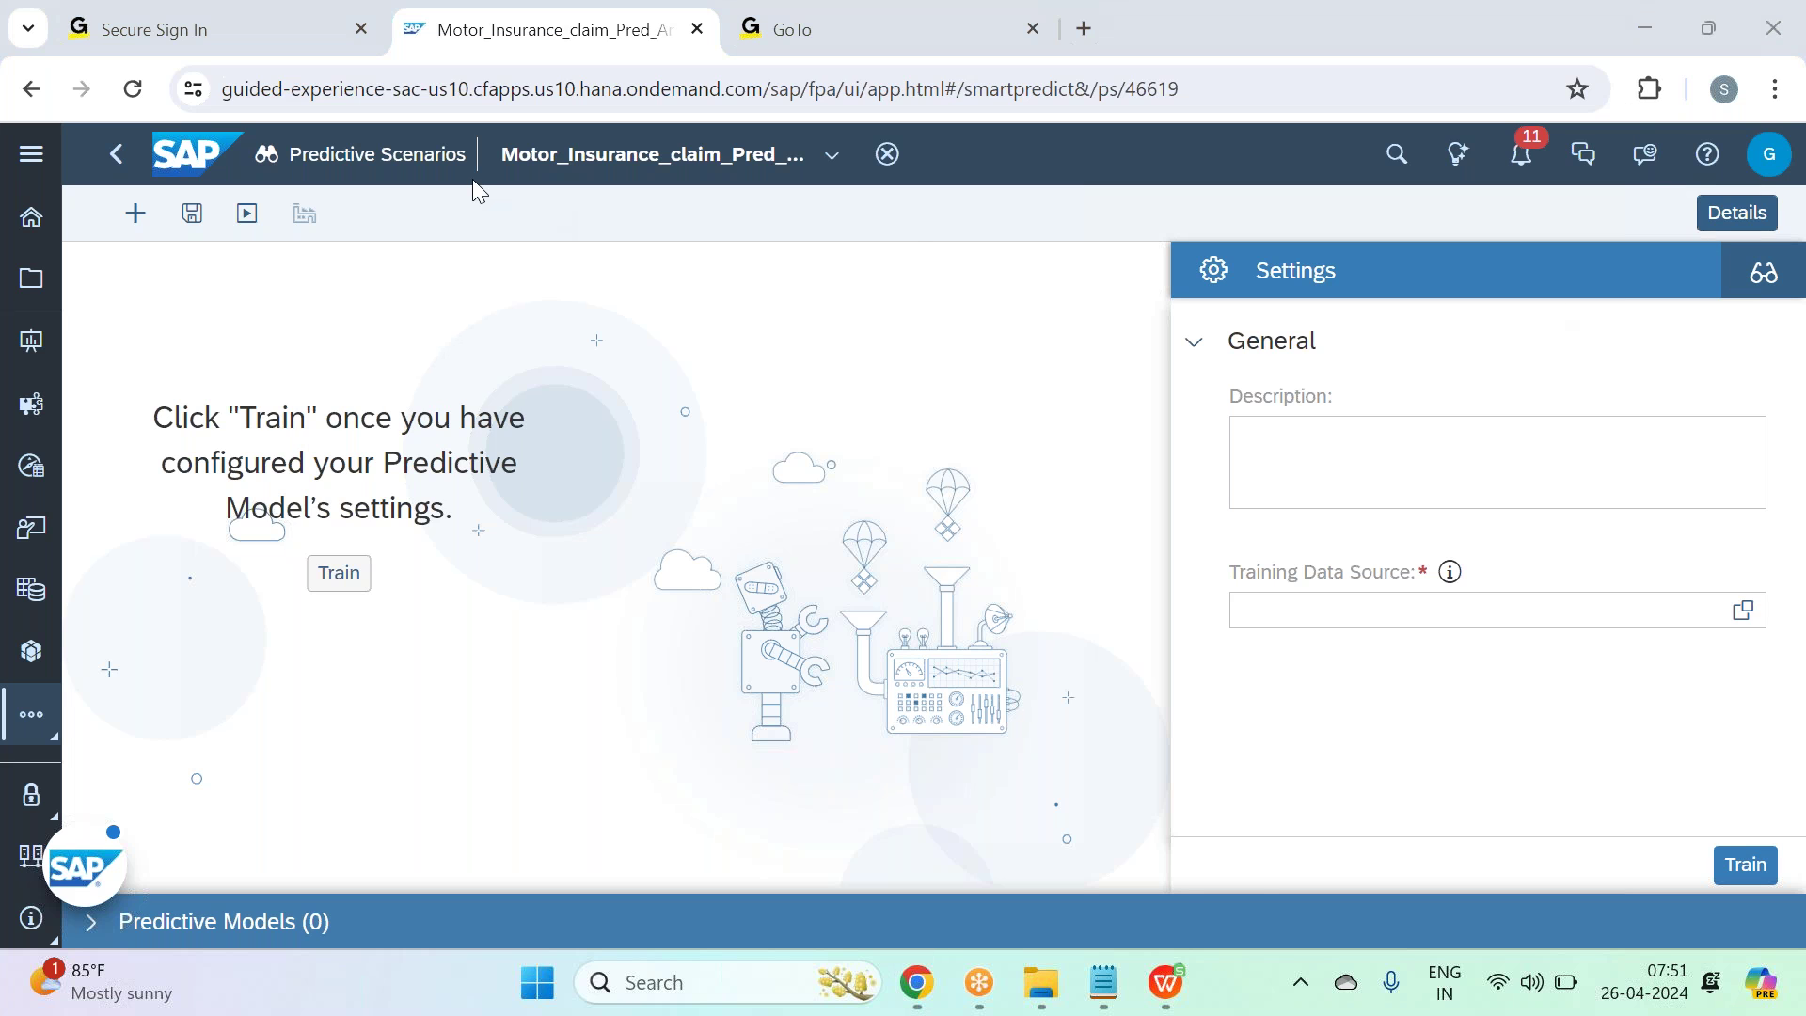
{"action": "left_click", "coordinate": [1743, 609]}
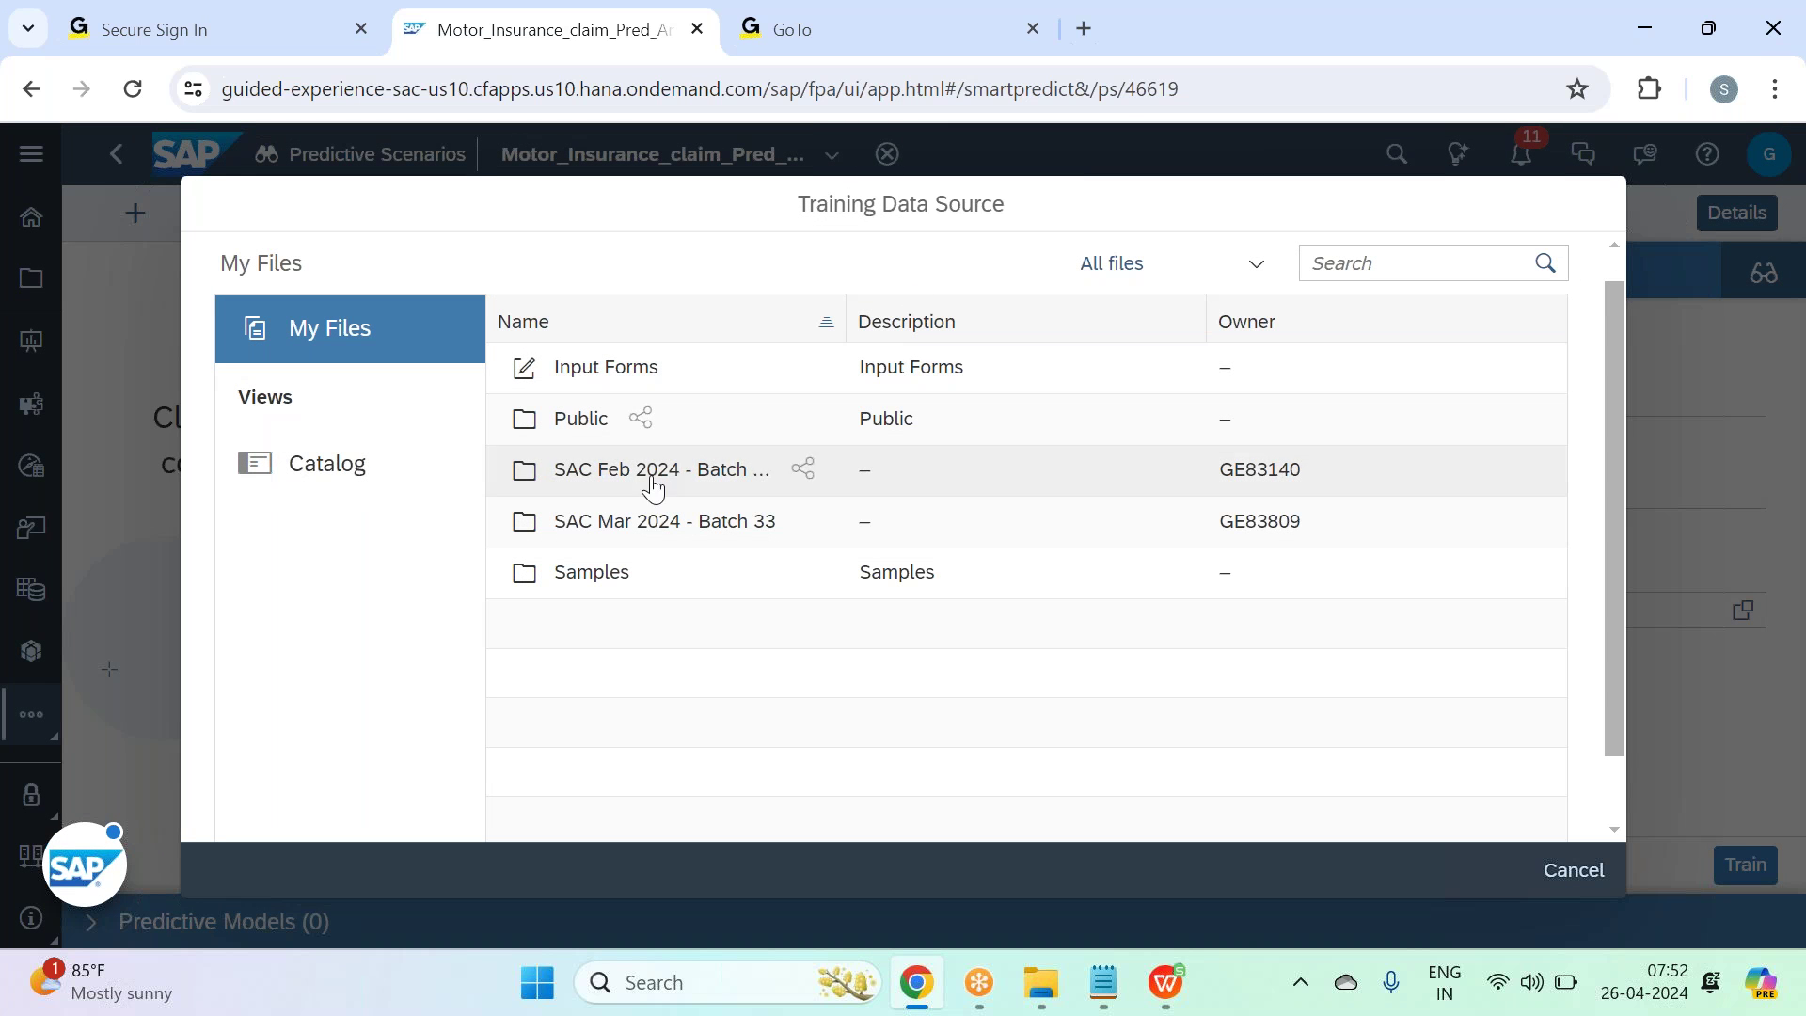
{"action": "left_click", "coordinate": [718, 538]}
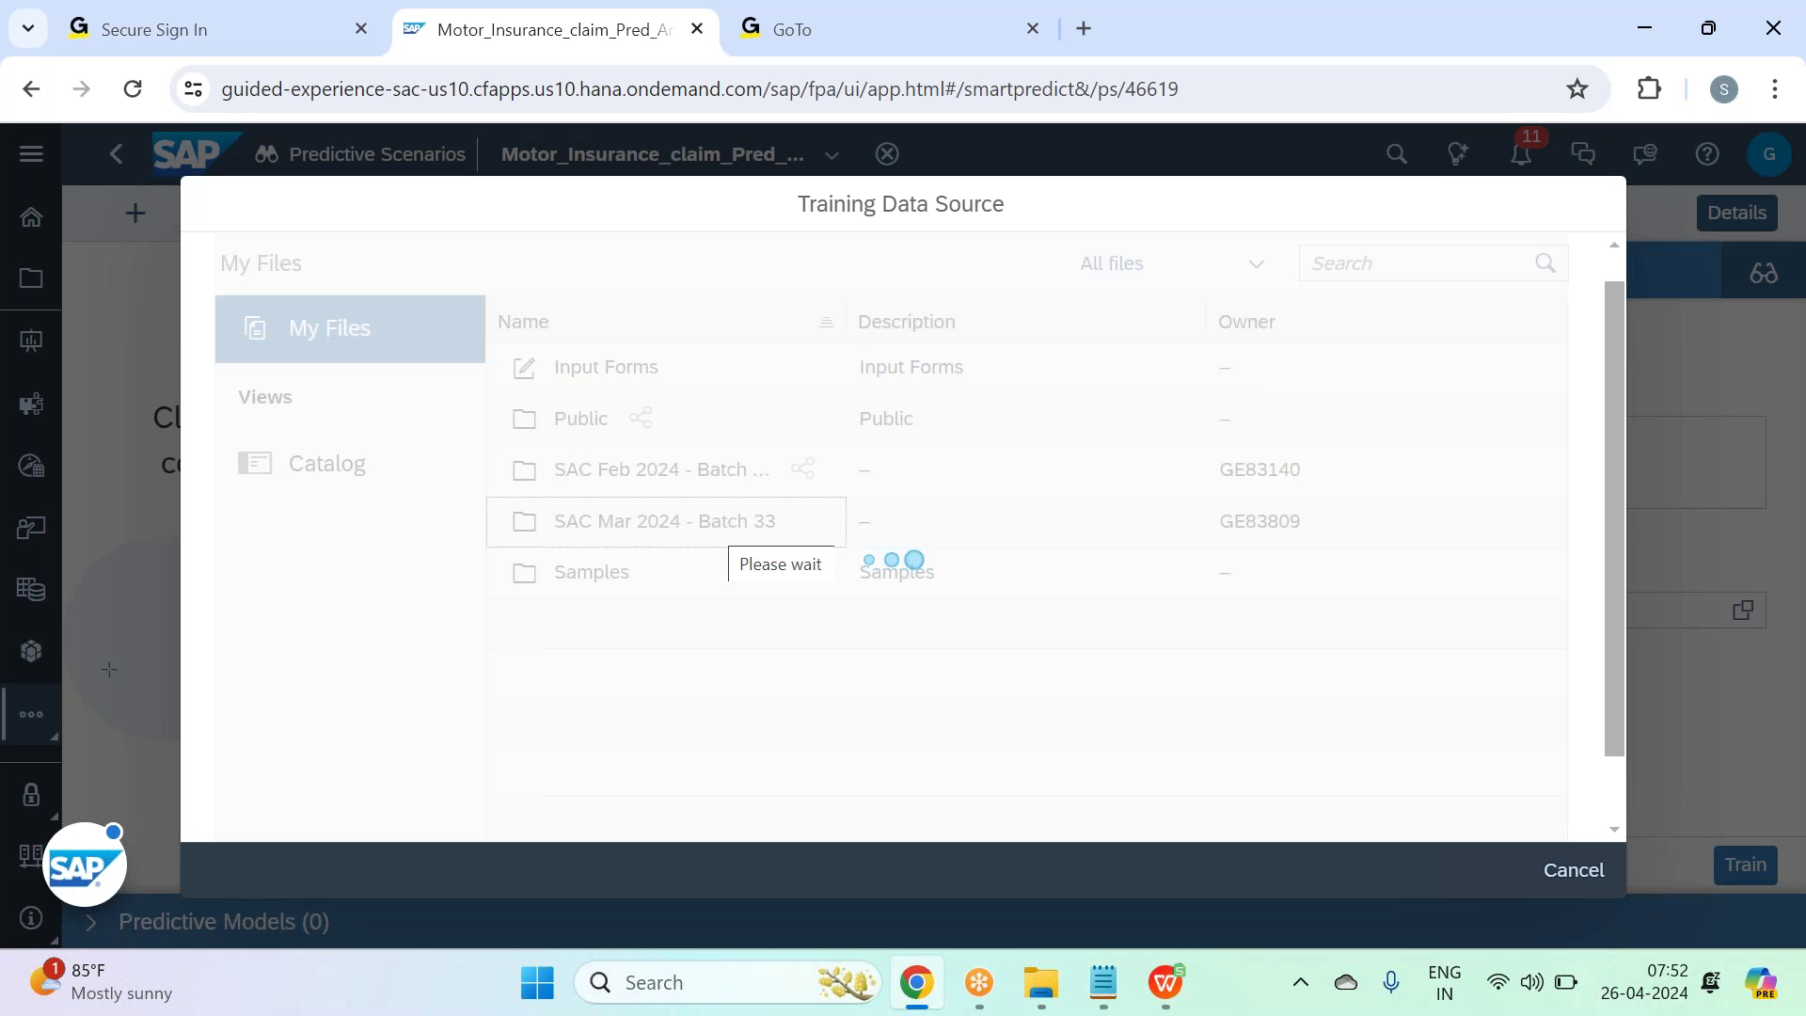
{"action": "left_click", "coordinate": [623, 420]}
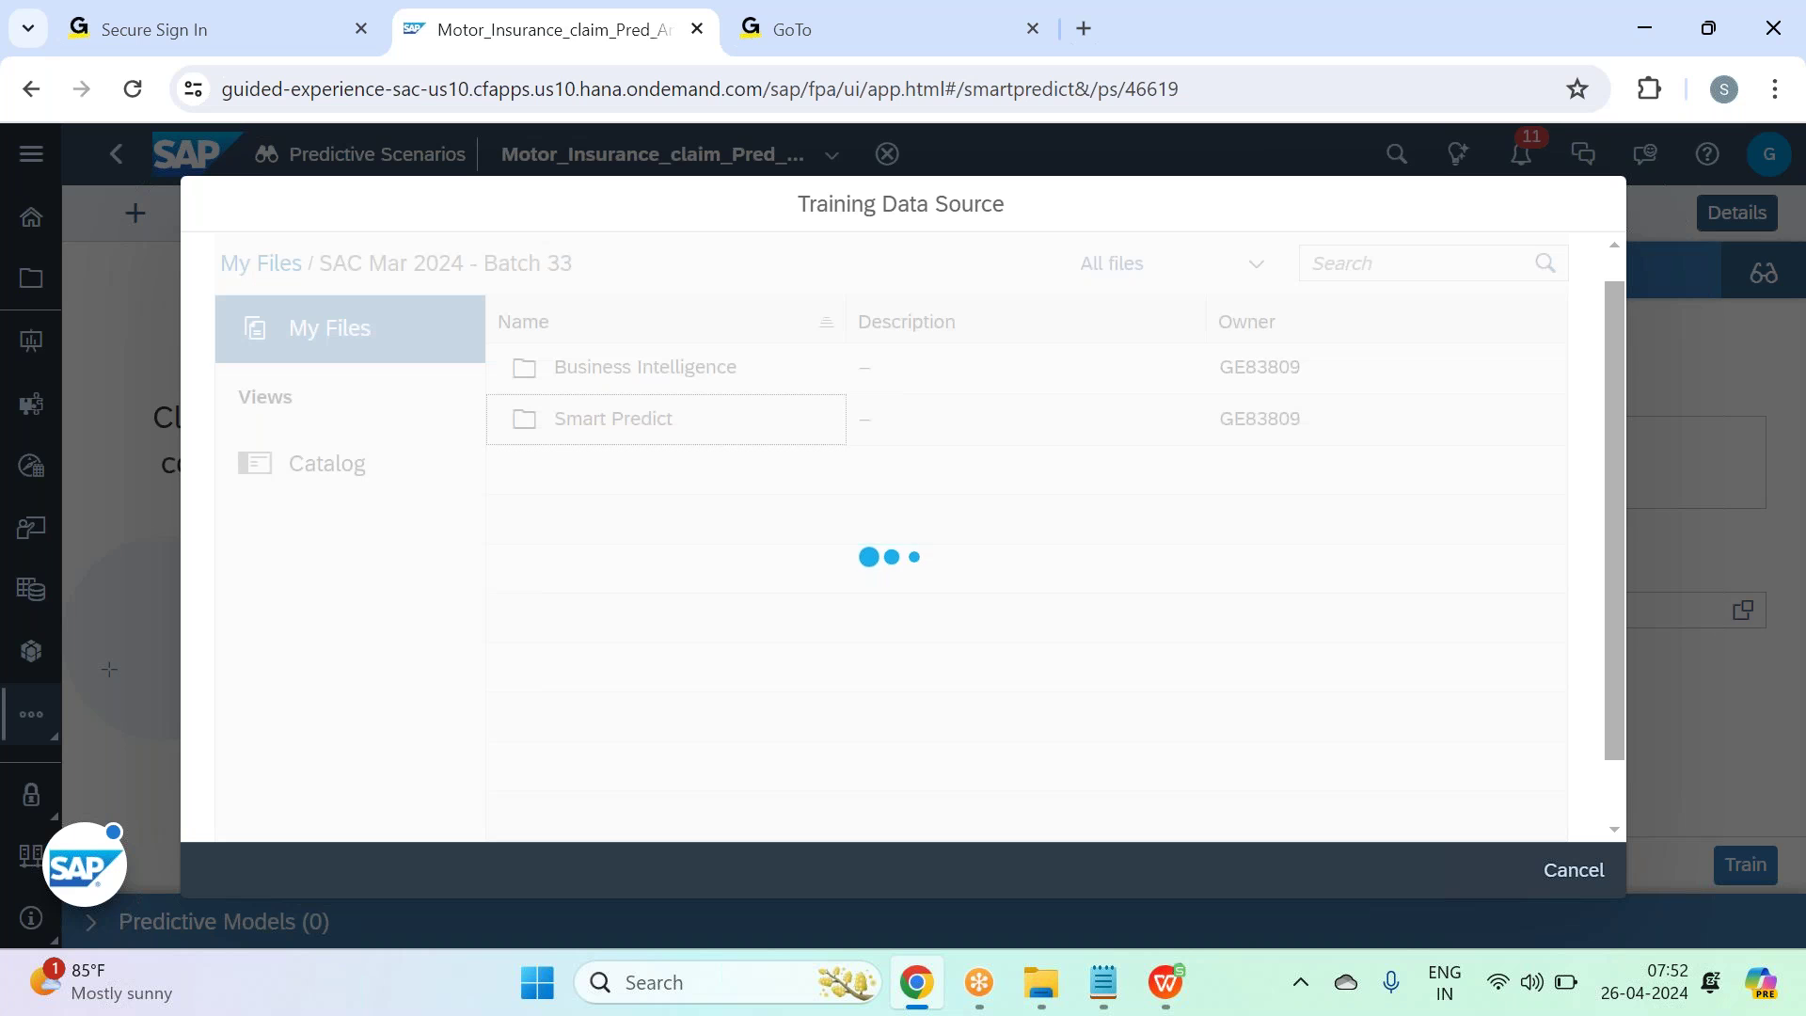
{"action": "left_click", "coordinate": [626, 381]}
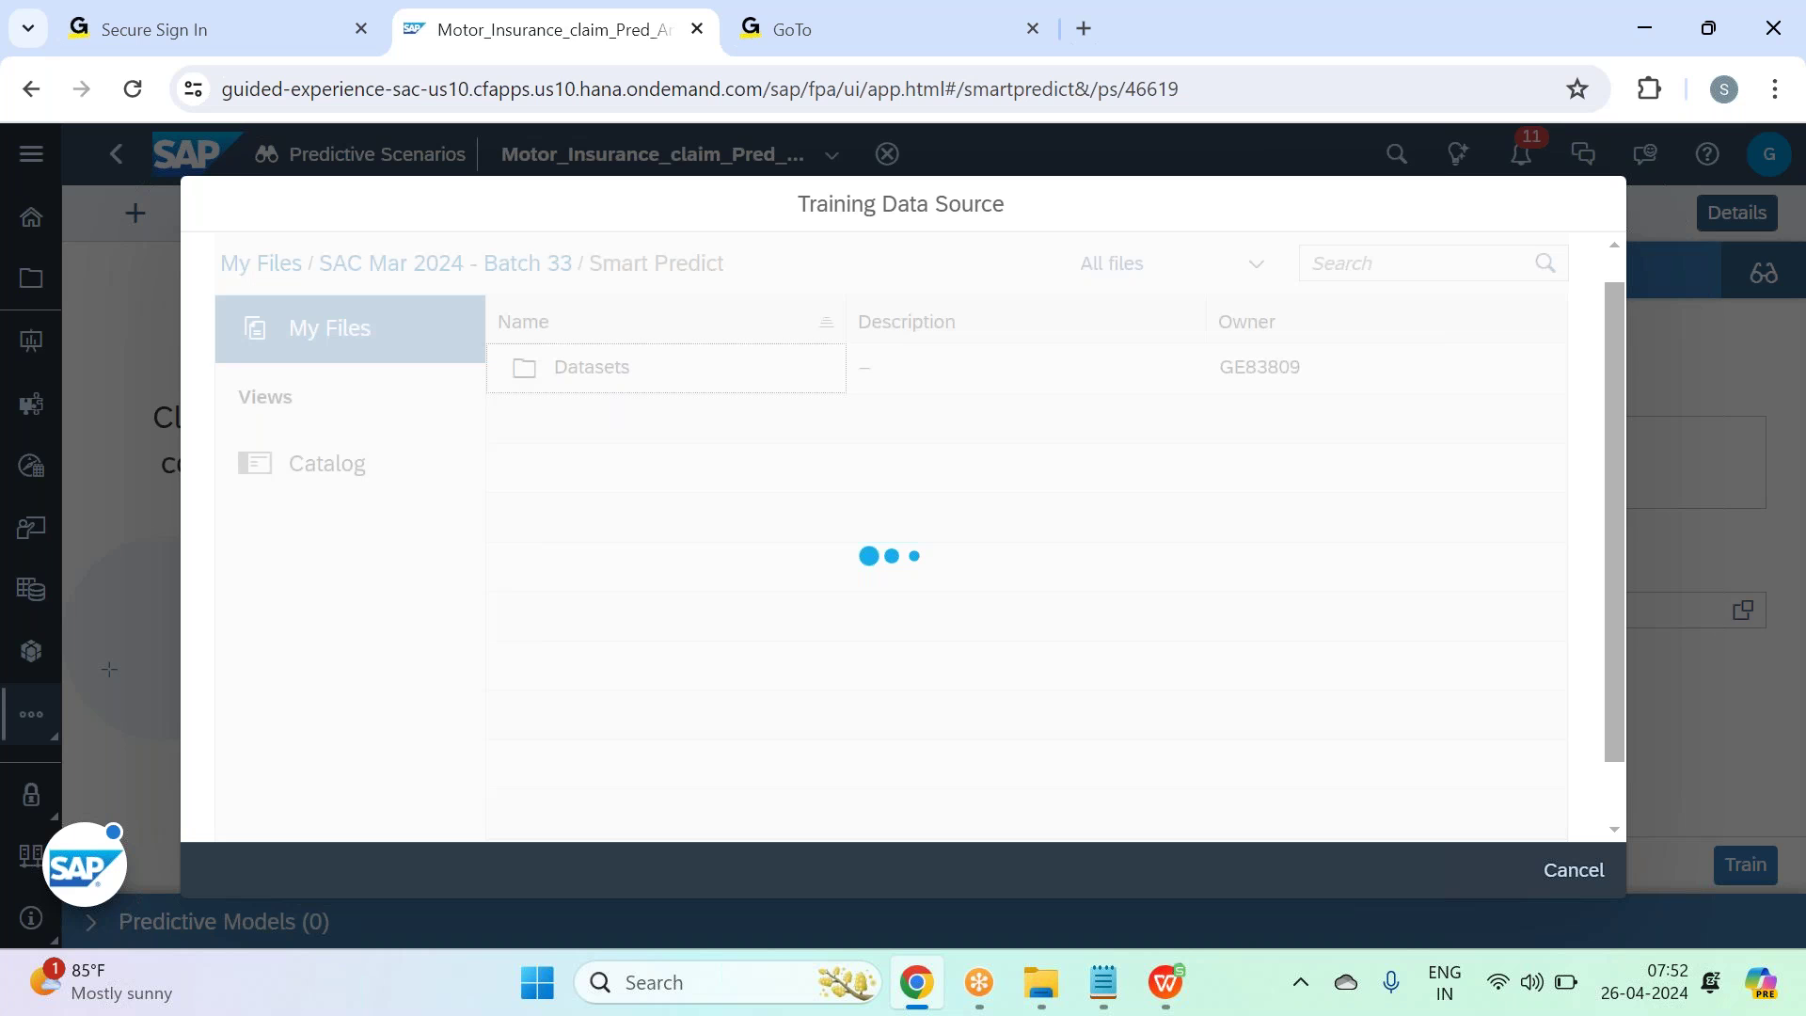
{"action": "left_click_drag", "start_coordinate": [846, 321], "coordinate": [1129, 322]}
{"action": "double_click", "coordinate": [665, 584]}
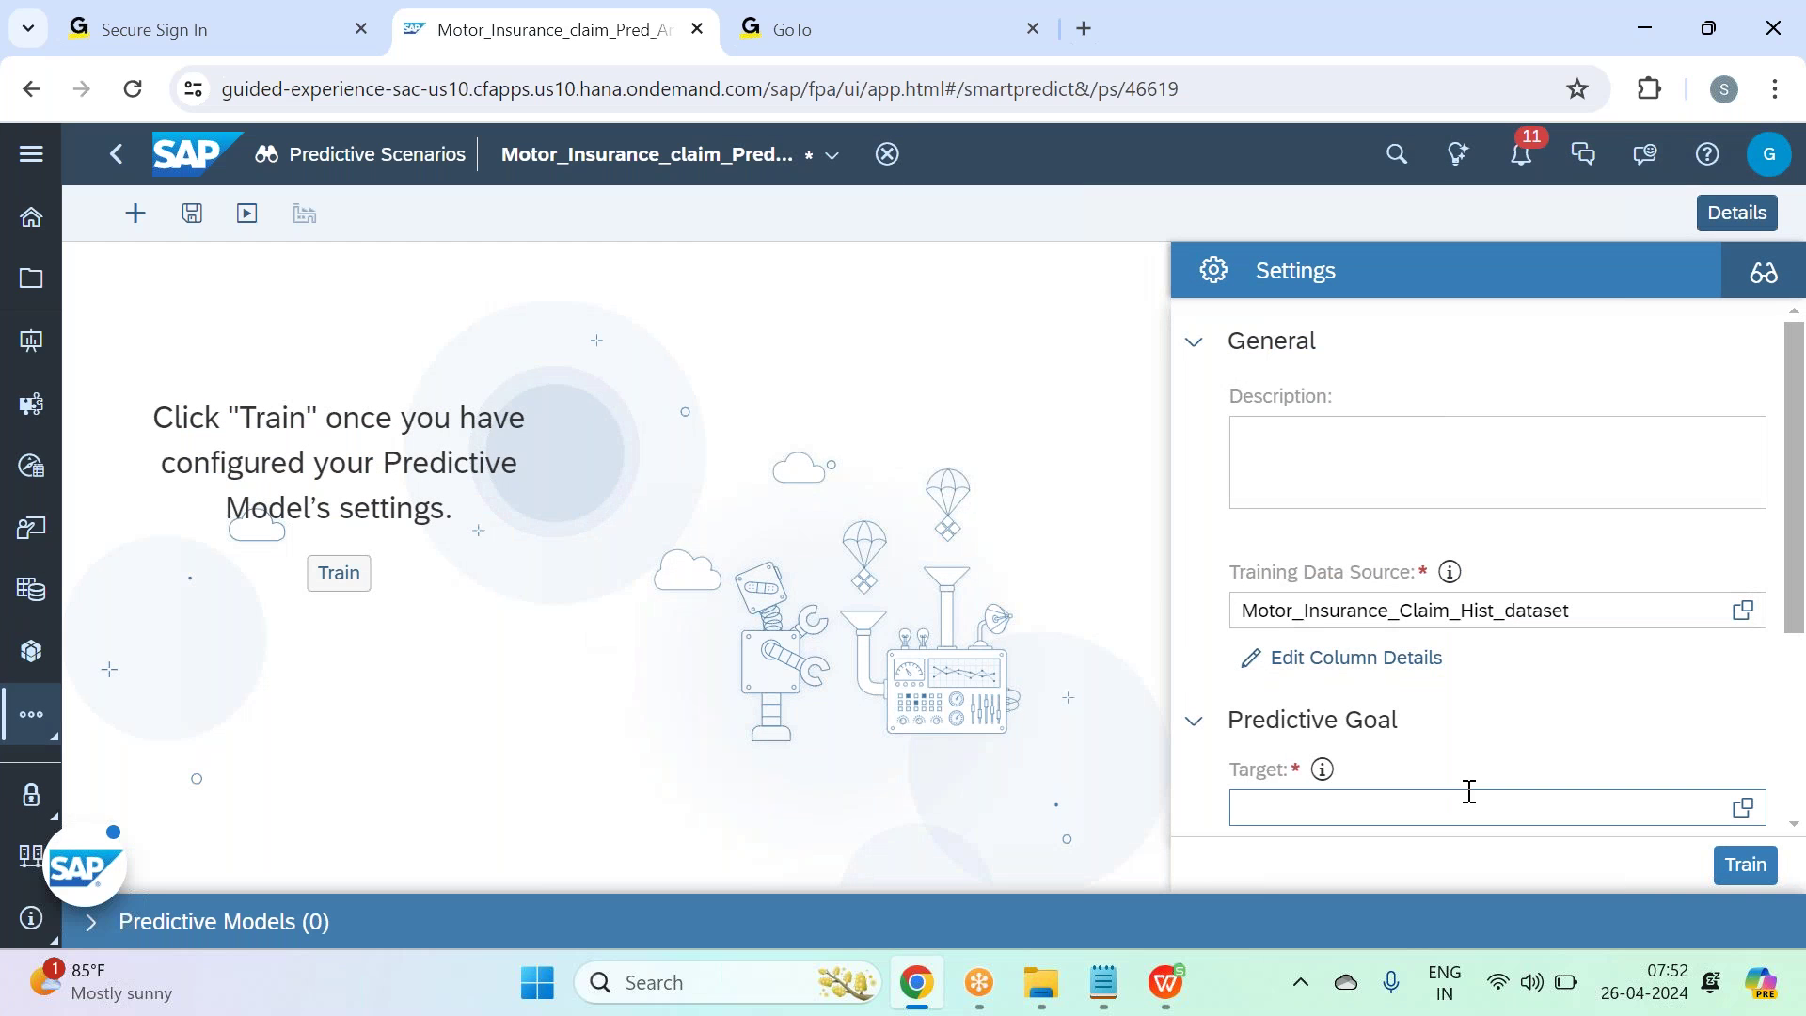
Review the data and statistical types of the training dataset's columns, including Total_Claim_Amount, and close the column details without changes.
{"action": "left_click", "coordinate": [1427, 658]}
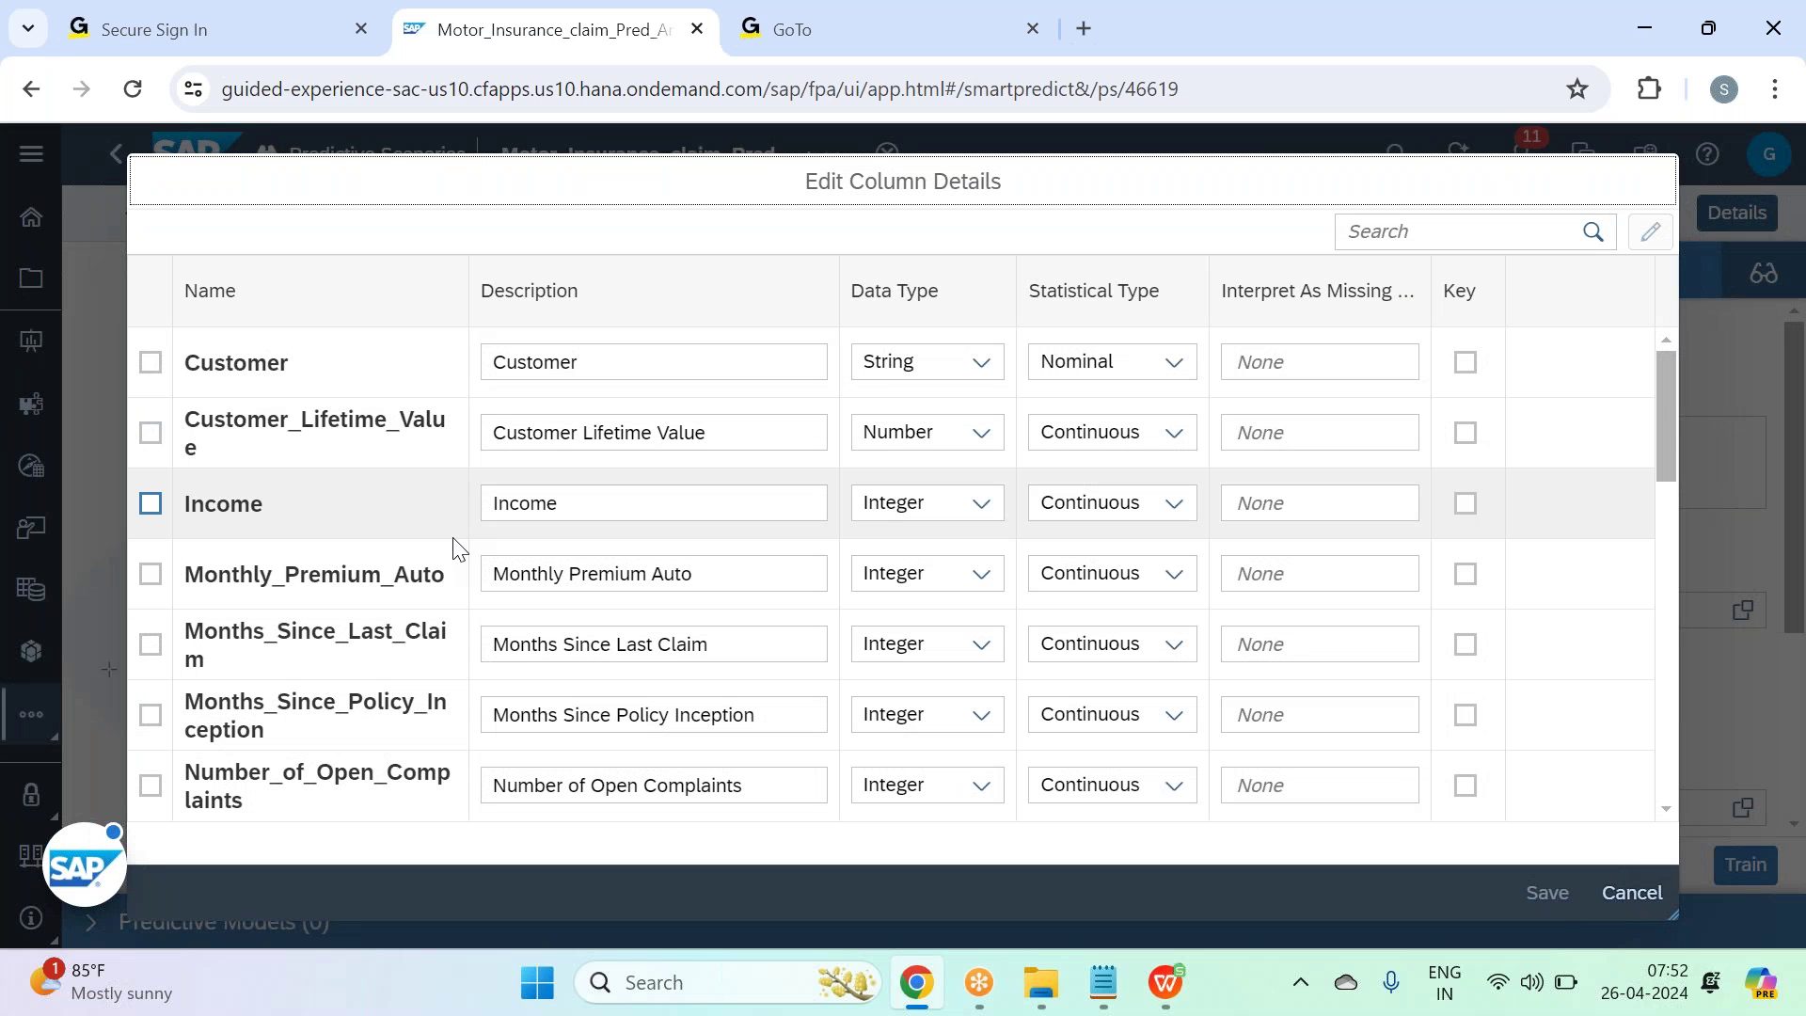
{"action": "scroll", "coordinate": [457, 549], "scroll_direction": "down", "scroll_amount": 3}
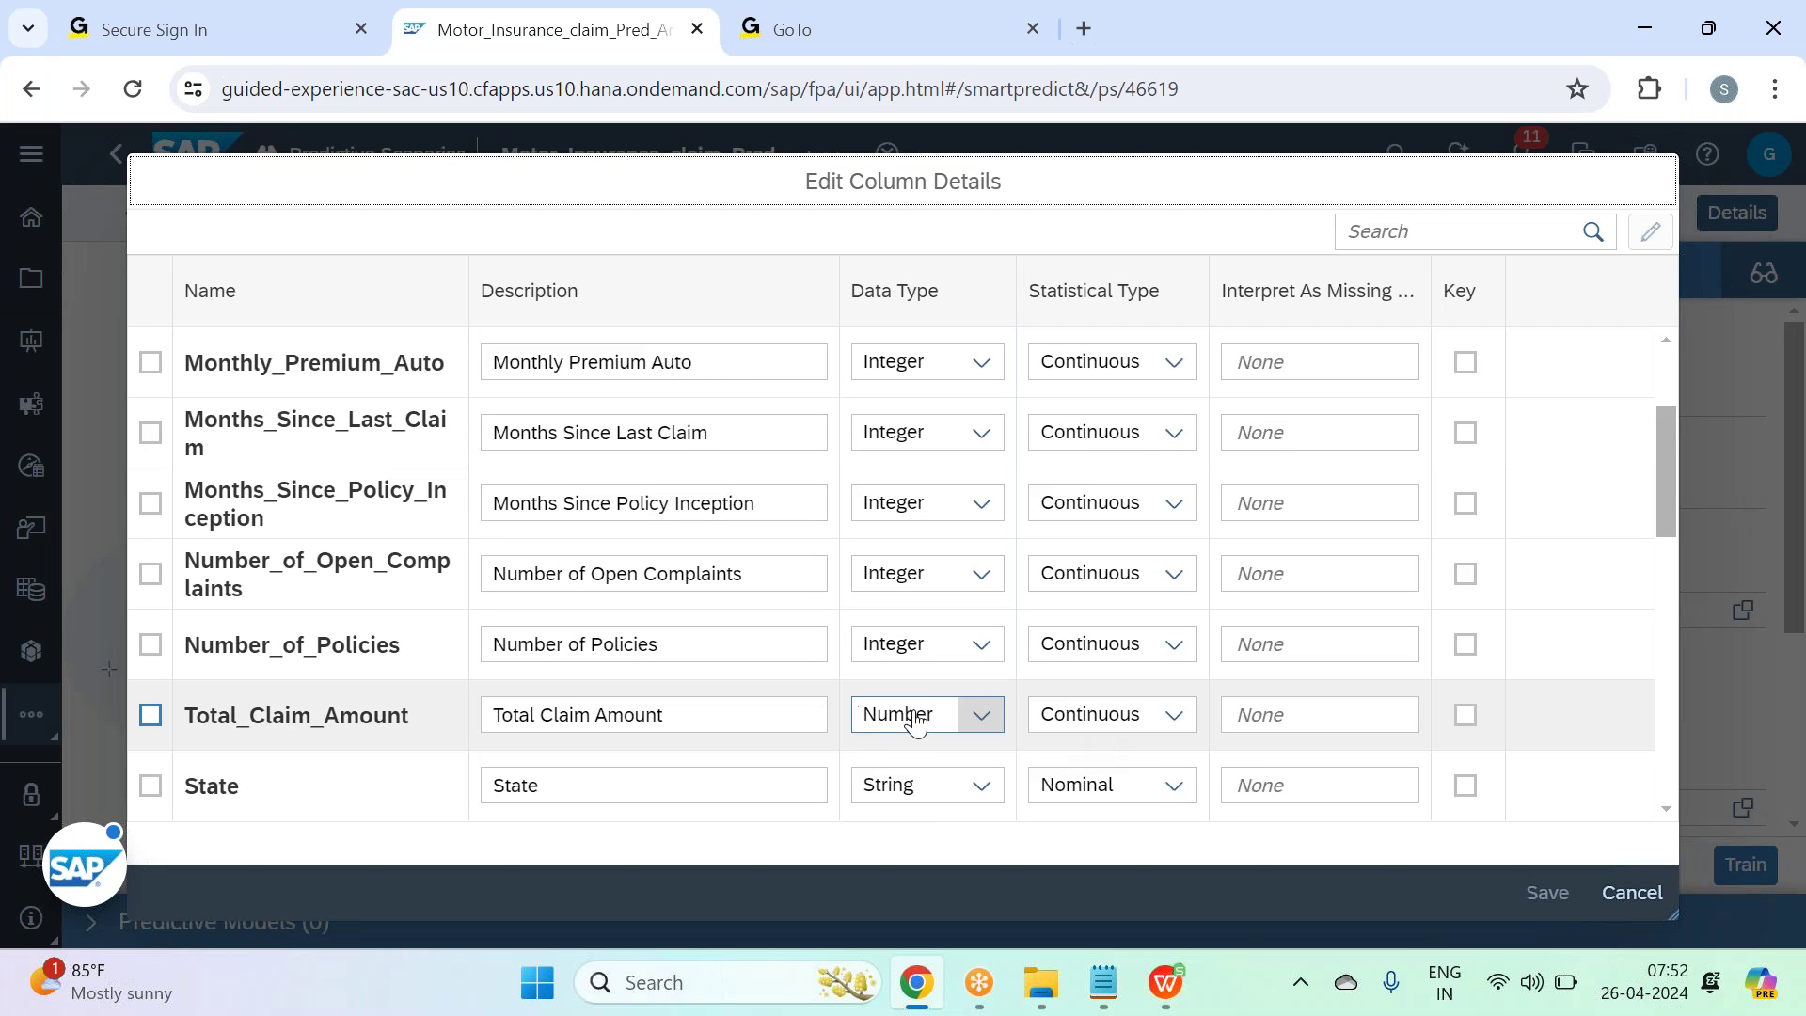
{"action": "left_click", "coordinate": [1657, 903]}
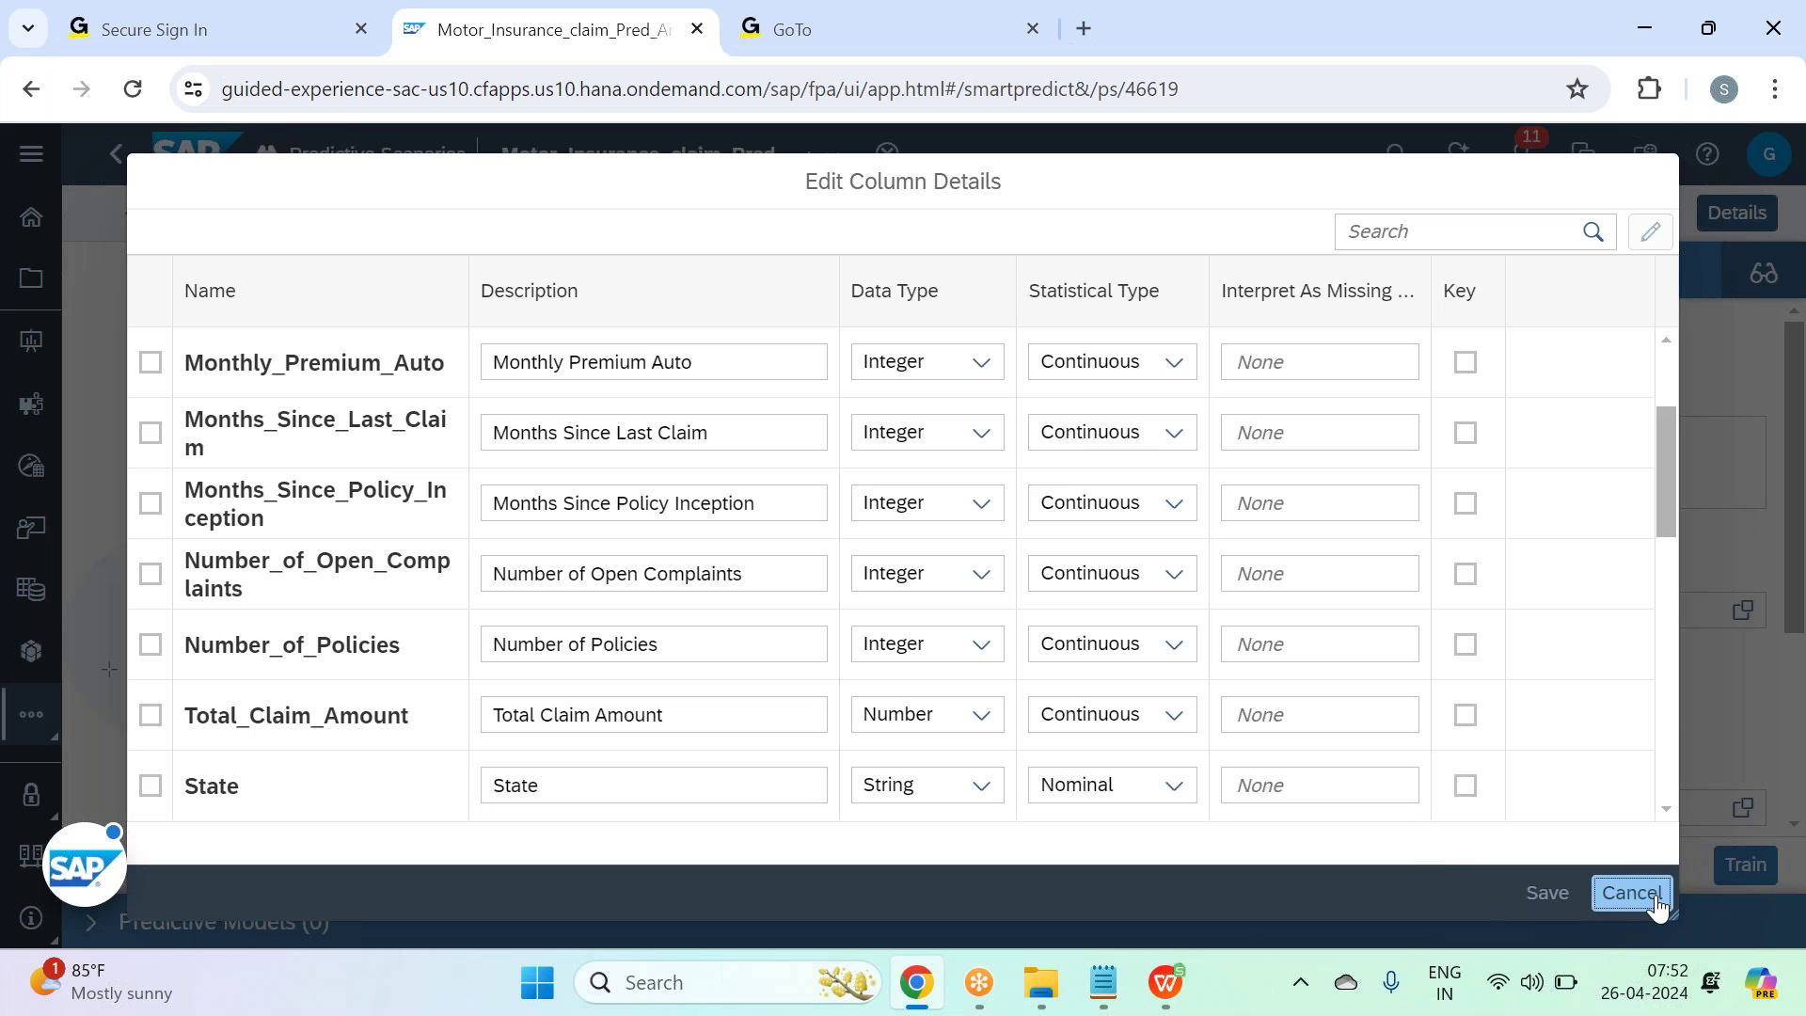
Set the predictive goal's target to Total Claim Amount.
{"action": "scroll", "coordinate": [1624, 738], "scroll_direction": "down", "scroll_amount": 2}
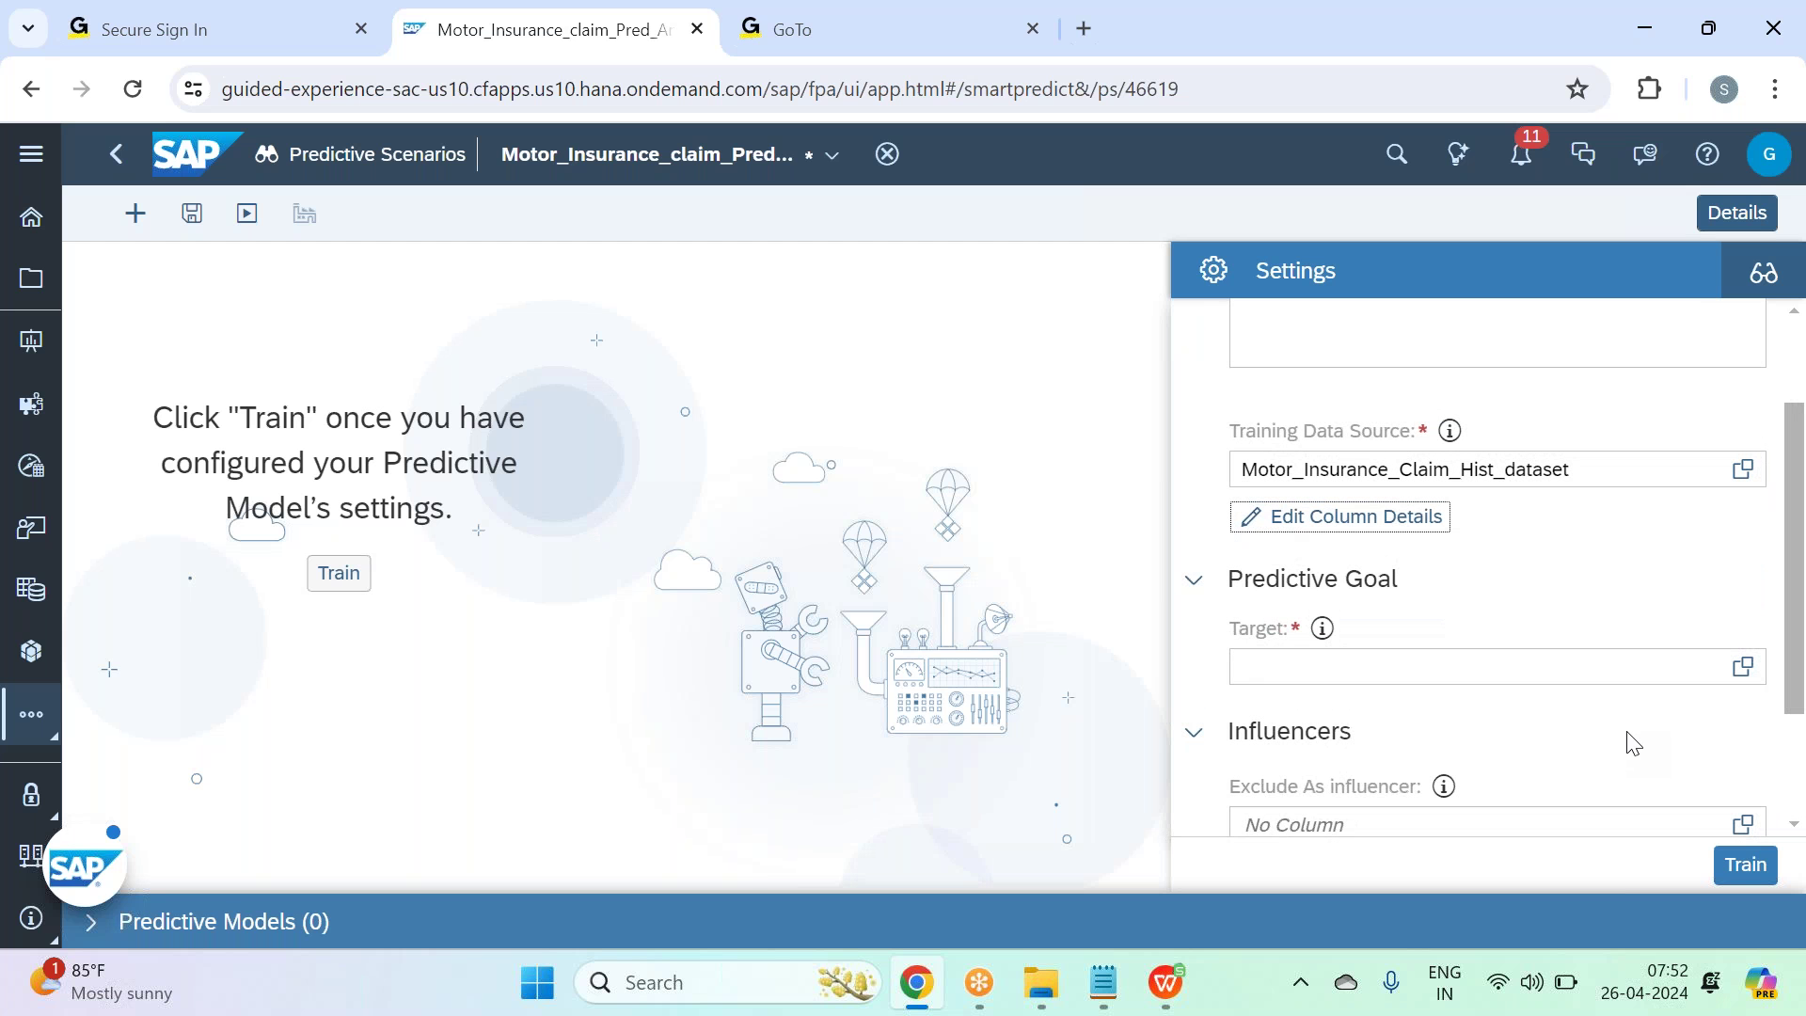
{"action": "left_click", "coordinate": [1730, 674]}
{"action": "left_click", "coordinate": [1740, 668]}
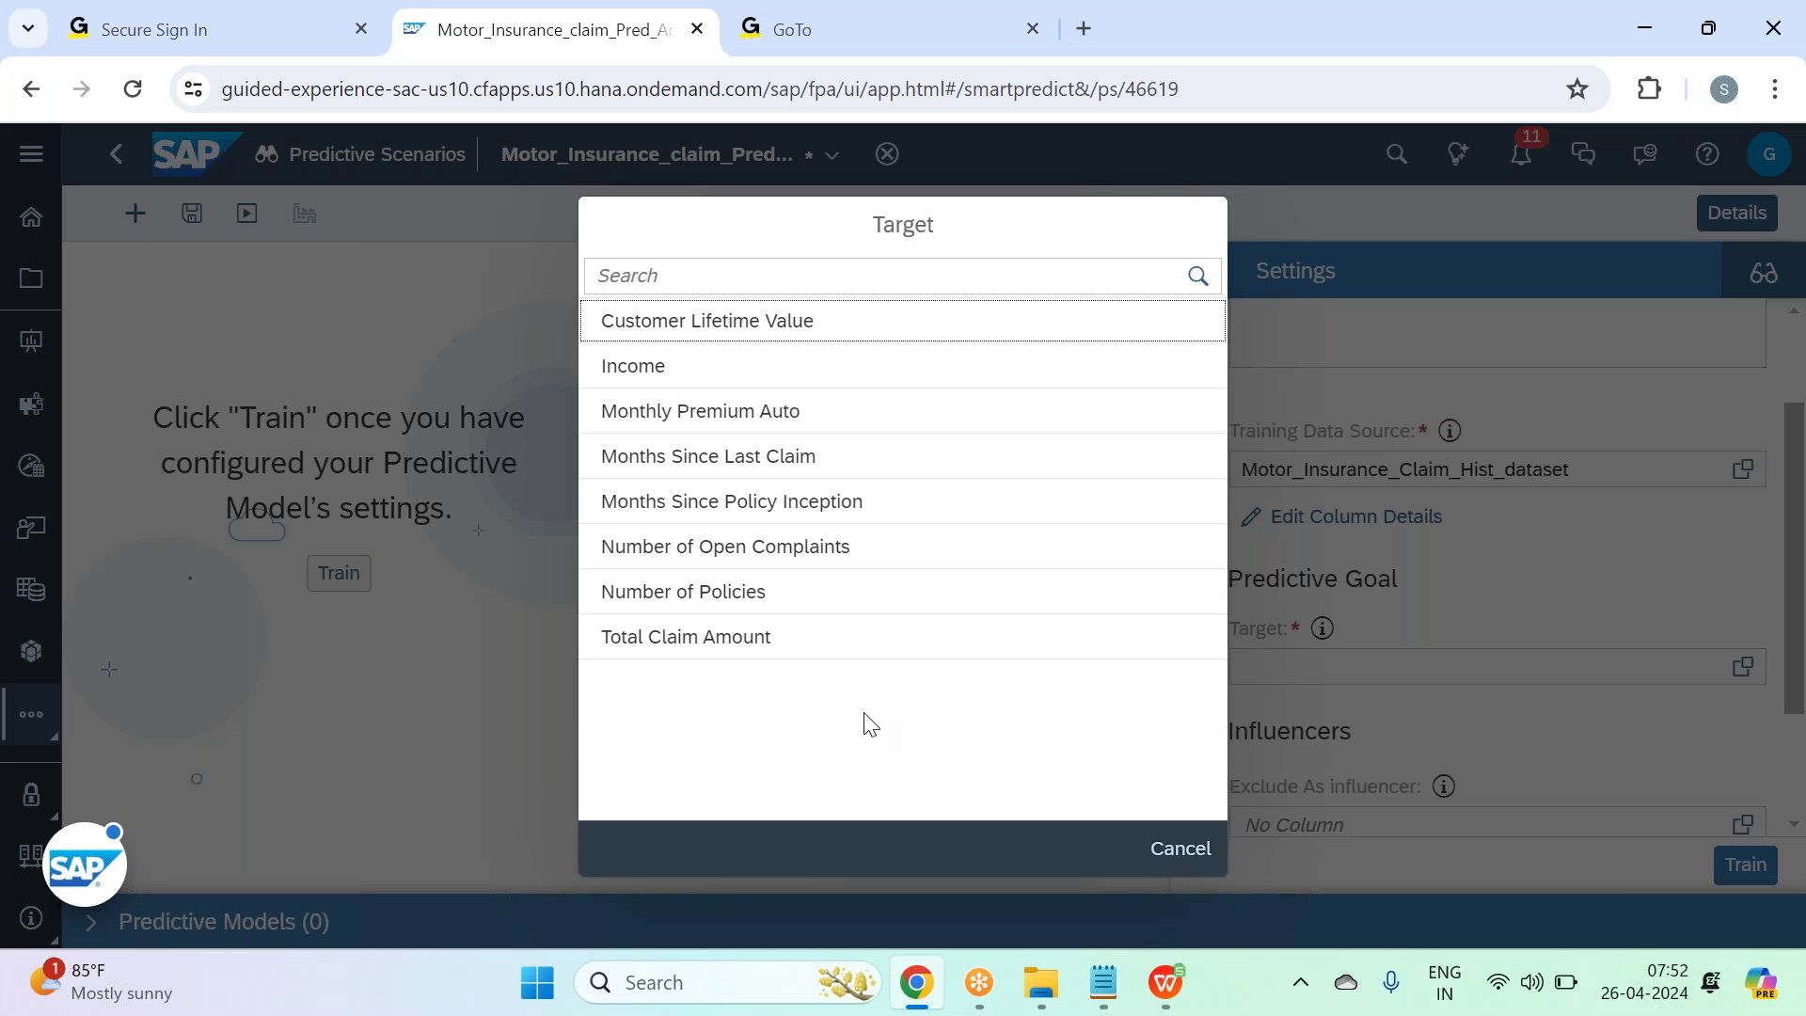
{"action": "left_click", "coordinate": [747, 638]}
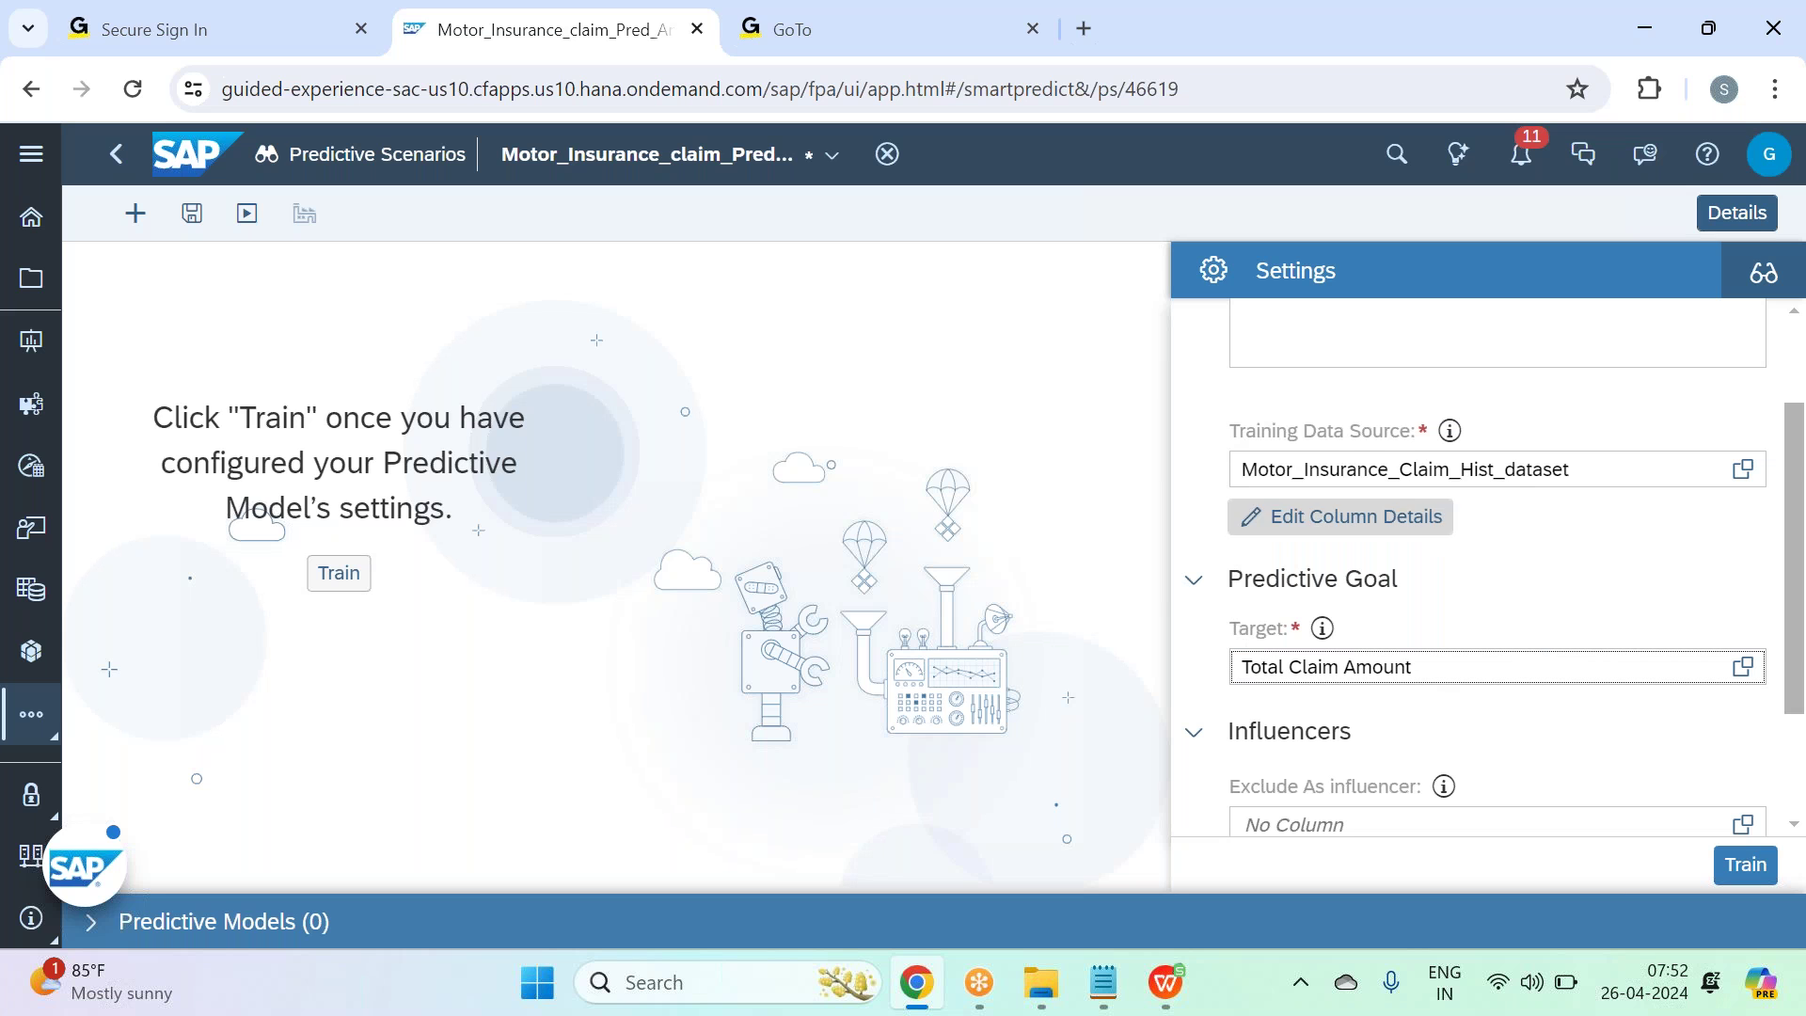
Open the influencer exclusion list and mark Customer and Number of Open Complaints for exclusion.
{"action": "scroll", "coordinate": [1499, 585], "scroll_direction": "down", "scroll_amount": 2}
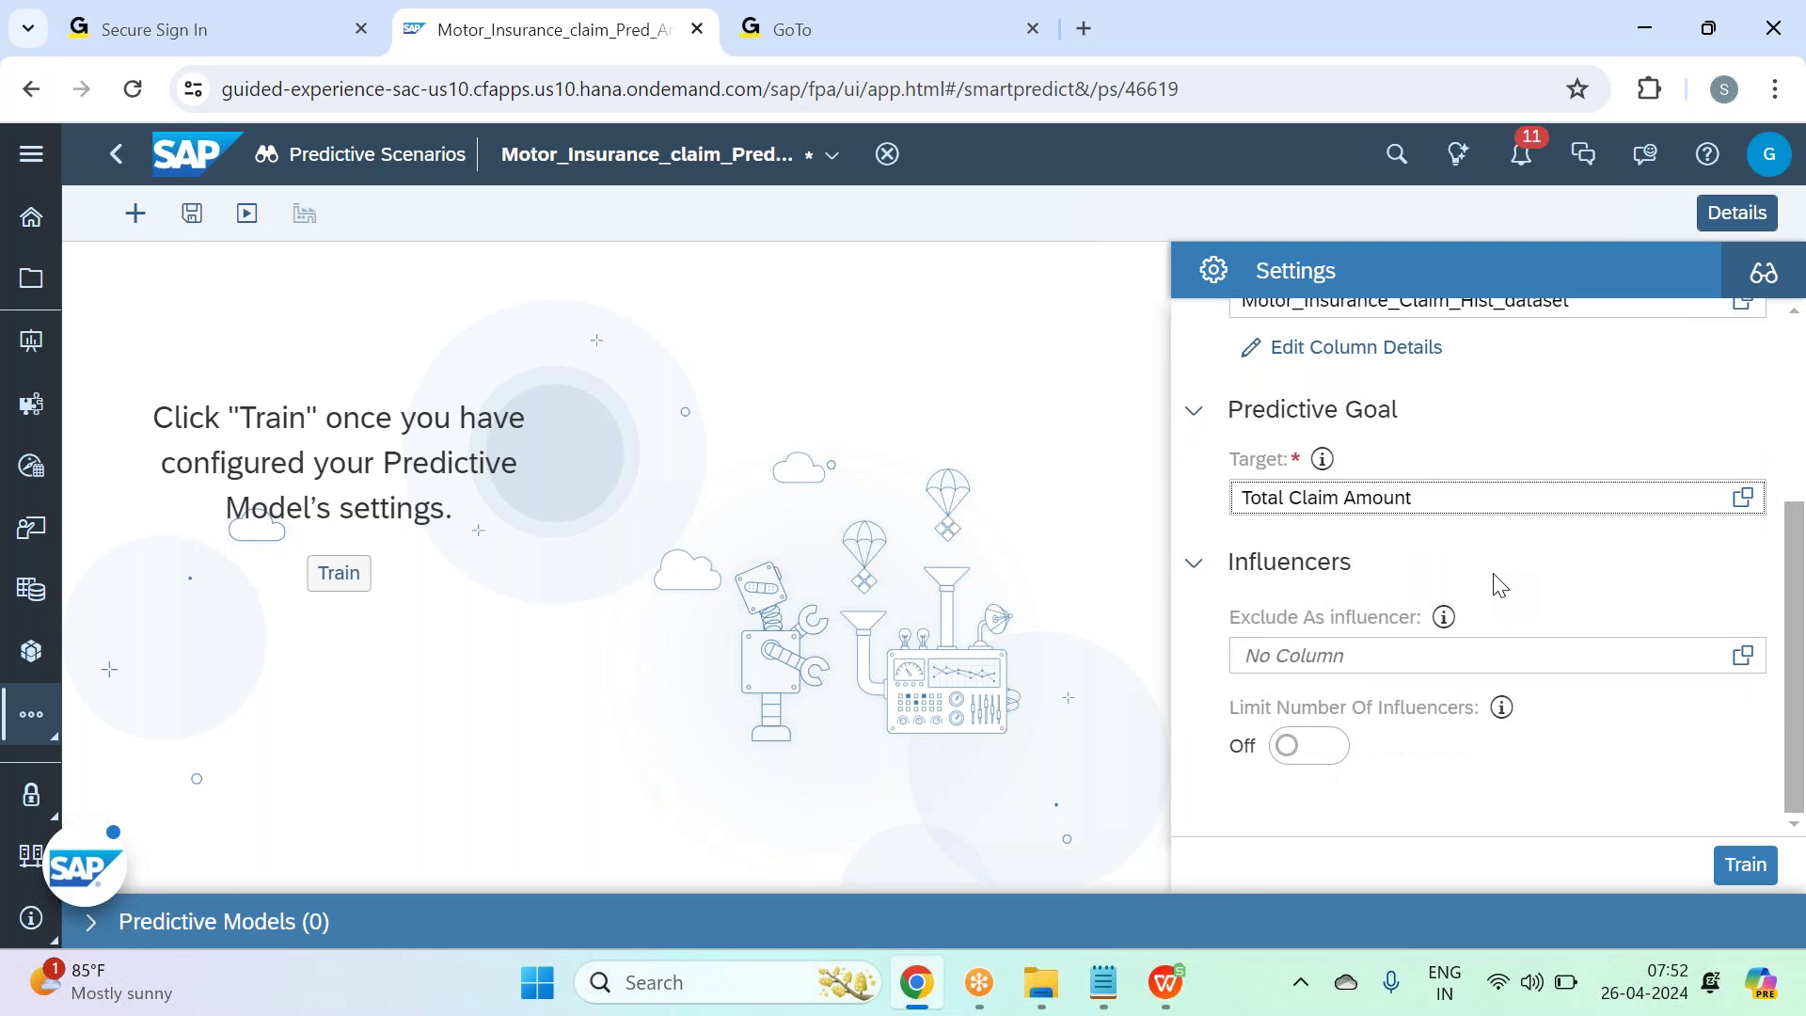
{"action": "left_click", "coordinate": [1741, 655]}
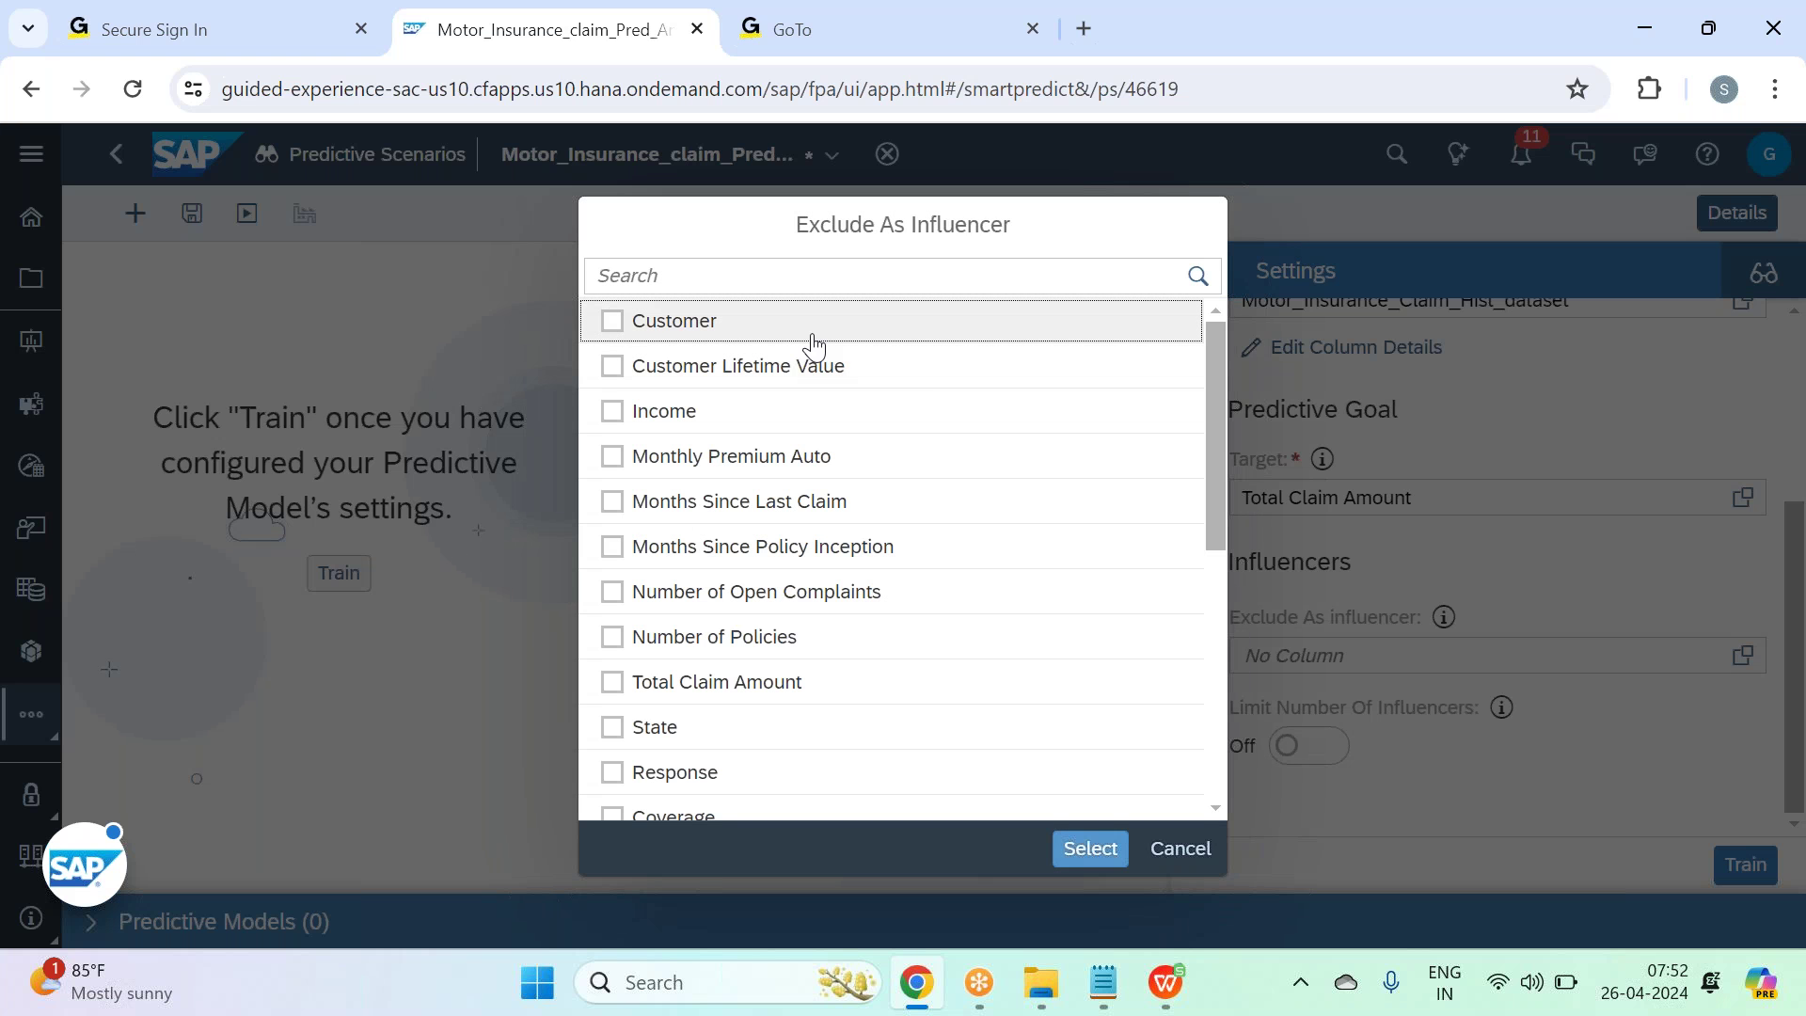
{"action": "left_click", "coordinate": [811, 335]}
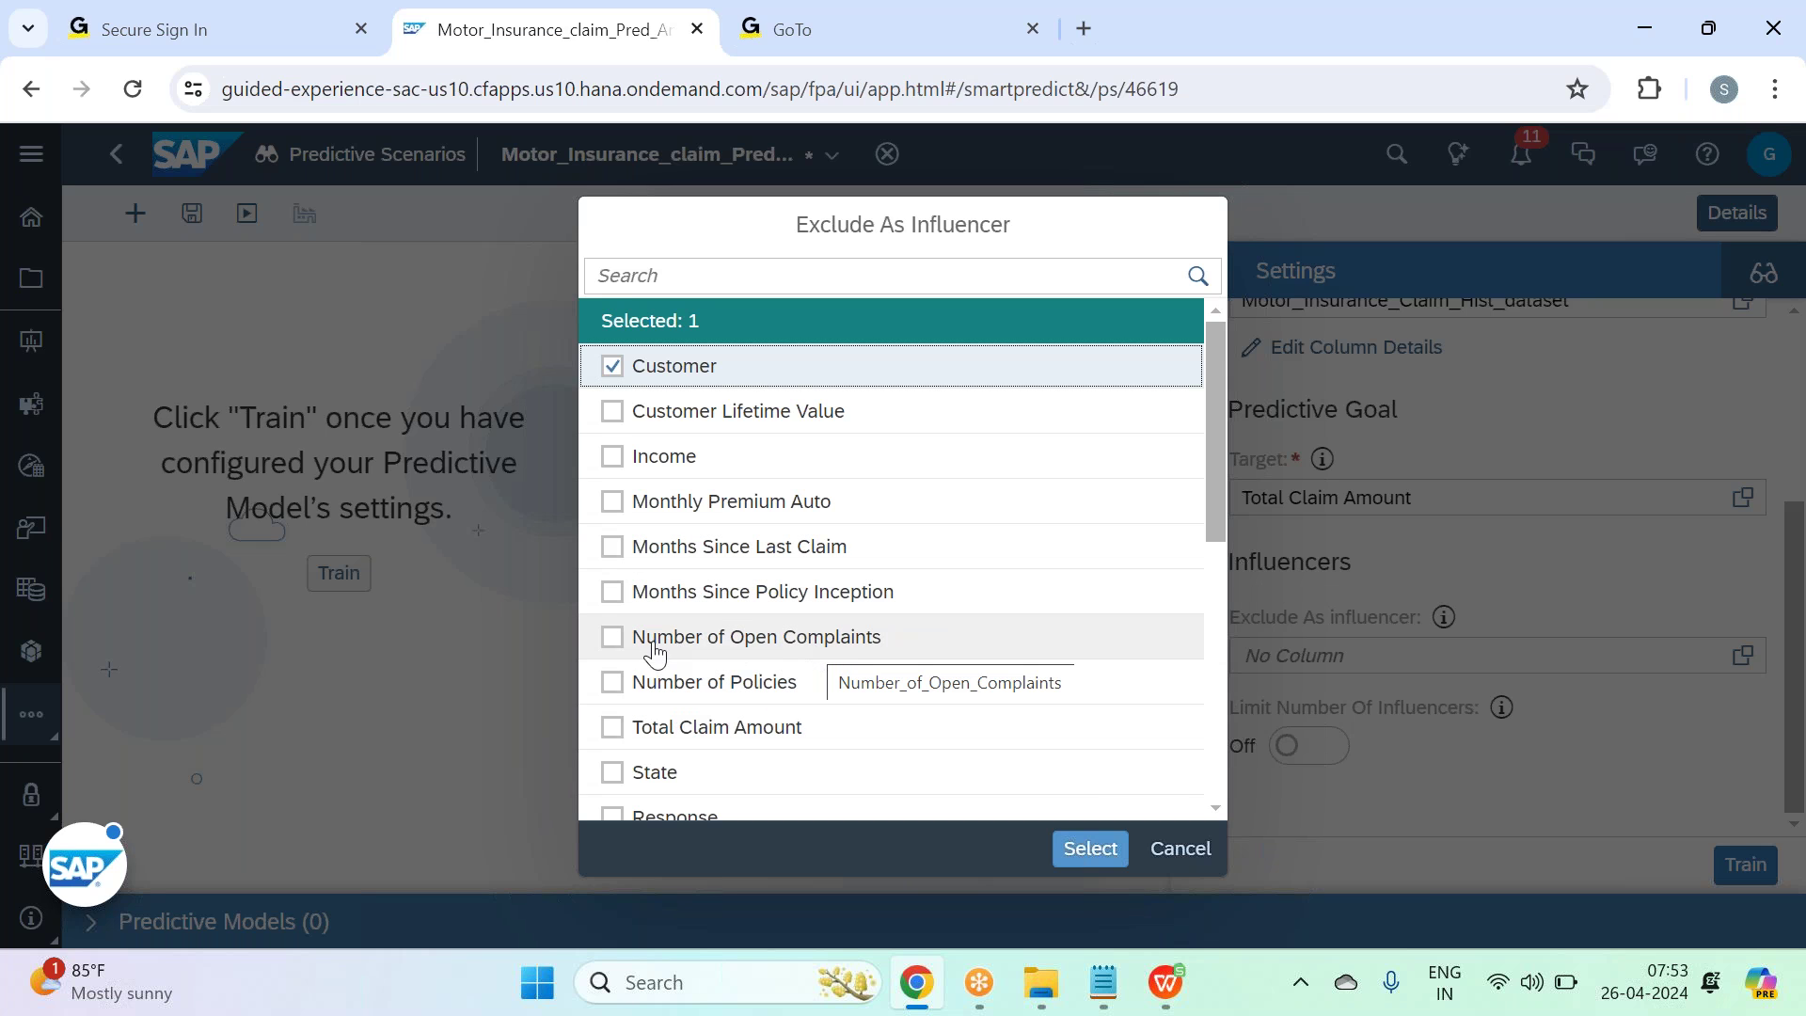
{"action": "left_click", "coordinate": [612, 637]}
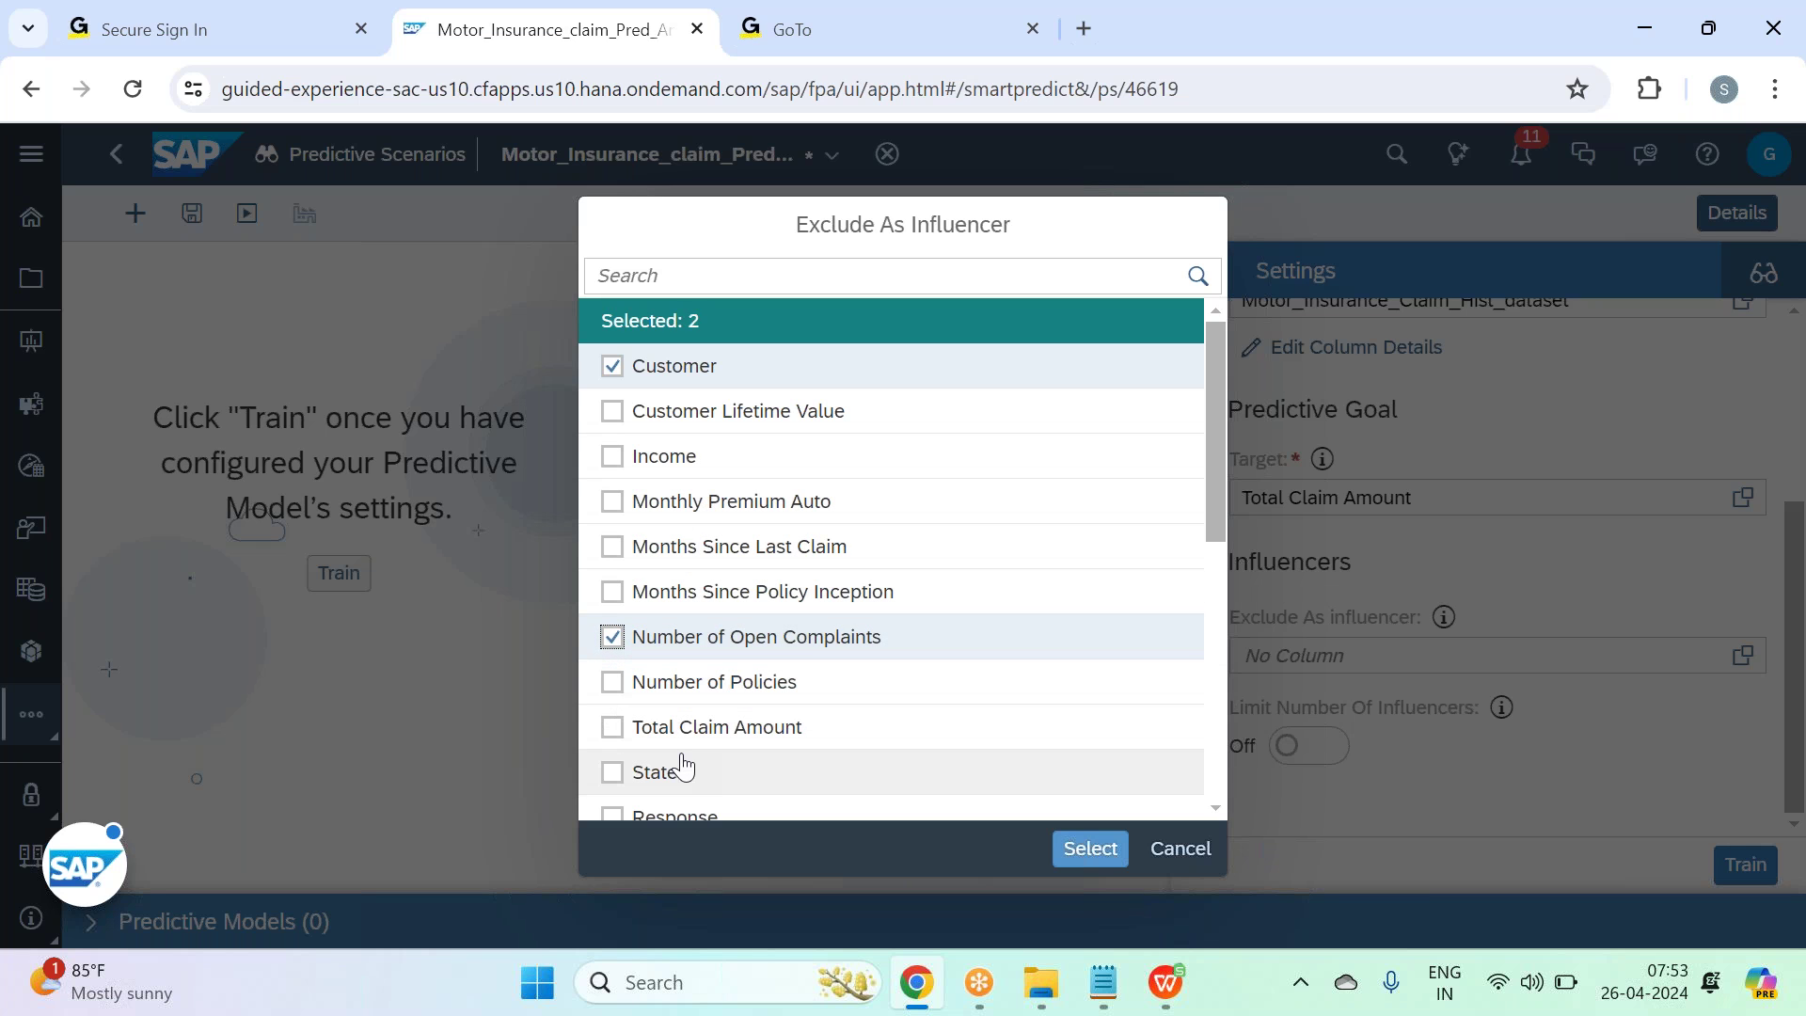
Check the claim columns in the current dataset workbook in WPS Office and mark Response for exclusion as an influencer in SAP Analytics Cloud.
{"action": "scroll", "coordinate": [719, 748], "scroll_direction": "down", "scroll_amount": 3}
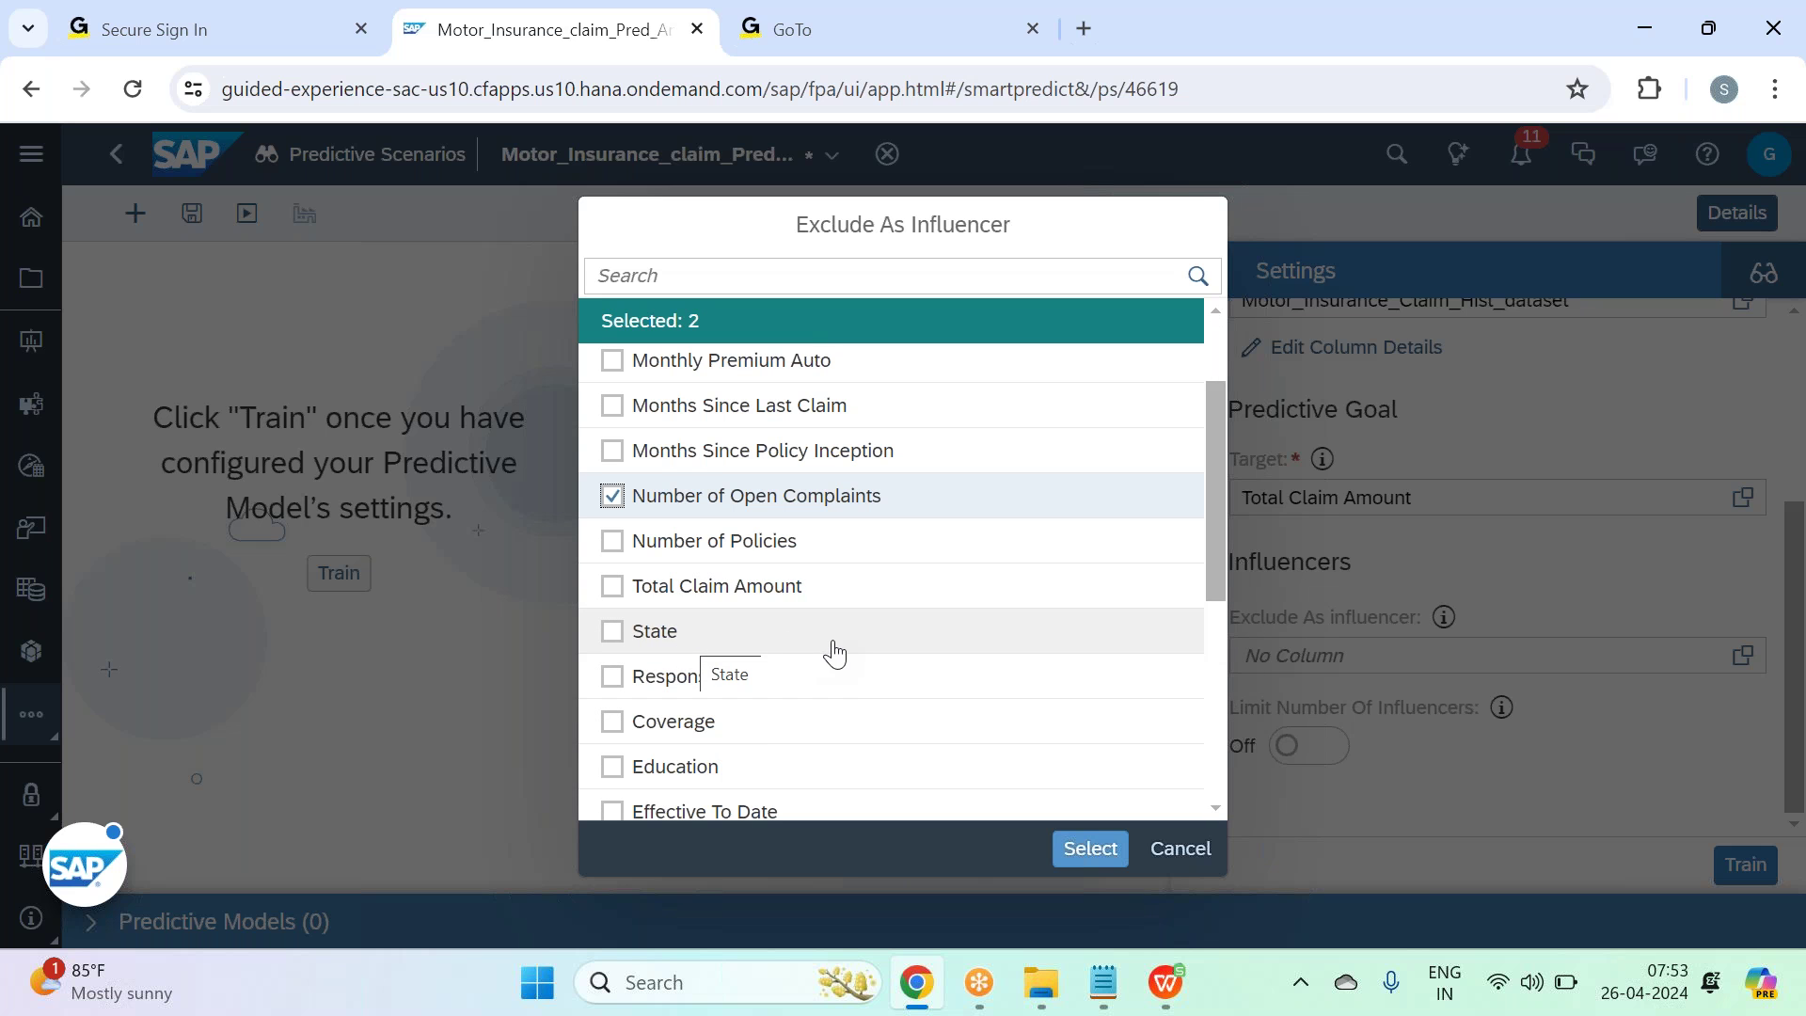
{"action": "left_click", "coordinate": [1166, 983]}
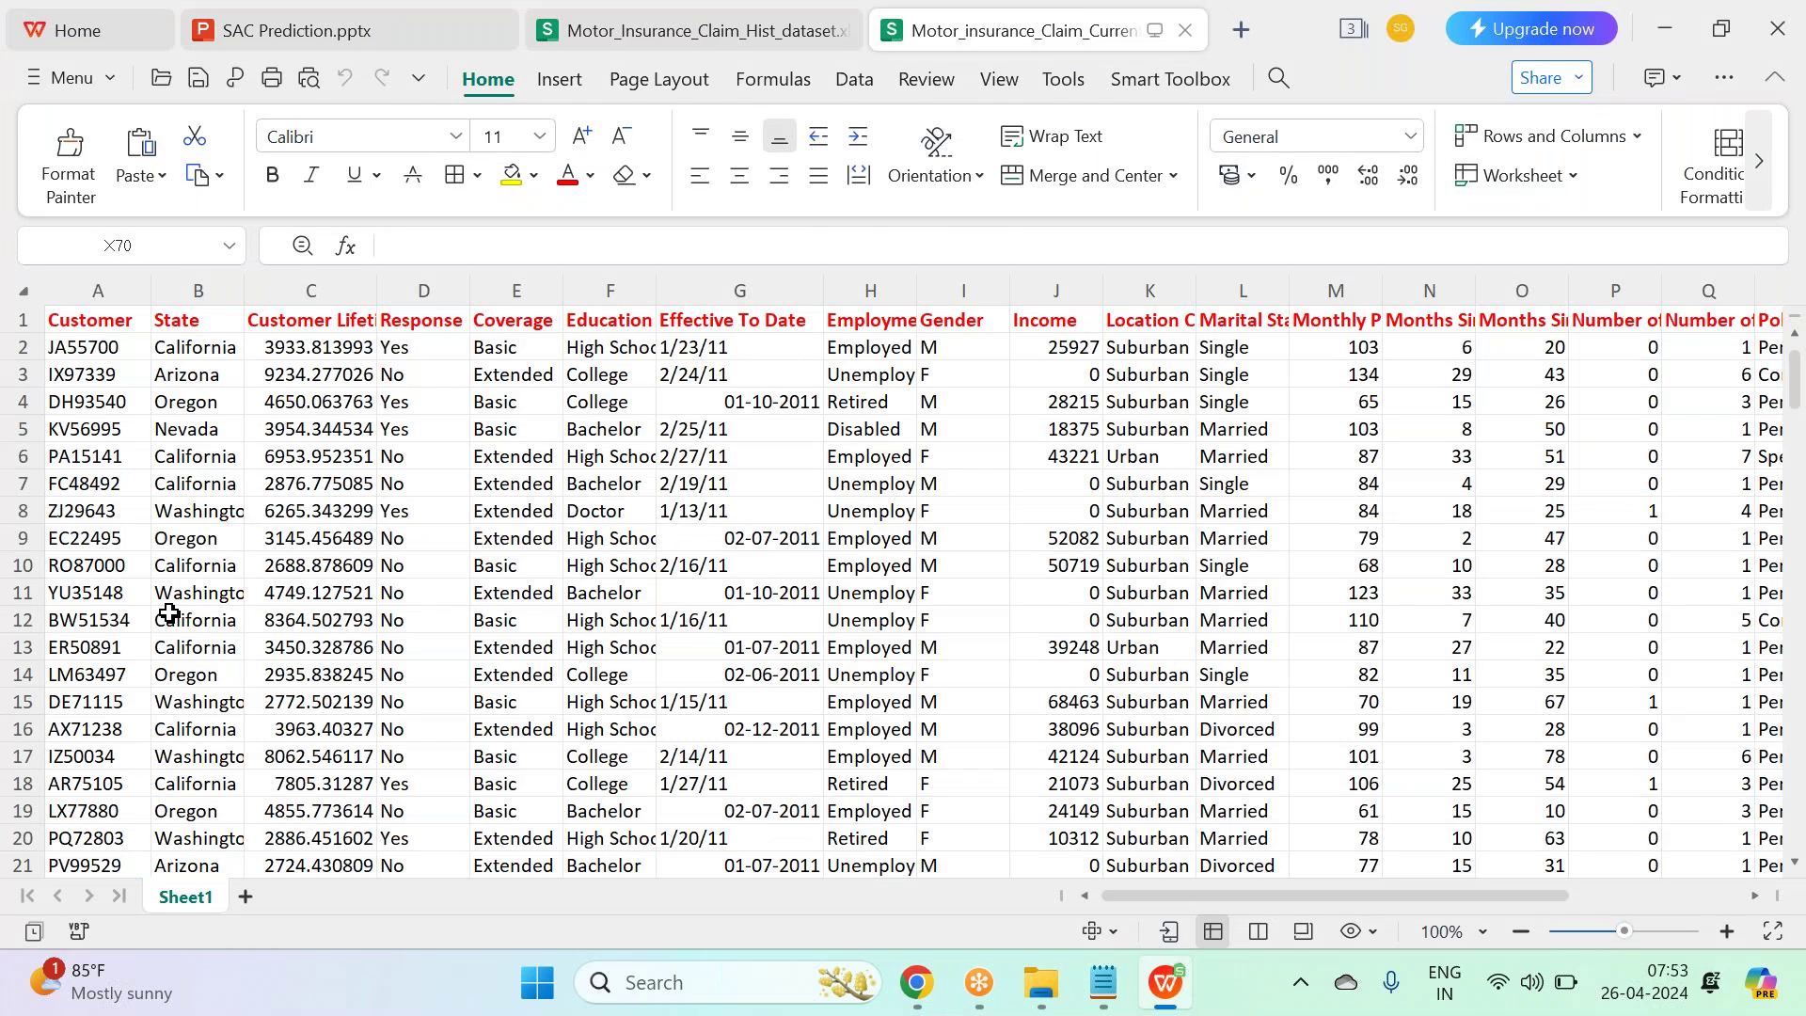
{"action": "key", "text": "alt+Tab"}
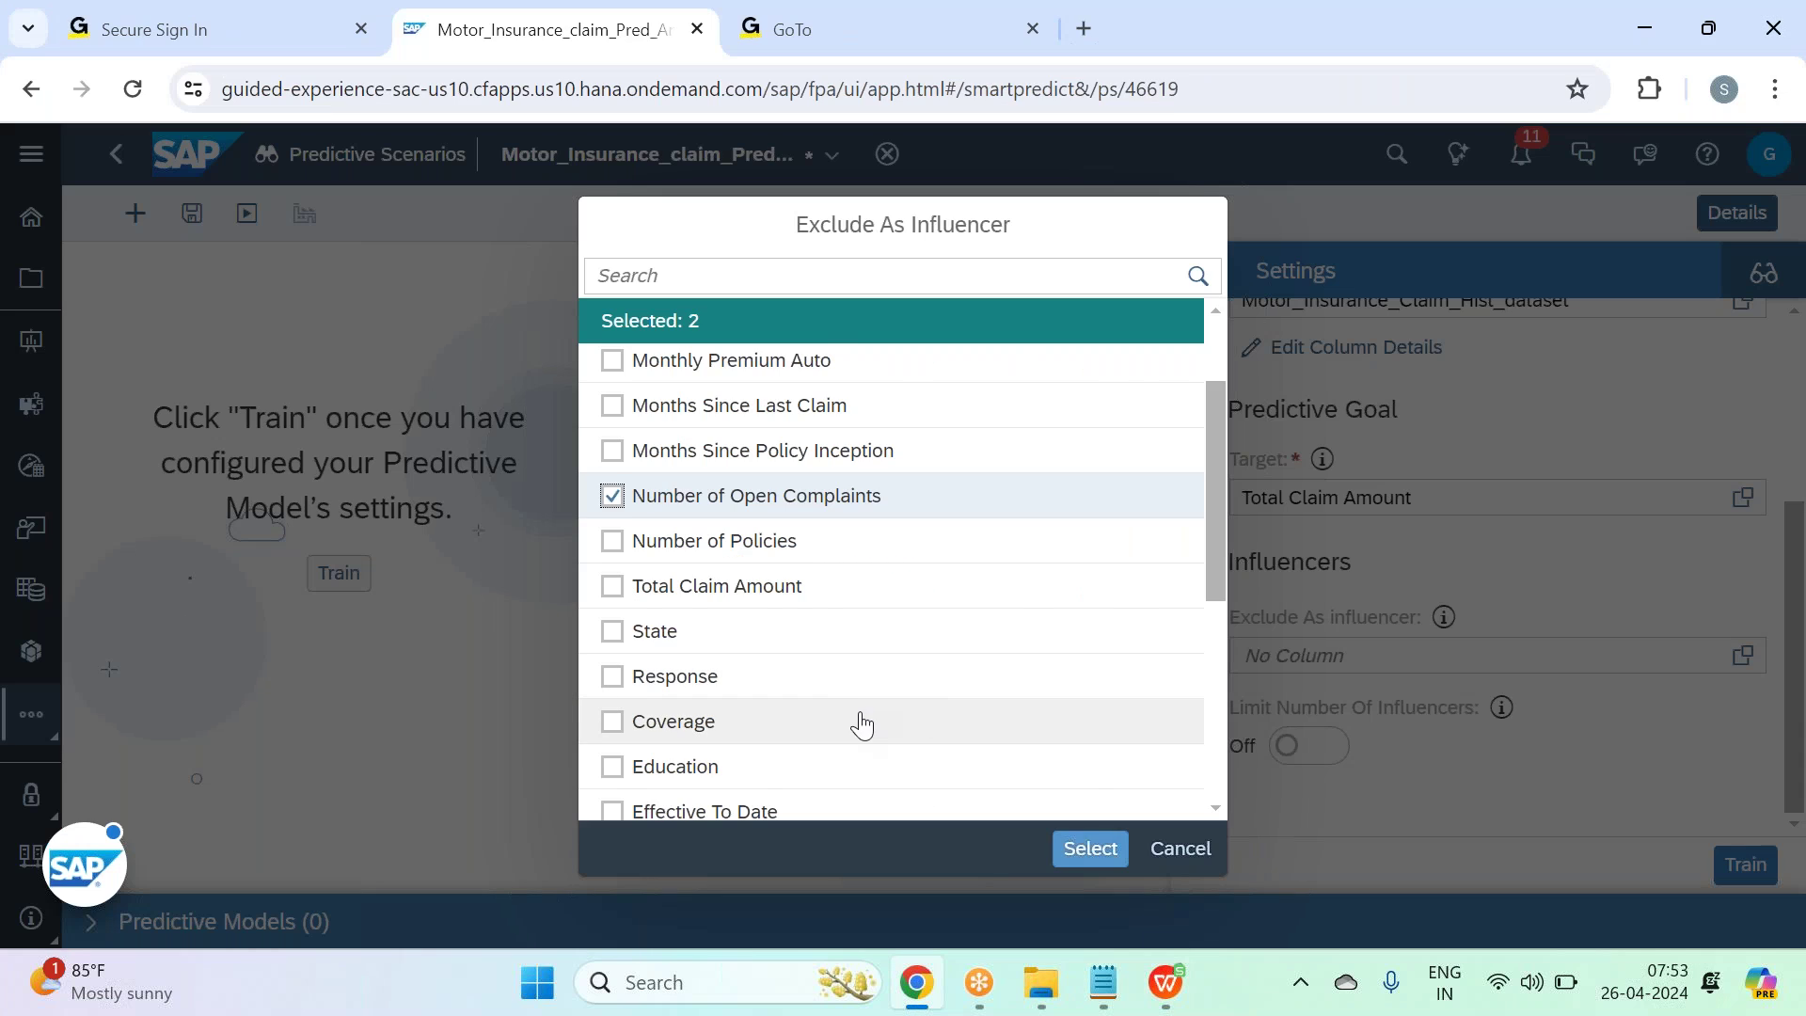
{"action": "key", "text": "alt+Tab"}
{"action": "key", "text": "alt+Tab"}
{"action": "left_click", "coordinate": [707, 684]}
{"action": "key", "text": "alt+Tab"}
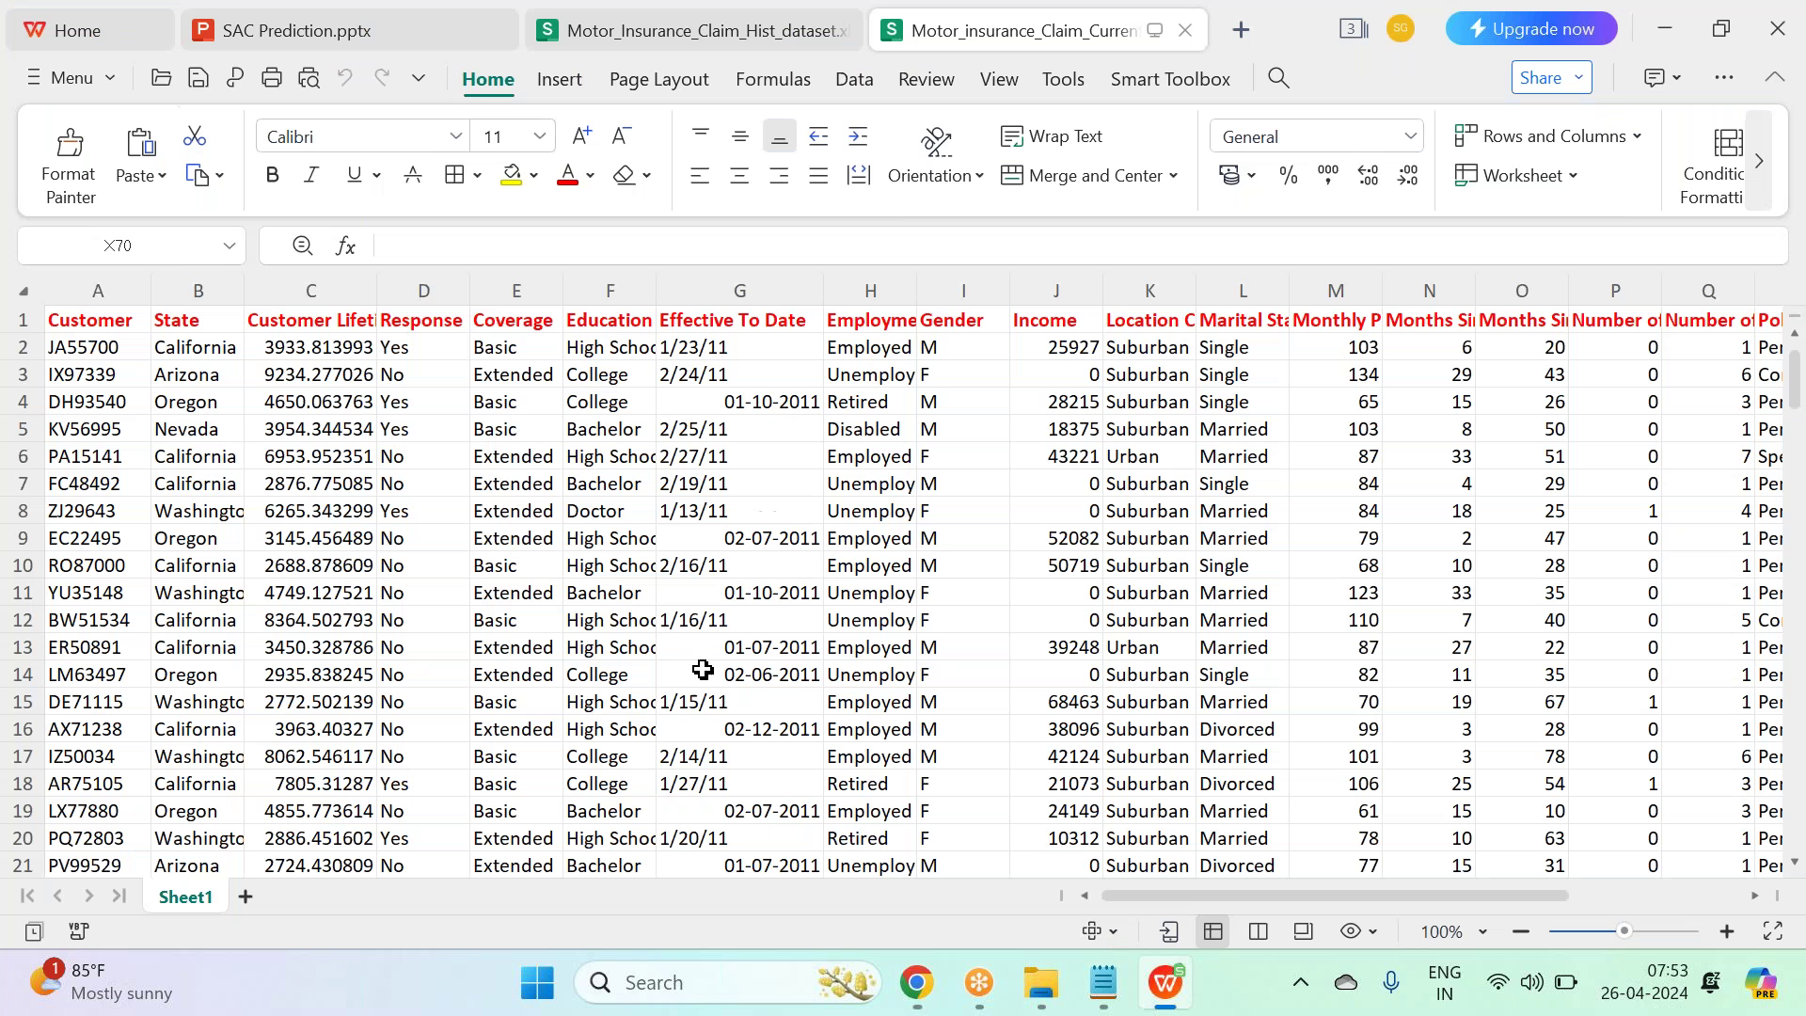
{"action": "key", "text": "alt+Tab"}
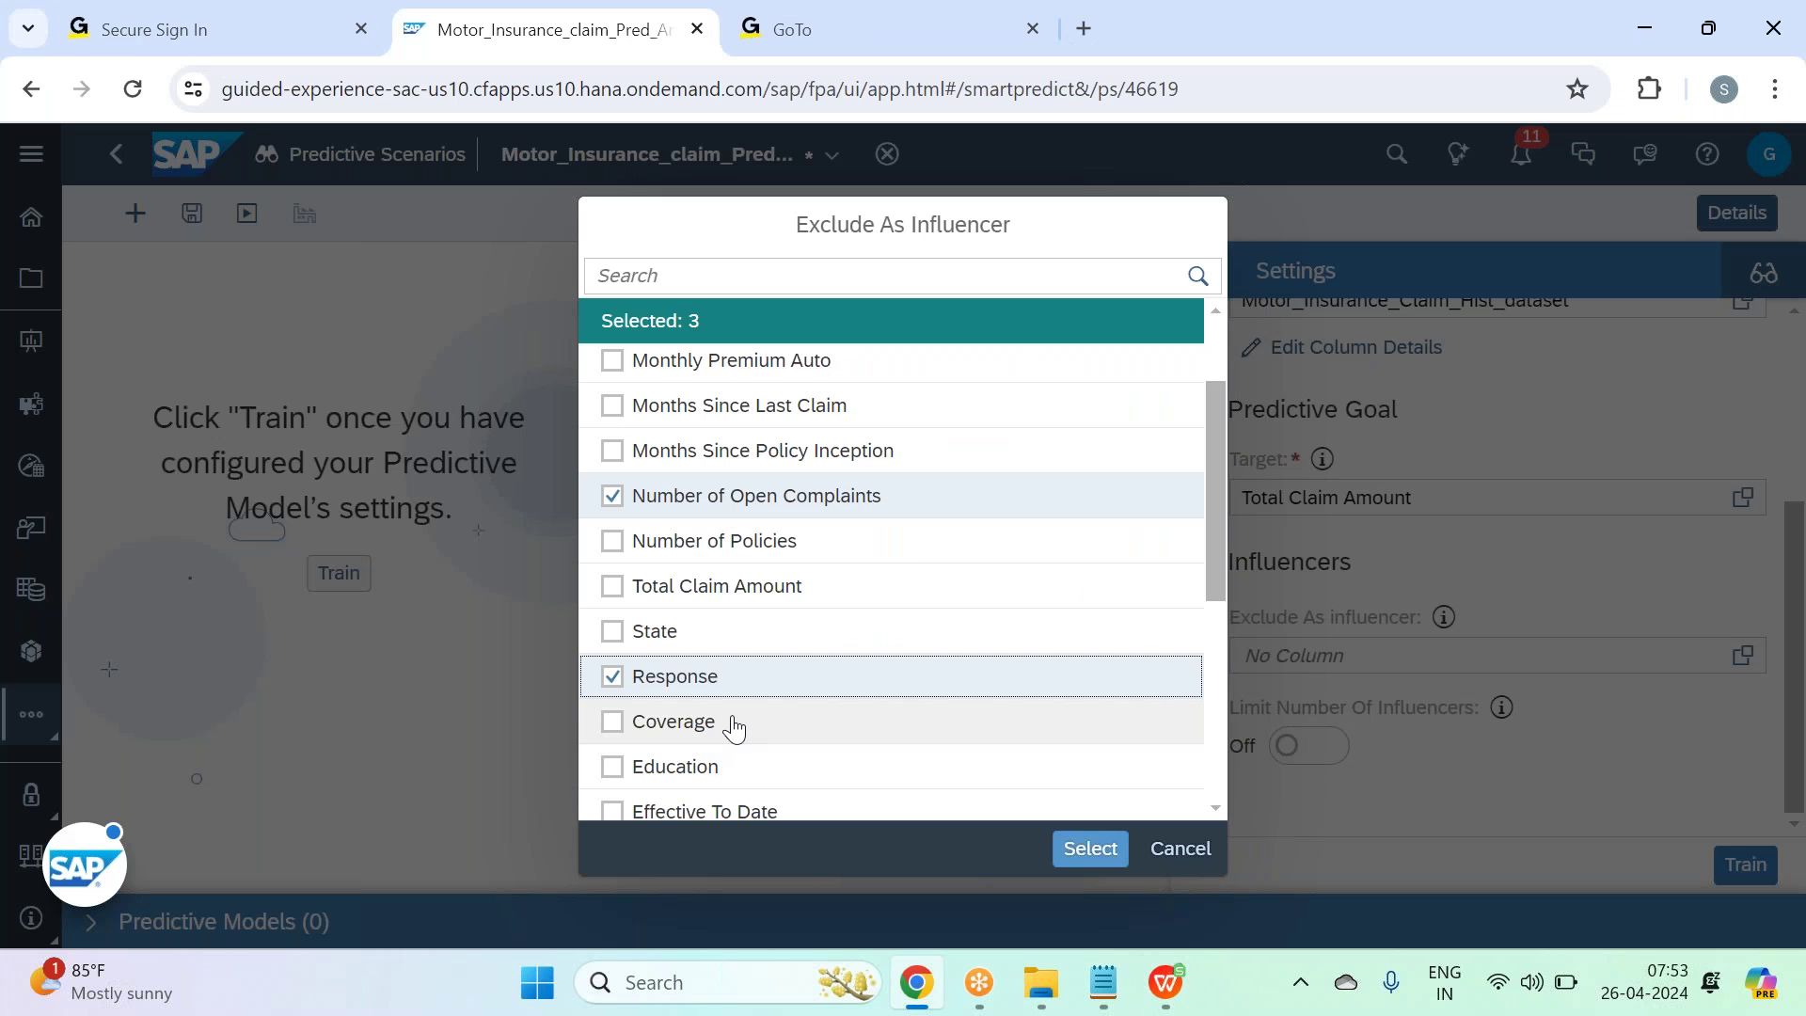
Compare the remaining columns with the WPS Office workbook and mark Effective To Date for exclusion in SAP Analytics Cloud.
{"action": "key", "text": "alt+Tab"}
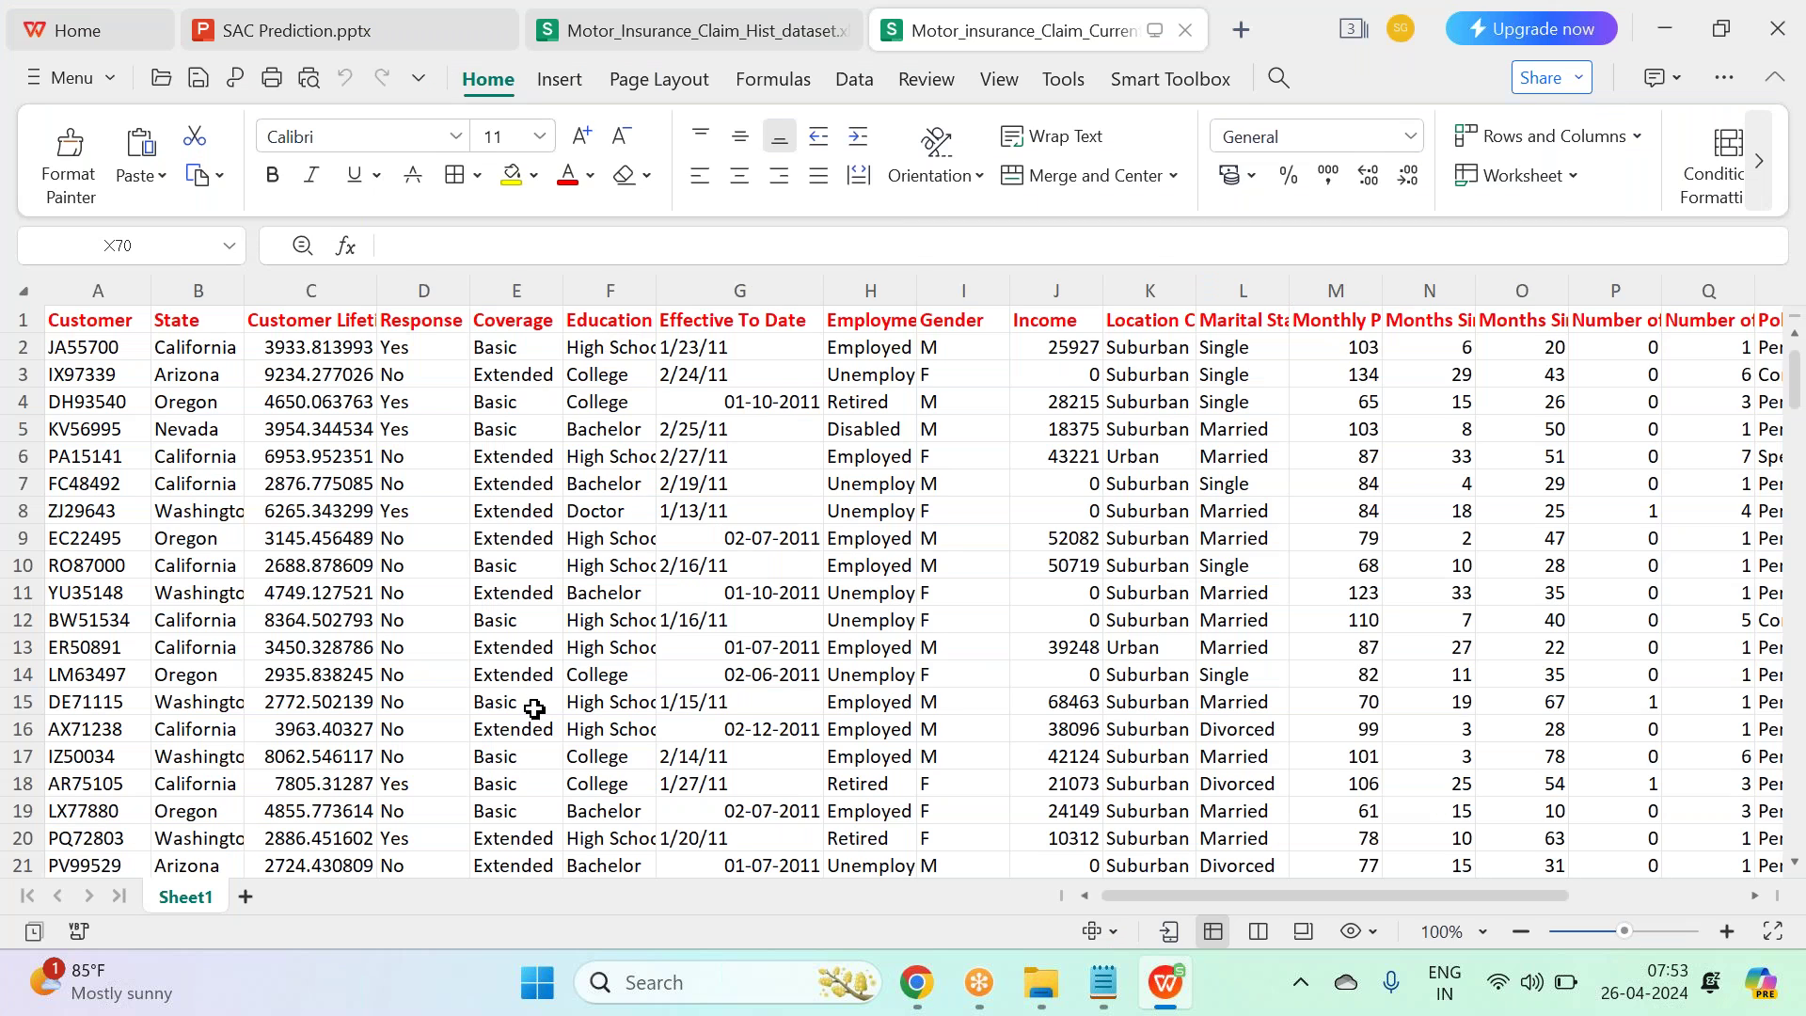
{"action": "key", "text": "alt+Tab"}
{"action": "scroll", "coordinate": [956, 686], "scroll_direction": "down", "scroll_amount": 3}
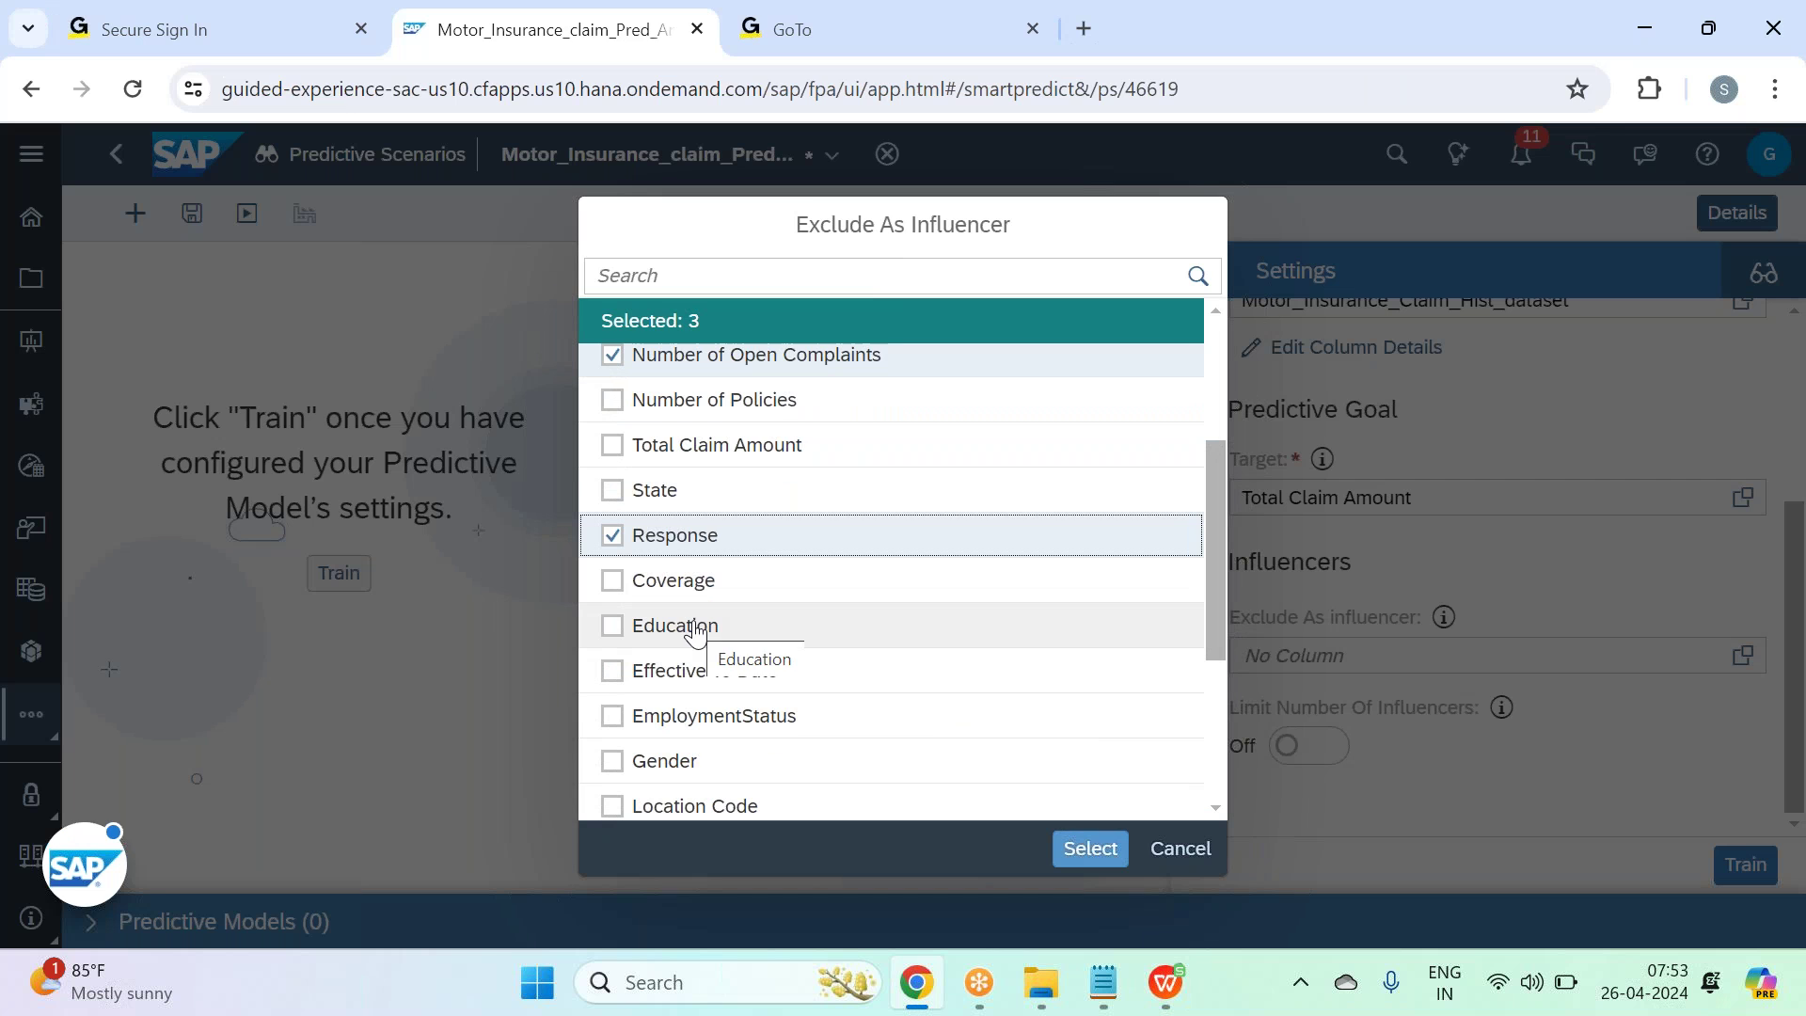
{"action": "key", "text": "alt+Tab"}
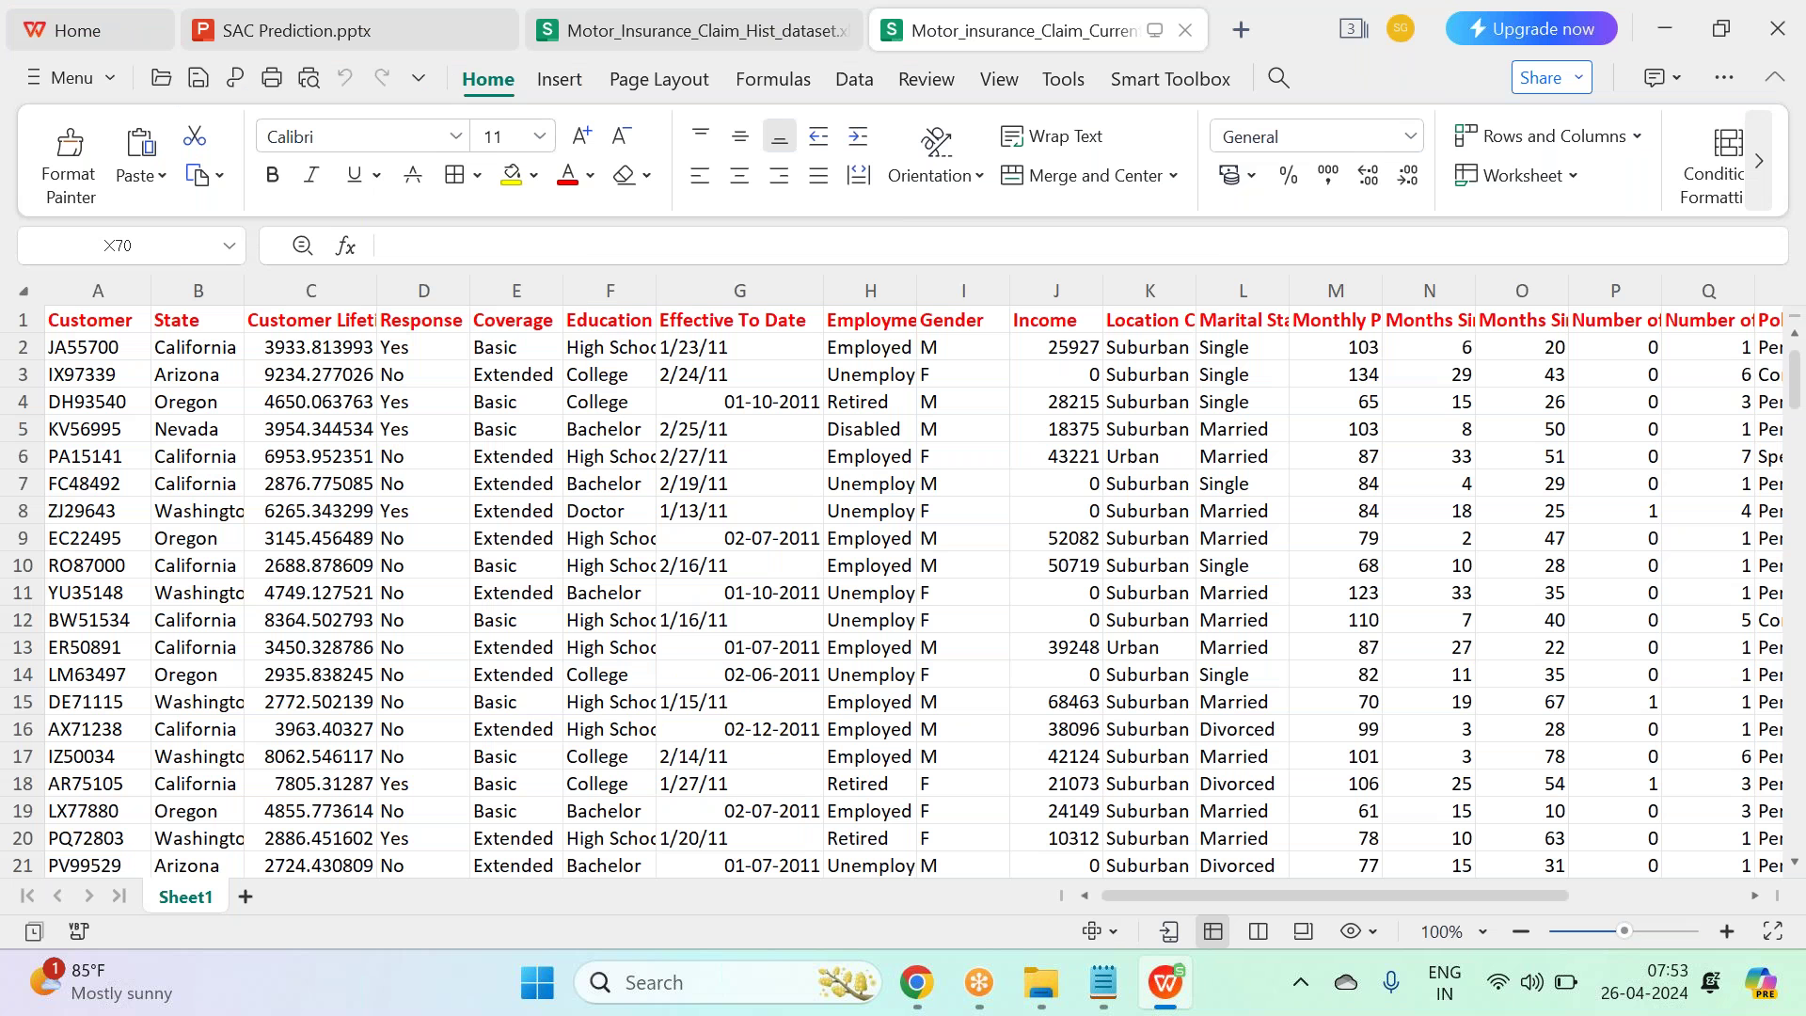
{"action": "key", "text": "alt+Tab"}
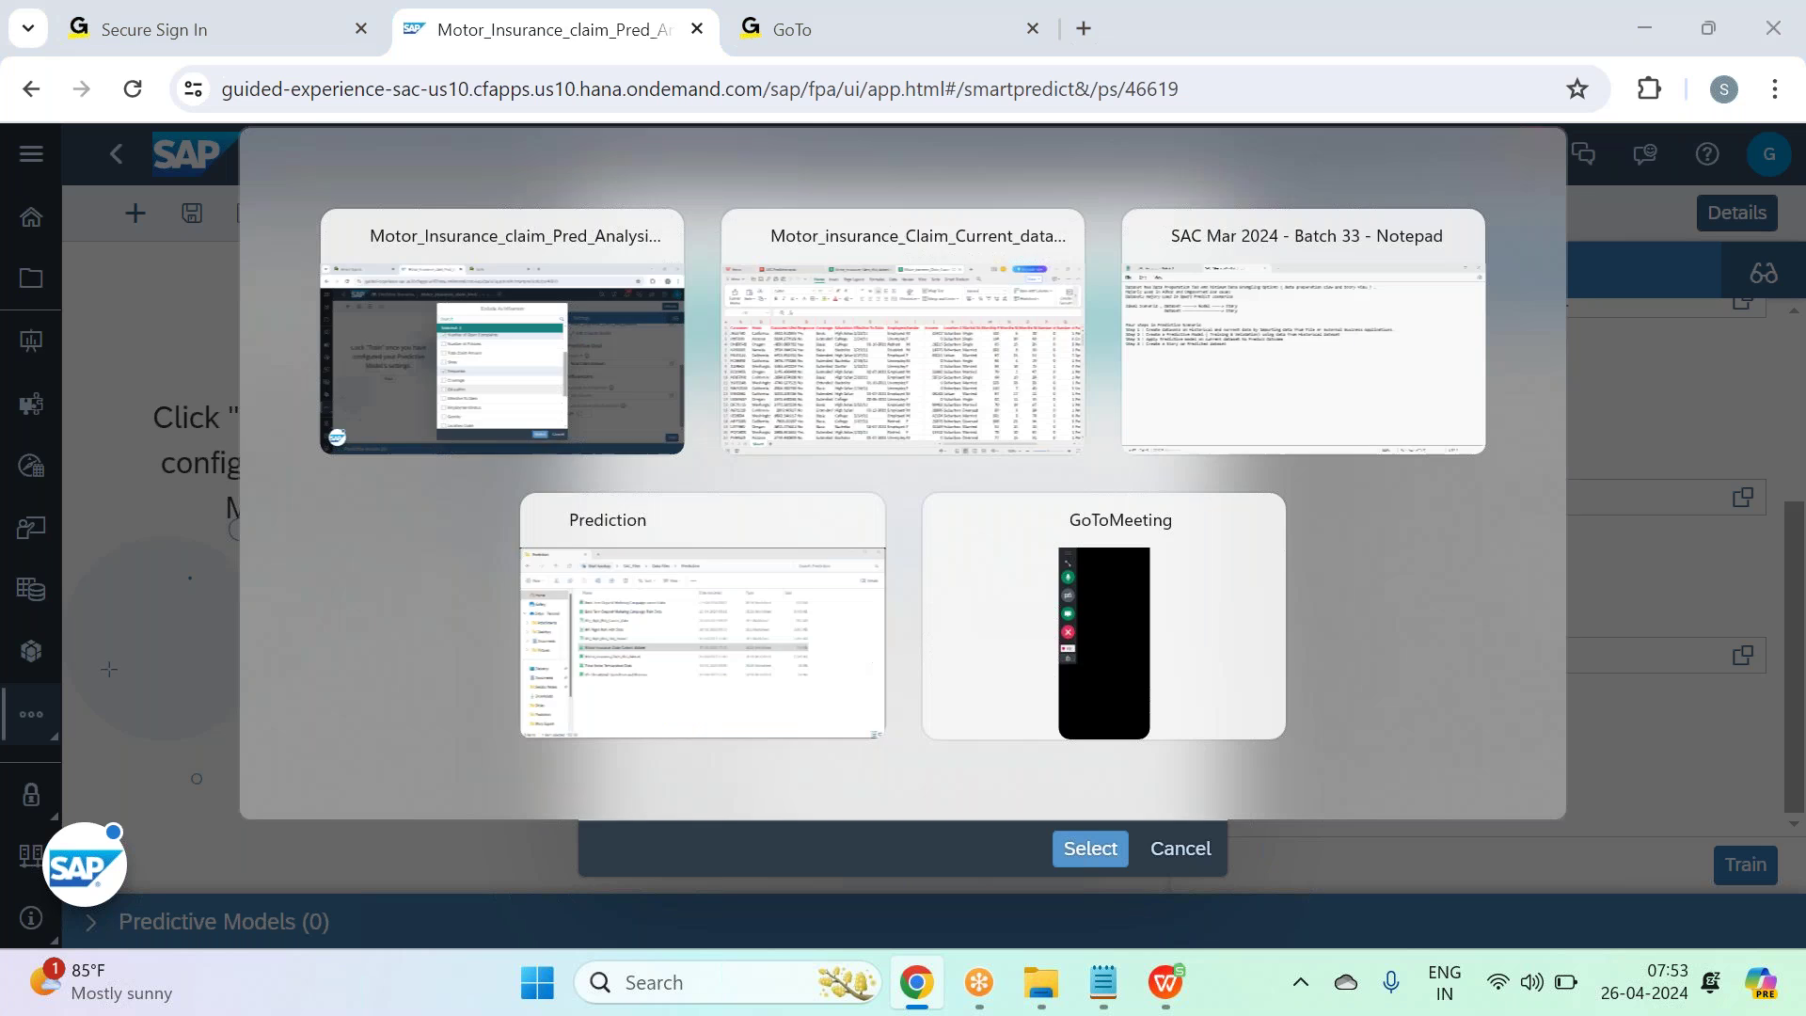
{"action": "left_click", "coordinate": [791, 687]}
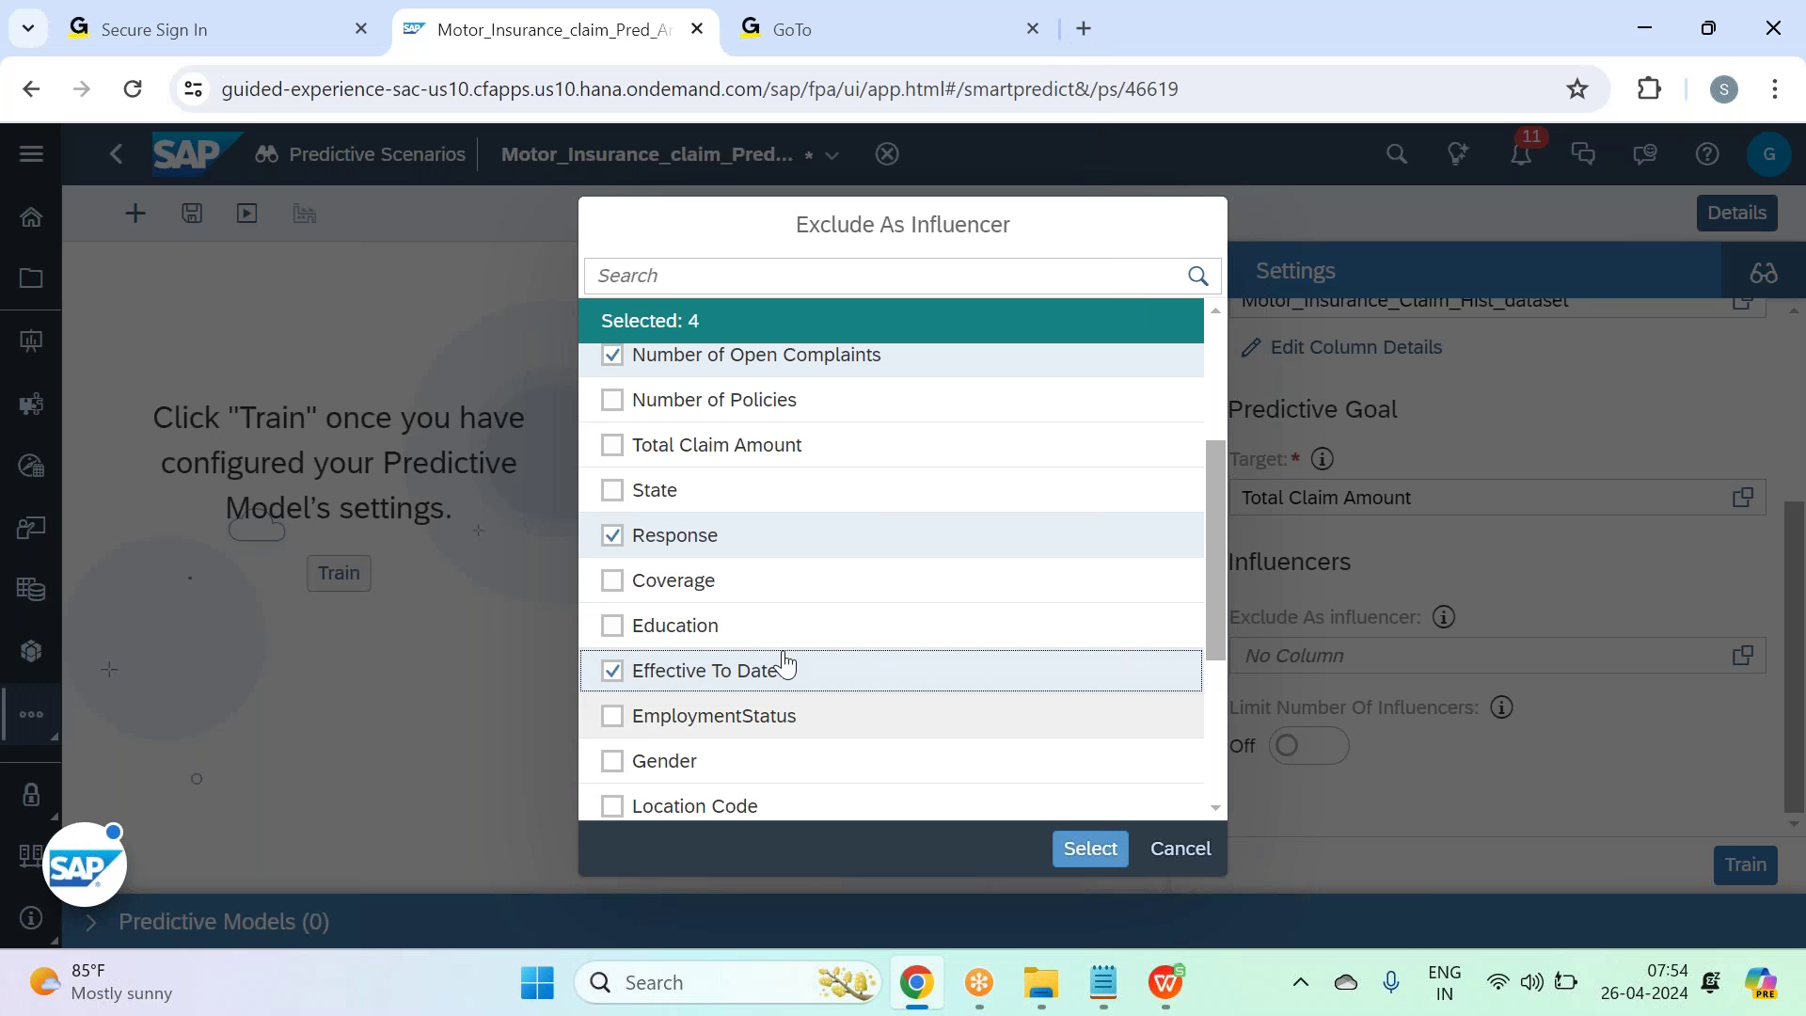
Mark Income and Education for exclusion as influencers and look over the rest of the column list.
{"action": "scroll", "coordinate": [779, 571], "scroll_direction": "up", "scroll_amount": 3}
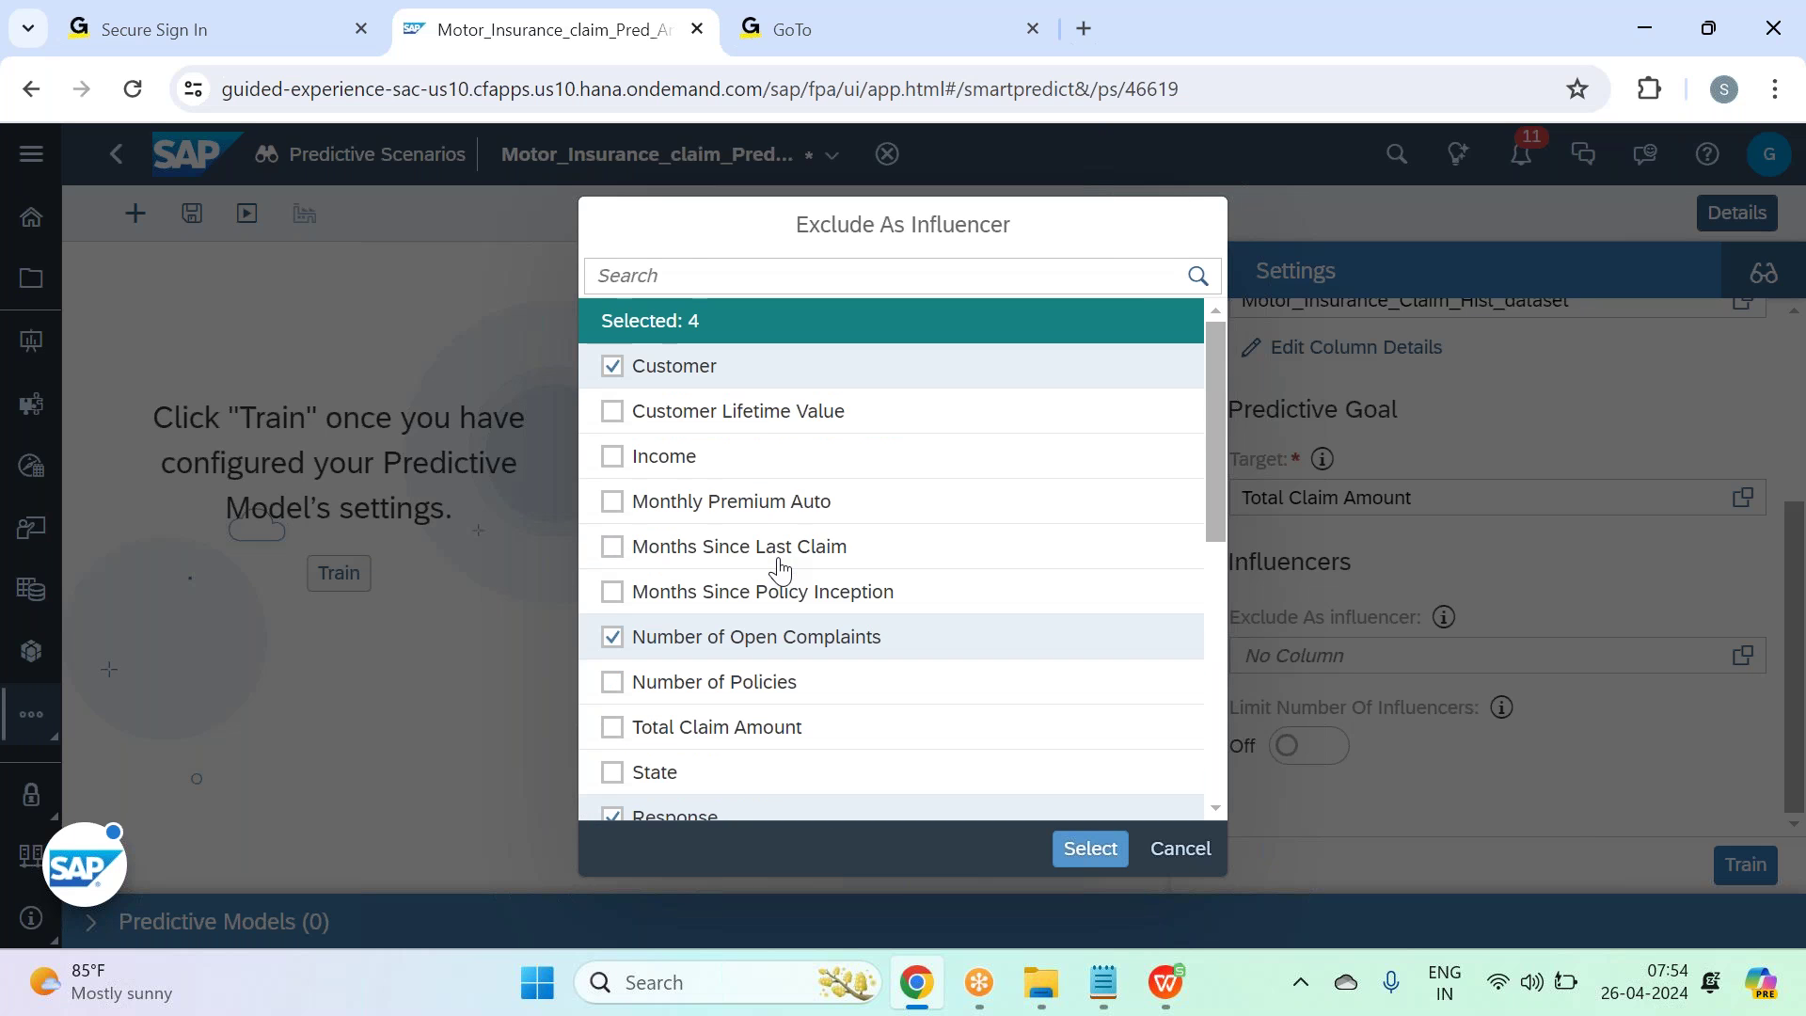
{"action": "left_click", "coordinate": [773, 482]}
{"action": "scroll", "coordinate": [773, 482], "scroll_direction": "down", "scroll_amount": 3}
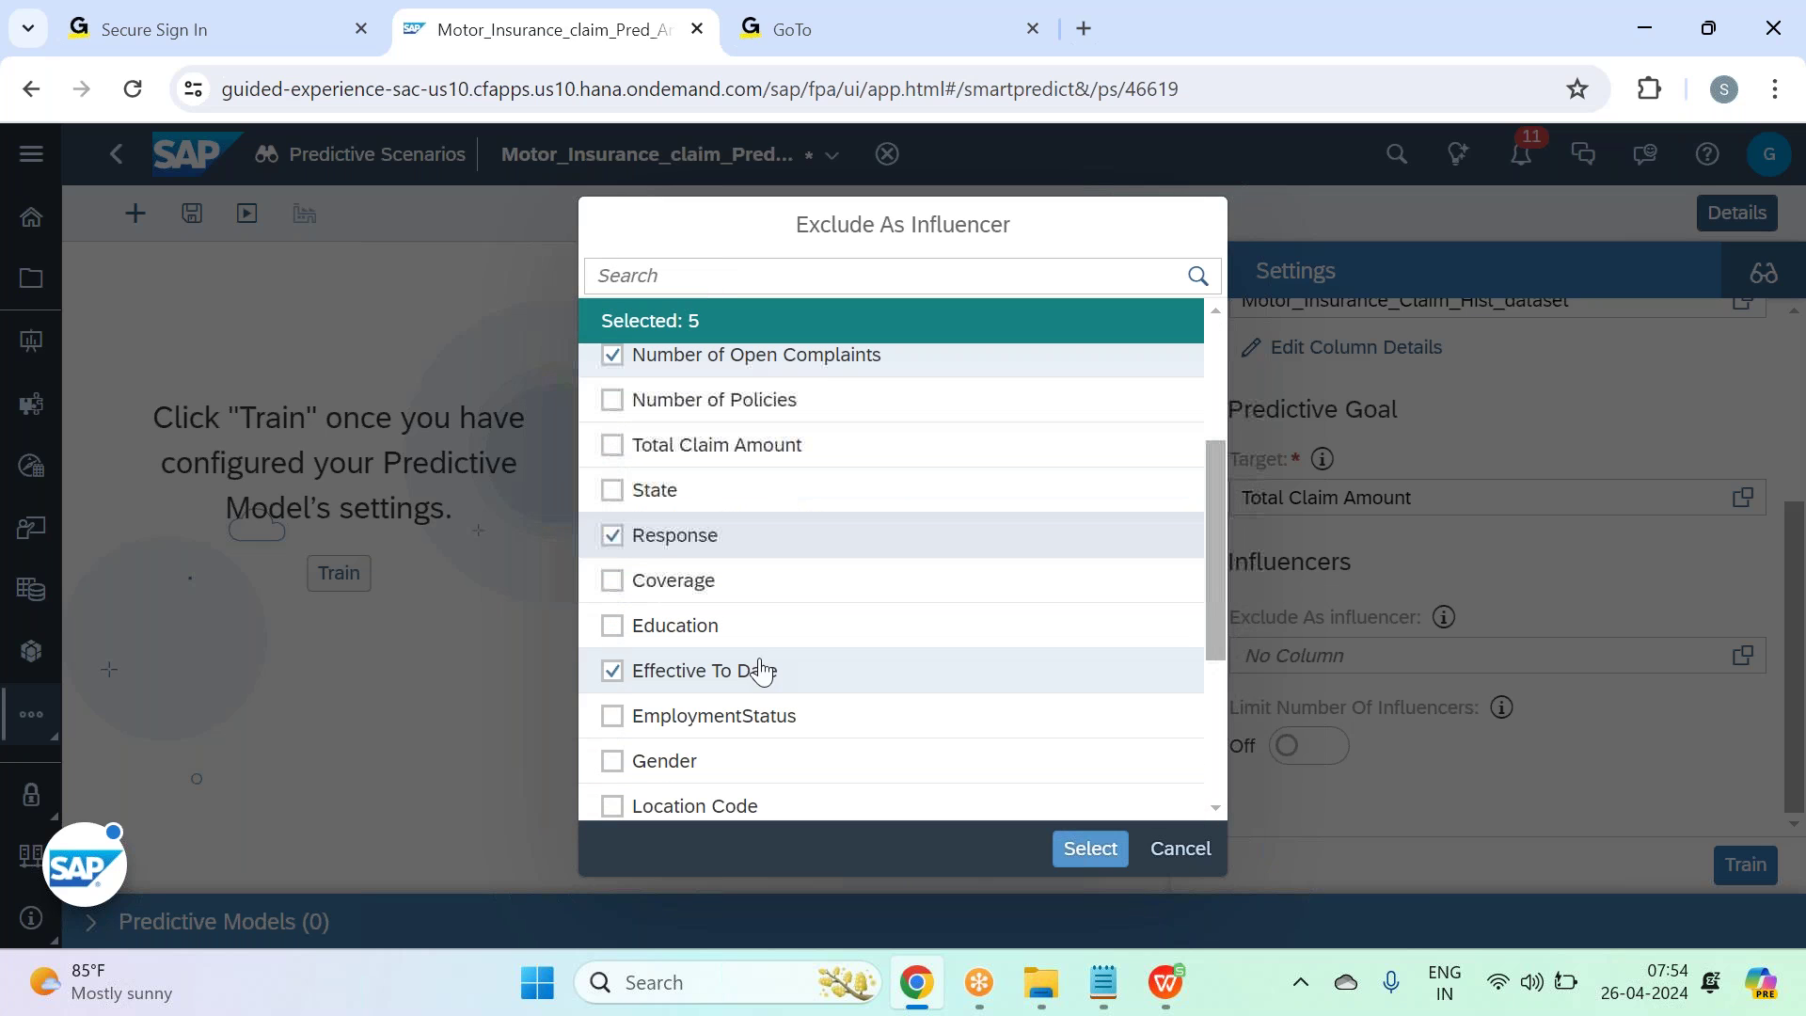
{"action": "left_click", "coordinate": [712, 638]}
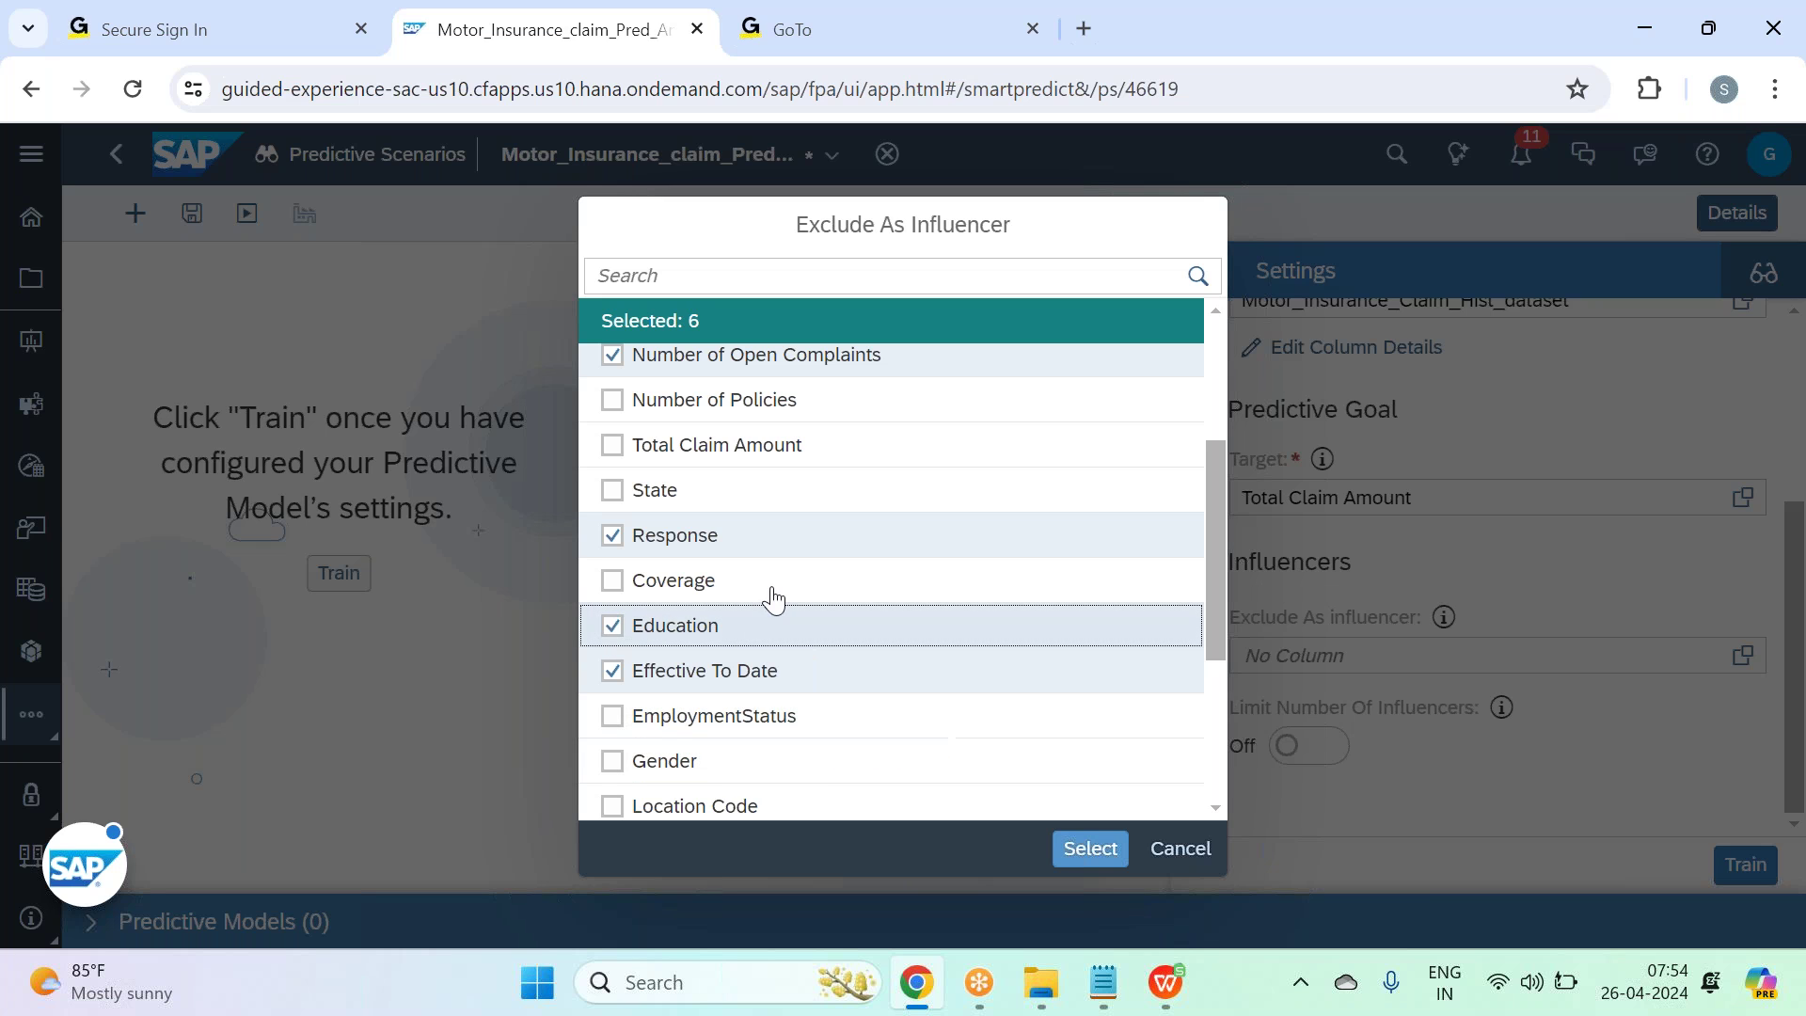
{"action": "scroll", "coordinate": [780, 583], "scroll_direction": "up", "scroll_amount": 3}
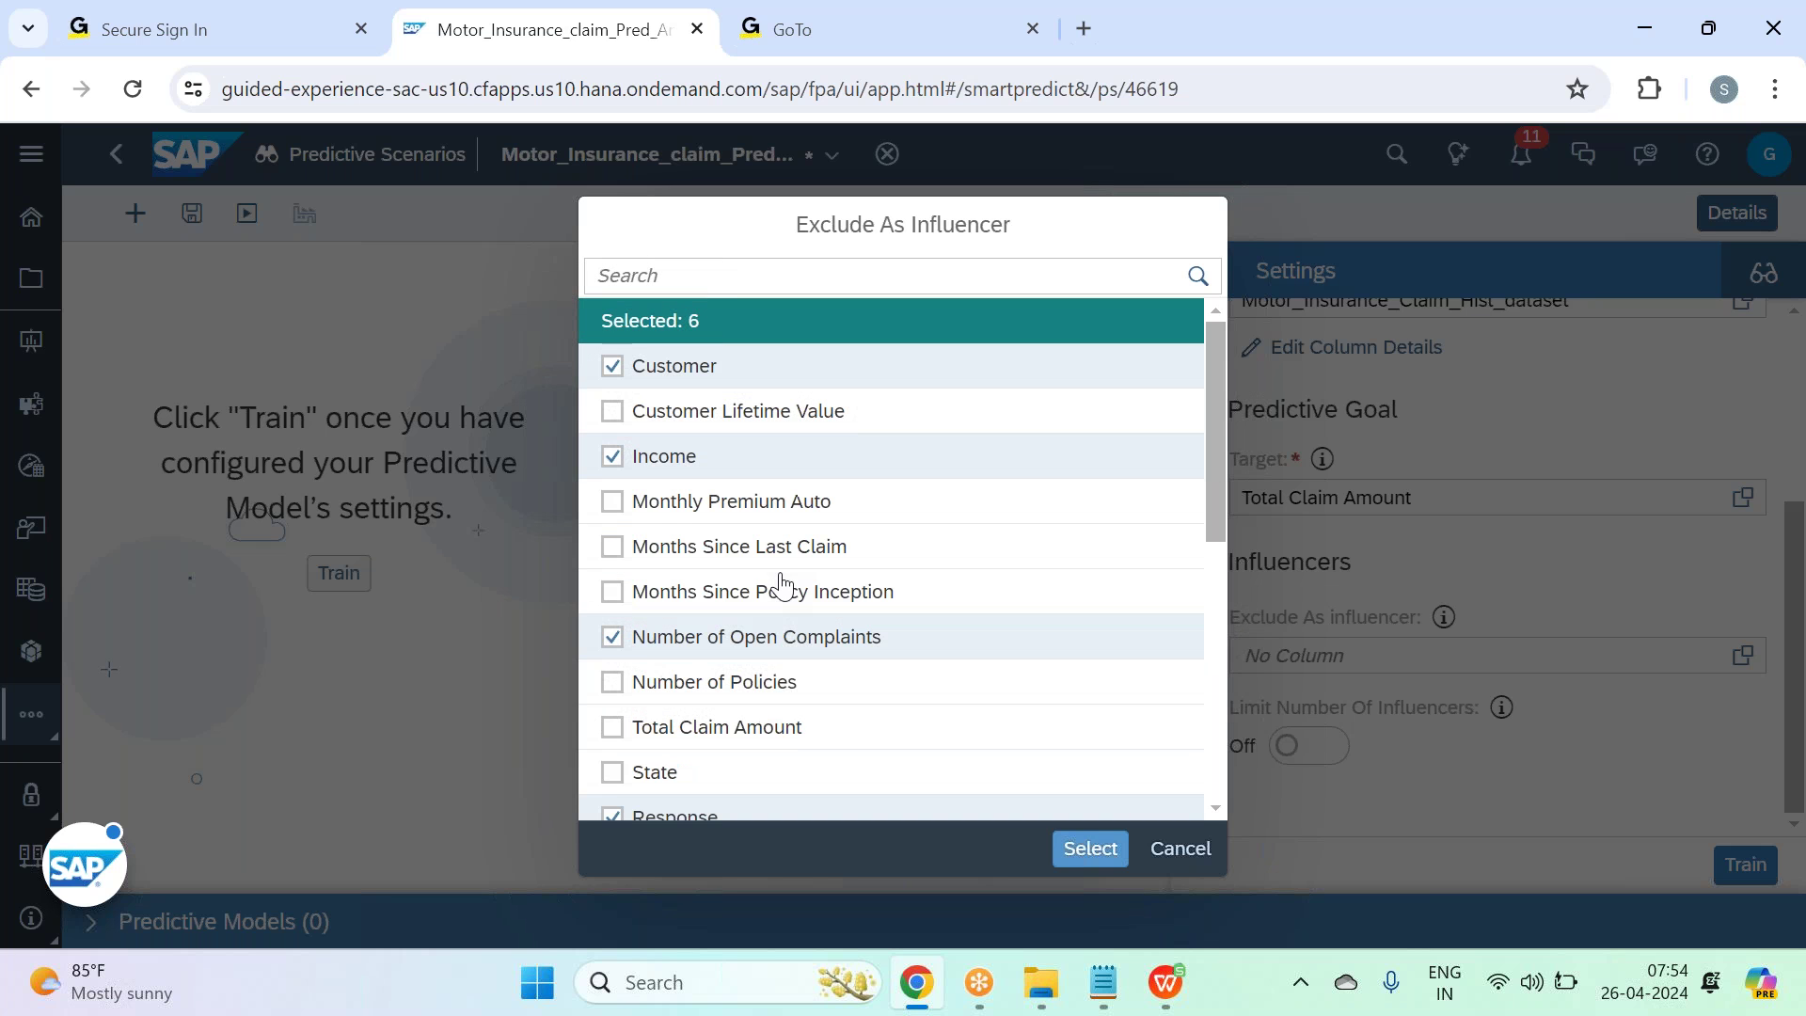
{"action": "scroll", "coordinate": [778, 584], "scroll_direction": "down", "scroll_amount": 3}
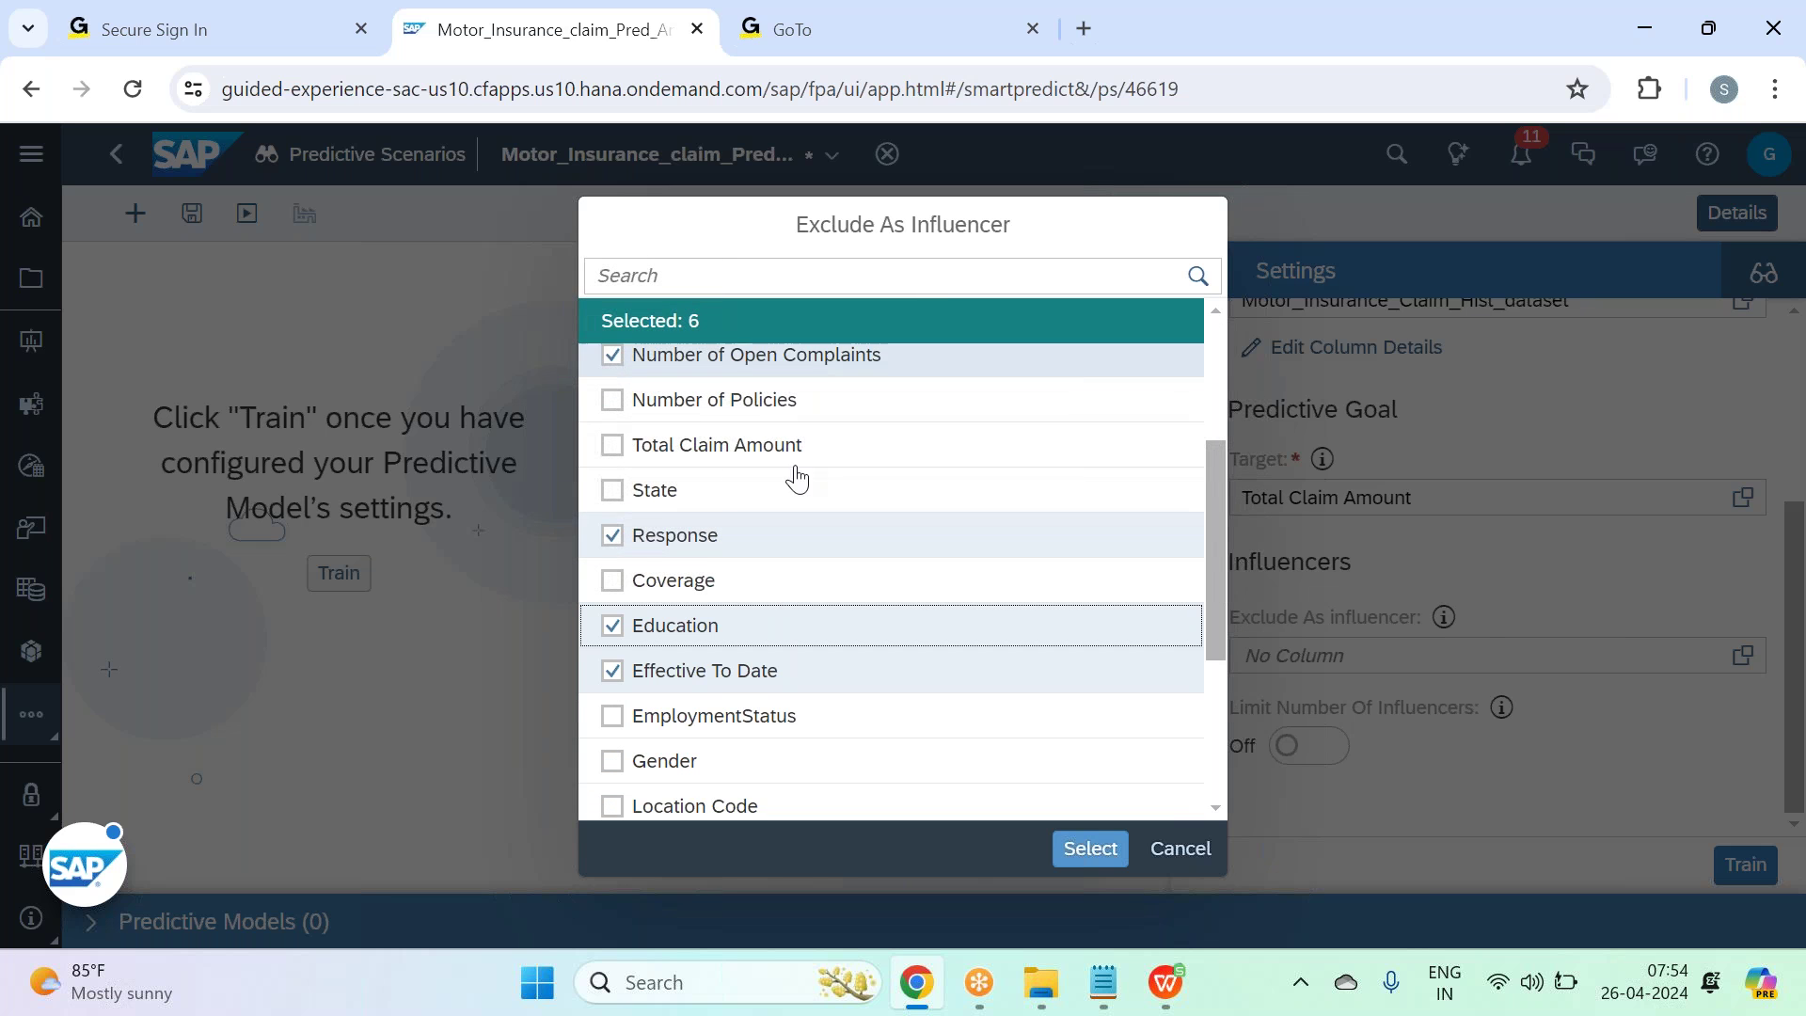
Check the Location Code values in the current dataset workbook in WPS Office and return to the influencer exclusion list in SAP Analytics Cloud.
{"action": "scroll", "coordinate": [824, 564], "scroll_direction": "down", "scroll_amount": 3}
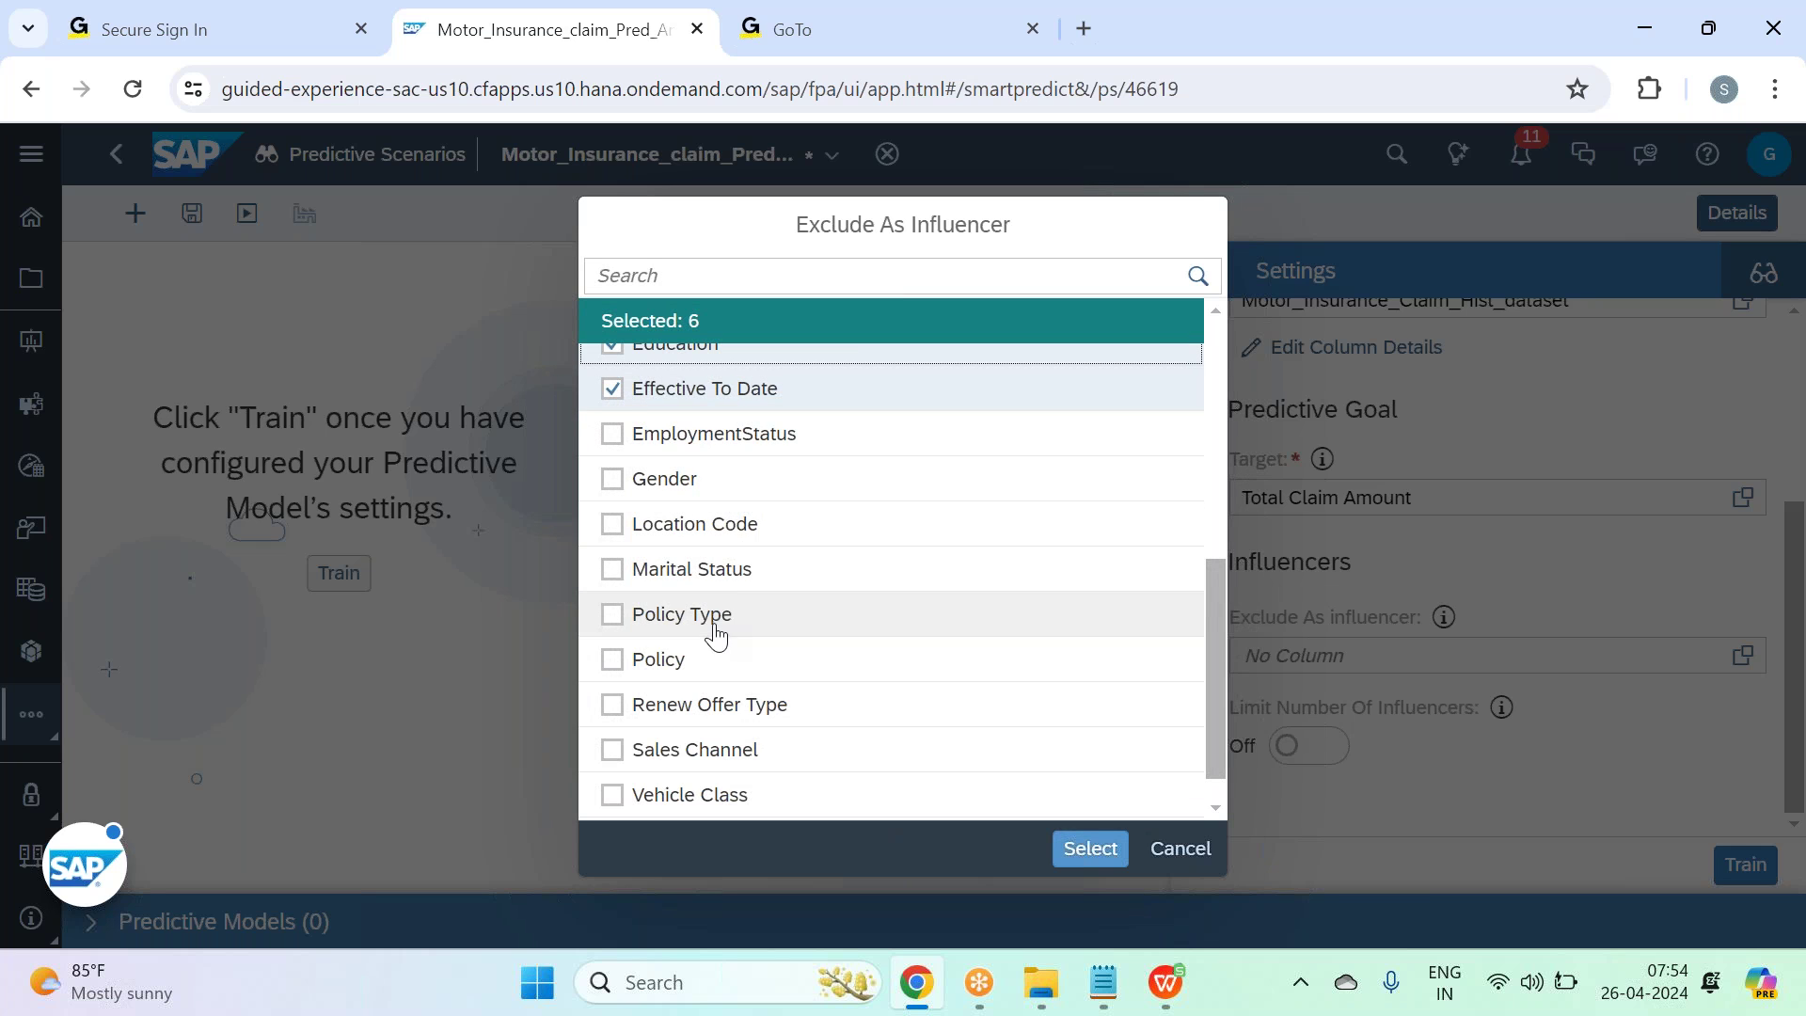
{"action": "left_click", "coordinate": [1181, 984]}
{"action": "left_click_drag", "start_coordinate": [1158, 349], "coordinate": [1182, 537]}
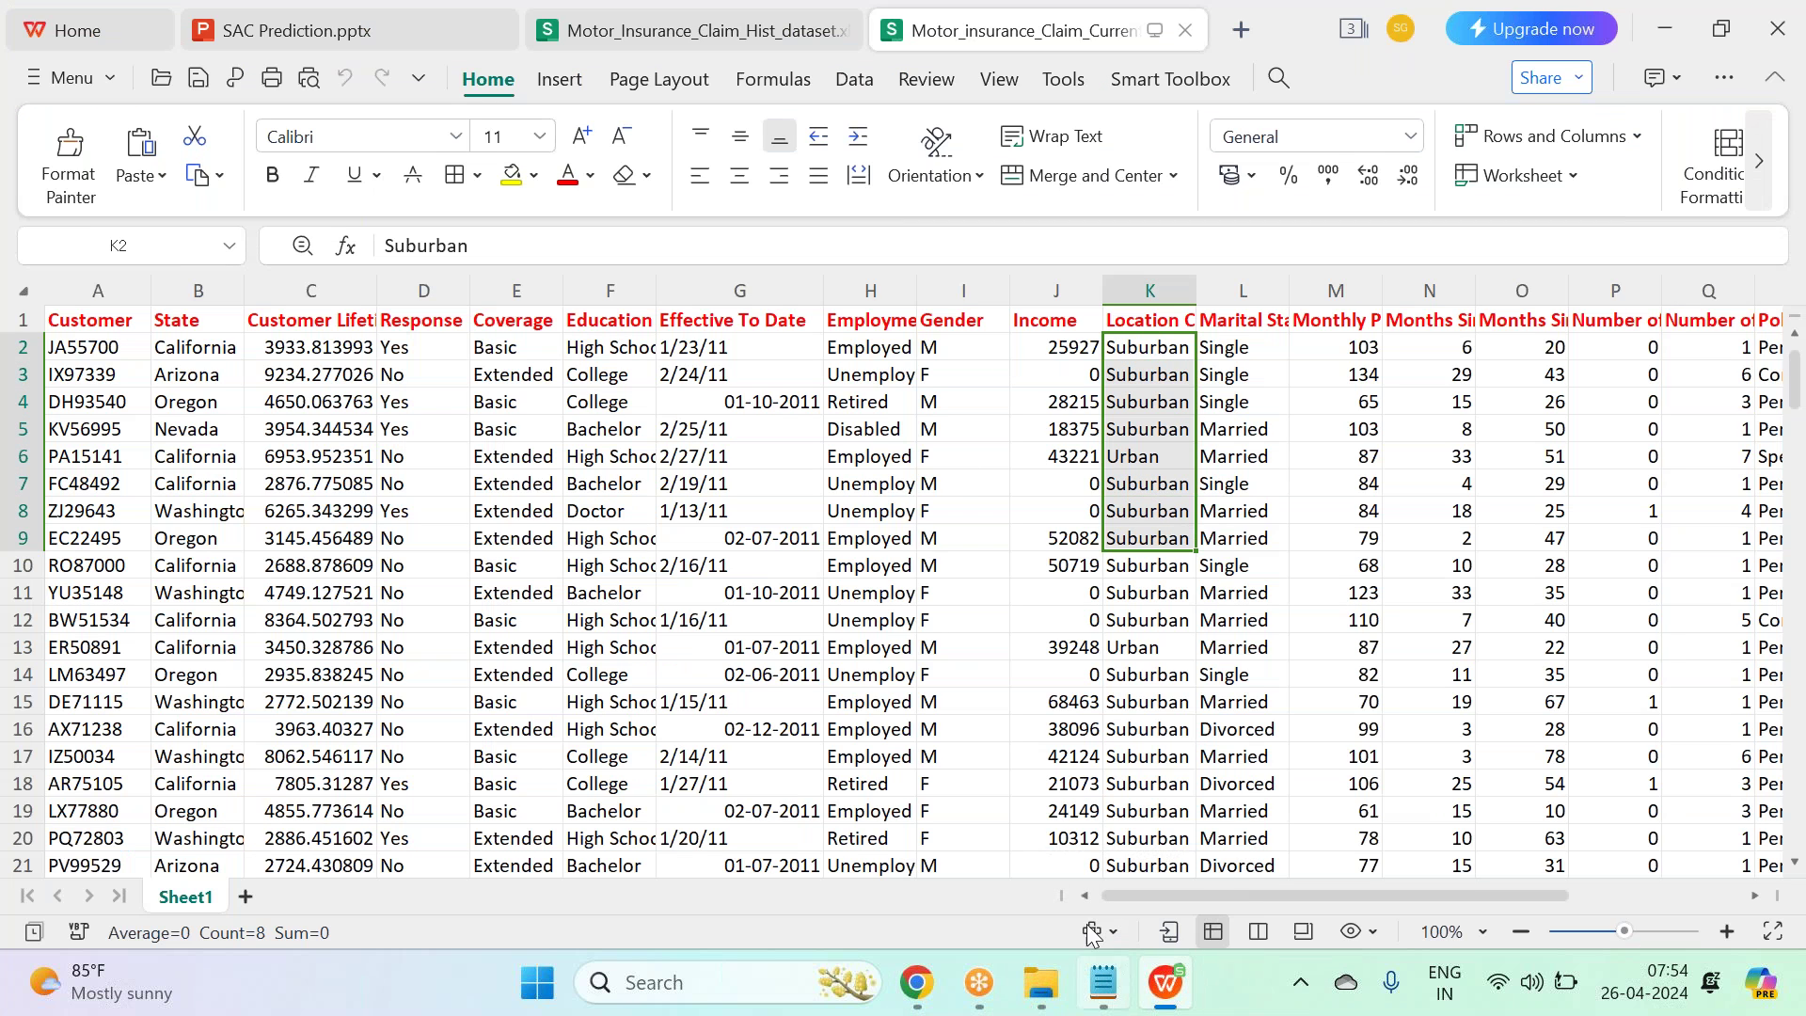
{"action": "left_click", "coordinate": [917, 983]}
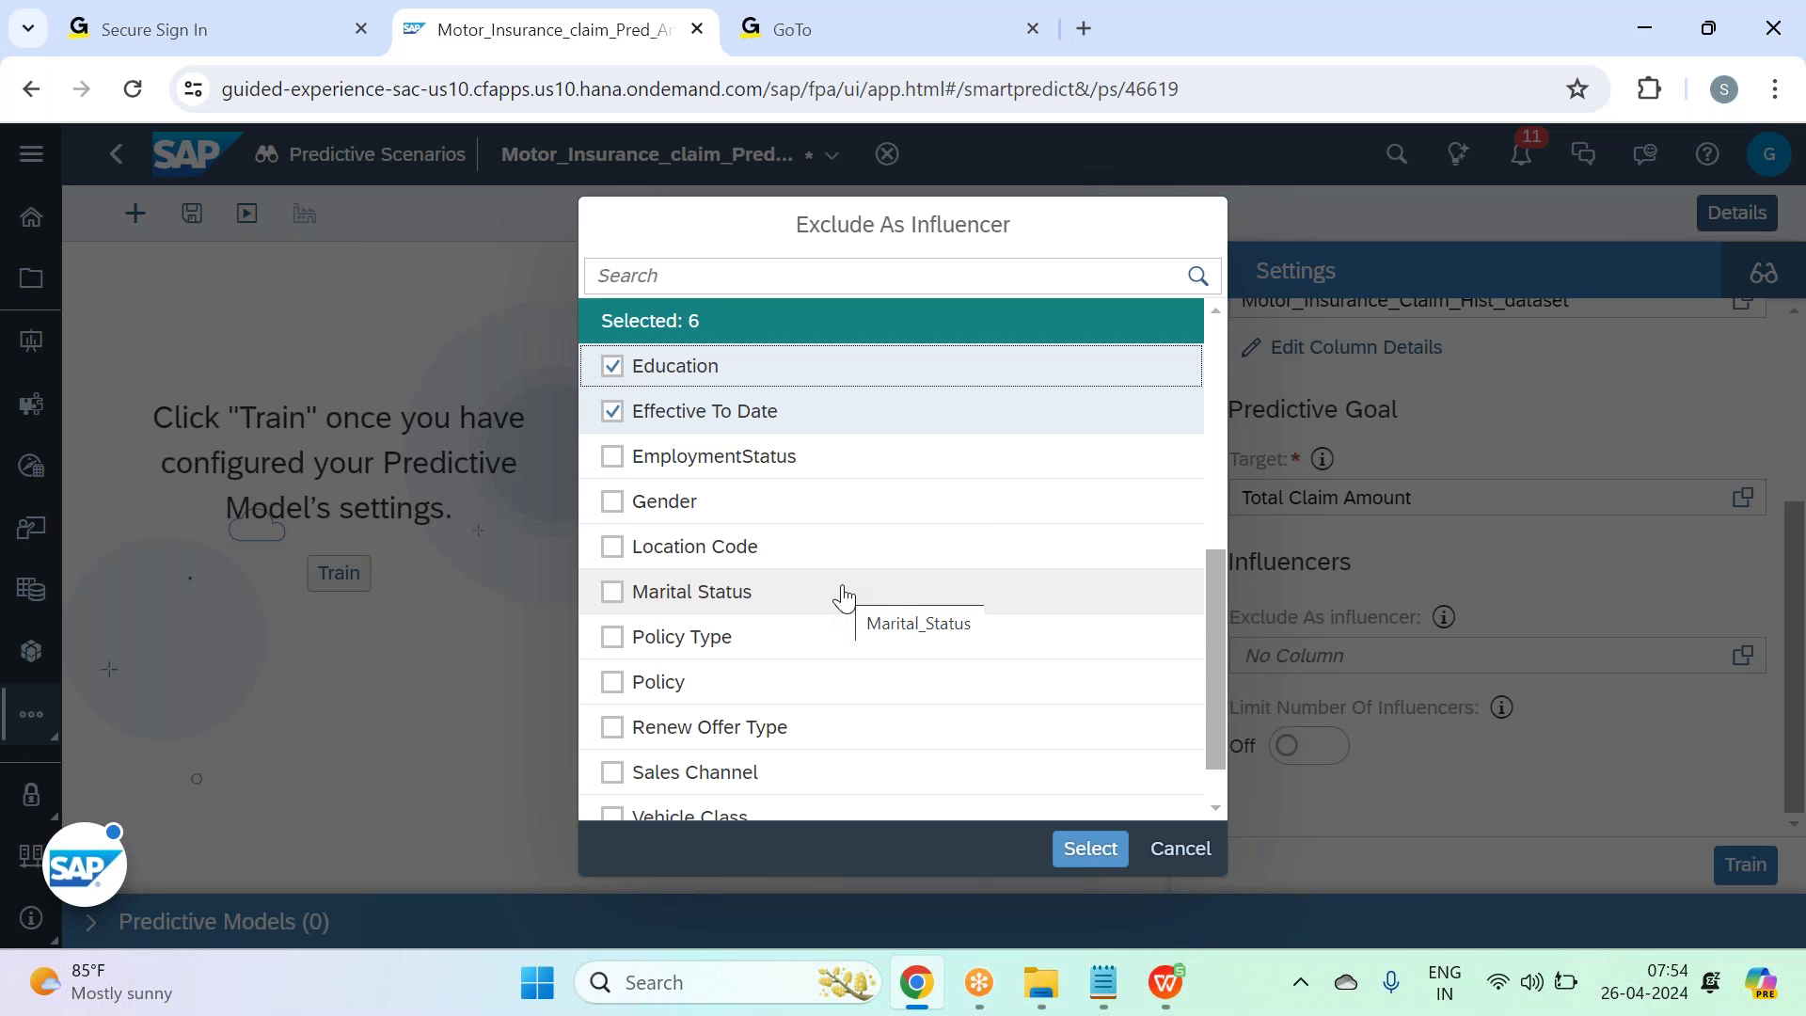
{"action": "left_click", "coordinate": [843, 597]}
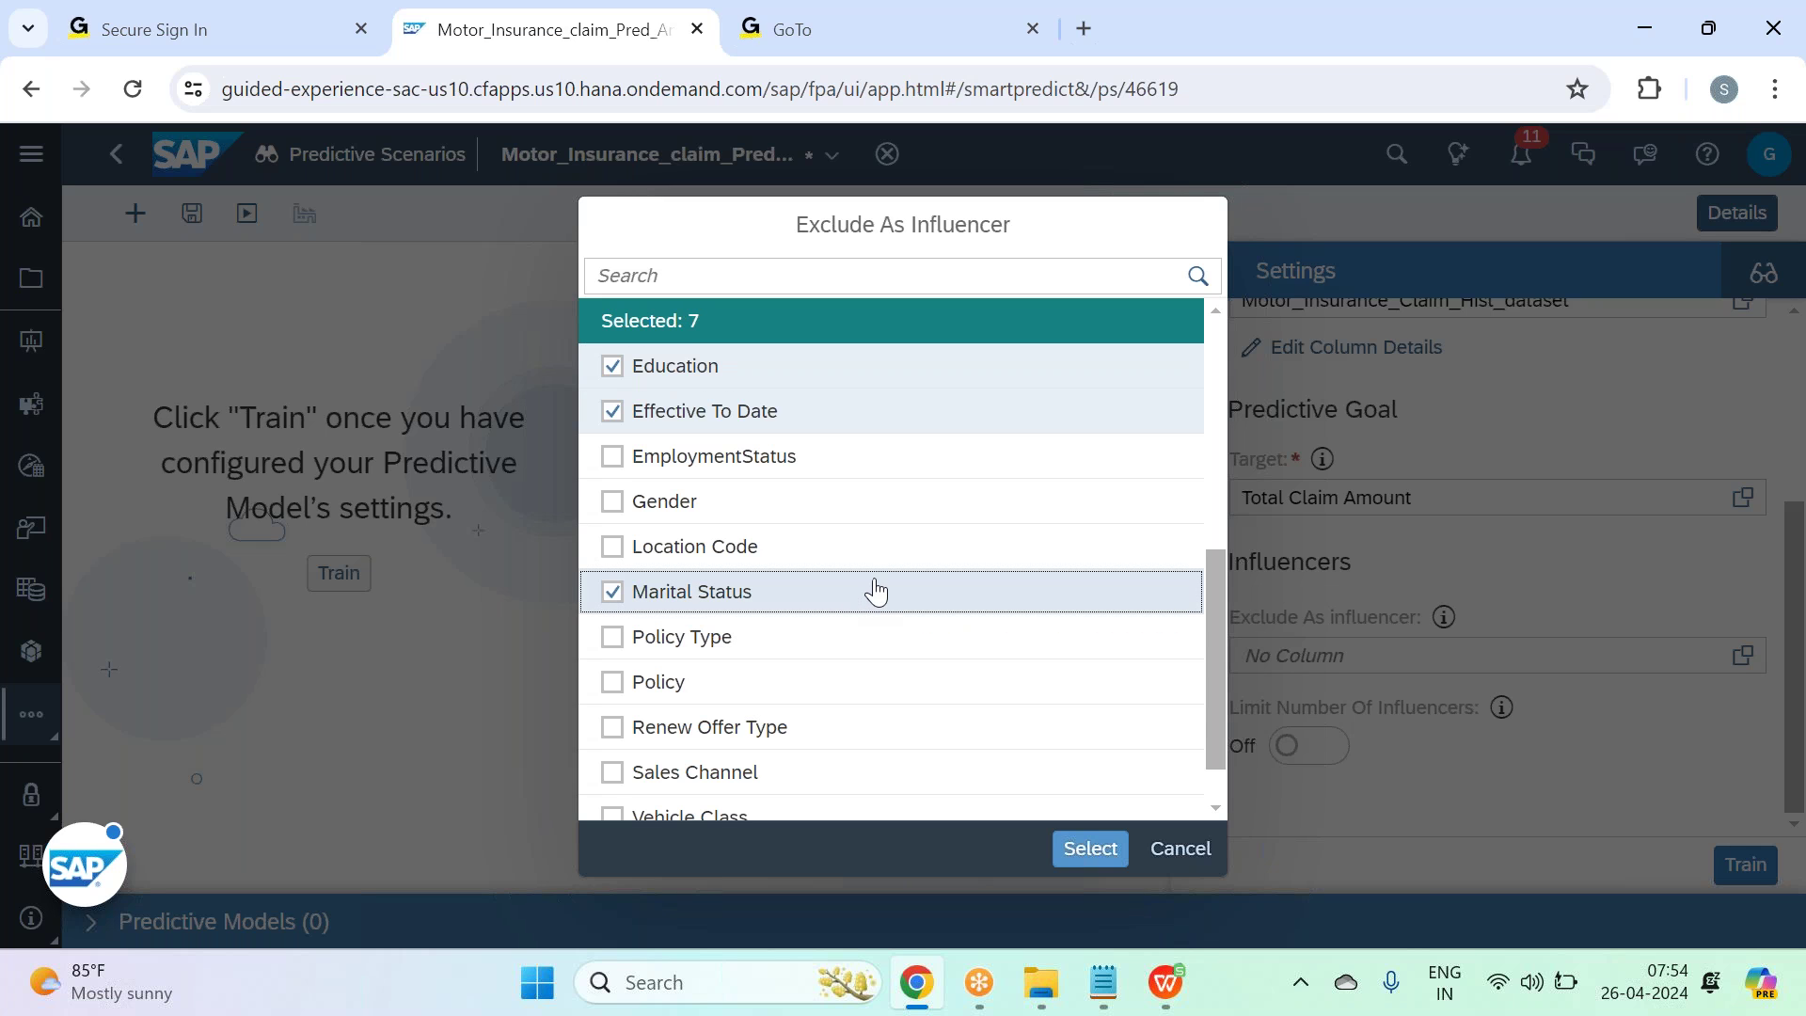
{"action": "left_click", "coordinate": [875, 597]}
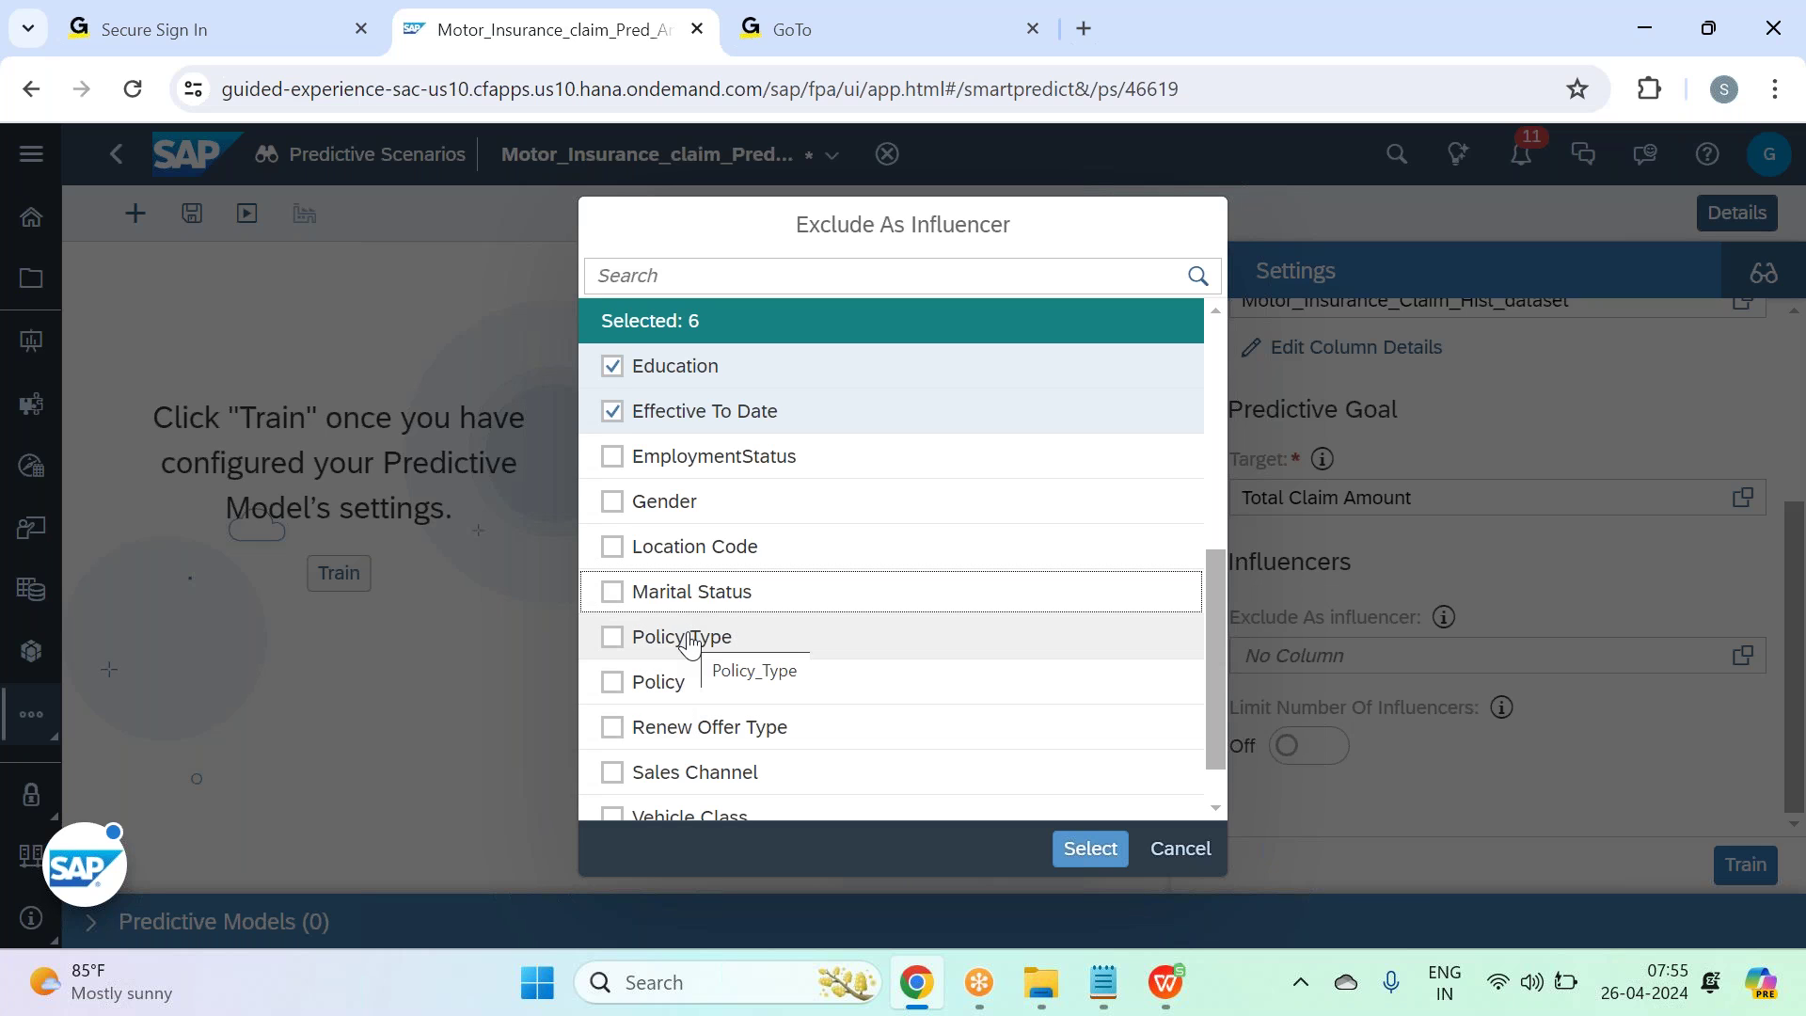
Mark Renew Offer Type and Sales Channel for exclusion as influencers.
{"action": "scroll", "coordinate": [689, 645], "scroll_direction": "down", "scroll_amount": 1}
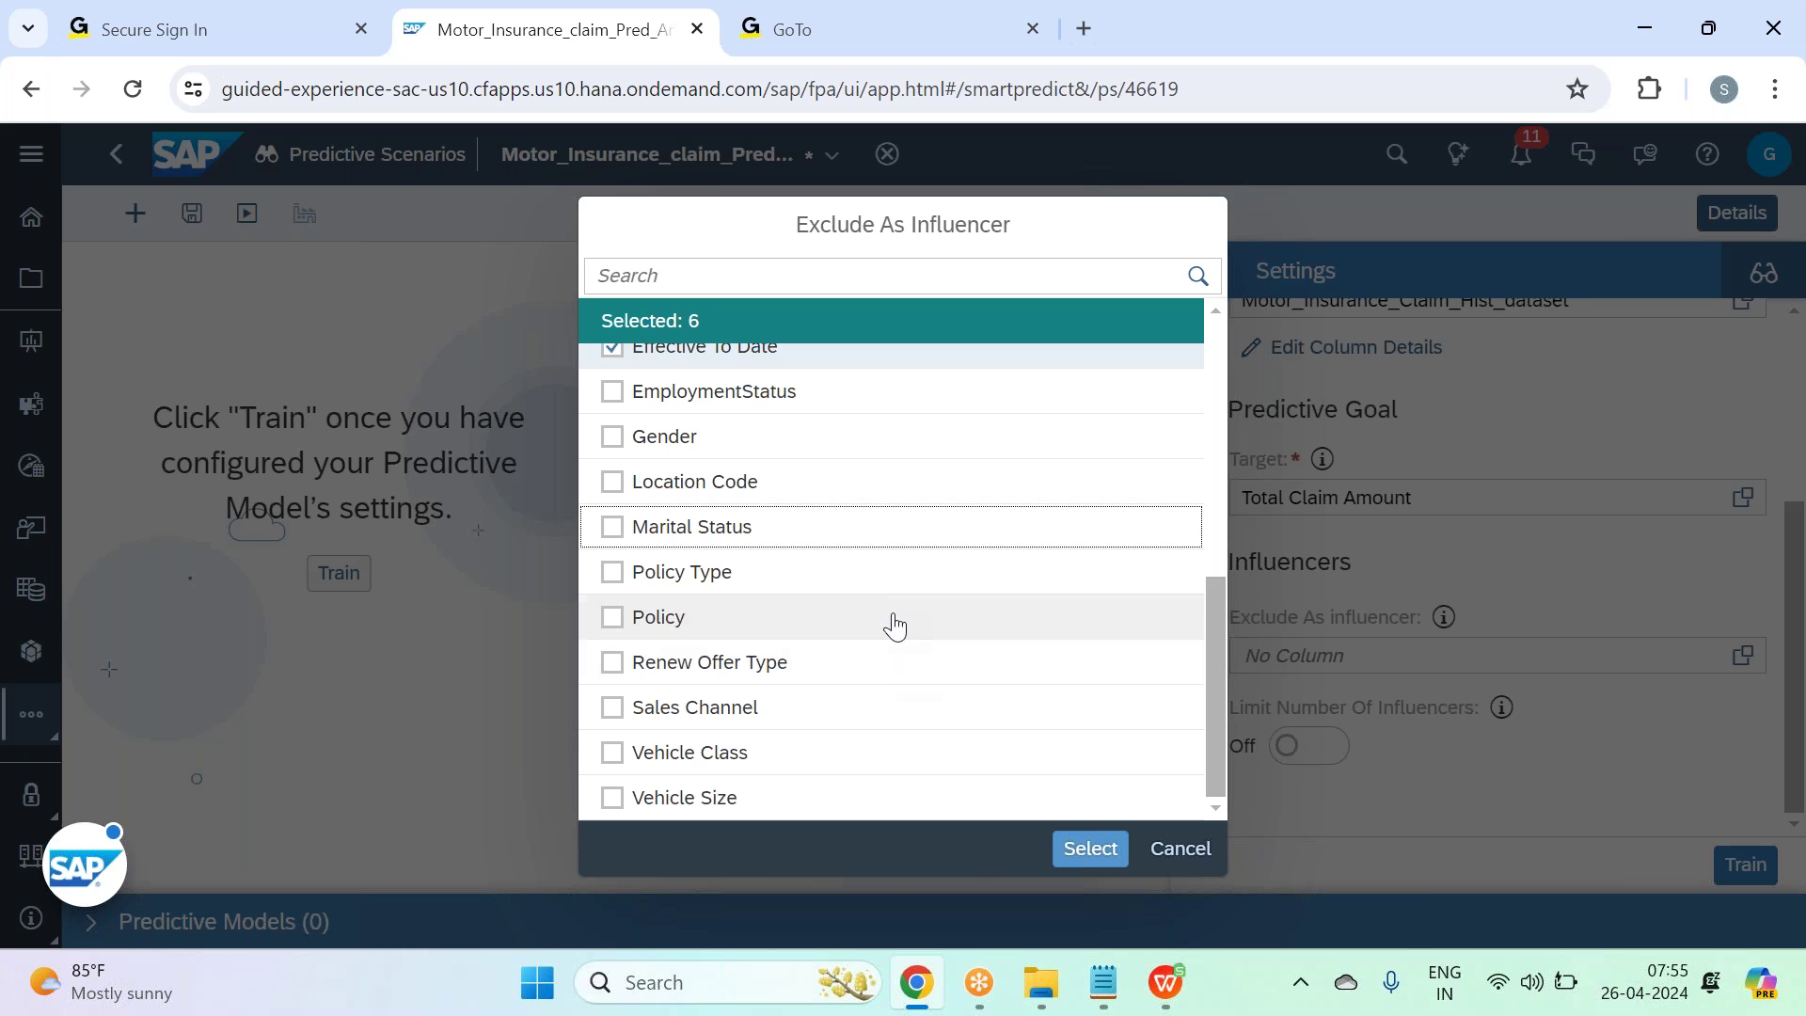
{"action": "left_click", "coordinate": [861, 676]}
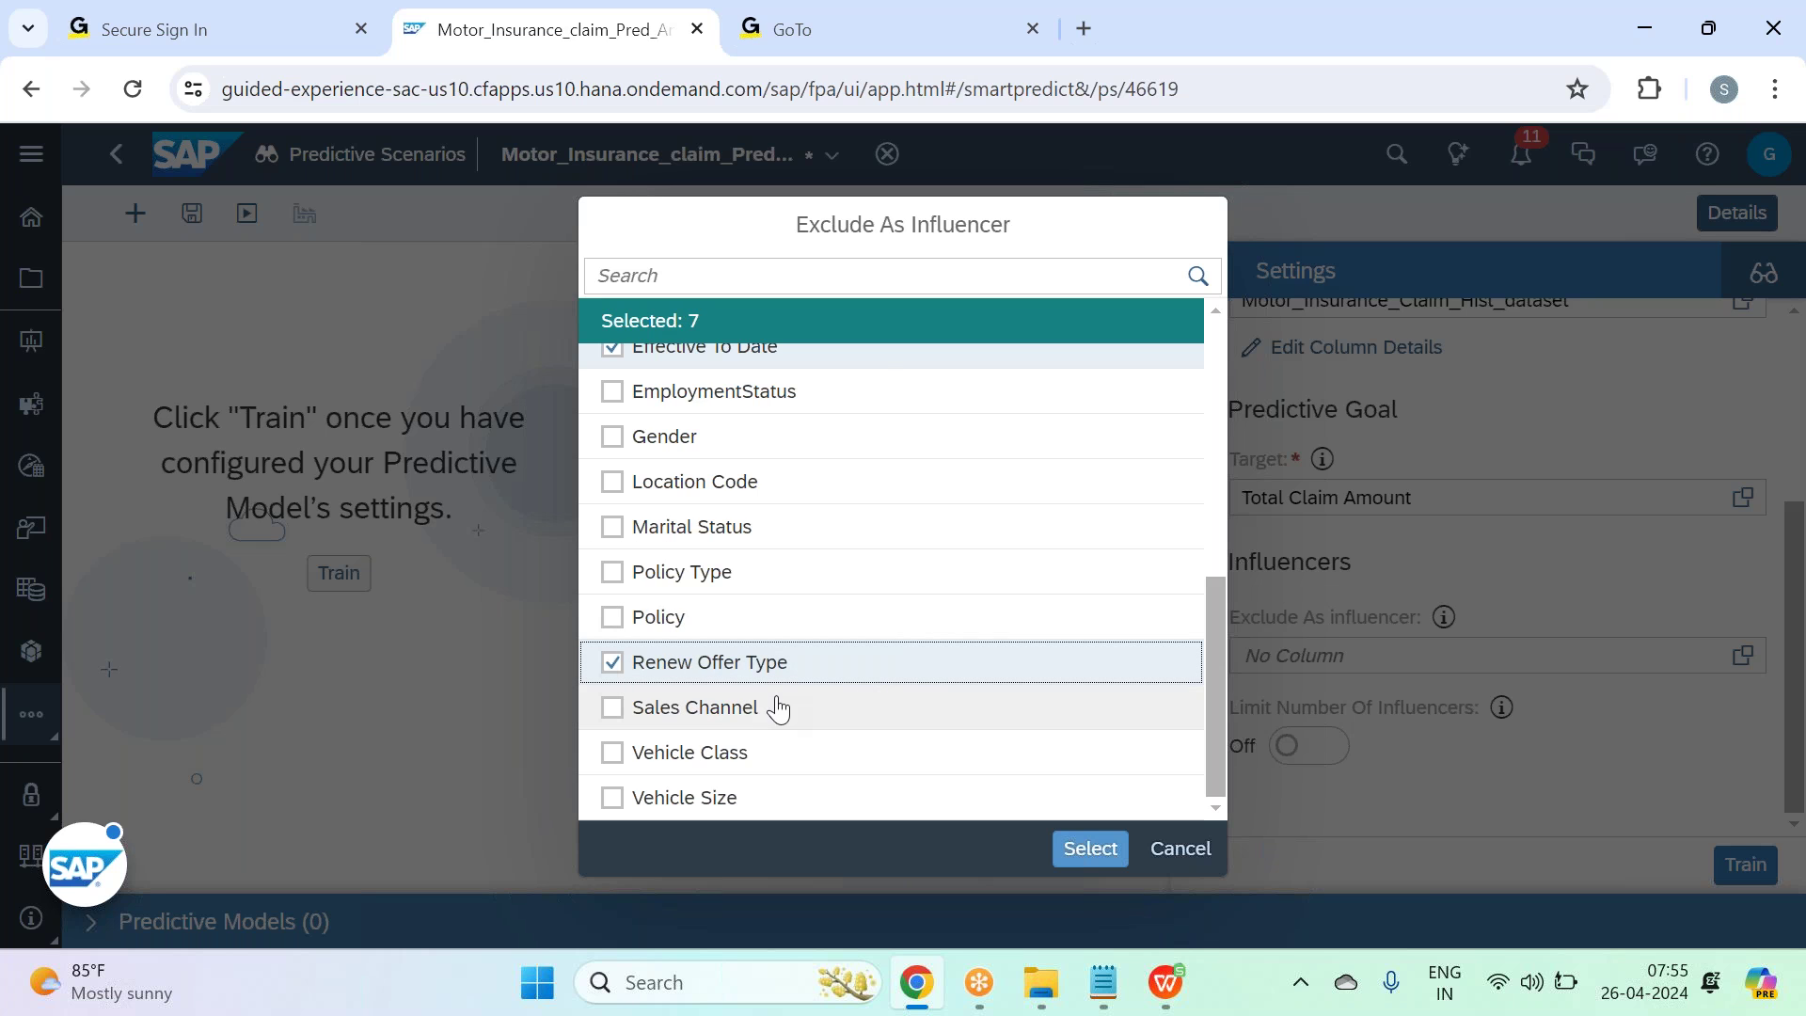
{"action": "left_click", "coordinate": [732, 709]}
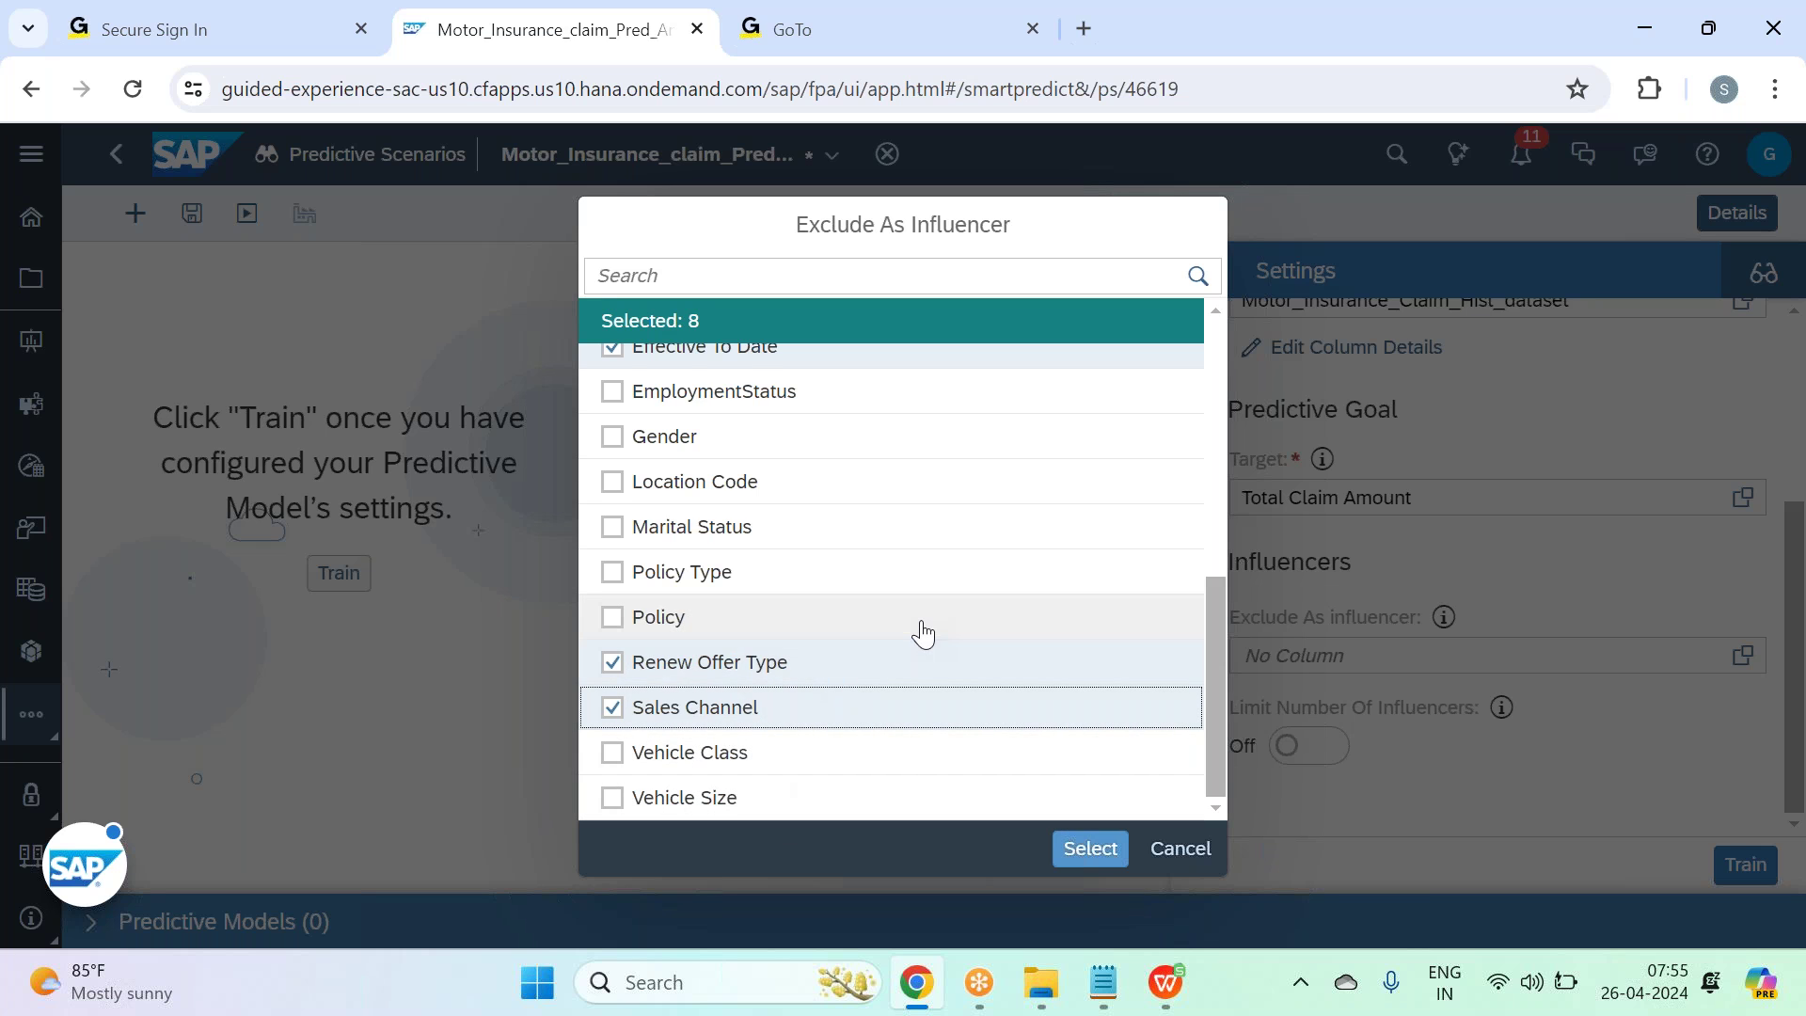
Review all columns marked for exclusion and apply the selection to the model settings.
{"action": "scroll", "coordinate": [921, 630], "scroll_direction": "up", "scroll_amount": 10}
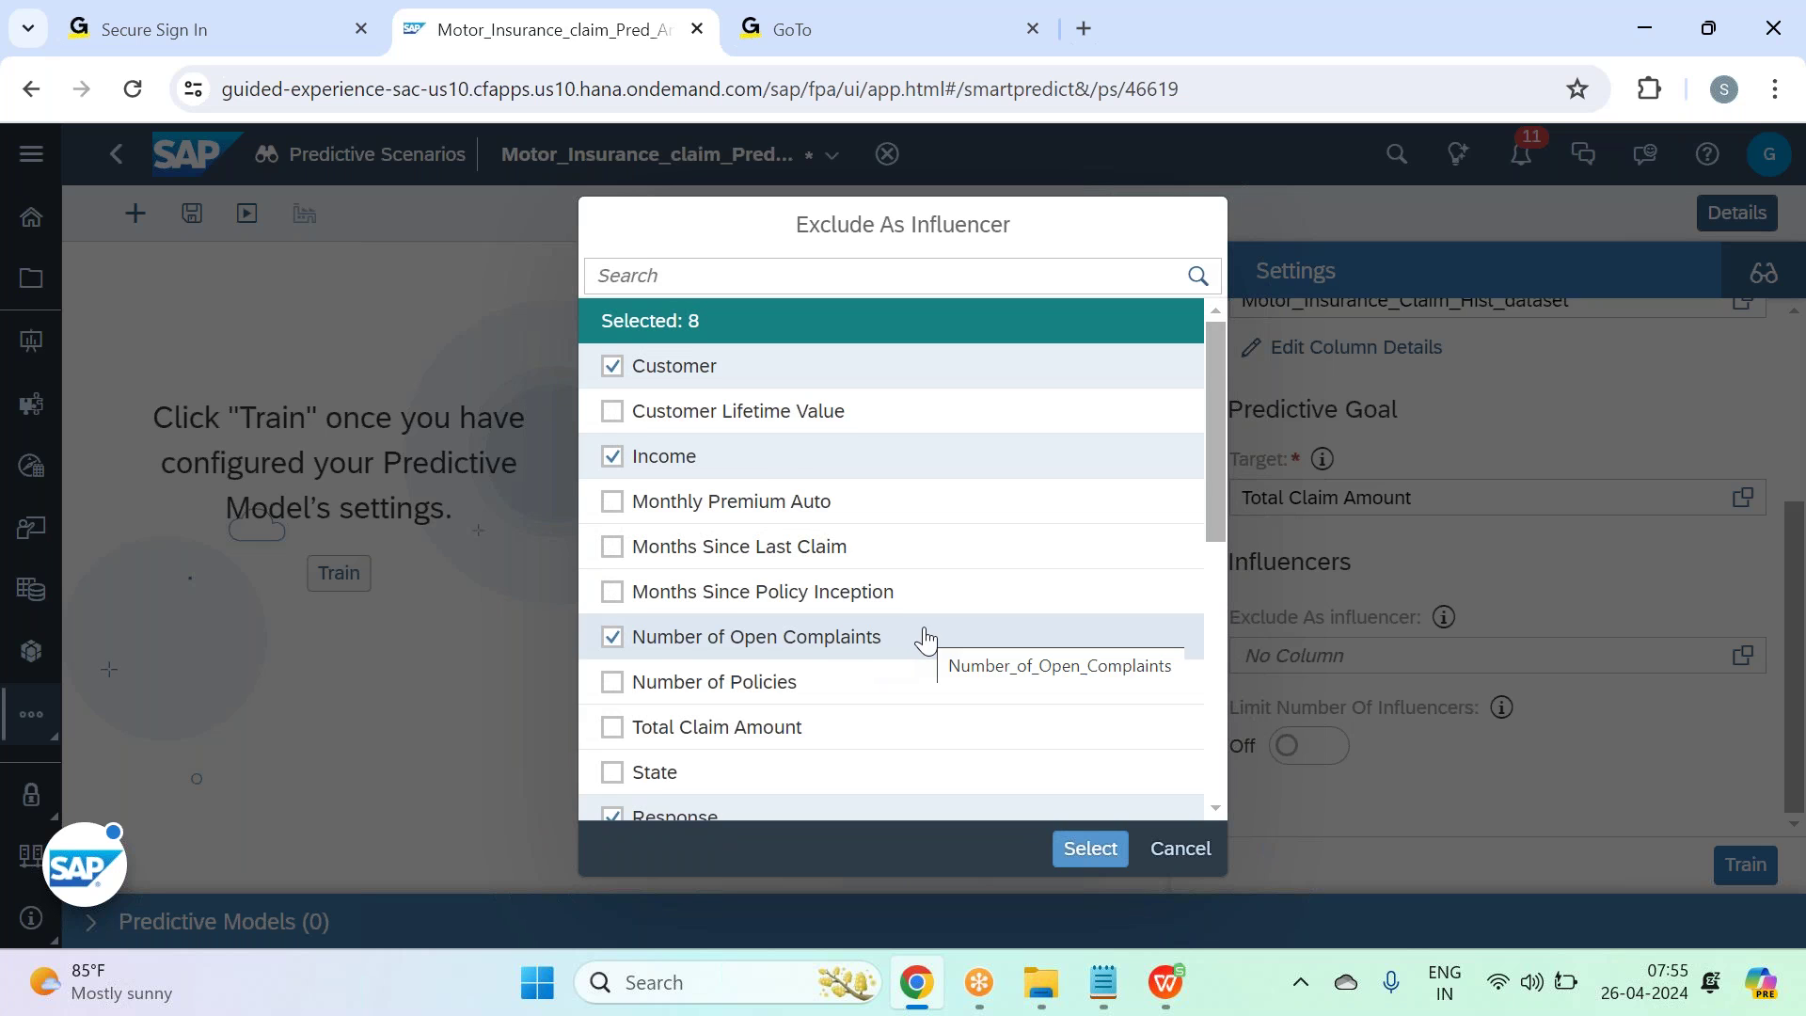
{"action": "scroll", "coordinate": [875, 658], "scroll_direction": "down", "scroll_amount": 3}
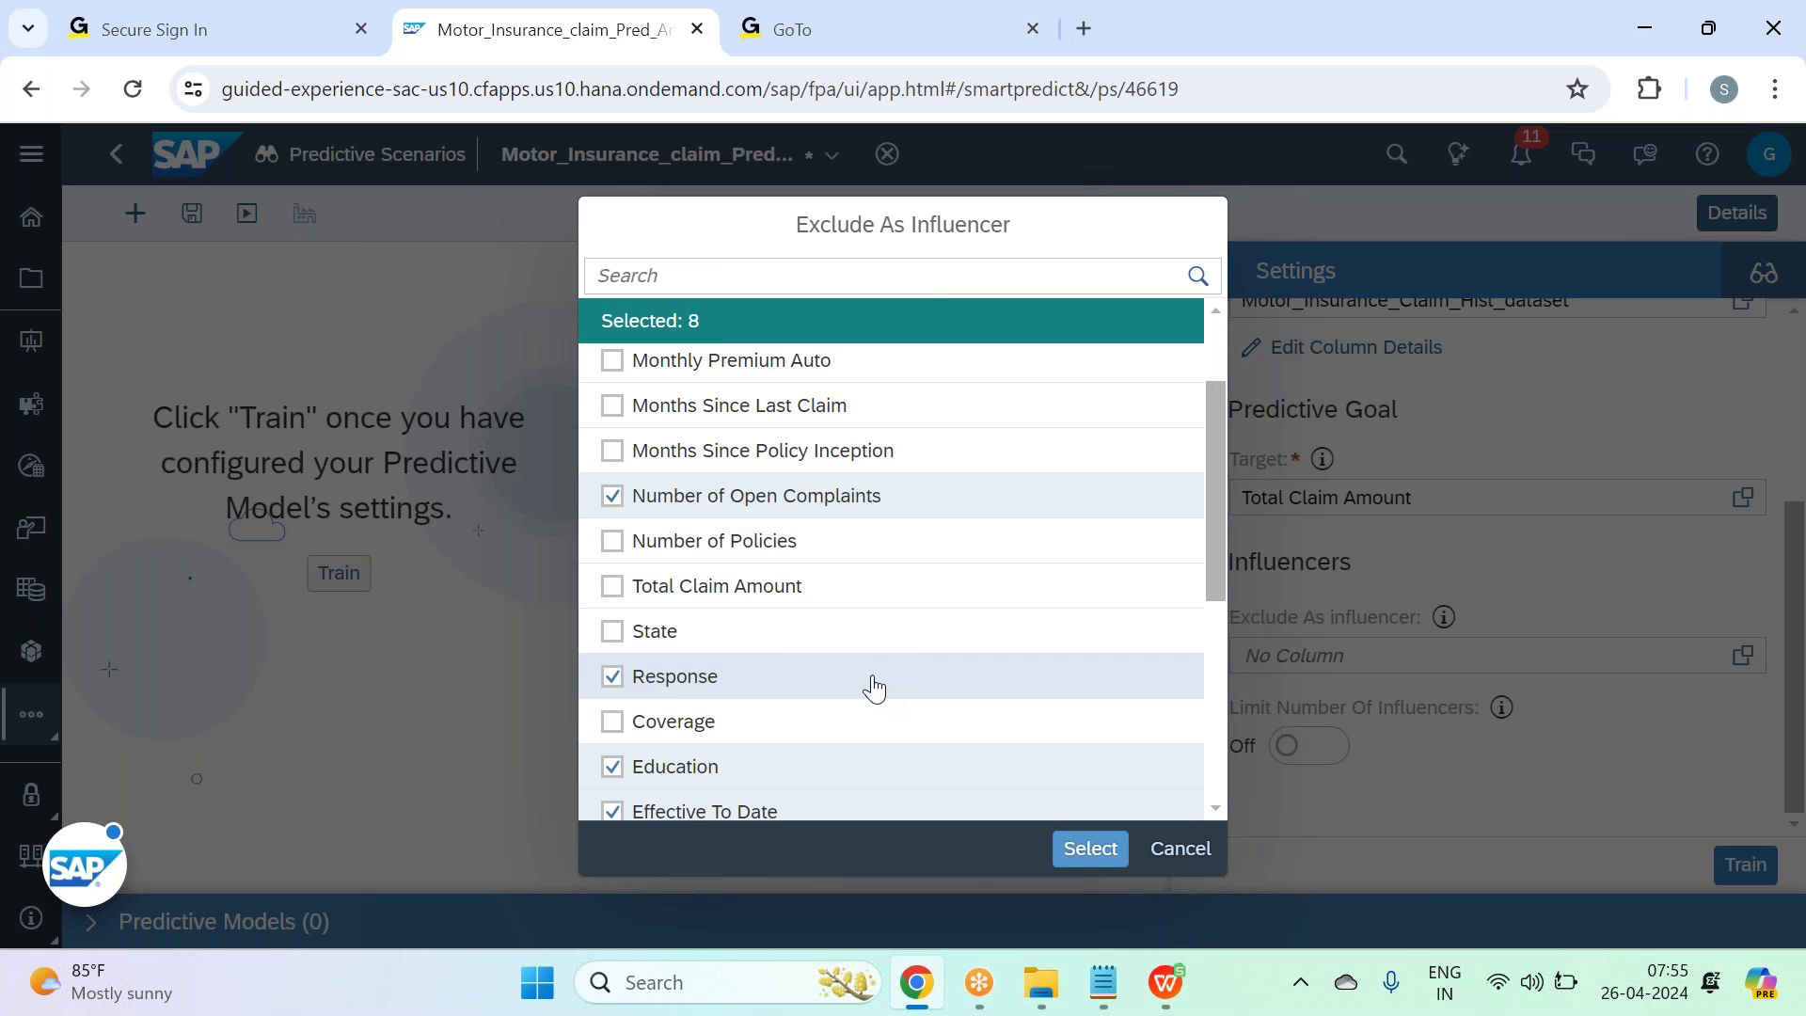
{"action": "scroll", "coordinate": [822, 681], "scroll_direction": "down", "scroll_amount": 3}
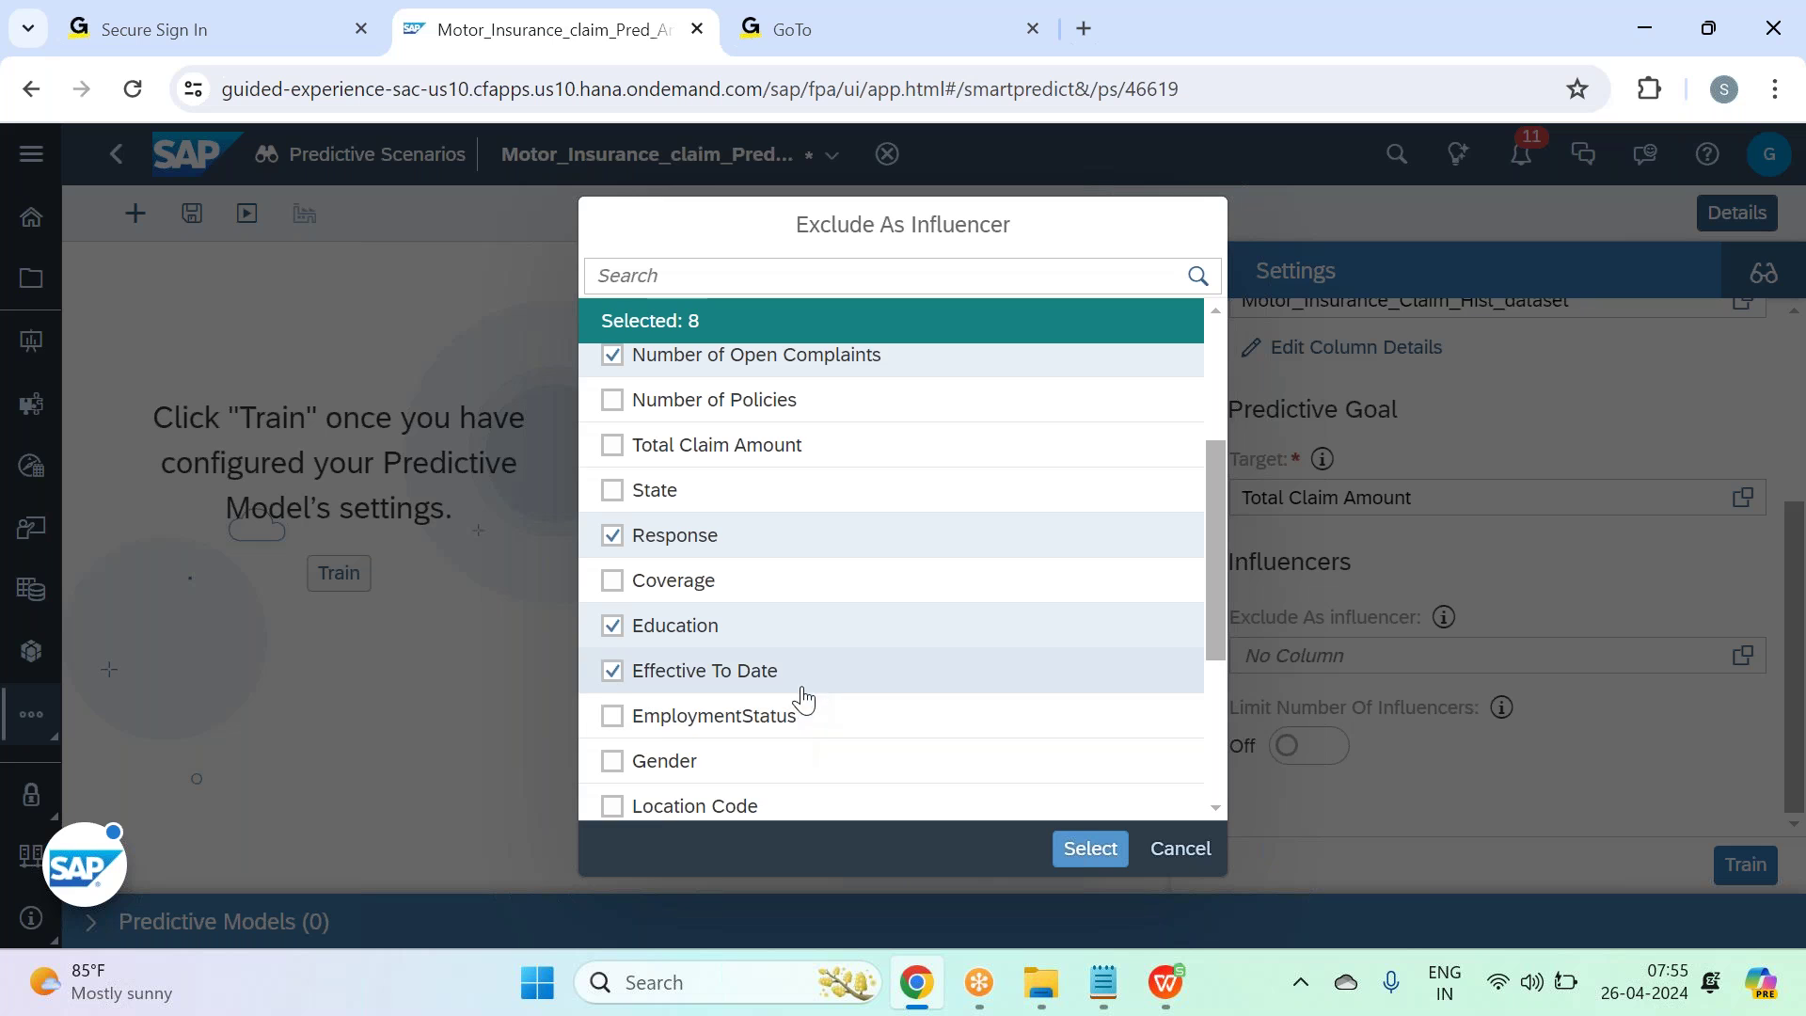
{"action": "scroll", "coordinate": [807, 691], "scroll_direction": "down", "scroll_amount": 7}
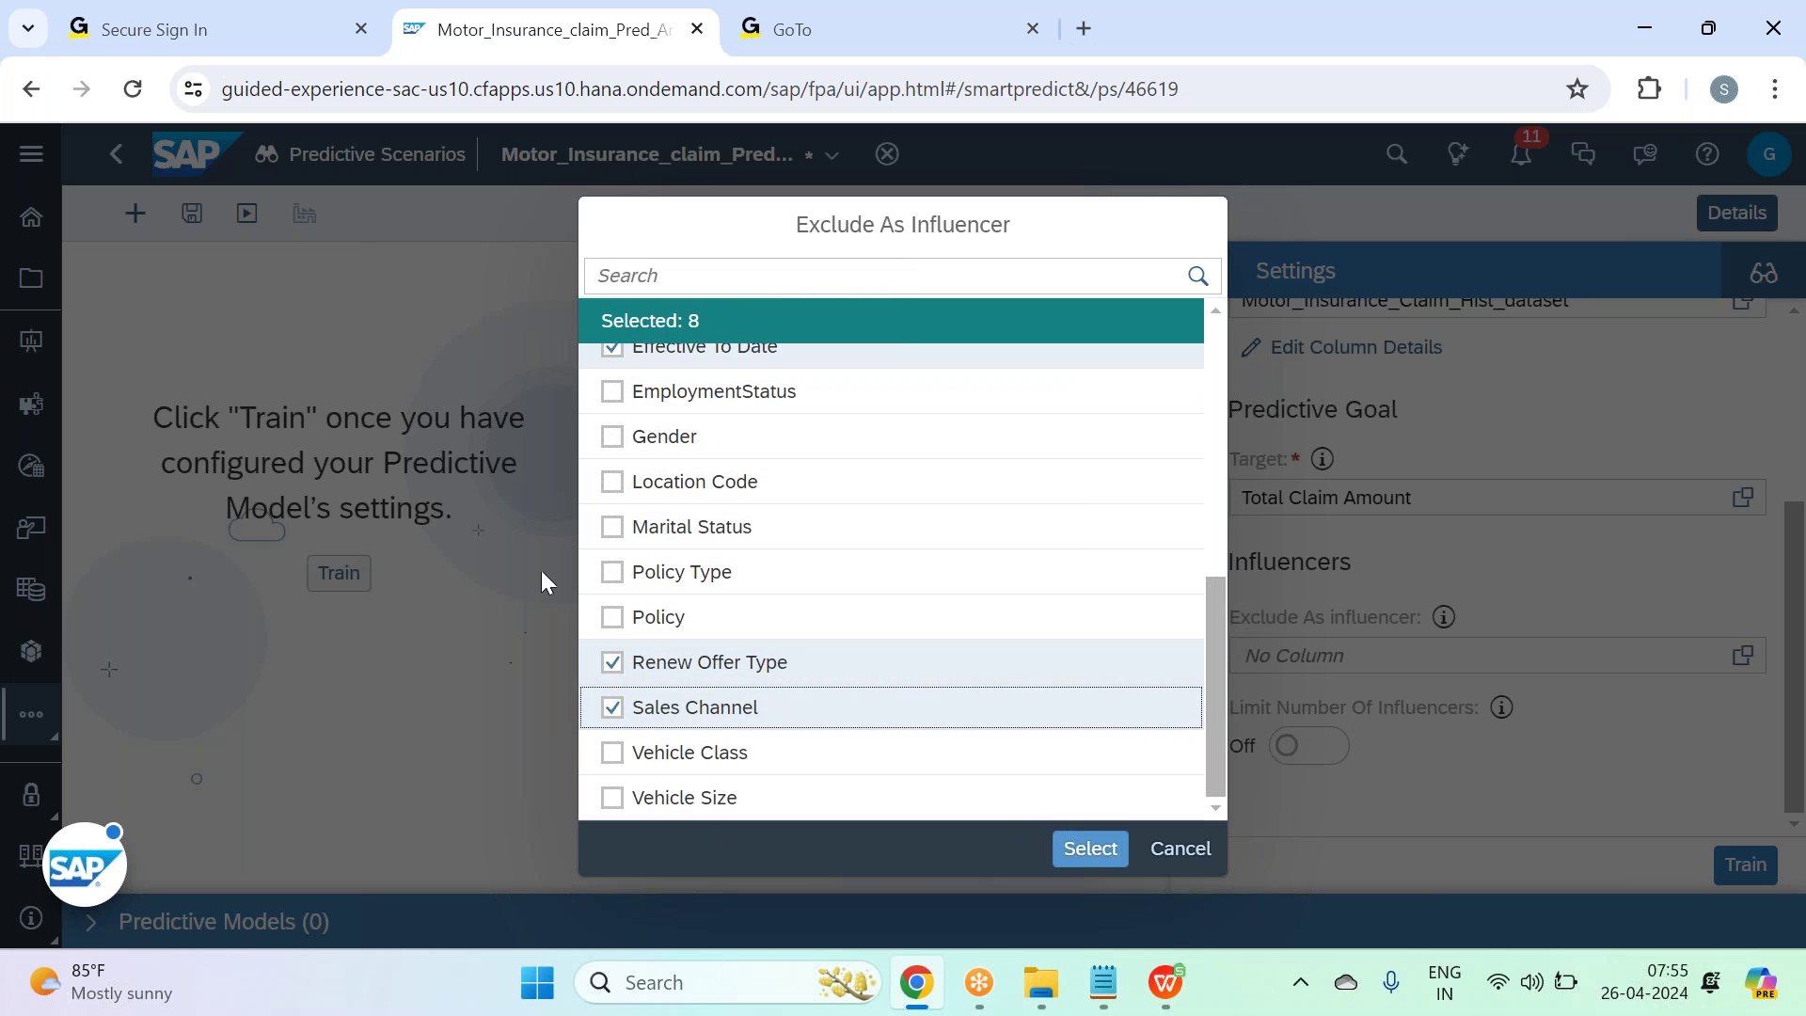
{"action": "left_click", "coordinate": [1075, 856]}
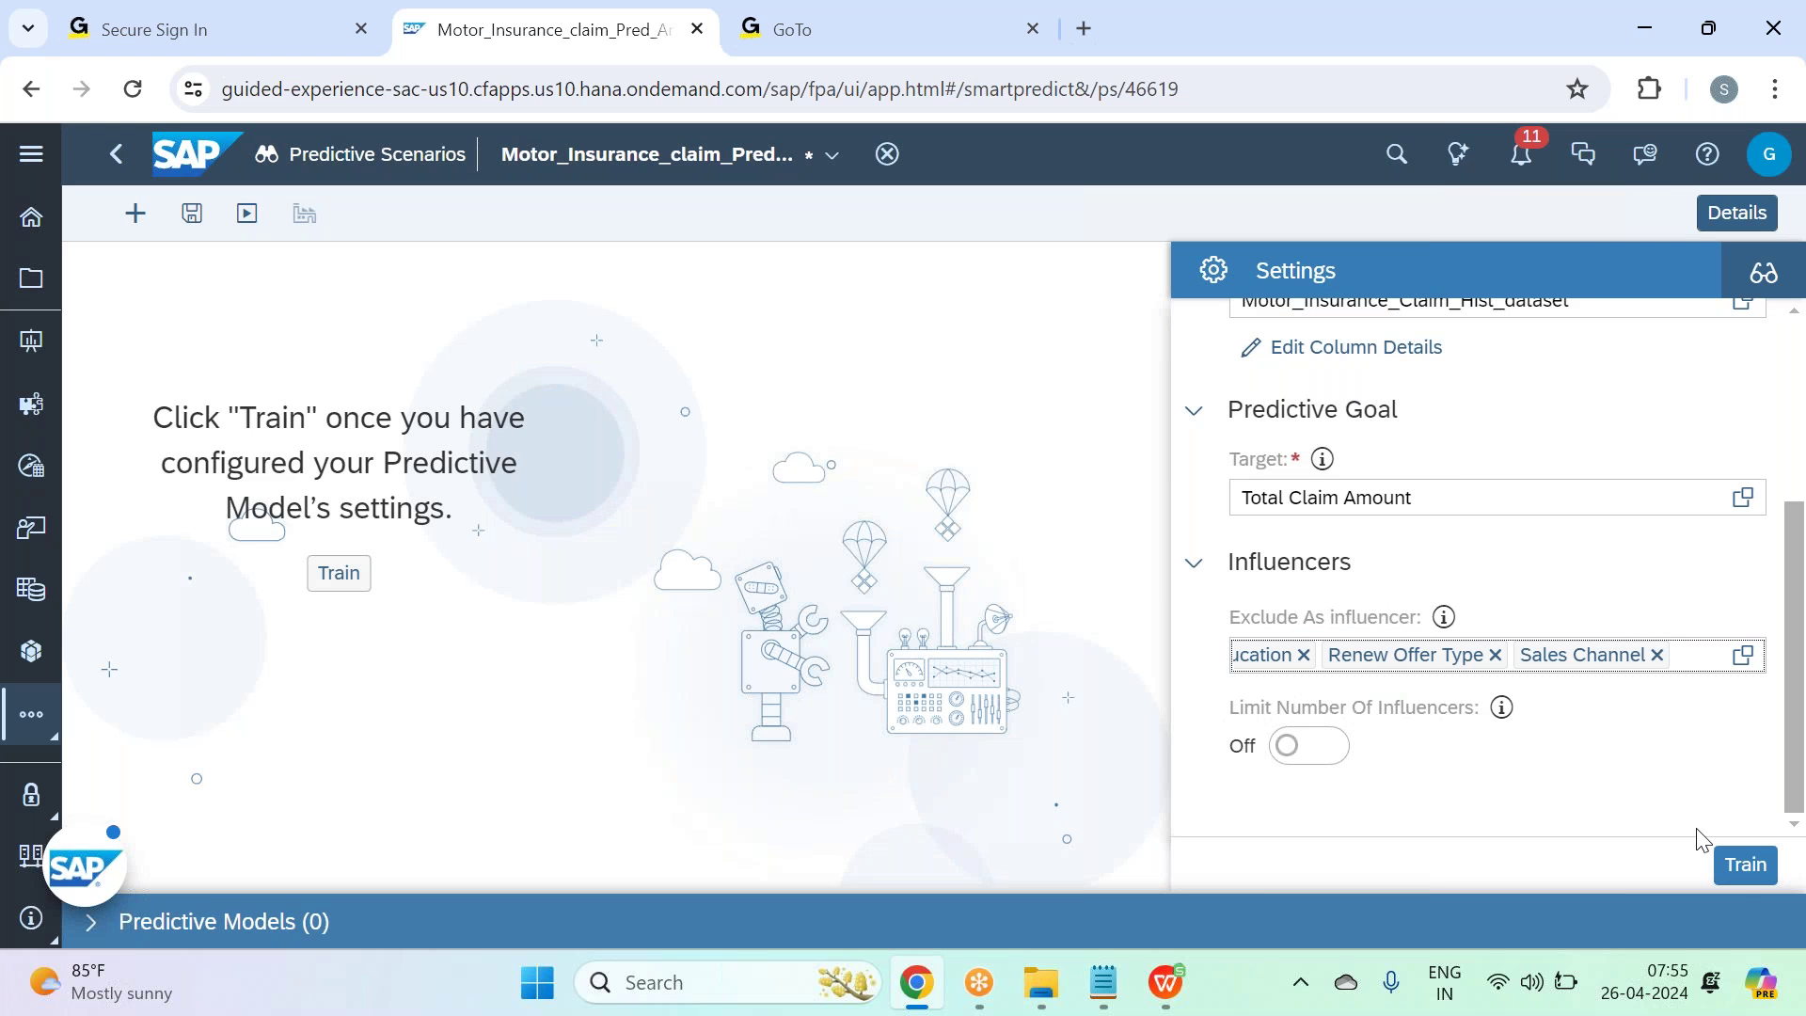
Train the predictive model and hide the settings details to view its global performance indicators.
{"action": "left_click", "coordinate": [1745, 871]}
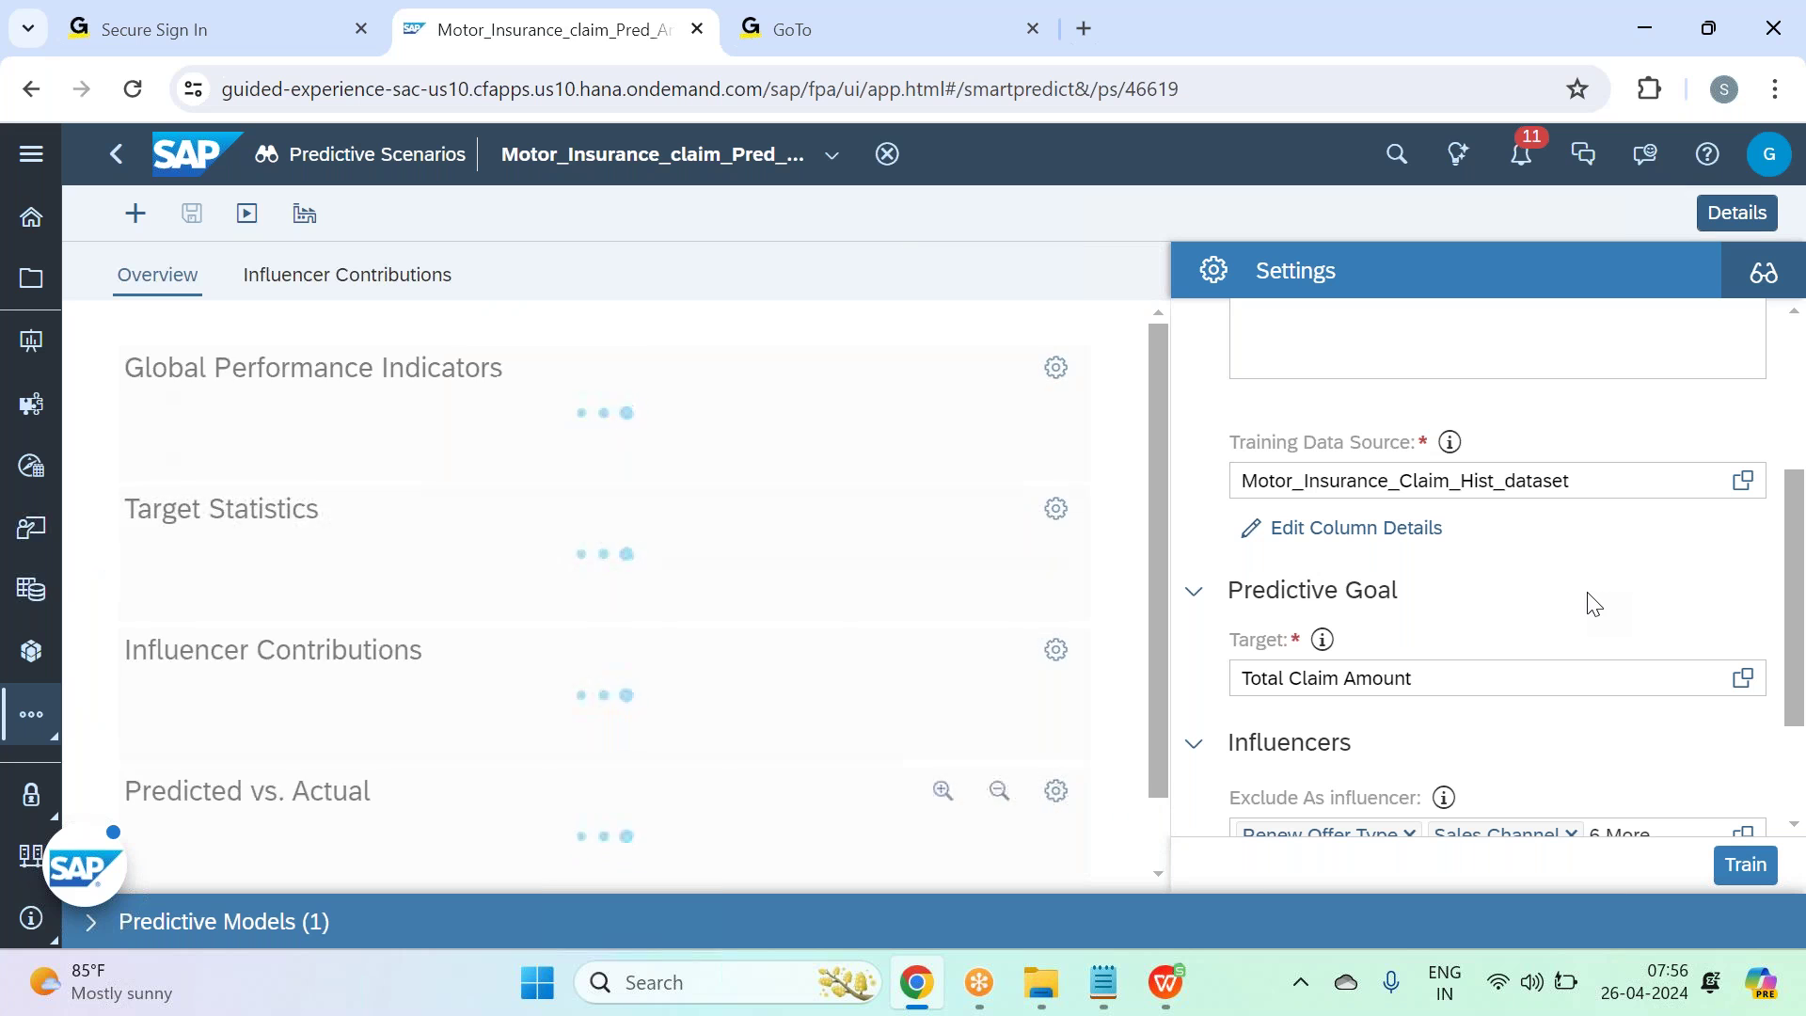
{"action": "left_click", "coordinate": [1737, 217]}
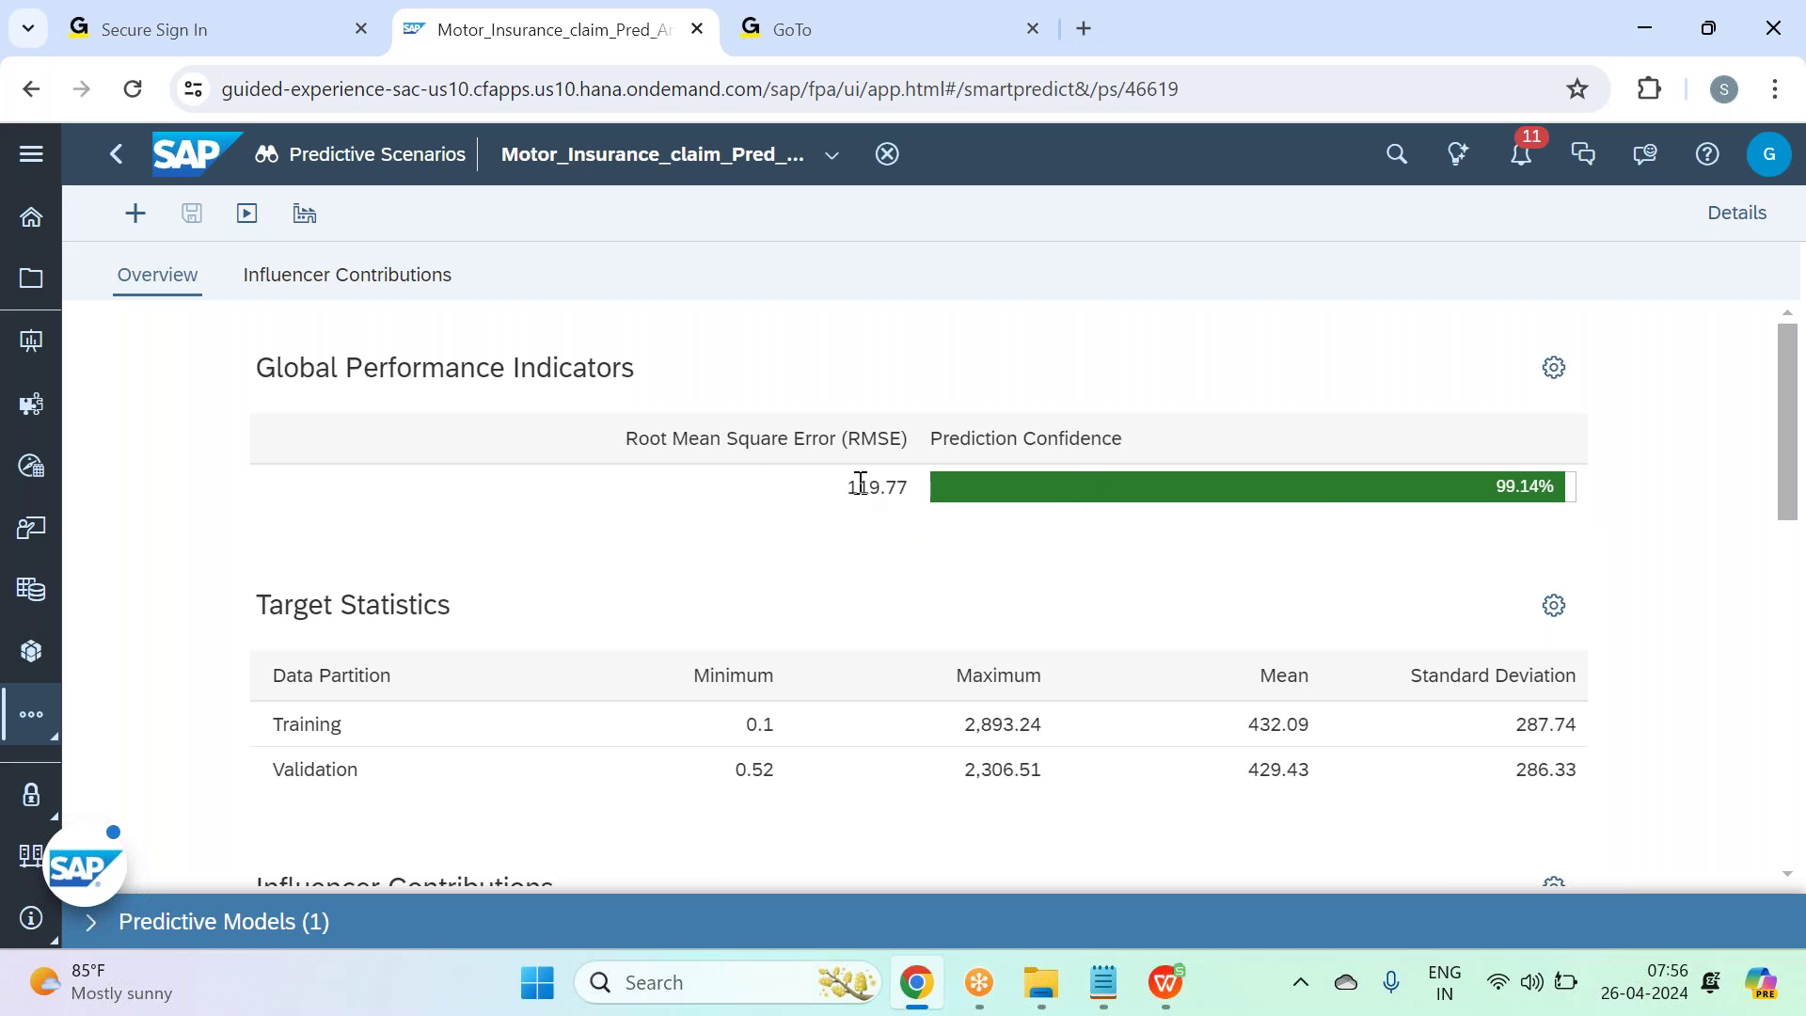
{"action": "left_click", "coordinate": [902, 480]}
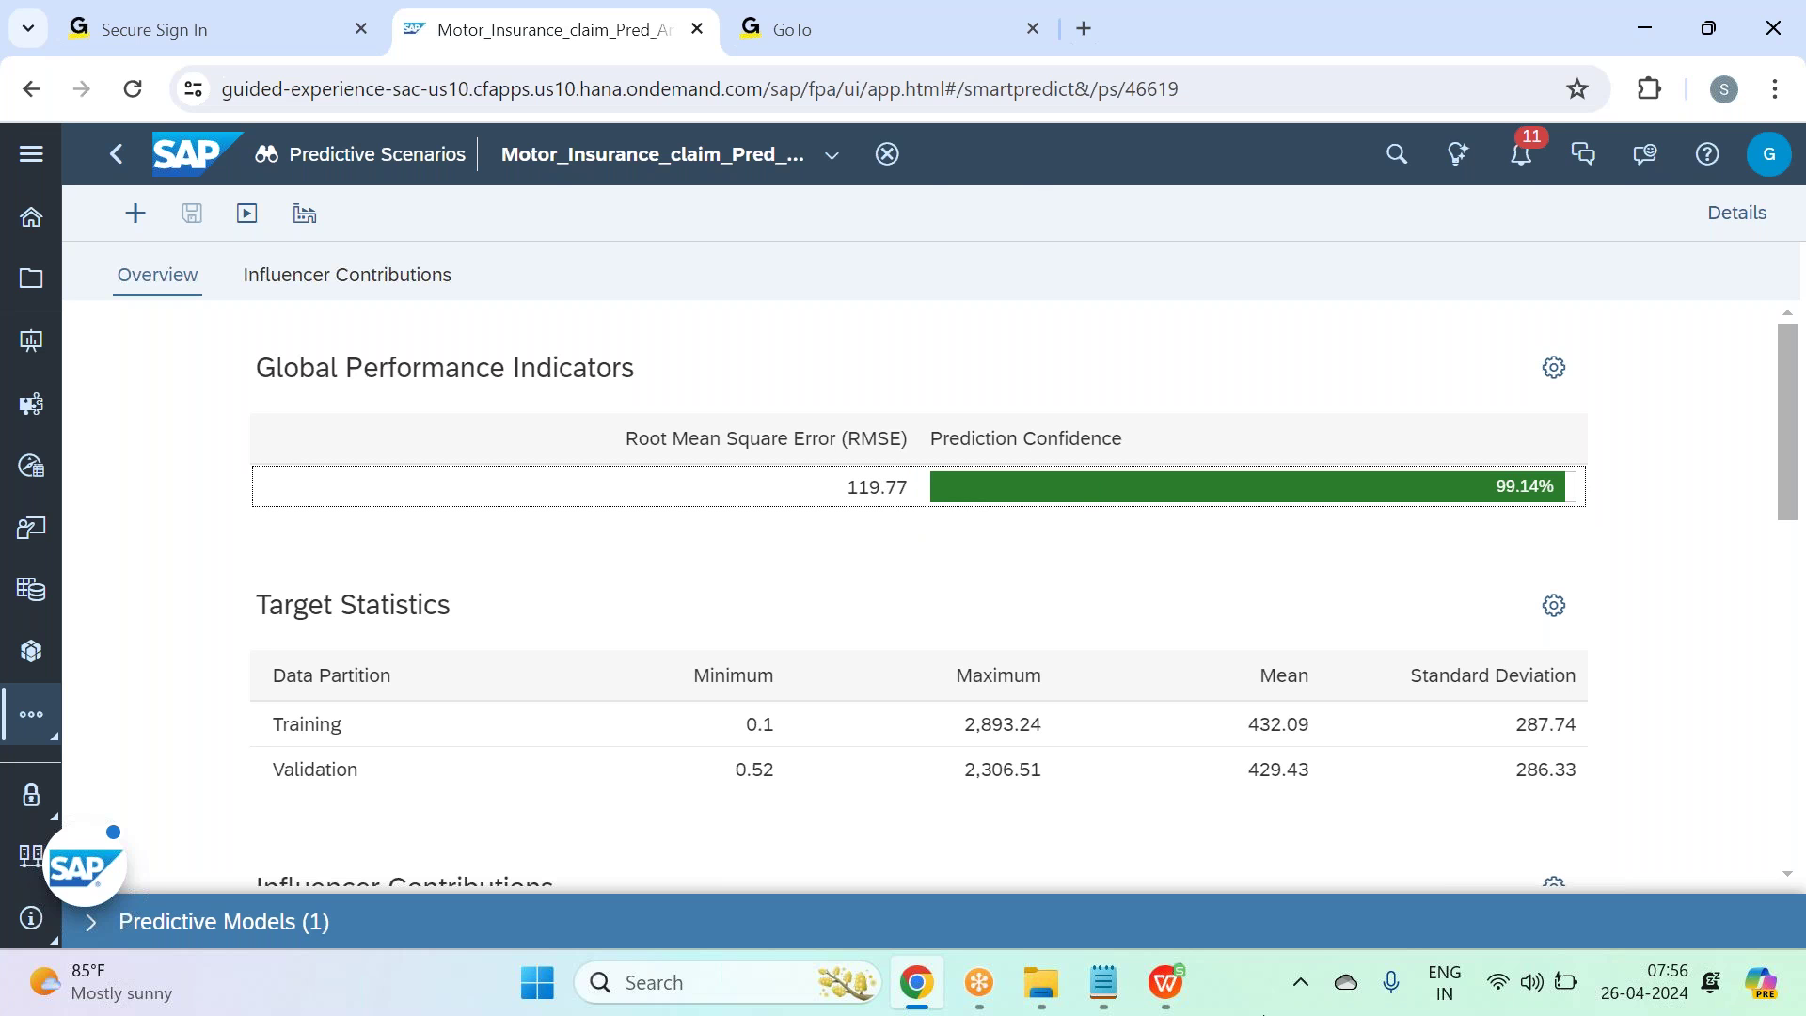
Switch to WPS Office and read the regression quality metrics slide in SAP Prediction.pptx for the RMSE definition.
{"action": "left_click", "coordinate": [1166, 984]}
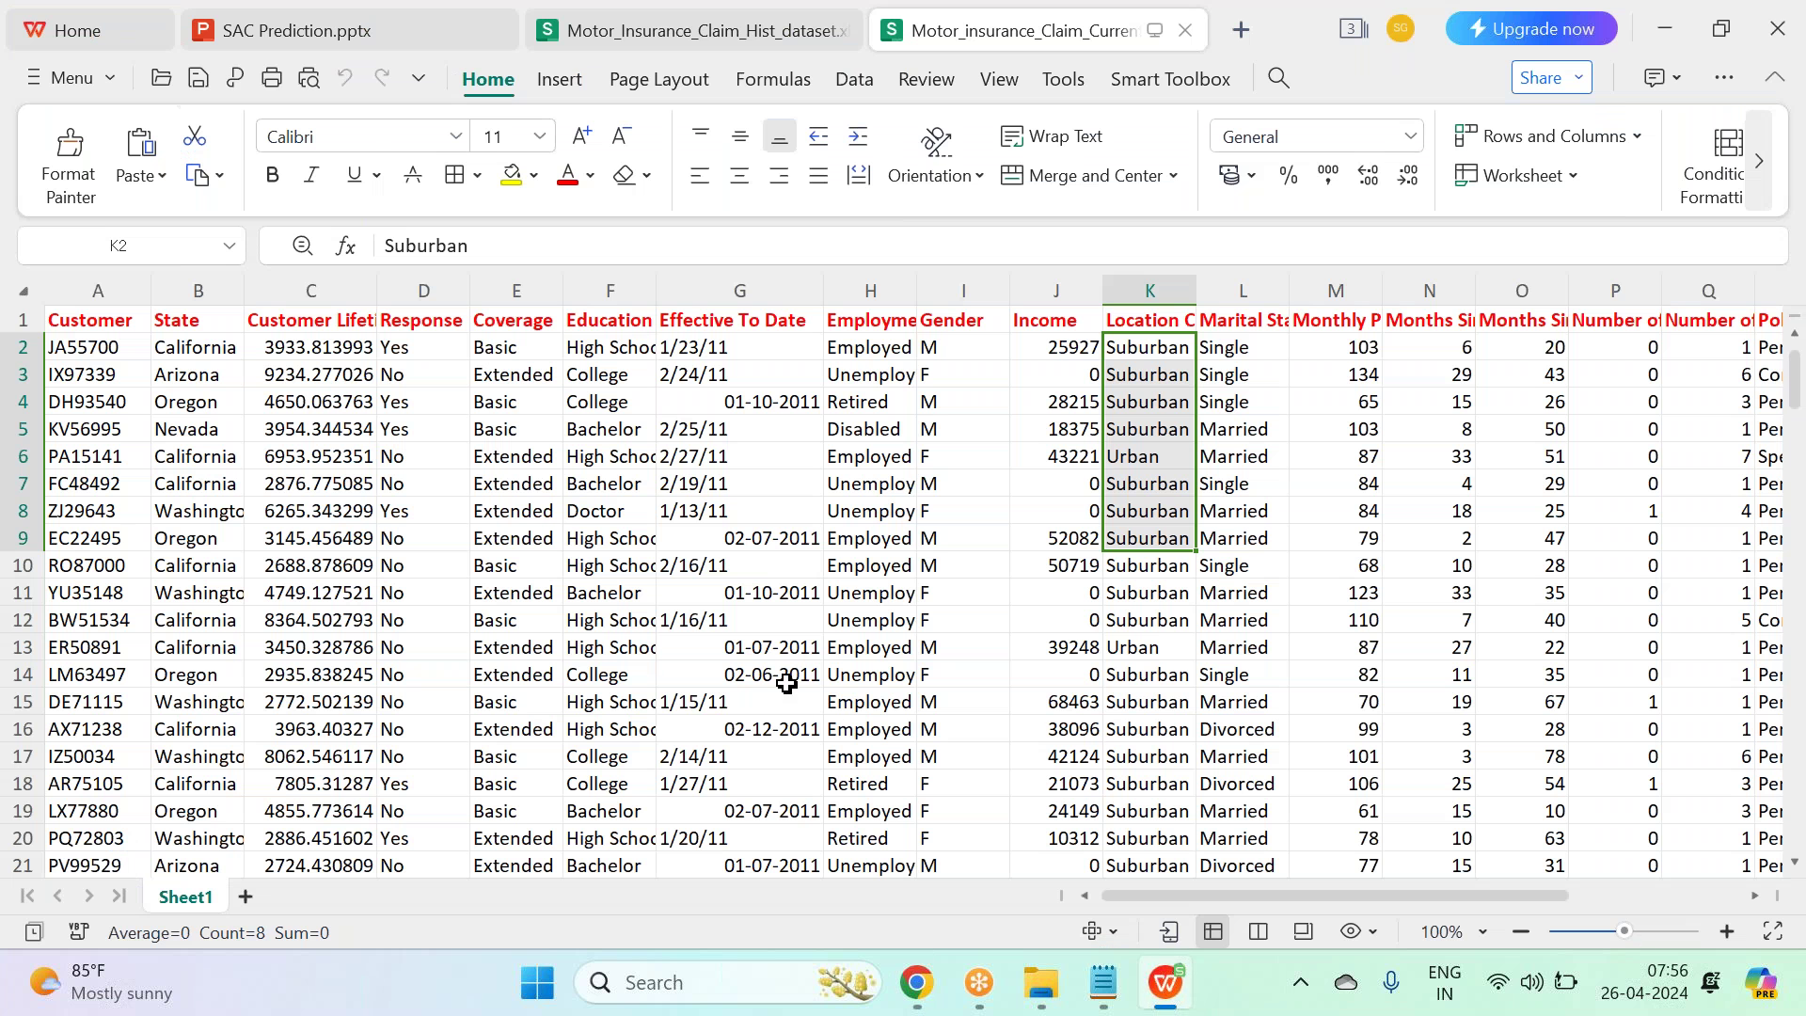
{"action": "left_click", "coordinate": [602, 42]}
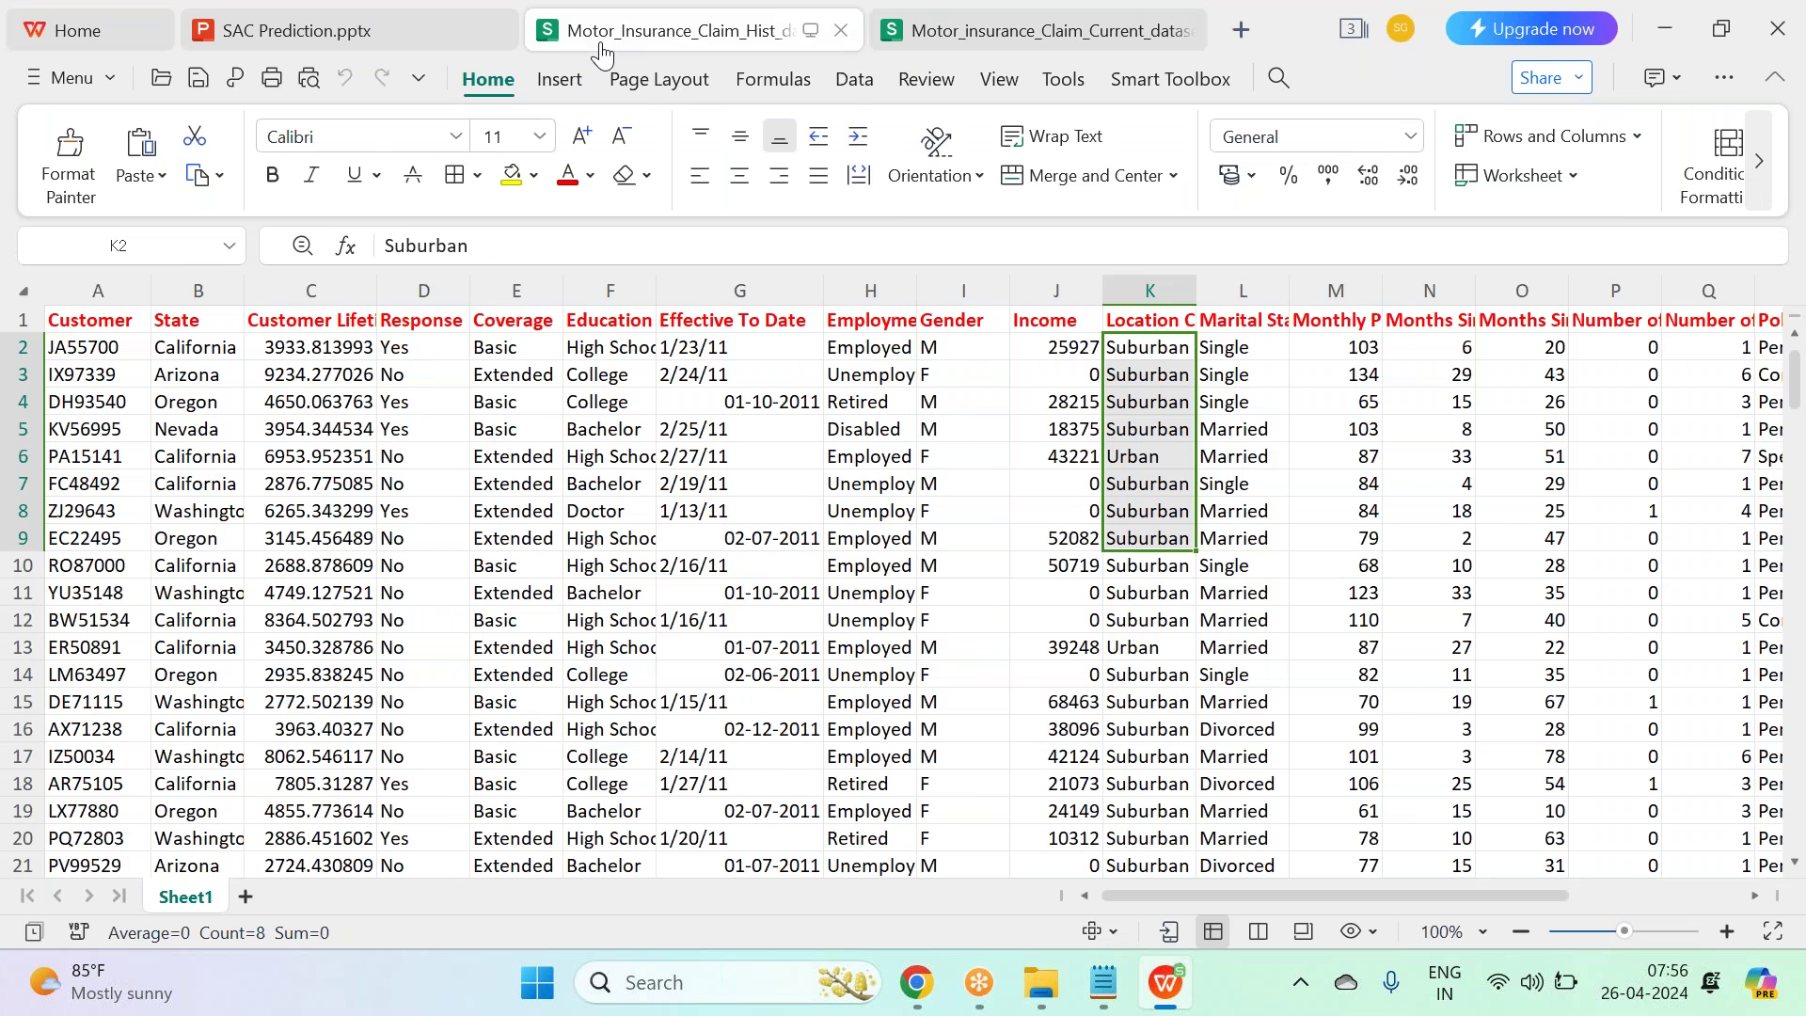
{"action": "left_click", "coordinate": [282, 30]}
{"action": "left_click", "coordinate": [188, 510]}
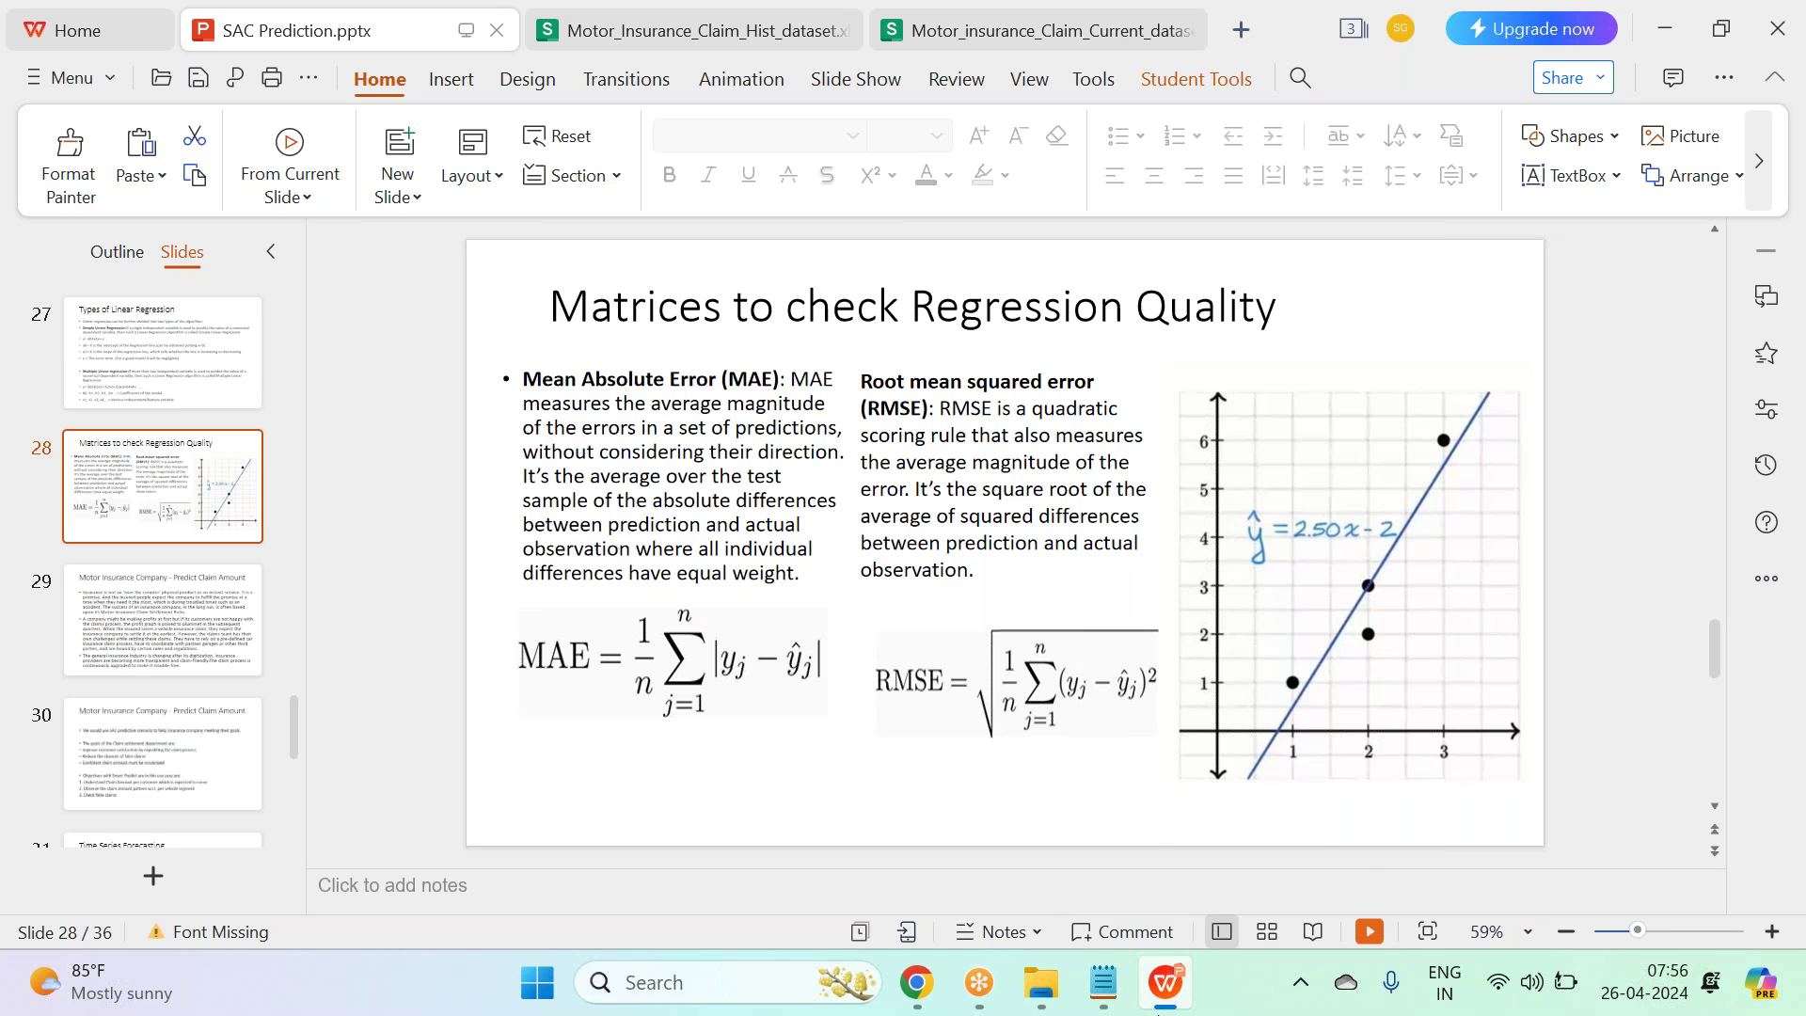
Return to SAP Analytics Cloud and examine the RMSE, prediction confidence and target statistics for the training and validation partitions.
{"action": "left_click", "coordinate": [917, 983]}
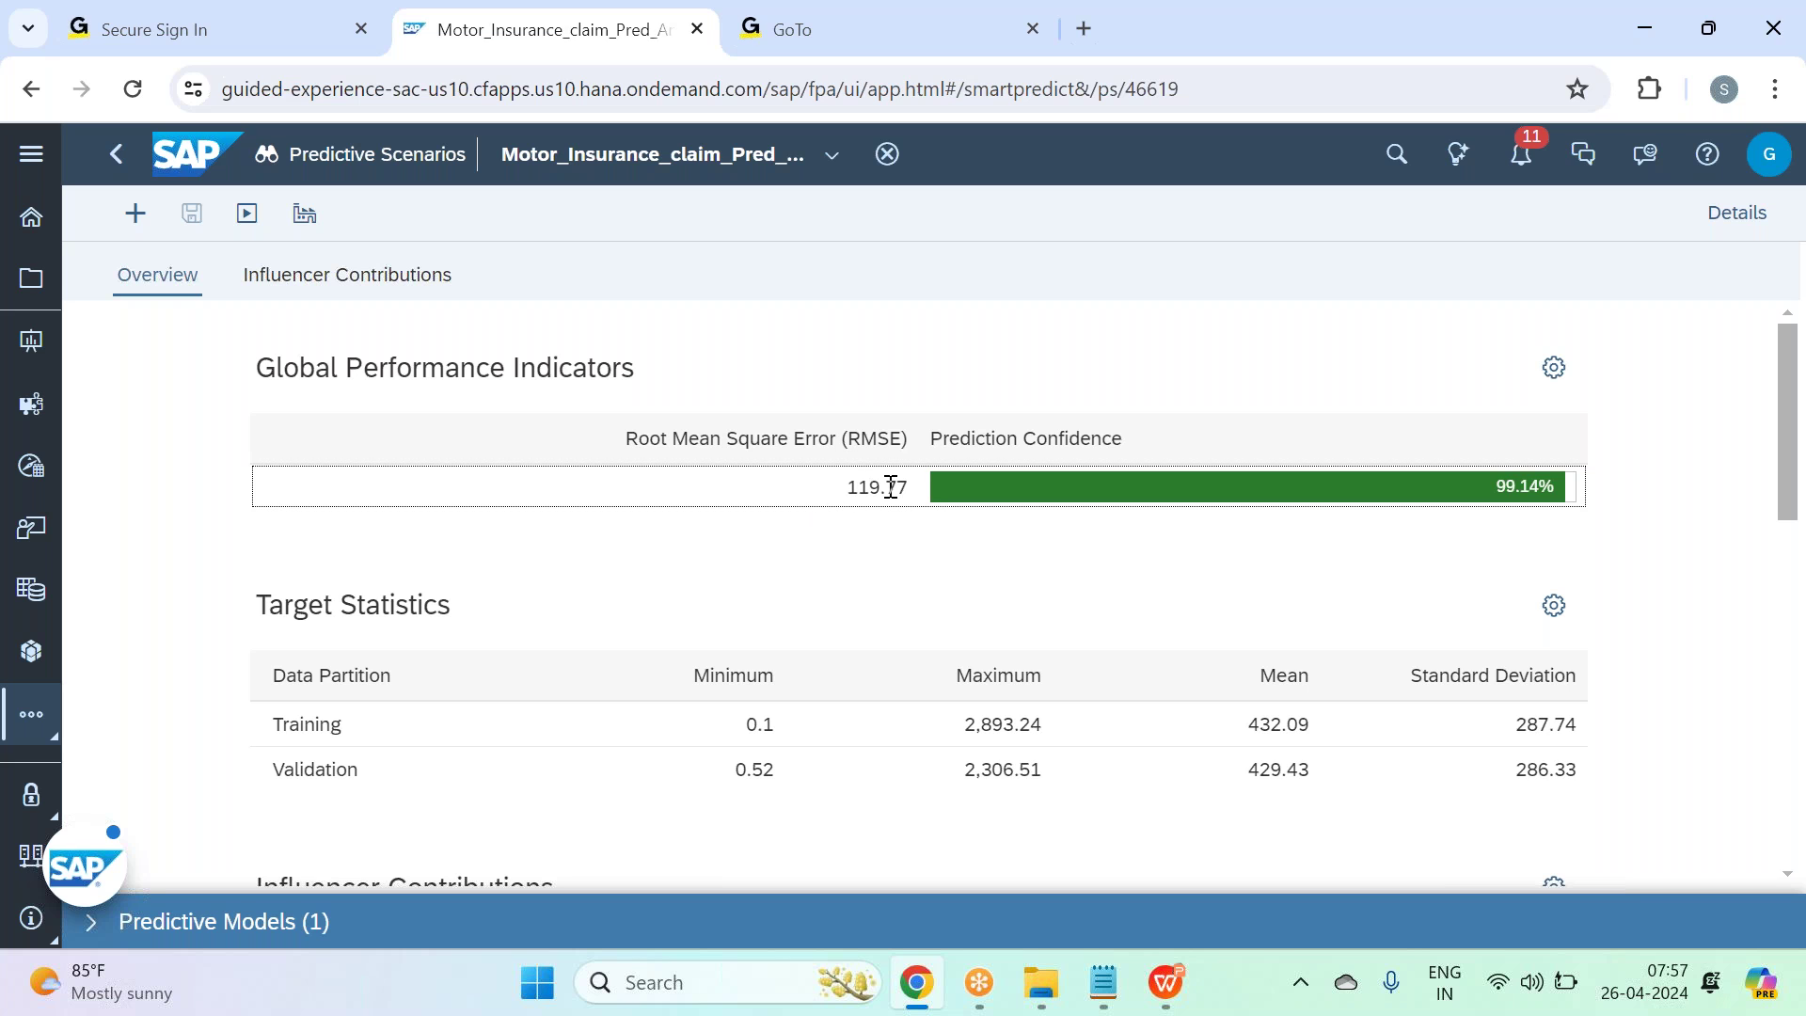
{"action": "left_click", "coordinate": [935, 523]}
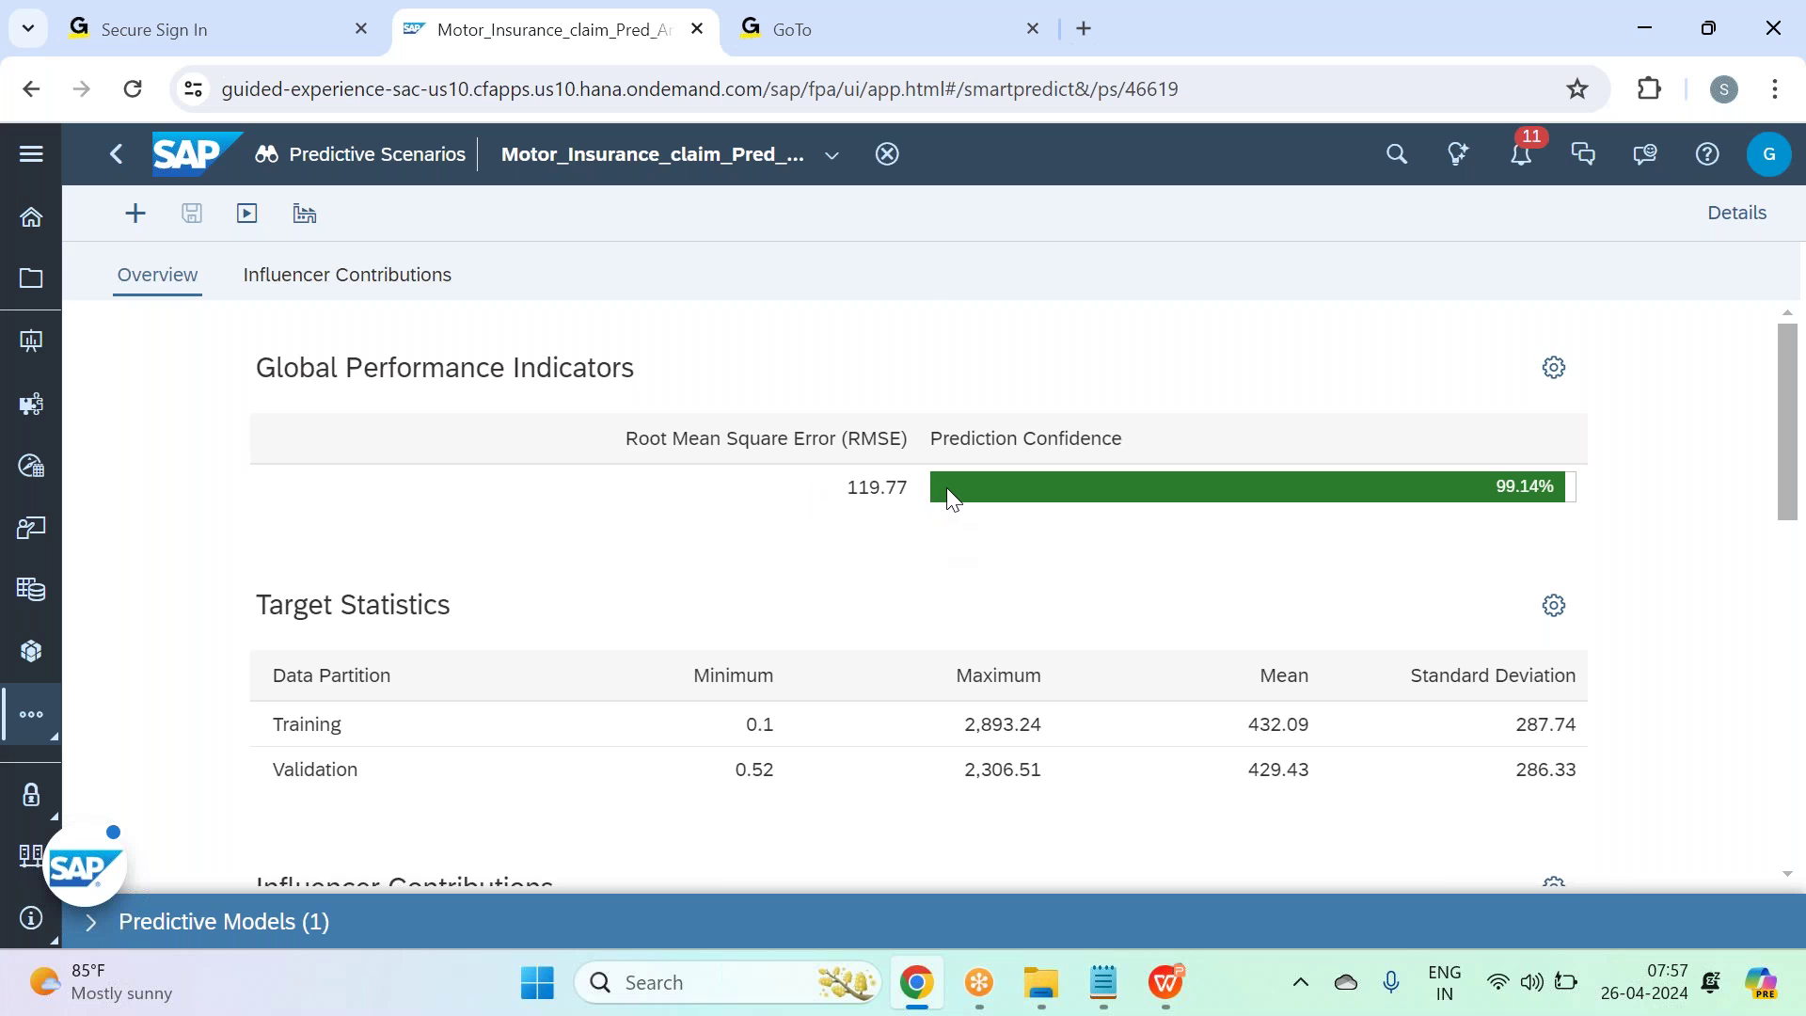
{"action": "scroll", "coordinate": [946, 488], "scroll_direction": "down", "scroll_amount": 1}
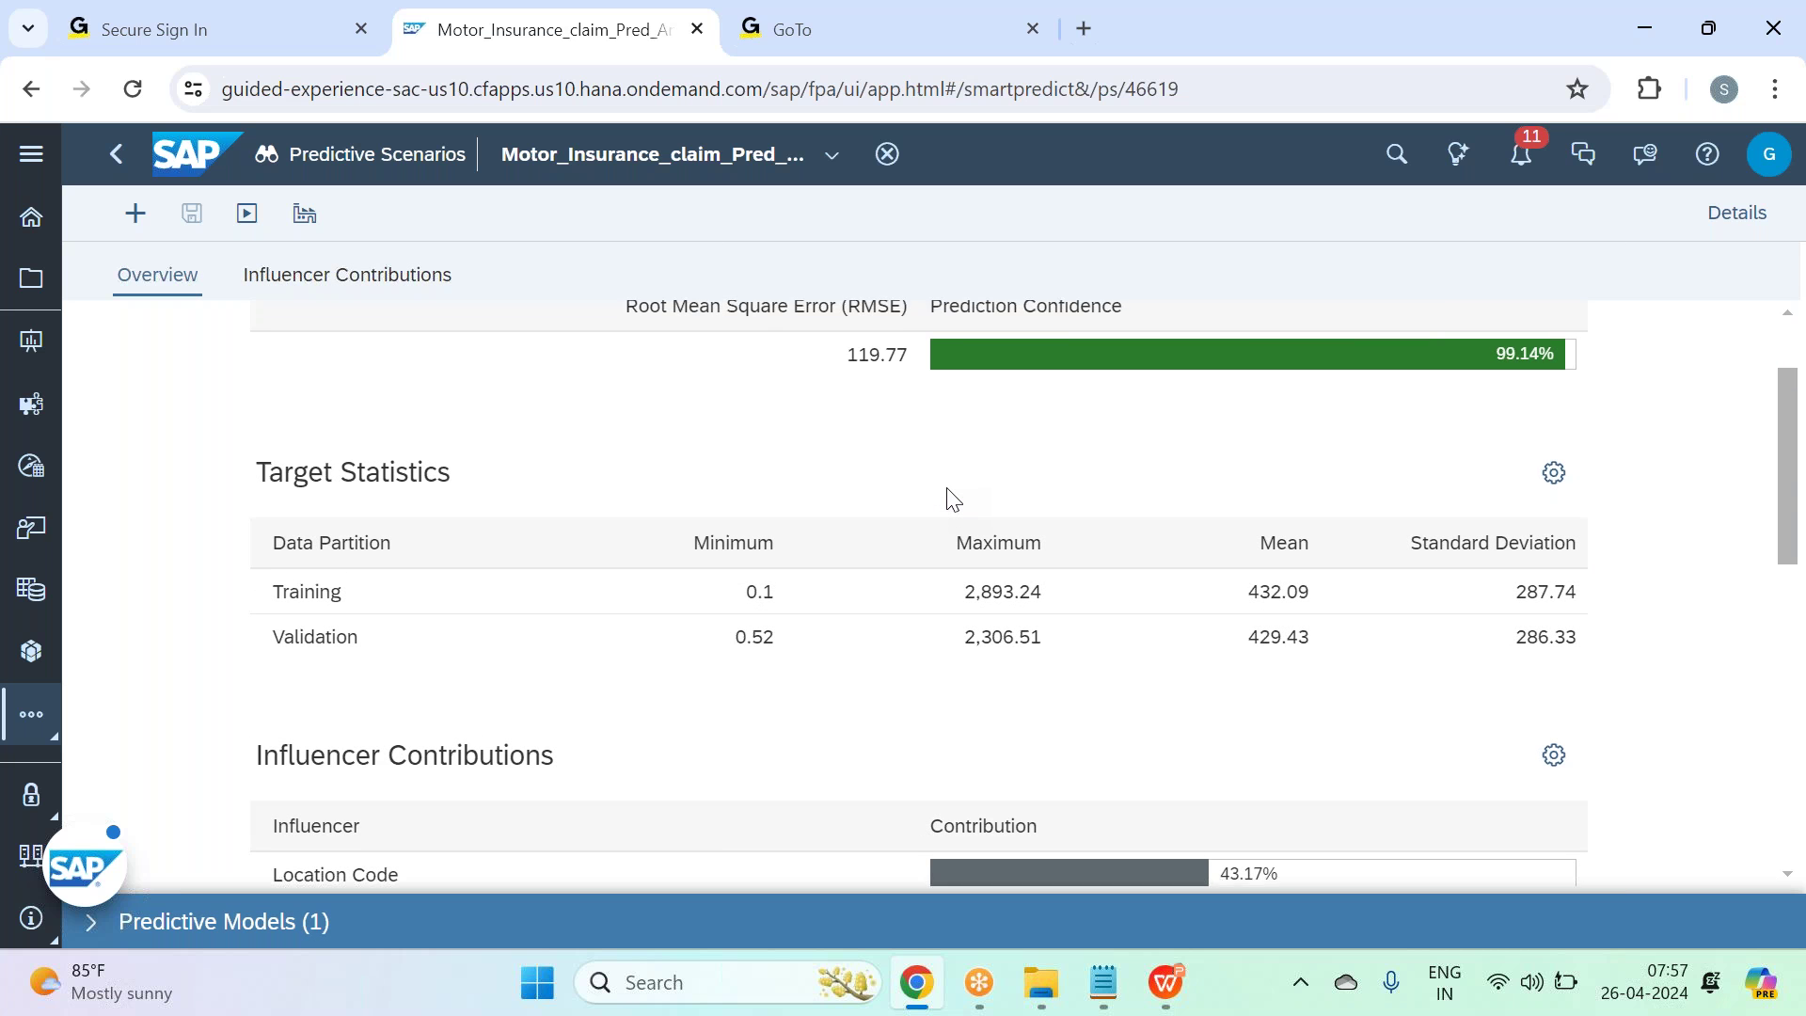
{"action": "scroll", "coordinate": [948, 494], "scroll_direction": "up", "scroll_amount": 1}
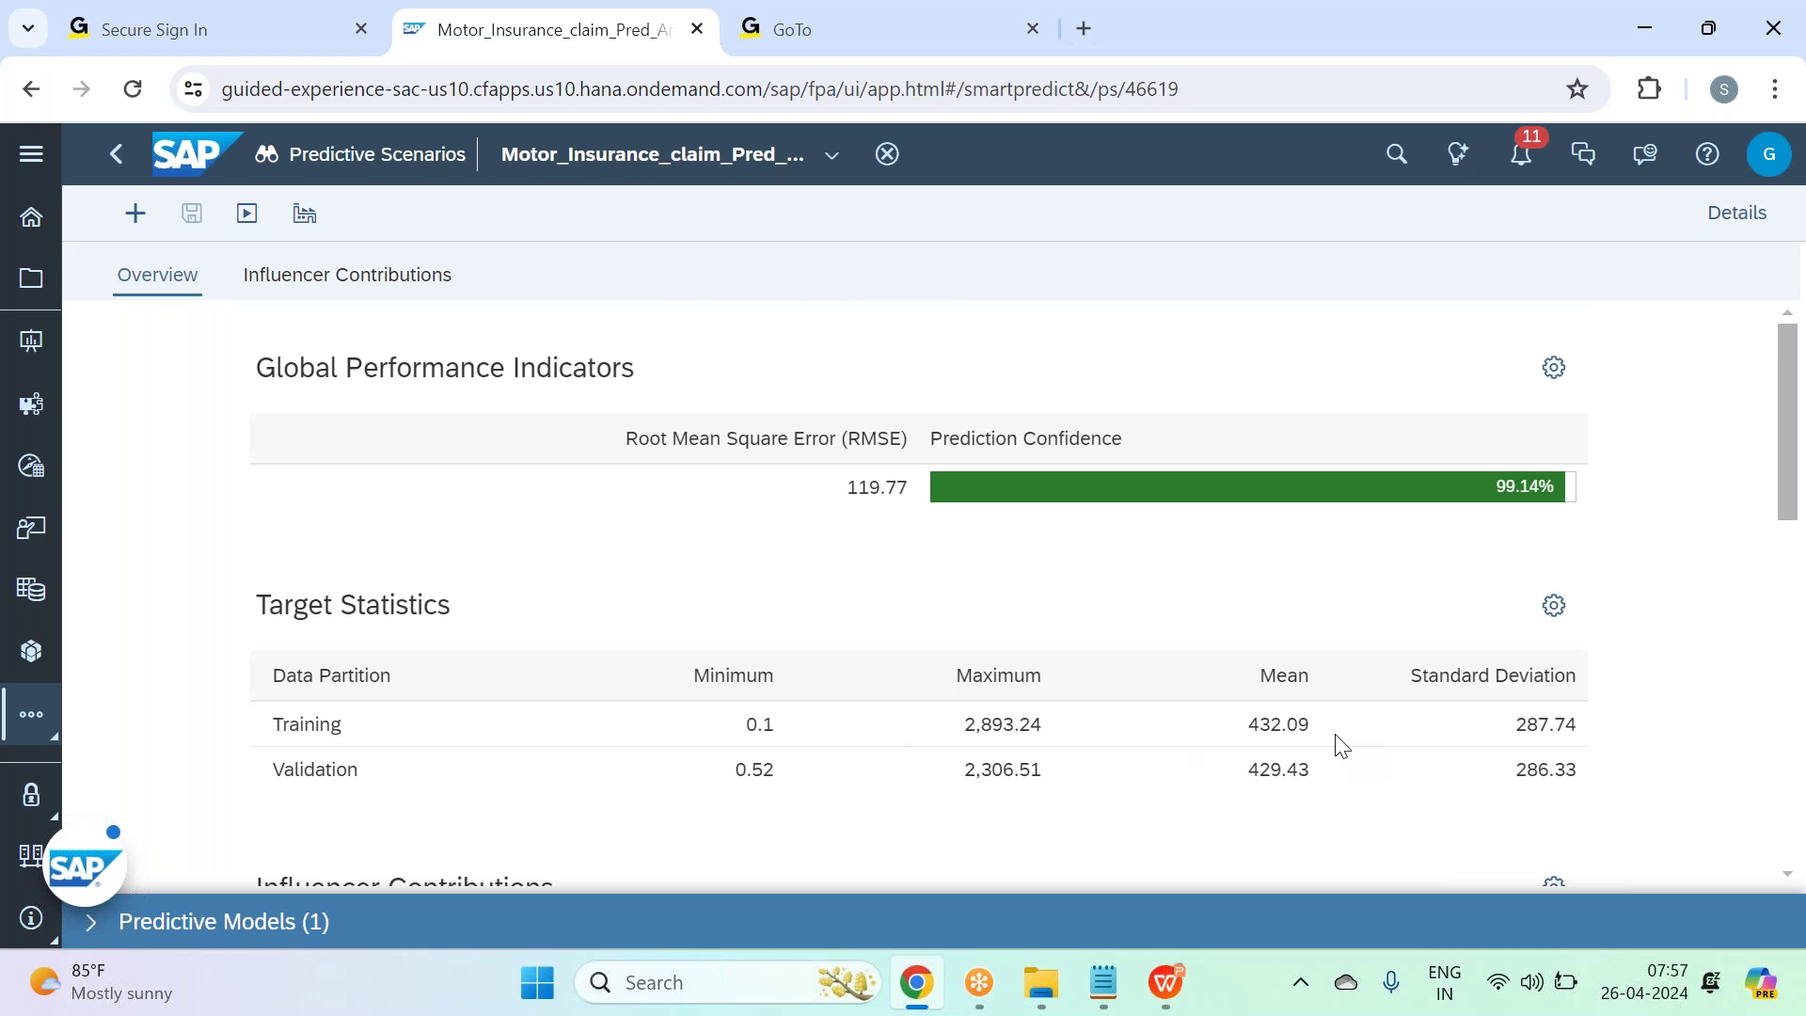
{"action": "left_click", "coordinate": [1291, 726]}
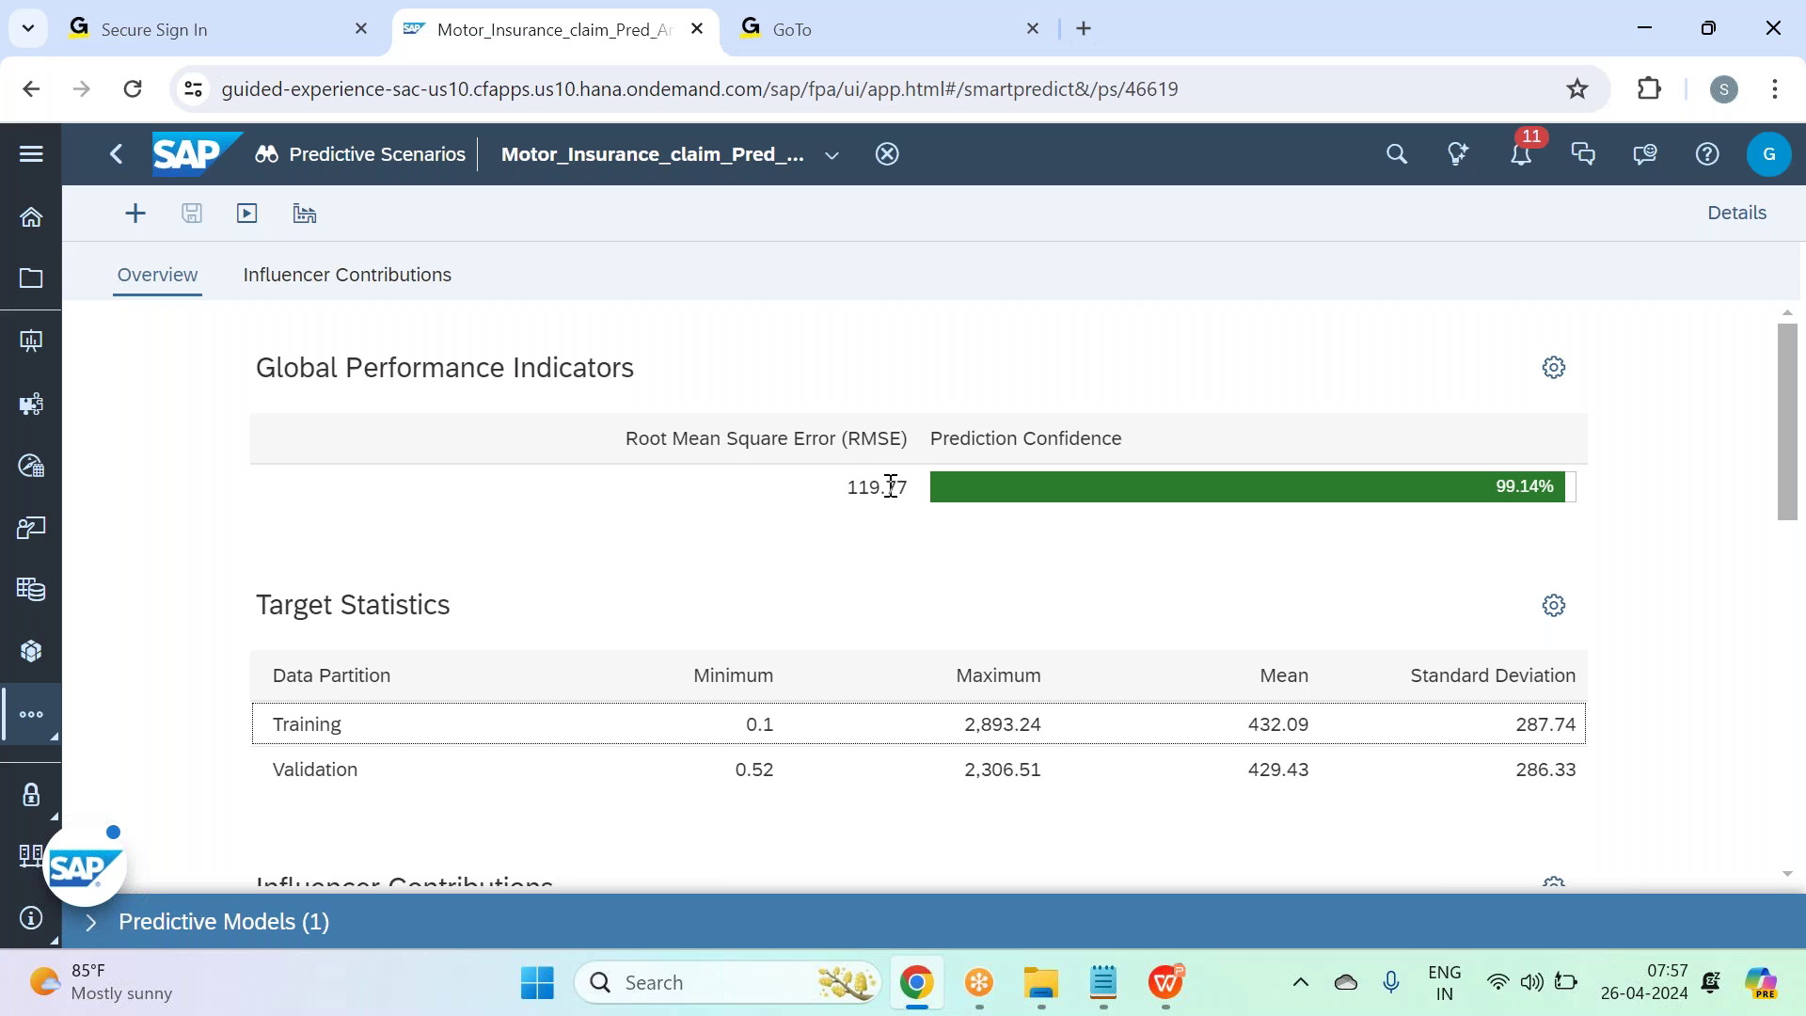
{"action": "scroll", "coordinate": [891, 486], "scroll_direction": "down", "scroll_amount": 4}
{"action": "scroll", "coordinate": [890, 486], "scroll_direction": "up", "scroll_amount": 3}
{"action": "left_click", "coordinate": [733, 785]}
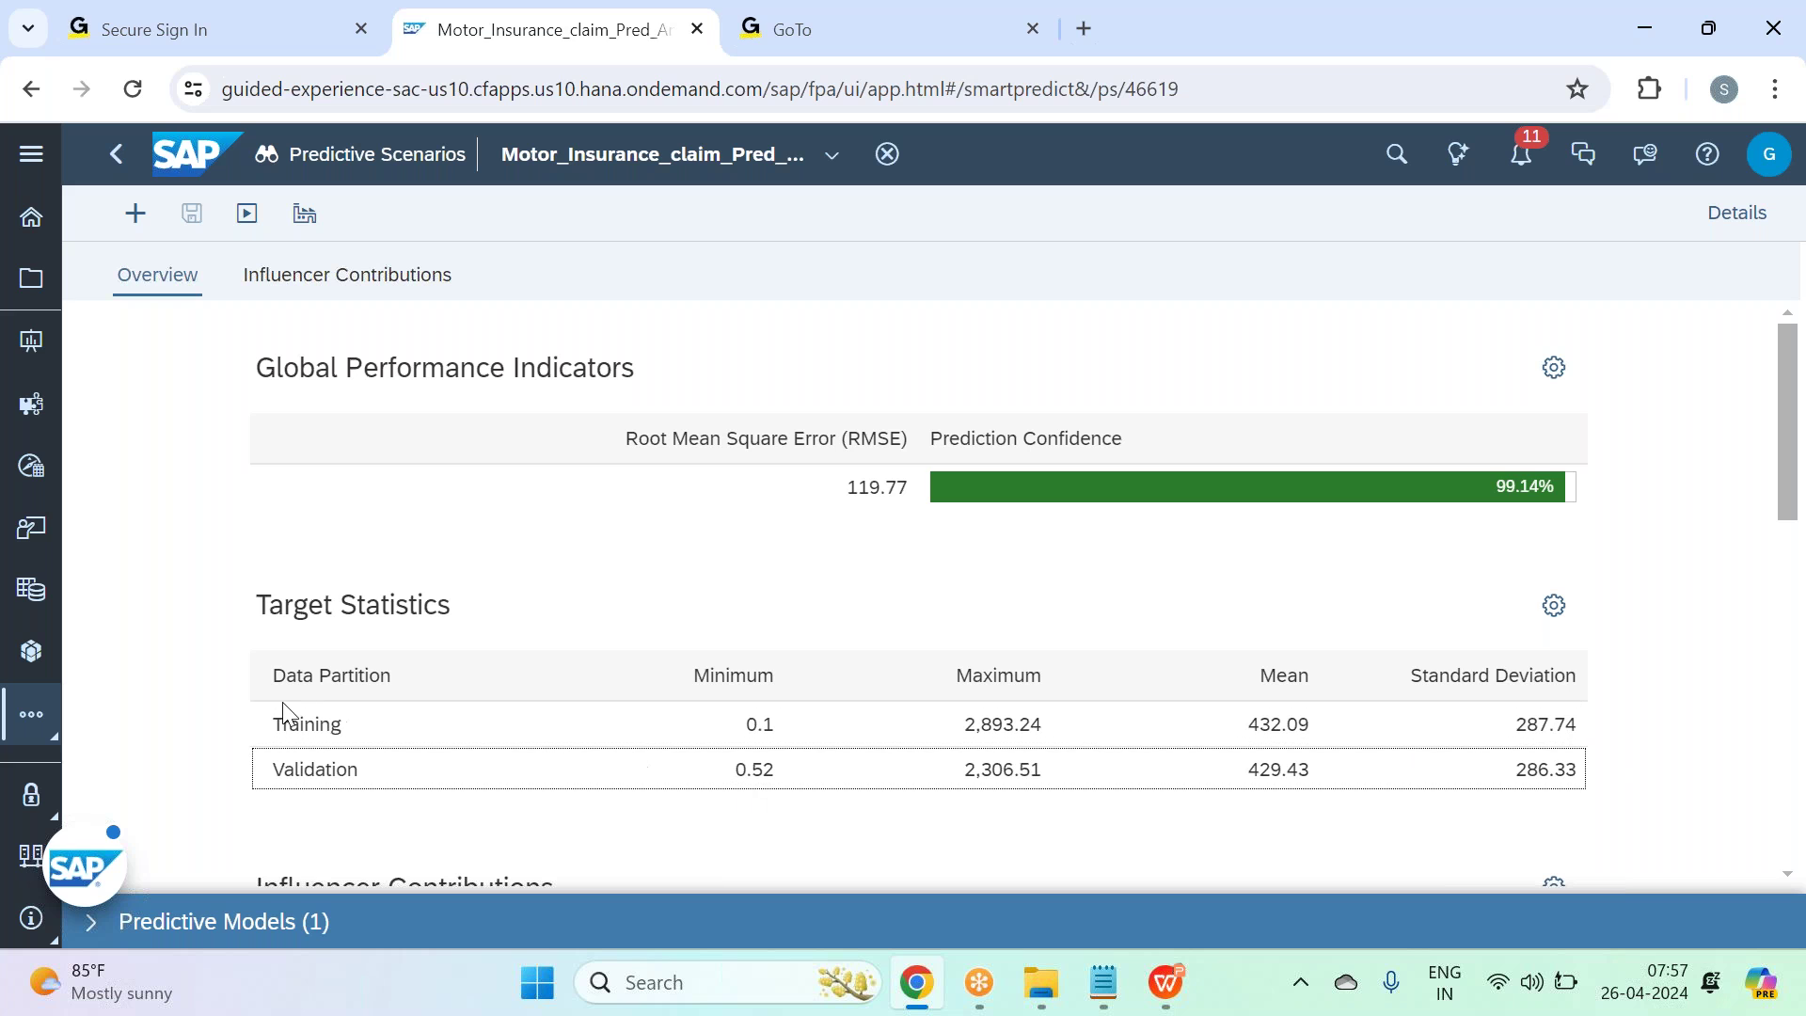
{"action": "left_click", "coordinate": [369, 728]}
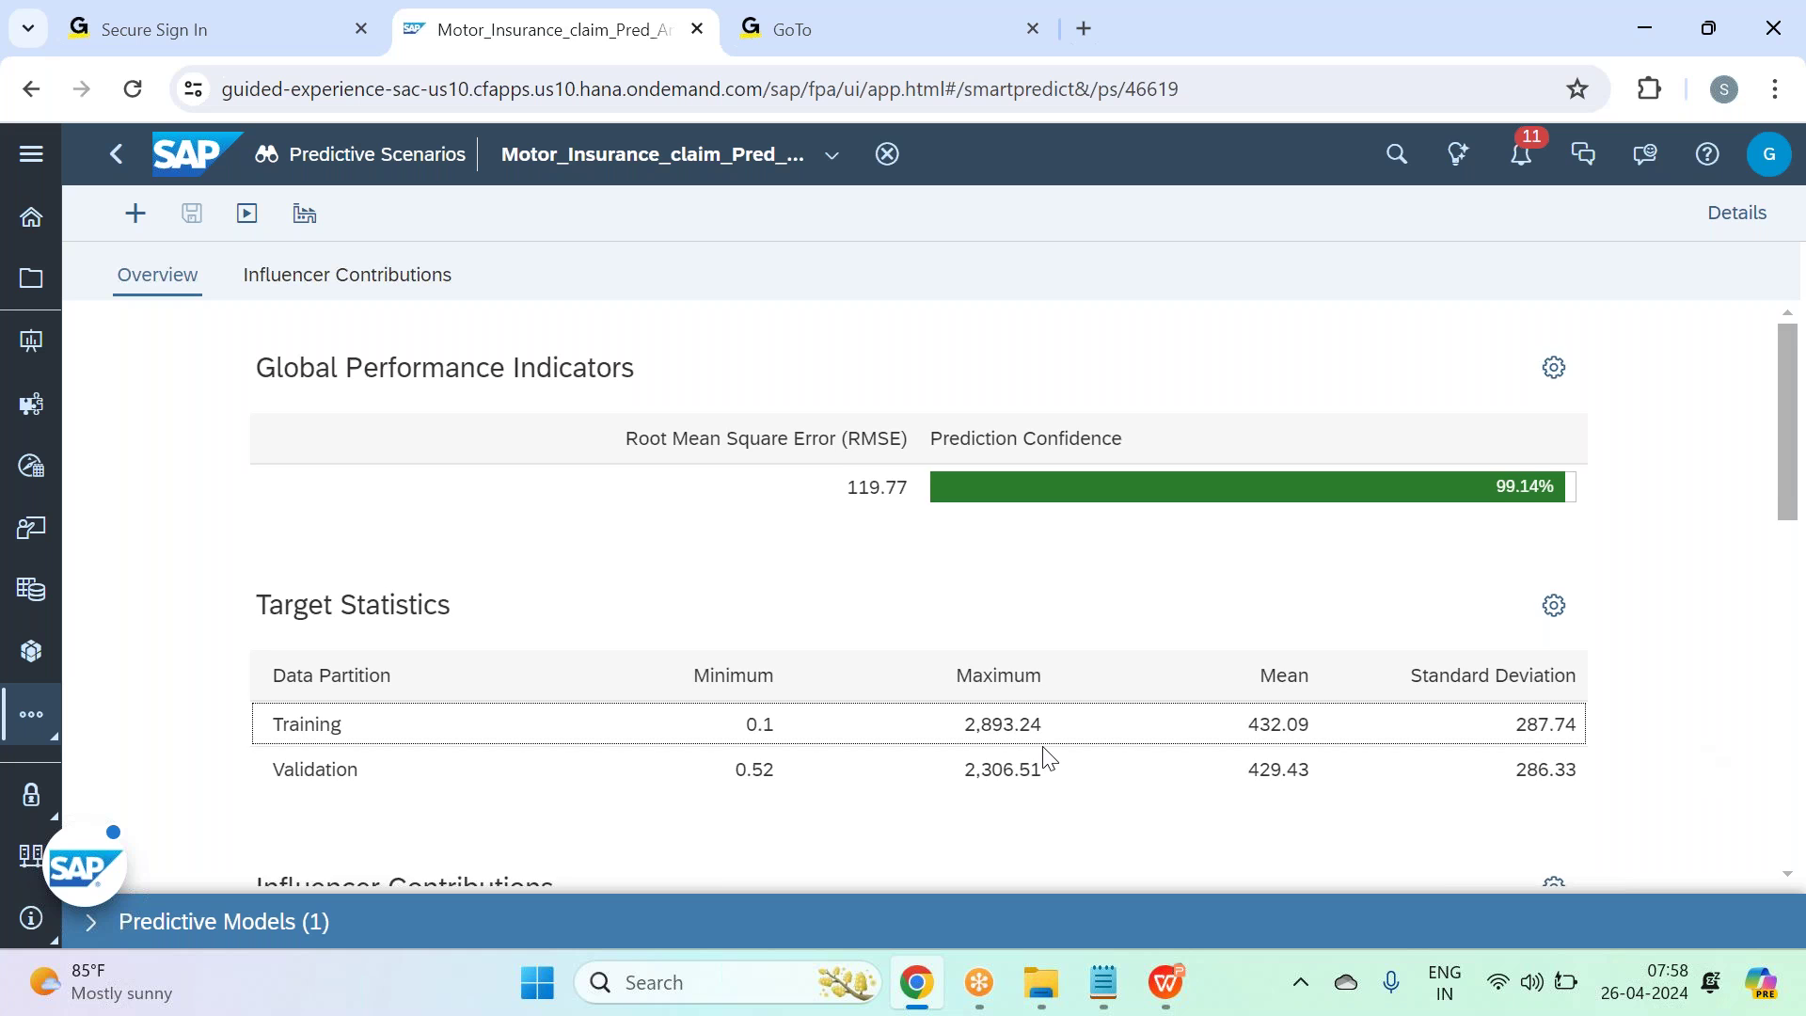
Examine the influencer contributions and the Predicted vs. Actual chart in the model overview.
{"action": "scroll", "coordinate": [1044, 749], "scroll_direction": "down", "scroll_amount": 5}
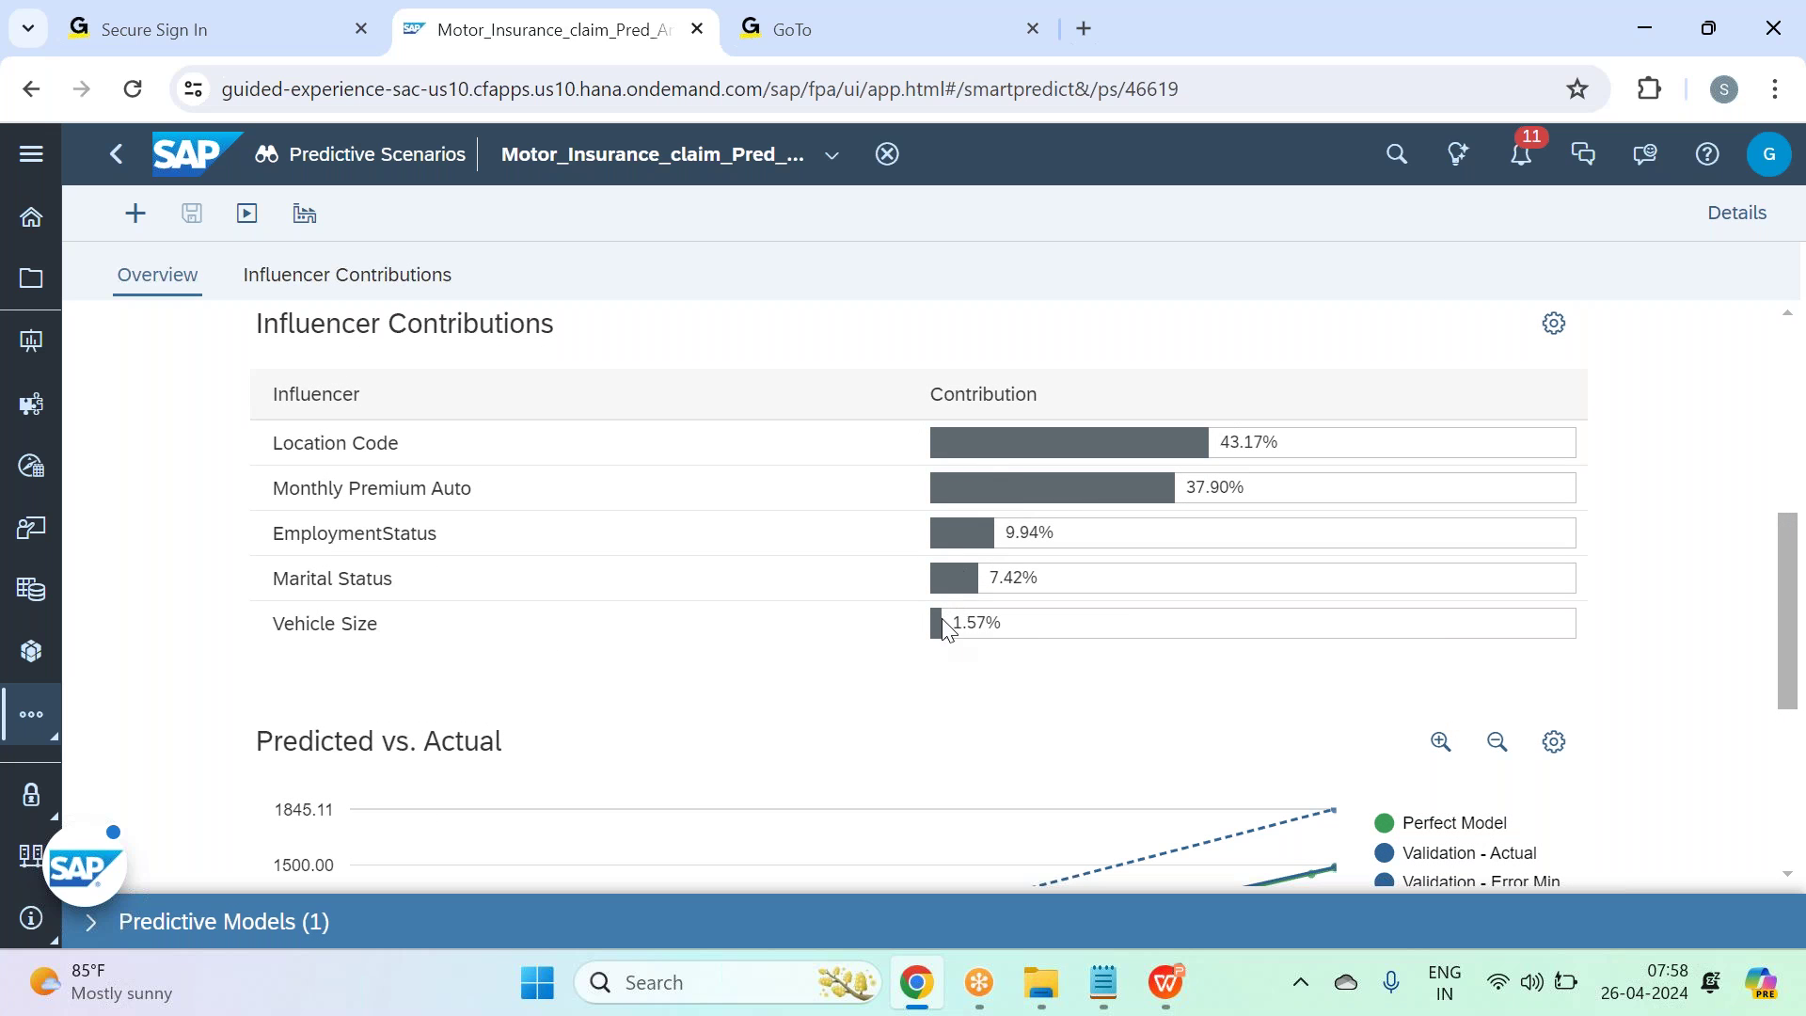
{"action": "scroll", "coordinate": [1028, 649], "scroll_direction": "up", "scroll_amount": 3}
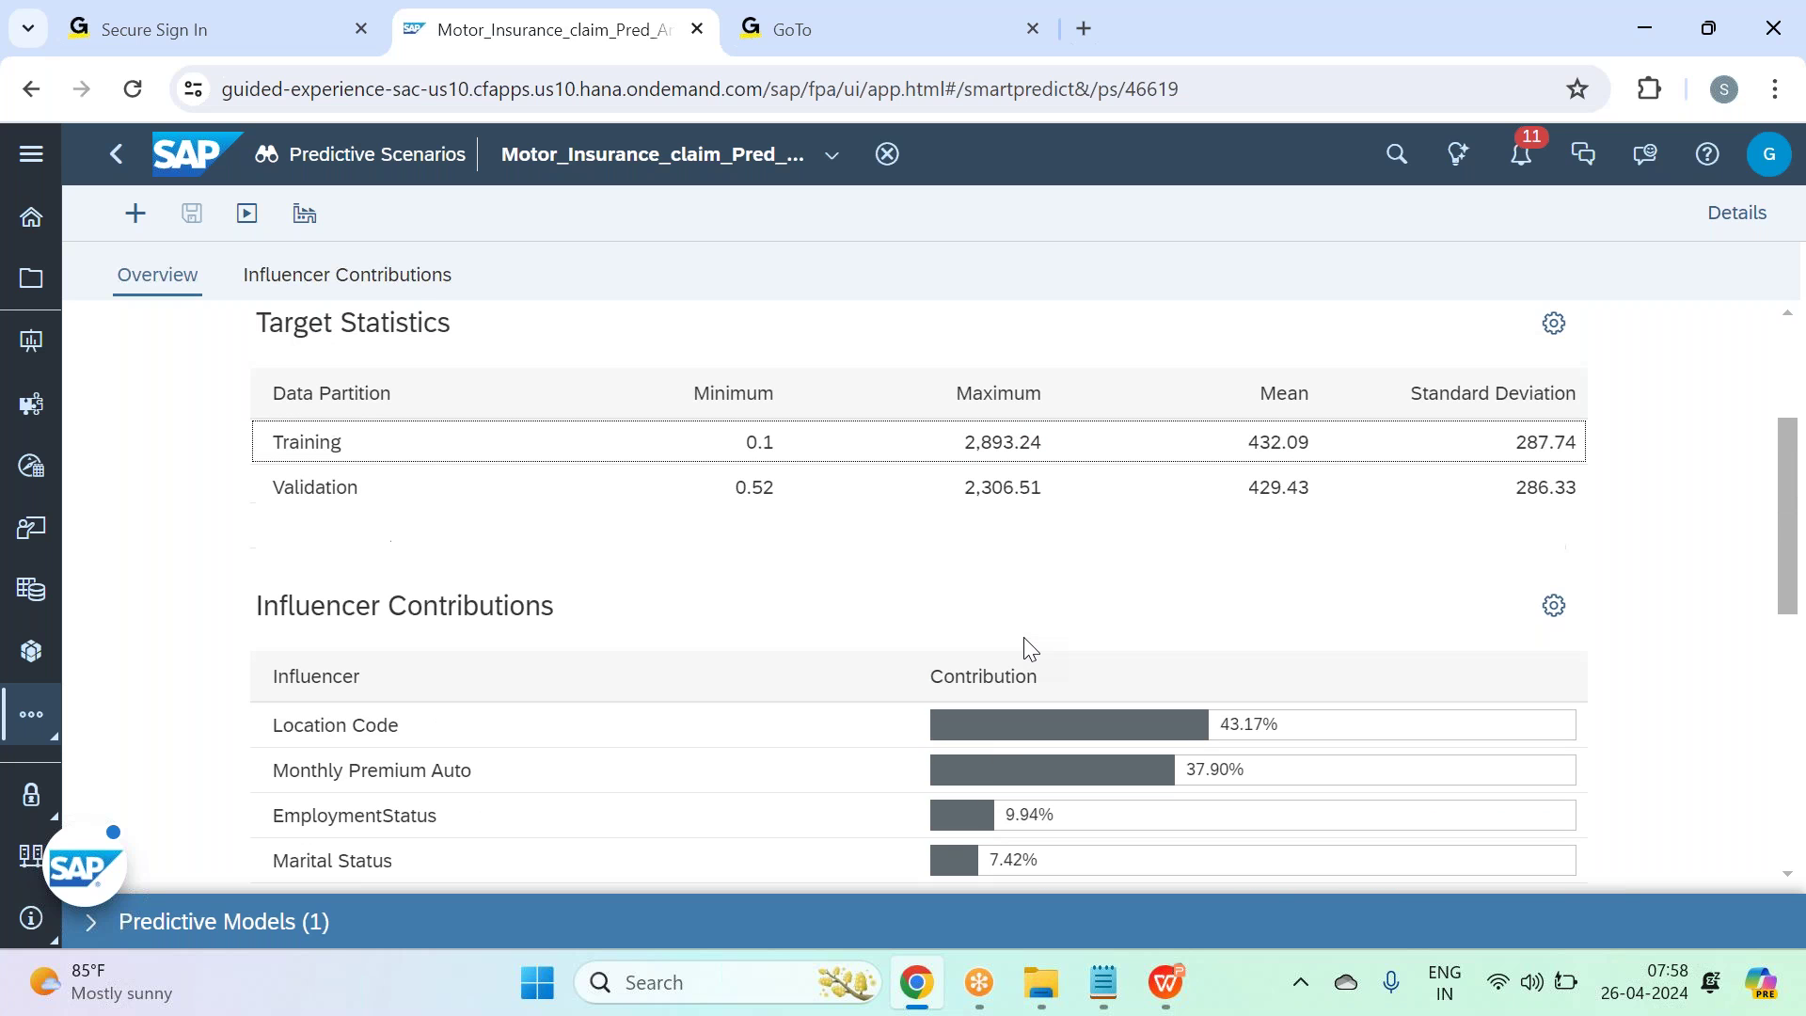
{"action": "scroll", "coordinate": [1028, 649], "scroll_direction": "down", "scroll_amount": 3}
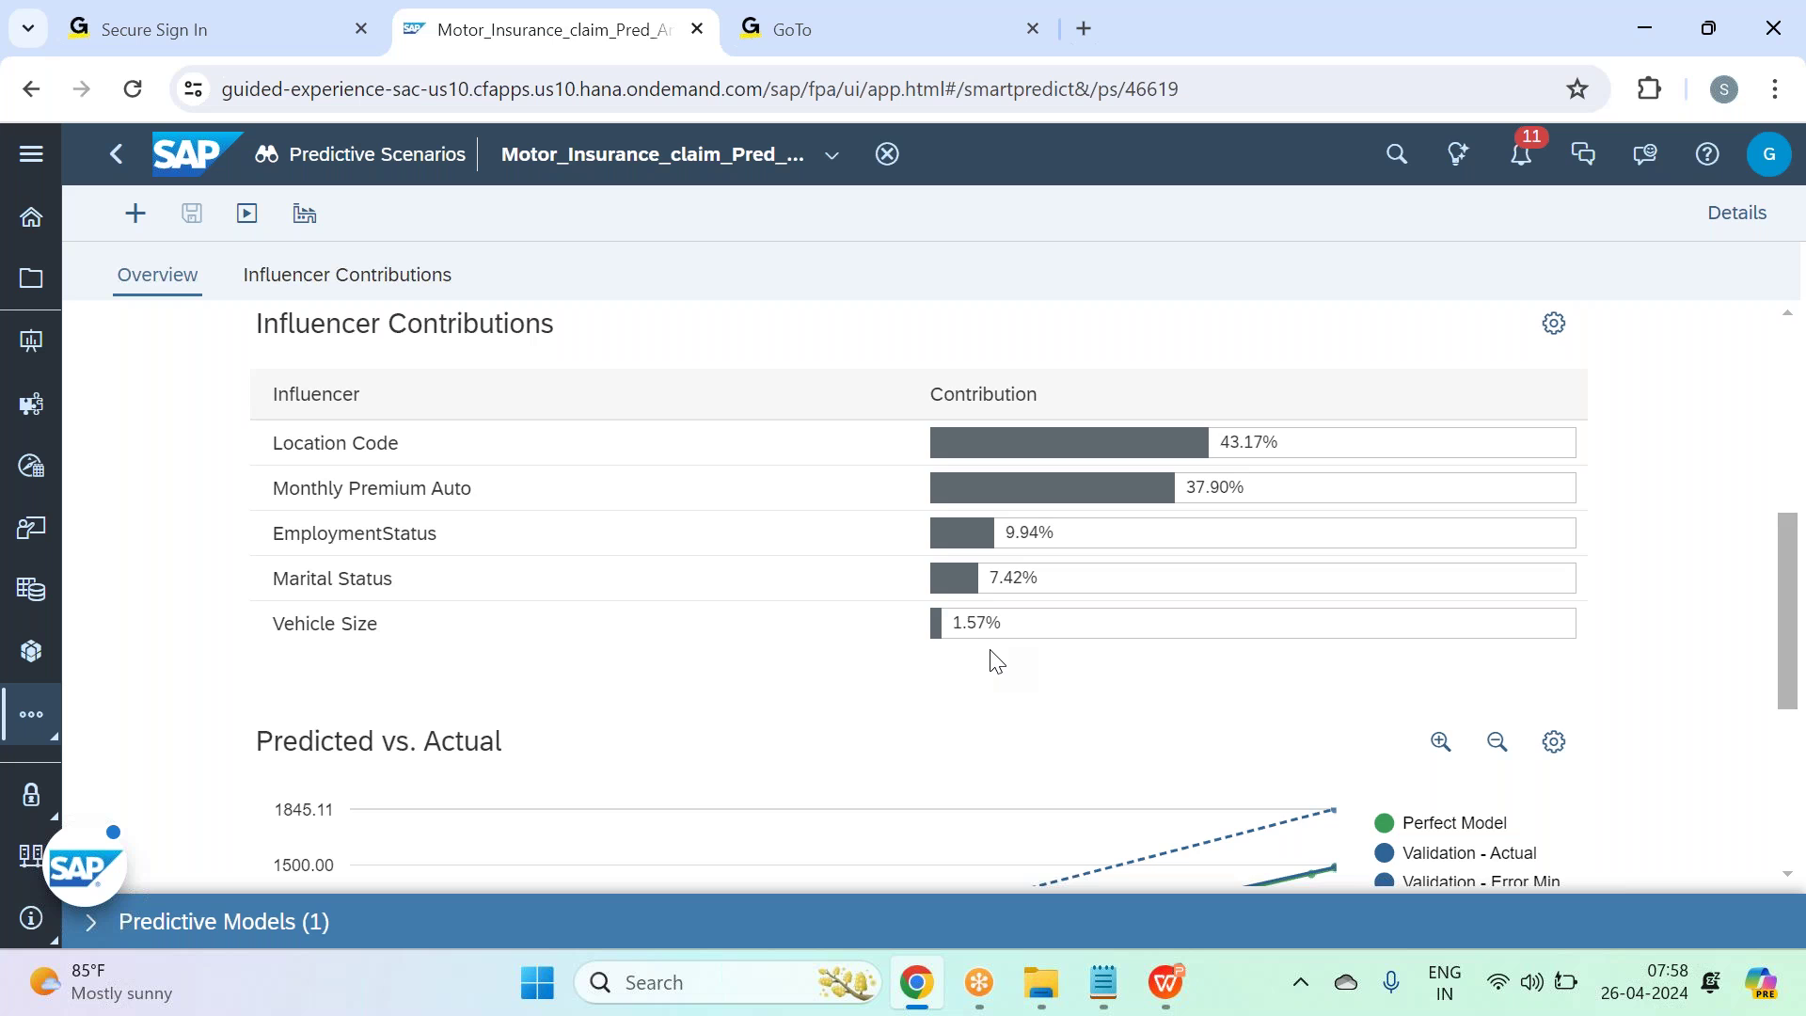
{"action": "scroll", "coordinate": [997, 661], "scroll_direction": "down", "scroll_amount": 3}
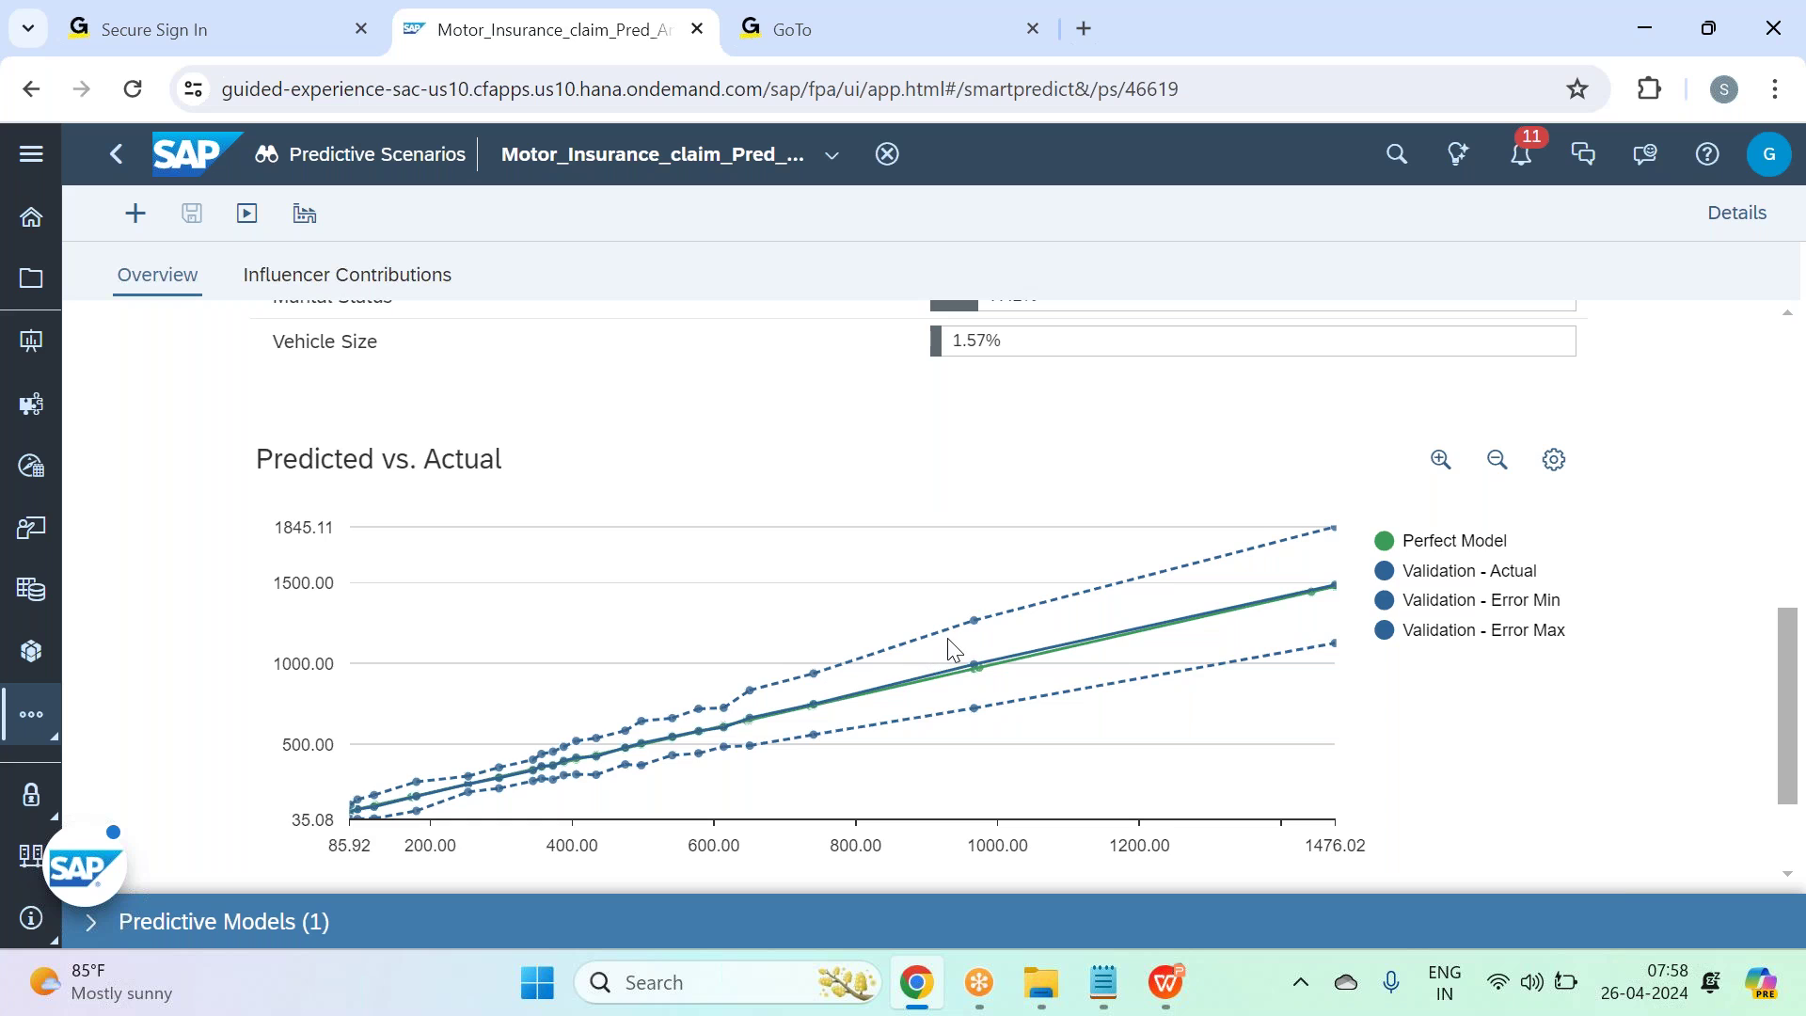
{"action": "scroll", "coordinate": [363, 476], "scroll_direction": "up", "scroll_amount": 3}
Open the detailed influencer contributions and set the Grouped Category Statistics chart to the Location Code influencer.
{"action": "left_click", "coordinate": [312, 288]}
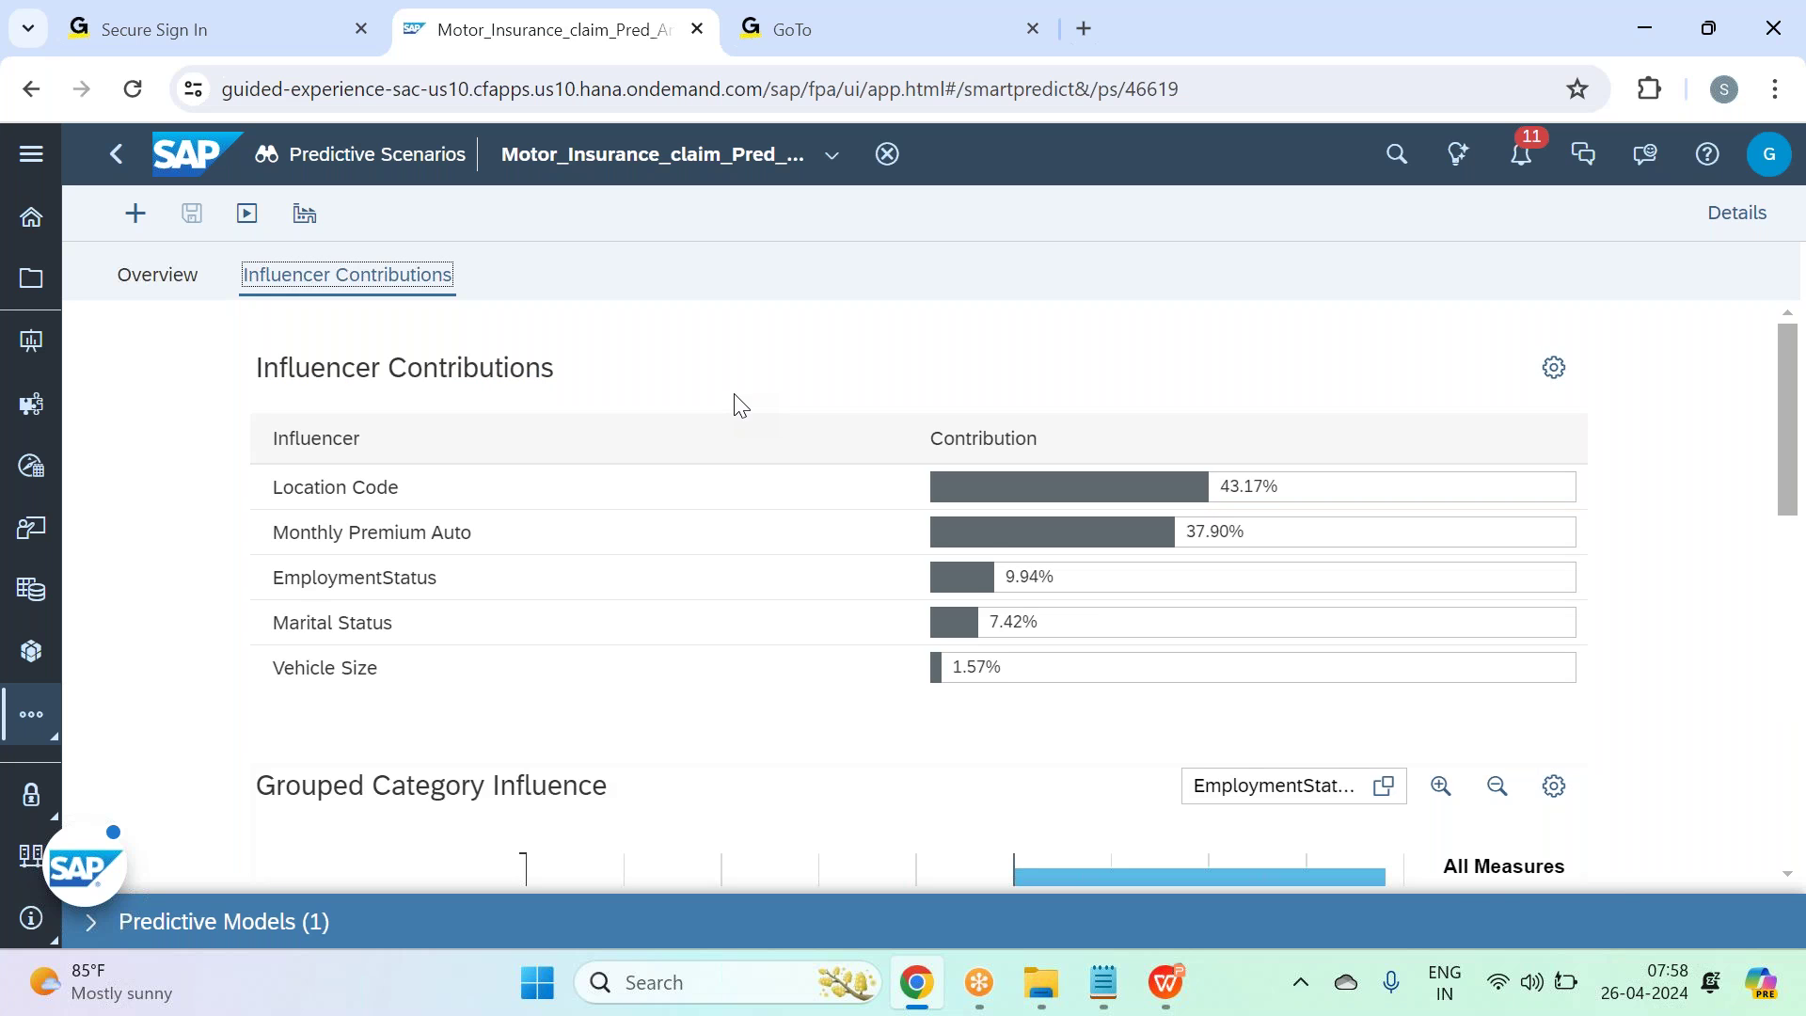
{"action": "scroll", "coordinate": [739, 406], "scroll_direction": "down", "scroll_amount": 2}
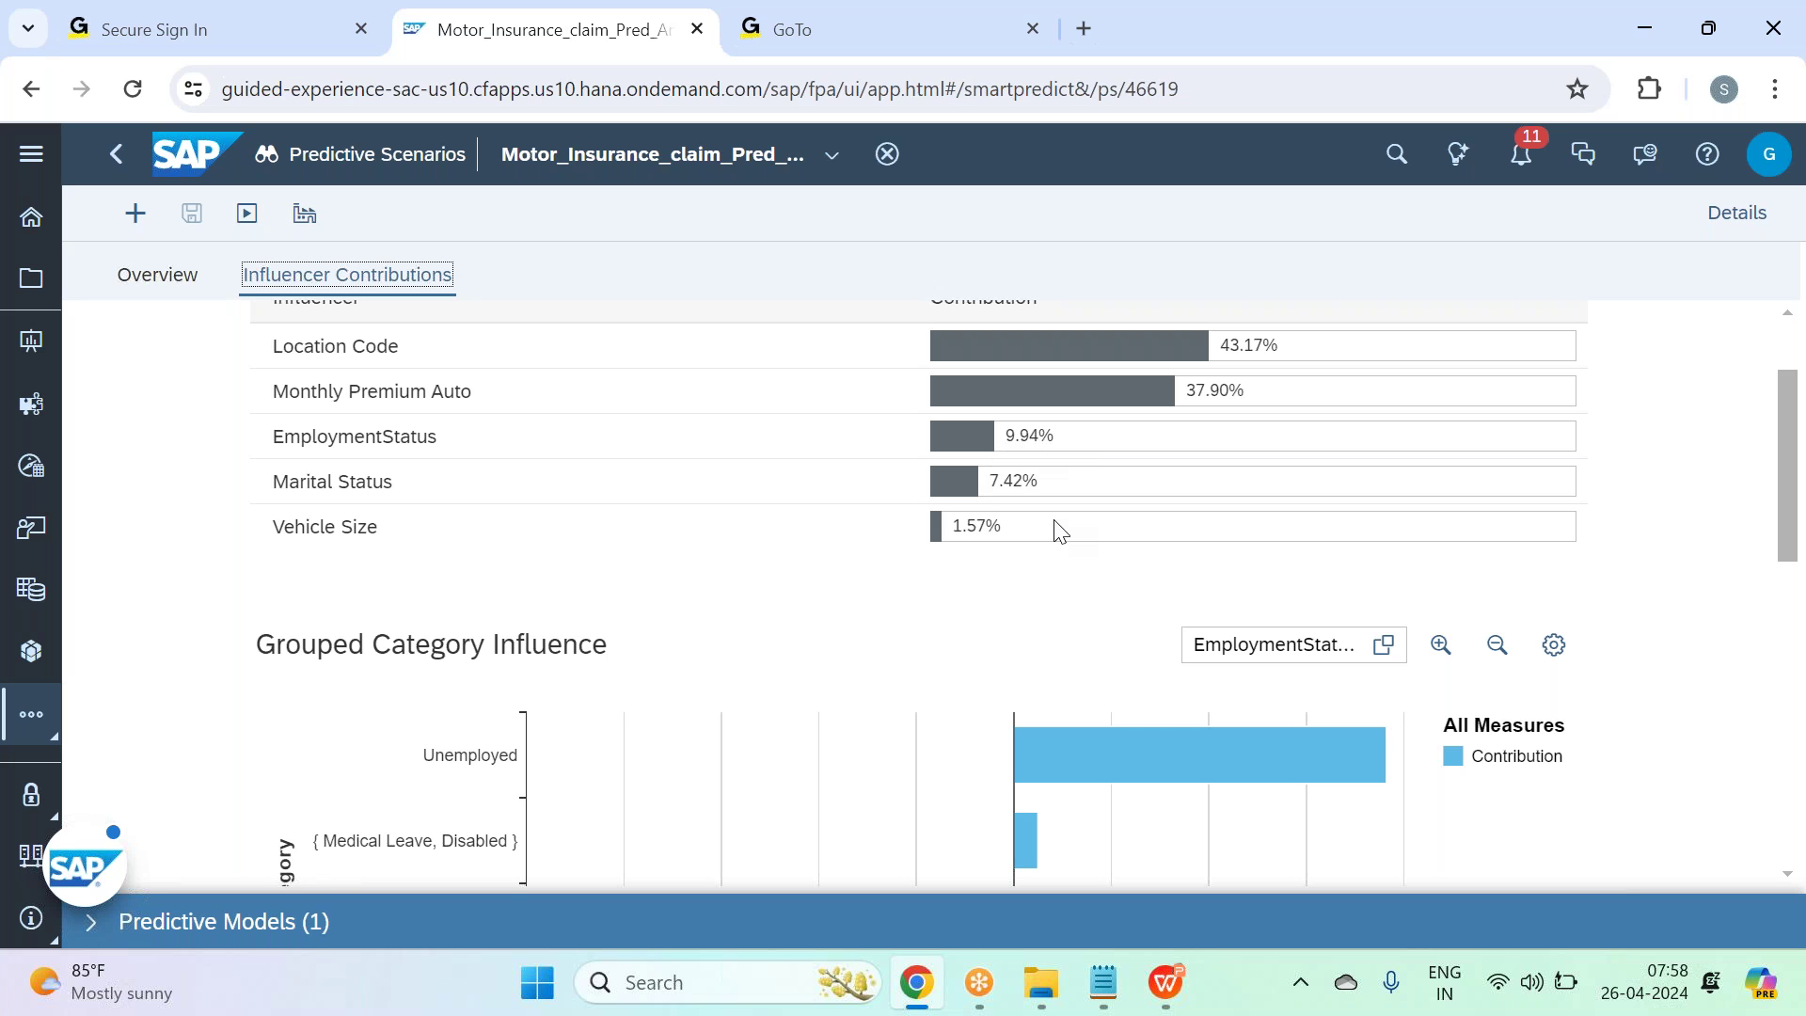
{"action": "scroll", "coordinate": [1060, 532], "scroll_direction": "down", "scroll_amount": 10}
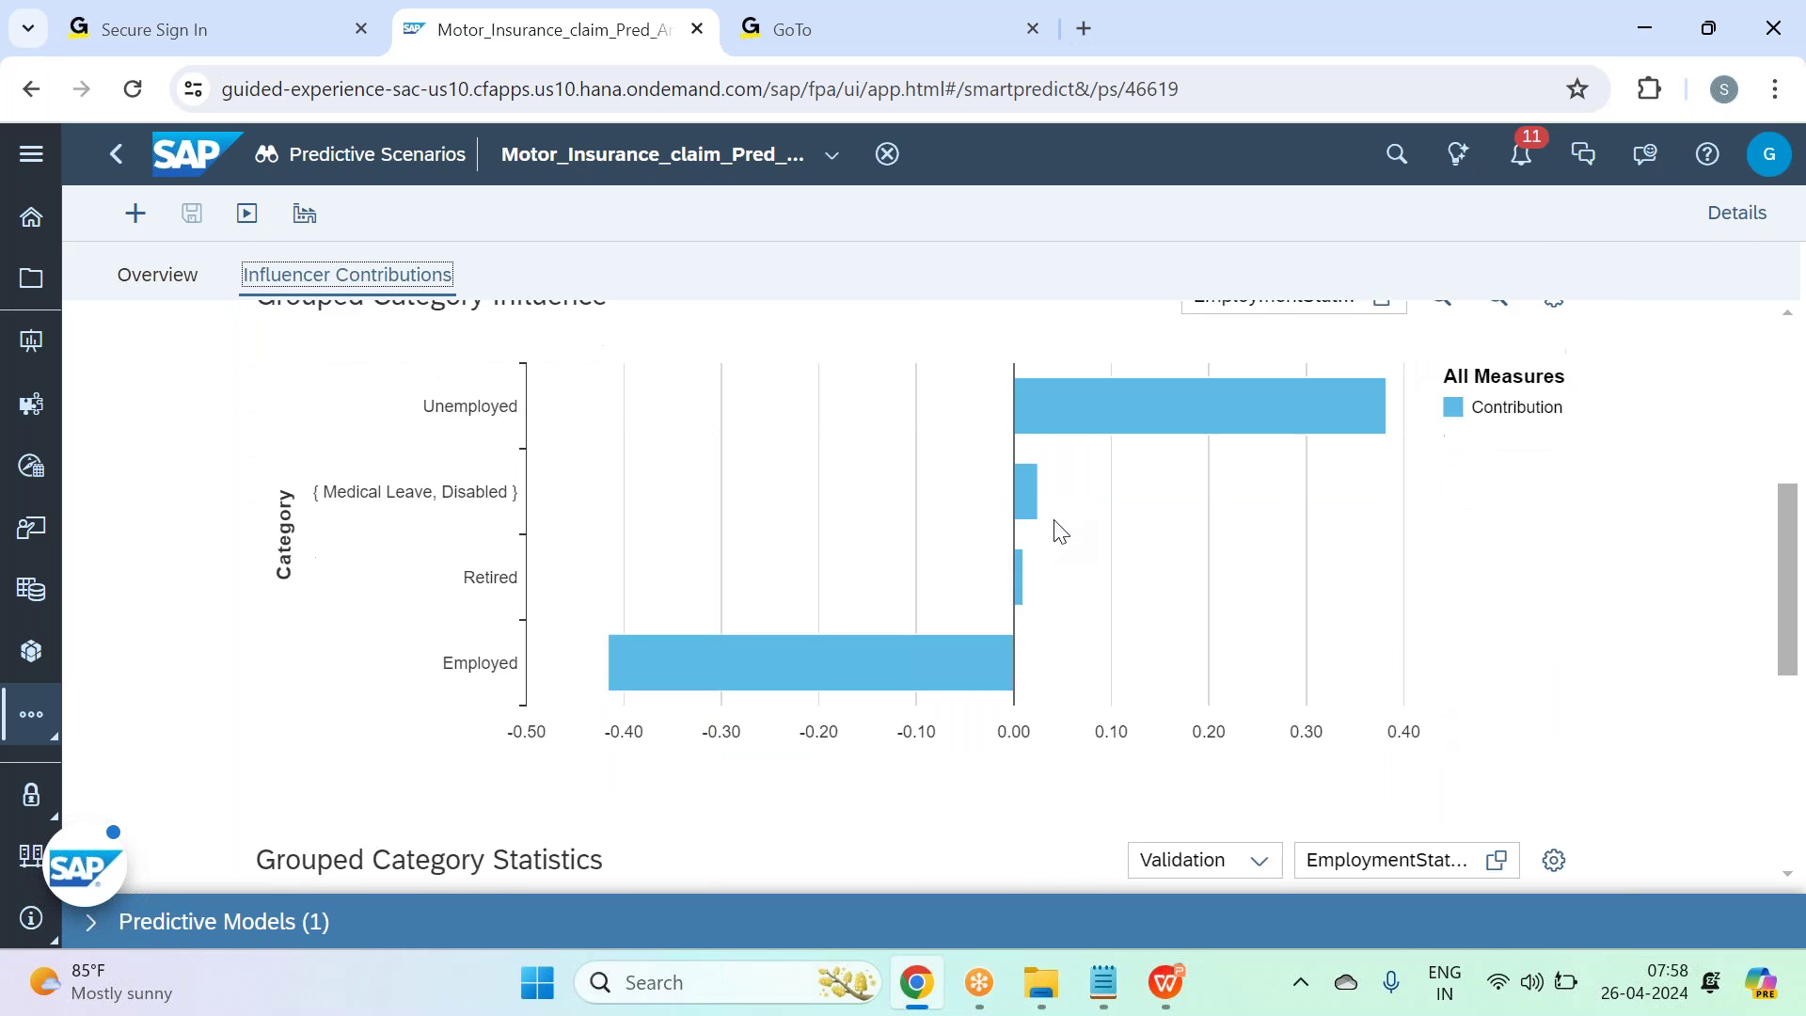
{"action": "left_click", "coordinate": [1500, 365]}
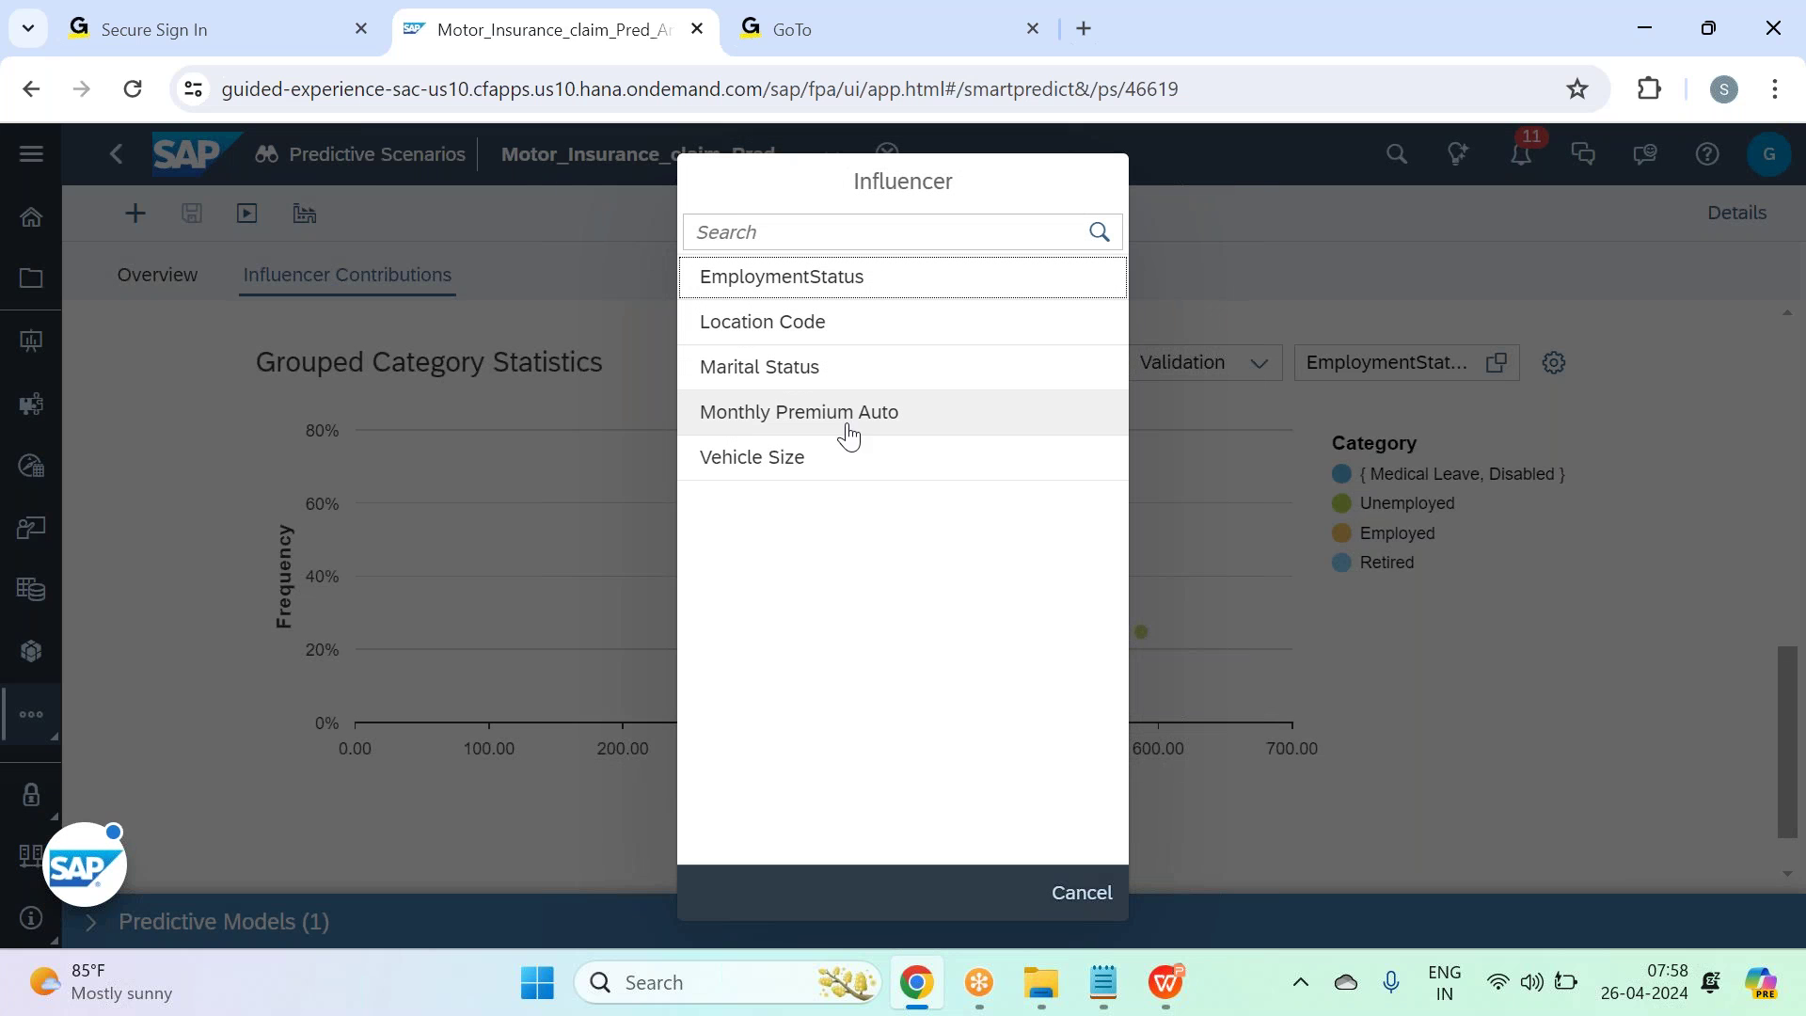
{"action": "left_click", "coordinate": [849, 347]}
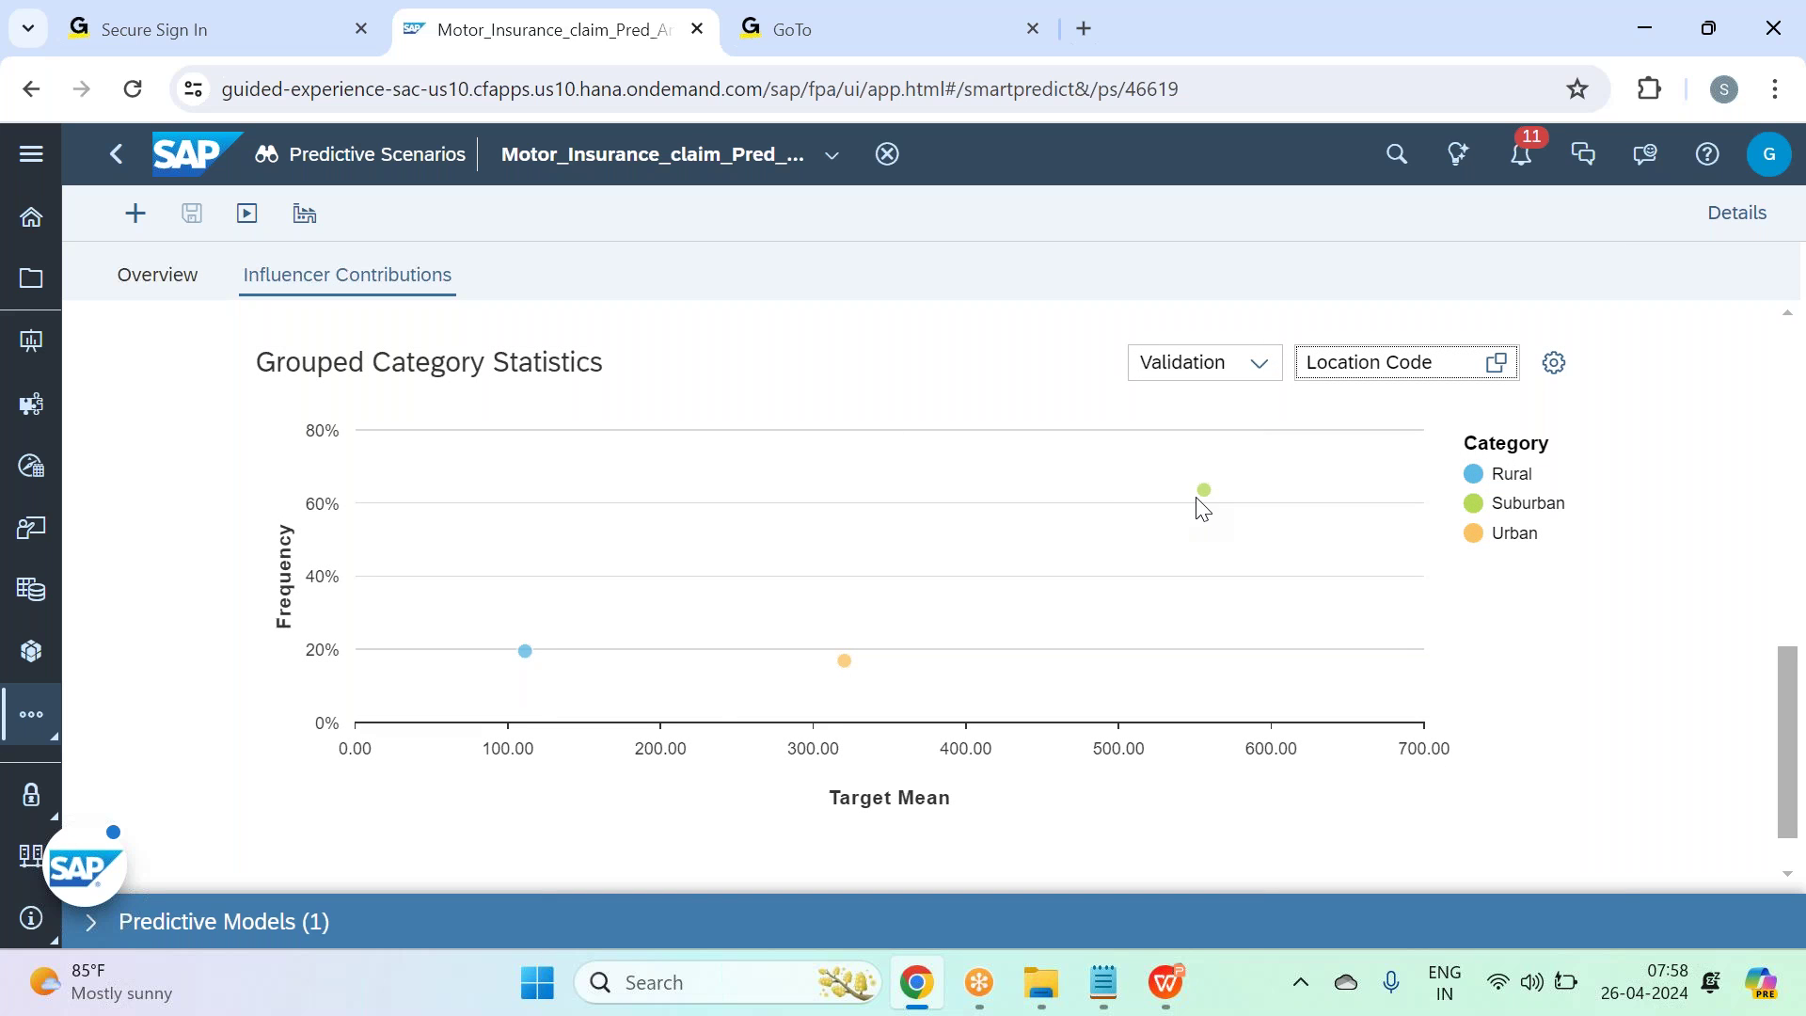
Inspect the Location Code categories in the Grouped Category Statistics chart and switch its influencer to Monthly Premium Auto.
{"action": "mouse_move", "coordinate": [1205, 494]}
{"action": "mouse_move", "coordinate": [844, 662]}
{"action": "mouse_move", "coordinate": [532, 660]}
{"action": "left_click", "coordinate": [1496, 373]}
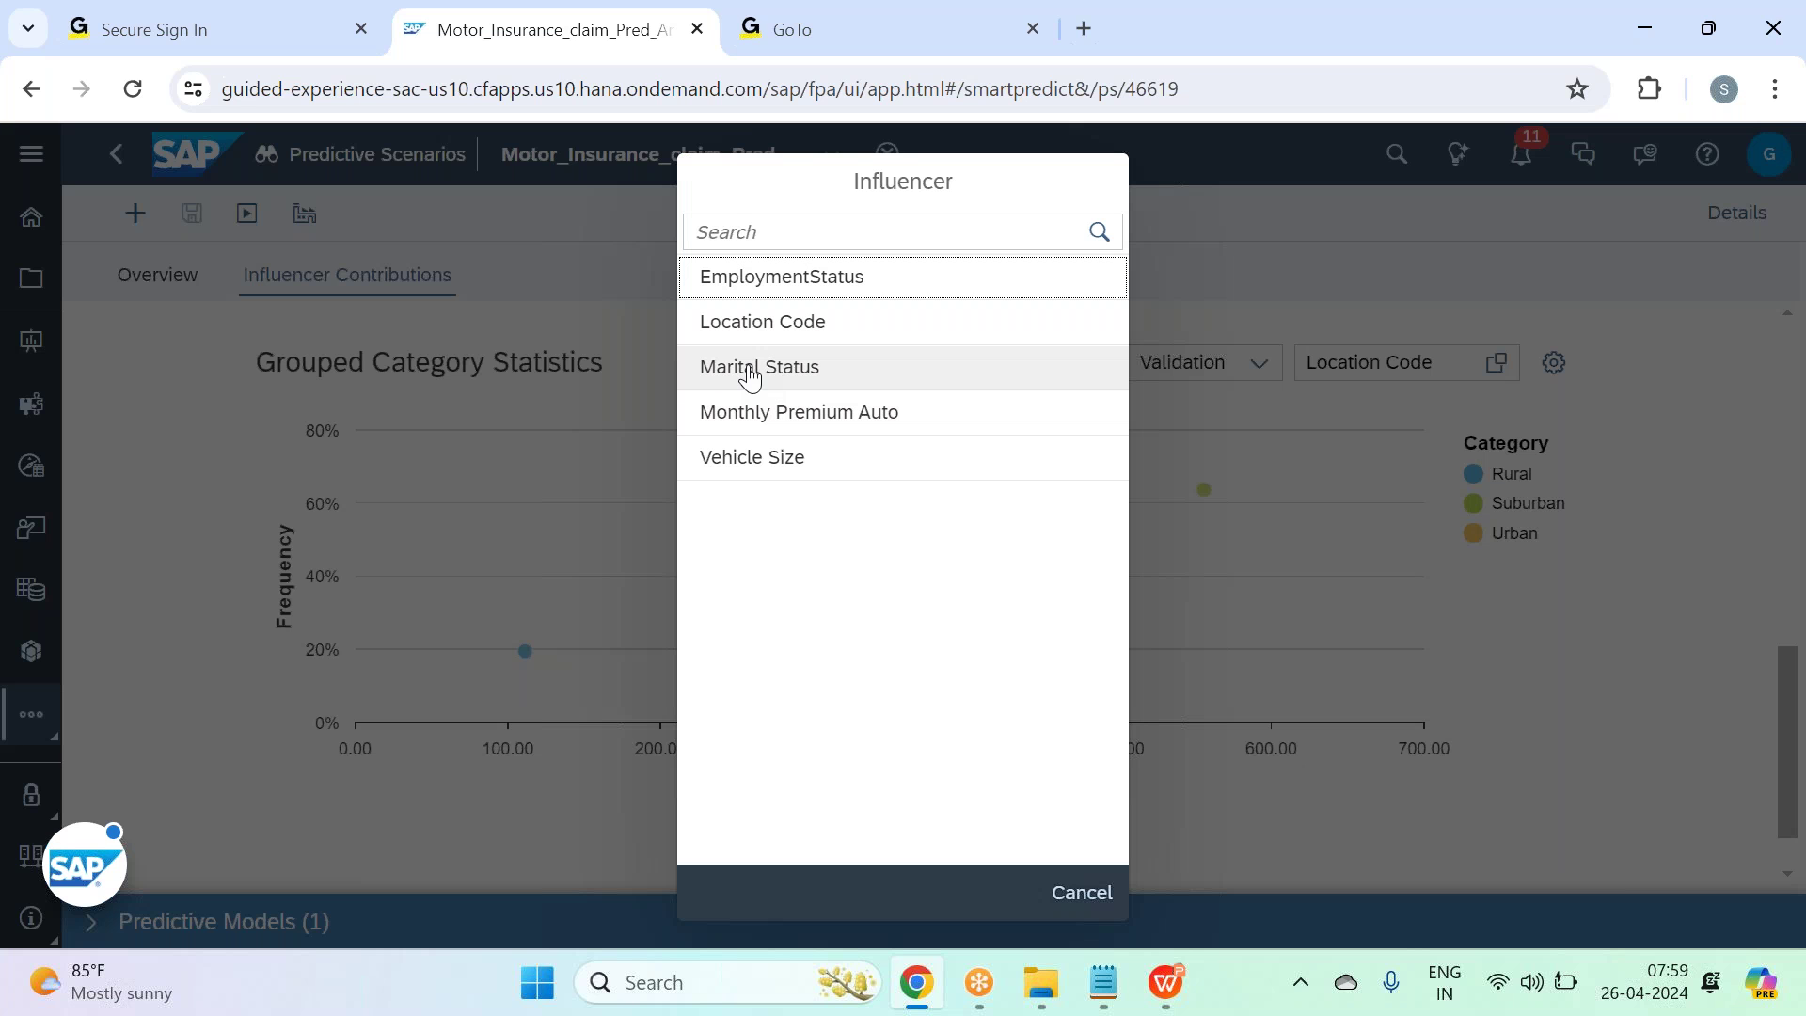
{"action": "left_click", "coordinate": [797, 416]}
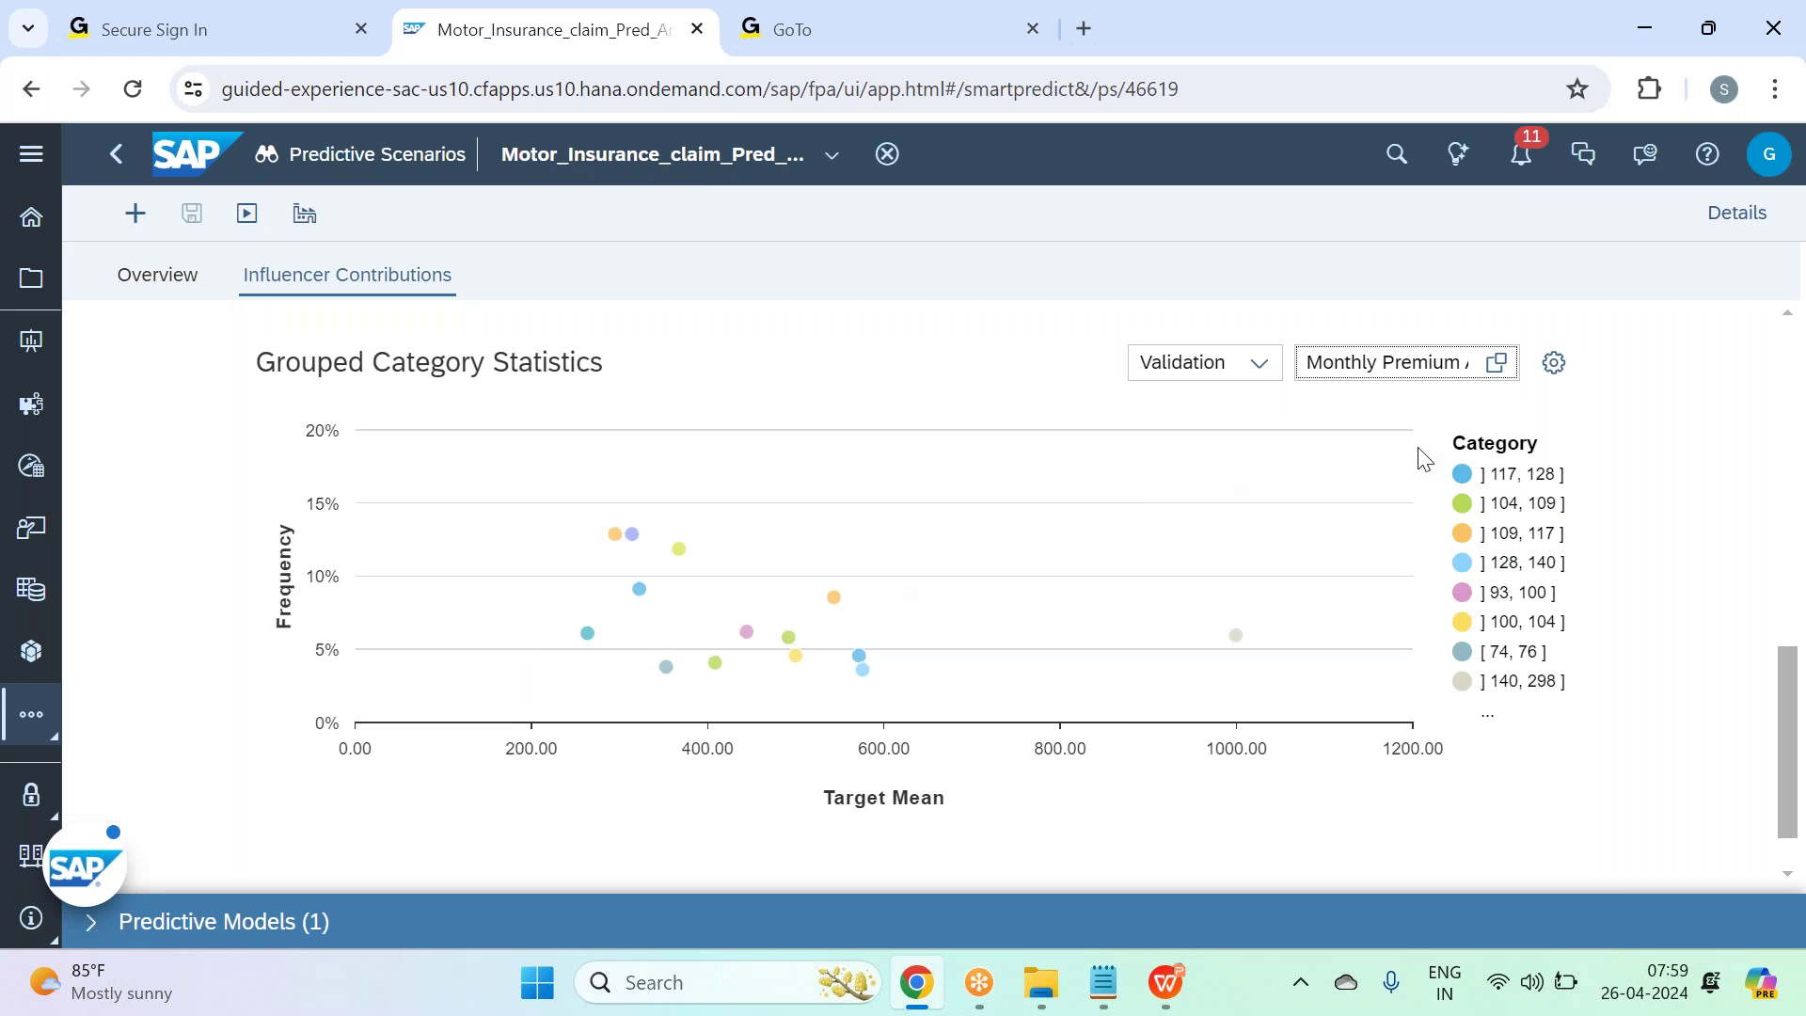
Set the Grouped Category Statistics influencer to Marital Status and inspect the Single and Married data points.
{"action": "left_click", "coordinate": [1498, 372]}
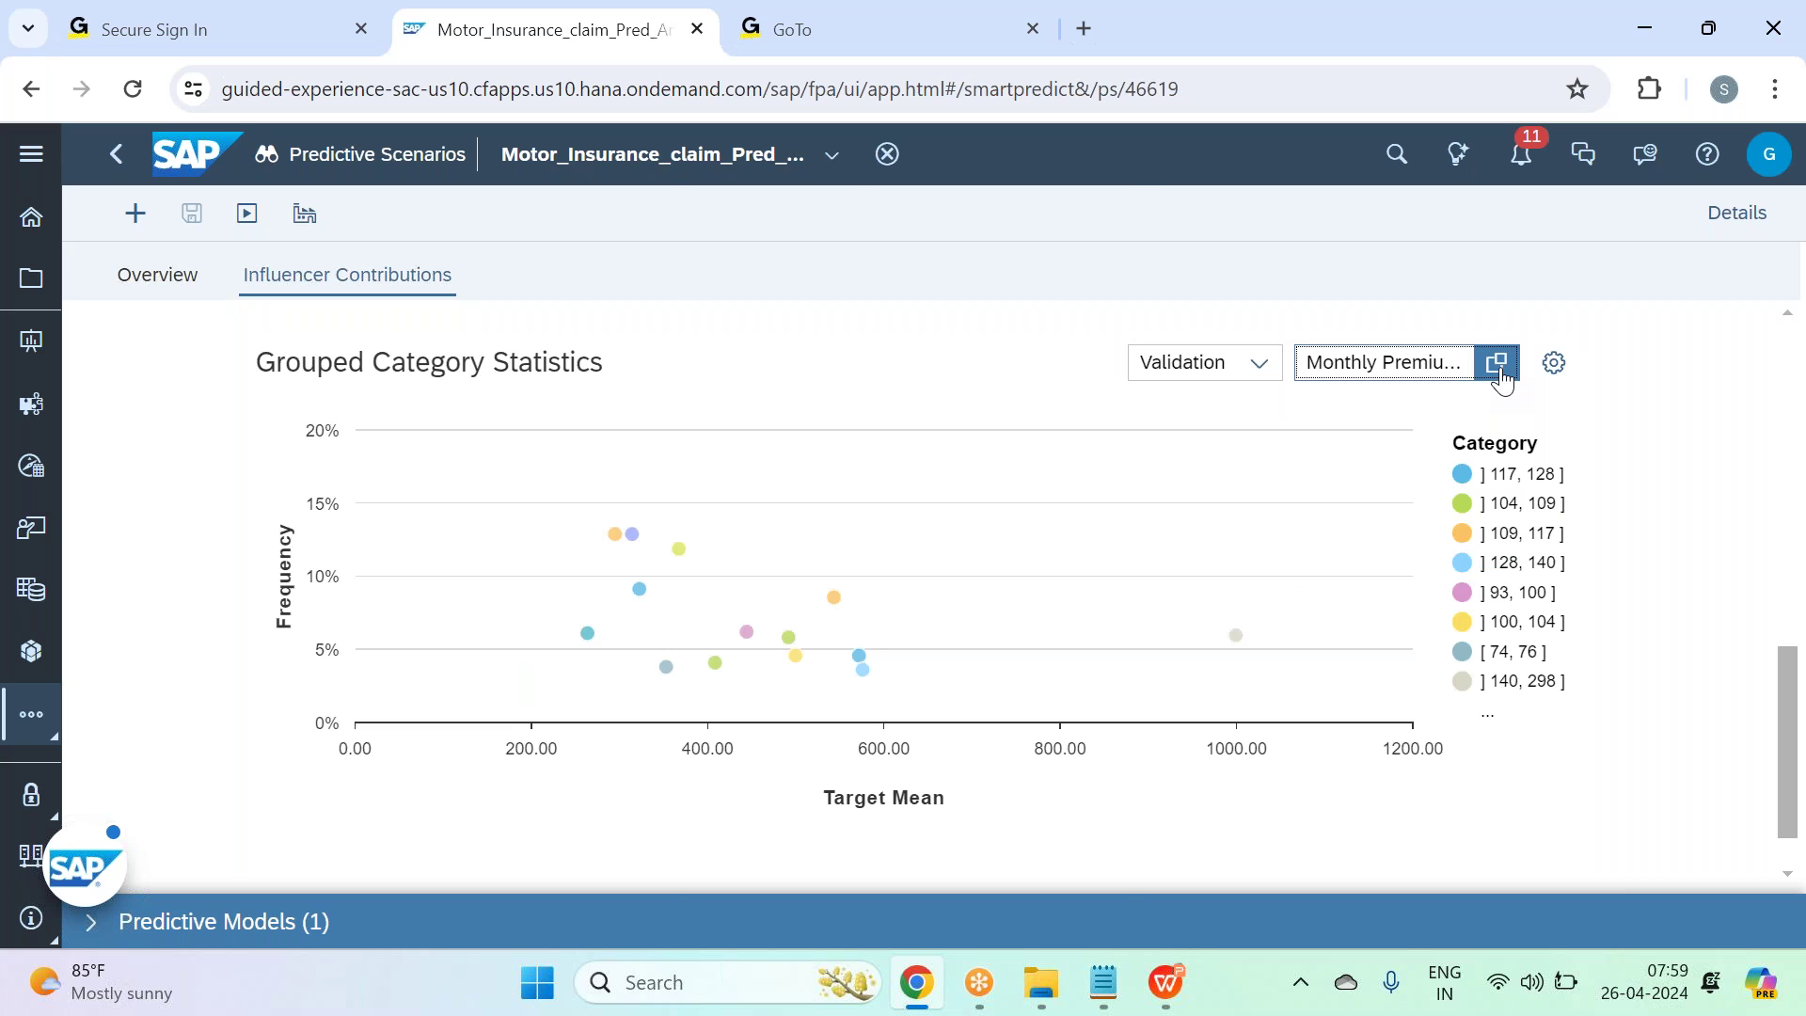
{"action": "left_click", "coordinate": [801, 367]}
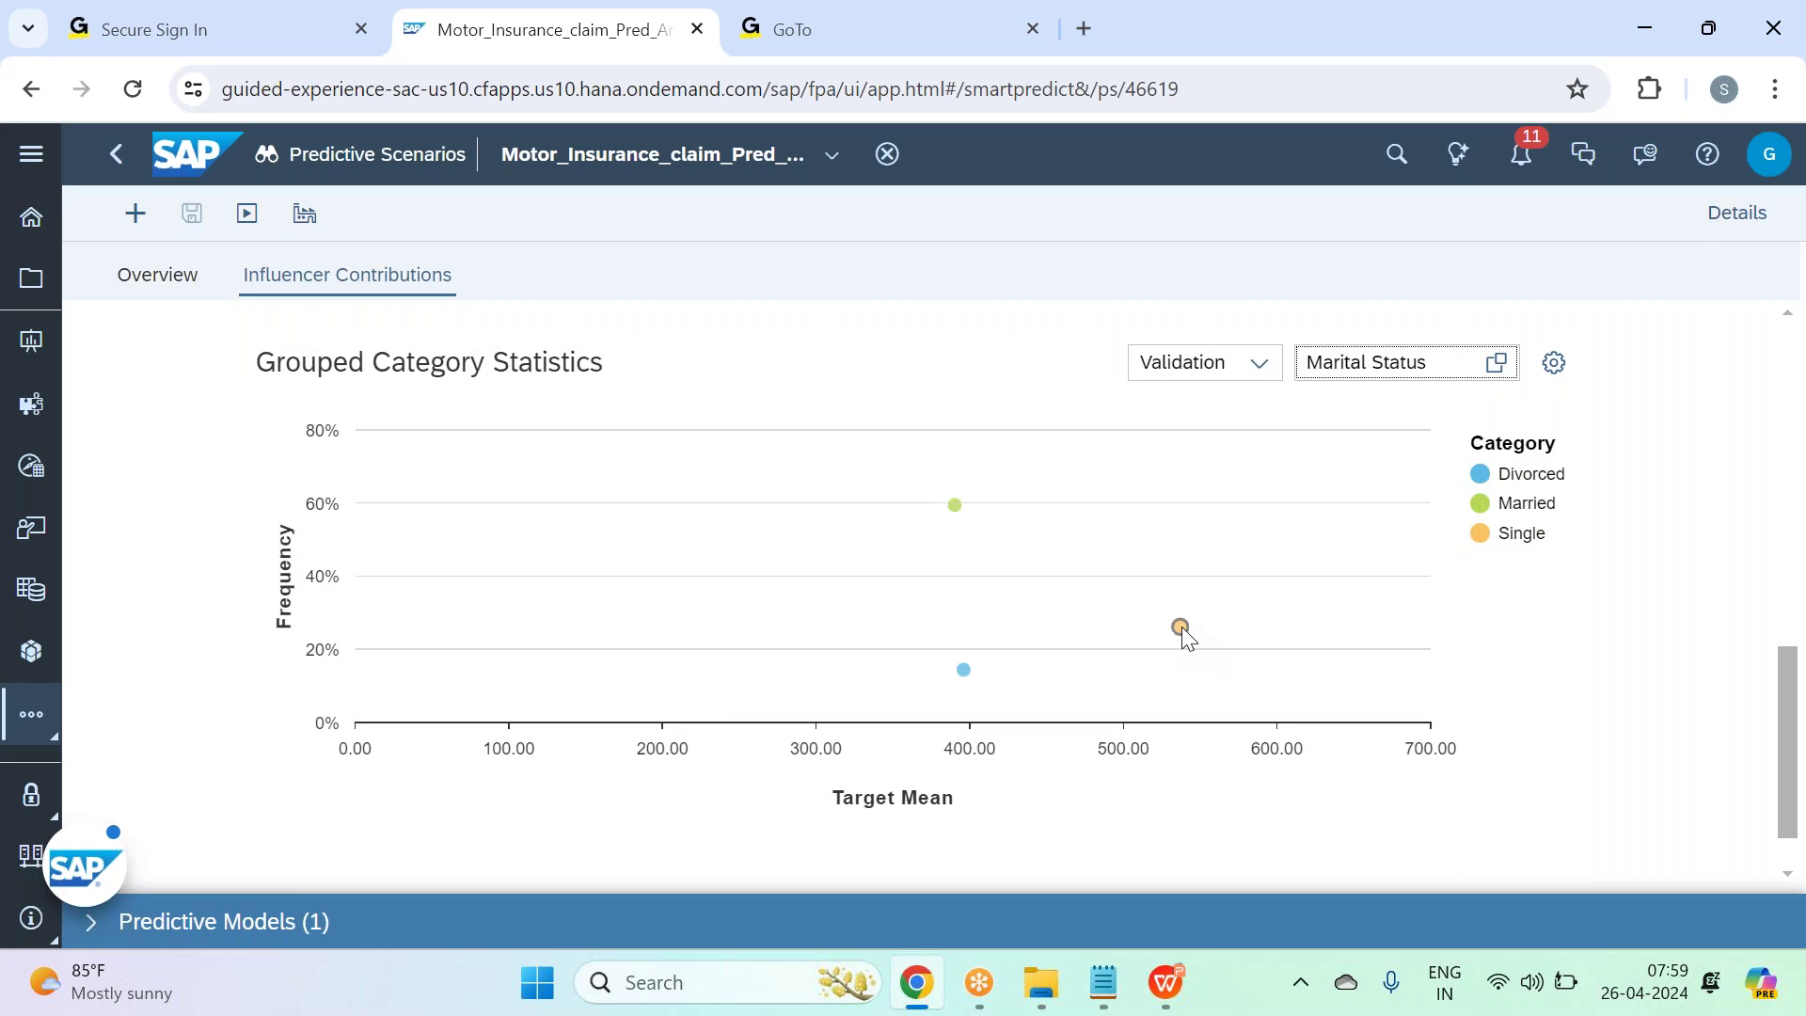
{"action": "mouse_move", "coordinate": [1181, 627]}
{"action": "mouse_move", "coordinate": [955, 506]}
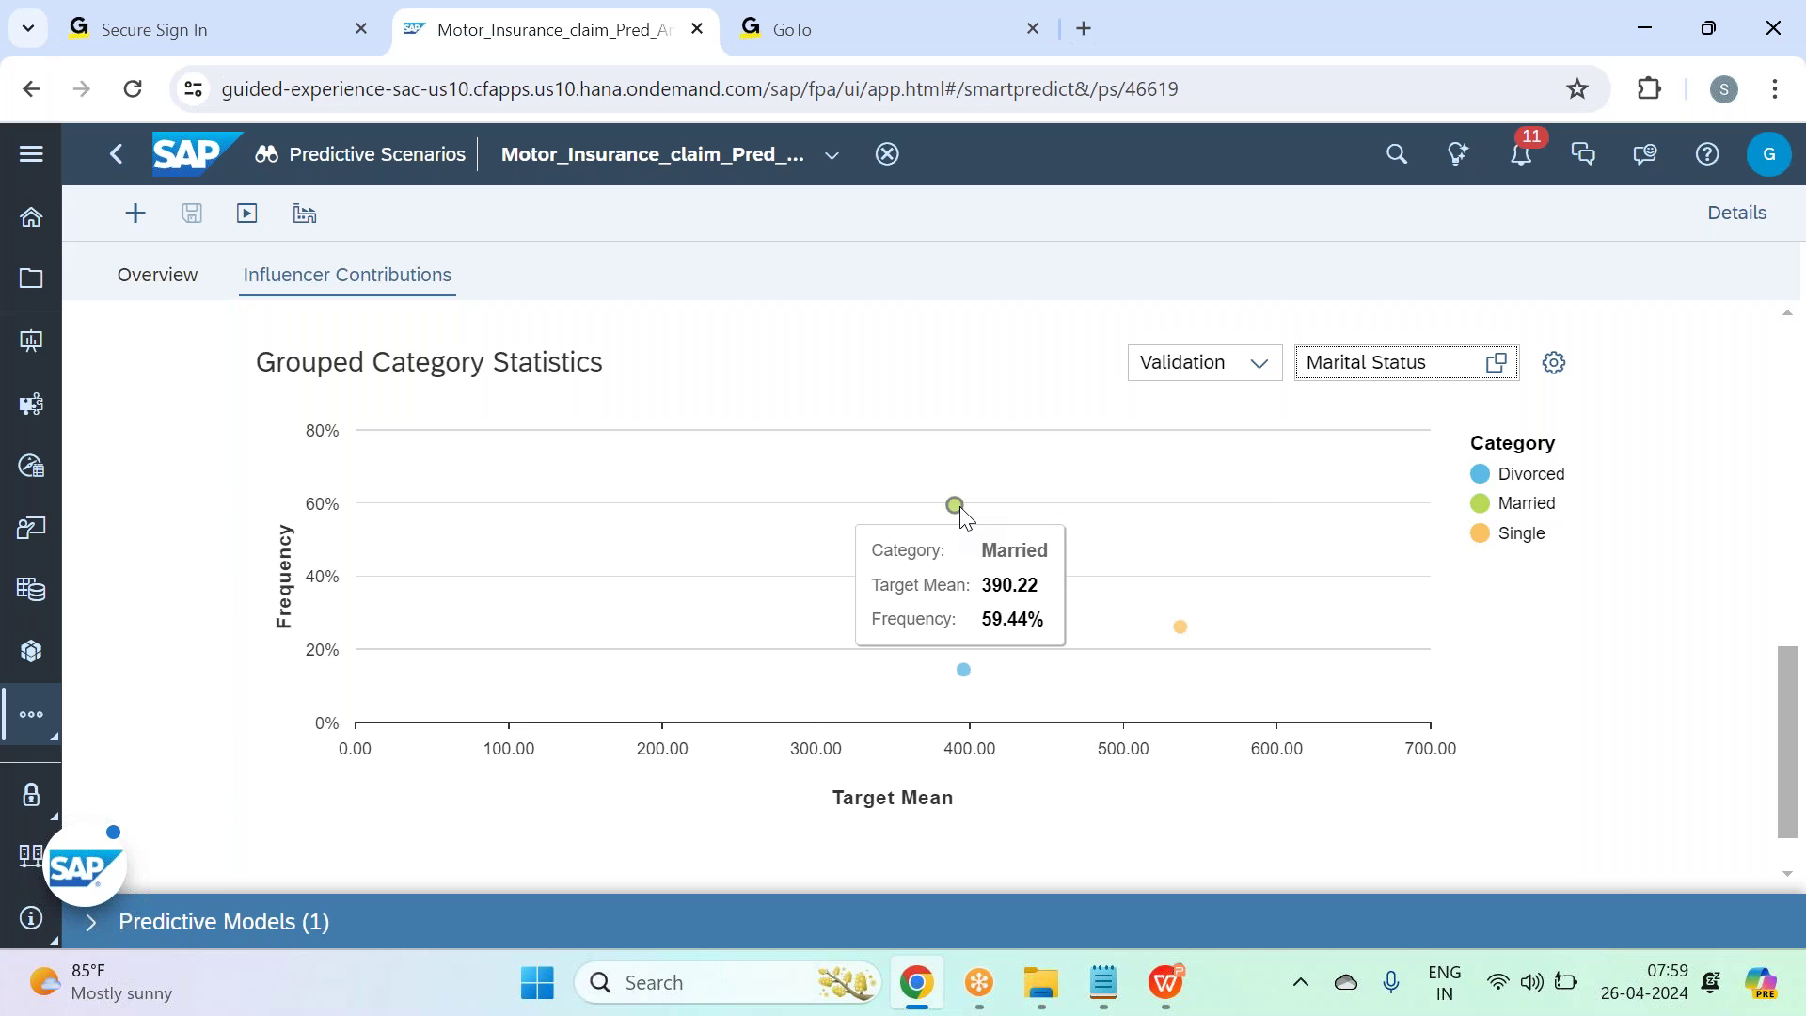
Set the Grouped Category Statistics influencer to Vehicle Size and inspect both category data points.
{"action": "left_click", "coordinate": [1497, 363]}
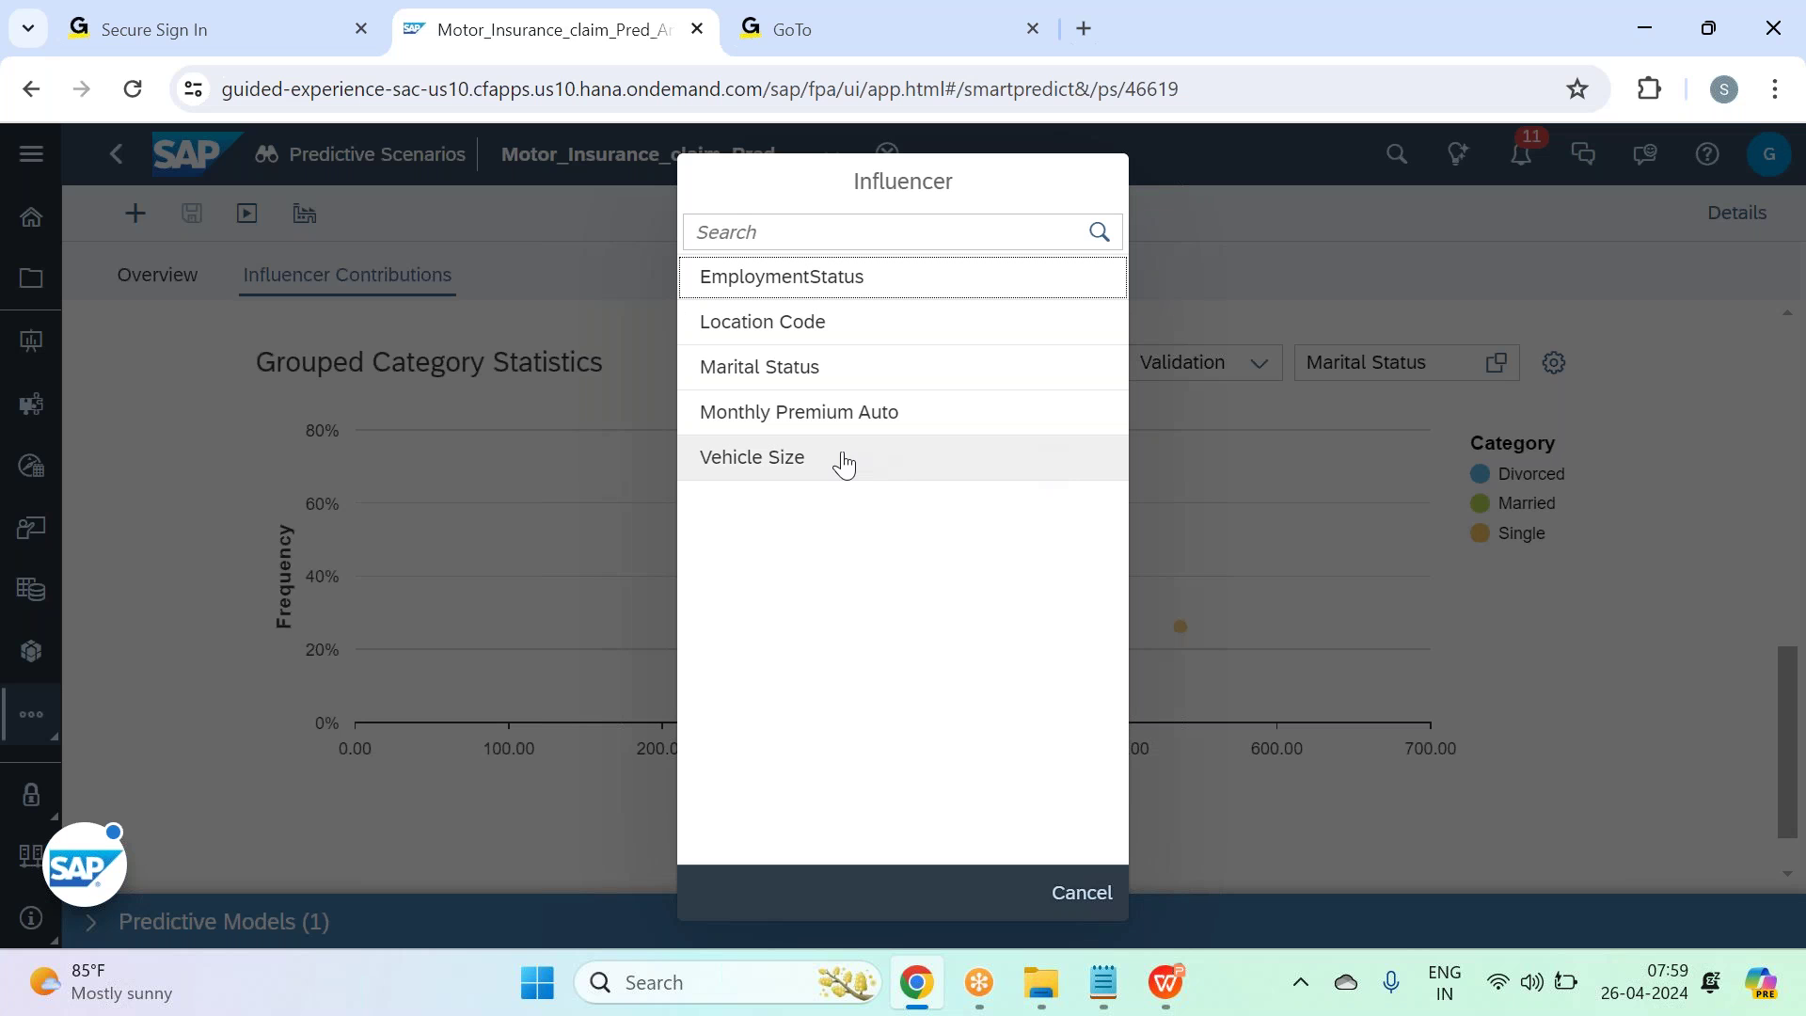
{"action": "left_click", "coordinate": [733, 467]}
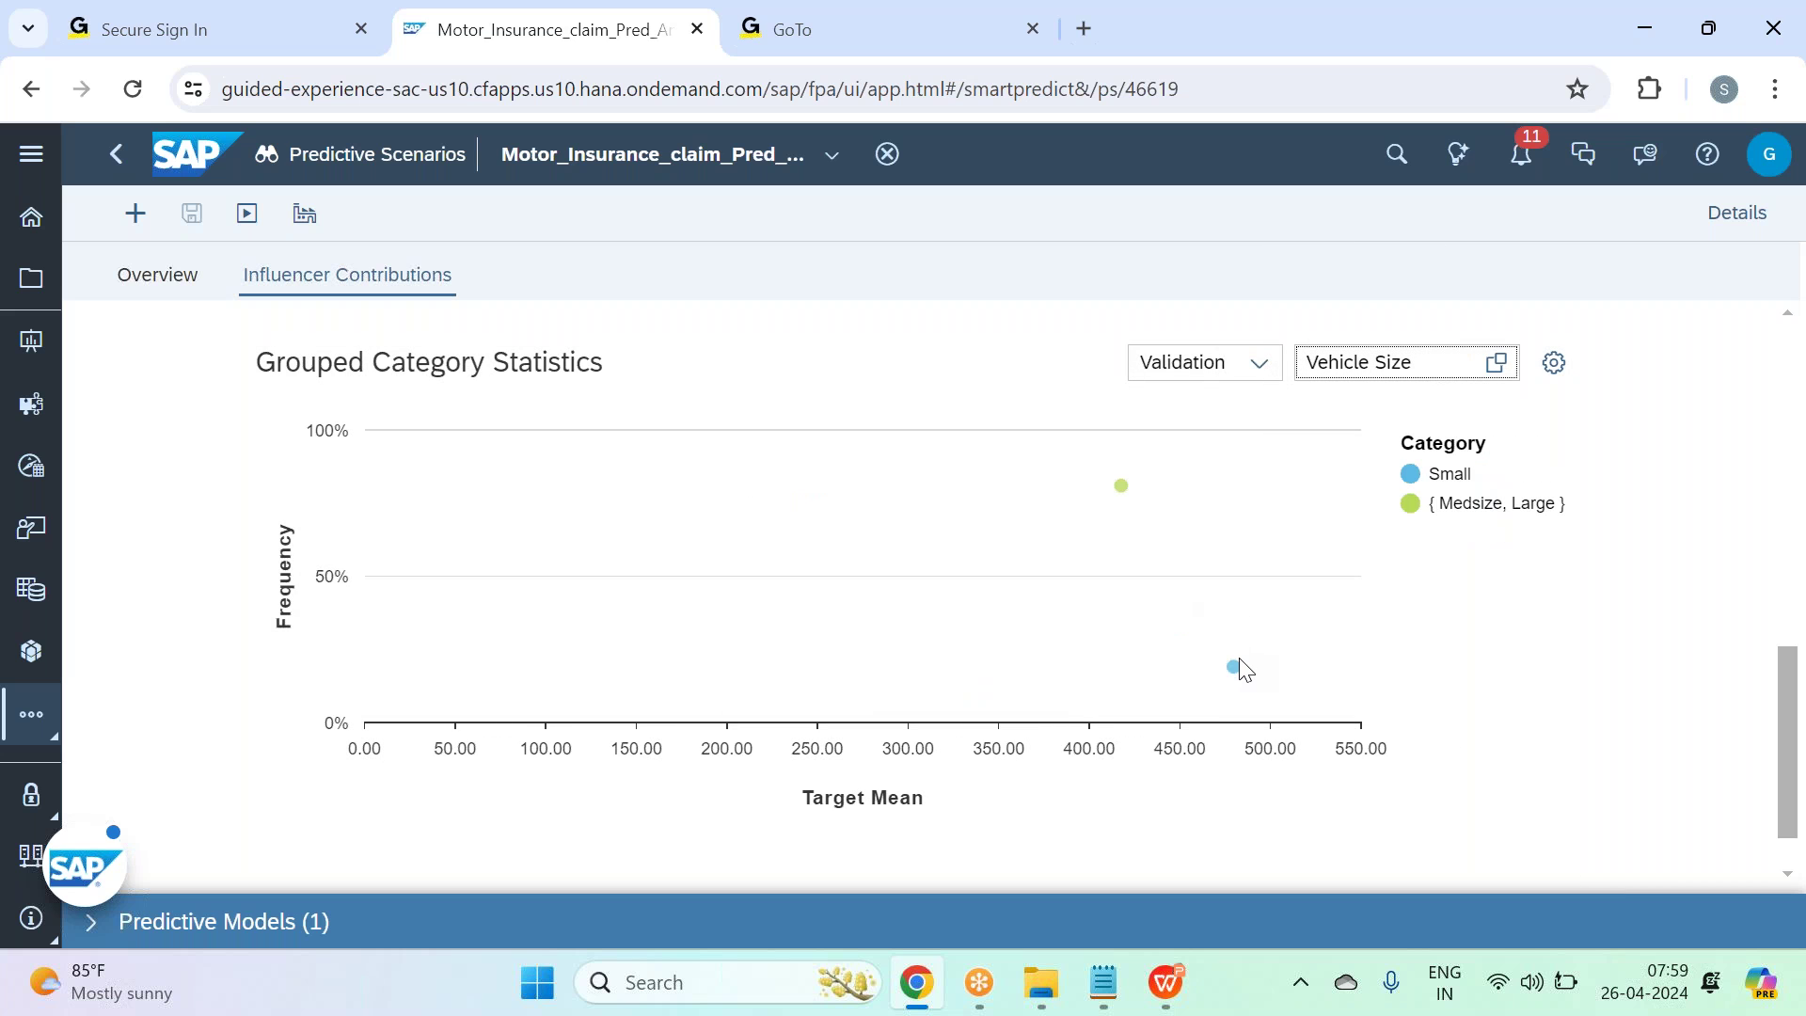
{"action": "mouse_move", "coordinate": [1239, 668]}
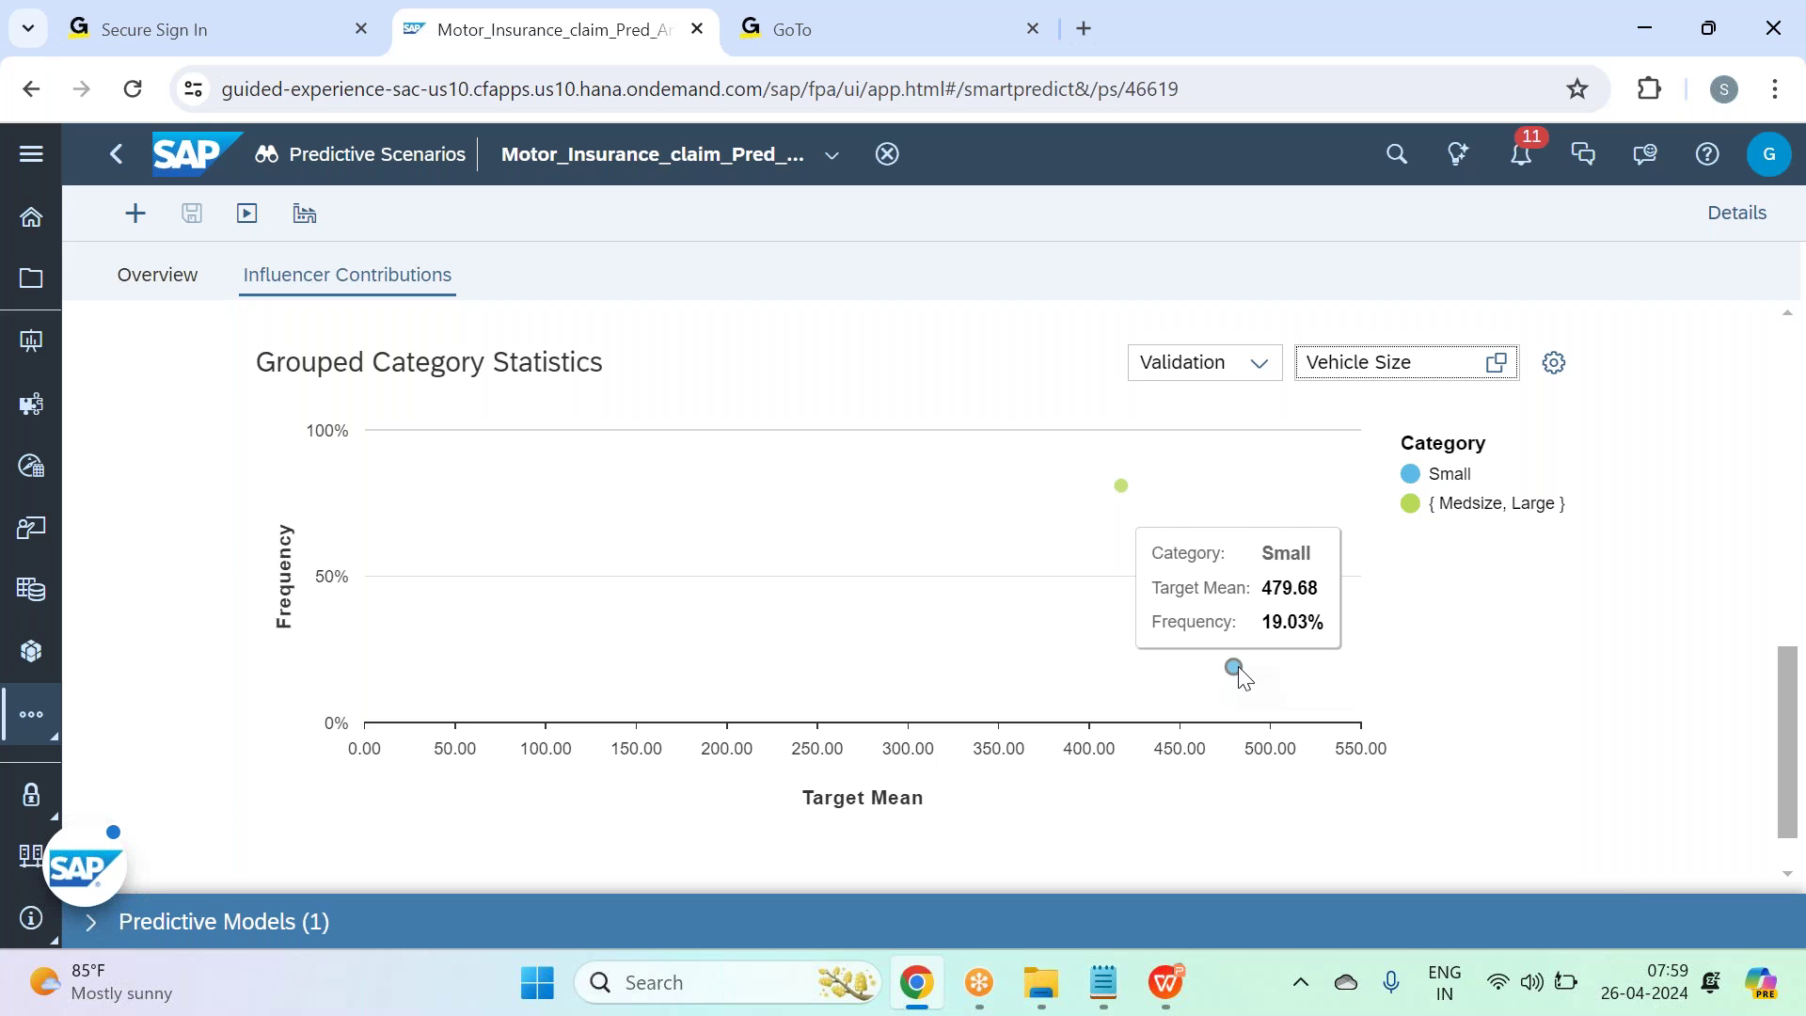
{"action": "mouse_move", "coordinate": [1124, 487]}
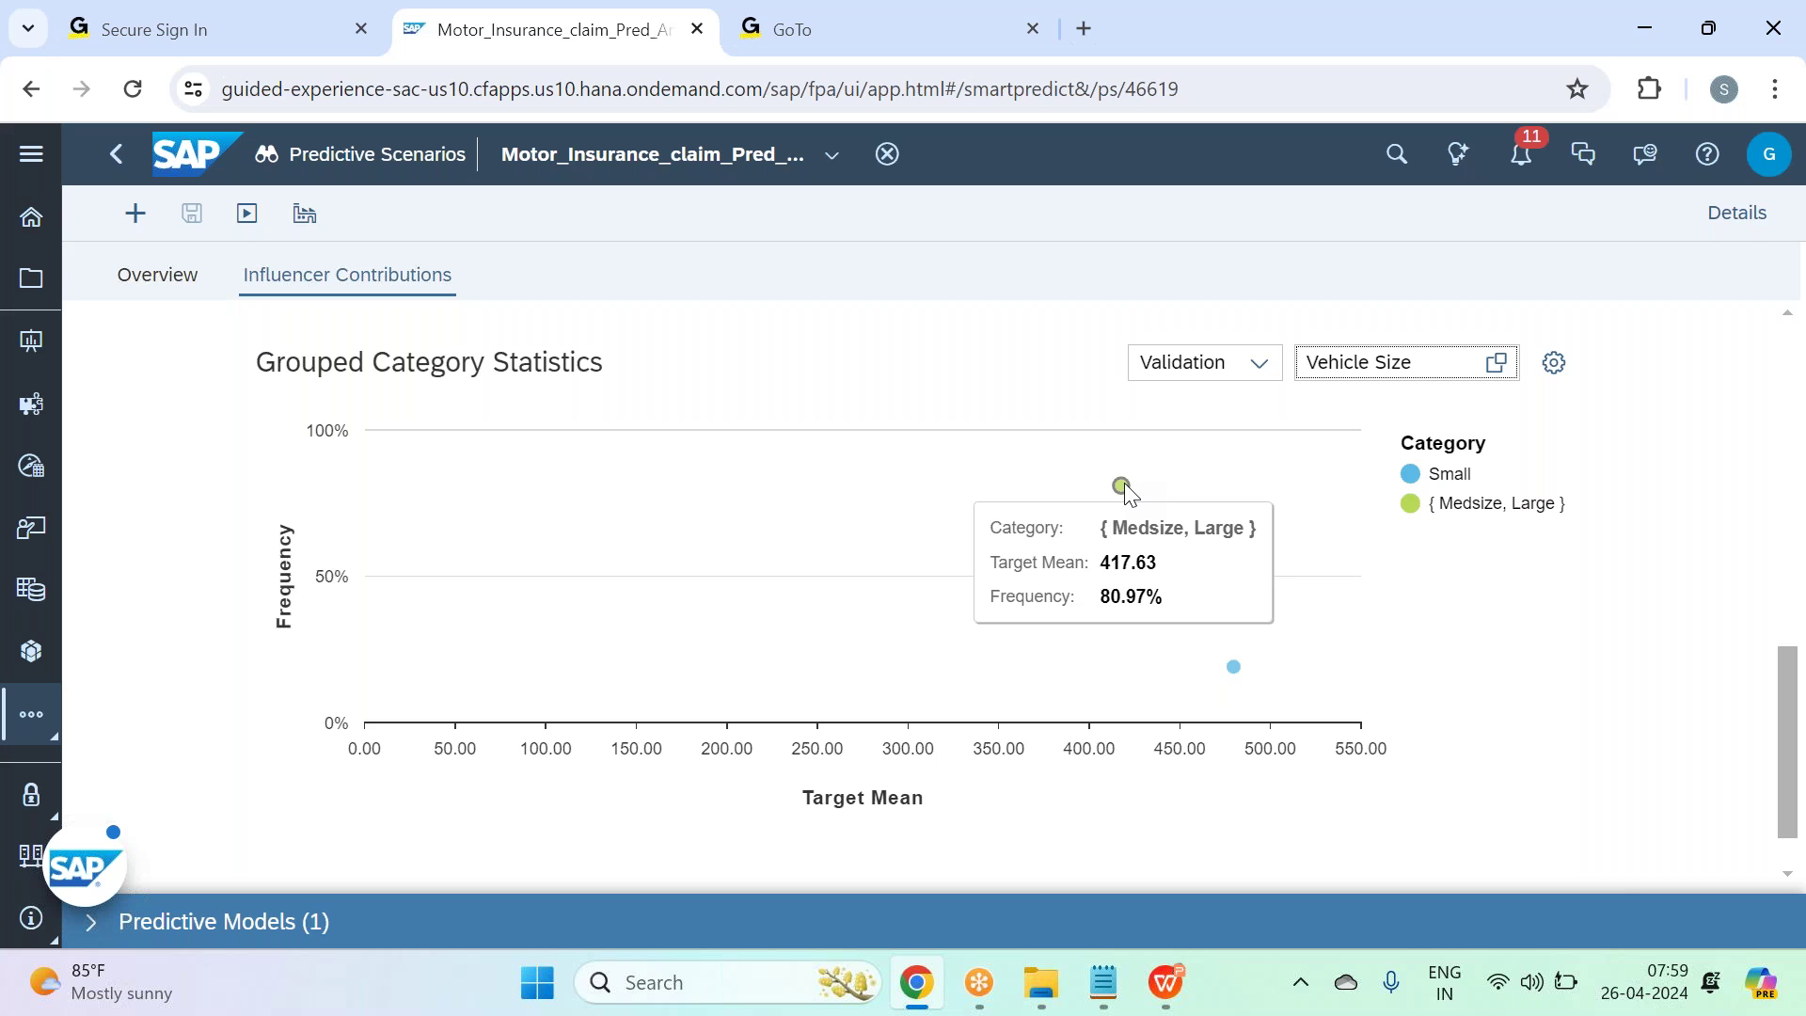
Set the Grouped Category Statistics influencer to EmploymentStatus and inspect the Employed data point.
{"action": "left_click", "coordinate": [1498, 364]}
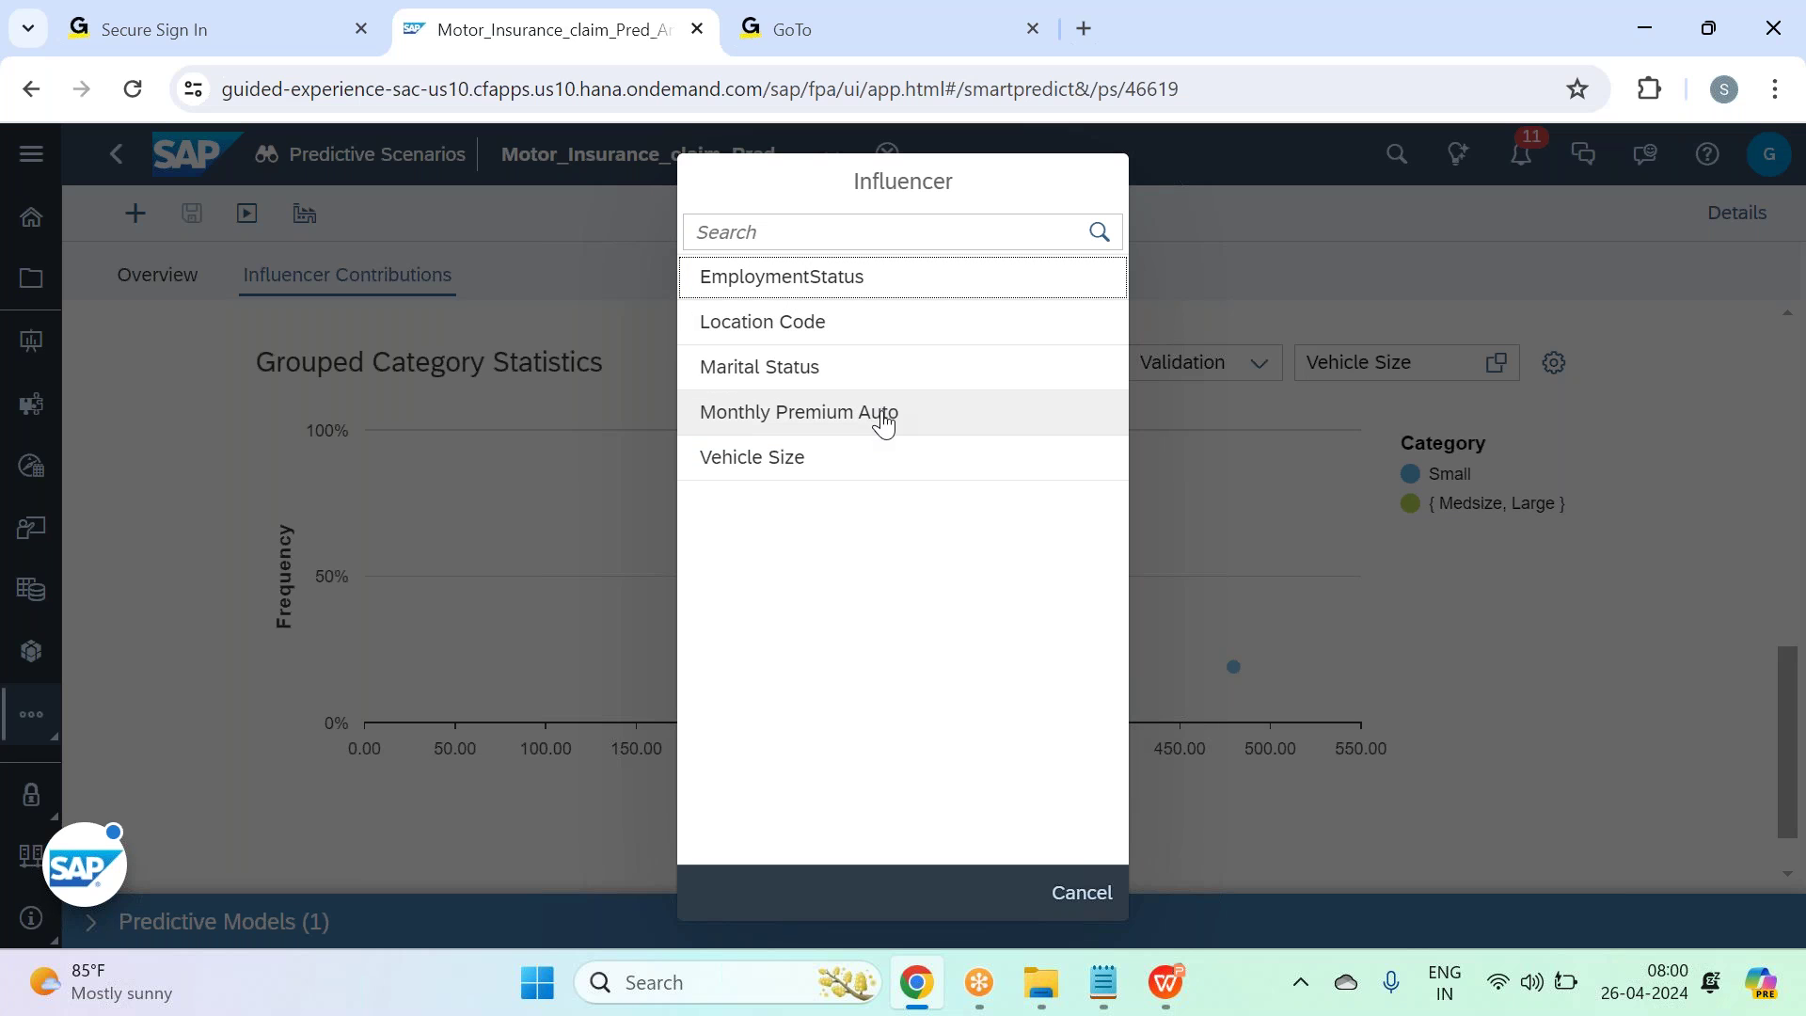
{"action": "left_click", "coordinate": [879, 301]}
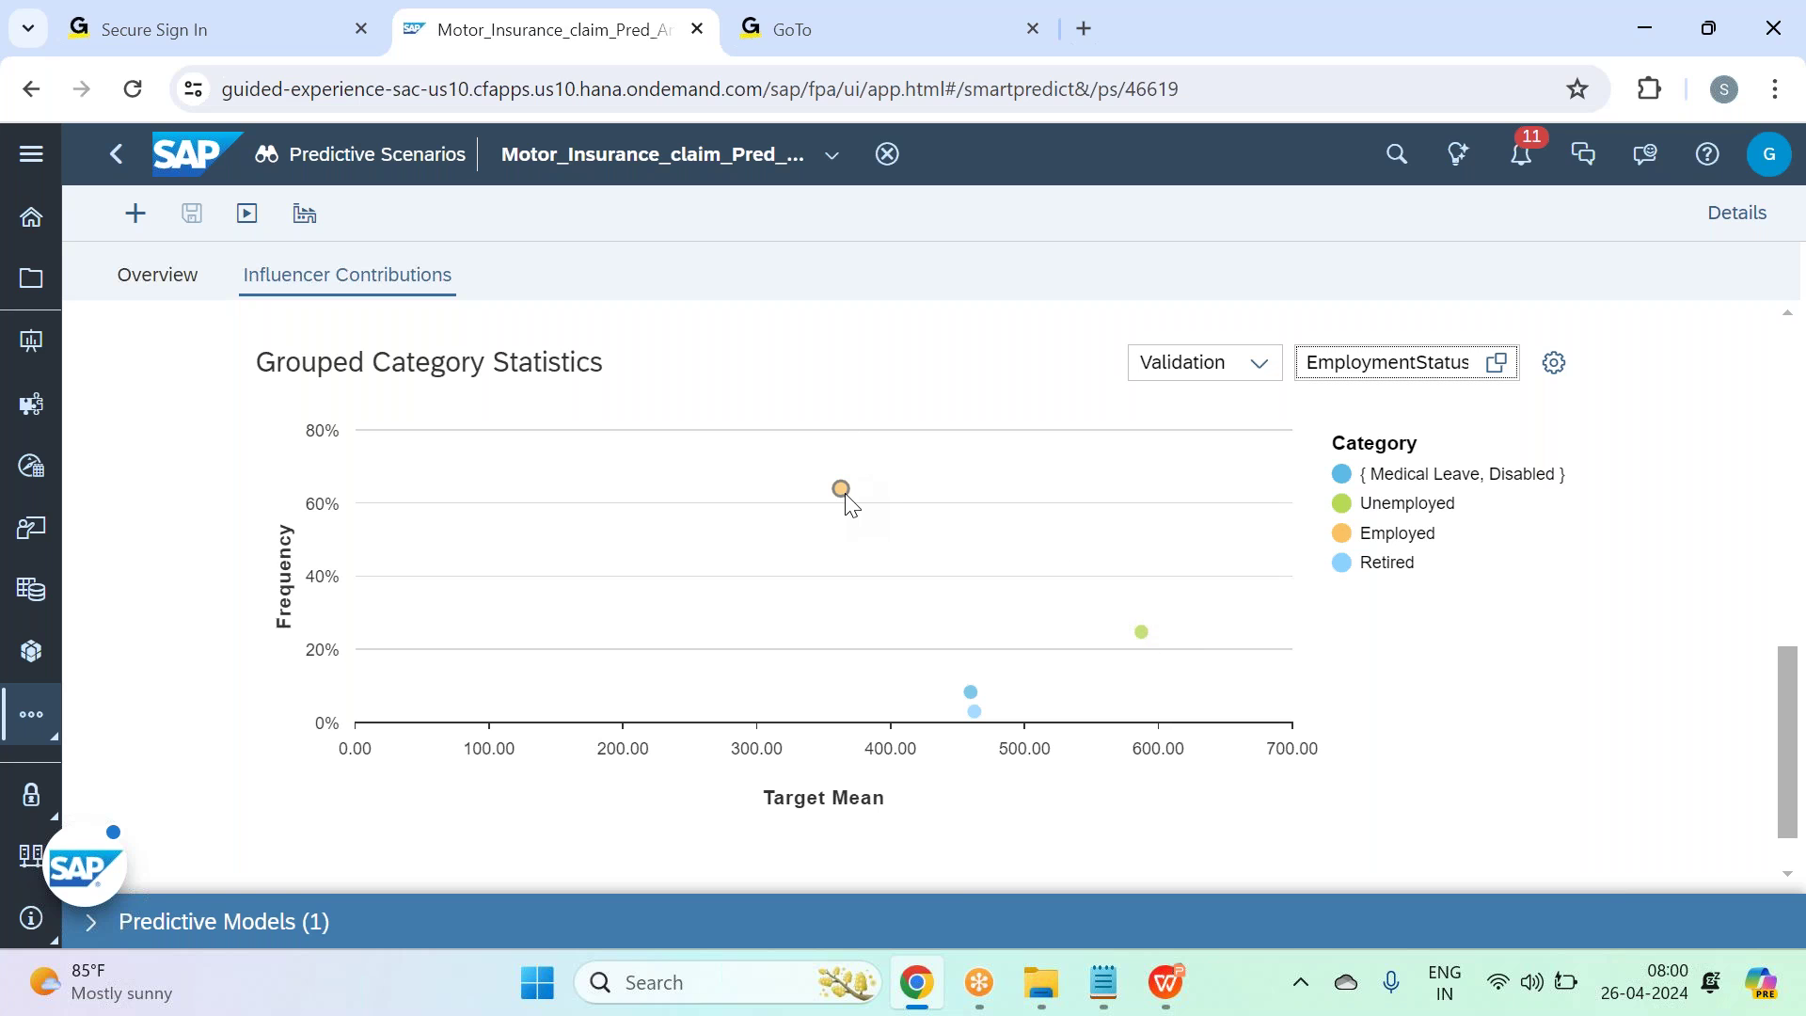
{"action": "mouse_move", "coordinate": [845, 496]}
Review the Influencer Contributions ranking, and switch to Notepad to read the four predictive scenario steps.
{"action": "scroll", "coordinate": [671, 643], "scroll_direction": "up", "scroll_amount": 6}
{"action": "scroll", "coordinate": [672, 640], "scroll_direction": "up", "scroll_amount": 2}
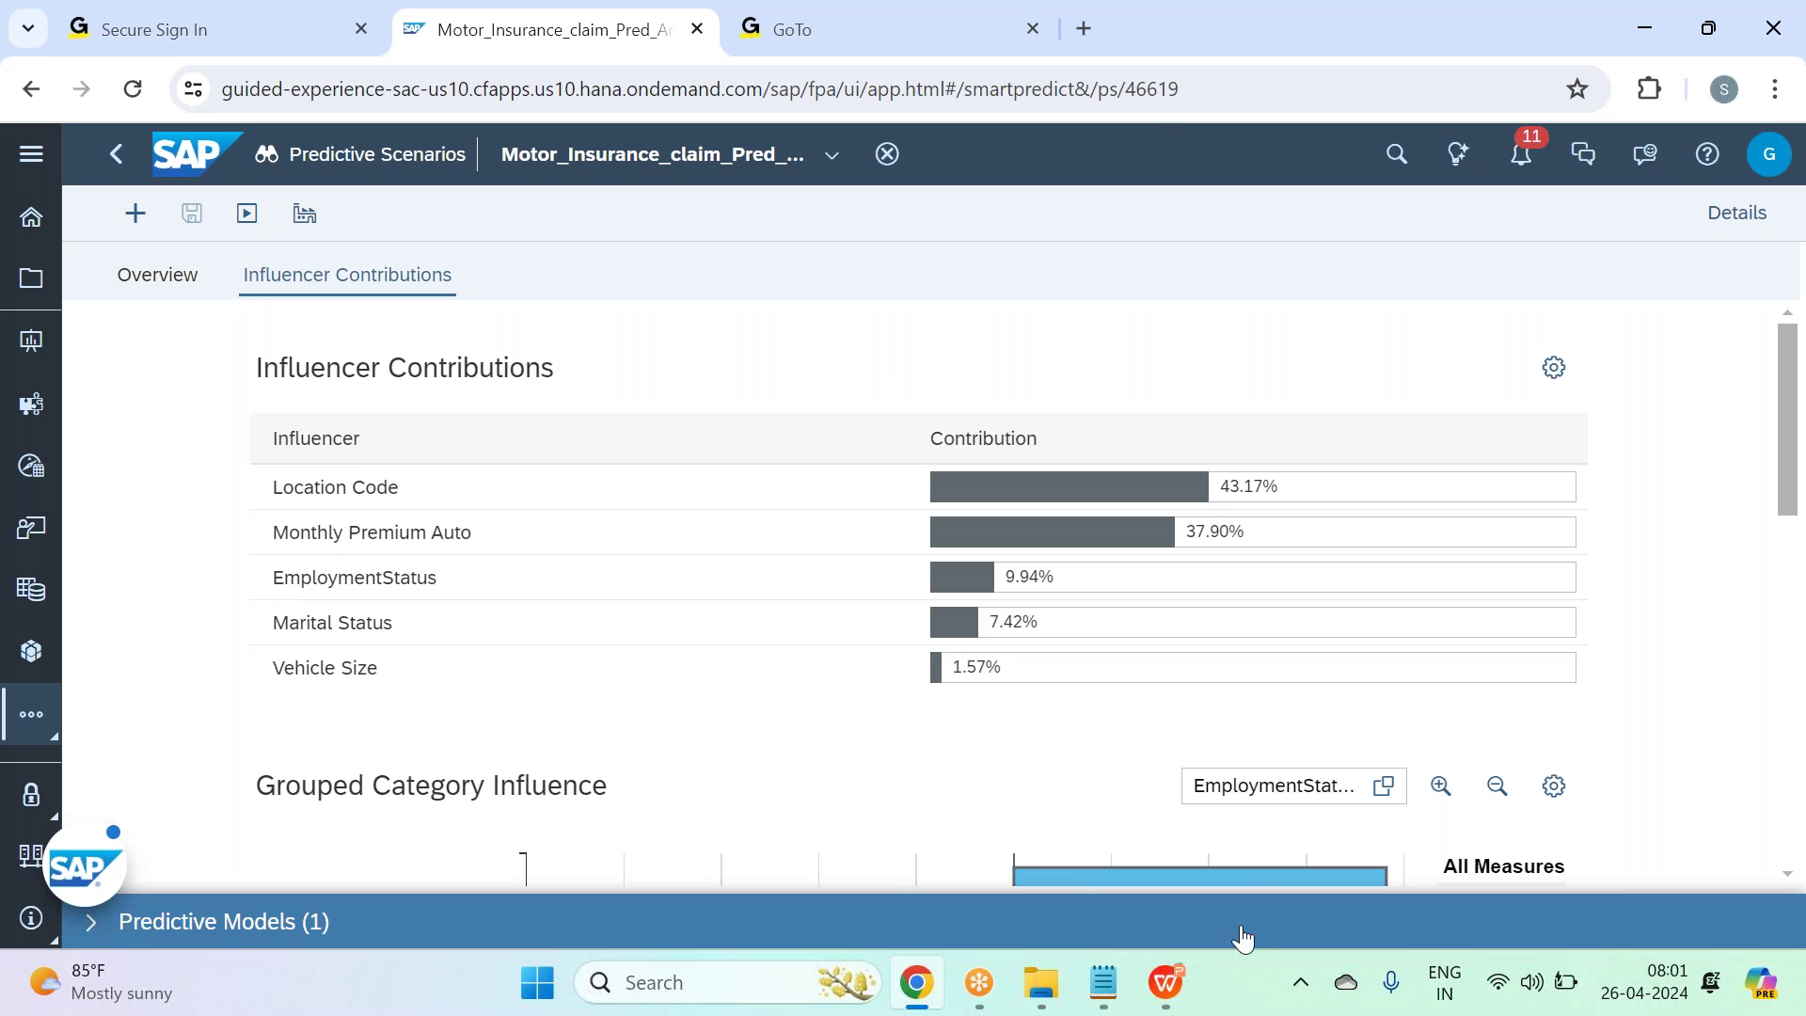
{"action": "left_click", "coordinate": [1083, 1000]}
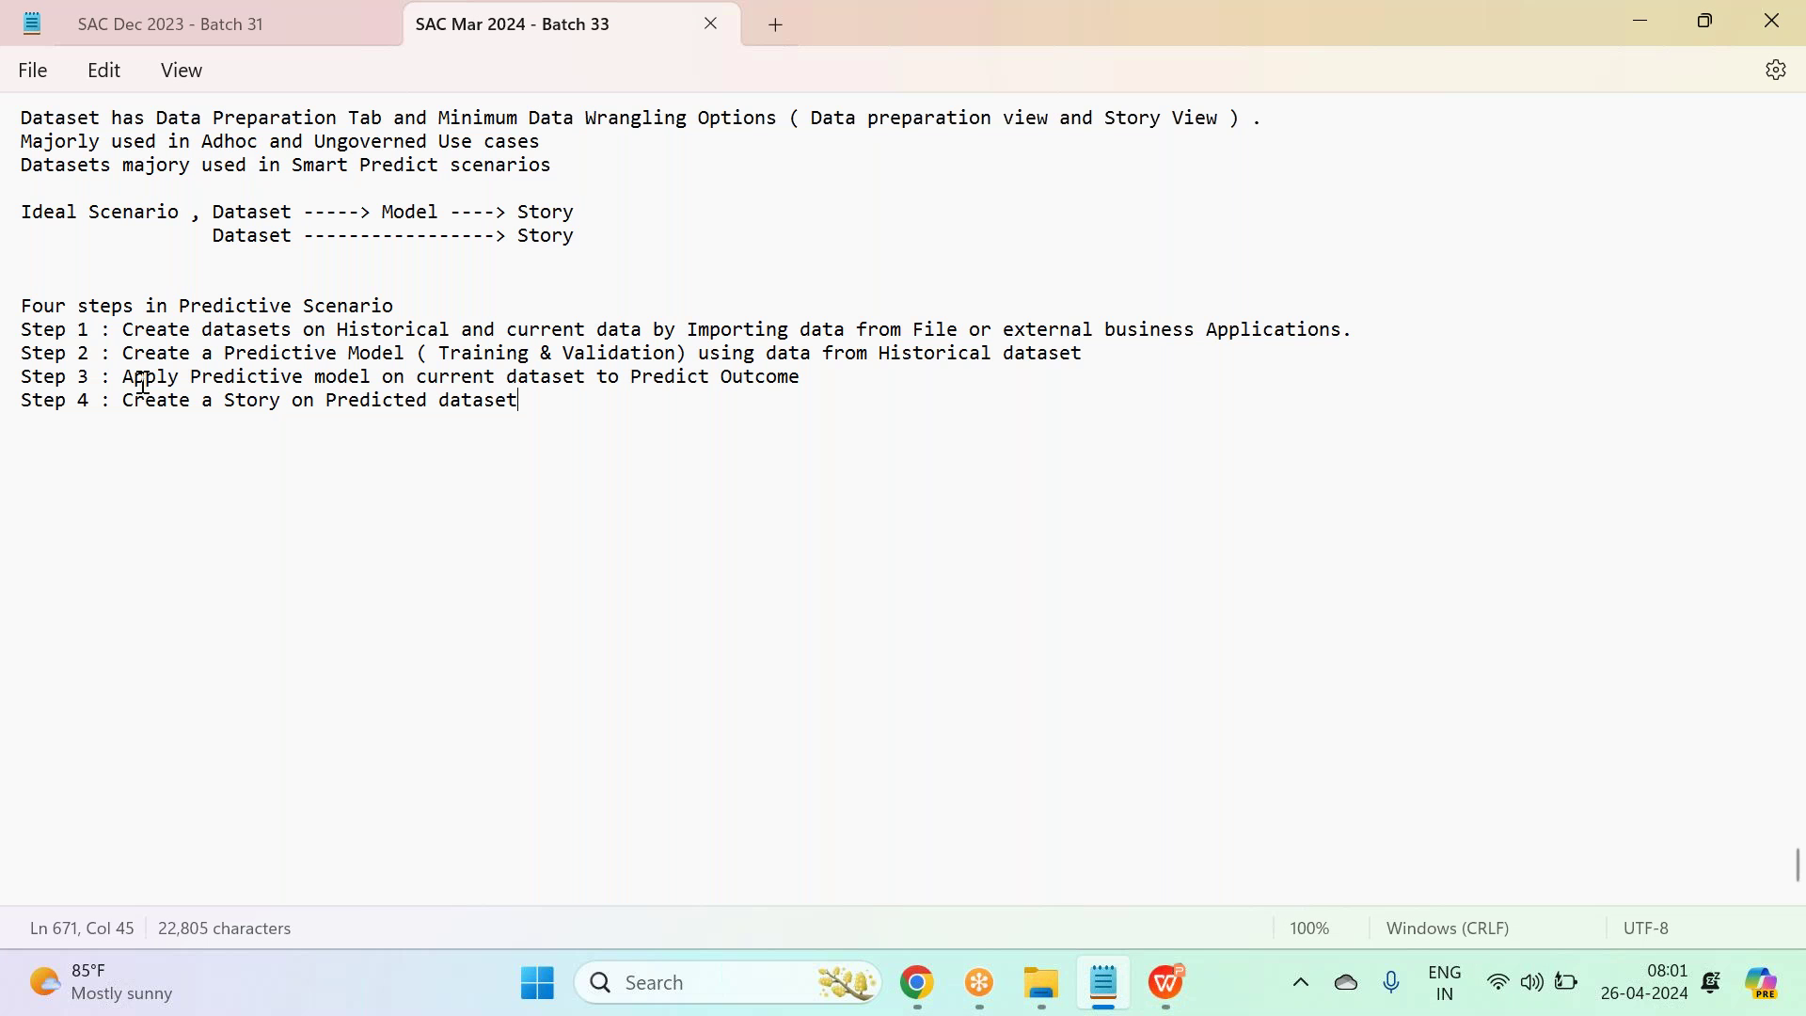
Return to SAP Analytics Cloud and start applying the predictive model to Motor_insurance_Claim_Current_dataset from the Smart Predict Datasets folder.
{"action": "left_click", "coordinate": [933, 984]}
{"action": "left_click", "coordinate": [304, 213]}
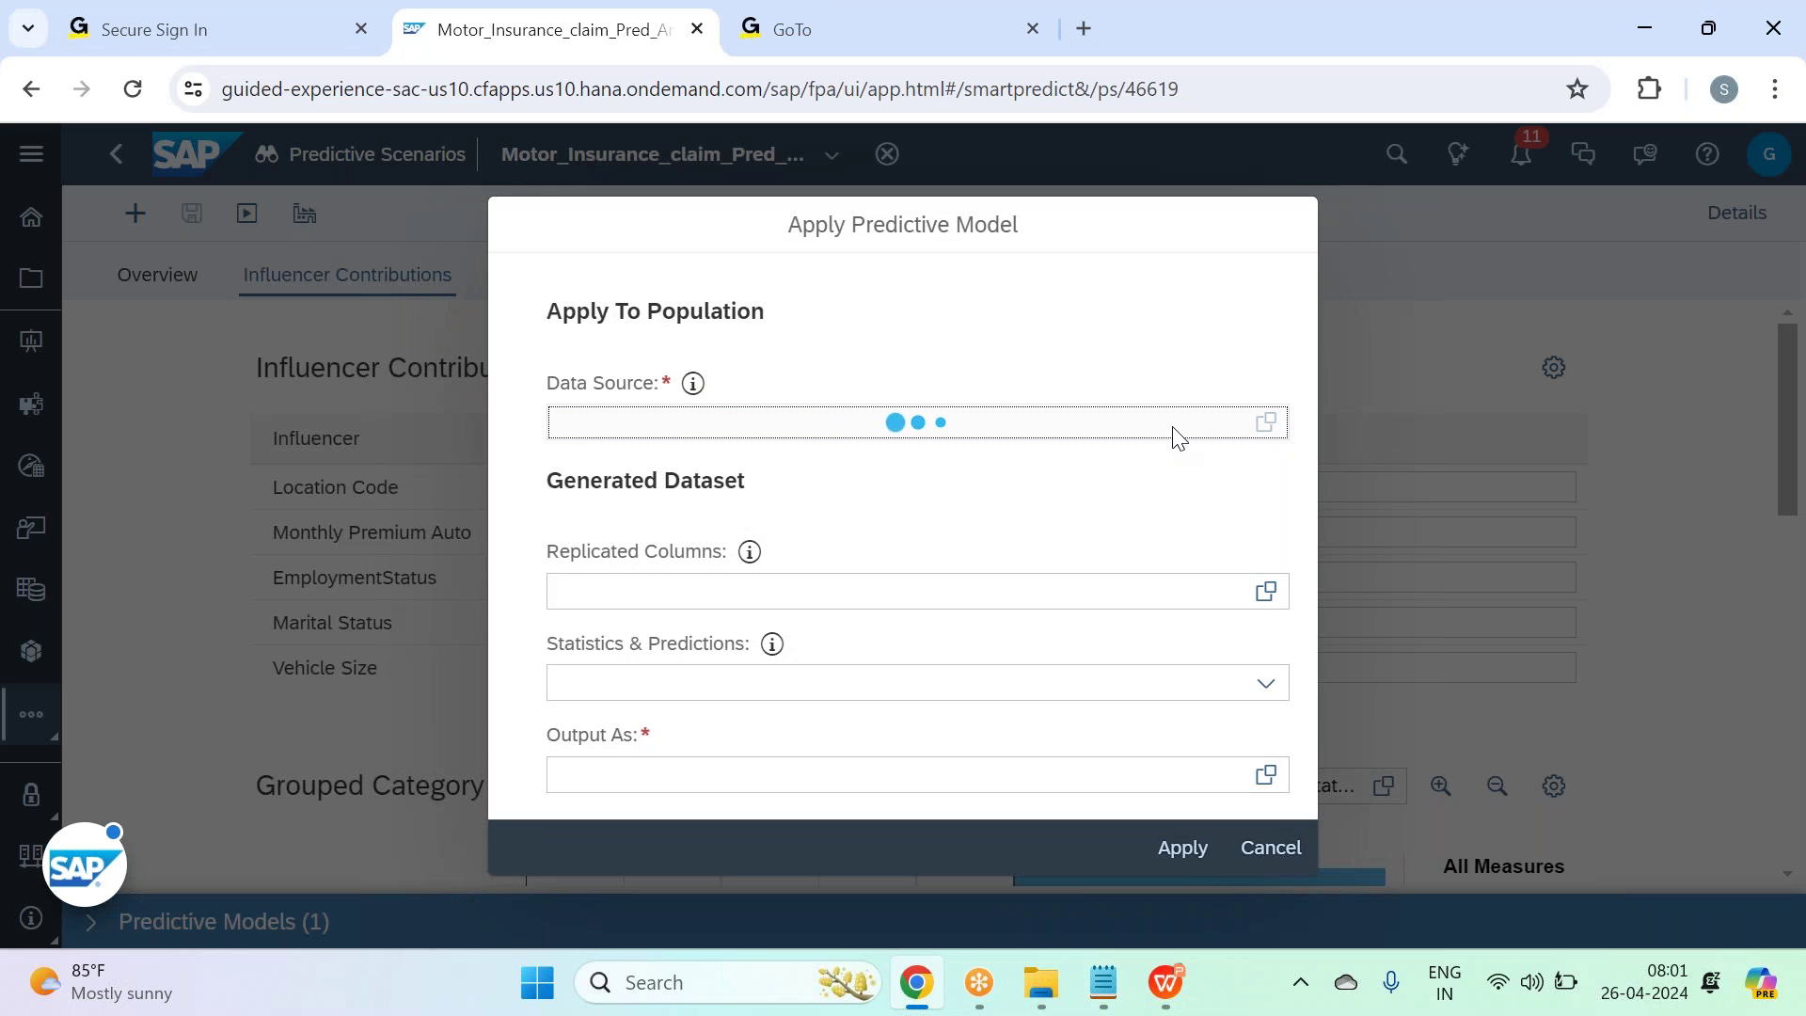
{"action": "left_click", "coordinate": [1265, 424]}
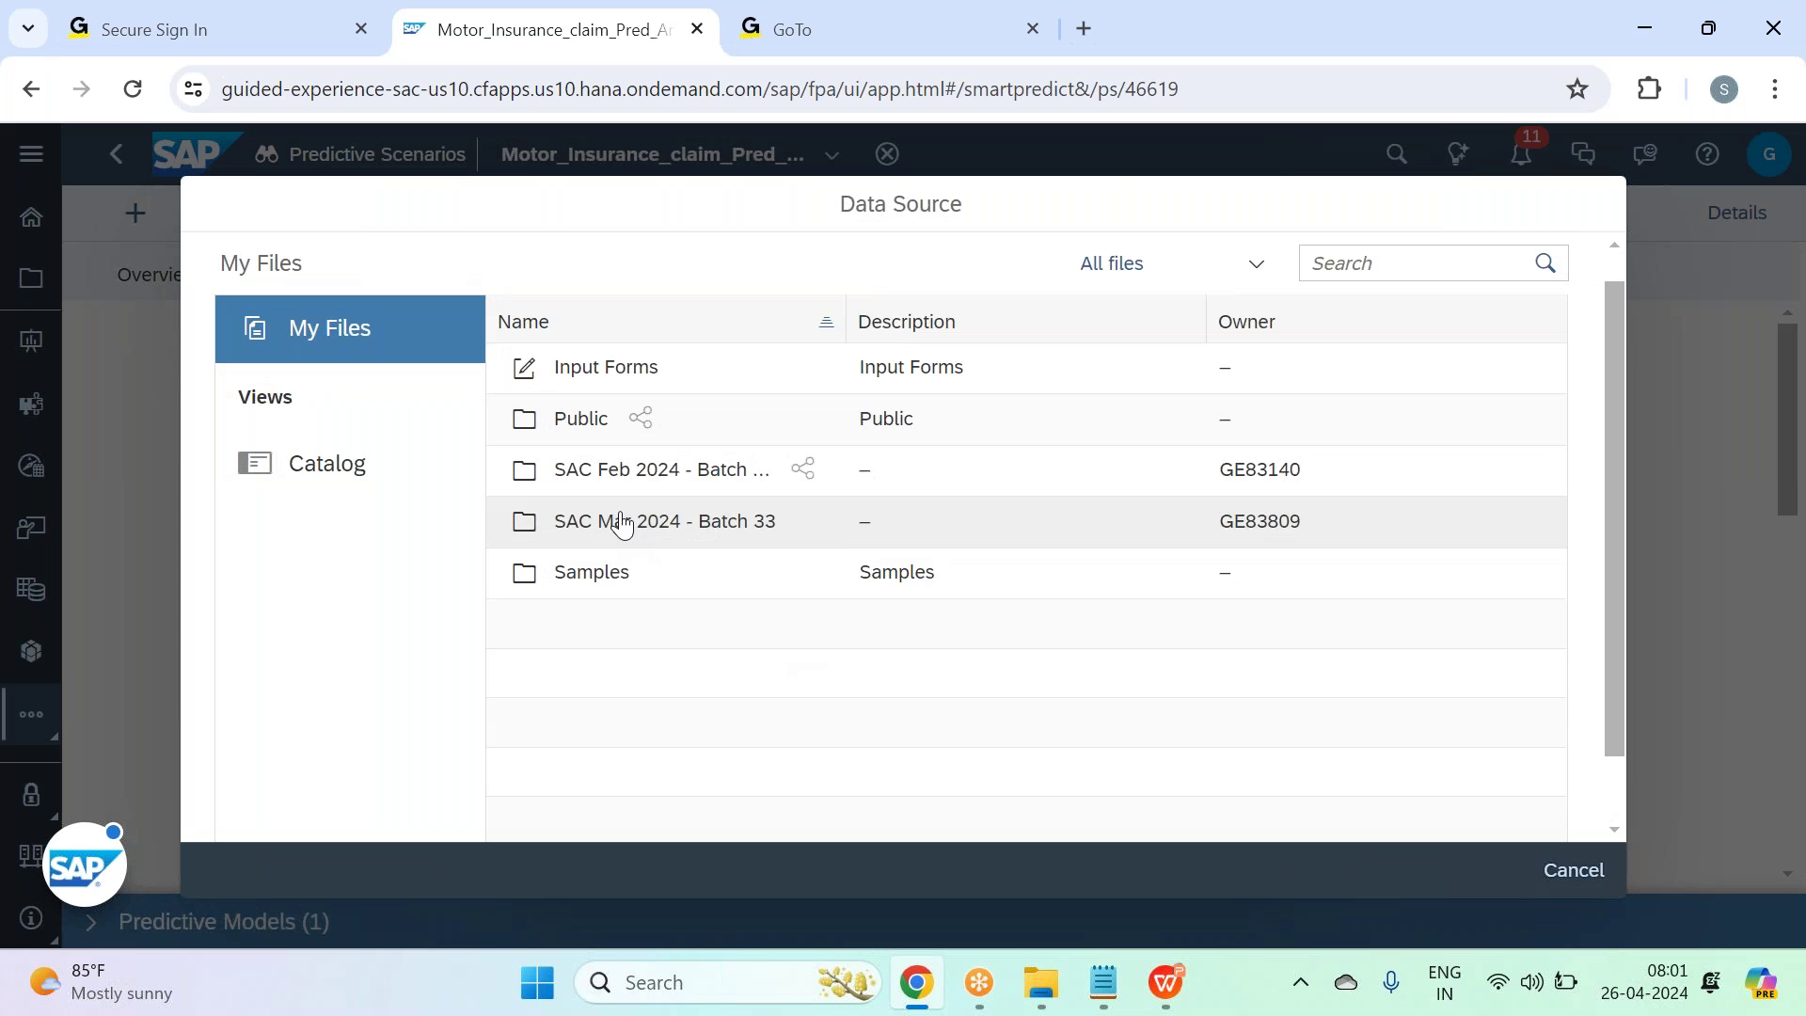
{"action": "left_click", "coordinate": [621, 521]}
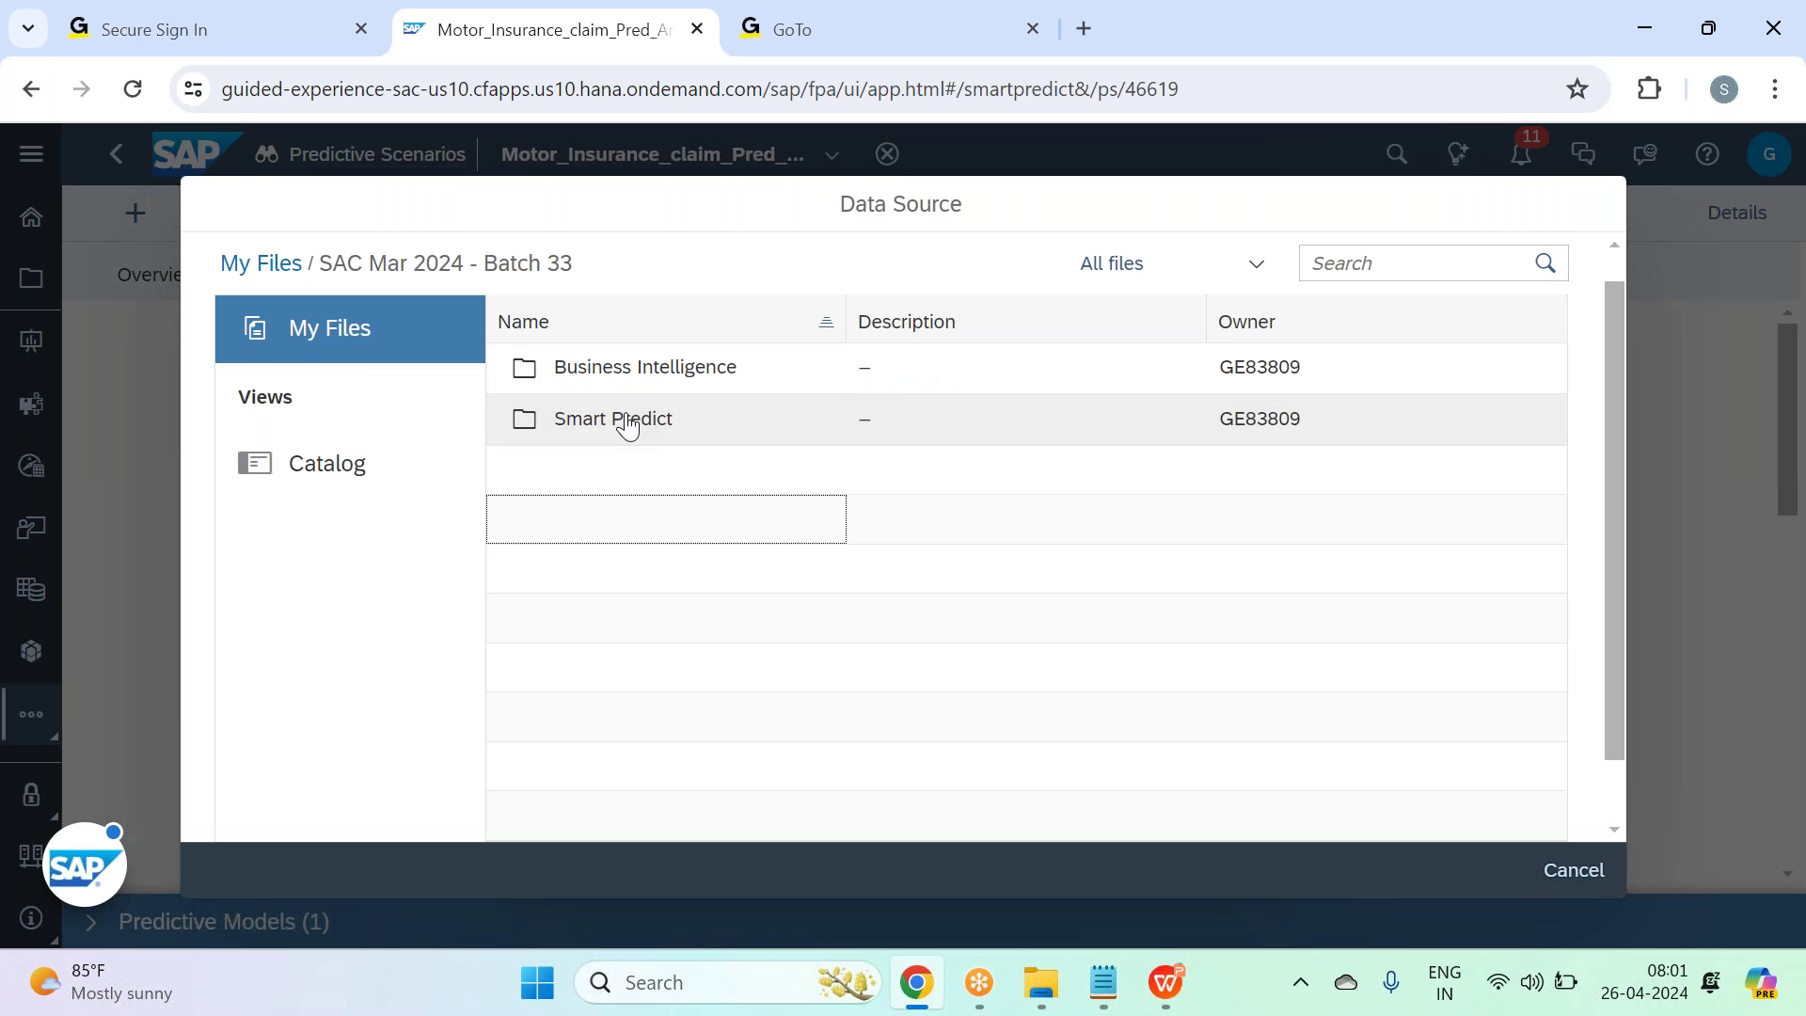
{"action": "left_click", "coordinate": [628, 425]}
{"action": "left_click", "coordinate": [637, 370]}
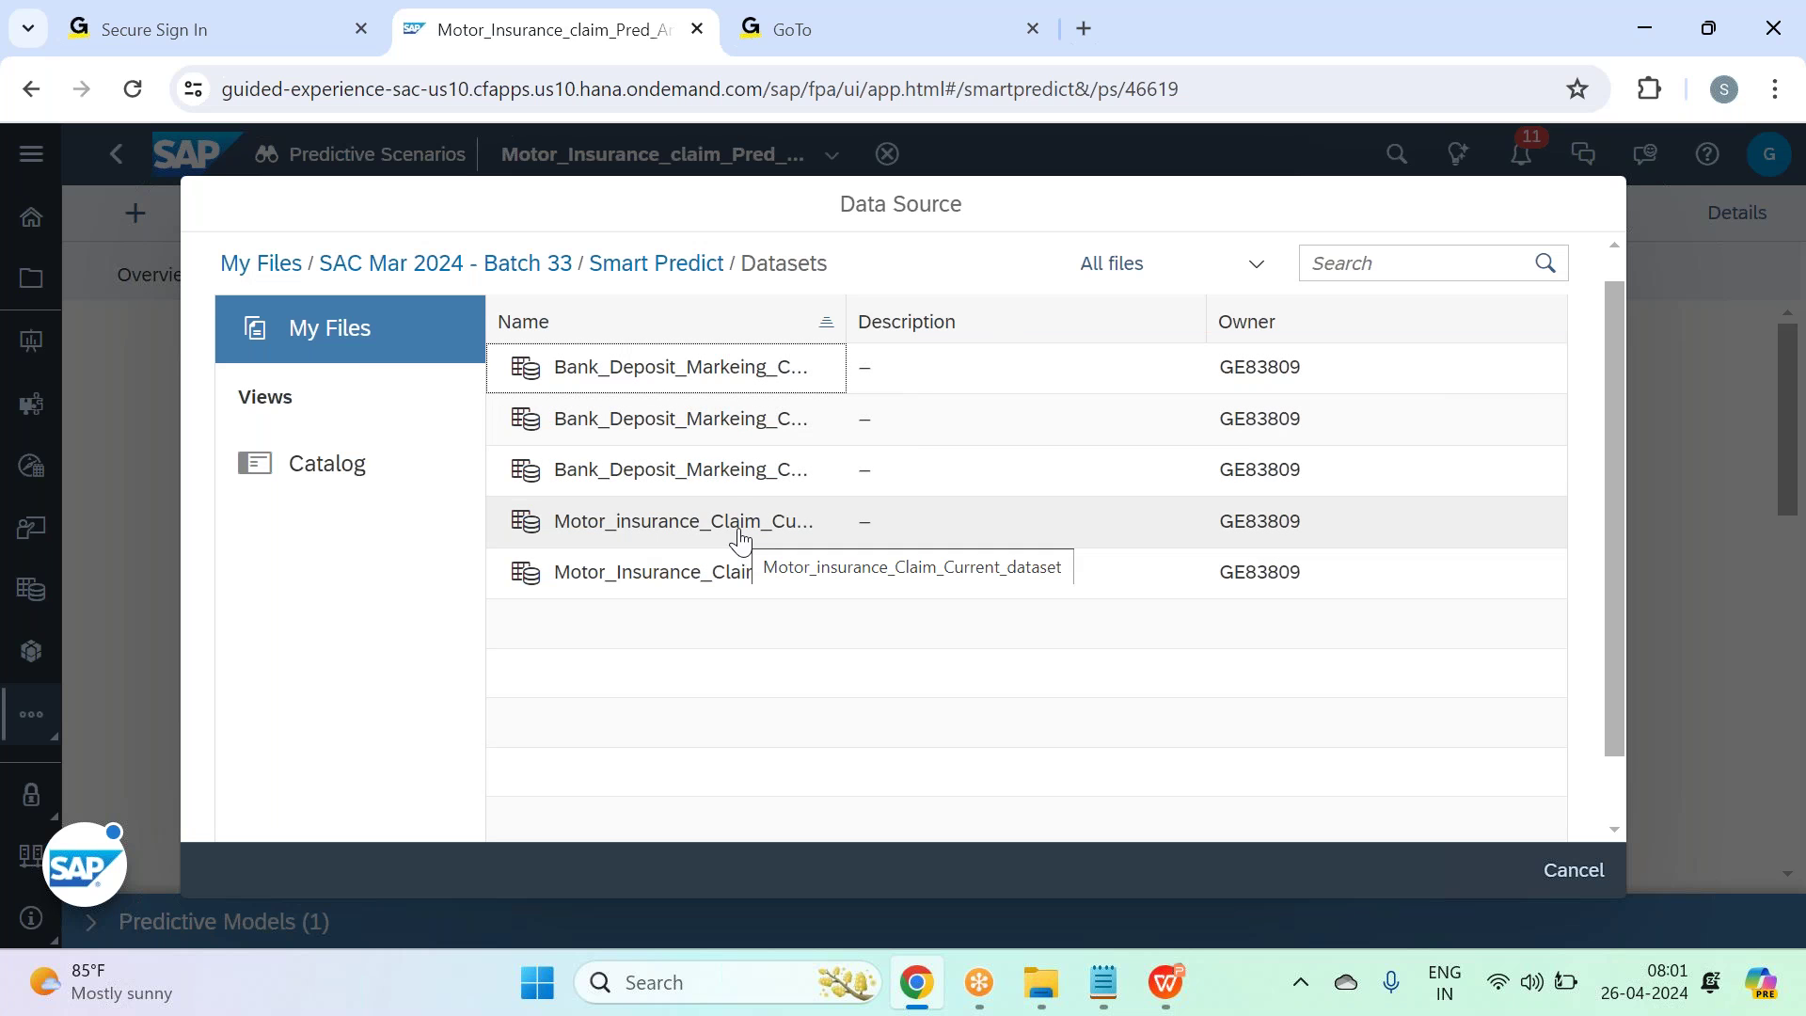
{"action": "left_click", "coordinate": [739, 536]}
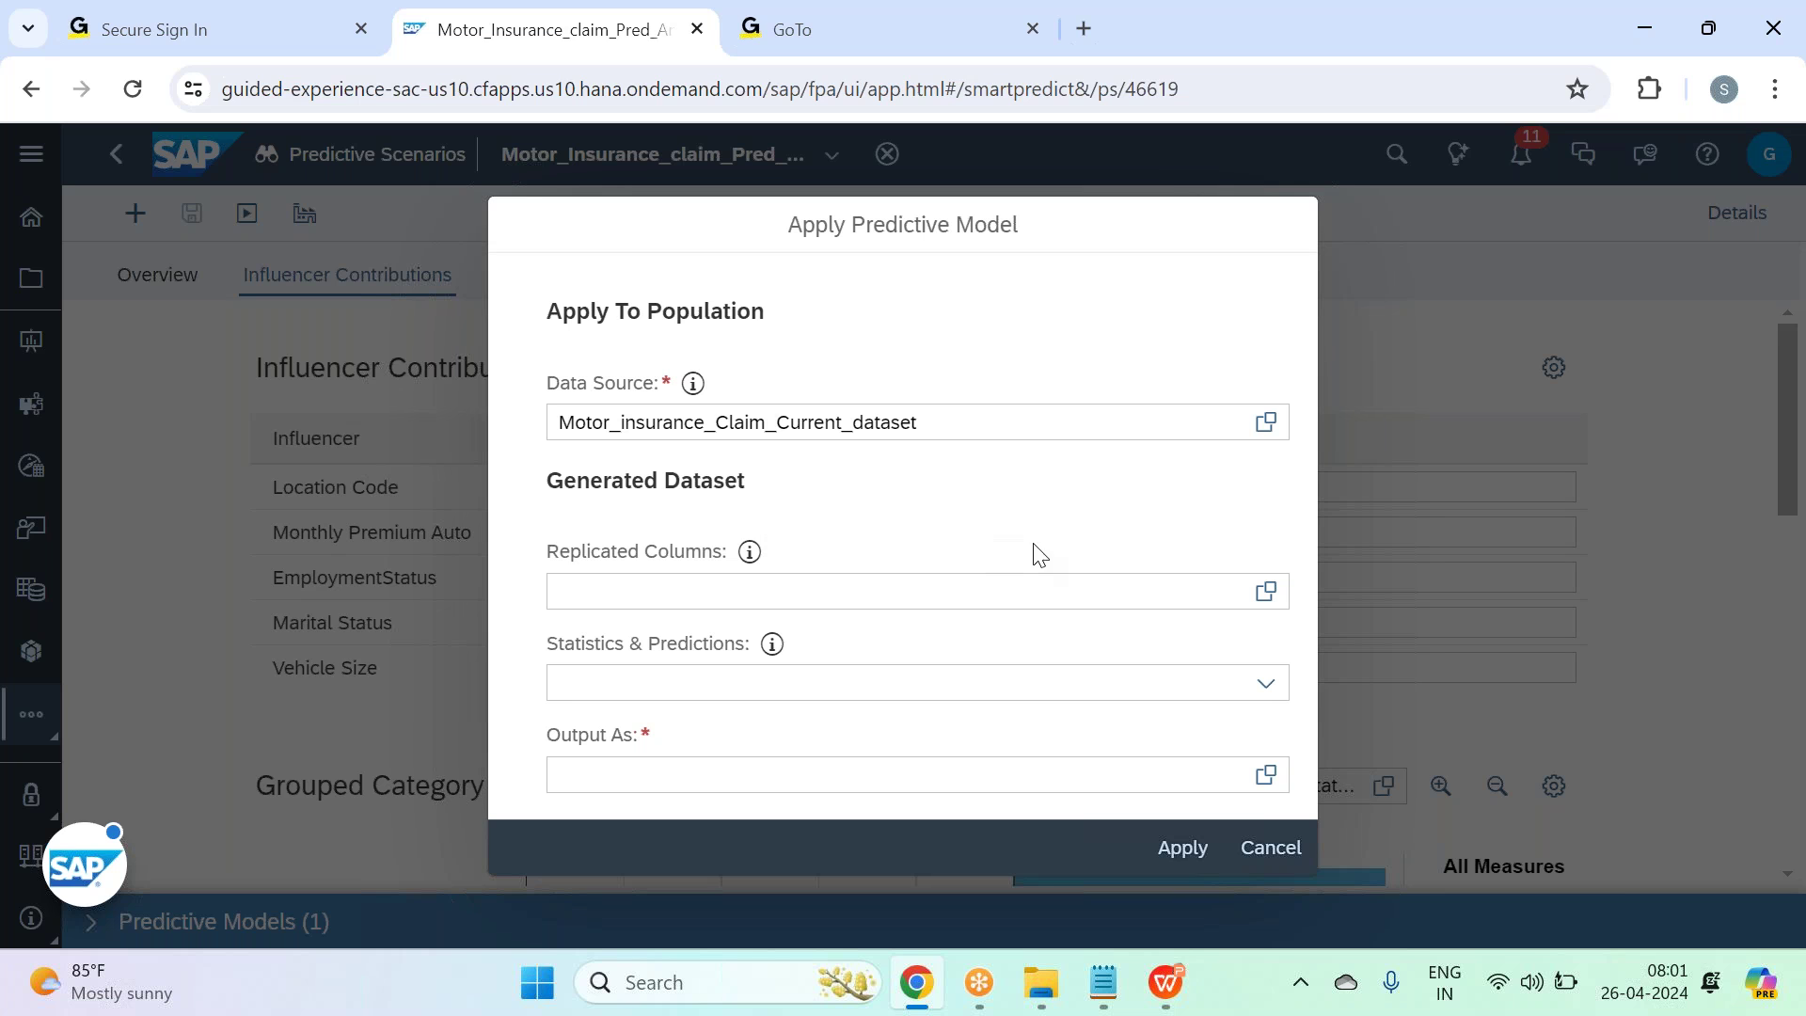
Select Customer, Income, Monthly Premium Auto, Months Since Last Claim, Months Since Policy Inception and Number of Policies as replicated columns.
{"action": "left_click", "coordinate": [1281, 598]}
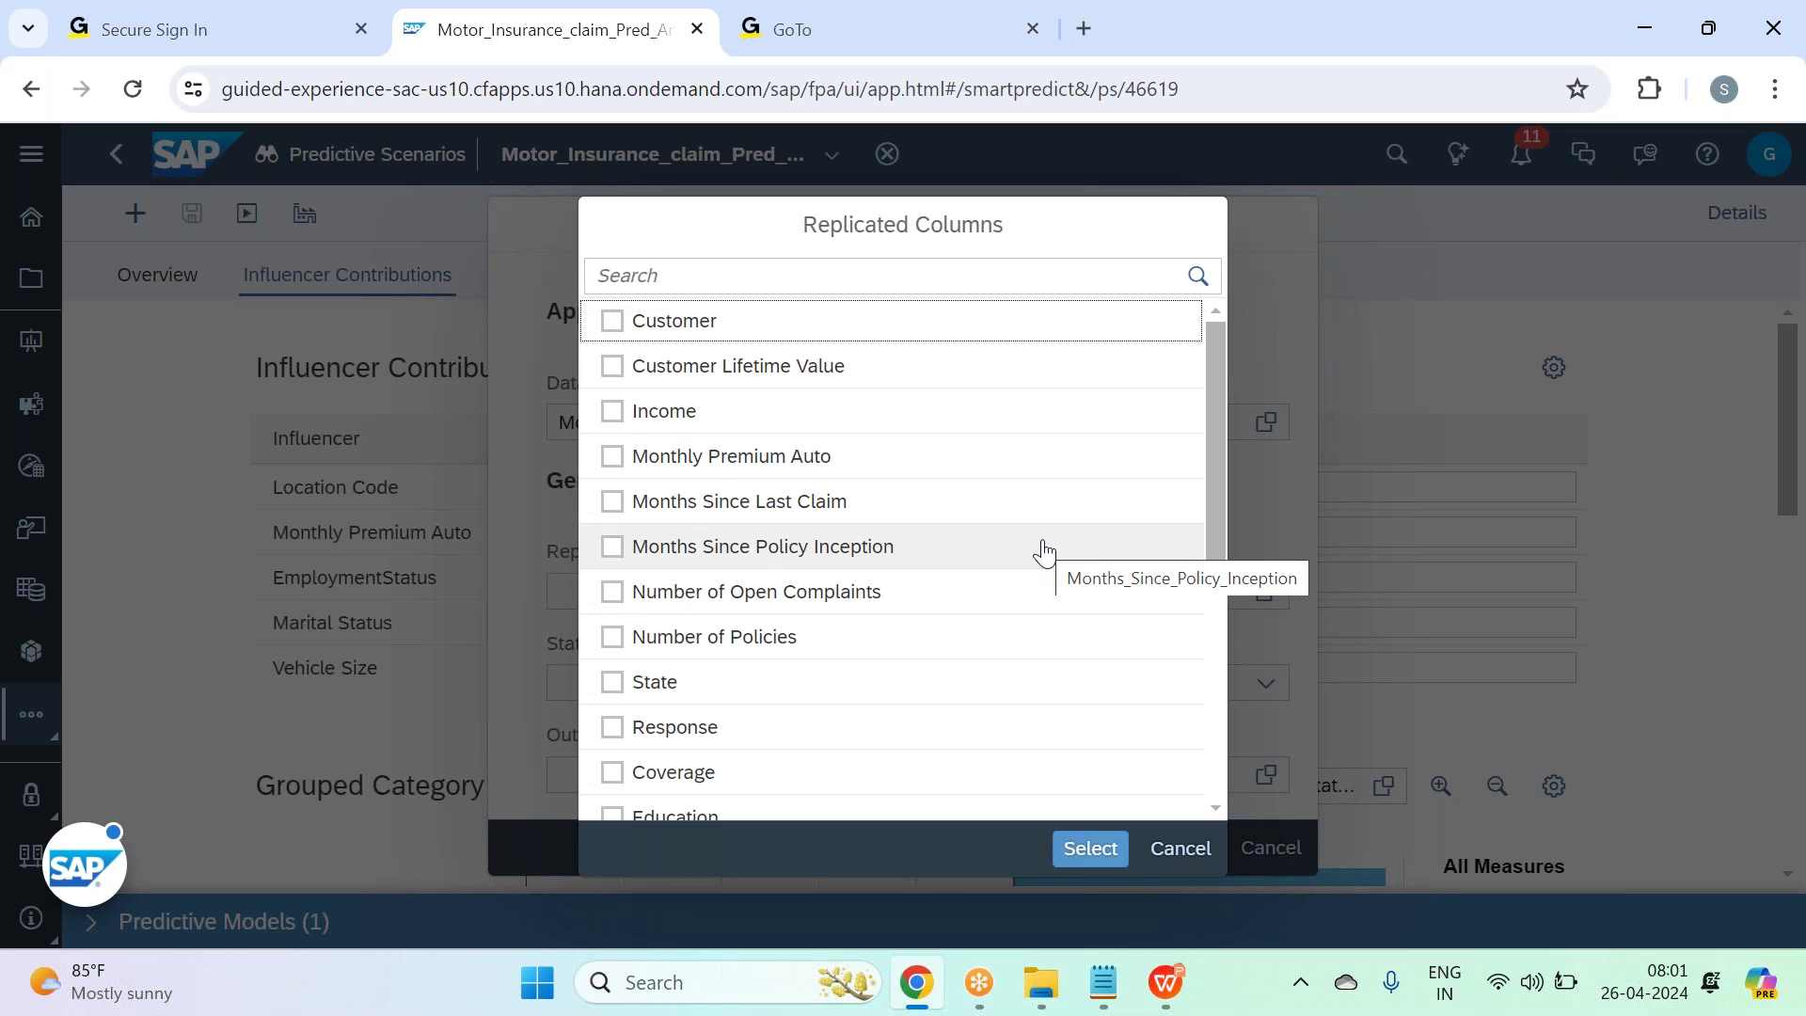
{"action": "left_click", "coordinate": [834, 341]}
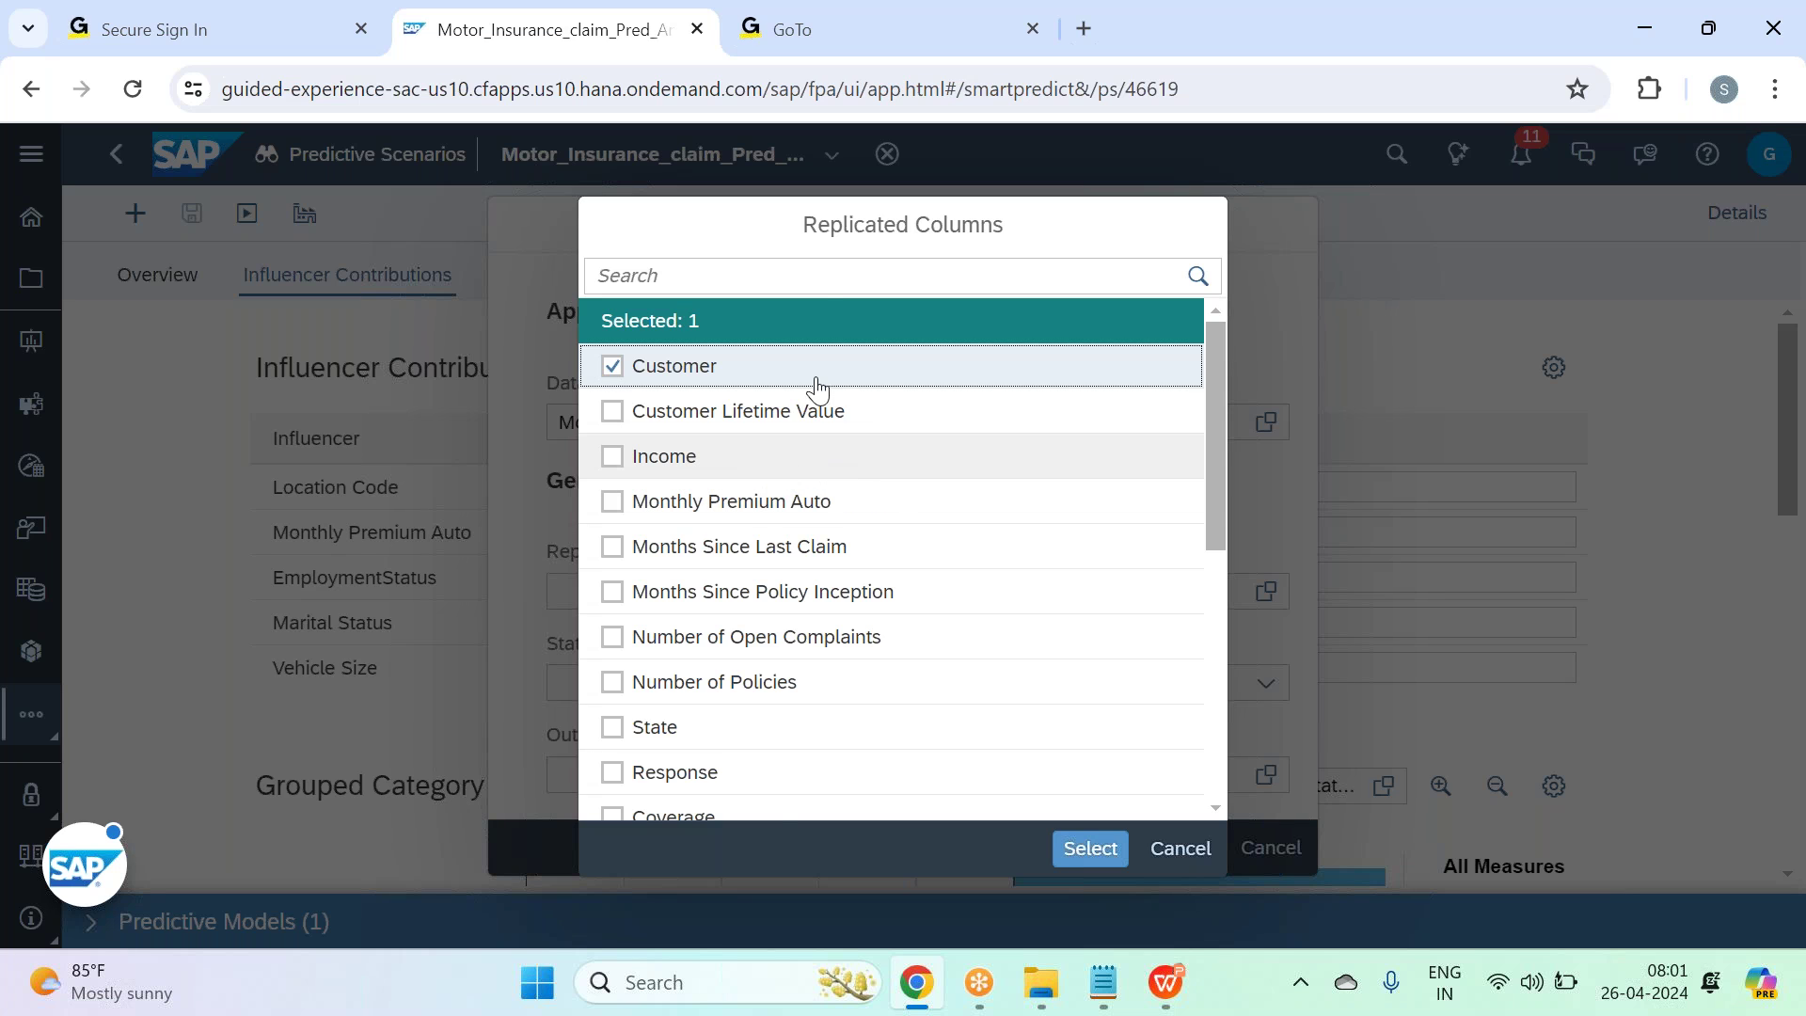
{"action": "left_click", "coordinate": [751, 460]}
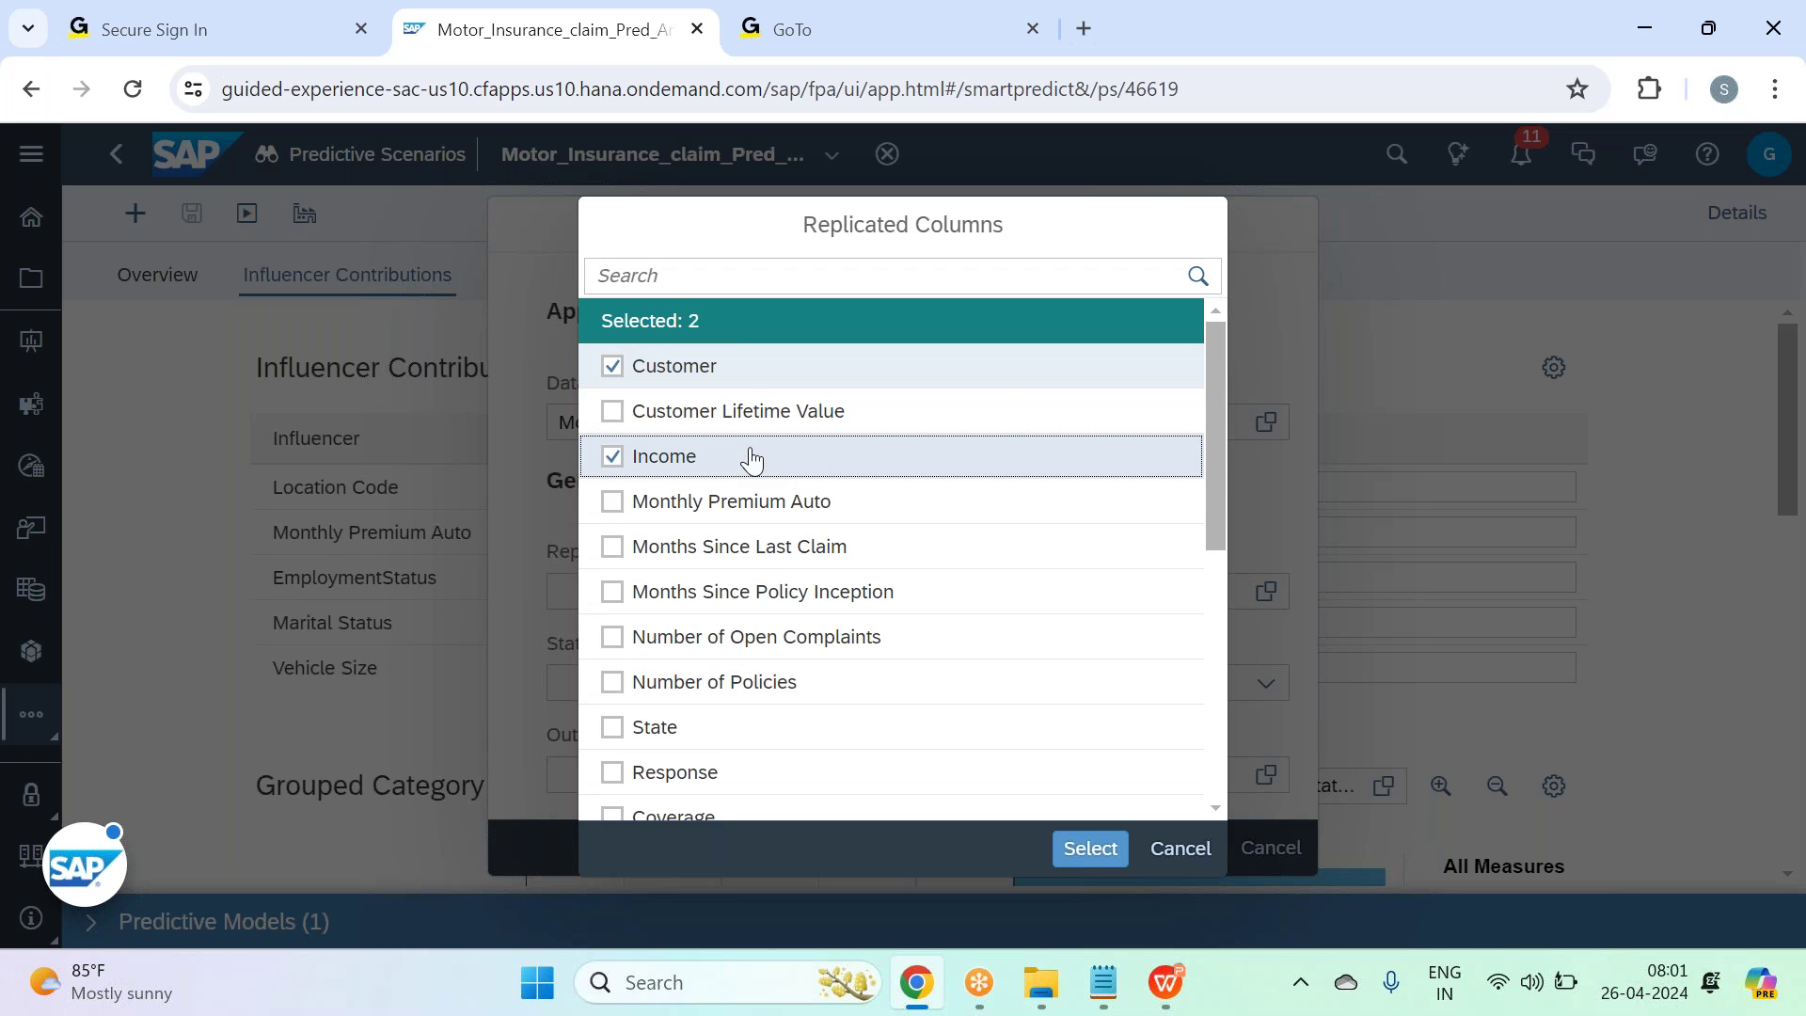
{"action": "left_click", "coordinate": [777, 526]}
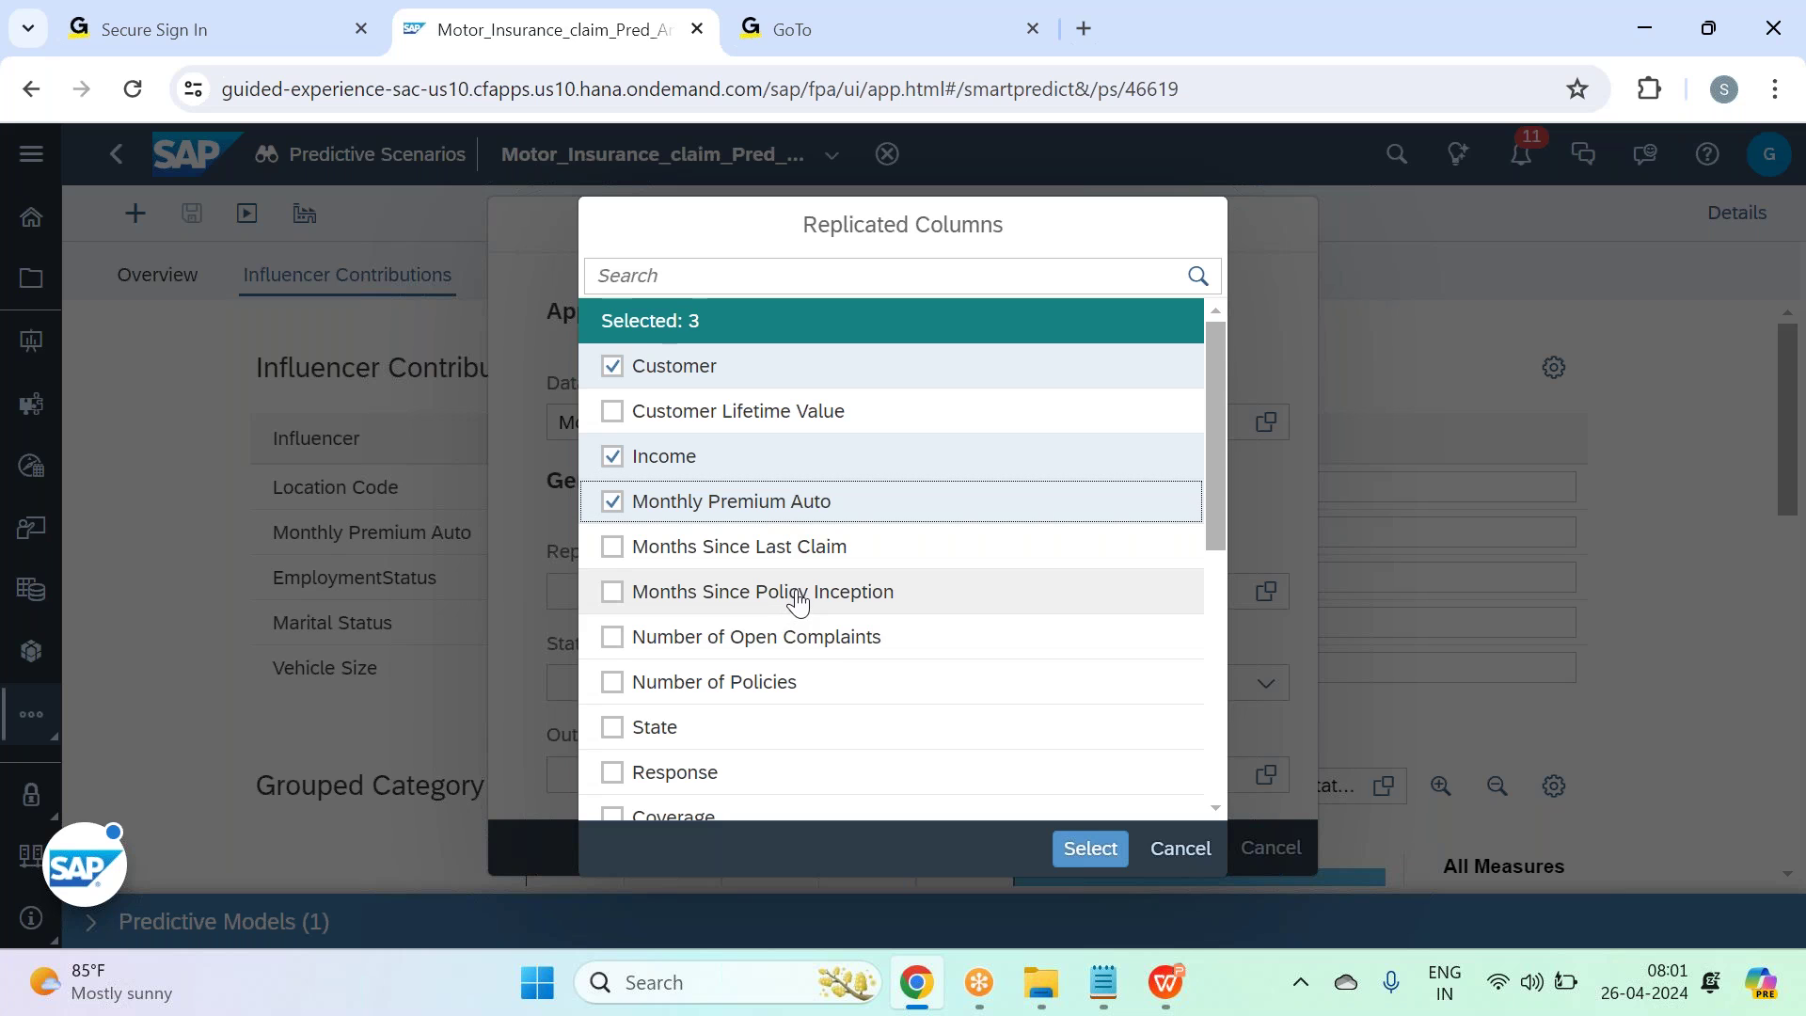
{"action": "left_click", "coordinate": [821, 568]}
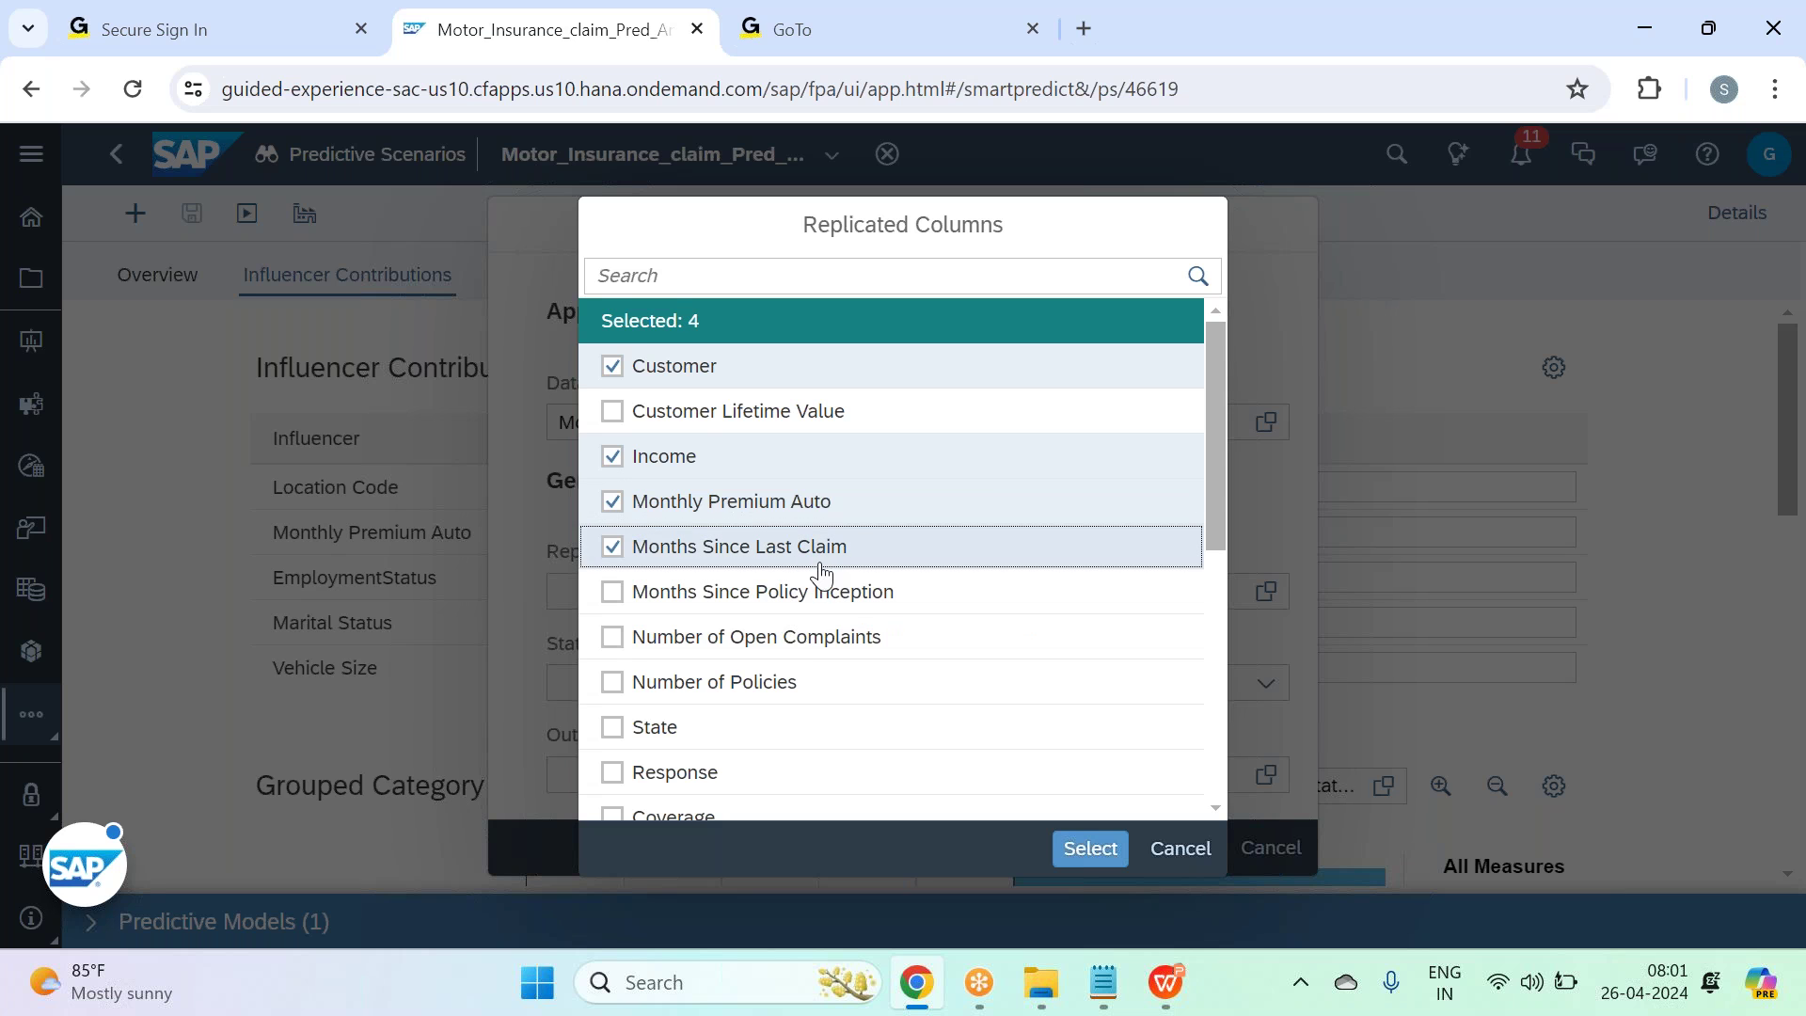
{"action": "left_click", "coordinate": [823, 594]}
{"action": "left_click", "coordinate": [821, 697]}
Add State, Coverage, EmploymentStatus, Gender, Location Code and Marital Status to the replicated columns selection.
{"action": "scroll", "coordinate": [821, 697], "scroll_direction": "down", "scroll_amount": 3}
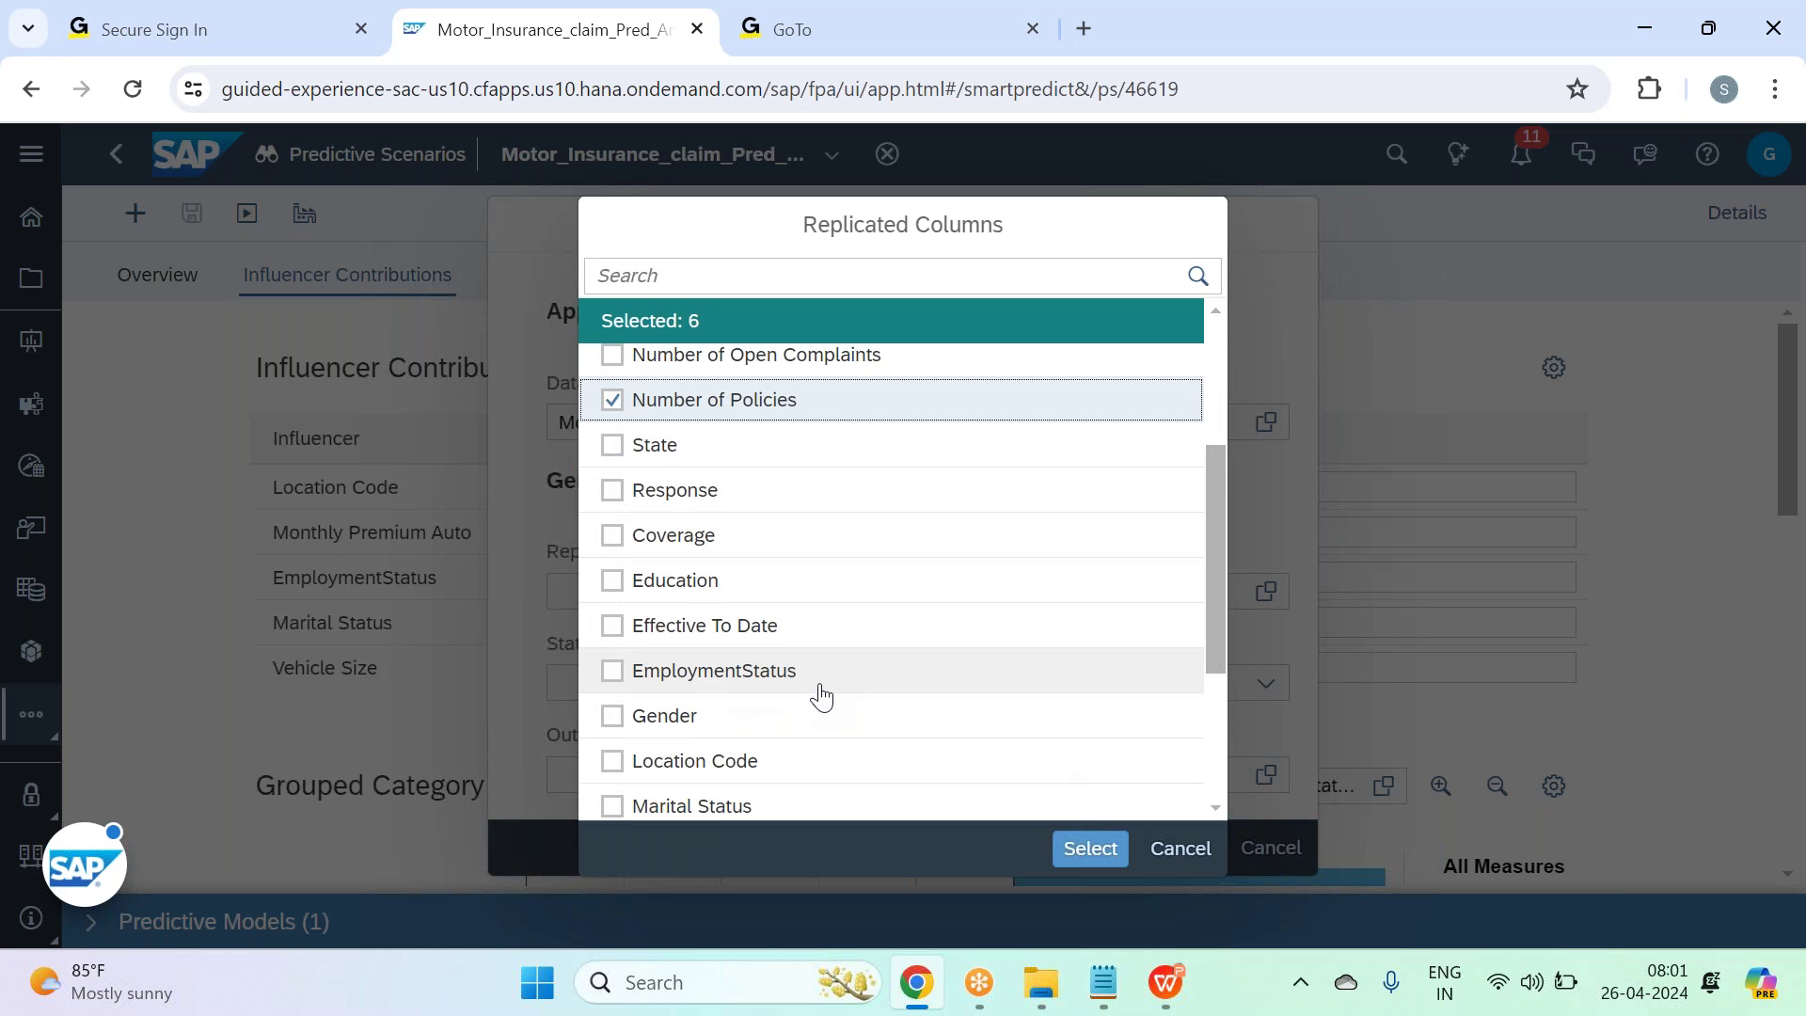
{"action": "left_click", "coordinate": [715, 458]}
{"action": "left_click", "coordinate": [755, 548]}
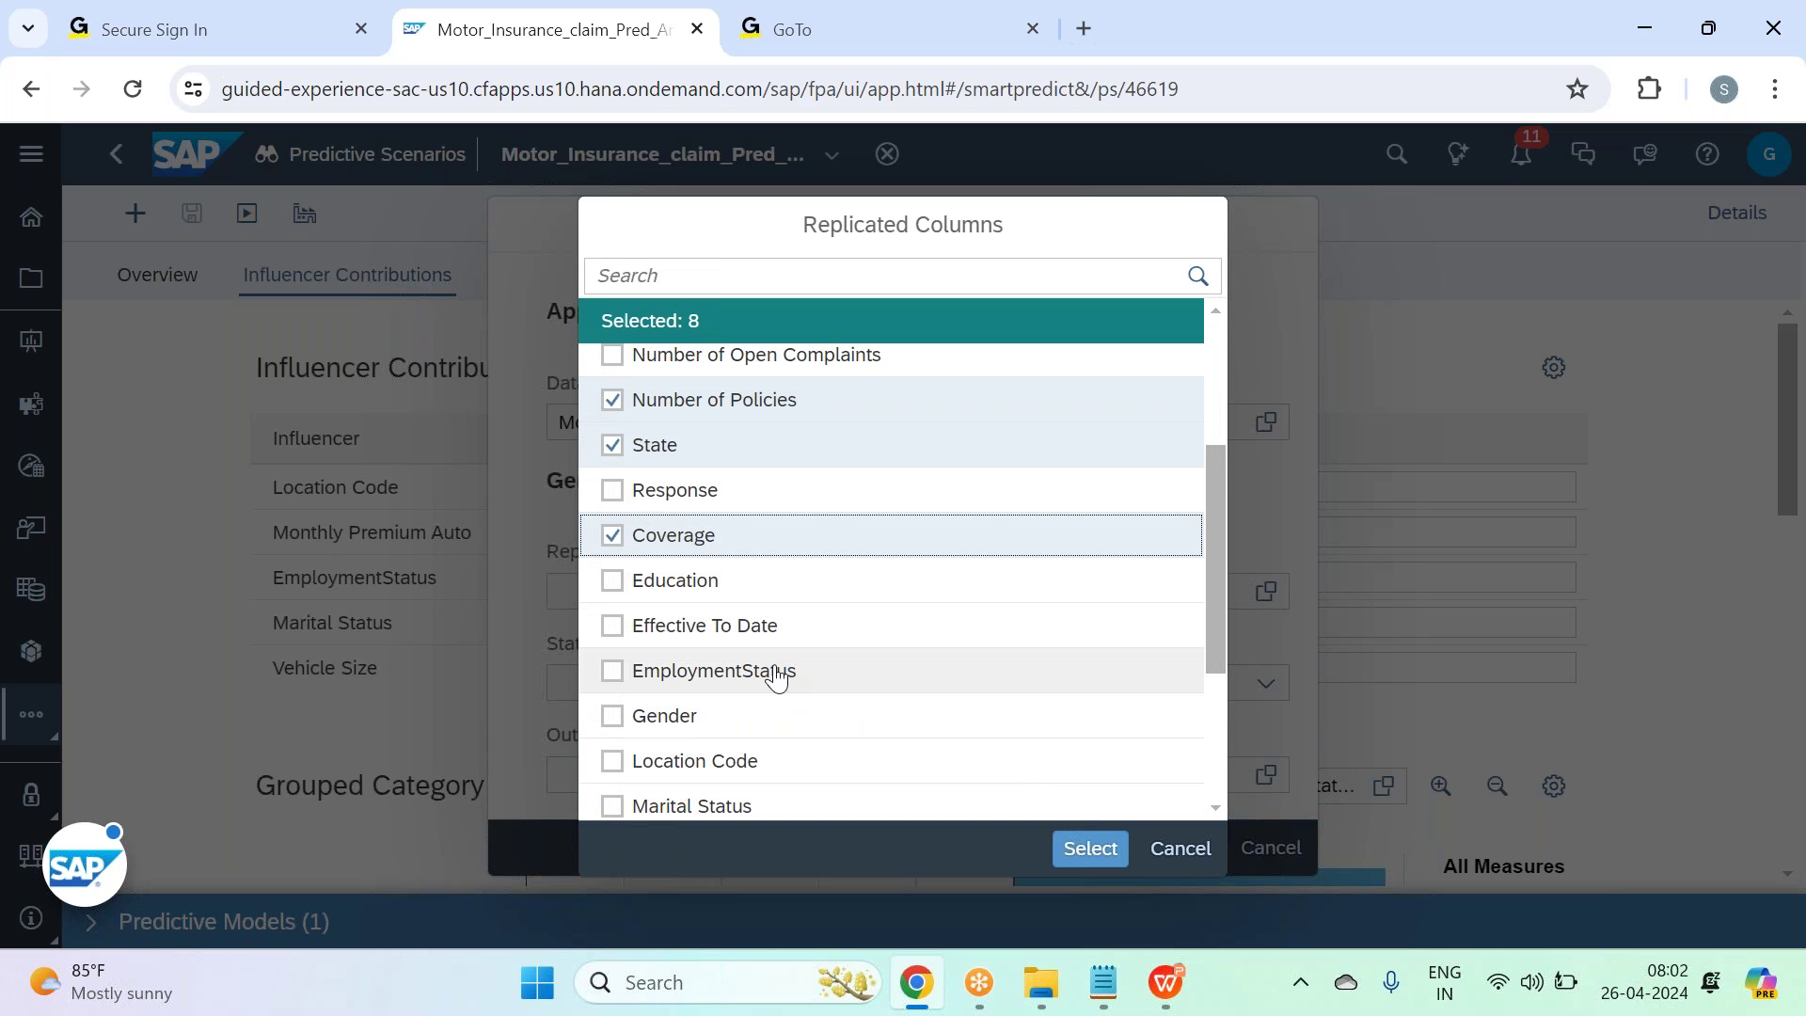
{"action": "scroll", "coordinate": [774, 669], "scroll_direction": "down", "scroll_amount": 3}
{"action": "left_click", "coordinate": [760, 538]}
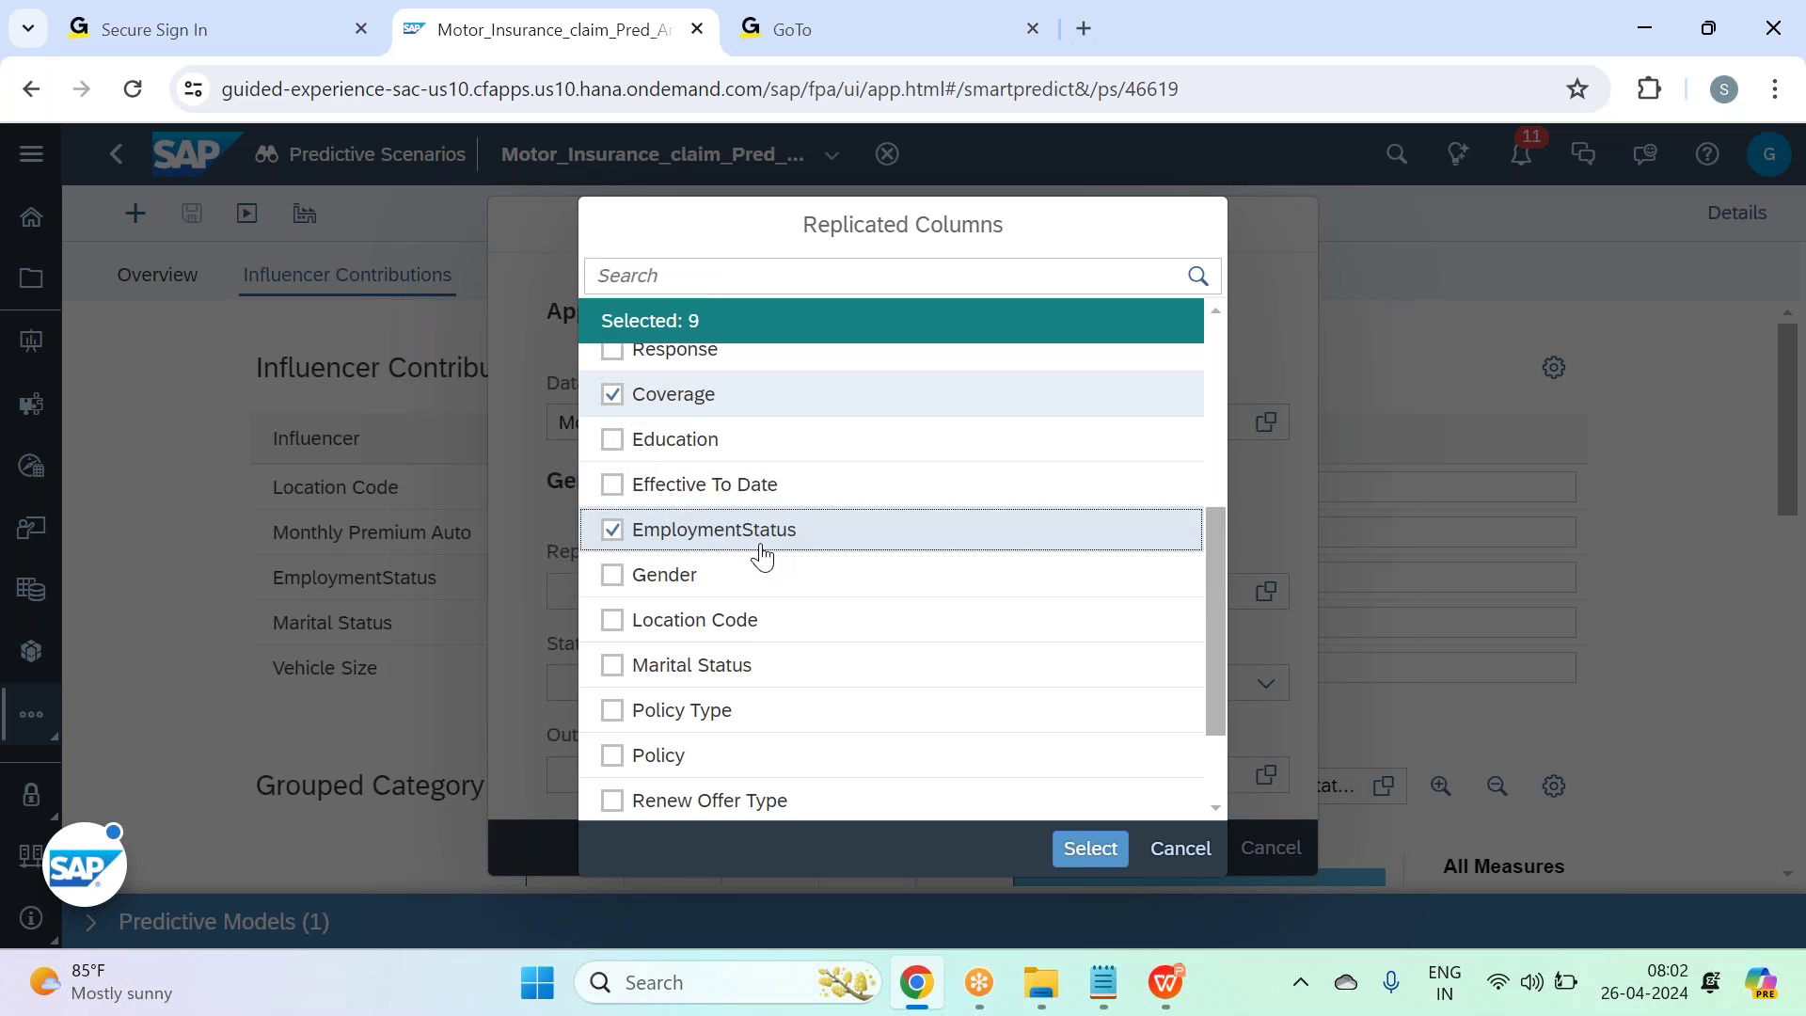
{"action": "left_click", "coordinate": [758, 575]}
{"action": "left_click", "coordinate": [758, 621]}
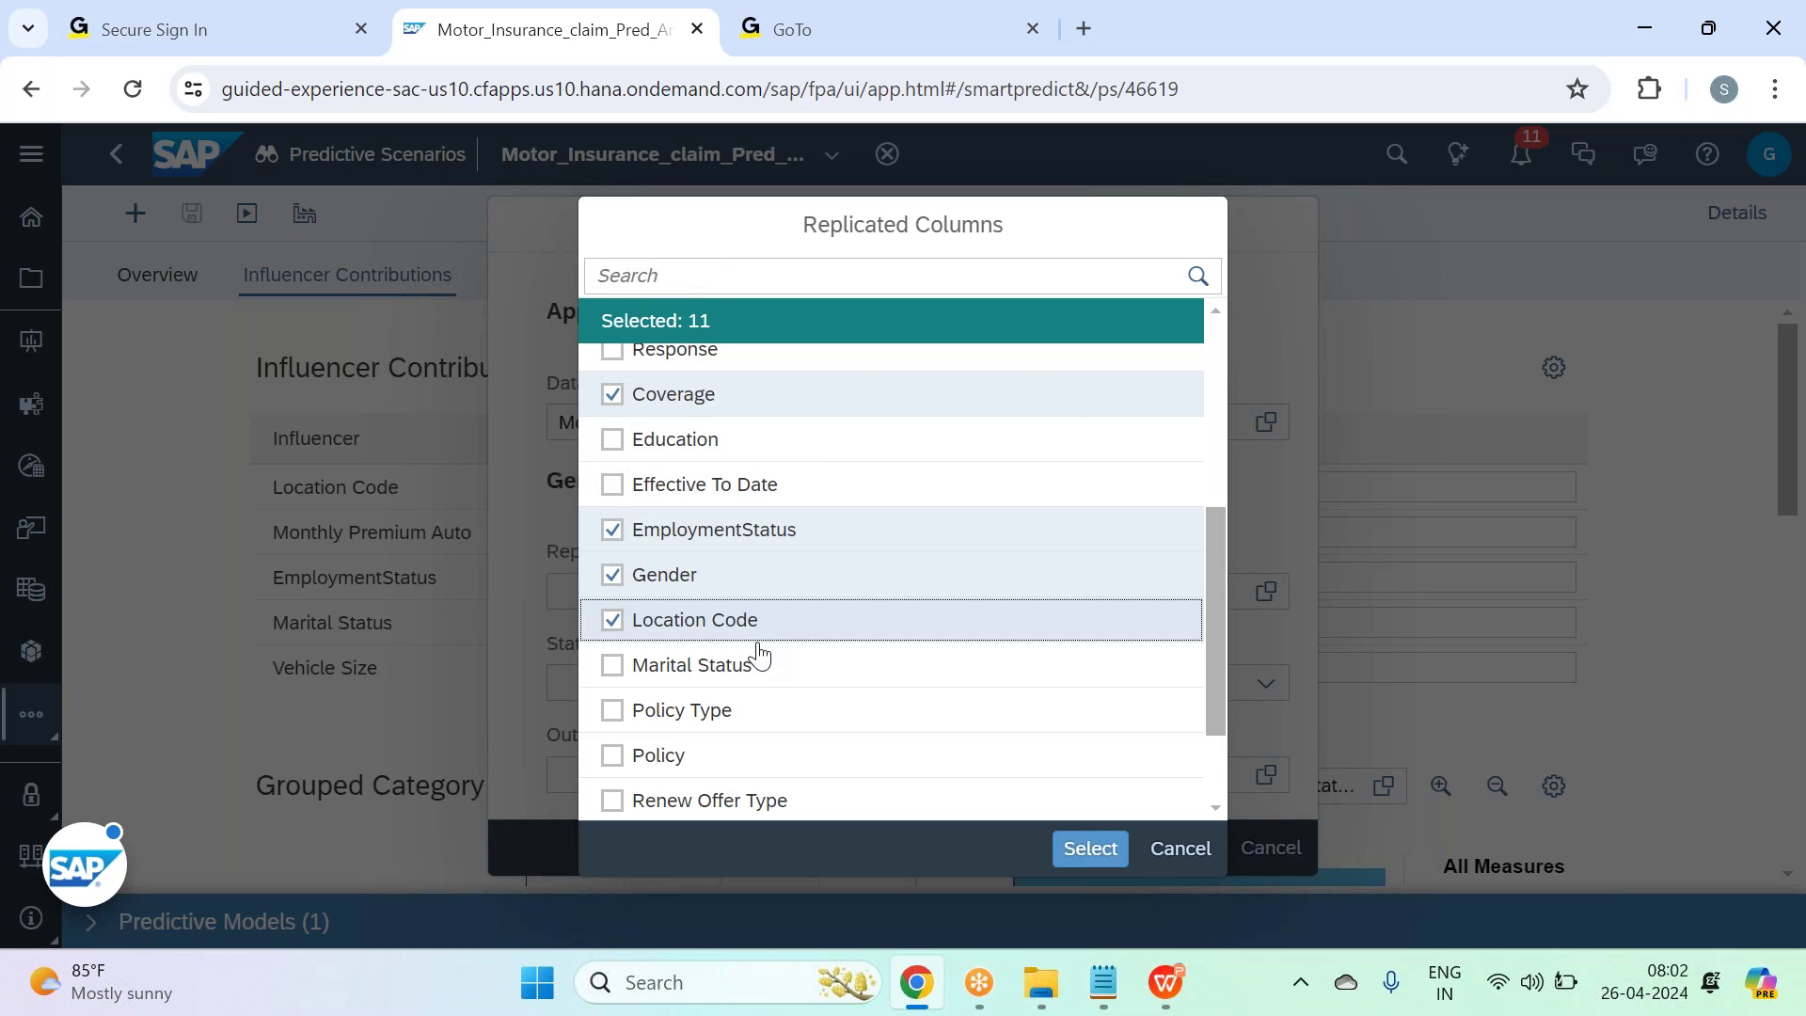
{"action": "left_click", "coordinate": [759, 664]}
Add Policy Type, Policy, Vehicle Class and Vehicle Size to the replicated columns and confirm the selection.
{"action": "scroll", "coordinate": [752, 601], "scroll_direction": "down", "scroll_amount": 3}
{"action": "left_click", "coordinate": [752, 590]}
{"action": "left_click", "coordinate": [749, 628]}
{"action": "left_click", "coordinate": [732, 752]}
{"action": "left_click", "coordinate": [745, 798]}
{"action": "scroll", "coordinate": [790, 658], "scroll_direction": "up", "scroll_amount": 10}
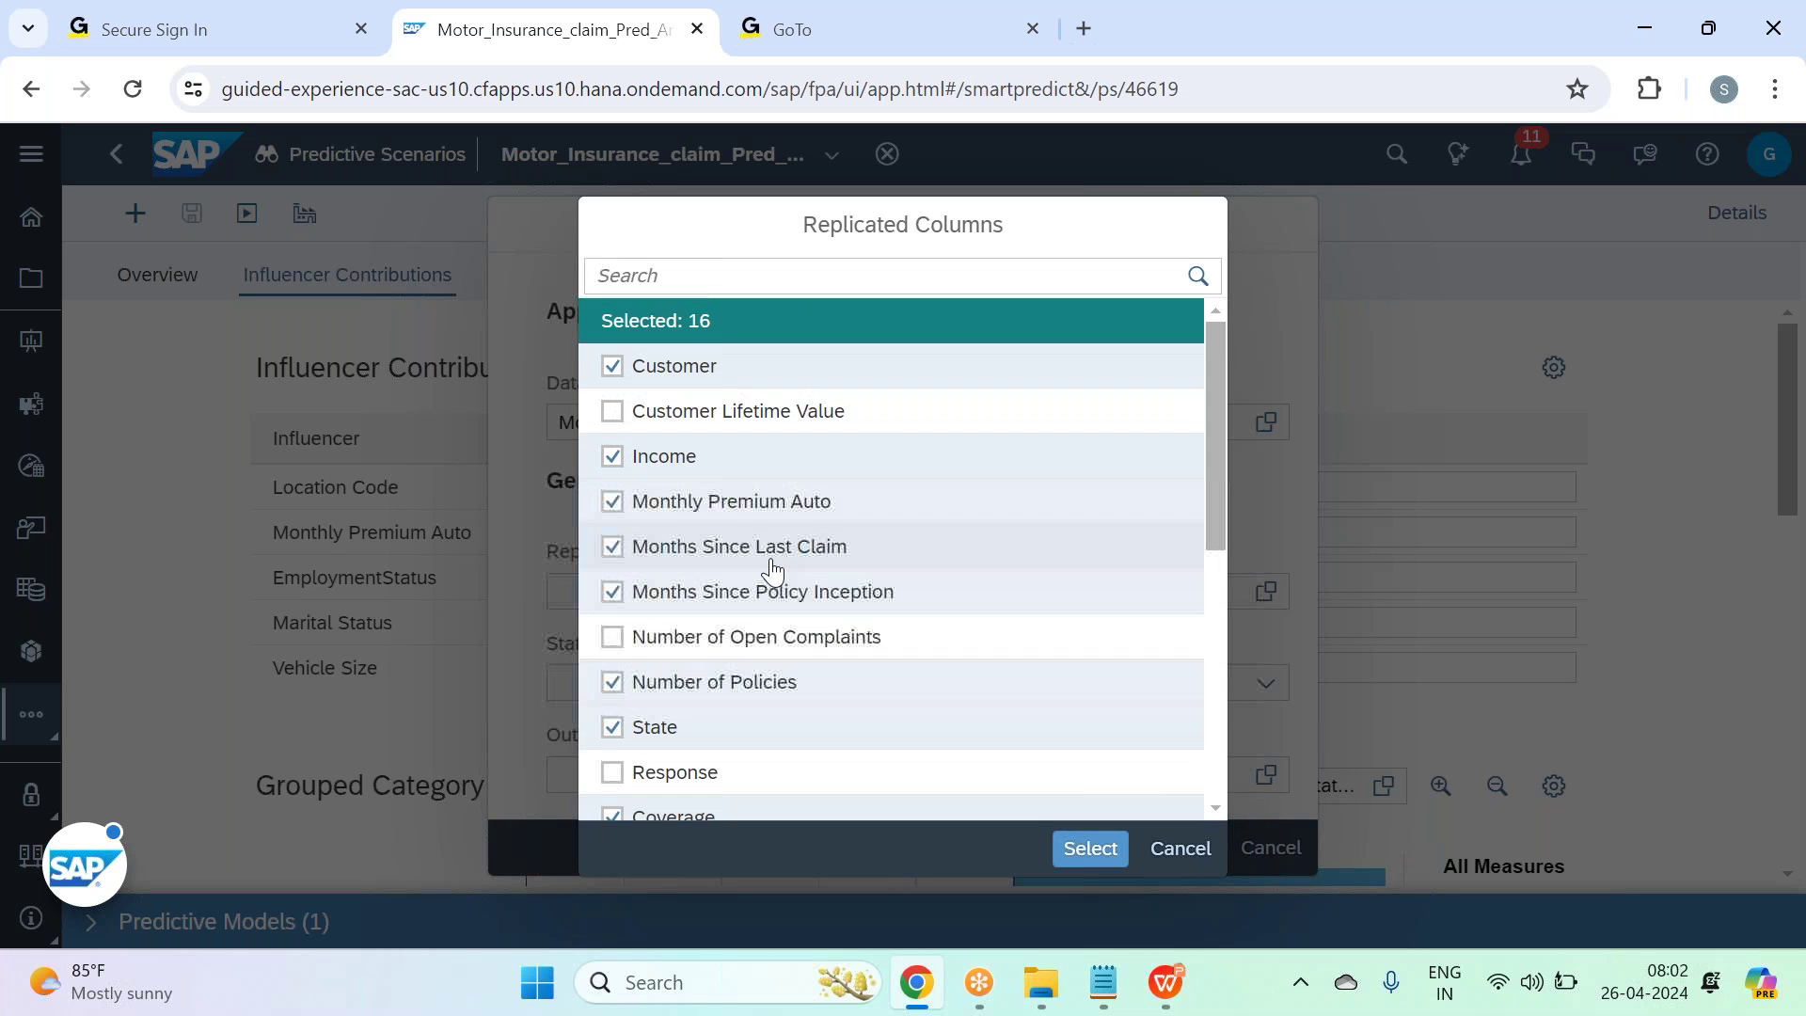
{"action": "left_click", "coordinate": [1089, 843]}
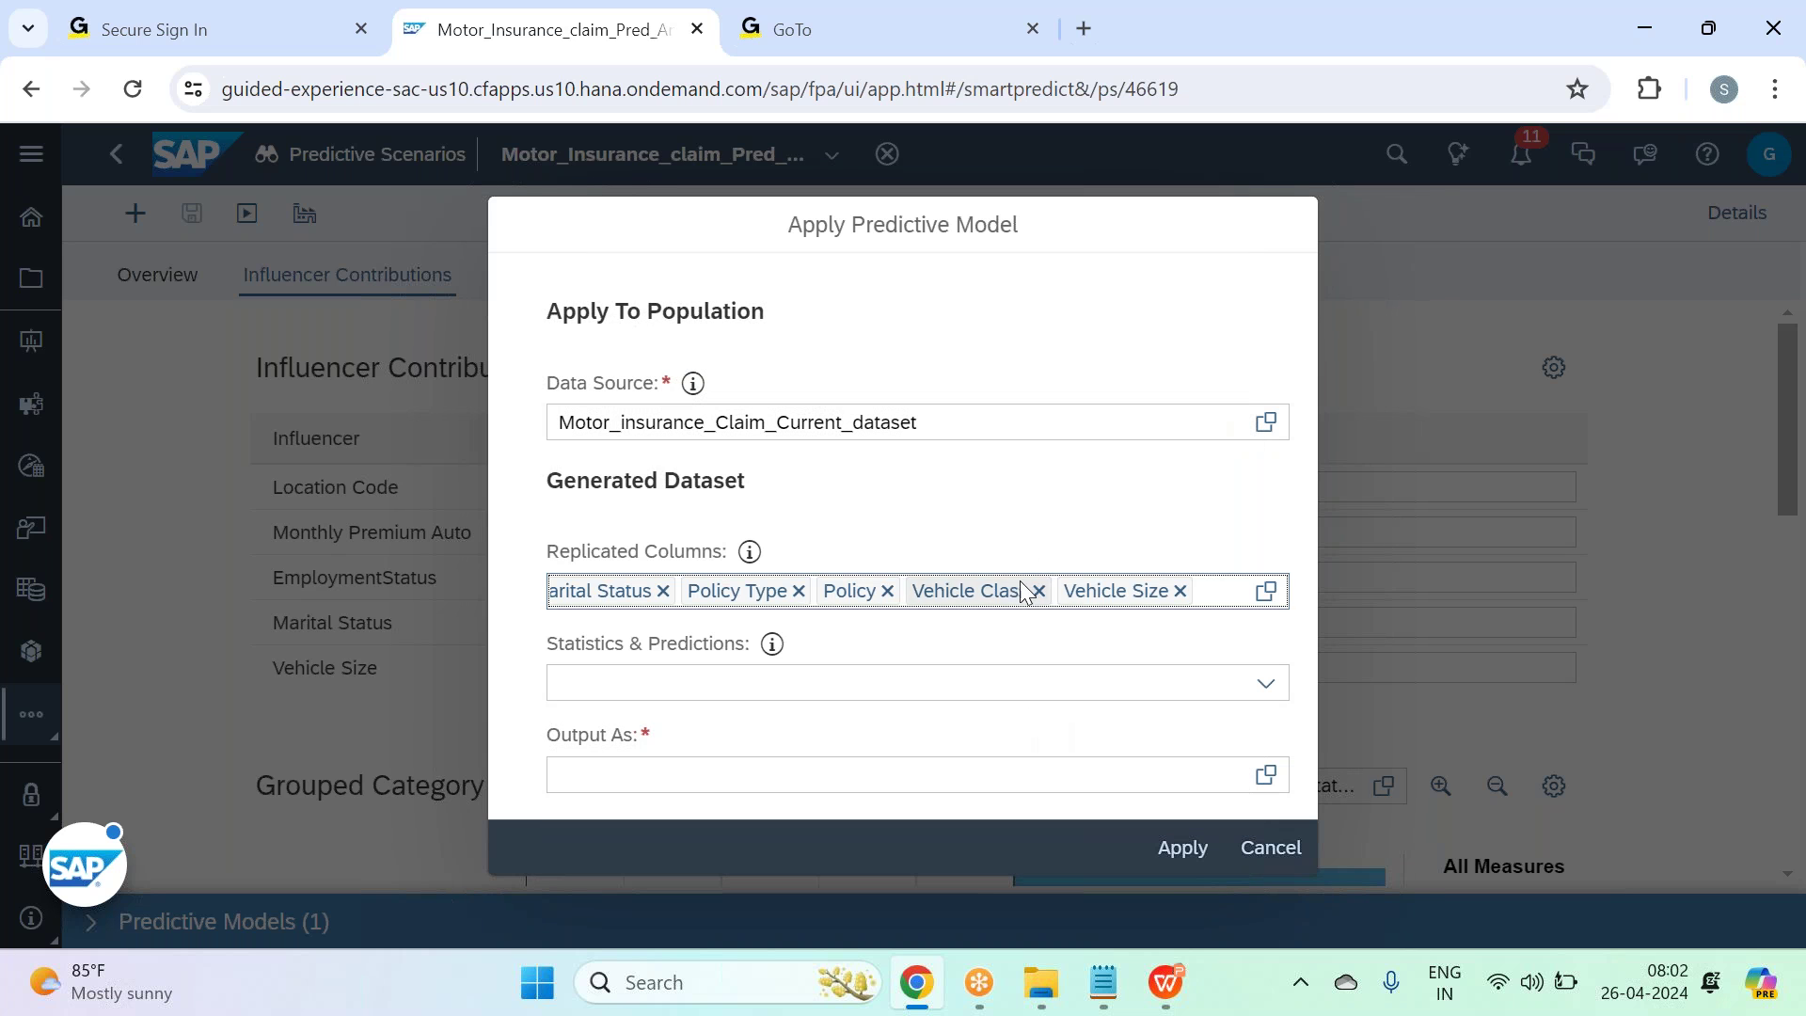
Include Apply Date, Outlier Indicator and Predicted Value as the statistics and predictions of the generated dataset.
{"action": "left_click", "coordinate": [1260, 690]}
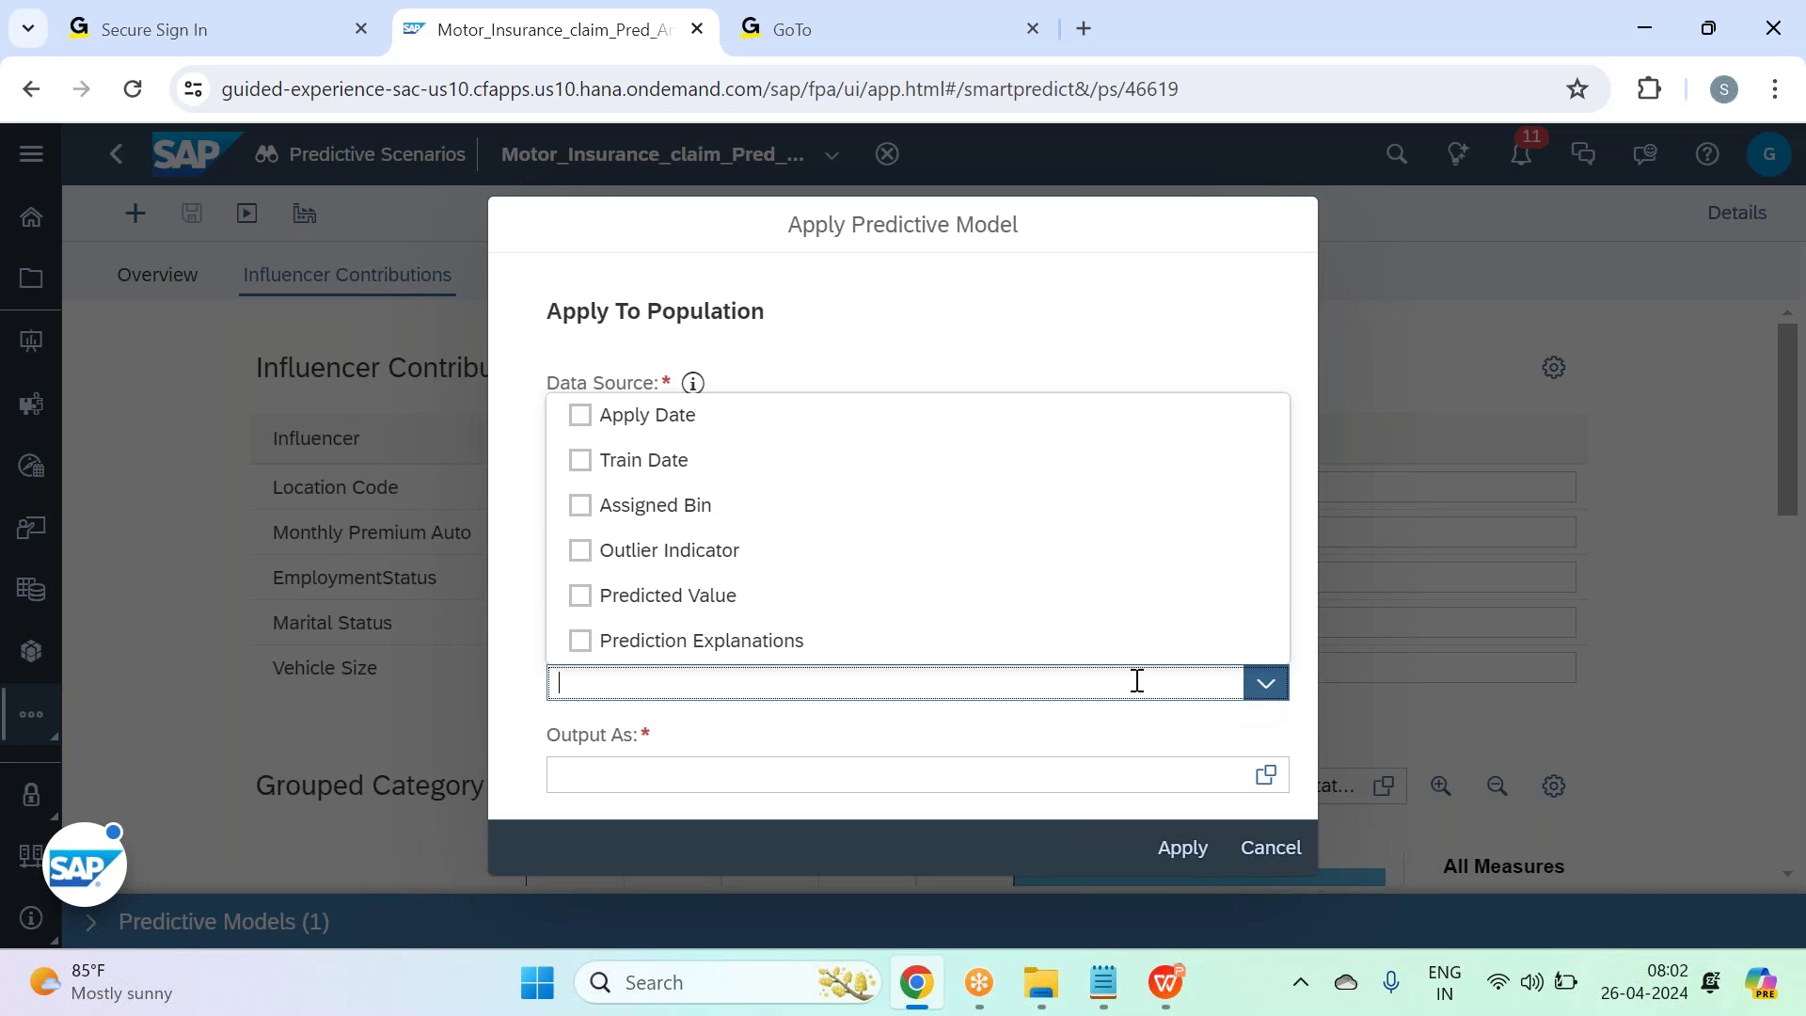
{"action": "left_click", "coordinate": [659, 417]}
{"action": "left_click", "coordinate": [1270, 690]}
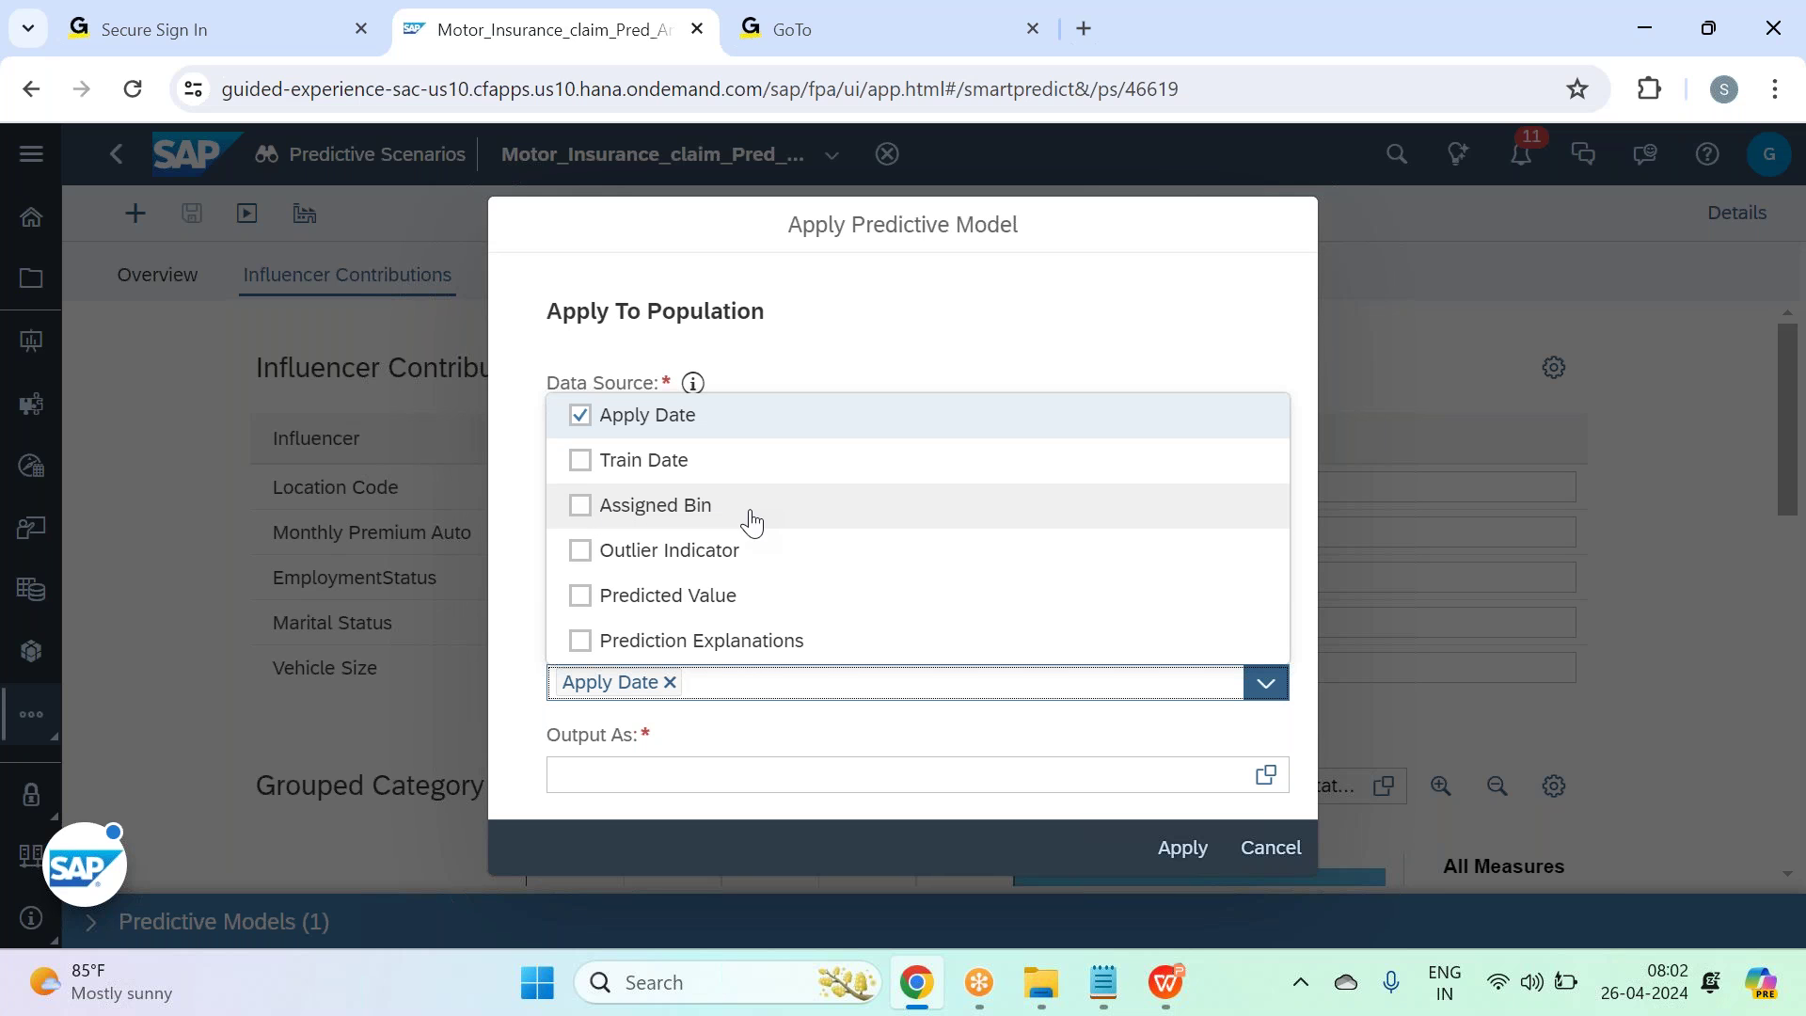
{"action": "left_click", "coordinate": [755, 554]}
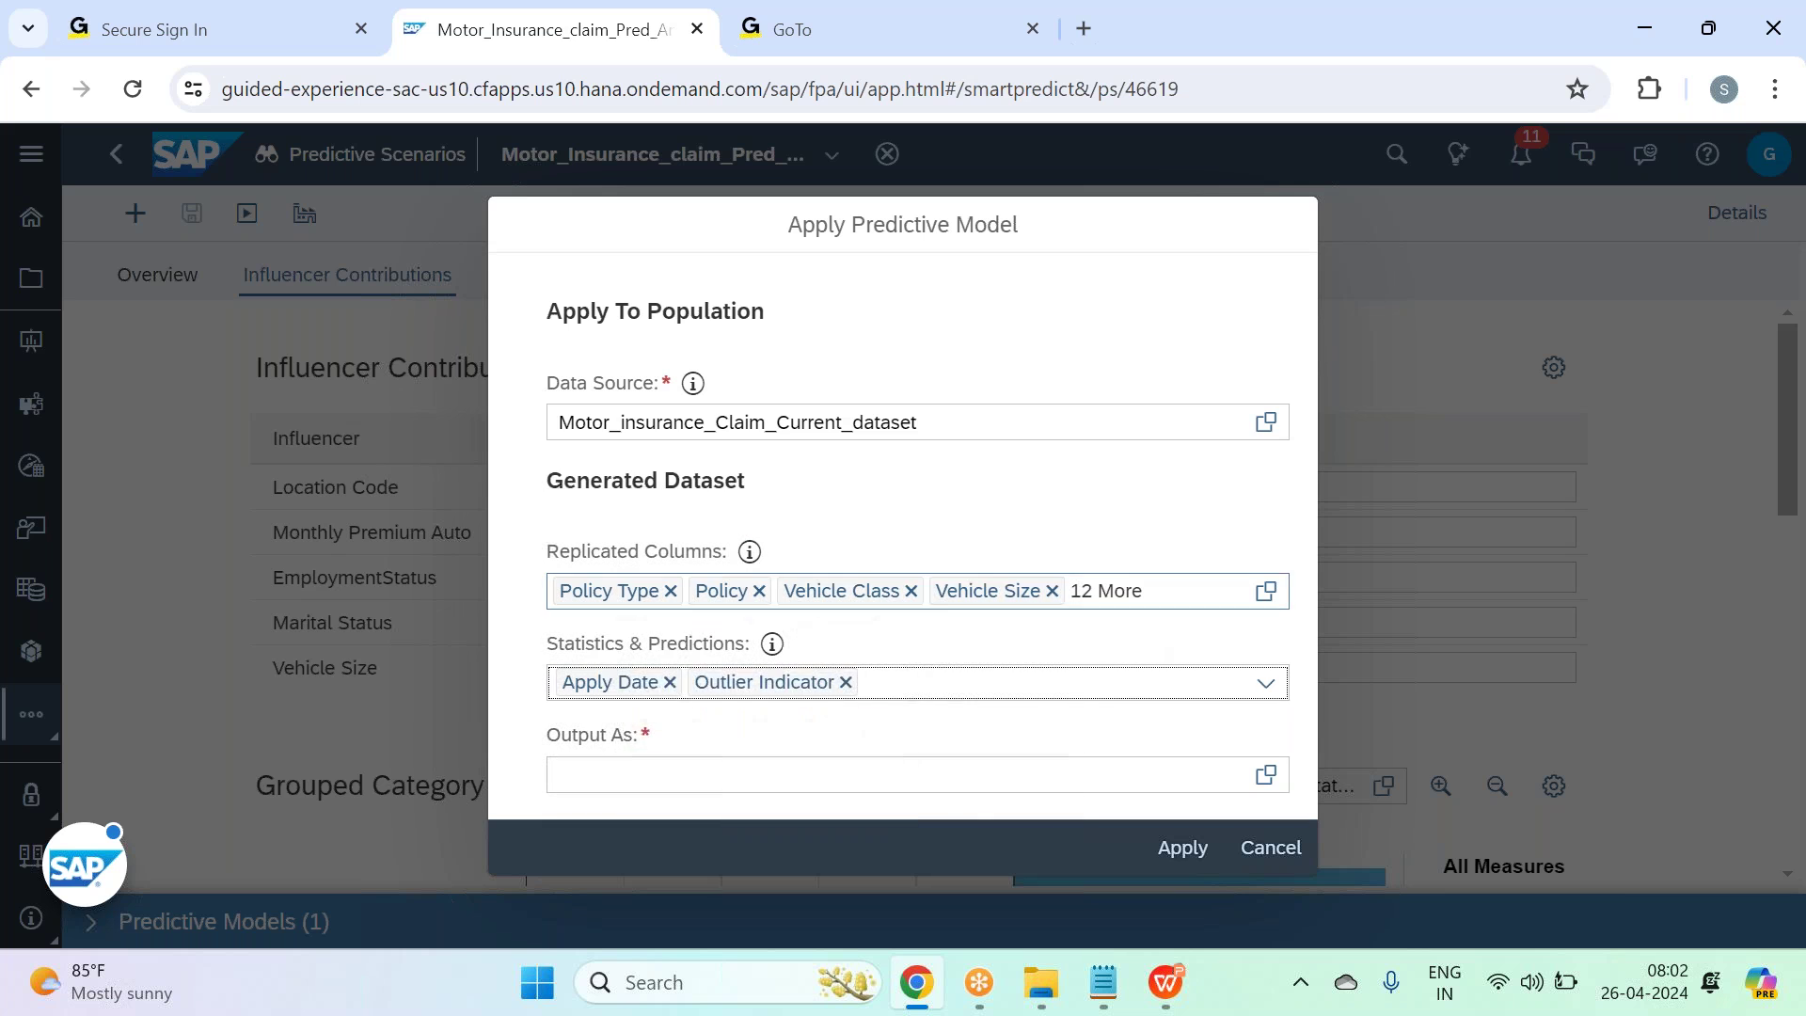
{"action": "left_click", "coordinate": [1269, 686]}
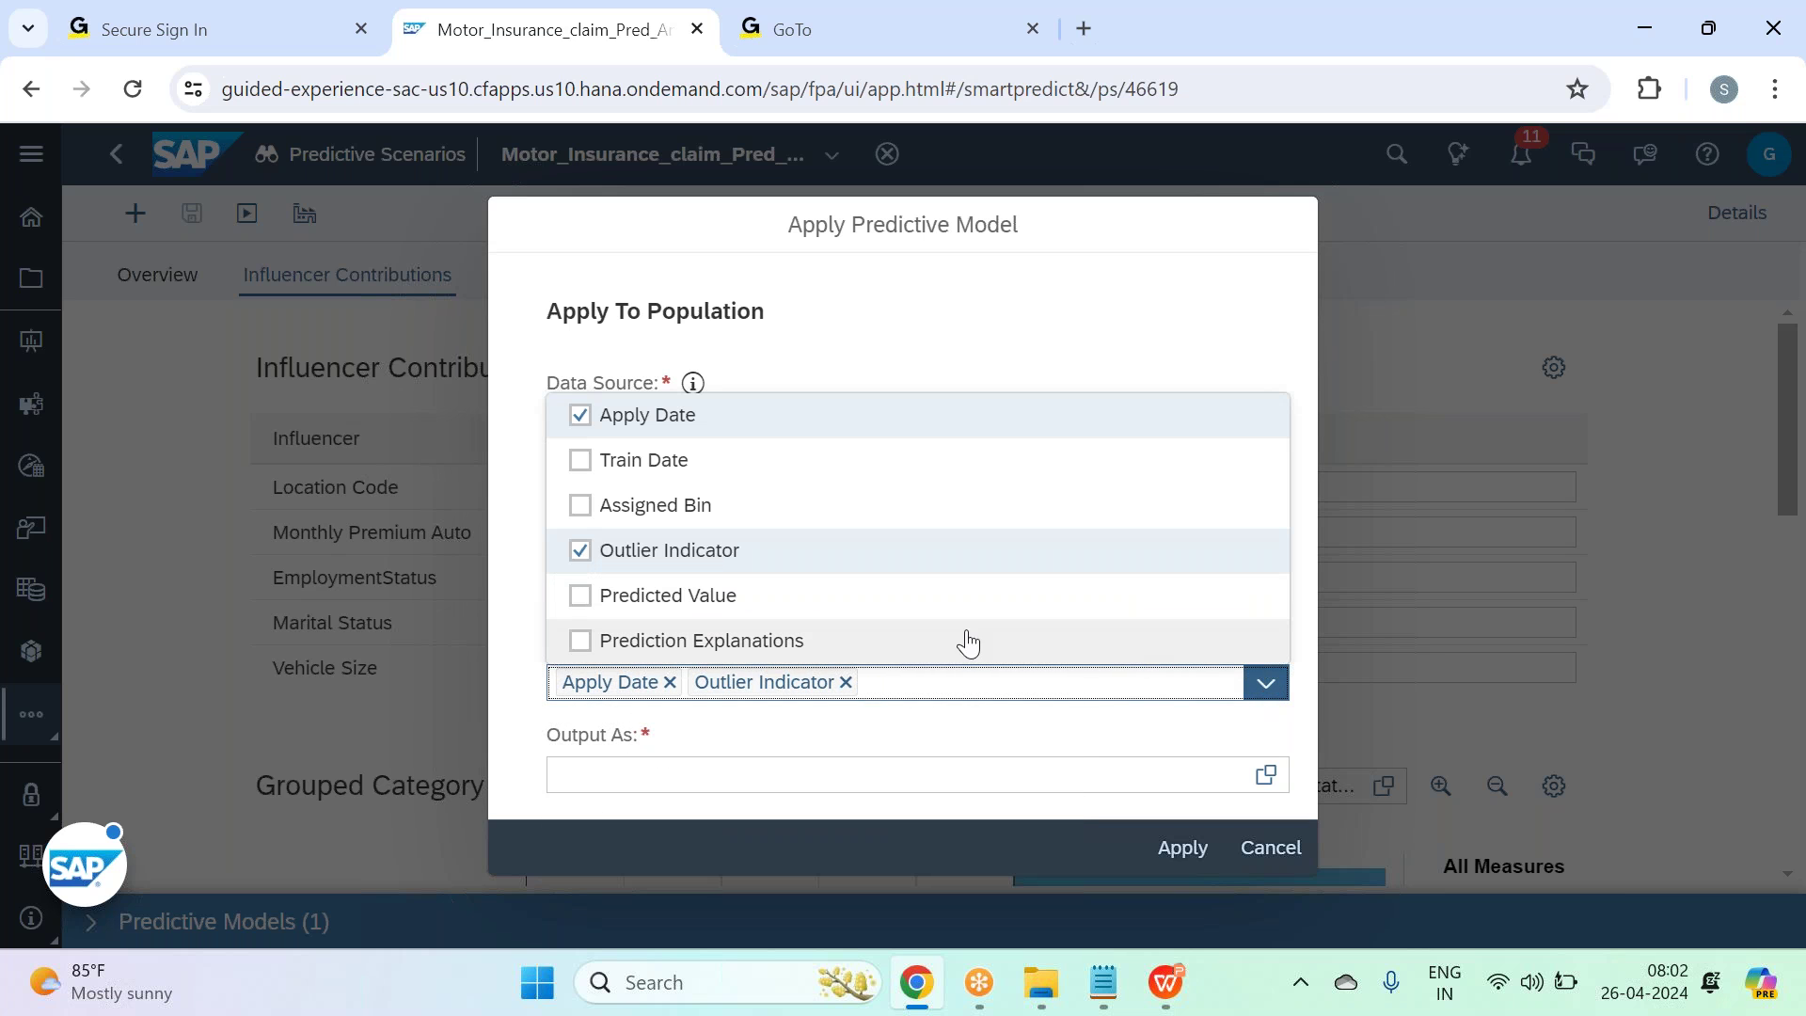
{"action": "left_click", "coordinate": [758, 595]}
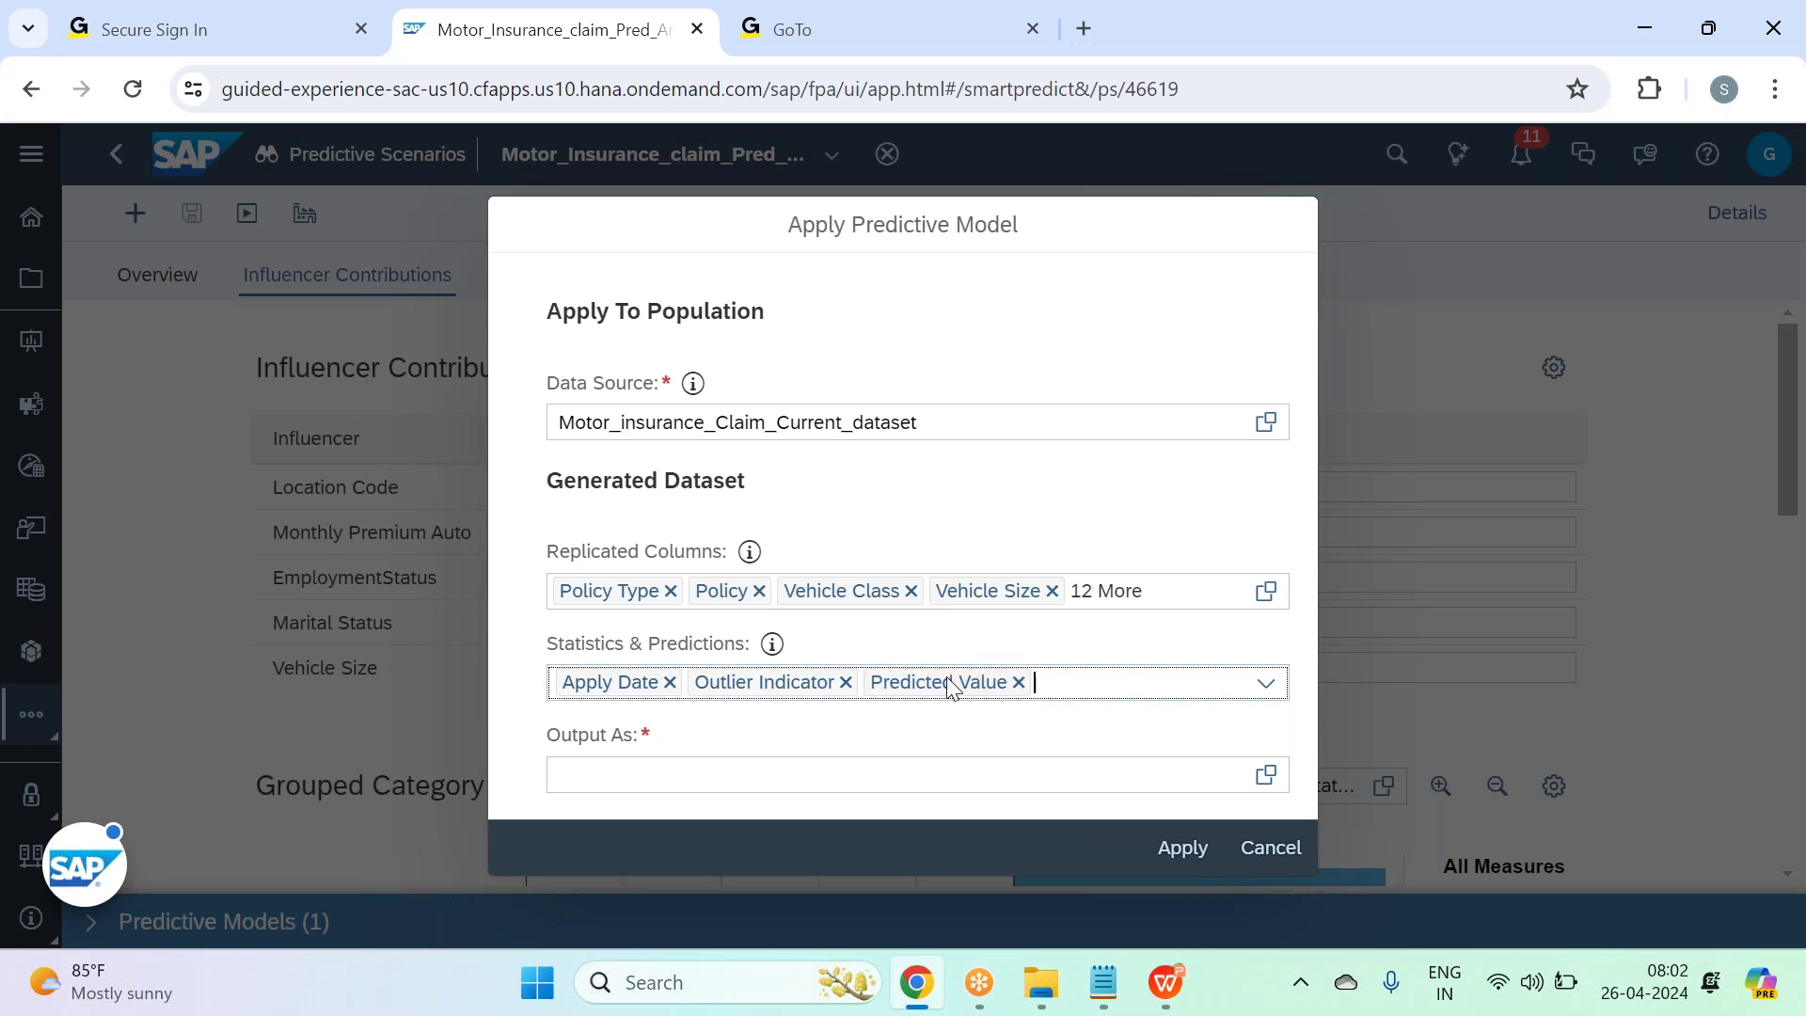
{"action": "left_click", "coordinate": [1265, 686]}
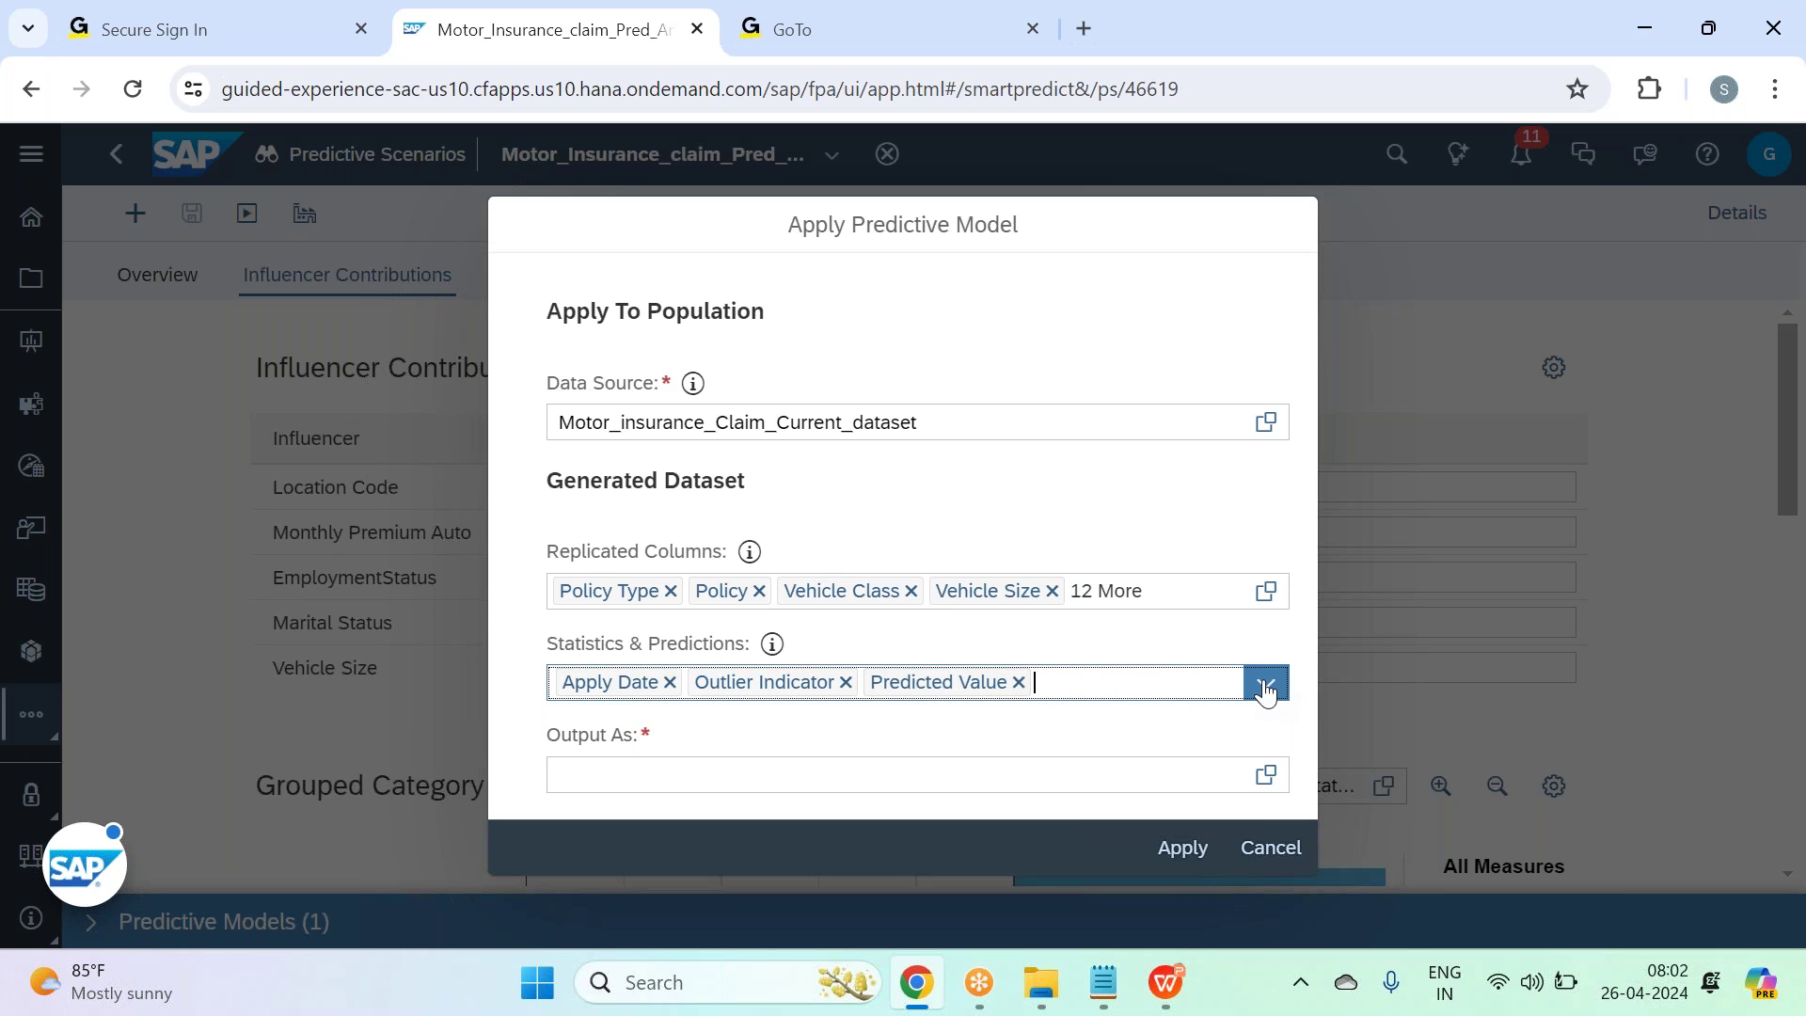
{"action": "left_click", "coordinate": [1189, 312]}
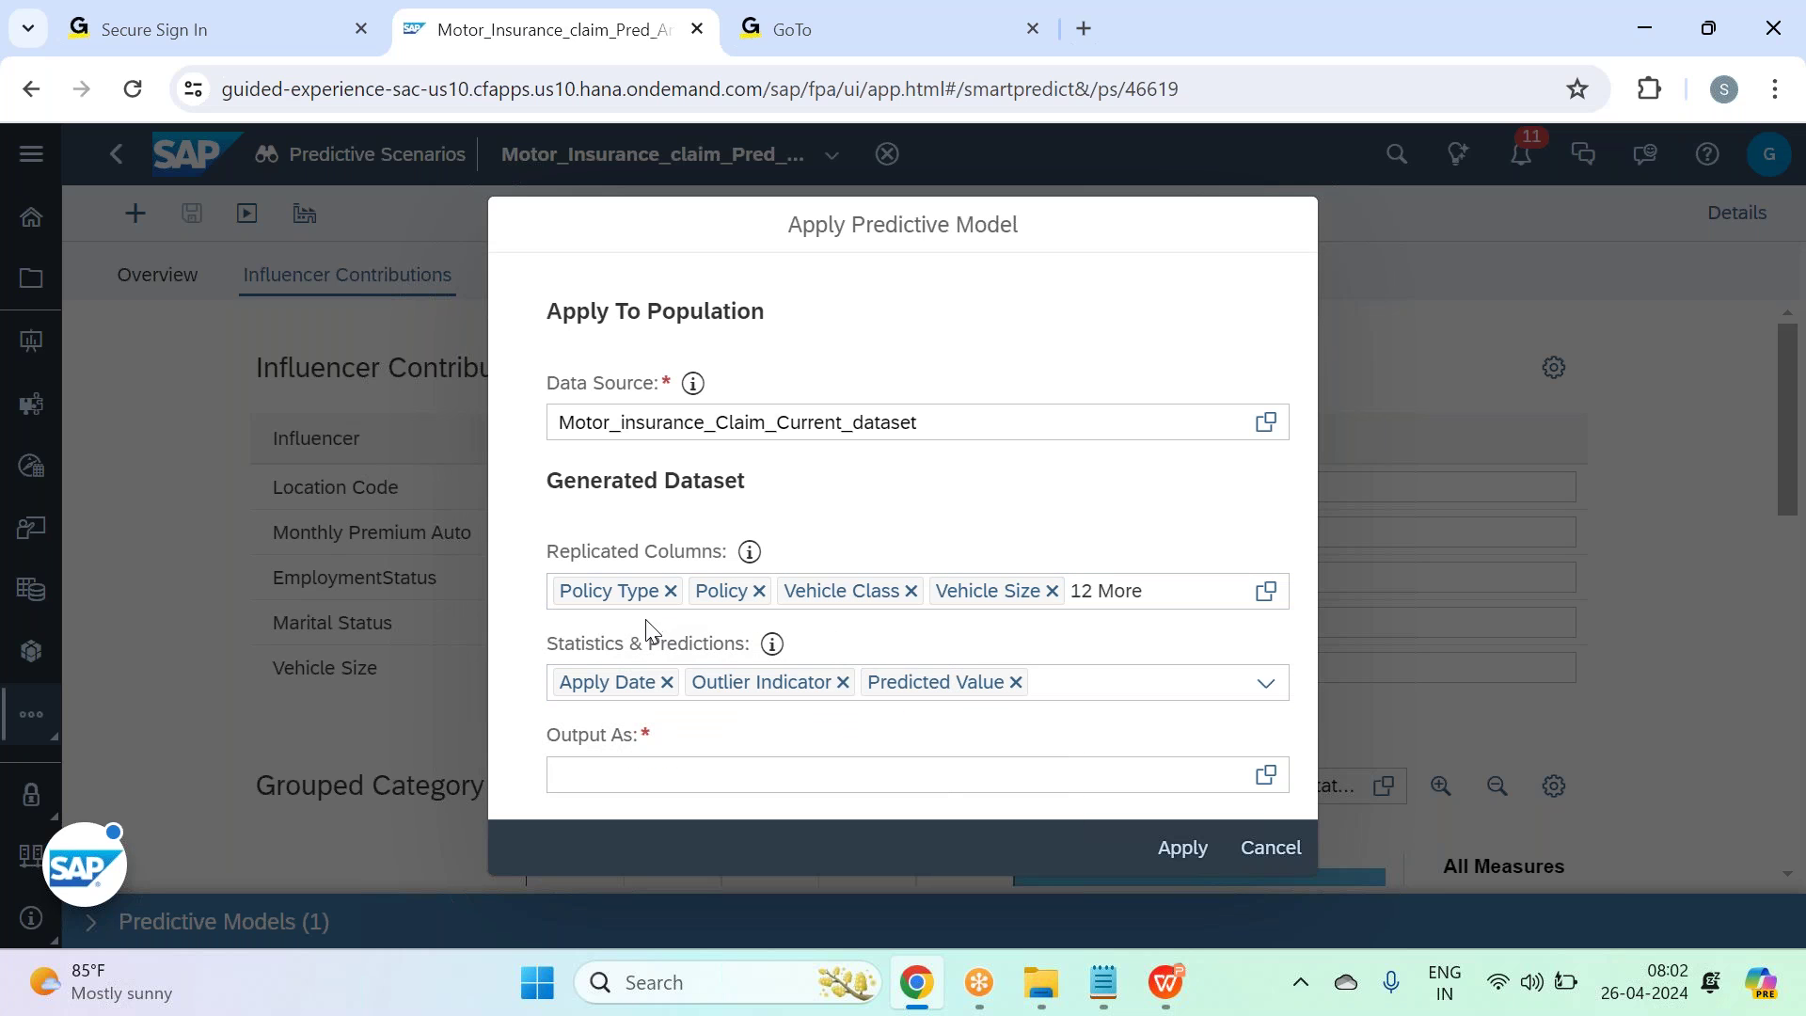
Browse the output location to the Smart Predict Datasets folder of SAC Mar 2024 - Batch 33 and take over the current motor insurance dataset's name.
{"action": "left_click", "coordinate": [790, 774]}
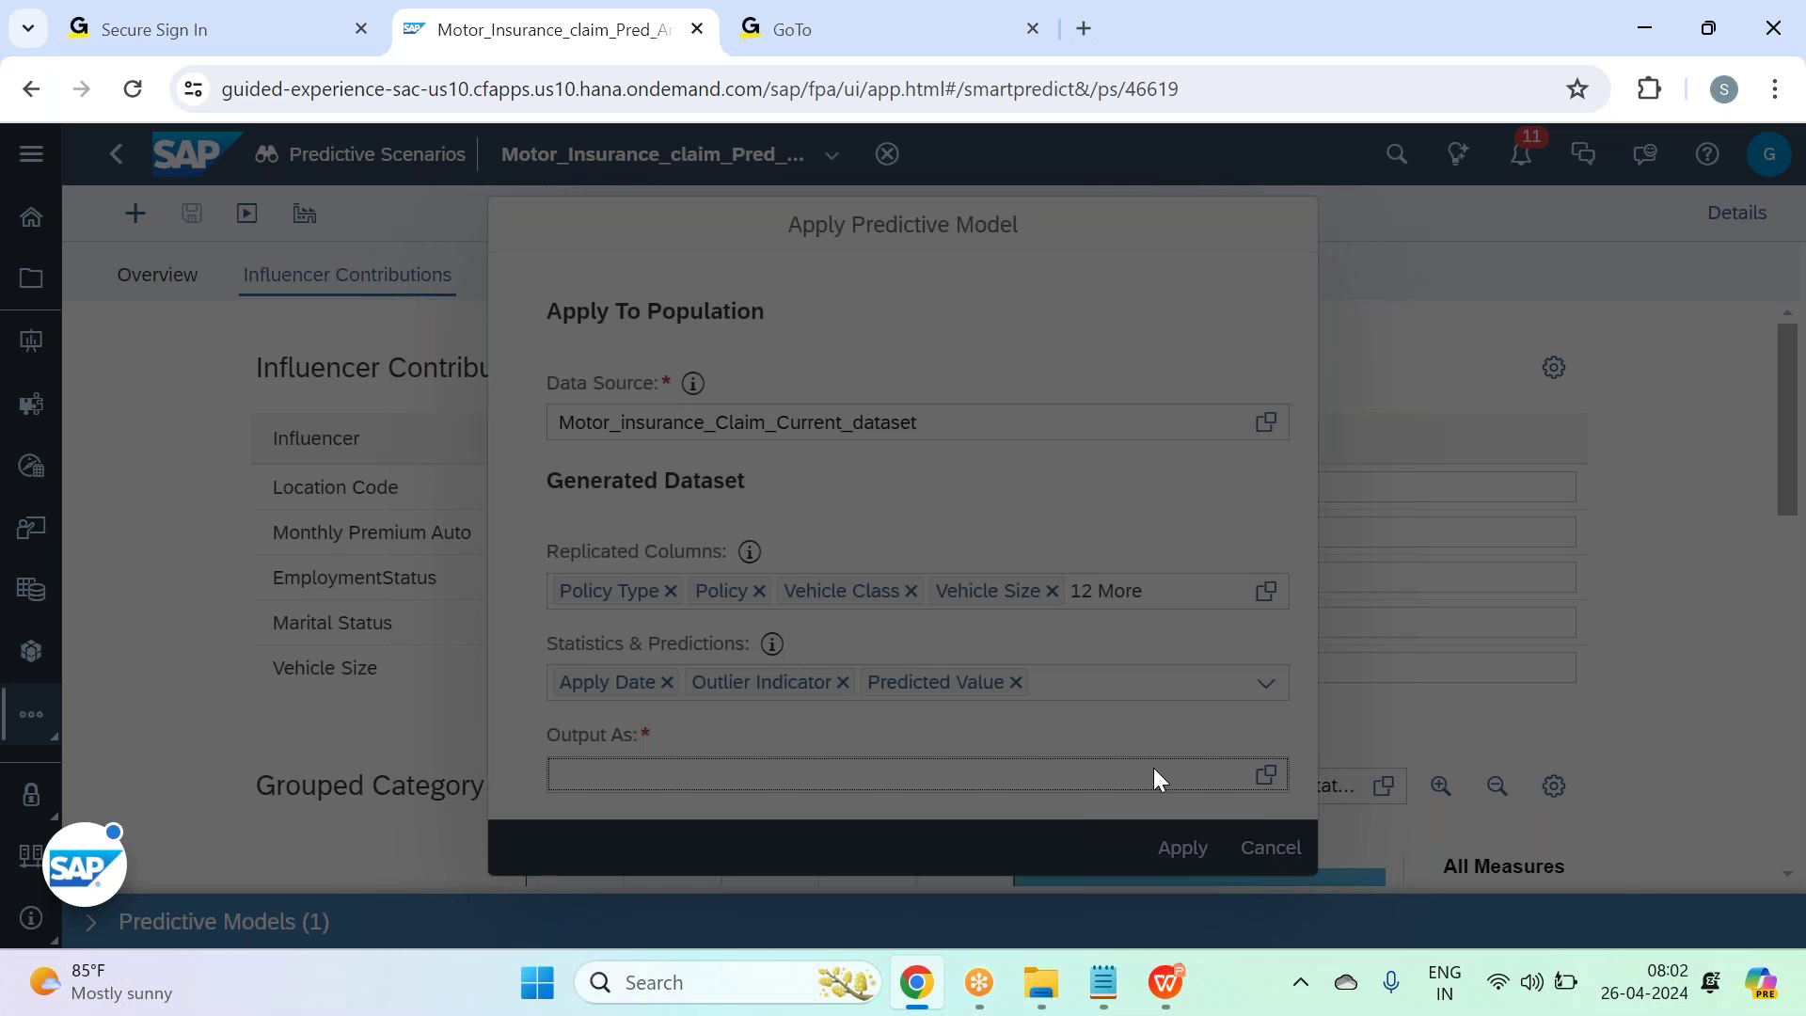
{"action": "left_click", "coordinate": [1153, 768]}
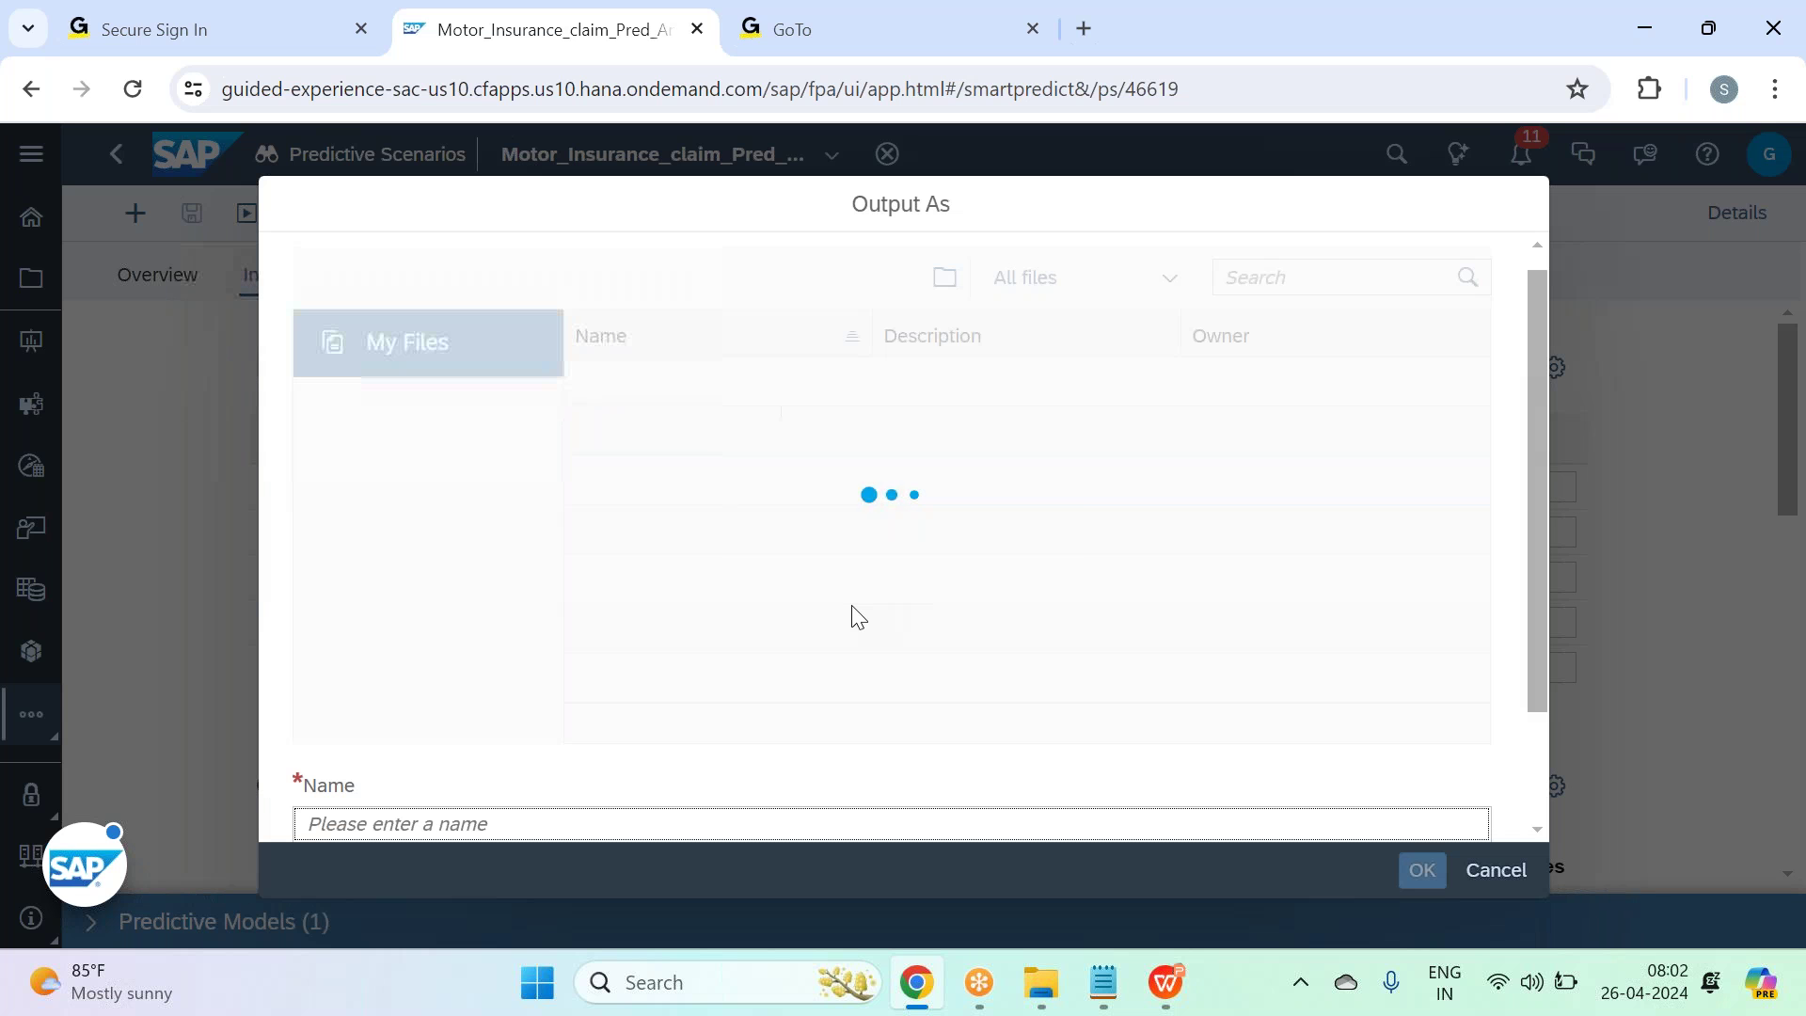
{"action": "left_click", "coordinate": [709, 519]}
{"action": "left_click", "coordinate": [703, 440]}
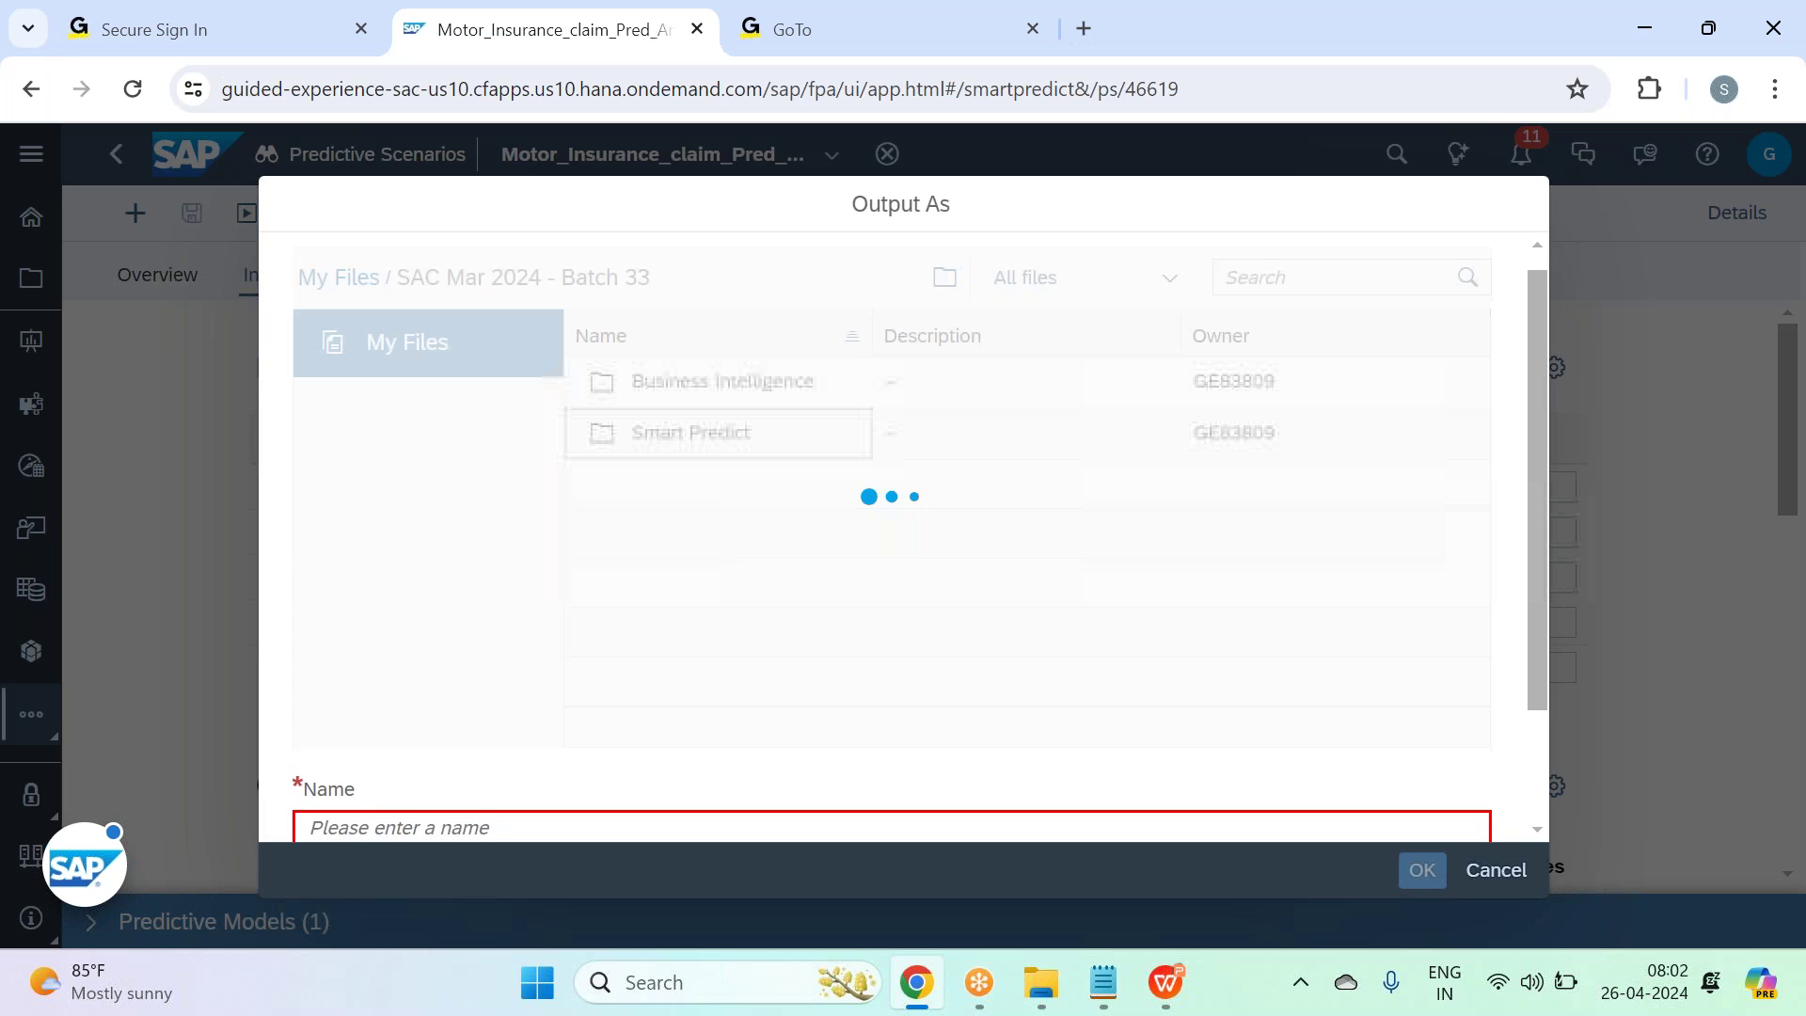
{"action": "left_click", "coordinate": [710, 386]}
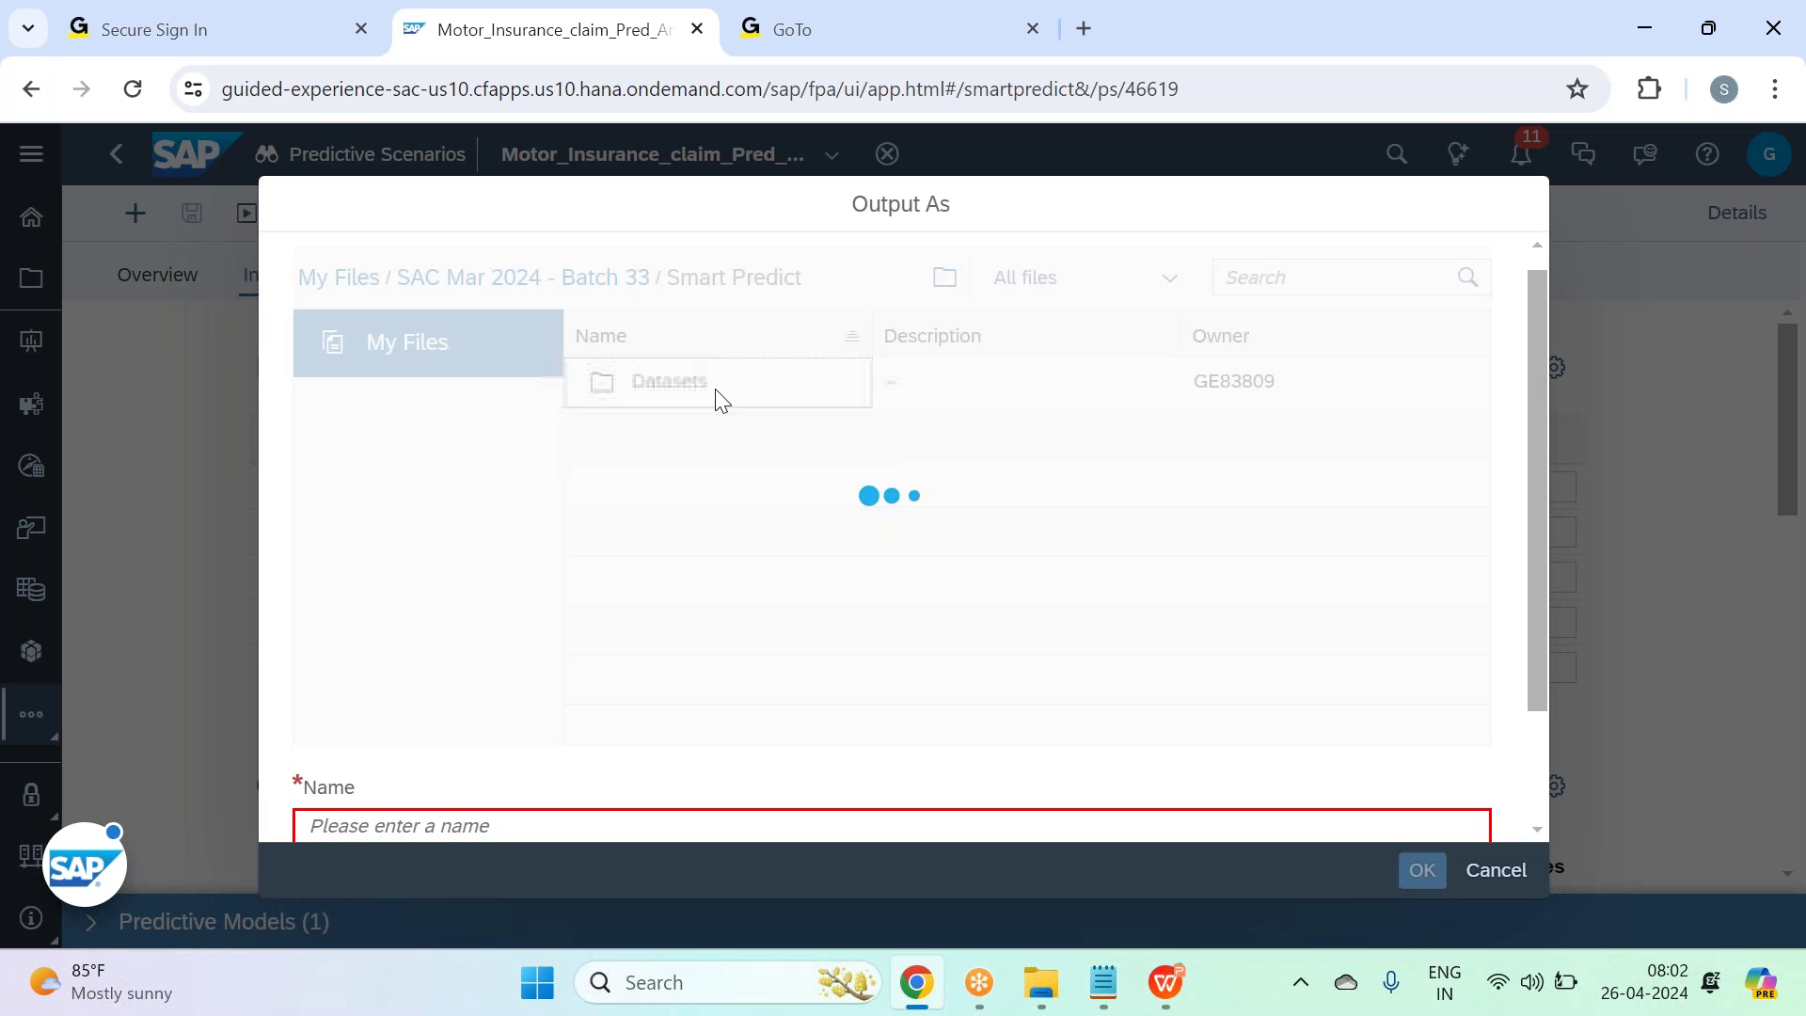
{"action": "left_click", "coordinate": [820, 548]}
Name the output dataset Motor_insurance_Claim_Pred_dataset and apply the predictive model.
{"action": "scroll", "coordinate": [628, 811], "scroll_direction": "down", "scroll_amount": 2}
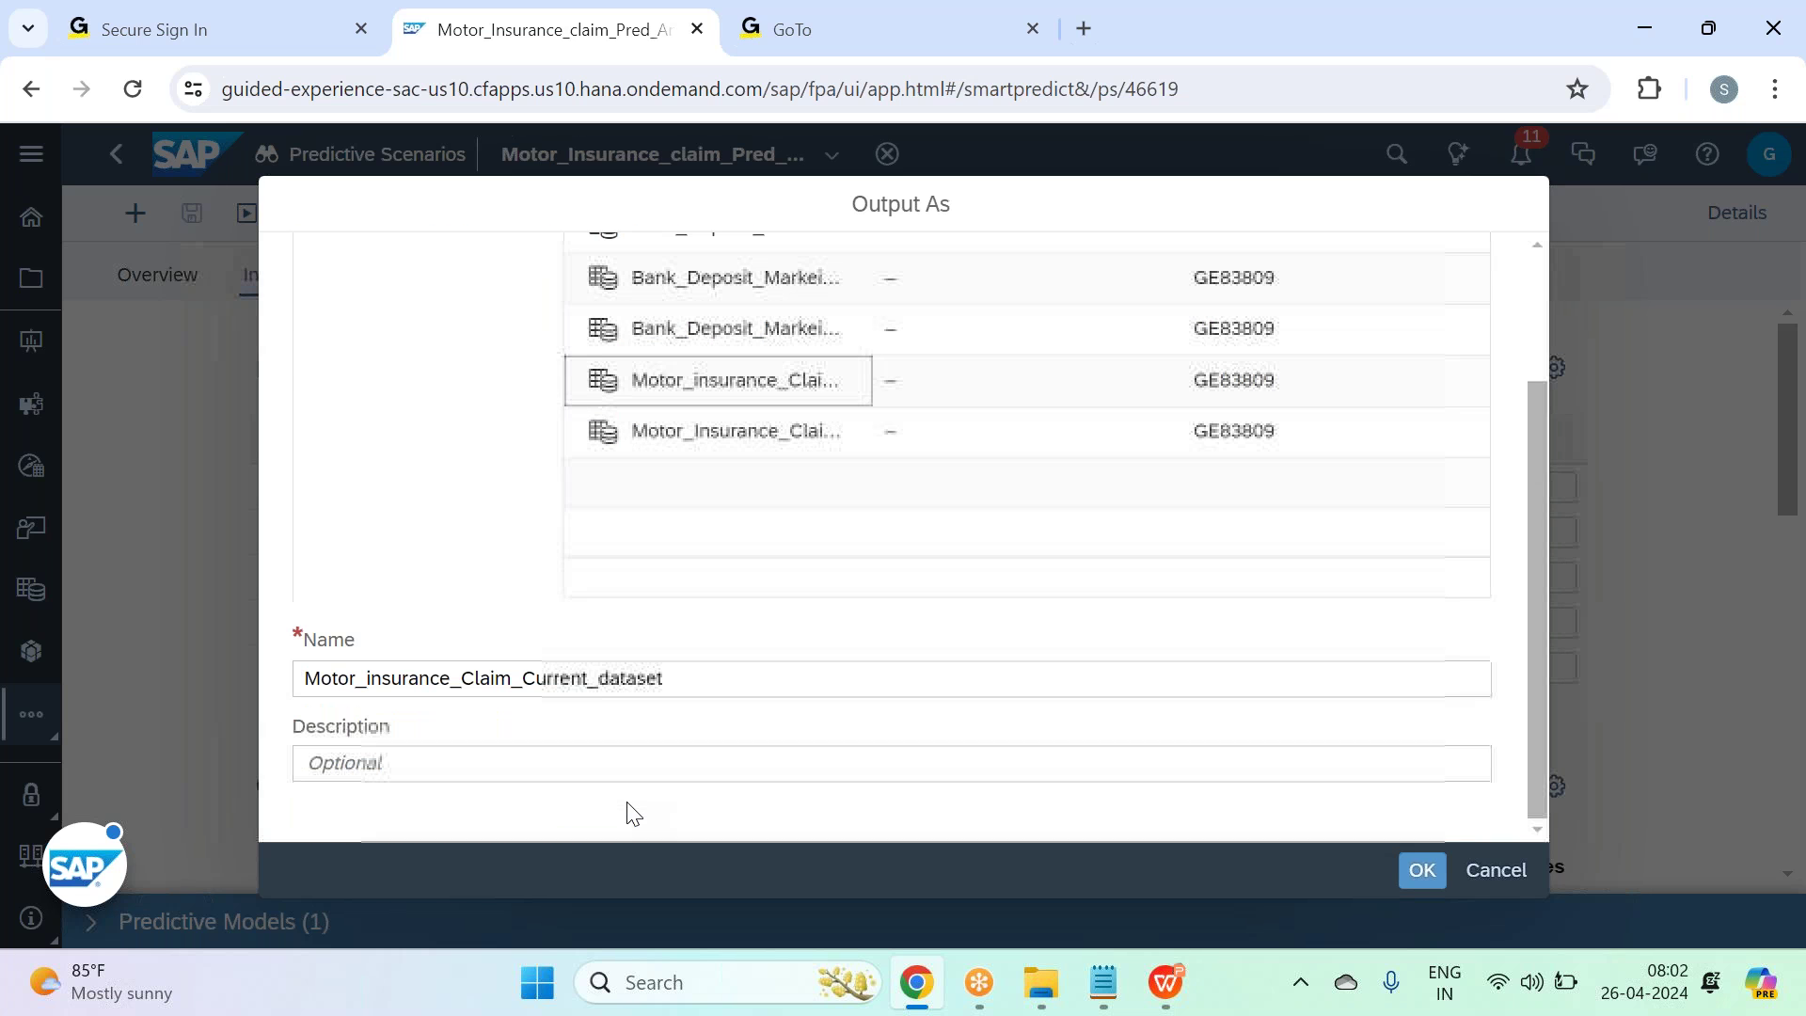
{"action": "left_click", "coordinate": [588, 680]}
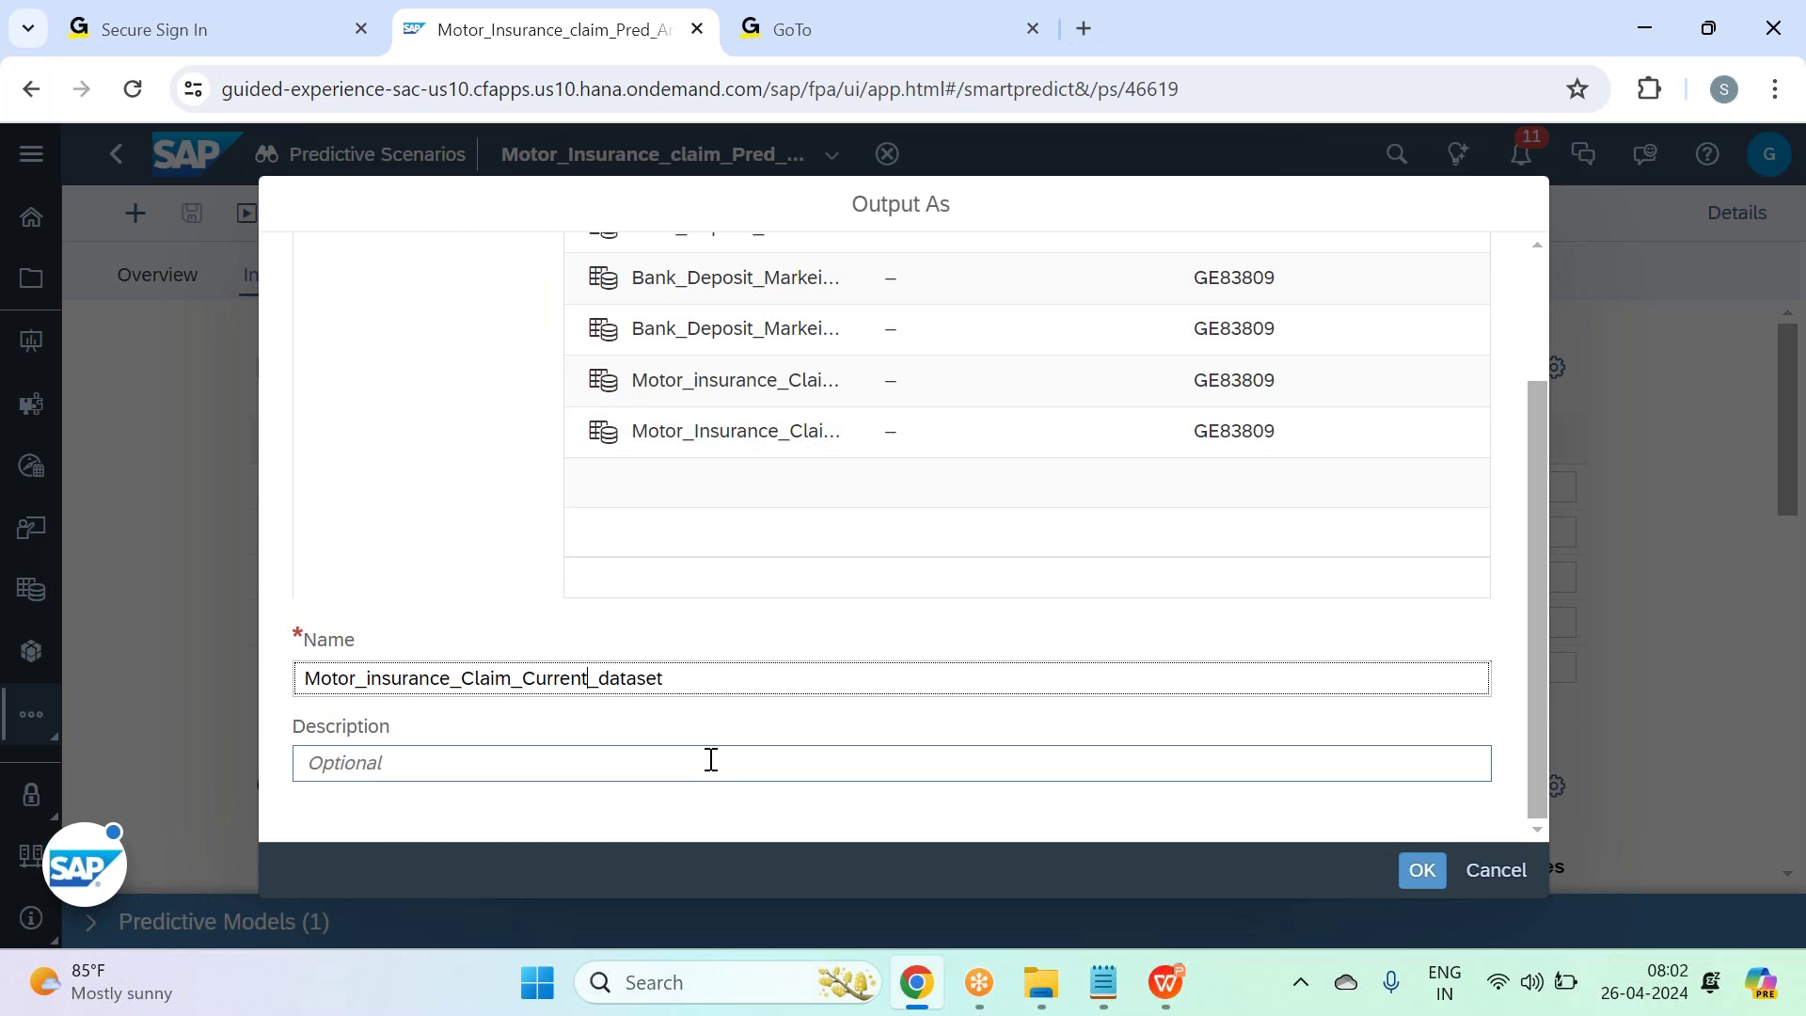
{"action": "key", "text": "BackSpace"}
{"action": "key", "text": "BackSpace"}
{"action": "key", "text": "BackSpace"}
{"action": "key", "text": "BackSpace"}
{"action": "key", "text": "BackSpace"}
{"action": "key", "text": "BackSpace"}
{"action": "key", "text": "BackSpace"}
{"action": "type", "text": "Pred"}
{"action": "left_click", "coordinate": [1420, 867]}
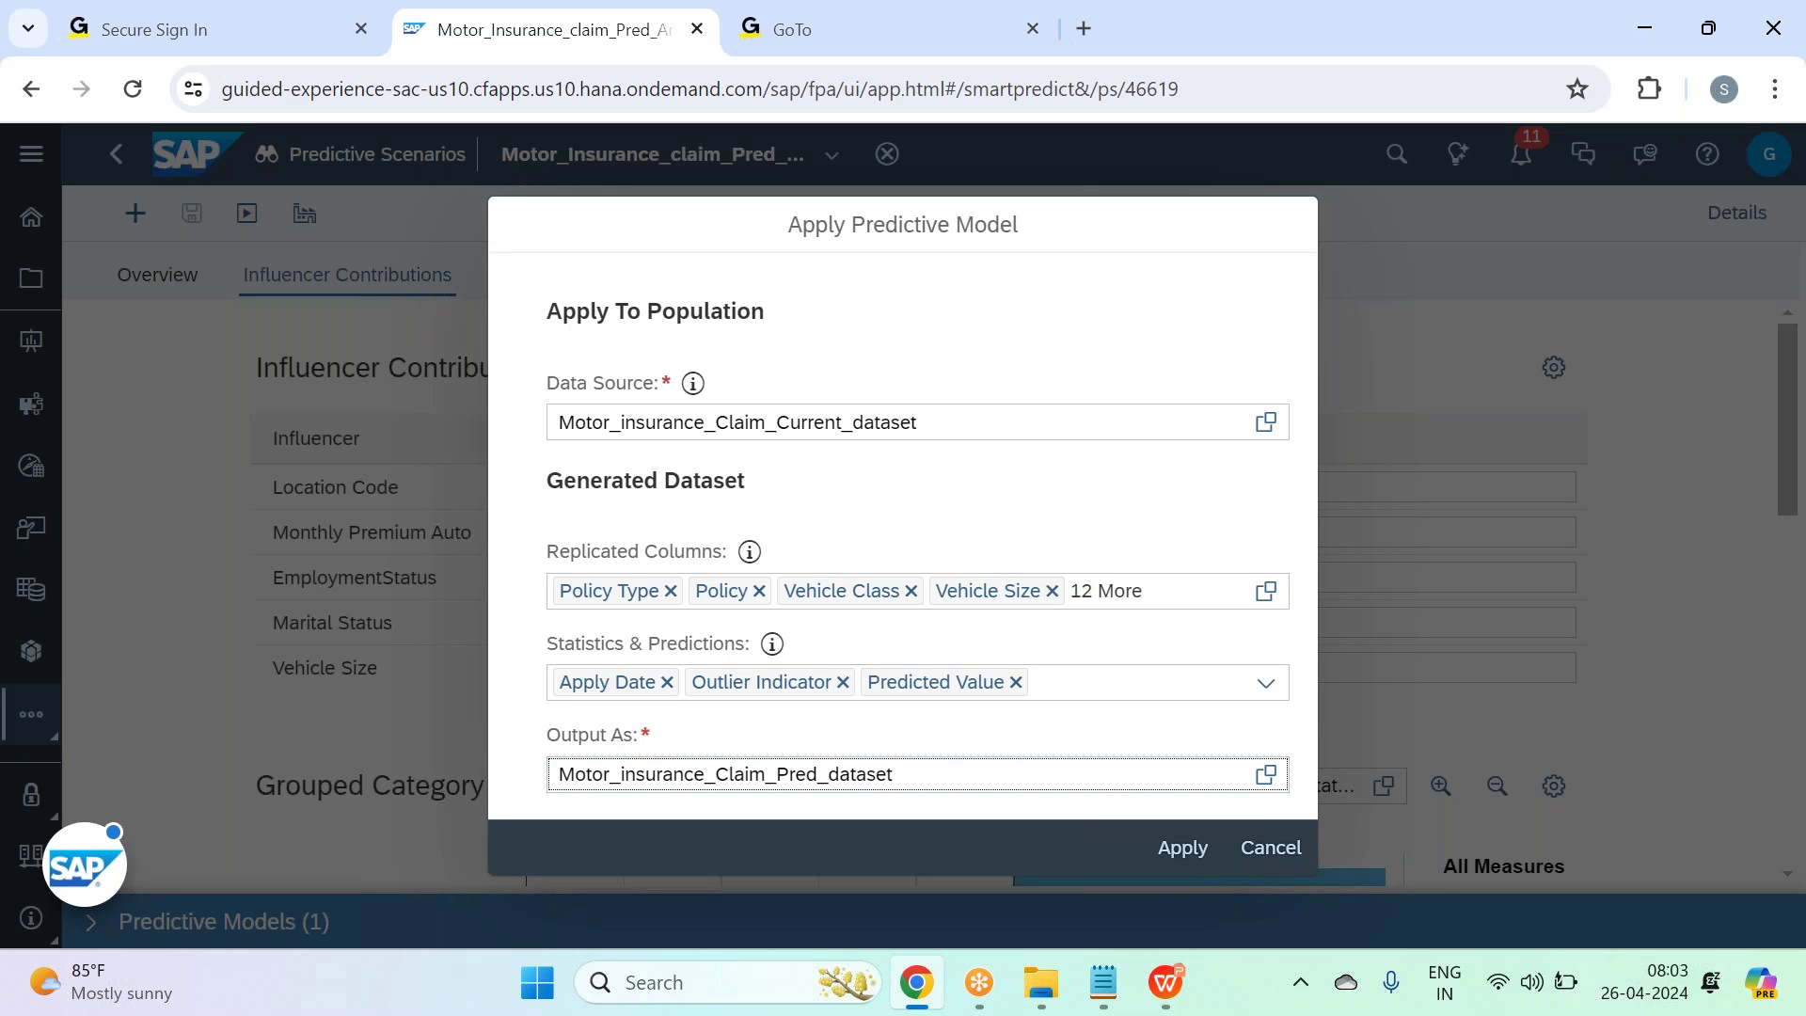
{"action": "left_click", "coordinate": [1182, 861]}
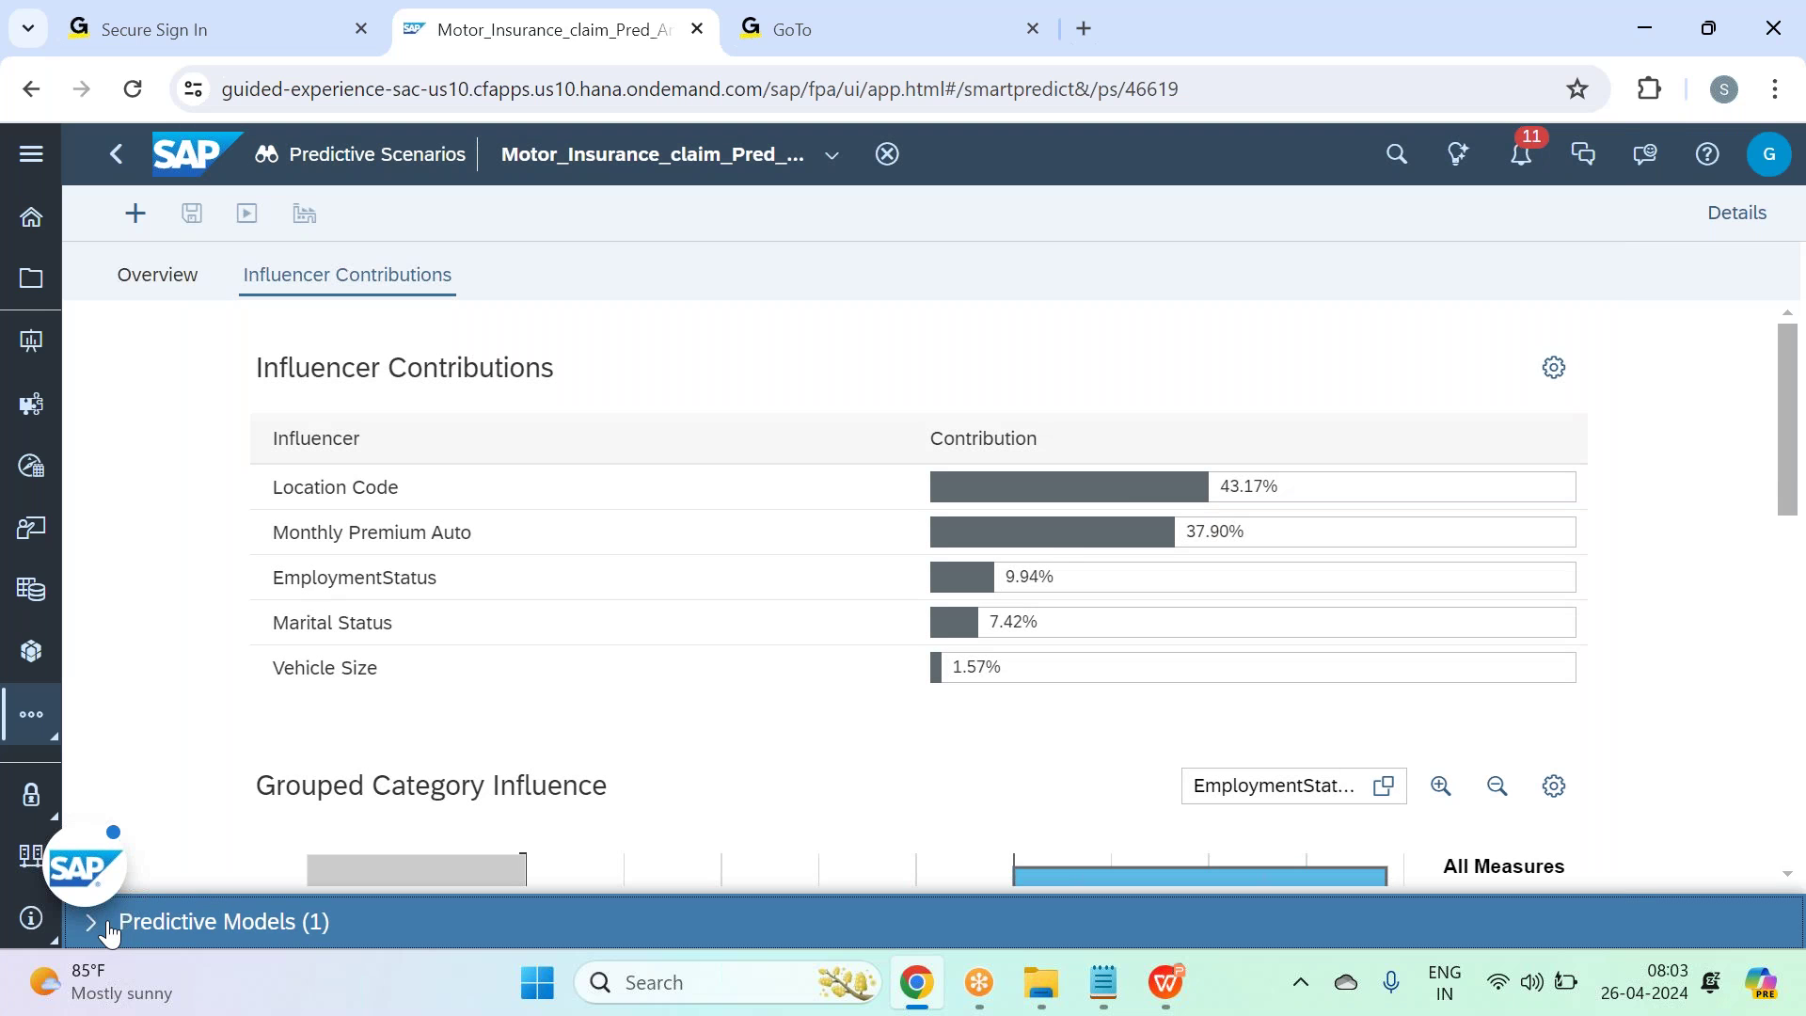
Check Model 1's status, performance overview and influencer contributions, and duplicate the model.
{"action": "left_click", "coordinate": [108, 926]}
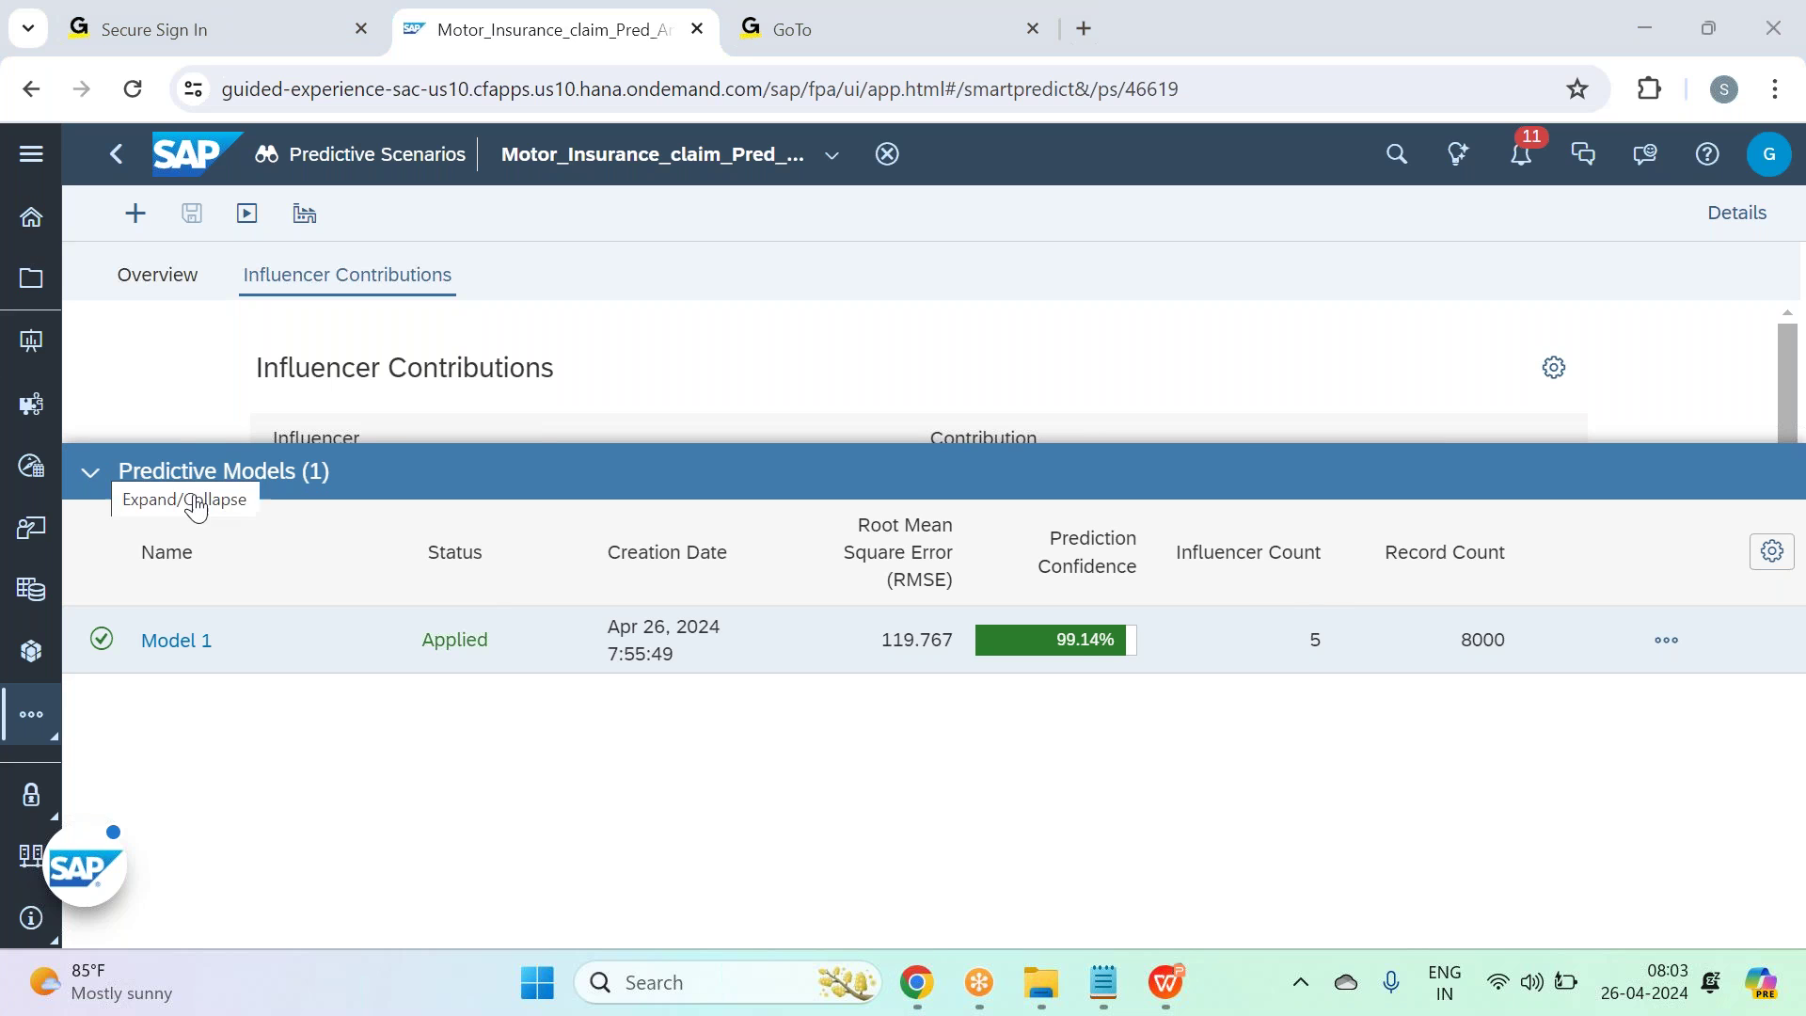
{"action": "left_click", "coordinate": [92, 478]}
{"action": "left_click", "coordinate": [155, 274]}
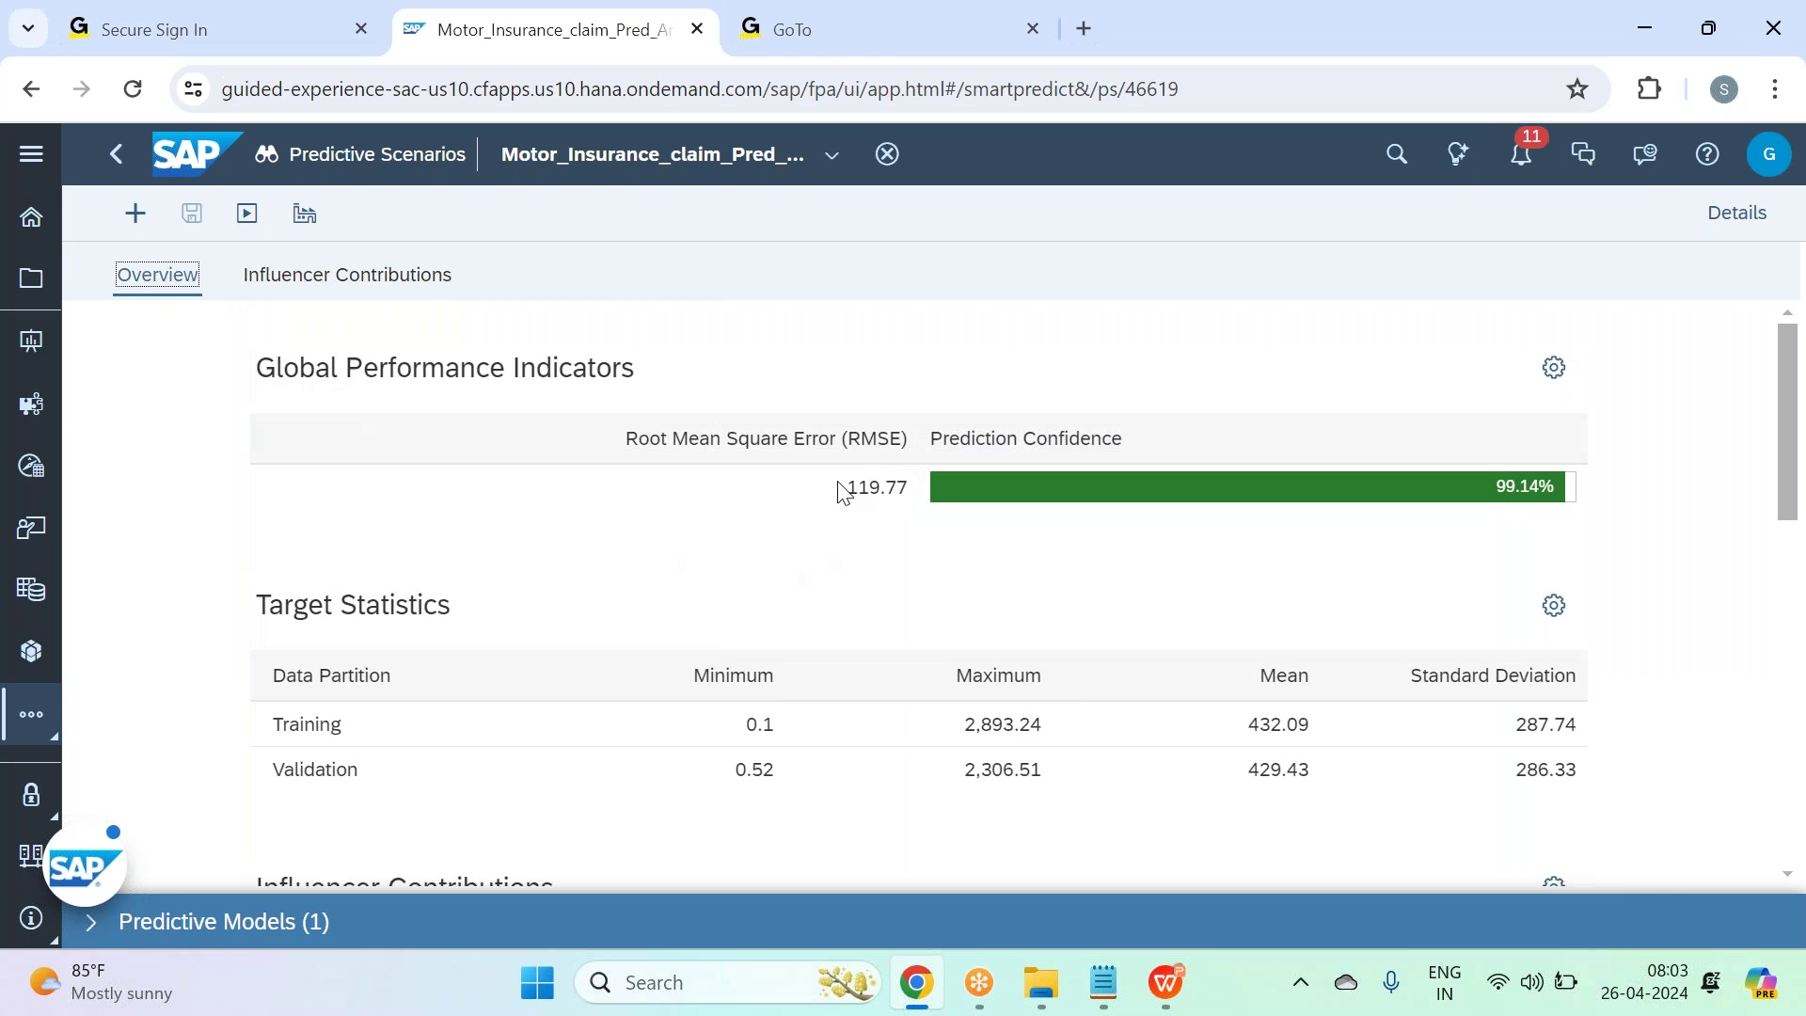
{"action": "left_click", "coordinate": [374, 272]}
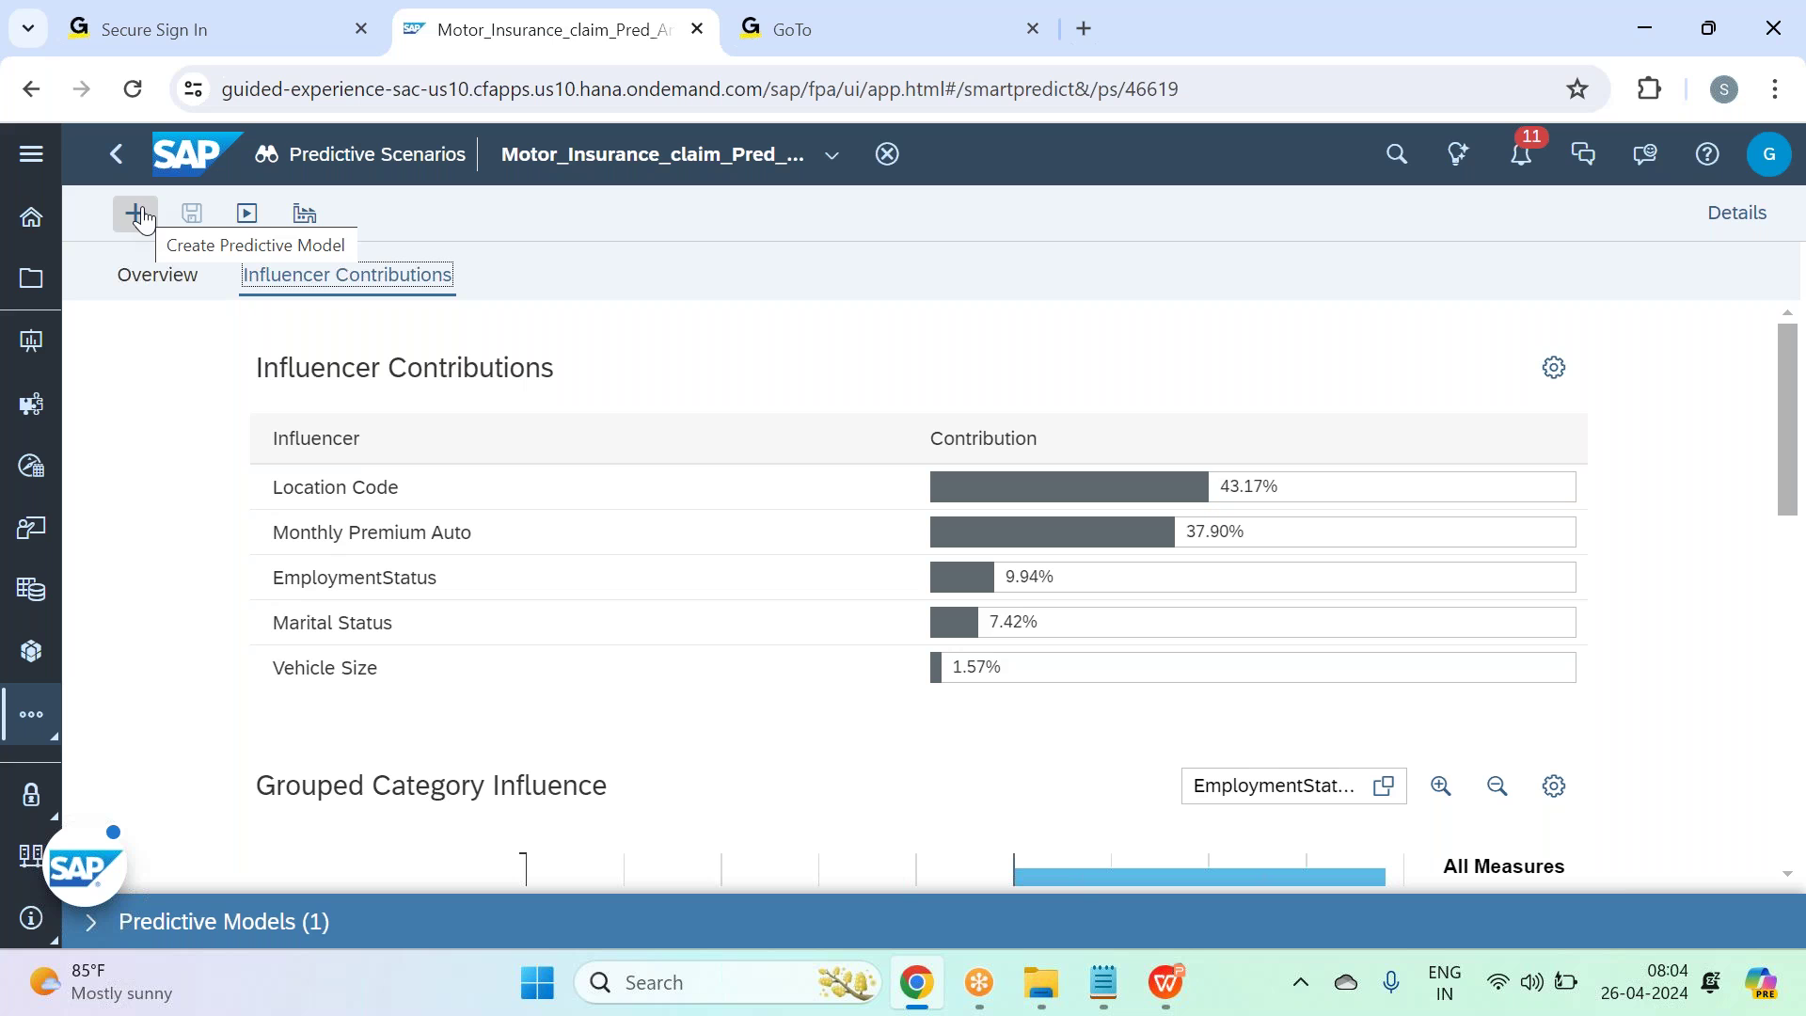
{"action": "left_click", "coordinate": [92, 926]}
{"action": "left_click", "coordinate": [1663, 649]}
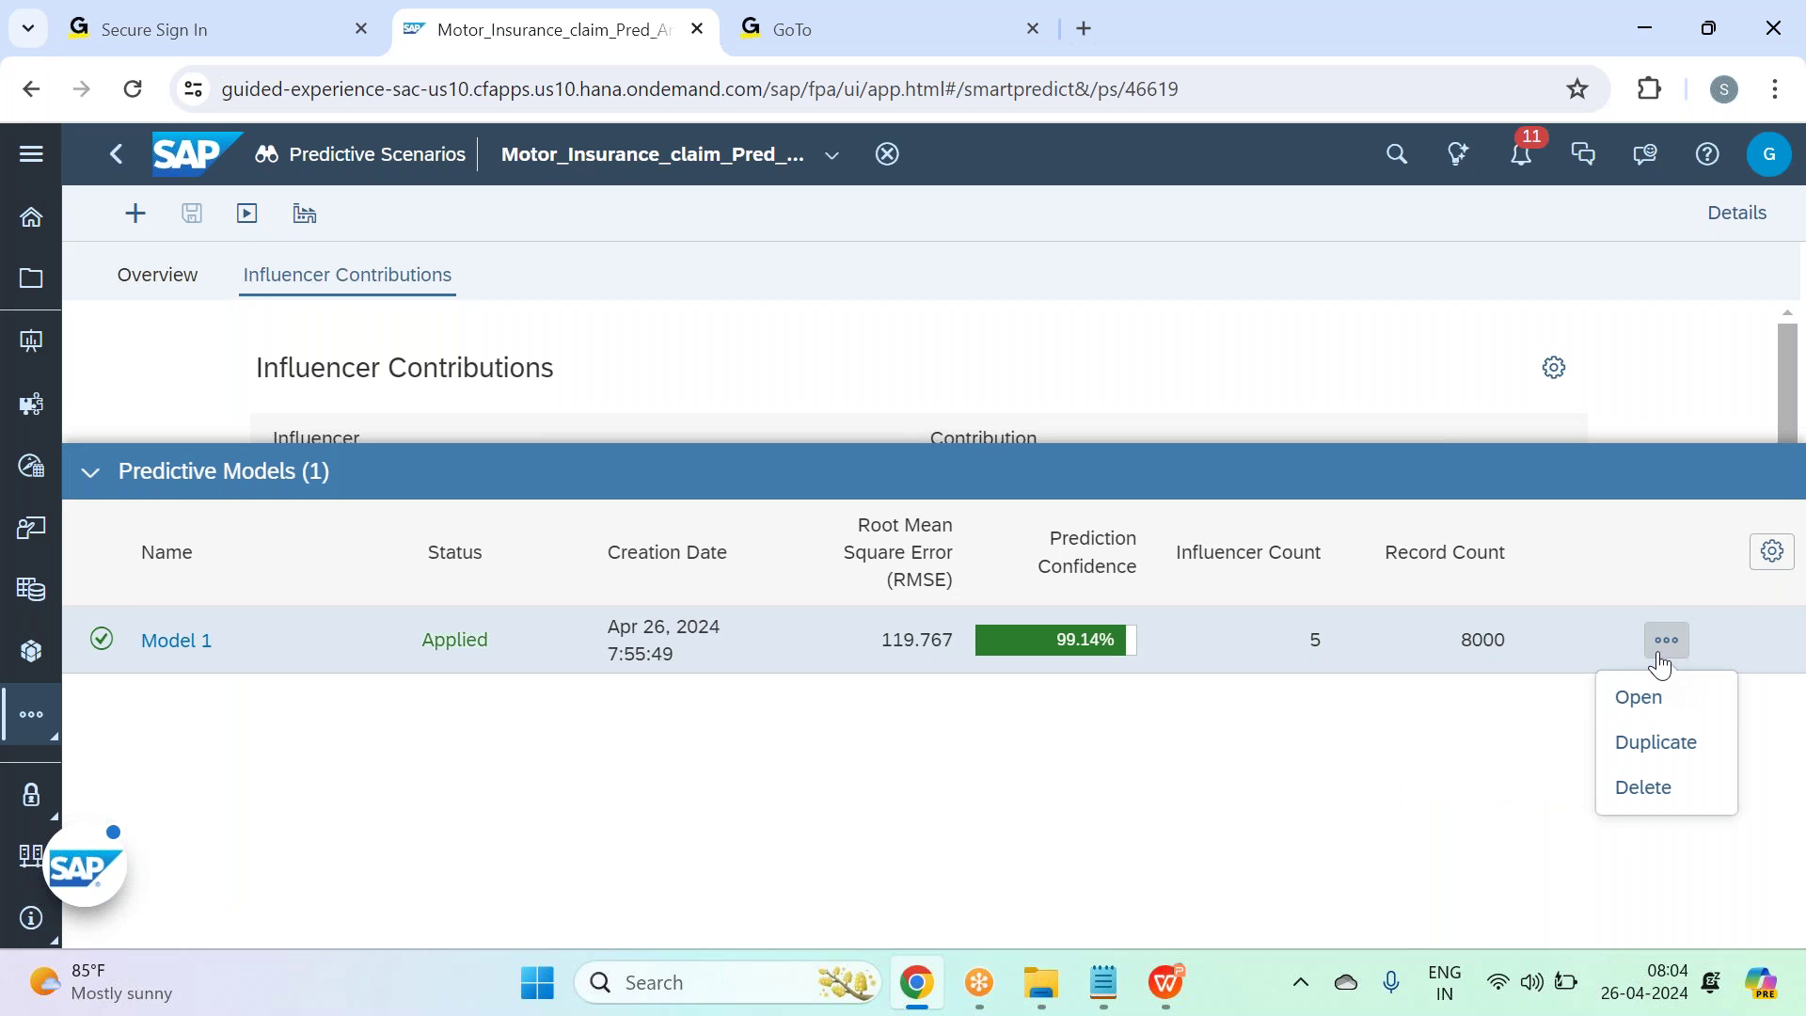
{"action": "left_click", "coordinate": [1668, 756]}
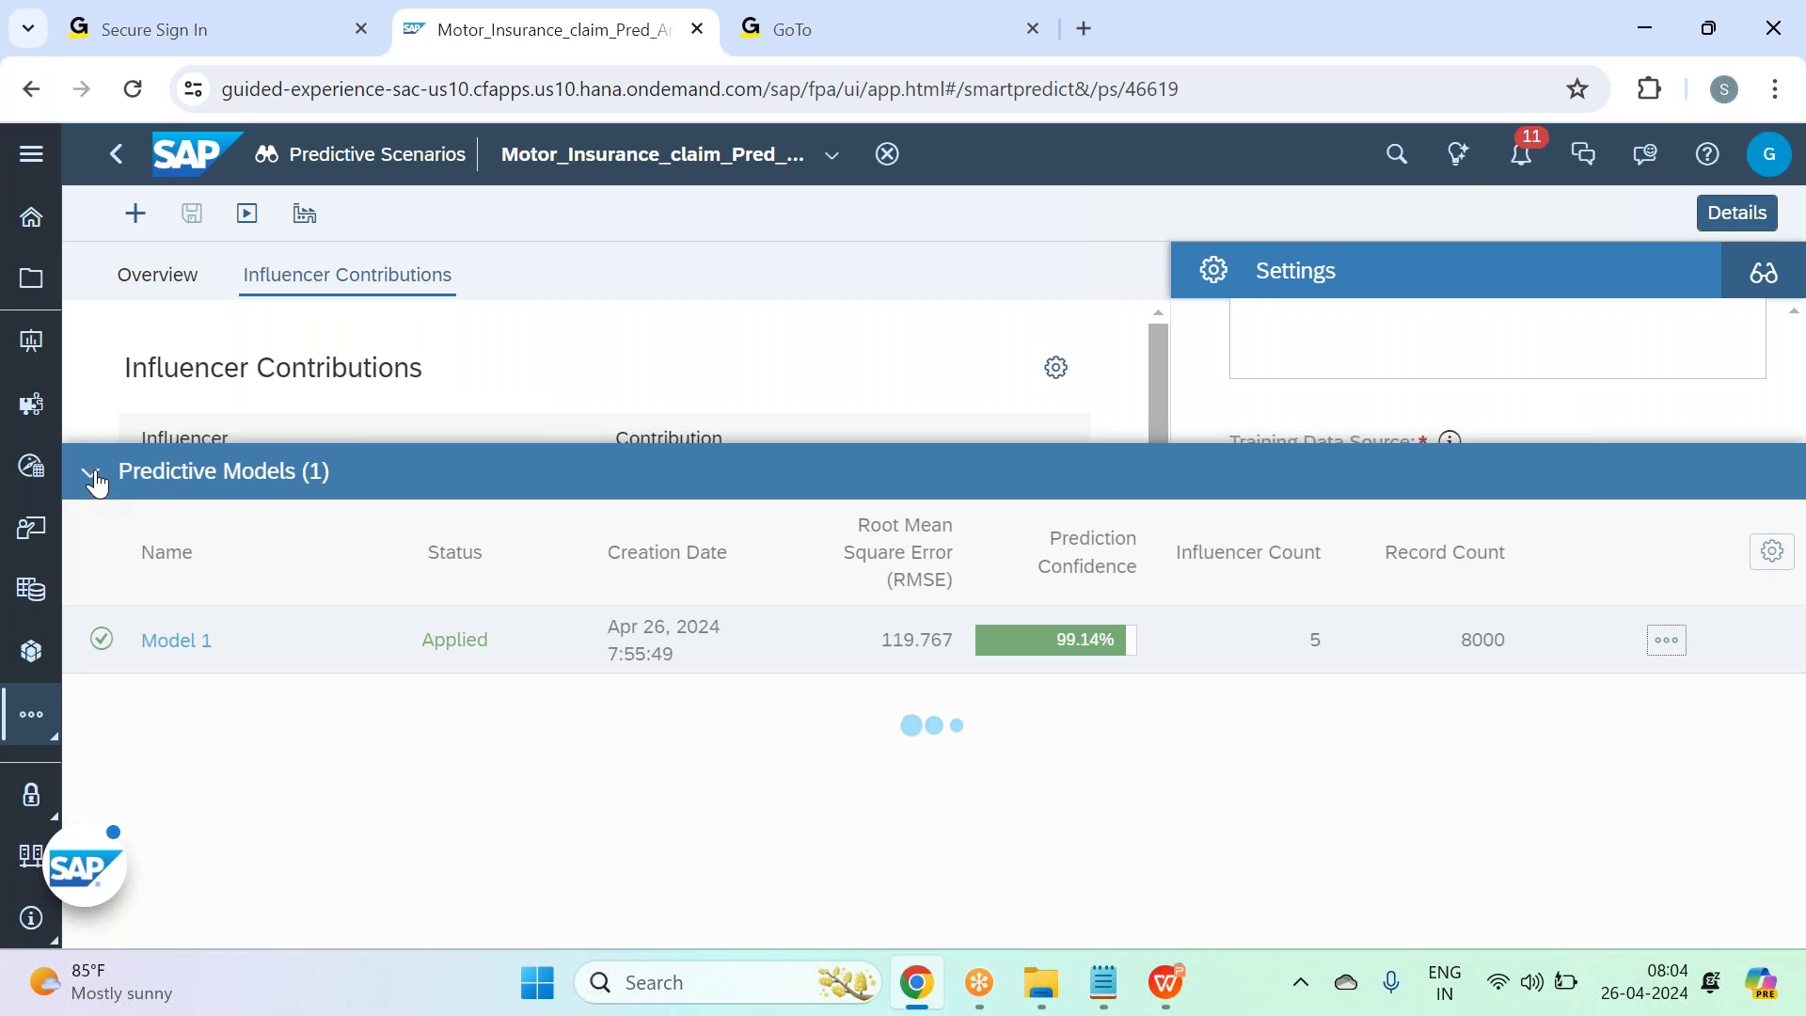
Exclude Marital Status as an influencer in Model 1, retrain the model and check its performance in the predictive models list.
{"action": "scroll", "coordinate": [1638, 612], "scroll_direction": "down", "scroll_amount": 2}
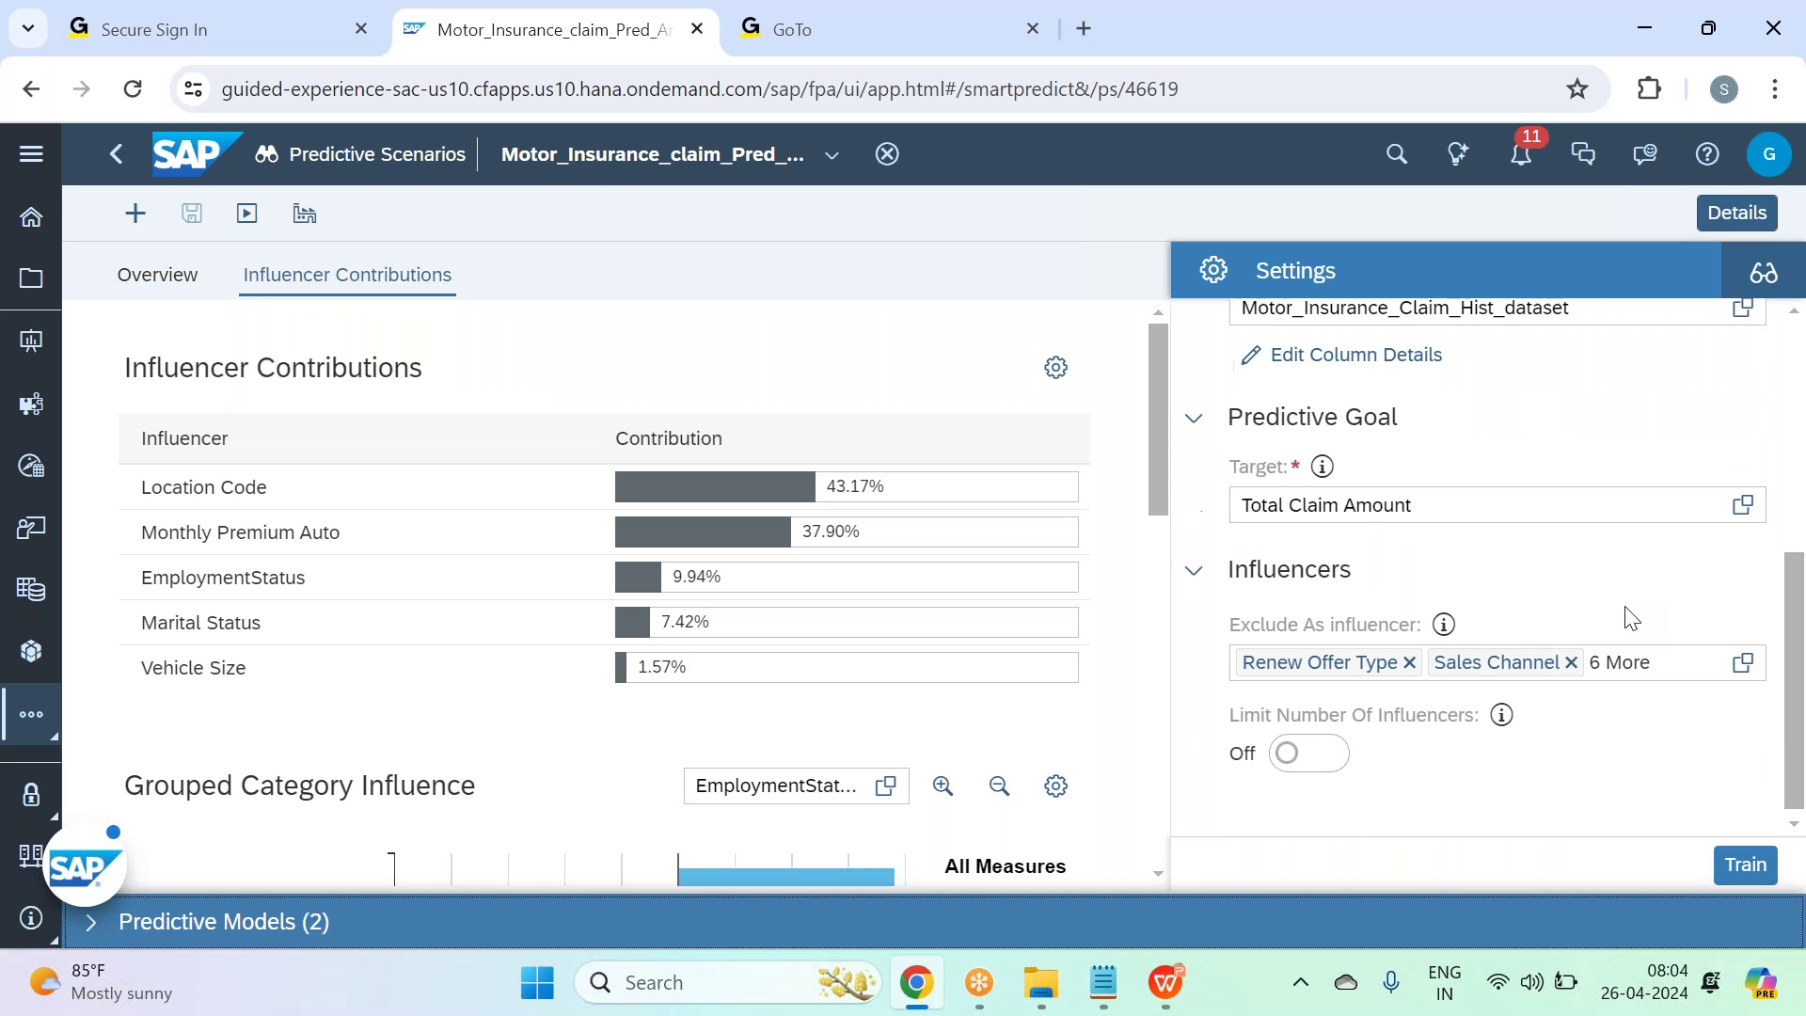
{"action": "left_click", "coordinate": [1743, 657]}
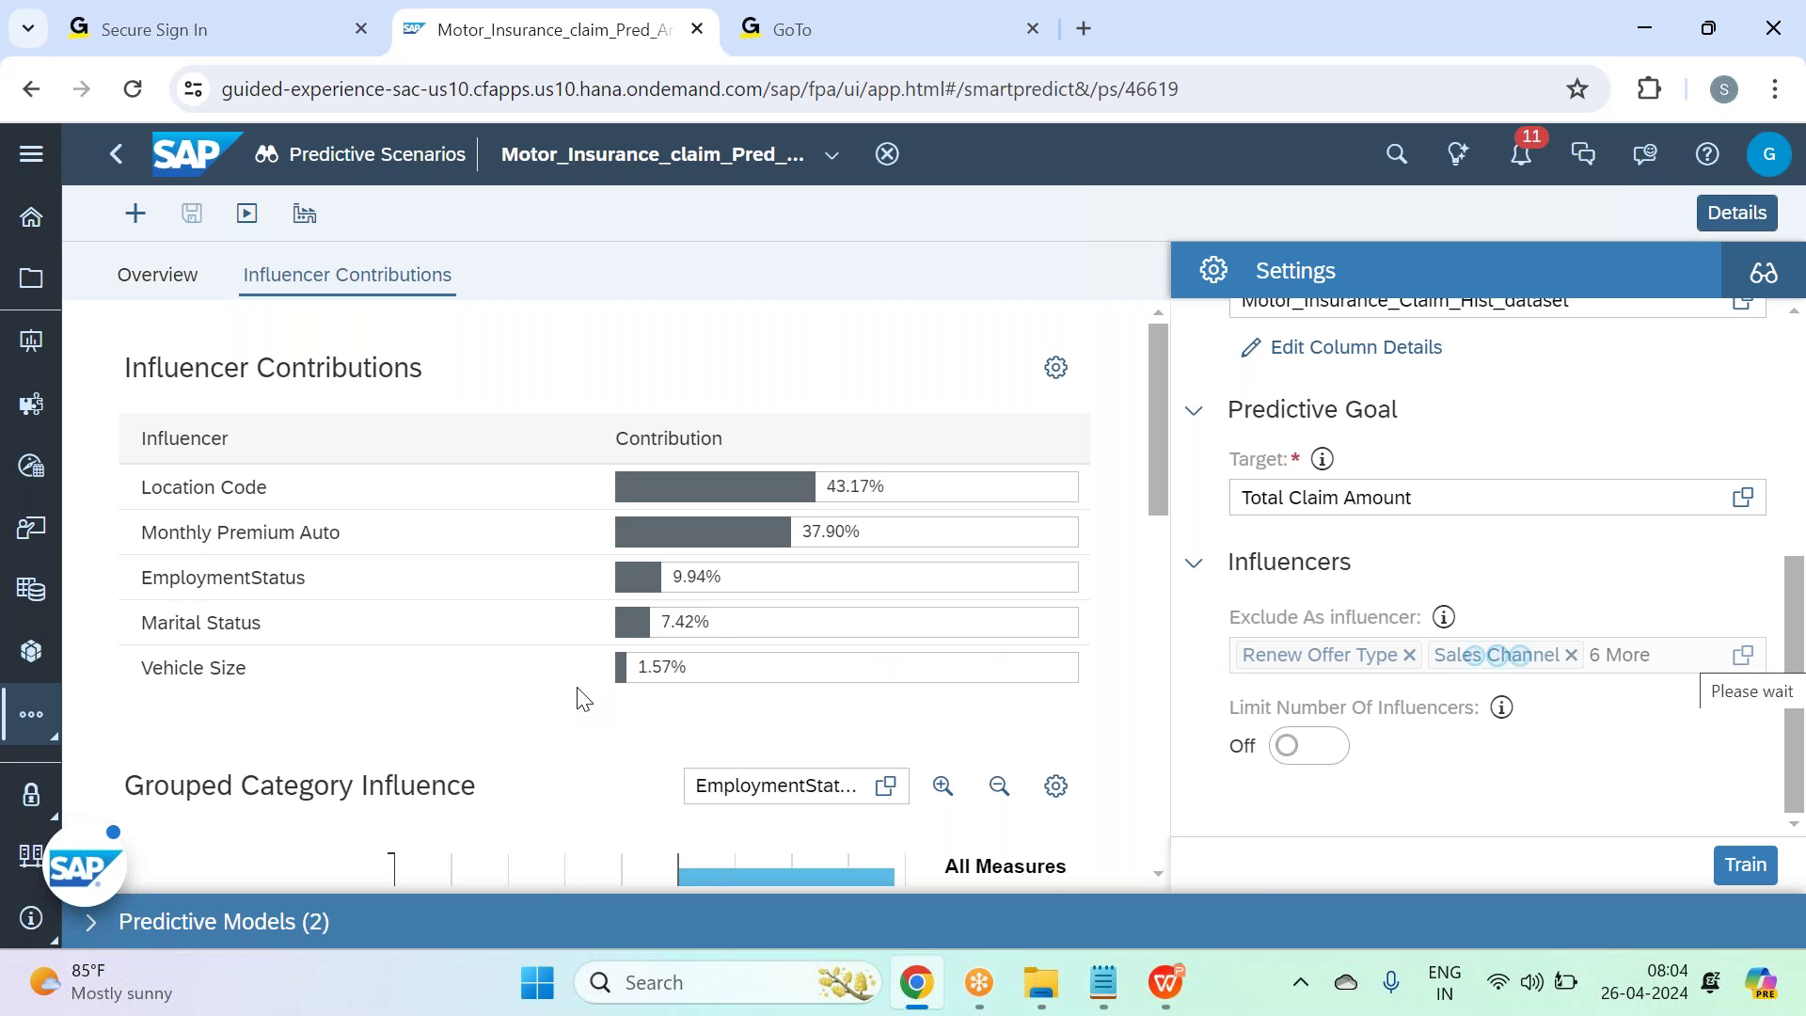
{"action": "scroll", "coordinate": [691, 687], "scroll_direction": "down", "scroll_amount": 3}
{"action": "scroll", "coordinate": [690, 686], "scroll_direction": "down", "scroll_amount": 3}
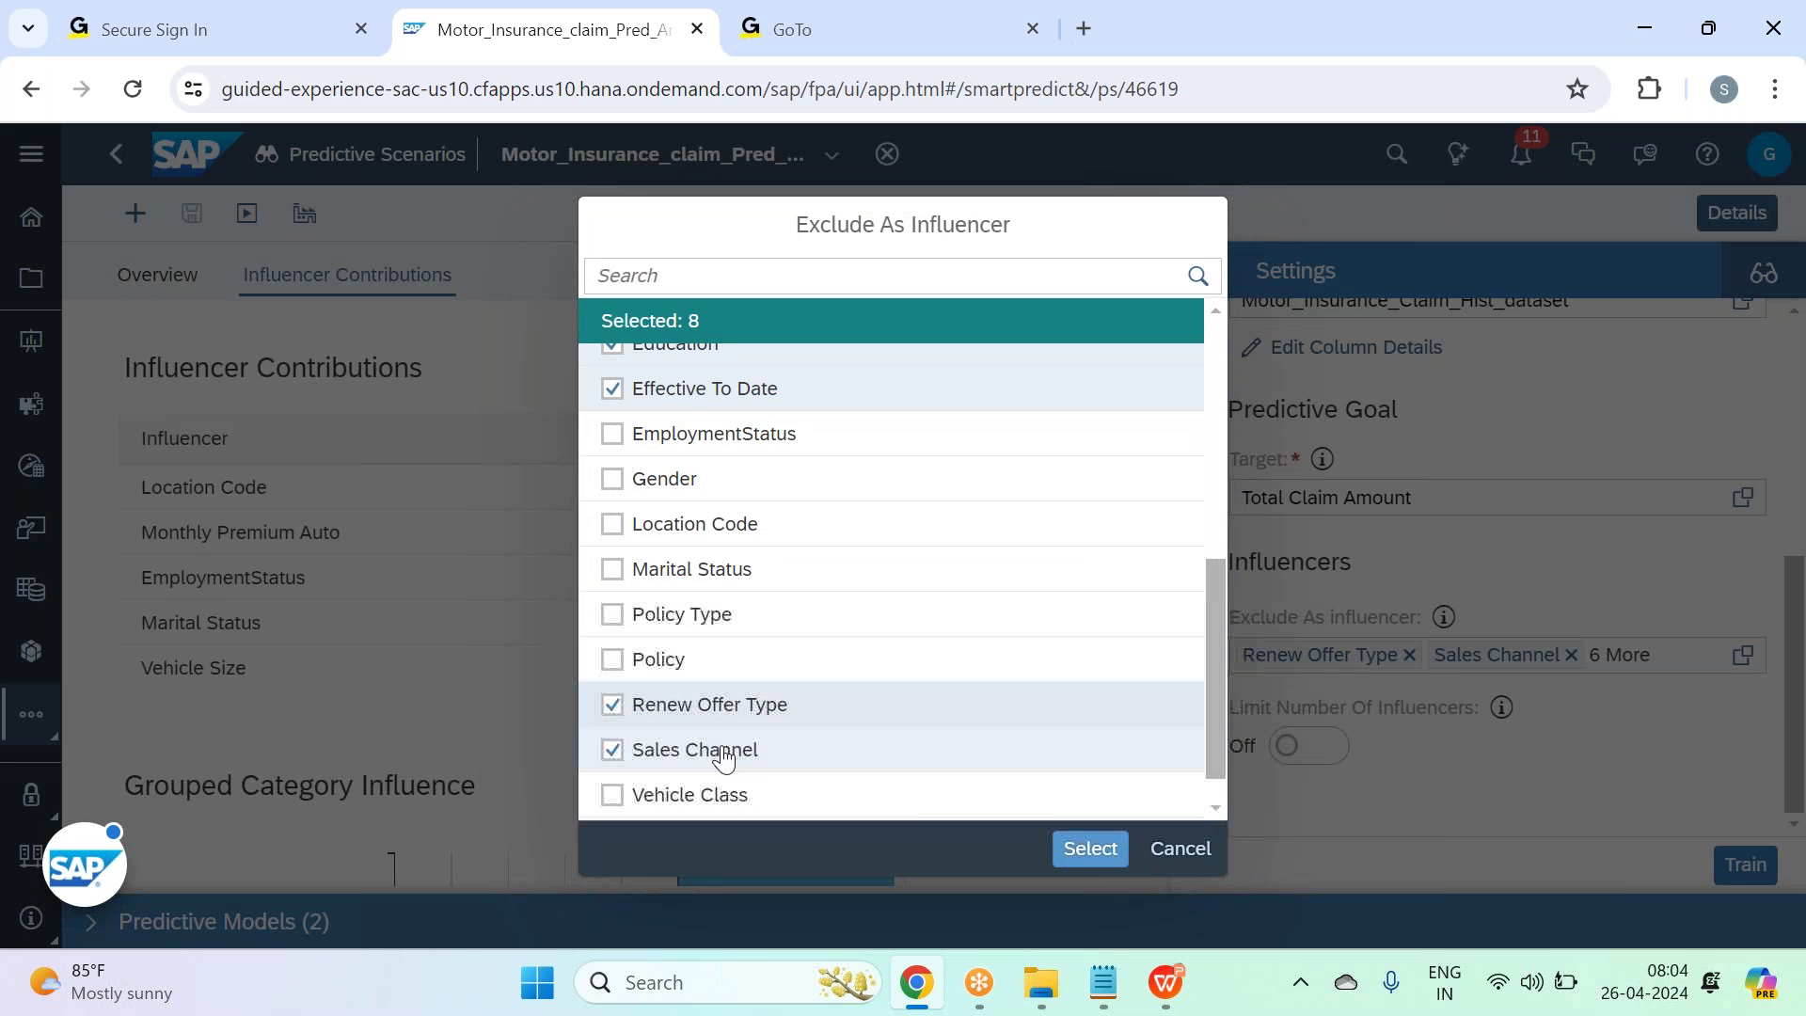
{"action": "left_click", "coordinate": [847, 568]}
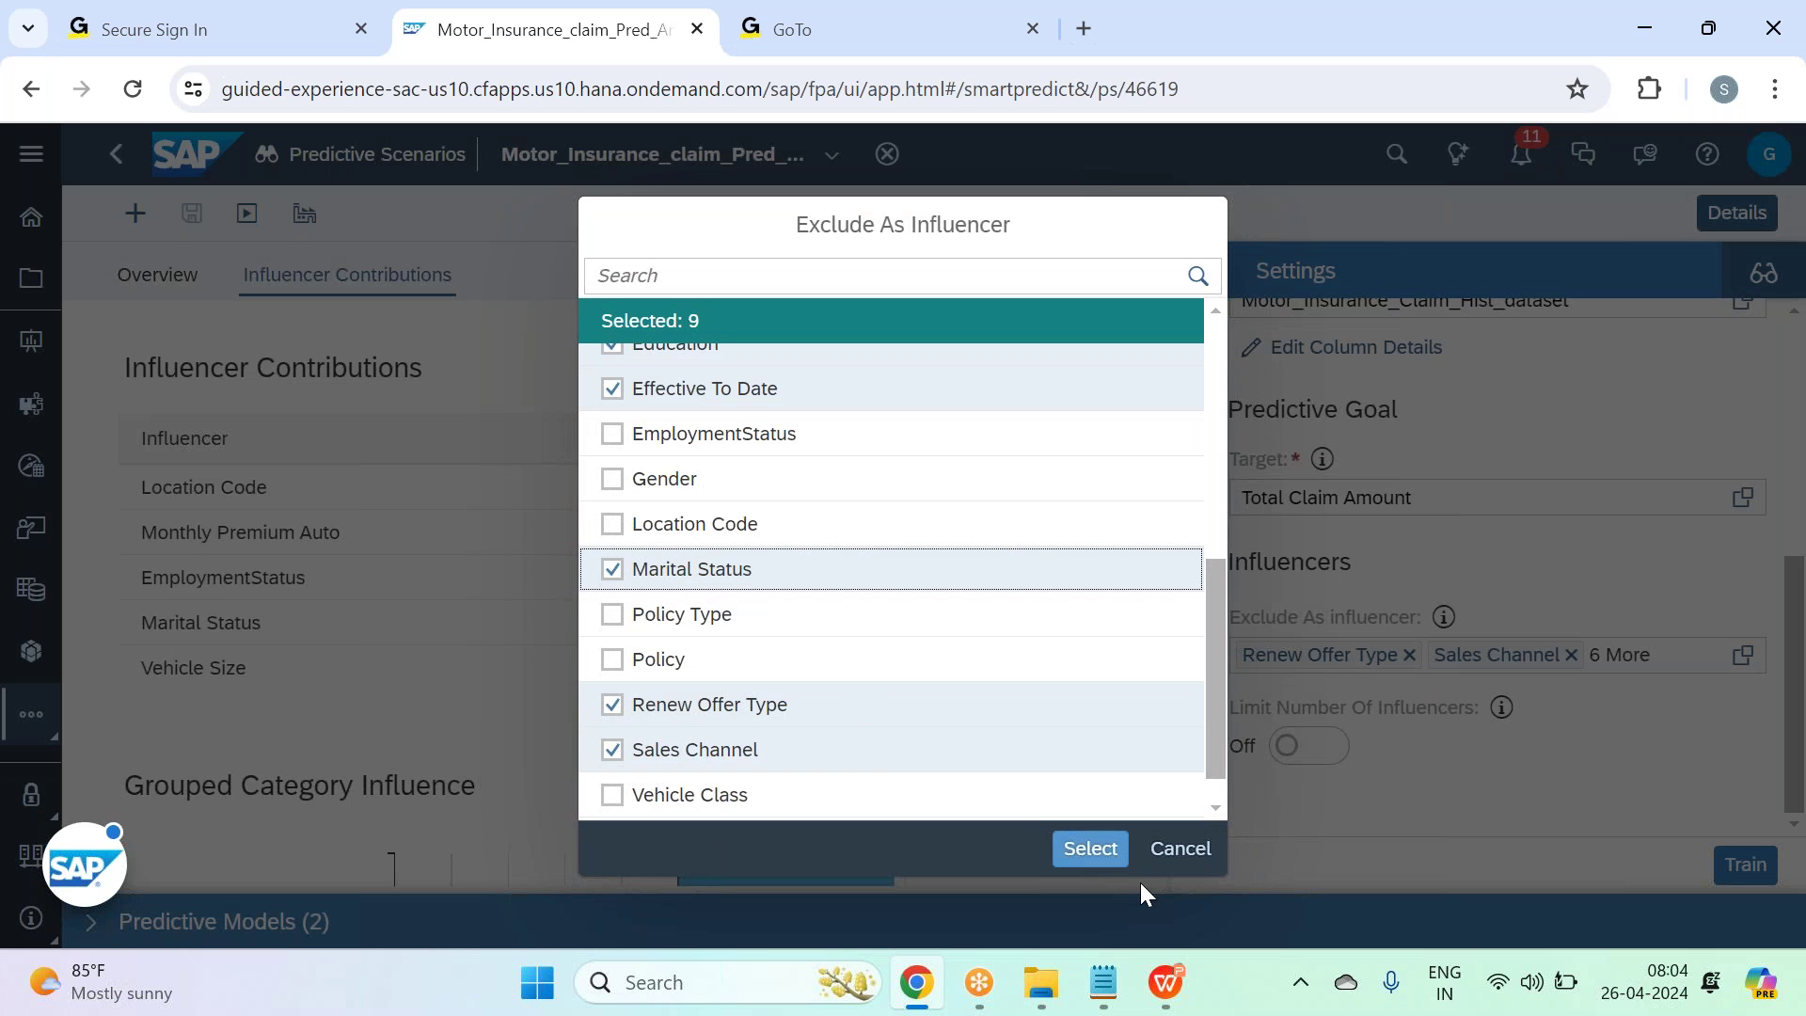
{"action": "left_click", "coordinate": [1101, 860]}
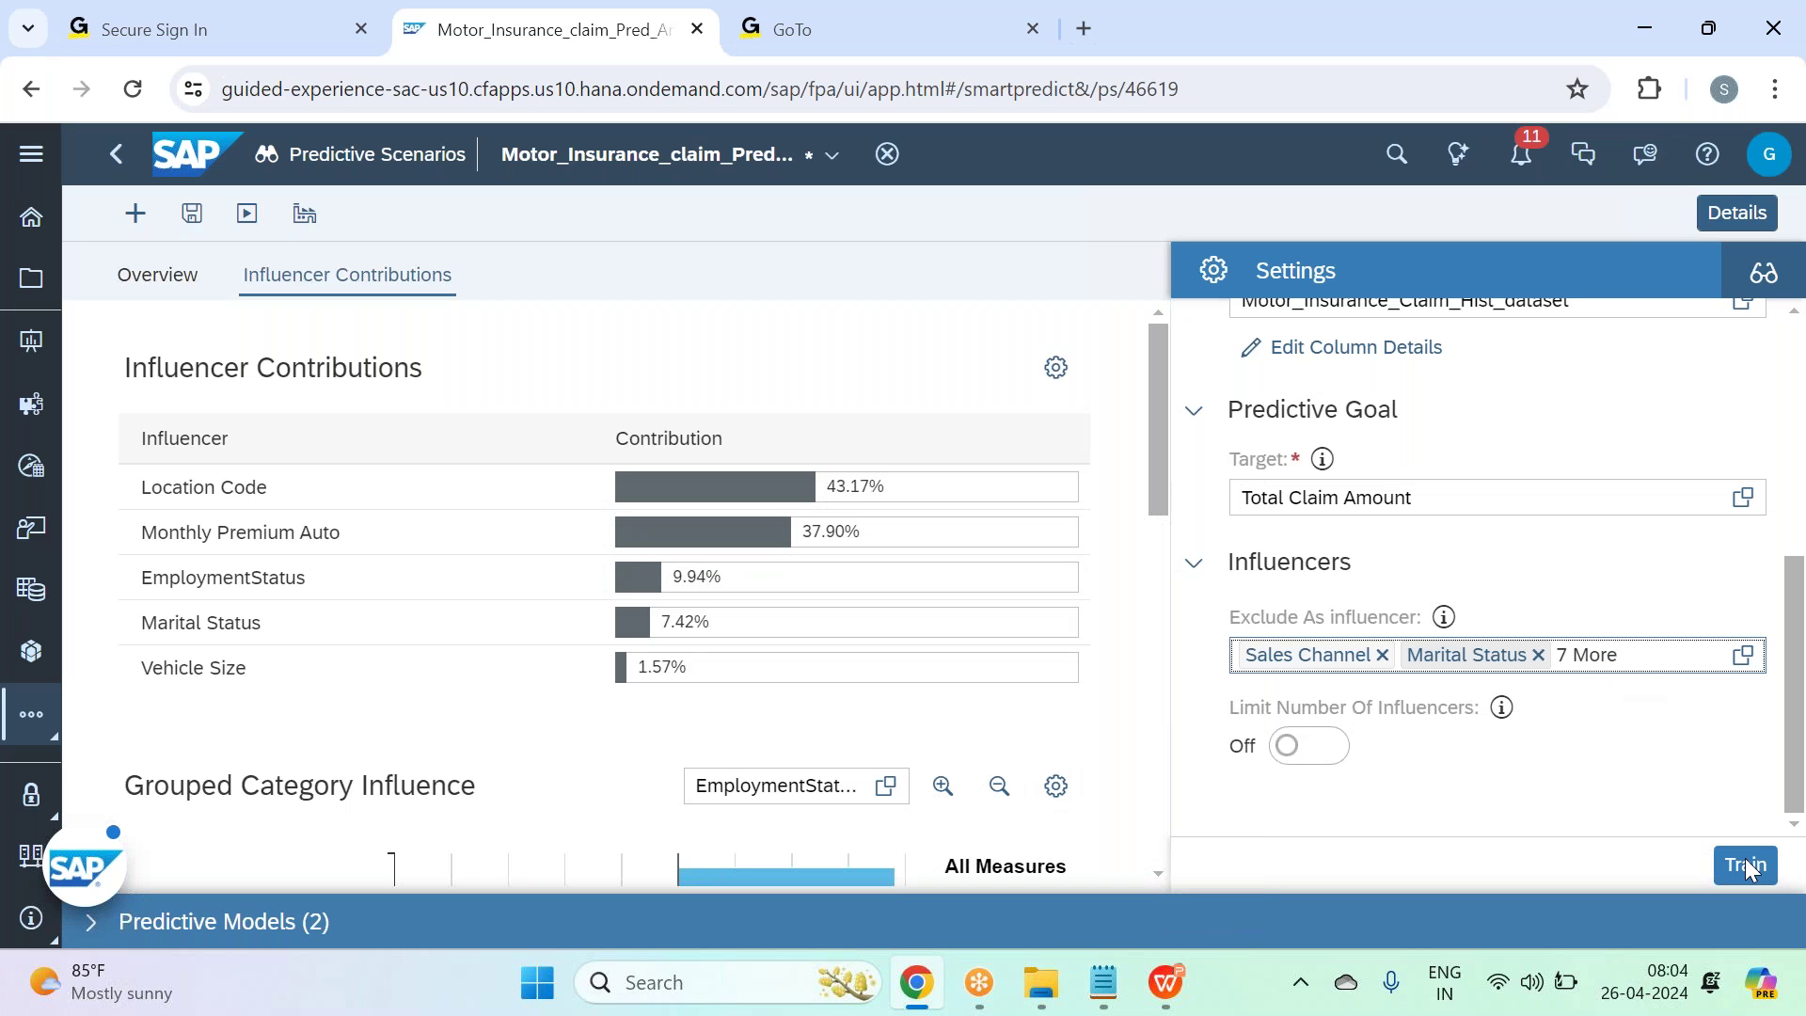
{"action": "left_click", "coordinate": [1755, 879]}
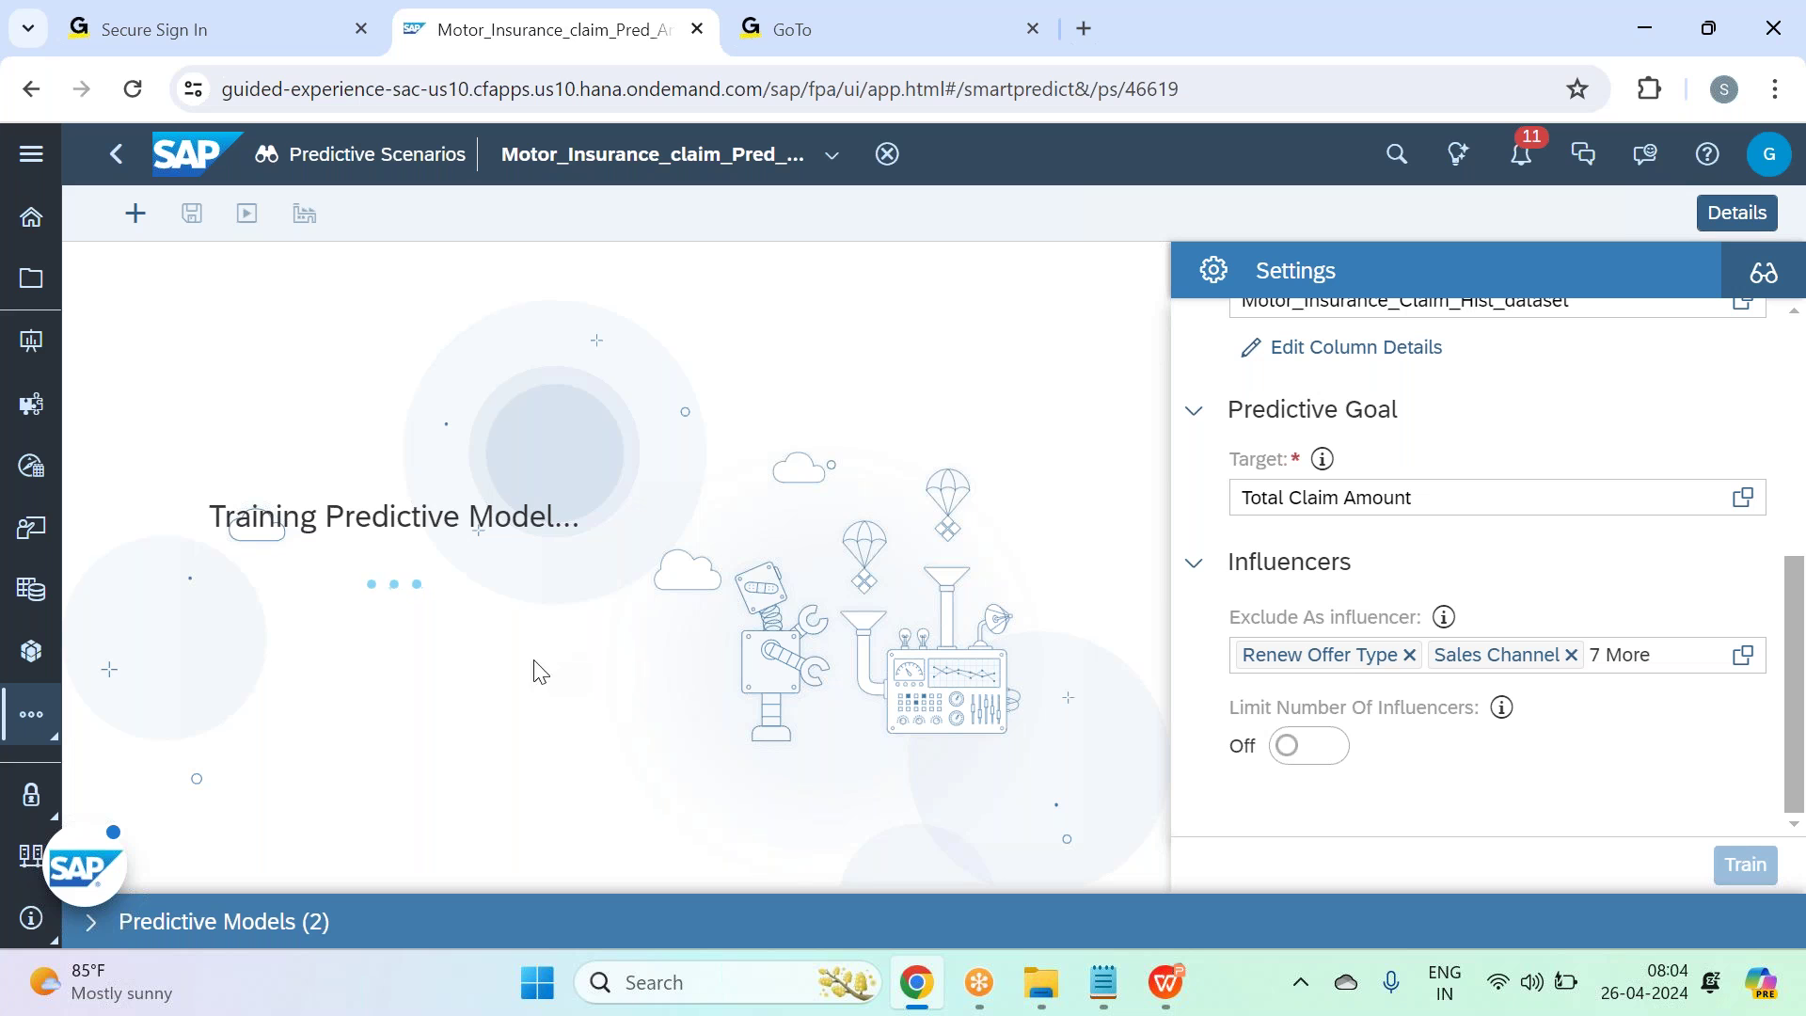
{"action": "left_click", "coordinate": [116, 929]}
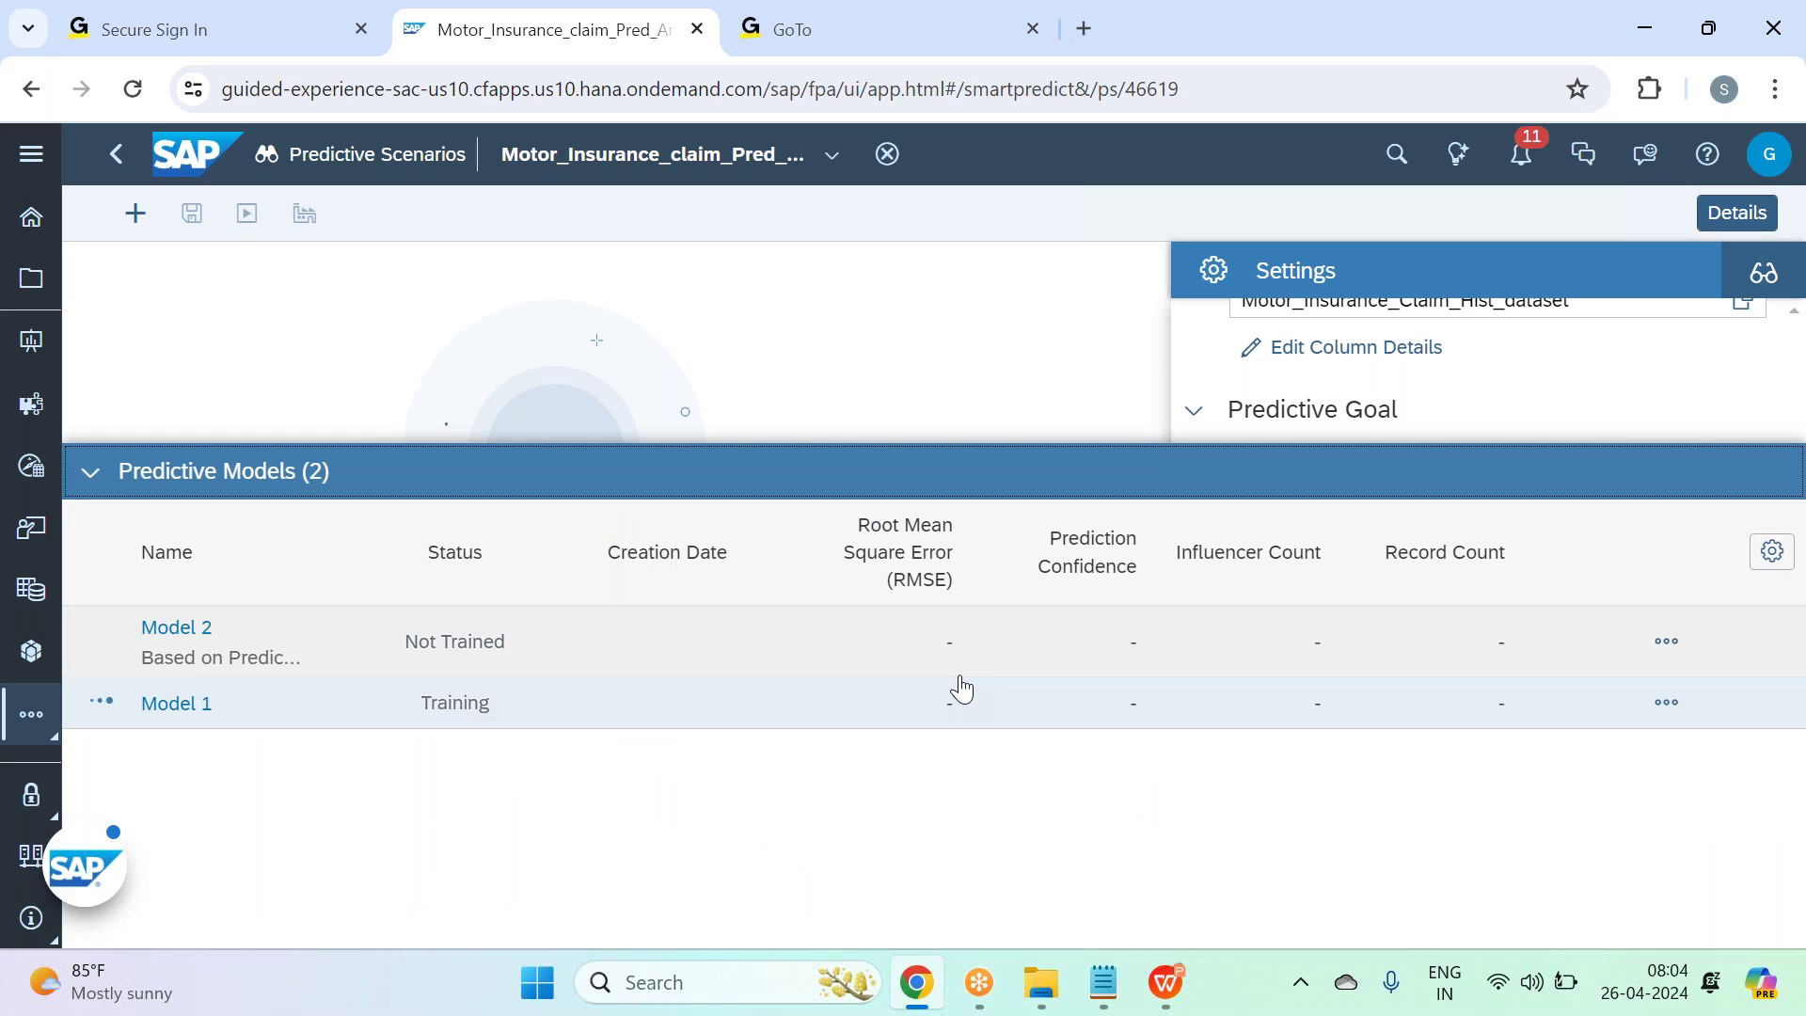
{"action": "left_click", "coordinate": [592, 700]}
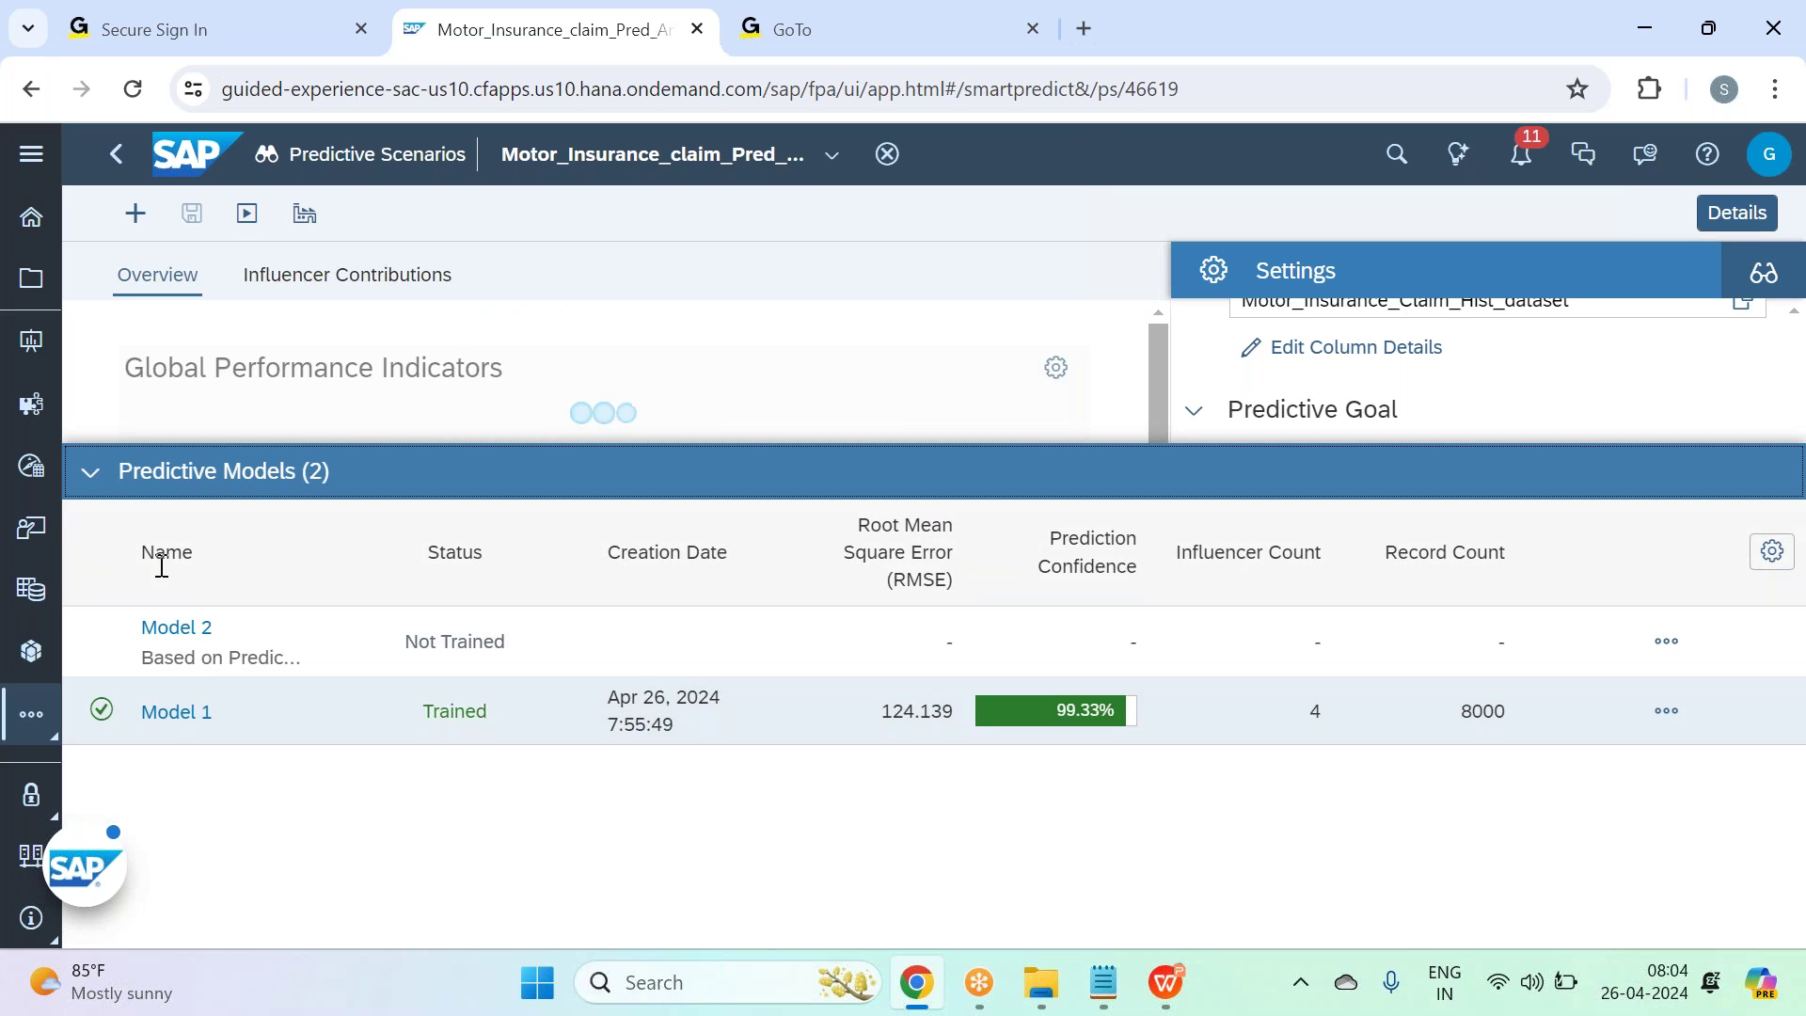
Remove Marital Status from Model 1's excluded influencers and retrain the model.
{"action": "left_click", "coordinate": [94, 475]}
{"action": "left_click", "coordinate": [1743, 655]}
{"action": "scroll", "coordinate": [959, 587], "scroll_direction": "down", "scroll_amount": 5}
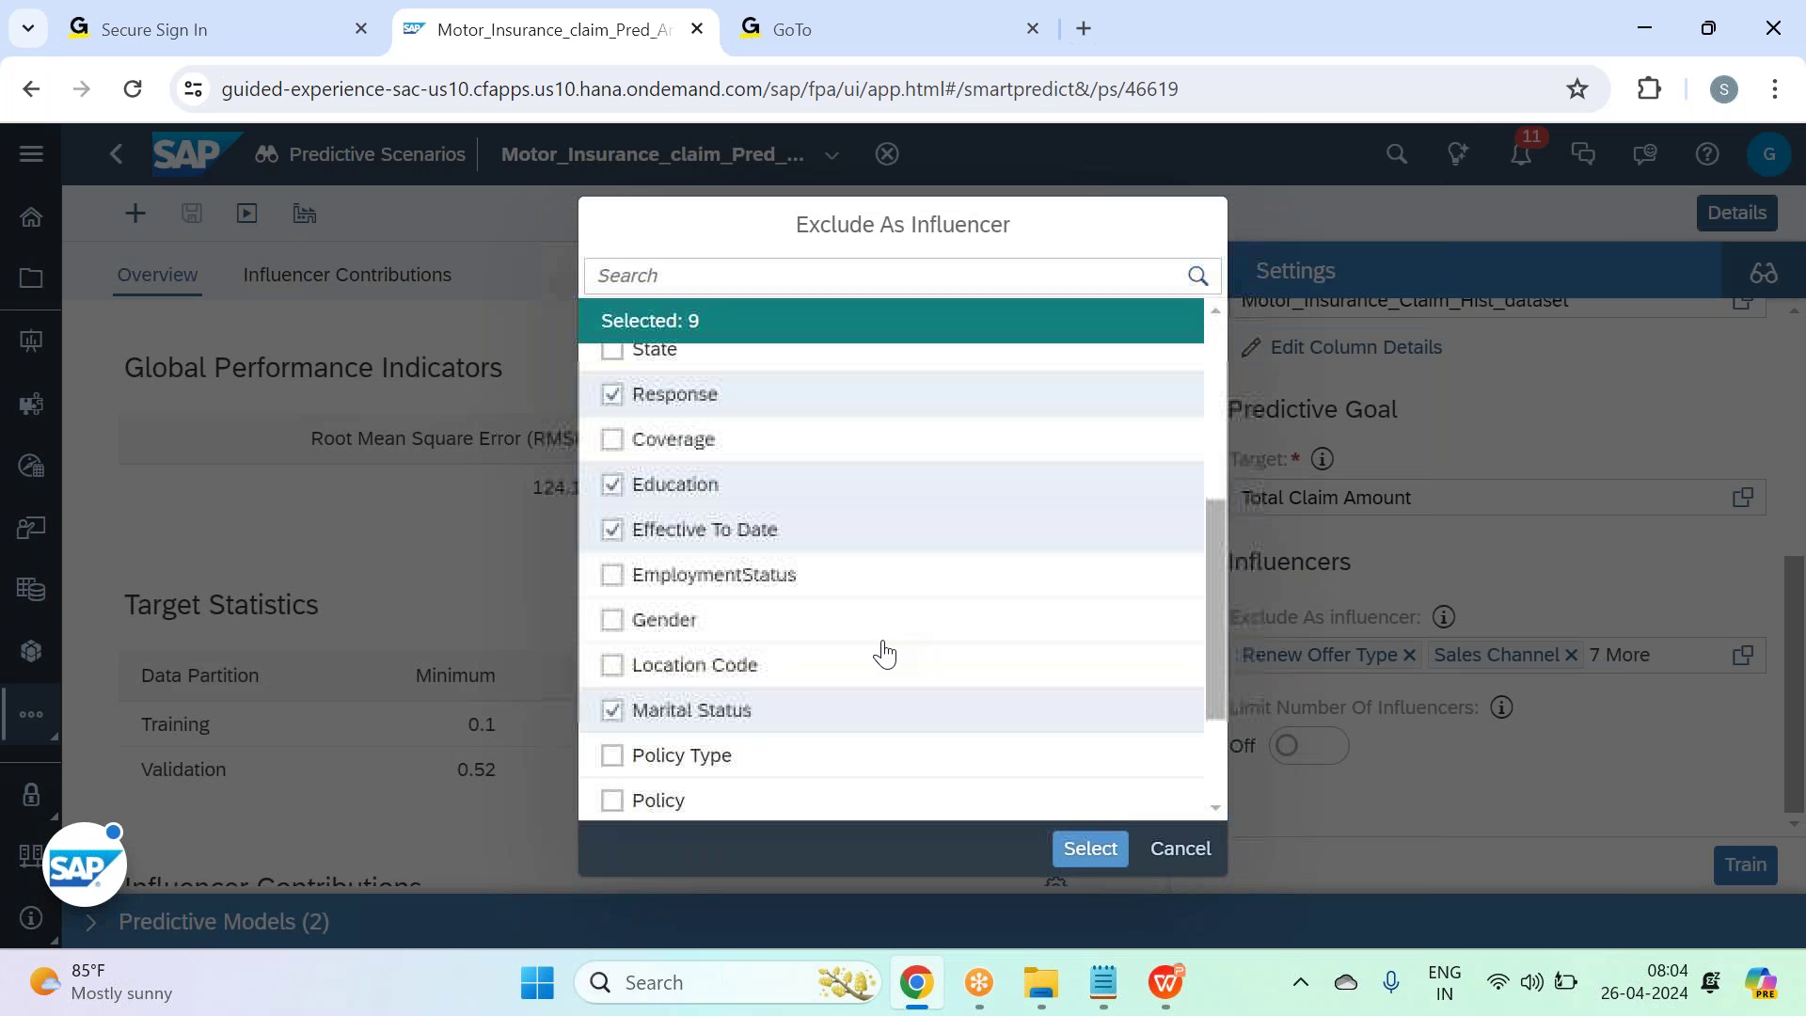
{"action": "left_click", "coordinate": [724, 711]}
{"action": "left_click", "coordinate": [1068, 854]}
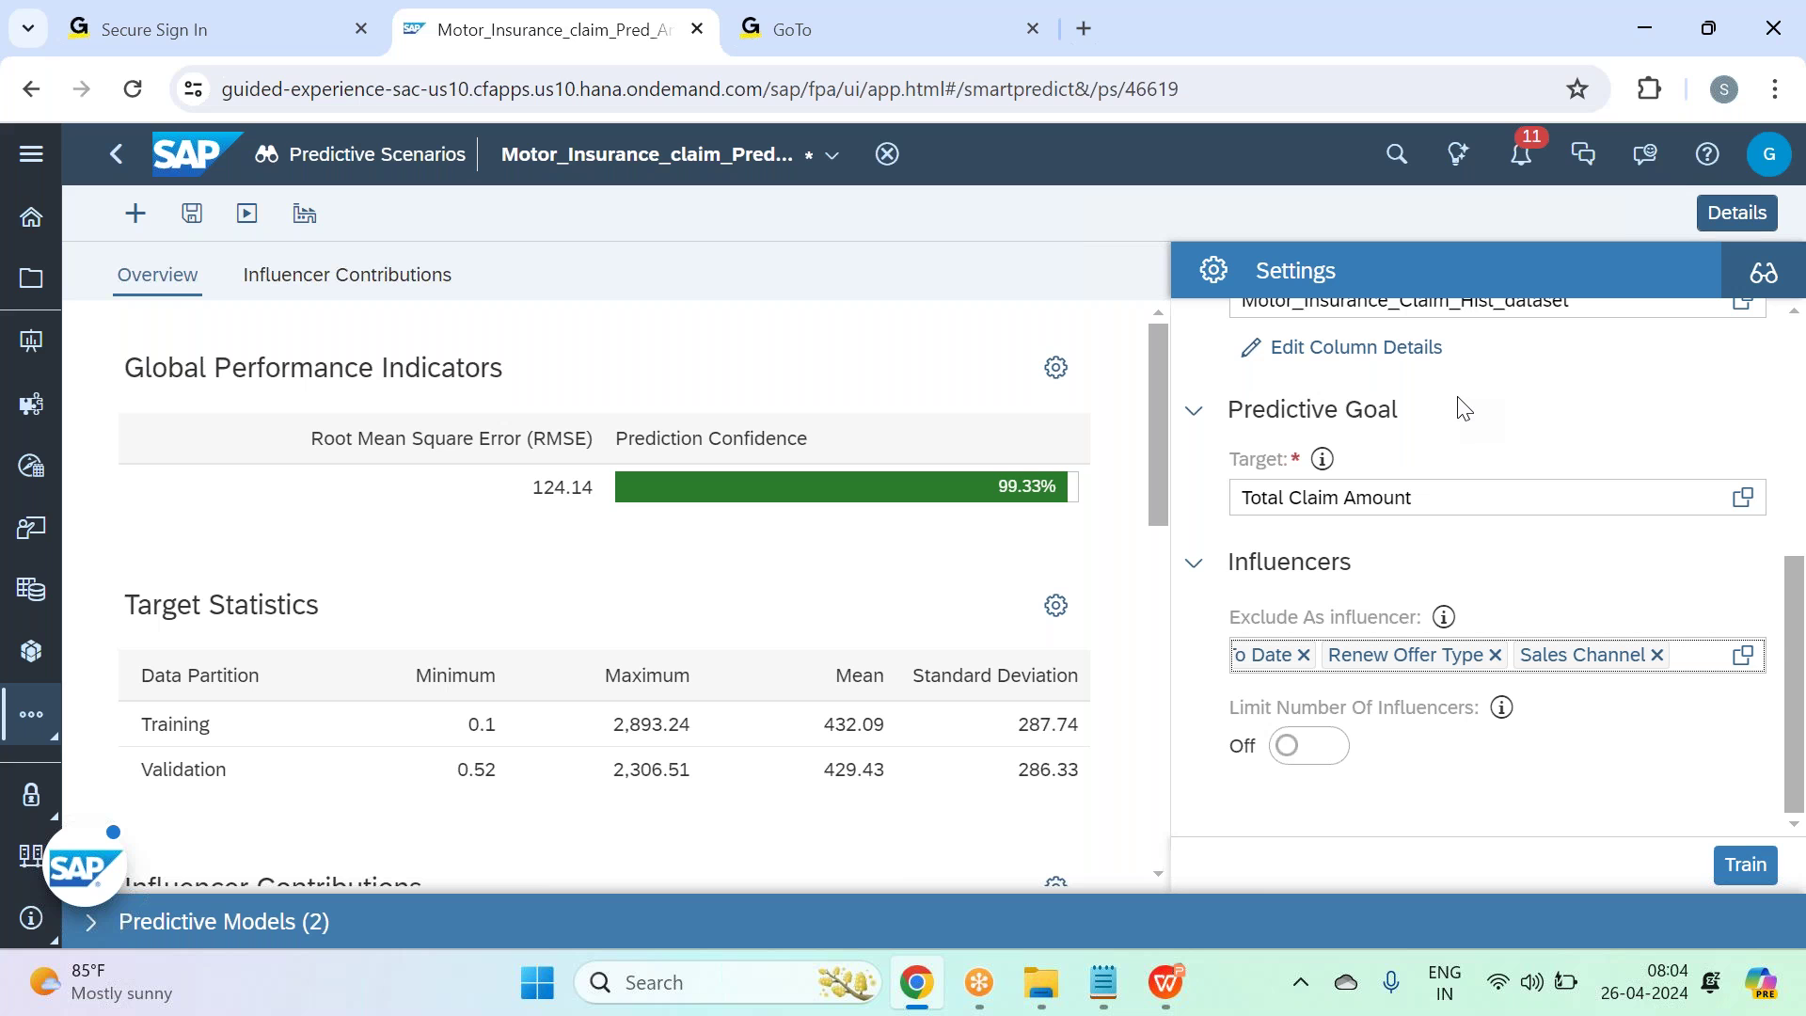
{"action": "left_click", "coordinate": [90, 924]}
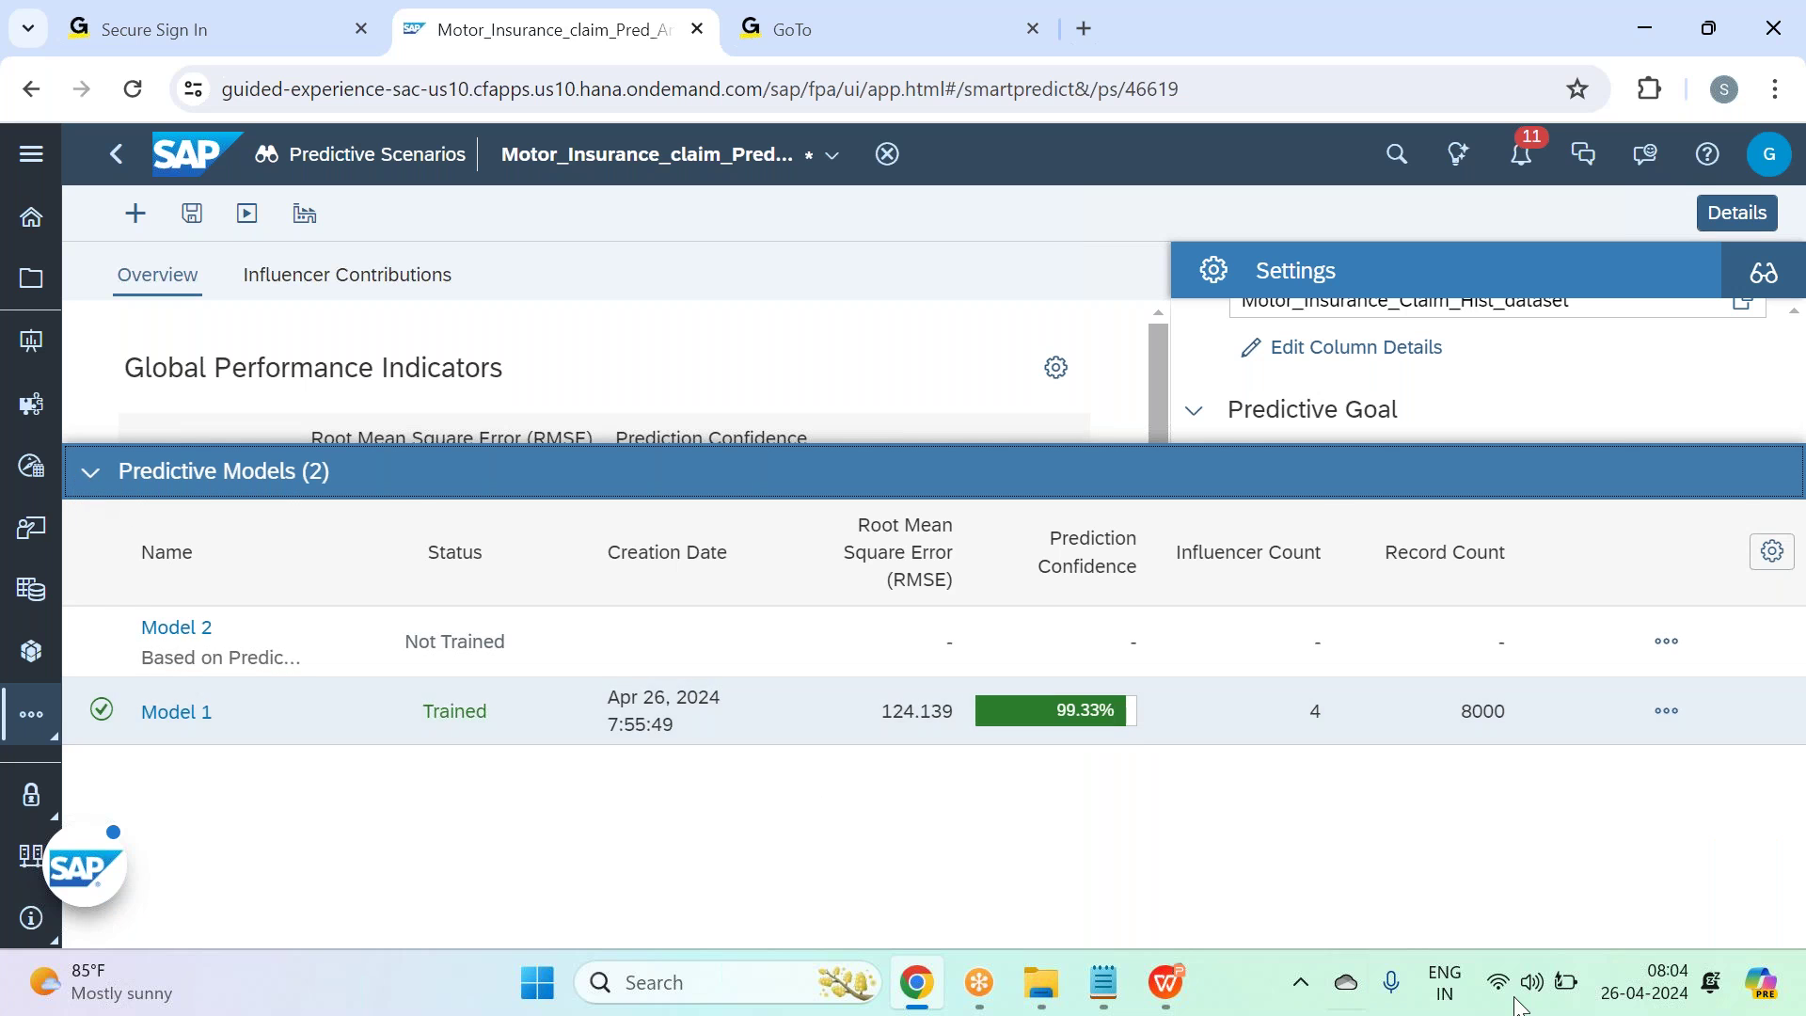
{"action": "left_click", "coordinate": [88, 473]}
{"action": "left_click", "coordinate": [1744, 864]}
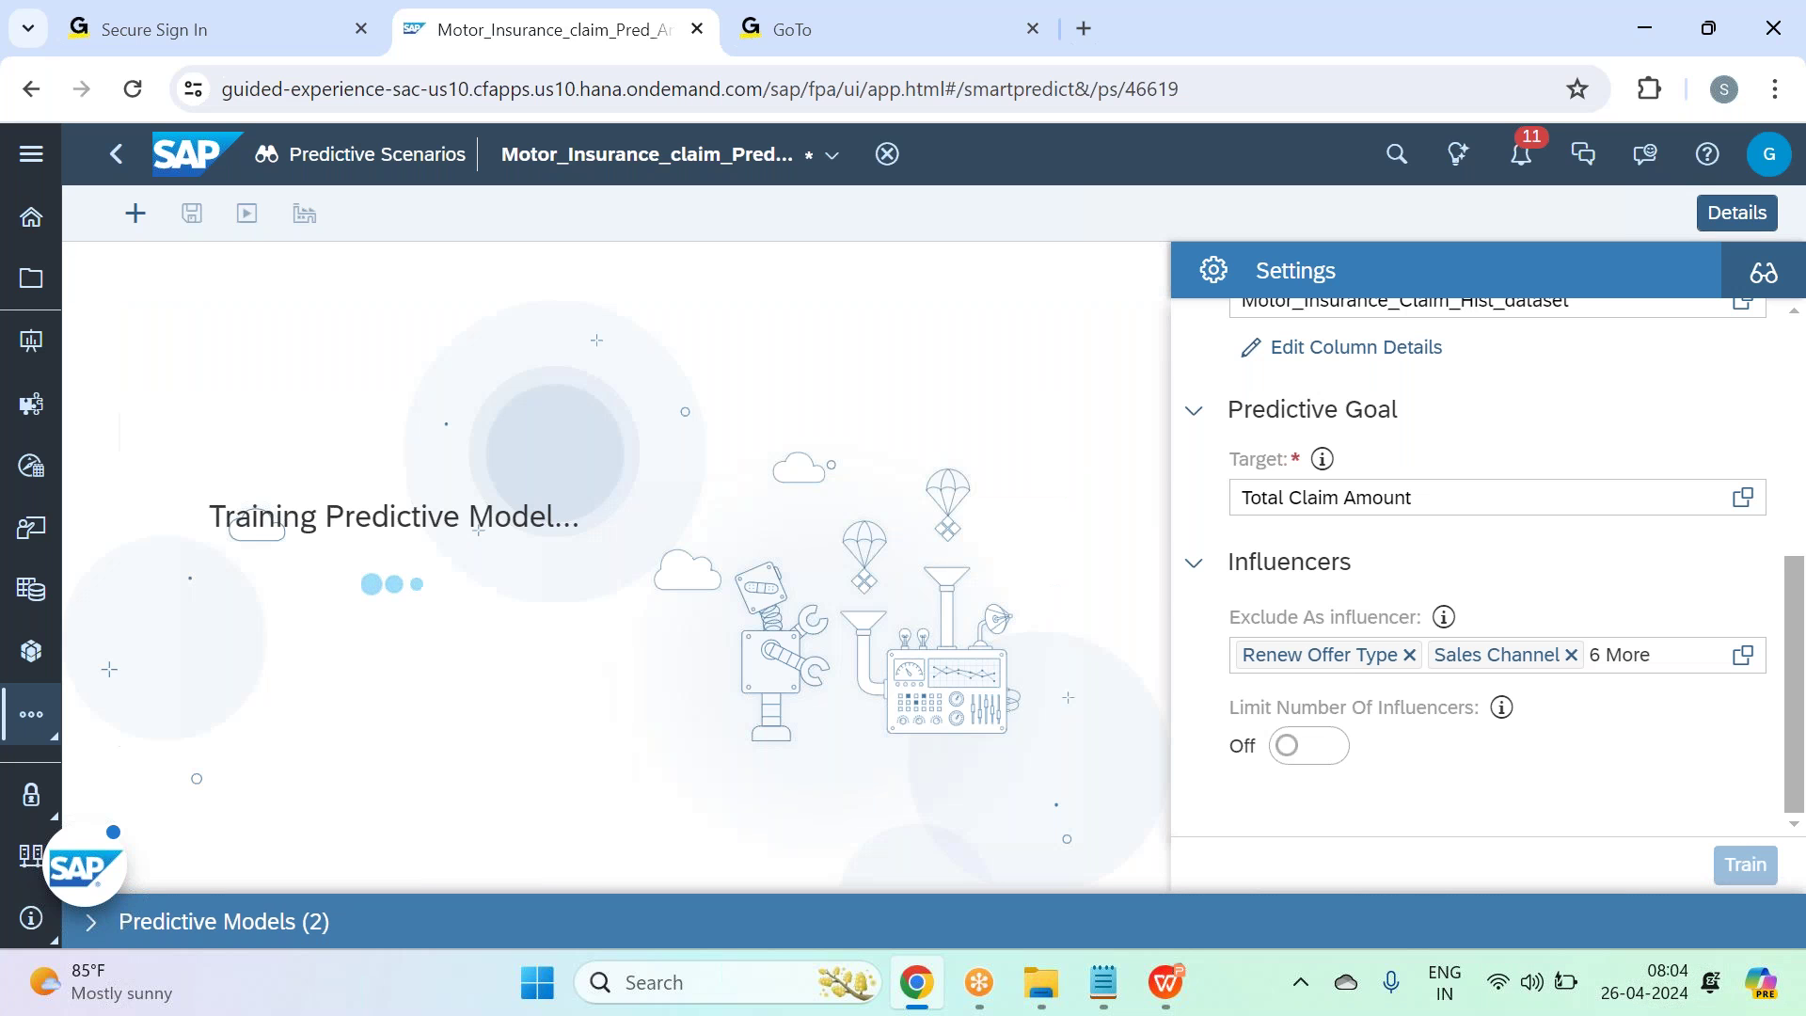
Check the retrained Model 1 in the predictive models list and switch to the duplicate, Model 2.
{"action": "left_click", "coordinate": [94, 922]}
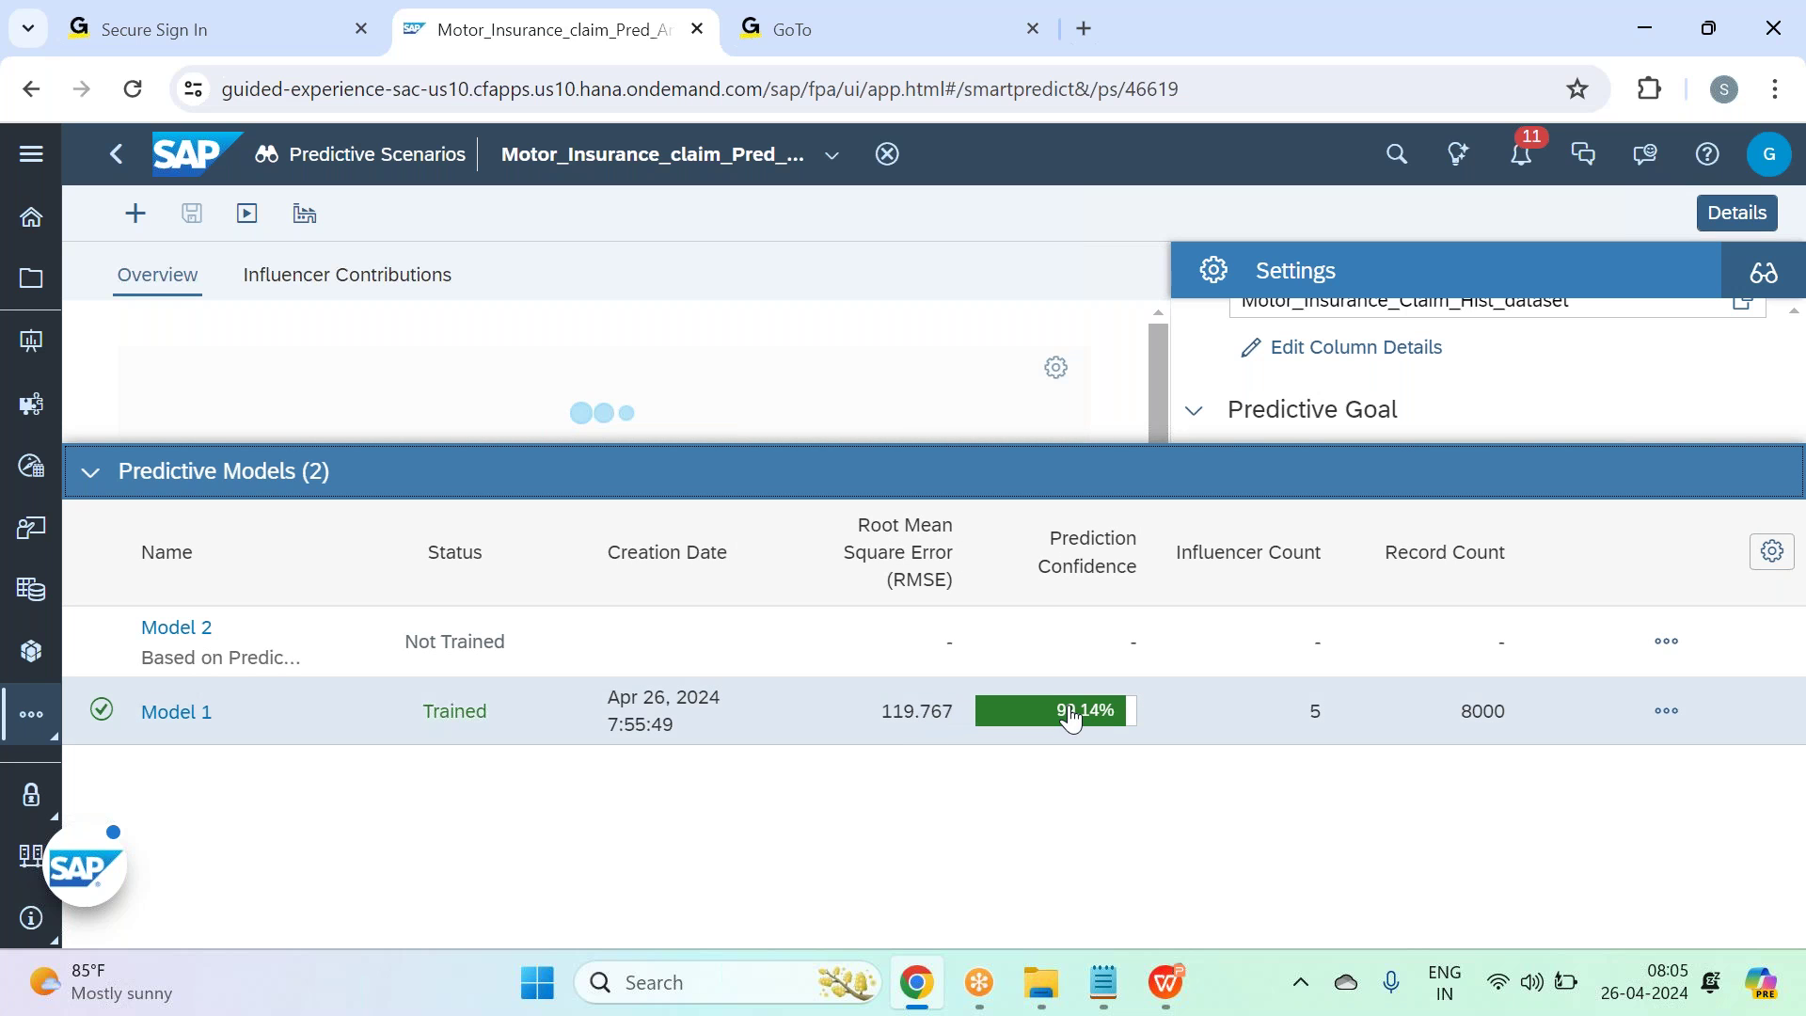
{"action": "left_click", "coordinate": [283, 638]}
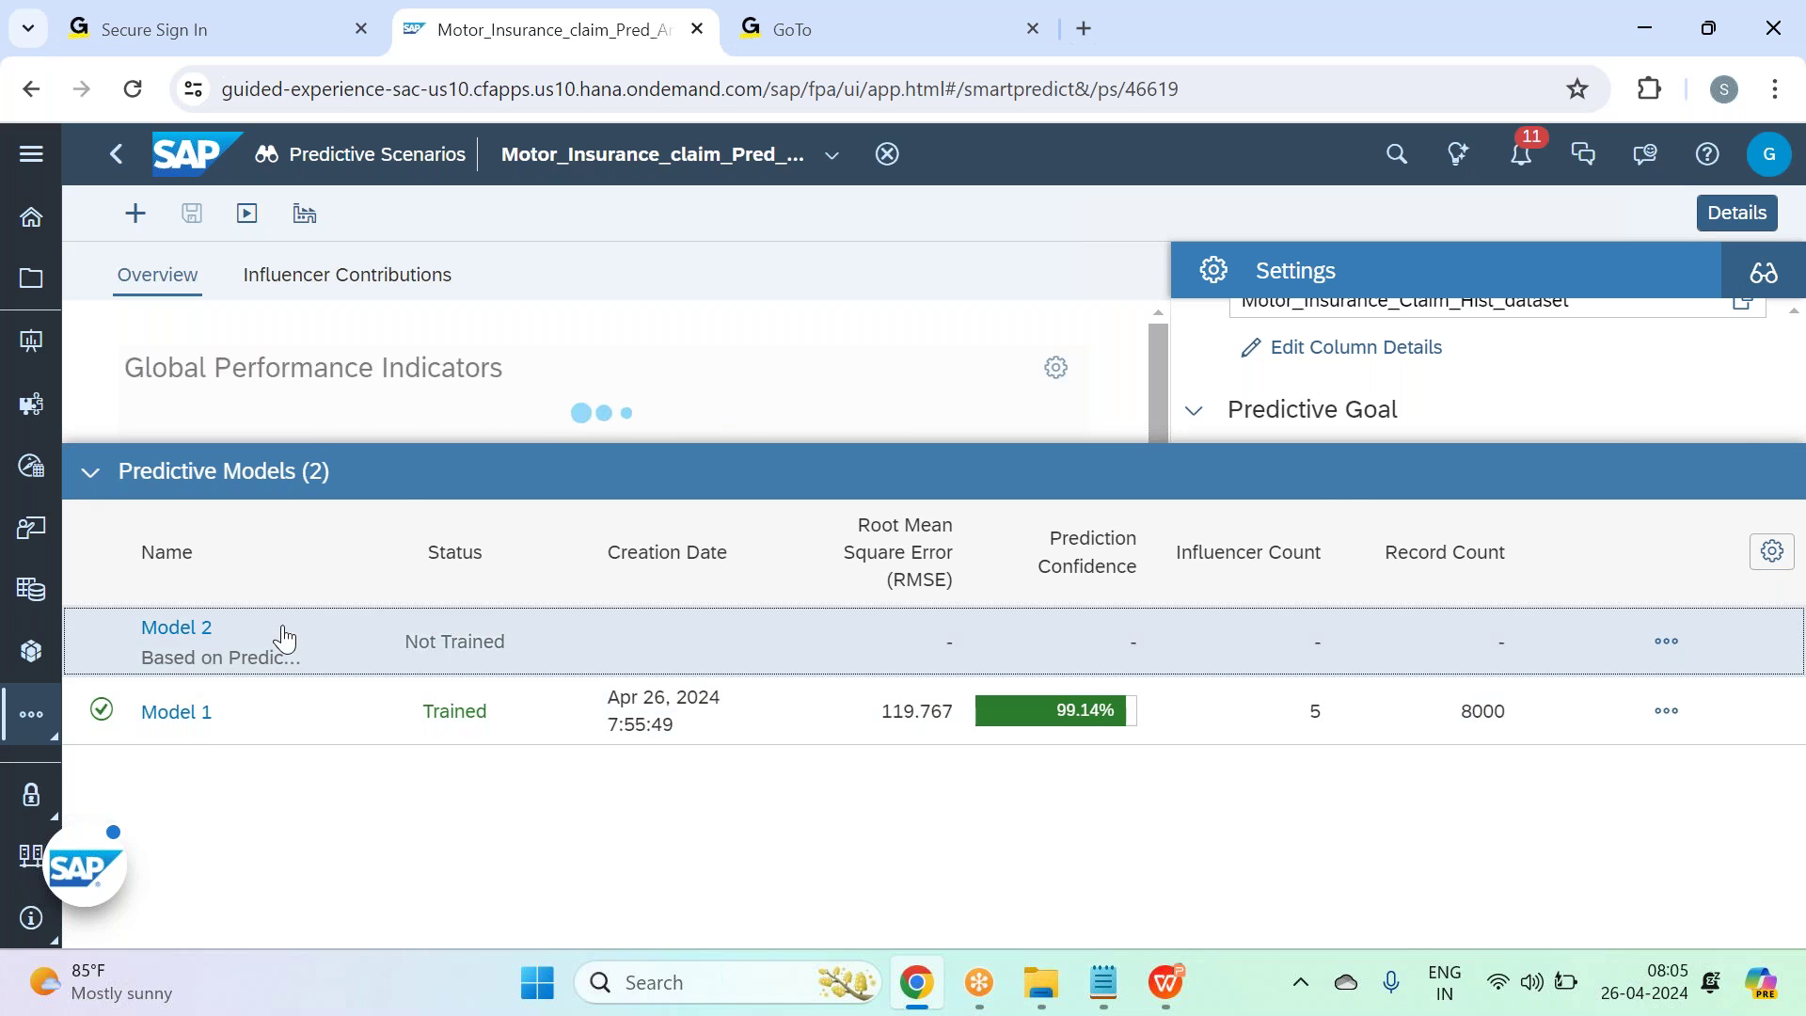
{"action": "left_click", "coordinate": [90, 472]}
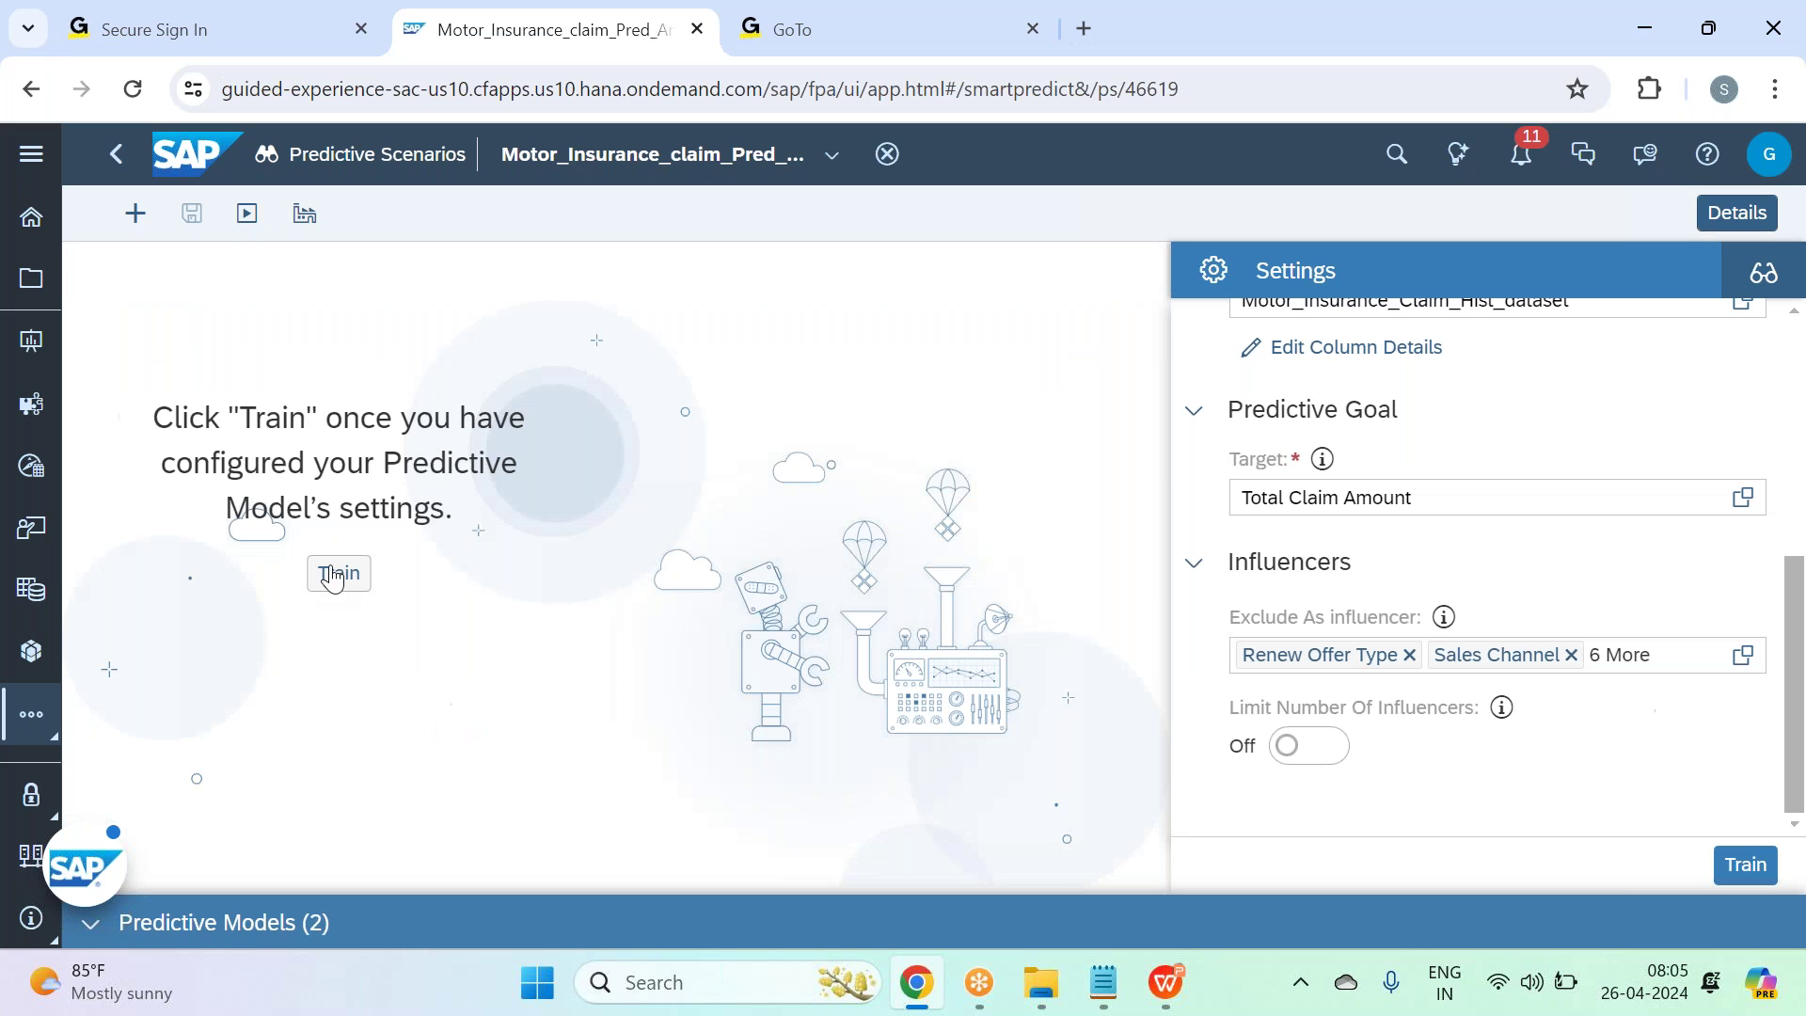
Exclude Marital Status as an influencer in Model 2, retrain it and compare its performance with Model 1 in the predictive models list.
{"action": "left_click", "coordinate": [1760, 666]}
{"action": "scroll", "coordinate": [995, 678], "scroll_direction": "down", "scroll_amount": 5}
{"action": "left_click", "coordinate": [983, 708]}
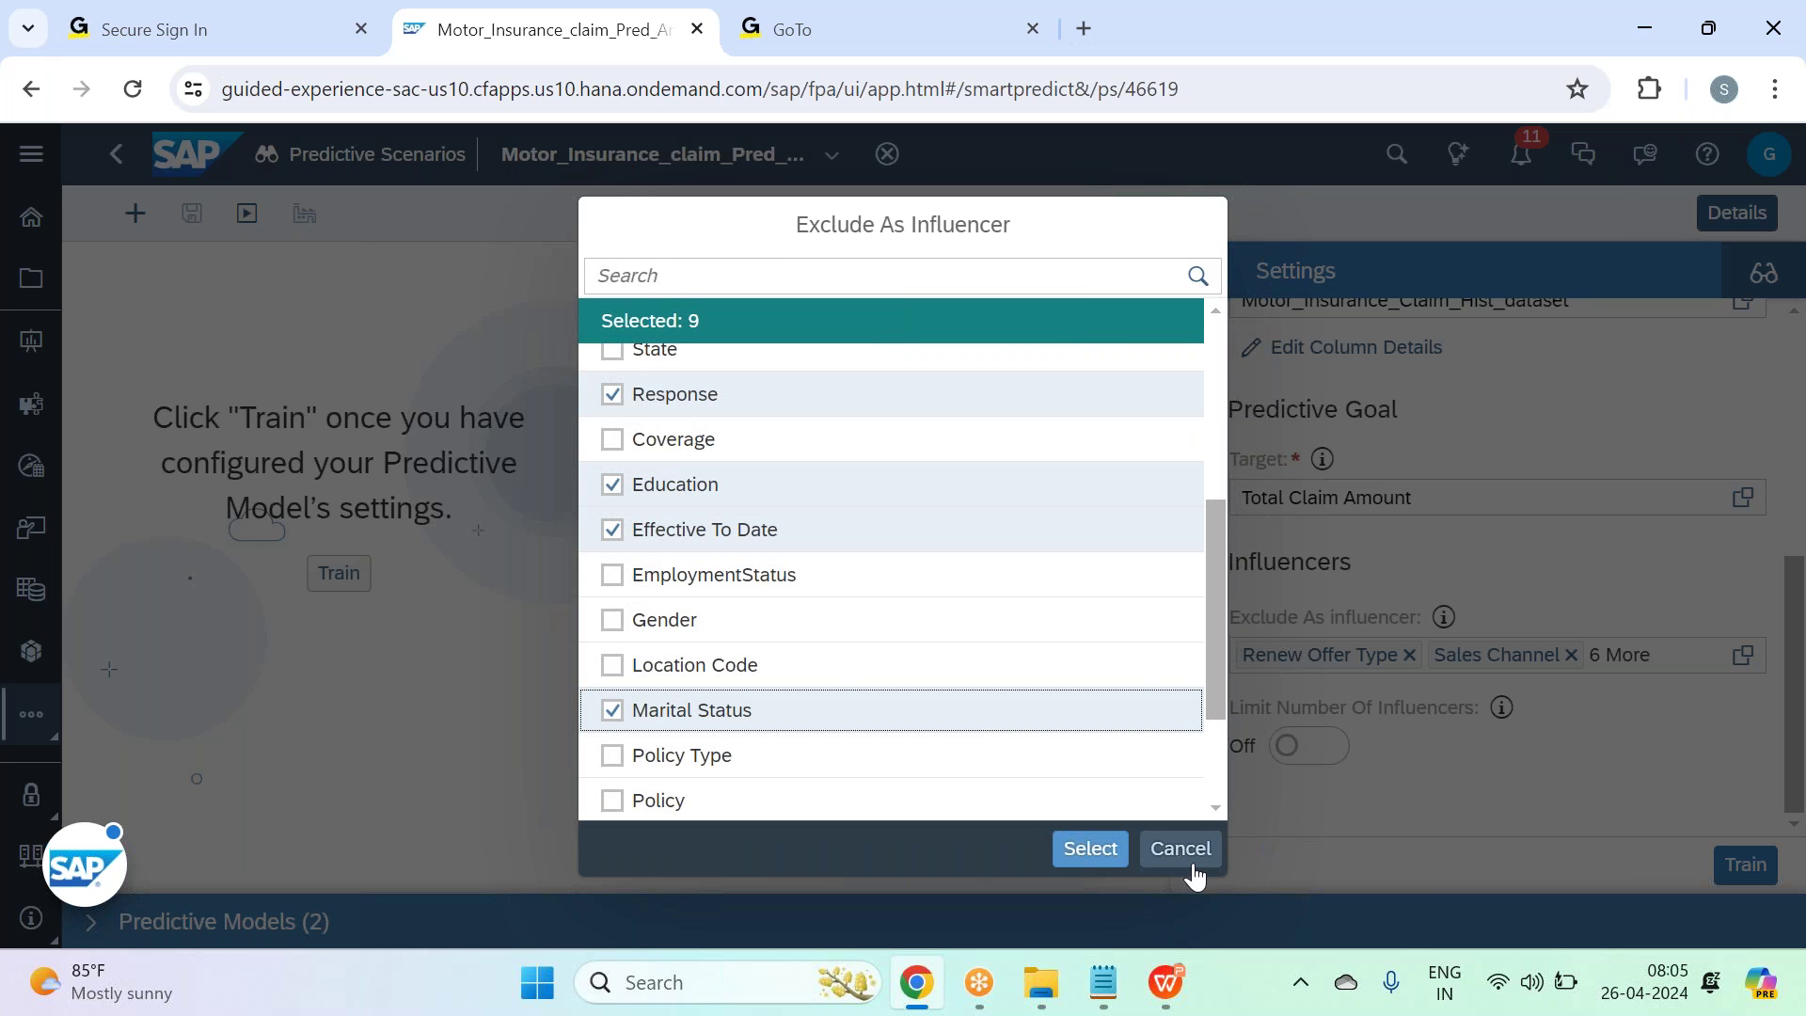
{"action": "left_click", "coordinate": [1094, 851]}
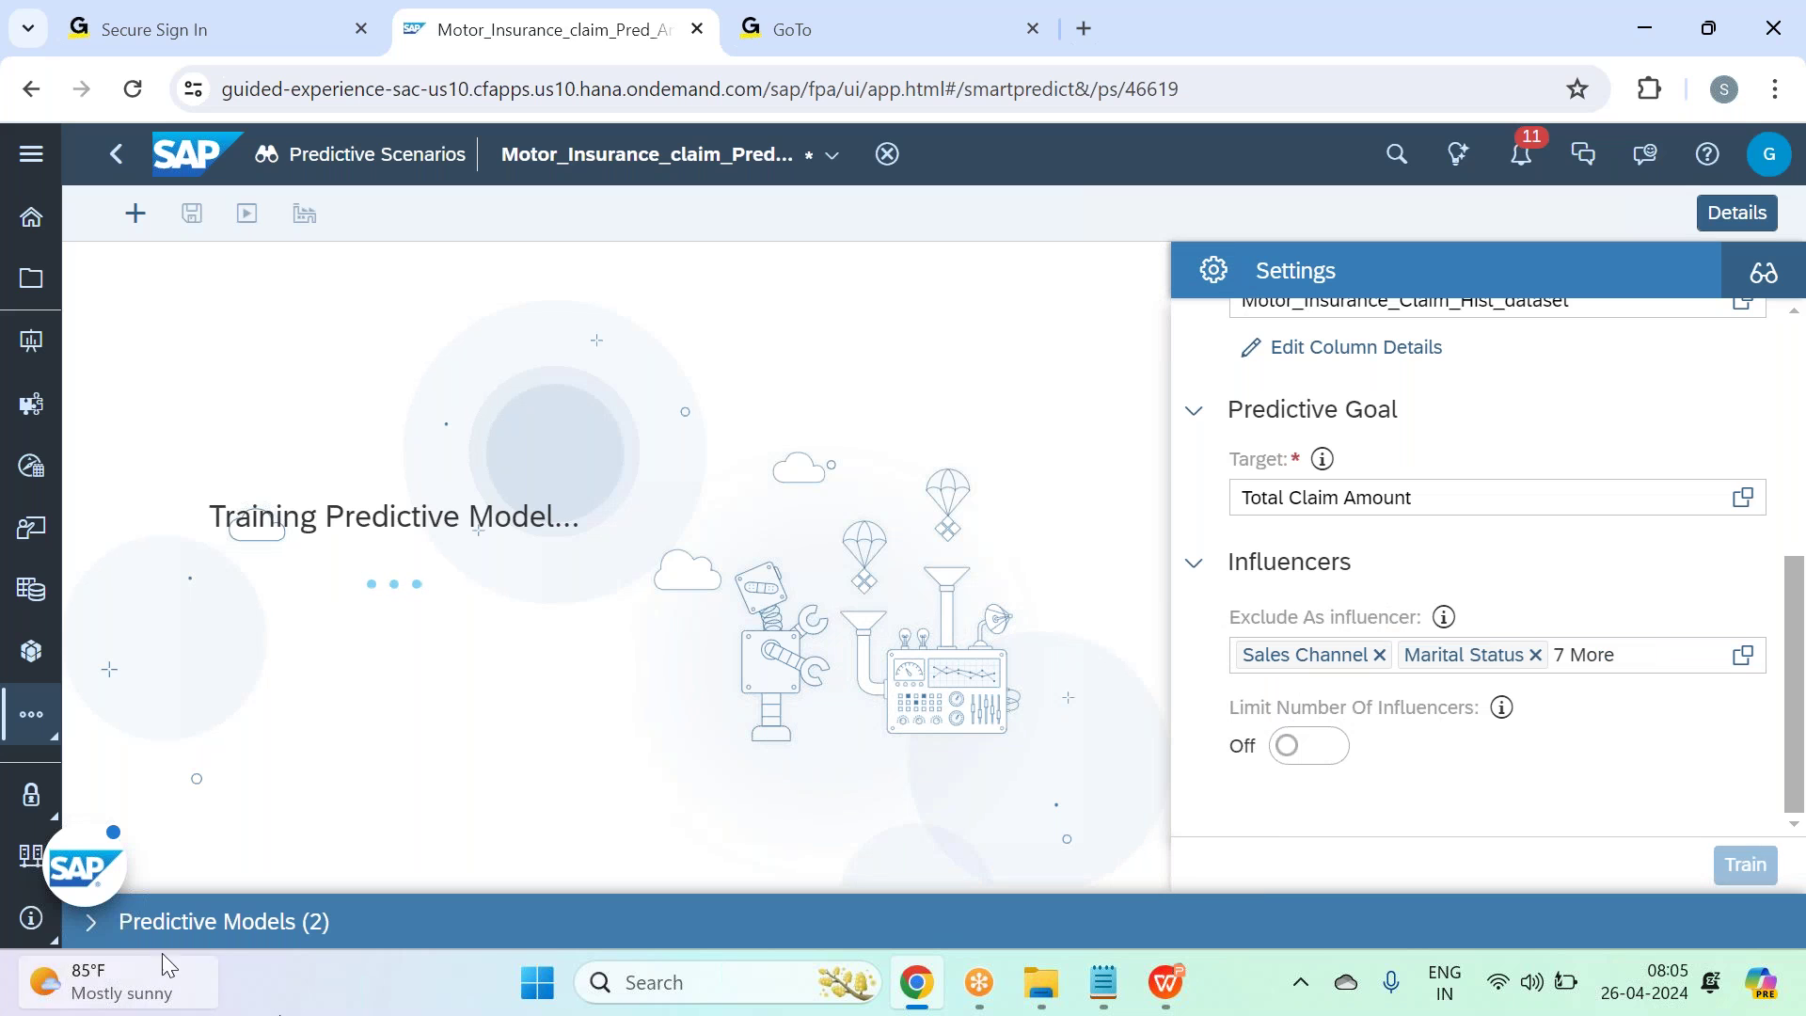
{"action": "left_click", "coordinate": [179, 929]}
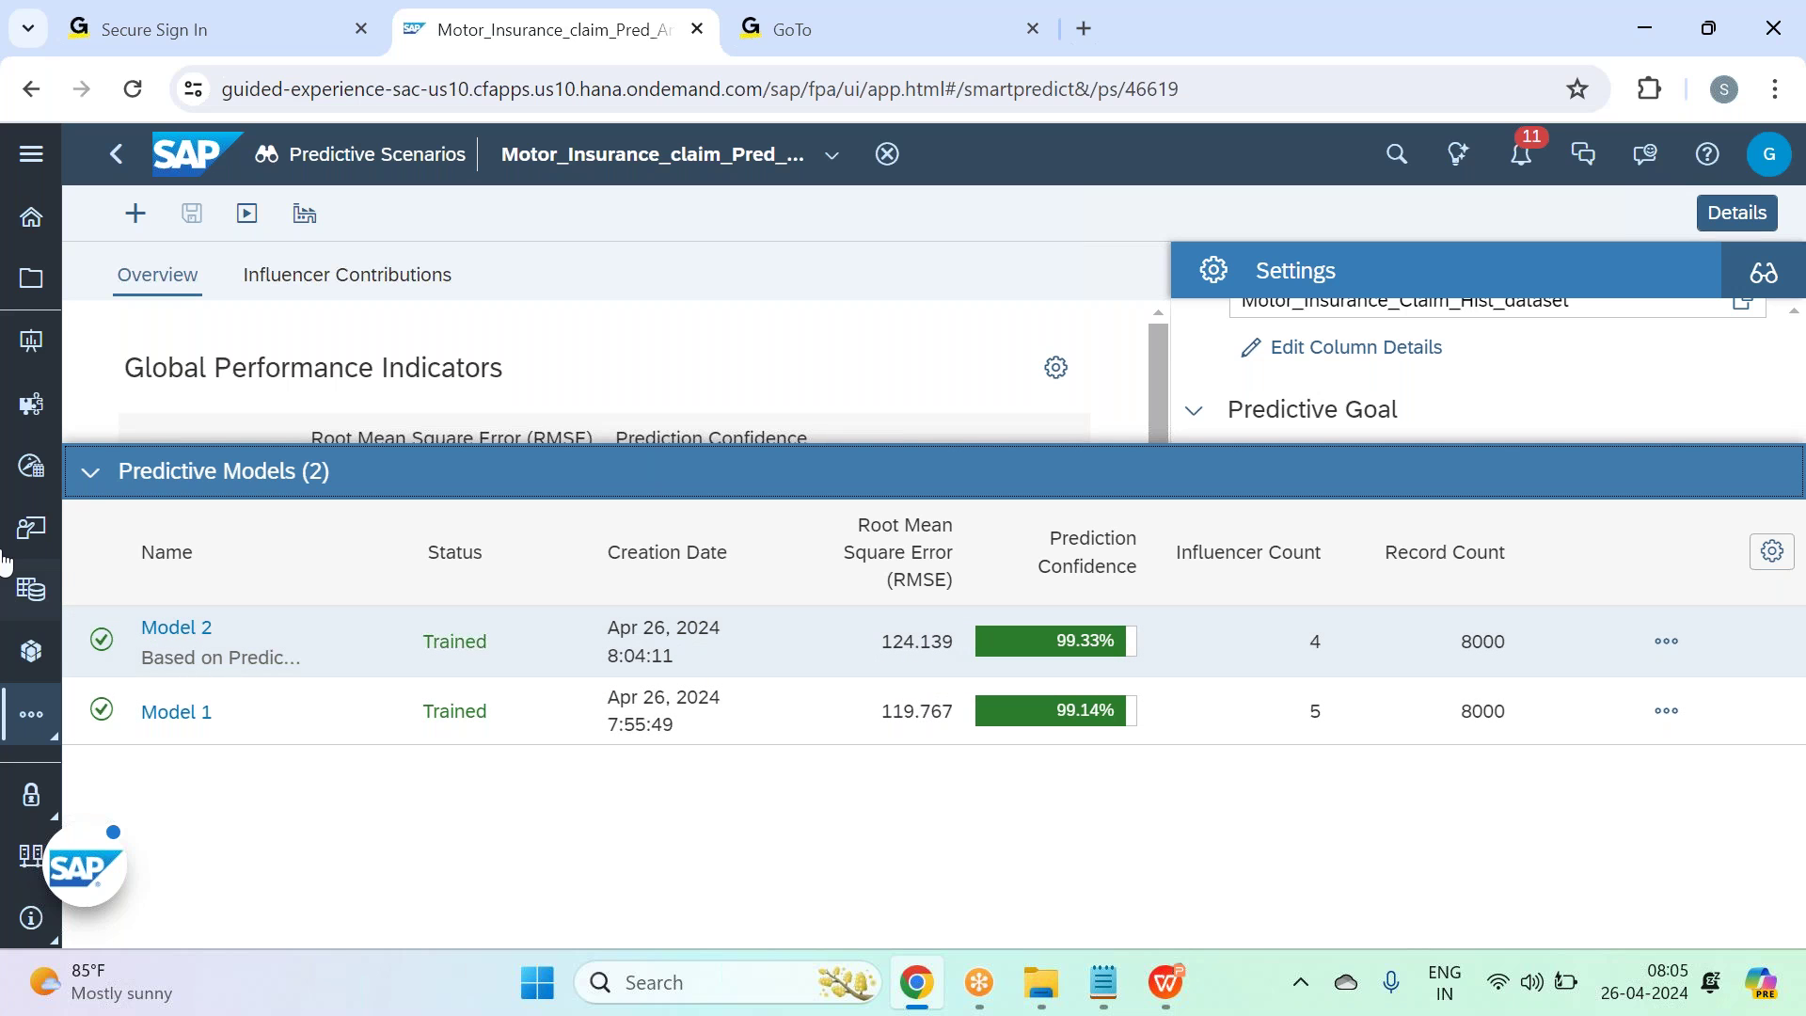
{"action": "left_click", "coordinate": [95, 481]}
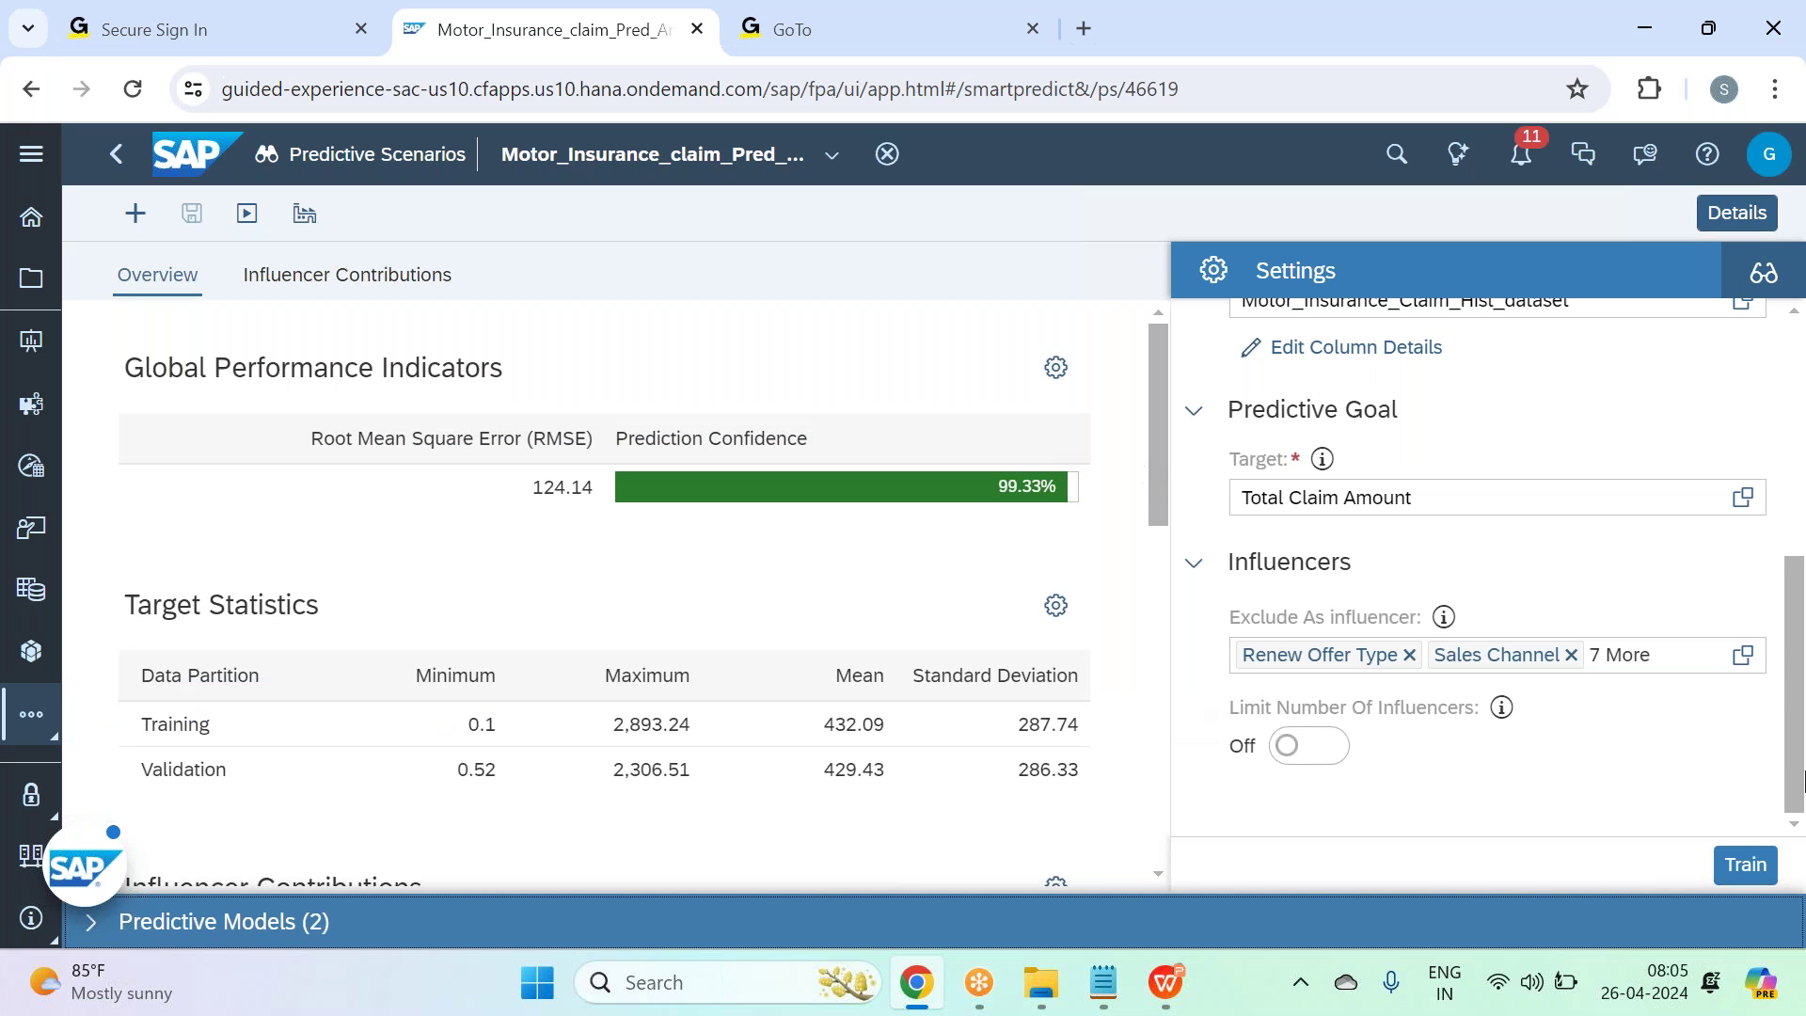
{"action": "left_click", "coordinate": [1747, 214]}
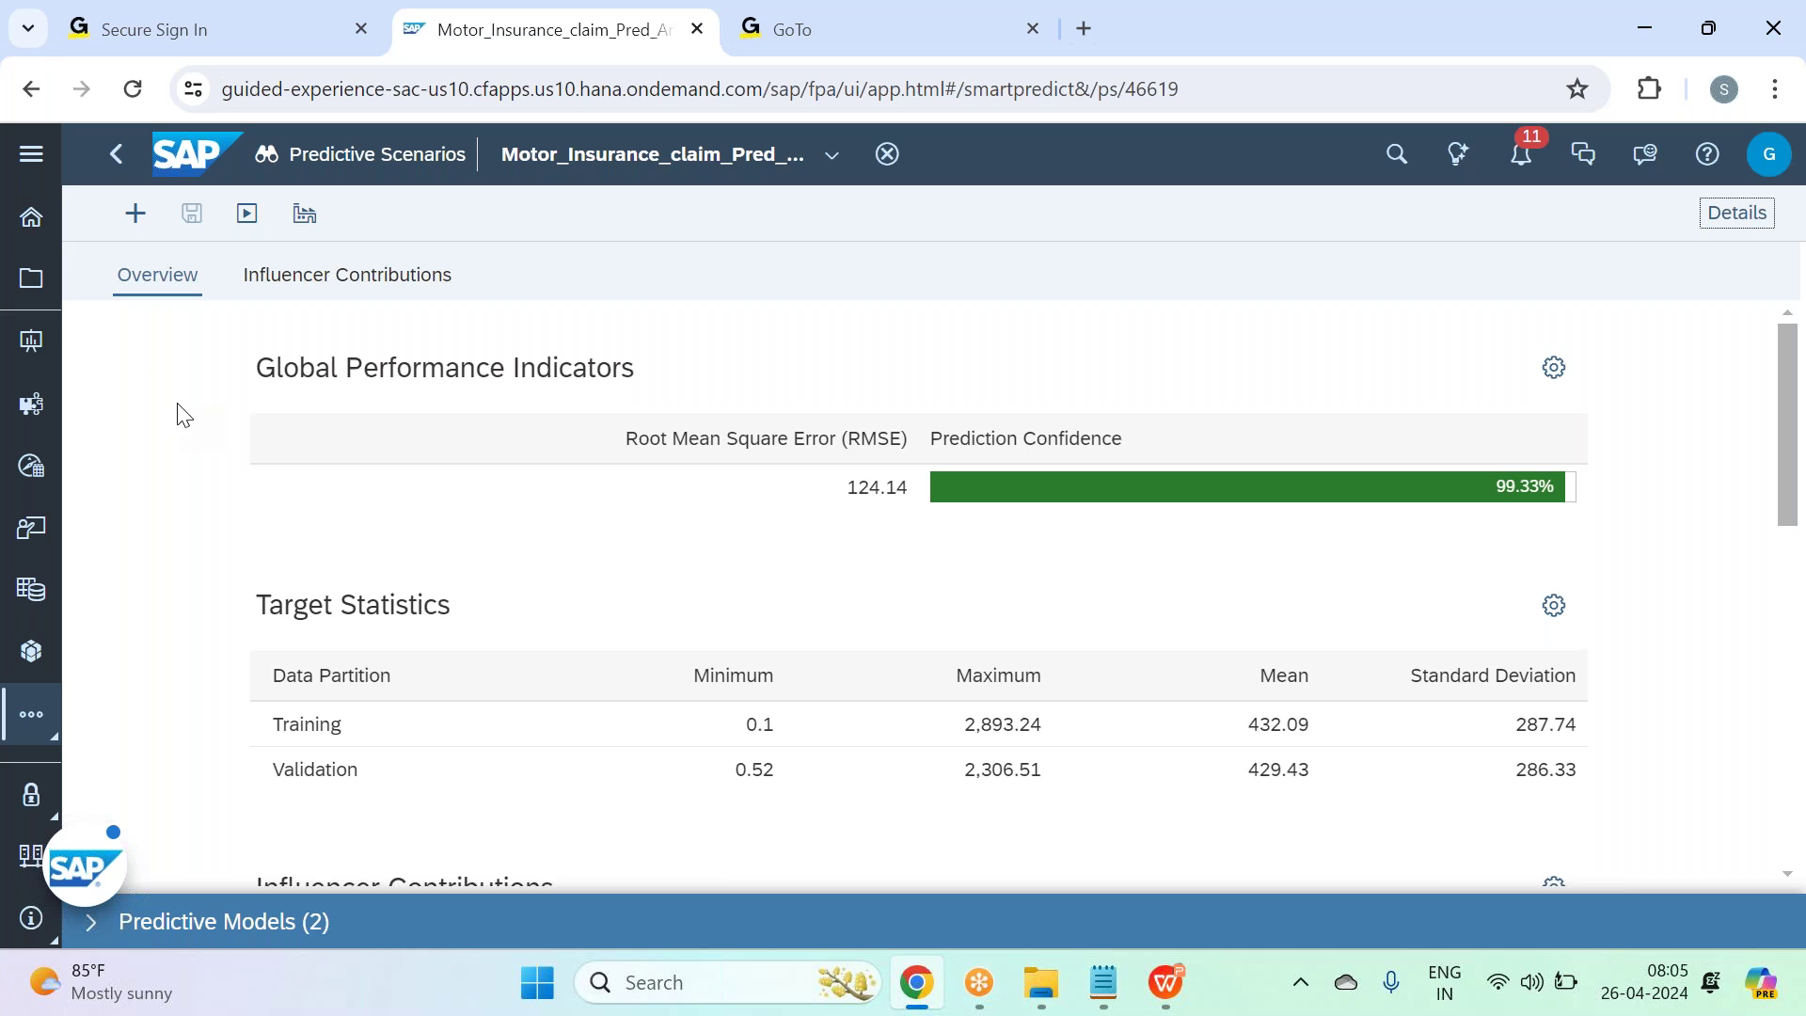
Open the Motor_insurance_Claim_Pred_dataset from the Datasets folder and bring its prediction columns into view.
{"action": "left_click", "coordinate": [28, 278]}
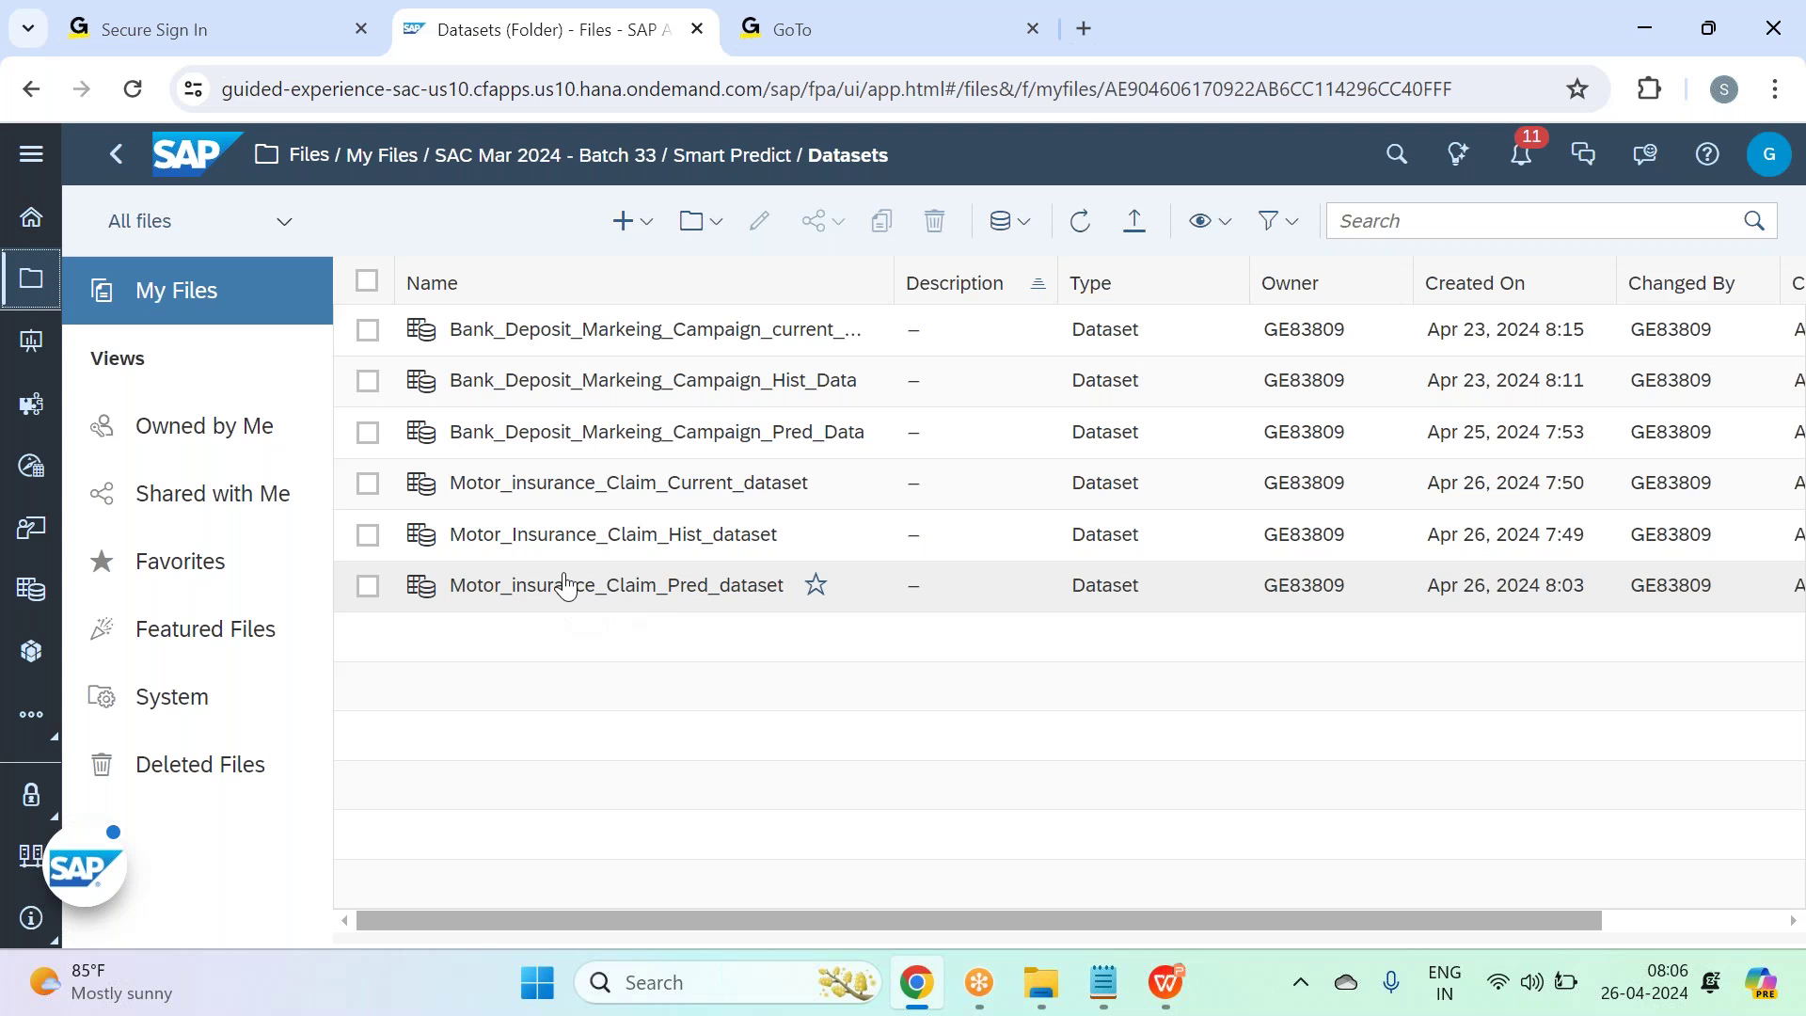
{"action": "left_click", "coordinate": [568, 587]}
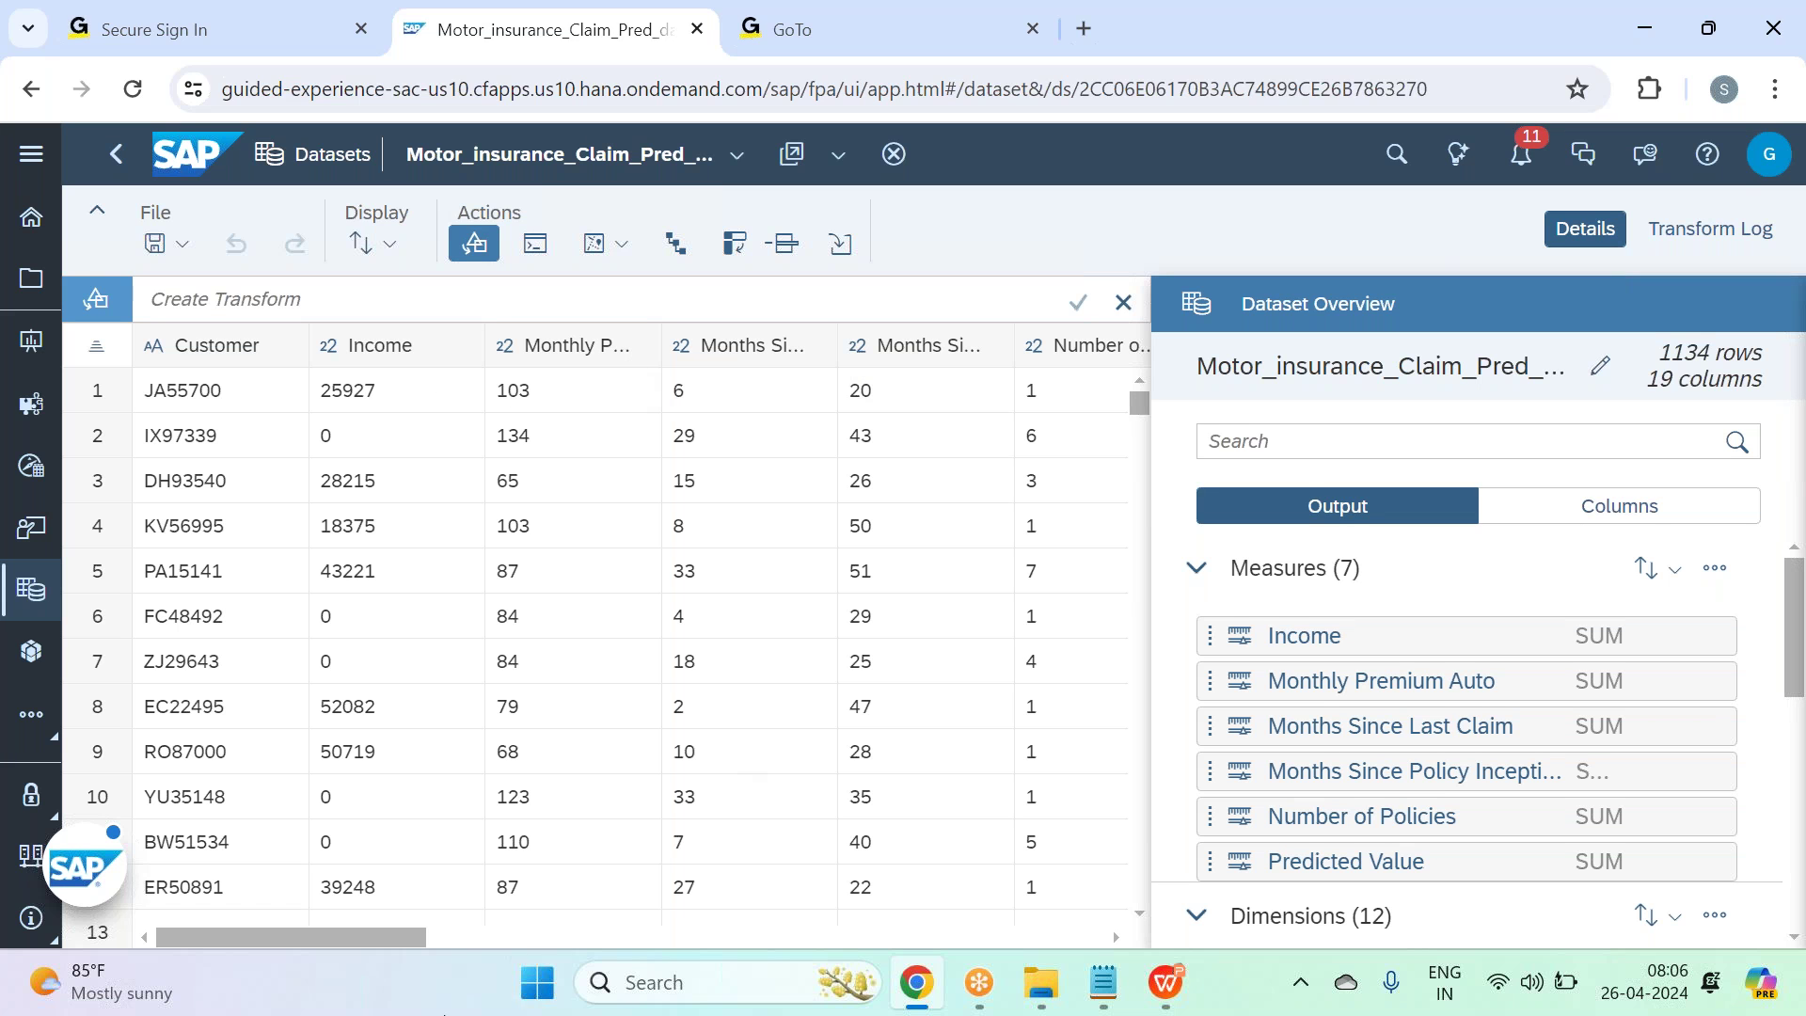
{"action": "left_click_drag", "start_coordinate": [386, 935], "coordinate": [1057, 965]}
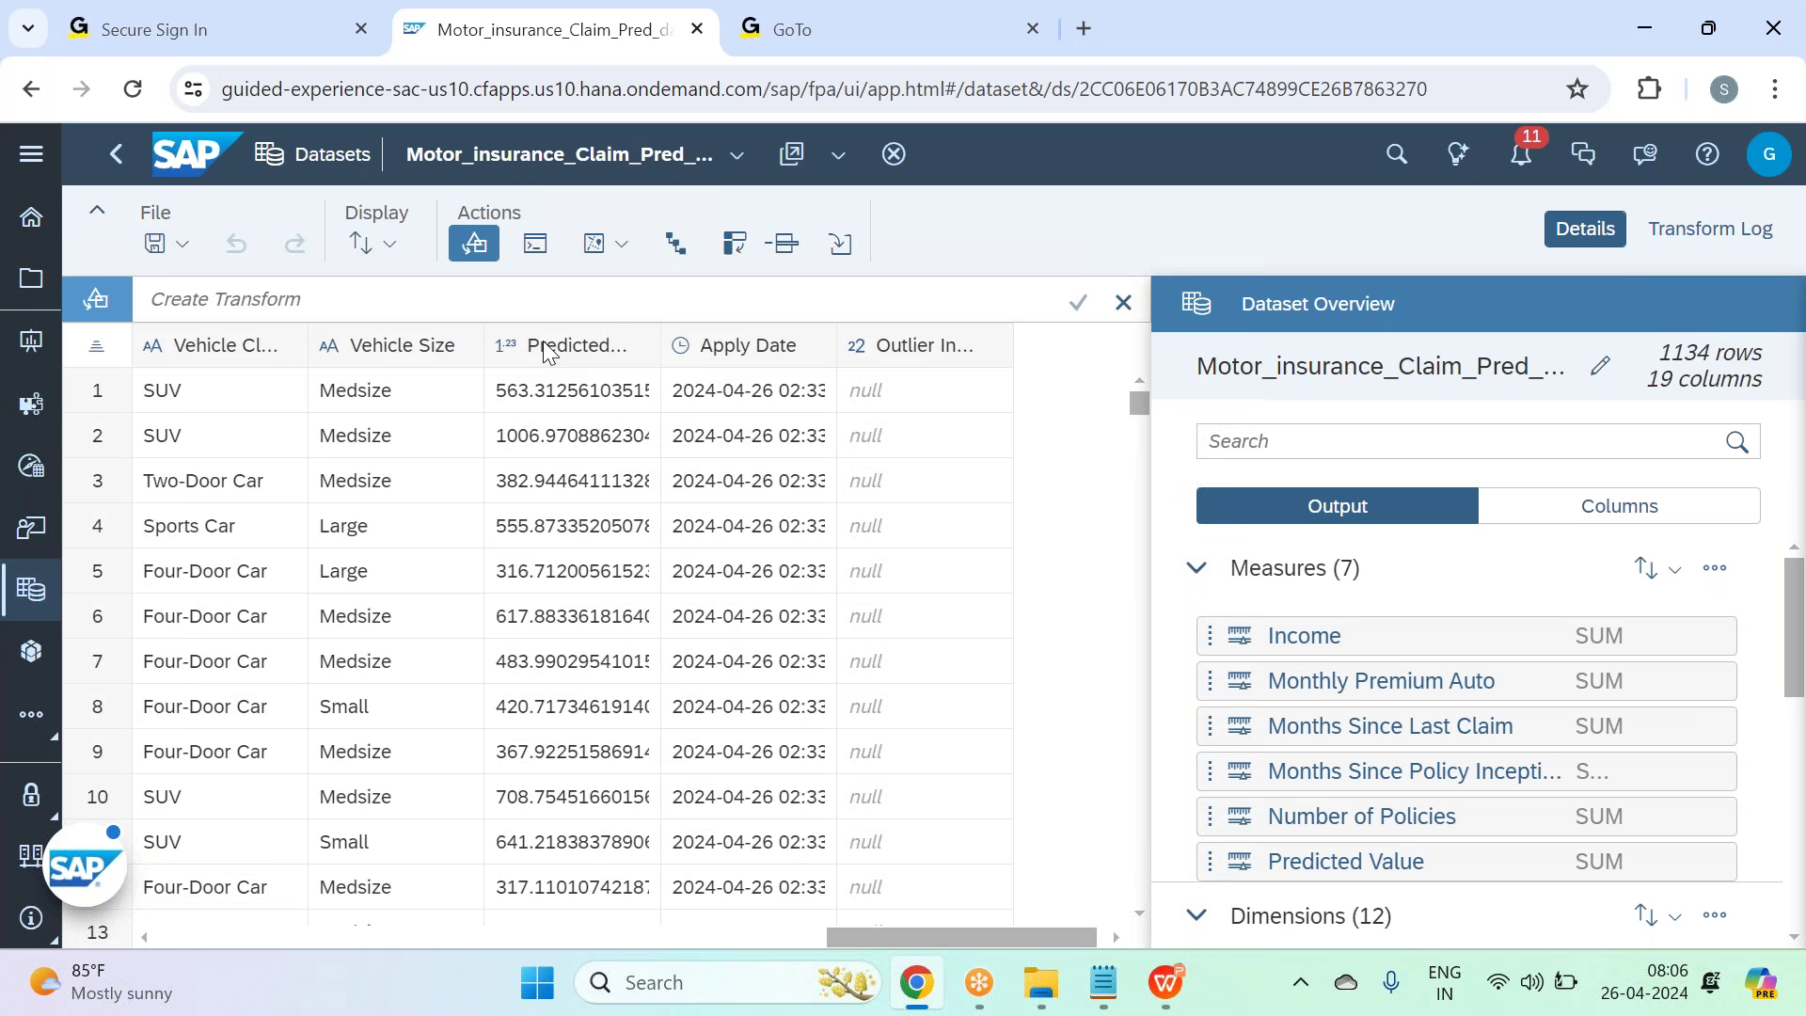
Rename the predicted value column as Pred_Claim_Amount.
{"action": "left_click", "coordinate": [545, 349]}
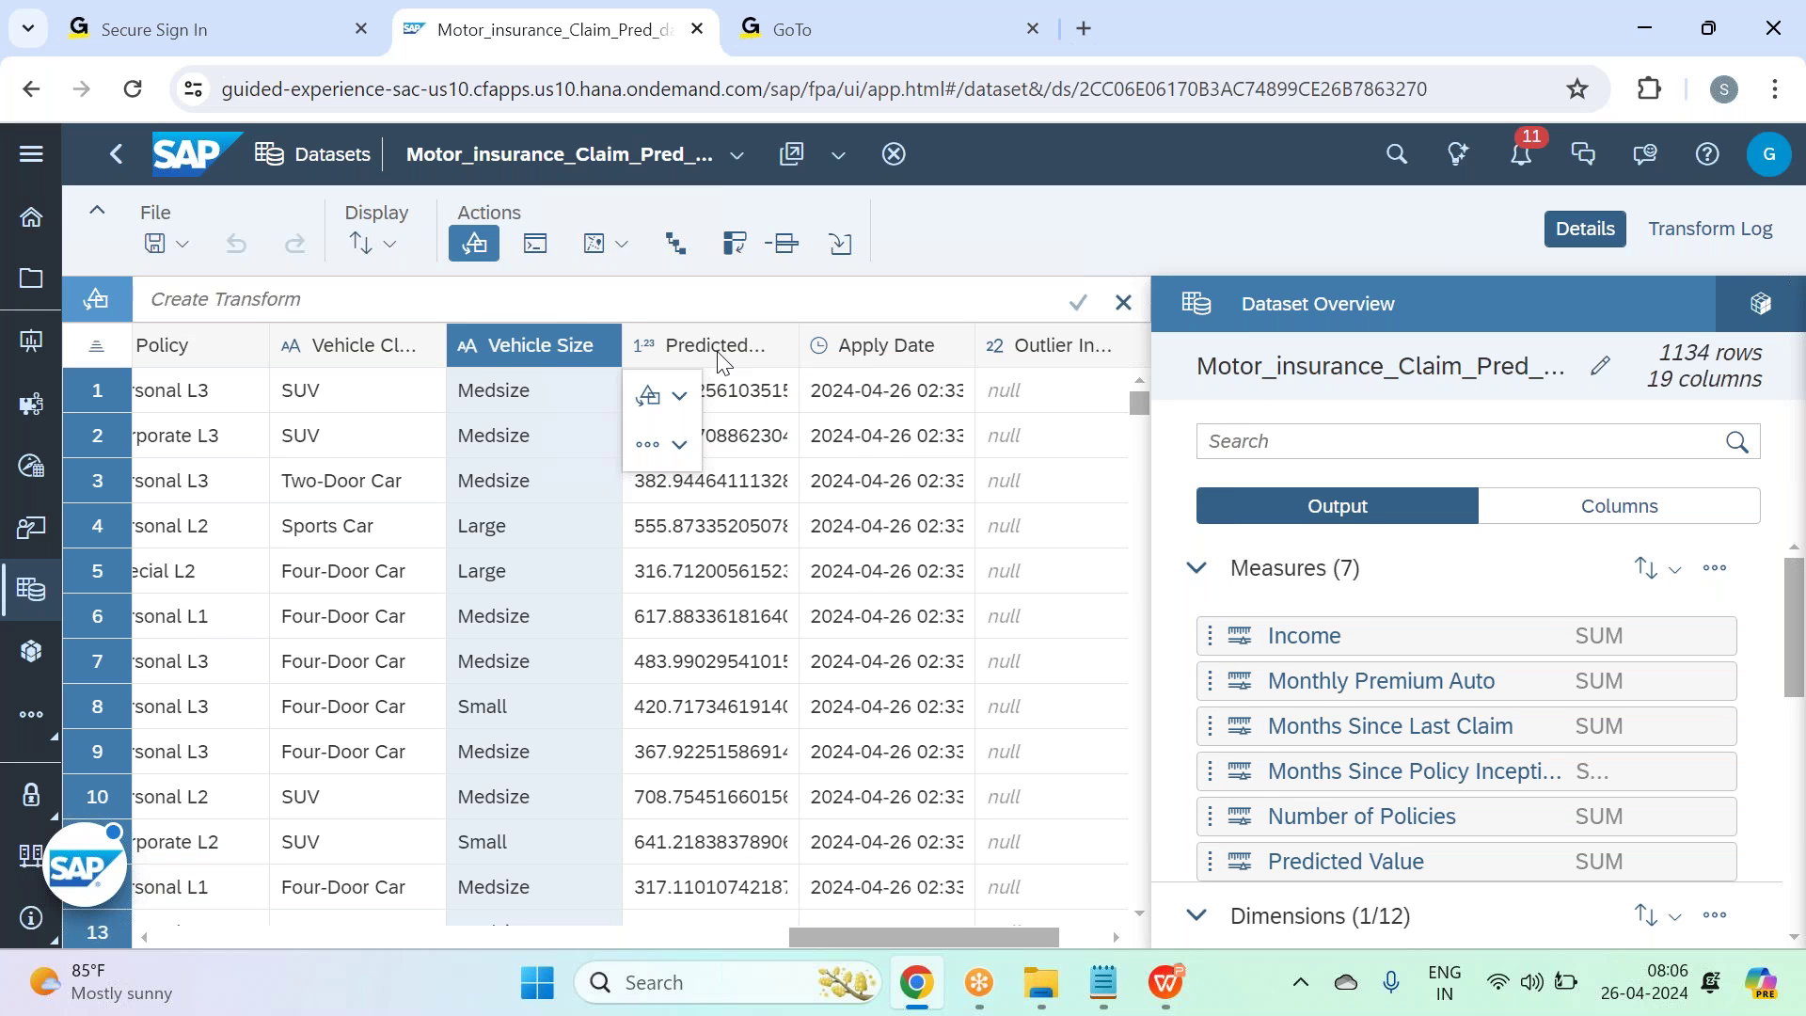
{"action": "double_click", "coordinate": [721, 347]}
{"action": "key", "text": "End"}
{"action": "key", "text": "BackSpace"}
{"action": "key", "text": "BackSpace"}
{"action": "key", "text": "BackSpace"}
{"action": "key", "text": "BackSpace"}
{"action": "key", "text": "BackSpace"}
{"action": "key", "text": "BackSpace"}
{"action": "key", "text": "BackSpace"}
{"action": "key", "text": "BackSpace"}
{"action": "key", "text": "BackSpace"}
{"action": "key", "text": "BackSpace"}
{"action": "key", "text": "BackSpace"}
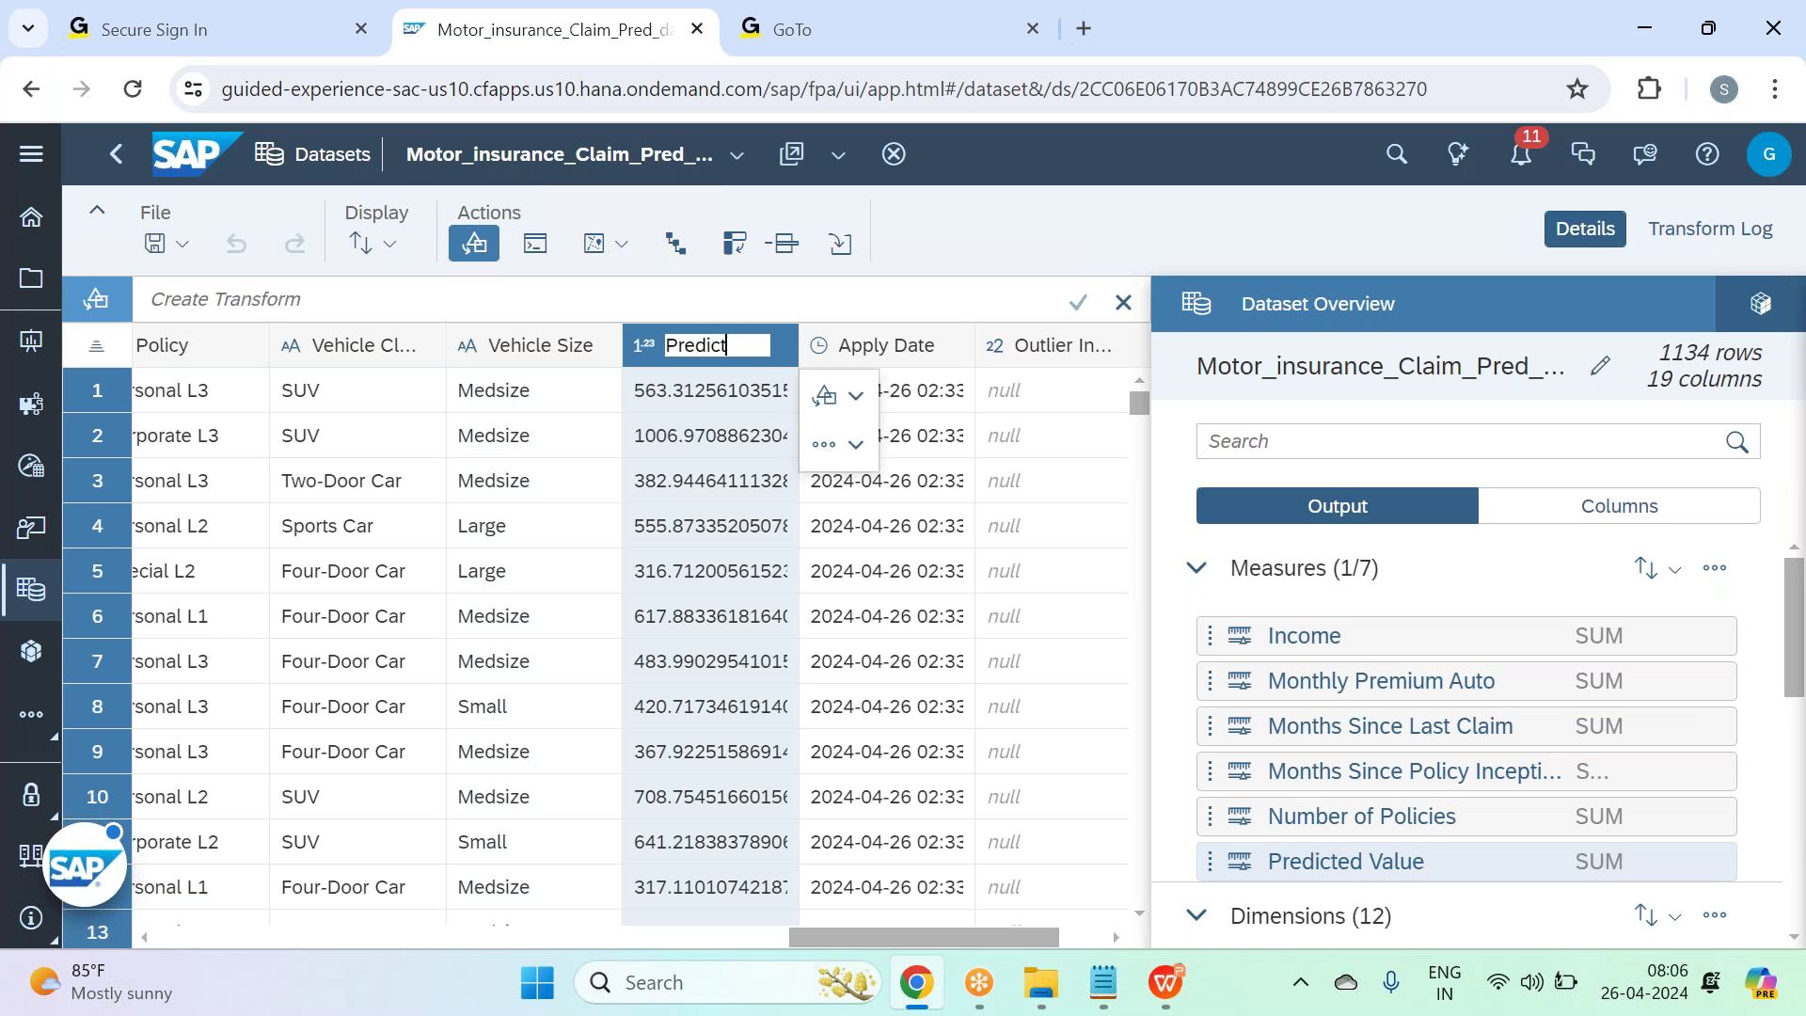
{"action": "type", "text": "_C"}
{"action": "type", "text": "laim"}
{"action": "type", "text": "_"}
{"action": "type", "text": "Amoun"}
{"action": "type", "text": "t"}
{"action": "key", "text": "Return"}
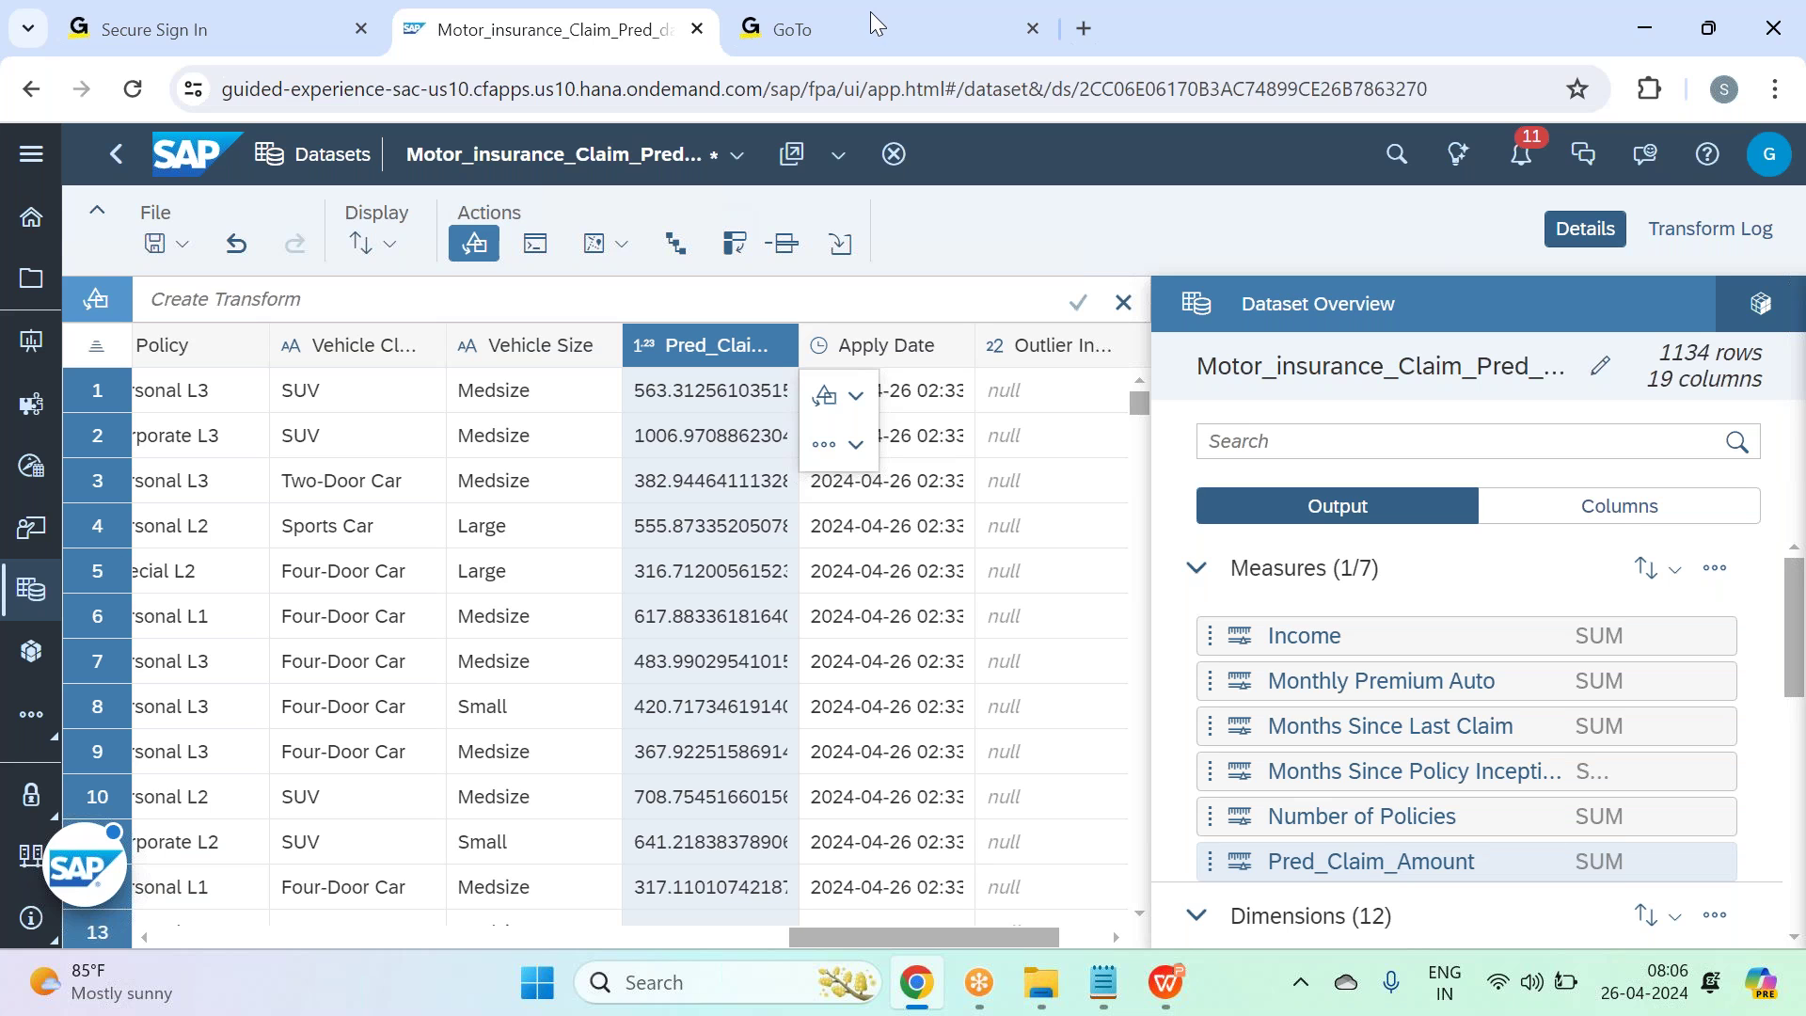
Check the Outlier Indicator column's measure properties and change it from a measure to a dimension.
{"action": "left_click", "coordinate": [1072, 344]}
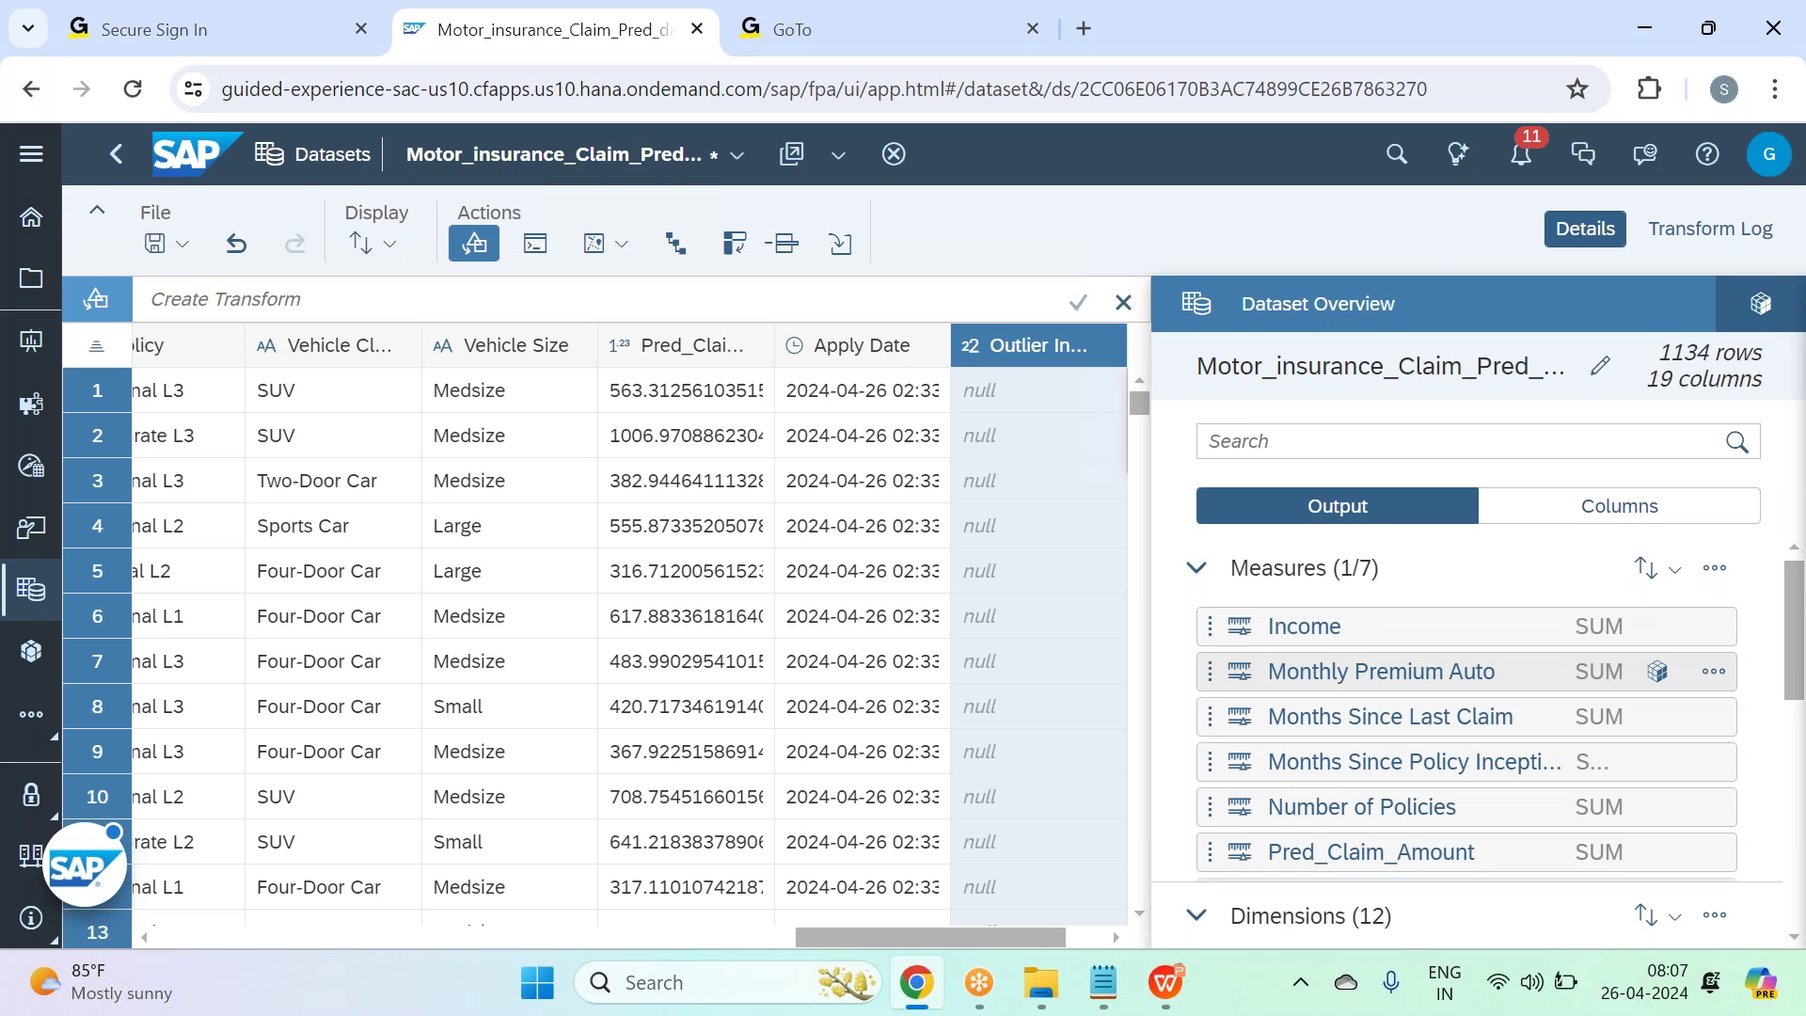
{"action": "scroll", "coordinate": [1655, 679], "scroll_direction": "down", "scroll_amount": 3}
{"action": "scroll", "coordinate": [1652, 686], "scroll_direction": "down", "scroll_amount": 4}
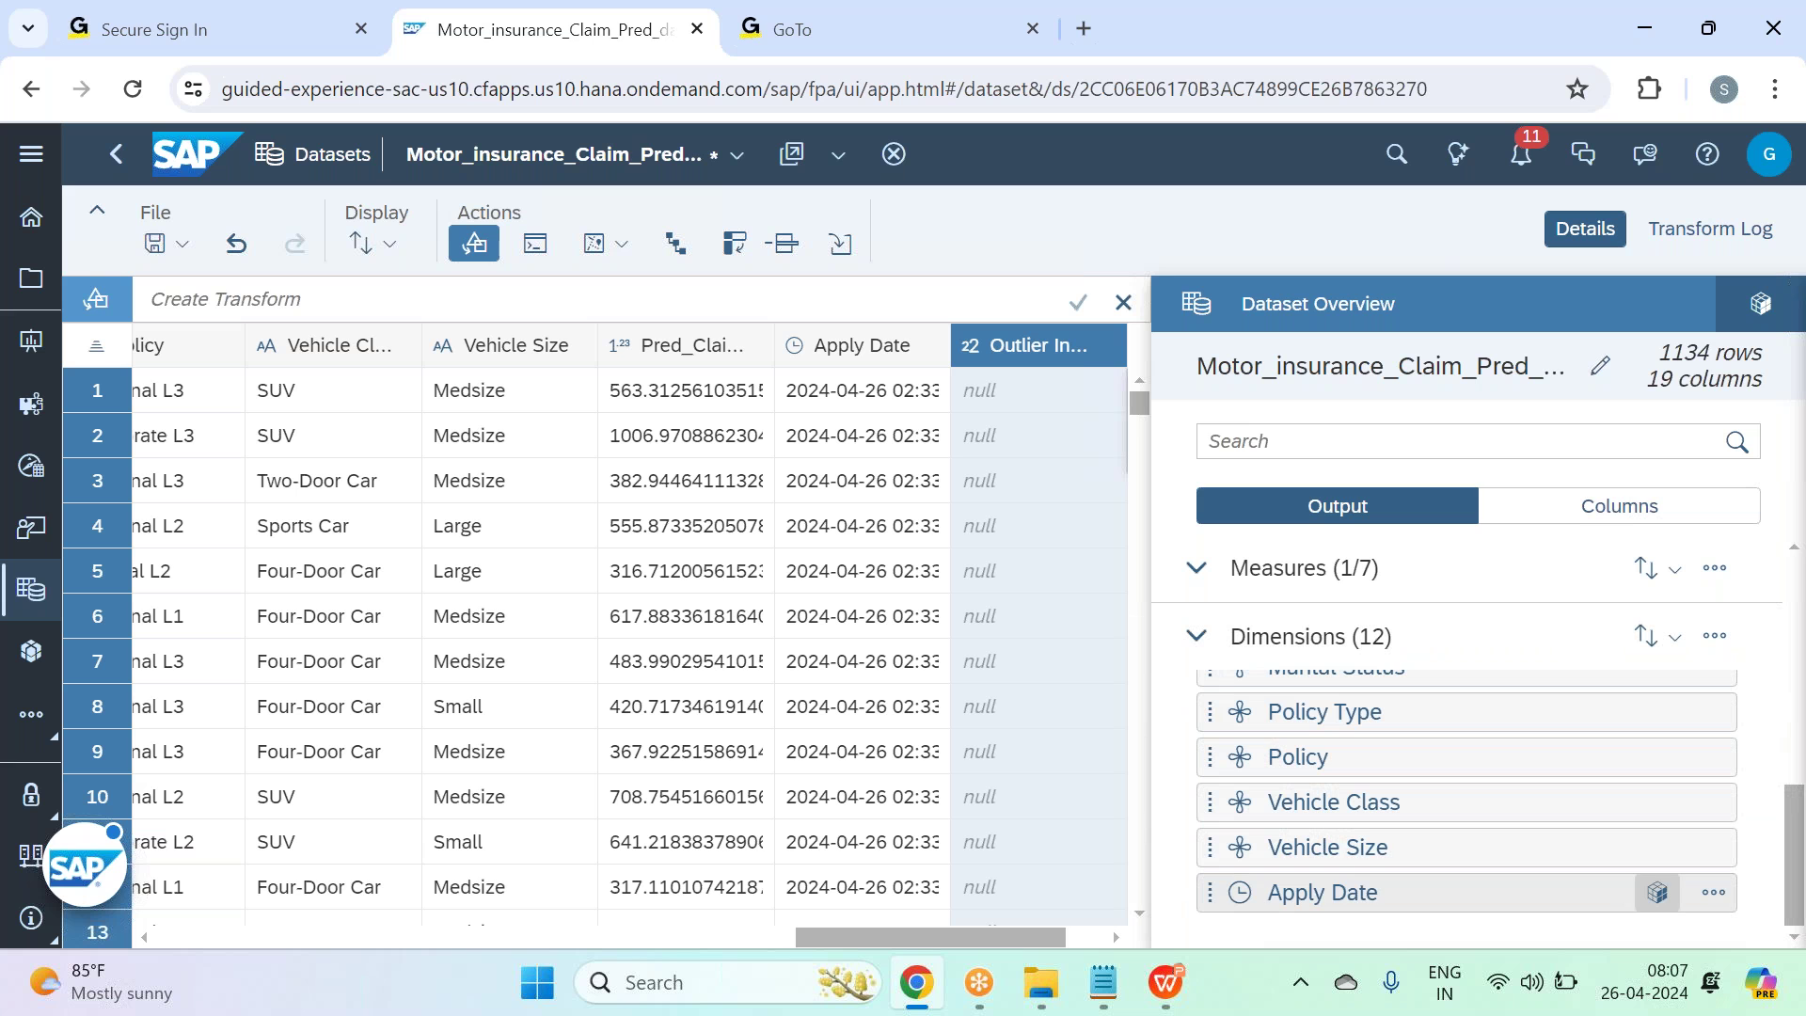
{"action": "scroll", "coordinate": [1675, 882], "scroll_direction": "up", "scroll_amount": 4}
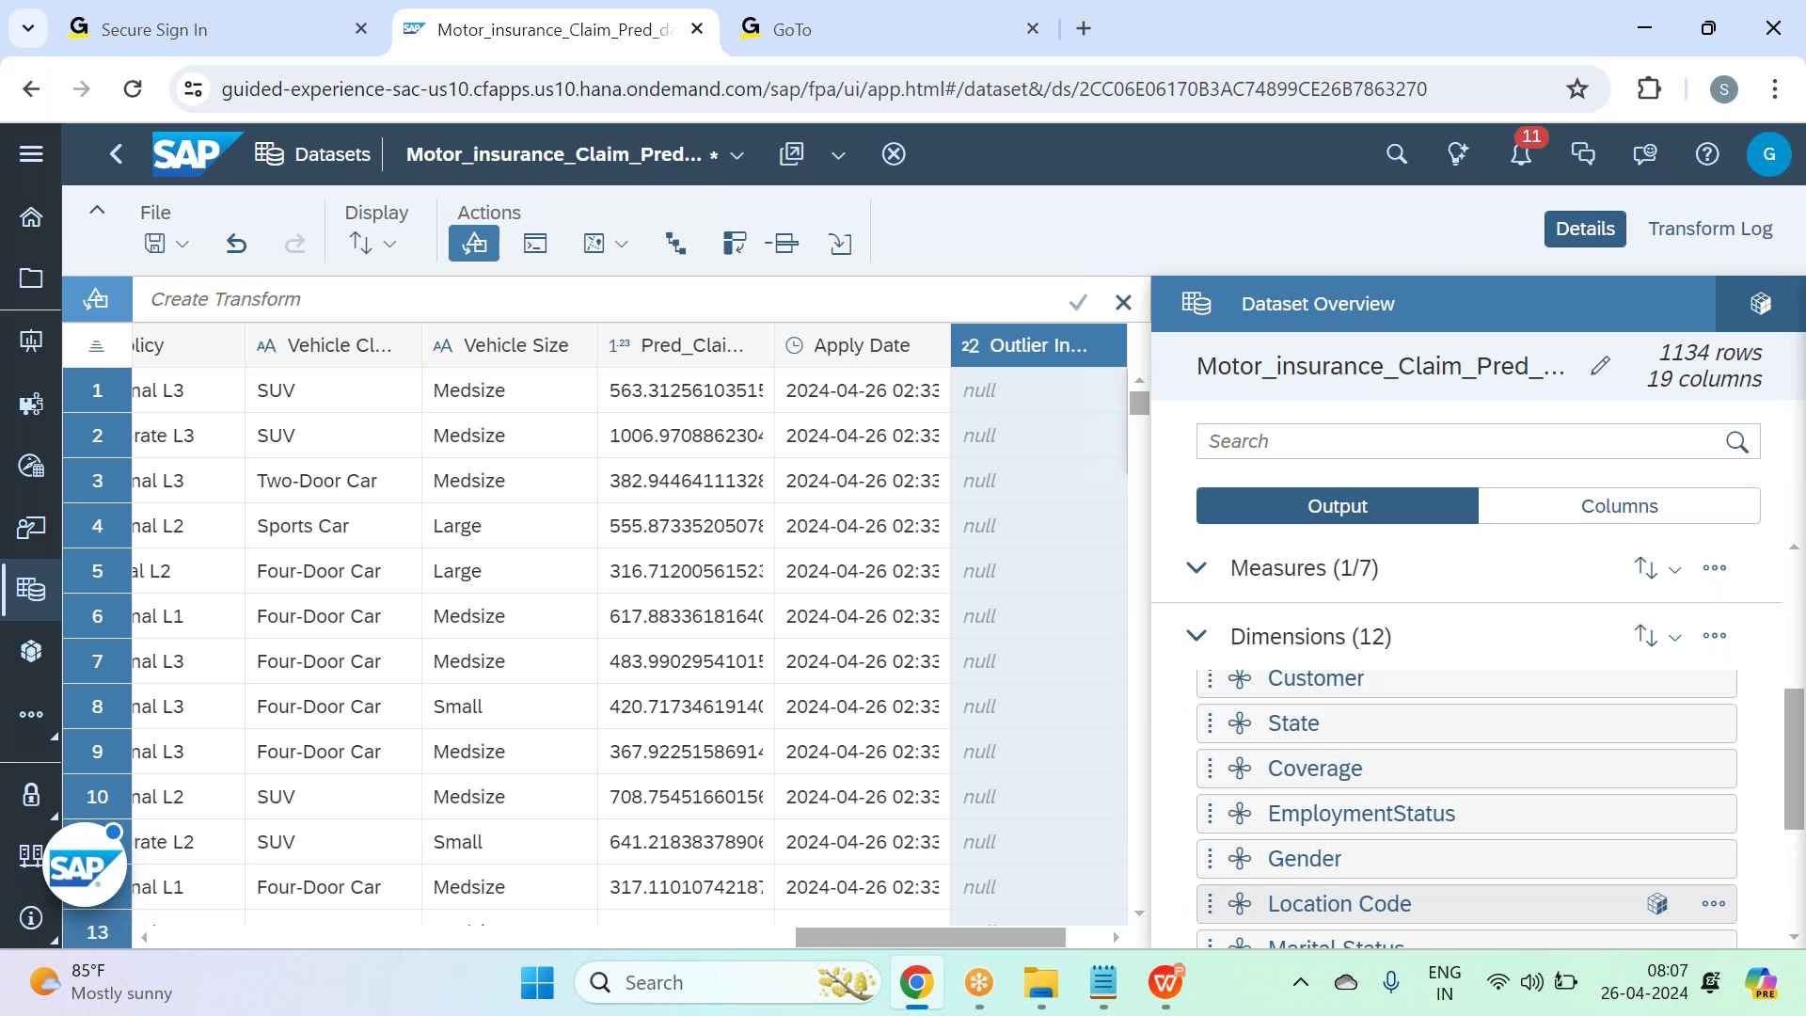
{"action": "scroll", "coordinate": [1683, 847], "scroll_direction": "up", "scroll_amount": 5}
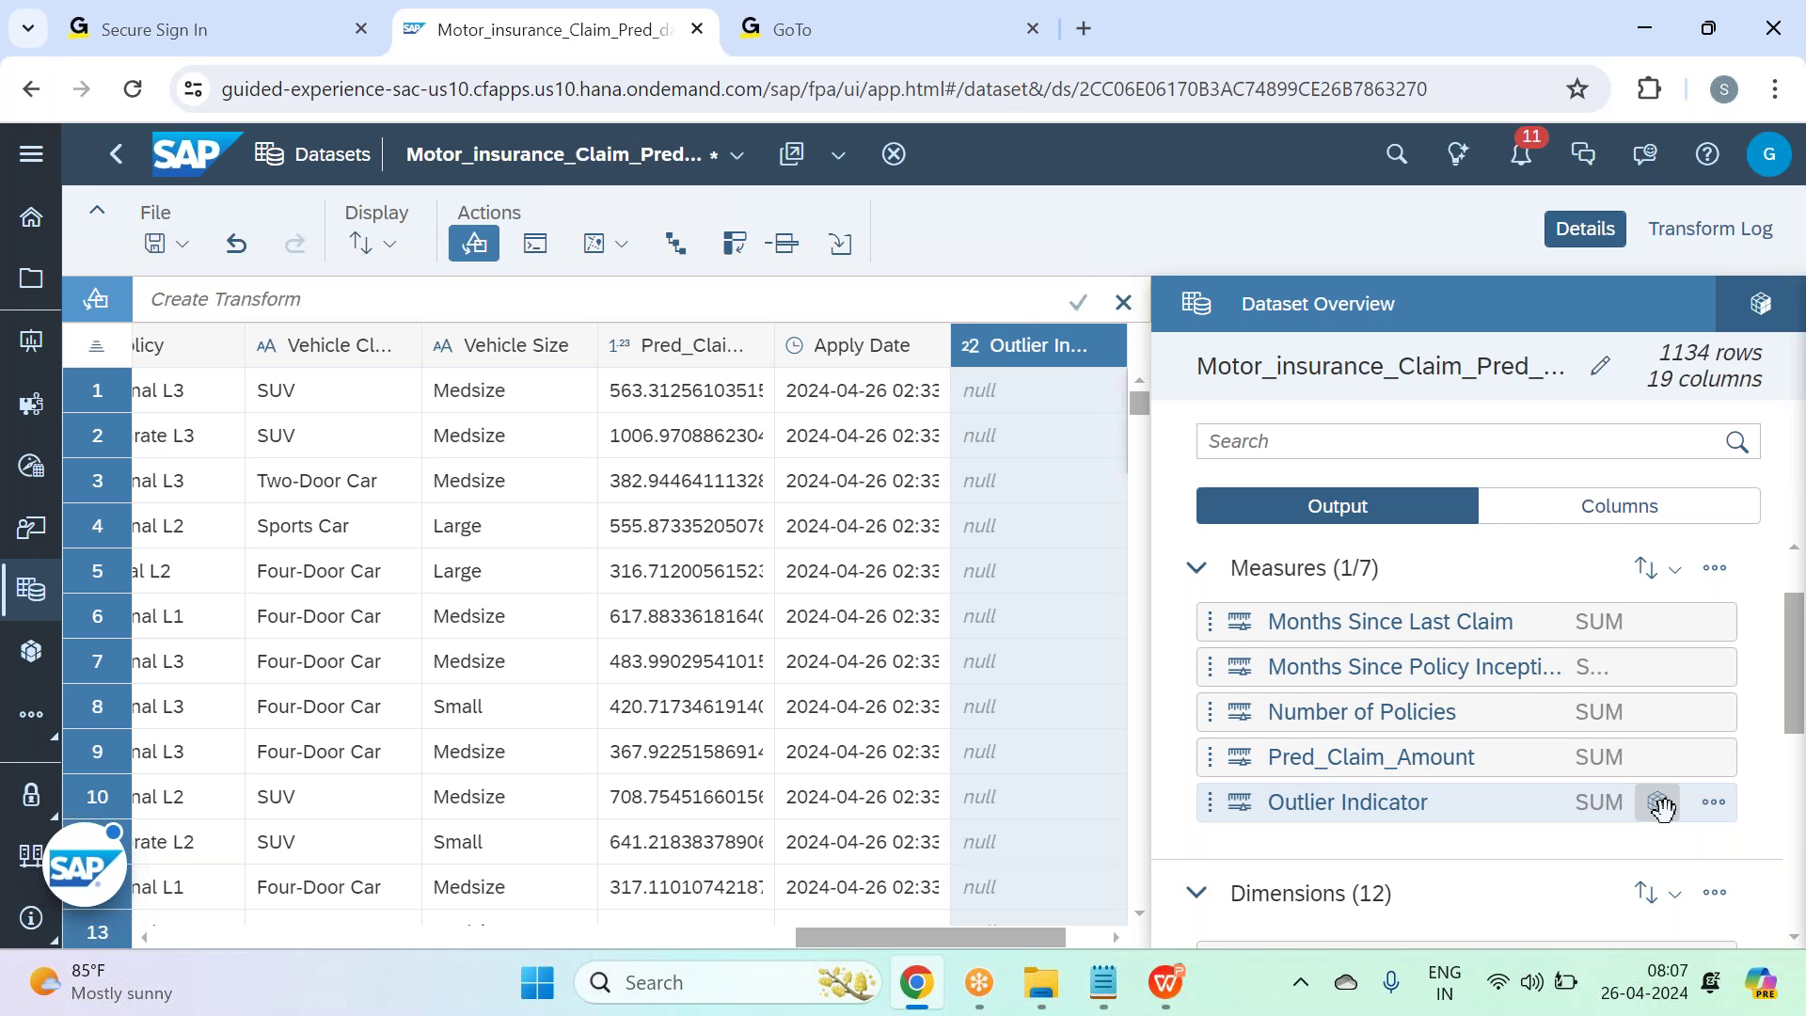
{"action": "left_click", "coordinate": [1660, 805]}
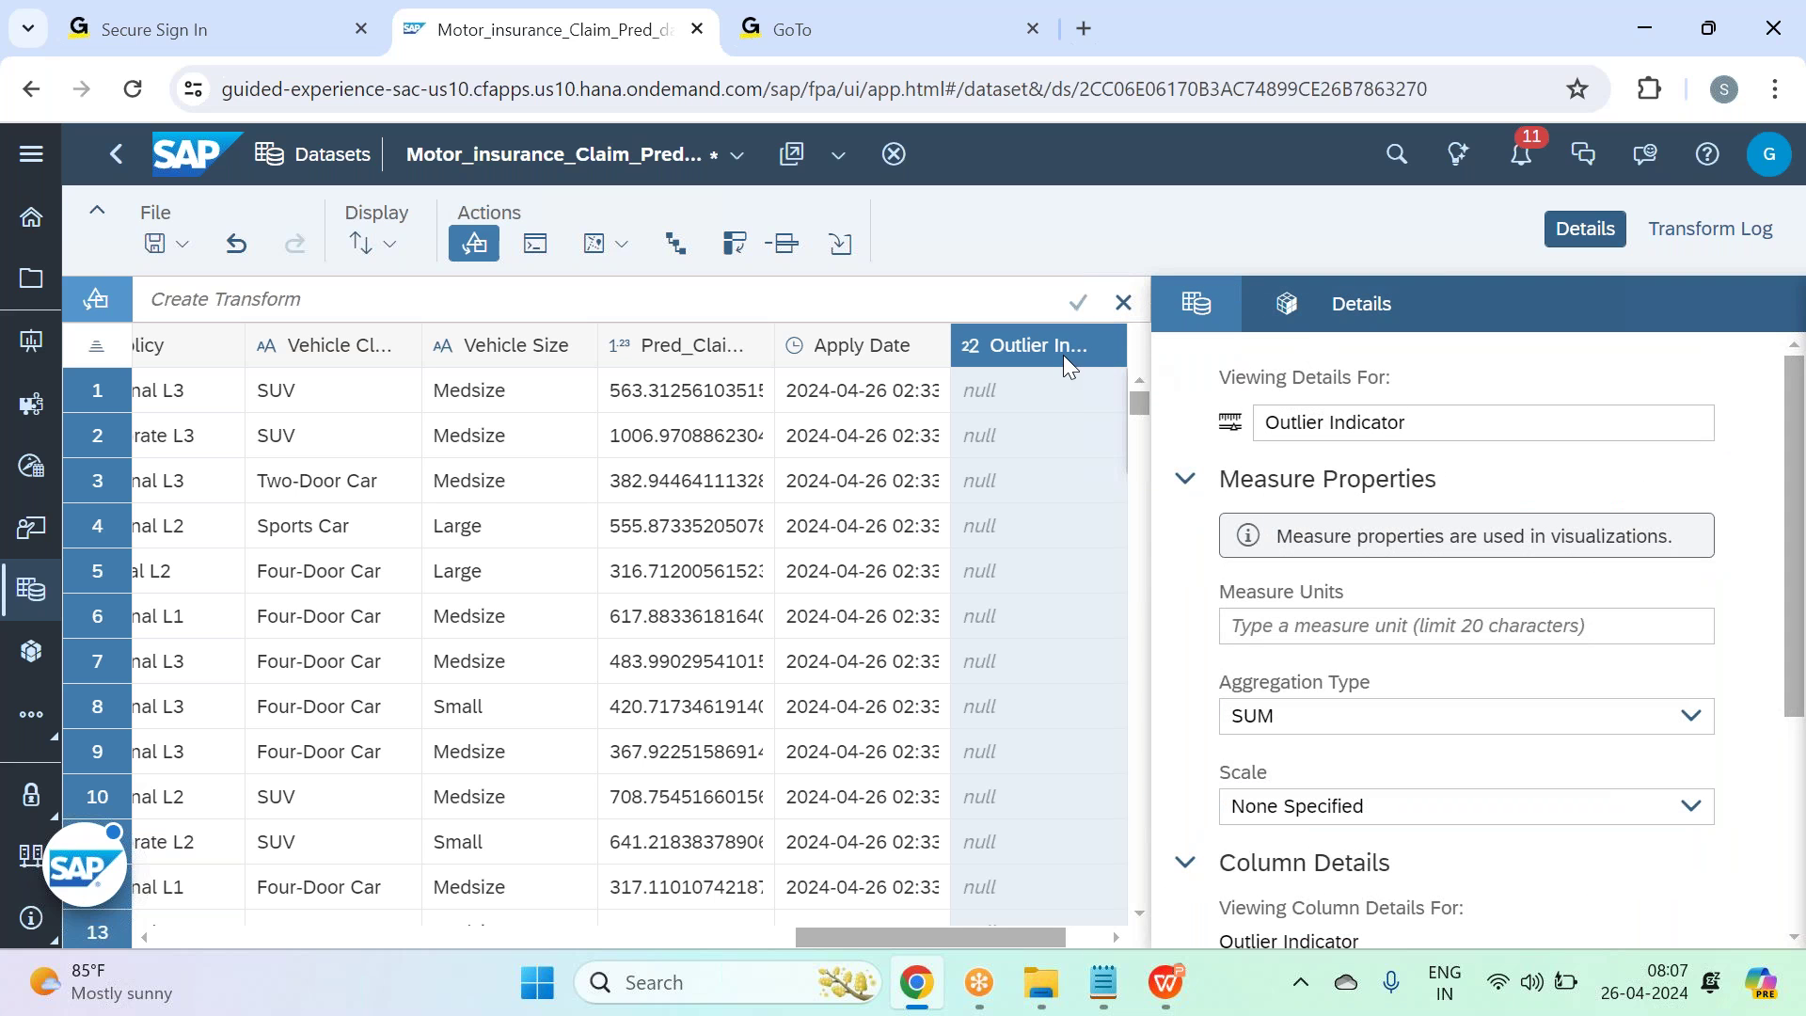
{"action": "left_click", "coordinate": [1197, 307]}
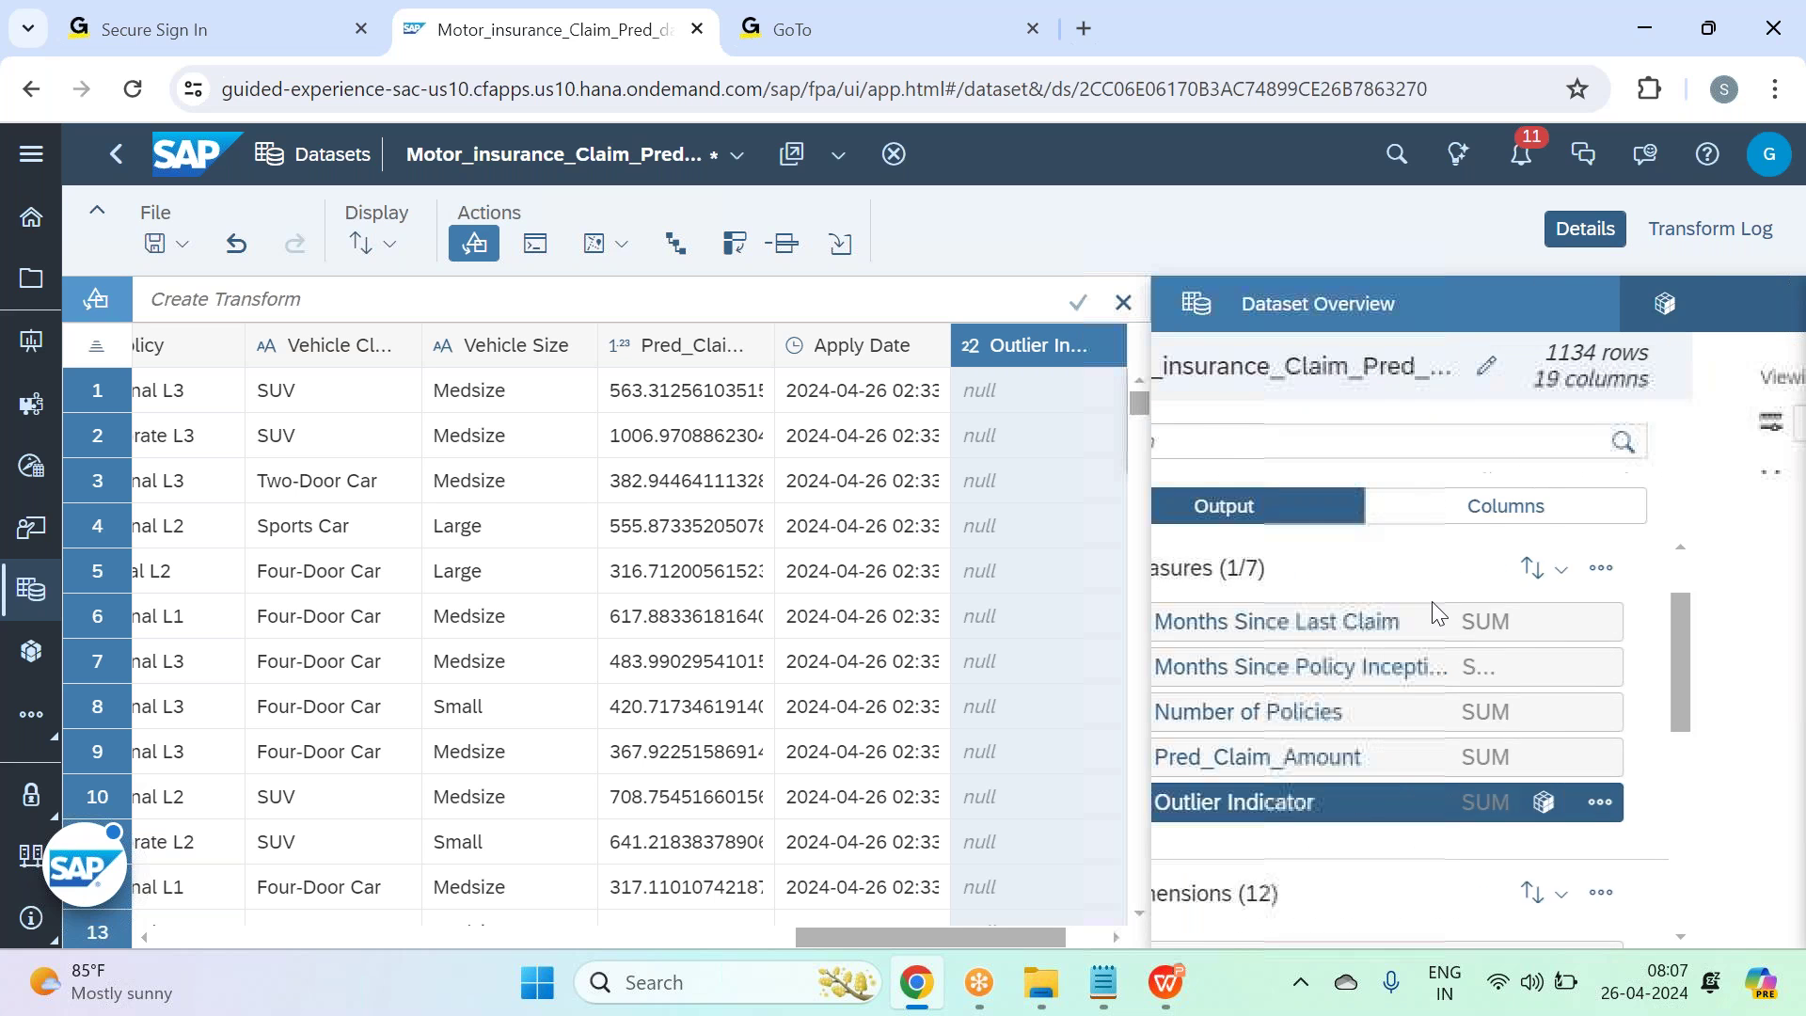
{"action": "left_click", "coordinate": [1708, 802]}
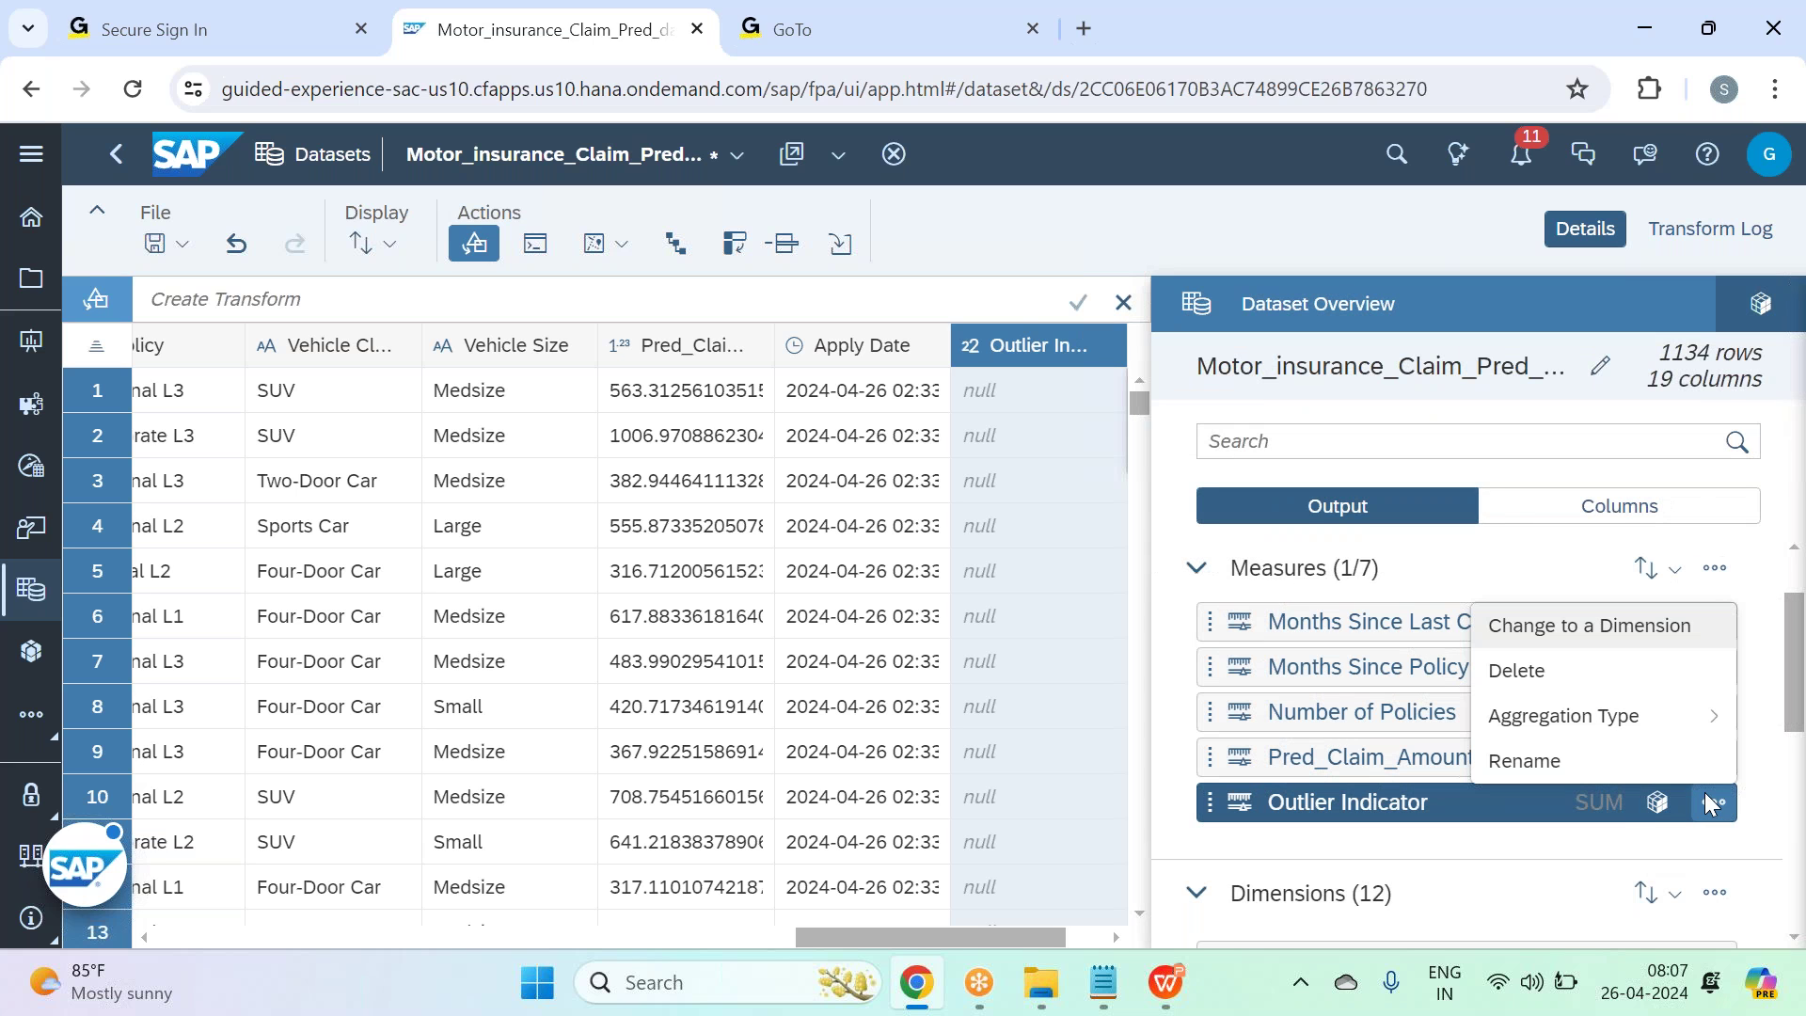
{"action": "left_click", "coordinate": [1621, 611]}
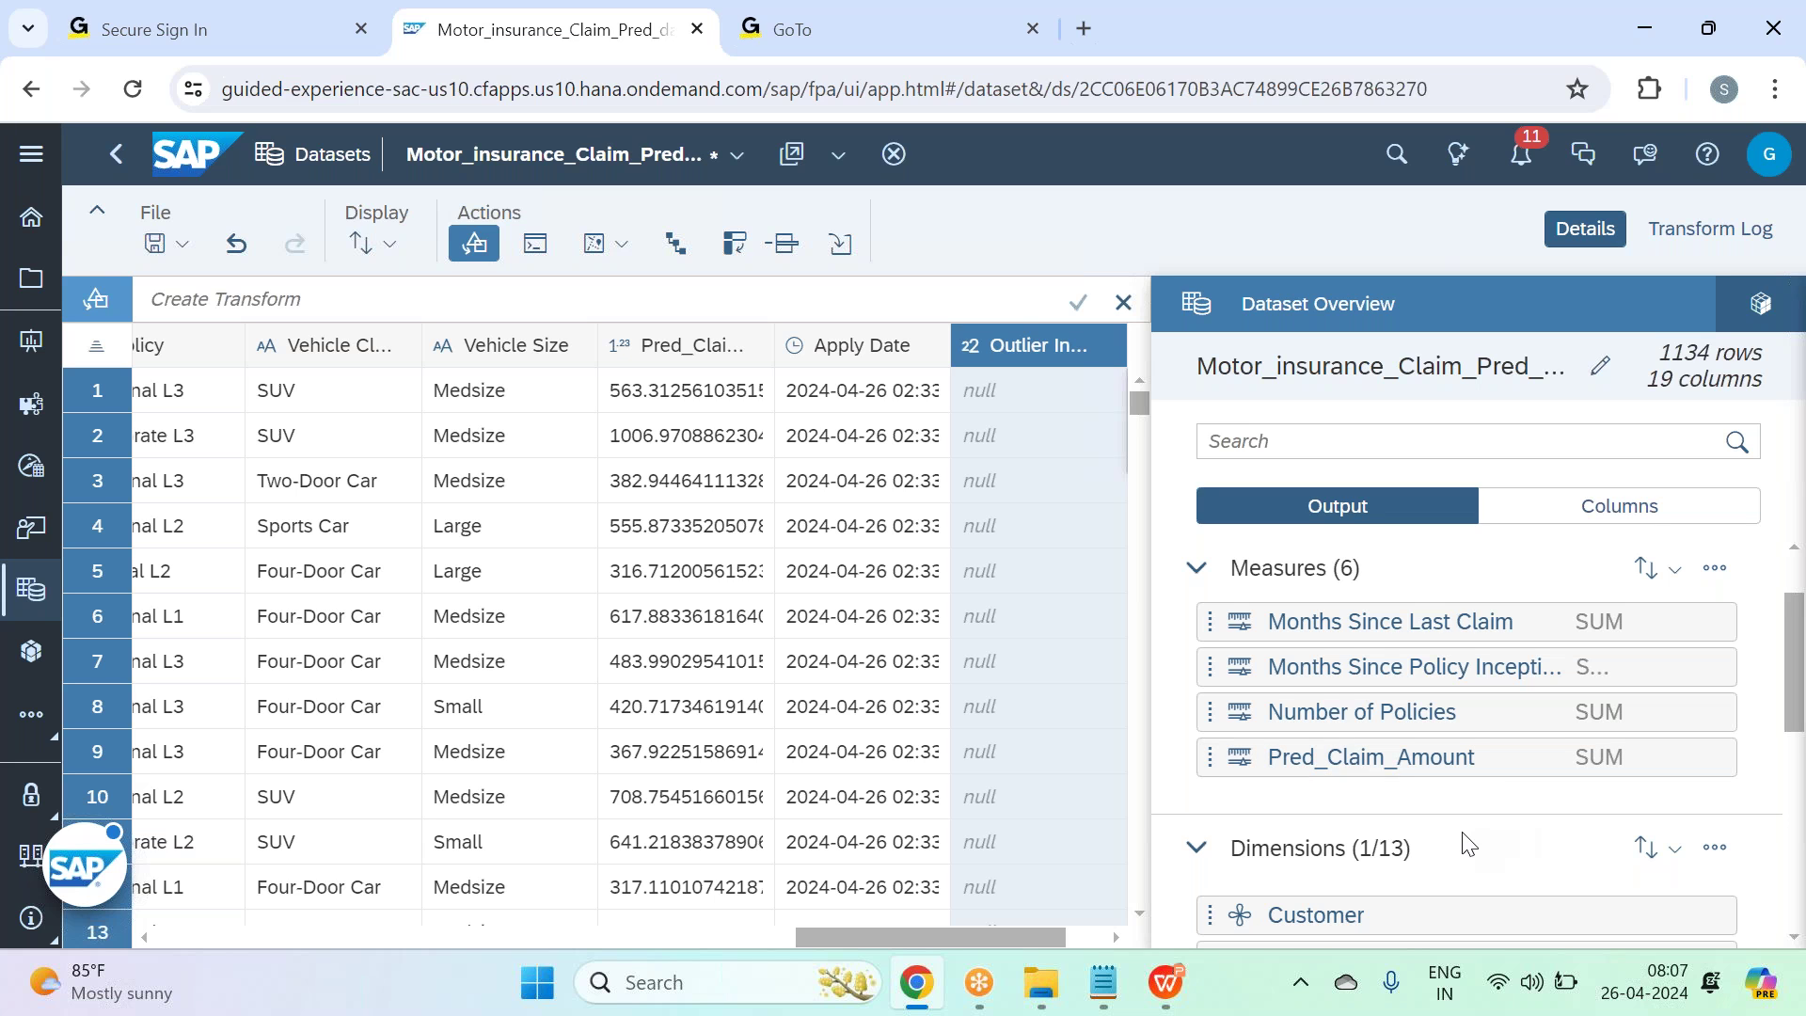
Examine the available options and column details of the Outlier Indicator dimension.
{"action": "scroll", "coordinate": [1468, 843], "scroll_direction": "down", "scroll_amount": 5}
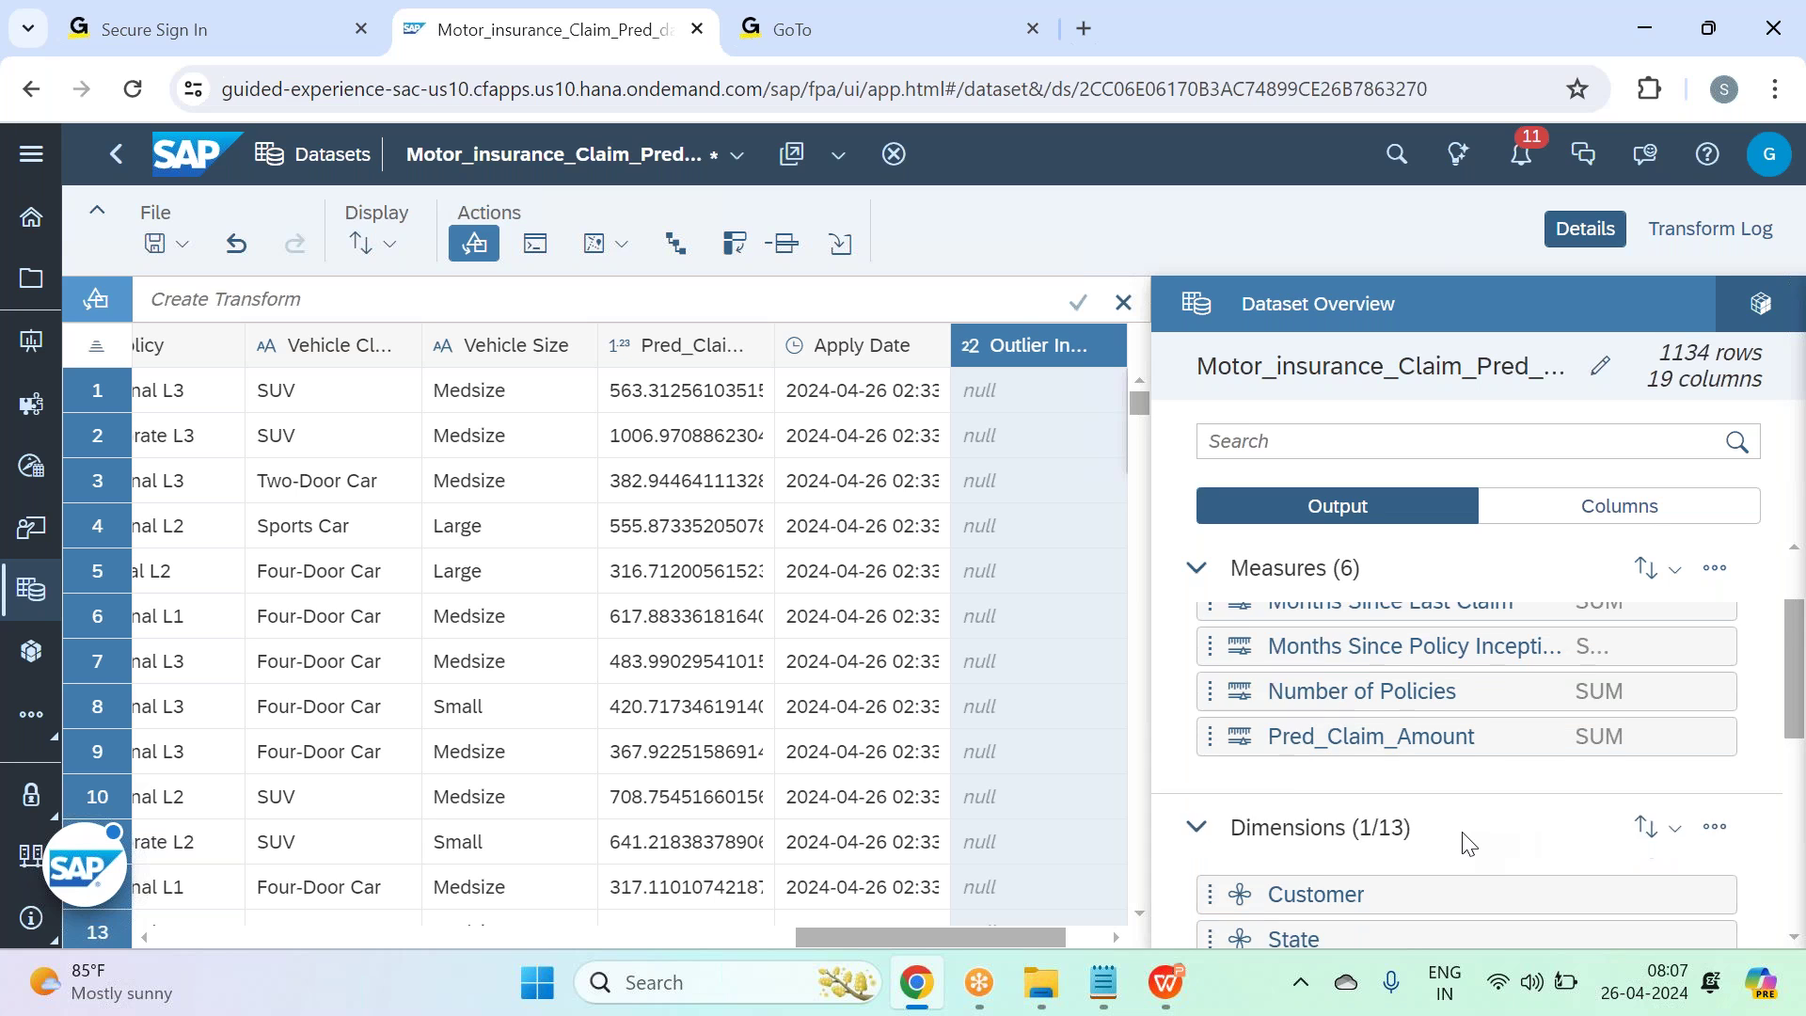
{"action": "left_click", "coordinate": [1713, 891]}
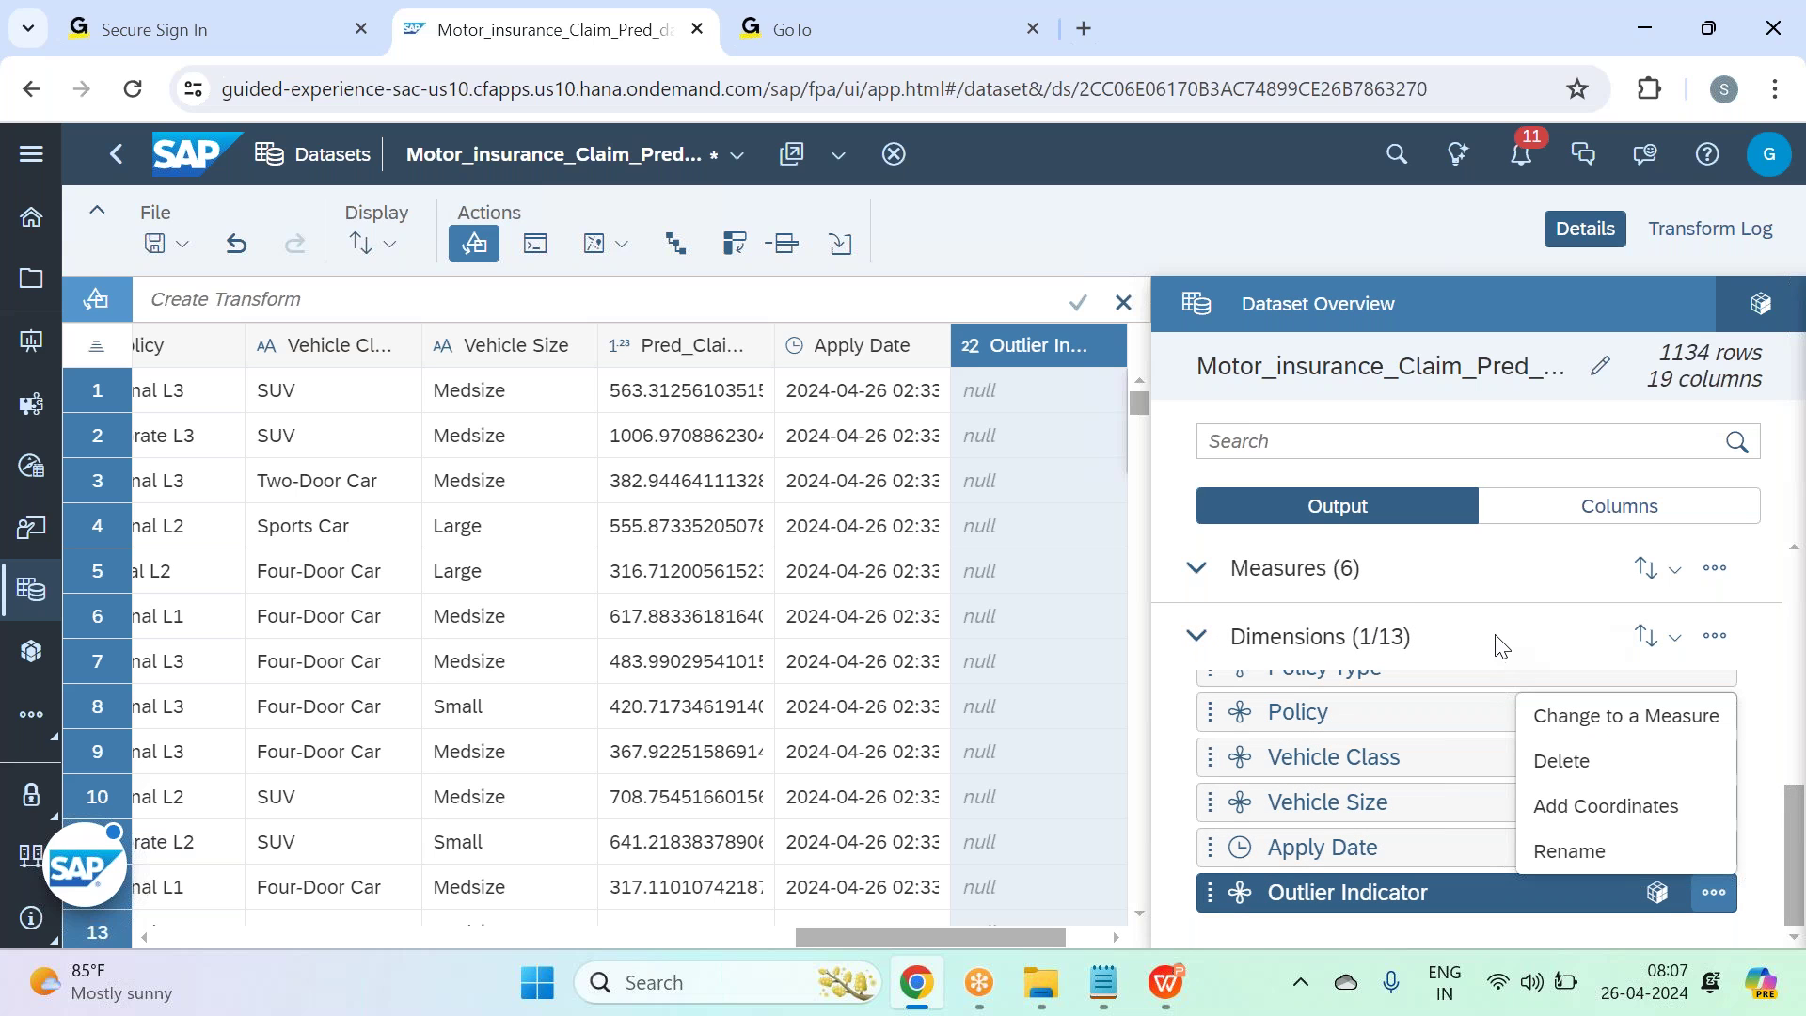
{"action": "left_click", "coordinate": [1495, 636]}
{"action": "left_click", "coordinate": [1754, 306]}
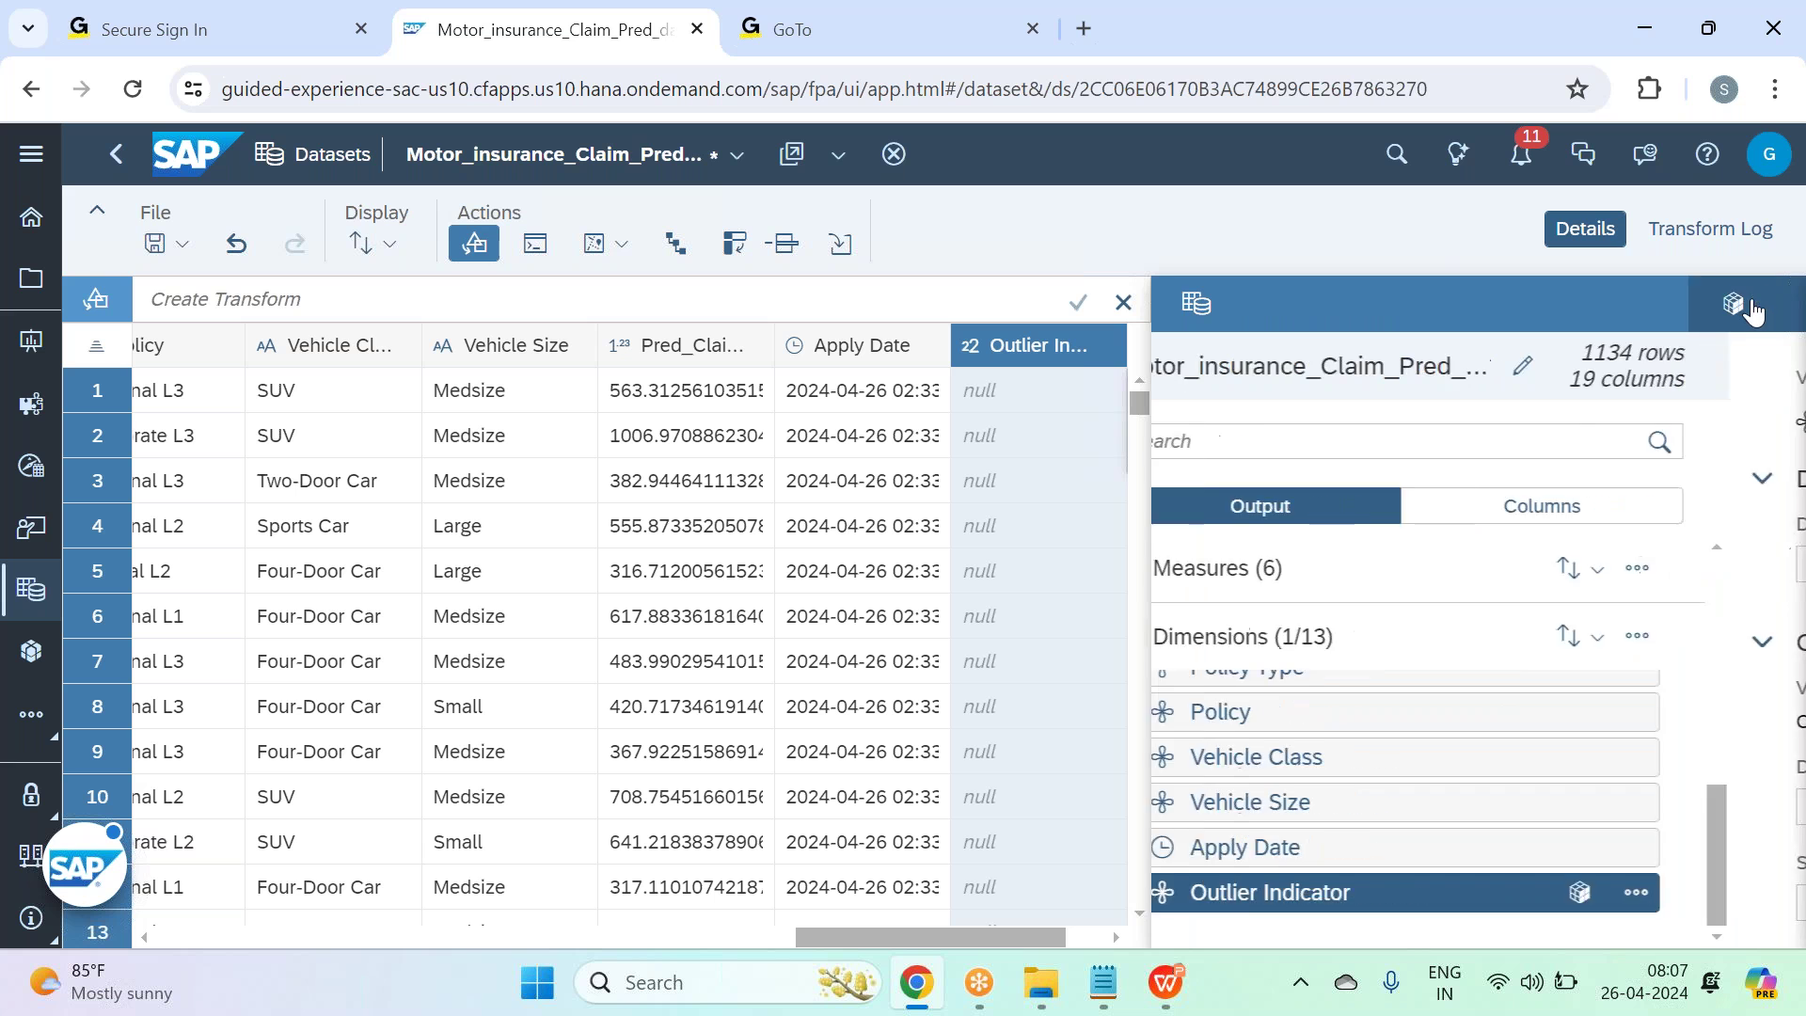
{"action": "scroll", "coordinate": [1596, 556], "scroll_direction": "down", "scroll_amount": 2}
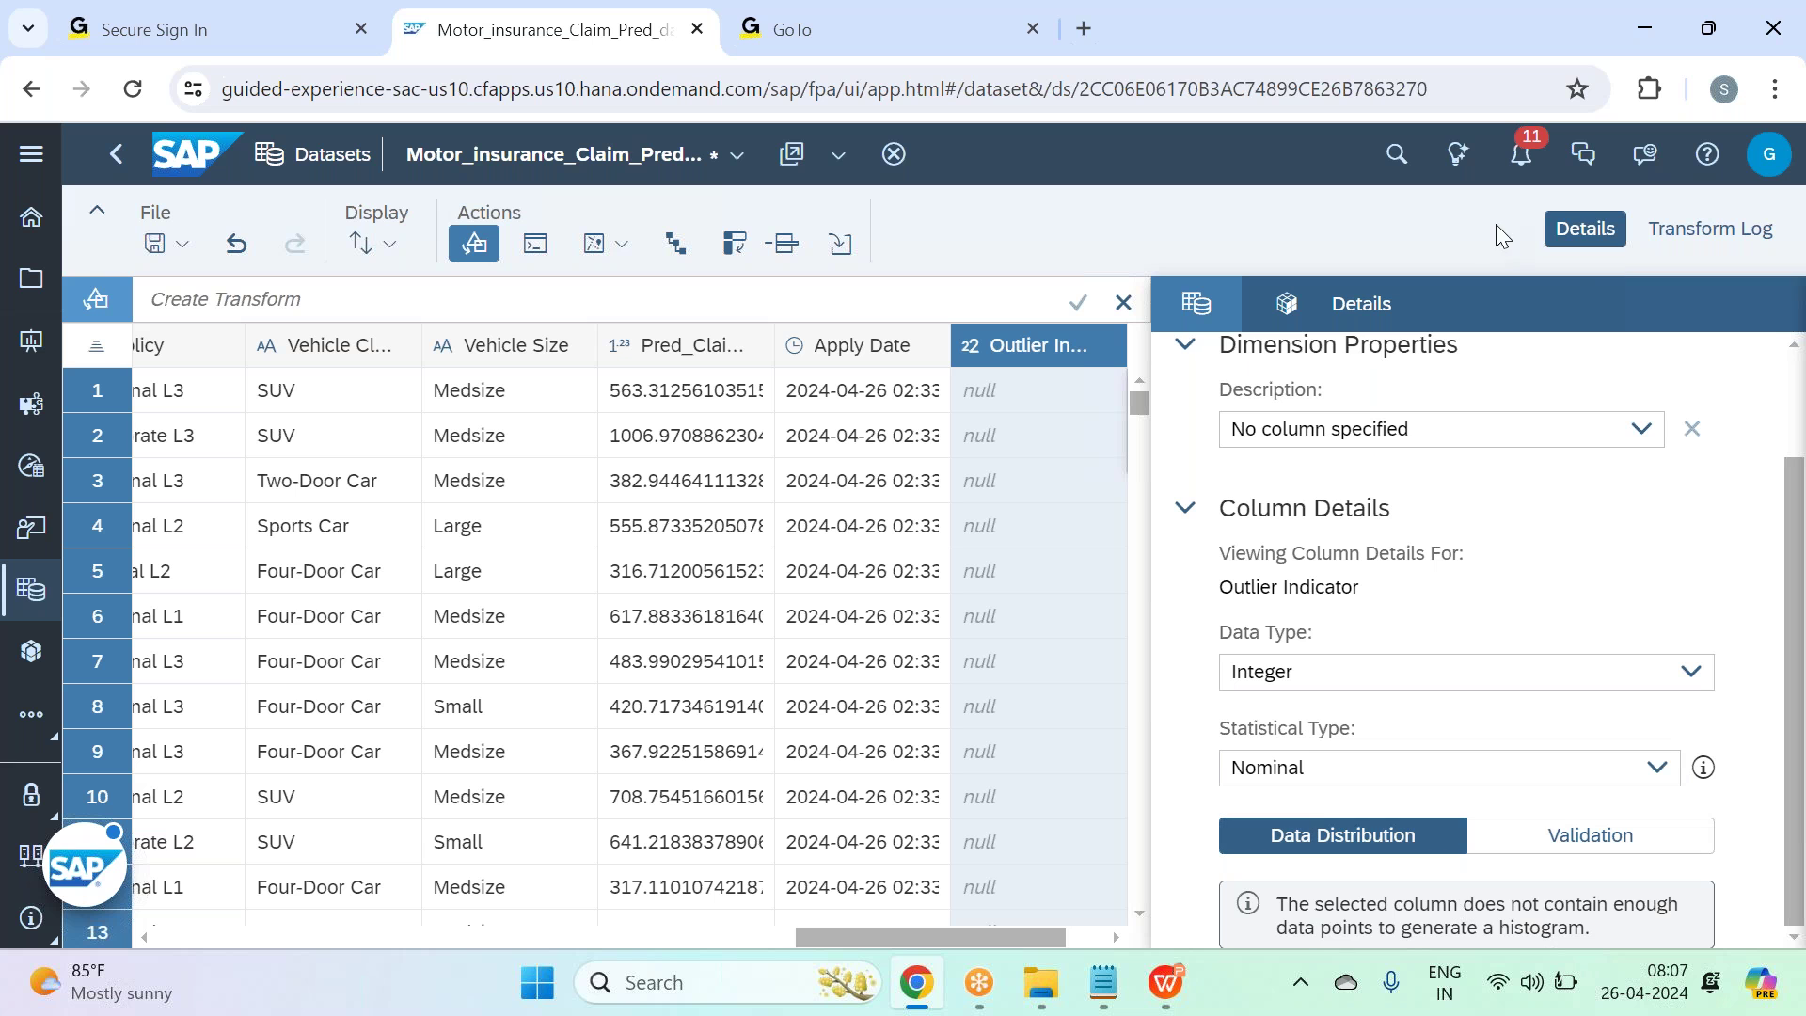
Delete the Outlier Indicator column and save the predicted dataset.
{"action": "left_click", "coordinate": [1584, 229]}
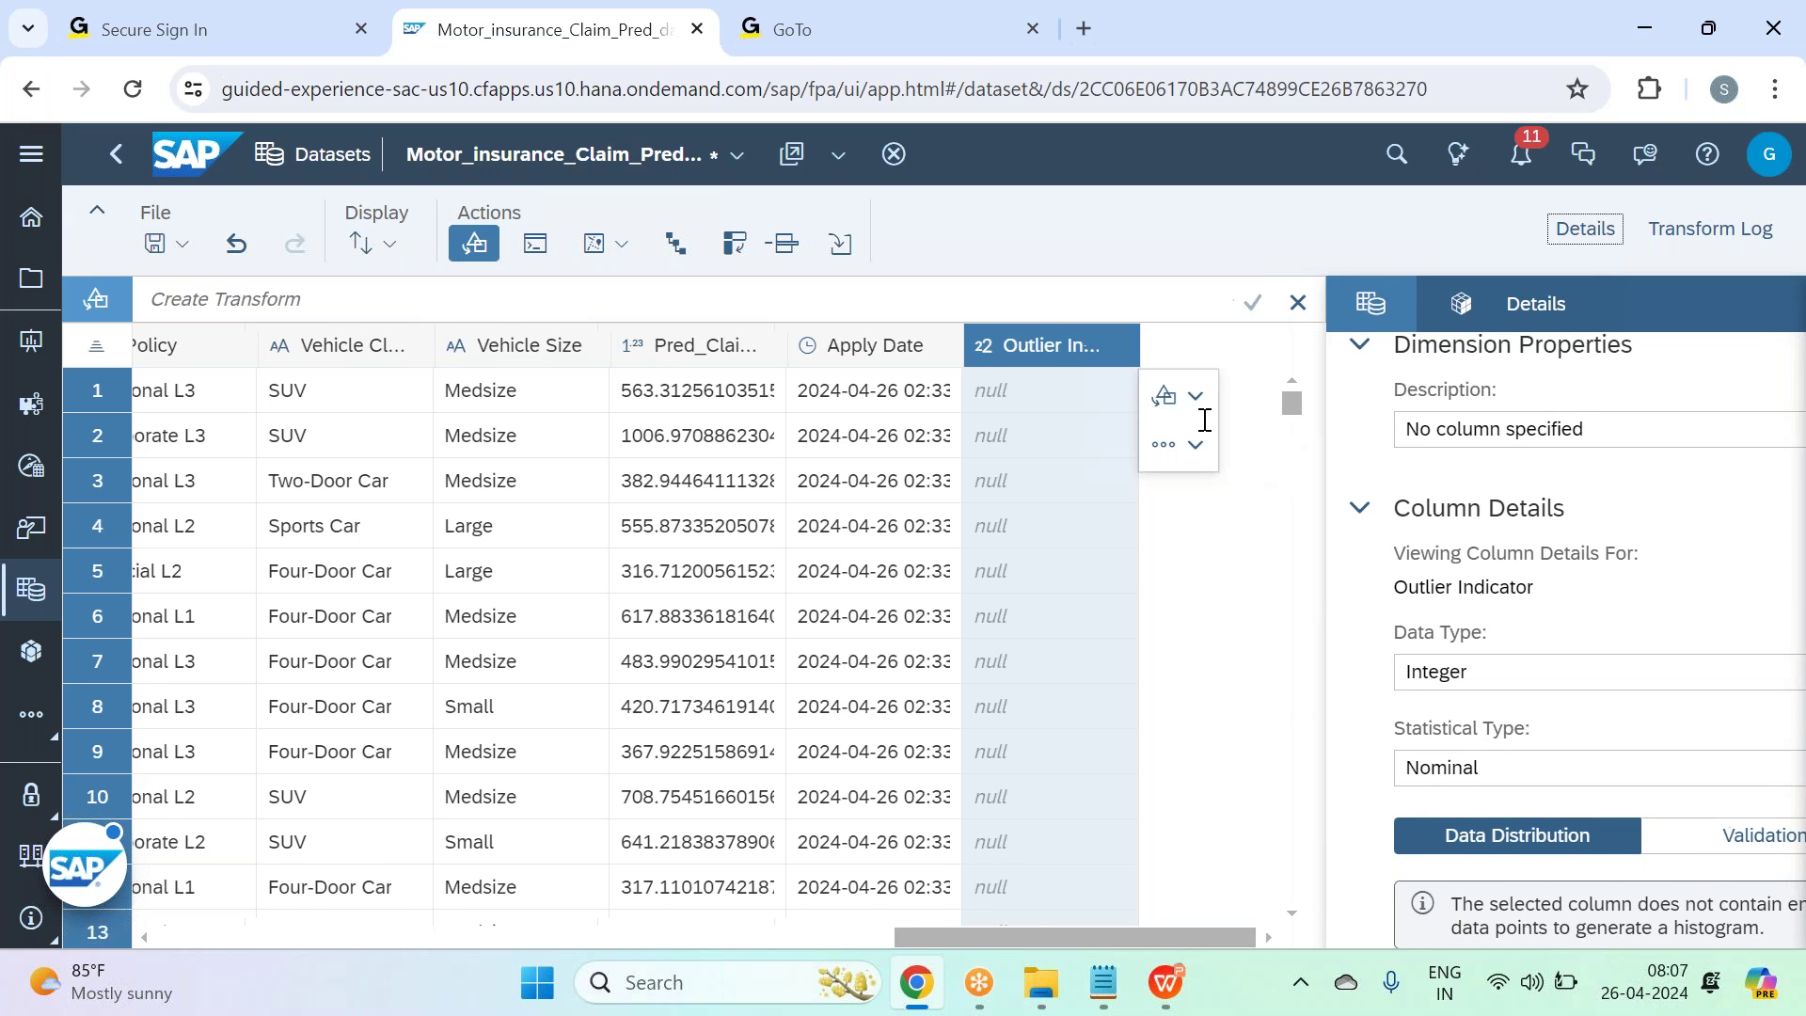
{"action": "left_click", "coordinate": [1670, 446]}
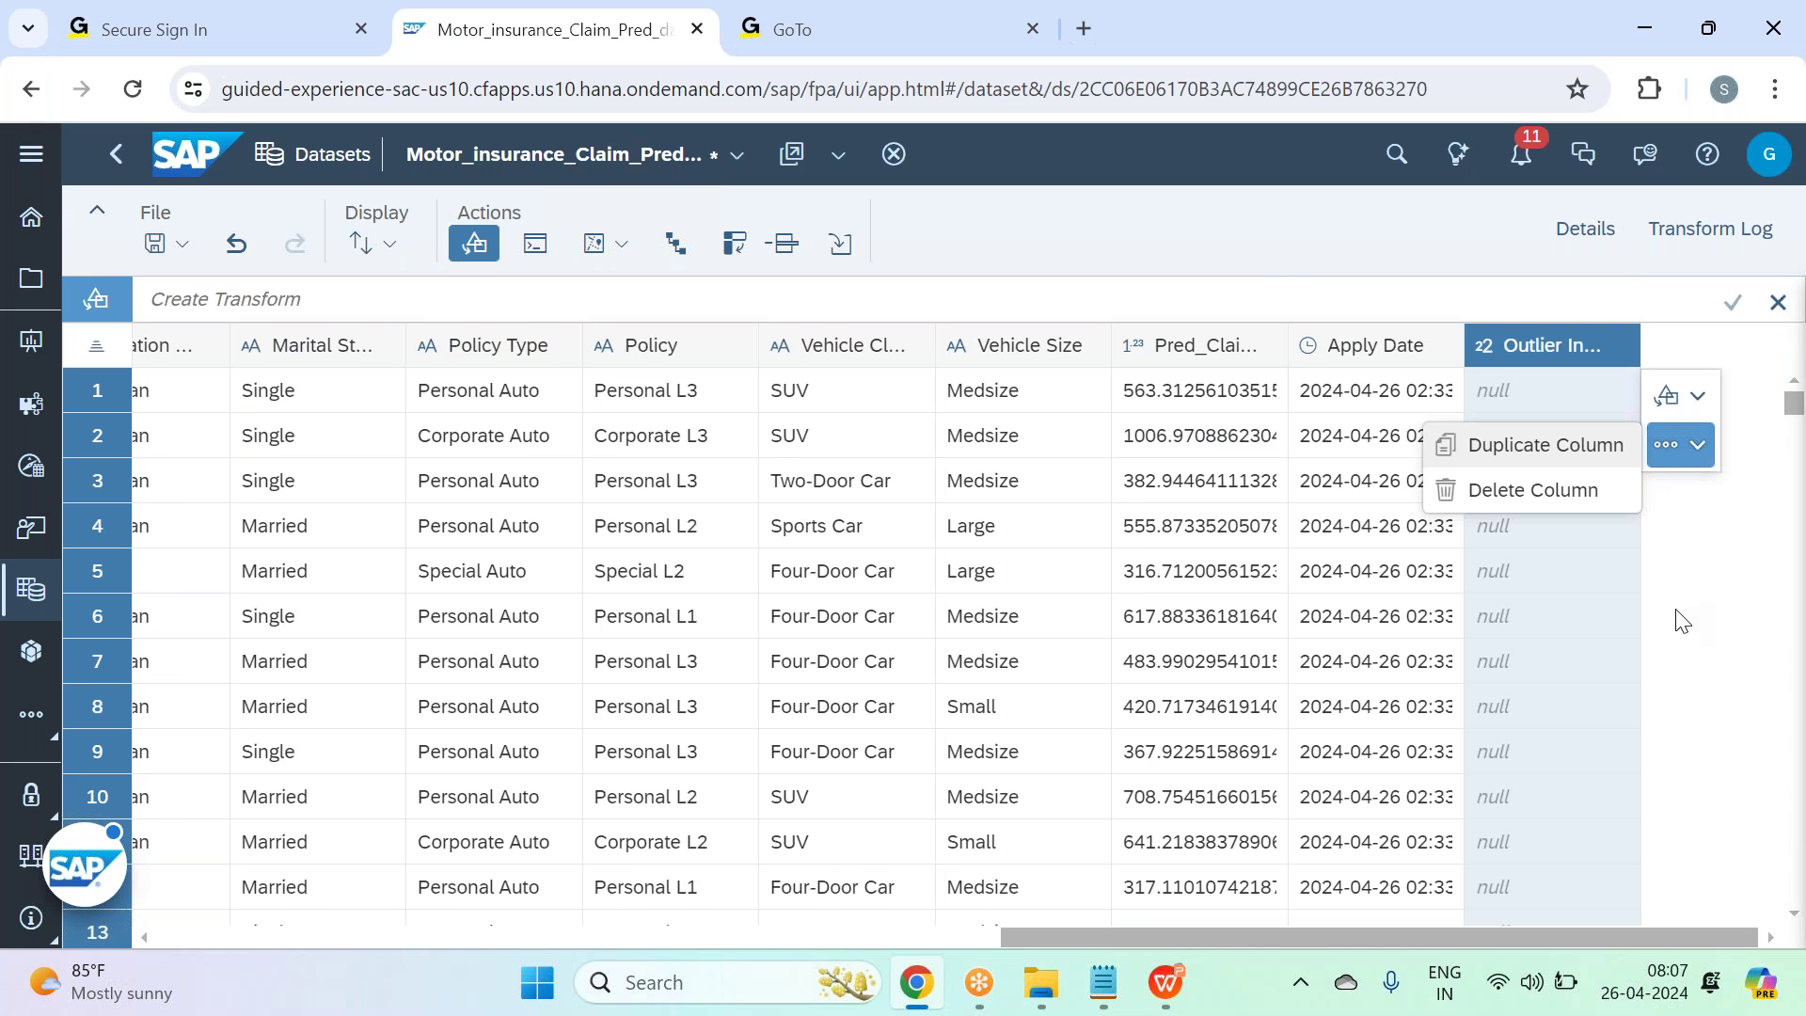
{"action": "left_click", "coordinate": [1507, 495]}
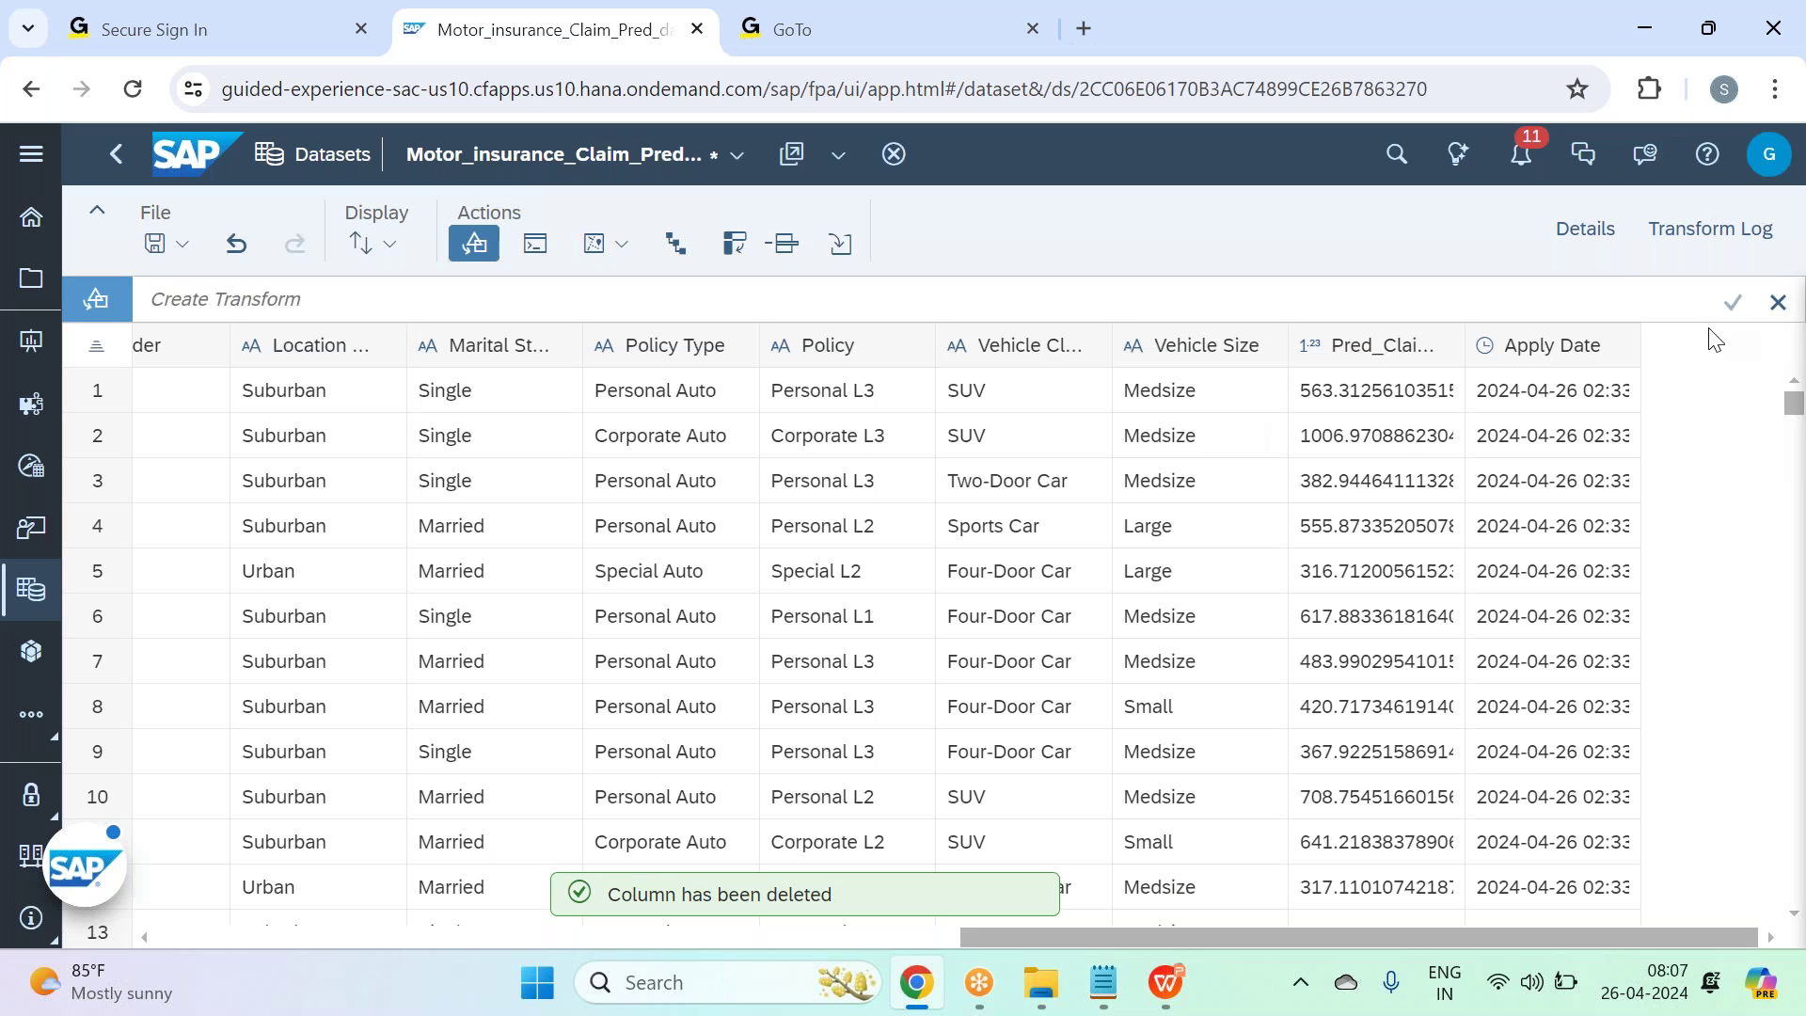
{"action": "left_click", "coordinate": [182, 246]}
{"action": "left_click", "coordinate": [179, 283]}
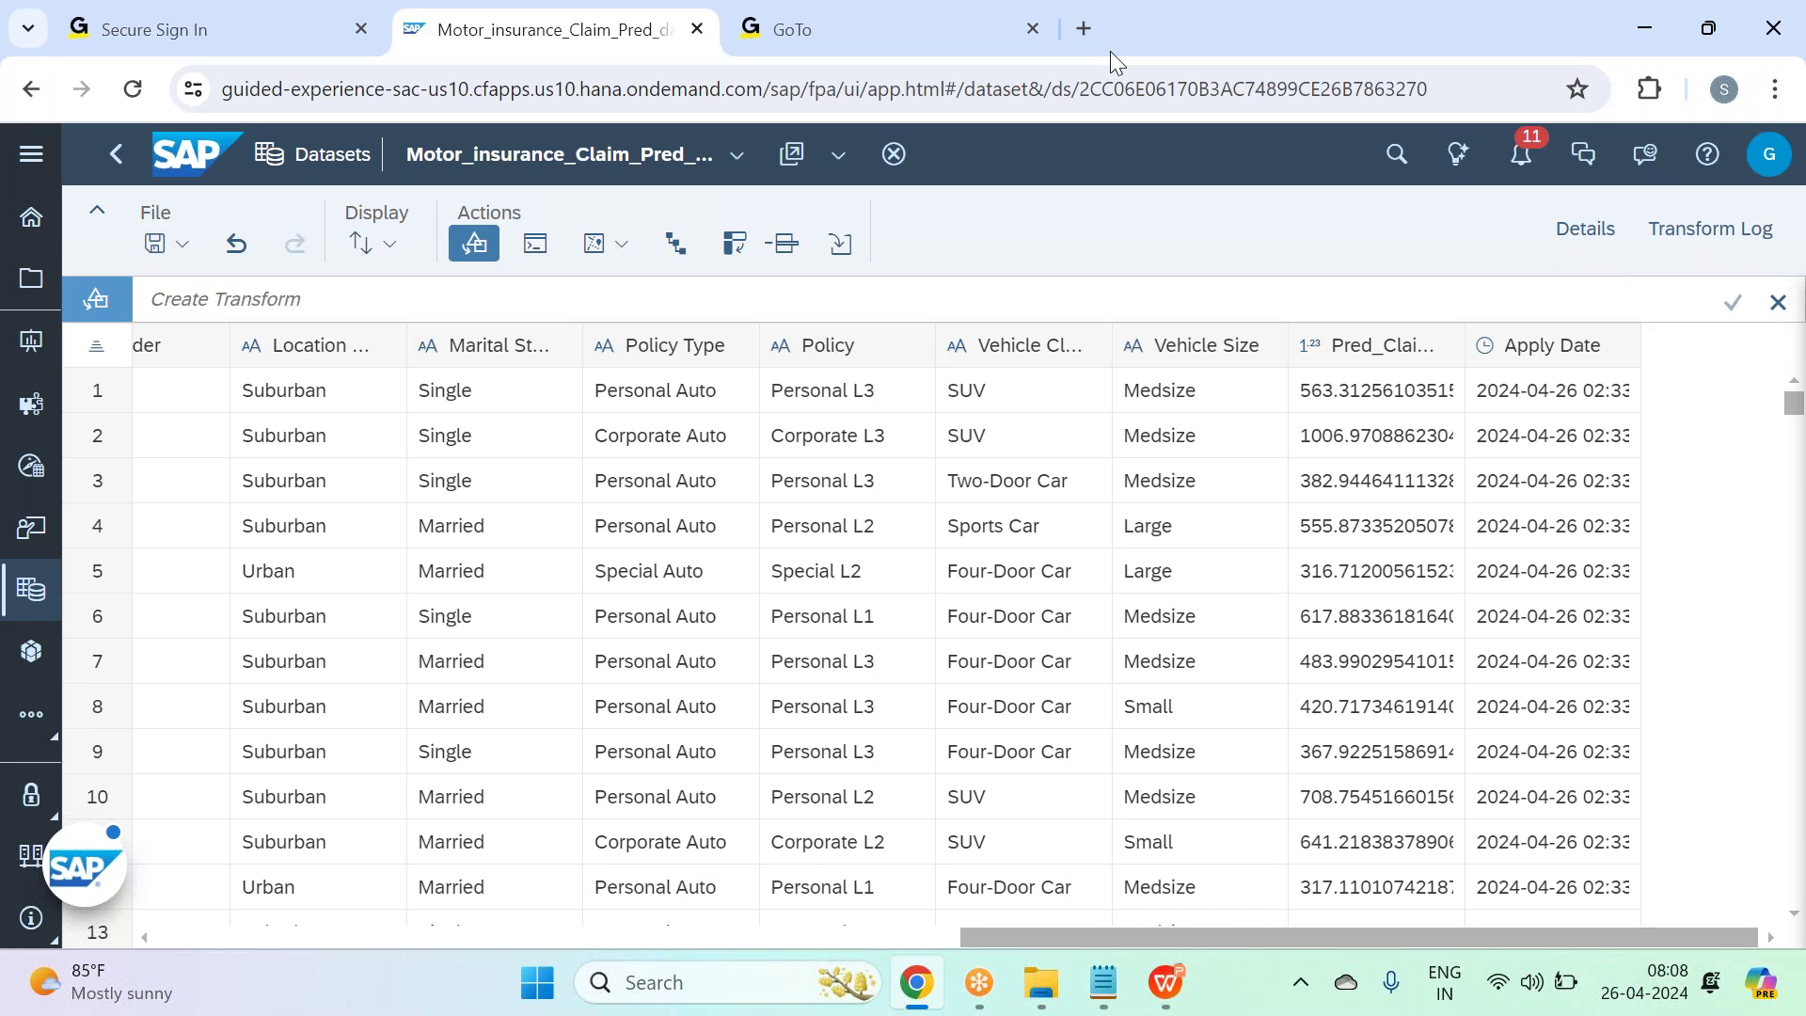
Switch to Notepad to review the four predictive scenario steps, and return to the predicted dataset in SAP Analytics Cloud.
{"action": "left_click", "coordinate": [1104, 988]}
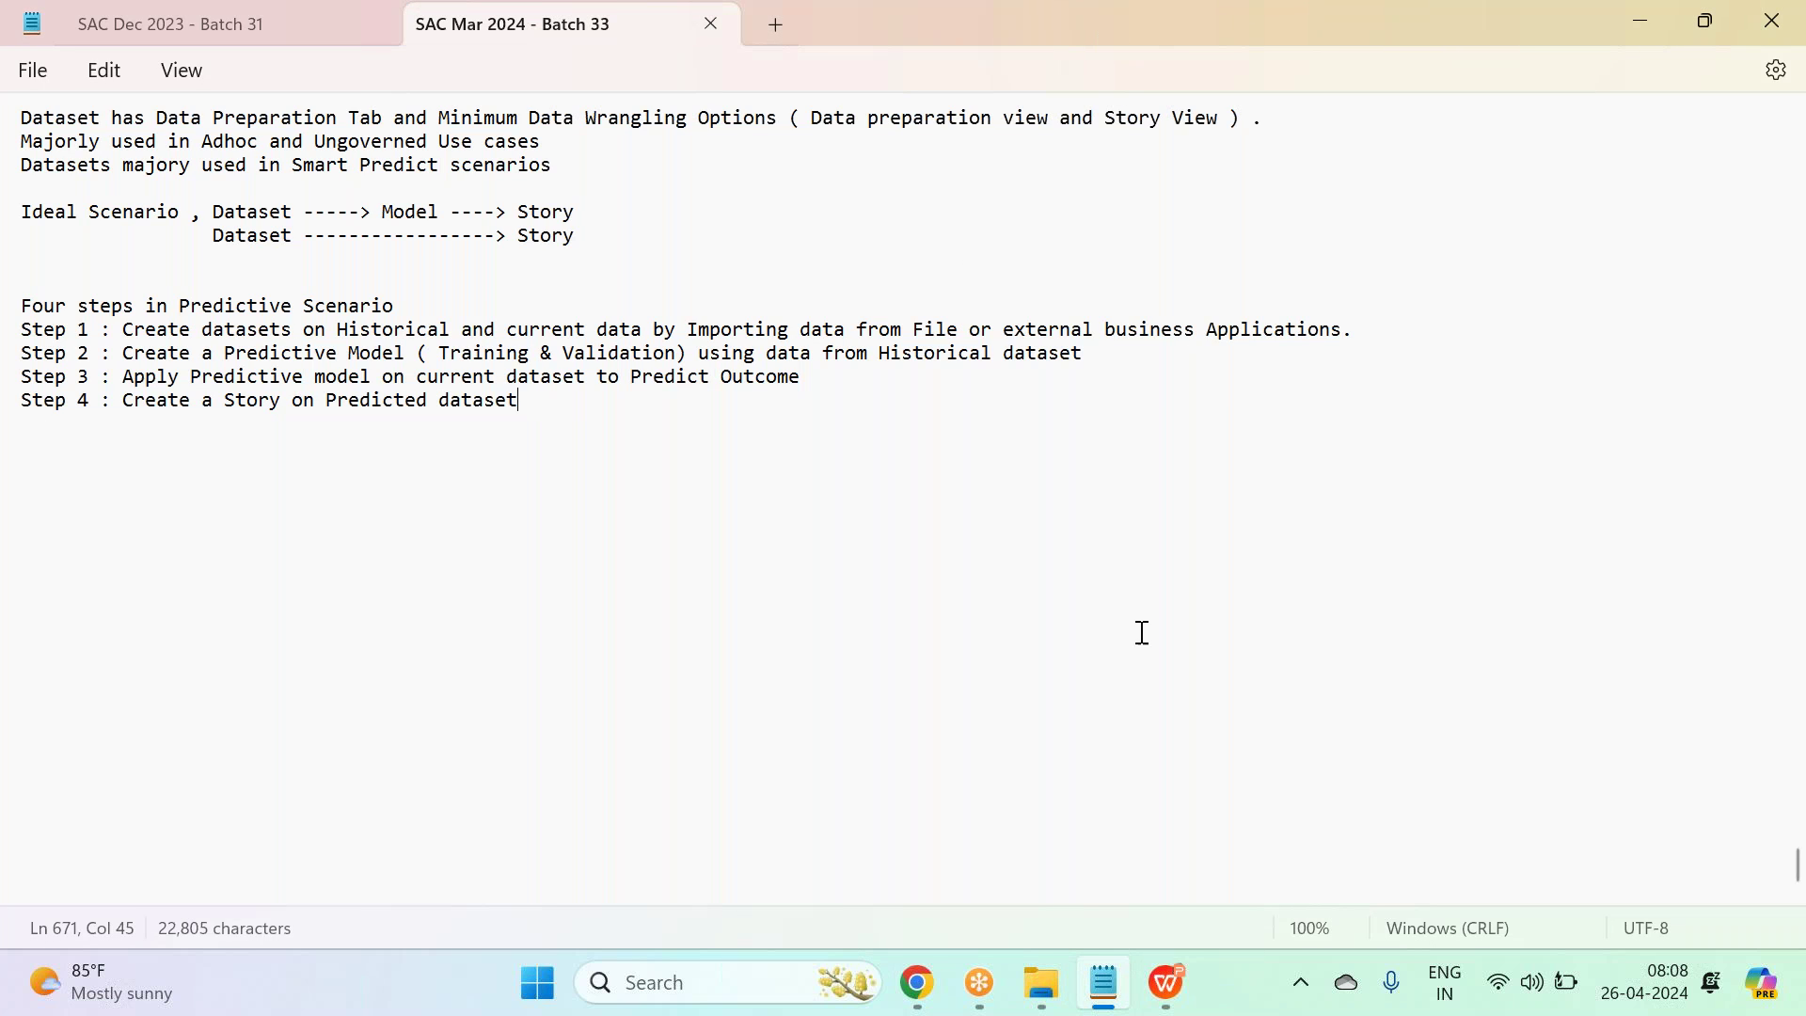
{"action": "left_click", "coordinate": [916, 982]}
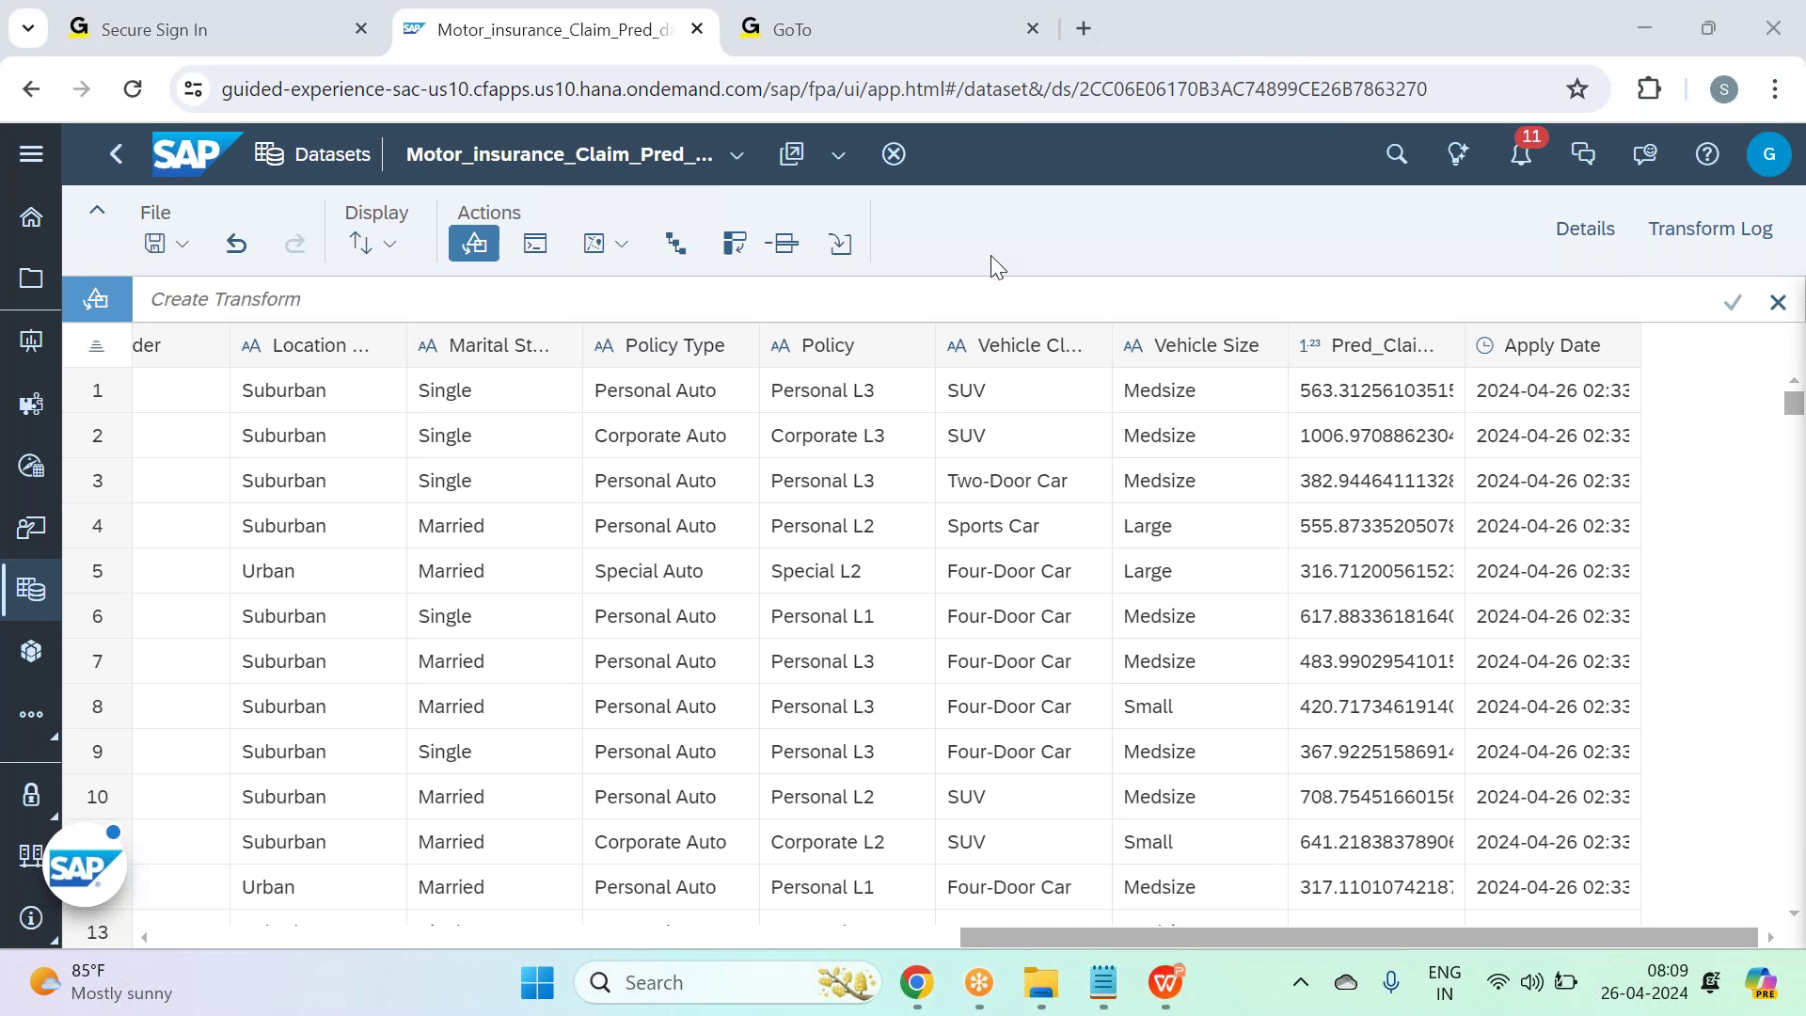
{"action": "left_click", "coordinate": [1023, 933]}
{"action": "left_click_drag", "start_coordinate": [1021, 933], "coordinate": [1076, 858]}
Find the experience SAC subscription section in the Notepad notes and highlight the SAP.com registration lines and the subscription user ID.
{"action": "left_click", "coordinate": [1104, 981]}
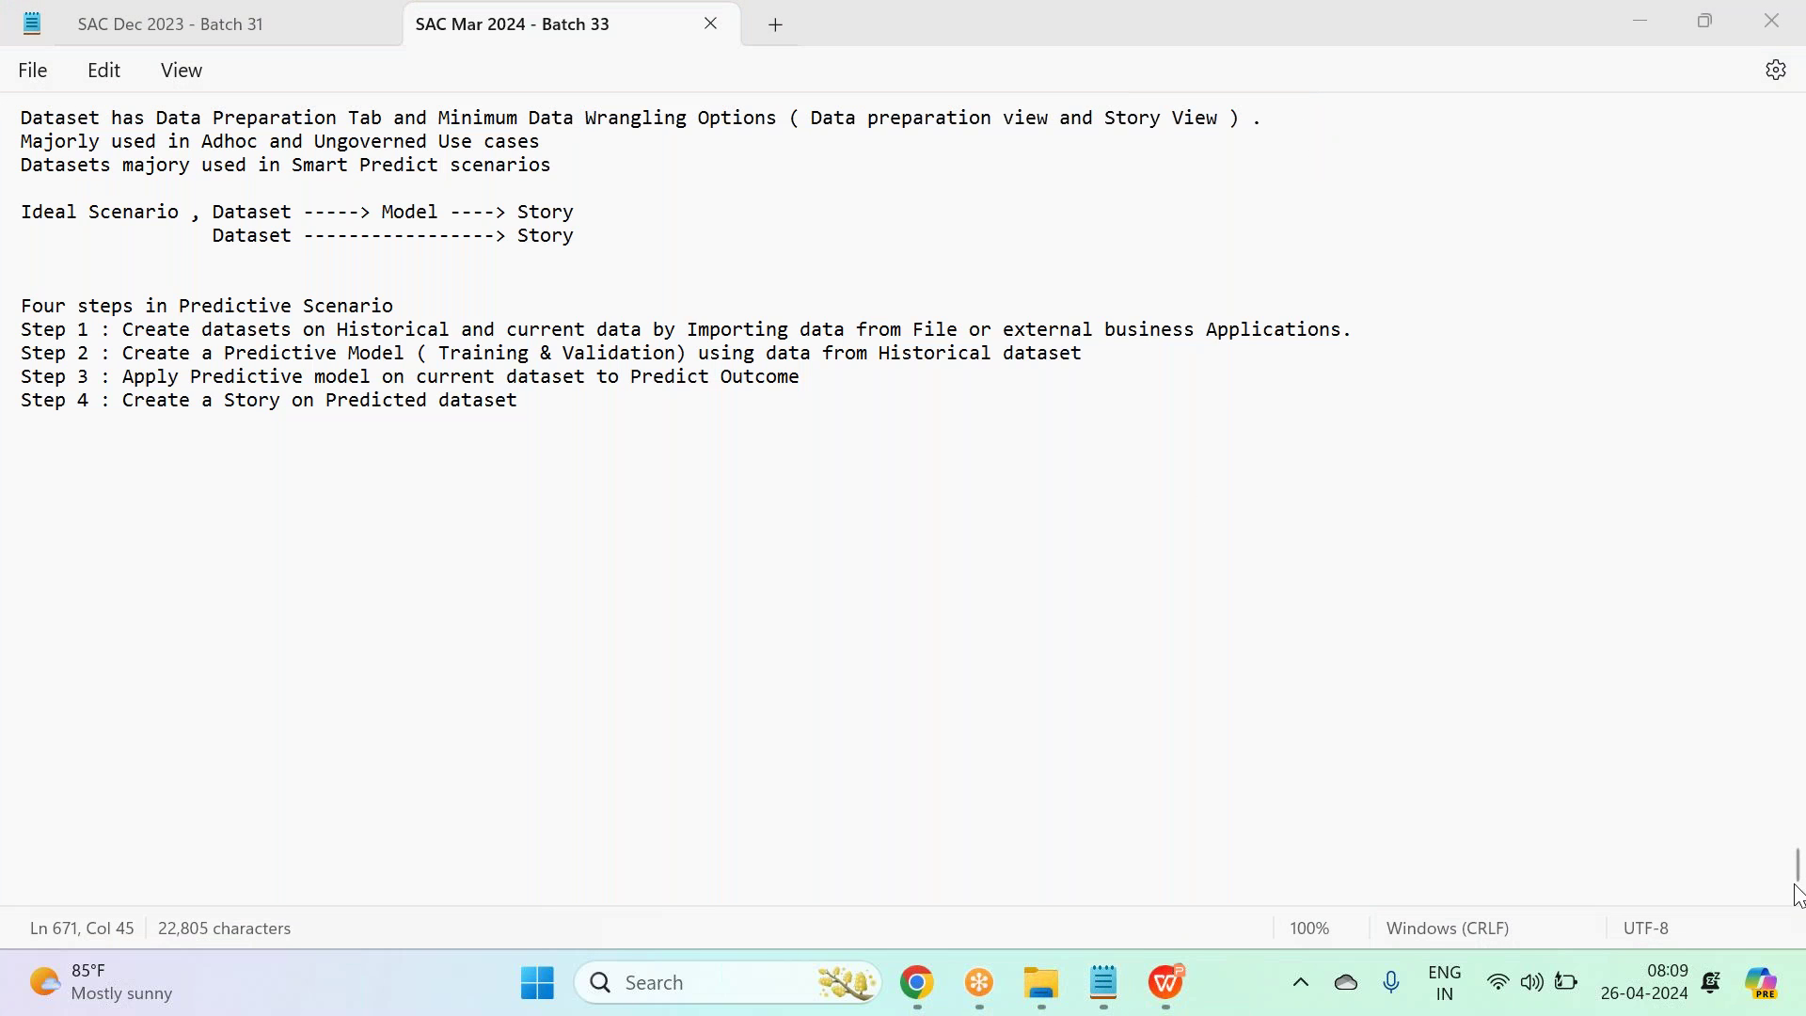
{"action": "left_click_drag", "start_coordinate": [1795, 864], "coordinate": [1749, 173]}
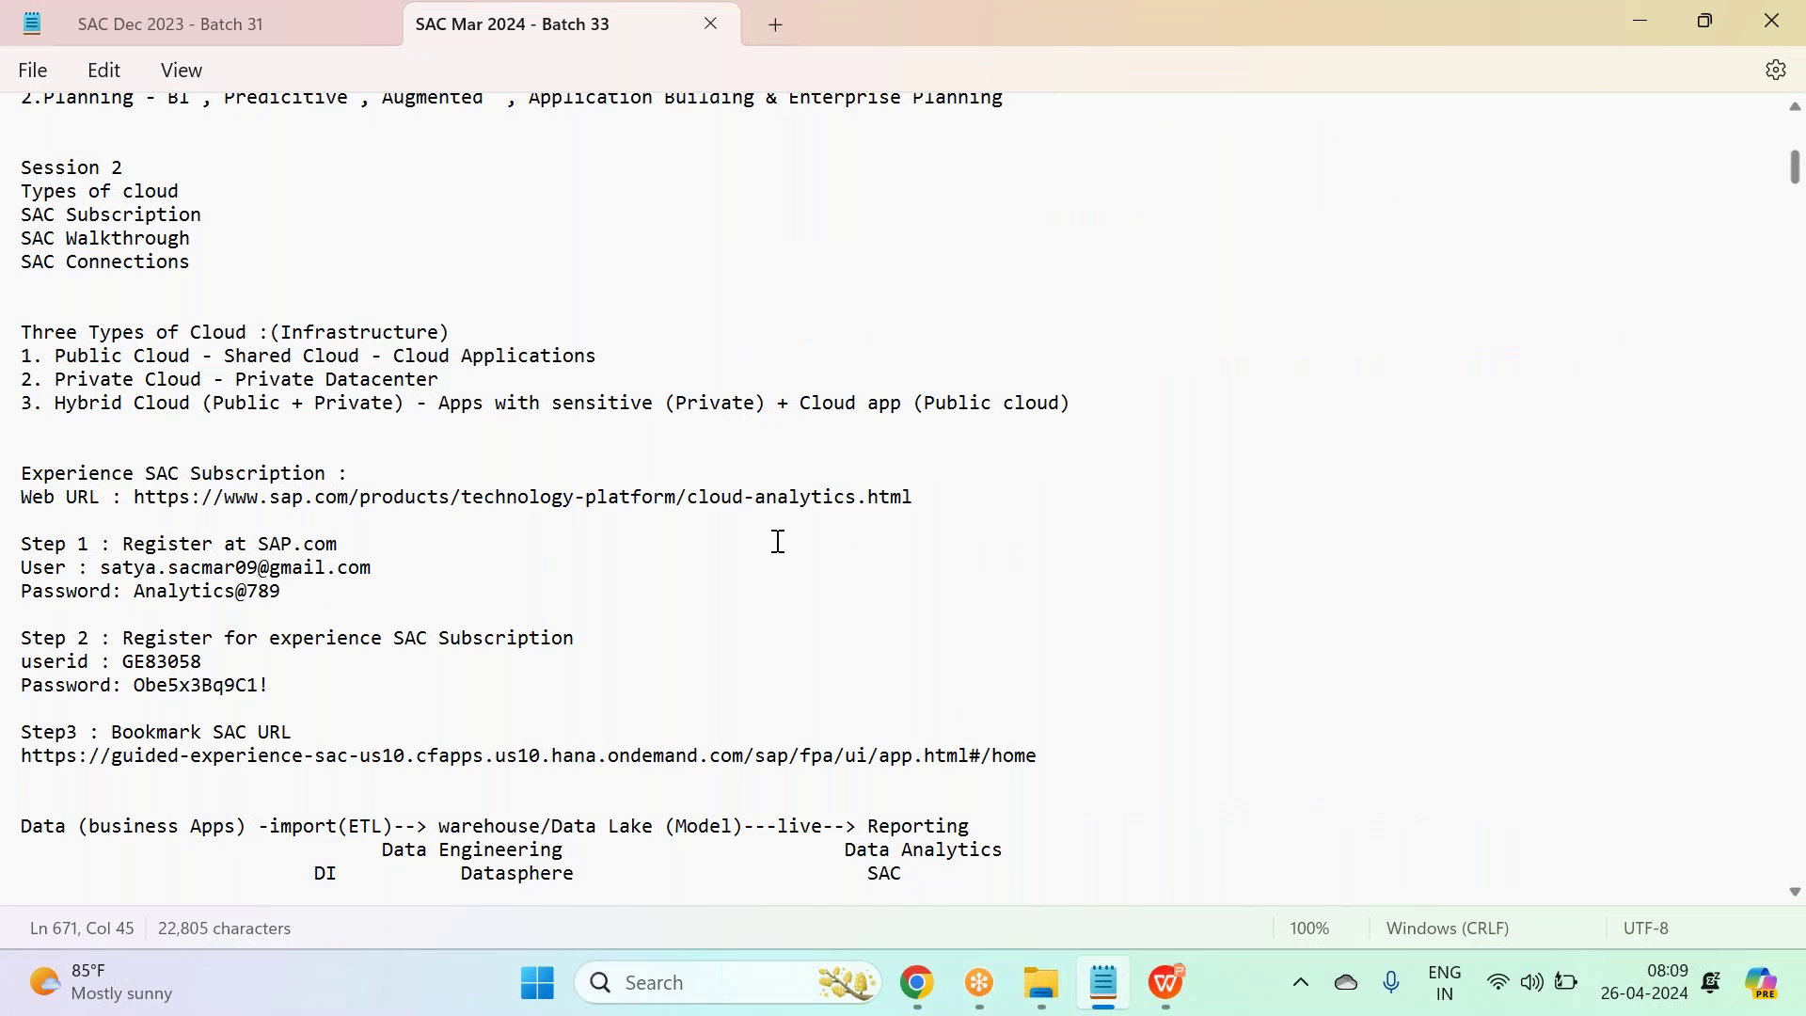
{"action": "scroll", "coordinate": [778, 542], "scroll_direction": "down", "scroll_amount": 1}
{"action": "left_click_drag", "start_coordinate": [22, 473], "coordinate": [291, 533]}
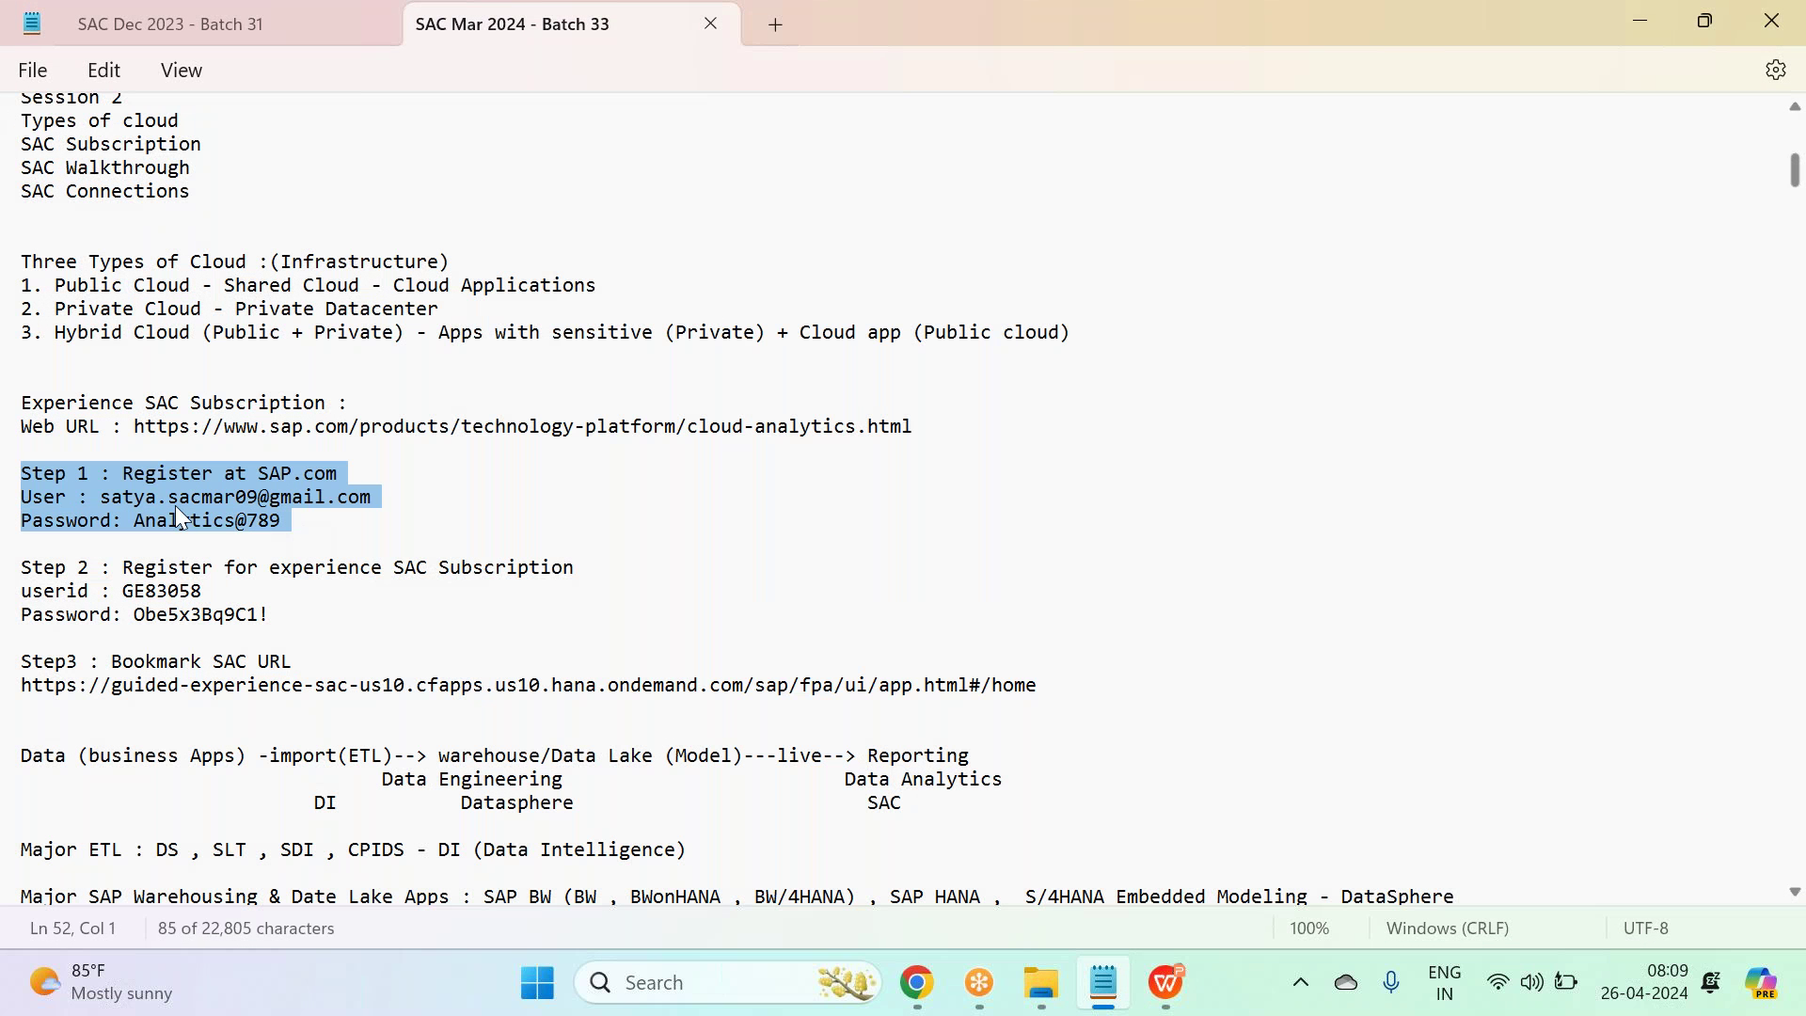
{"action": "left_click", "coordinate": [346, 499]}
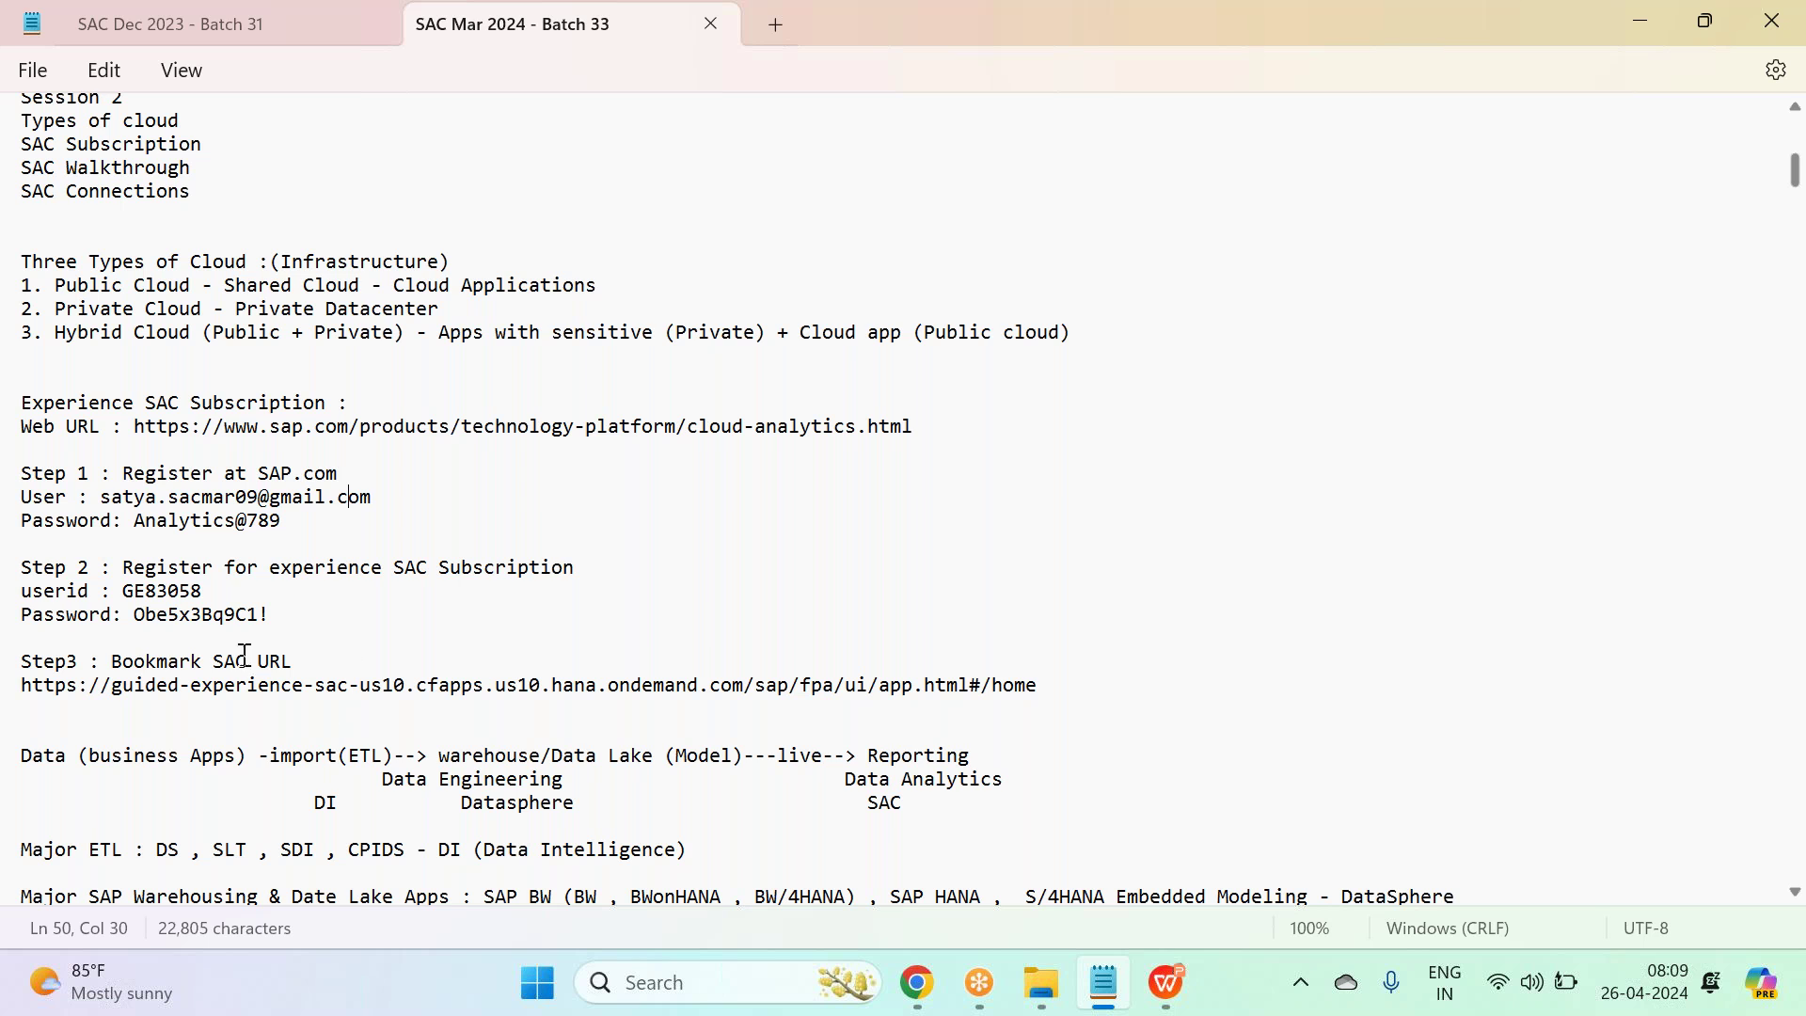
{"action": "left_click", "coordinate": [114, 592]}
{"action": "left_click_drag", "start_coordinate": [116, 592], "coordinate": [227, 599]}
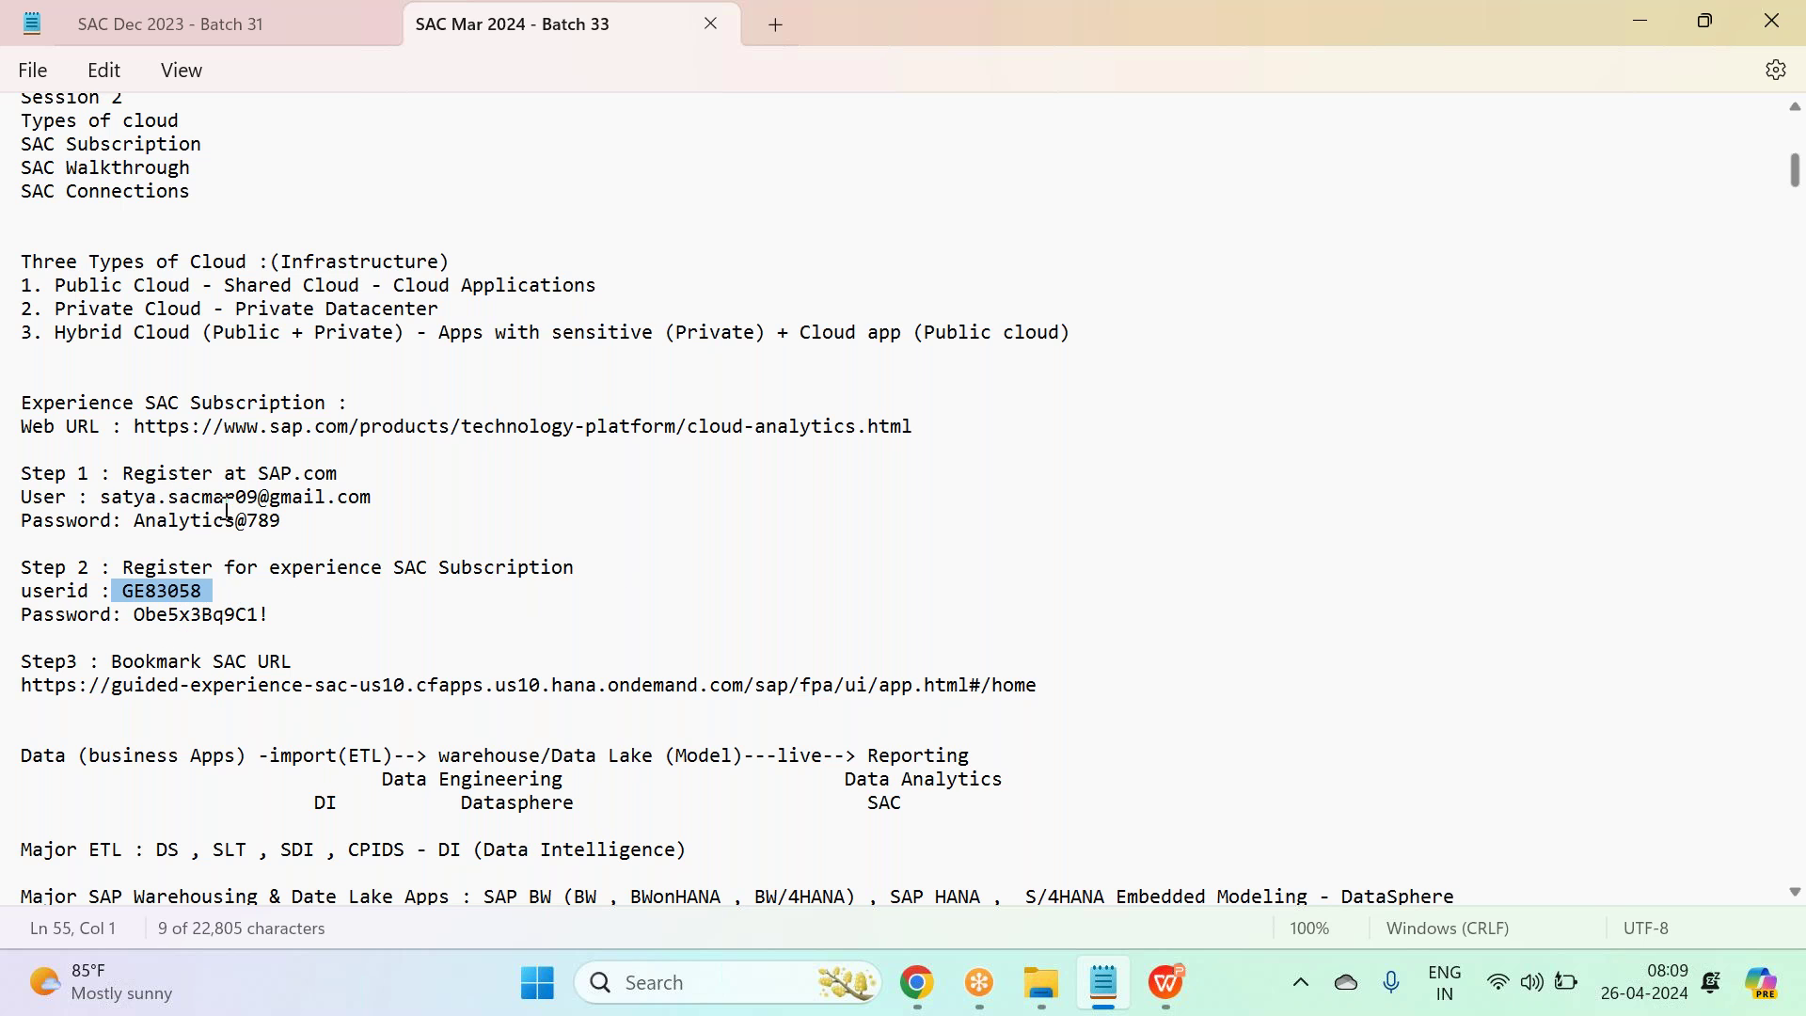
{"action": "left_click_drag", "start_coordinate": [335, 528], "coordinate": [5, 489]}
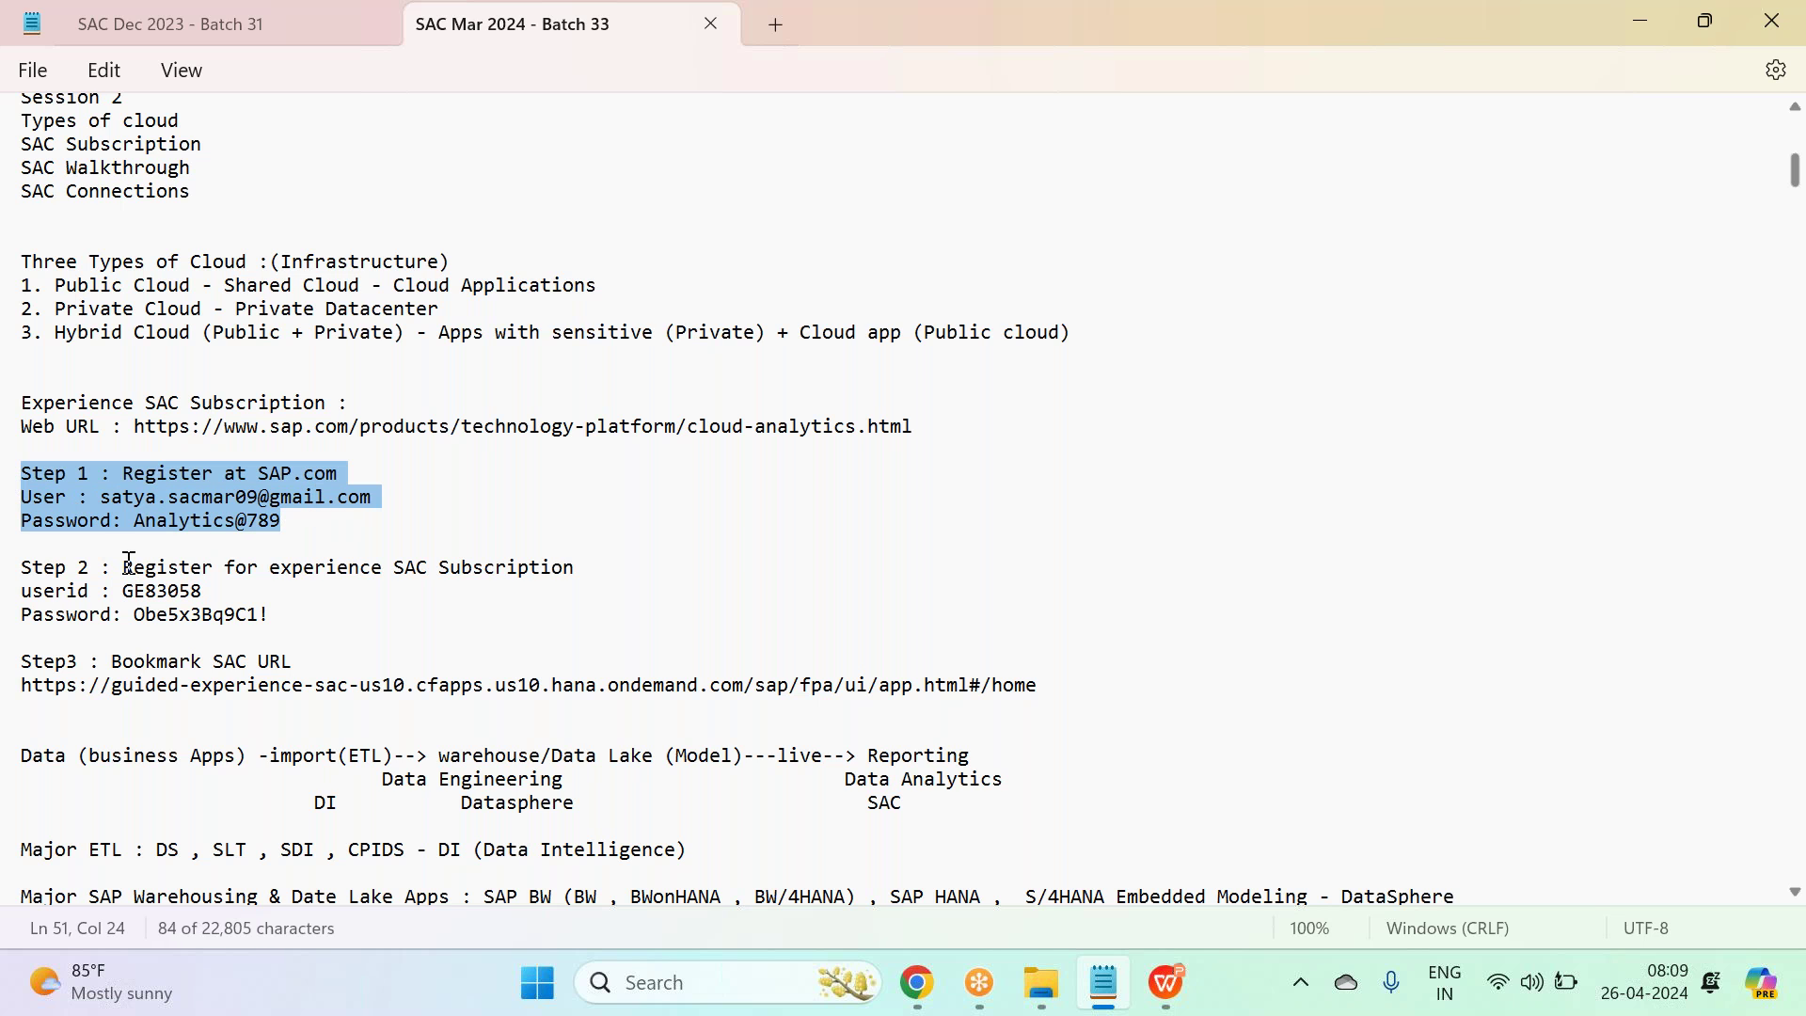
Highlight the user ID and password lines of the experience SAC subscription, and return to the predictive scenario steps ending the notes.
{"action": "left_click_drag", "start_coordinate": [112, 590], "coordinate": [339, 623]}
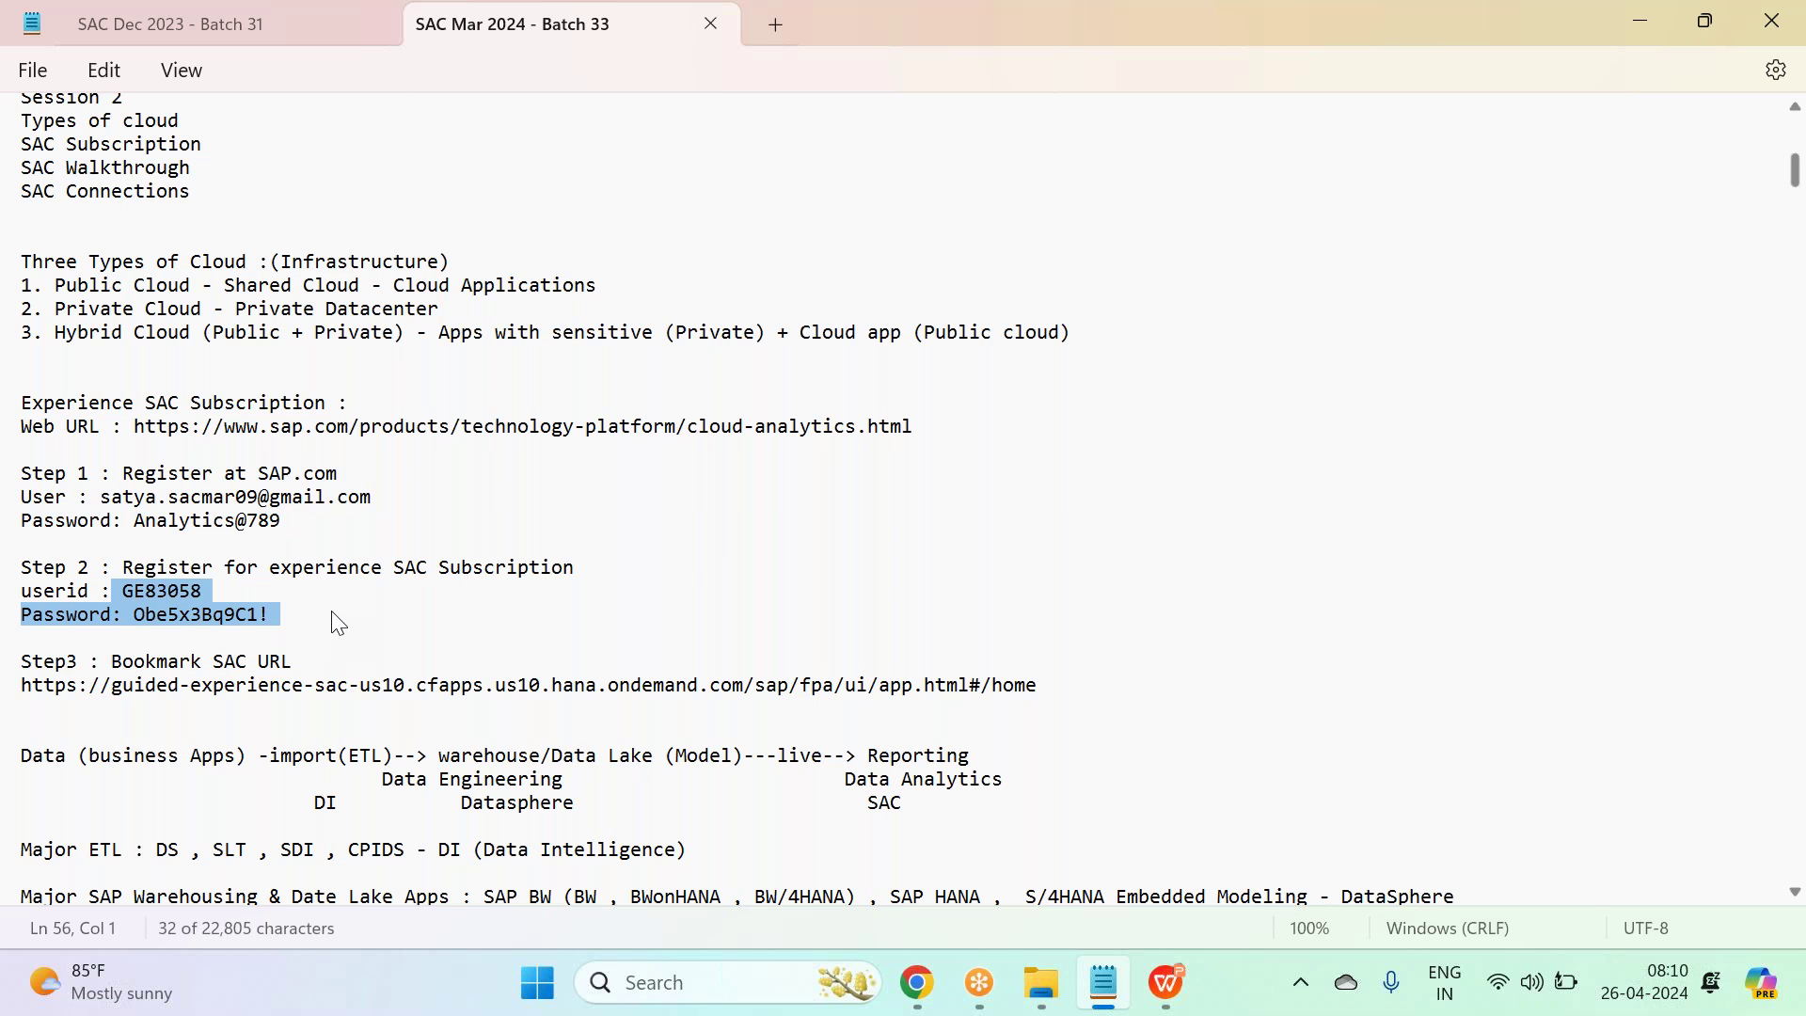
{"action": "left_click", "coordinate": [338, 622]}
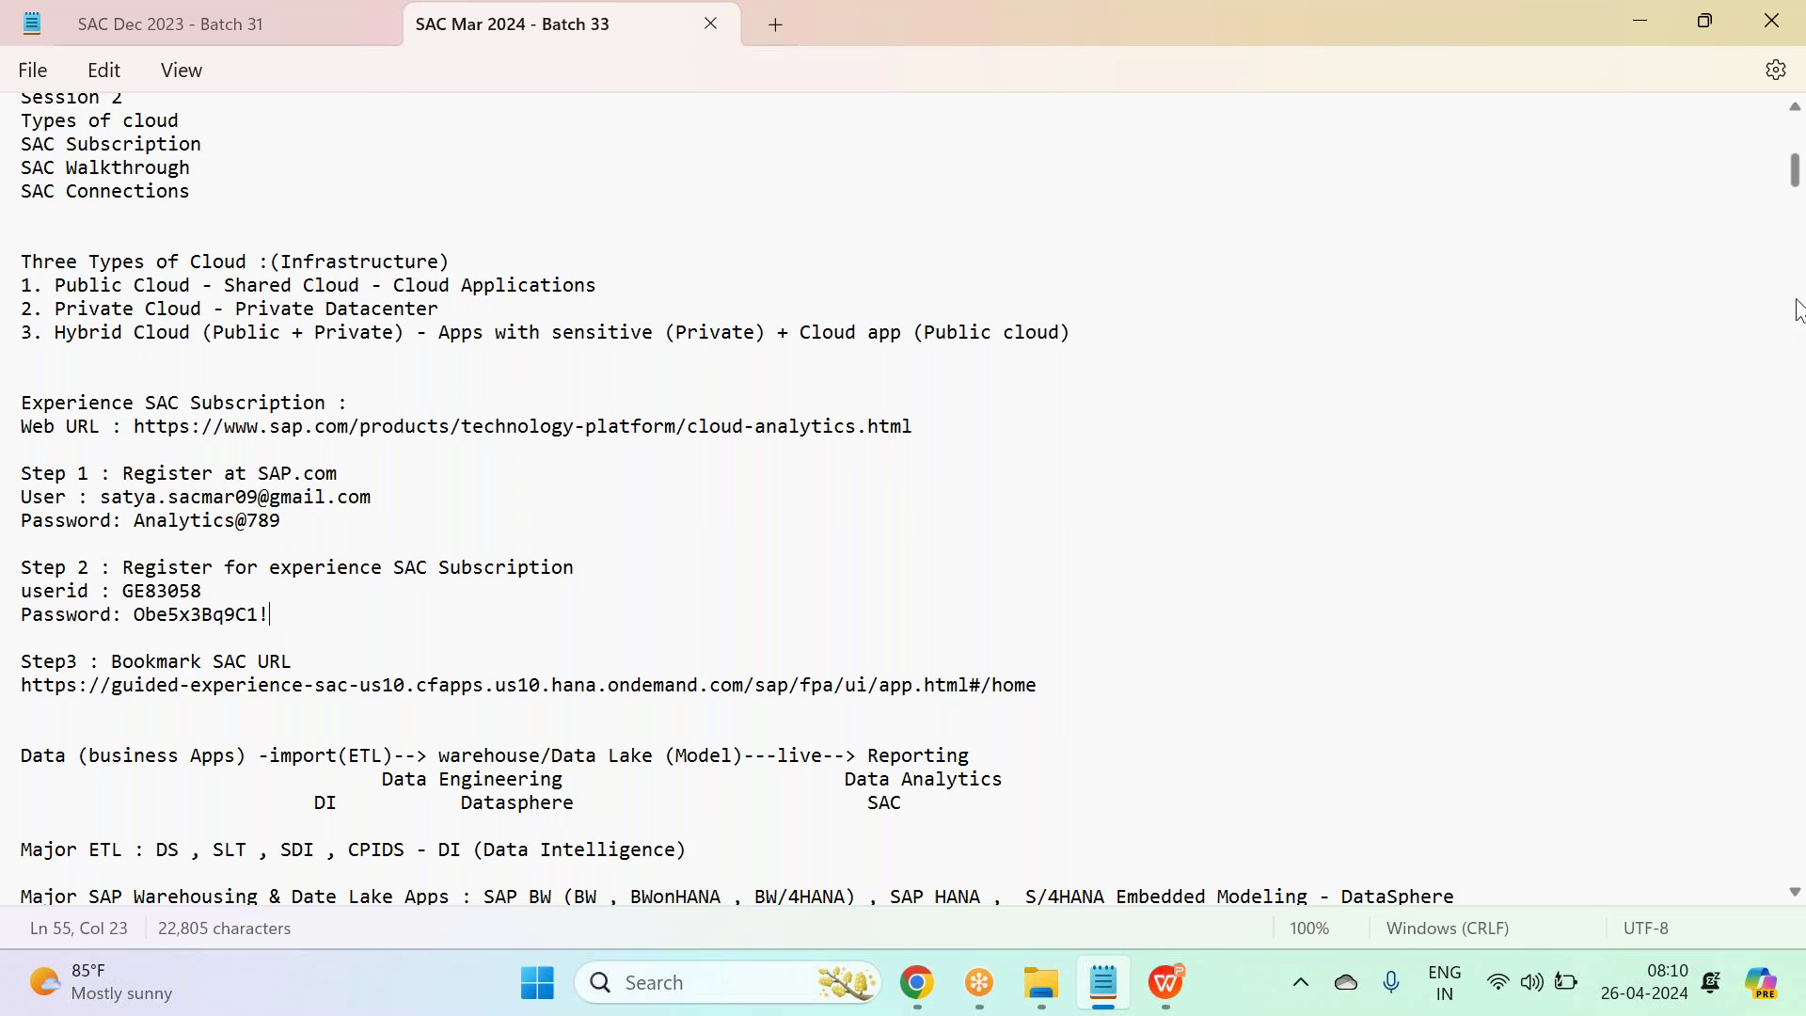
{"action": "left_click_drag", "start_coordinate": [1798, 170], "coordinate": [1798, 858]}
{"action": "left_click", "coordinate": [555, 573]}
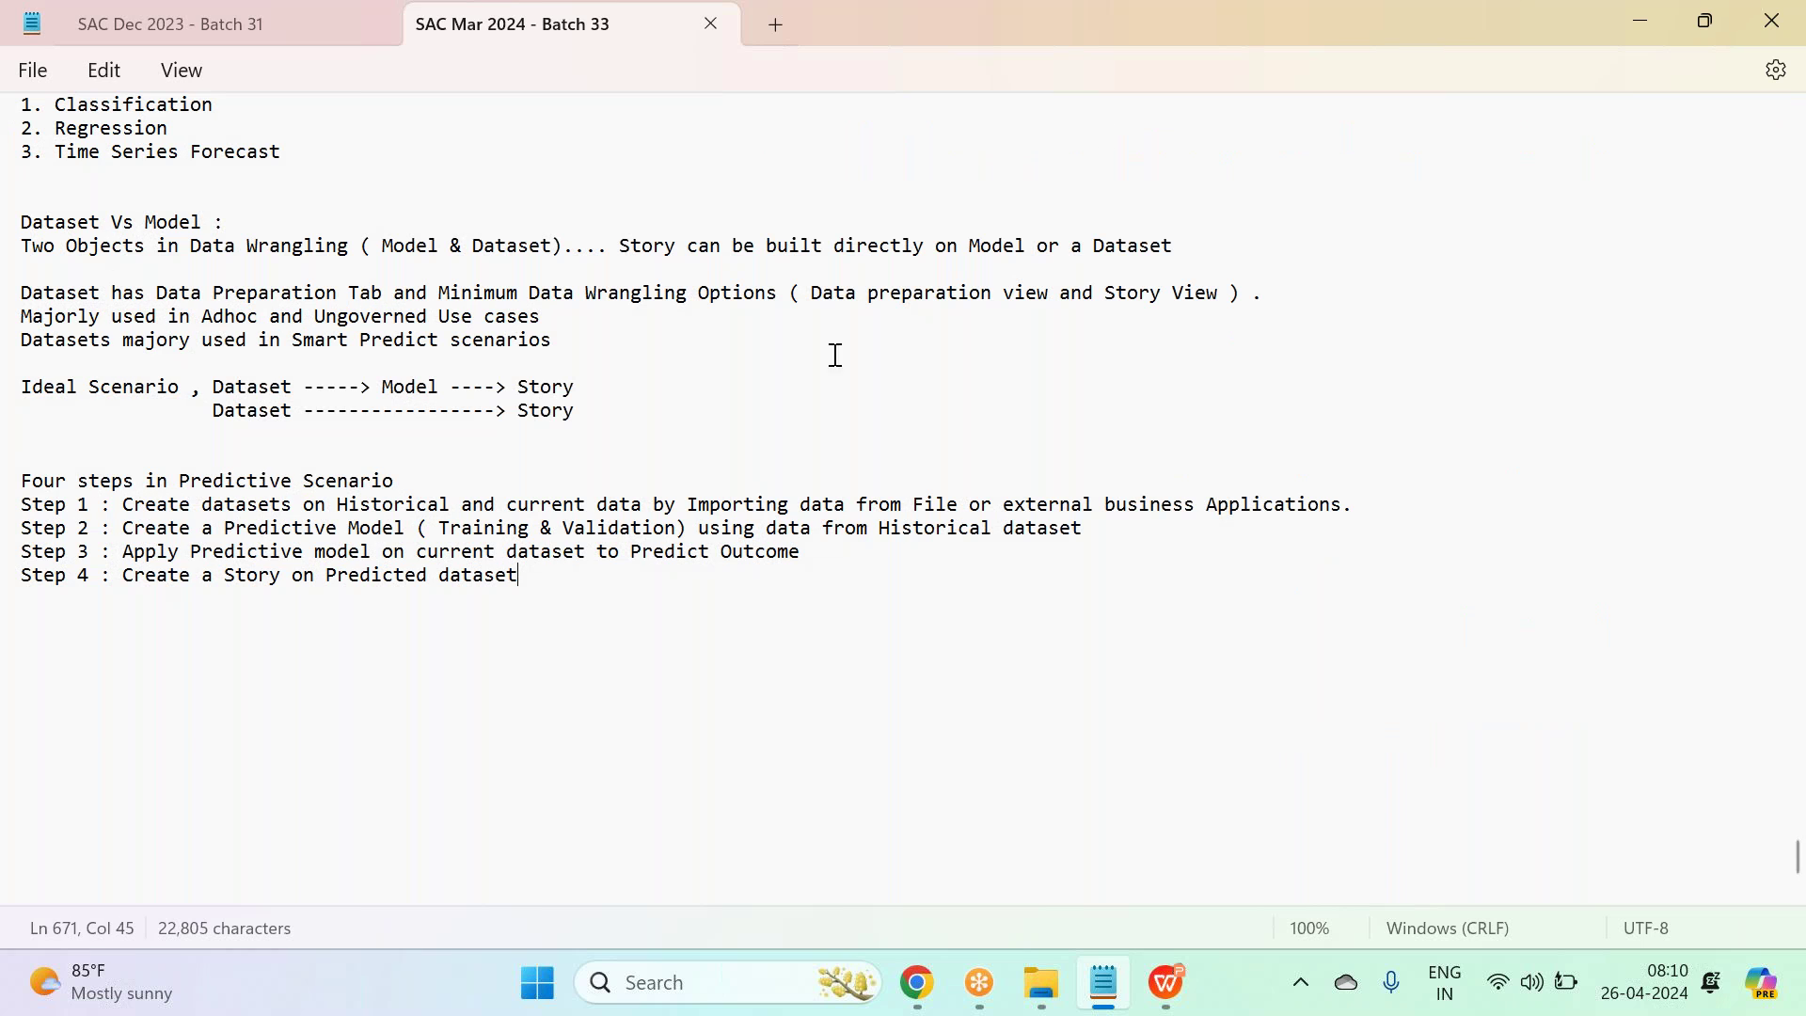
{"action": "left_click", "coordinate": [1244, 54]}
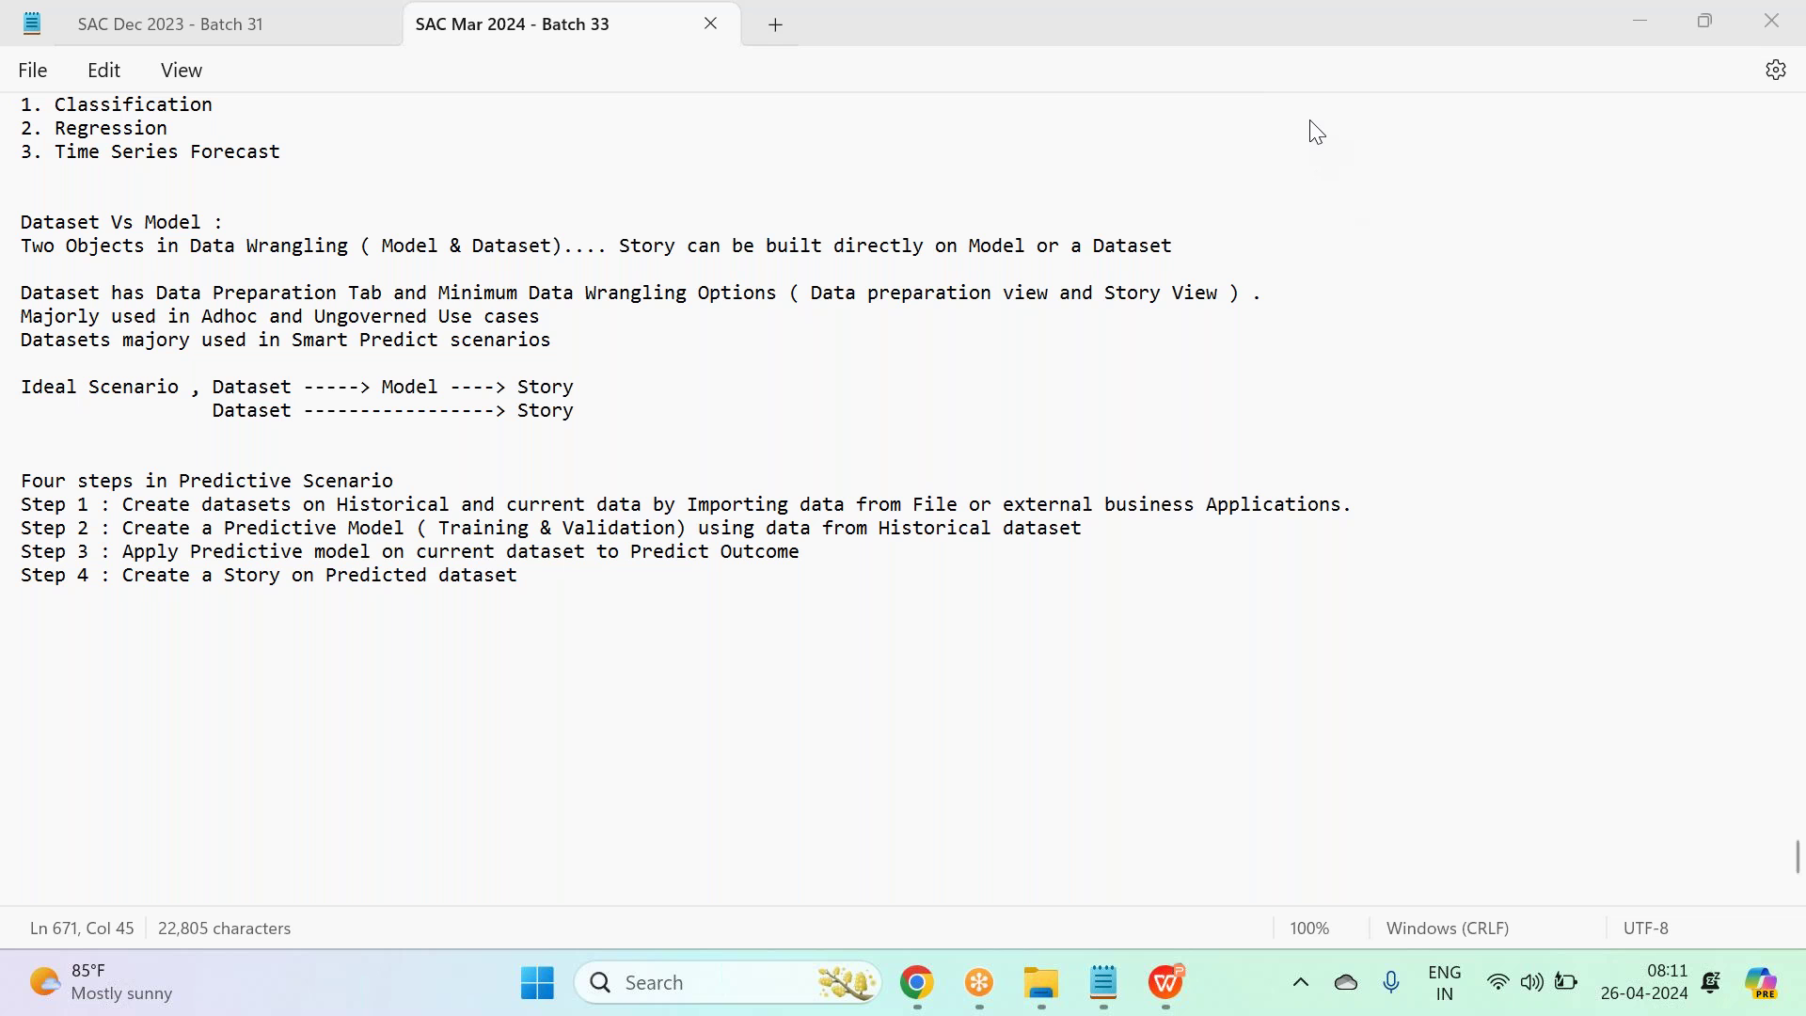
Highlight the heading and all four steps of the predictive scenario in the notes for review.
{"action": "left_click", "coordinate": [531, 577]}
{"action": "left_click_drag", "start_coordinate": [527, 576], "coordinate": [8, 481]}
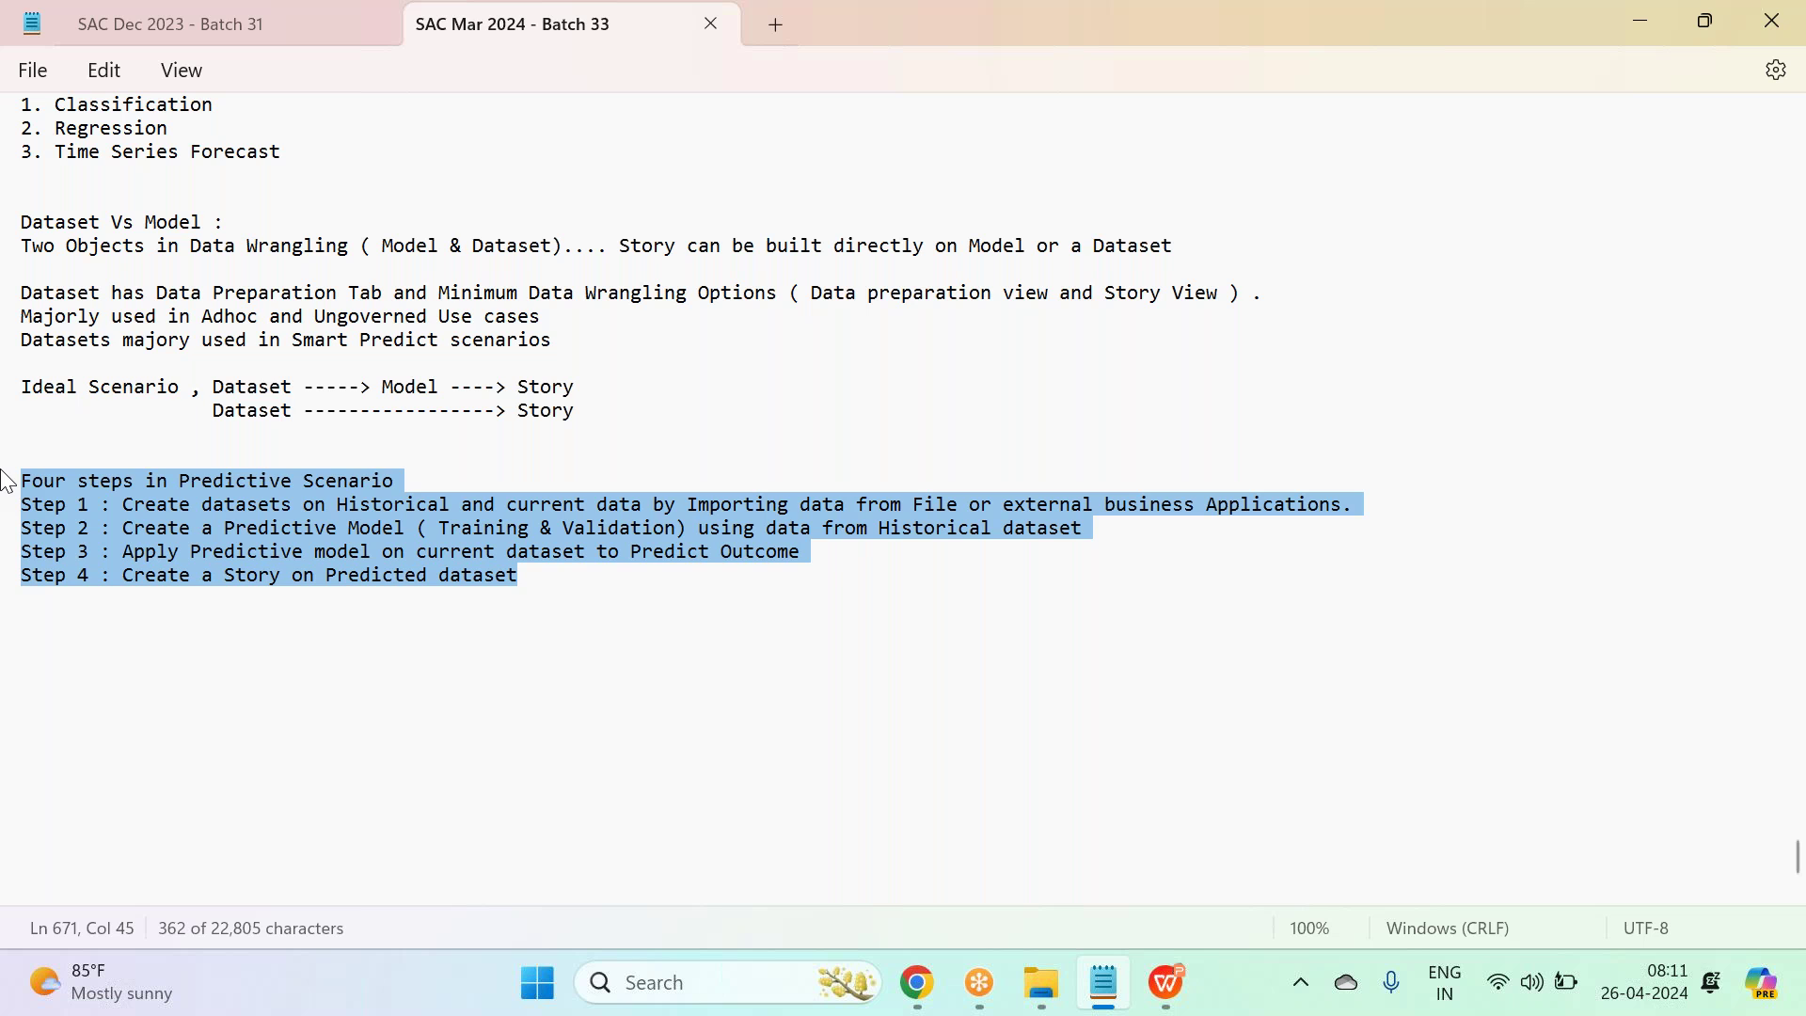
{"action": "left_click", "coordinate": [584, 586]}
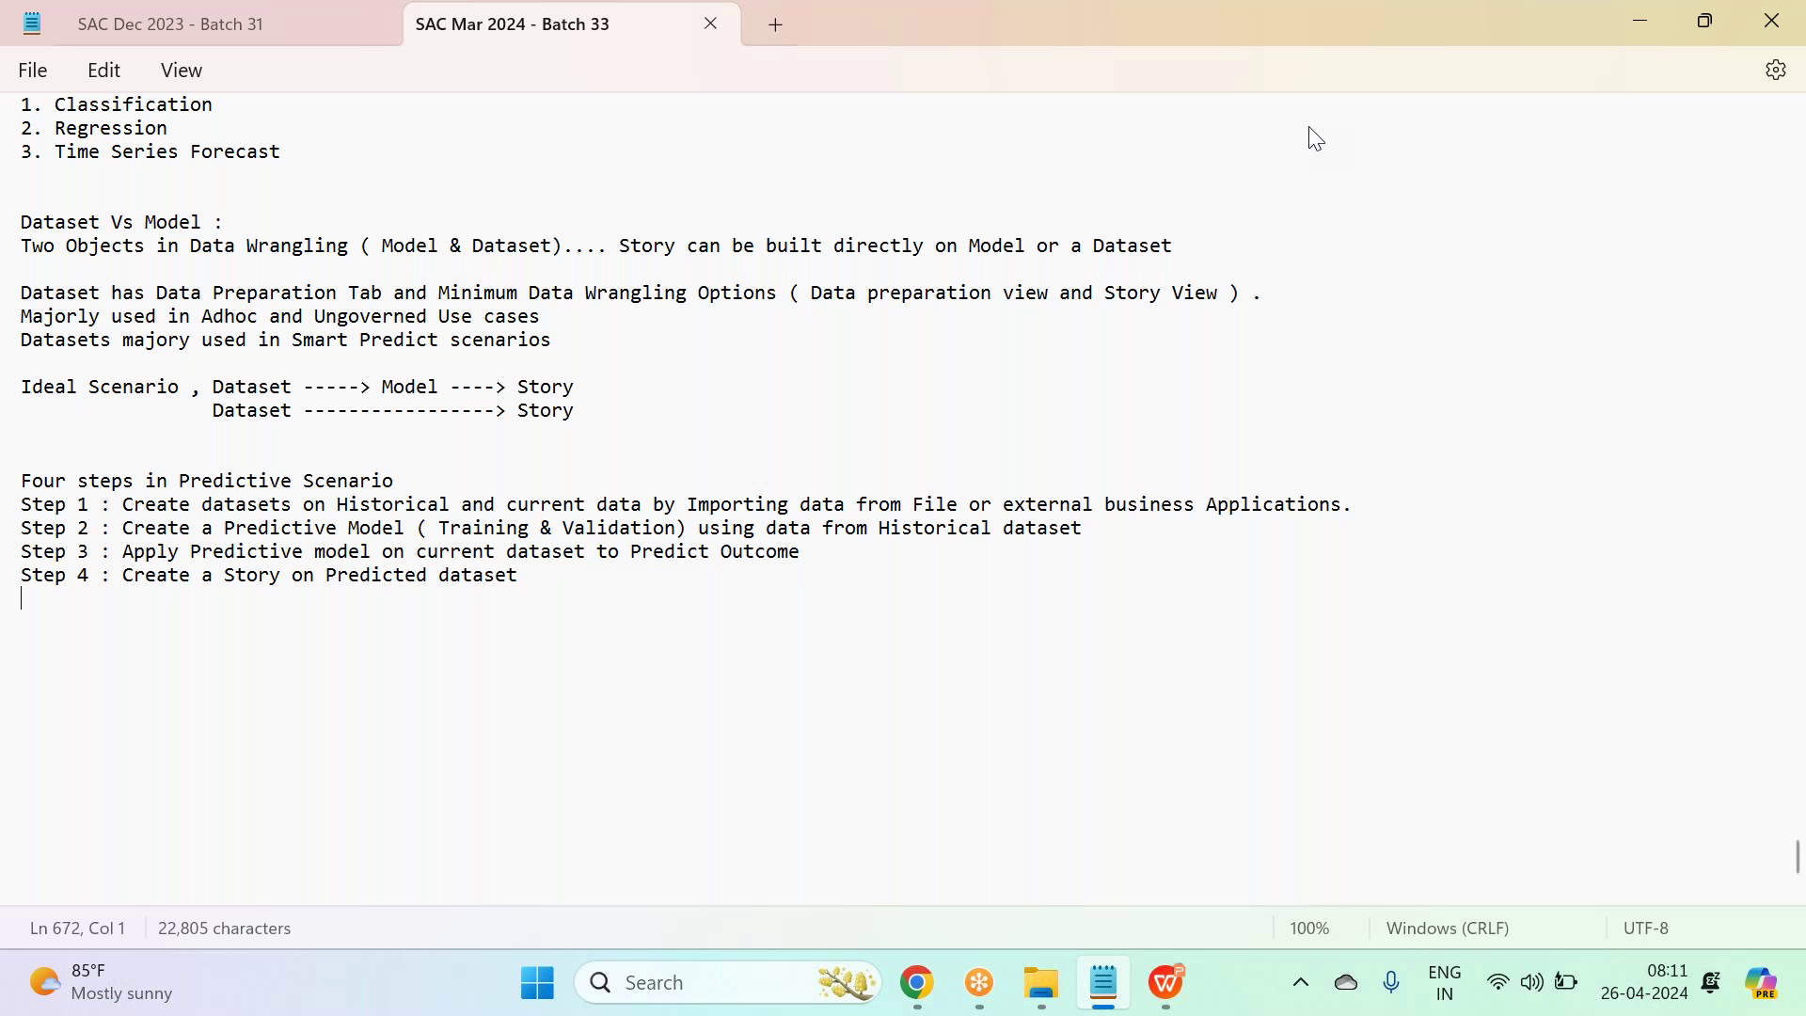
{"action": "left_click_drag", "start_coordinate": [520, 576], "coordinate": [5, 480]}
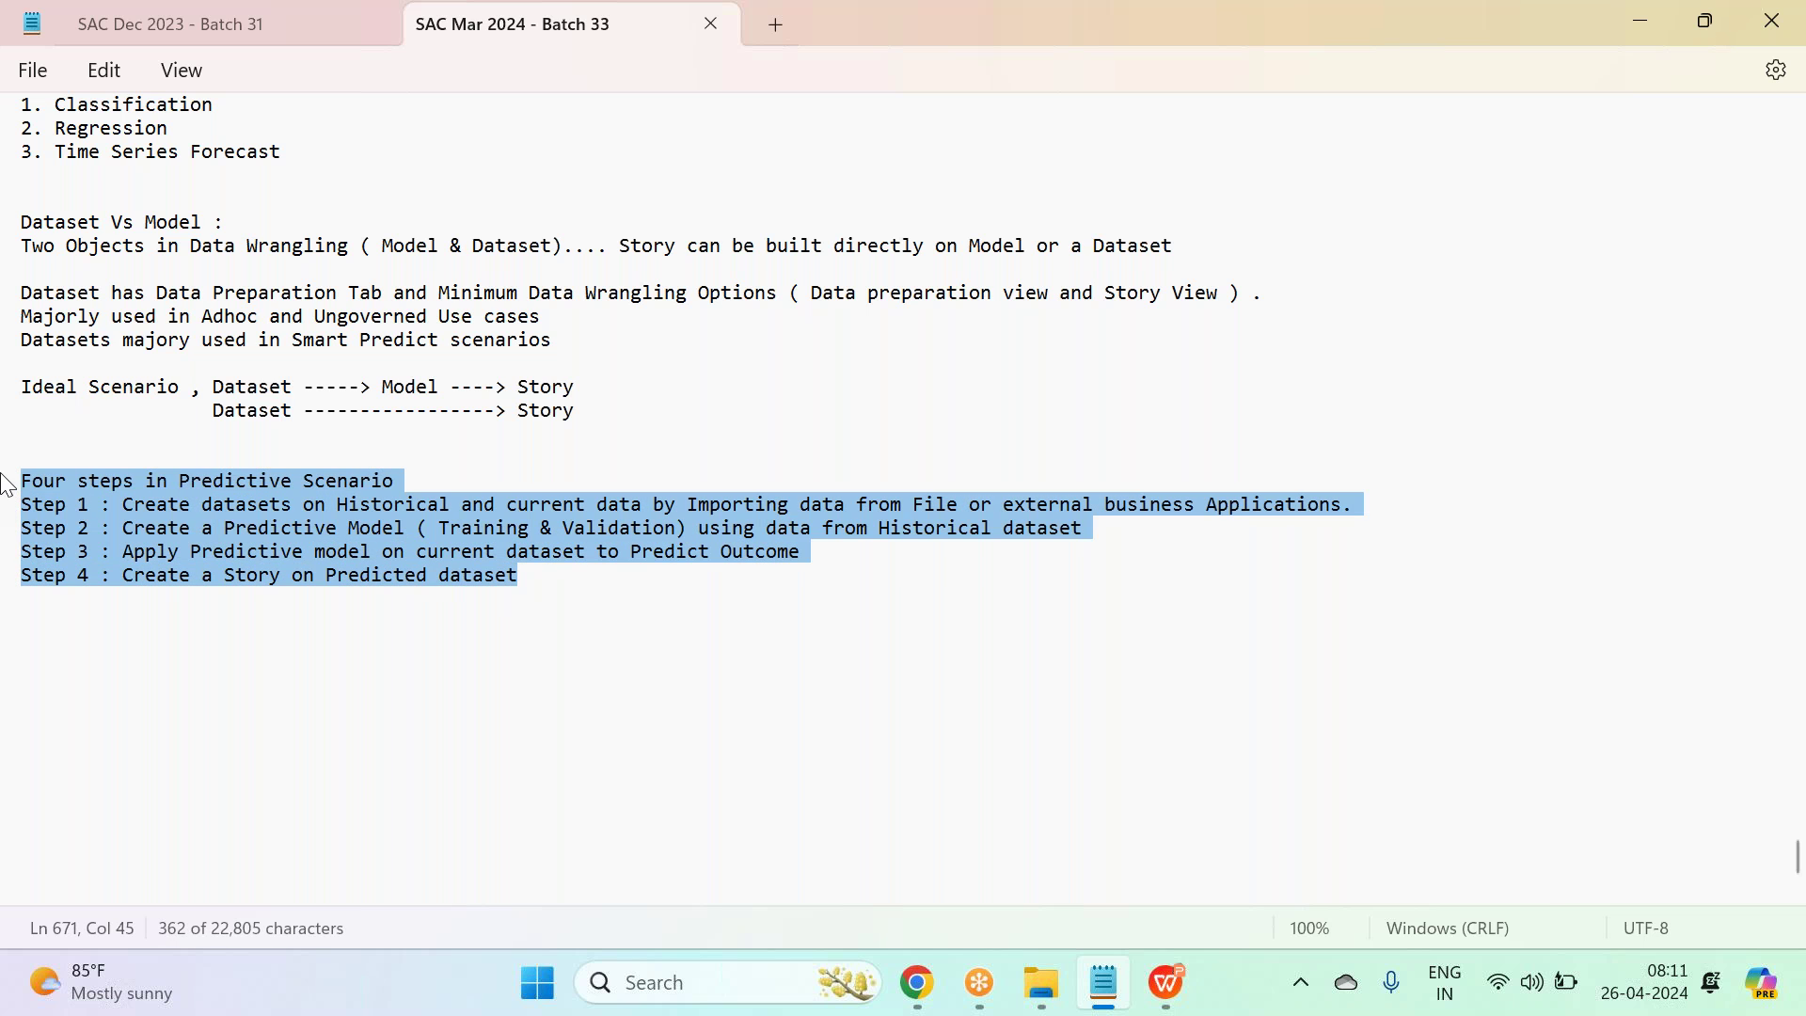
{"action": "left_click", "coordinate": [410, 482]}
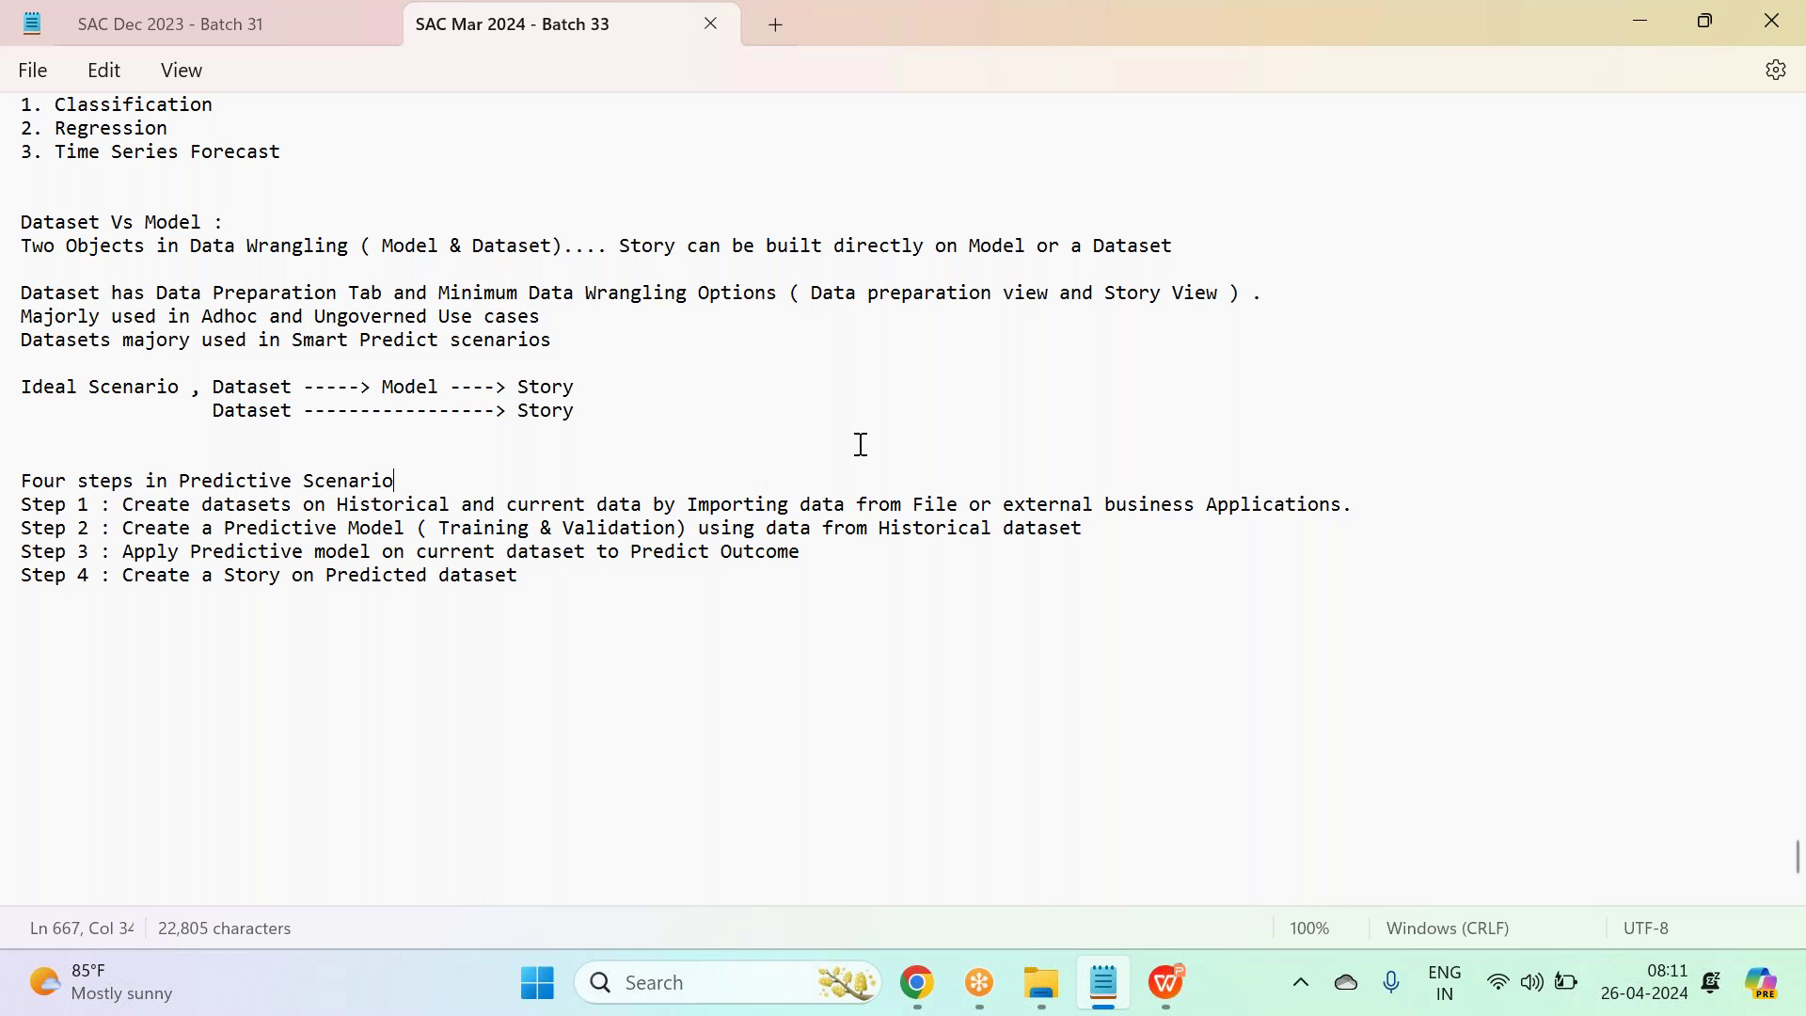
{"action": "left_click", "coordinate": [1314, 118]}
{"action": "left_click", "coordinate": [550, 578]}
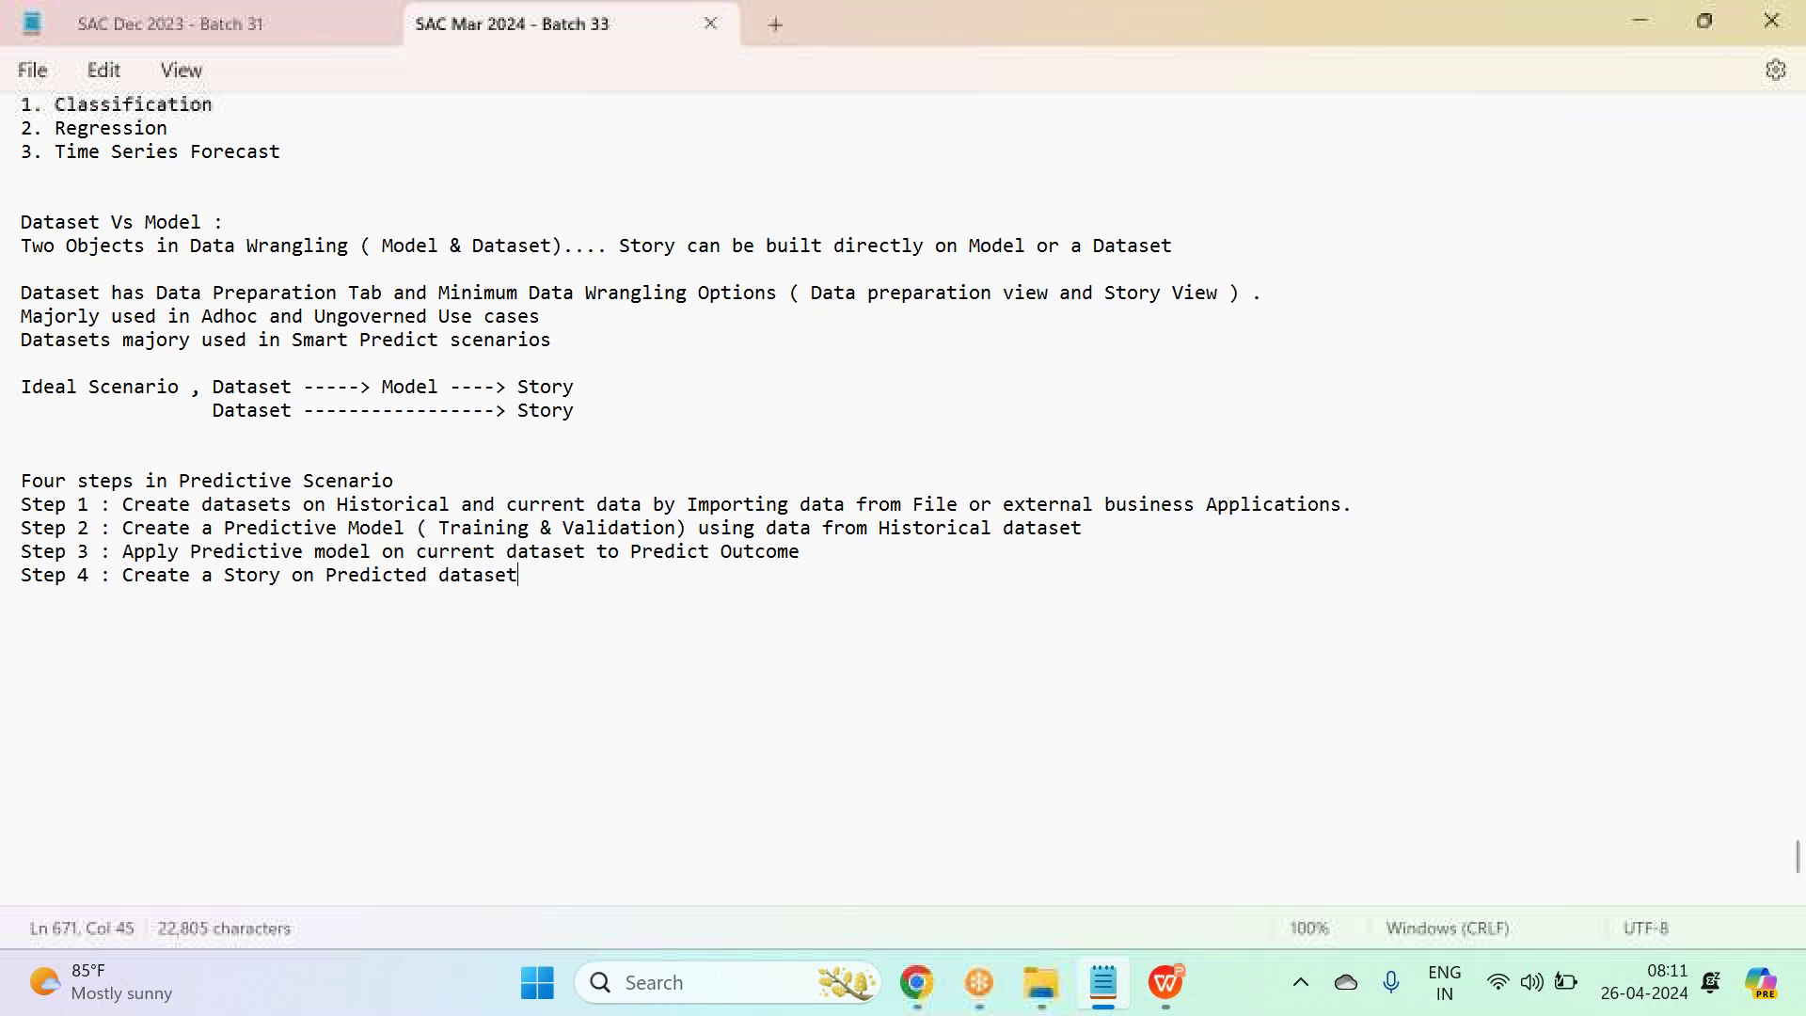
Switch to SAP Analytics Cloud and reopen Motor_insurance_Claim_Pred_dataset from the Datasets folder in the files.
{"action": "left_click", "coordinate": [934, 985]}
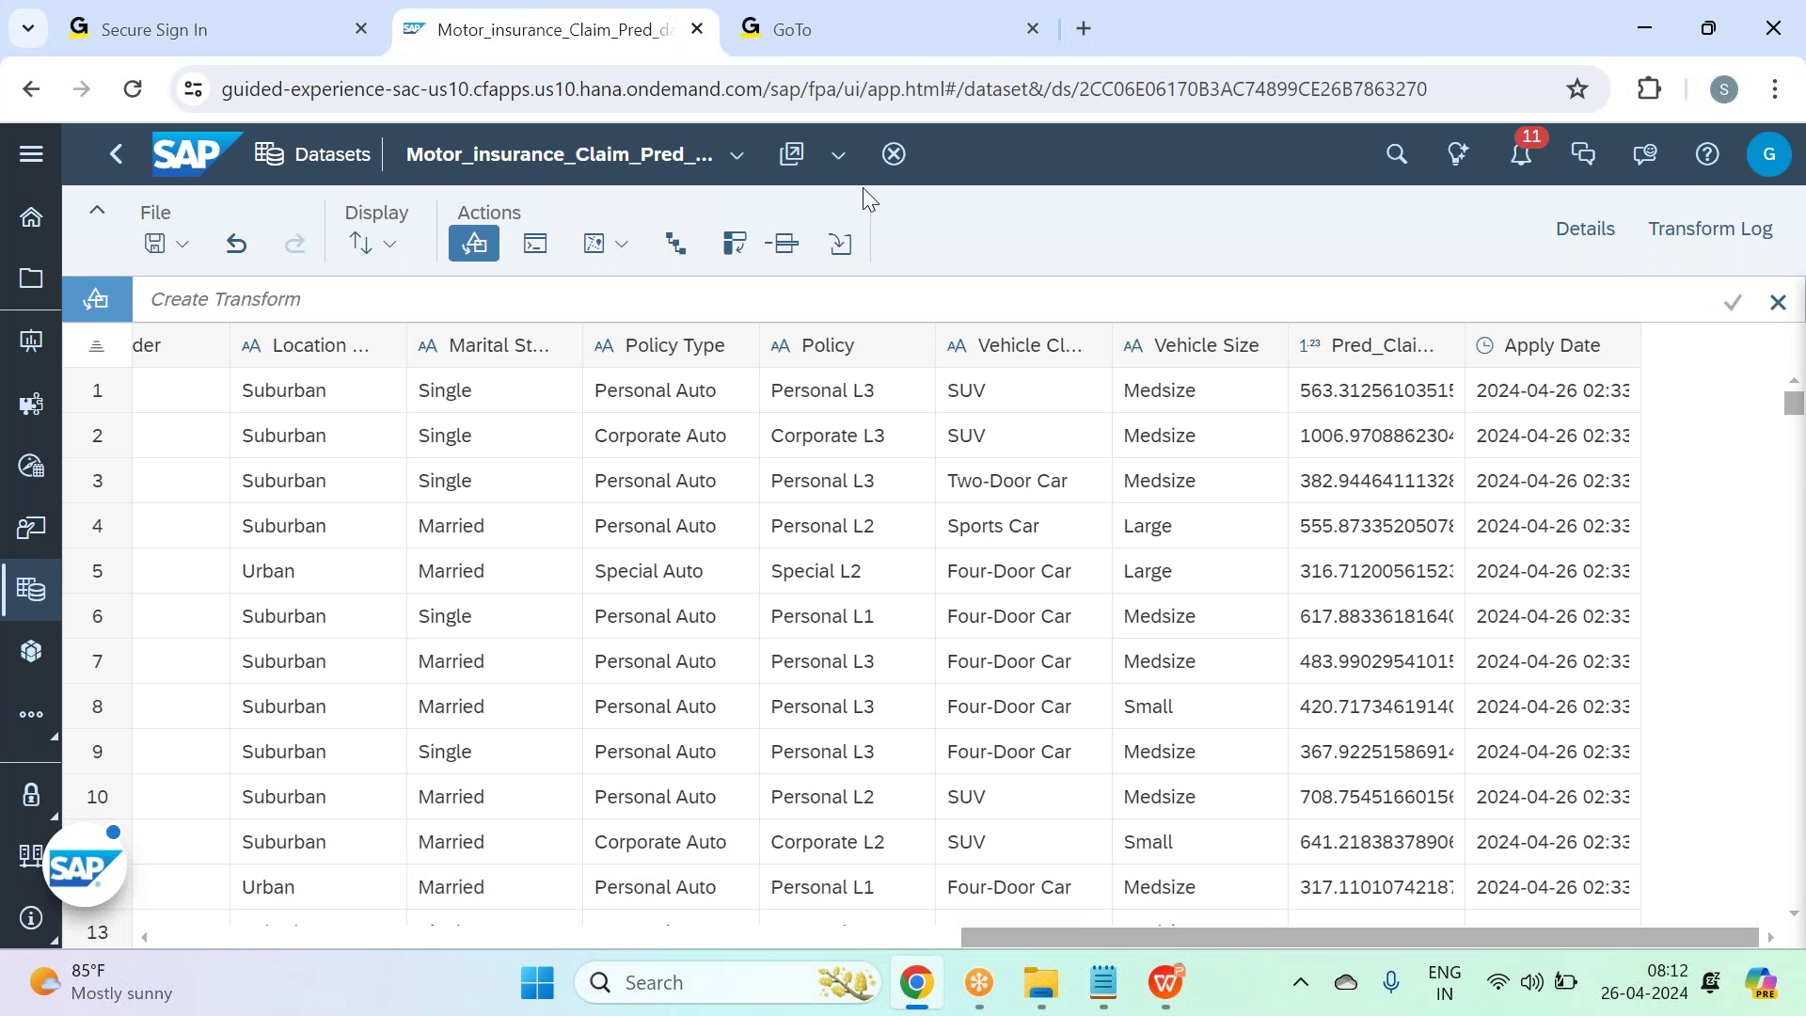
{"action": "left_click", "coordinate": [31, 278]}
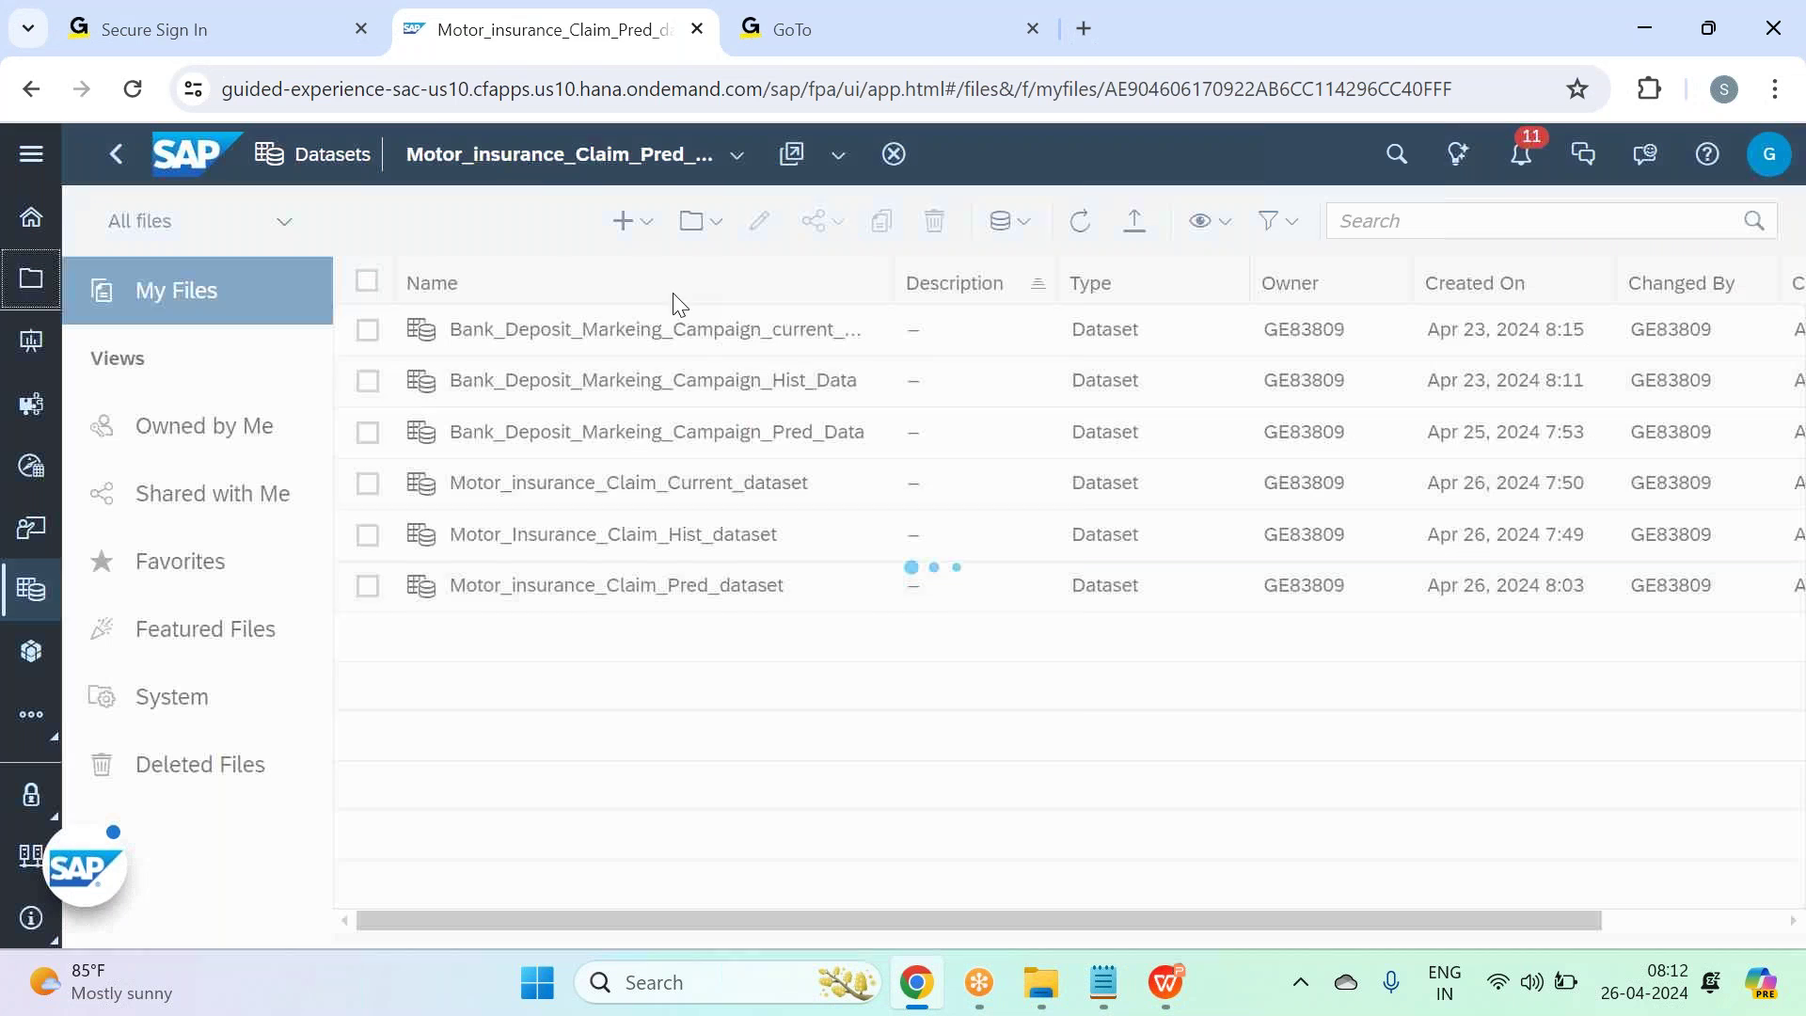
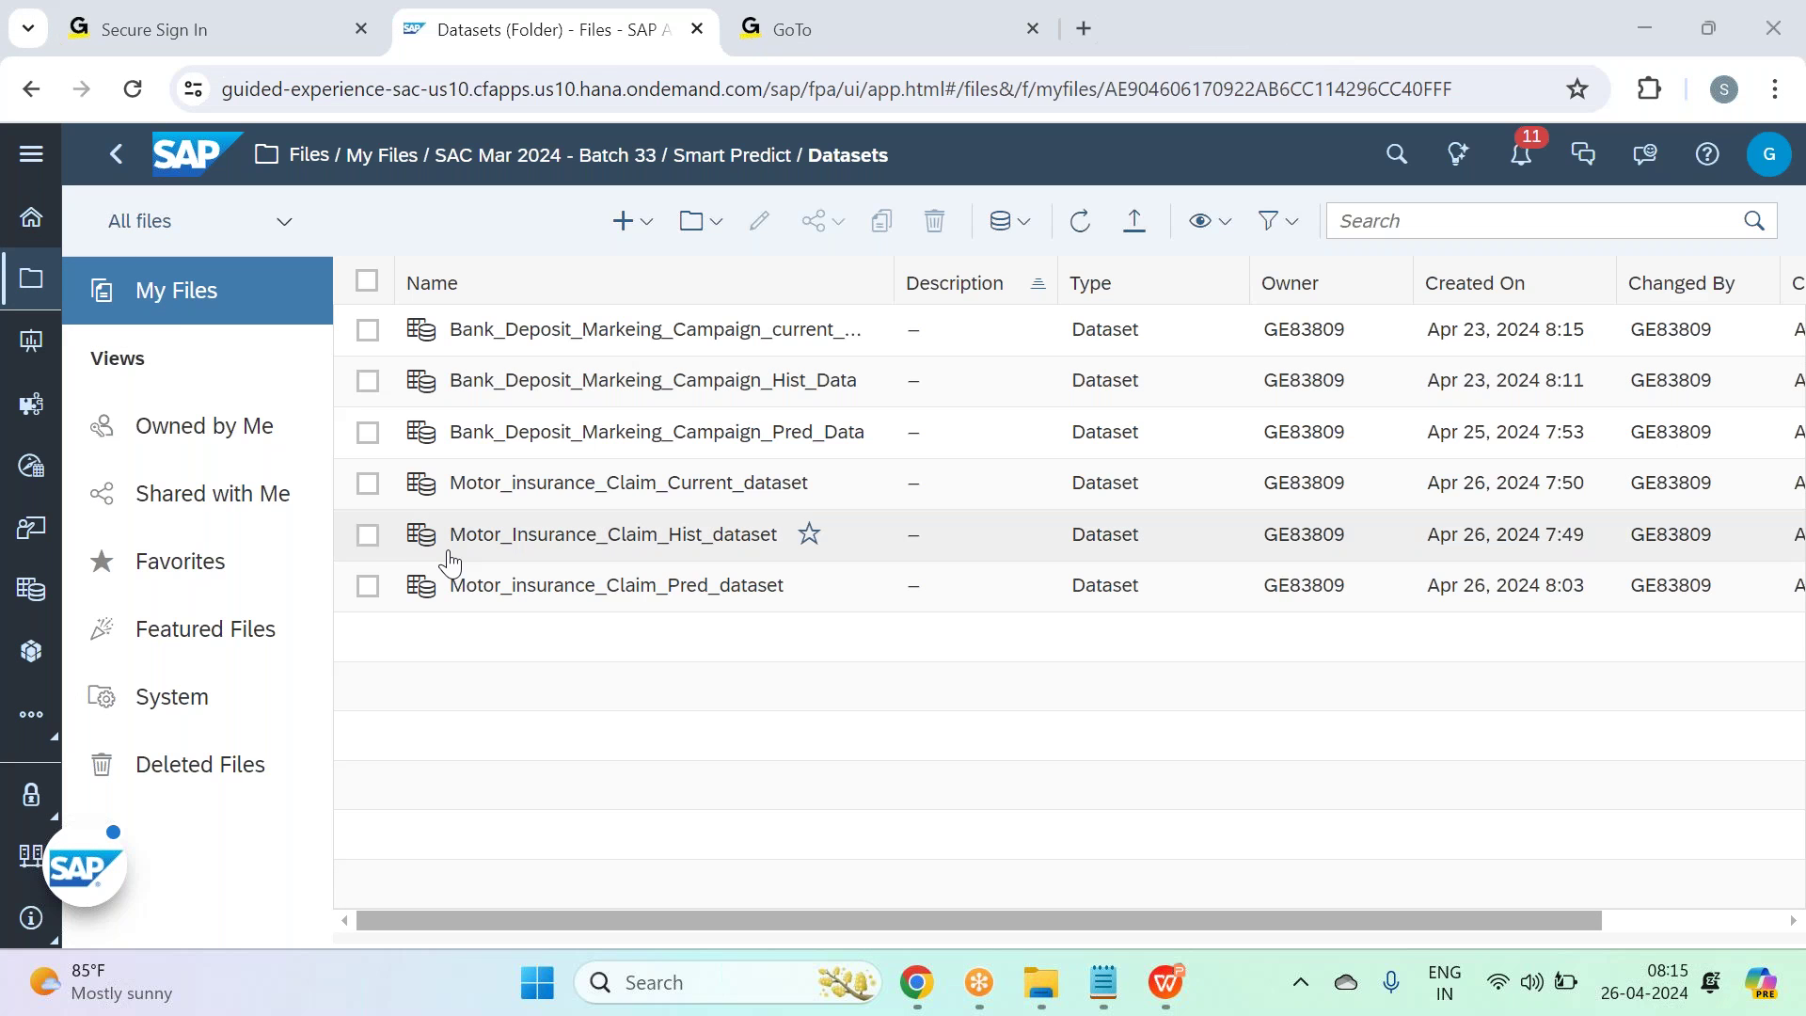
{"action": "left_click", "coordinate": [524, 584]}
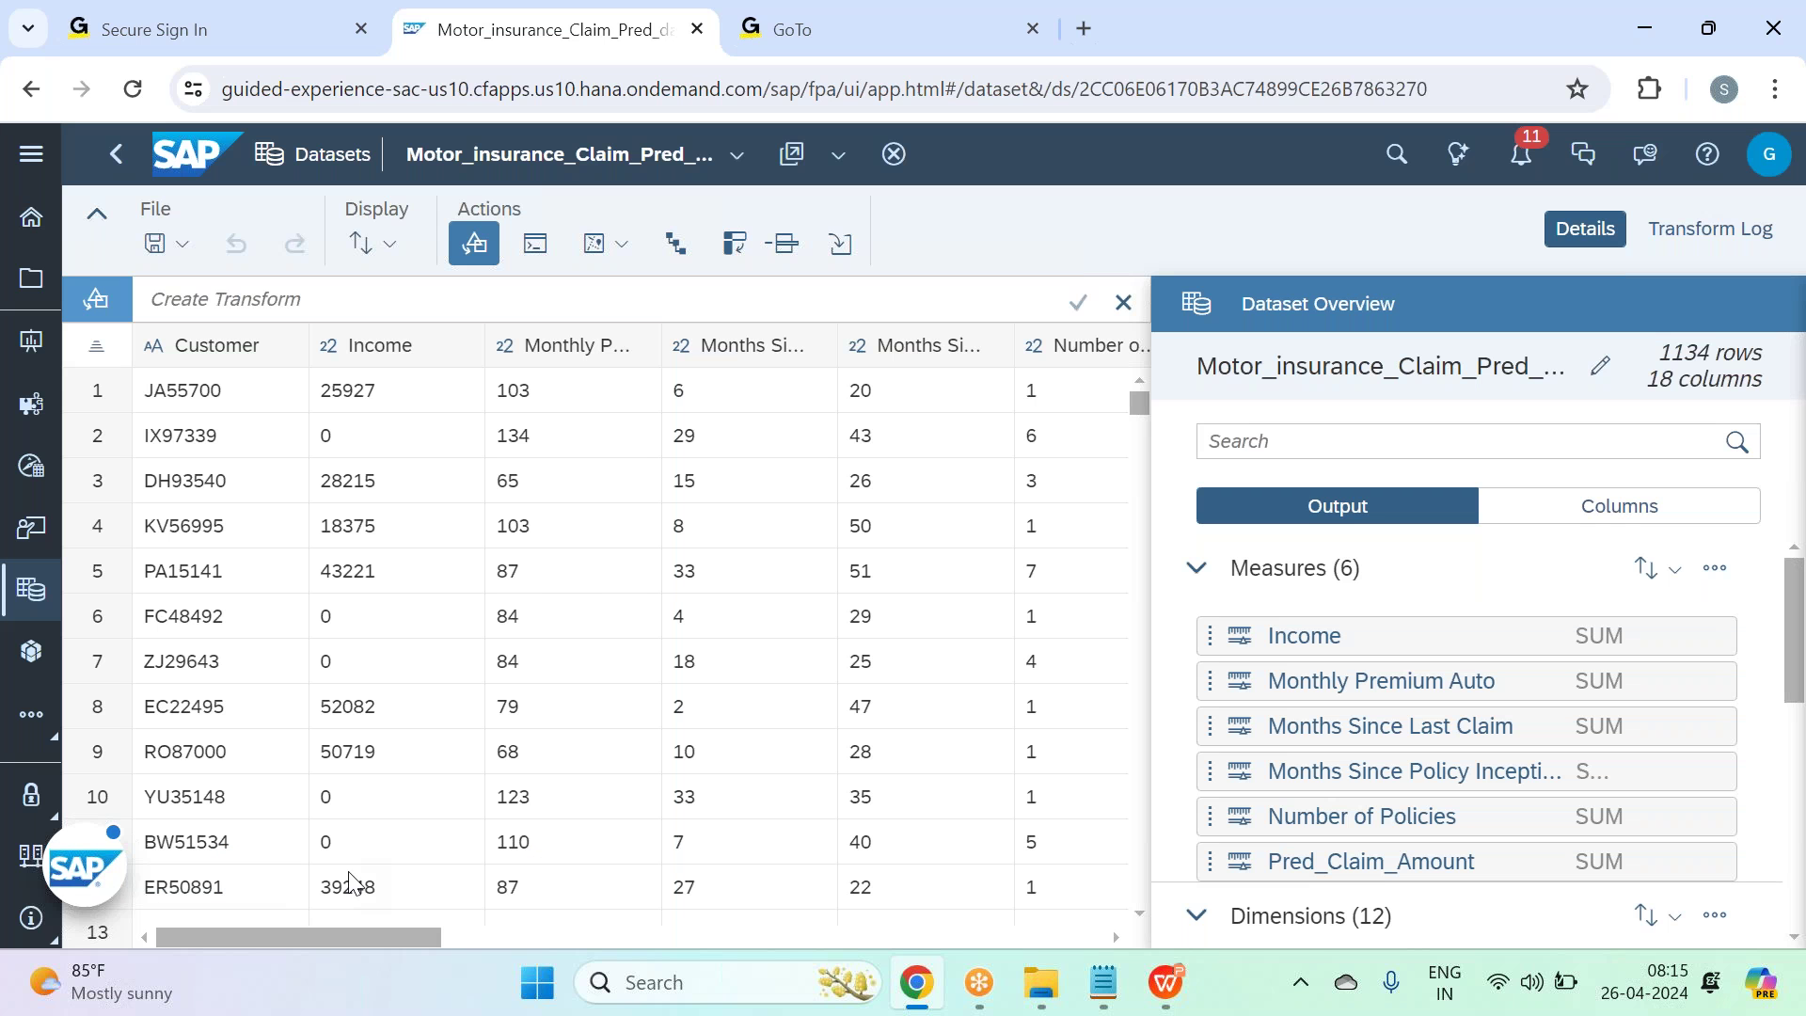
Examine the Pred_Claim_Amount column of the predicted dataset and the options available for its measures.
{"action": "left_click_drag", "start_coordinate": [395, 939], "coordinate": [1086, 961]}
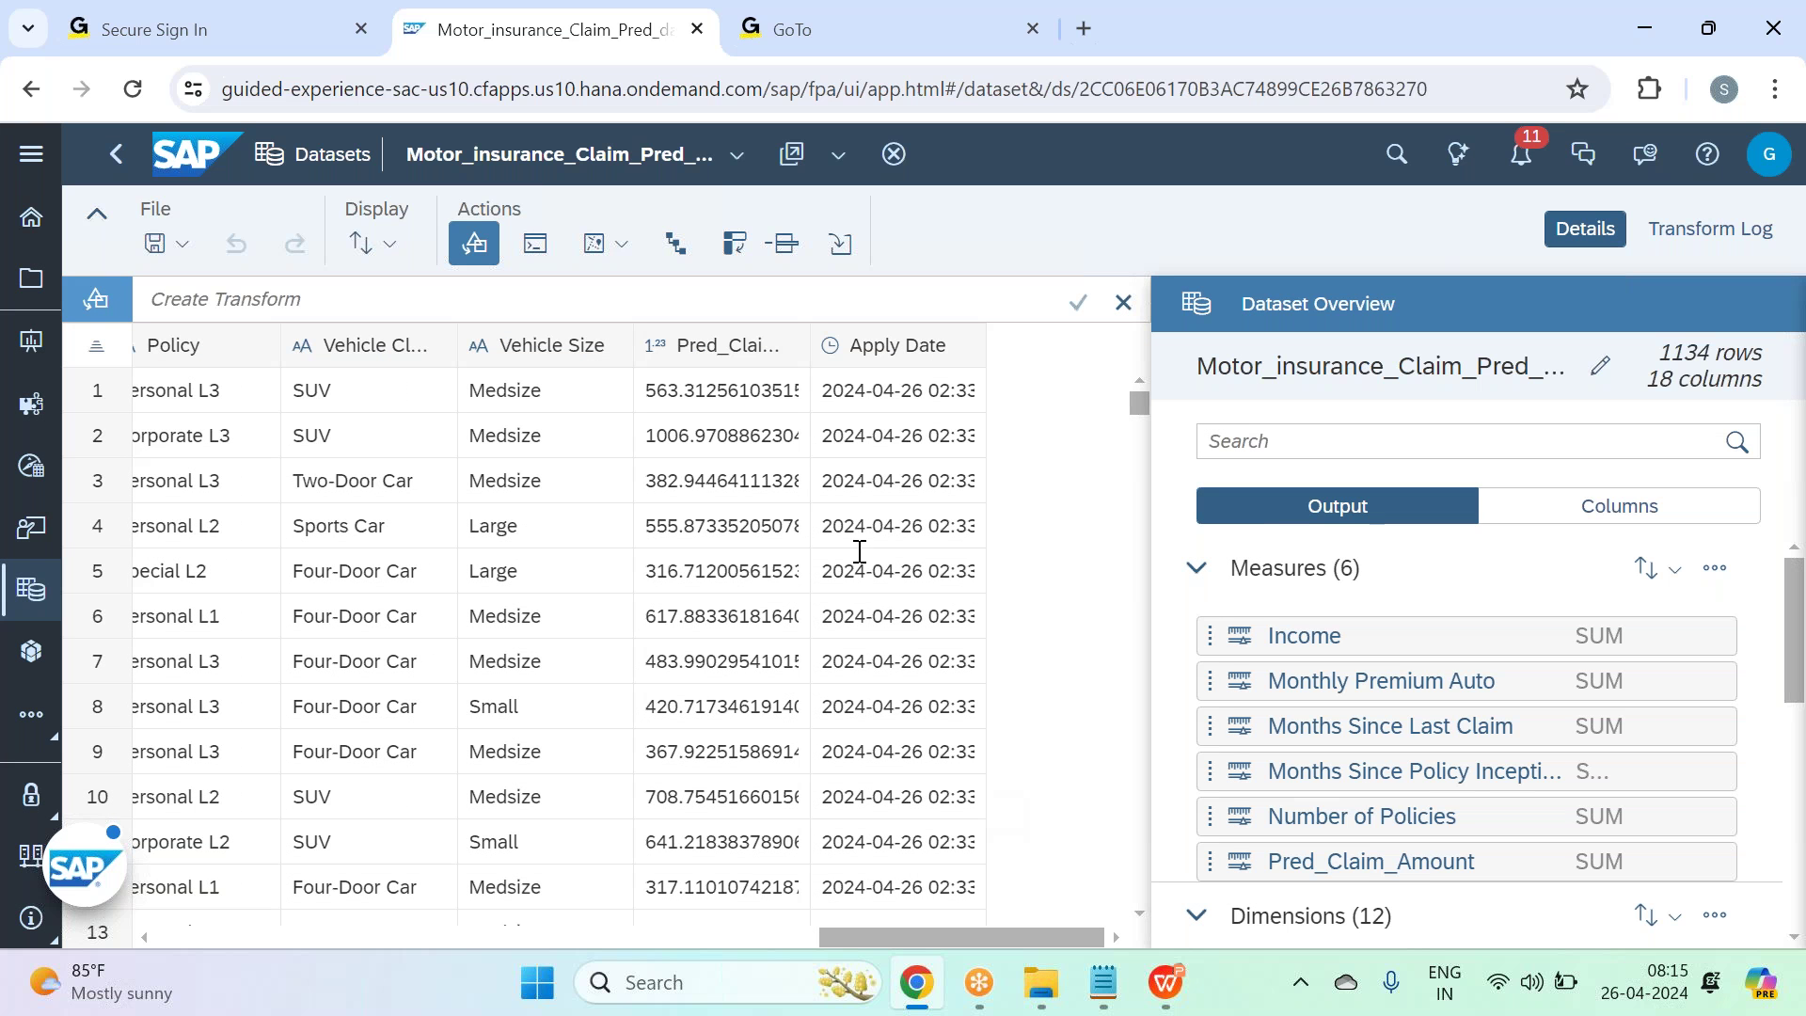
{"action": "left_click", "coordinate": [1565, 242]}
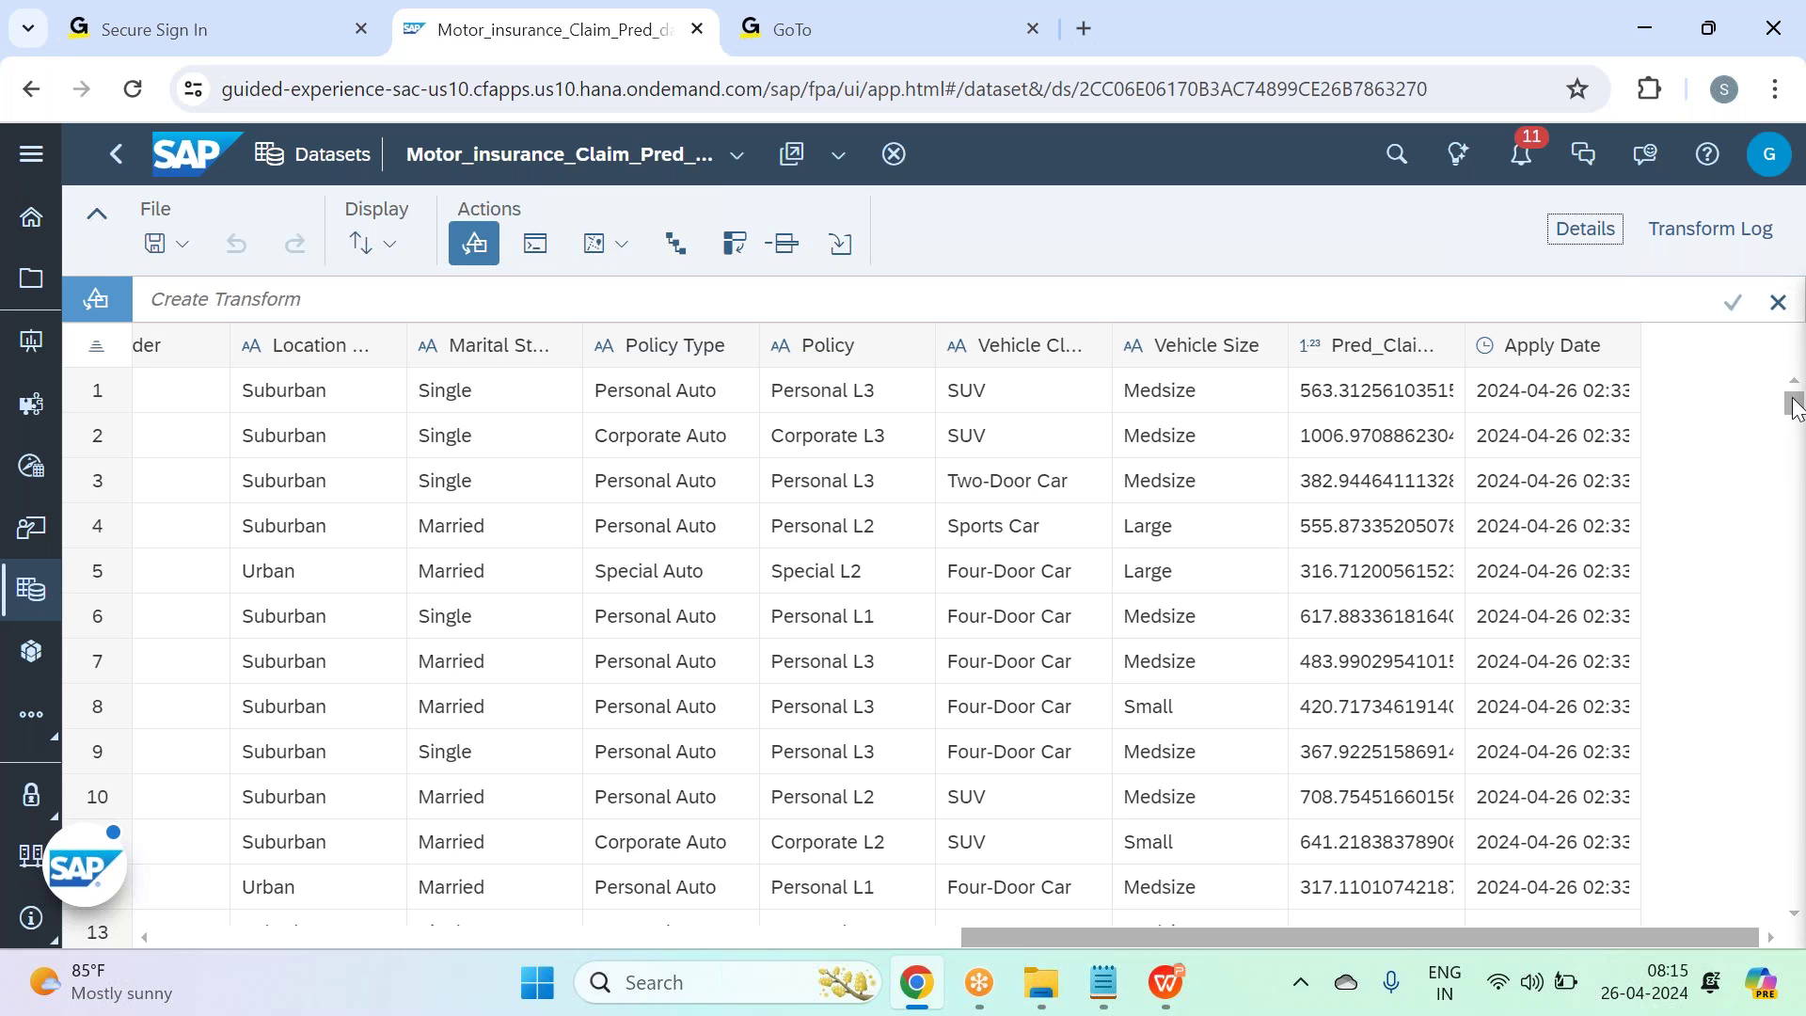
{"action": "left_click", "coordinate": [1351, 349]}
{"action": "left_click", "coordinate": [1354, 357]}
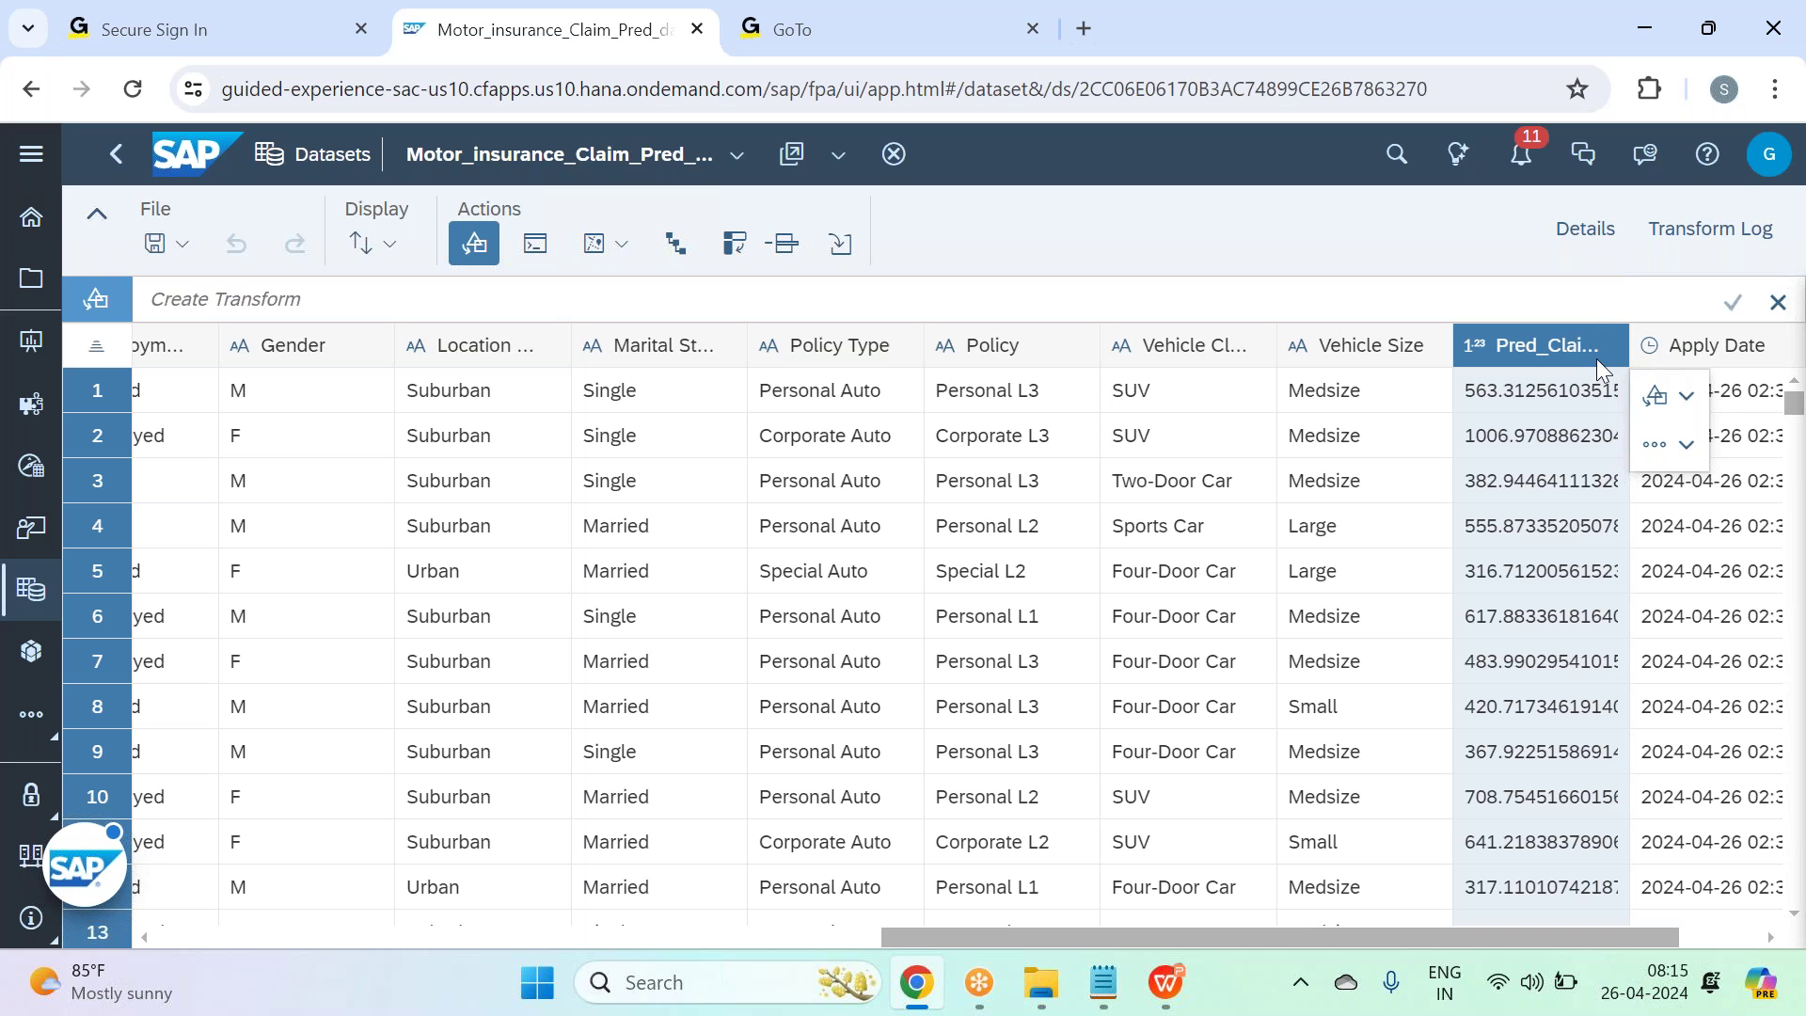
{"action": "left_click", "coordinate": [1585, 229]}
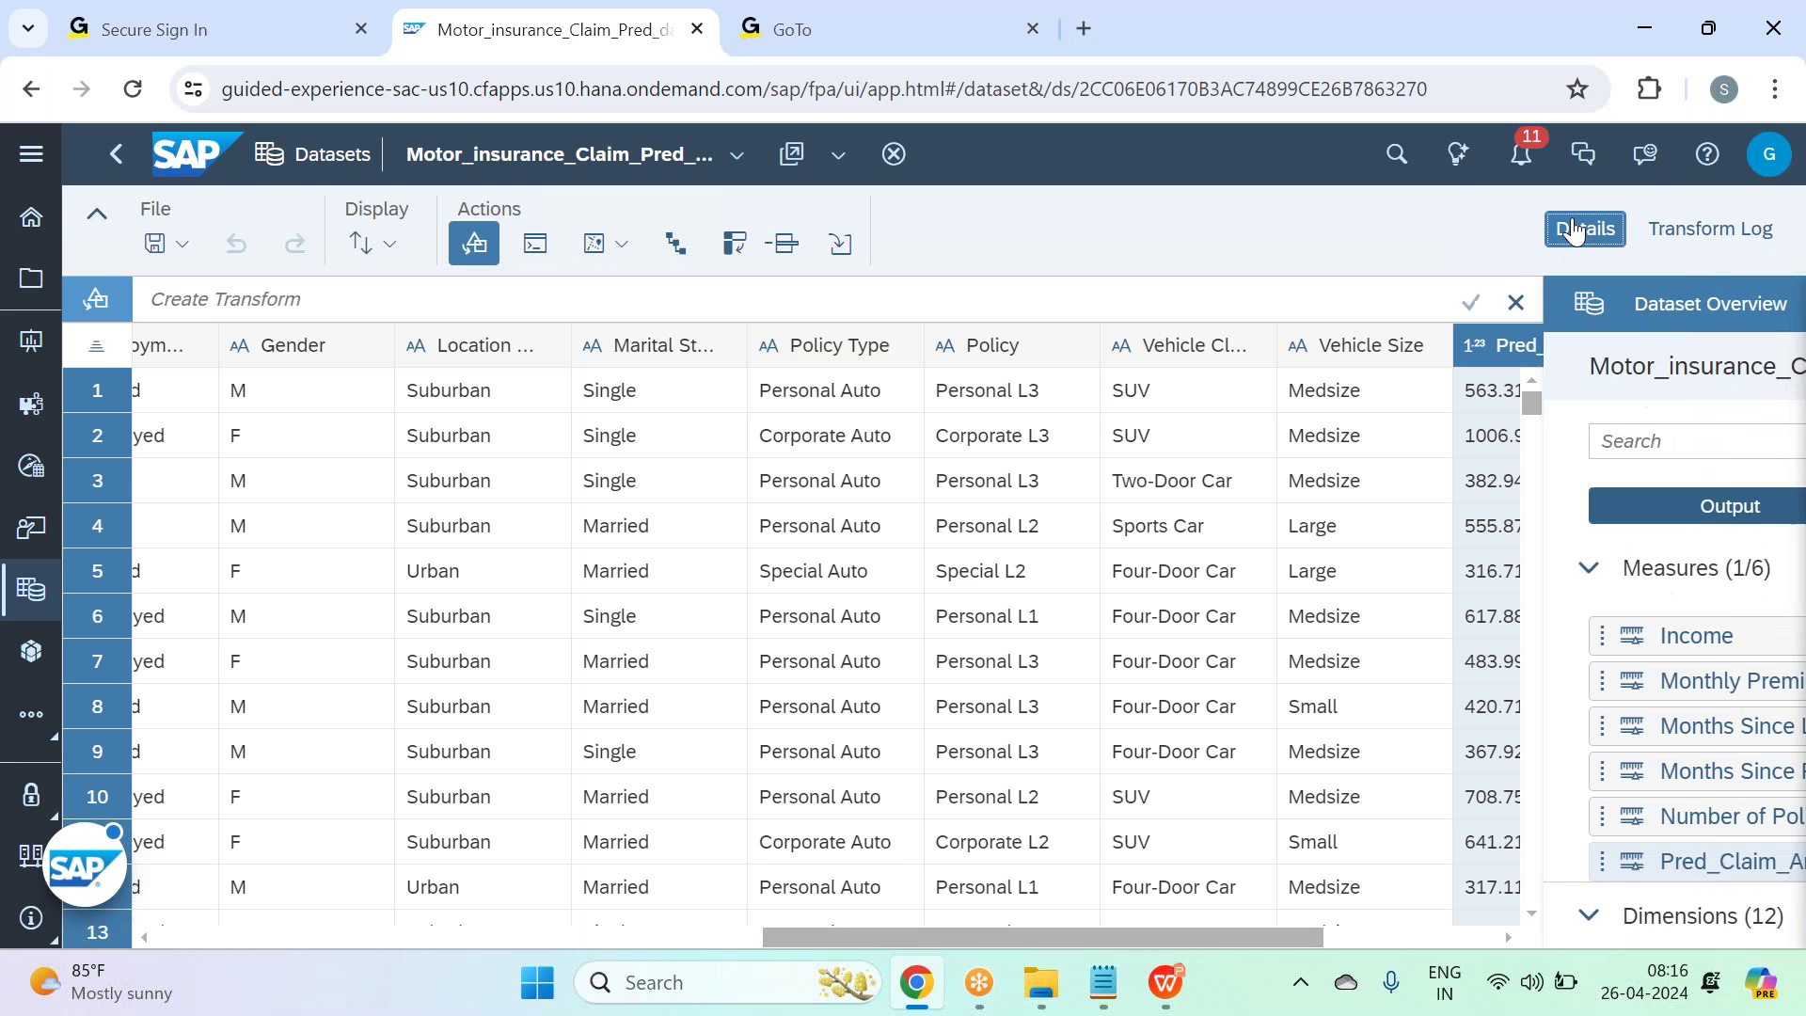
{"action": "left_click", "coordinate": [1715, 569]}
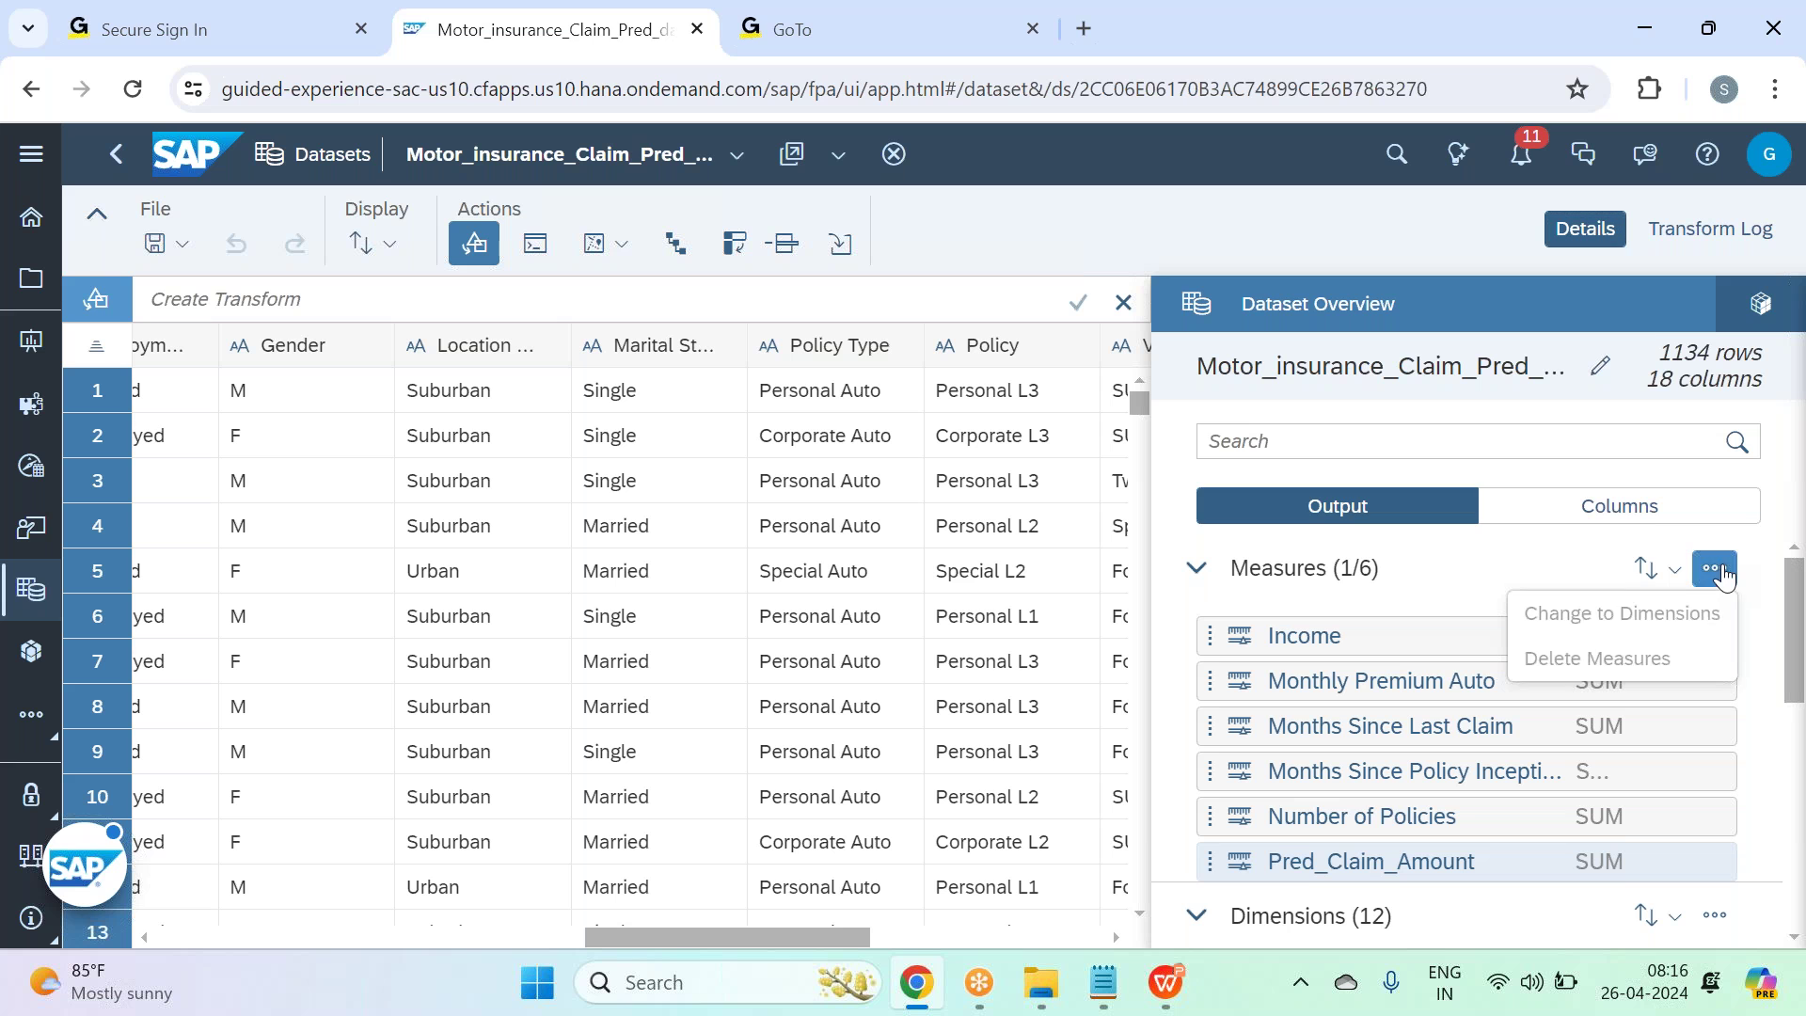
{"action": "left_click", "coordinate": [1561, 564]}
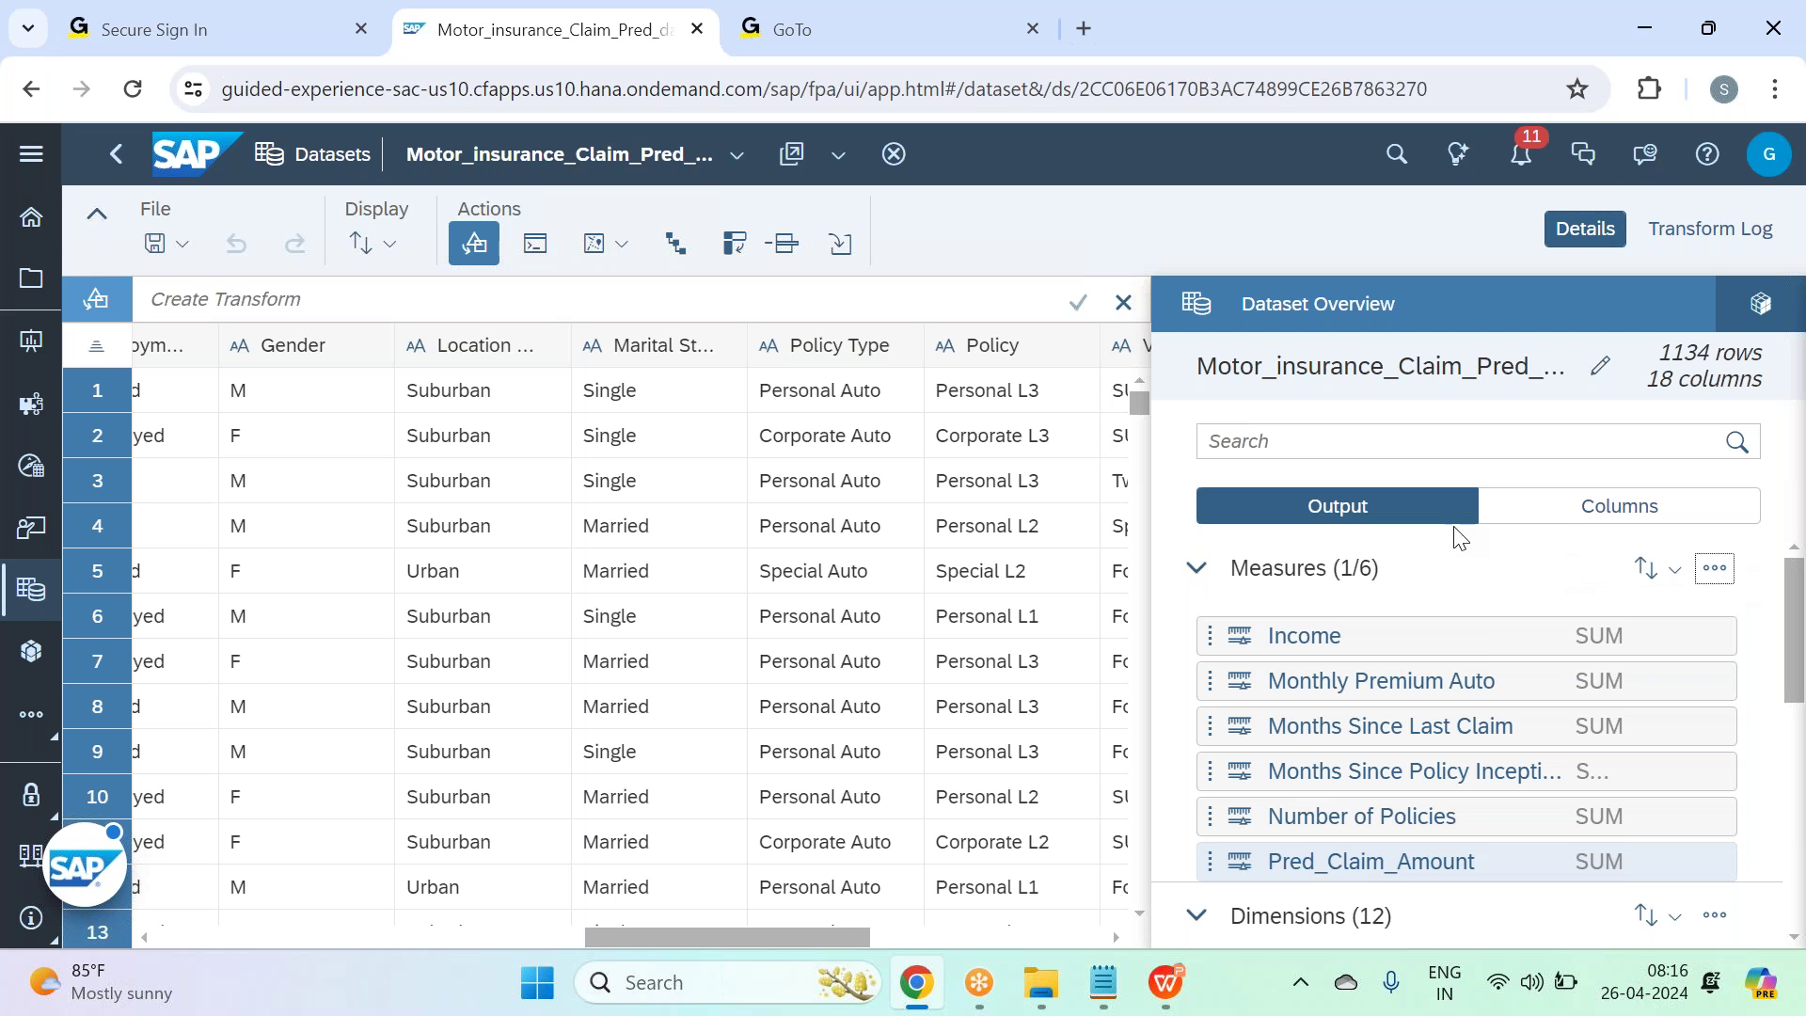
{"action": "left_click", "coordinate": [1585, 228]}
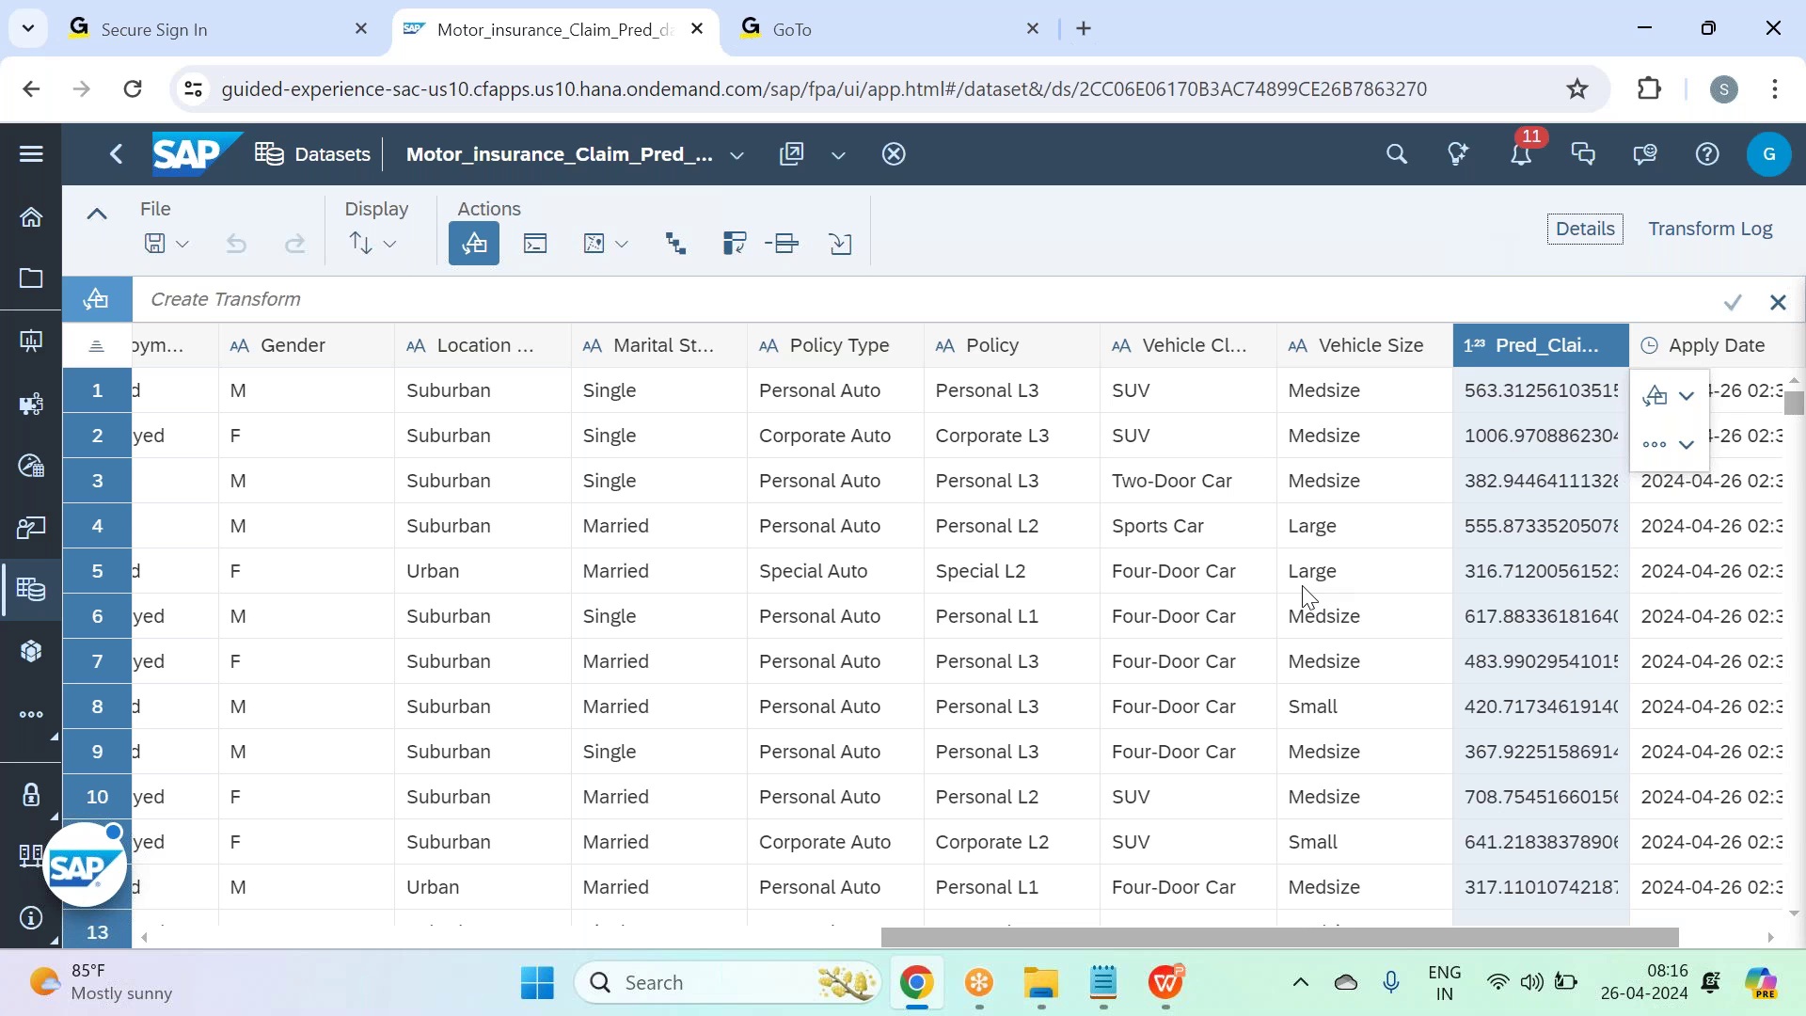
Switch to Notepad and highlight the Dataset to Model to Story and the Dataset to Story paths of the ideal scenario.
{"action": "left_click", "coordinate": [1104, 983]}
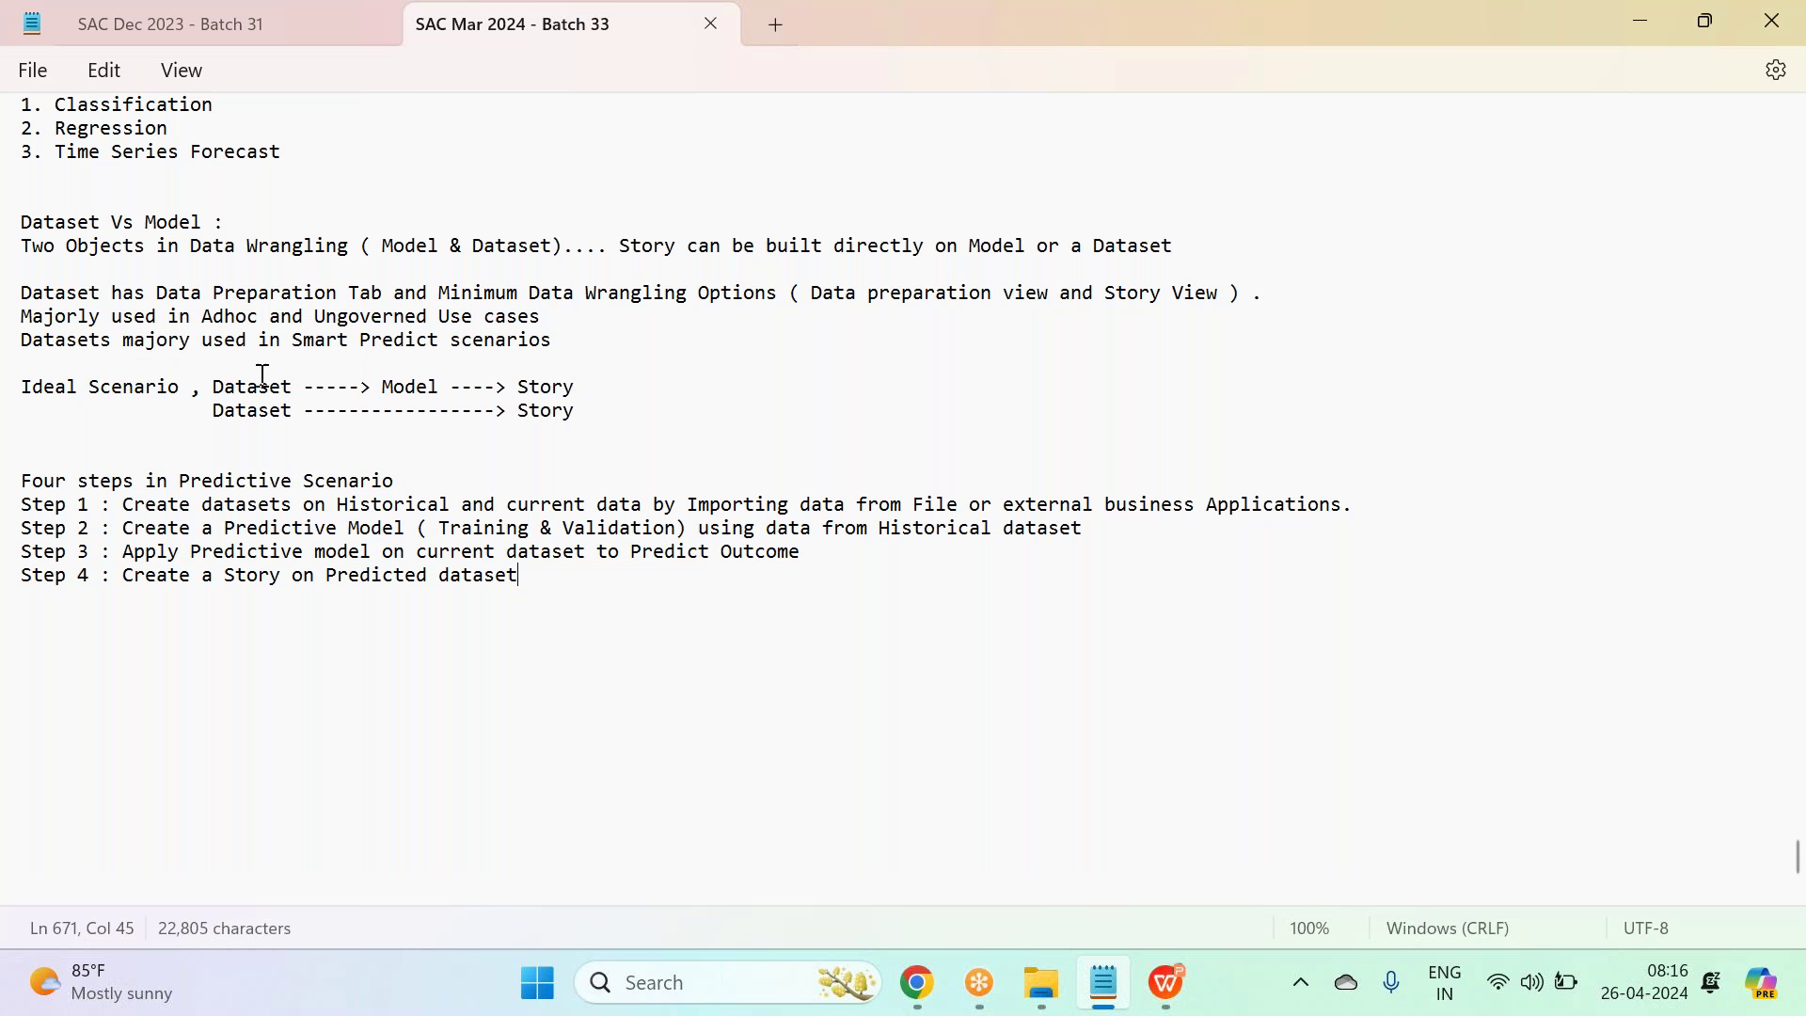
{"action": "left_click_drag", "start_coordinate": [225, 387], "coordinate": [595, 399]}
{"action": "key", "text": "Right"}
{"action": "left_click_drag", "start_coordinate": [224, 411], "coordinate": [625, 442]}
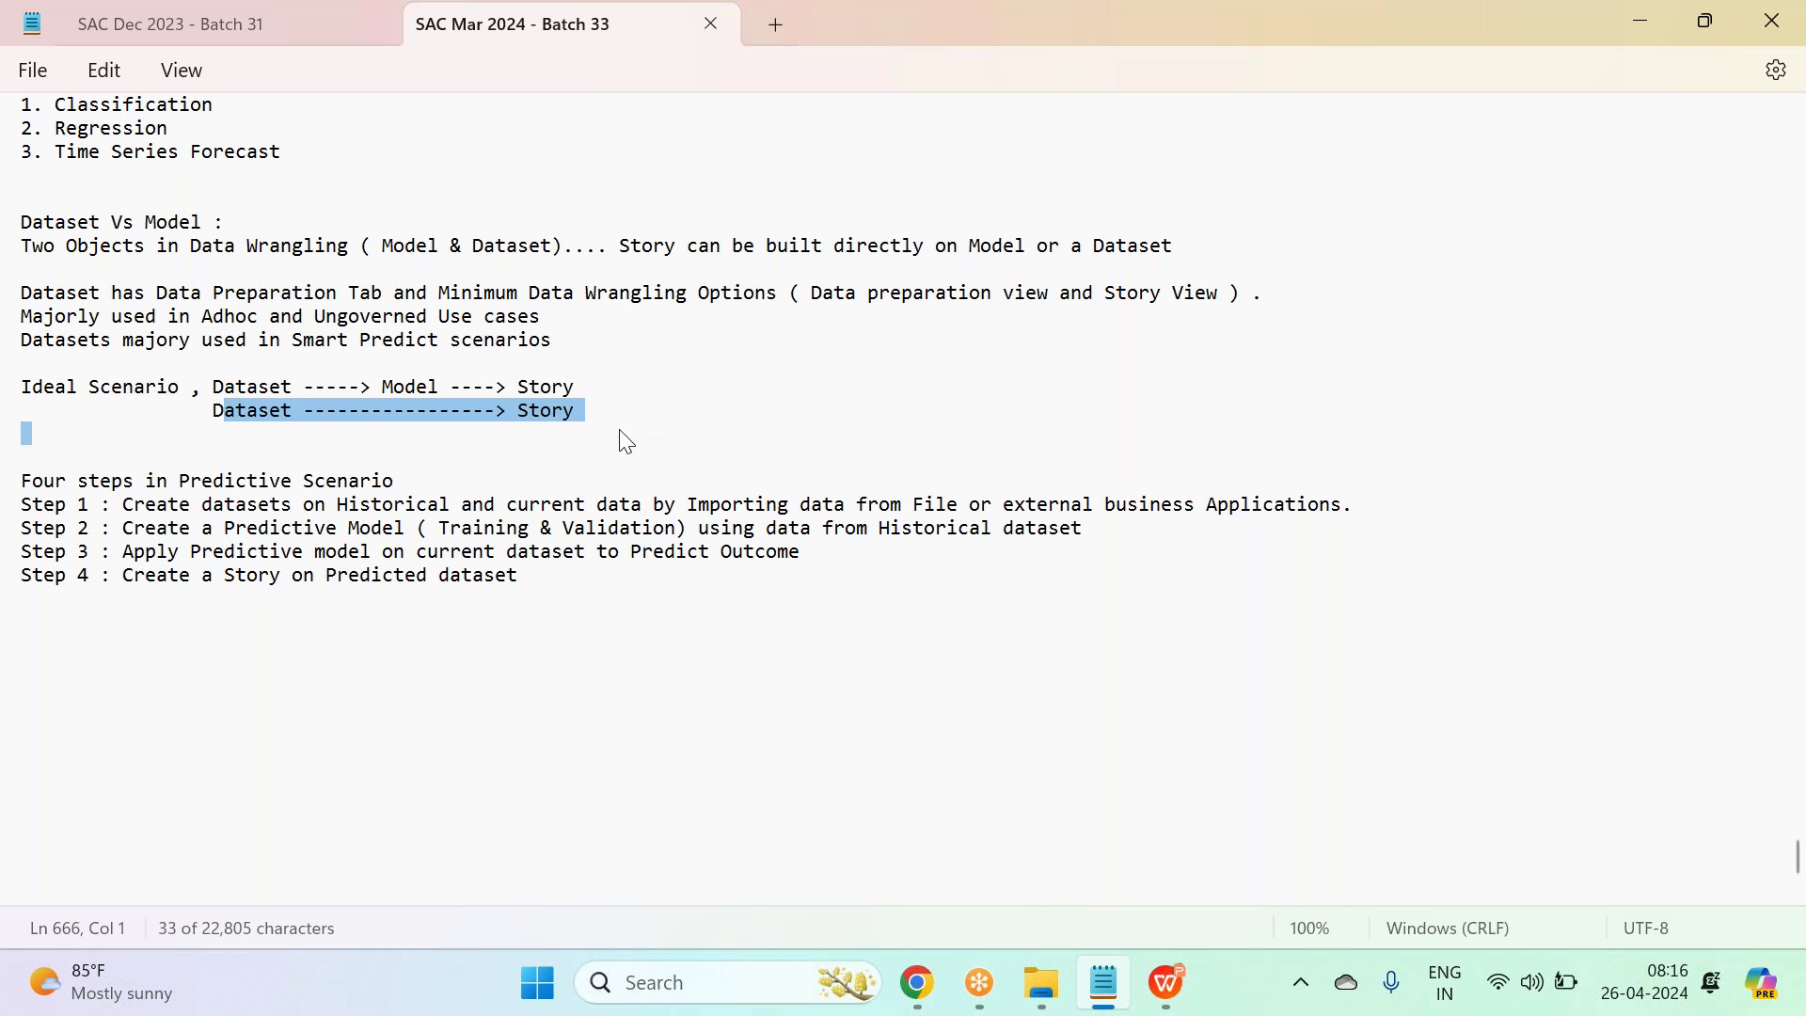
{"action": "left_click_drag", "start_coordinate": [312, 389], "coordinate": [576, 390]}
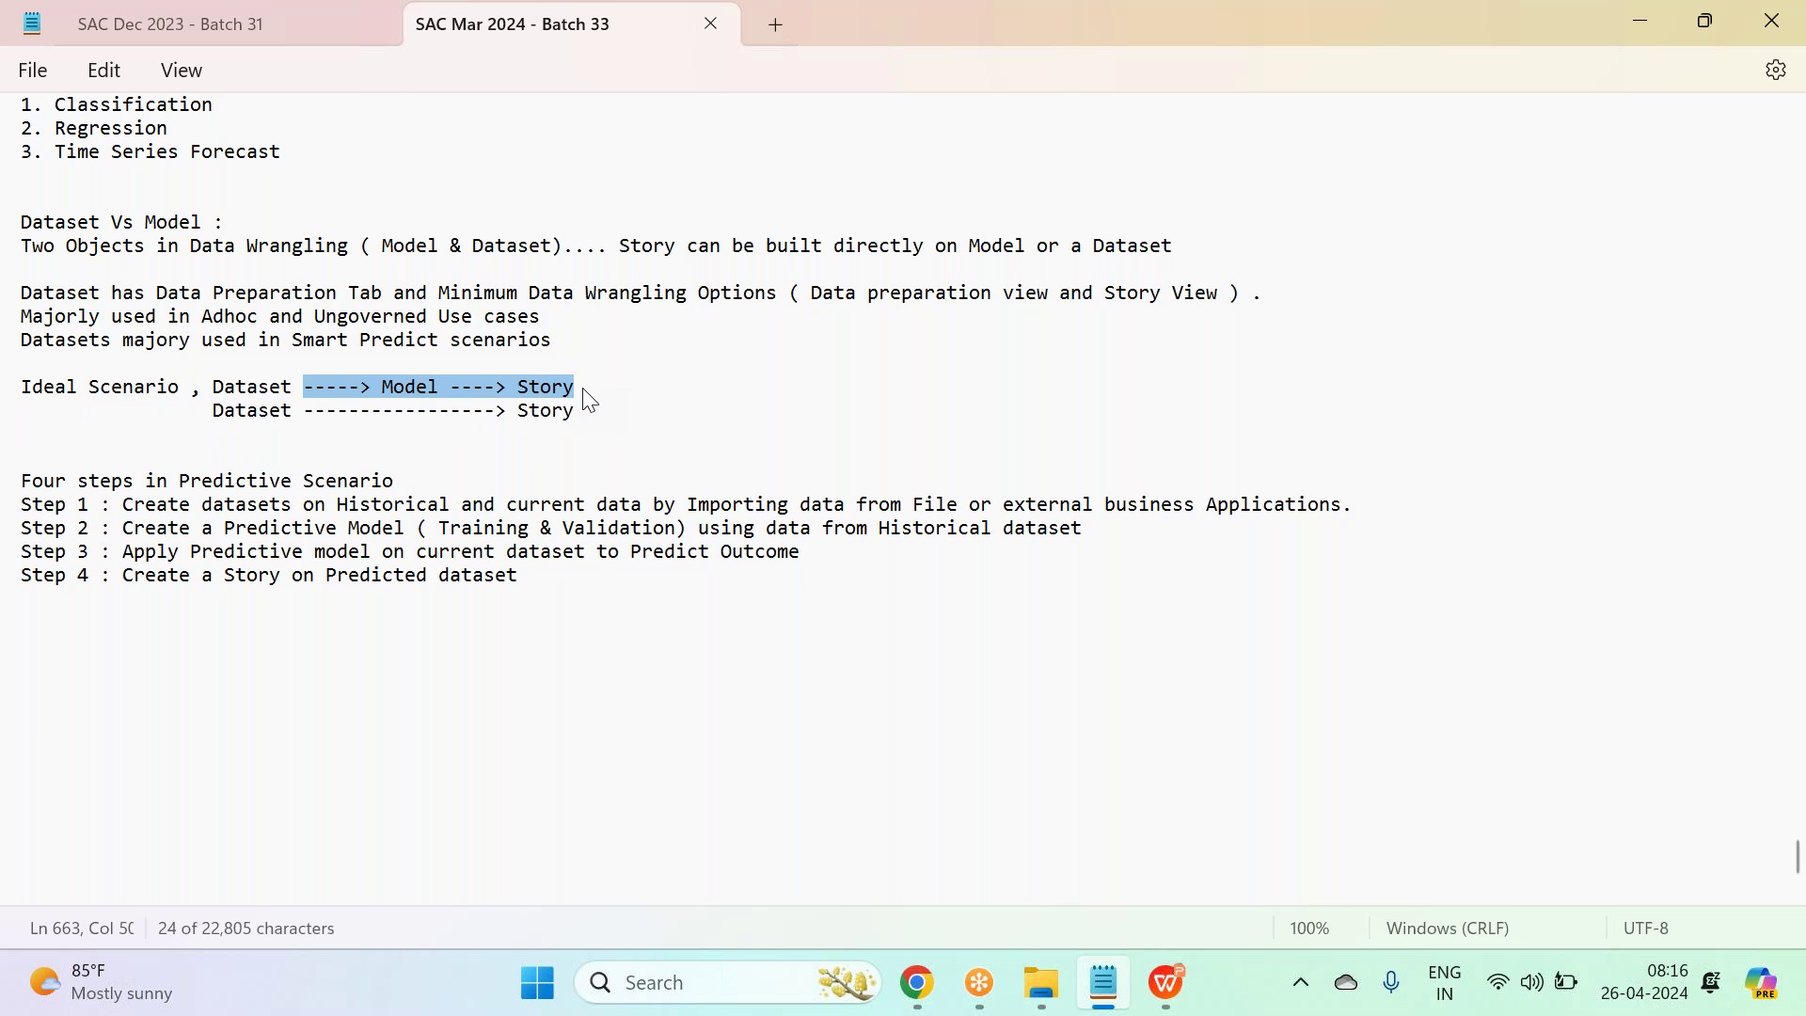
{"action": "key", "text": "Right"}
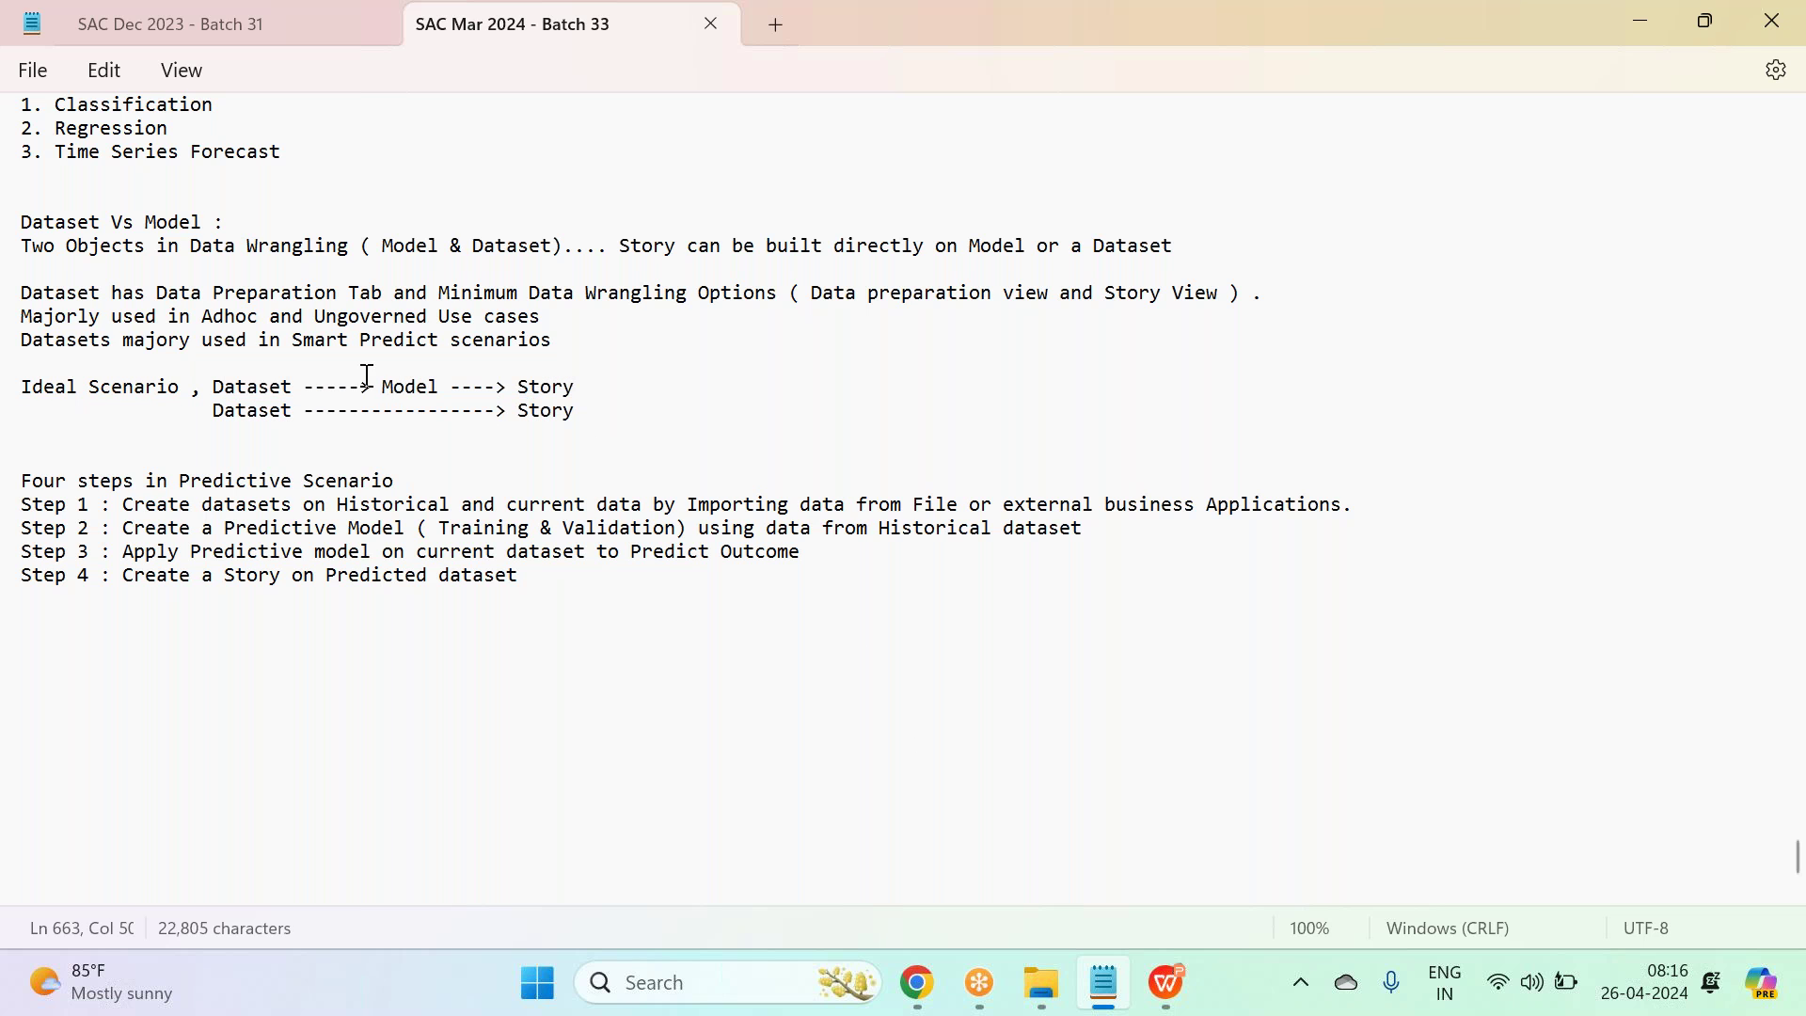
Switch to SAP Analytics Cloud and begin a new model in the Modeler using the Start with data option.
{"action": "left_click", "coordinate": [917, 981]}
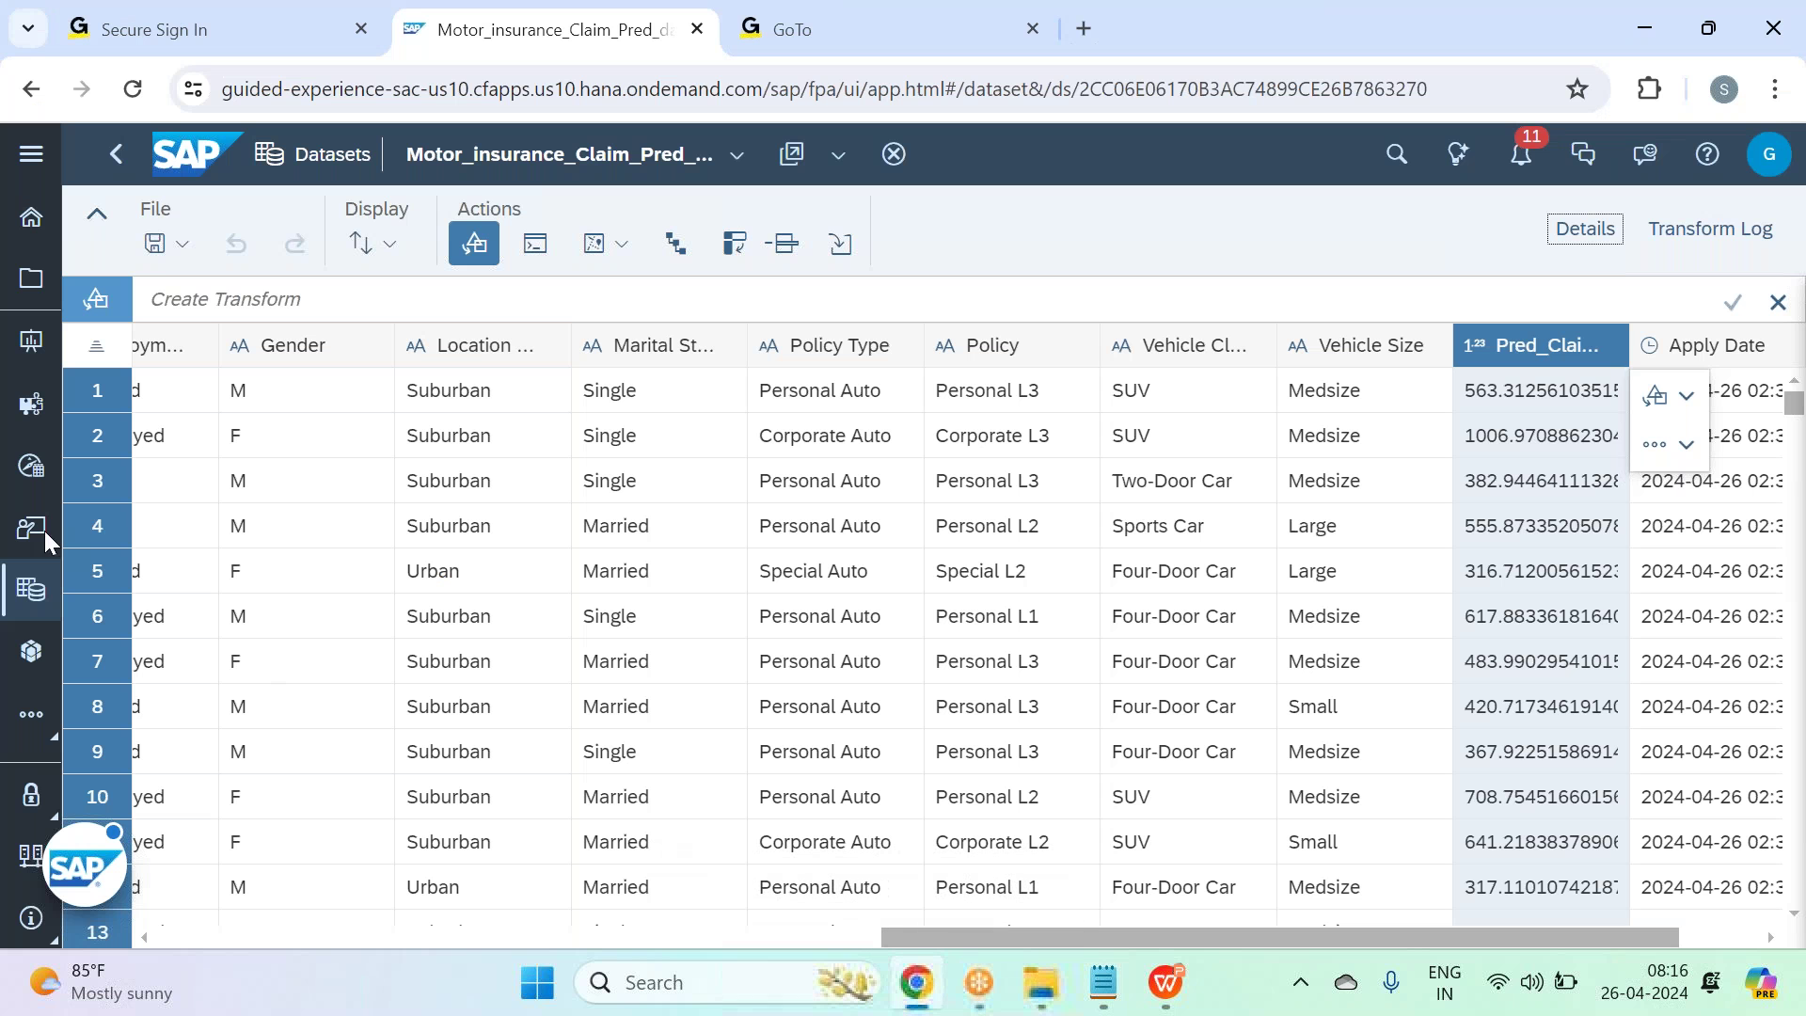
{"action": "left_click", "coordinate": [32, 153]}
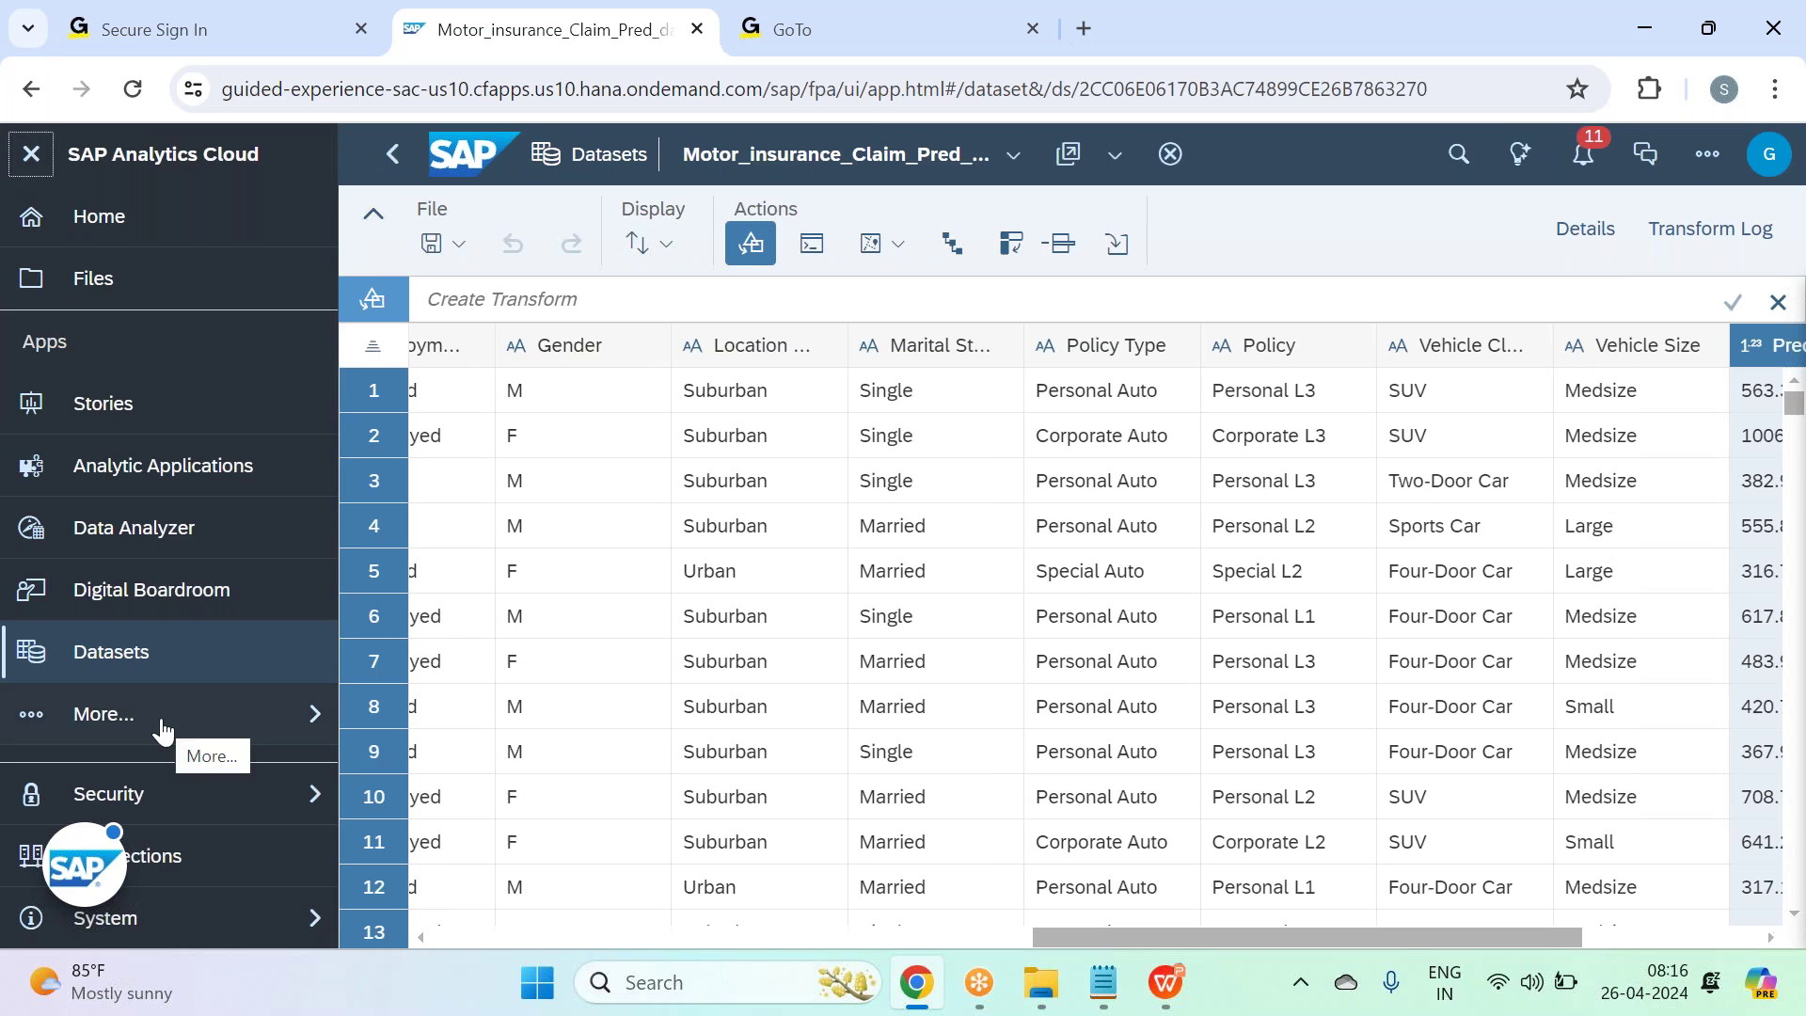
{"action": "left_click", "coordinate": [161, 730]}
{"action": "left_click", "coordinate": [485, 598]}
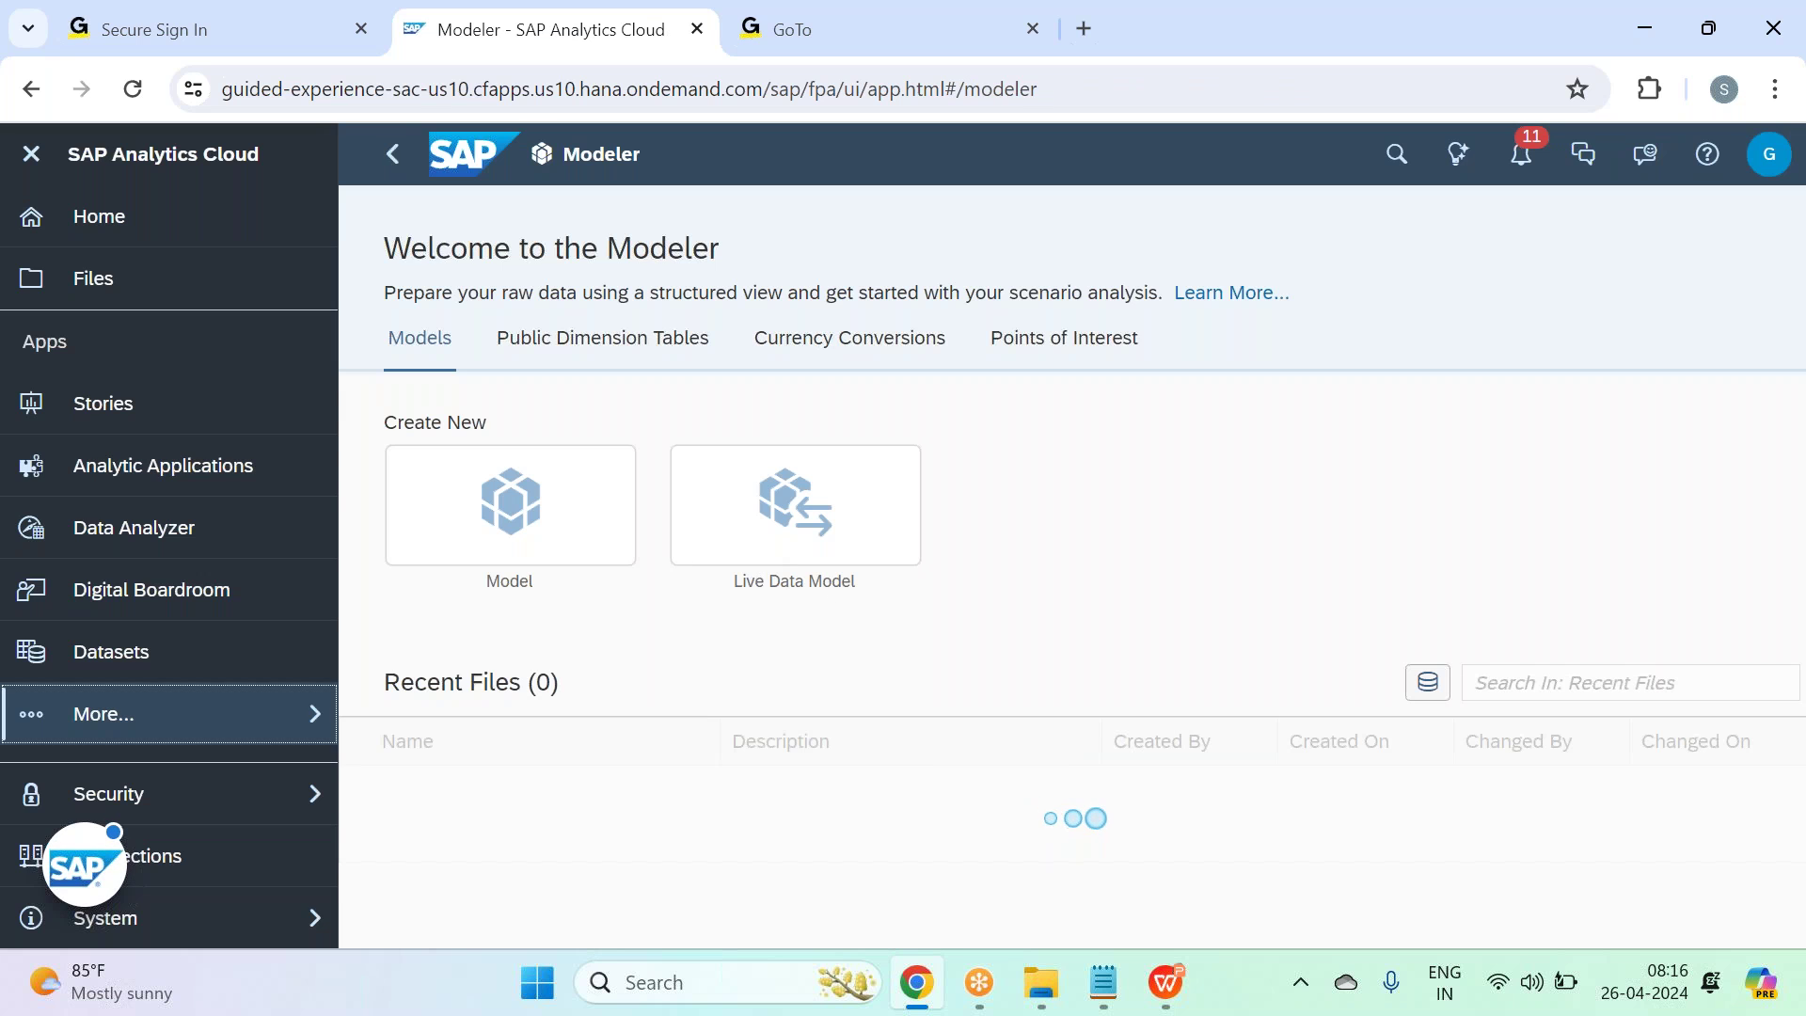
{"action": "left_click", "coordinate": [446, 515]}
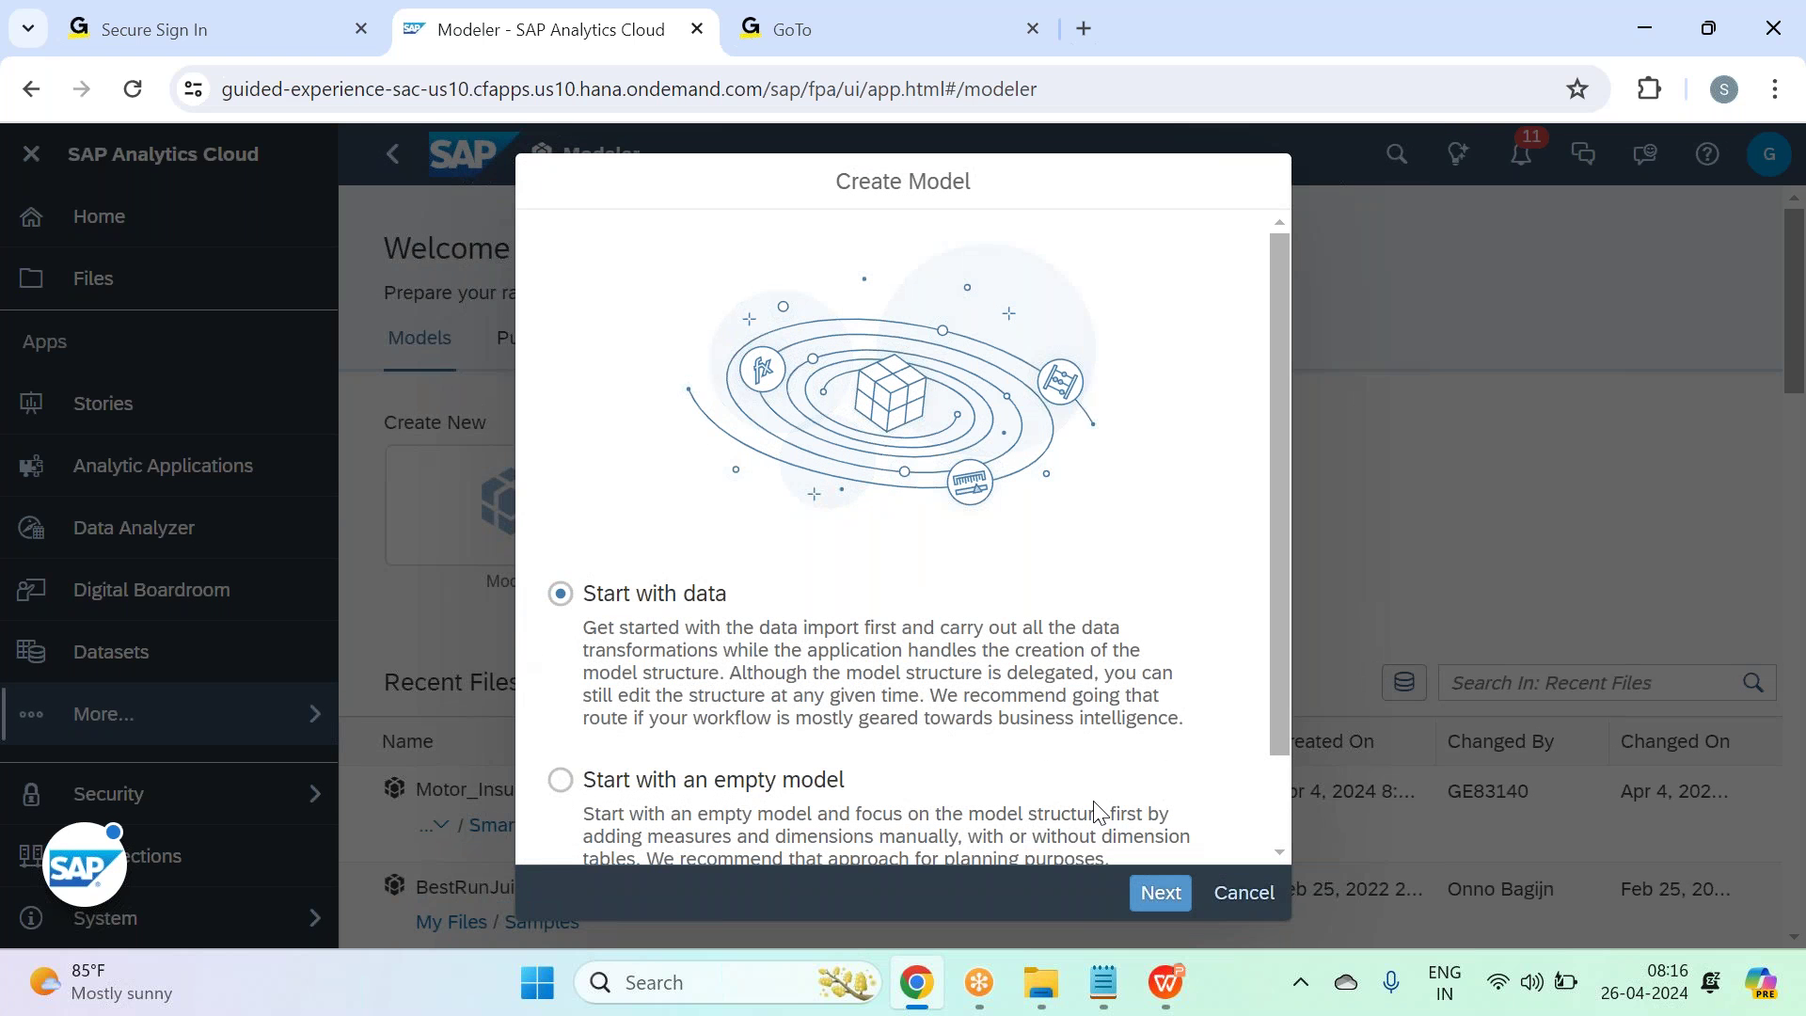
{"action": "left_click", "coordinate": [1152, 898]}
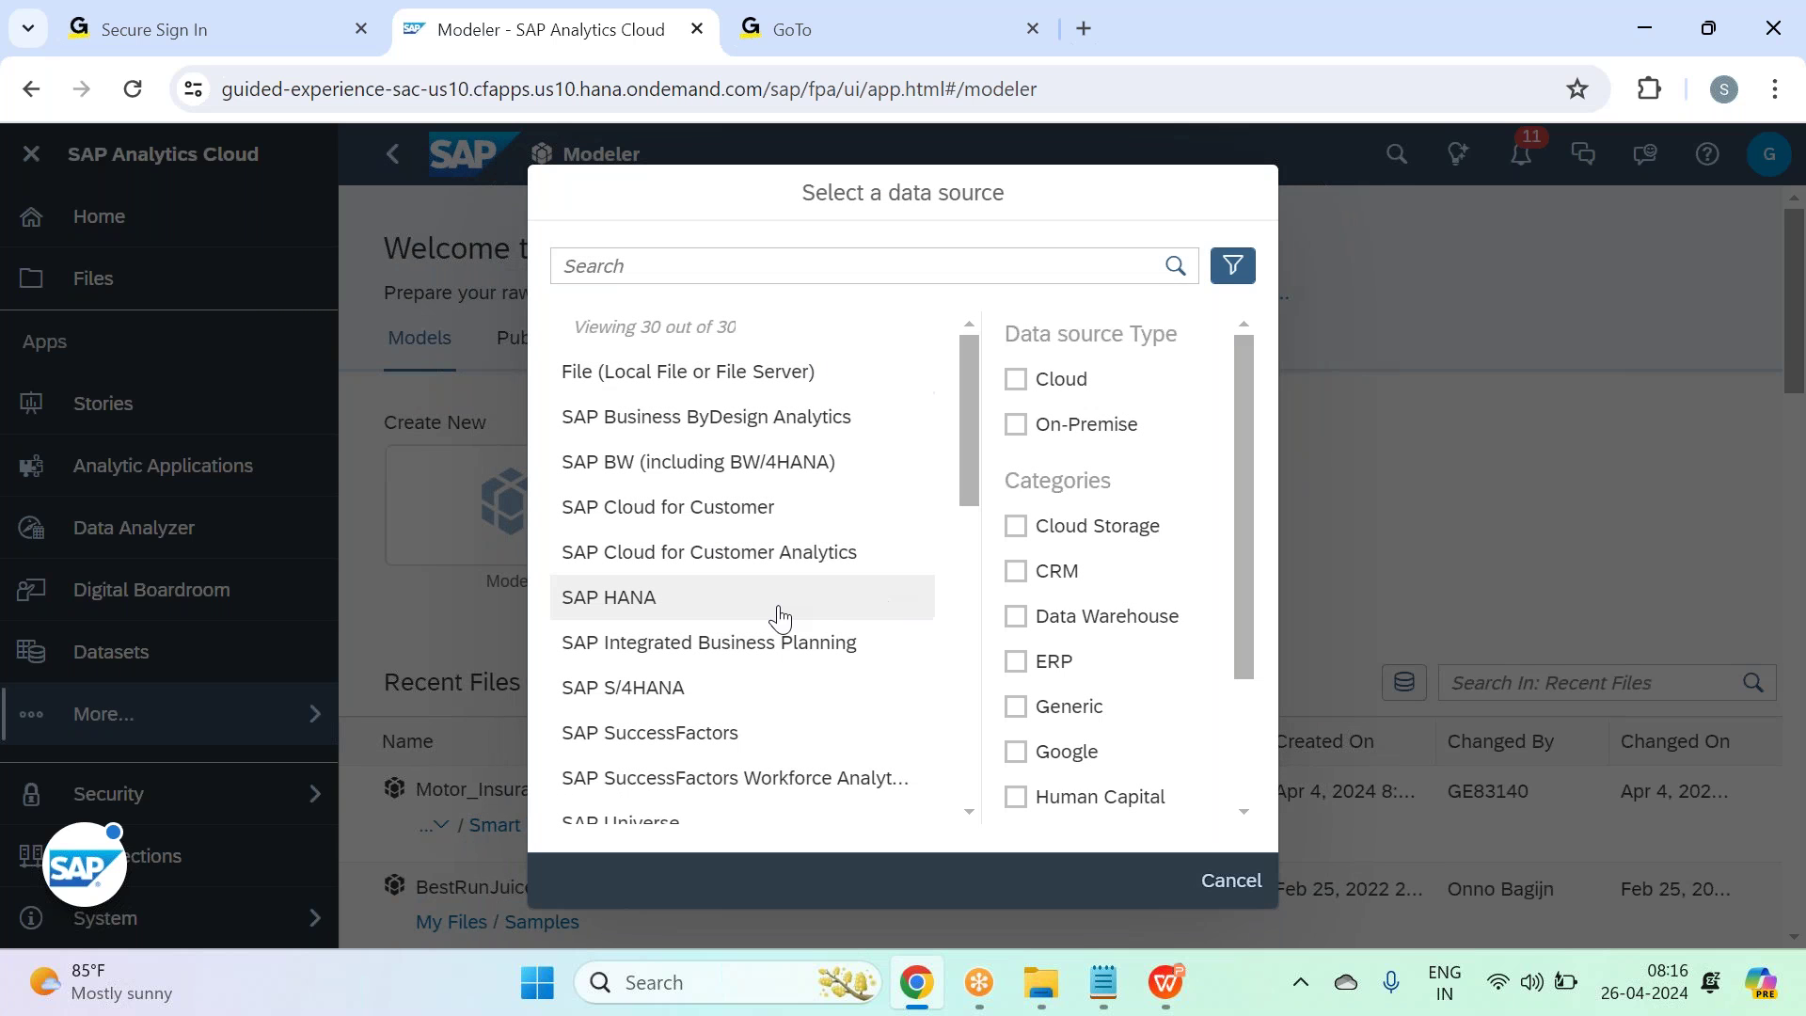
Look through the data sources available for the model, search them for "da", and clear the search.
{"action": "scroll", "coordinate": [779, 618], "scroll_direction": "down", "scroll_amount": 10}
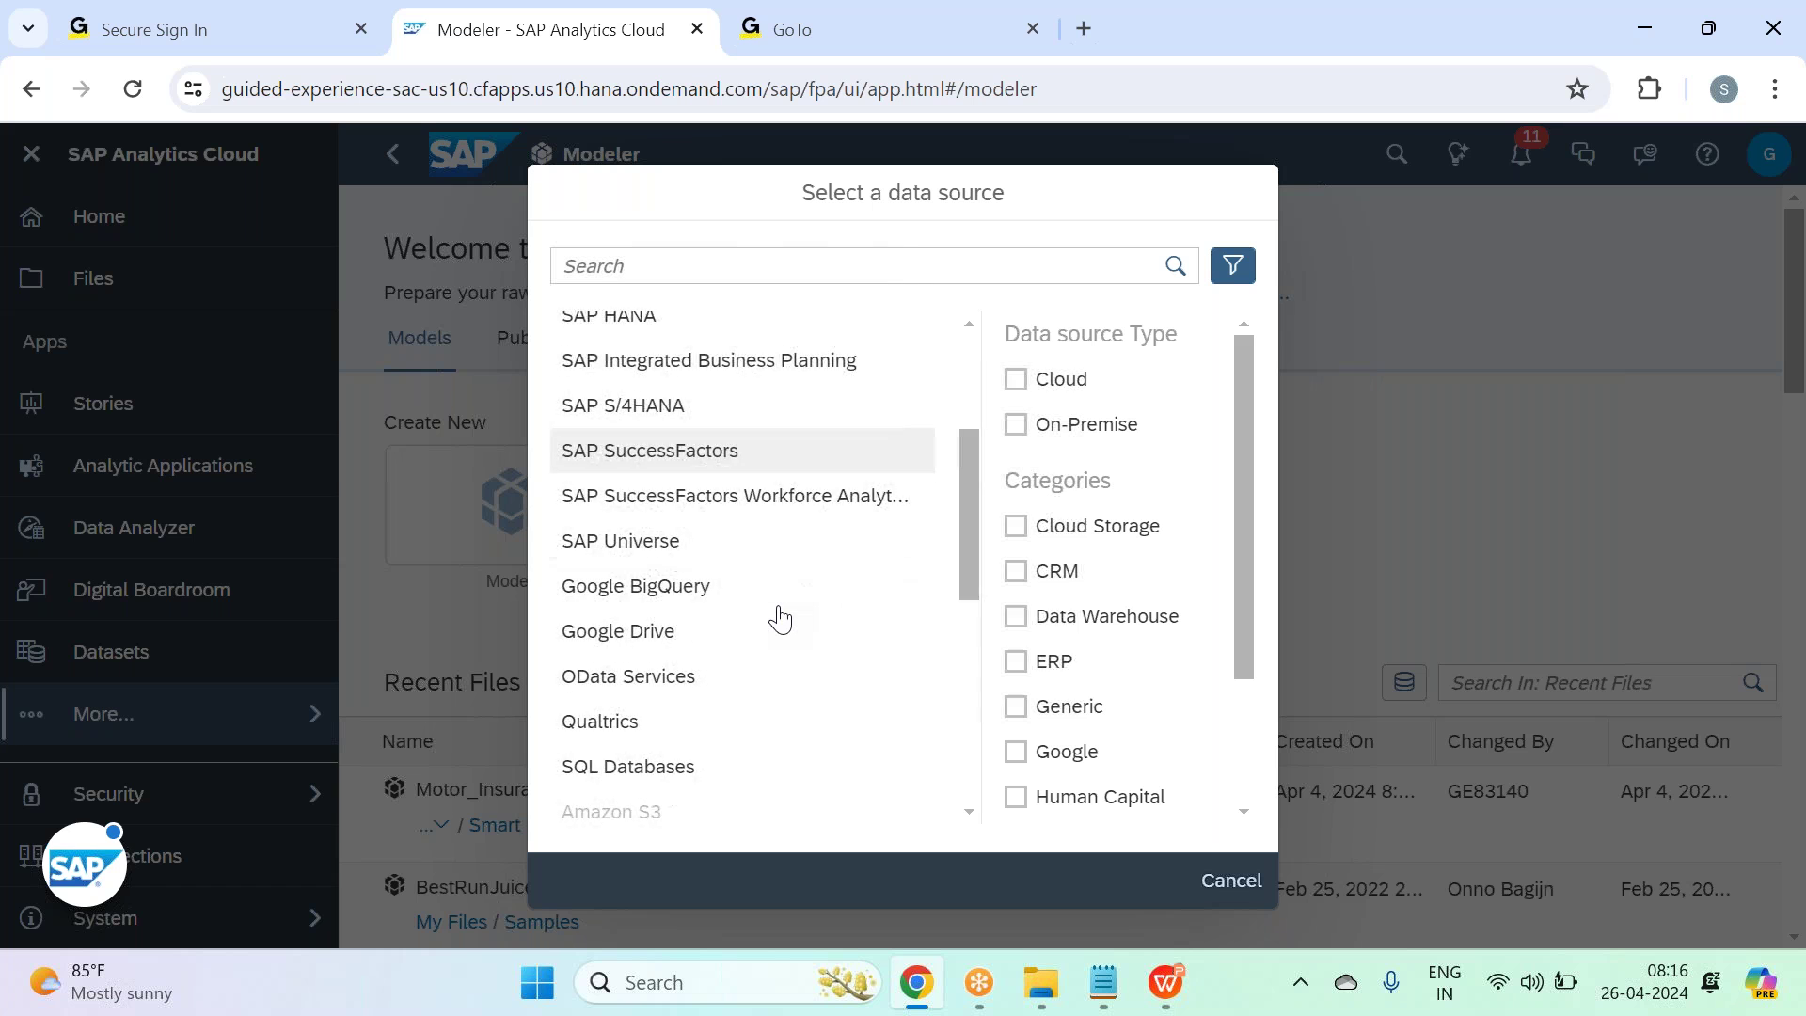
{"action": "mouse_move", "coordinate": [780, 618]}
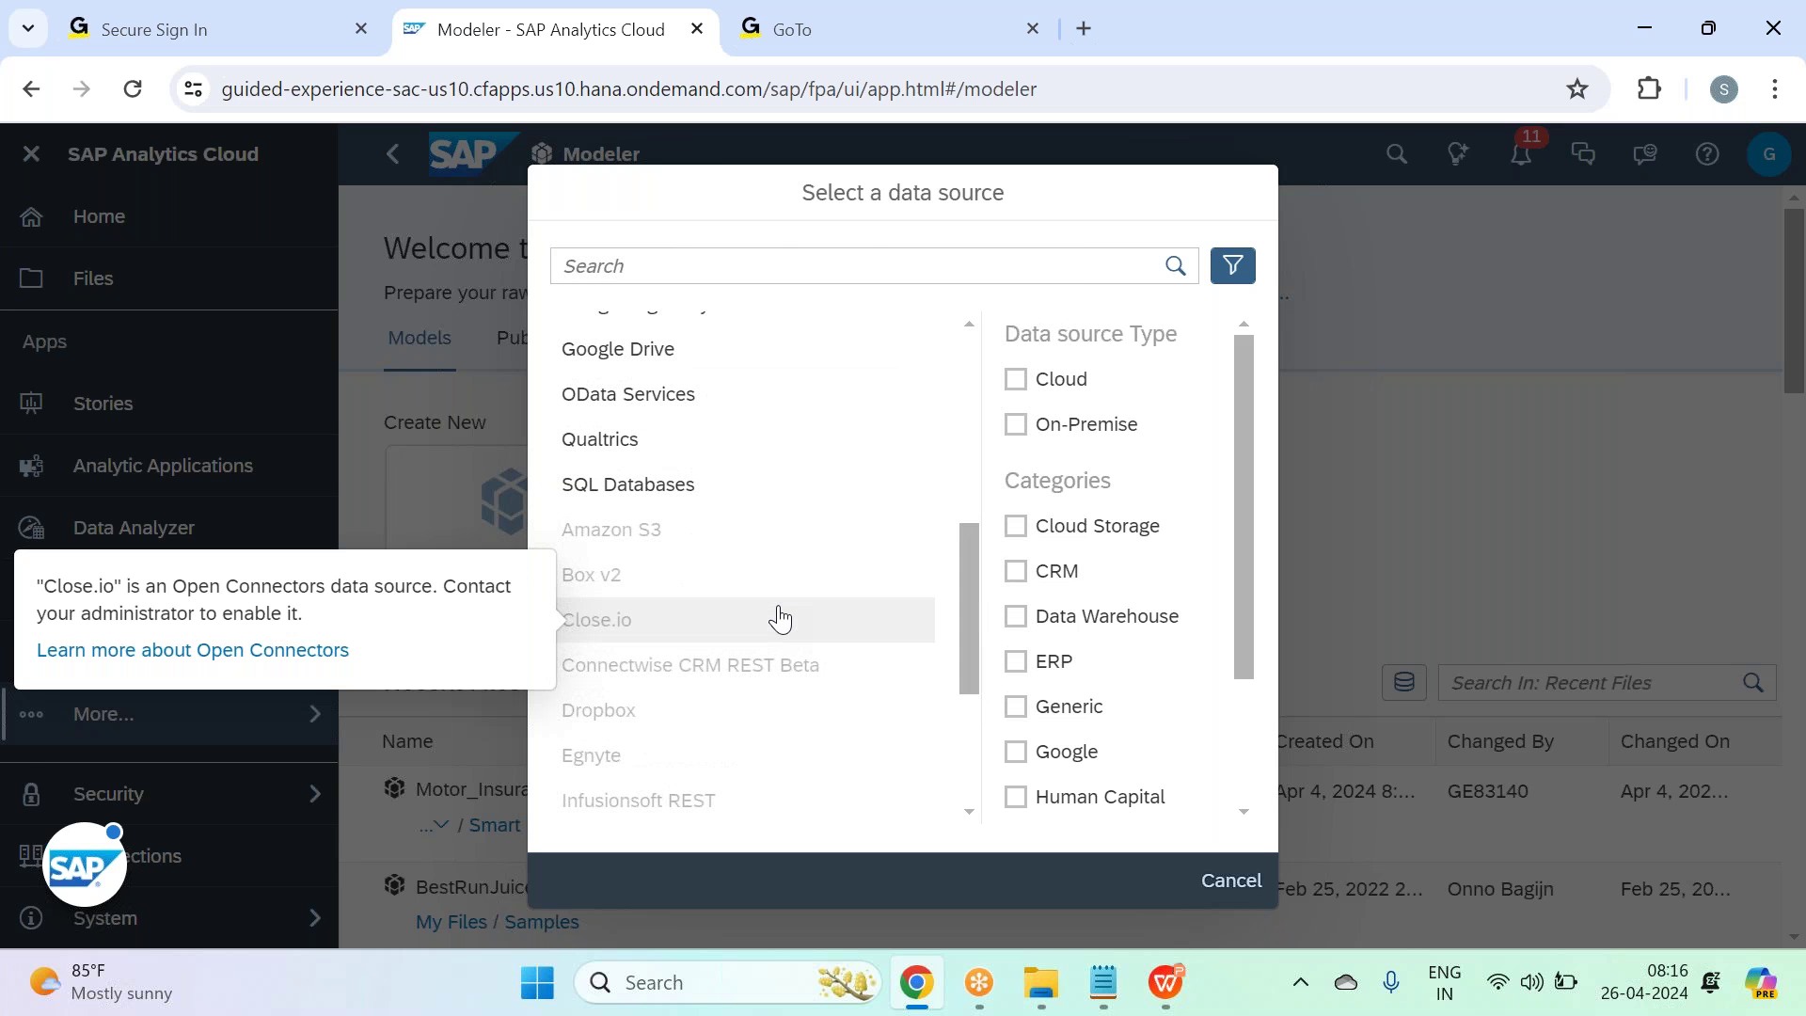
{"action": "scroll", "coordinate": [780, 618], "scroll_direction": "up", "scroll_amount": 3}
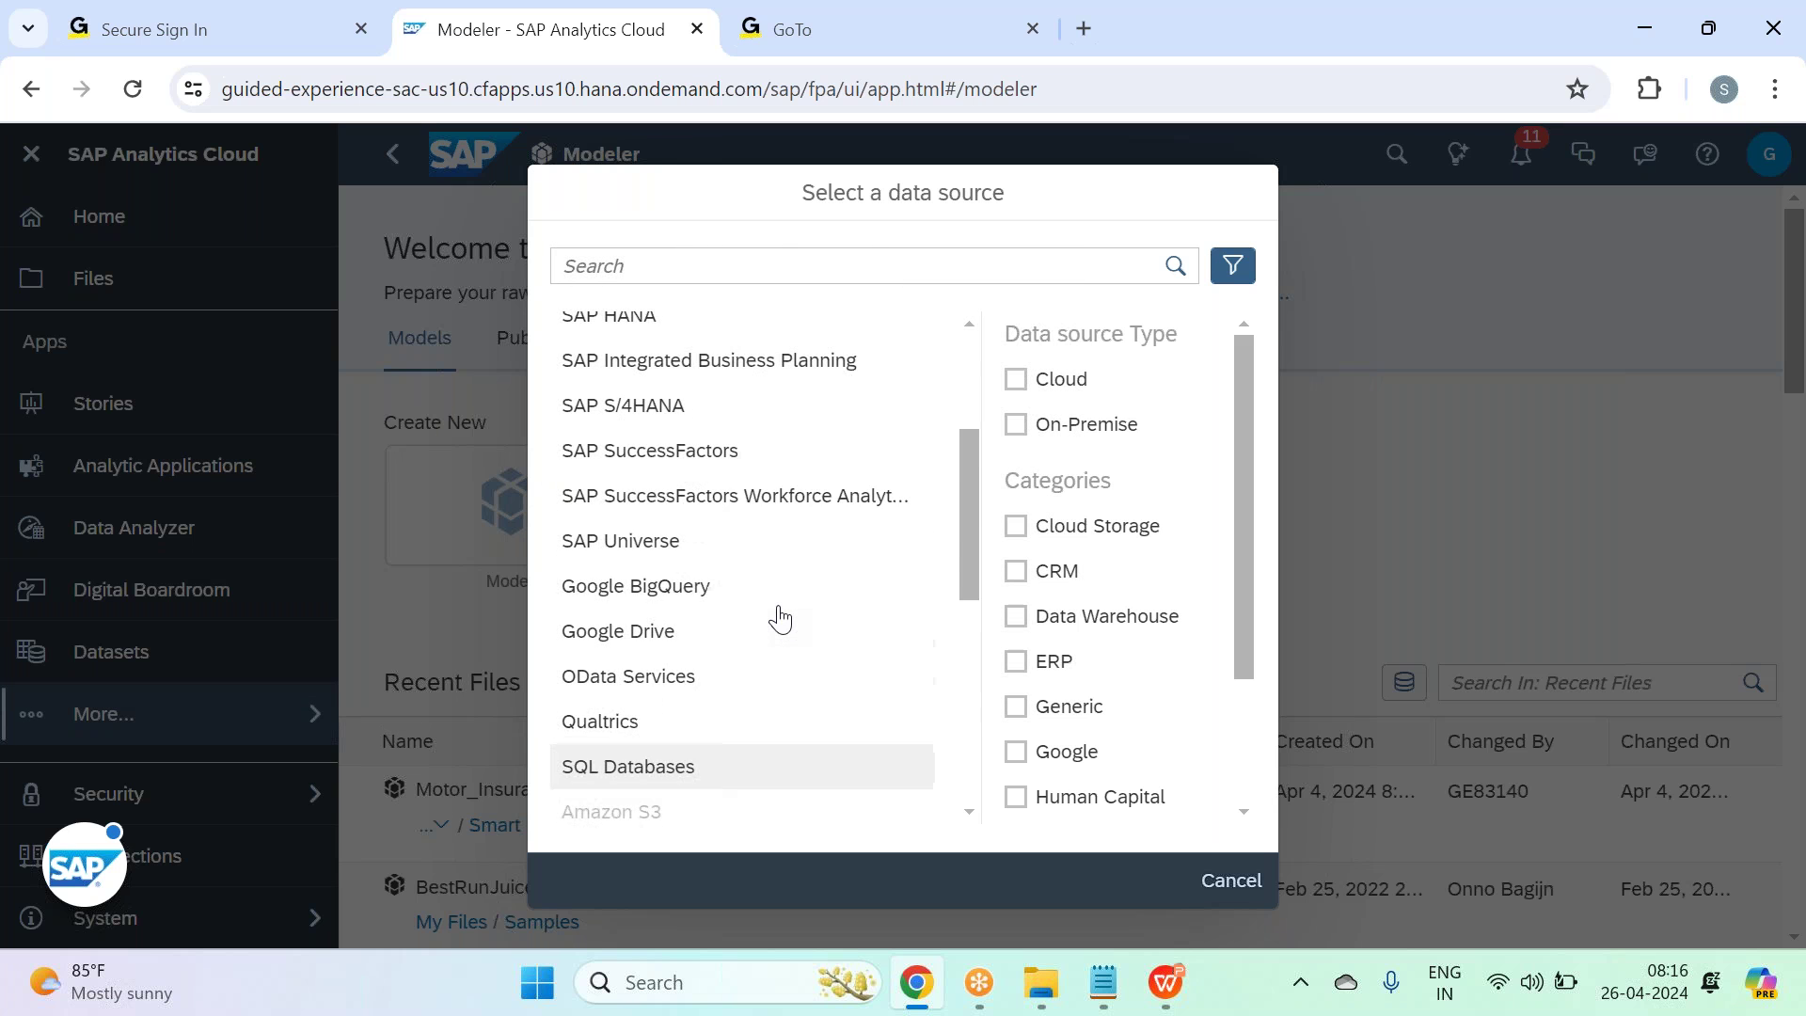
{"action": "scroll", "coordinate": [779, 617], "scroll_direction": "up", "scroll_amount": 3}
{"action": "left_click", "coordinate": [861, 268]}
{"action": "type", "text": "da"}
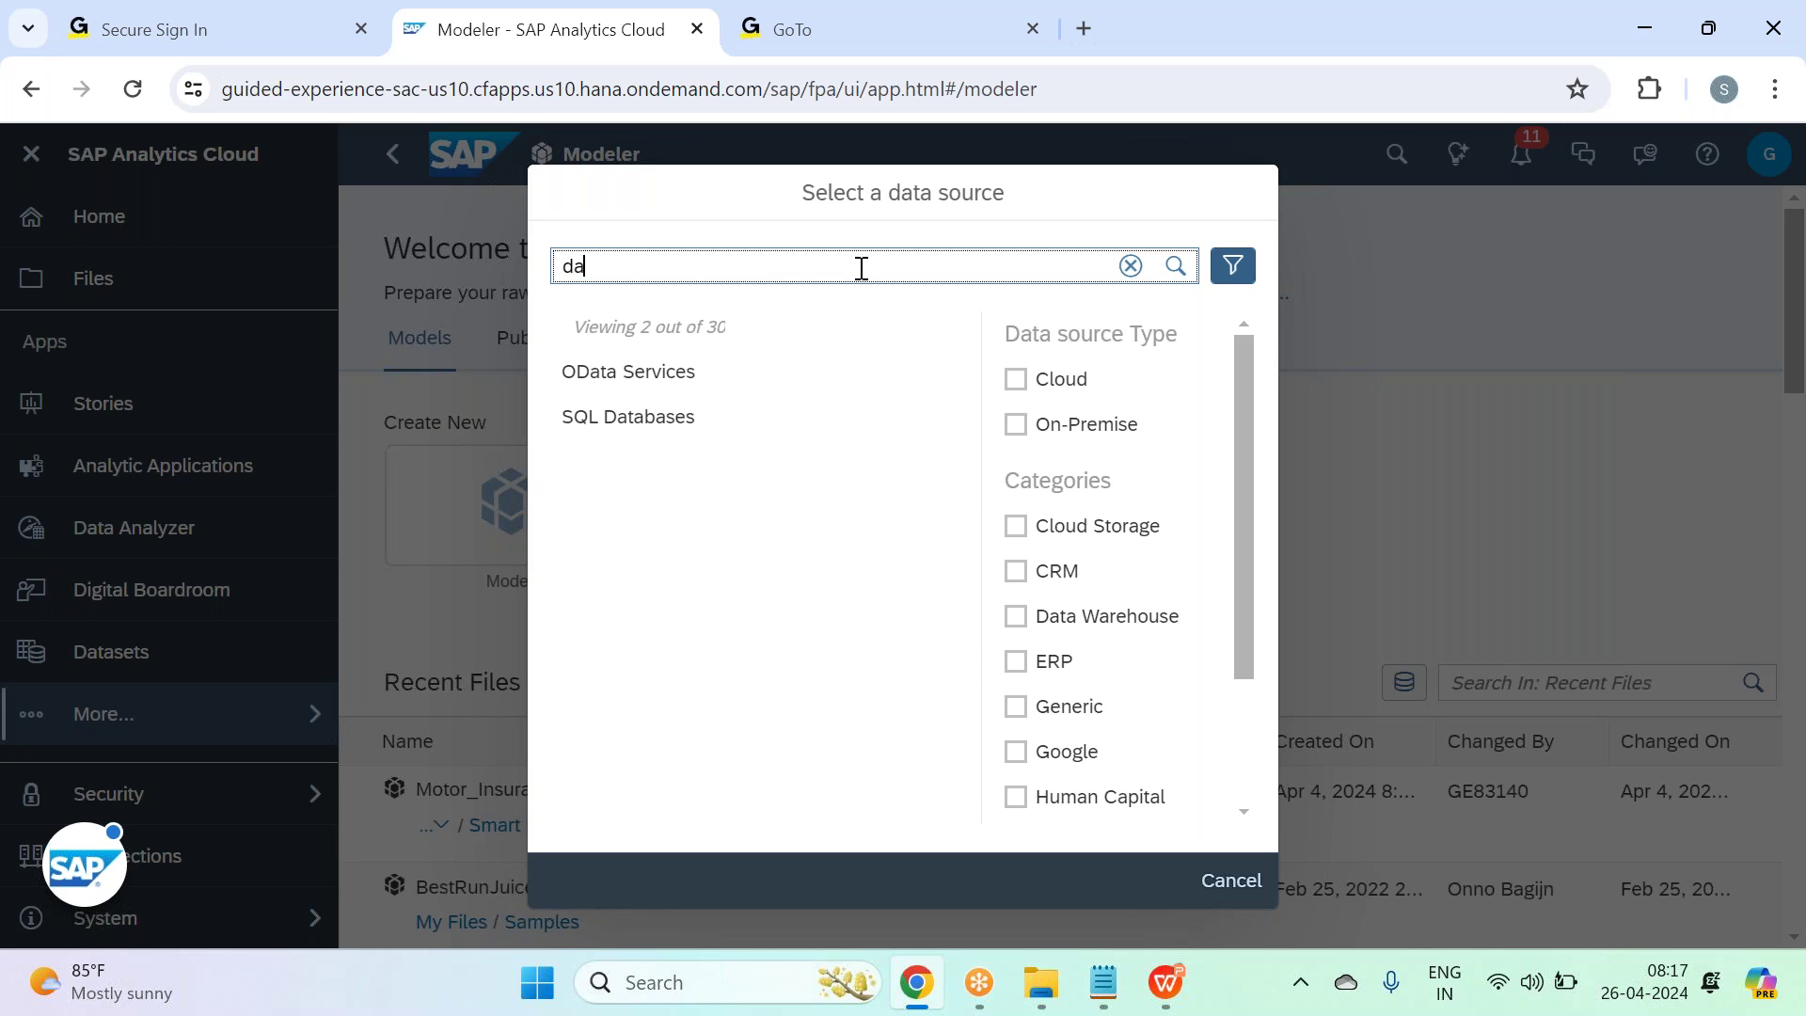
{"action": "key", "text": "BackSpace"}
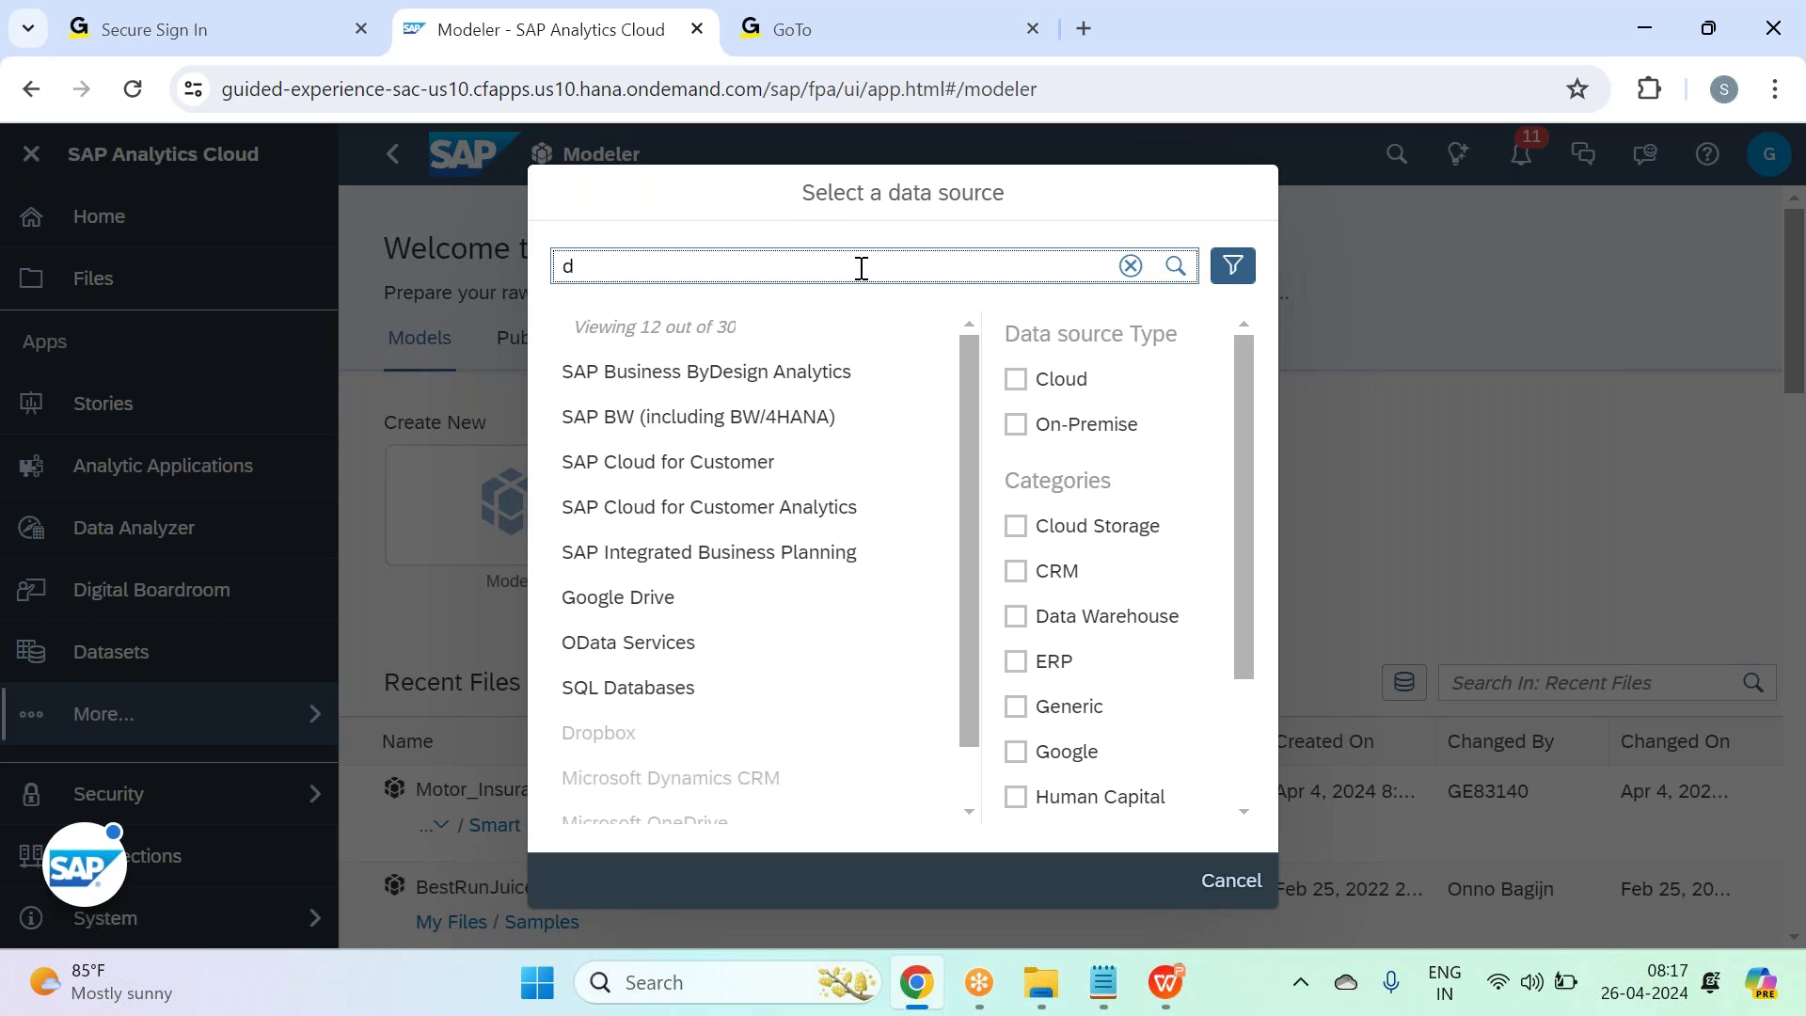
{"action": "key", "text": "BackSpace"}
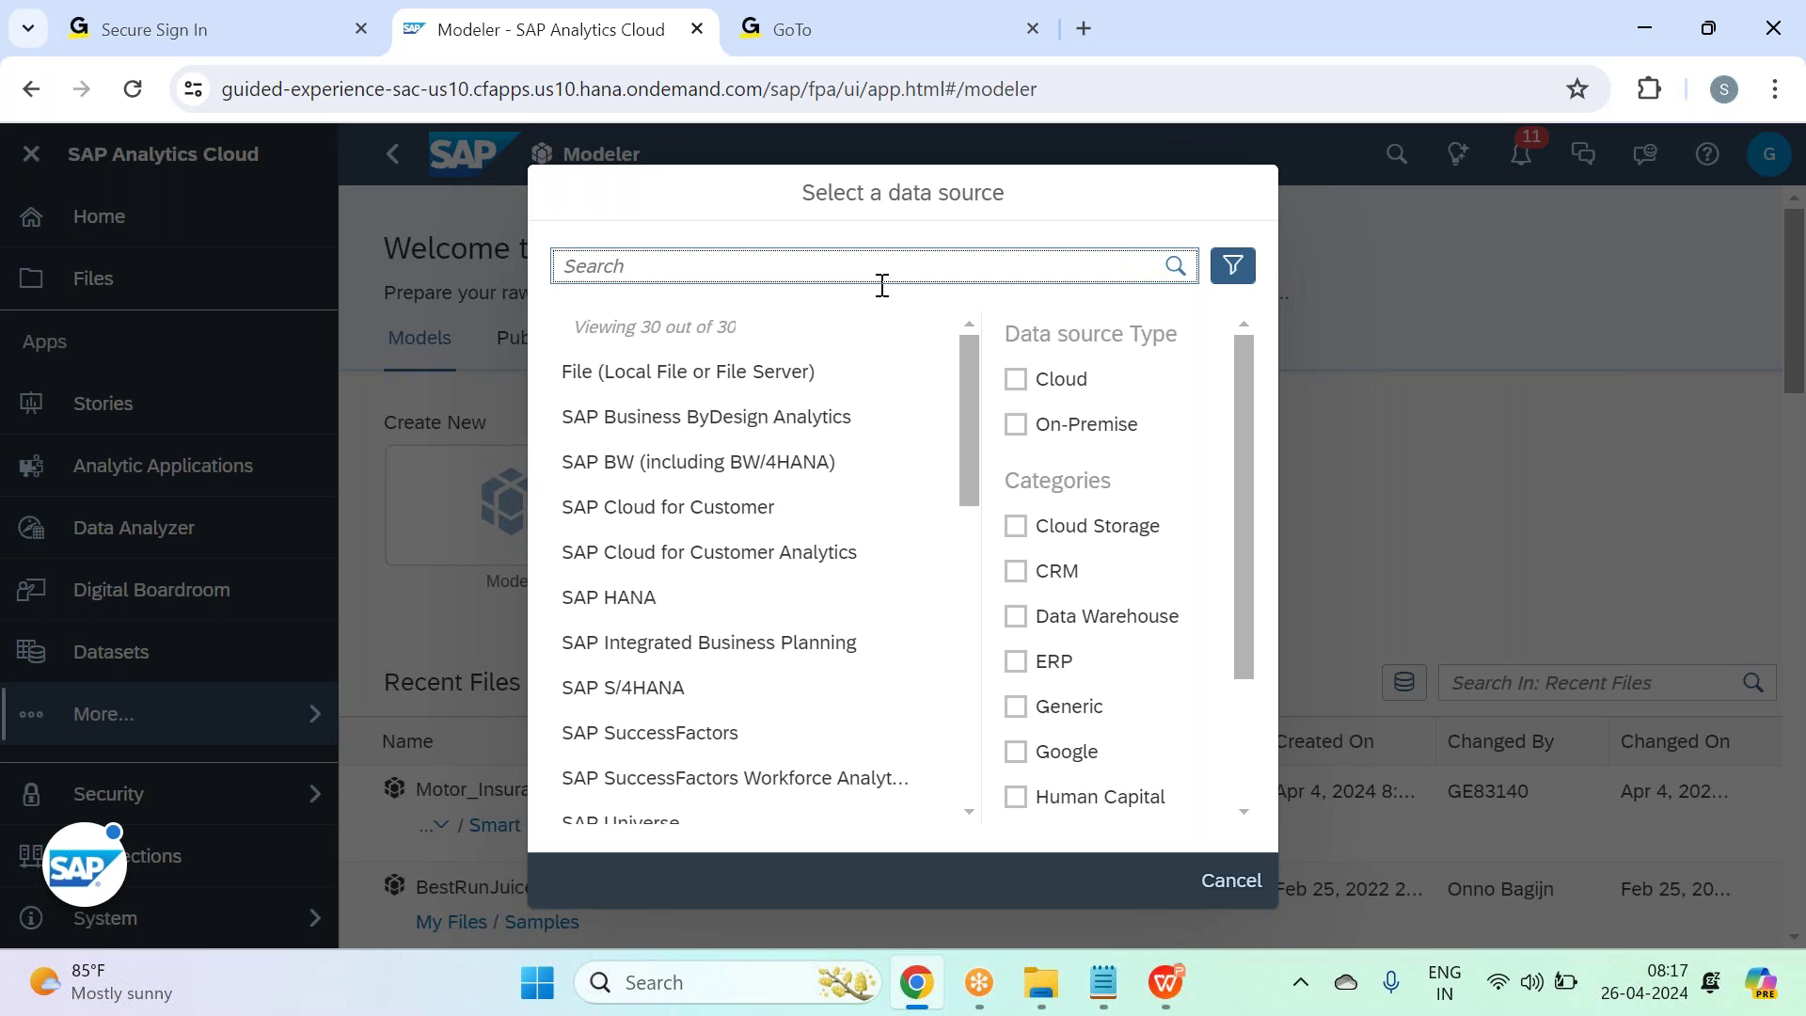
{"action": "left_click", "coordinate": [1224, 893]}
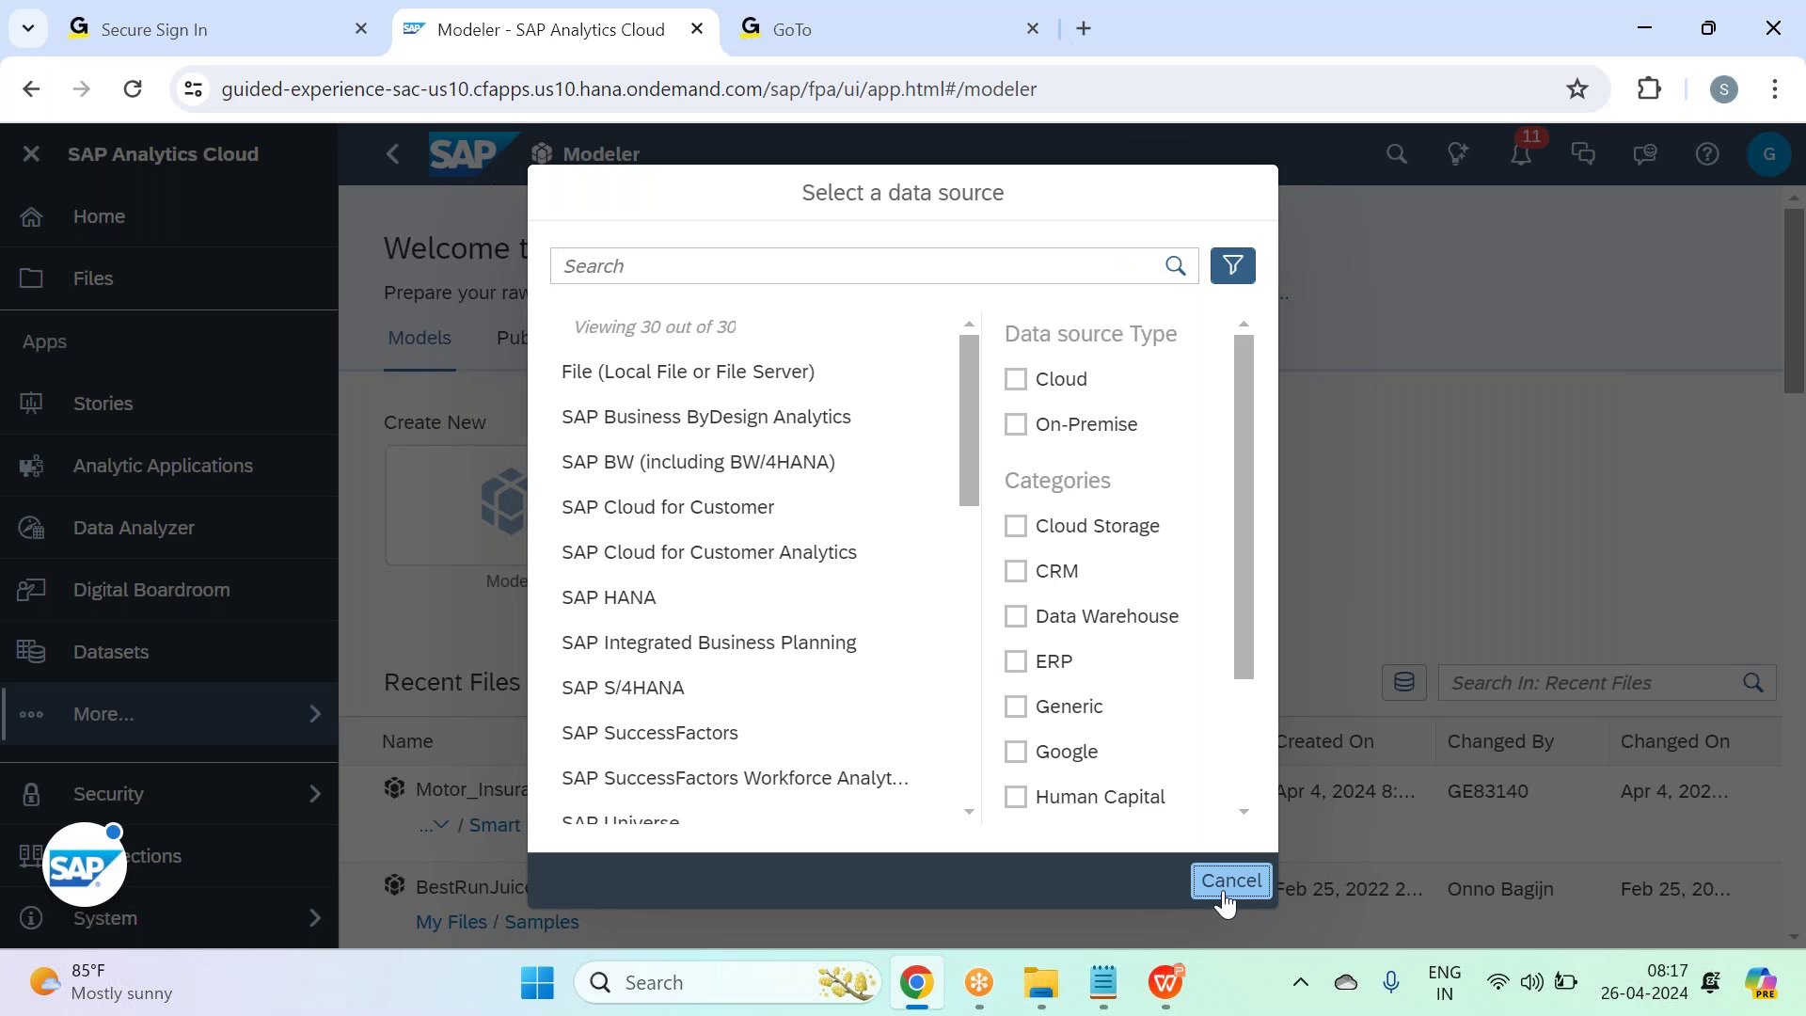
{"action": "left_click", "coordinate": [592, 497]}
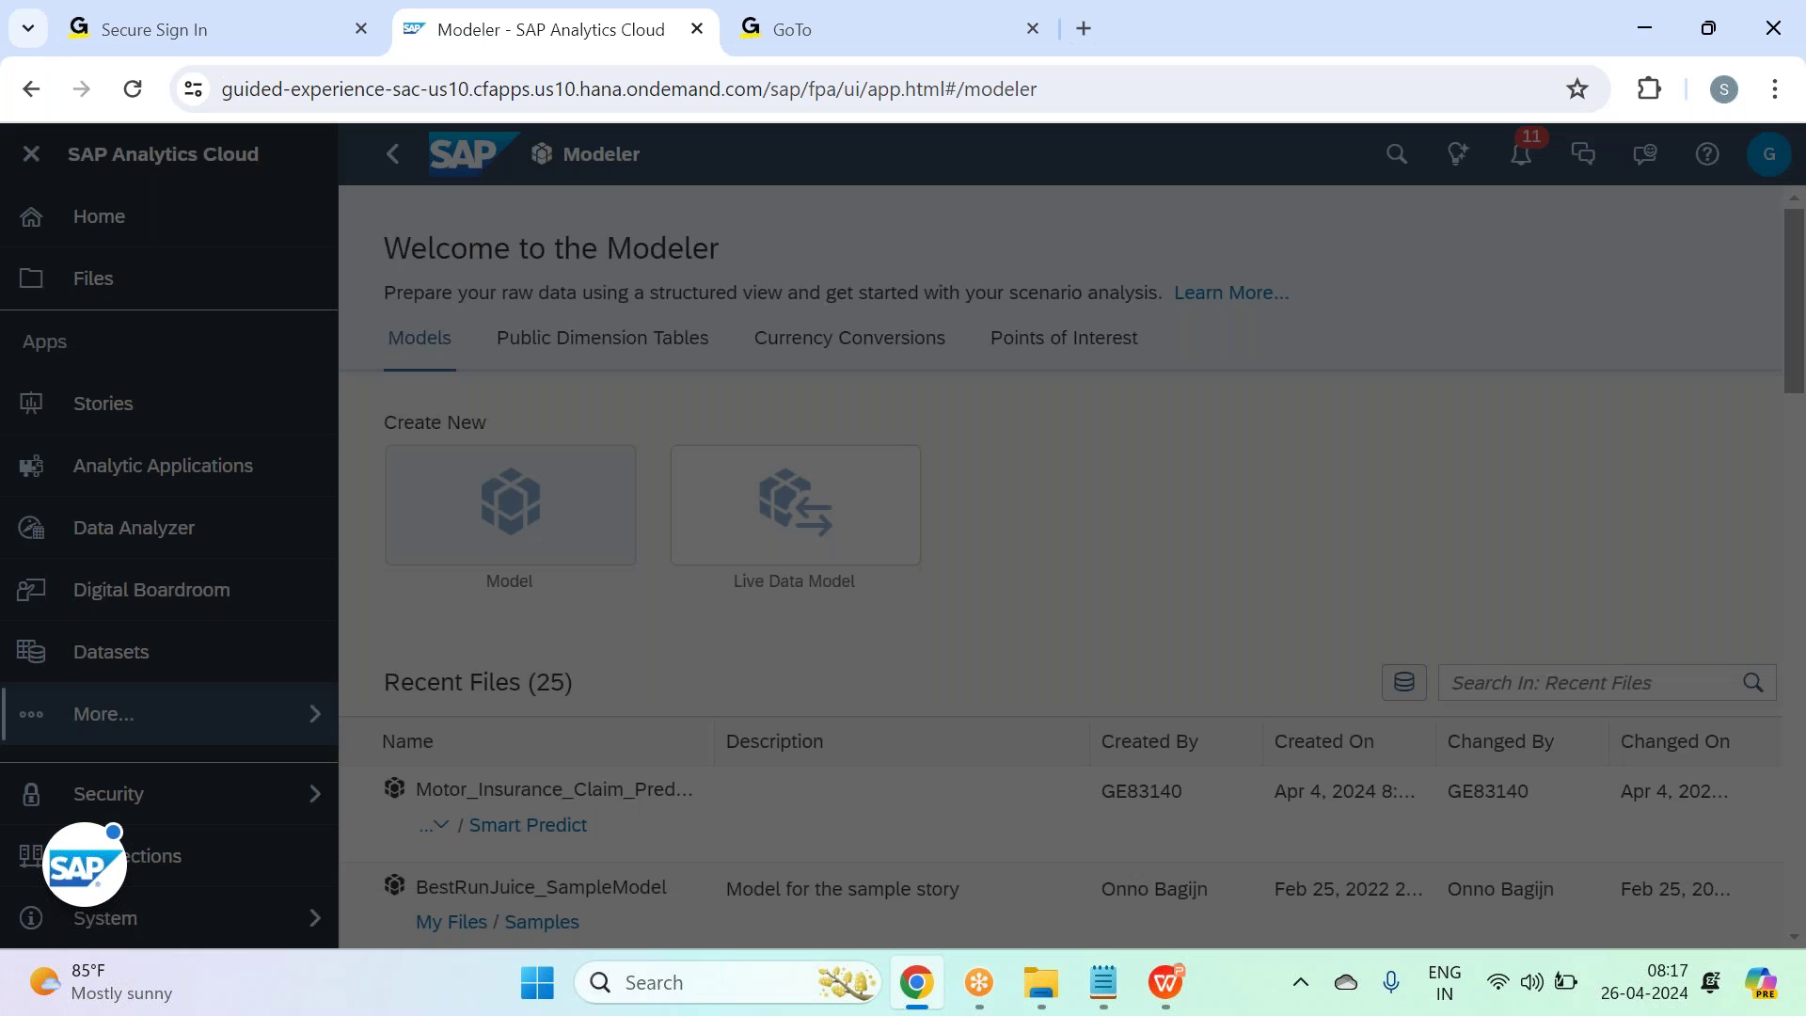
{"action": "scroll", "coordinate": [824, 618], "scroll_direction": "down", "scroll_amount": 1}
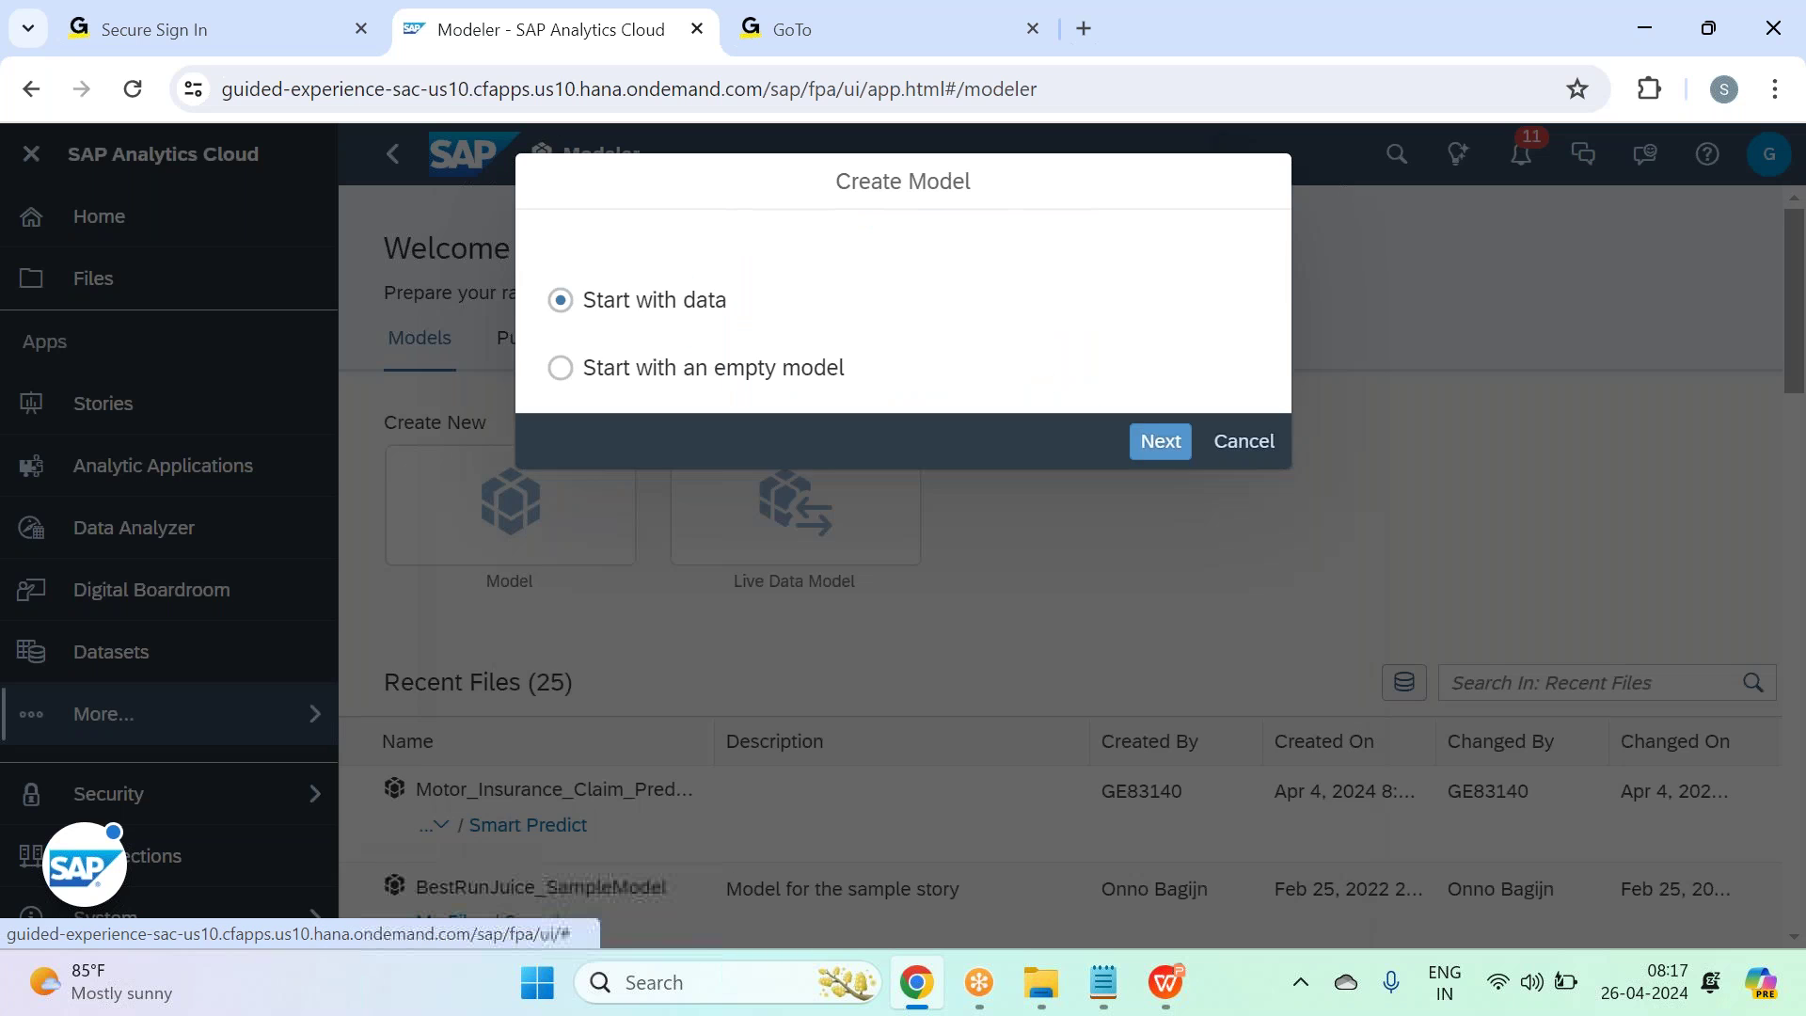
{"action": "left_click", "coordinate": [1156, 733]}
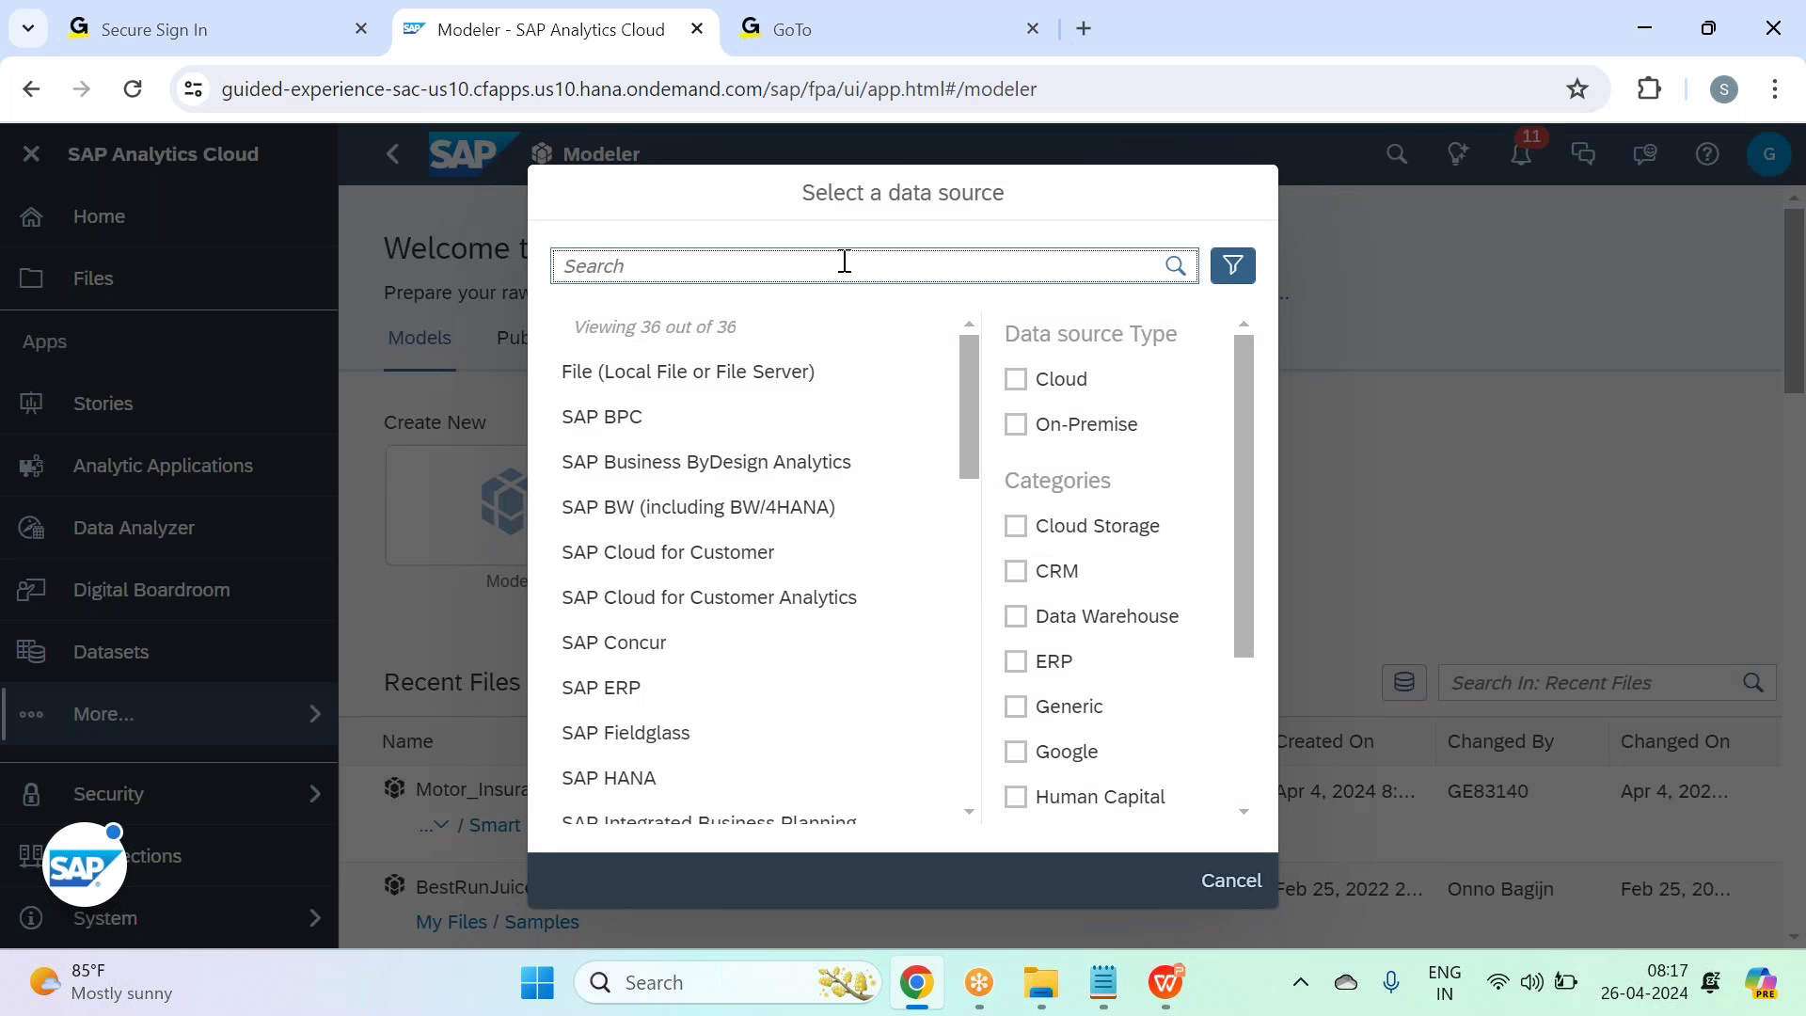
{"action": "type", "text": "dat"}
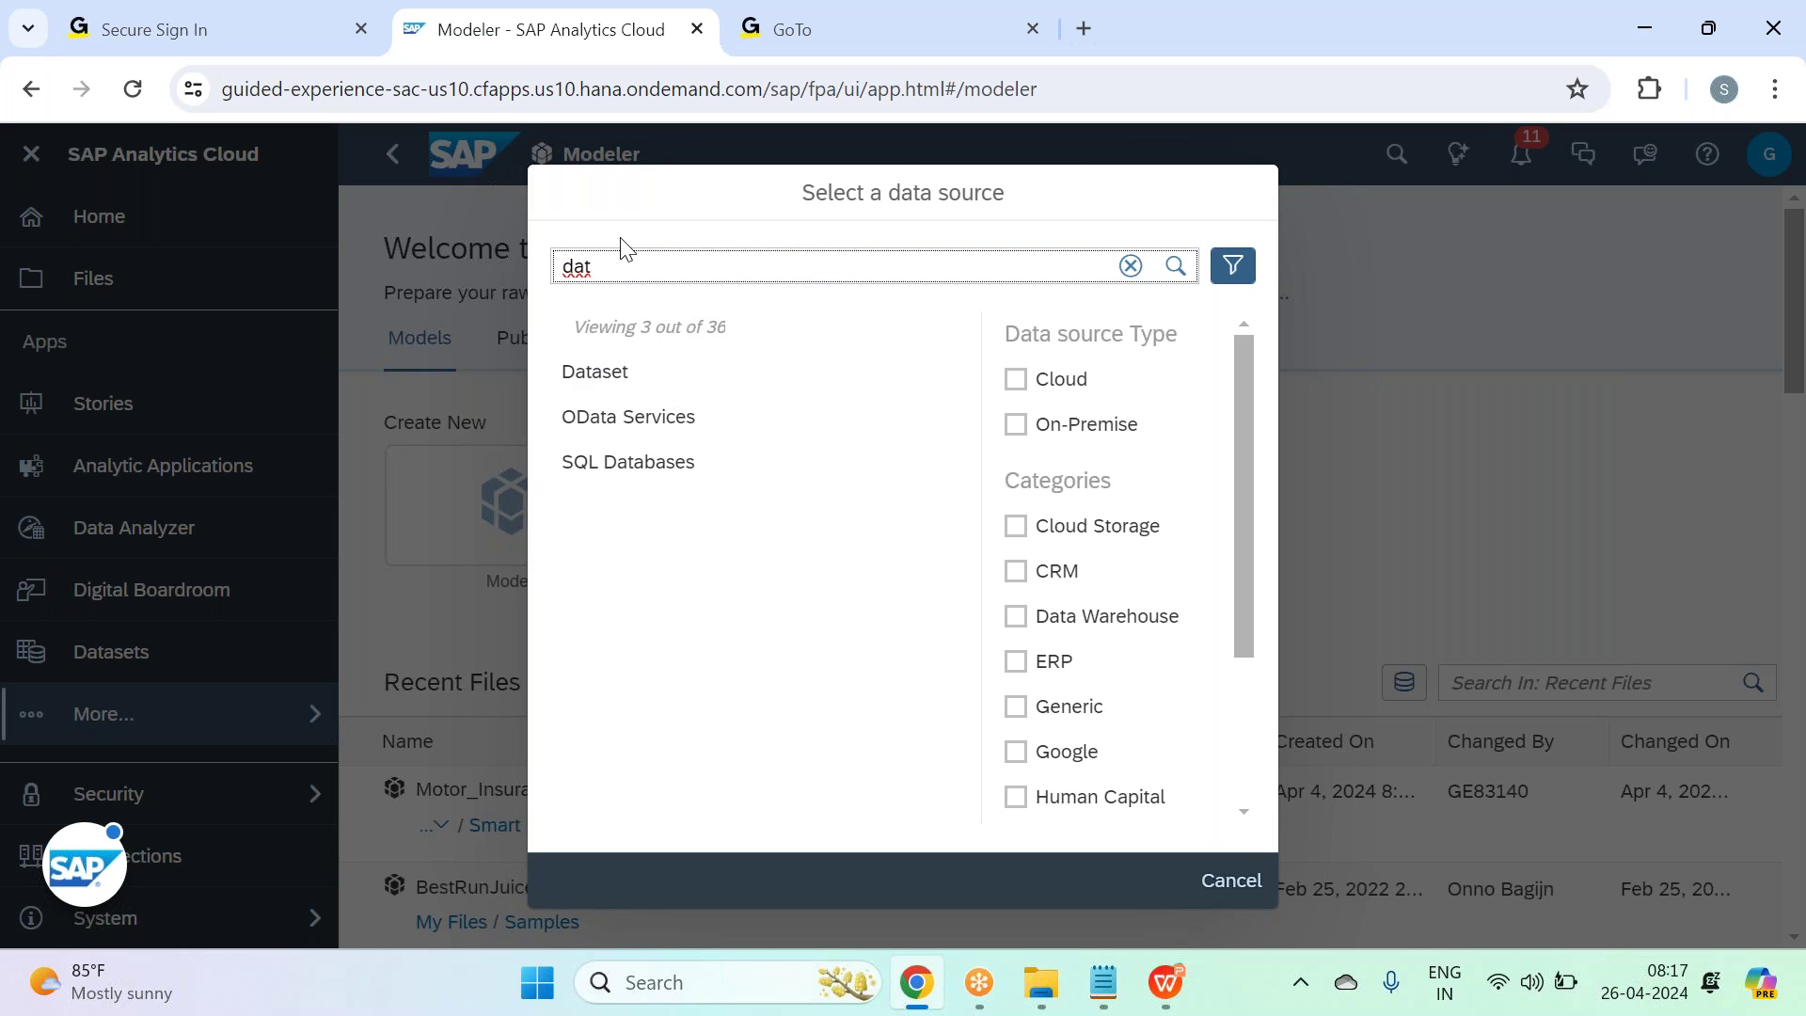
{"action": "left_click", "coordinate": [615, 383]}
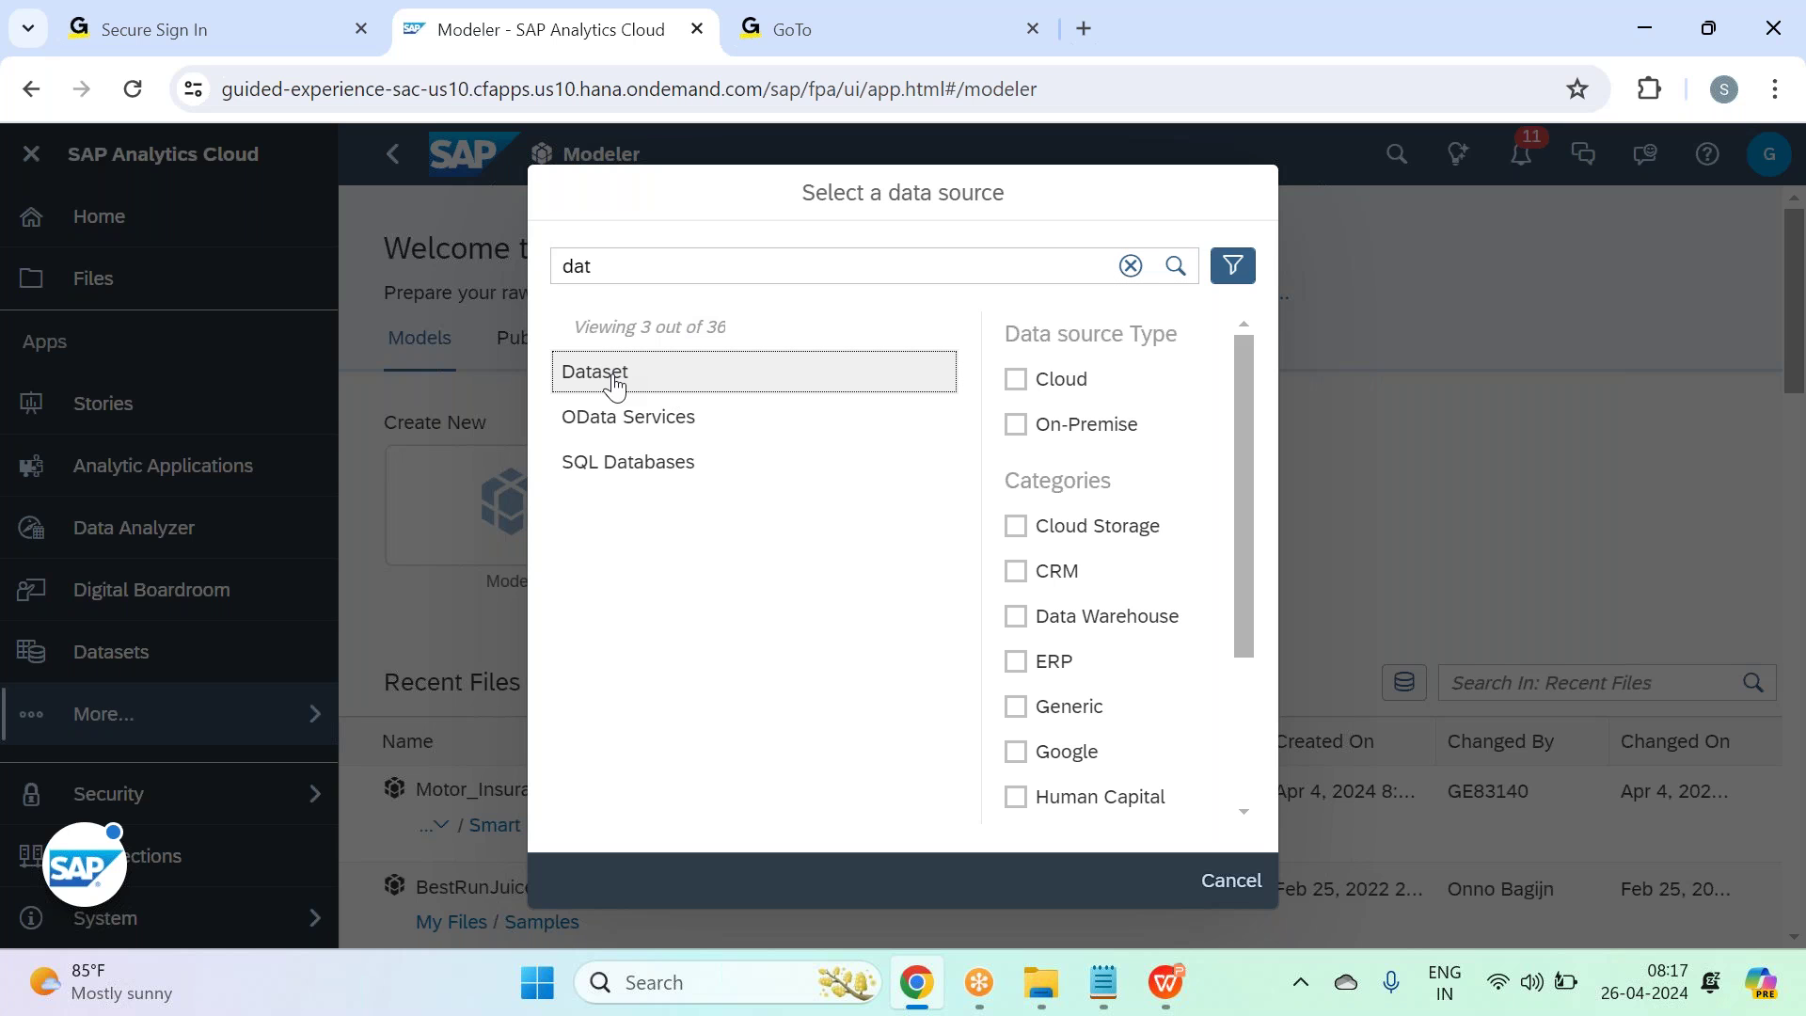
{"action": "left_click", "coordinate": [615, 384]}
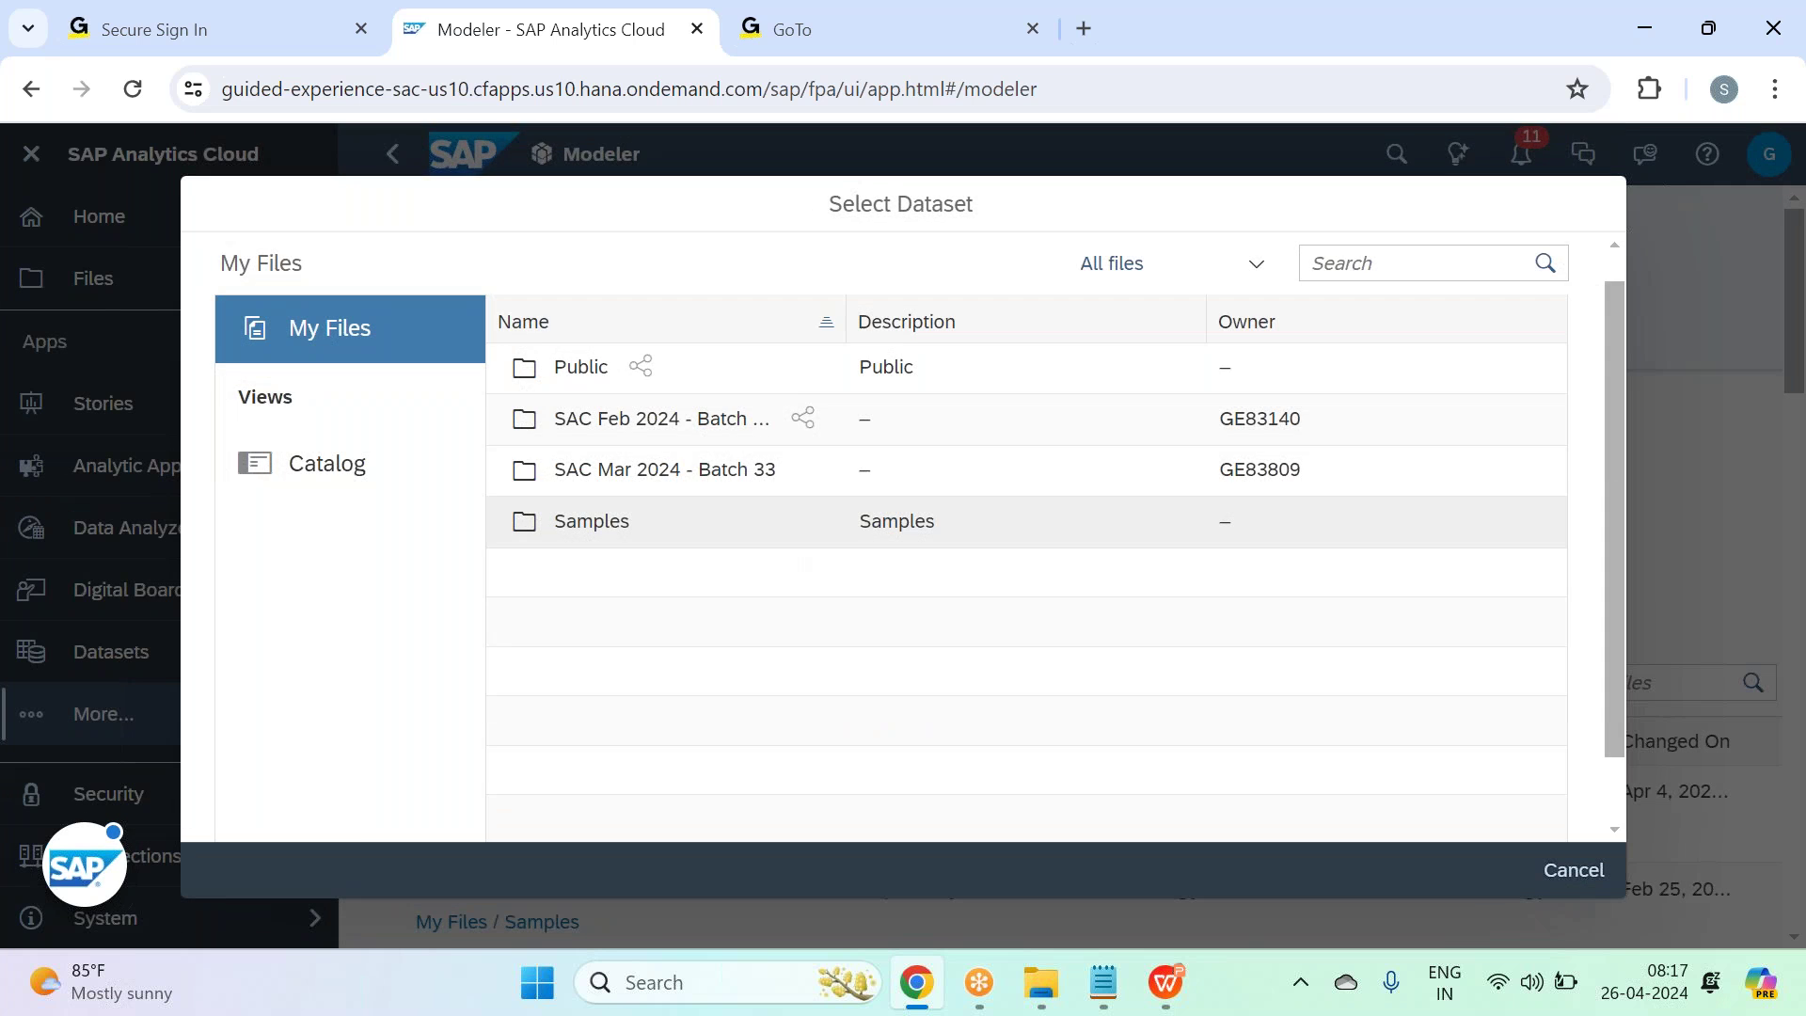
{"action": "left_click", "coordinate": [690, 470]}
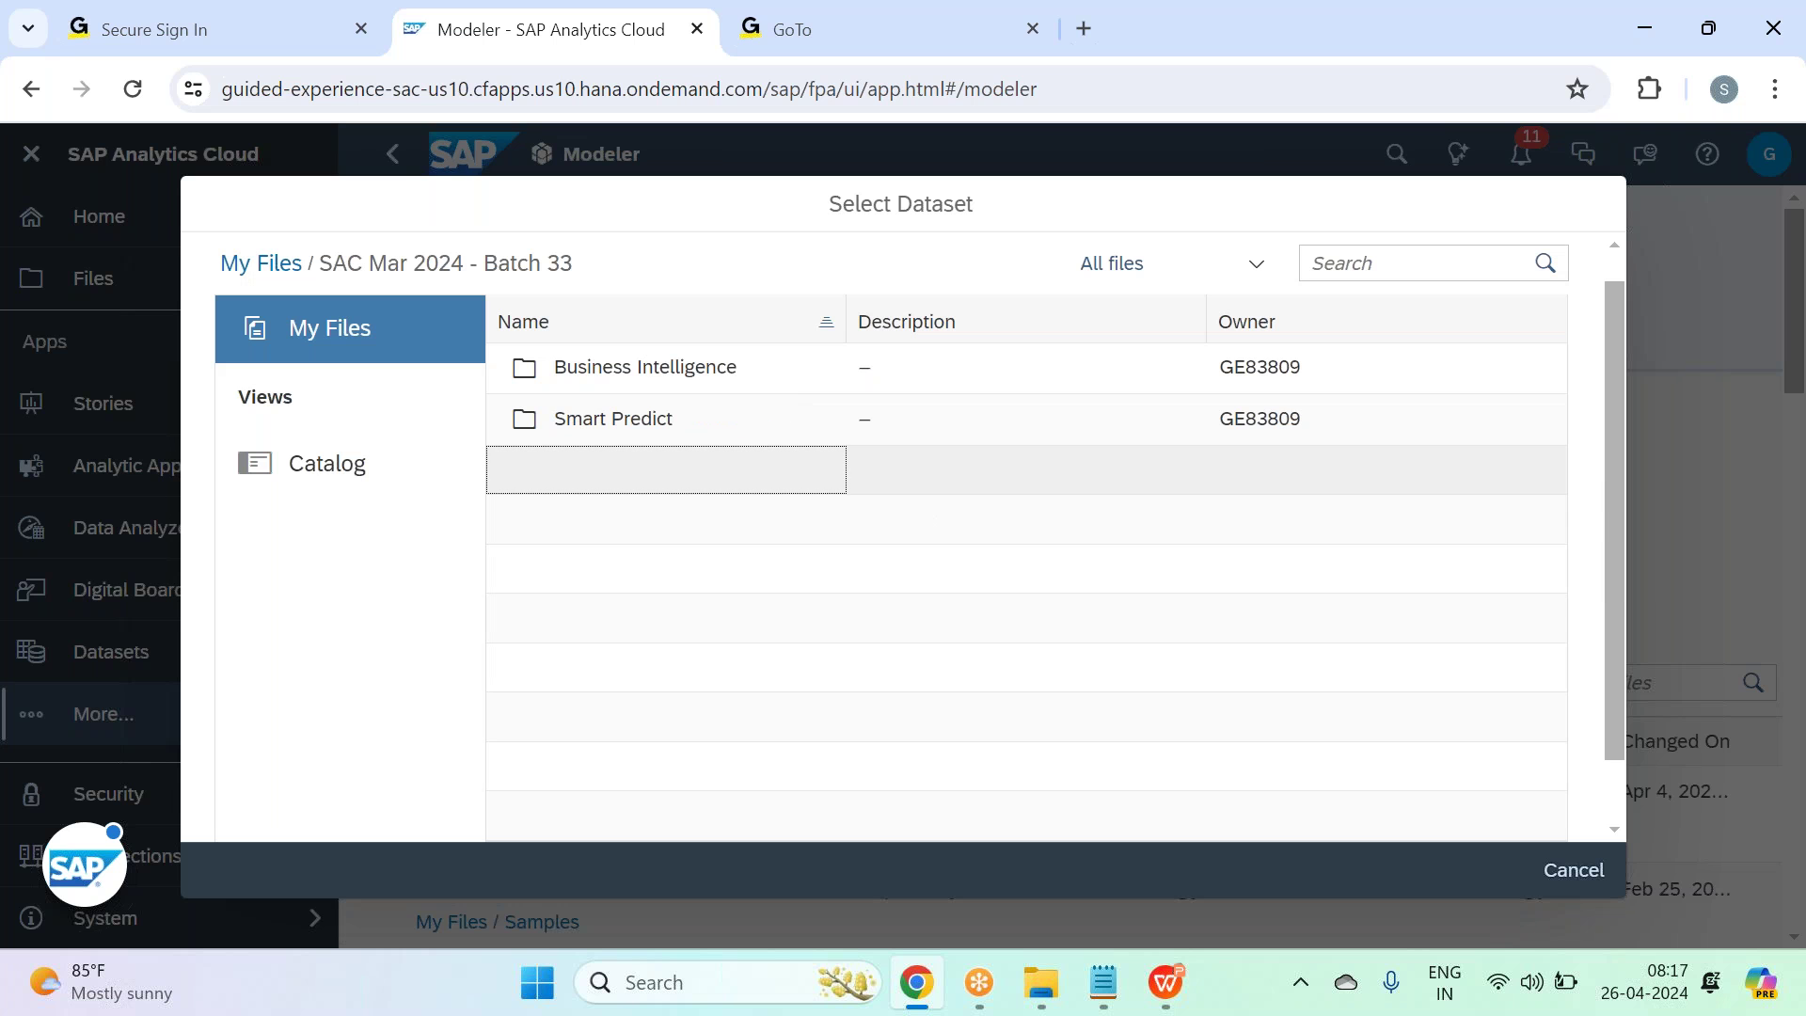
{"action": "left_click", "coordinate": [1571, 870]}
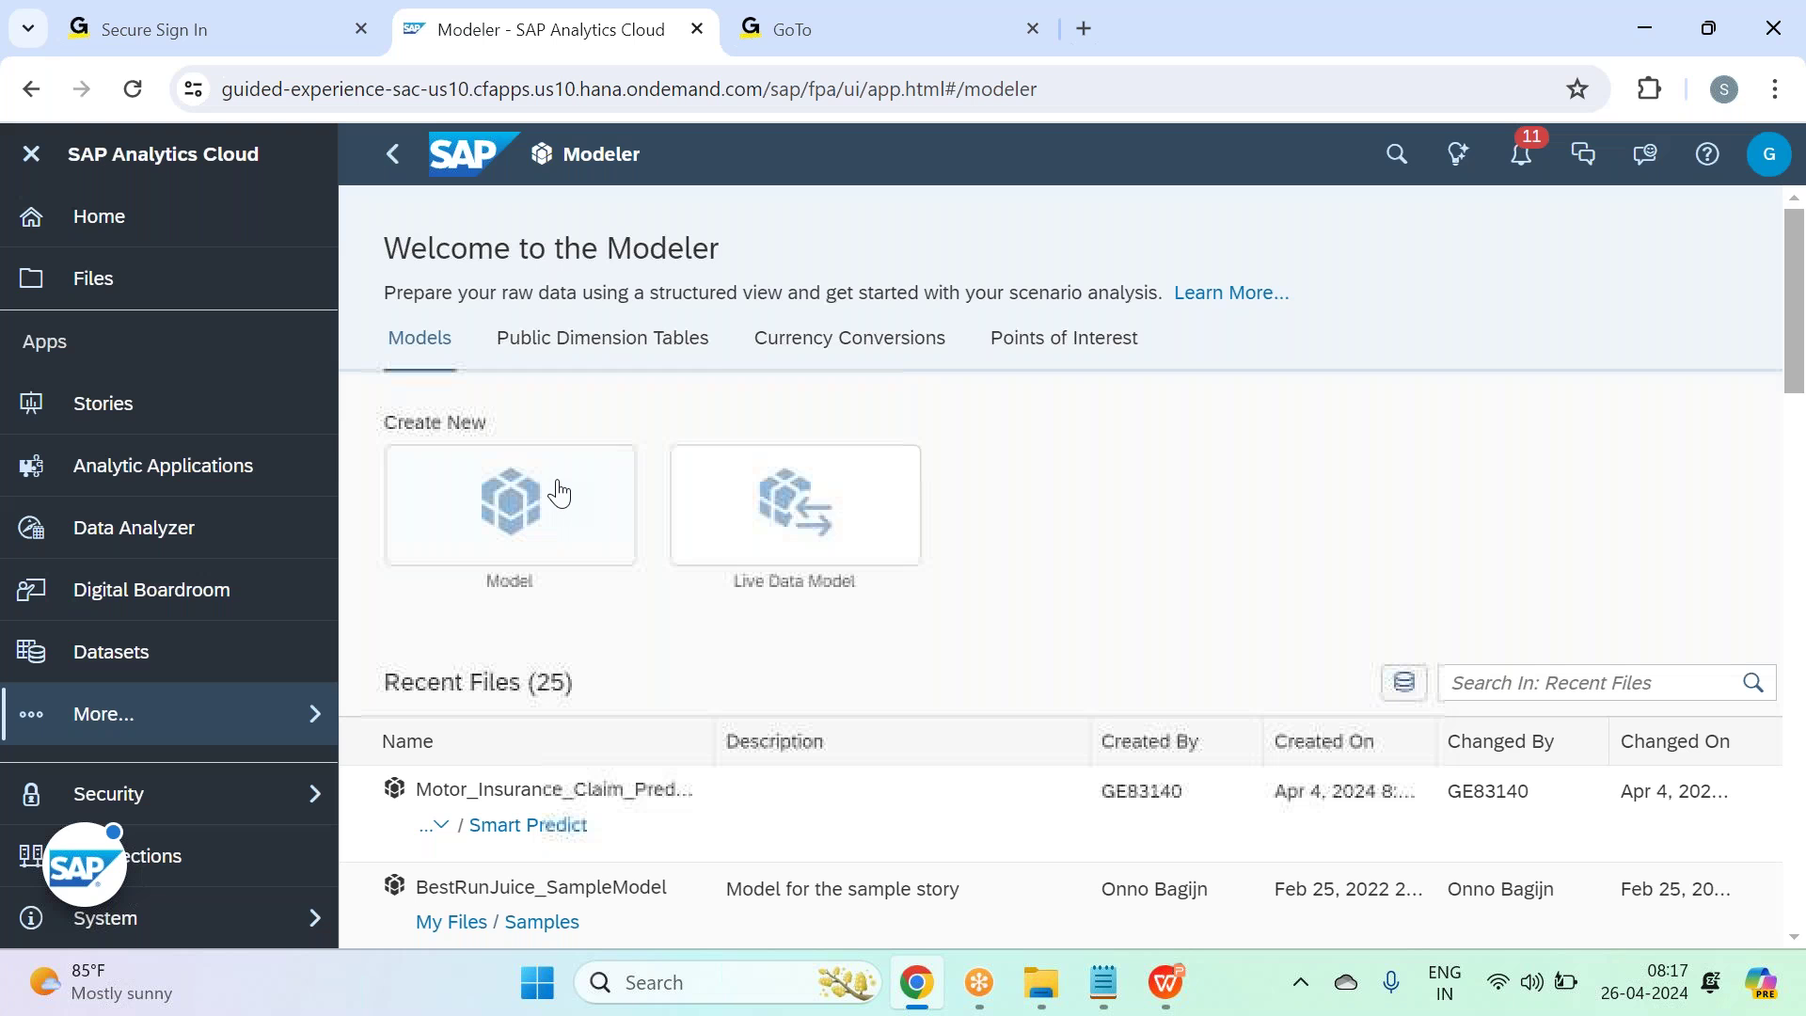
Create a classic account model that starts with data, searching the data sources for "data" and choosing Dataset.
{"action": "left_click", "coordinate": [558, 491]}
{"action": "scroll", "coordinate": [694, 494], "scroll_direction": "down", "scroll_amount": 2}
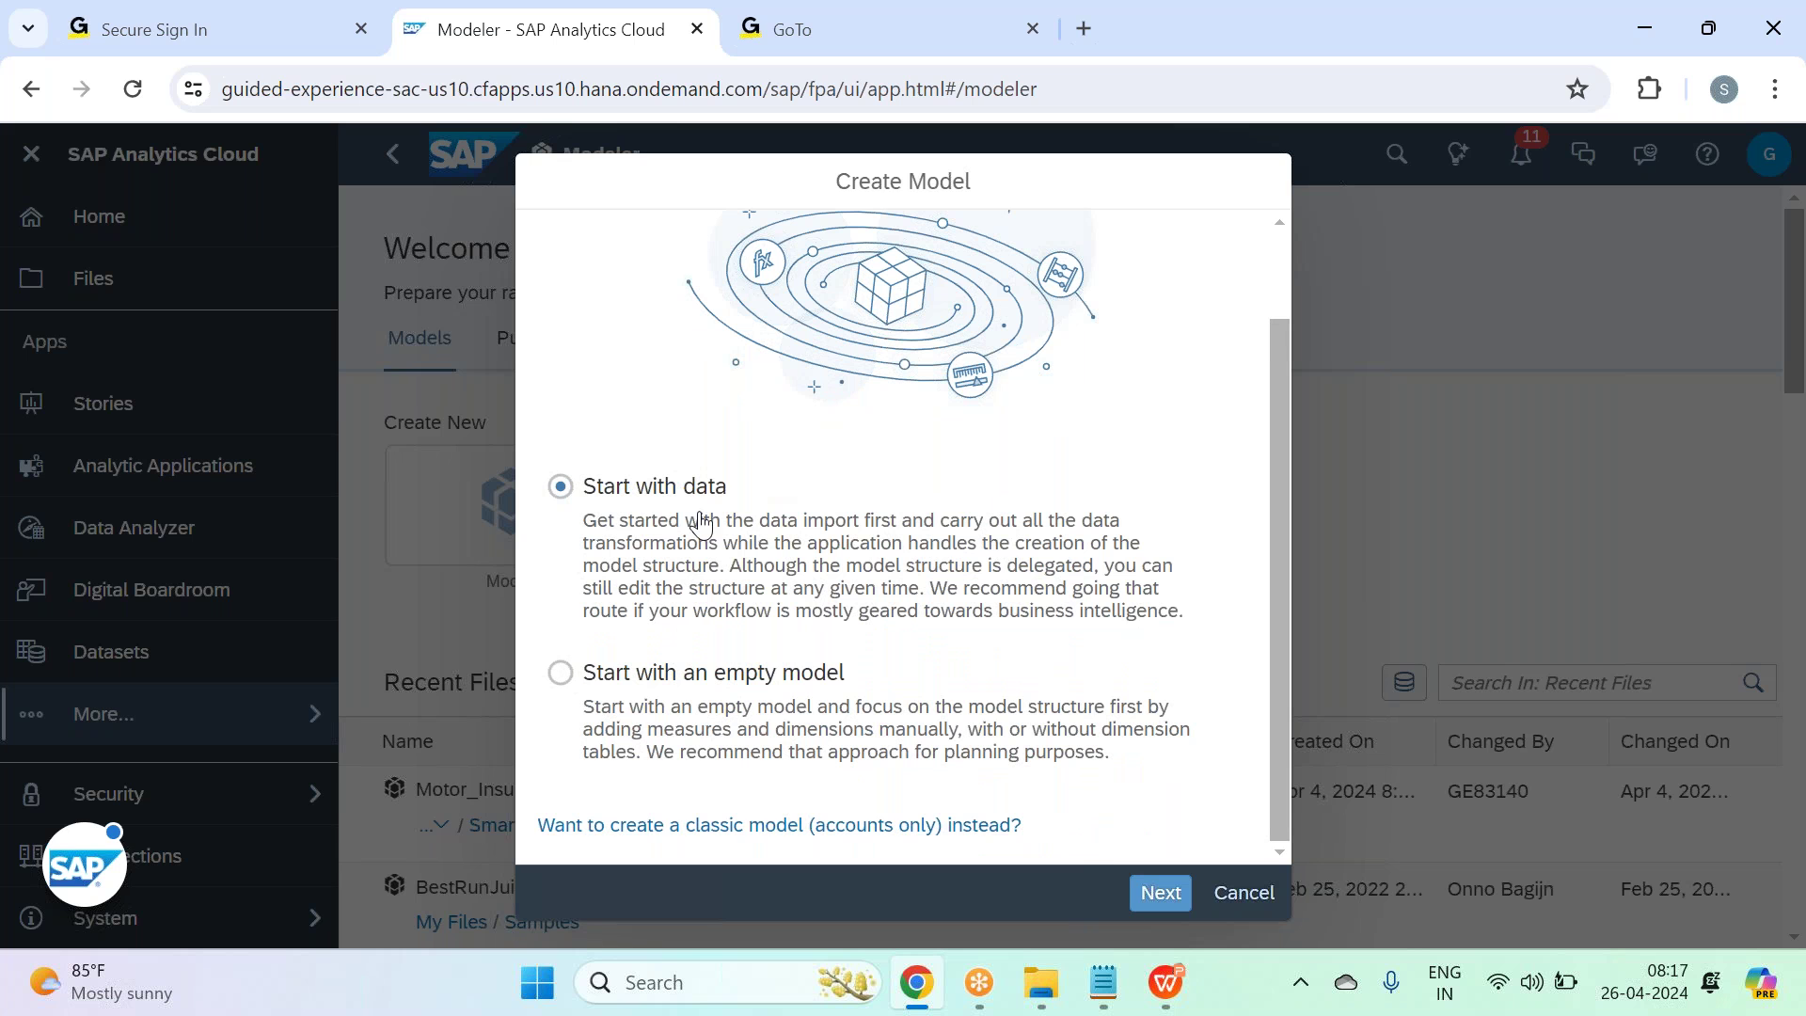
{"action": "left_click", "coordinate": [850, 827]}
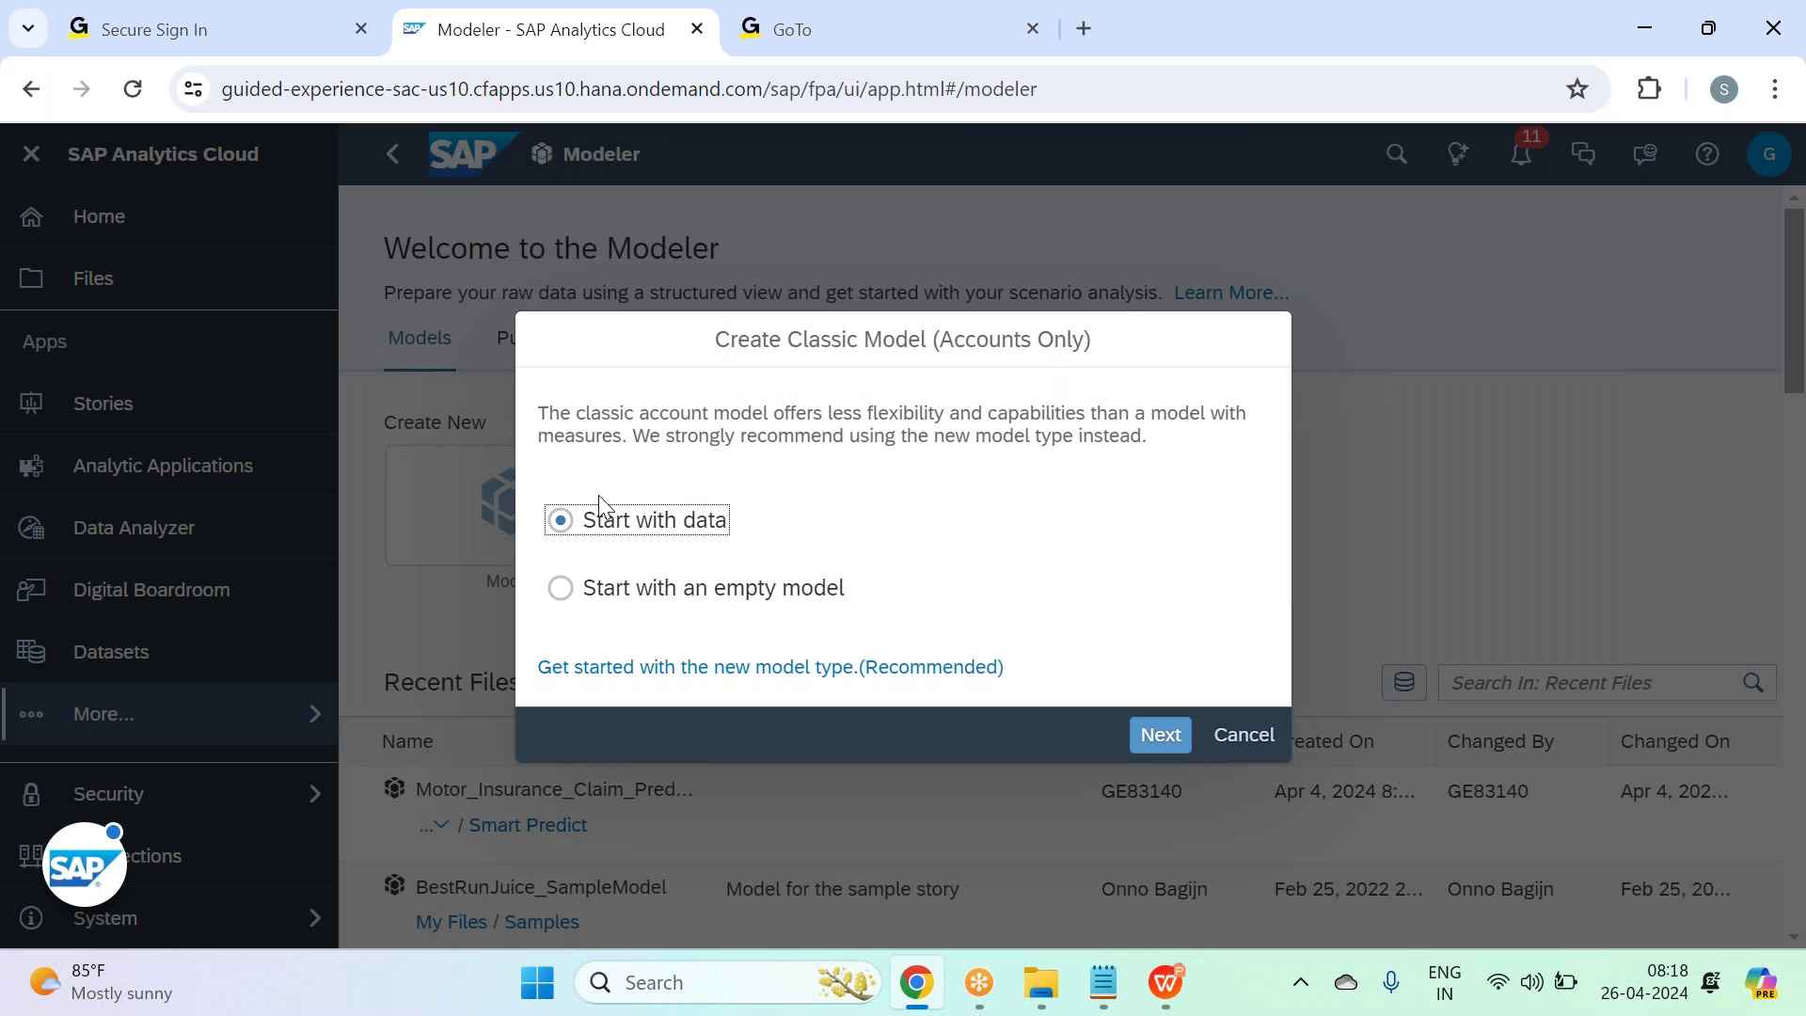
{"action": "left_click", "coordinate": [1159, 743]}
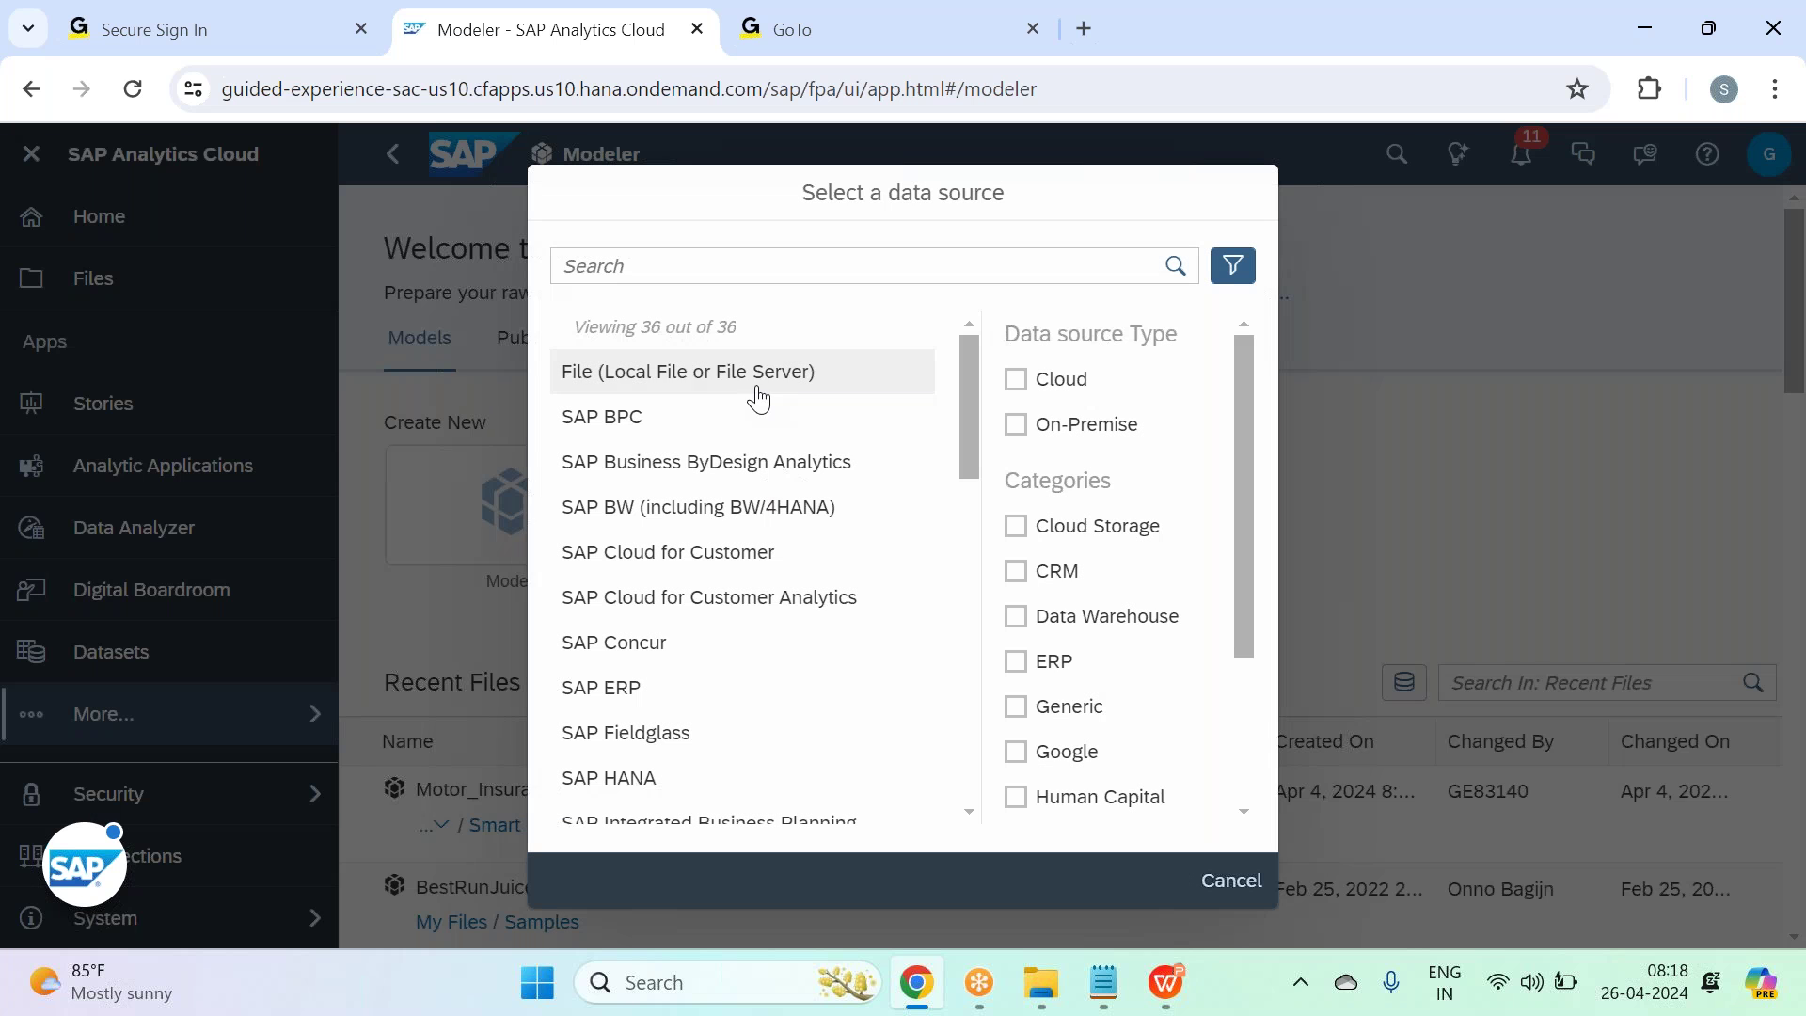
{"action": "left_click", "coordinate": [829, 266]}
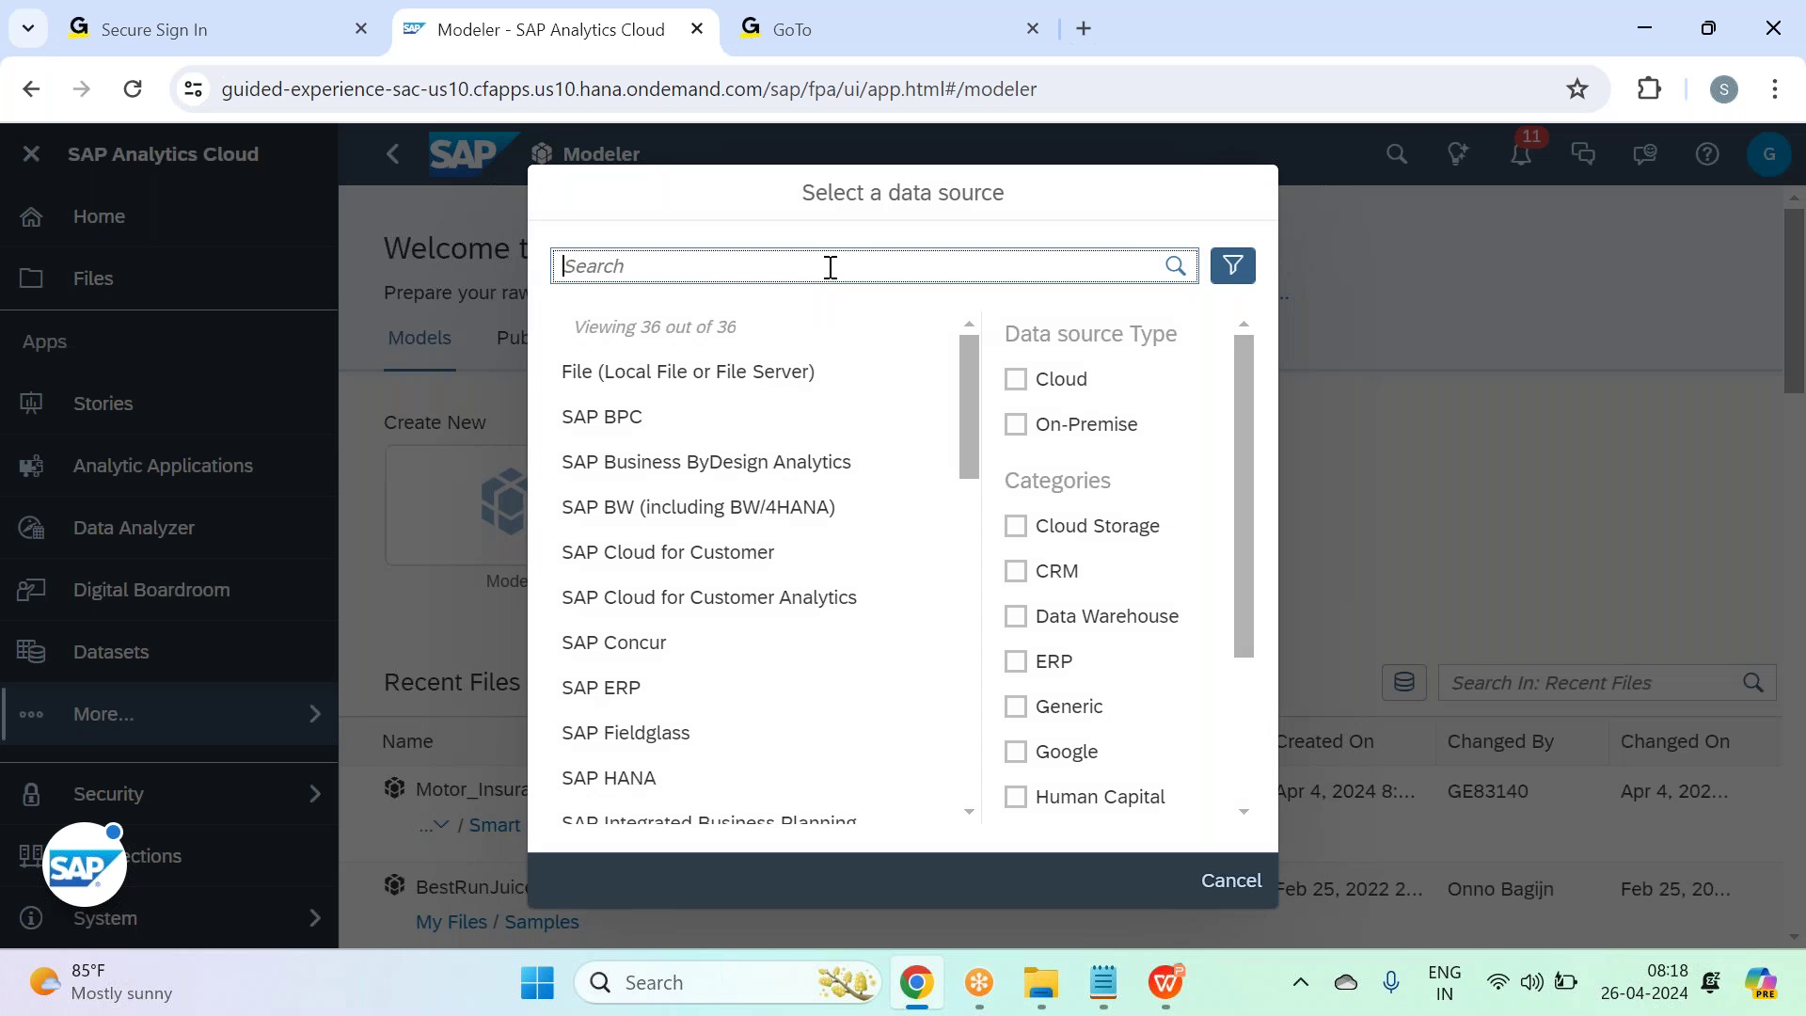
{"action": "type", "text": "data"}
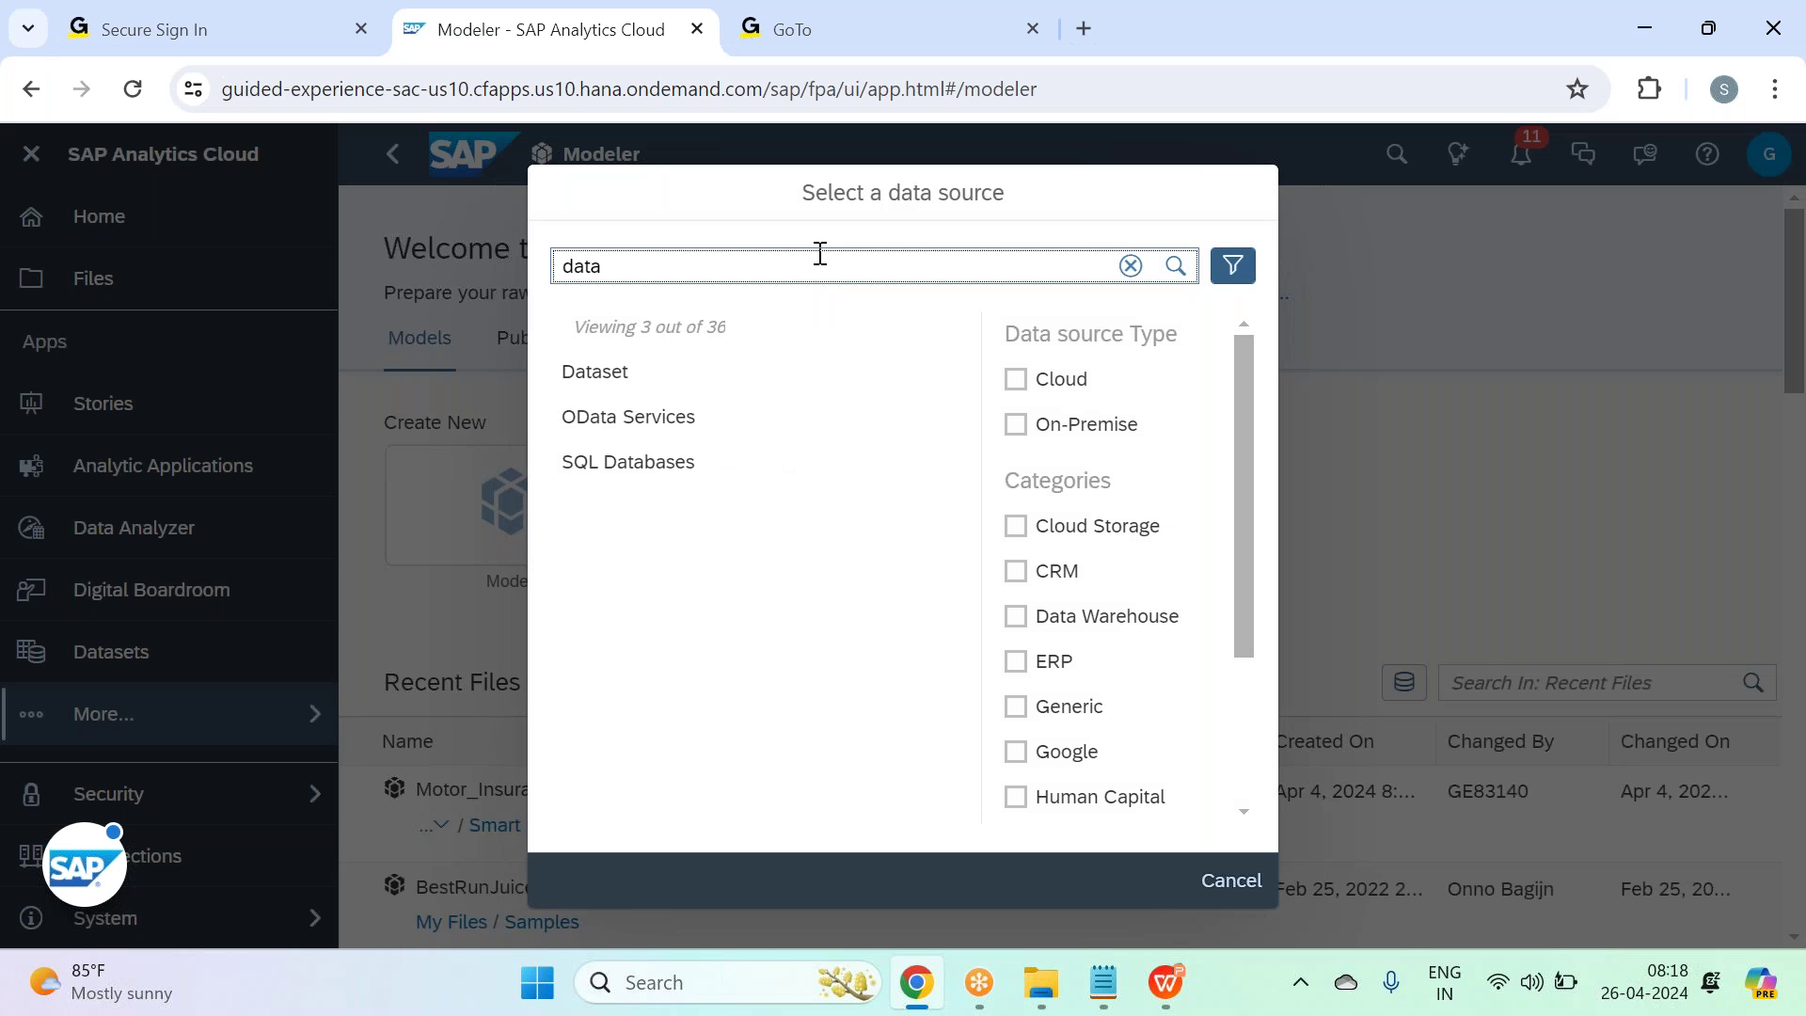
{"action": "left_click", "coordinate": [742, 365]}
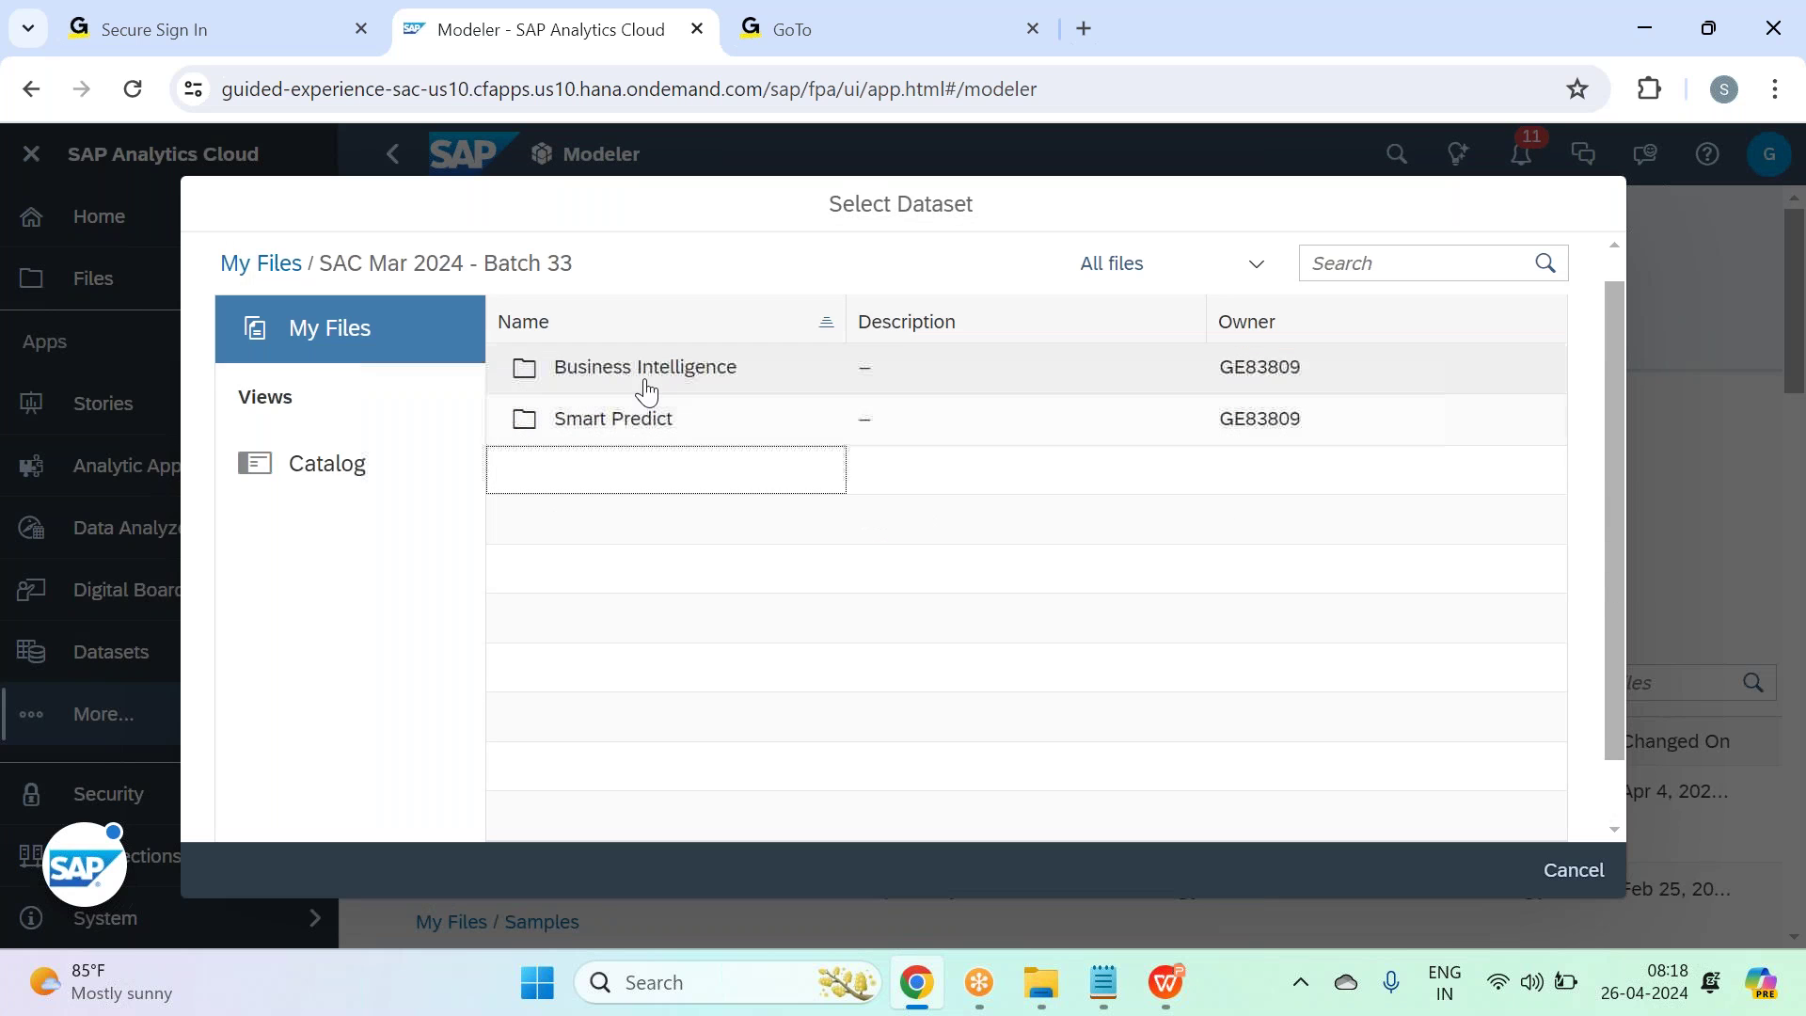
Load Motor_insurance_Claim_Pred_dataset from the Datasets folder under Smart Predict into the new model.
{"action": "left_click", "coordinate": [647, 417]}
{"action": "left_click", "coordinate": [649, 369]}
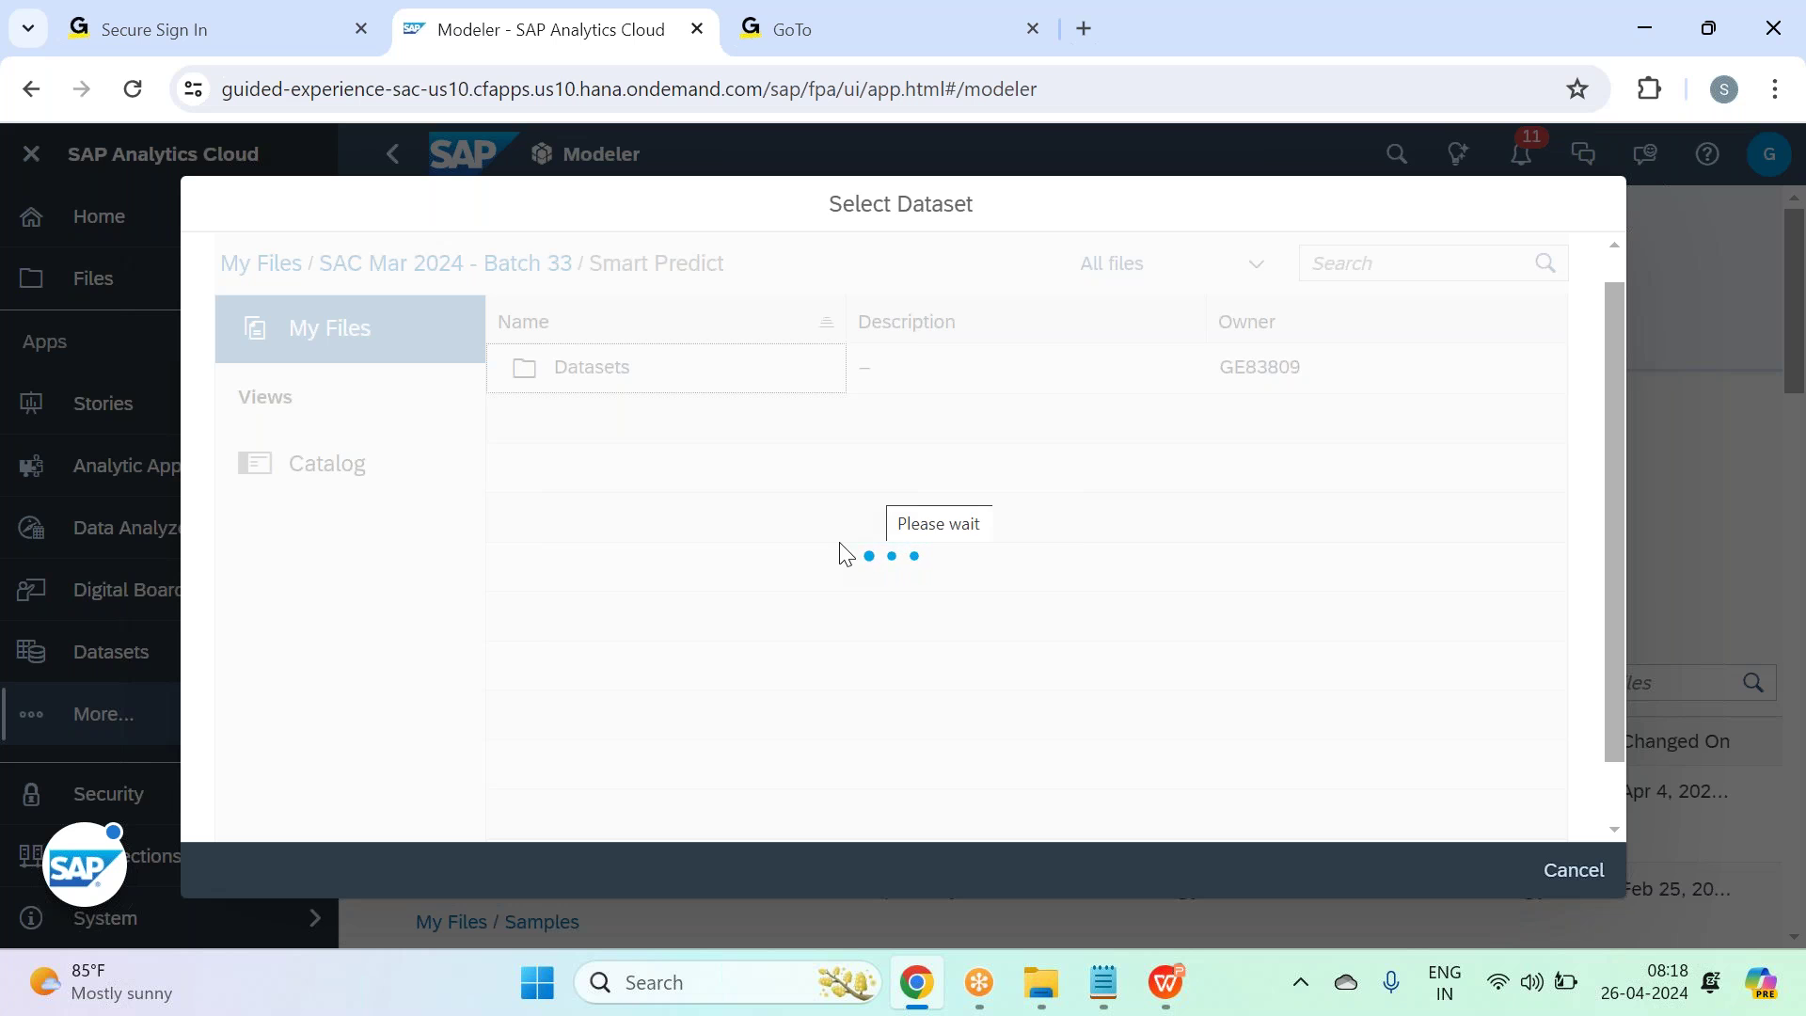
{"action": "scroll", "coordinate": [838, 556], "scroll_direction": "down", "scroll_amount": 2}
{"action": "left_click", "coordinate": [763, 568]}
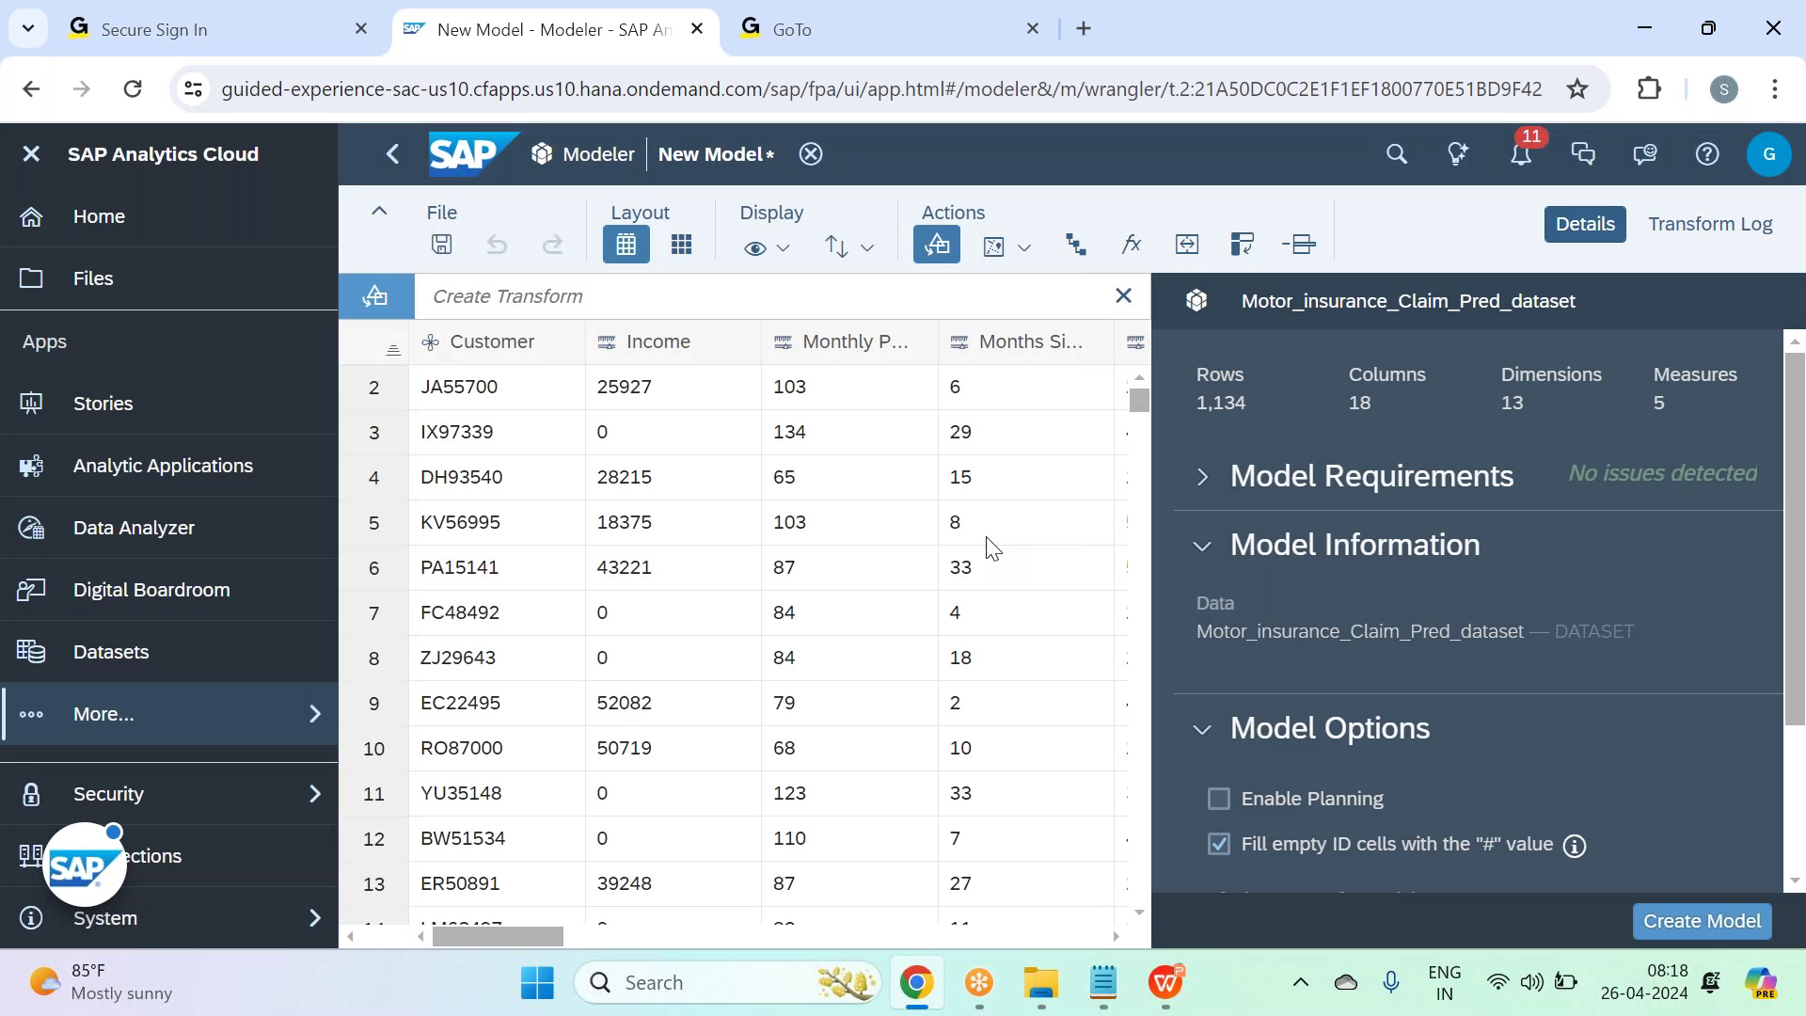
Add a calculated column named Premium paid with the formula [Monthly Premium Auto] * [Months Since Policy Inception].
{"action": "left_click", "coordinate": [27, 157]}
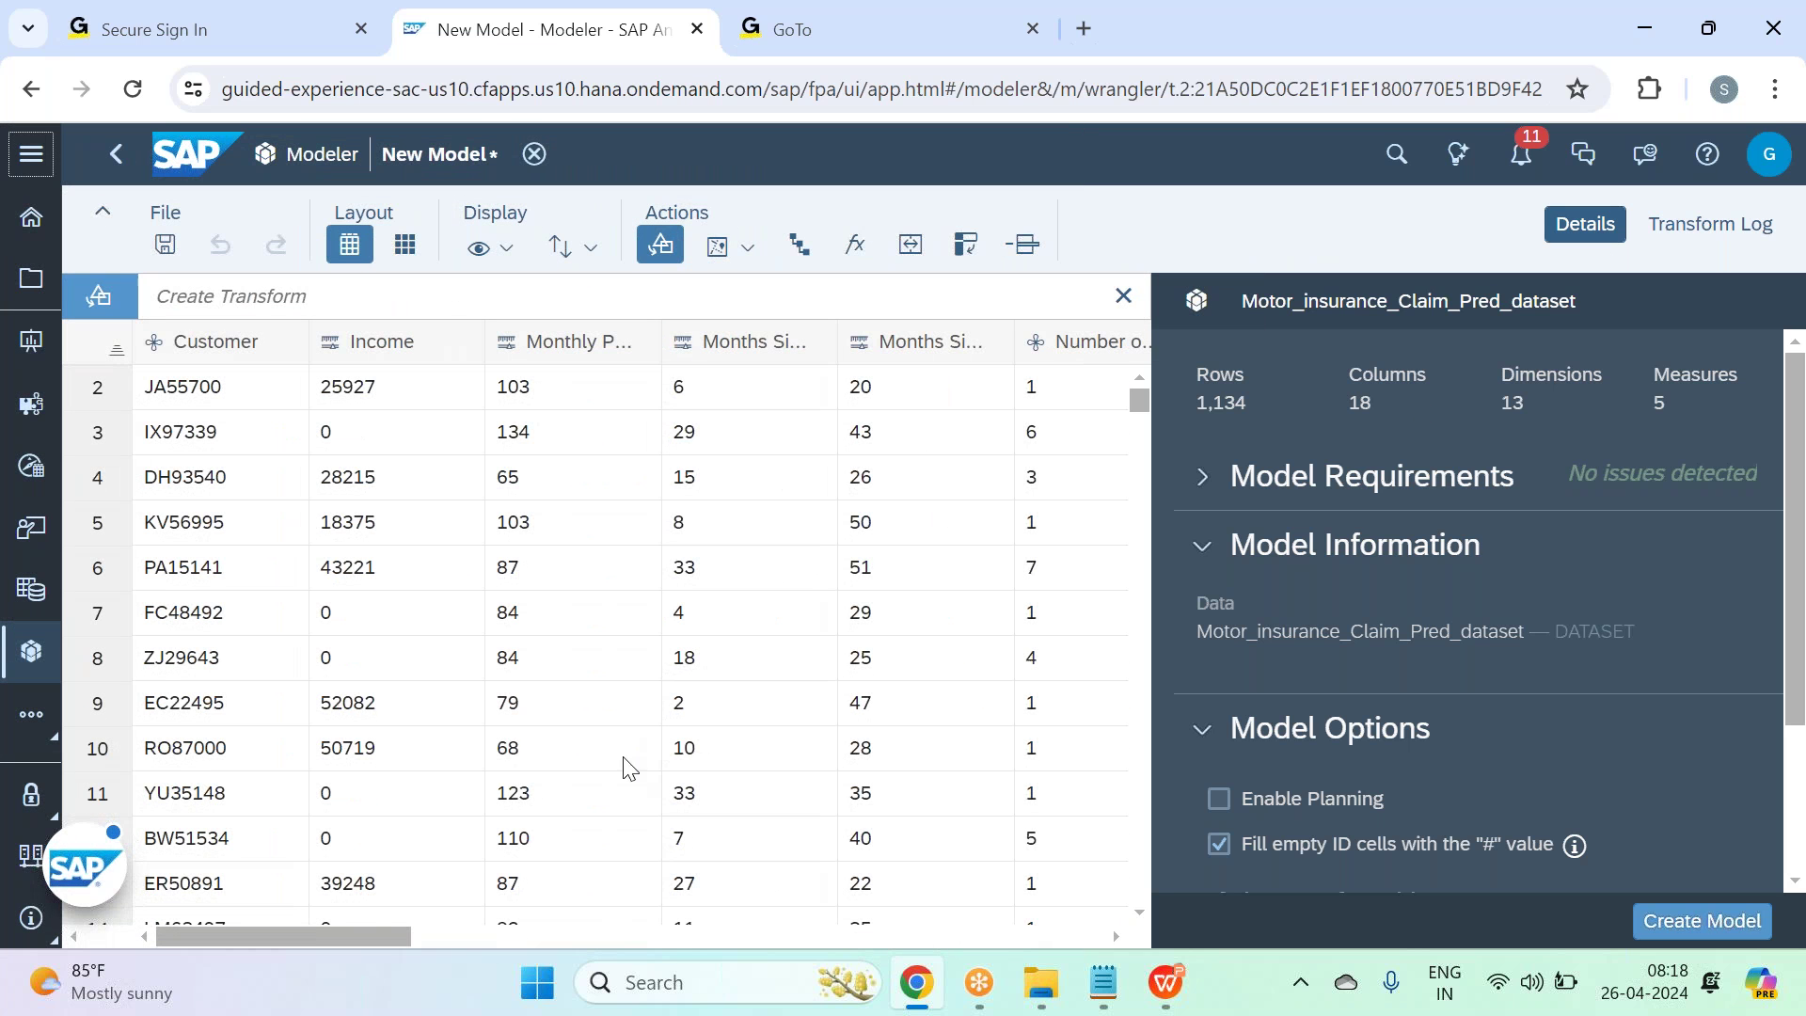
{"action": "left_click_drag", "start_coordinate": [374, 941], "coordinate": [1086, 1004]}
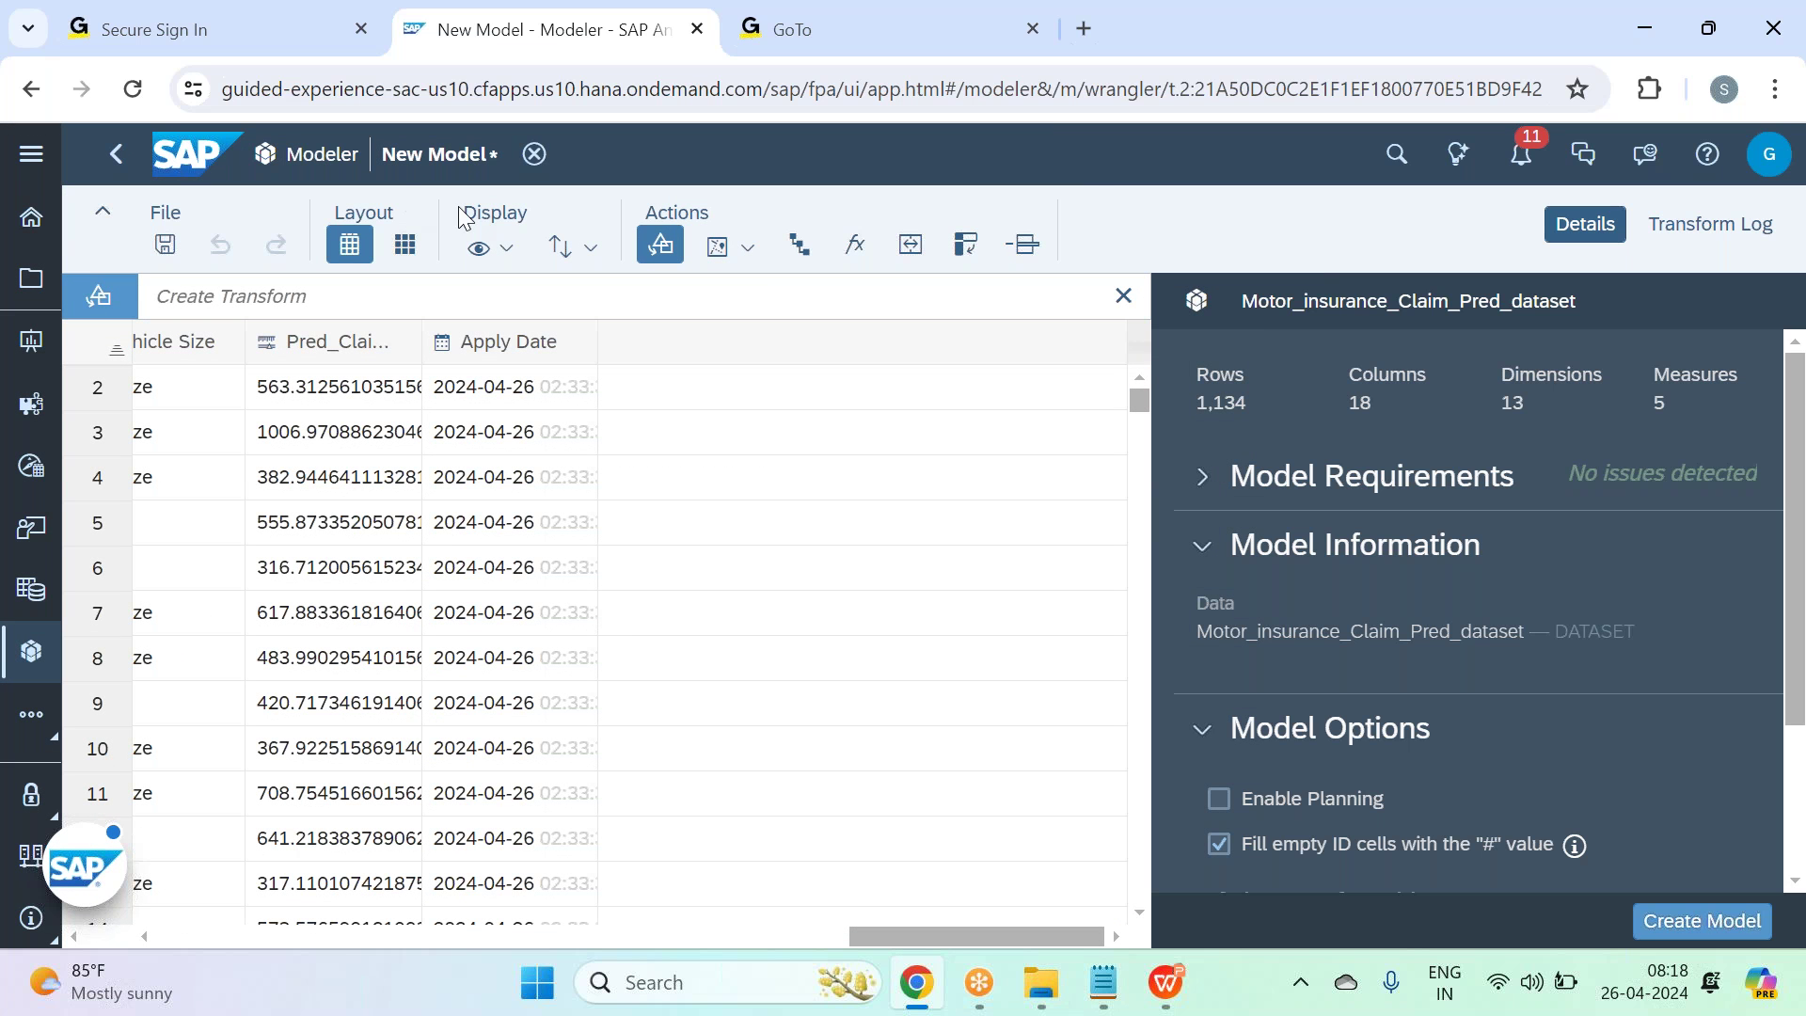
{"action": "left_click", "coordinate": [870, 261]}
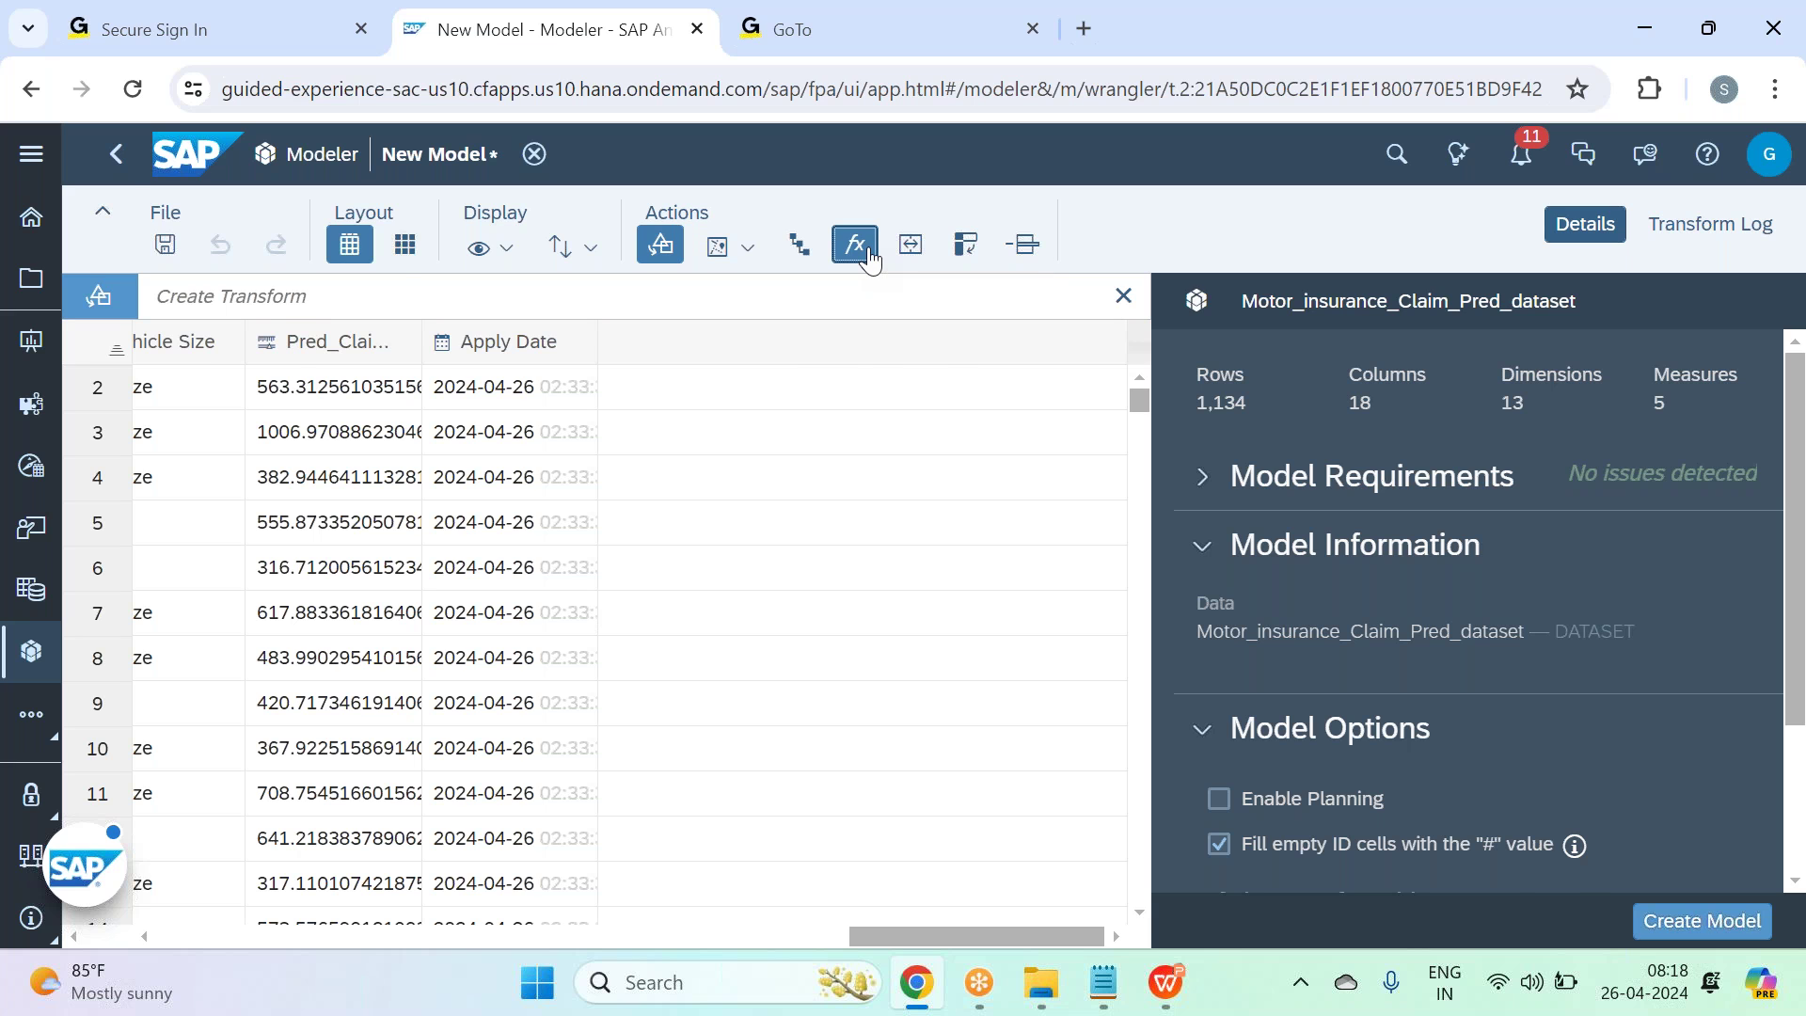
{"action": "left_click", "coordinate": [781, 283]}
{"action": "type", "text": "Premium paid"}
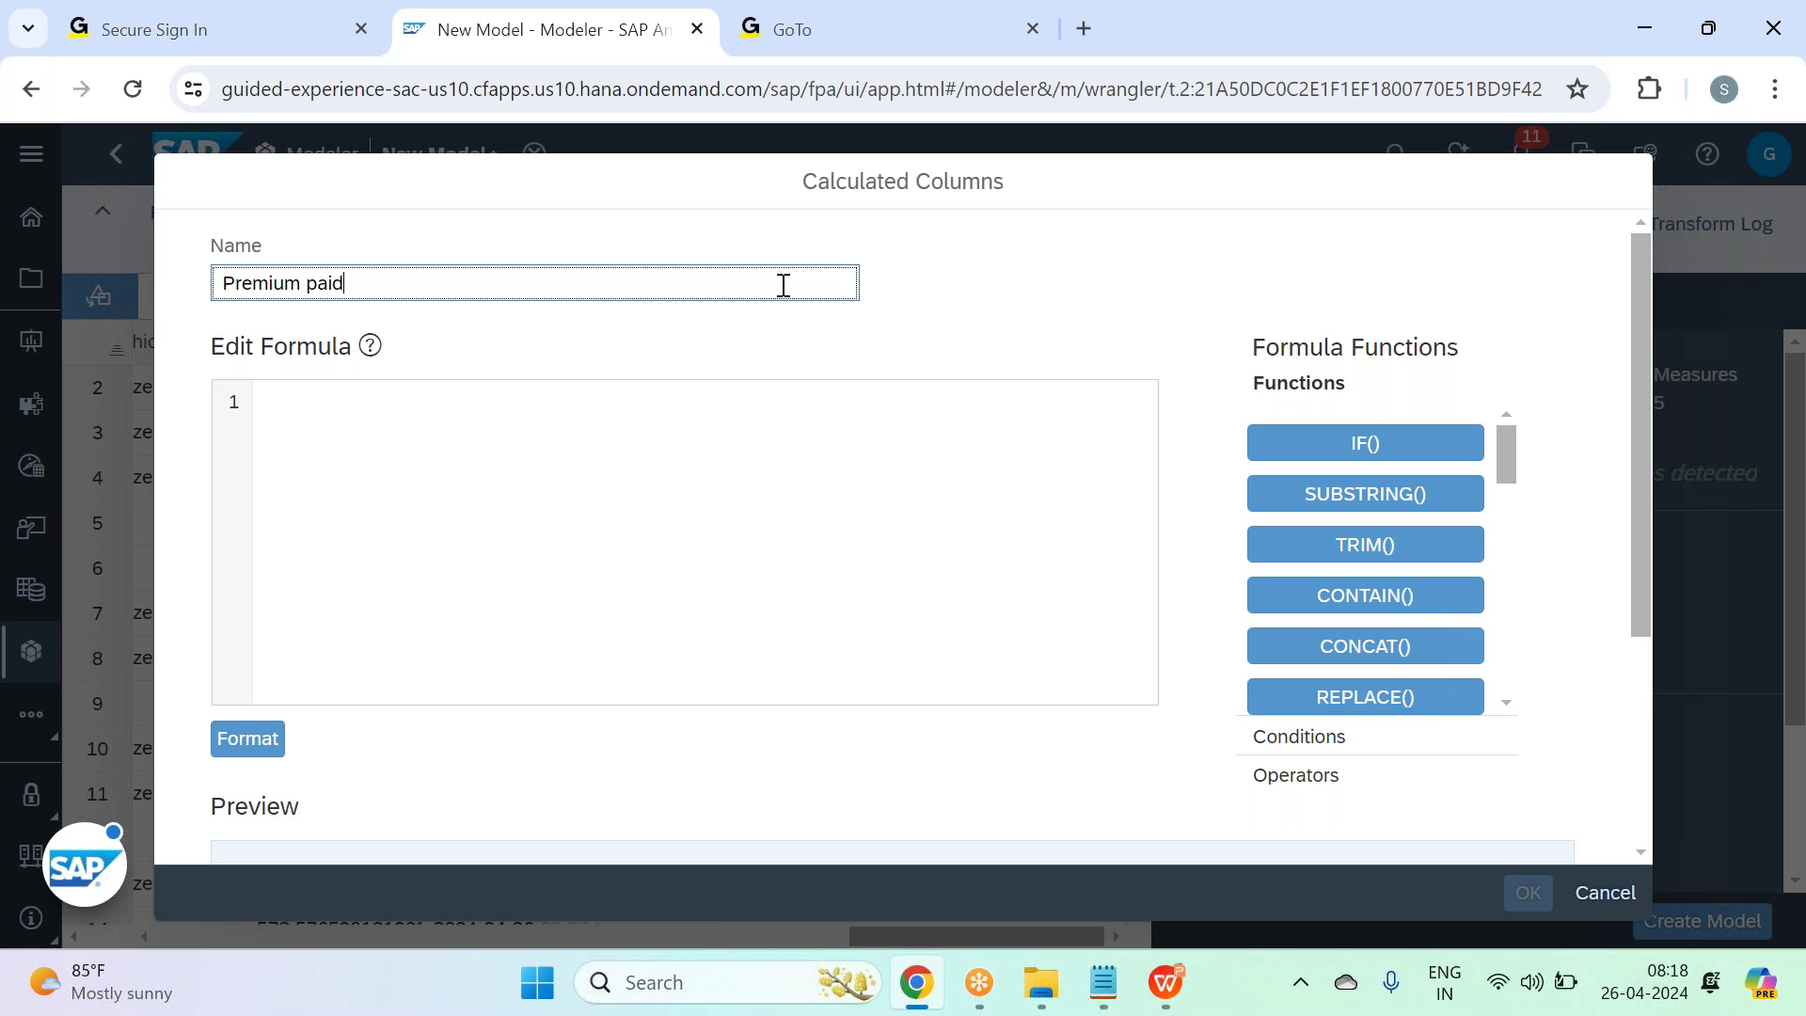
{"action": "left_click", "coordinate": [726, 491]}
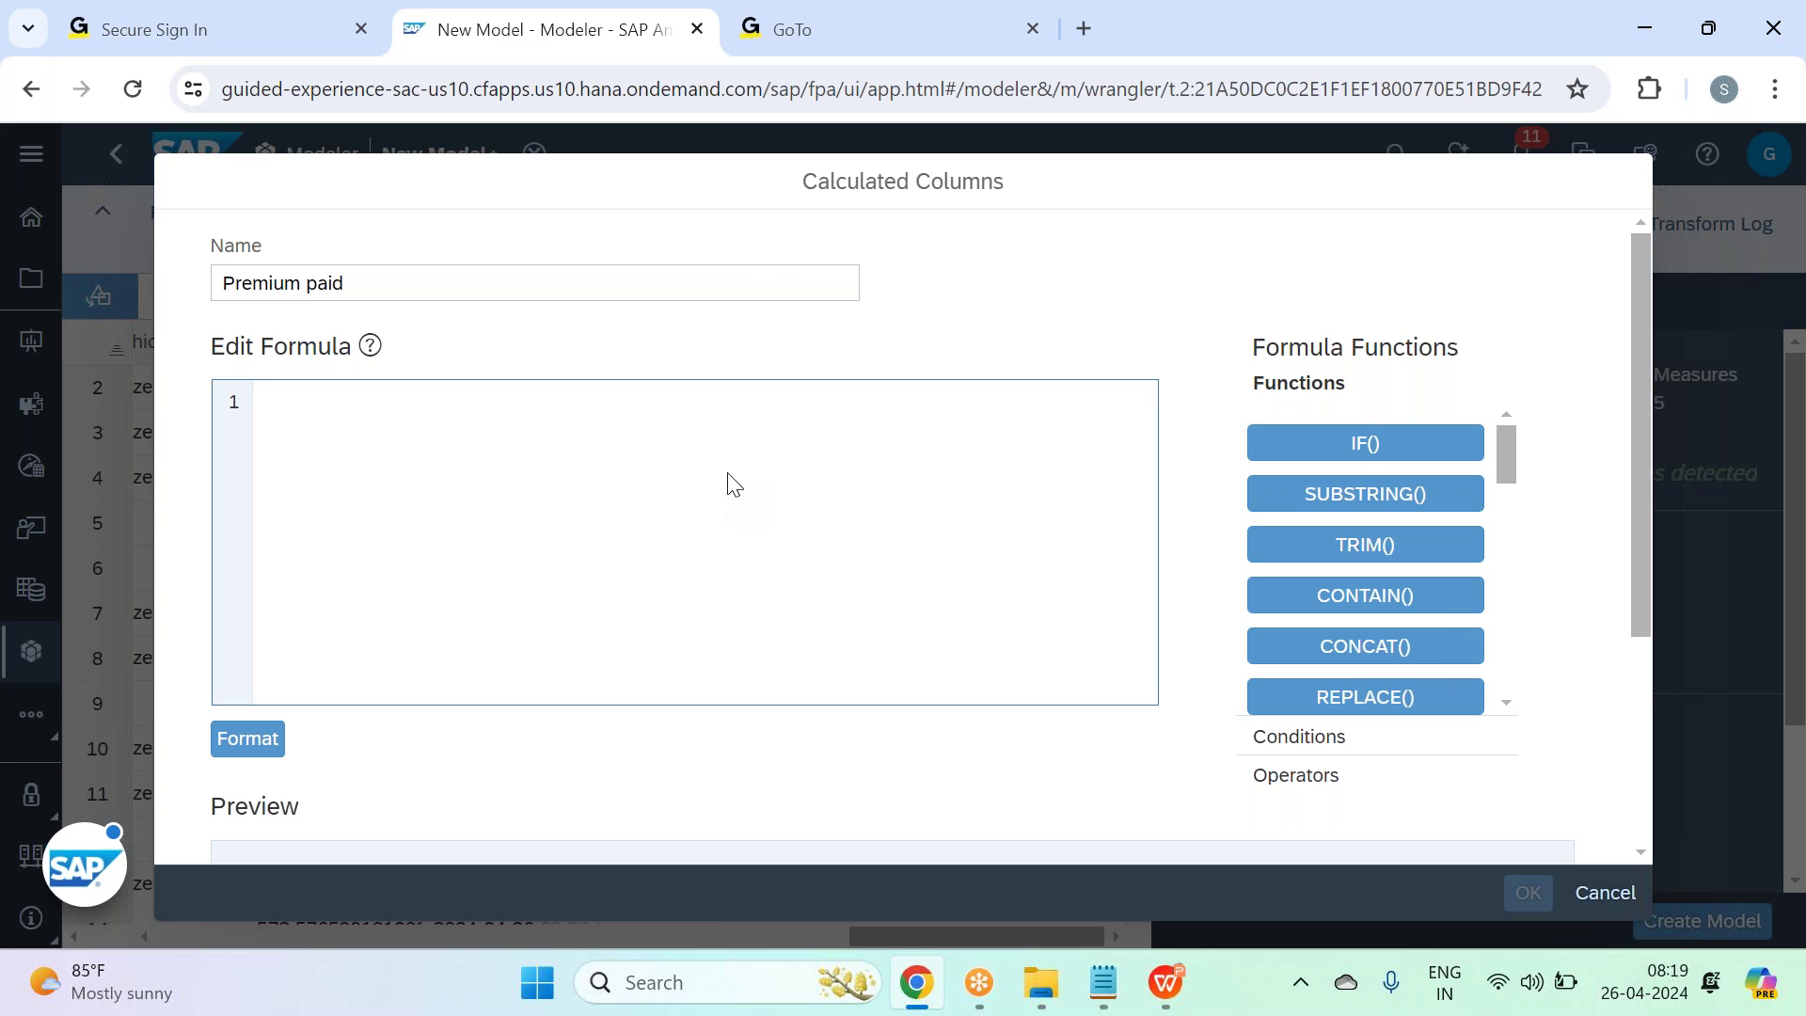
{"action": "type", "text": "mont"}
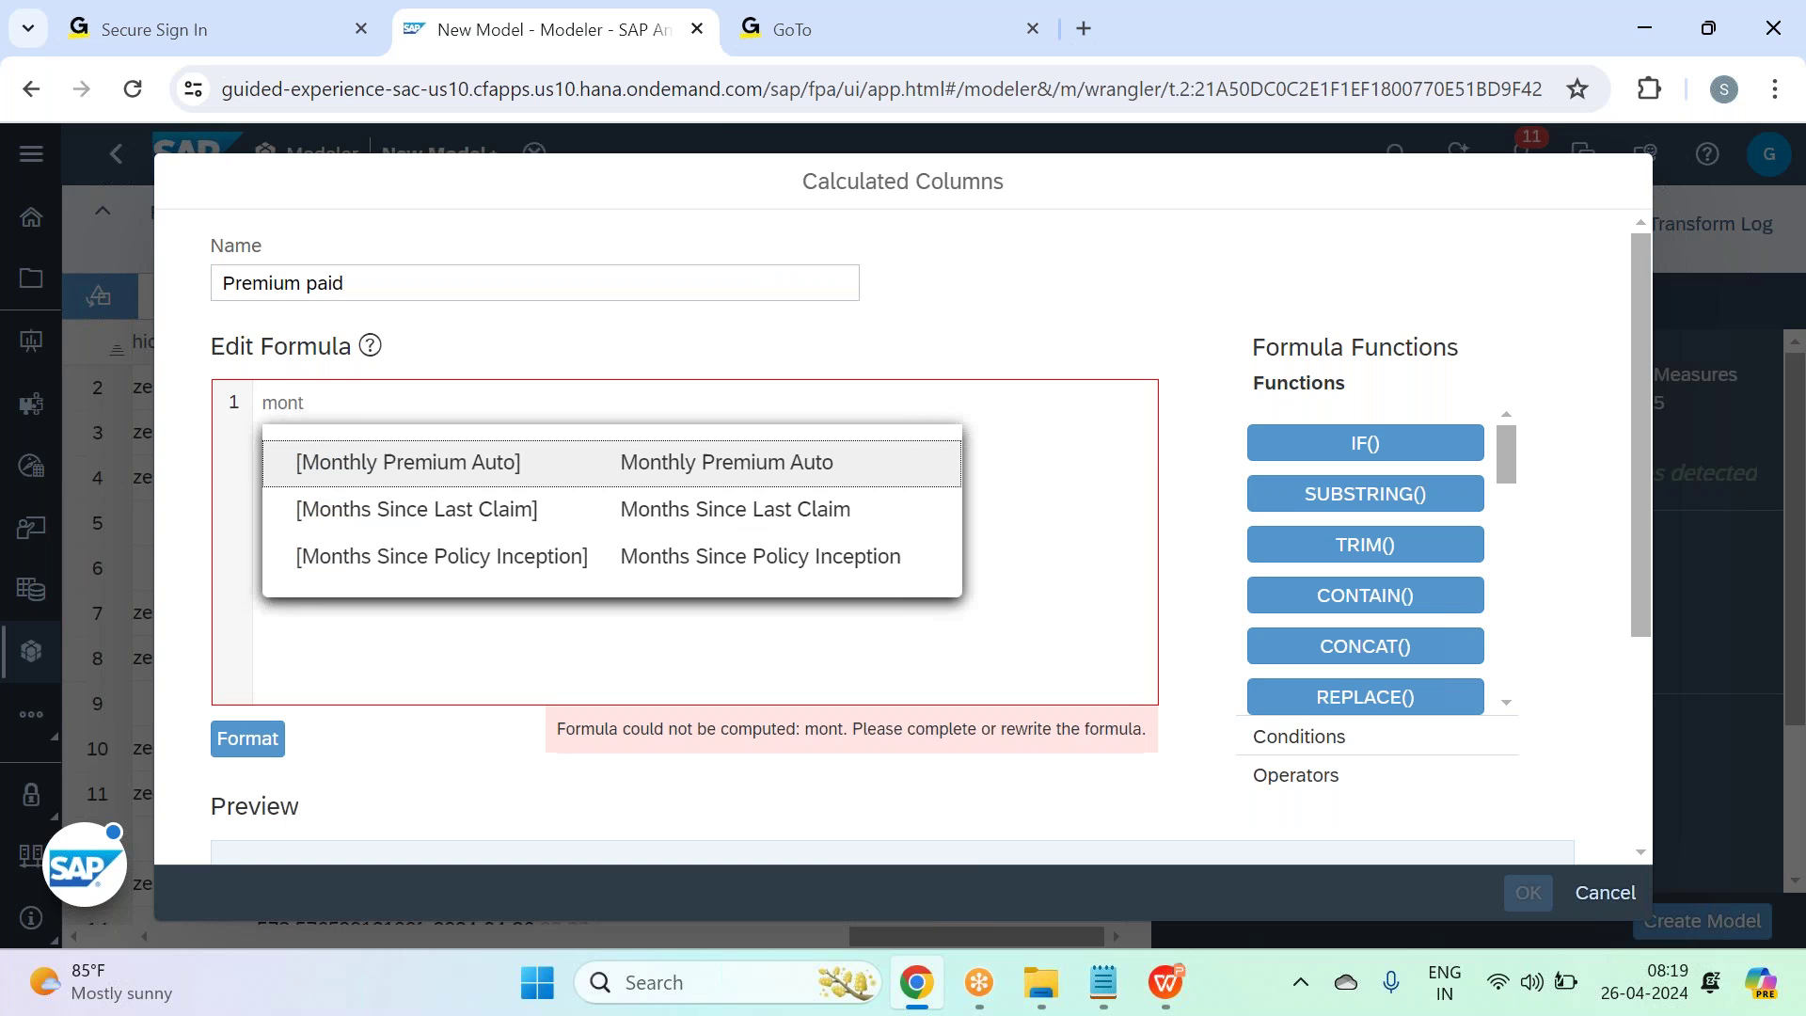
{"action": "key", "text": "Down"}
{"action": "key", "text": "Return"}
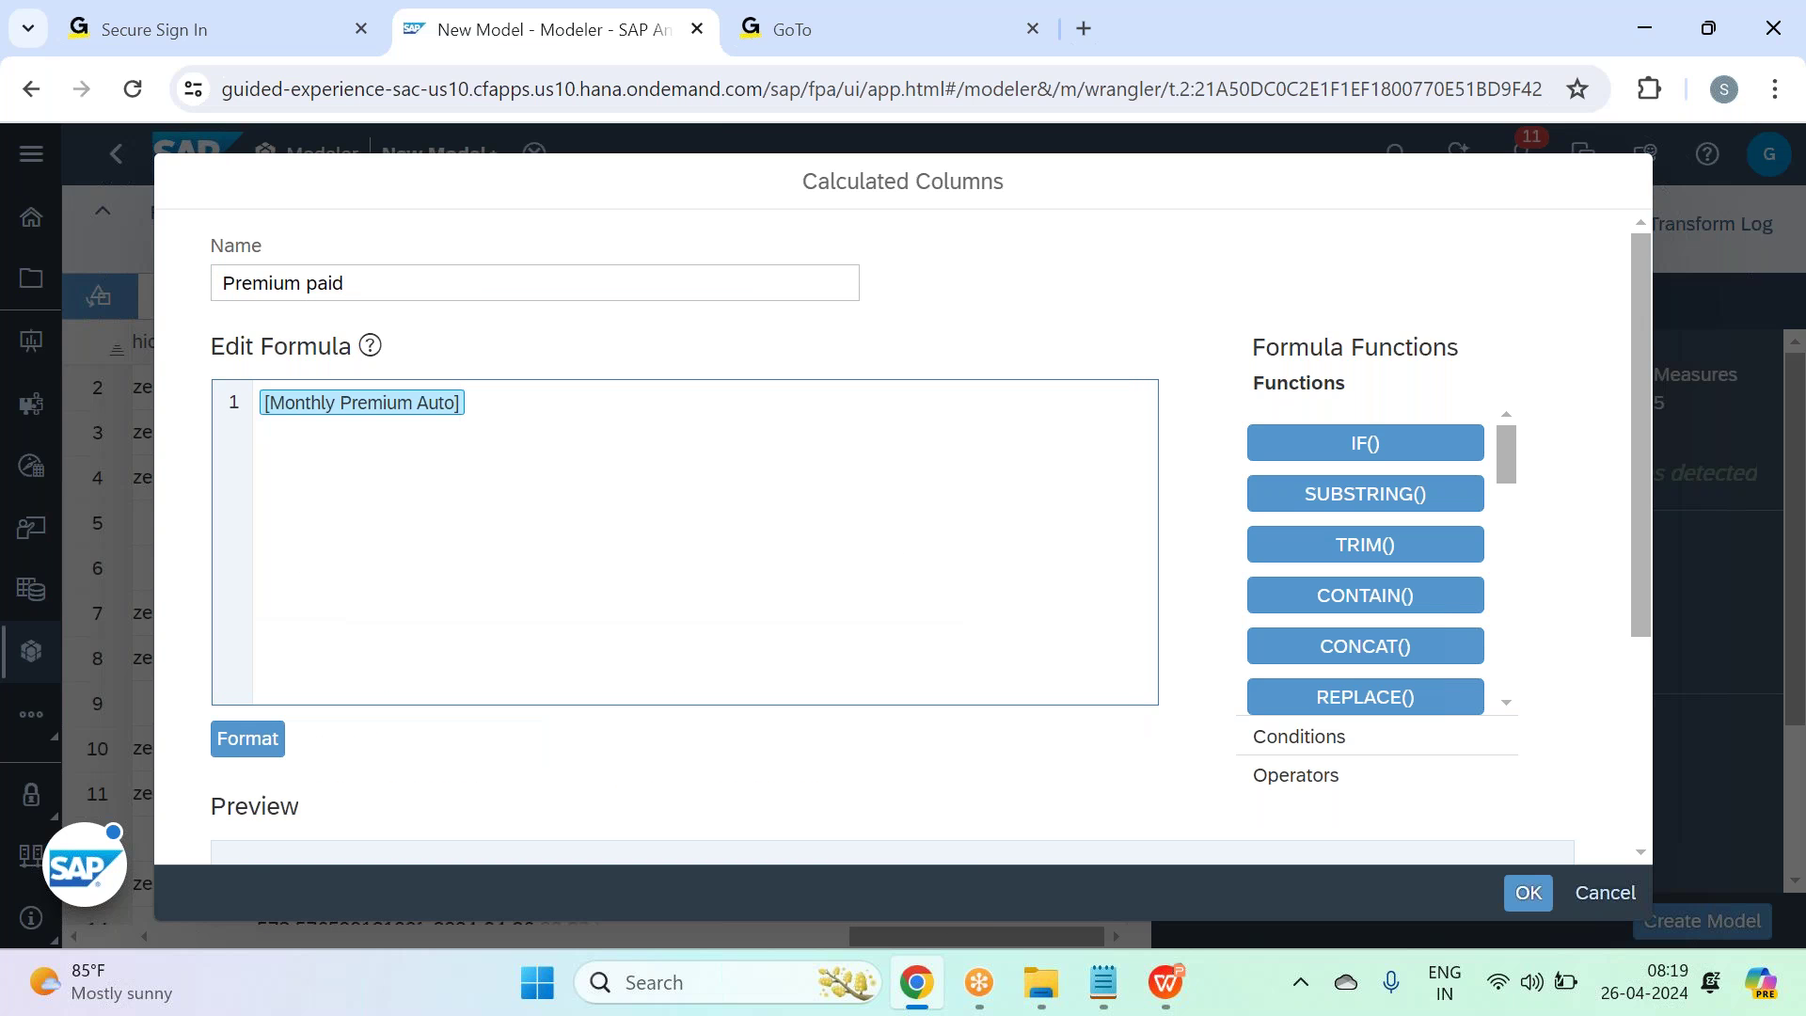
{"action": "type", "text": "*"}
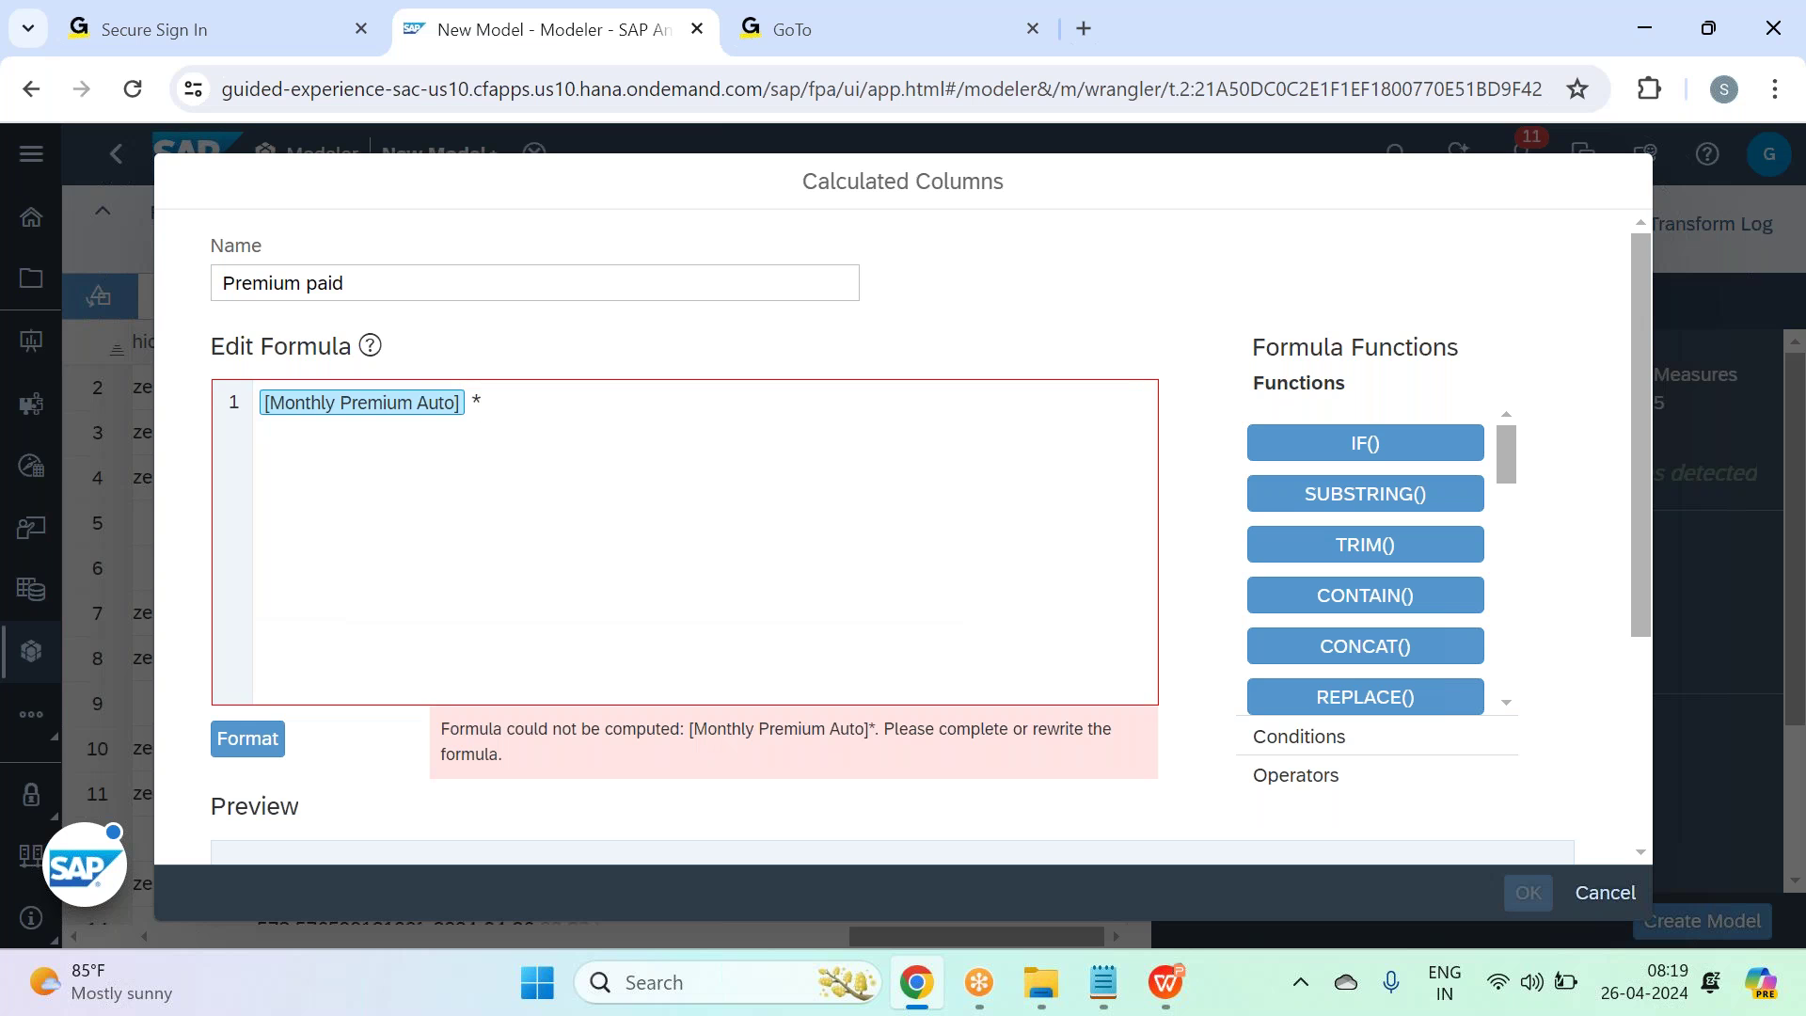
{"action": "type", "text": " mont"}
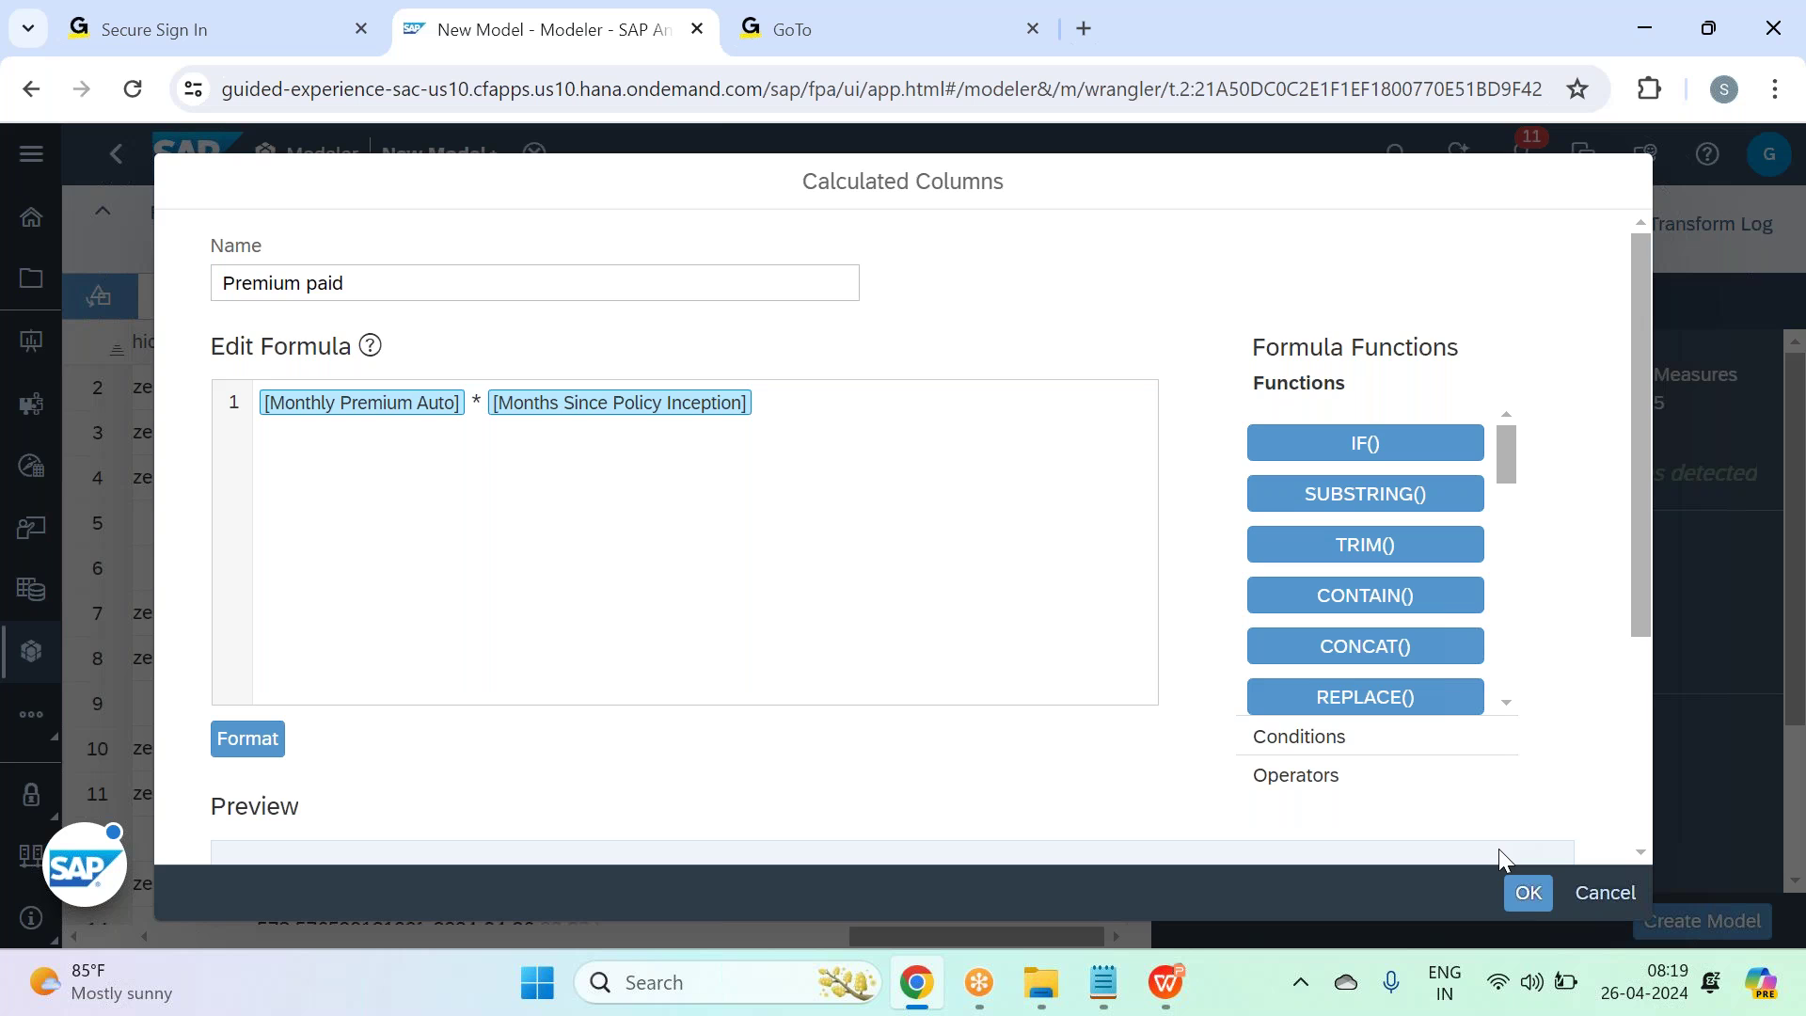
{"action": "left_click", "coordinate": [1528, 892]}
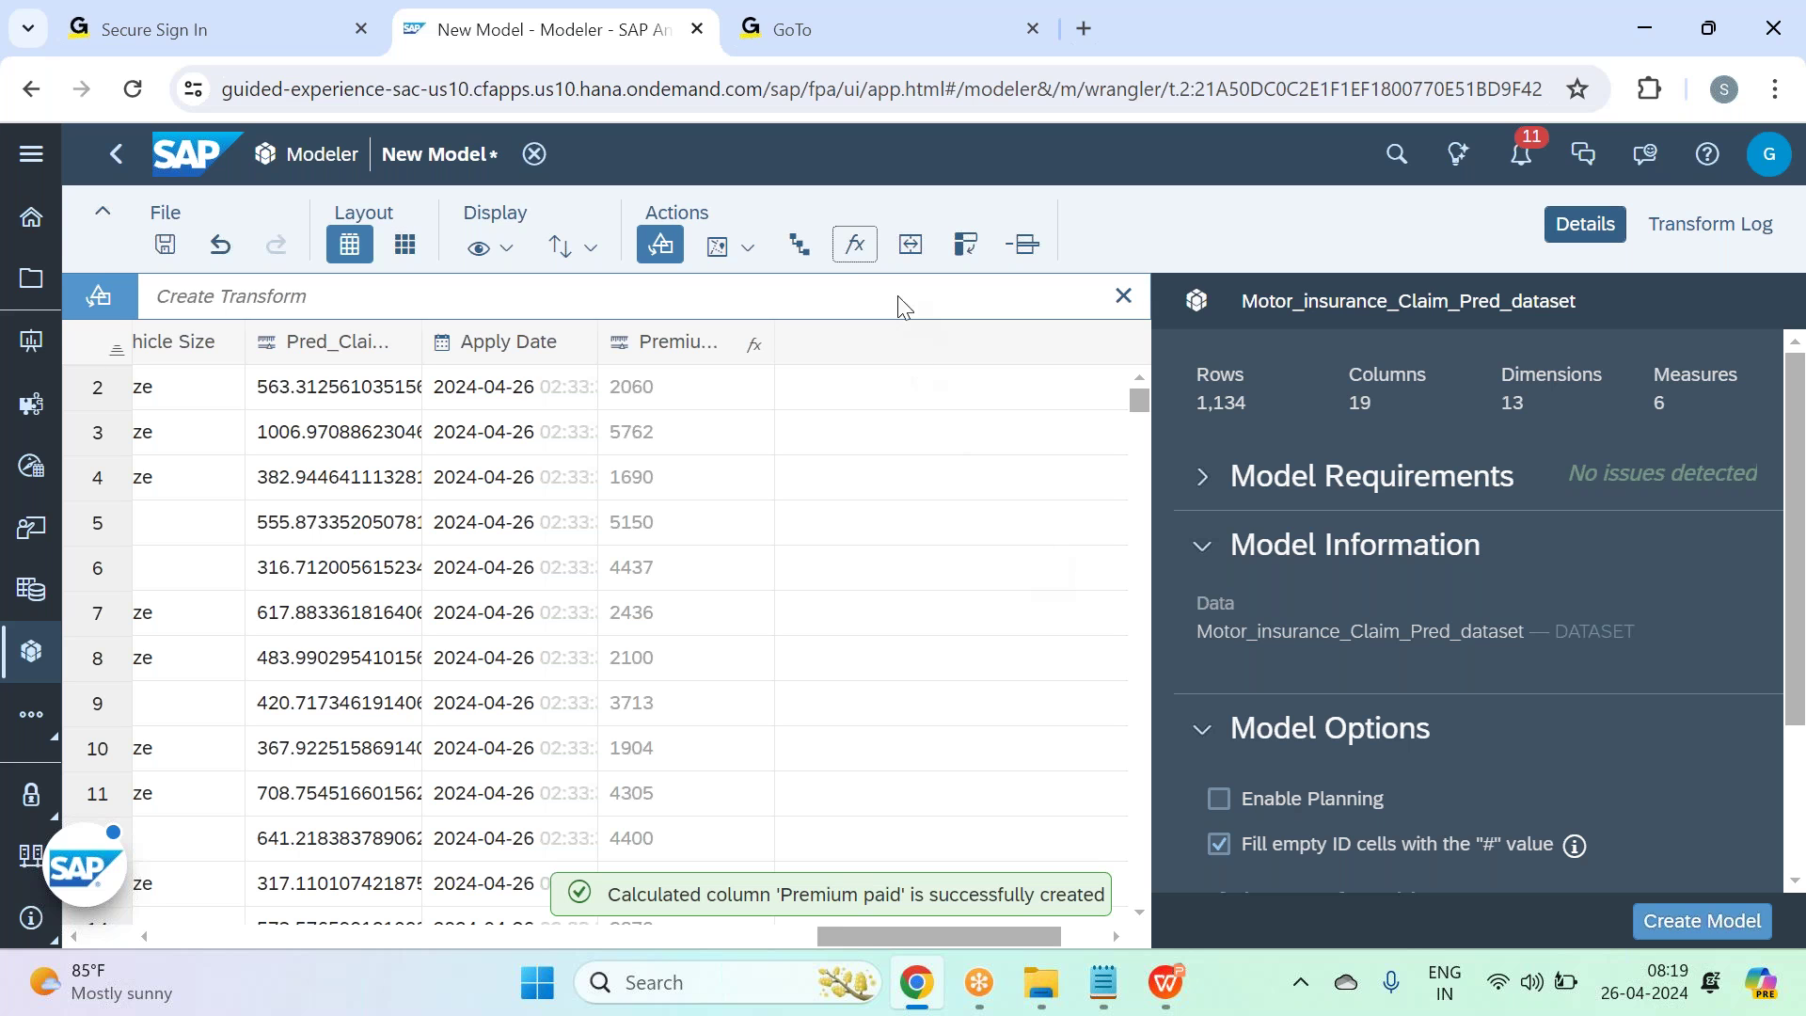
Add a calculated column named Premium per year with the formula [Monthly Premium Auto] * 12, formatting the formula and previewing its values.
{"action": "left_click", "coordinate": [856, 246]}
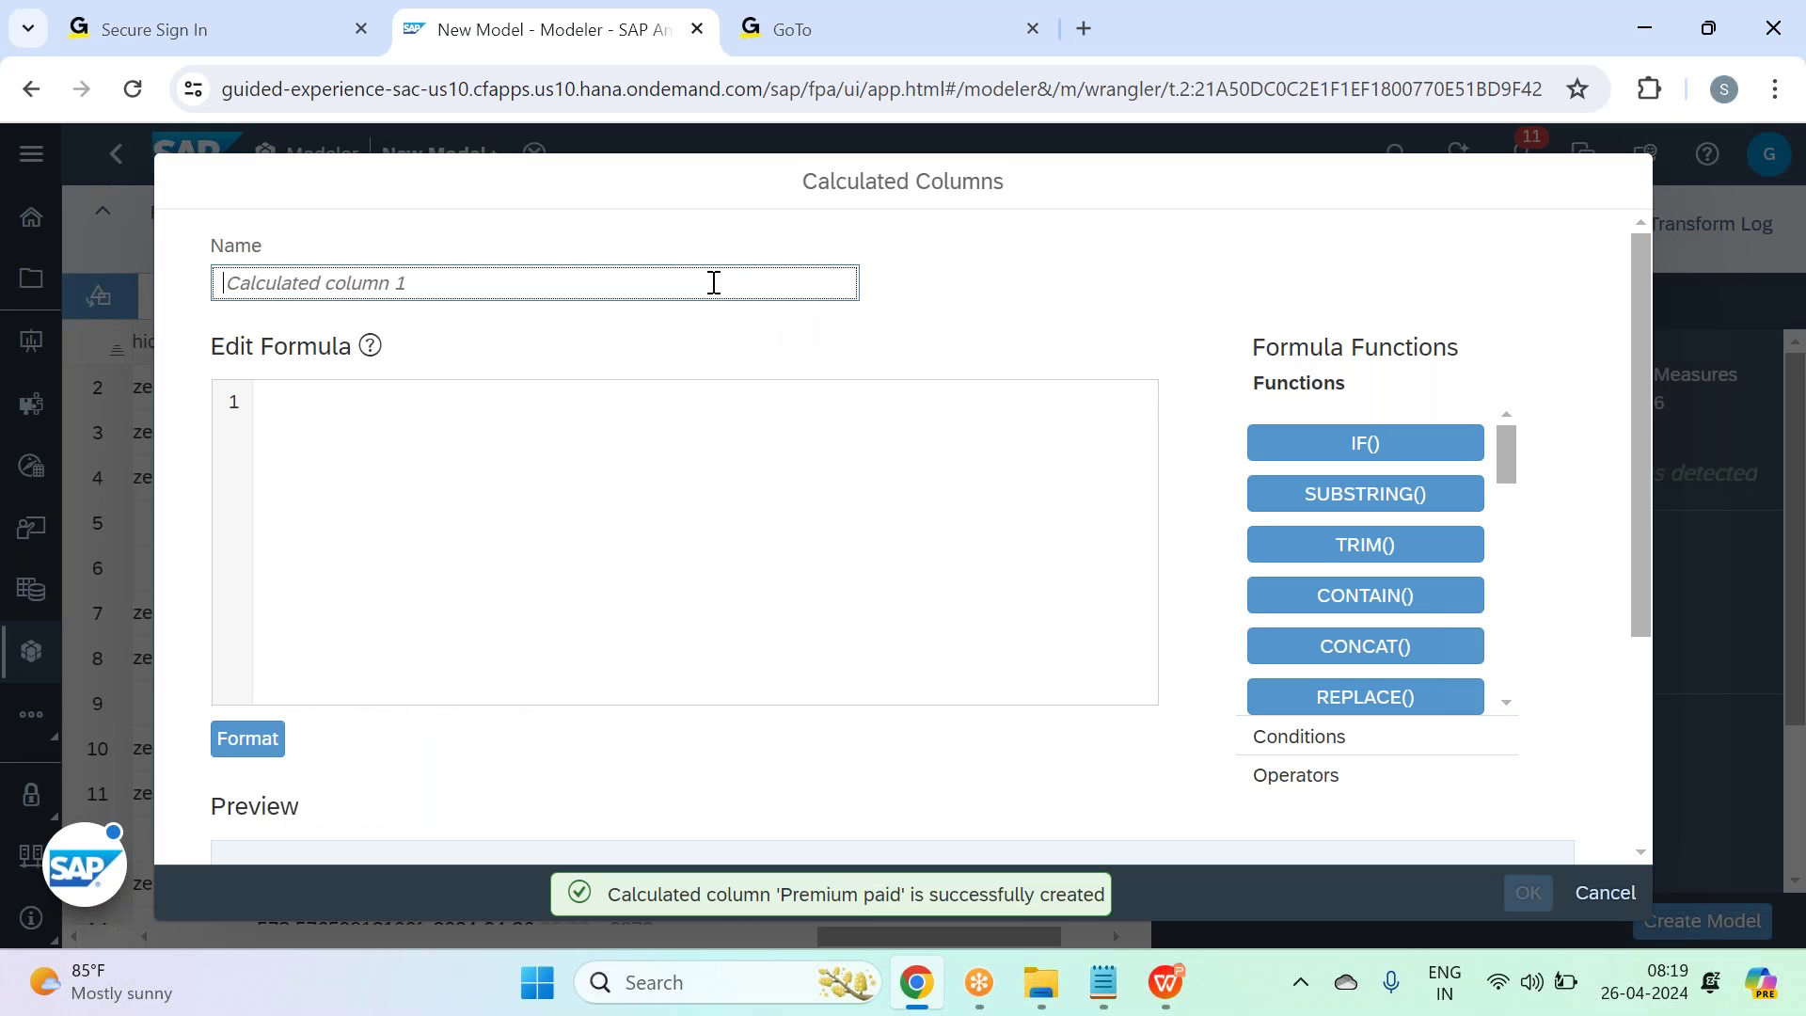
{"action": "type", "text": "Pre"}
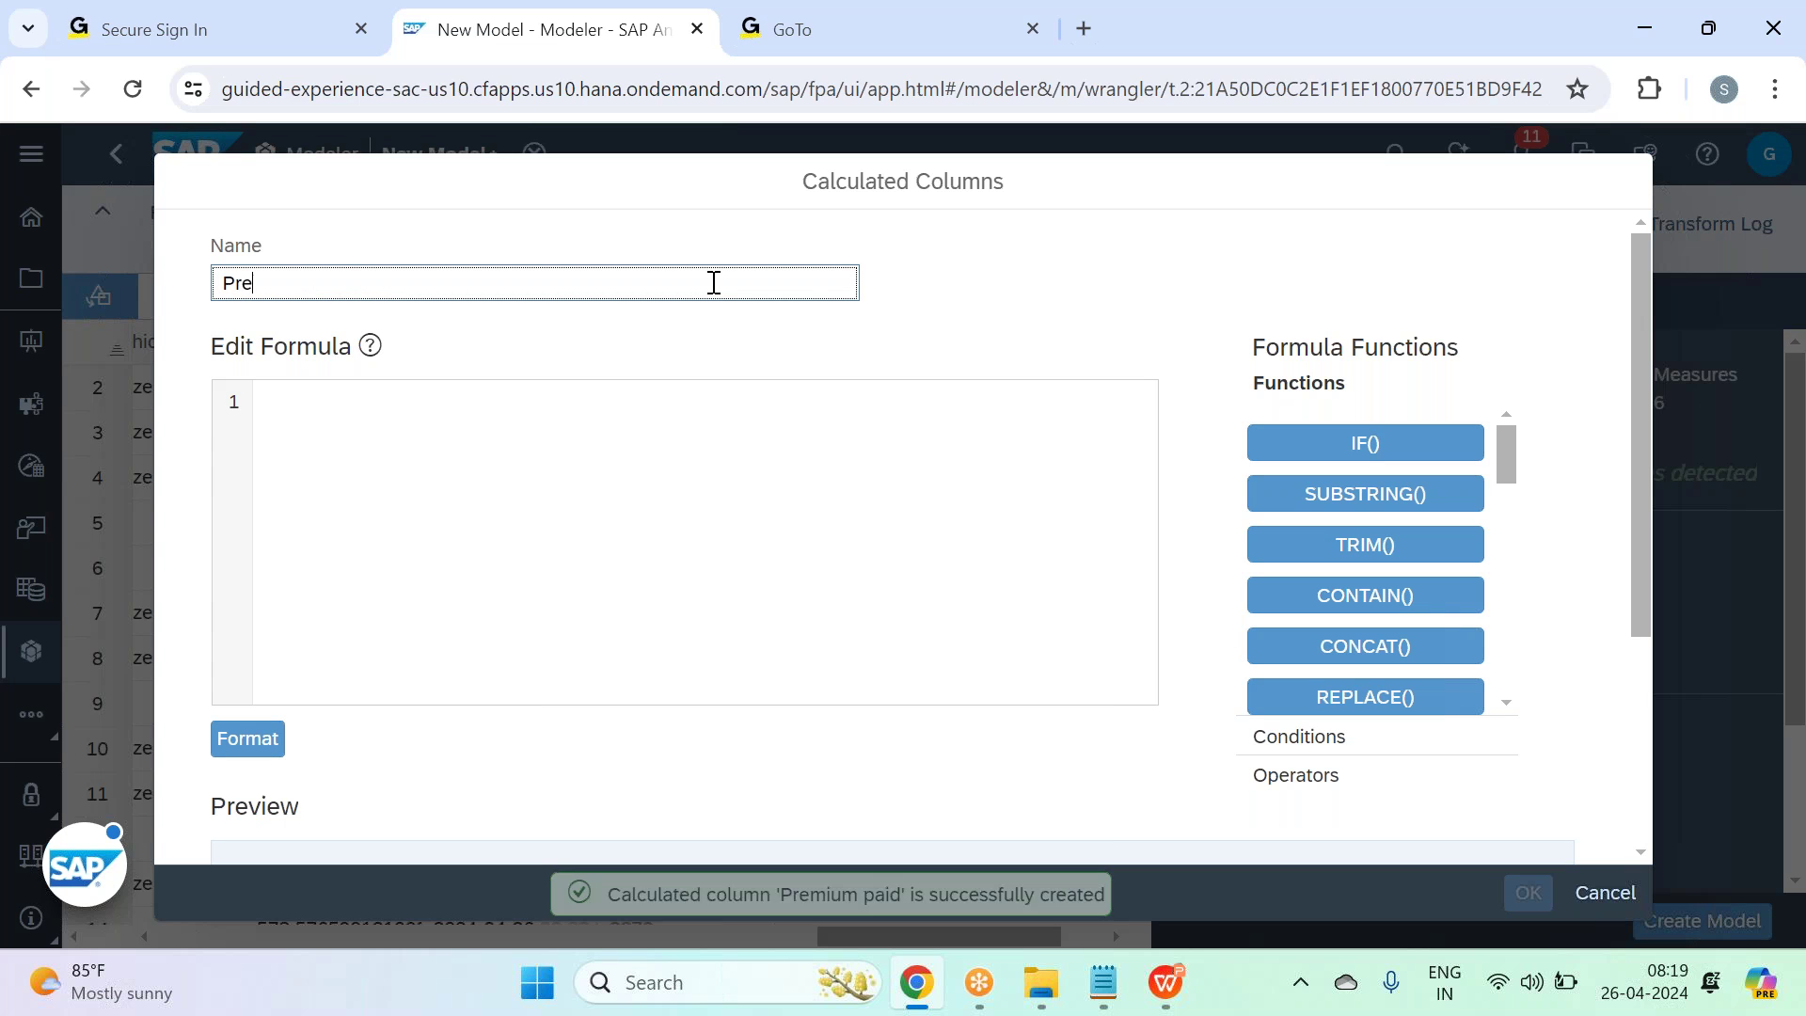
{"action": "type", "text": "mium per year"}
{"action": "left_click", "coordinate": [647, 419]}
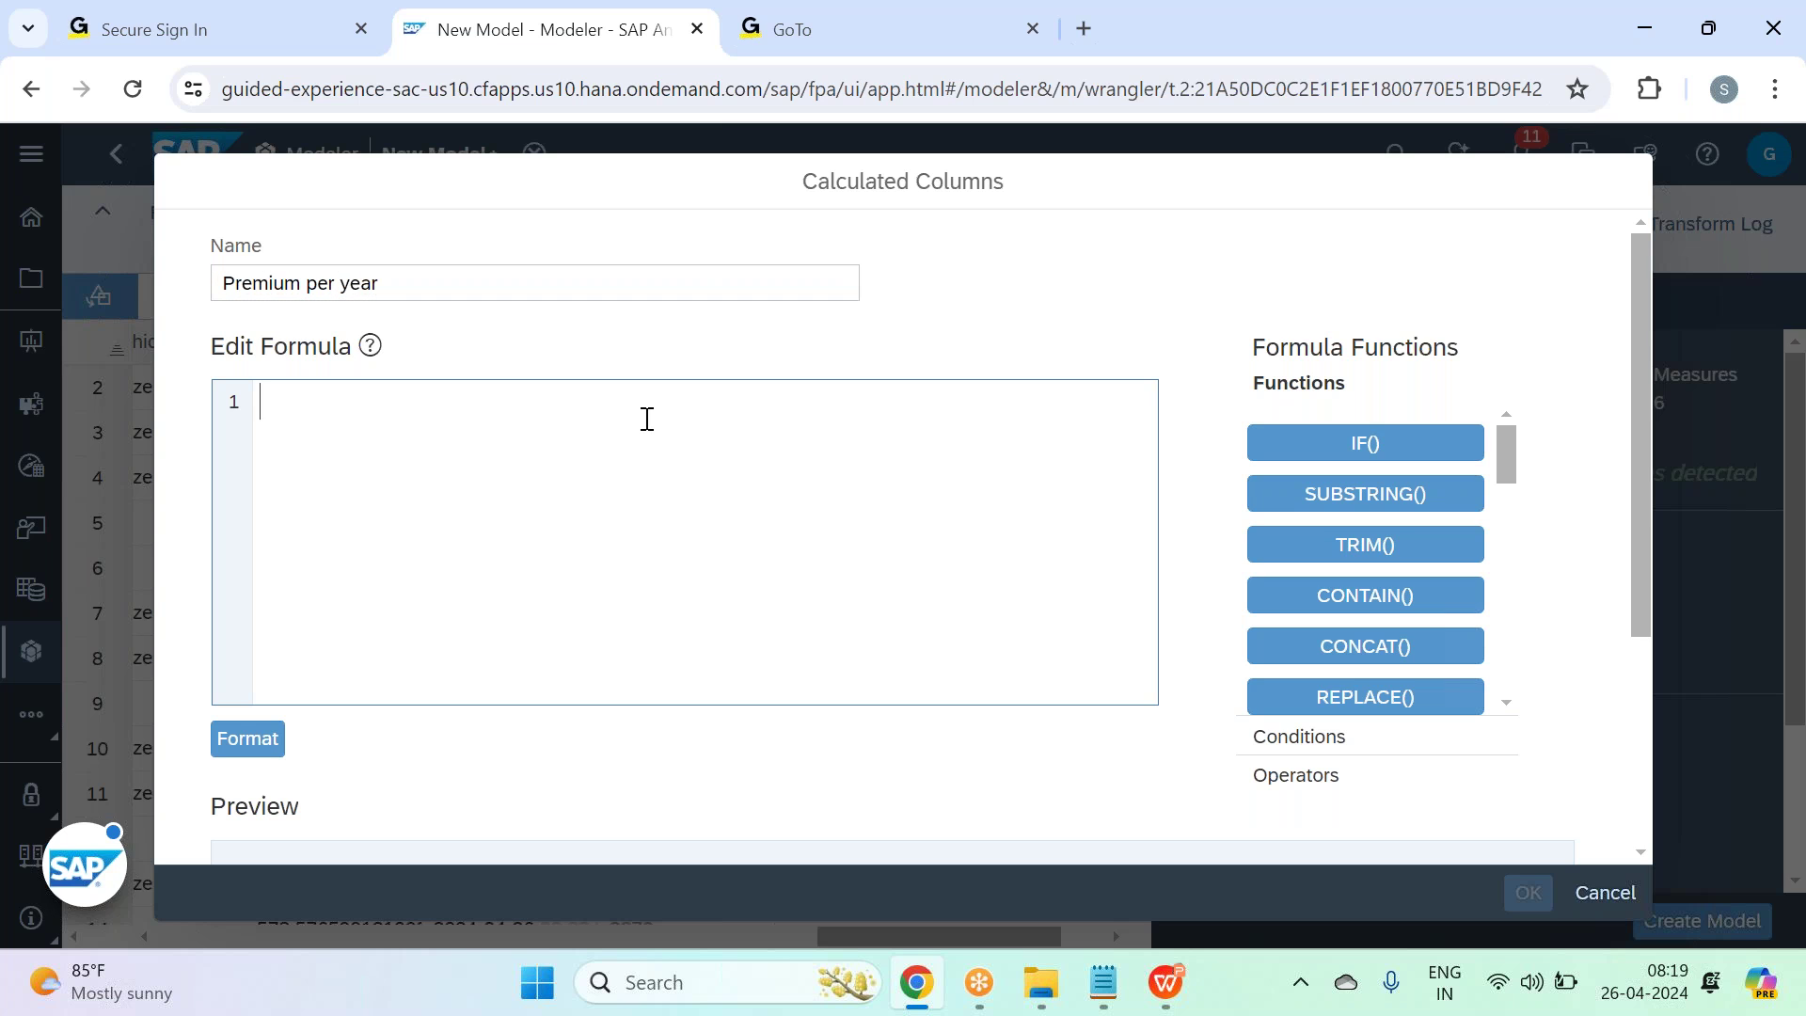
{"action": "type", "text": "mont"}
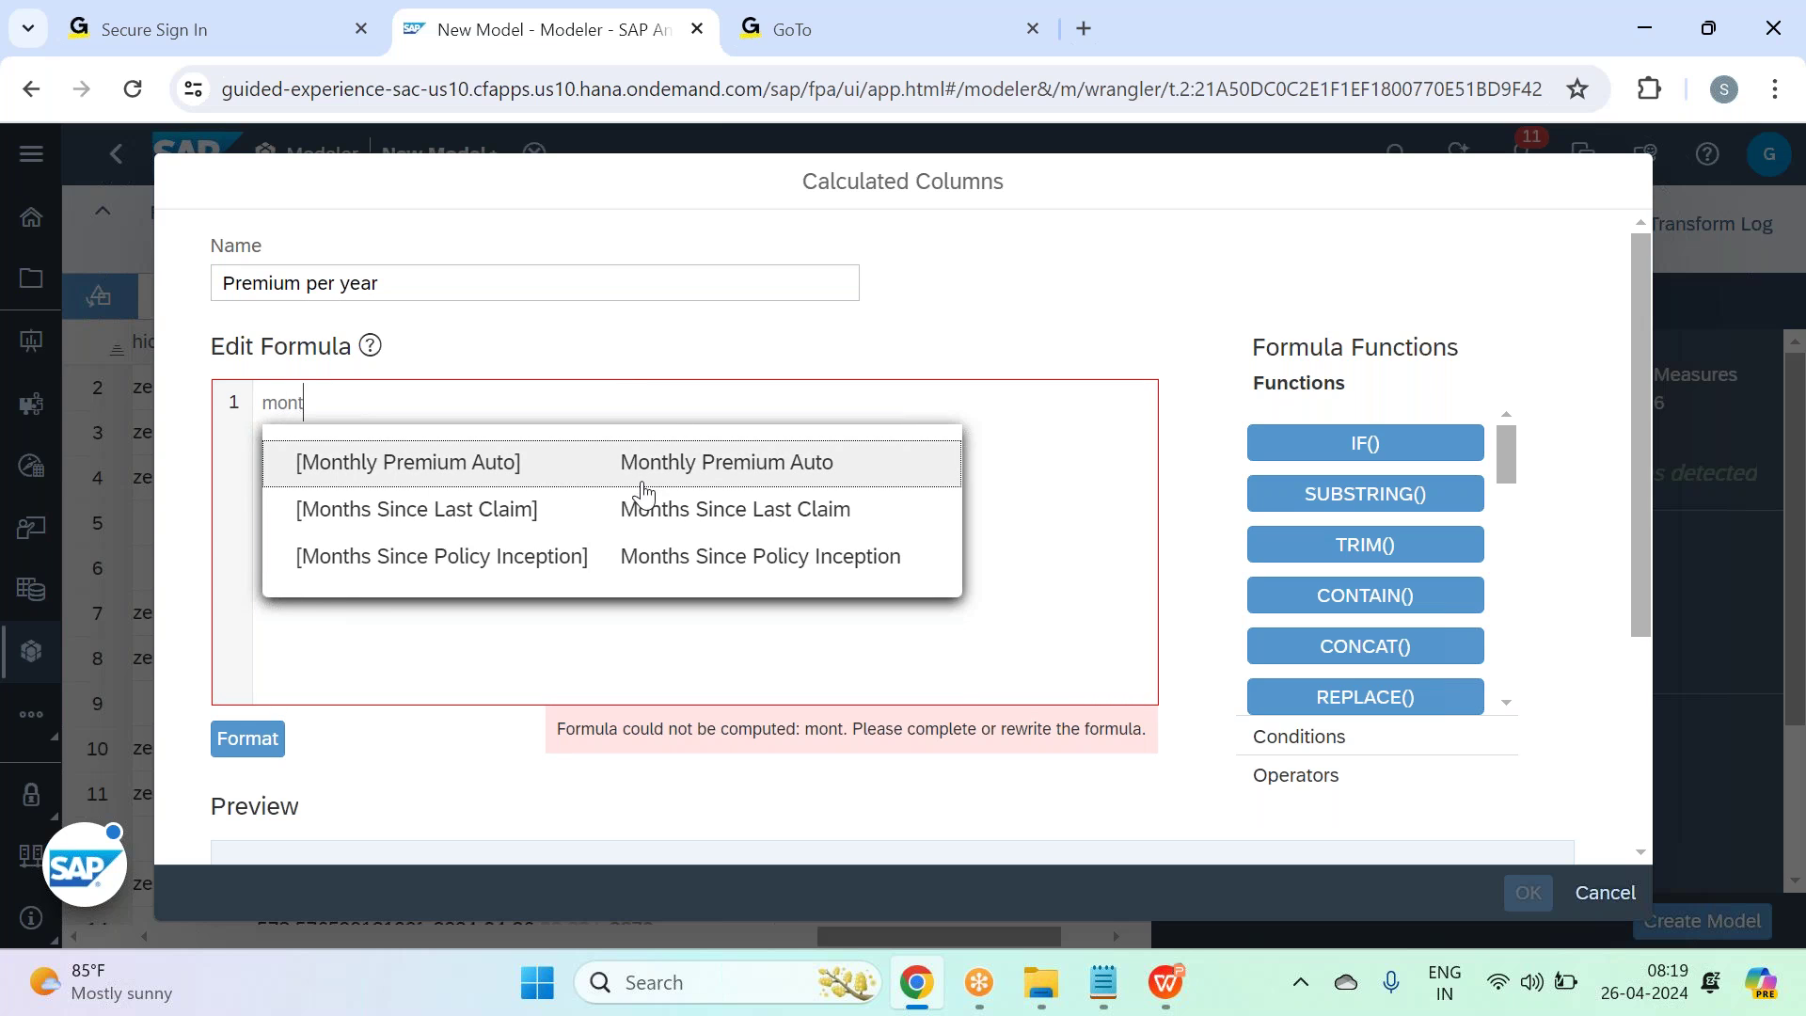
{"action": "left_click", "coordinate": [644, 483]}
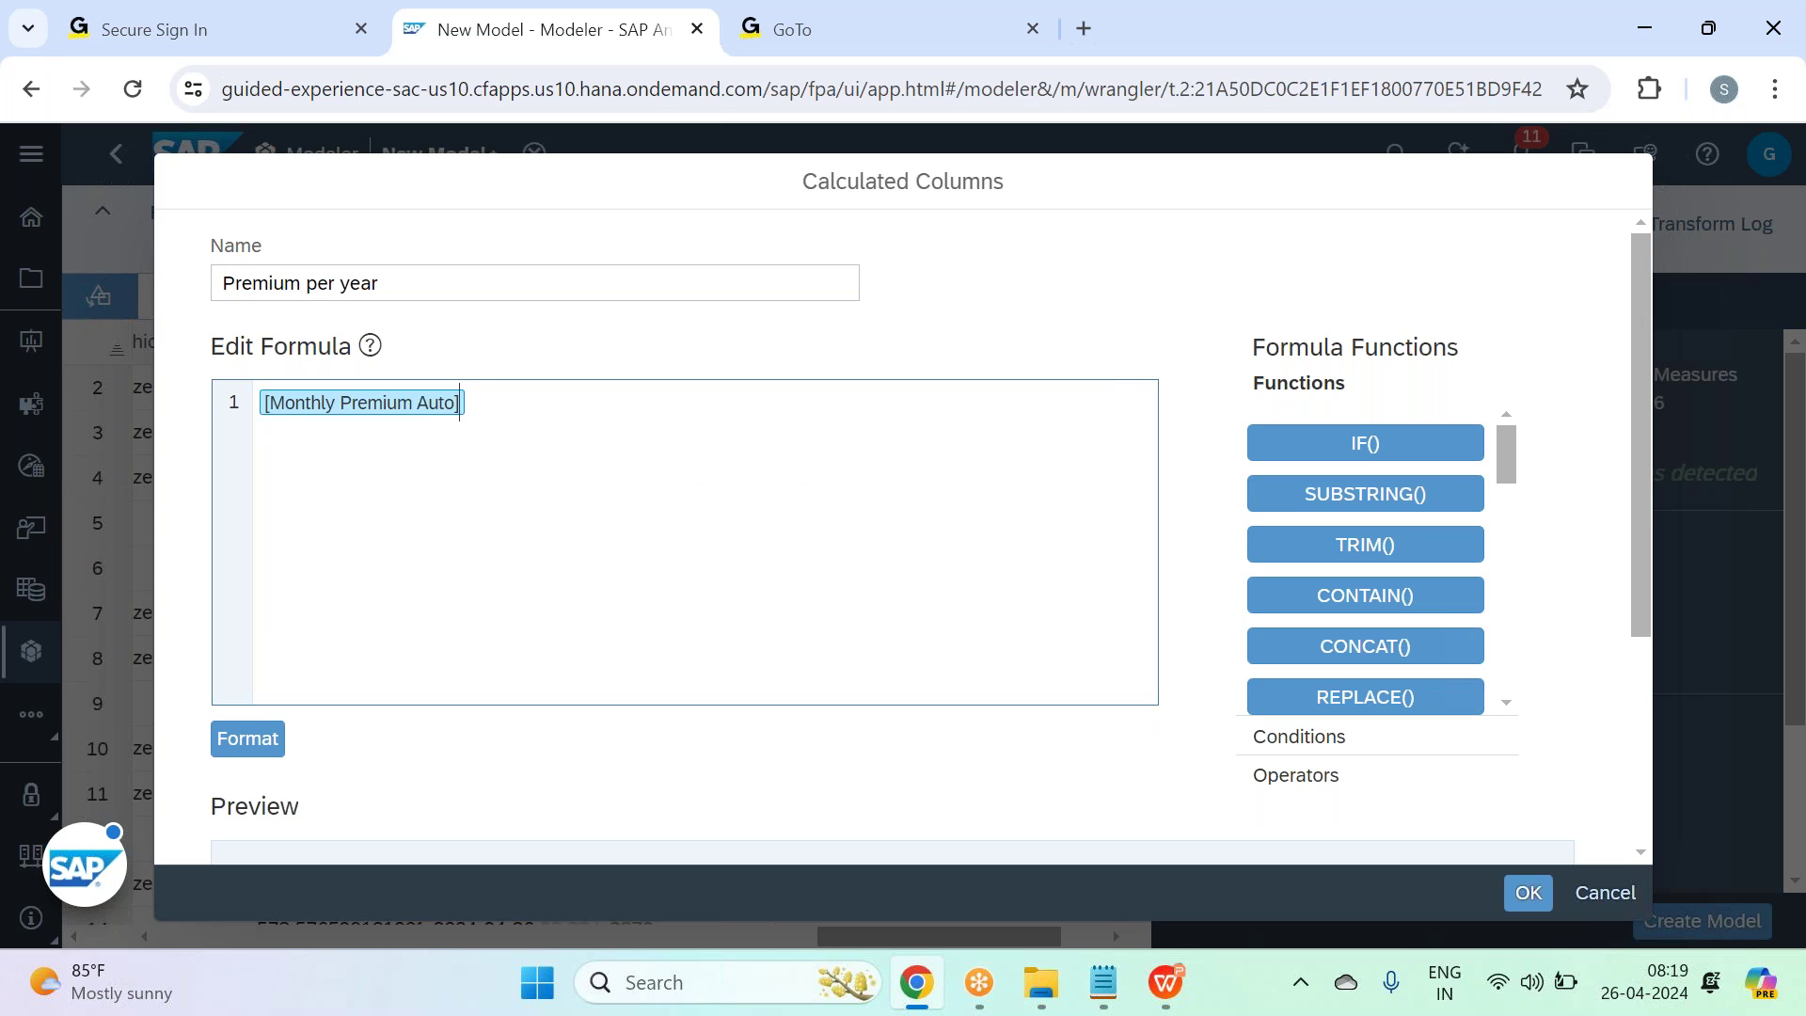
{"action": "type", "text": "* 1"}
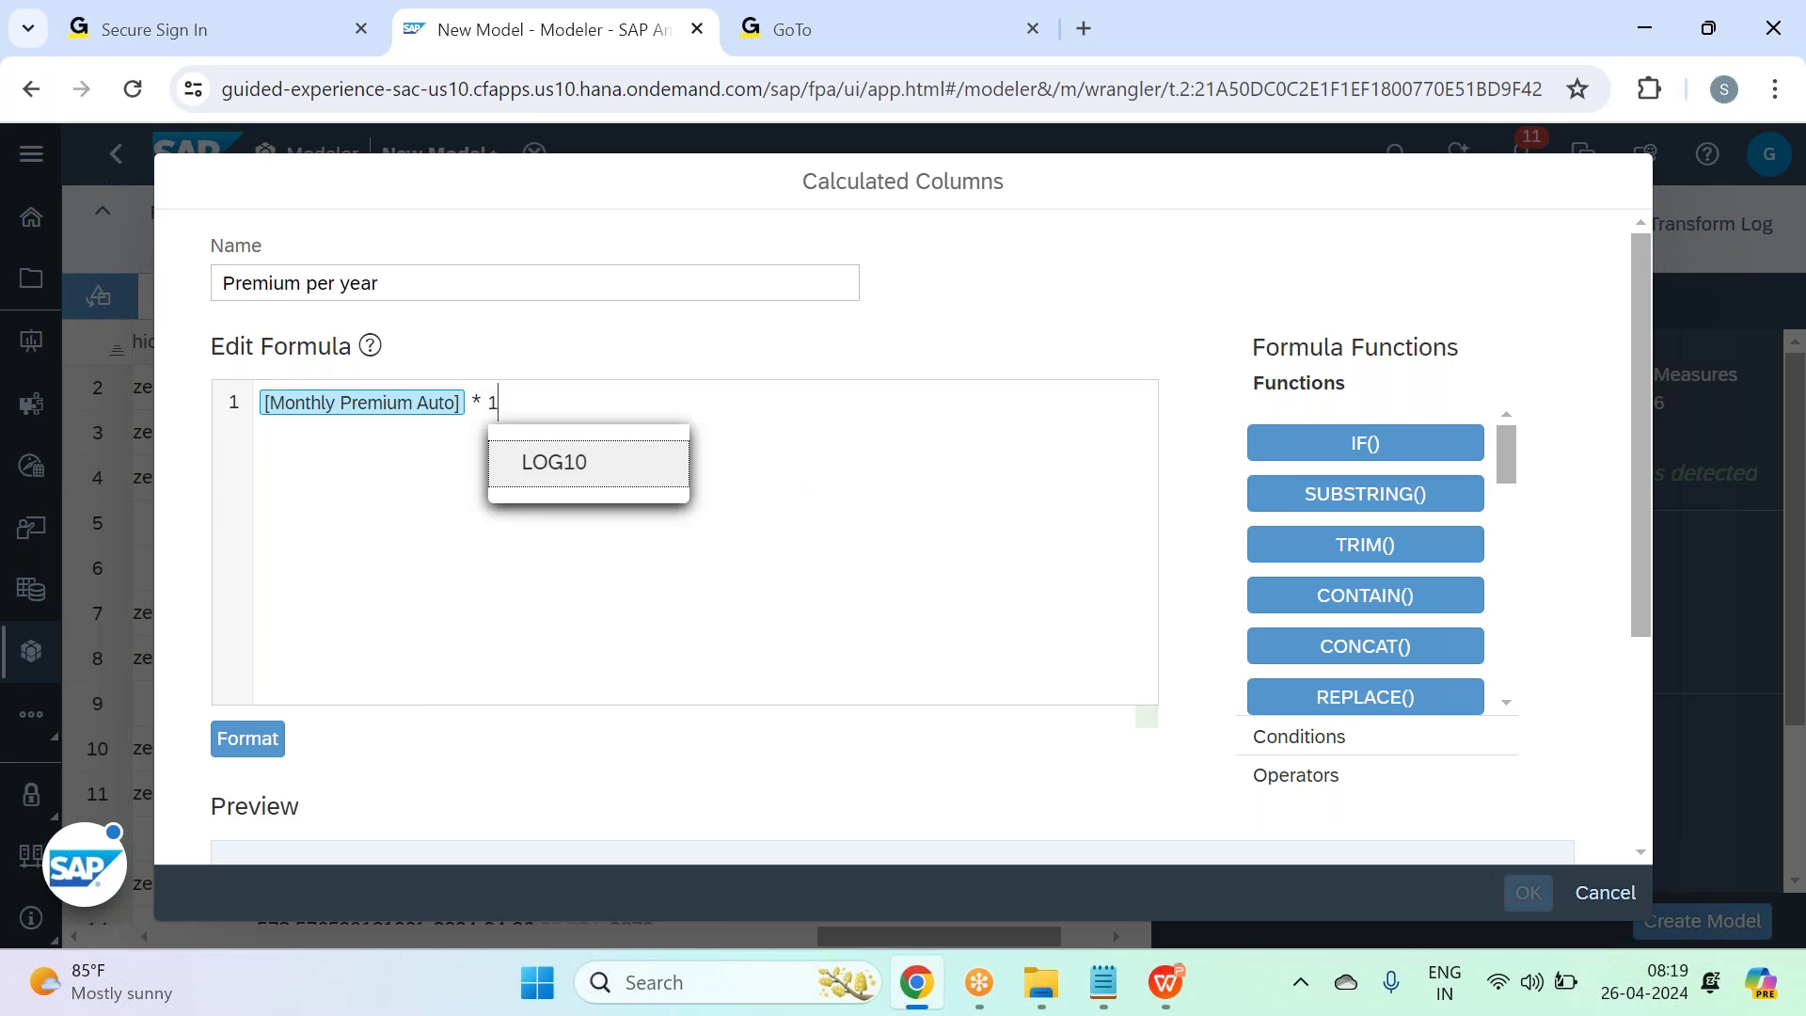
{"action": "type", "text": "2"}
{"action": "left_click", "coordinate": [241, 737]}
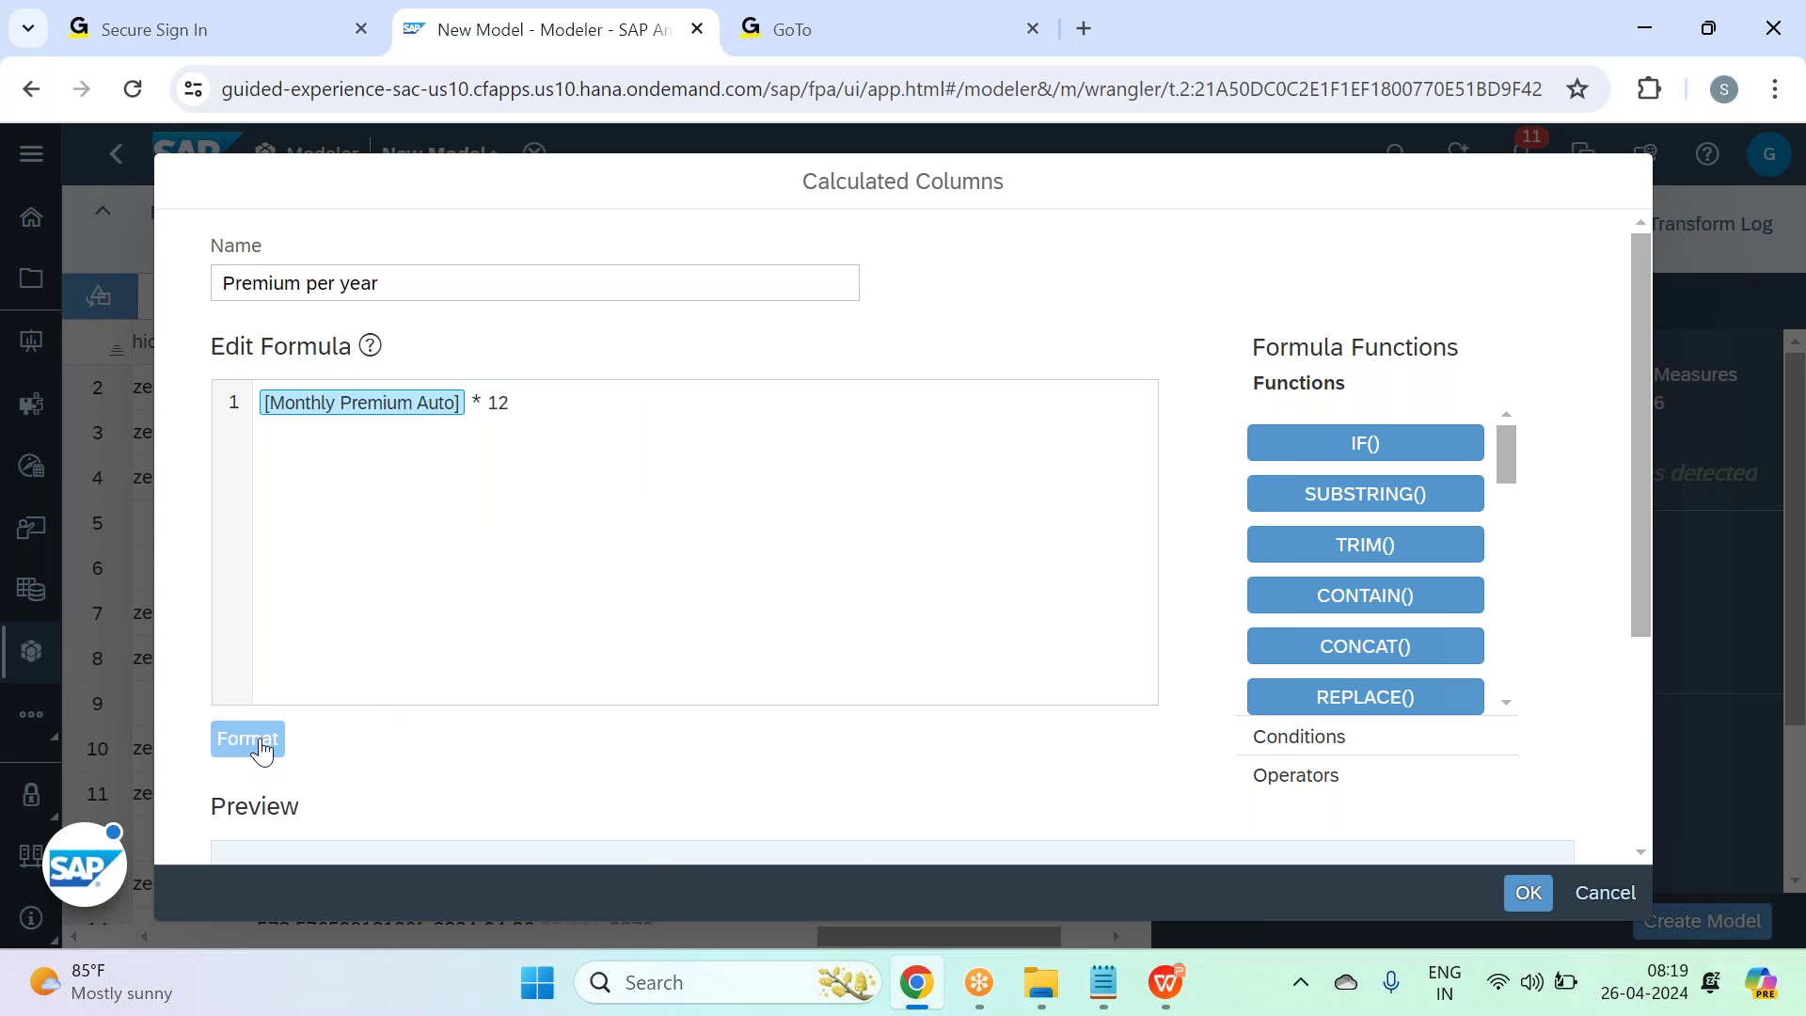
{"action": "scroll", "coordinate": [512, 703], "scroll_direction": "down", "scroll_amount": 3}
{"action": "left_click", "coordinate": [864, 664]}
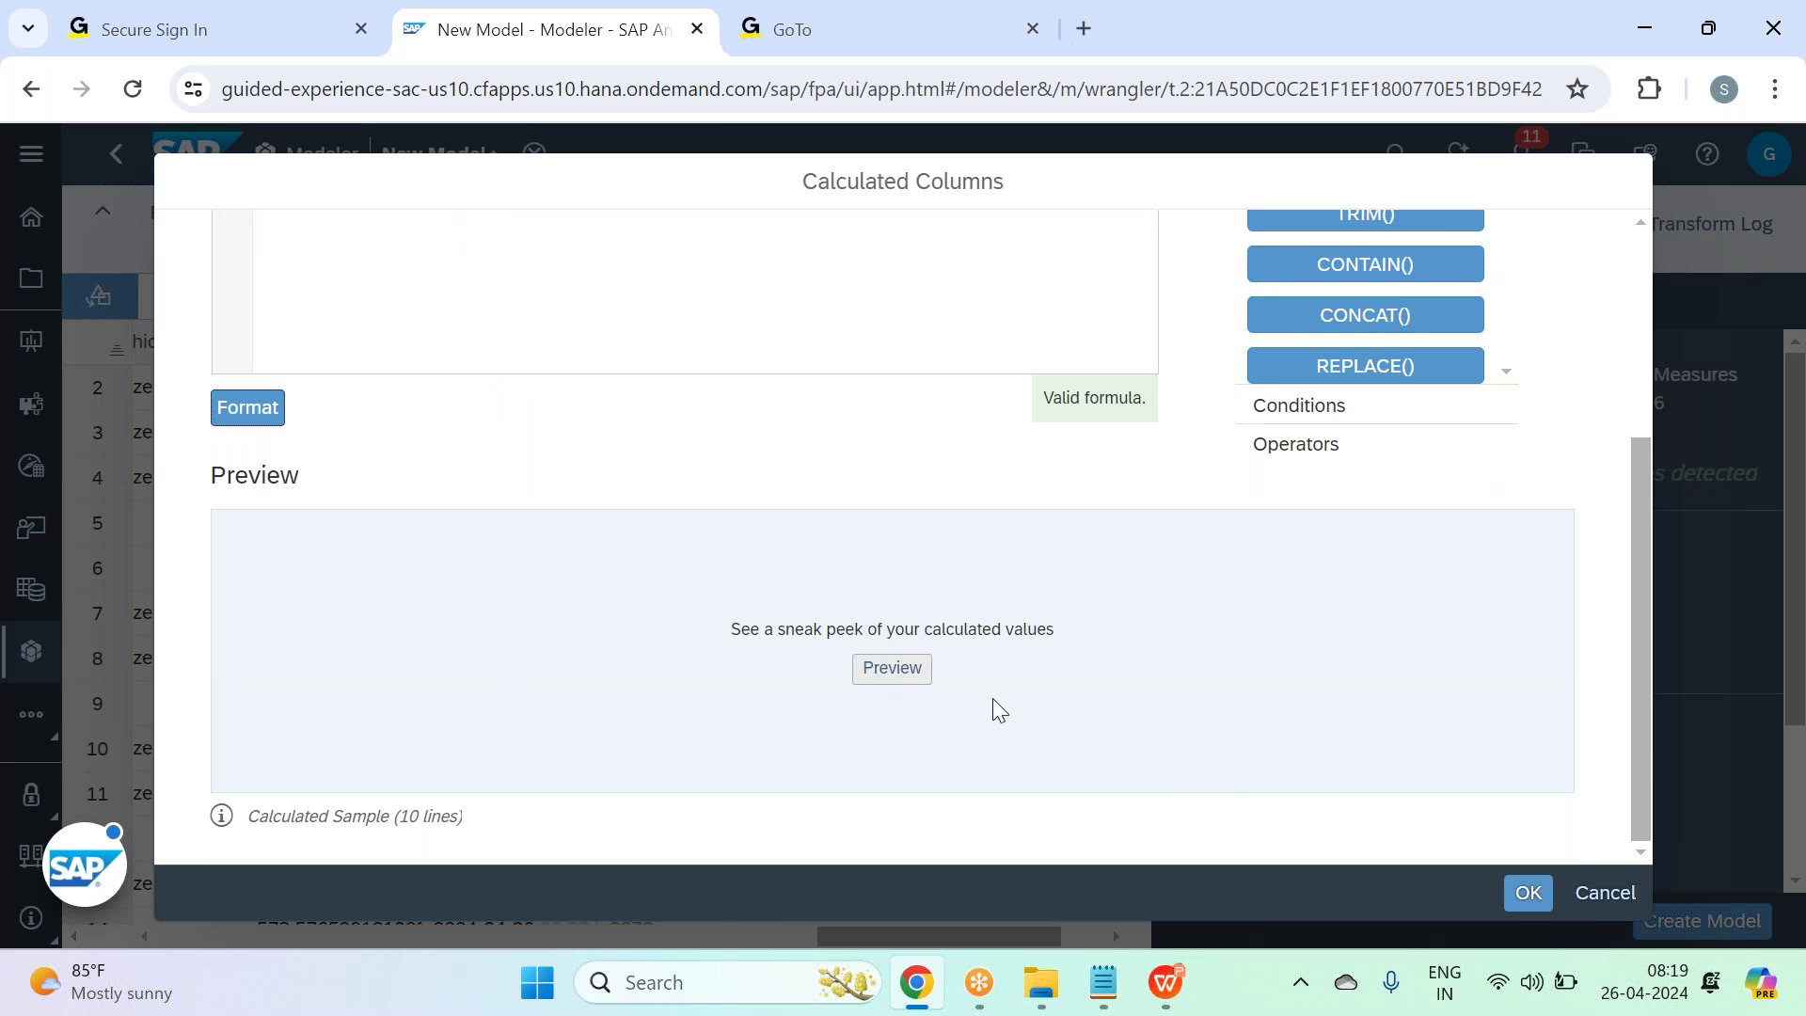
{"action": "left_click", "coordinate": [1525, 892]}
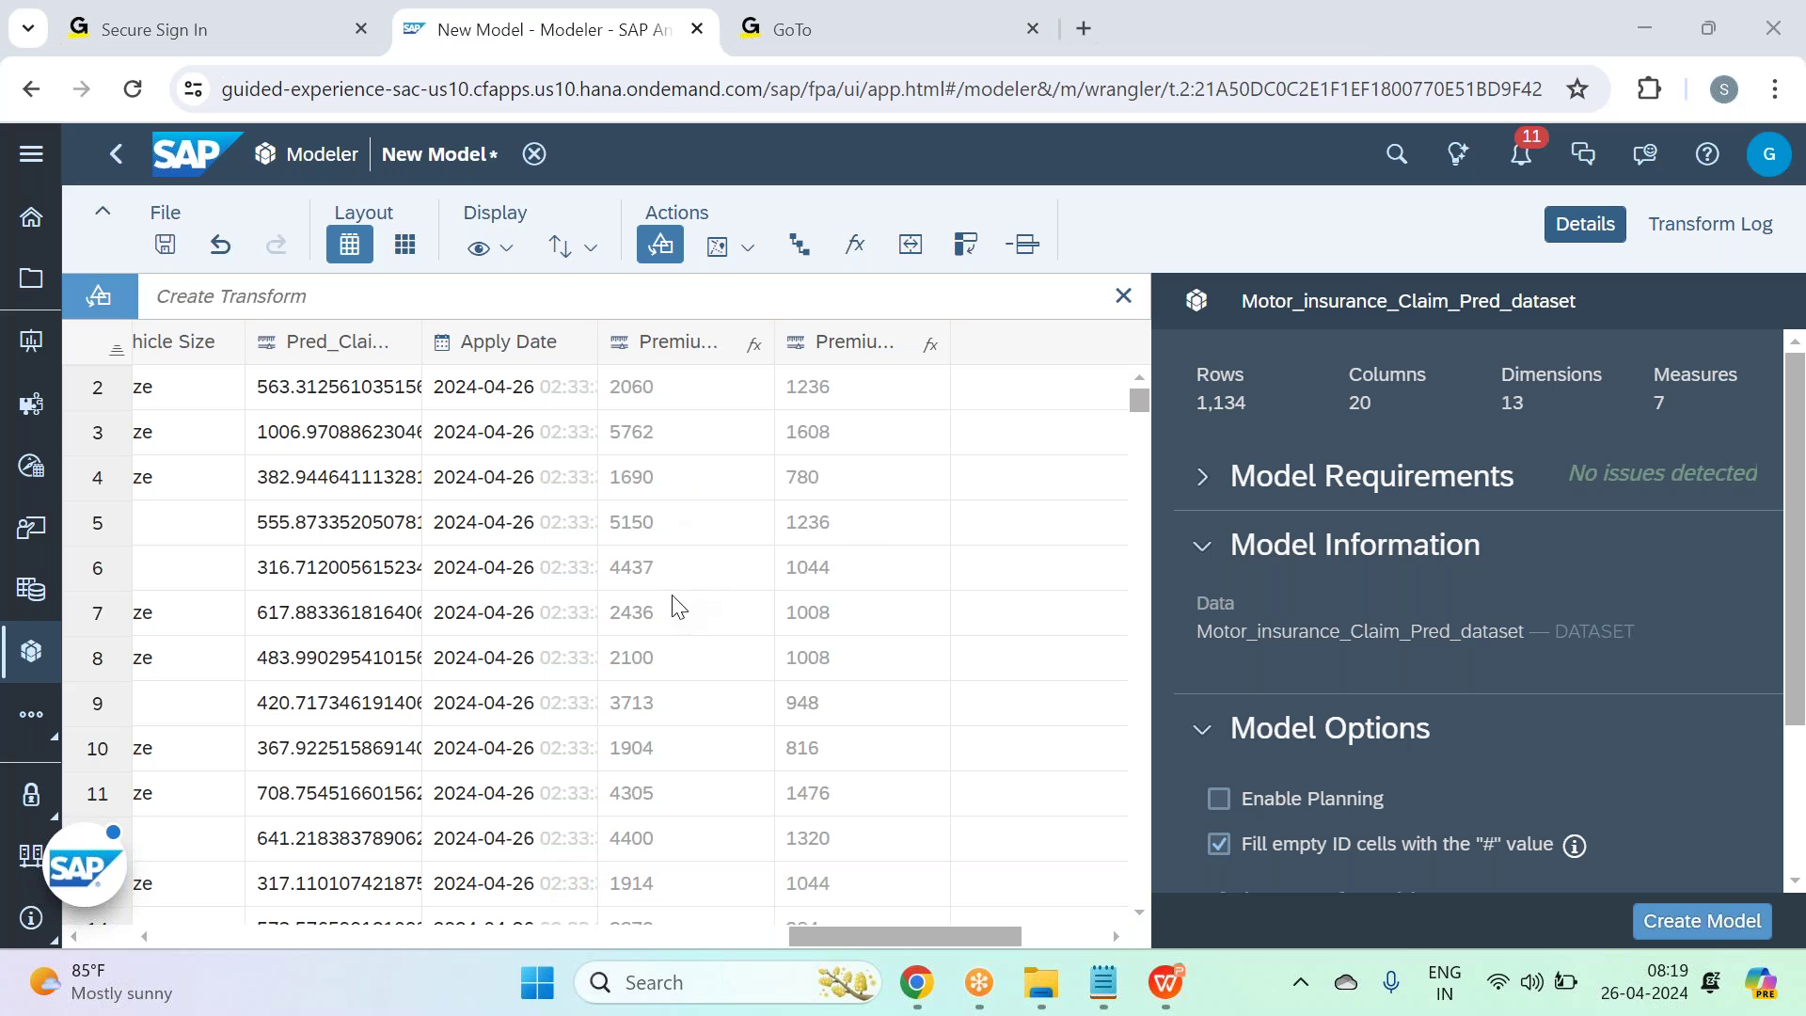
Create the model from the prepared data and name it Motor_insurance_Claim_Pred_Model in the save dialog.
{"action": "left_click", "coordinate": [1718, 937]}
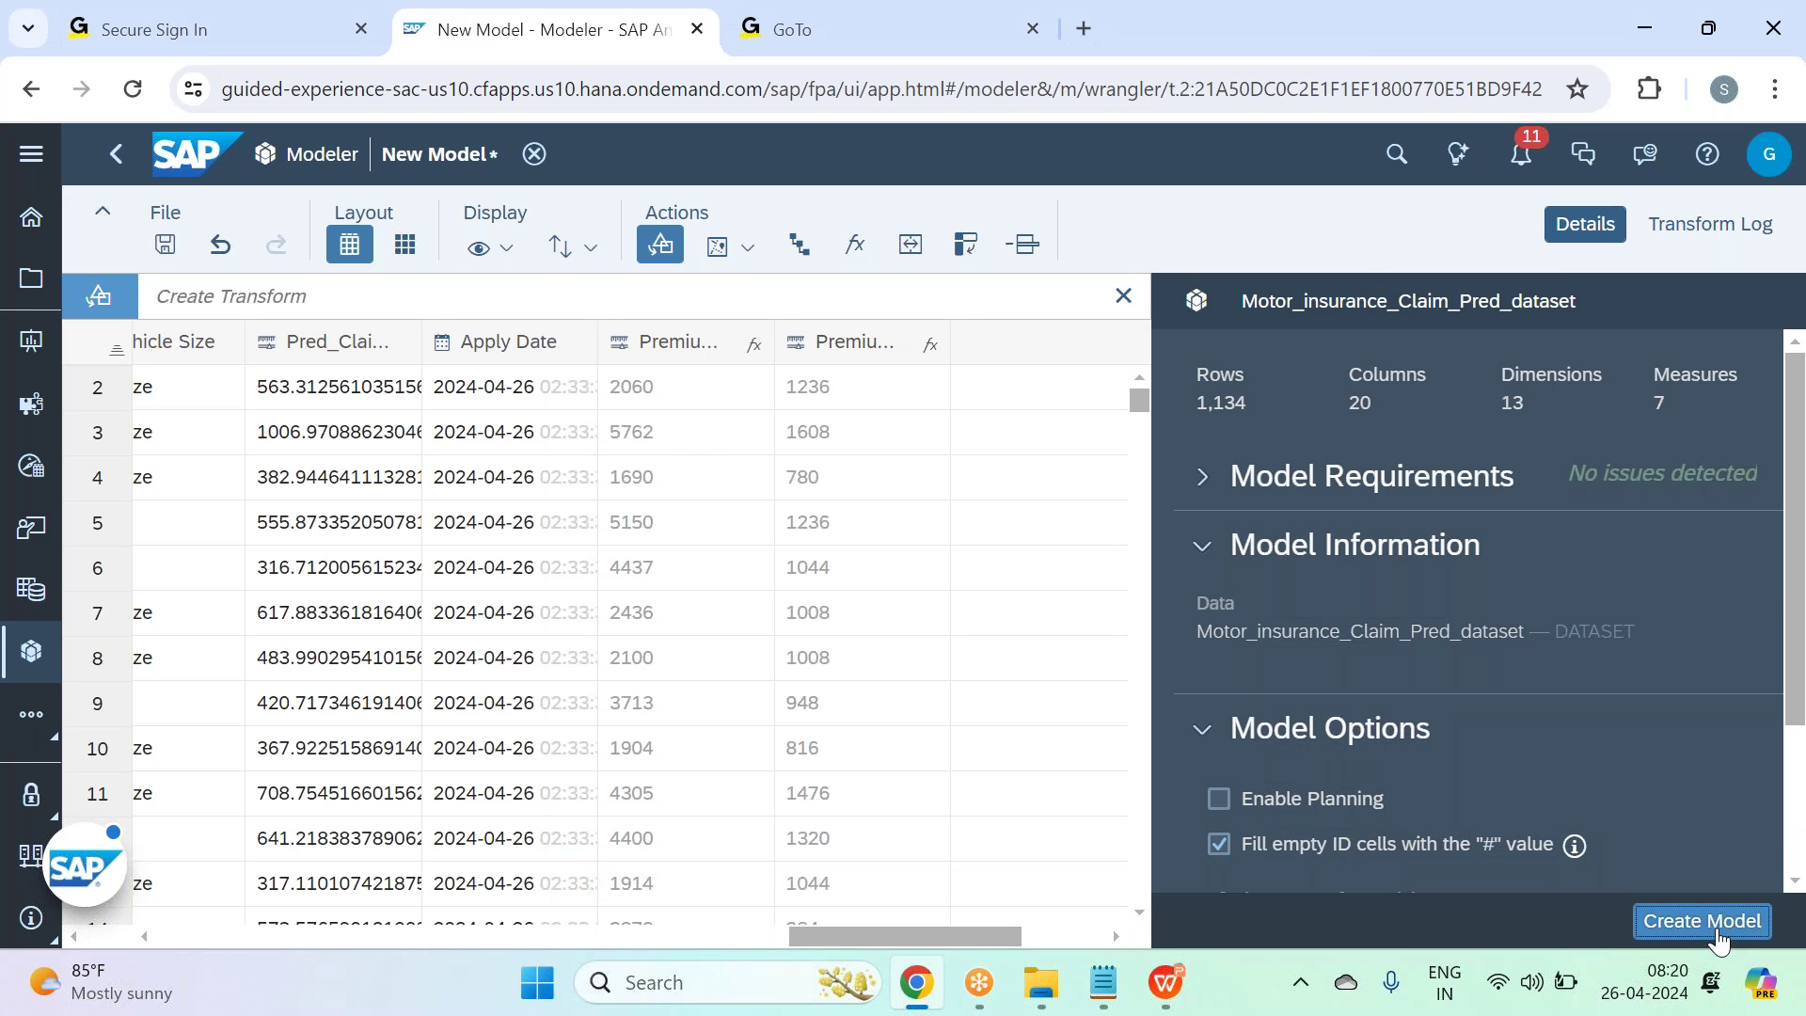
{"action": "left_click", "coordinate": [1717, 938]}
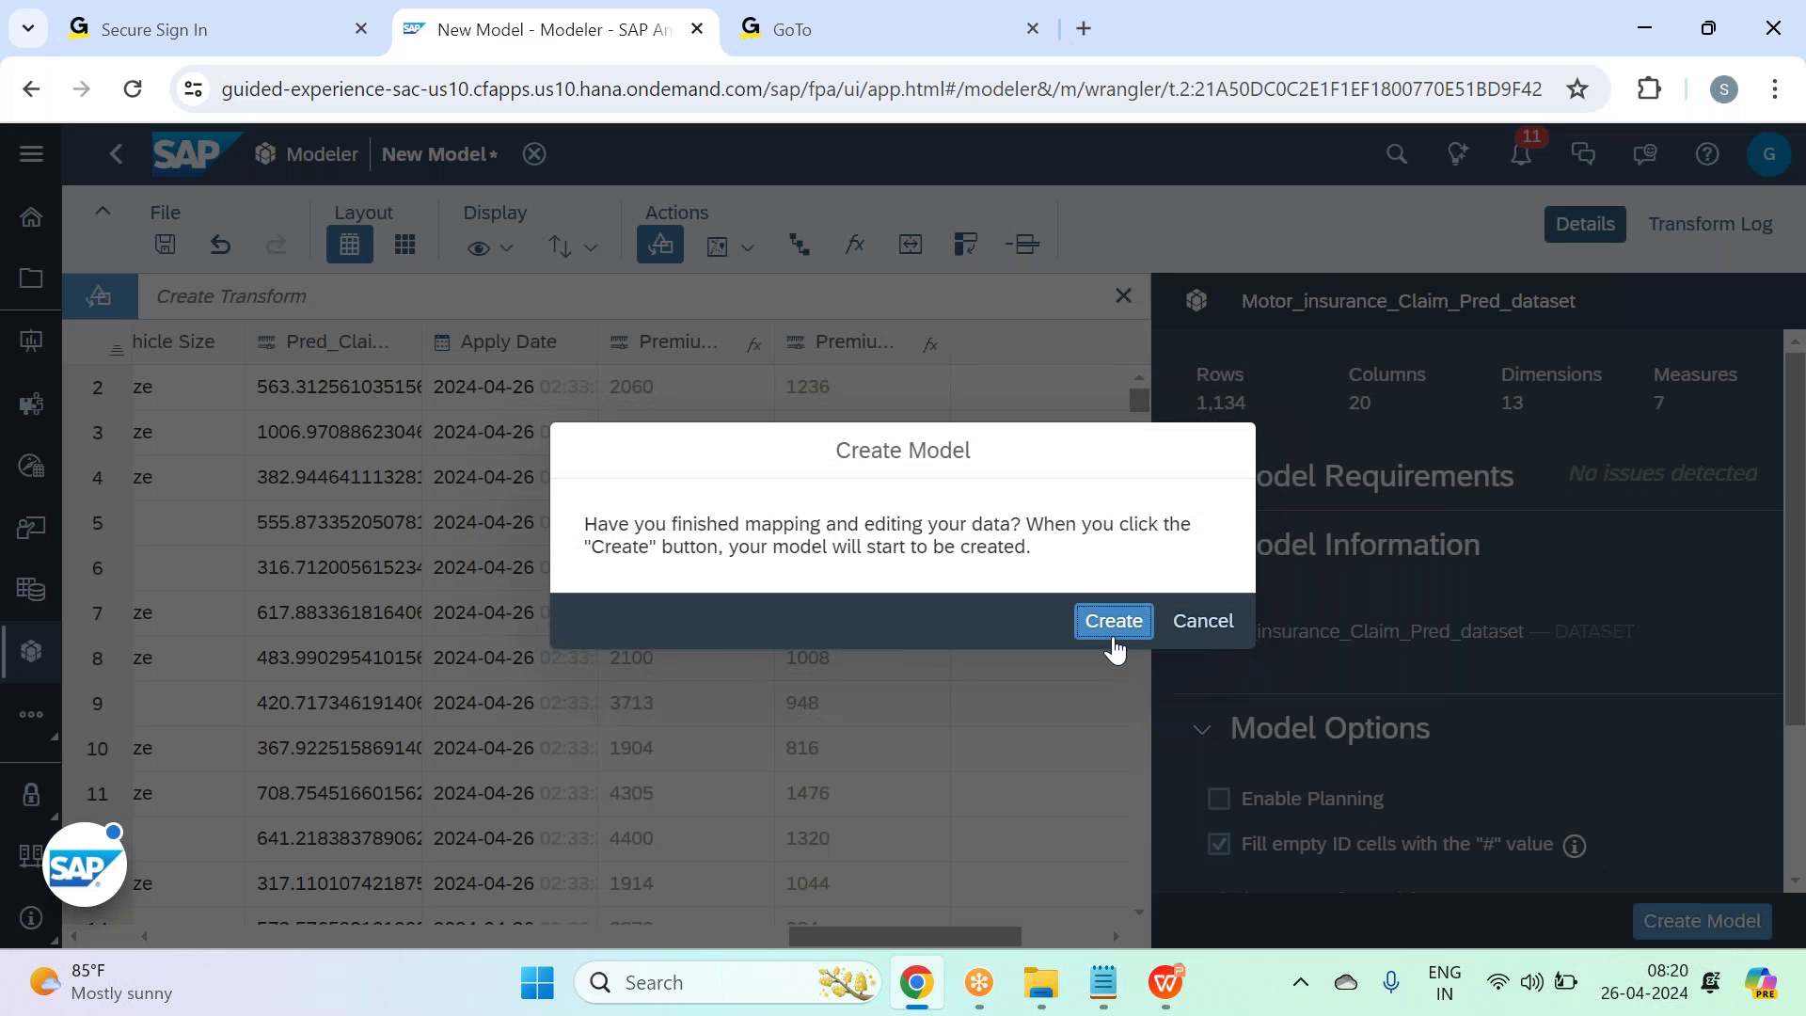
{"action": "left_click", "coordinate": [1112, 622]}
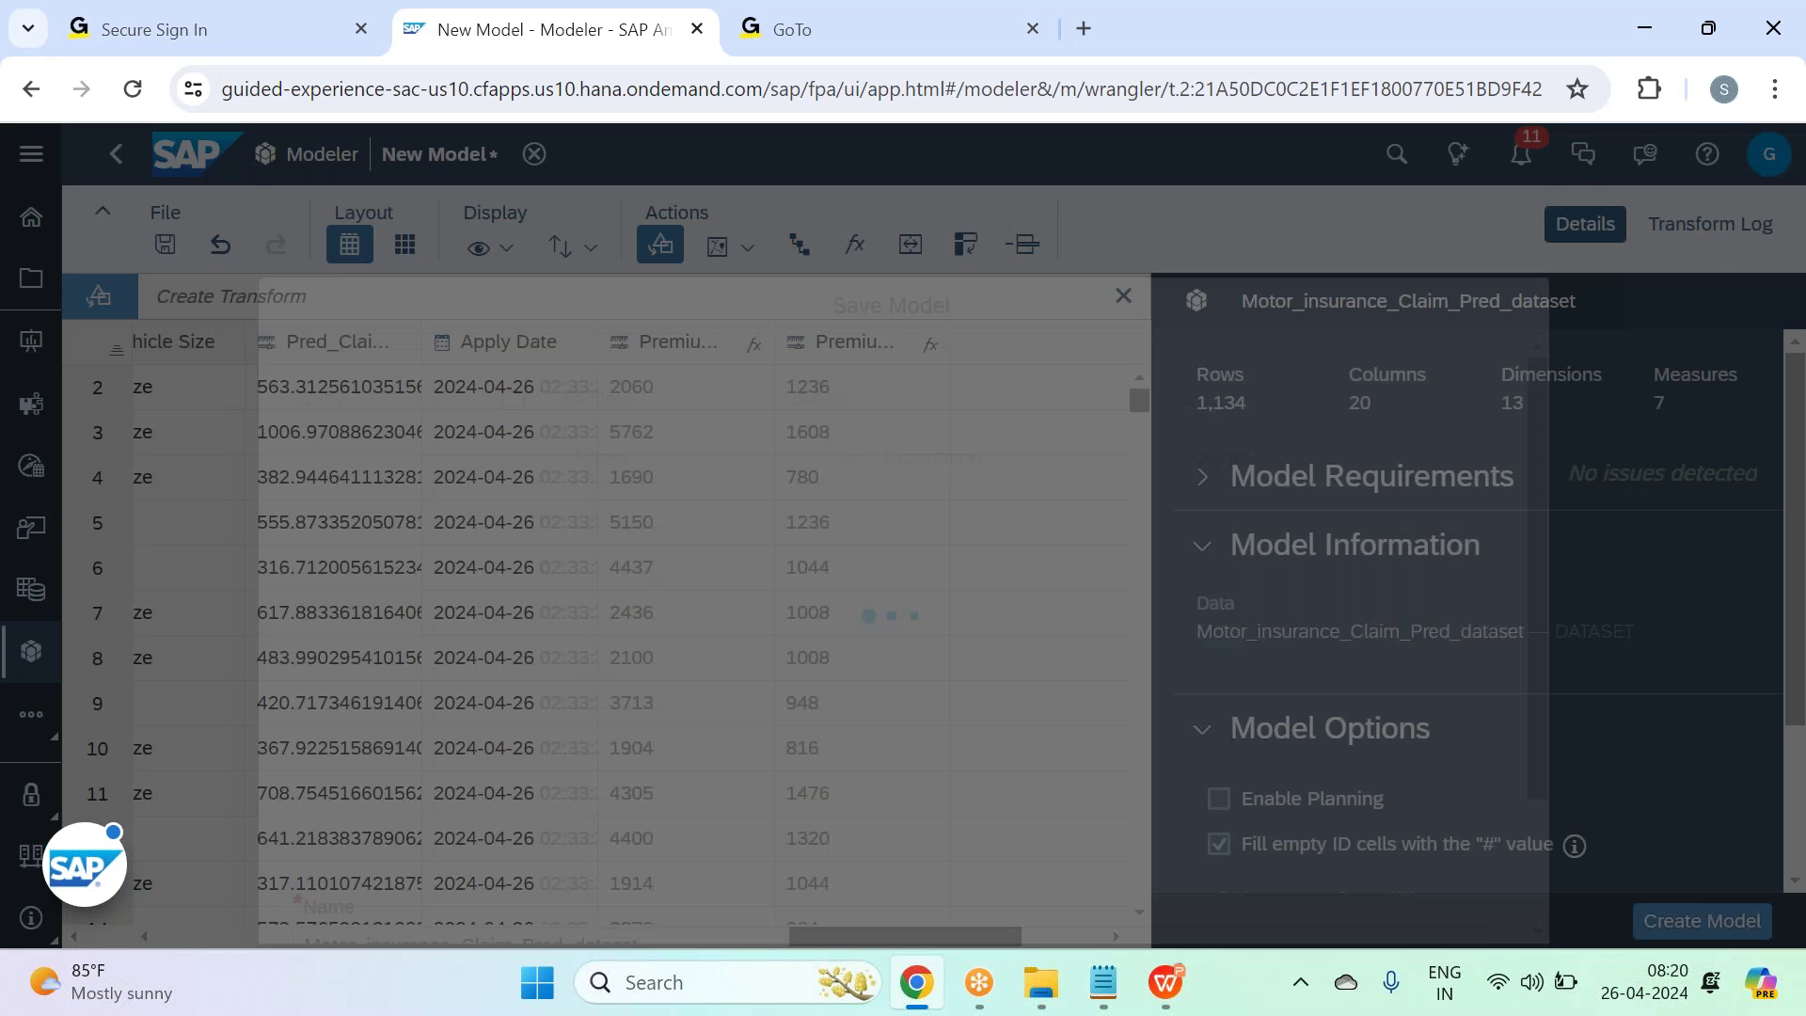
{"action": "scroll", "coordinate": [724, 793], "scroll_direction": "down", "scroll_amount": 2}
{"action": "left_click", "coordinate": [713, 697]}
{"action": "key", "text": "BackSpace"}
{"action": "key", "text": "BackSpace"}
{"action": "key", "text": "BackSpace"}
{"action": "key", "text": "BackSpace"}
{"action": "key", "text": "BackSpace"}
{"action": "key", "text": "BackSpace"}
{"action": "key", "text": "BackSpace"}
{"action": "key", "text": "BackSpace"}
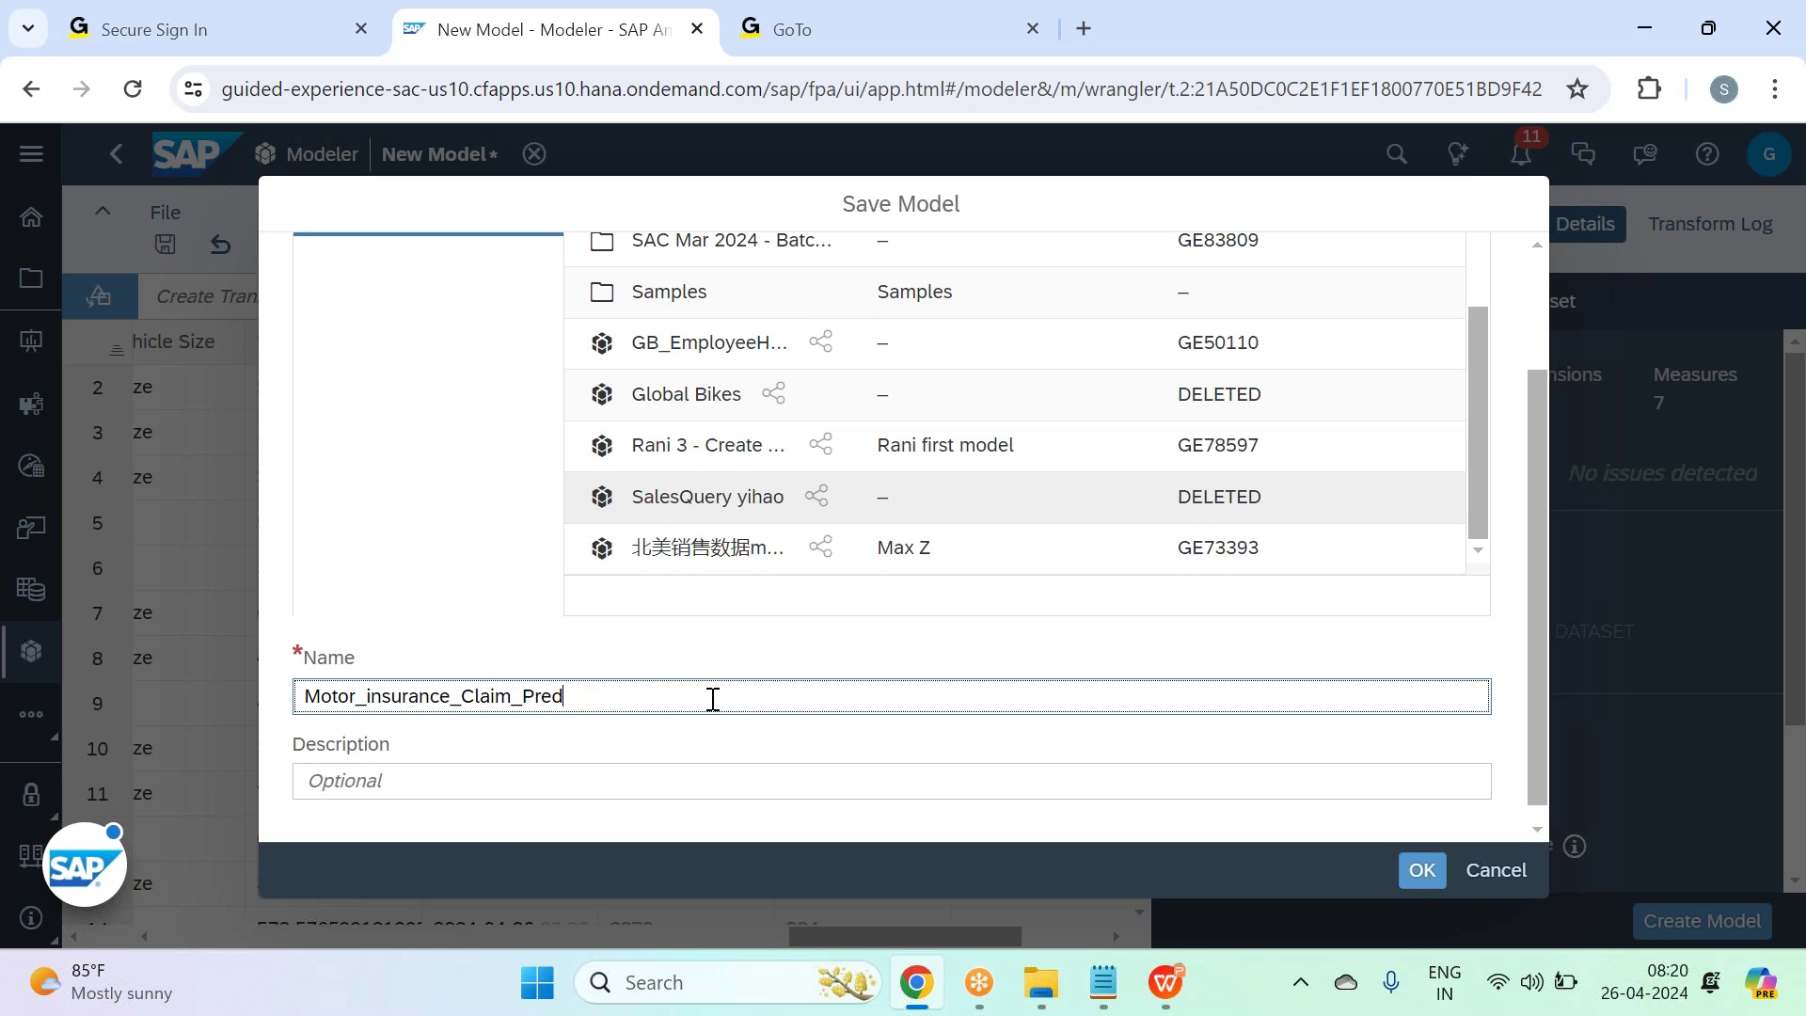
{"action": "type", "text": "_Model"}
Save the model in the Smart Predict folder inside the SAC Mar 2024 batch folder.
{"action": "left_click", "coordinate": [715, 246]}
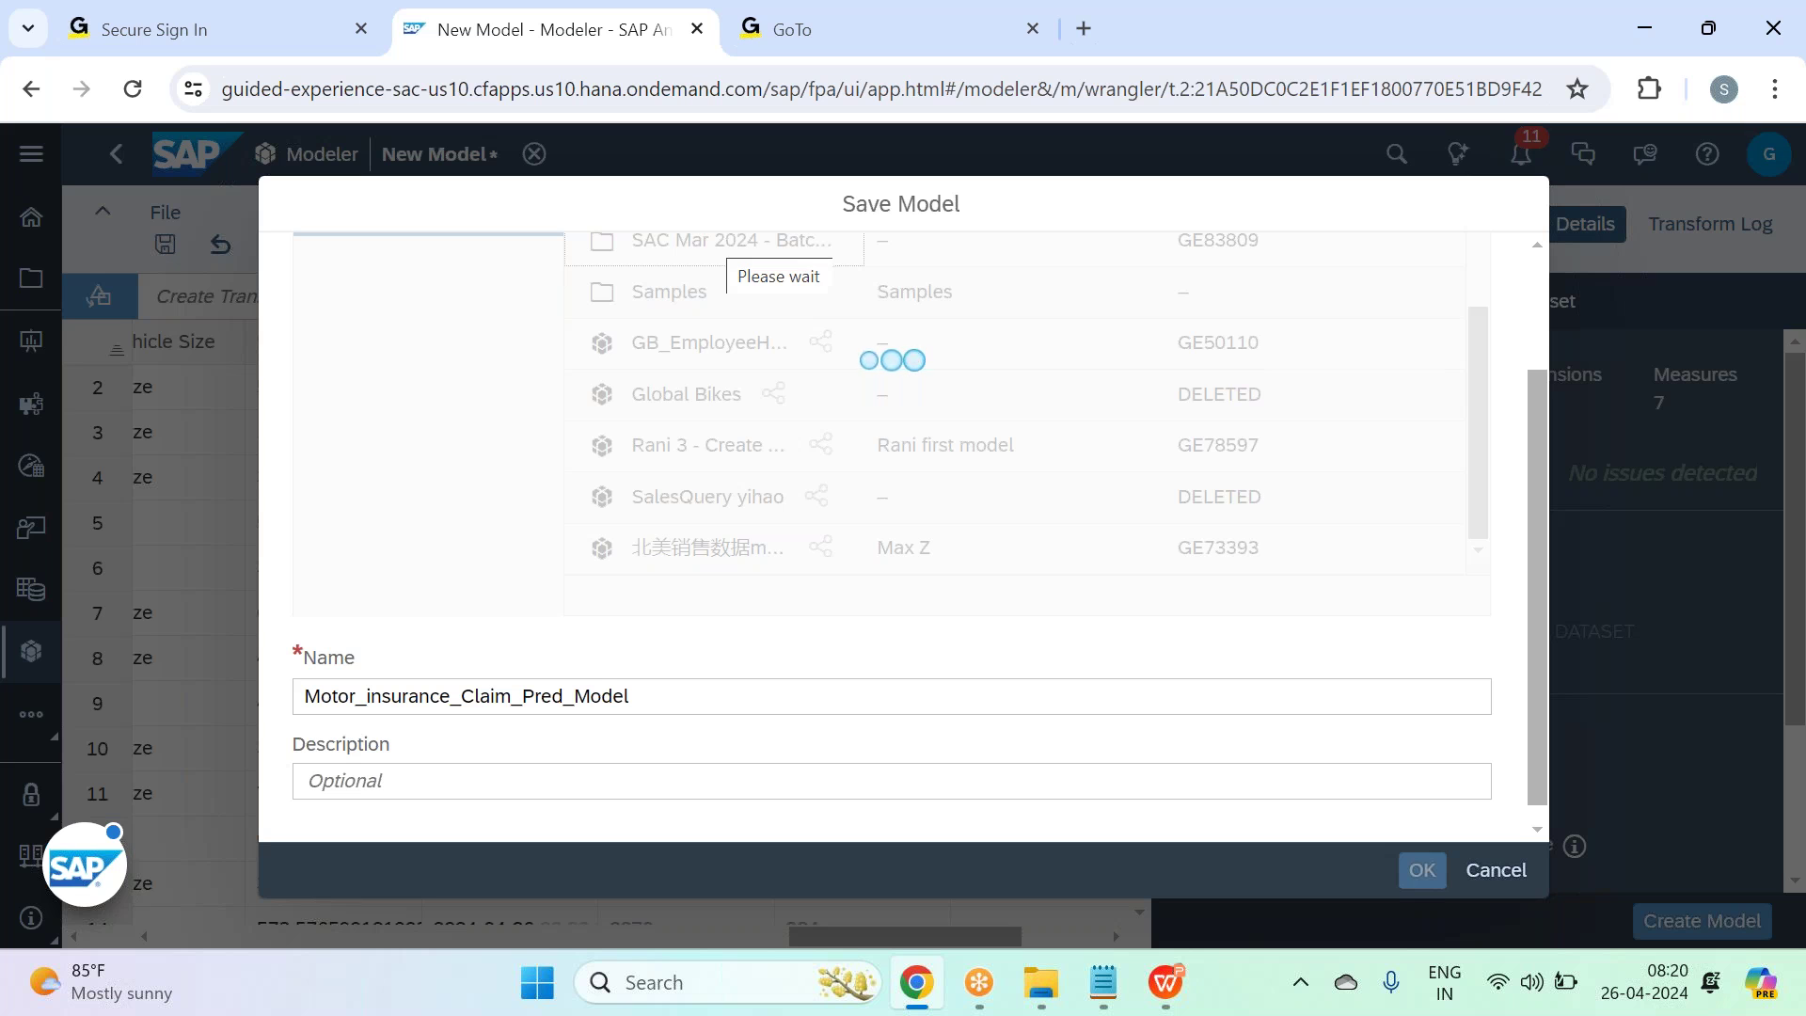
{"action": "left_click", "coordinate": [739, 303]}
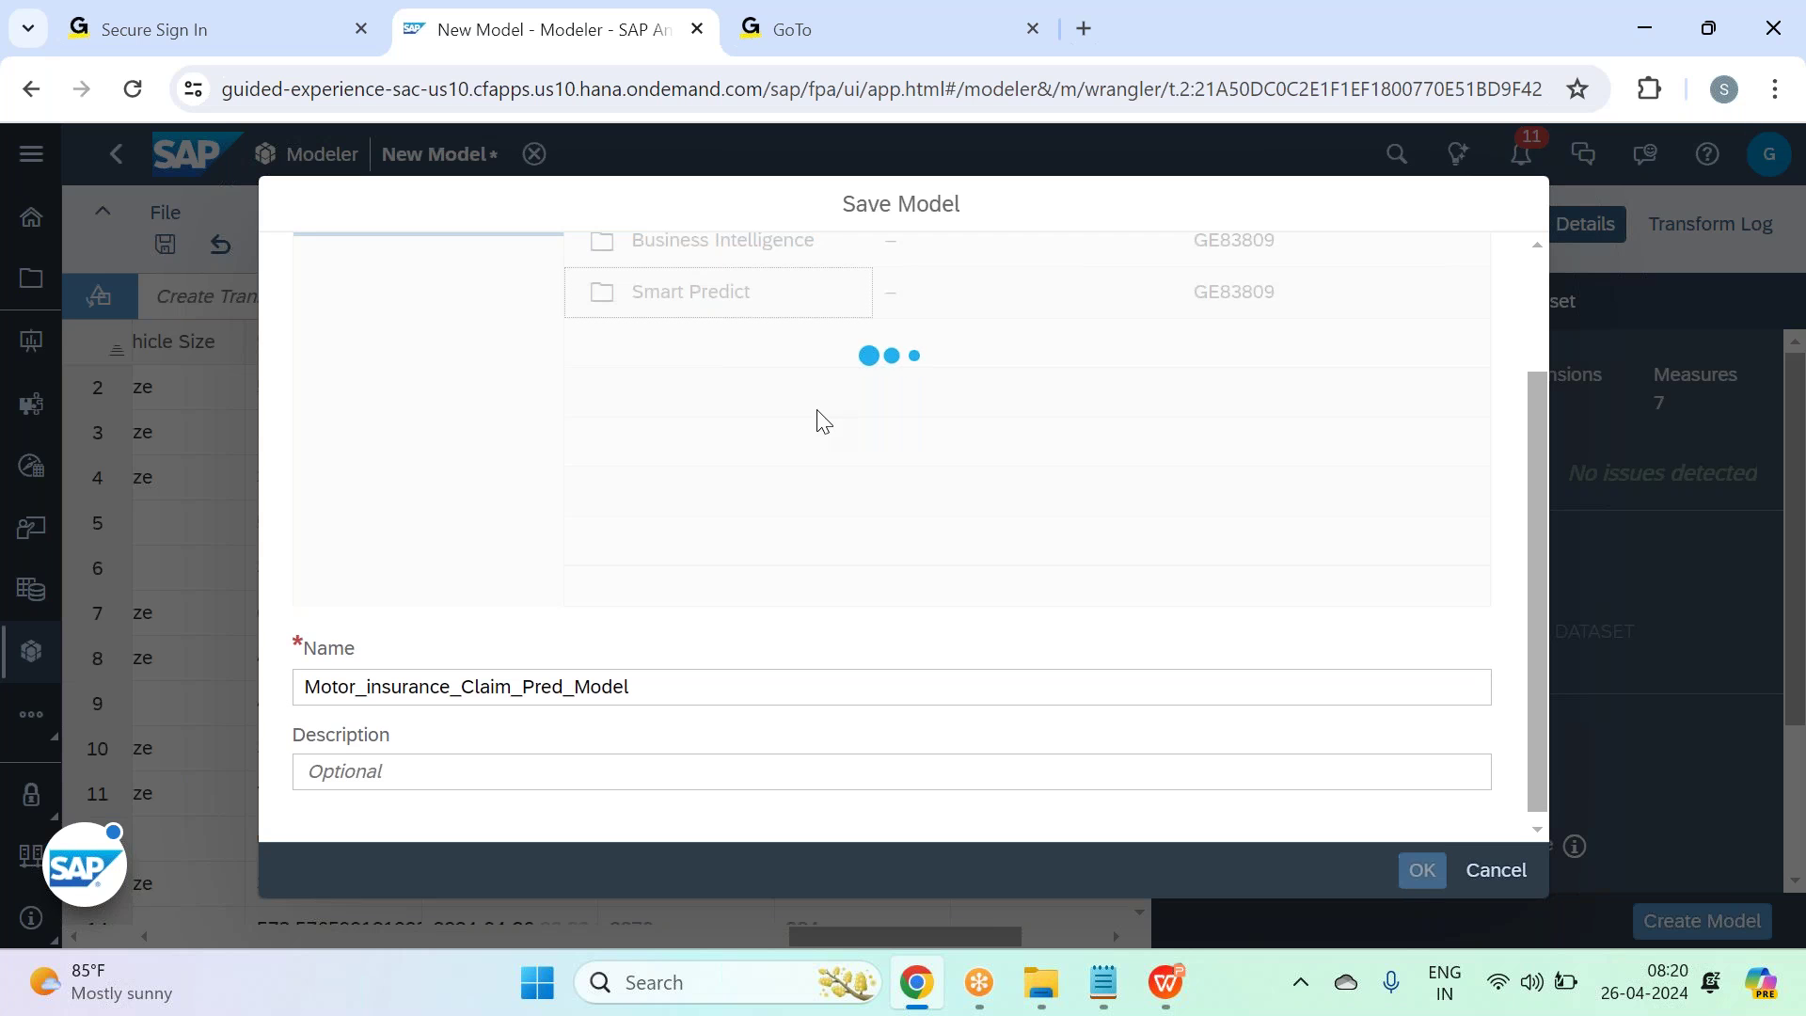
{"action": "left_click", "coordinate": [1422, 871]}
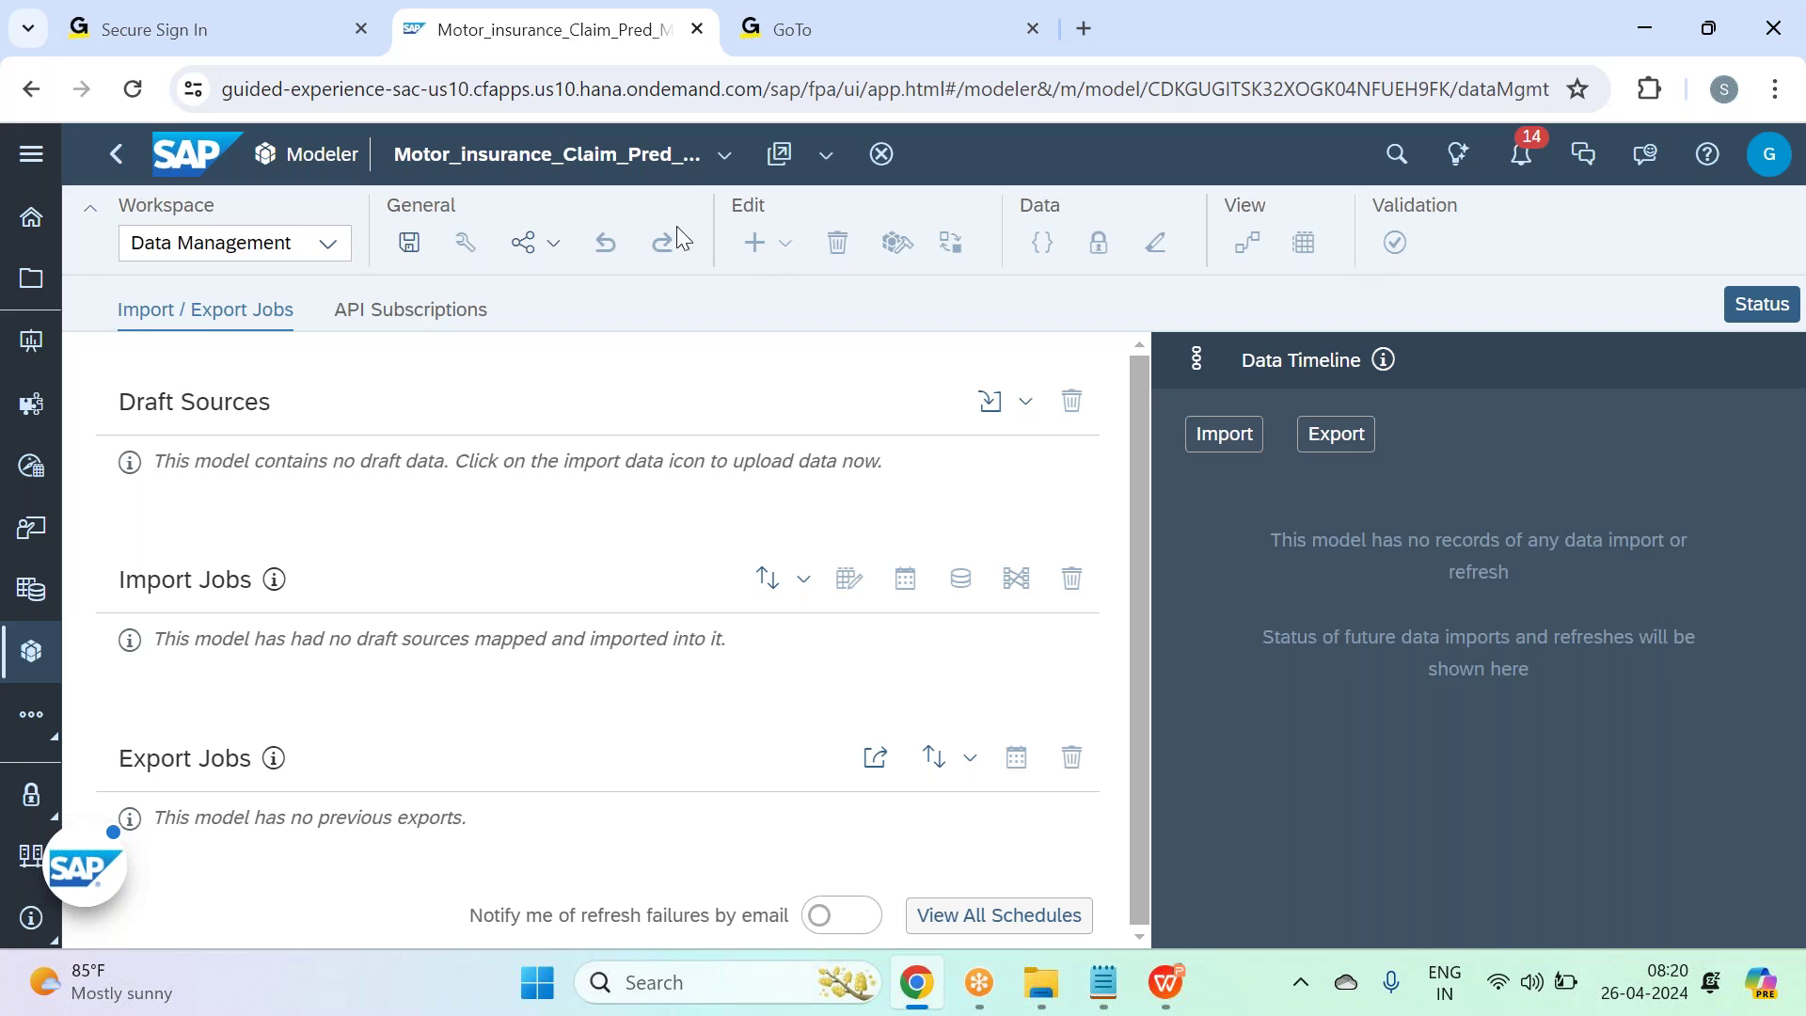
Switch the model's workspace from Data Management to Model Structure to examine its account, date and generic dimensions.
{"action": "left_click", "coordinate": [328, 242]}
{"action": "left_click", "coordinate": [275, 295]}
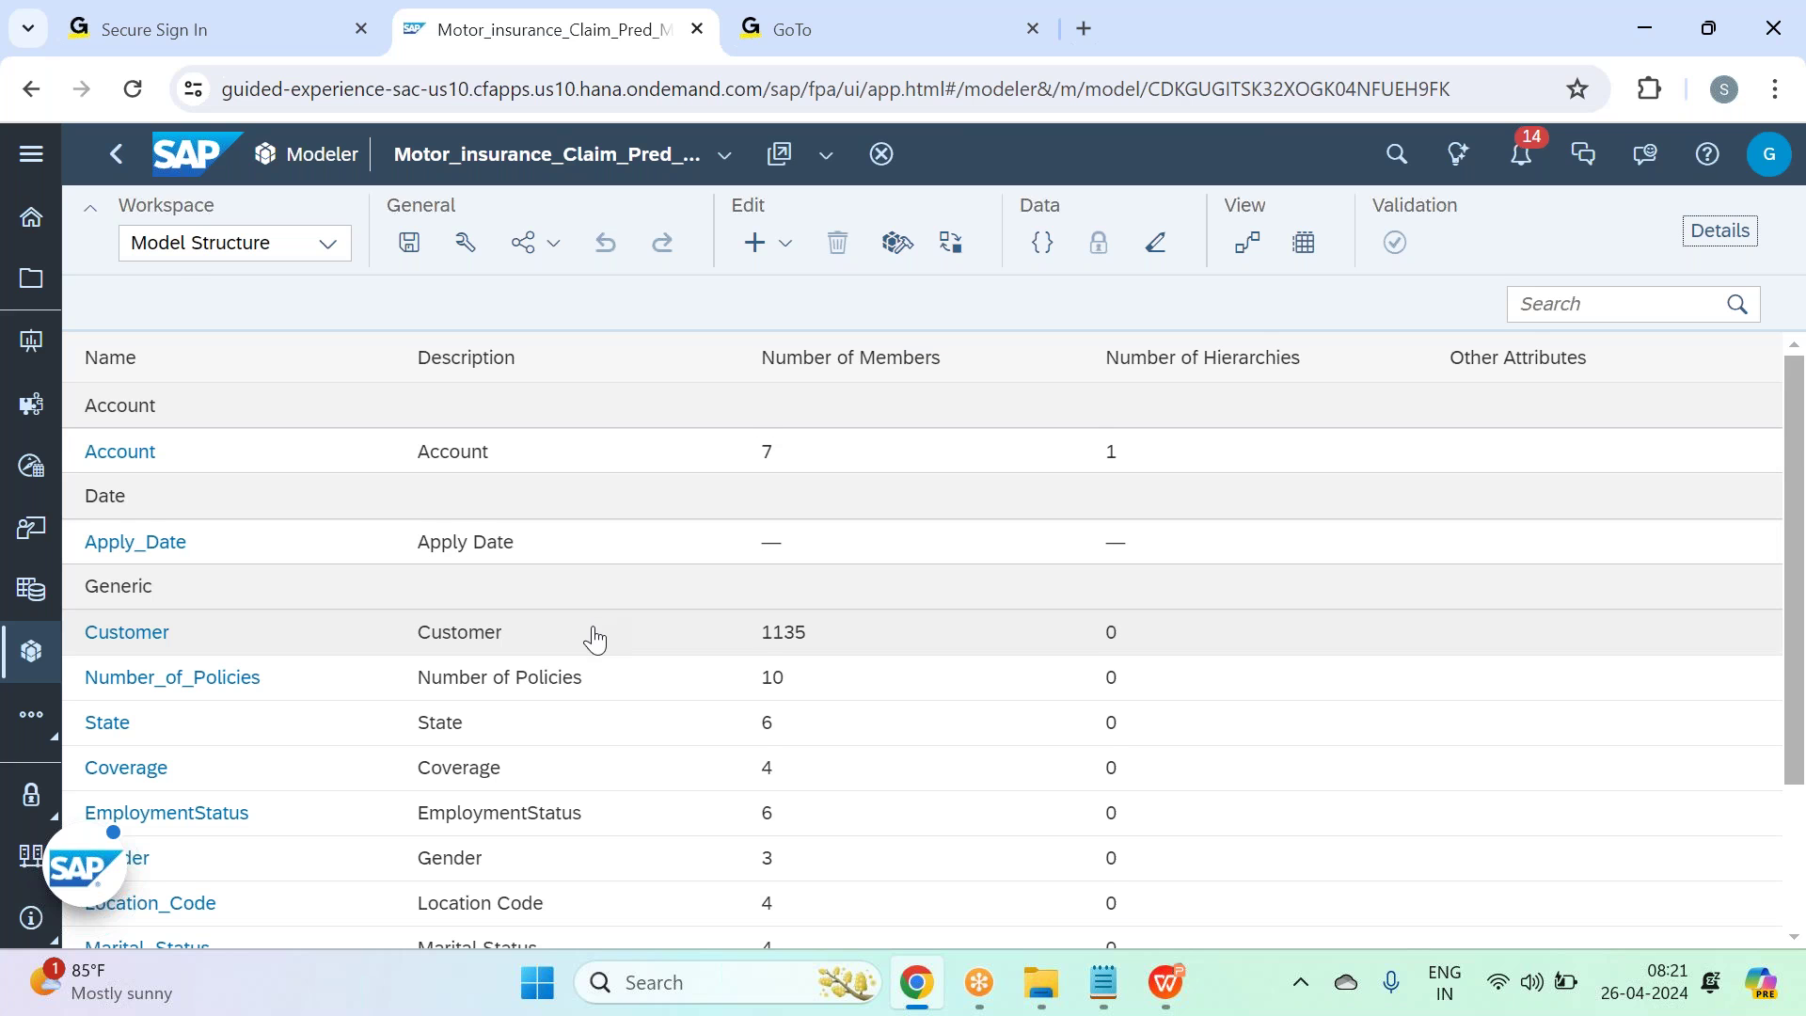
Review the dimensions of the Motor_insurance_Claim_Pred model and the members of its Account dimension.
{"action": "scroll", "coordinate": [574, 628], "scroll_direction": "down", "scroll_amount": 3}
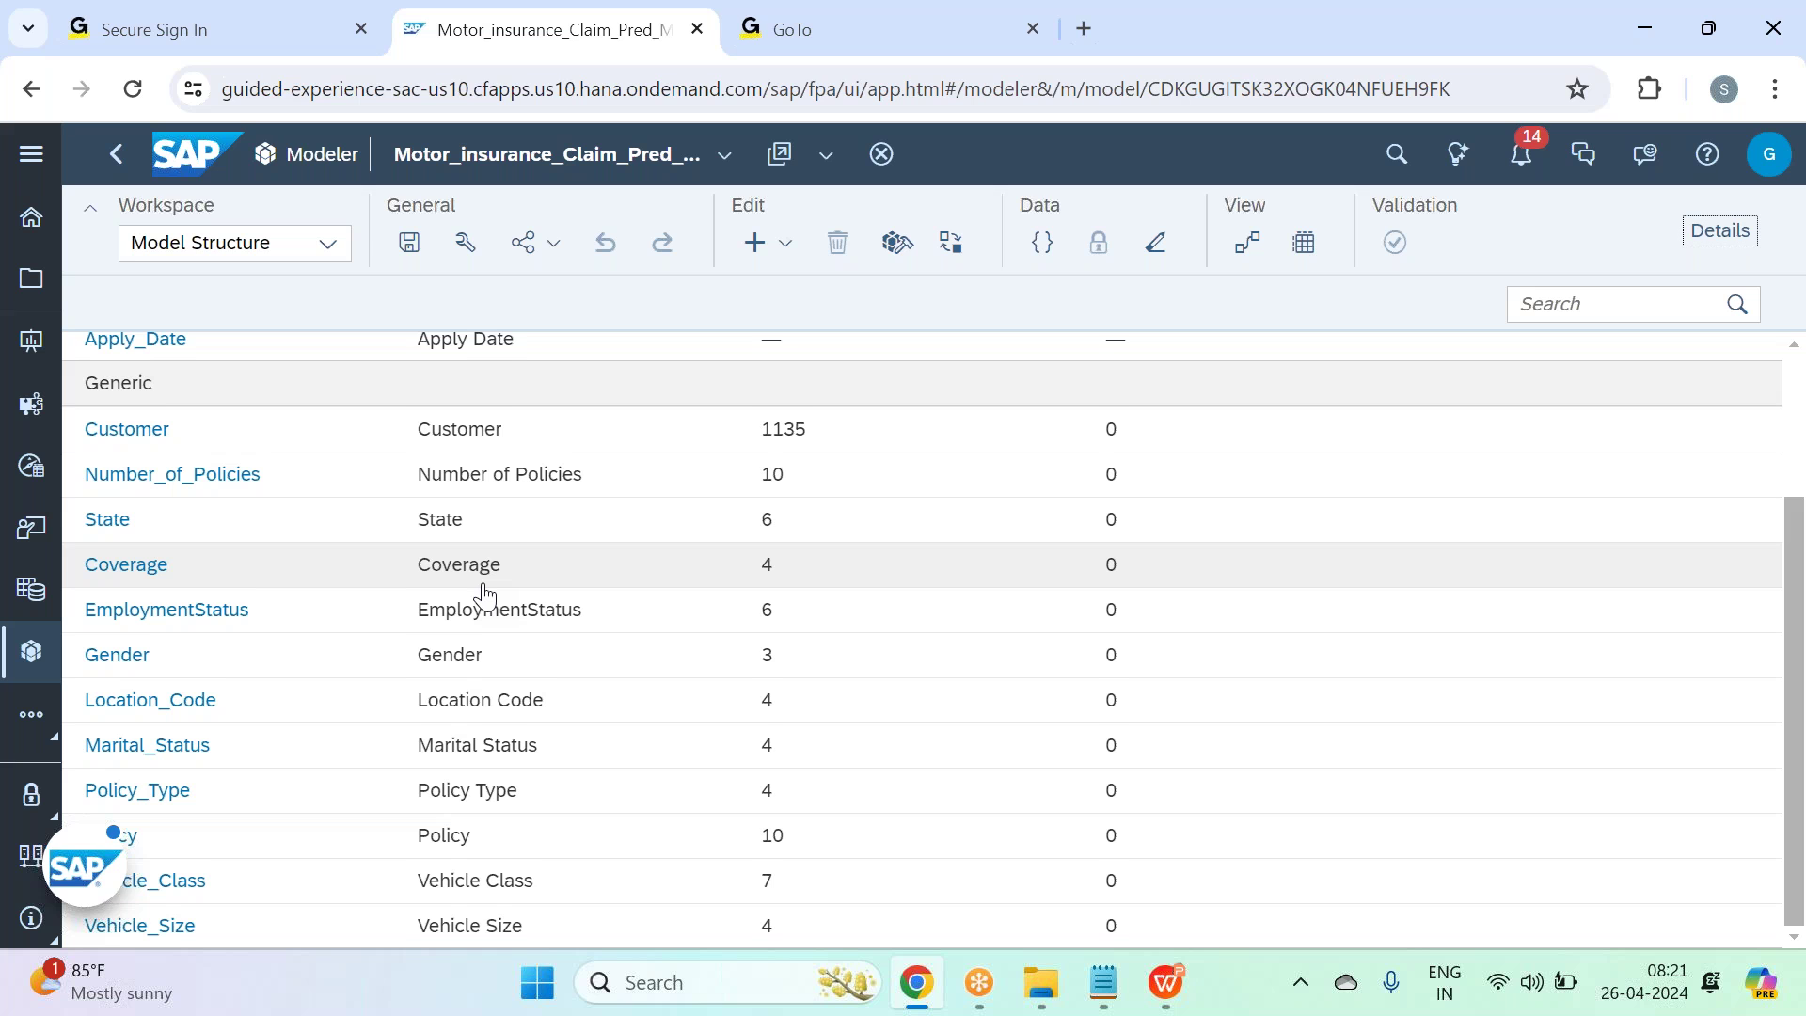
{"action": "scroll", "coordinate": [487, 580], "scroll_direction": "up", "scroll_amount": 3}
{"action": "left_click", "coordinate": [113, 452]}
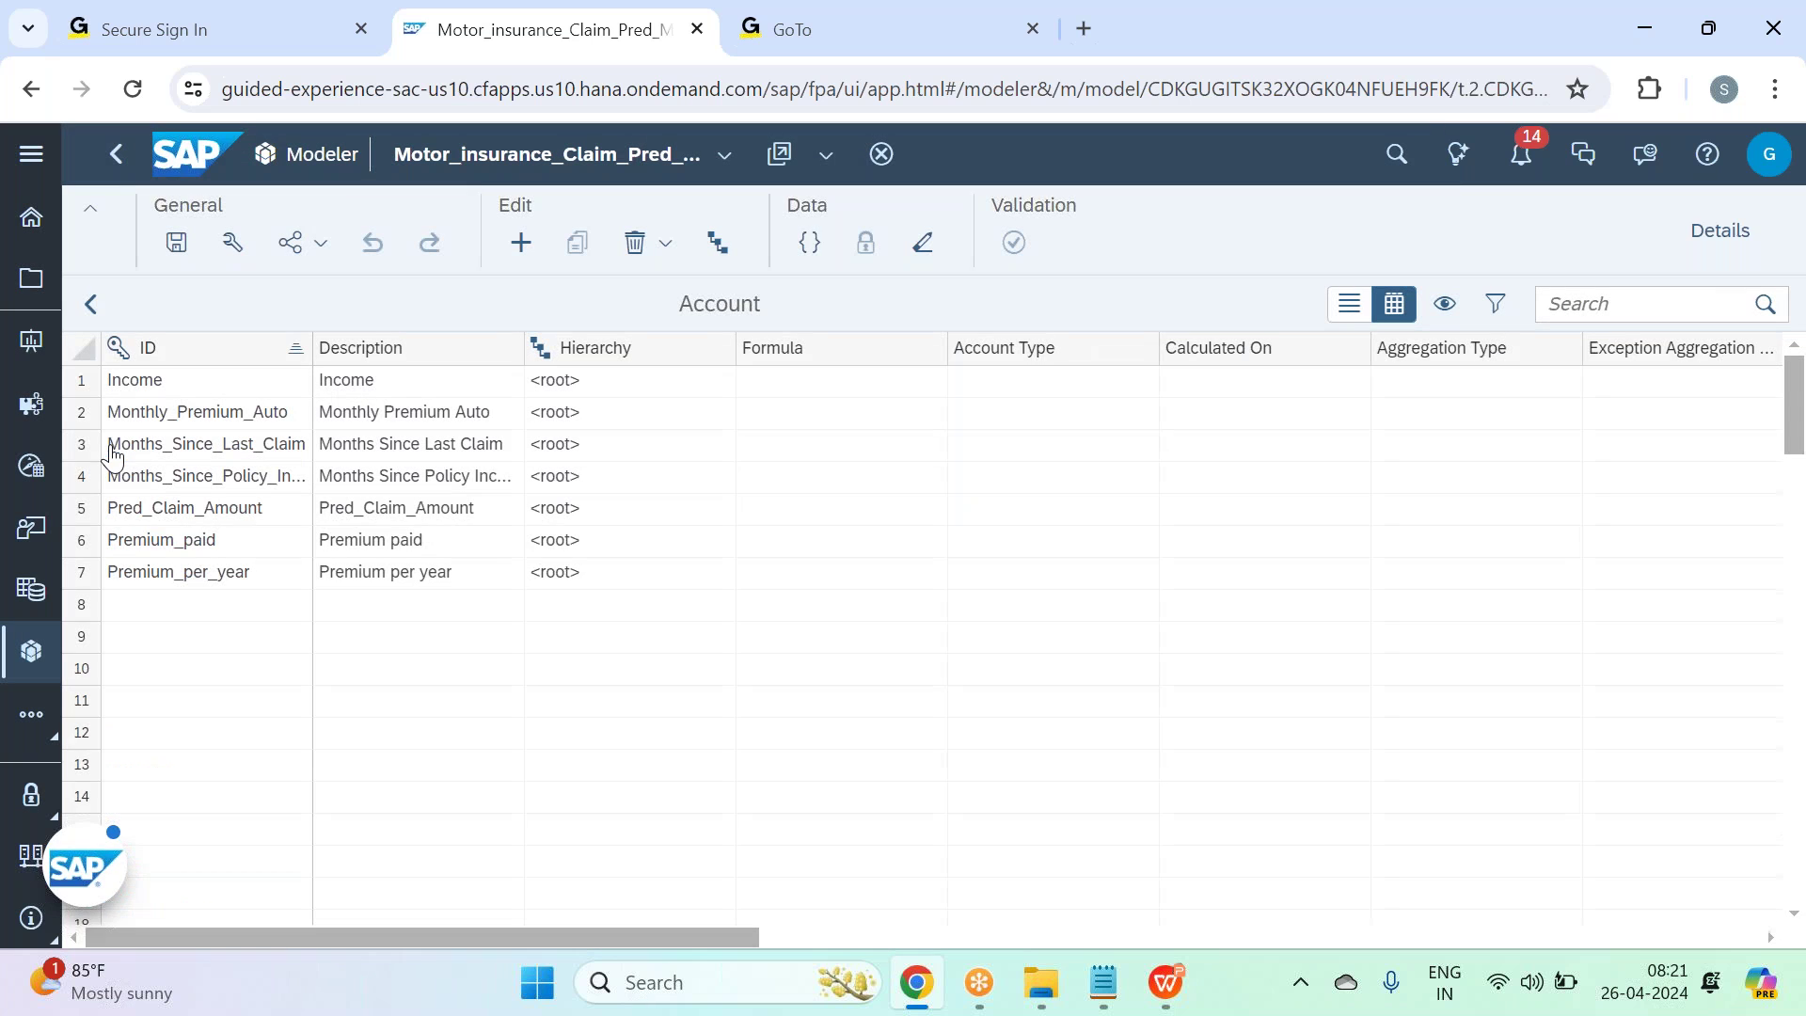
{"action": "left_click", "coordinate": [115, 305]}
Create a new Canvas story with the Classic Design Experience and collapse the main navigation.
{"action": "left_click", "coordinate": [32, 160]}
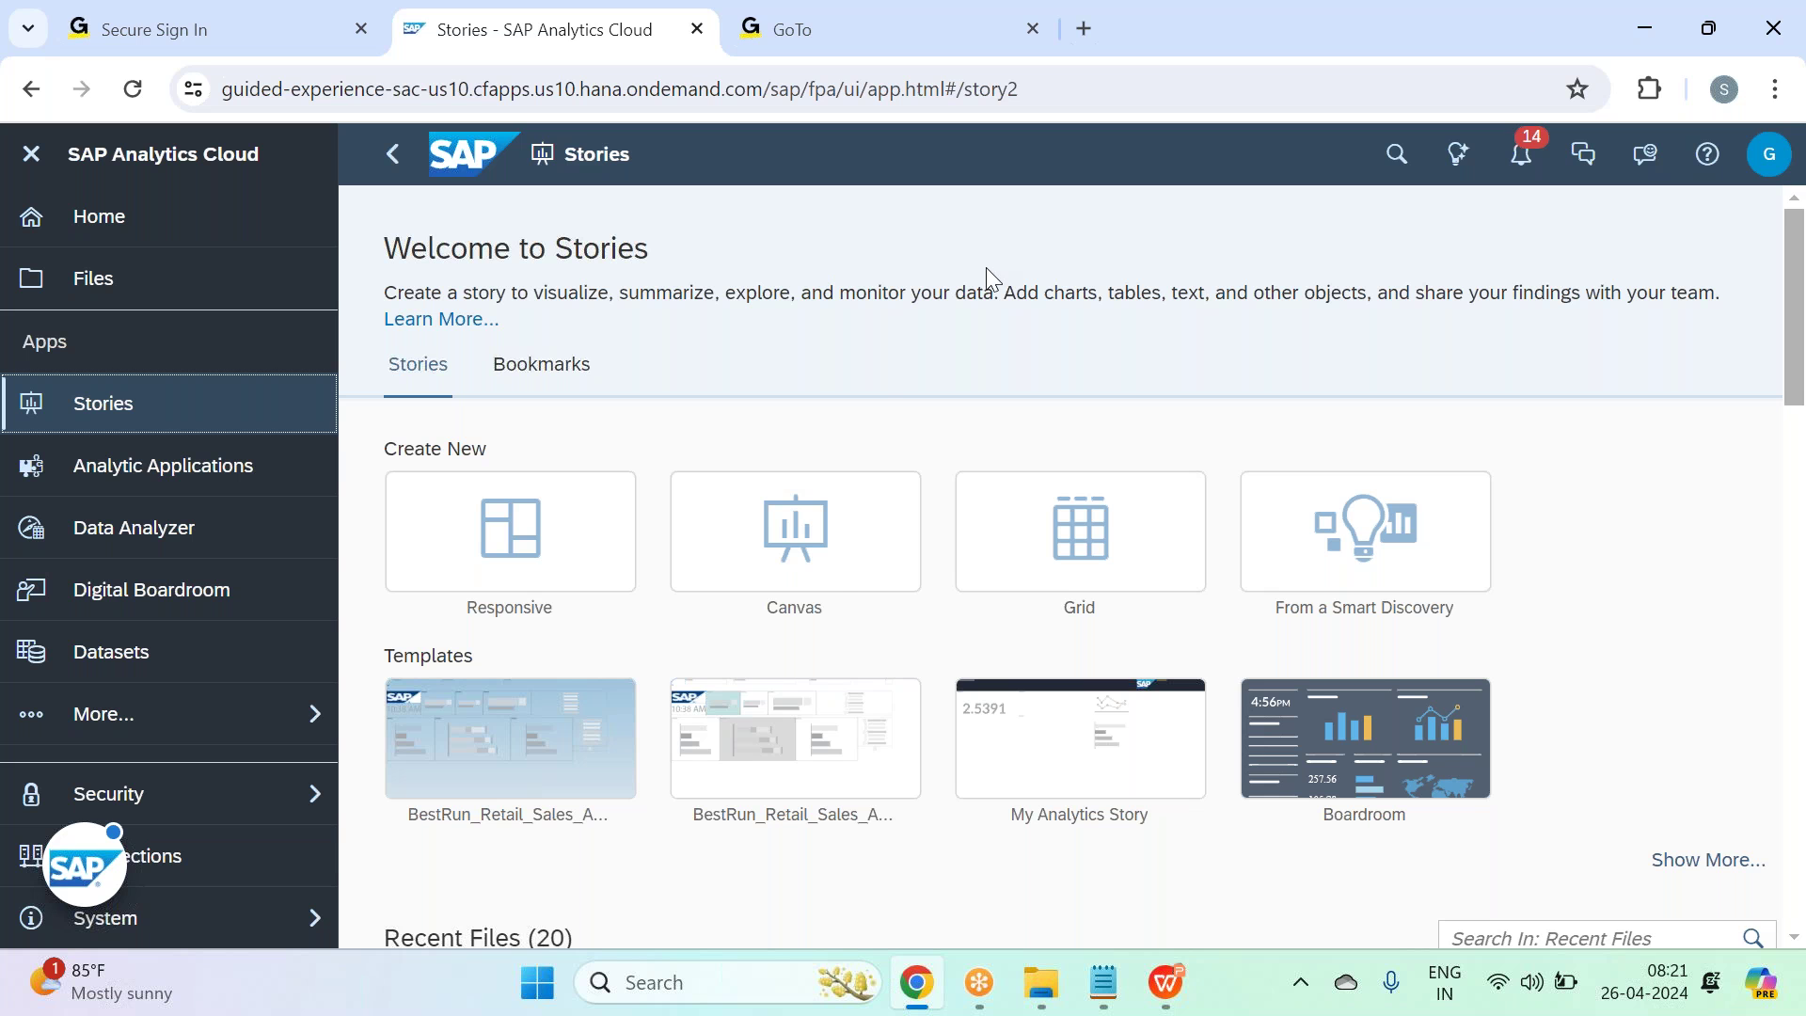
{"action": "left_click", "coordinate": [846, 568]}
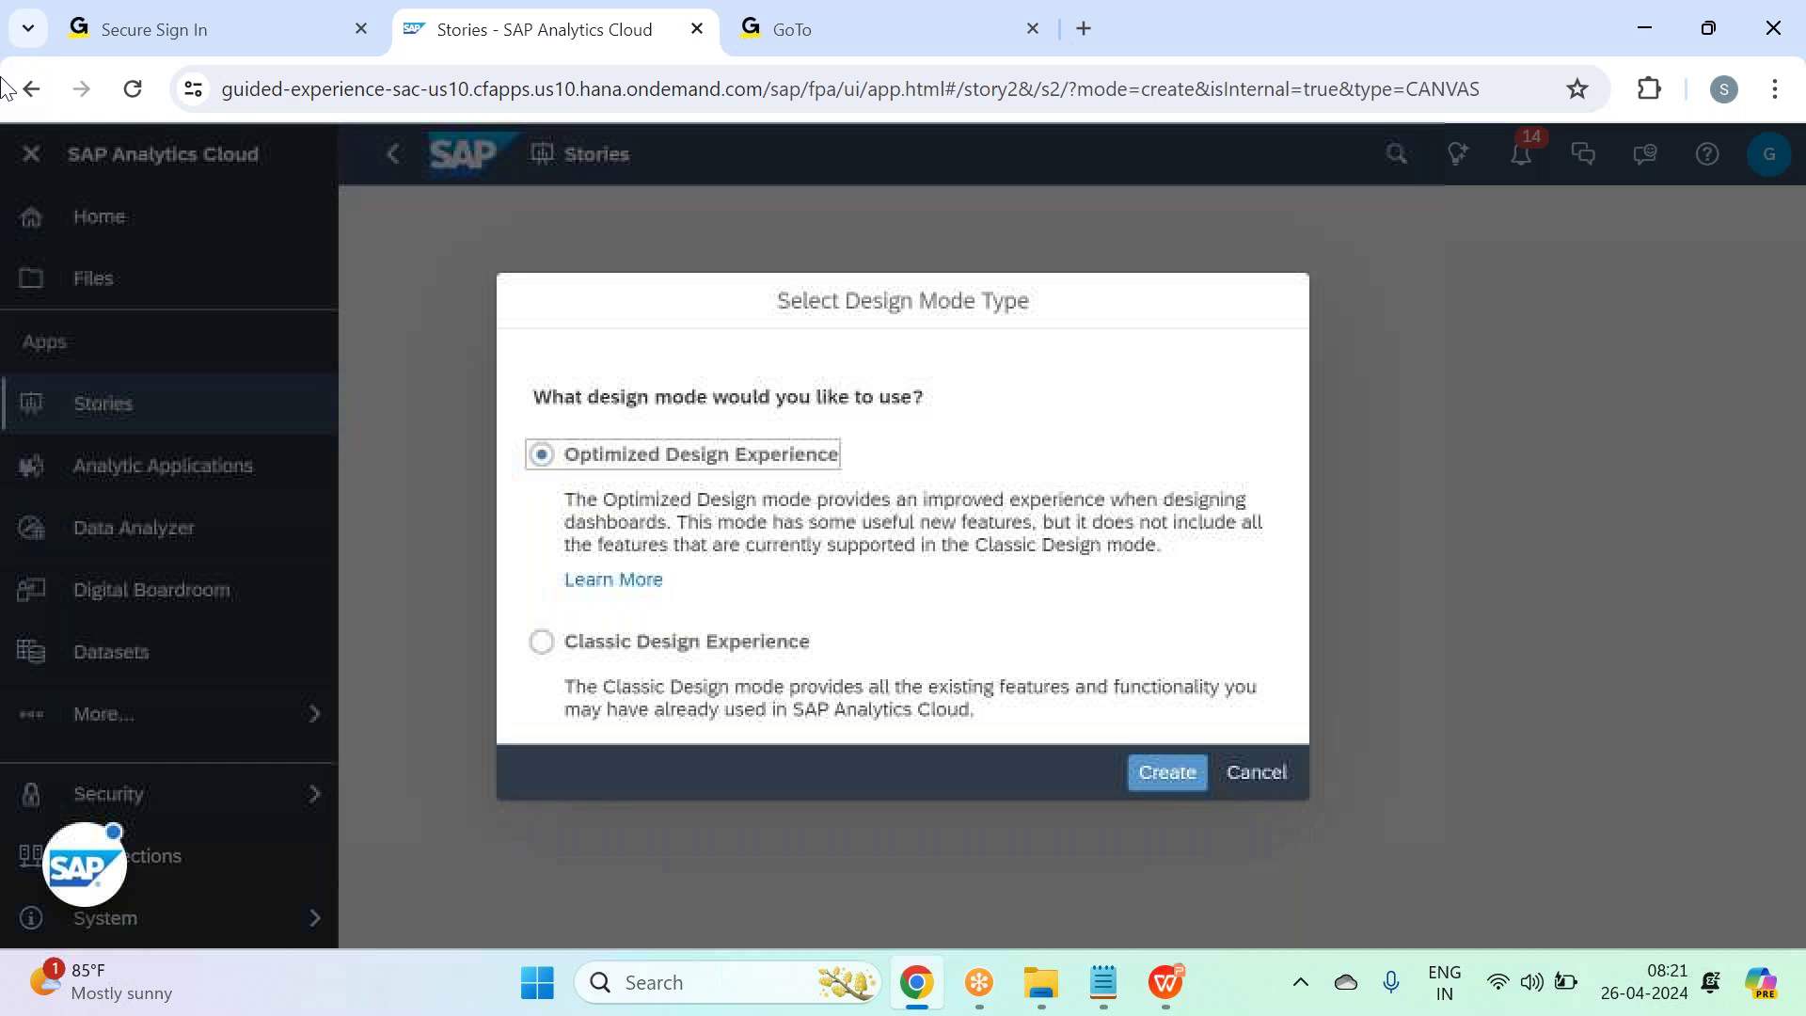
{"action": "left_click", "coordinate": [831, 653]}
{"action": "left_click", "coordinate": [1158, 773]}
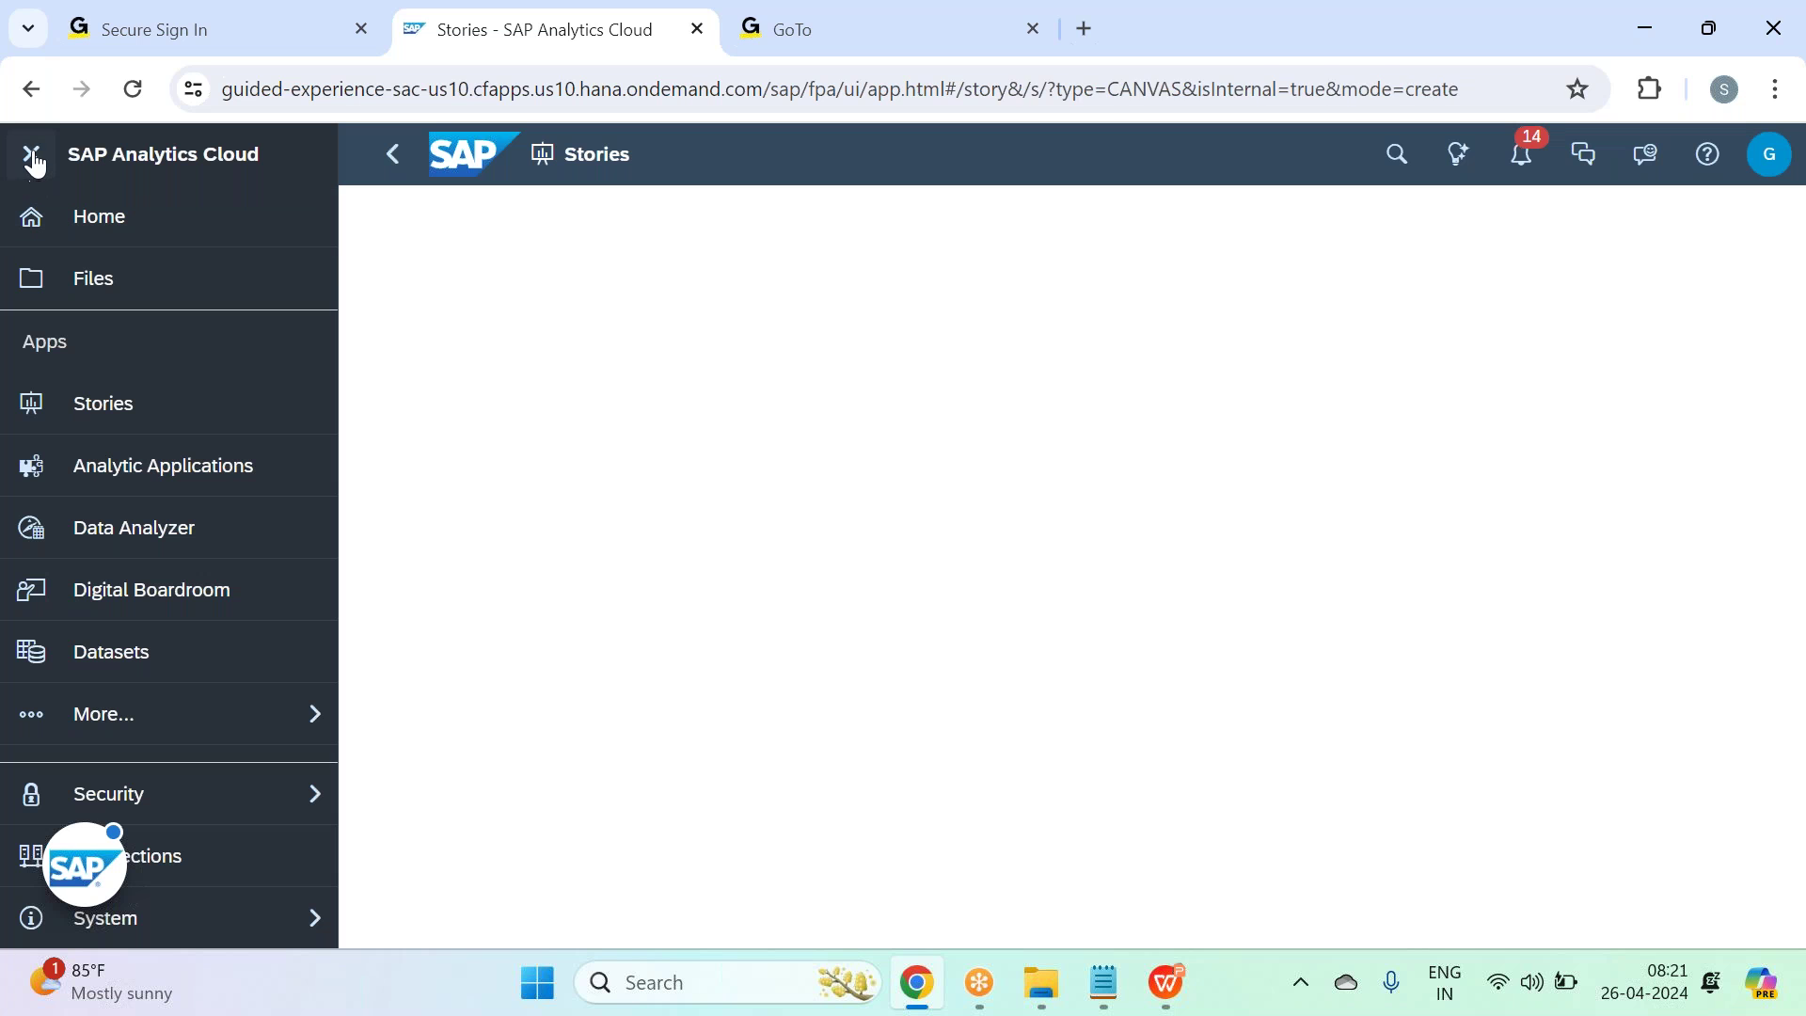
{"action": "left_click", "coordinate": [32, 156]}
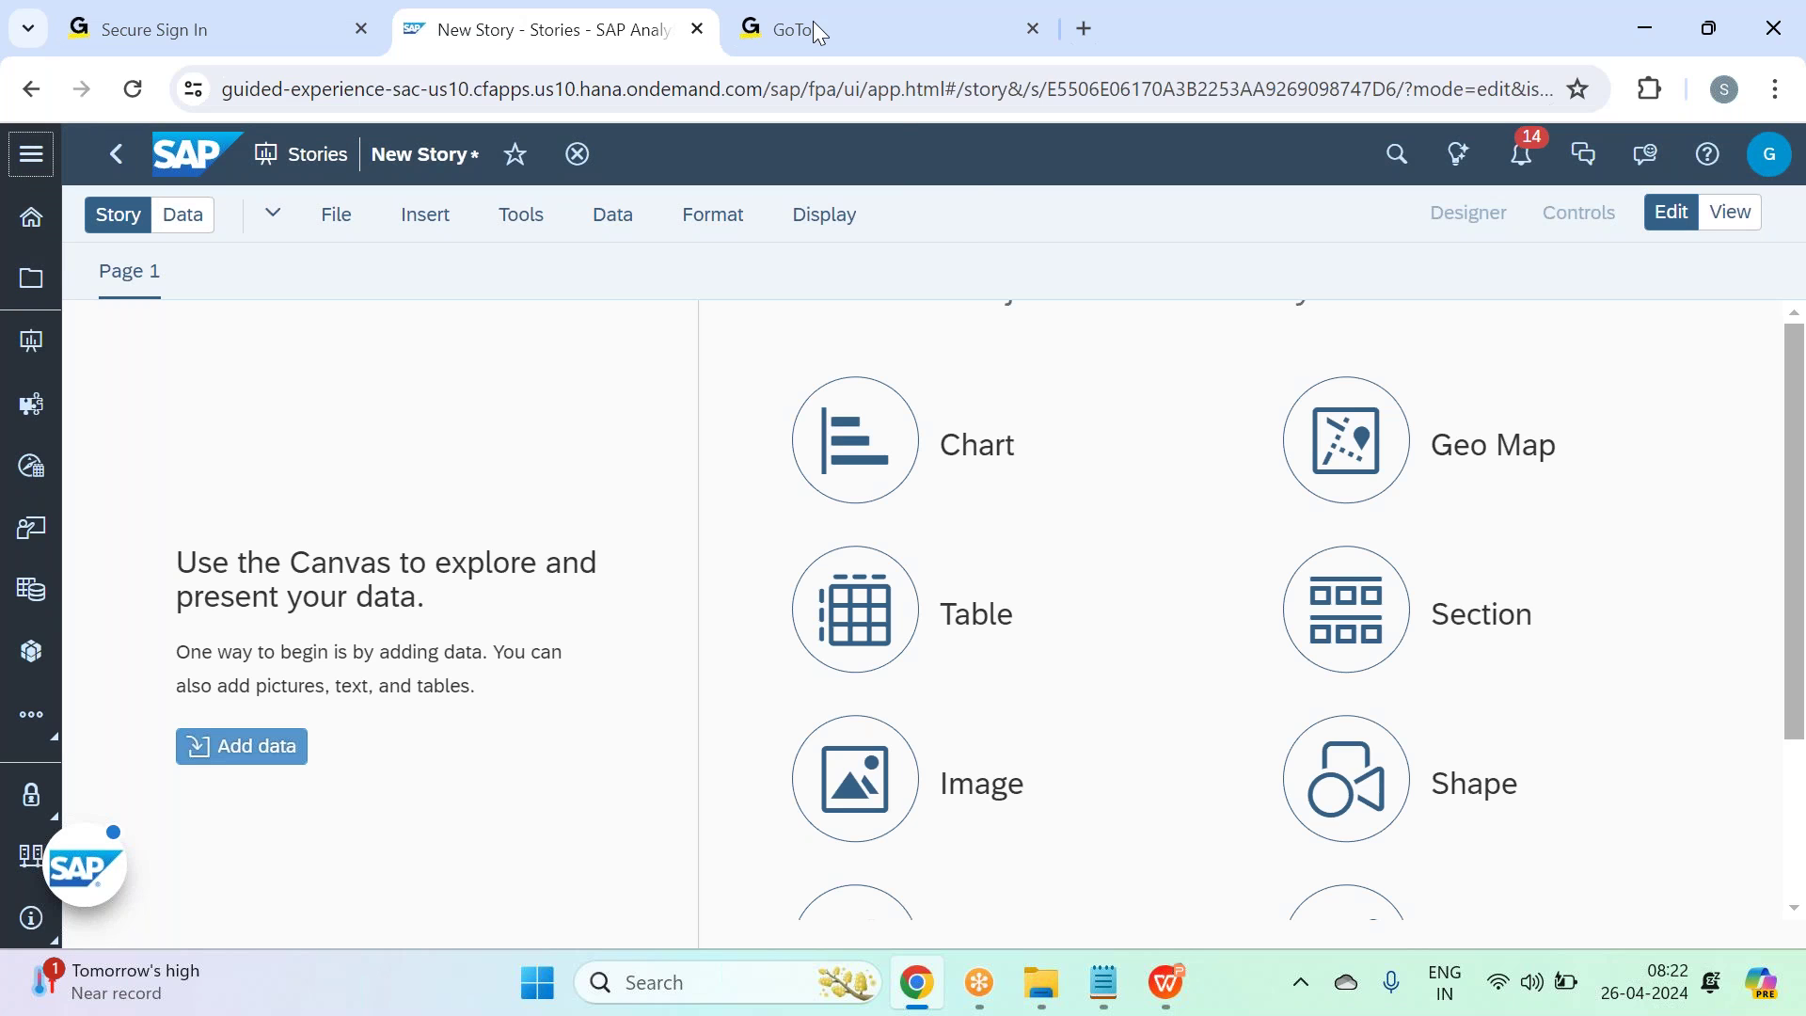
Insert a chart based on Motor_insurance_Claim_Pred_Model from the SAC Mar 2024 - Batch 33 folder and shrink its tile.
{"action": "left_click", "coordinate": [843, 472]}
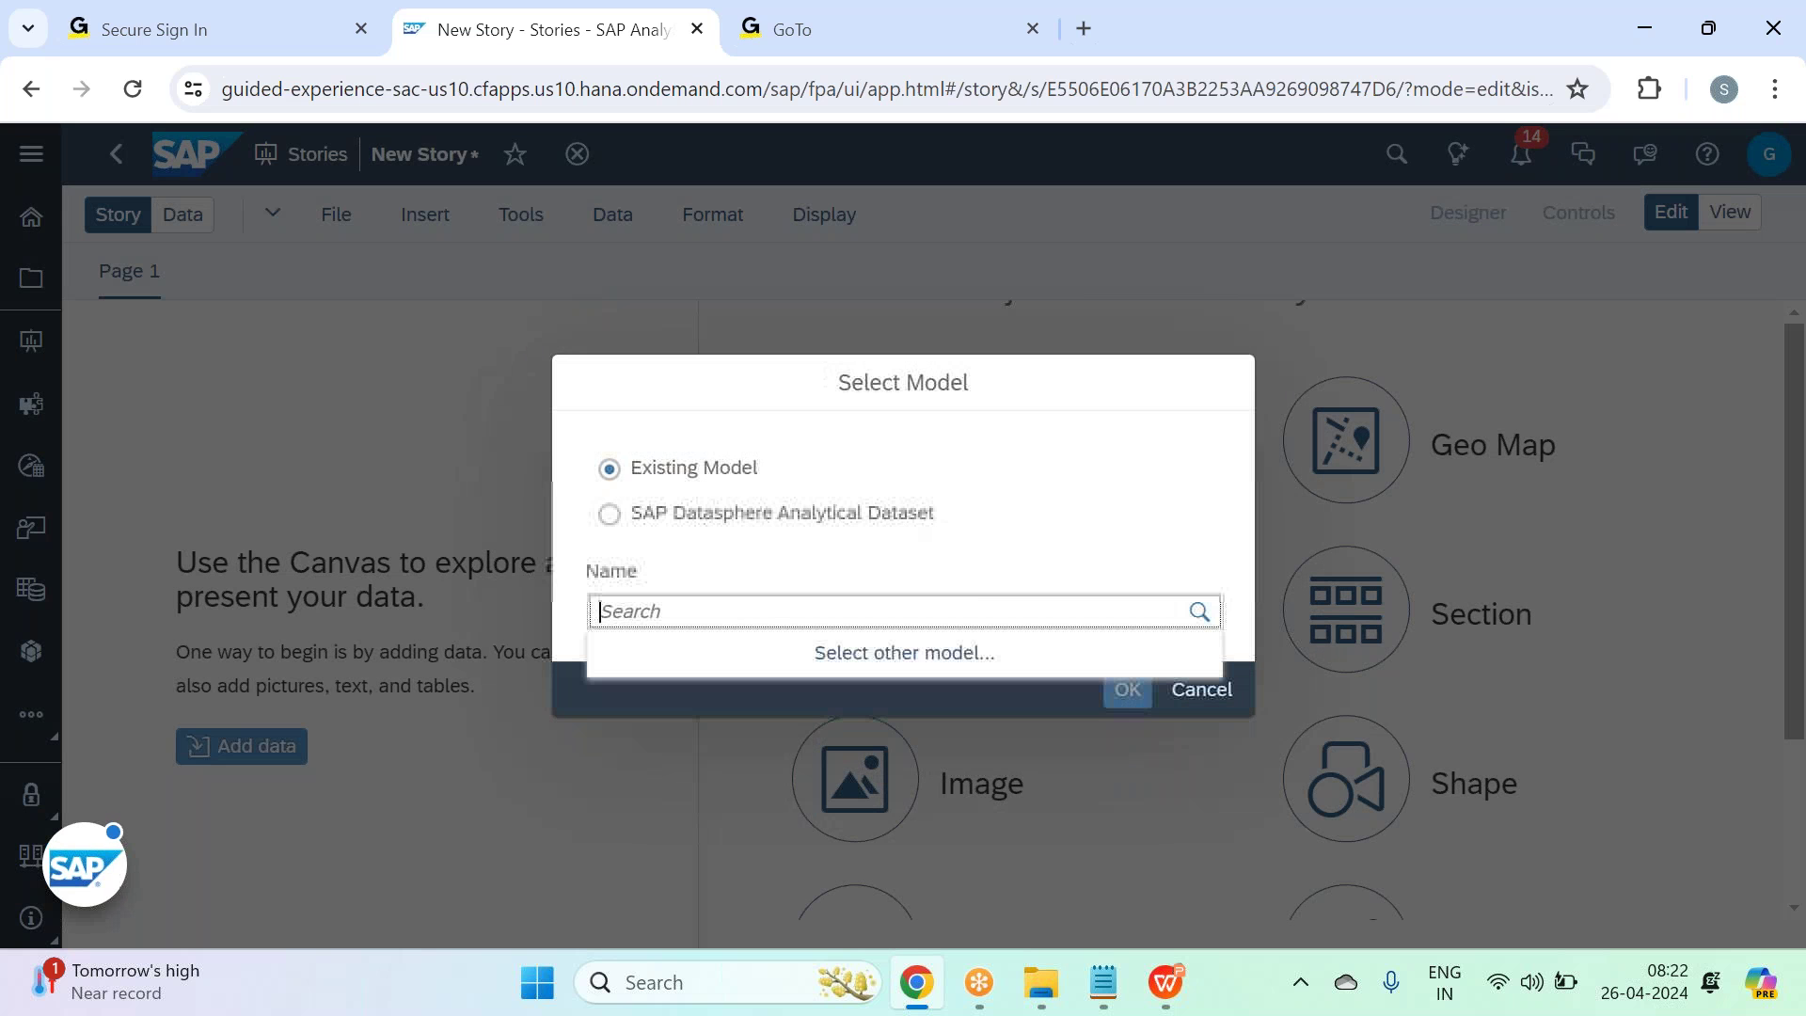
{"action": "left_click", "coordinate": [951, 671]}
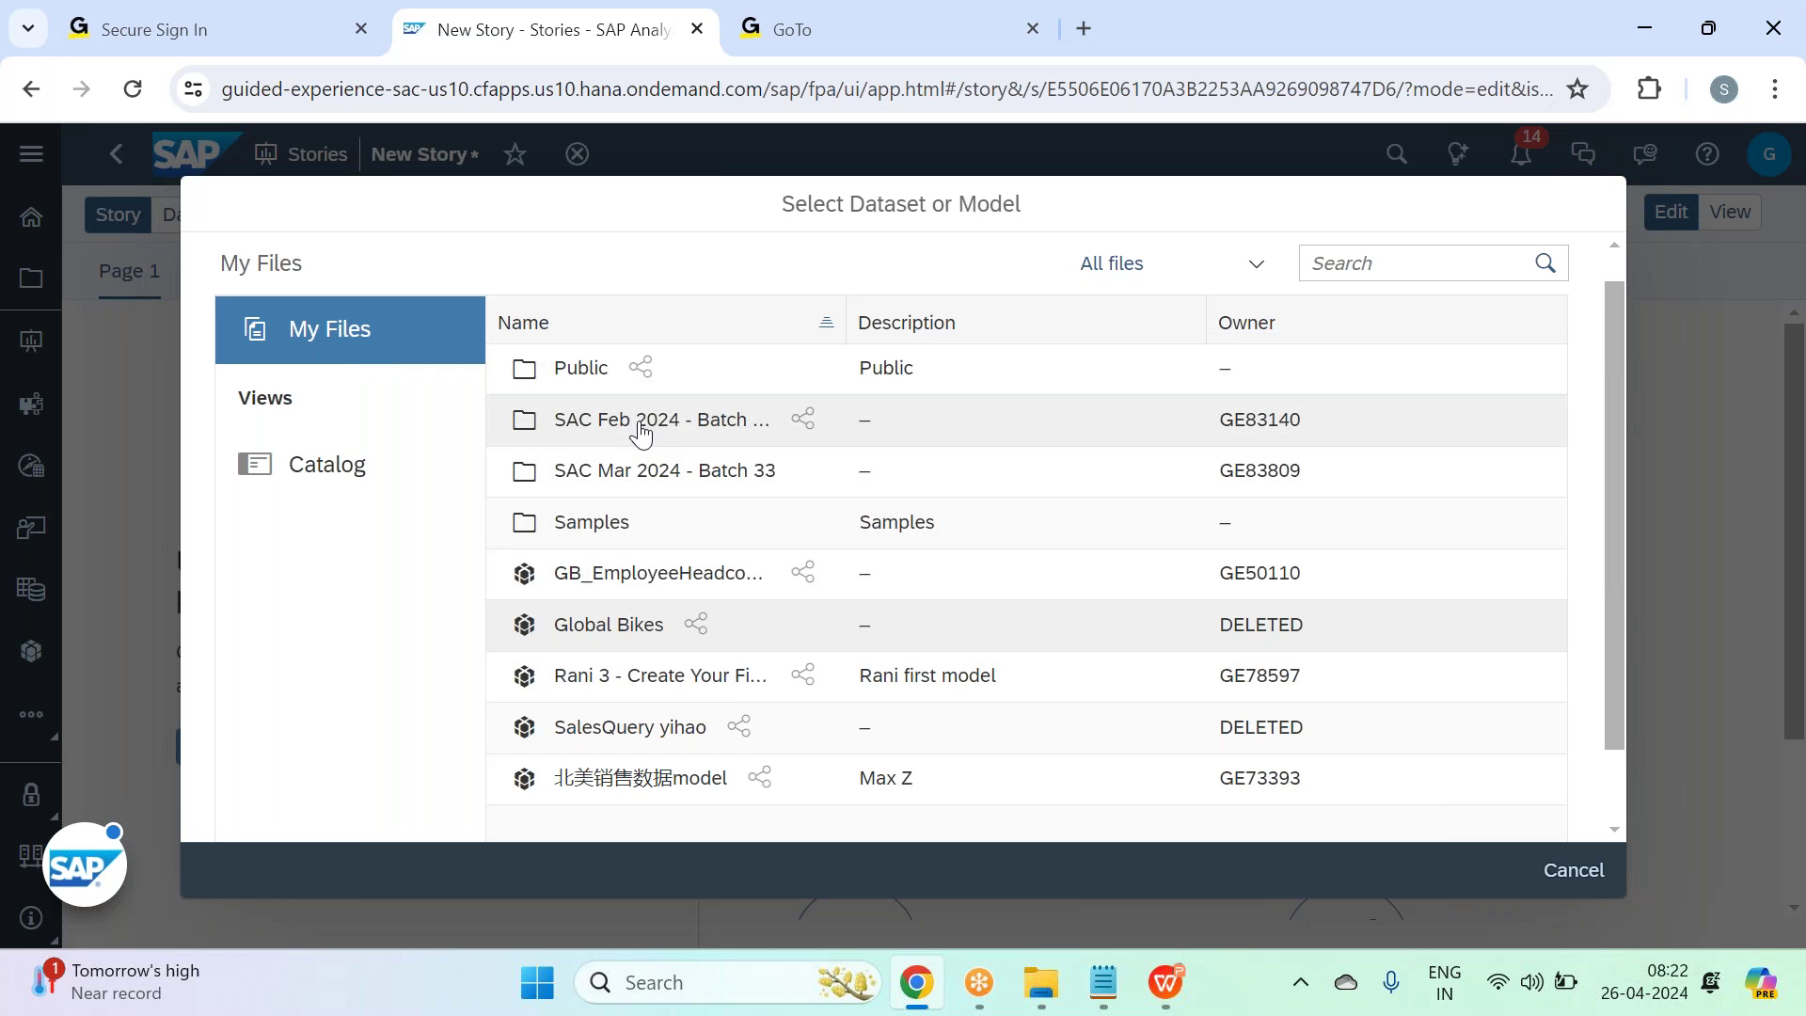
{"action": "left_click", "coordinate": [653, 473]}
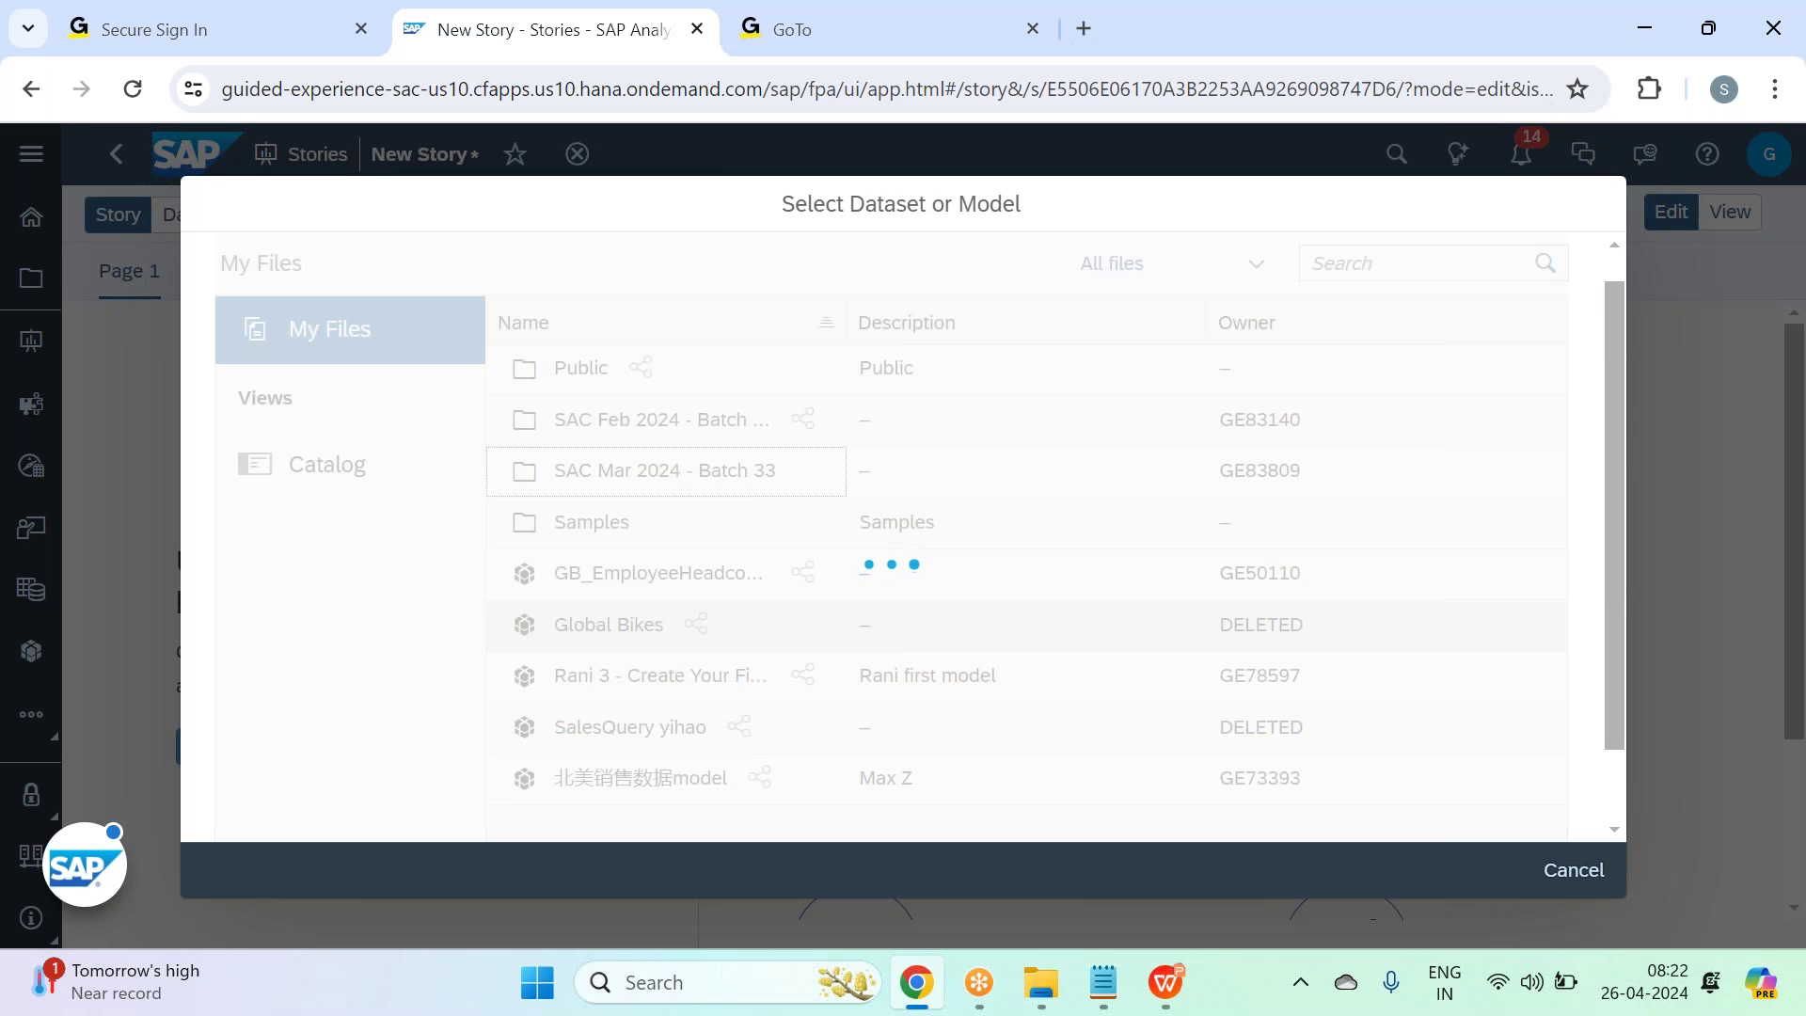
{"action": "left_click", "coordinate": [638, 425]}
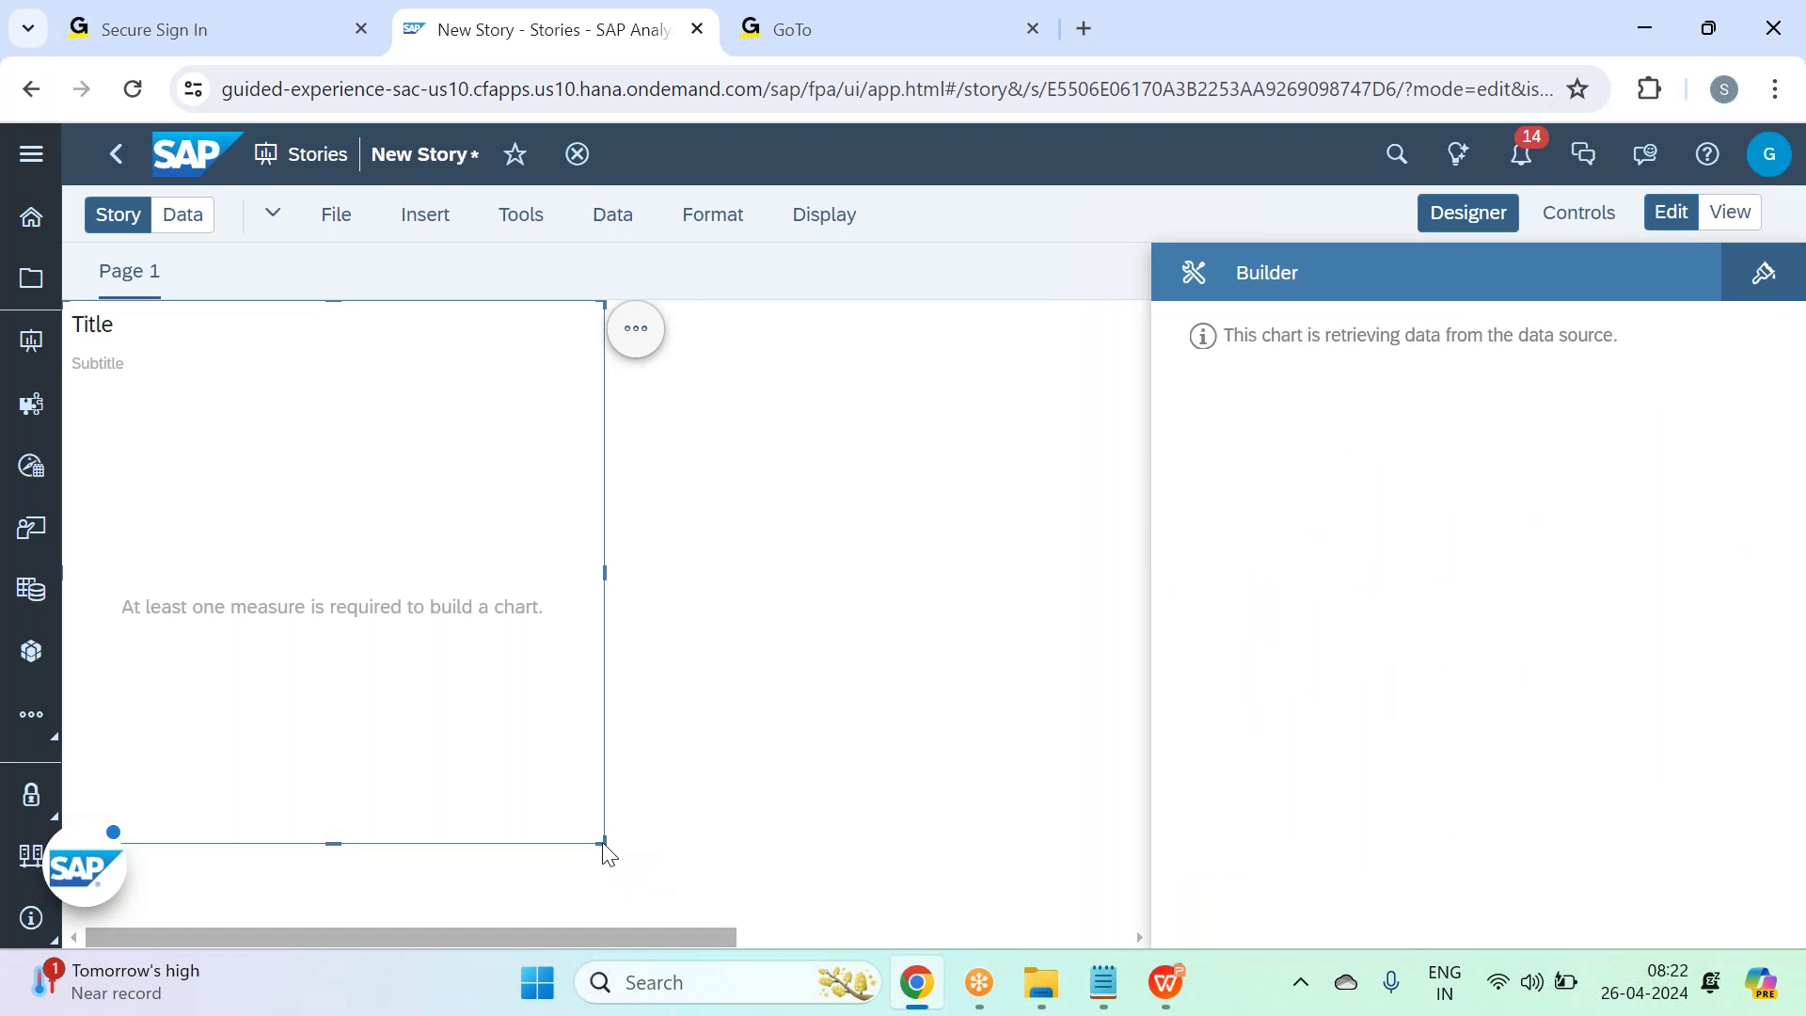
{"action": "left_click_drag", "start_coordinate": [600, 840], "coordinate": [534, 817]}
{"action": "left_click_drag", "start_coordinate": [478, 751], "coordinate": [367, 677]}
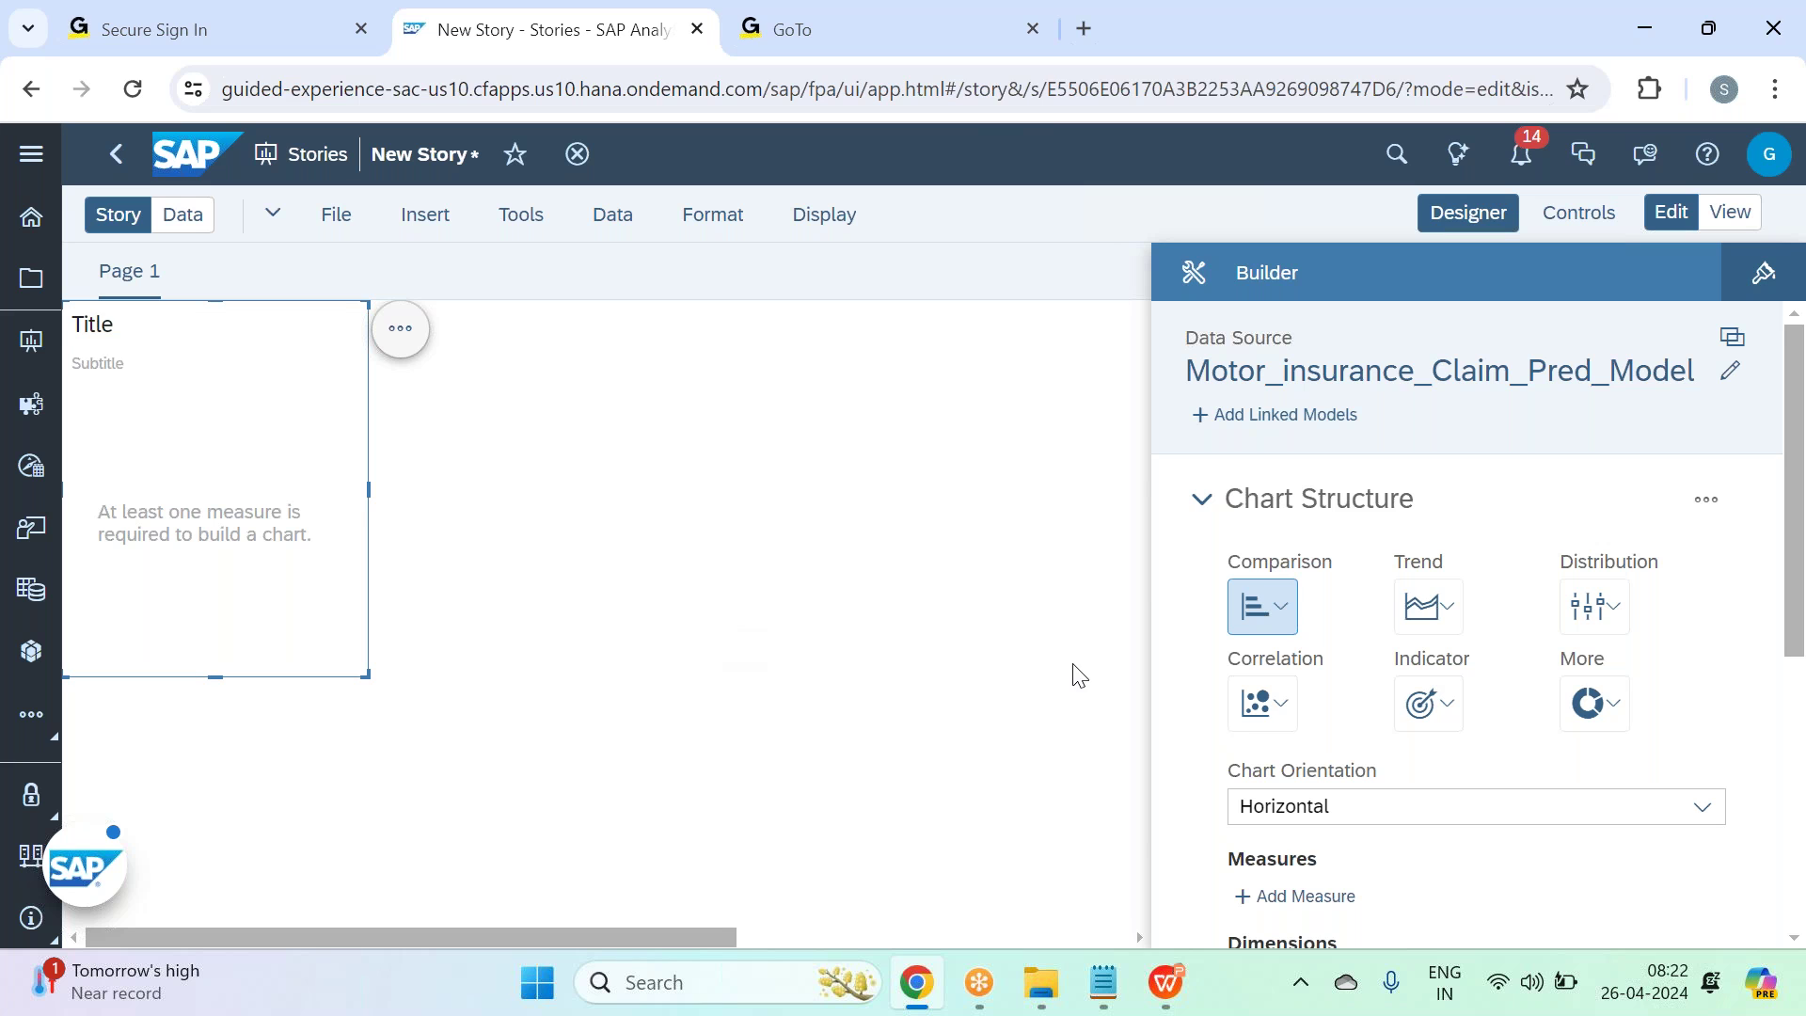
Add Pred_Claim_Amount and Premium per year as the chart's measures.
{"action": "left_click_drag", "start_coordinate": [1792, 421], "coordinate": [1798, 590]}
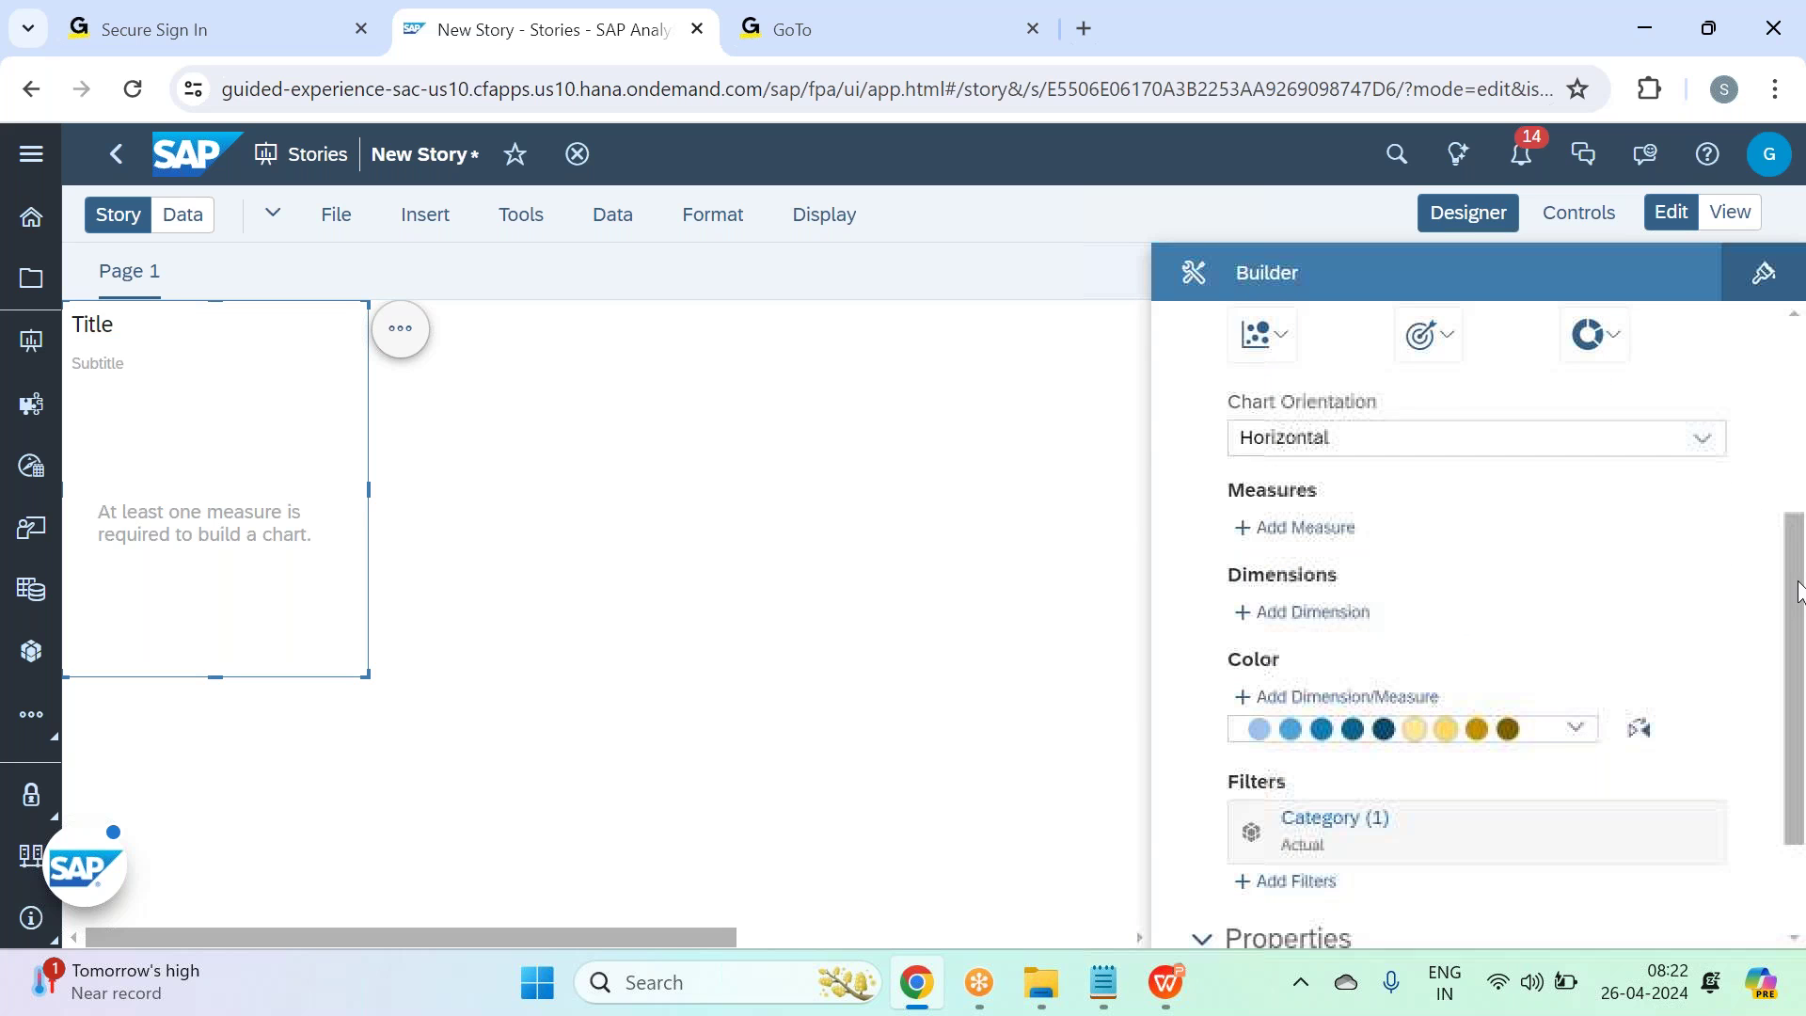
{"action": "left_click", "coordinate": [1291, 545]}
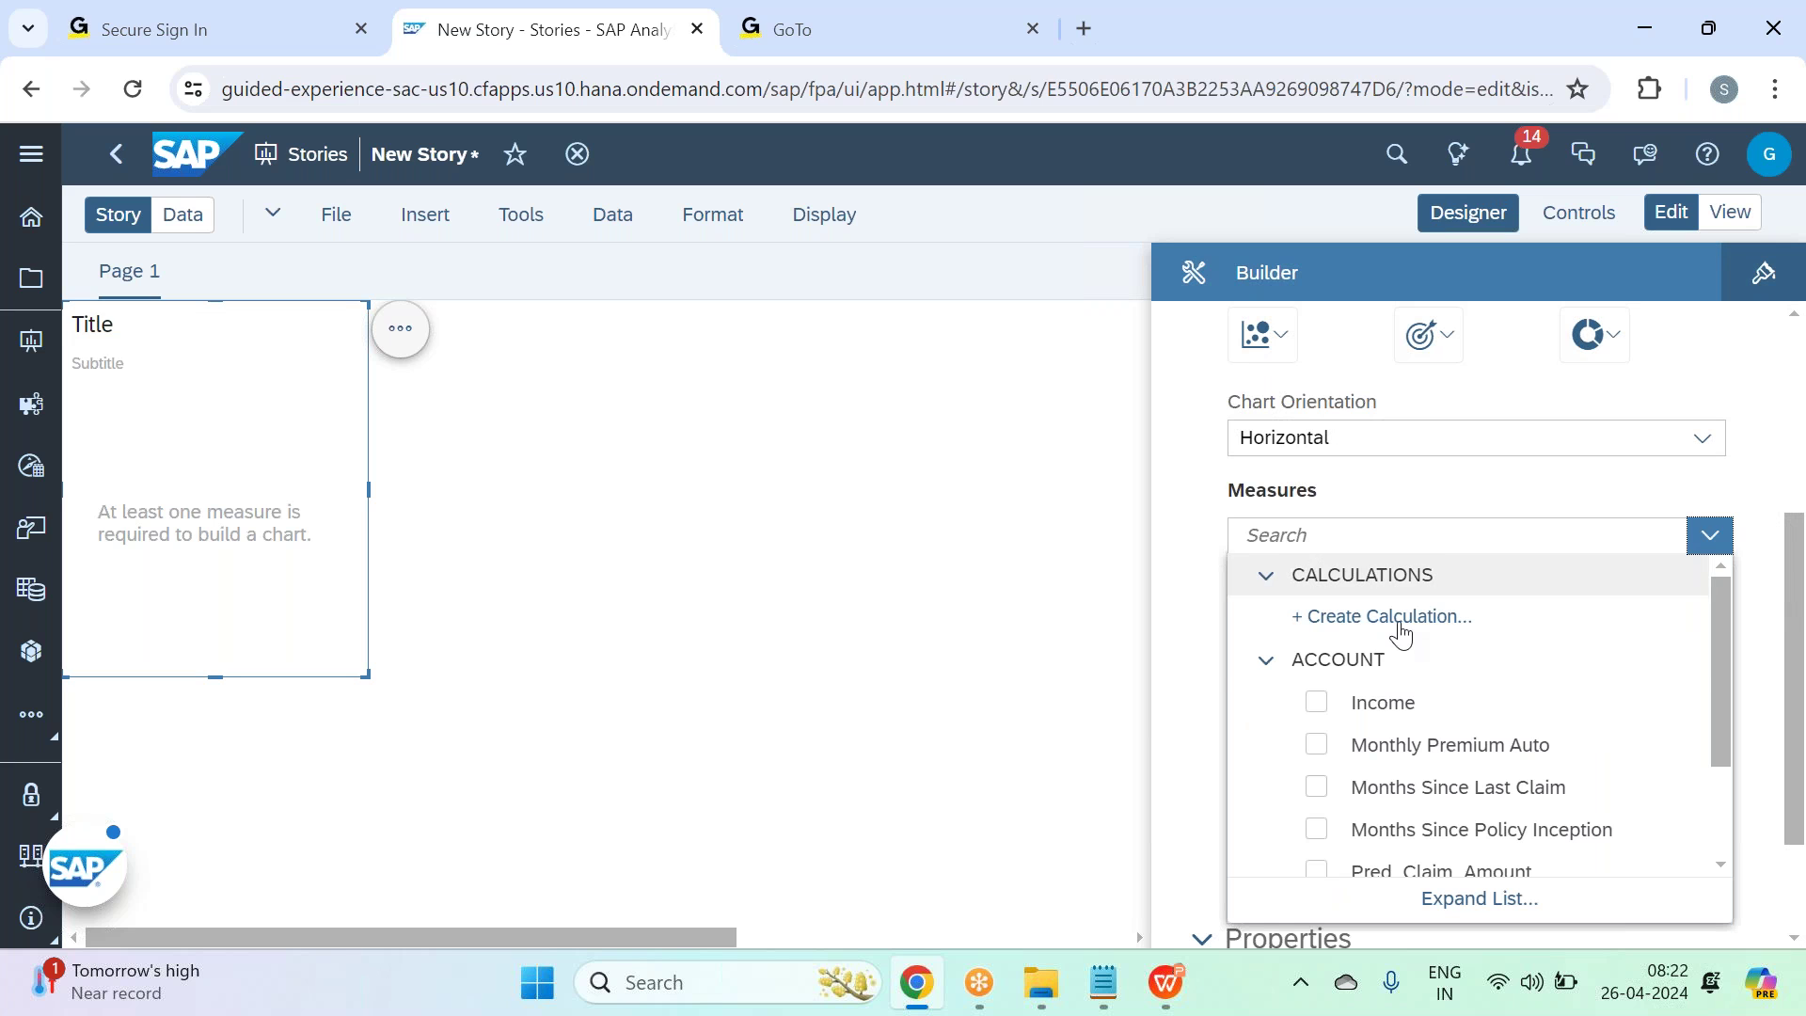
{"action": "scroll", "coordinate": [1477, 710], "scroll_direction": "down", "scroll_amount": 3}
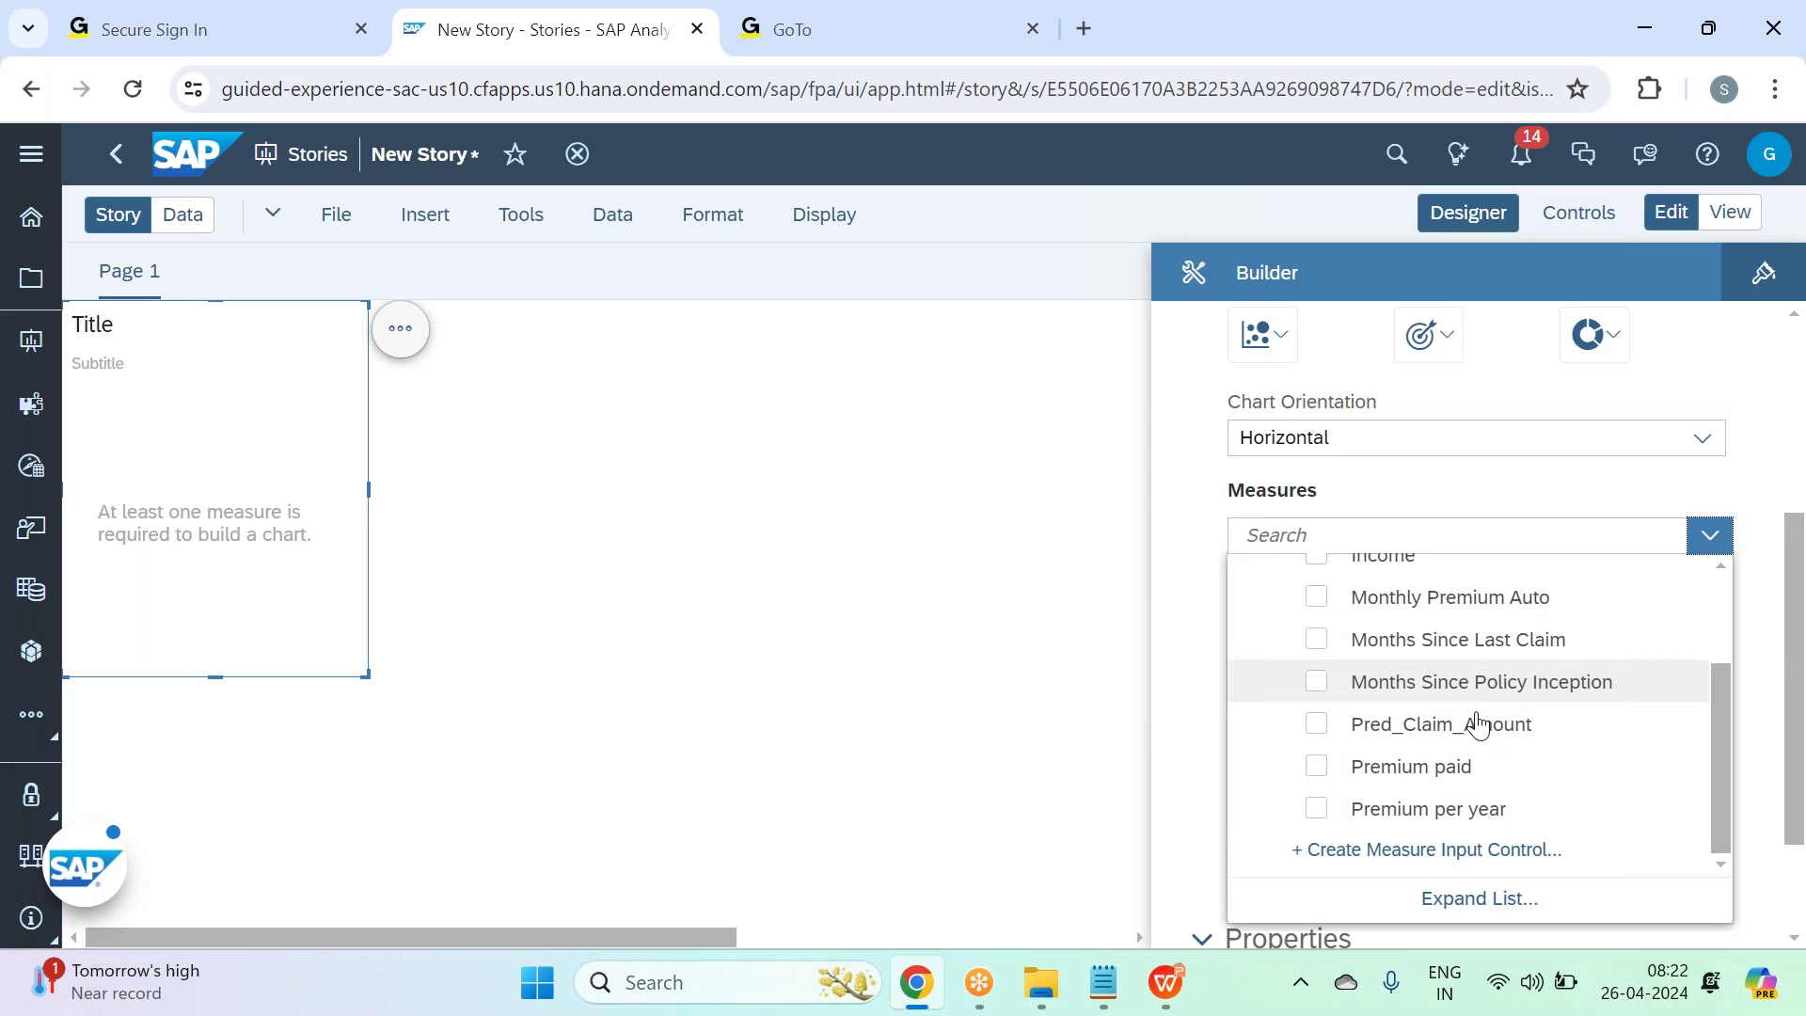
{"action": "left_click", "coordinate": [1437, 729]}
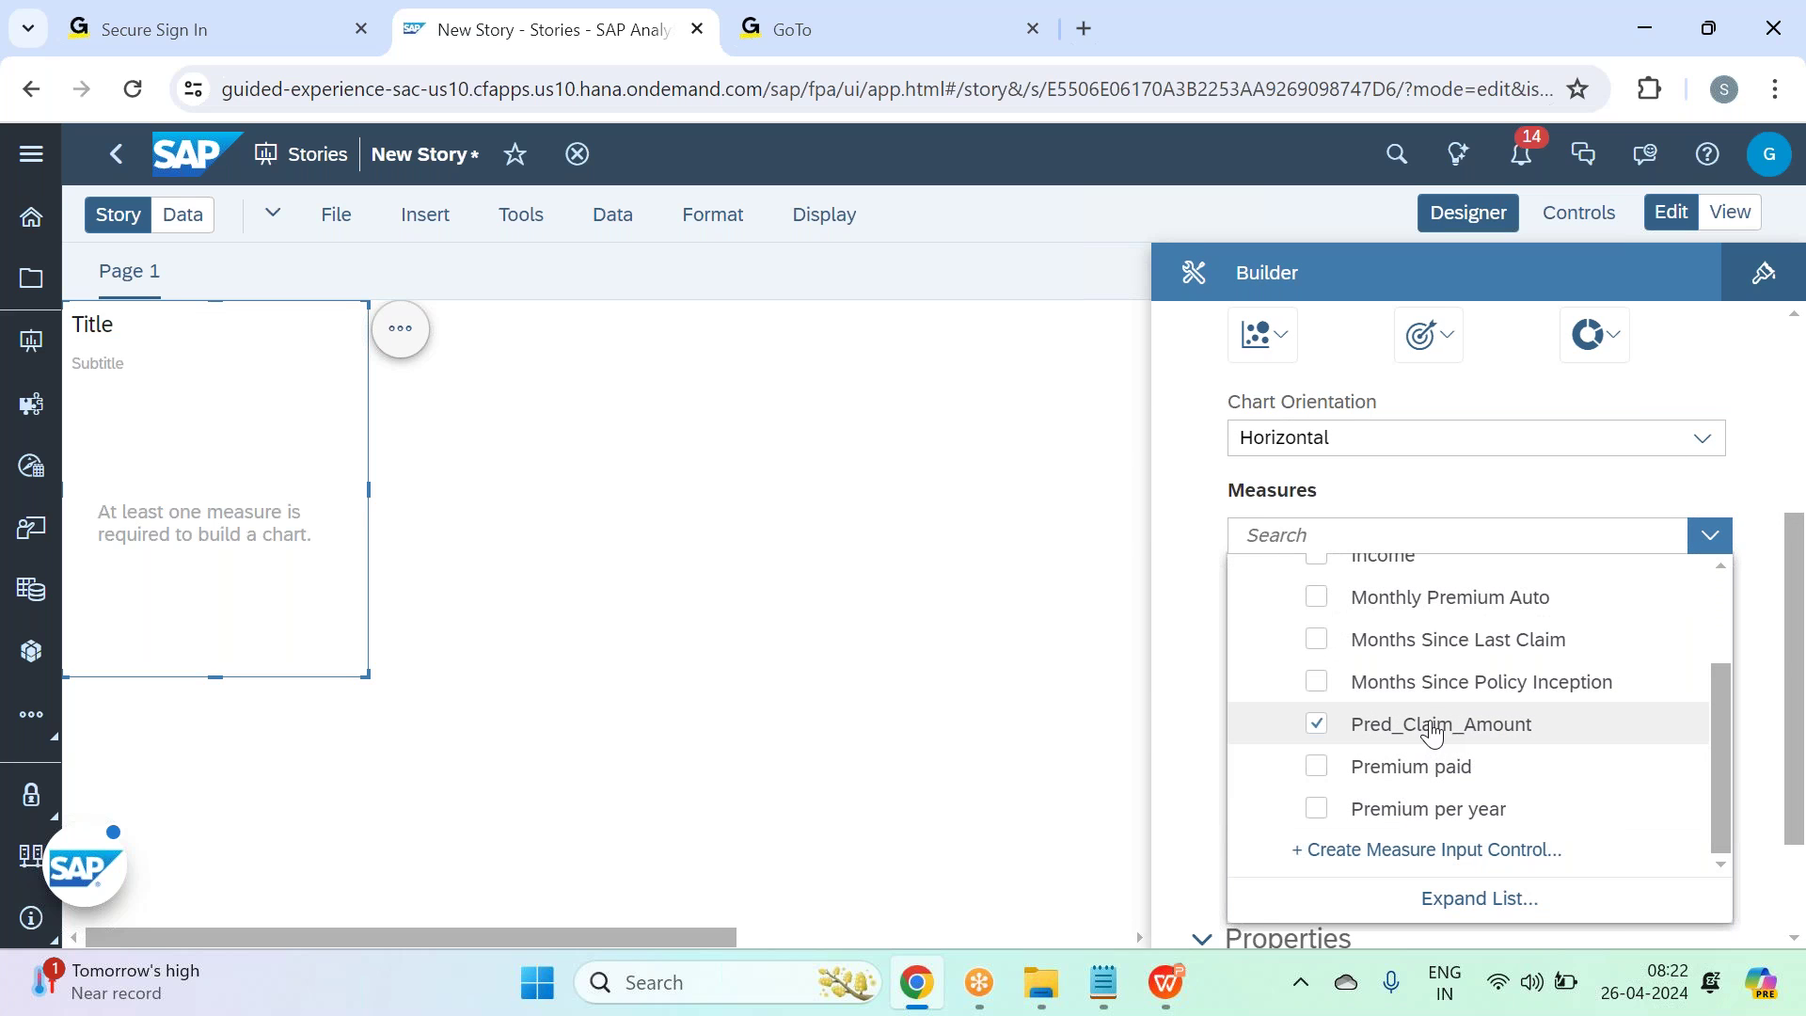
{"action": "left_click", "coordinate": [1460, 811]}
{"action": "left_click", "coordinate": [1559, 493]}
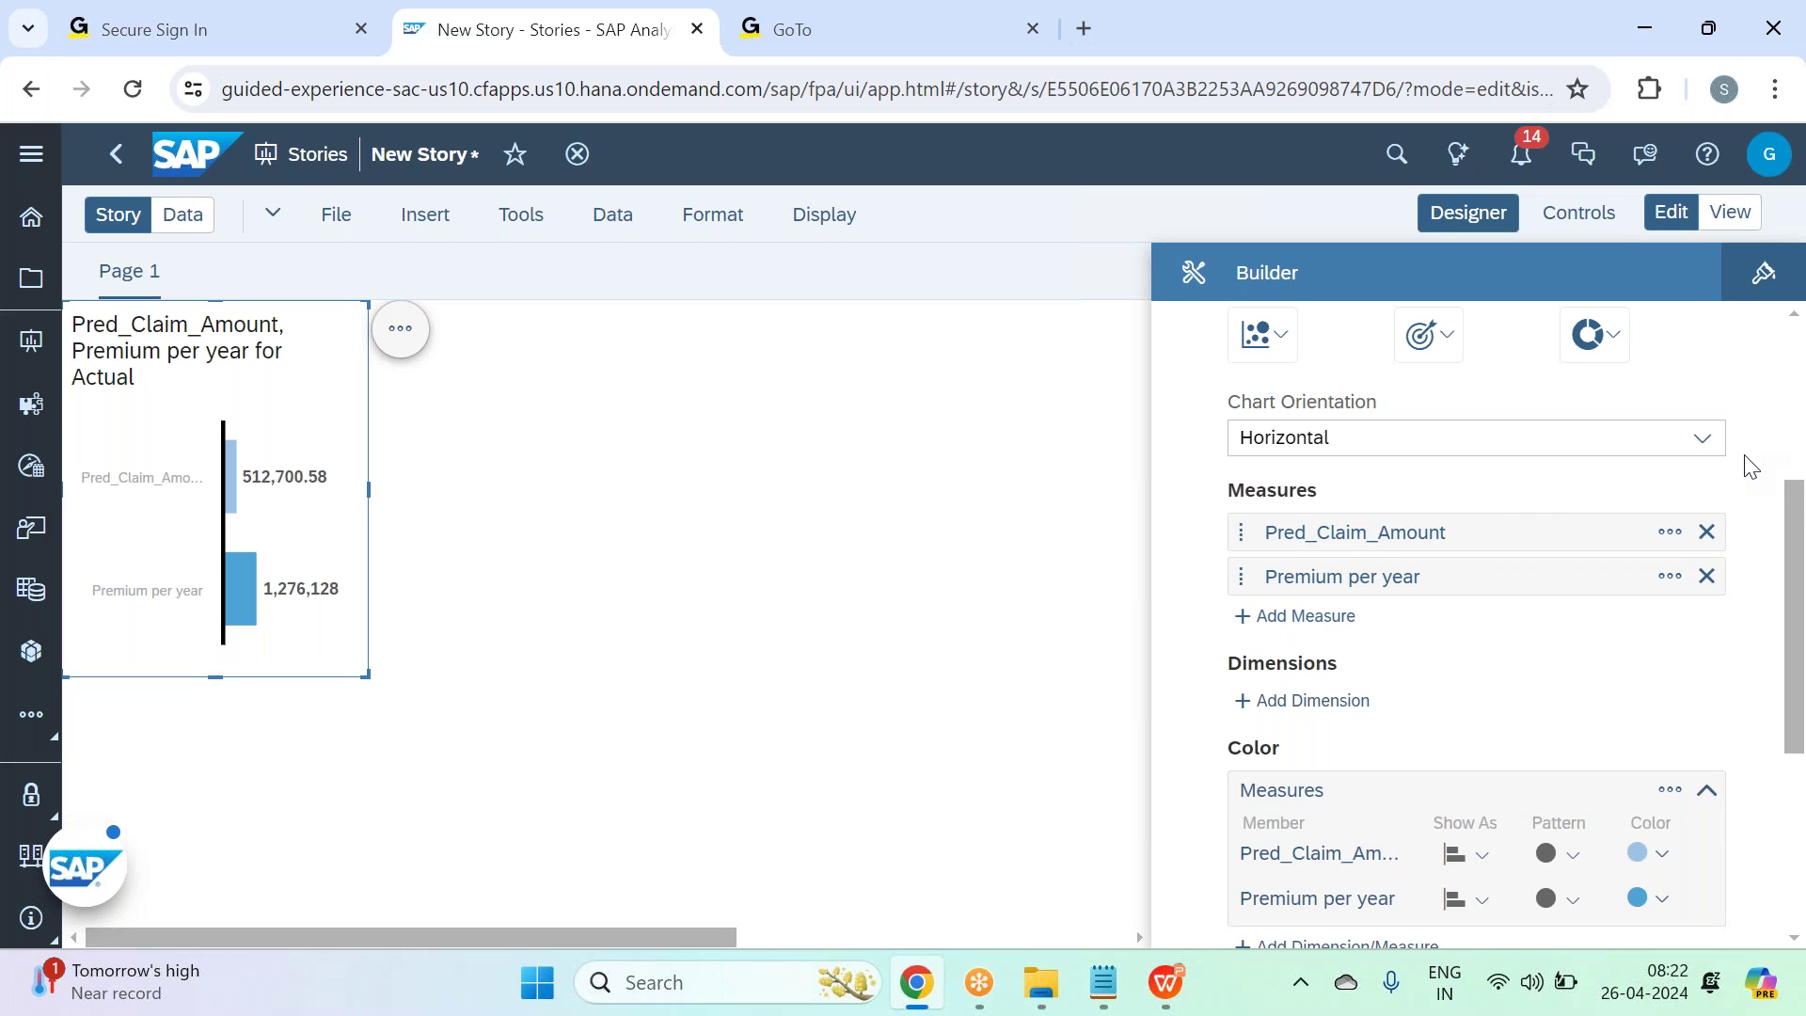
Set the chart orientation to Vertical.
{"action": "left_click", "coordinate": [1704, 439]}
{"action": "left_click", "coordinate": [1464, 508]}
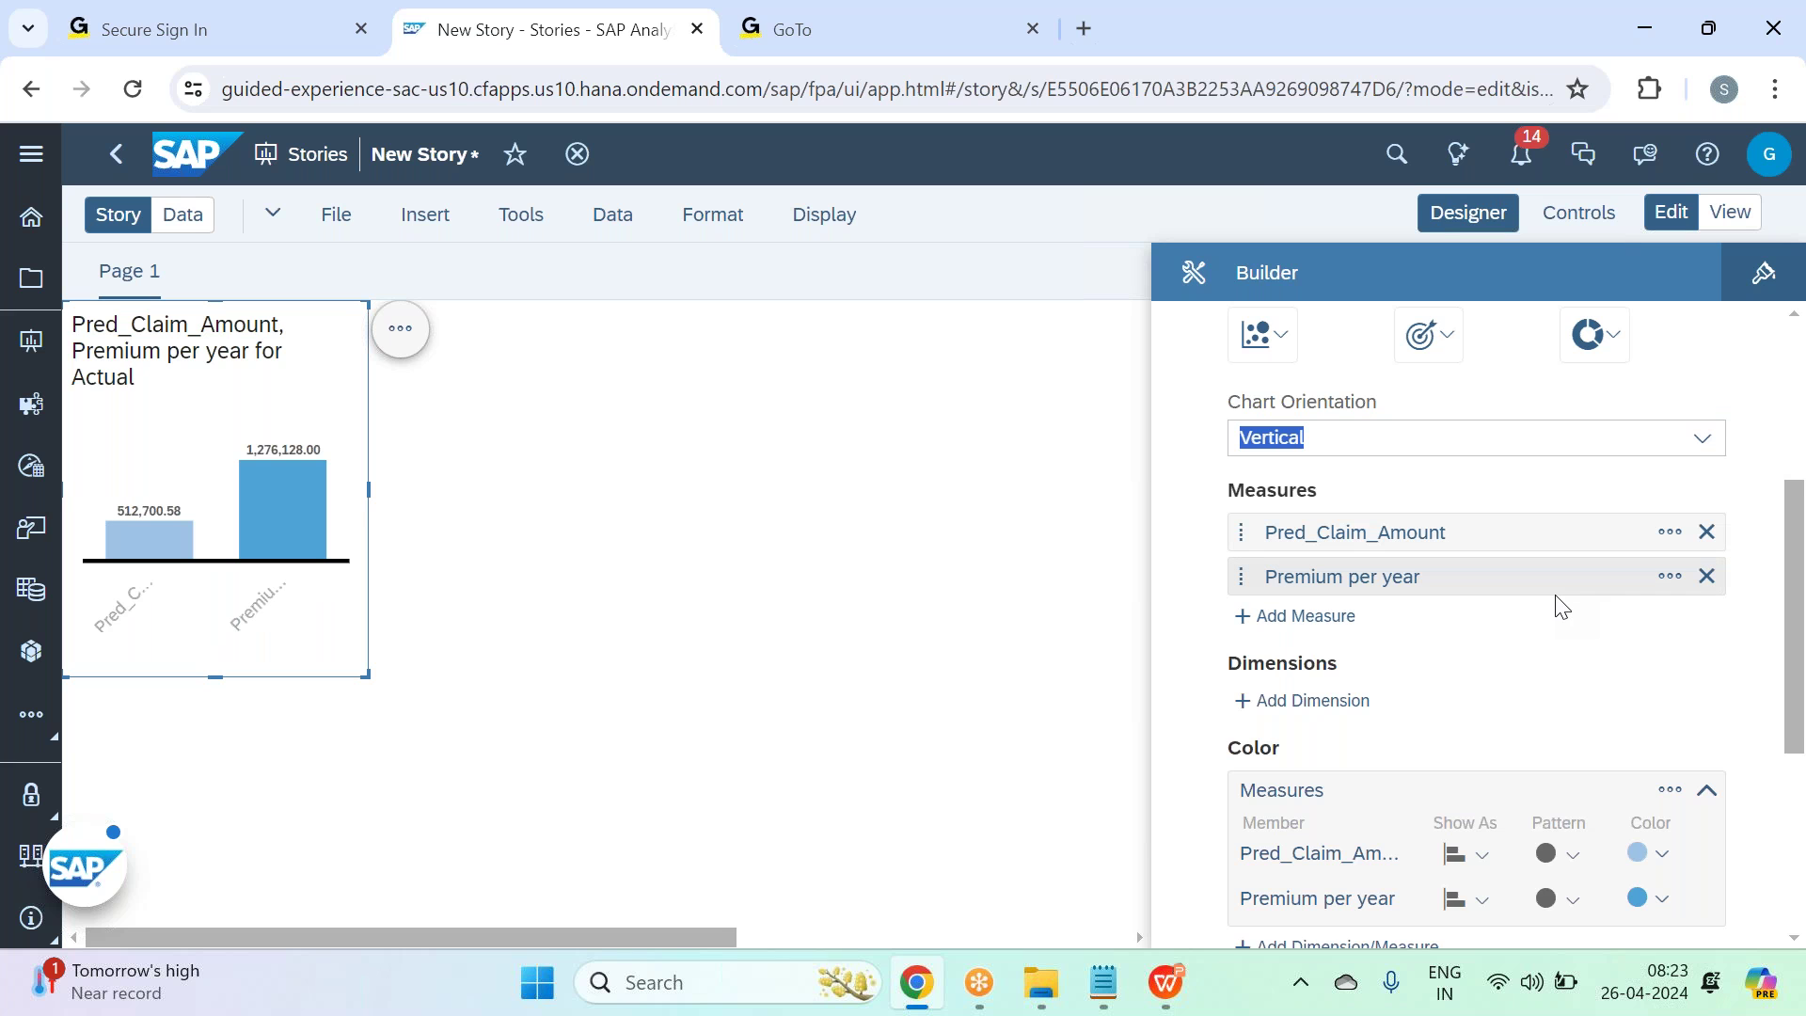
{"action": "scroll", "coordinate": [1559, 605], "scroll_direction": "up", "scroll_amount": 2}
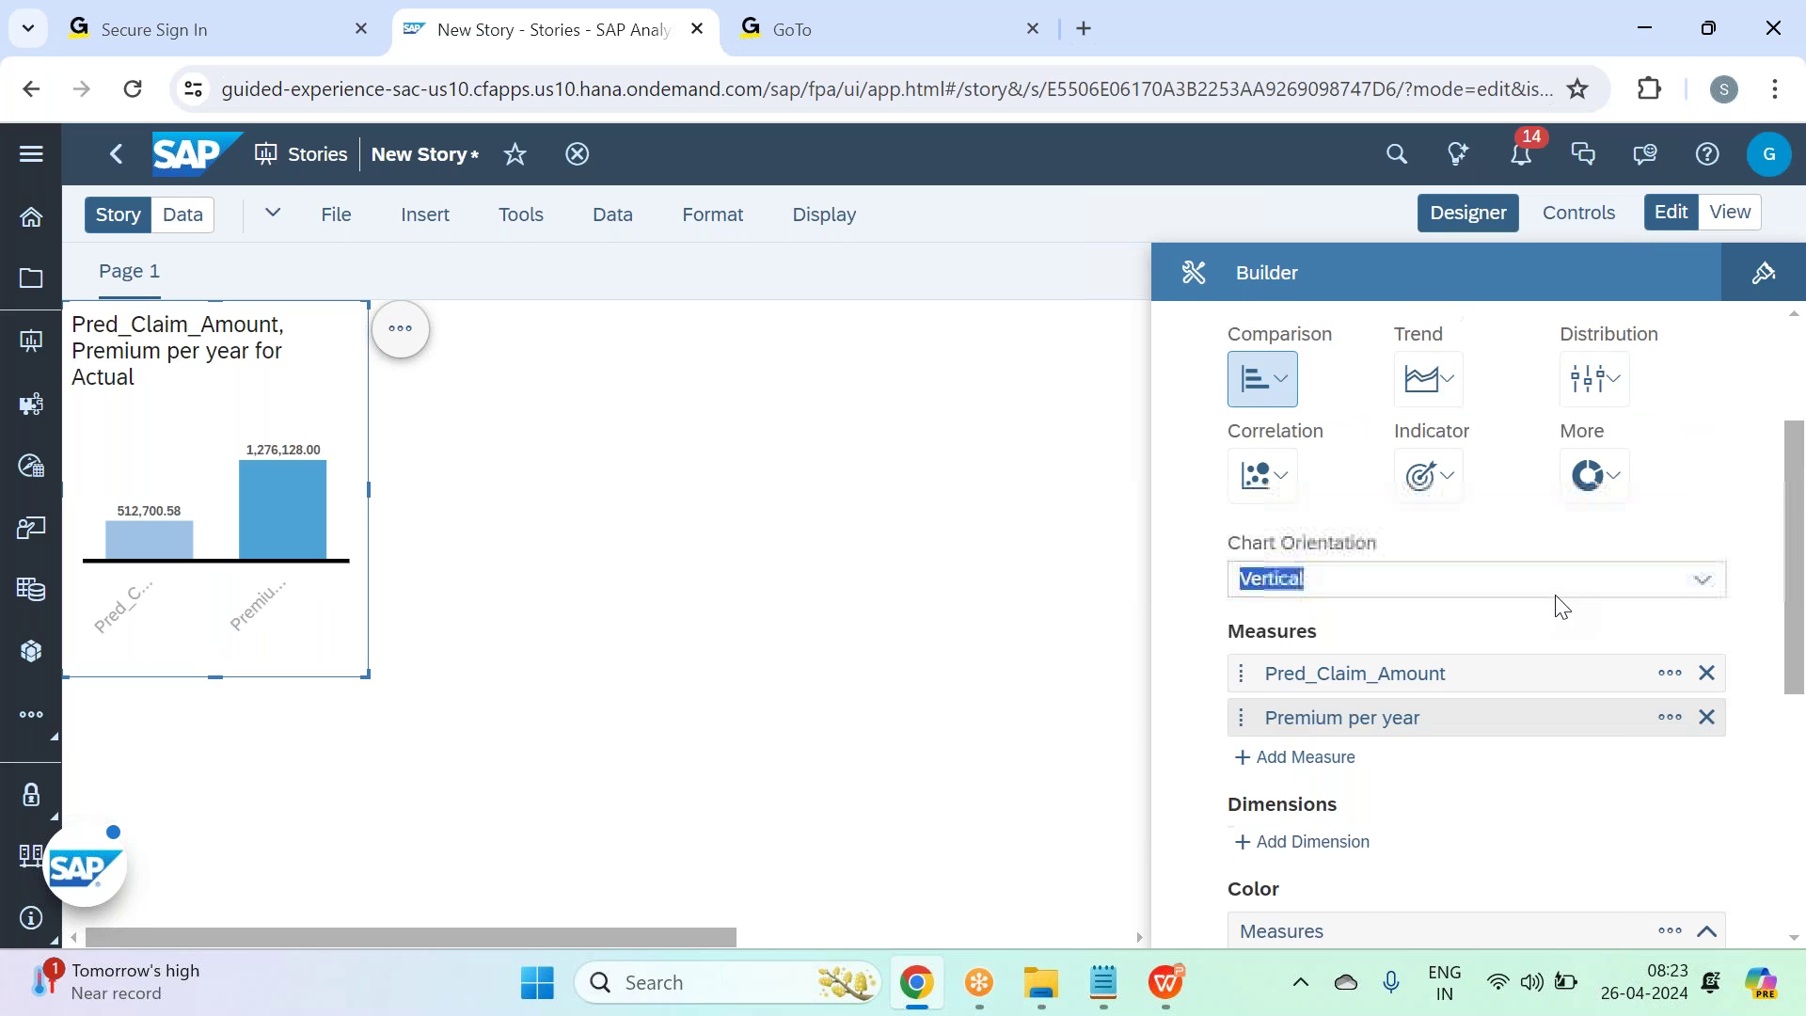
In the story preferences for Charts/Geo, change the default Standard color palette to the one starting with blue and orange.
{"action": "left_click", "coordinate": [336, 214]}
{"action": "mouse_move", "coordinate": [524, 271]}
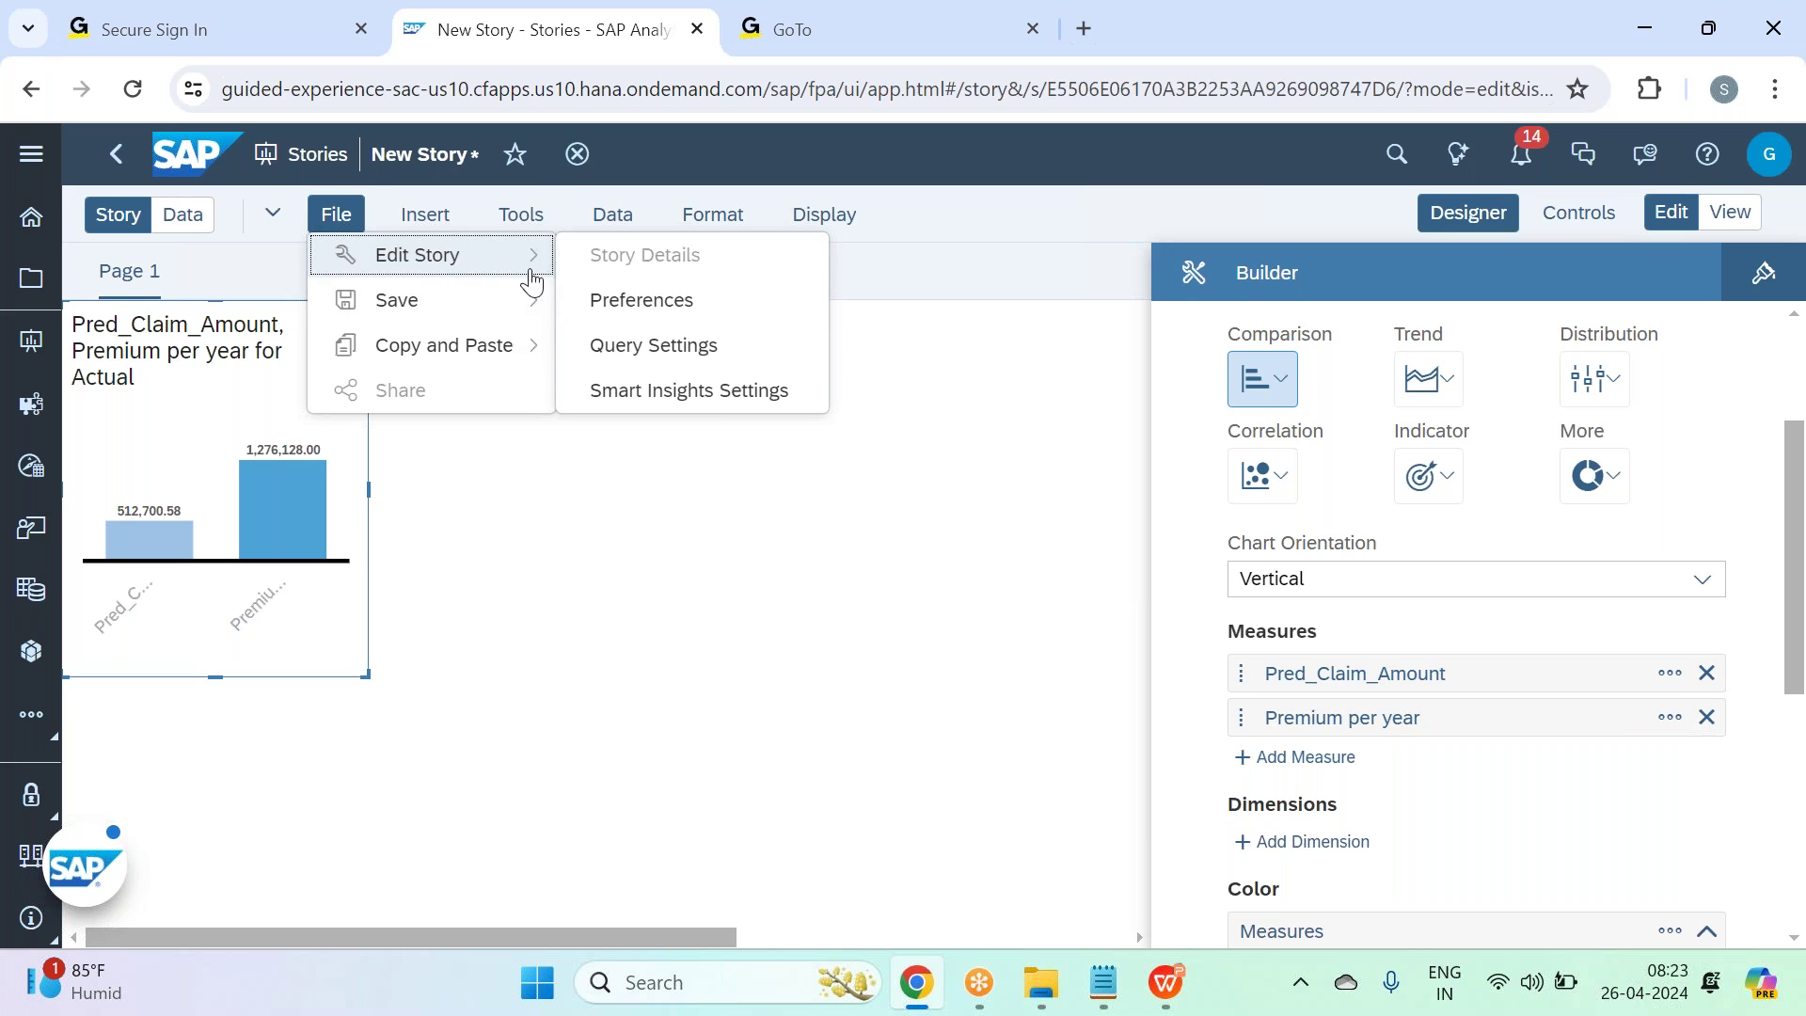
{"action": "left_click", "coordinate": [703, 318]}
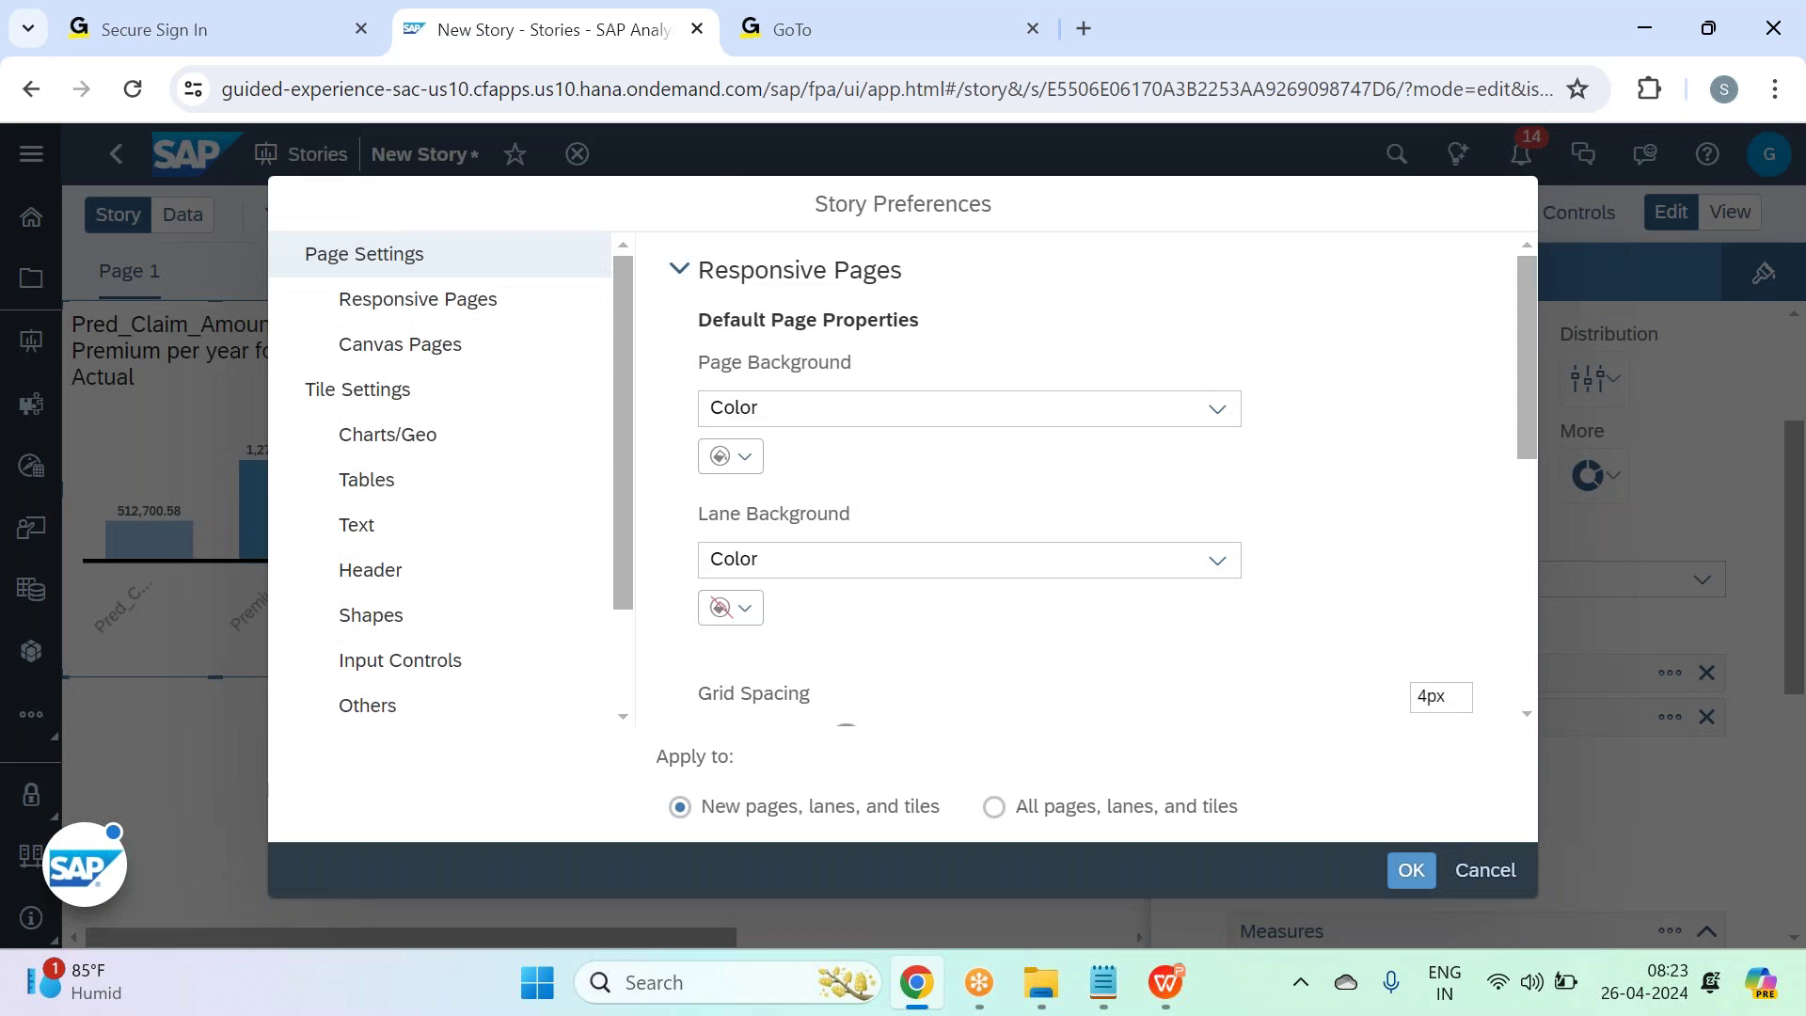
{"action": "left_click", "coordinate": [391, 450]}
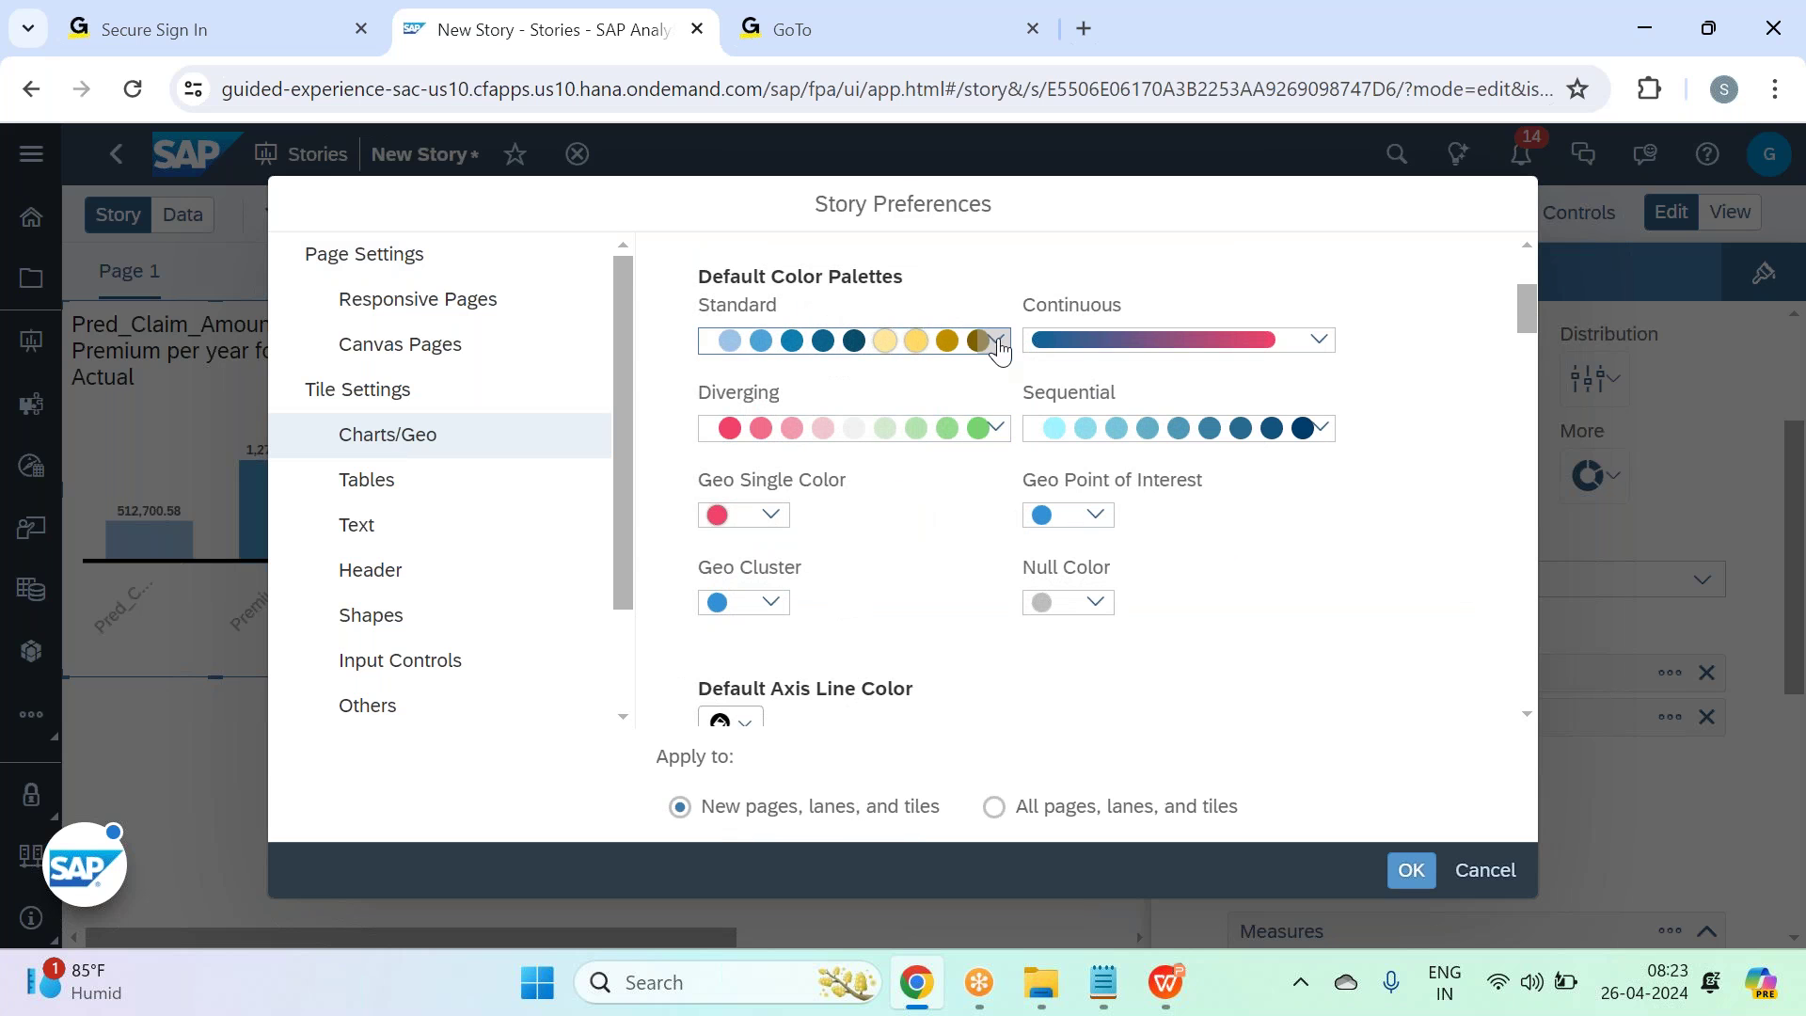
{"action": "left_click", "coordinate": [992, 342]}
{"action": "left_click", "coordinate": [875, 404]}
Set the default tile border for charts to All Borders with a line width of 2.
{"action": "scroll", "coordinate": [920, 436], "scroll_direction": "down", "scroll_amount": 3}
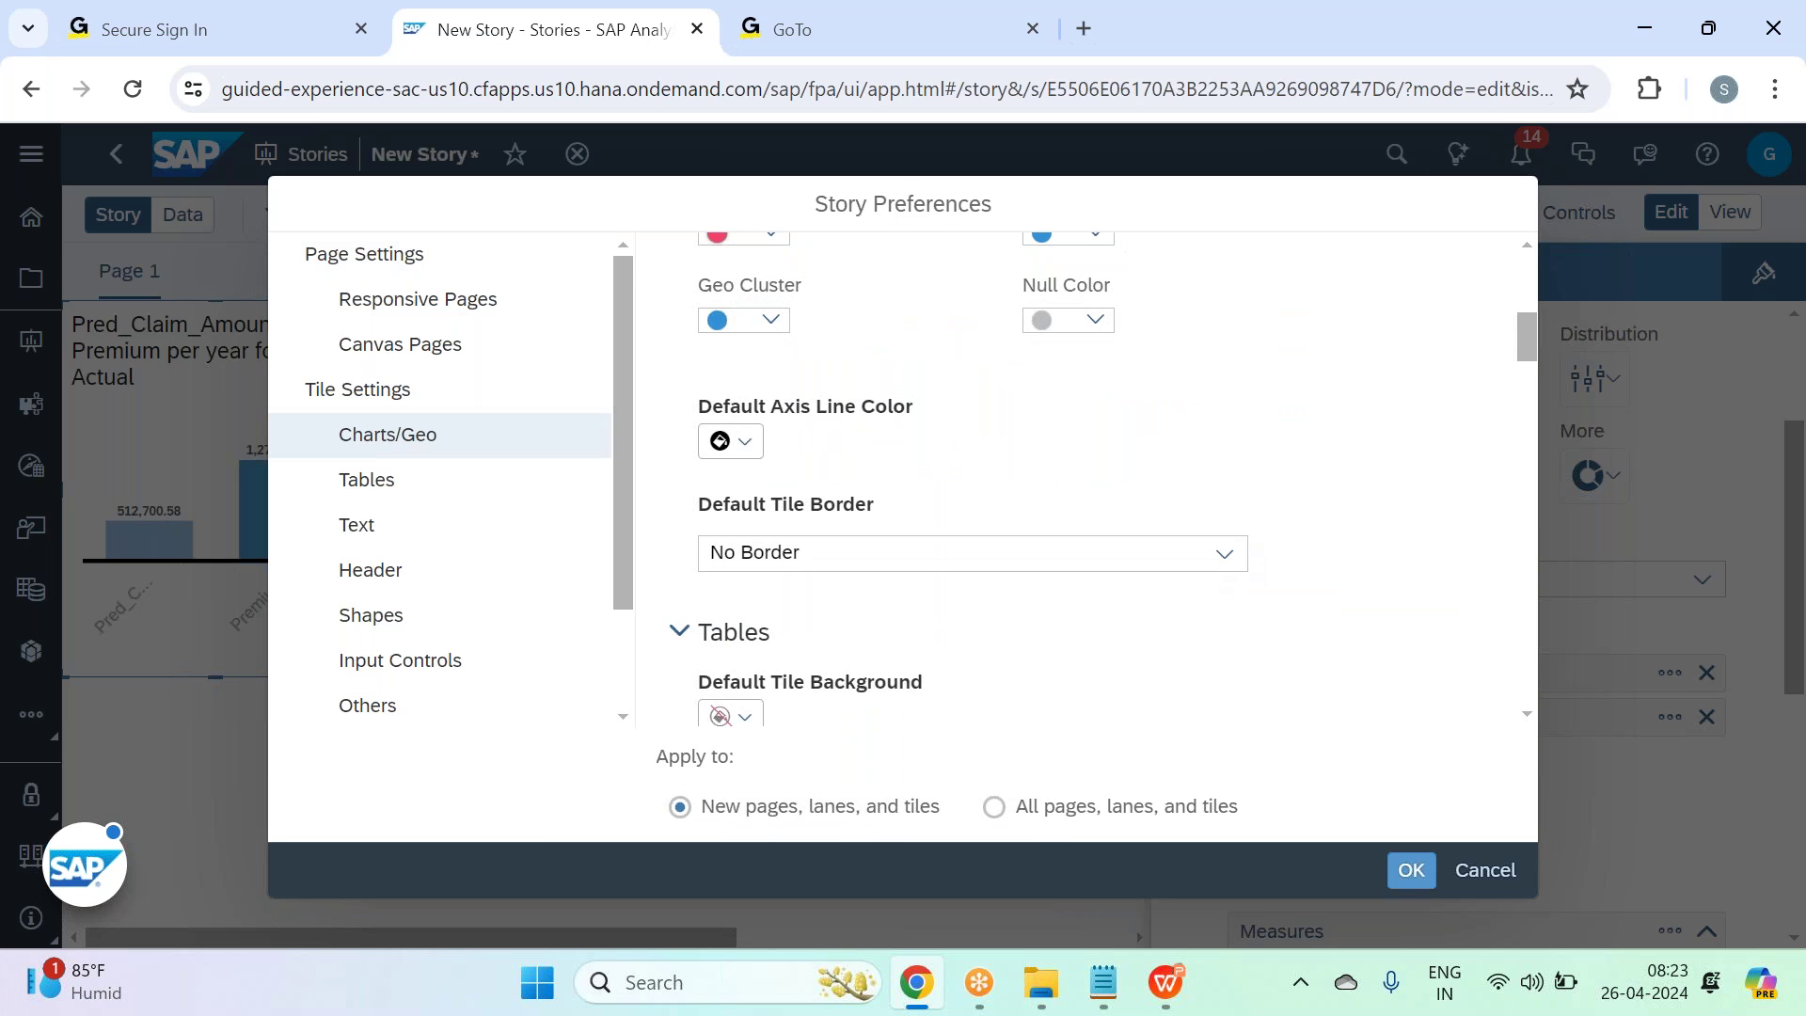
{"action": "left_click", "coordinate": [1222, 552]}
{"action": "left_click", "coordinate": [817, 771]}
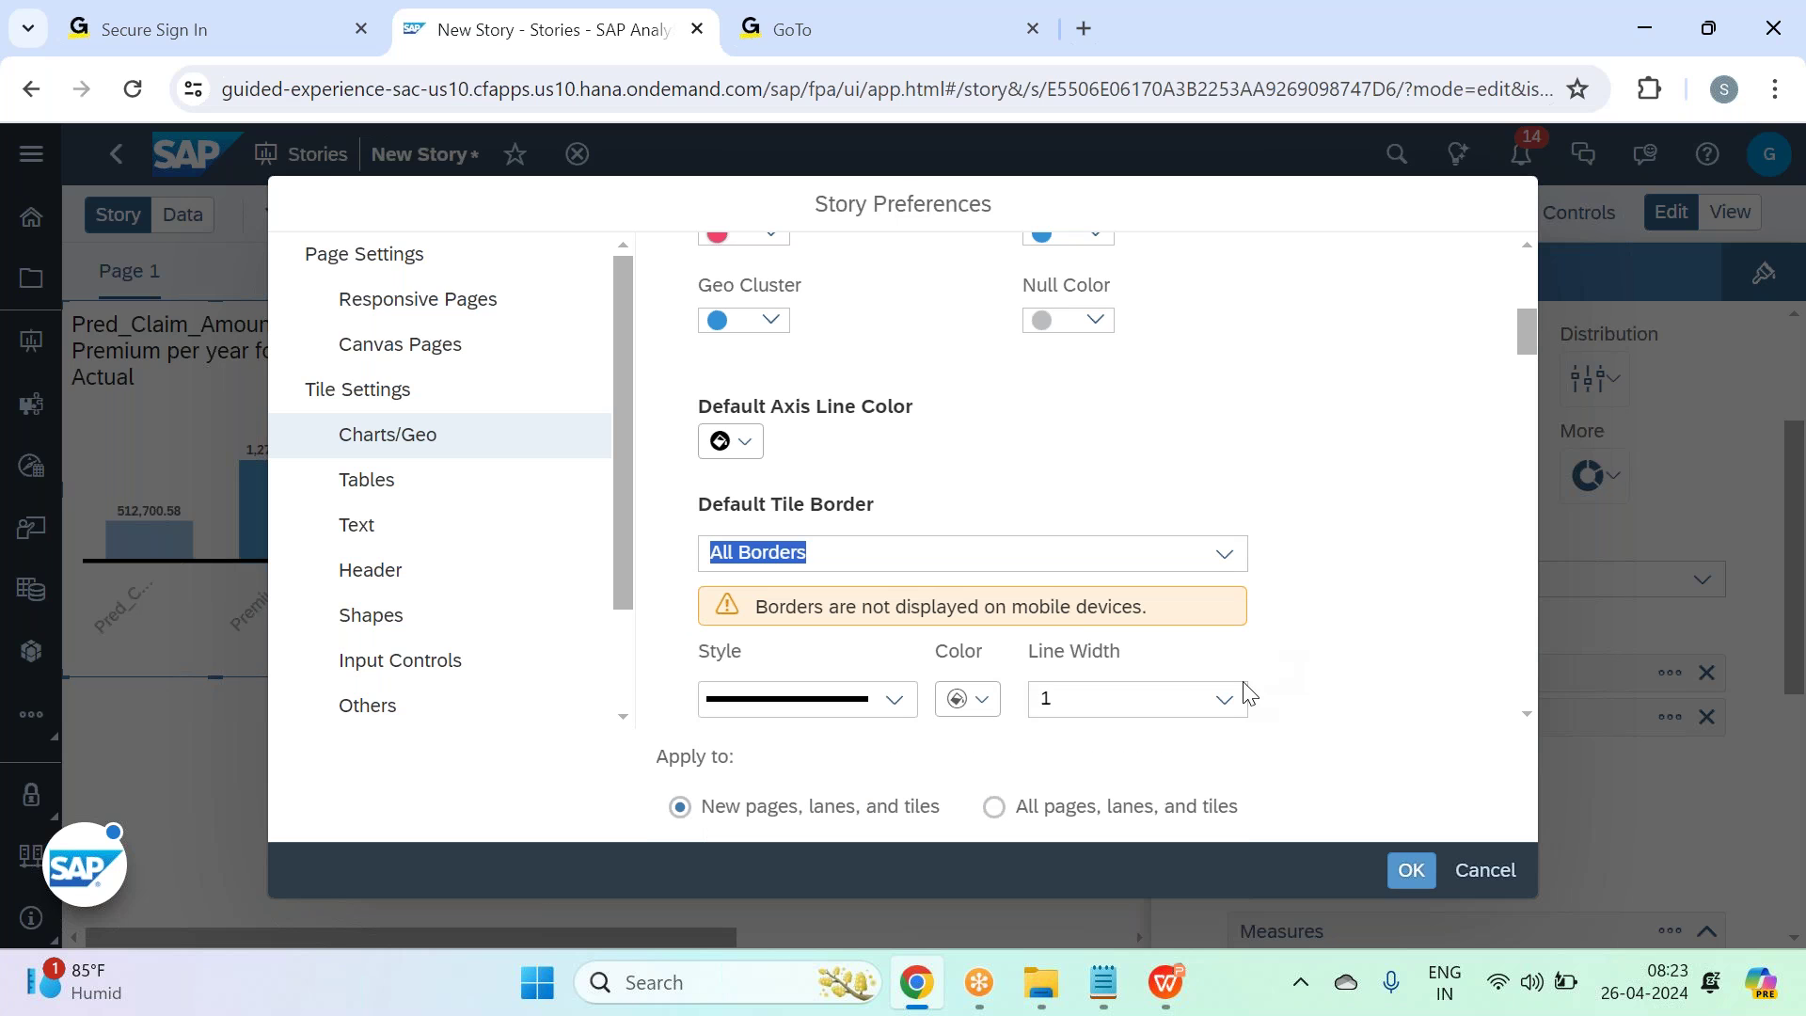
{"action": "left_click", "coordinate": [1225, 699]}
{"action": "left_click", "coordinate": [1129, 382]}
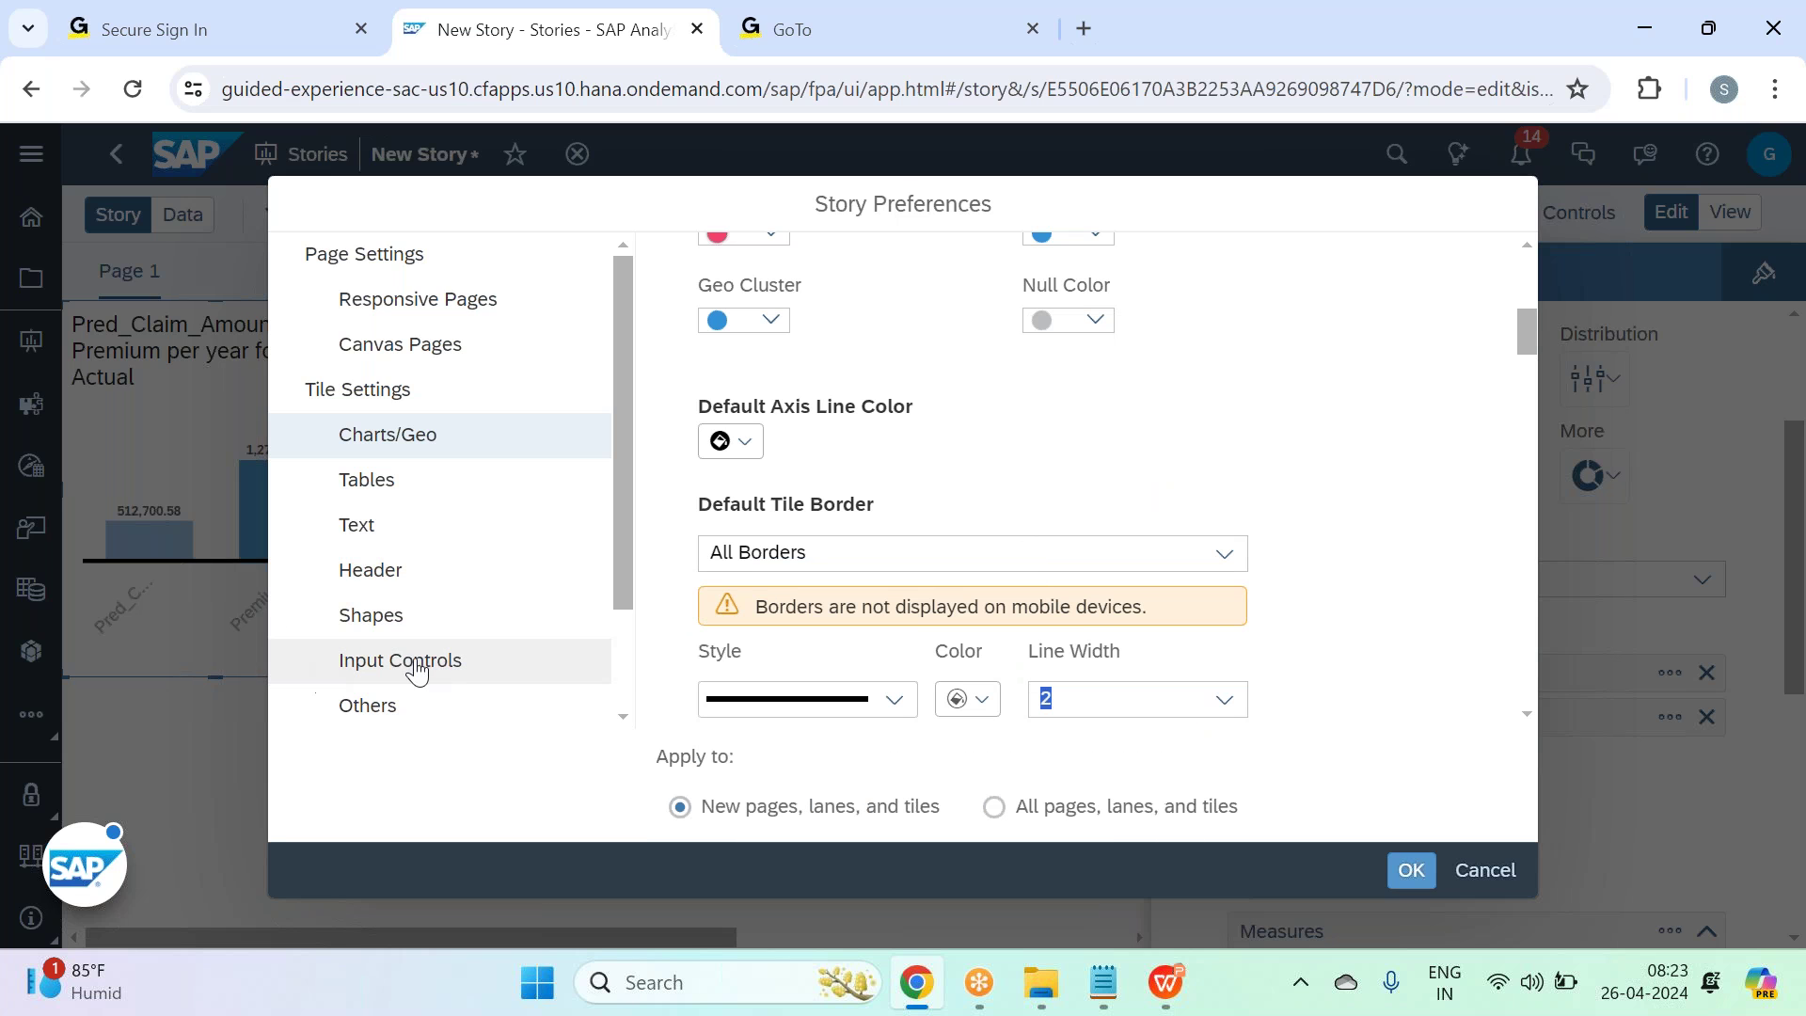
Set the default tile border for tables to All Borders and choose its line width.
{"action": "left_click", "coordinate": [465, 498]}
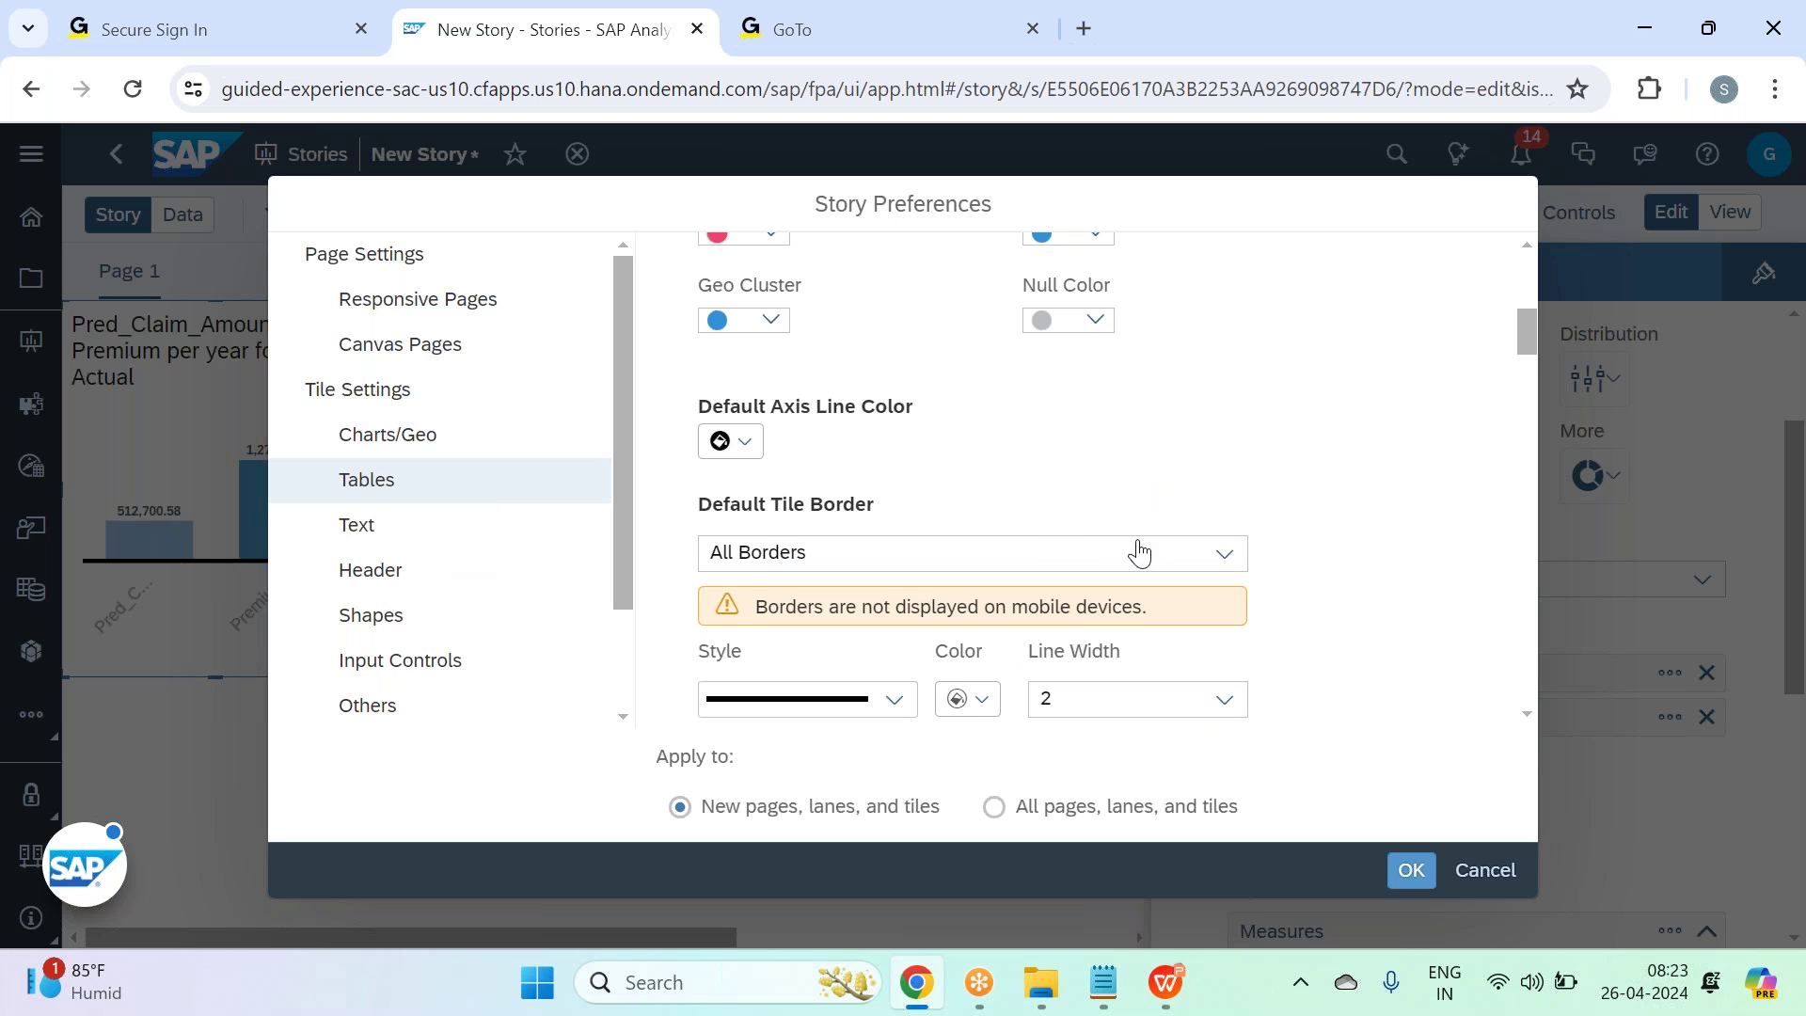
{"action": "scroll", "coordinate": [1141, 548], "scroll_direction": "down", "scroll_amount": 5}
{"action": "scroll", "coordinate": [1251, 470], "scroll_direction": "down", "scroll_amount": 2}
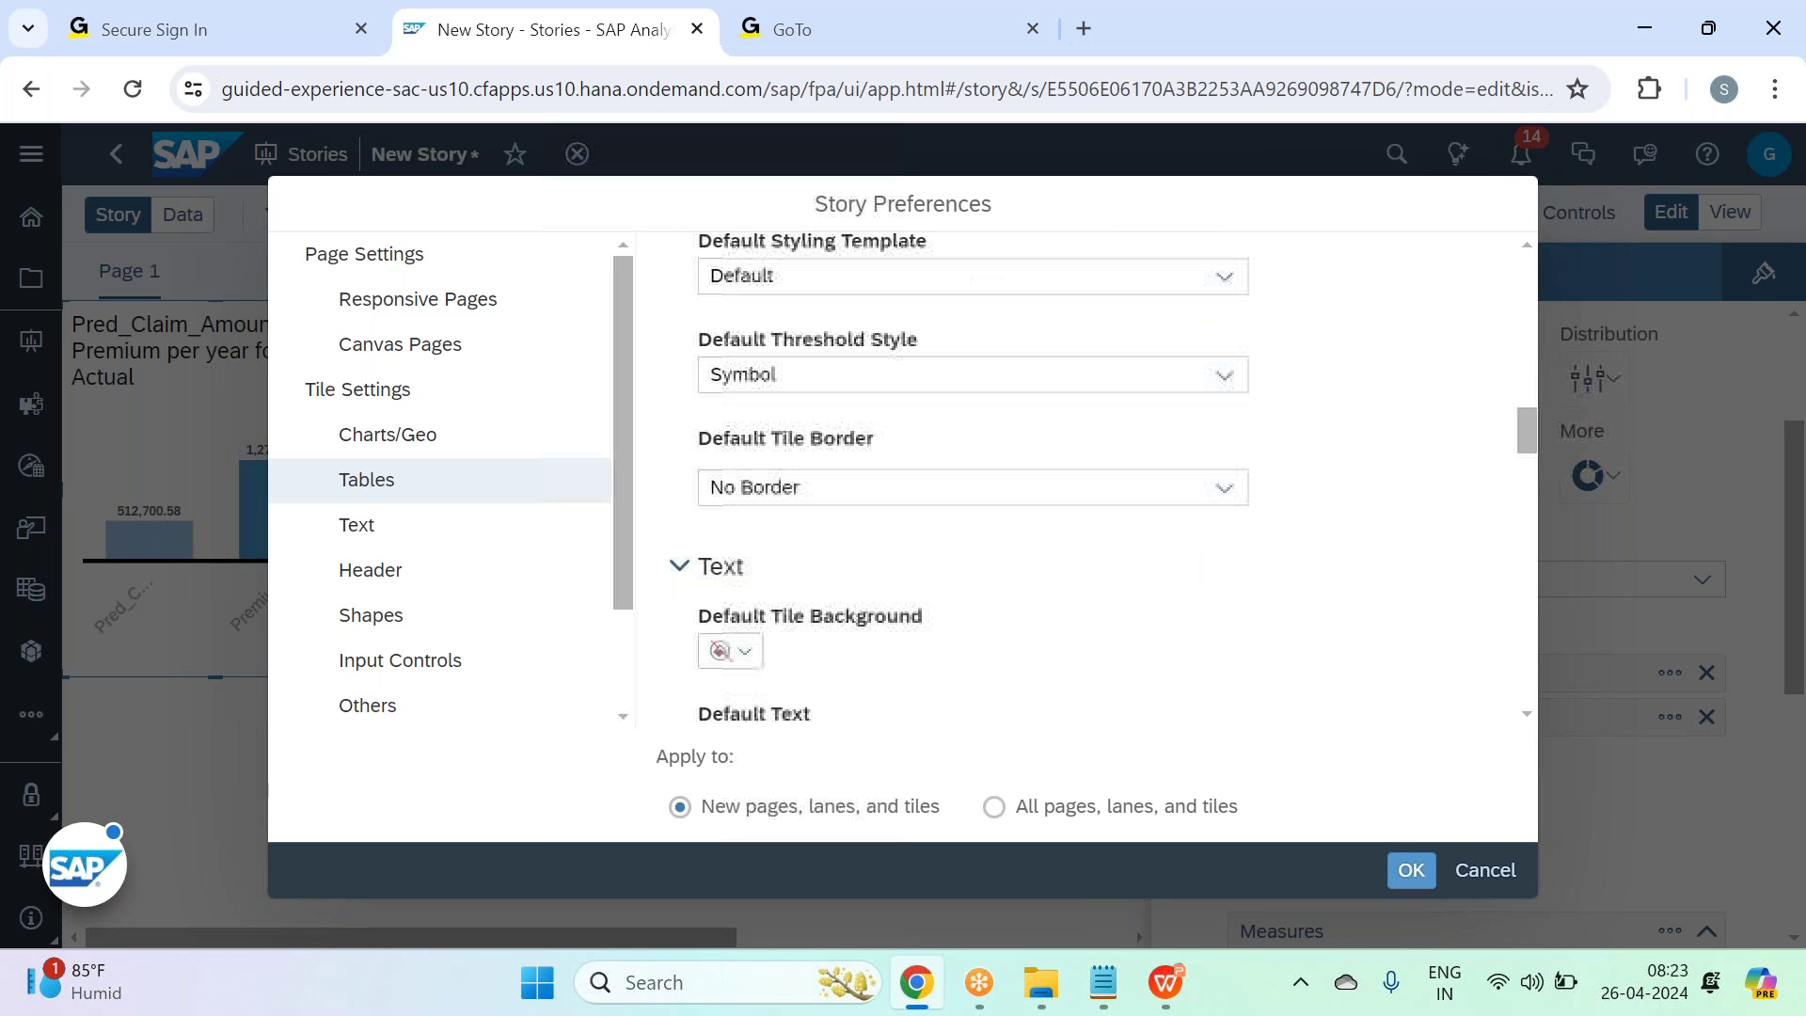
{"action": "left_click", "coordinate": [1223, 487]}
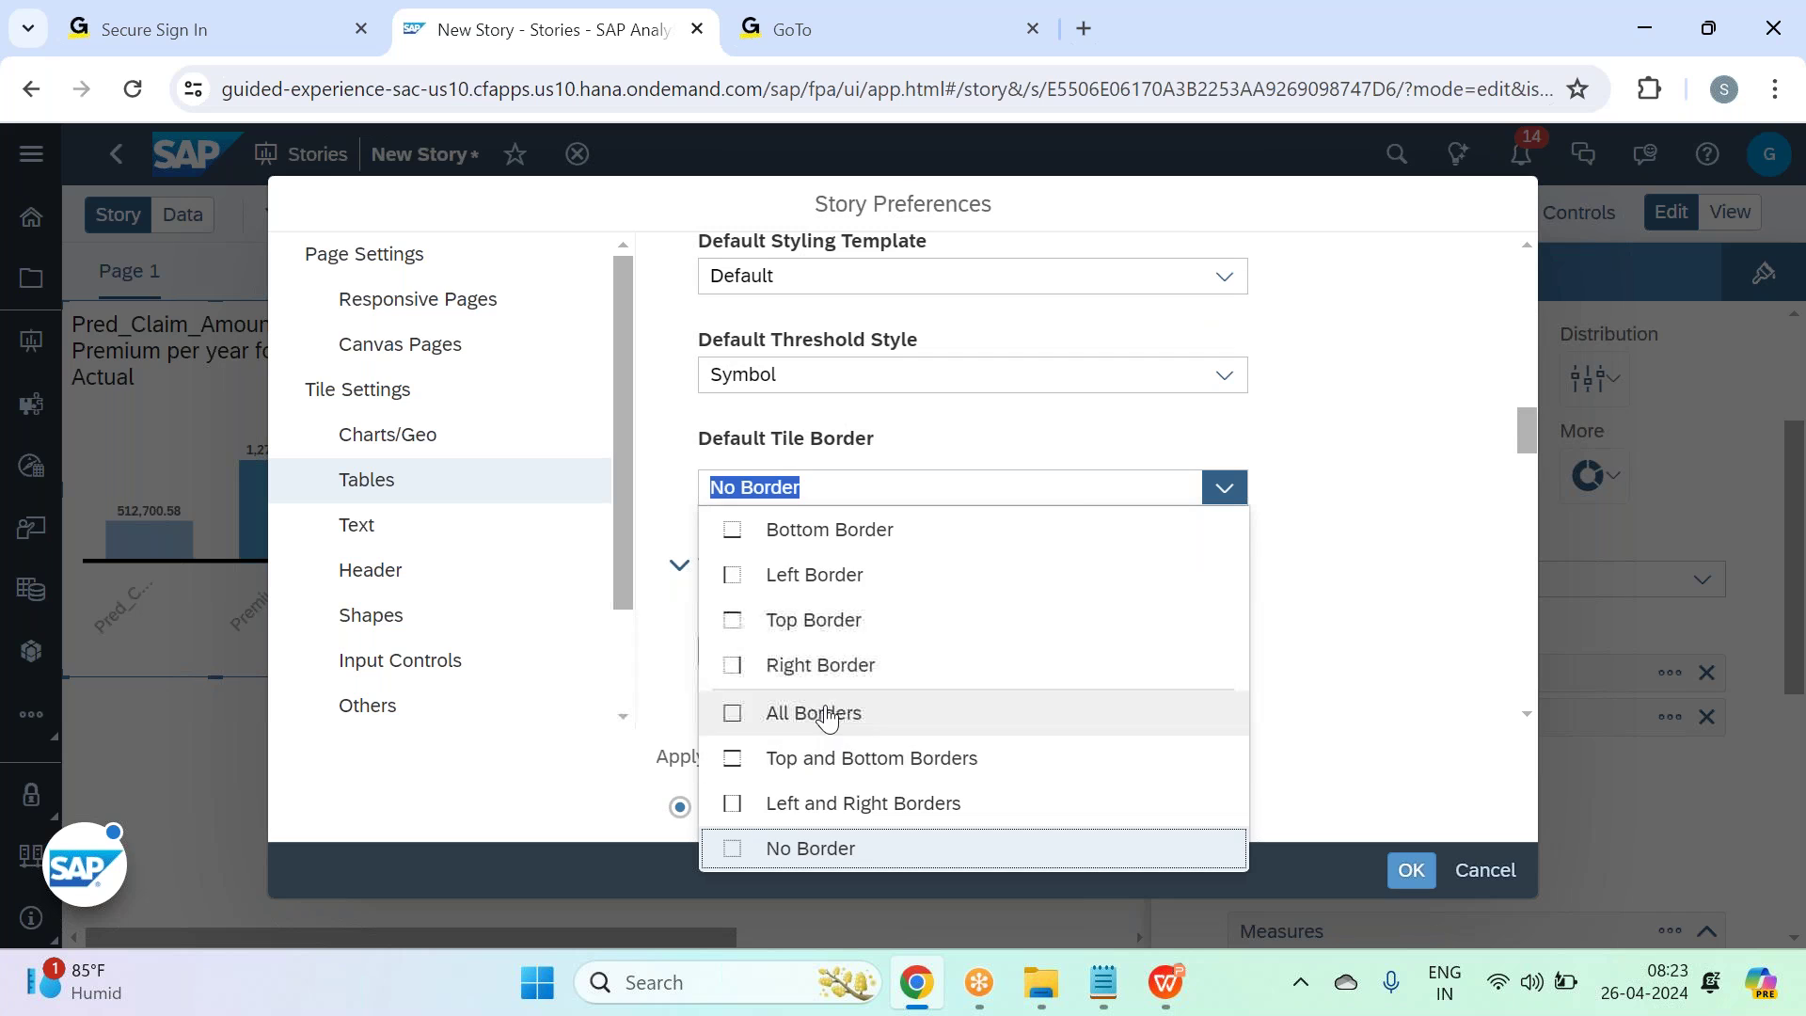
{"action": "left_click", "coordinate": [814, 713]}
{"action": "left_click", "coordinate": [1224, 633]}
{"action": "left_click", "coordinate": [1100, 325]}
Apply the story preferences to all pages, lanes, and tiles.
{"action": "left_click", "coordinate": [1056, 806]}
{"action": "left_click", "coordinate": [1407, 867]}
{"action": "left_click", "coordinate": [1282, 621]}
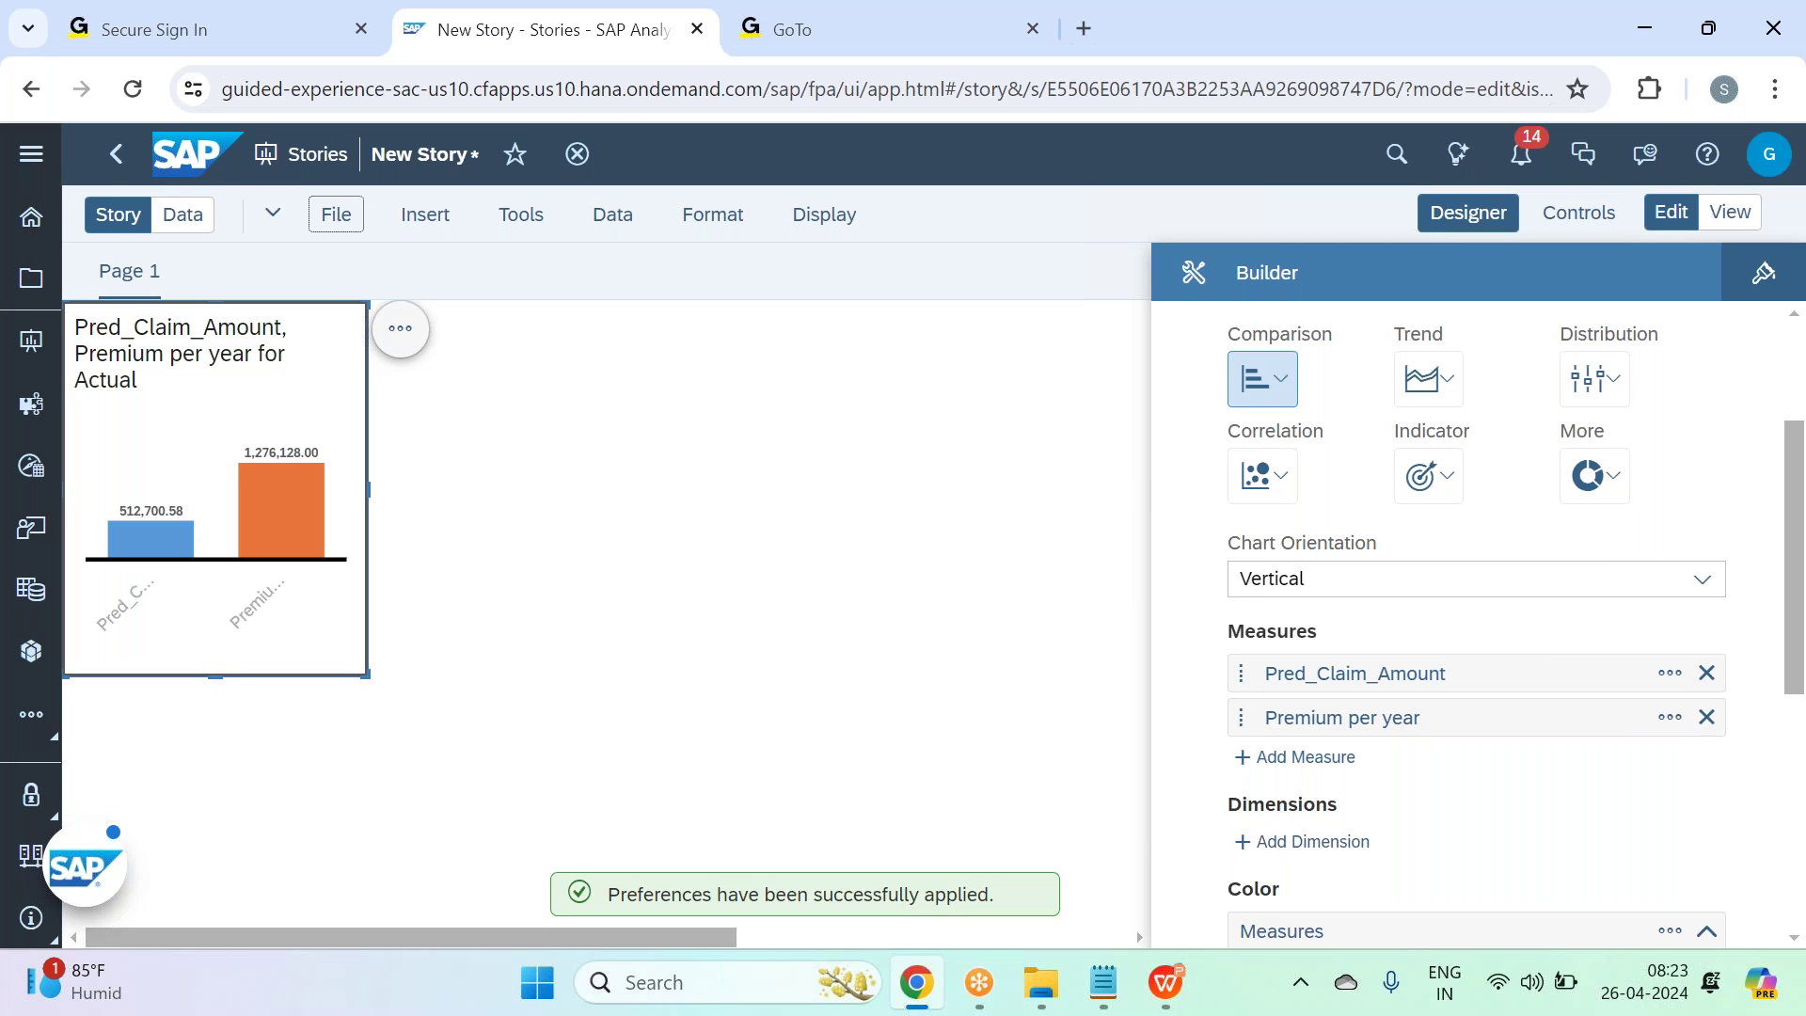
Hide the Designer and change the chart title to "Claim vs Premium".
{"action": "left_click", "coordinate": [1446, 225]}
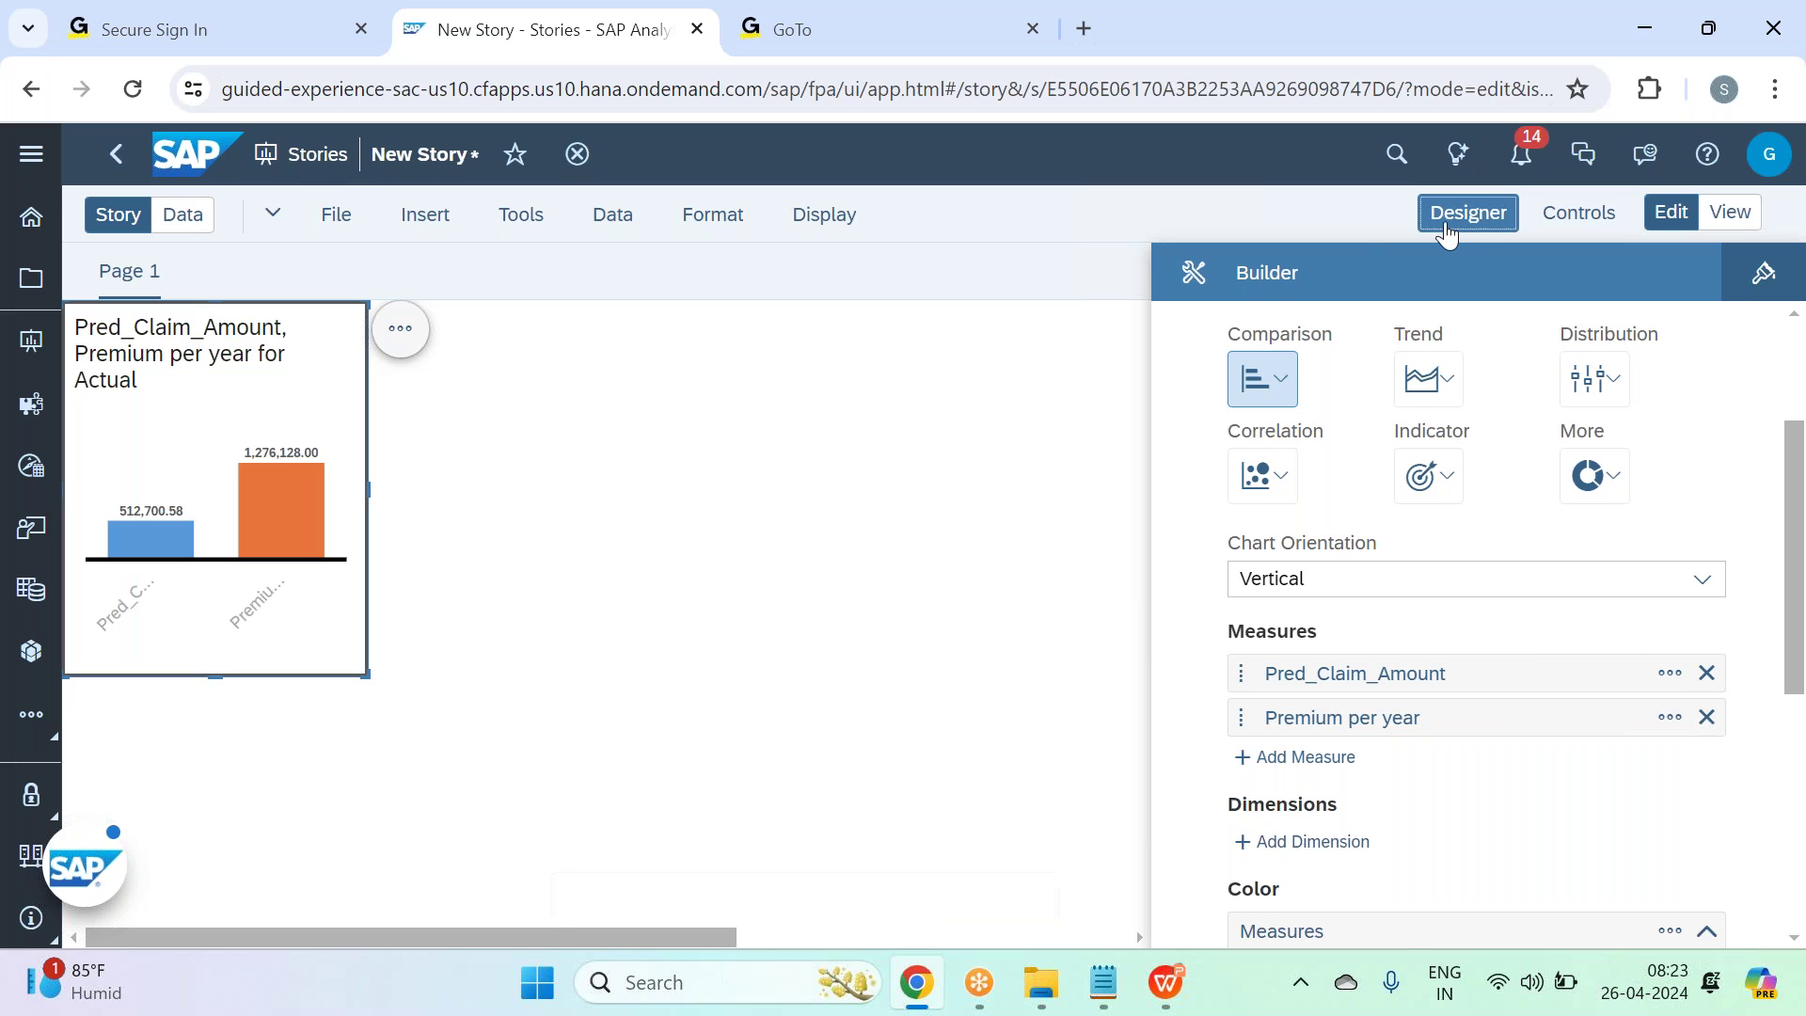
{"action": "double_click", "coordinate": [184, 362]}
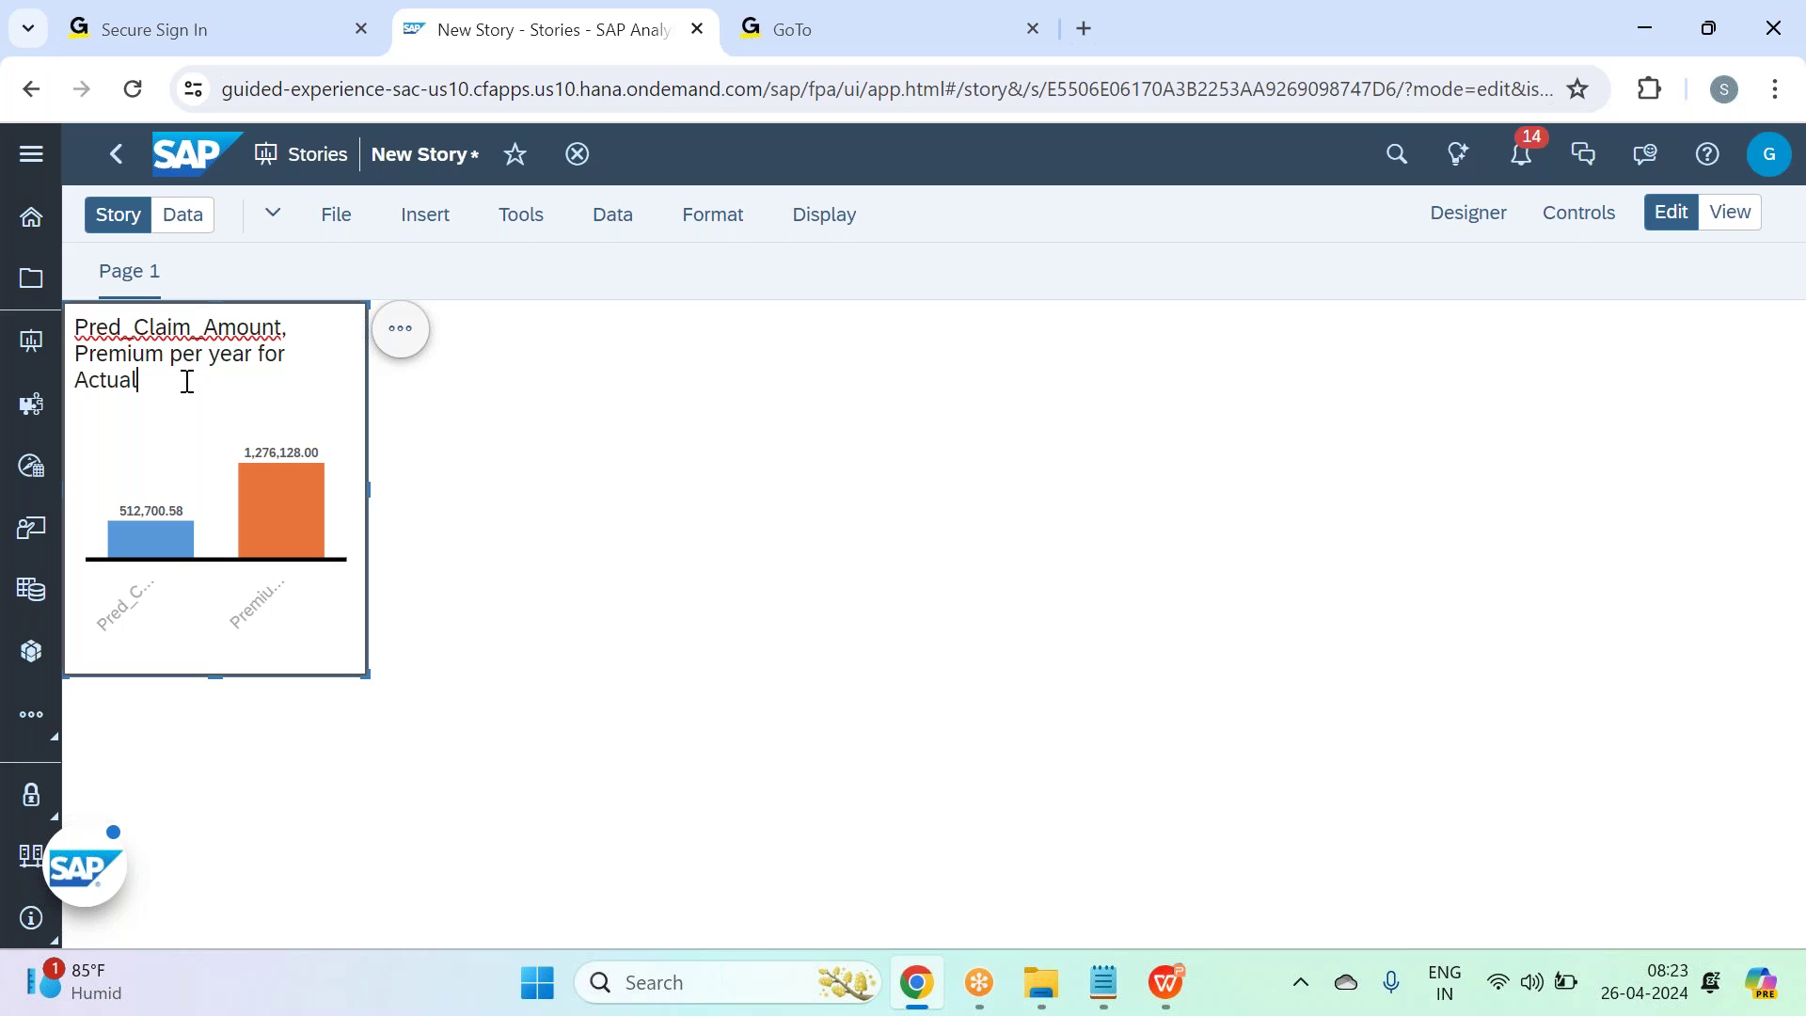
{"action": "key", "text": "BackSpace"}
{"action": "key", "text": "BackSpace"}
{"action": "key", "text": "BackSpace"}
{"action": "key", "text": "BackSpace"}
{"action": "key", "text": "BackSpace"}
{"action": "key", "text": "BackSpace"}
{"action": "key", "text": "BackSpace"}
{"action": "key", "text": "BackSpace"}
{"action": "key", "text": "BackSpace"}
{"action": "key", "text": "BackSpace"}
{"action": "key", "text": "BackSpace"}
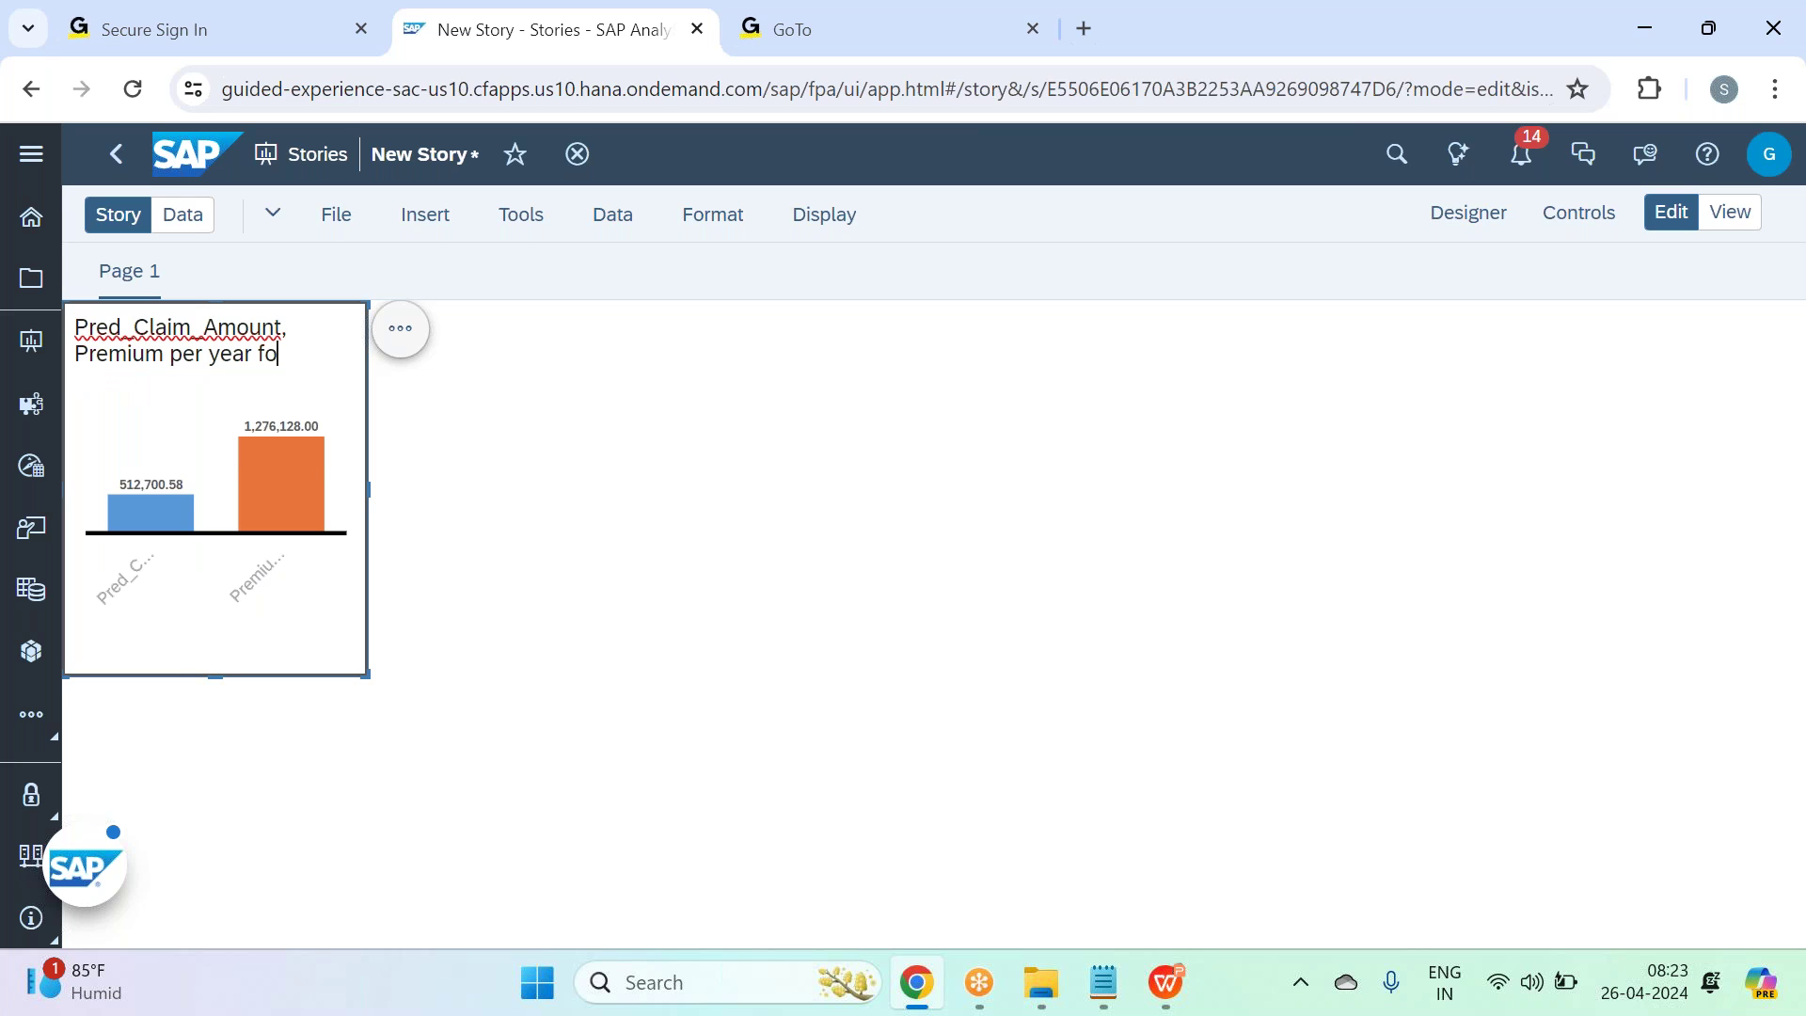
{"action": "key", "text": "BackSpace"}
{"action": "key", "text": "BackSpace"}
{"action": "key", "text": "BackSpace"}
{"action": "key", "text": "BackSpace"}
{"action": "key", "text": "BackSpace"}
{"action": "key", "text": "BackSpace"}
{"action": "key", "text": "BackSpace"}
{"action": "key", "text": "BackSpace"}
{"action": "key", "text": "BackSpace"}
{"action": "left_click", "coordinate": [138, 327]}
{"action": "key", "text": "BackSpace"}
{"action": "key", "text": "BackSpace"}
{"action": "key", "text": "BackSpace"}
{"action": "key", "text": "BackSpace"}
{"action": "key", "text": "BackSpace"}
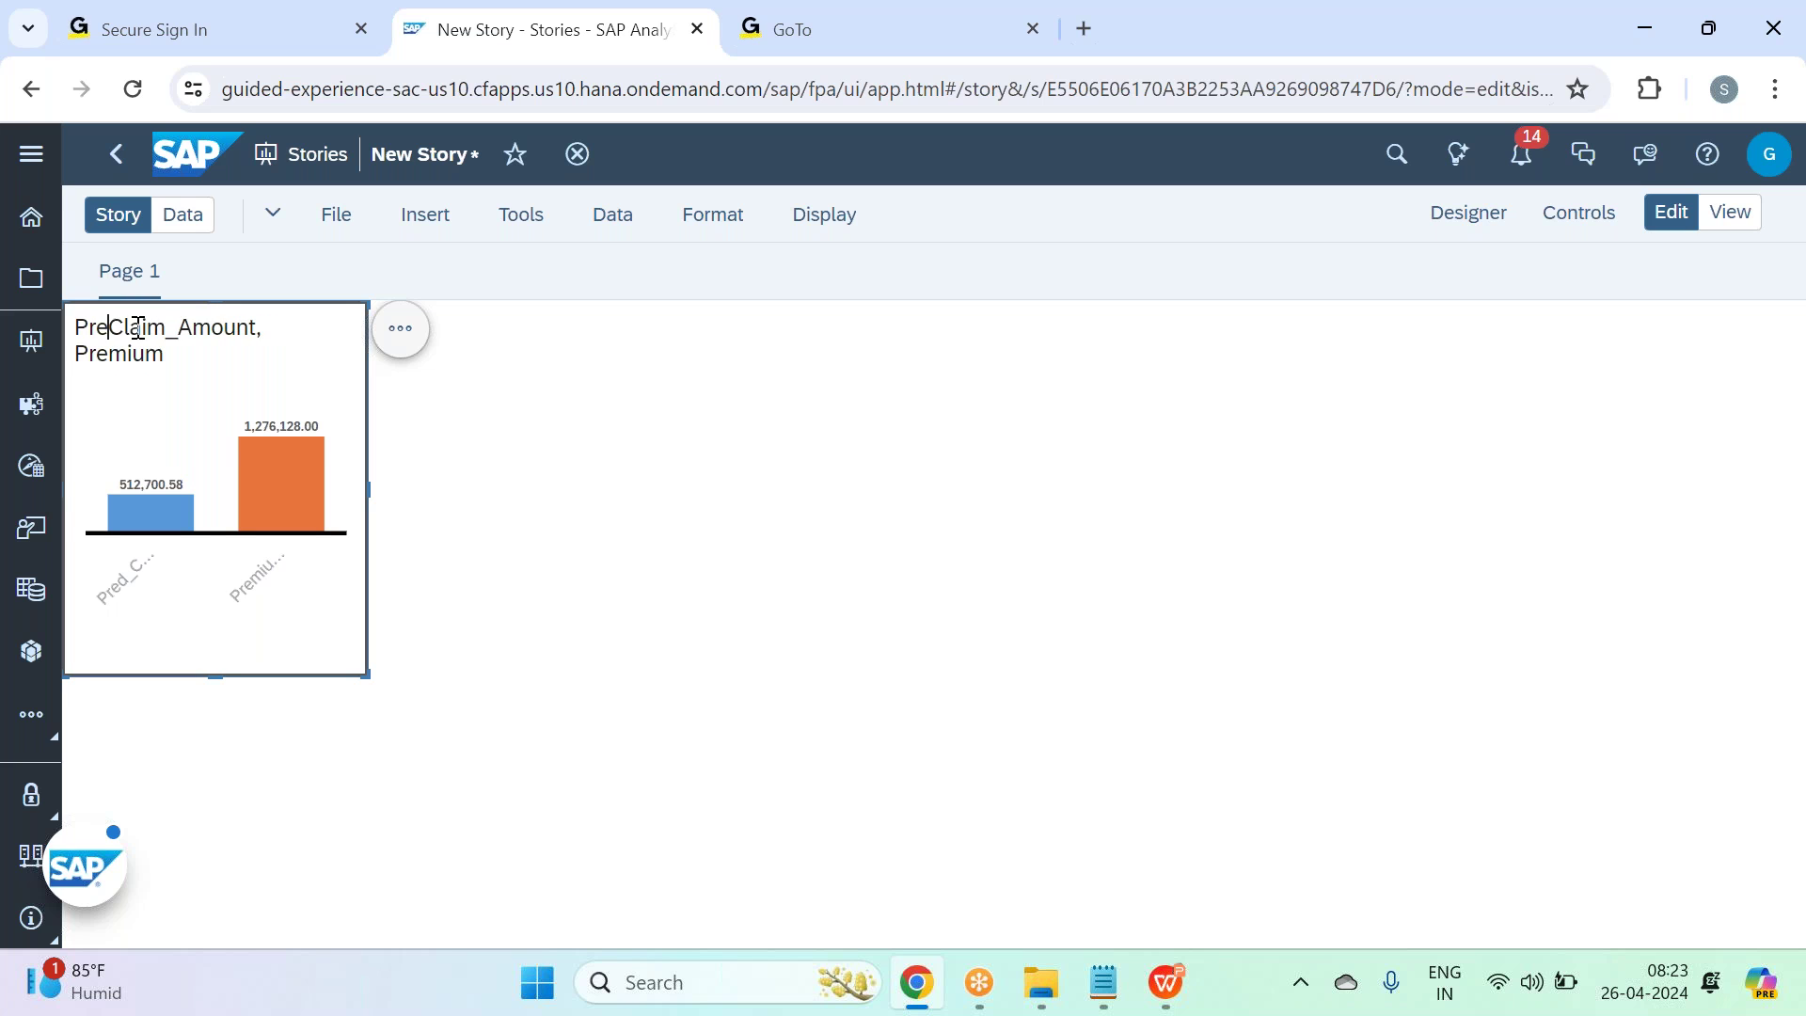
{"action": "key", "text": "End"}
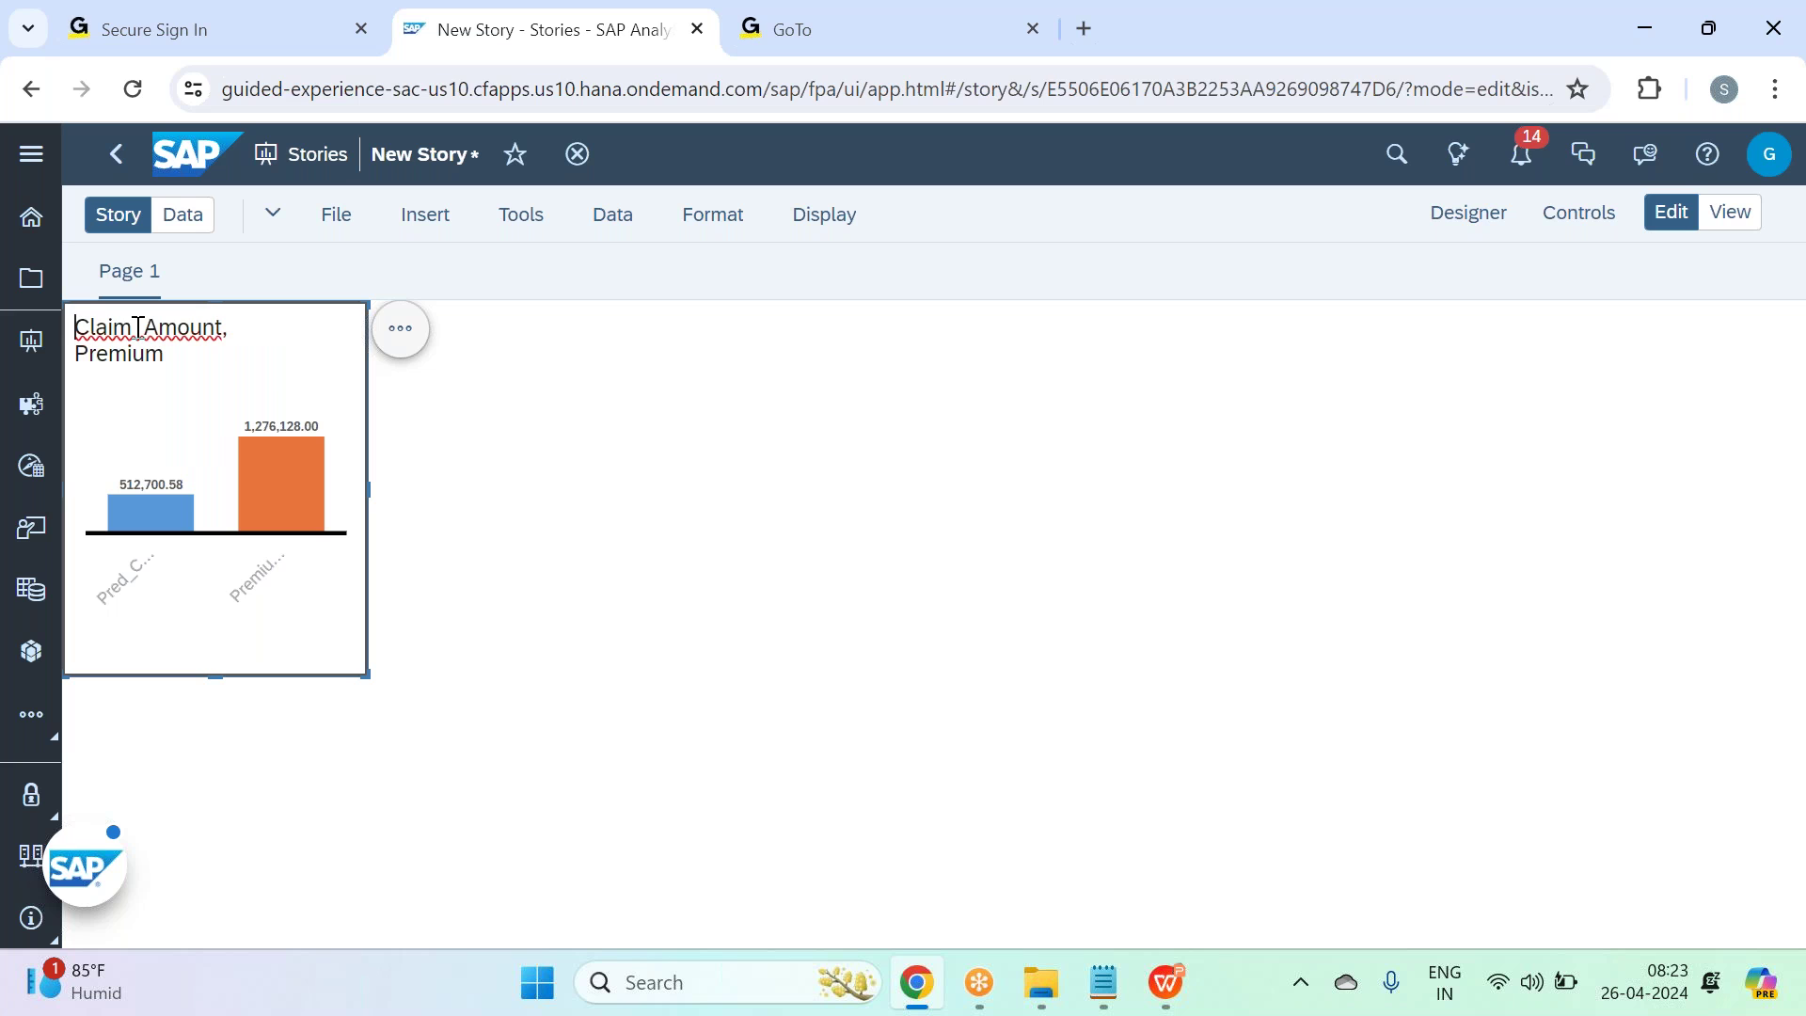
{"action": "key", "text": "BackSpace"}
{"action": "key", "text": "BackSpace"}
{"action": "key", "text": "BackSpace"}
{"action": "key", "text": "BackSpace"}
{"action": "key", "text": "BackSpace"}
{"action": "key", "text": "BackSpace"}
{"action": "key", "text": "BackSpace"}
{"action": "key", "text": "BackSpace"}
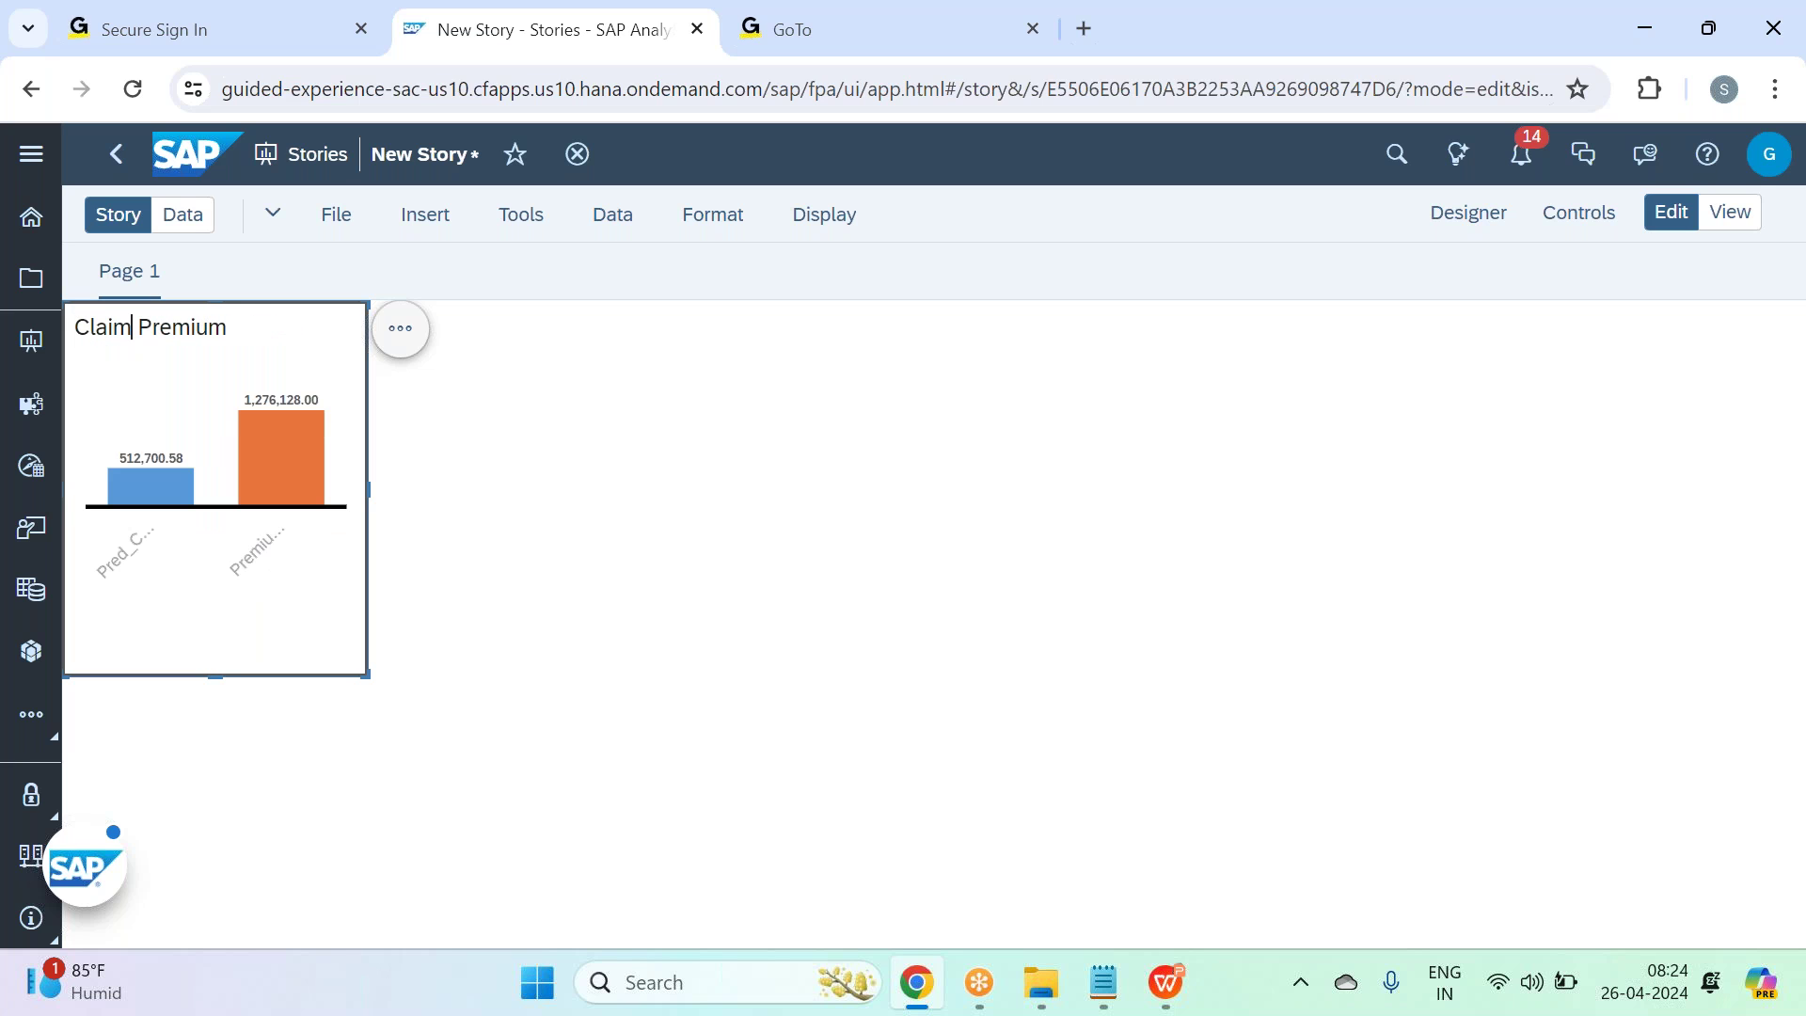
{"action": "type", "text": "vs"}
{"action": "left_click", "coordinate": [502, 550]}
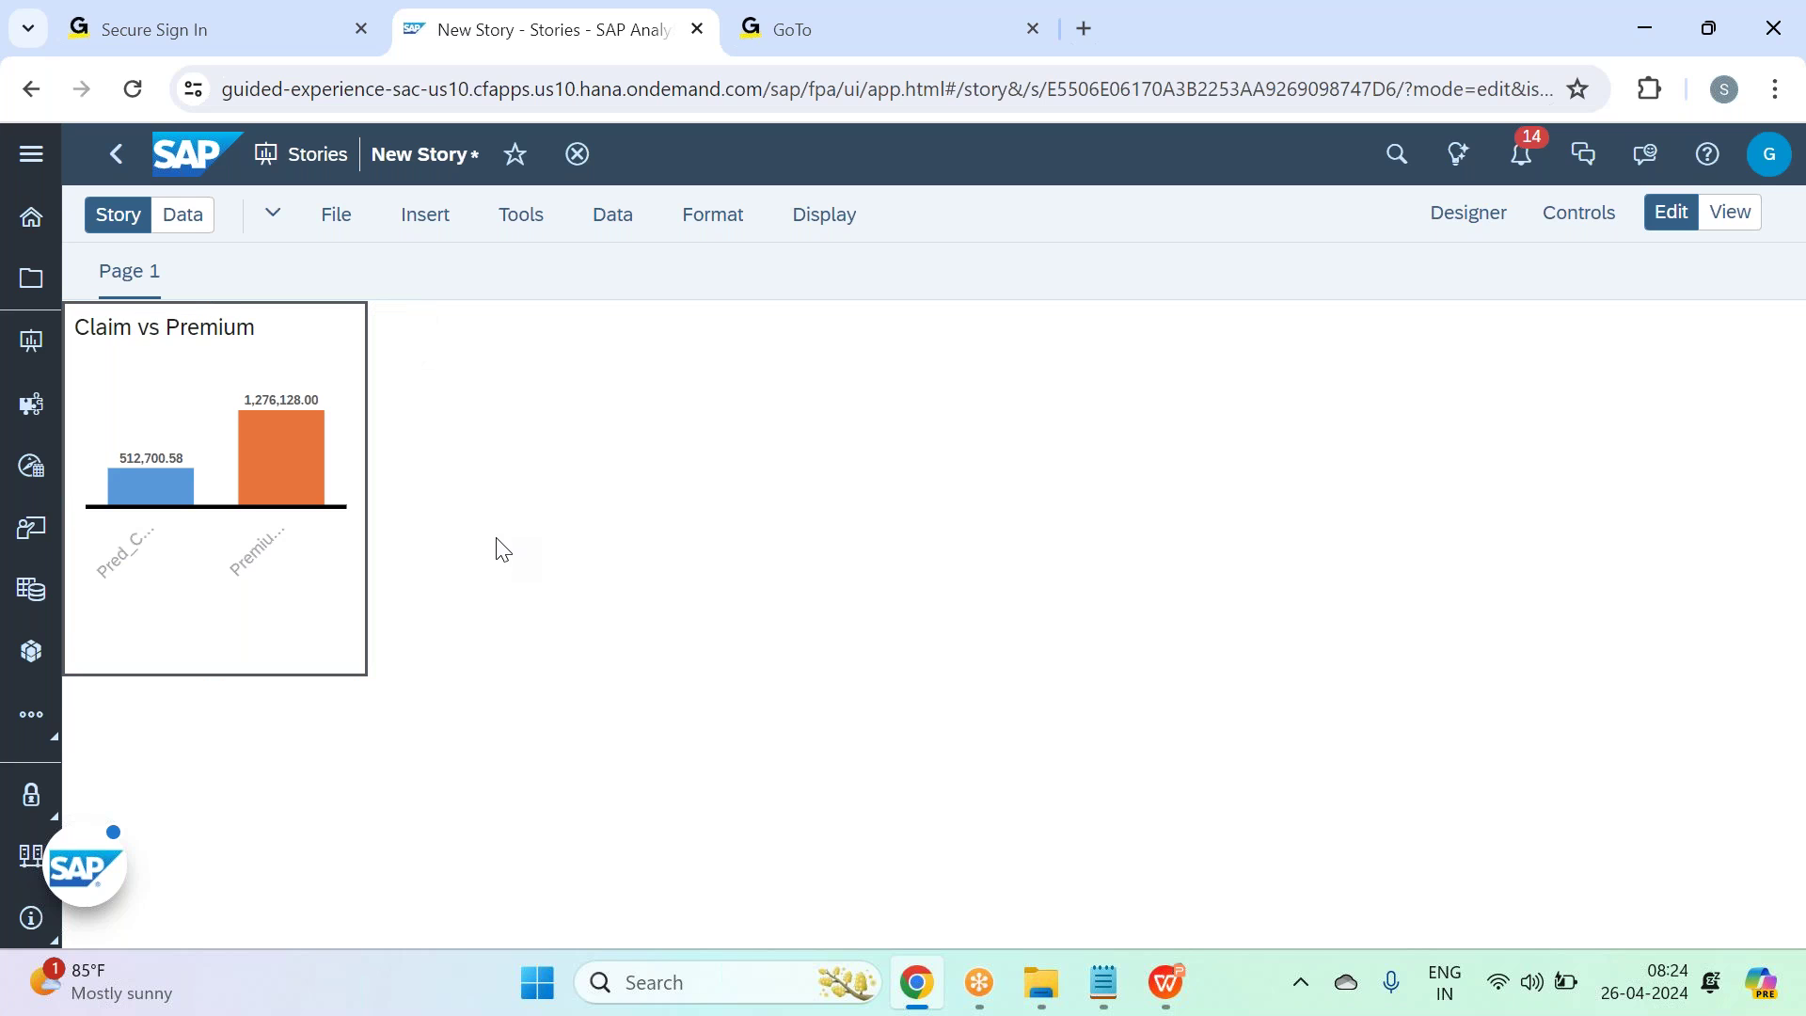
Start saving the story and choose the Smart Predict folder inside SAC Mar 2024 - Batch 33 as its location.
{"action": "left_click", "coordinate": [235, 386]}
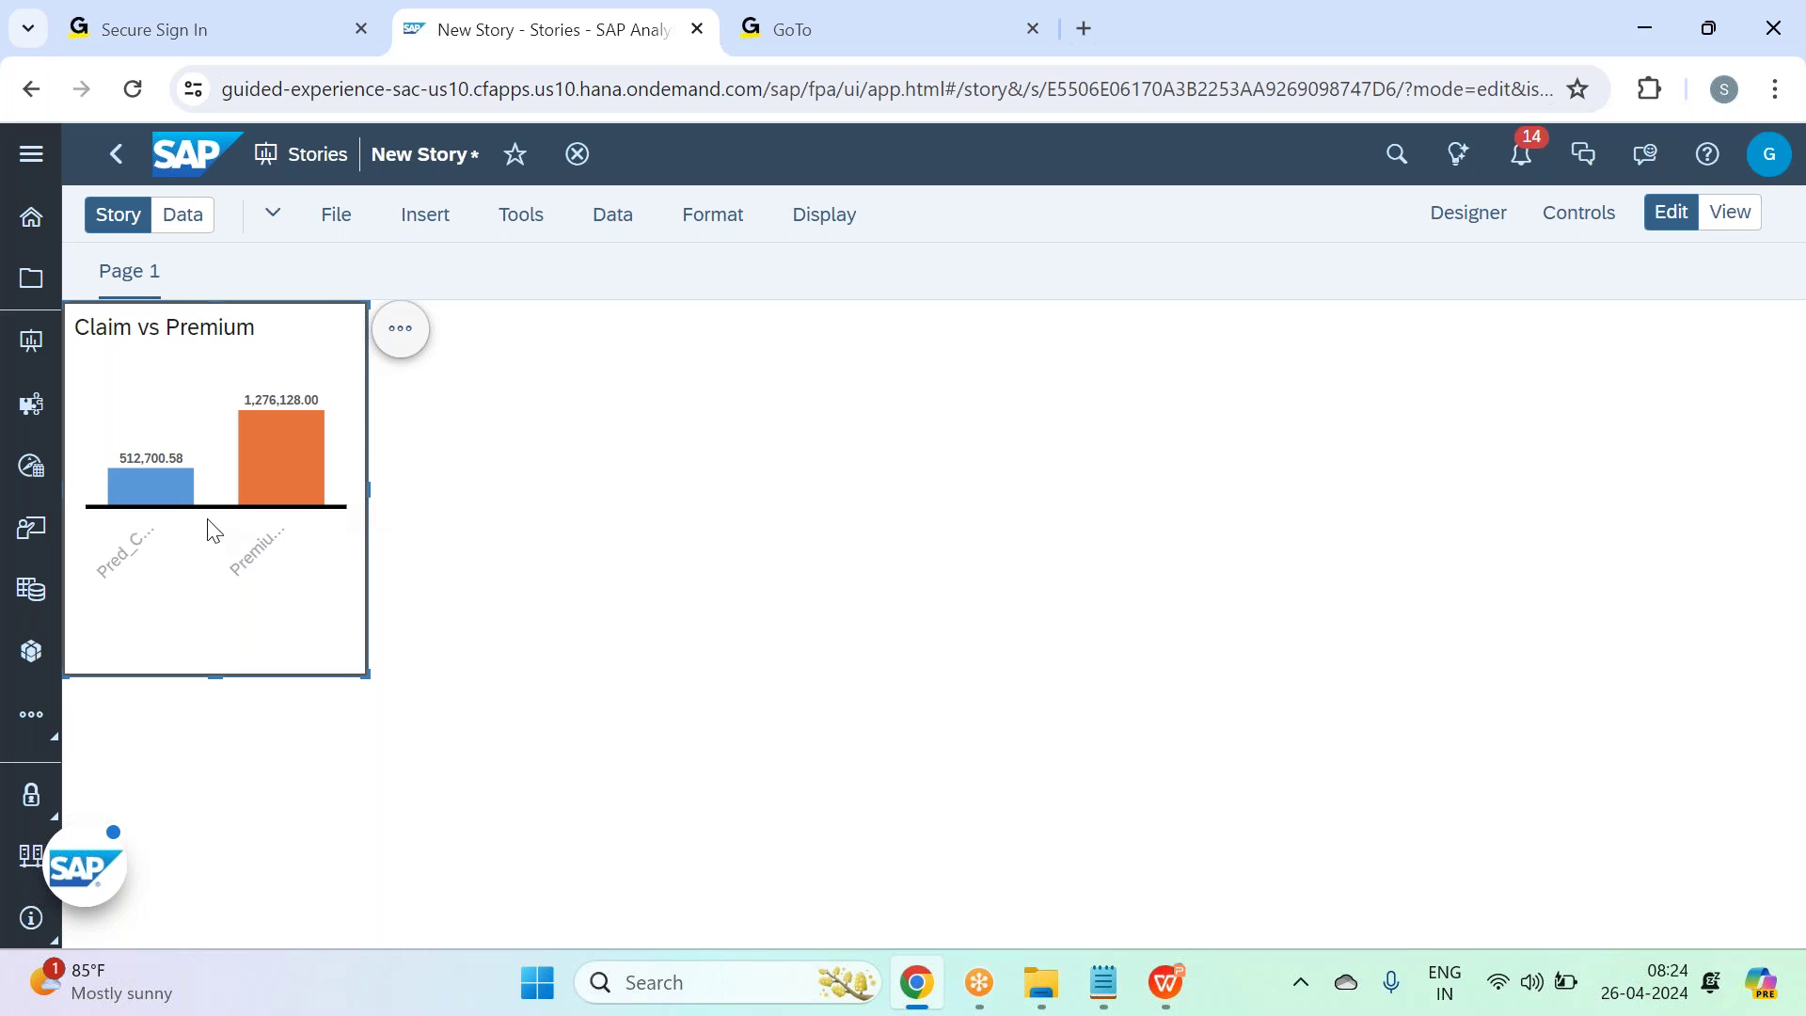
{"action": "left_click", "coordinate": [336, 214]}
{"action": "mouse_move", "coordinate": [476, 302]}
{"action": "left_click", "coordinate": [686, 314]}
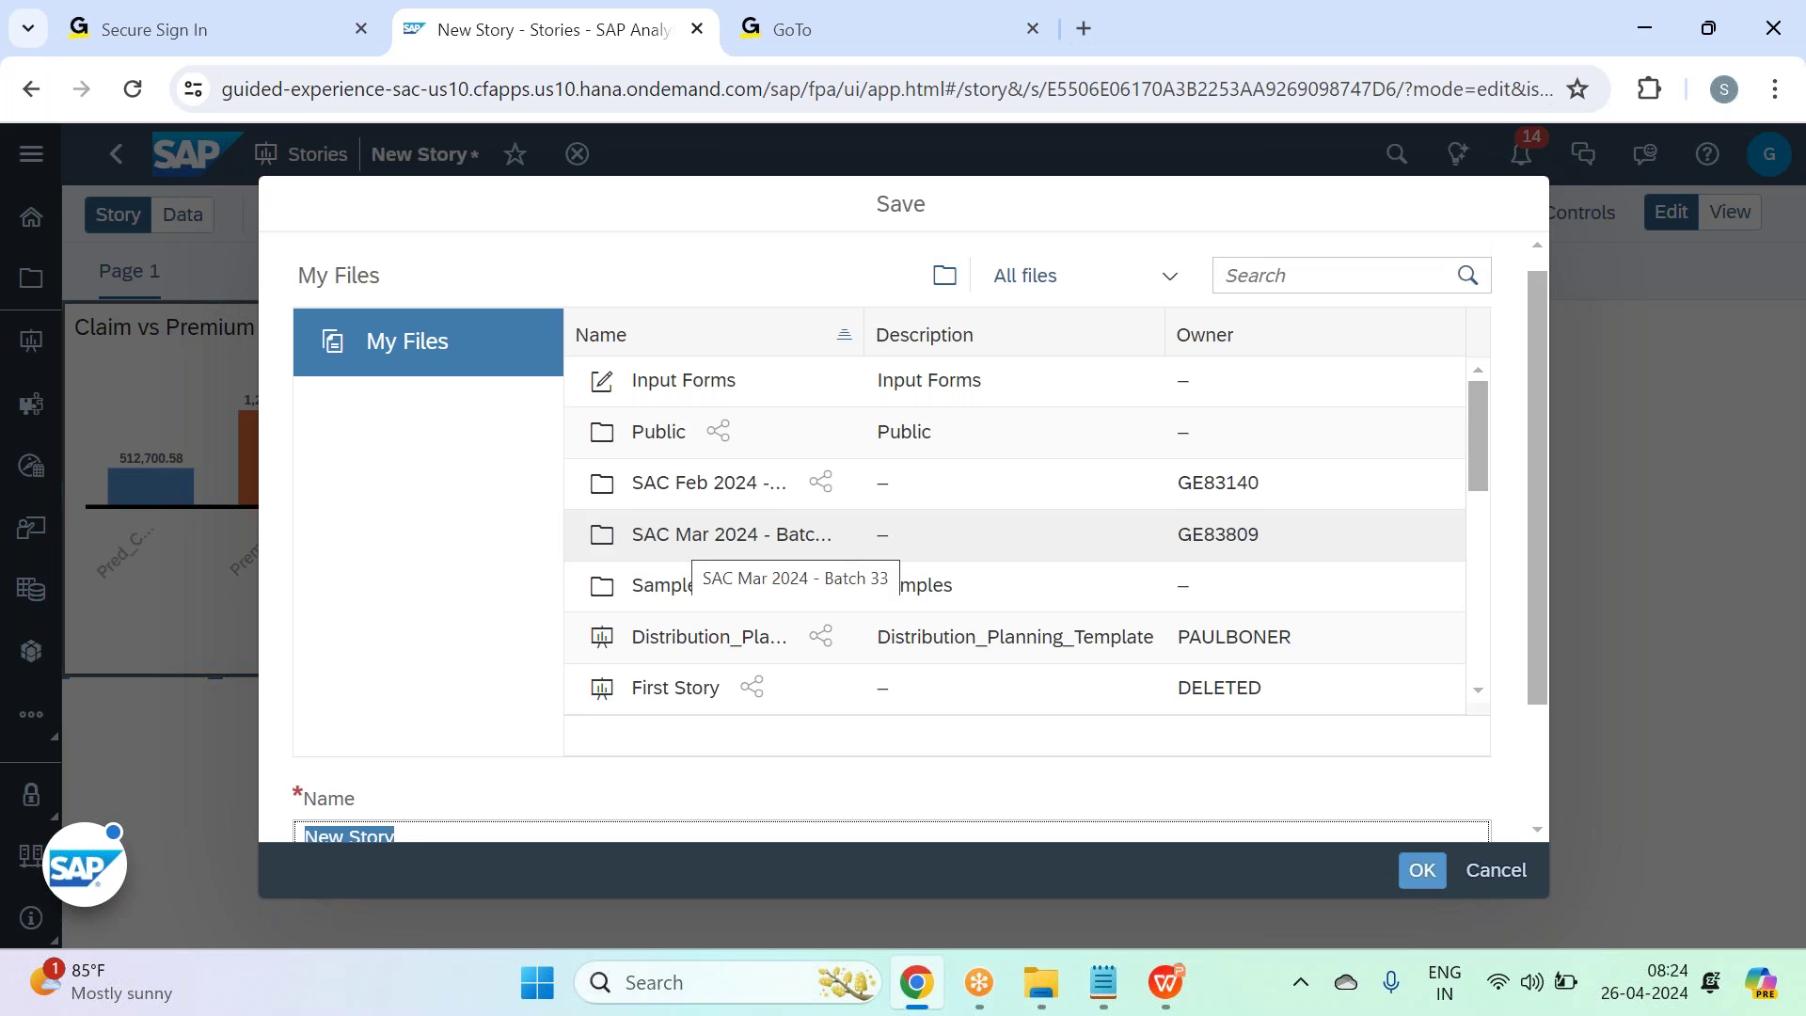
{"action": "double_click", "coordinate": [683, 532]}
{"action": "double_click", "coordinate": [684, 435]}
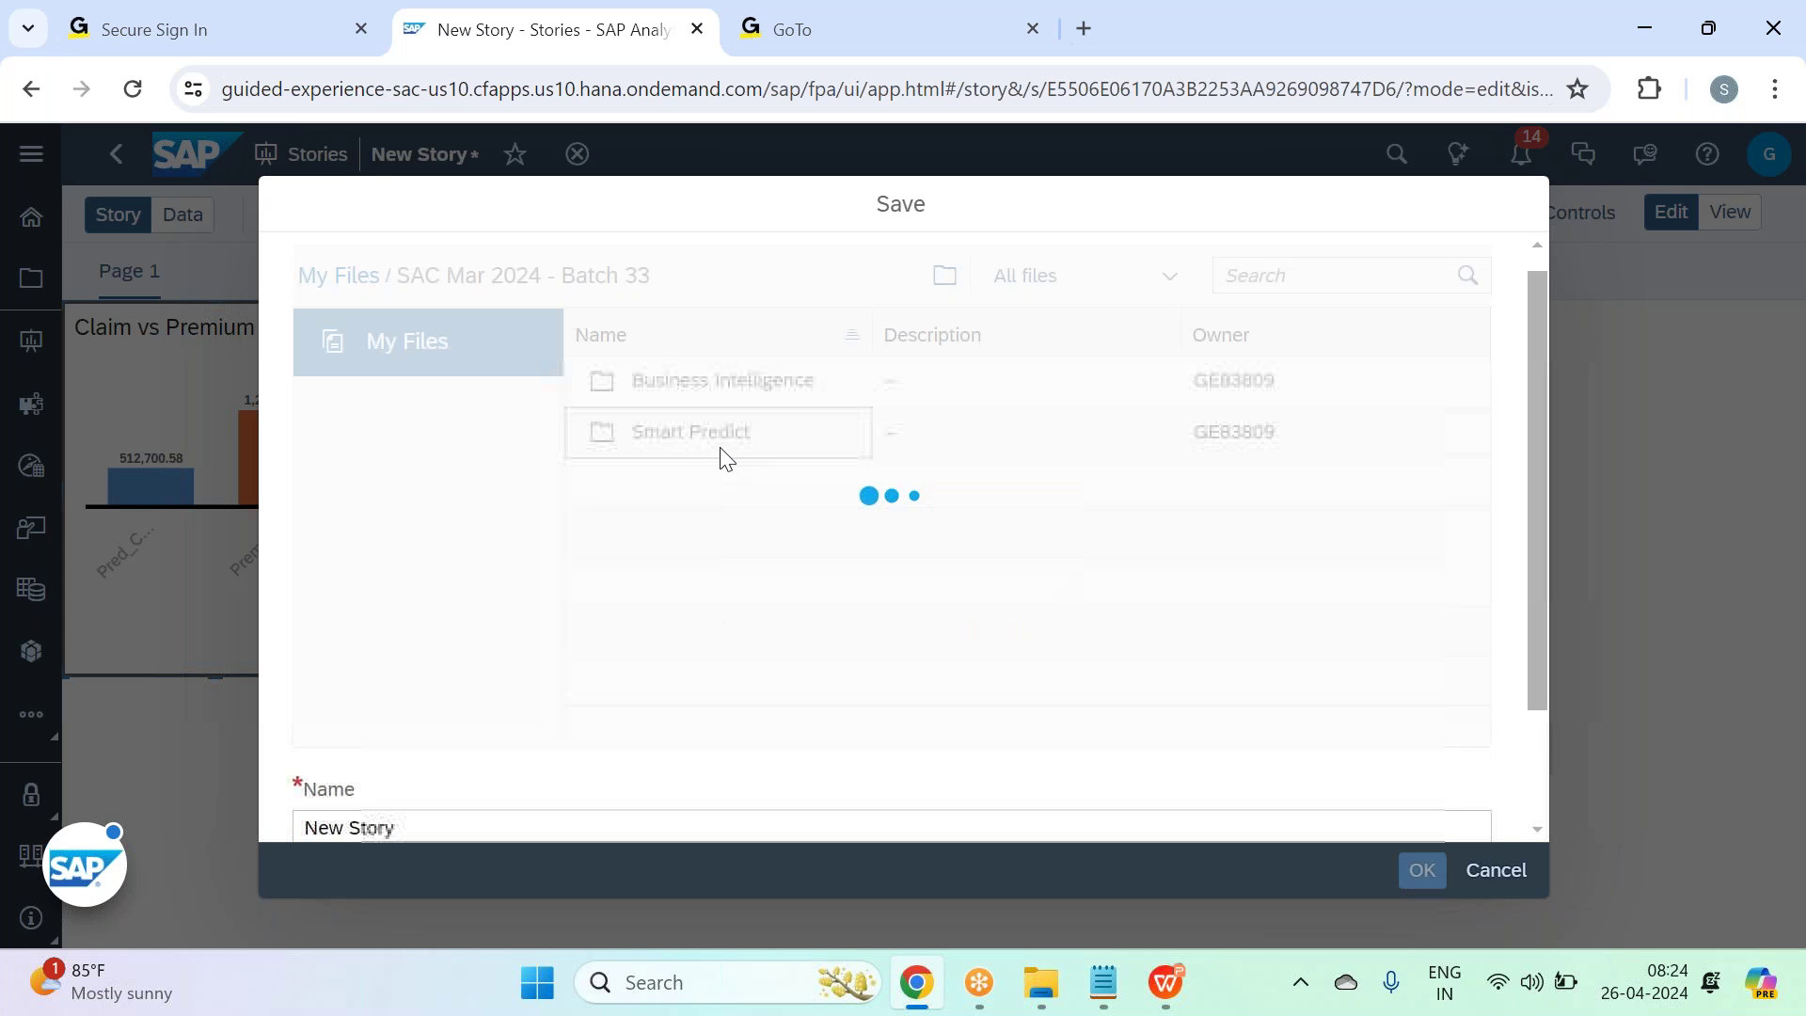
Name the story "Motor_Insurance_Claim_Pred_Analysis" and save it.
{"action": "scroll", "coordinate": [545, 696], "scroll_direction": "down", "scroll_amount": 2}
{"action": "left_click", "coordinate": [509, 677]}
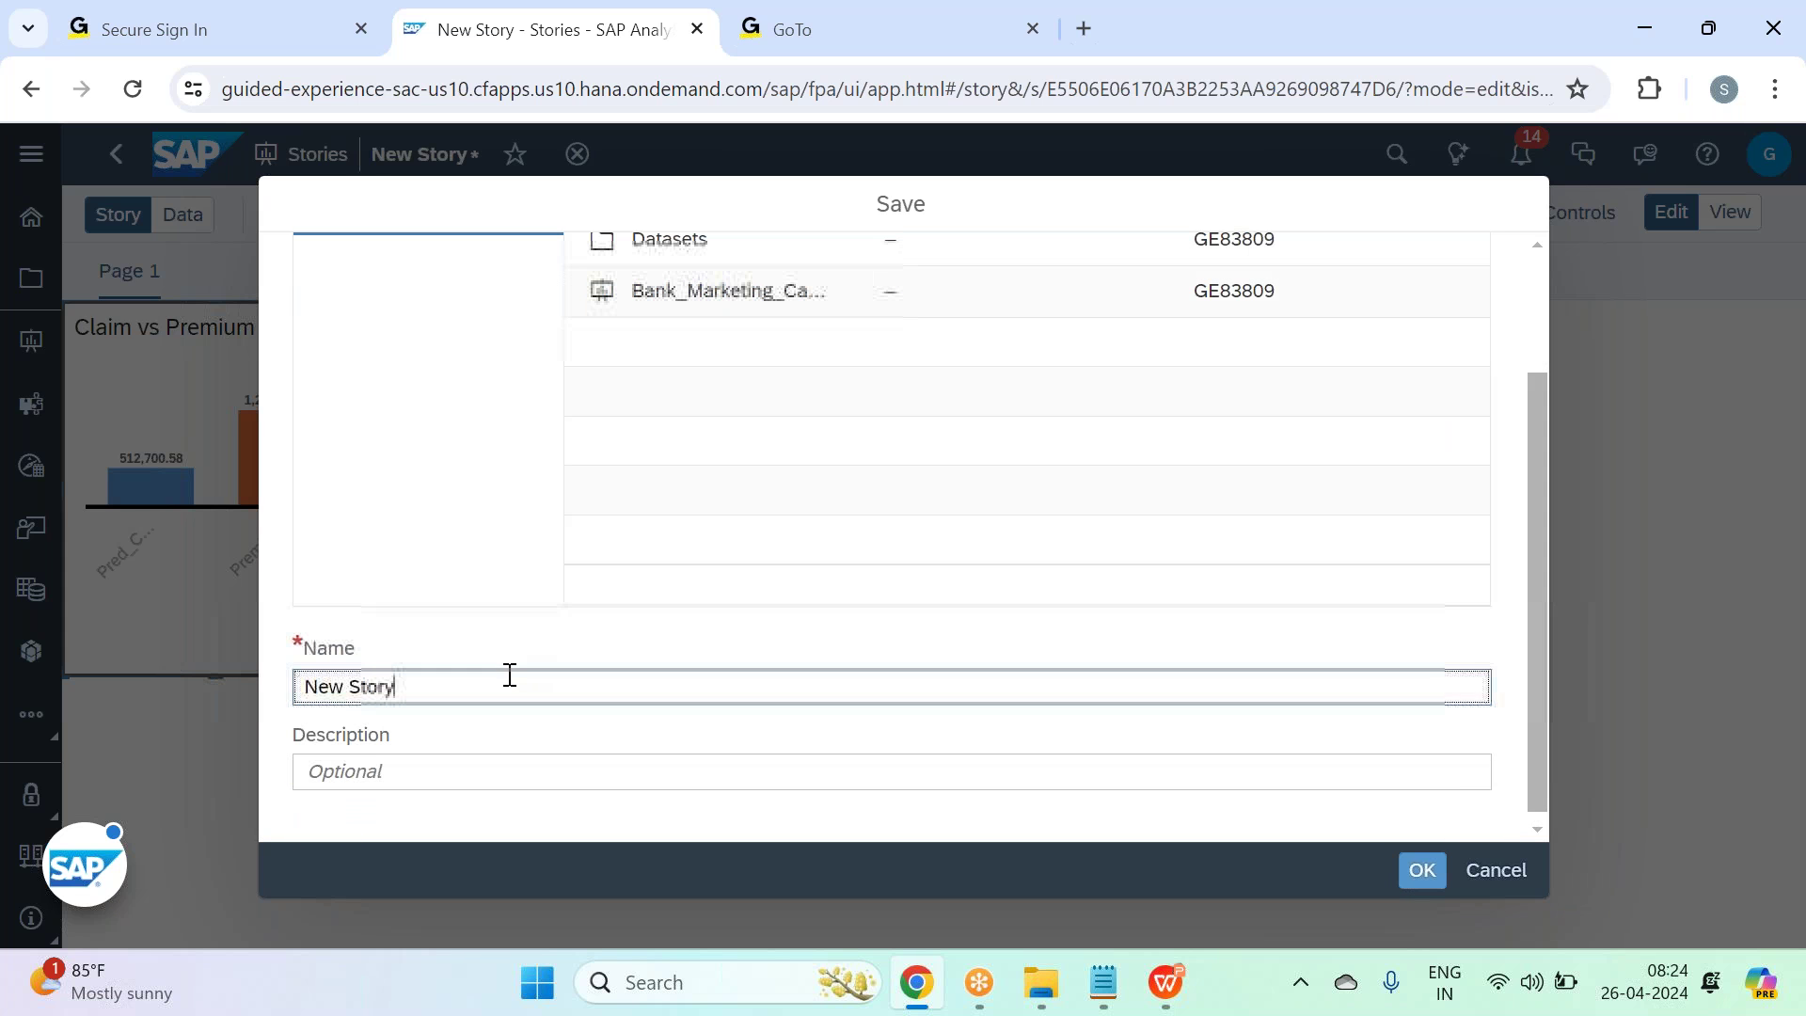
{"action": "key", "text": "BackSpace"}
{"action": "key", "text": "BackSpace"}
{"action": "key", "text": "BackSpace"}
{"action": "key", "text": "BackSpace"}
{"action": "key", "text": "BackSpace"}
{"action": "key", "text": "BackSpace"}
{"action": "key", "text": "BackSpace"}
{"action": "key", "text": "BackSpace"}
{"action": "key", "text": "BackSpace"}
{"action": "type", "text": "Motor "}
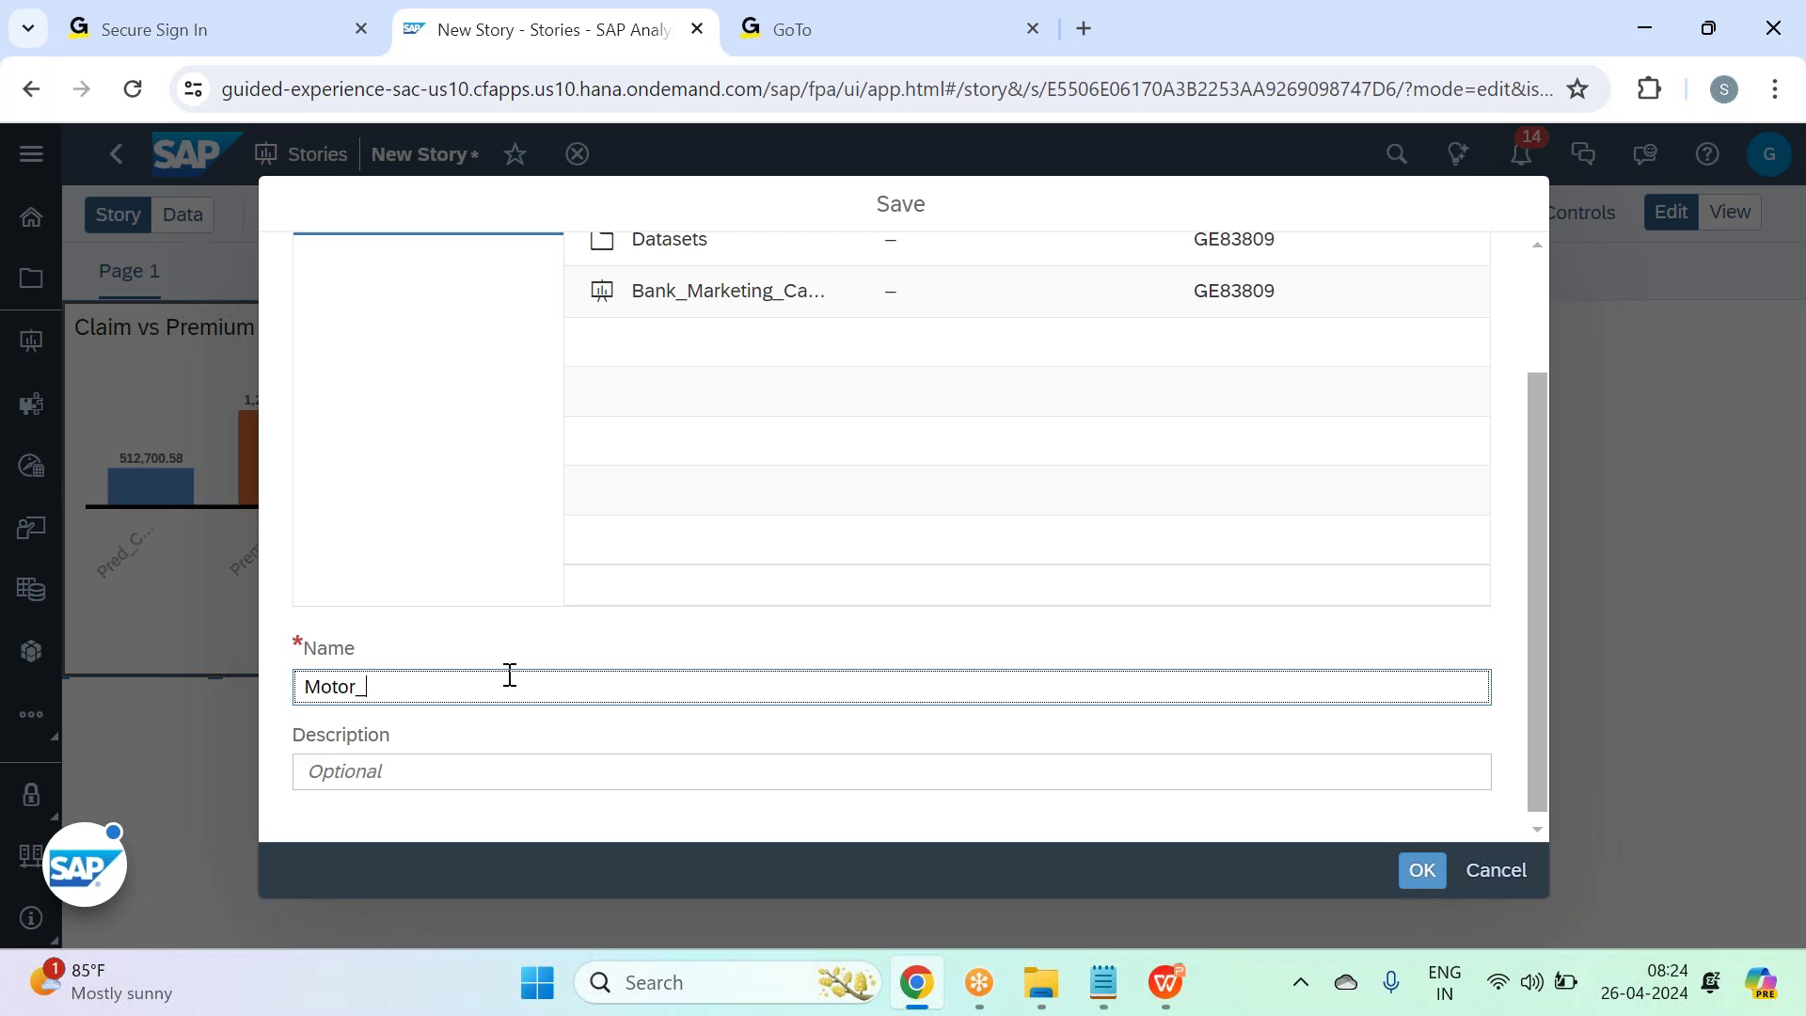
{"action": "type", "text": "Insurance-CLaim_Pred_Analysis"}
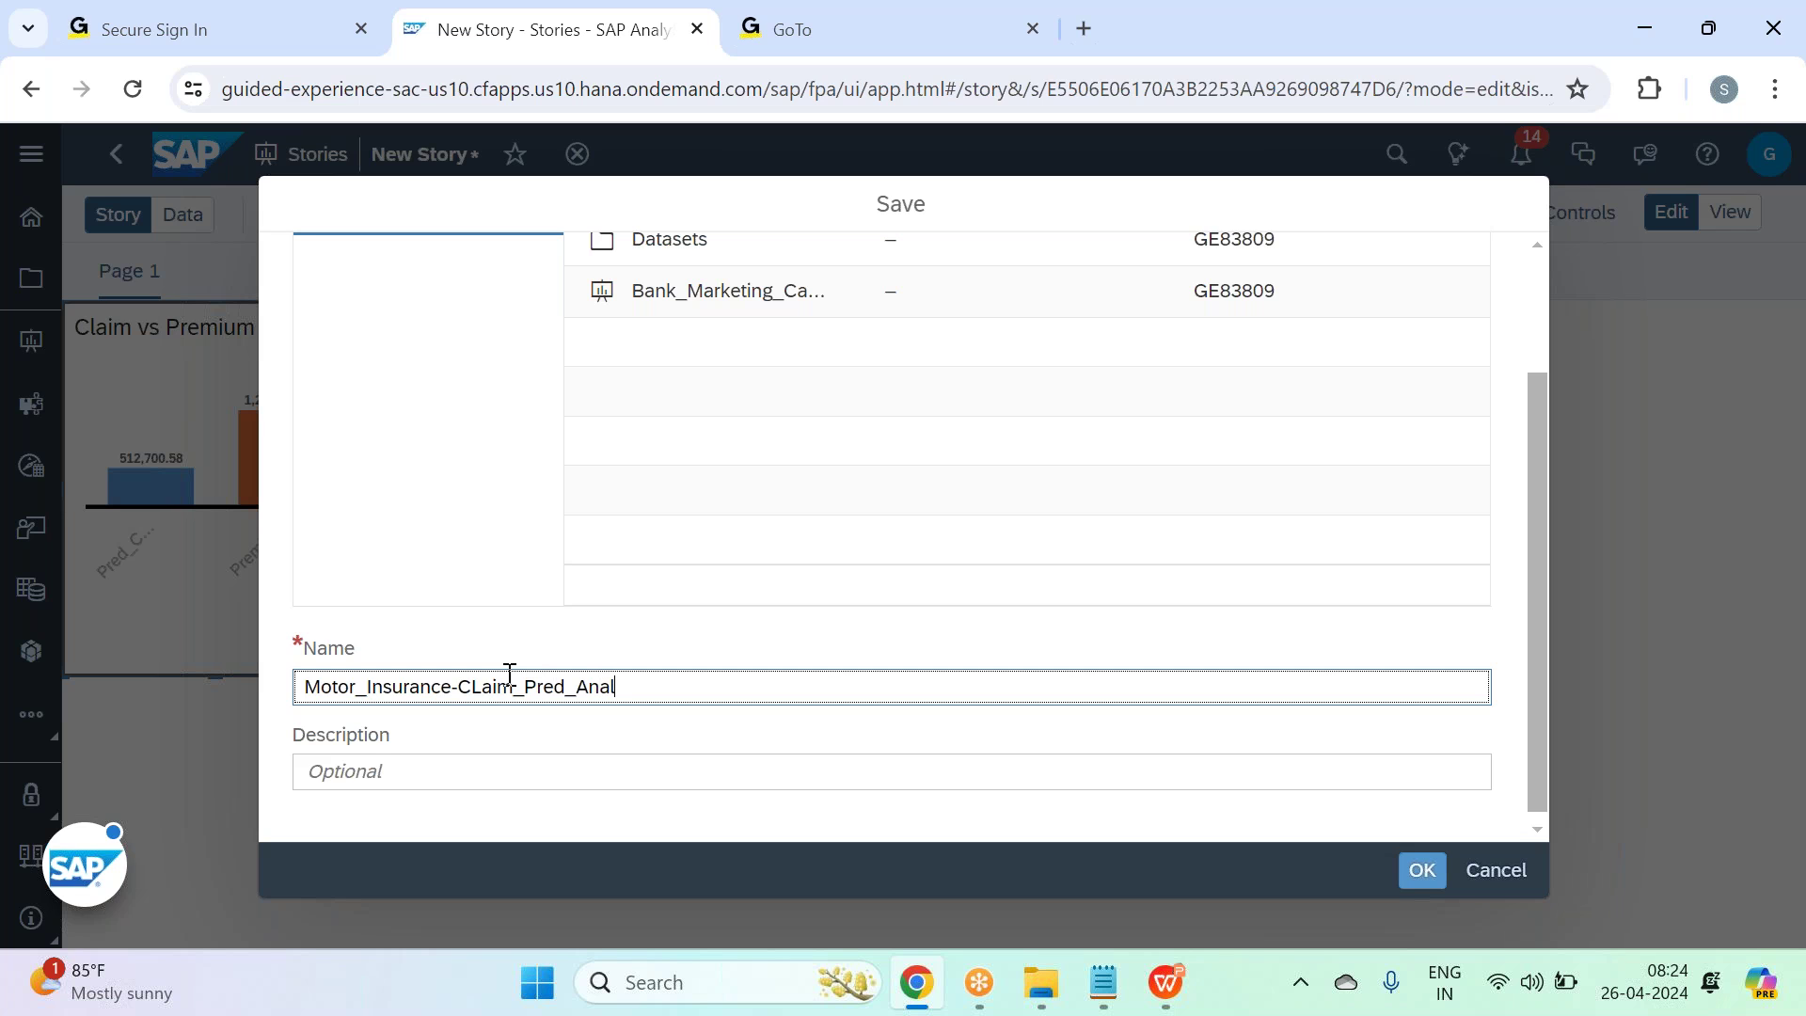
{"action": "left_click", "coordinate": [484, 679]}
{"action": "key", "text": "BackSpace"}
{"action": "type", "text": "l"}
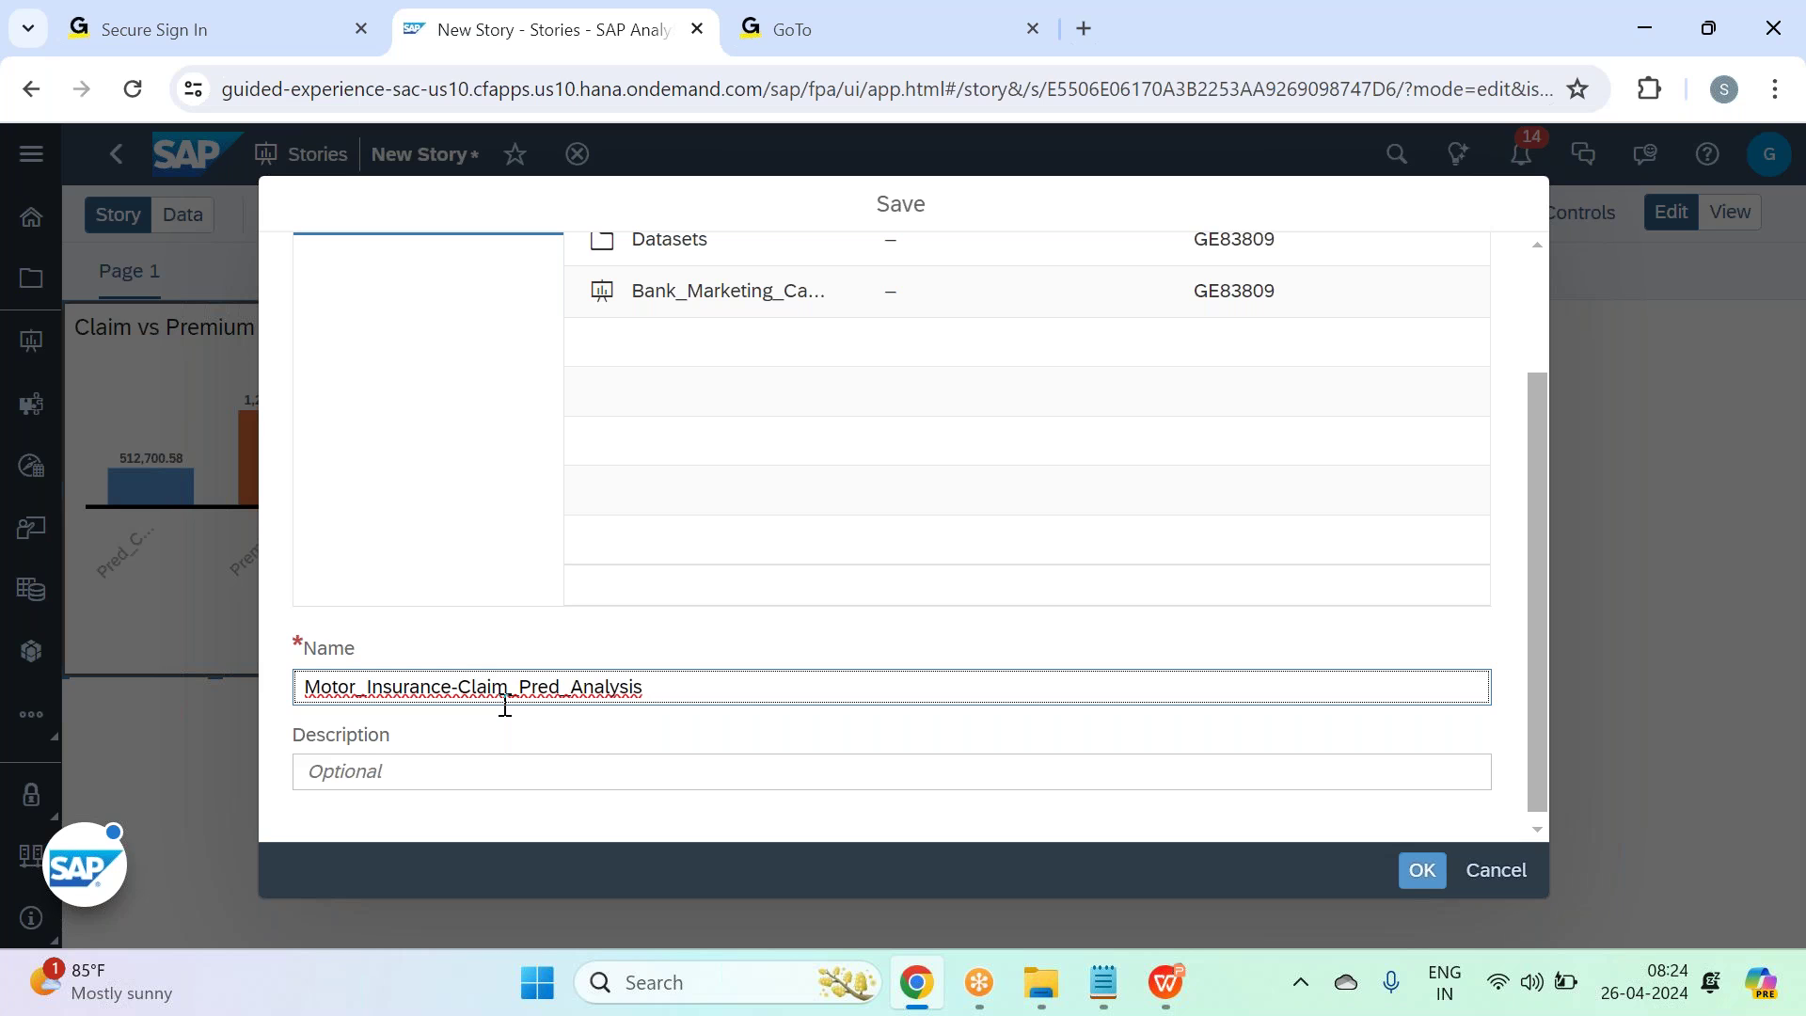
{"action": "key", "text": "BackSpace"}
{"action": "type", "text": "_"}
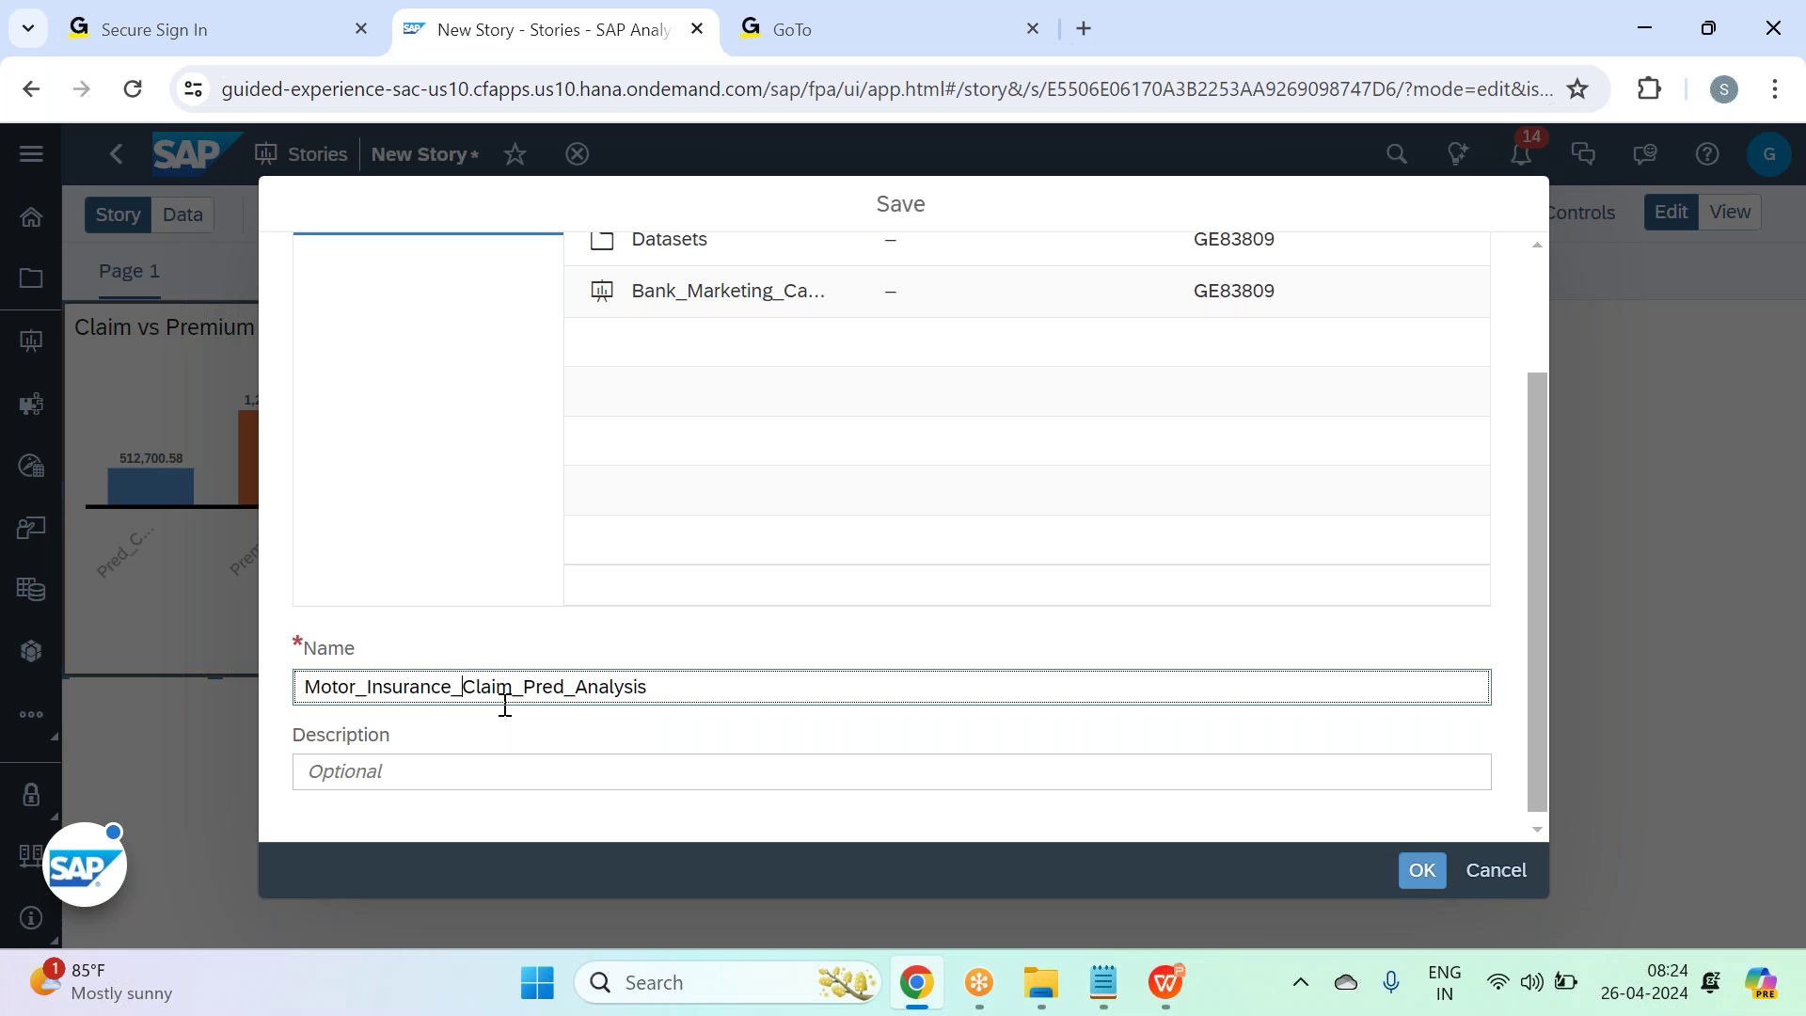
{"action": "left_click", "coordinate": [1407, 875]}
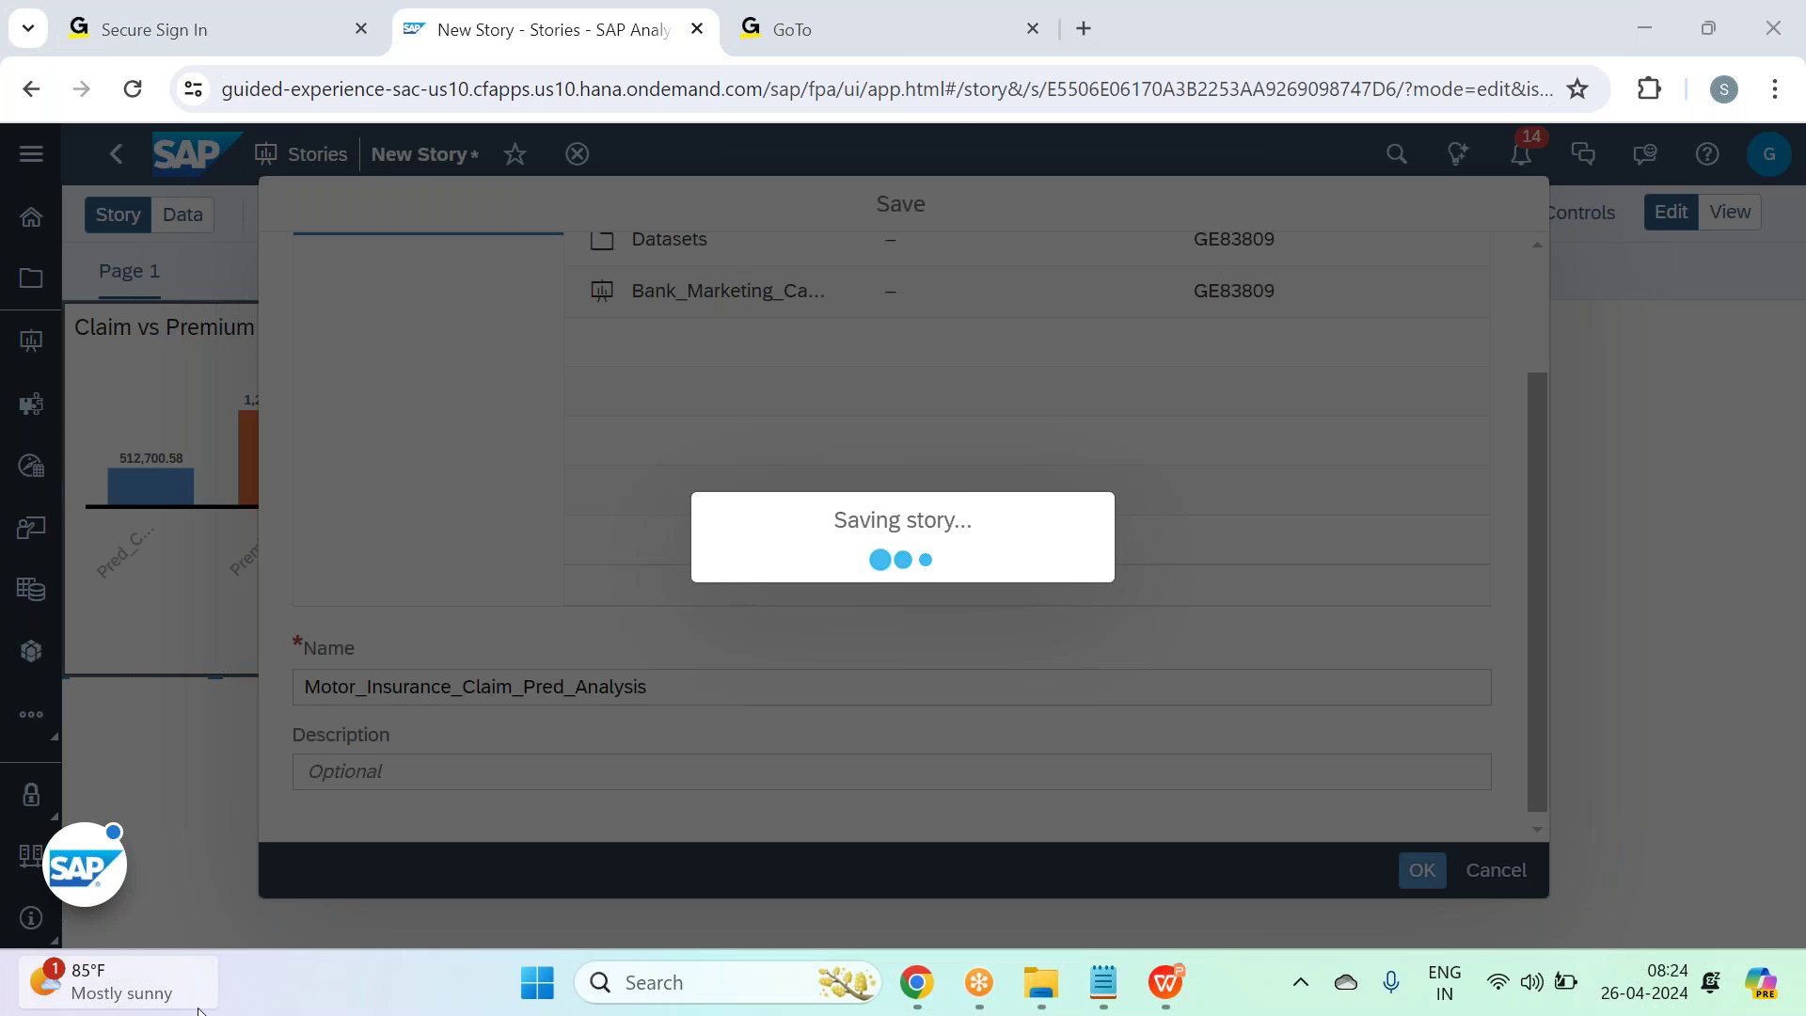
{"action": "mouse_move", "coordinate": [197, 1008]}
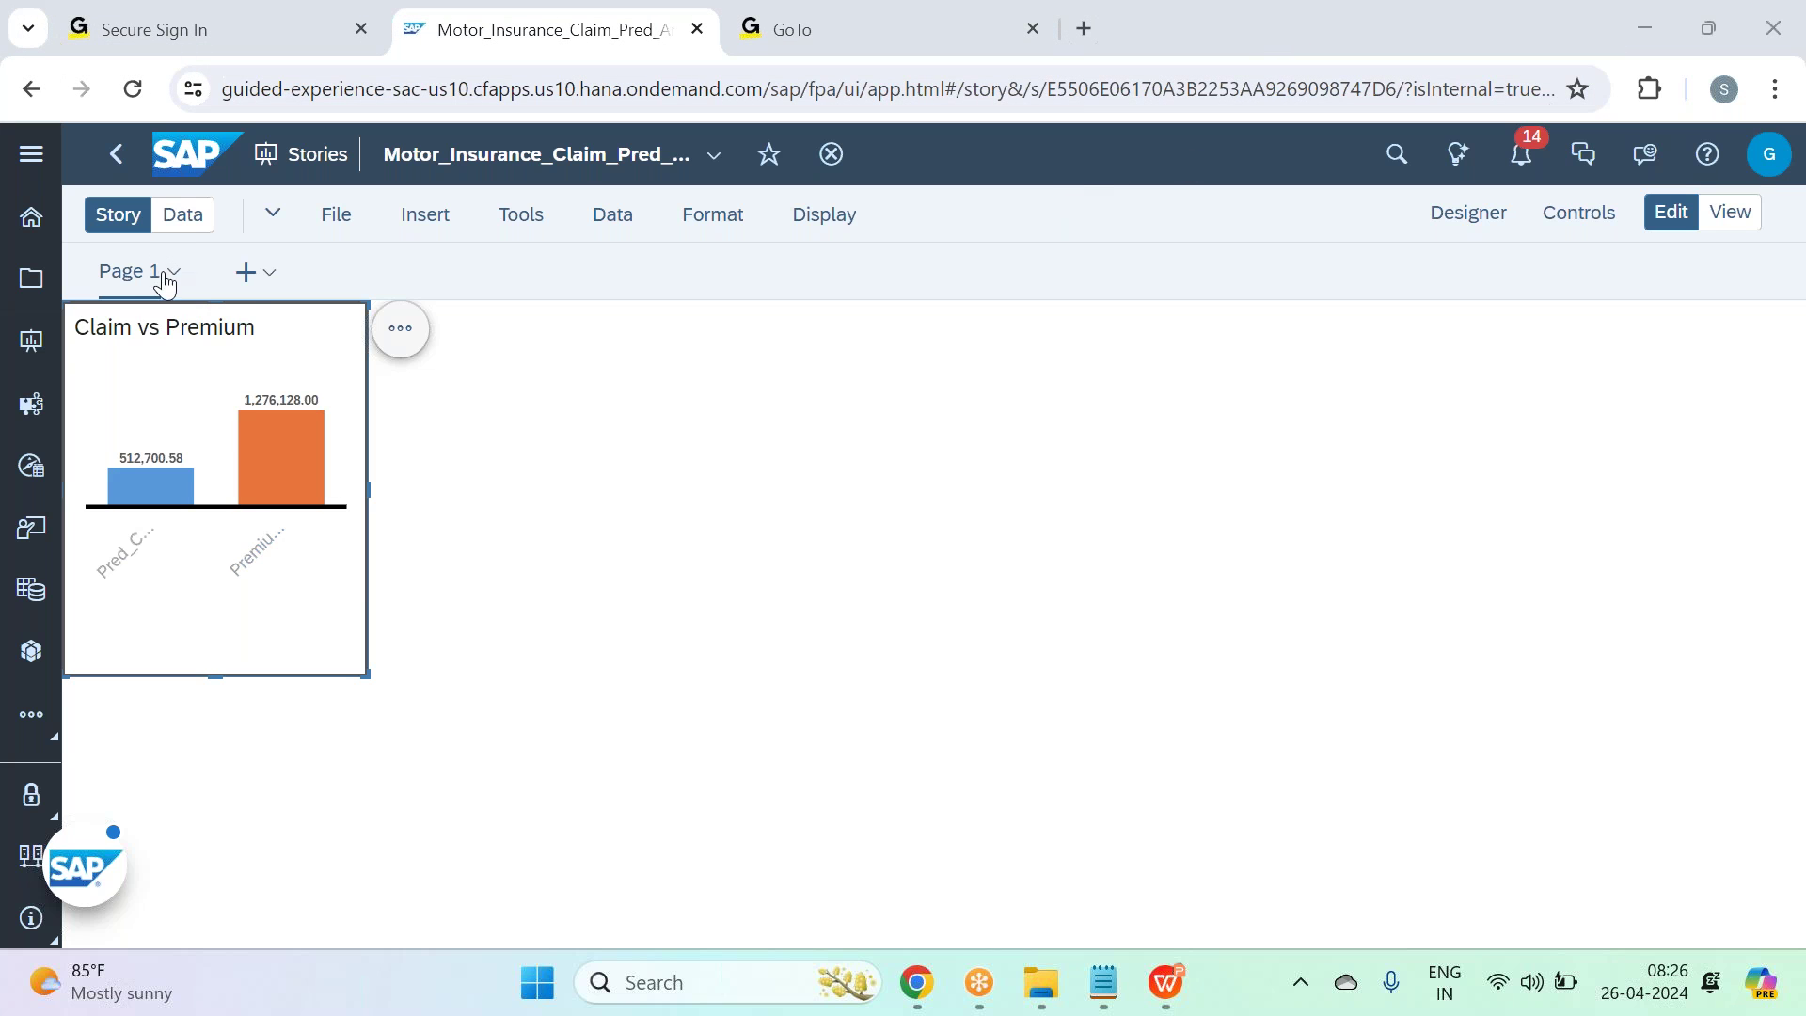
Rename the story page containing the Claim vs Premium chart to "Claim Anaysis".
{"action": "left_click", "coordinate": [173, 274]}
{"action": "left_click", "coordinate": [196, 461]}
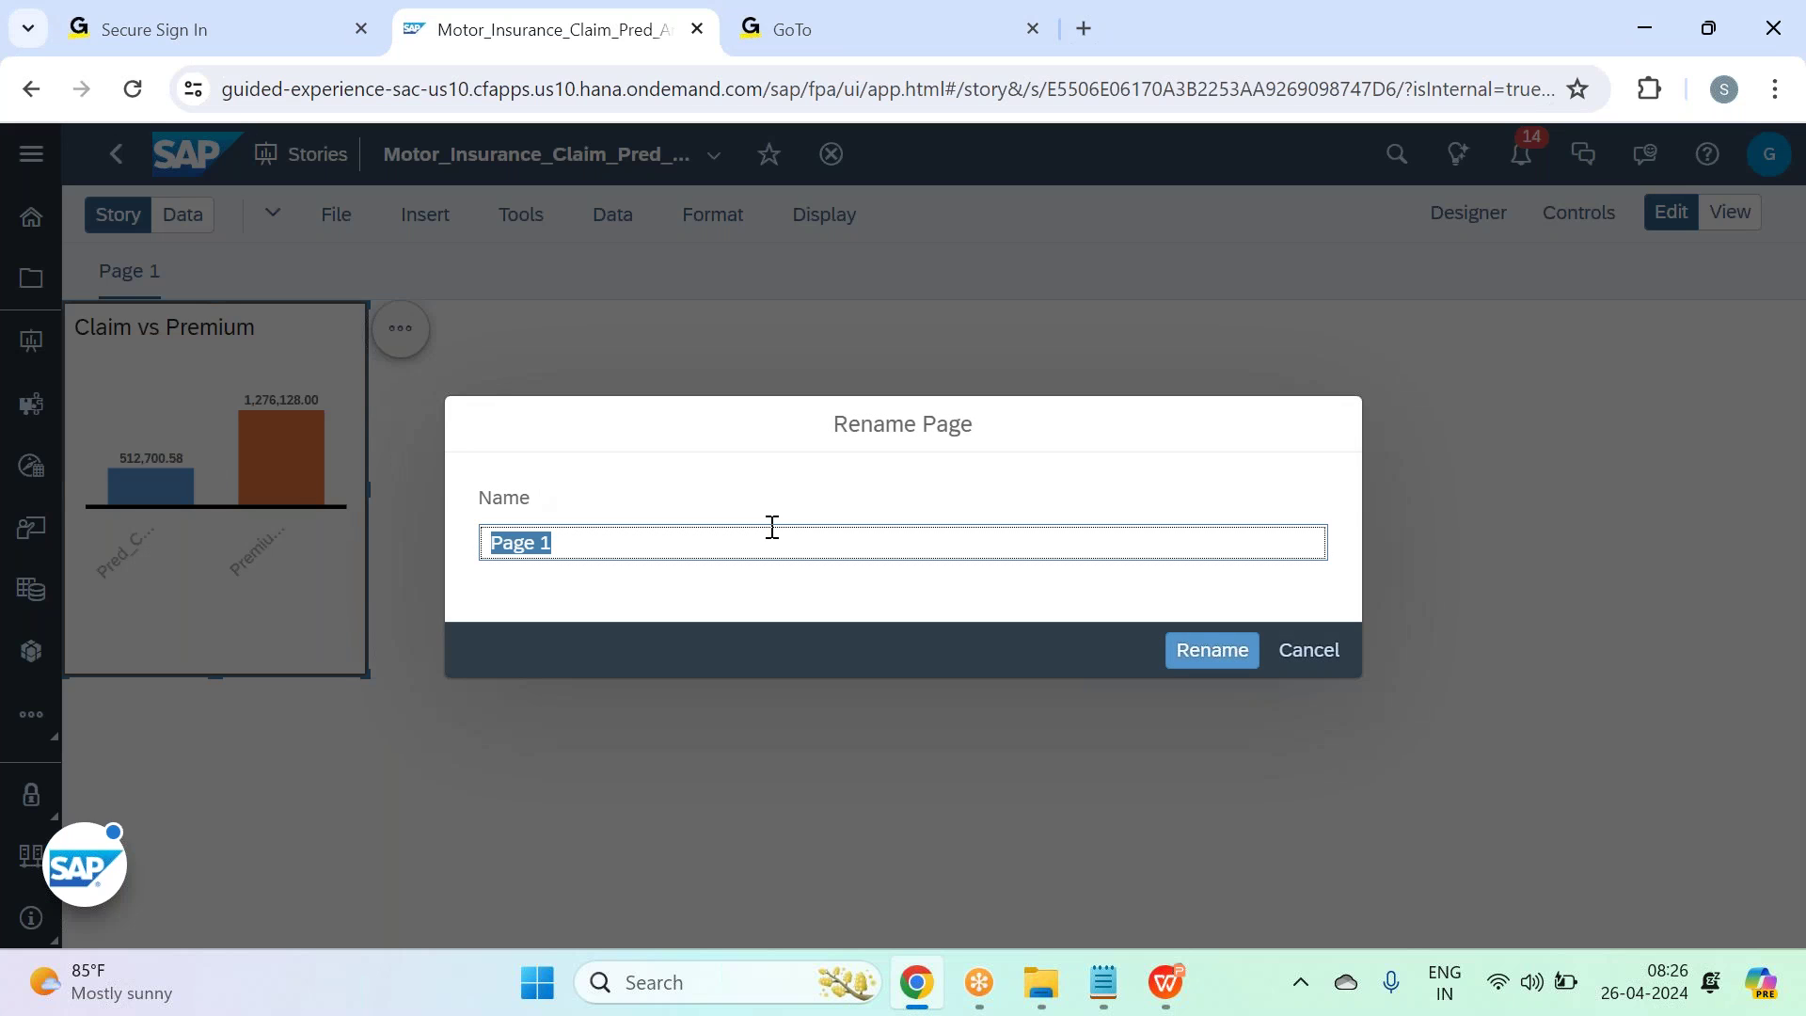
{"action": "type", "text": "Claim Anay"}
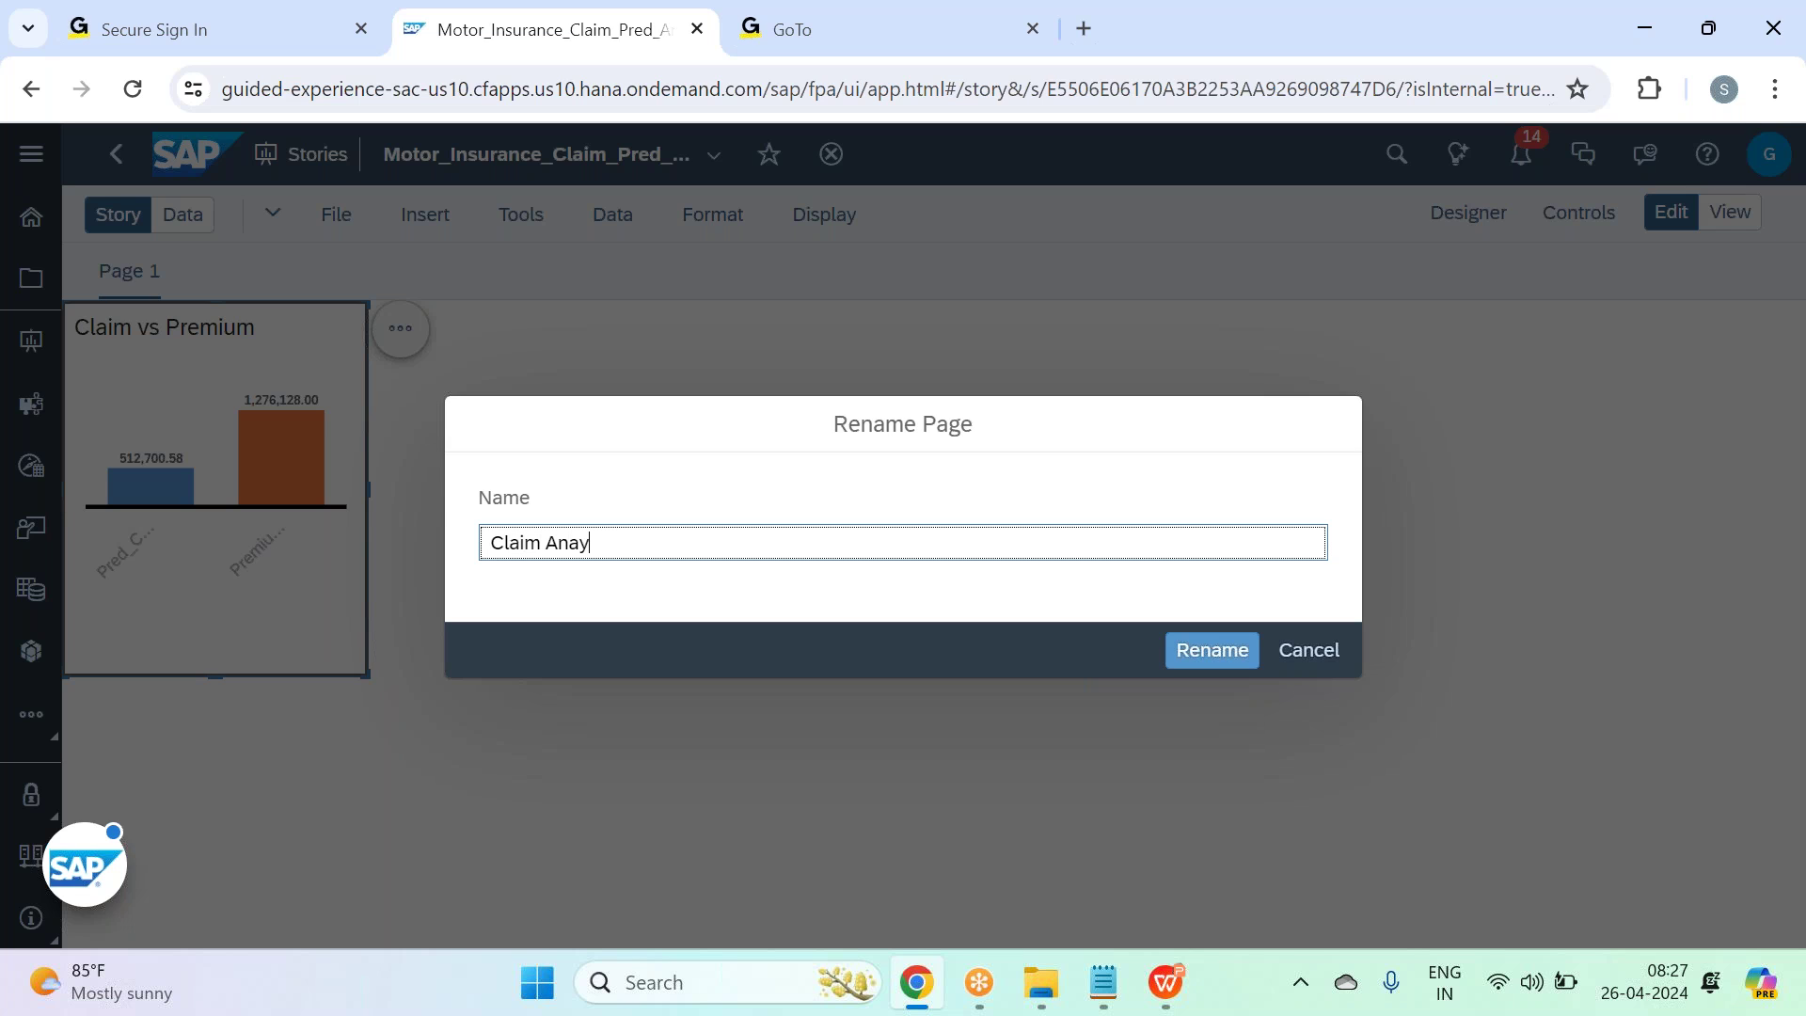
{"action": "type", "text": "sis"}
{"action": "key", "text": "Return"}
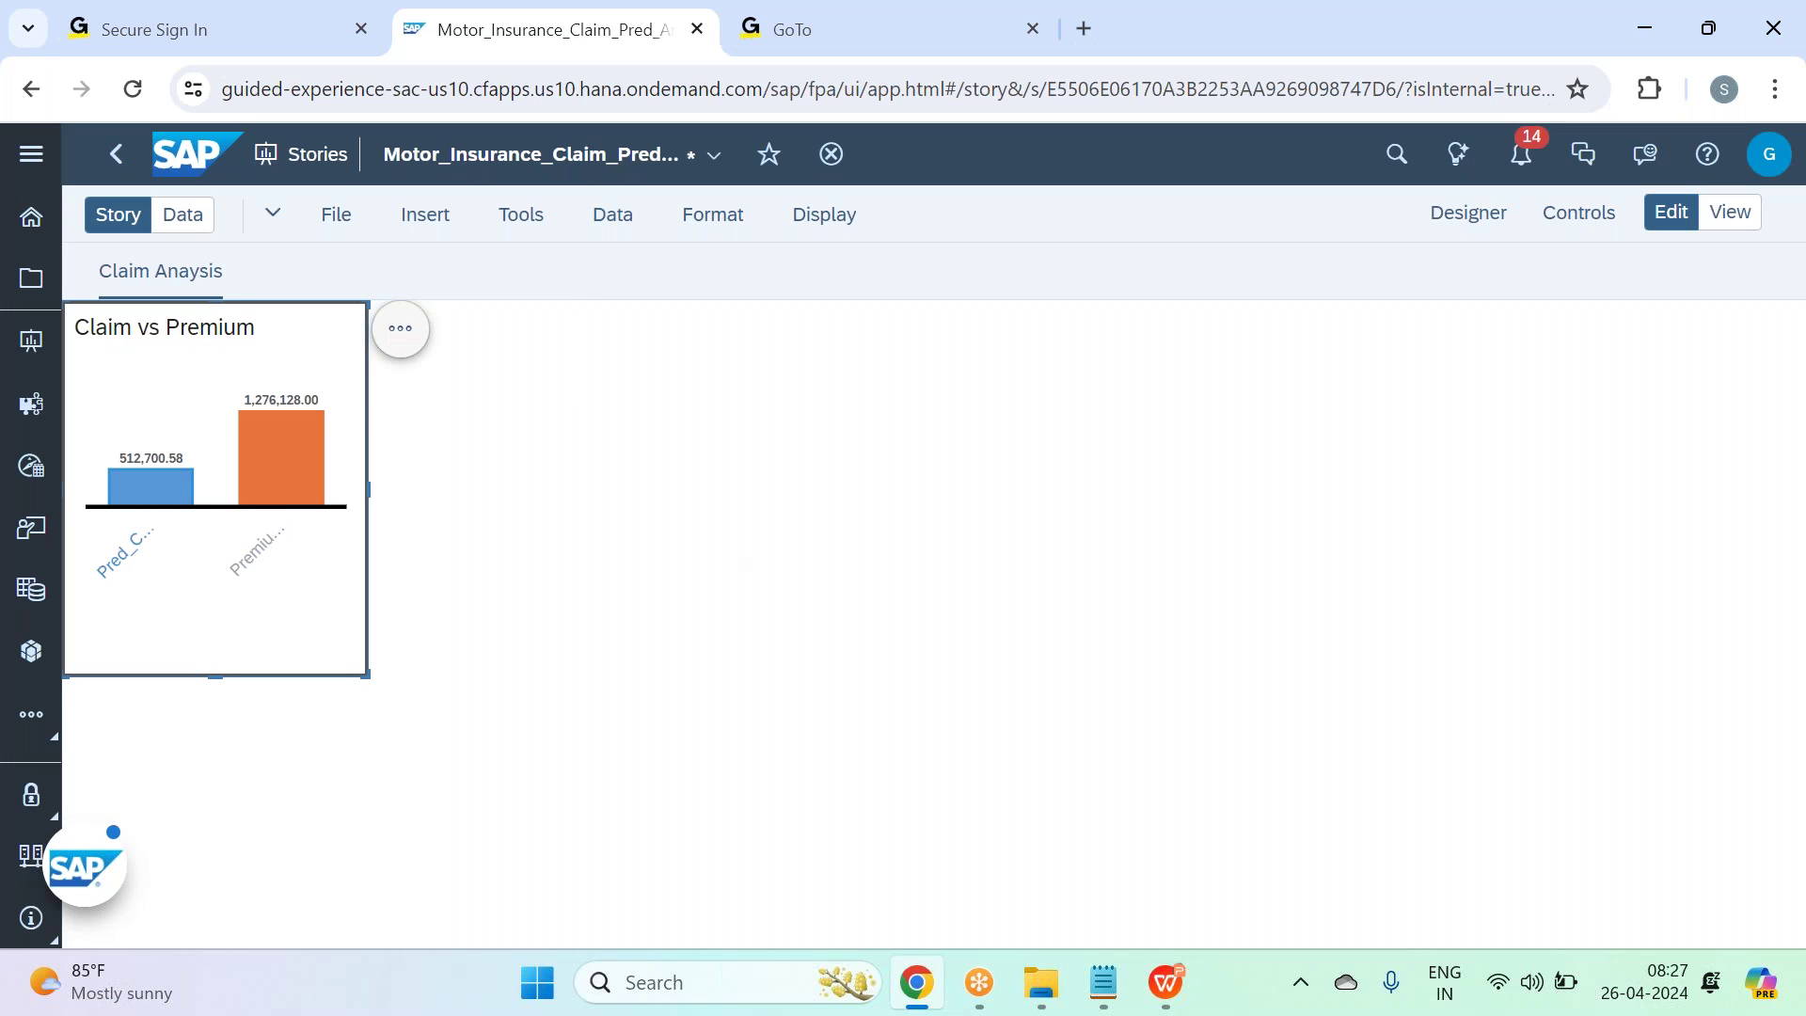
Add a new Grid page to the story and rename it "Claim Details".
{"action": "mouse_move", "coordinate": [115, 485]}
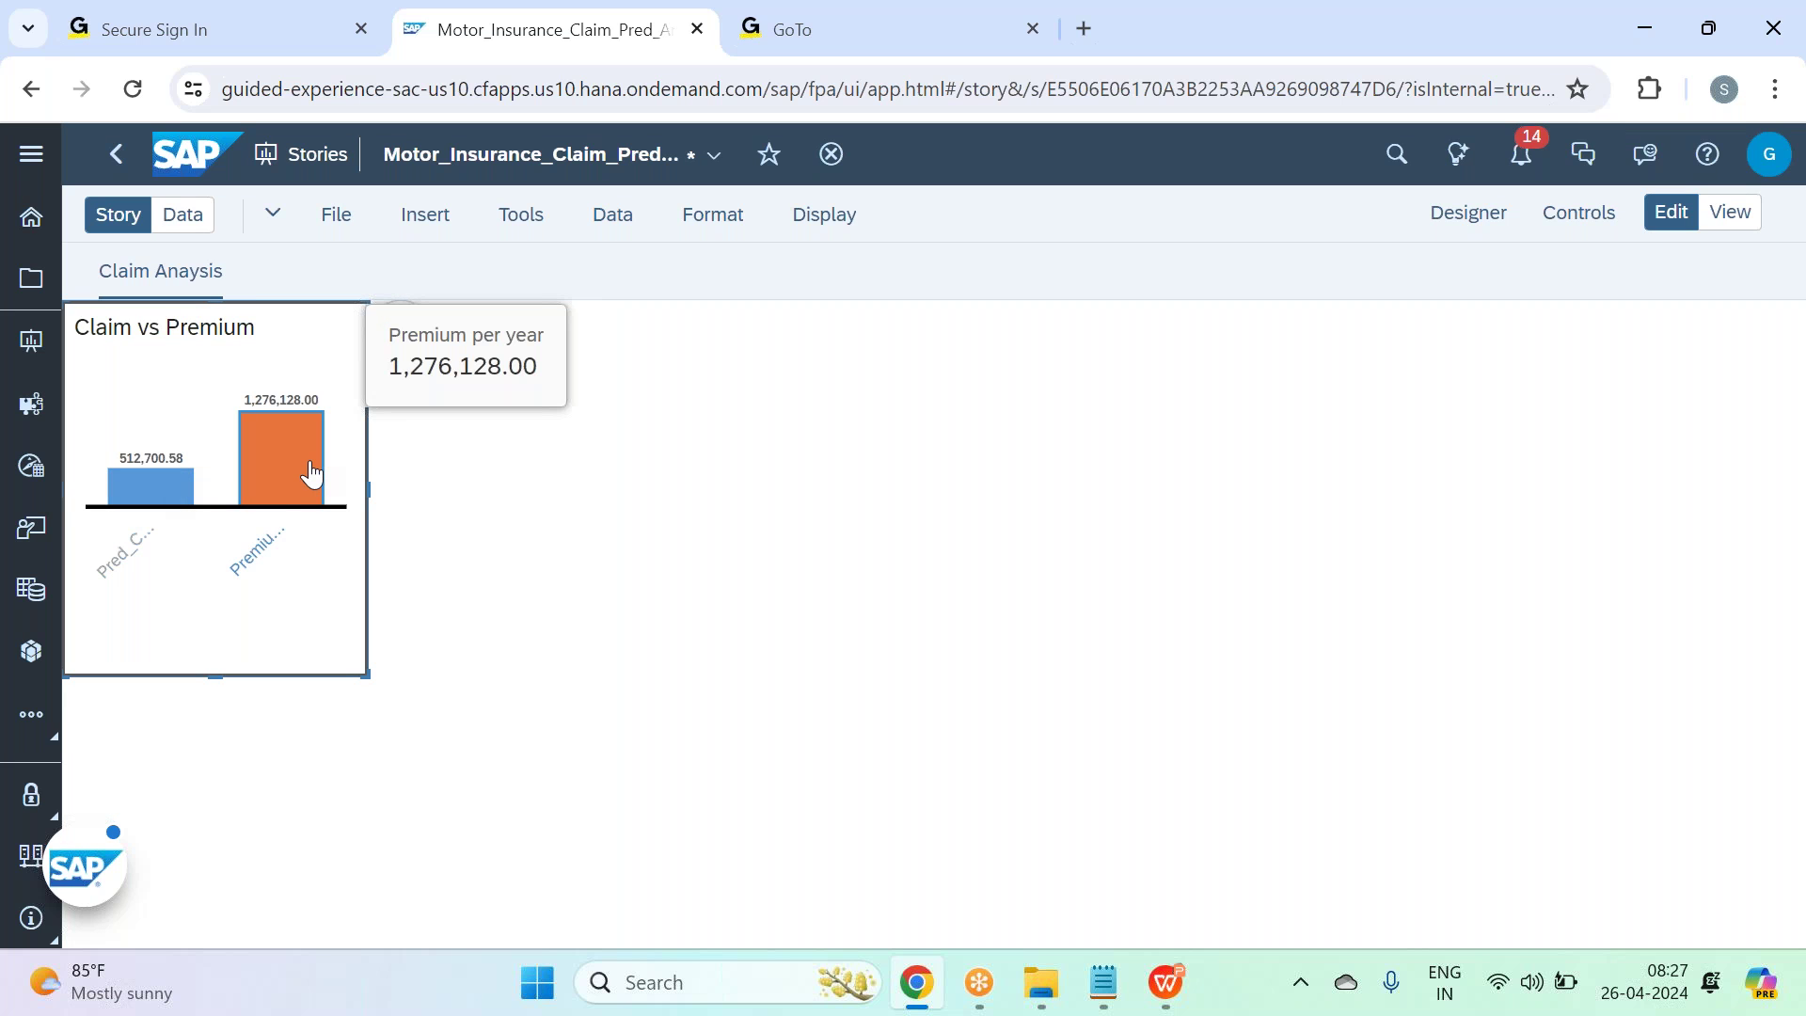
{"action": "left_click", "coordinate": [311, 274]}
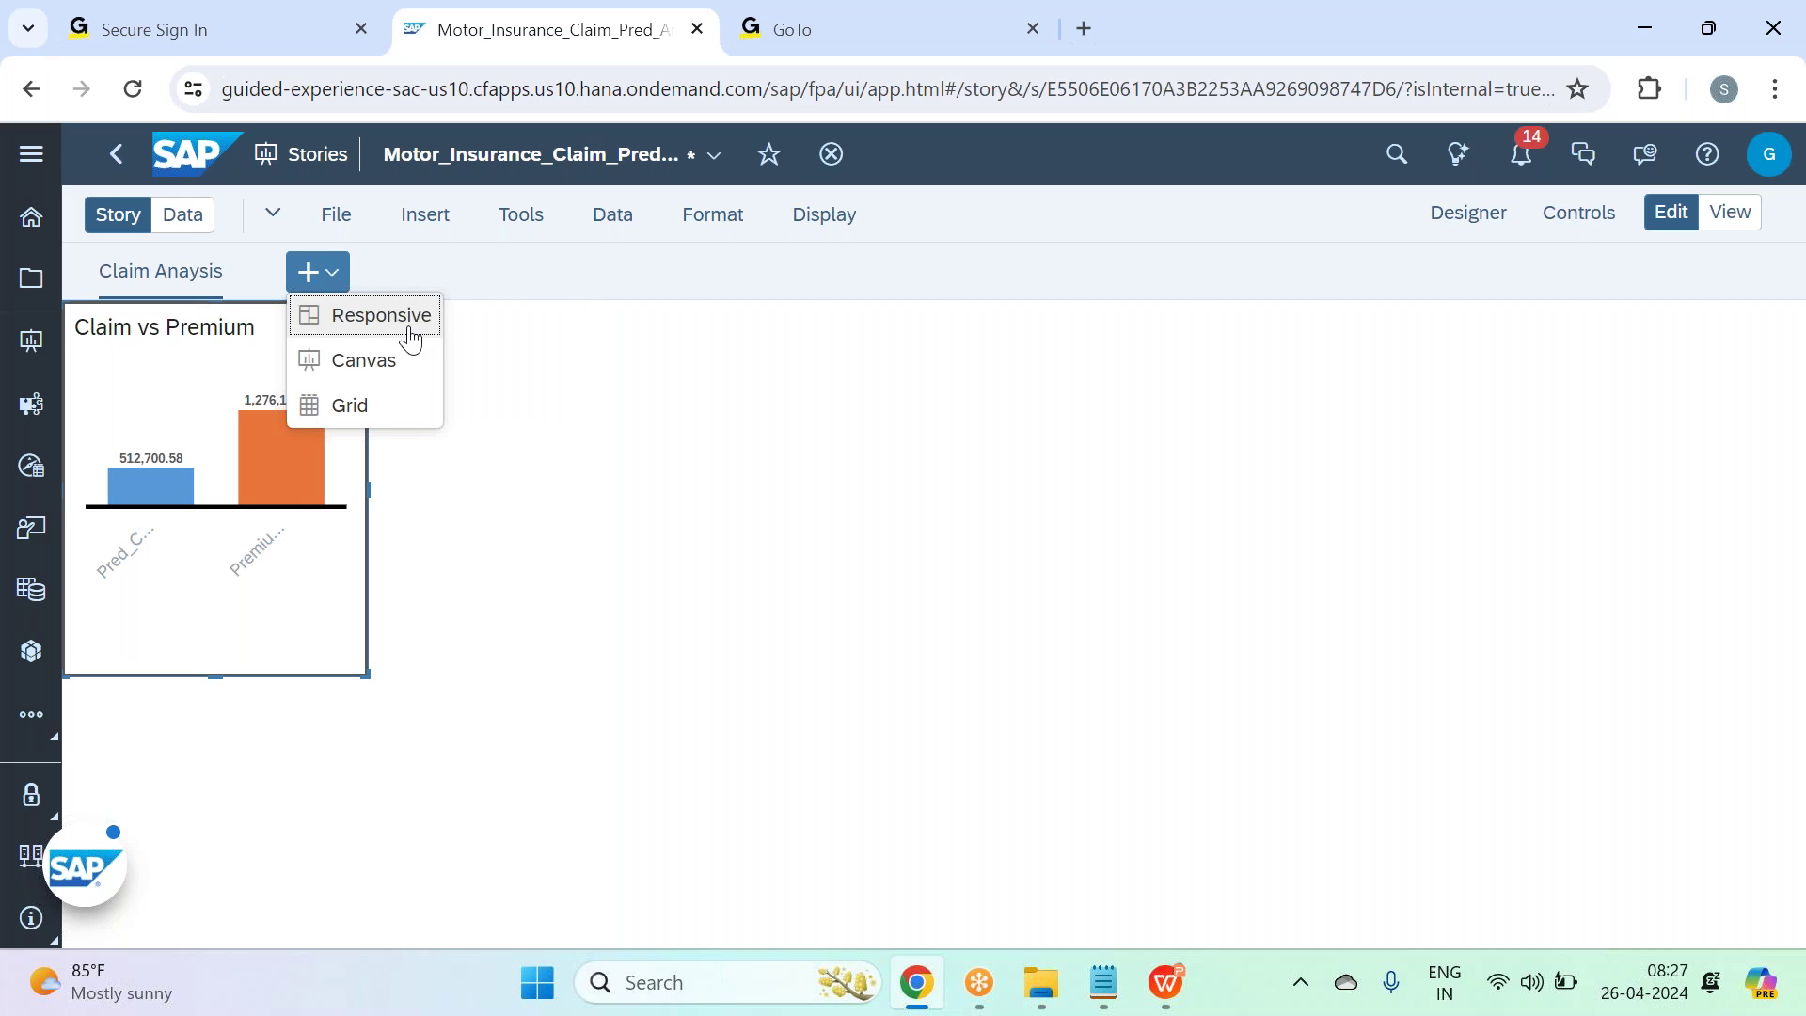
{"action": "left_click", "coordinate": [376, 407]}
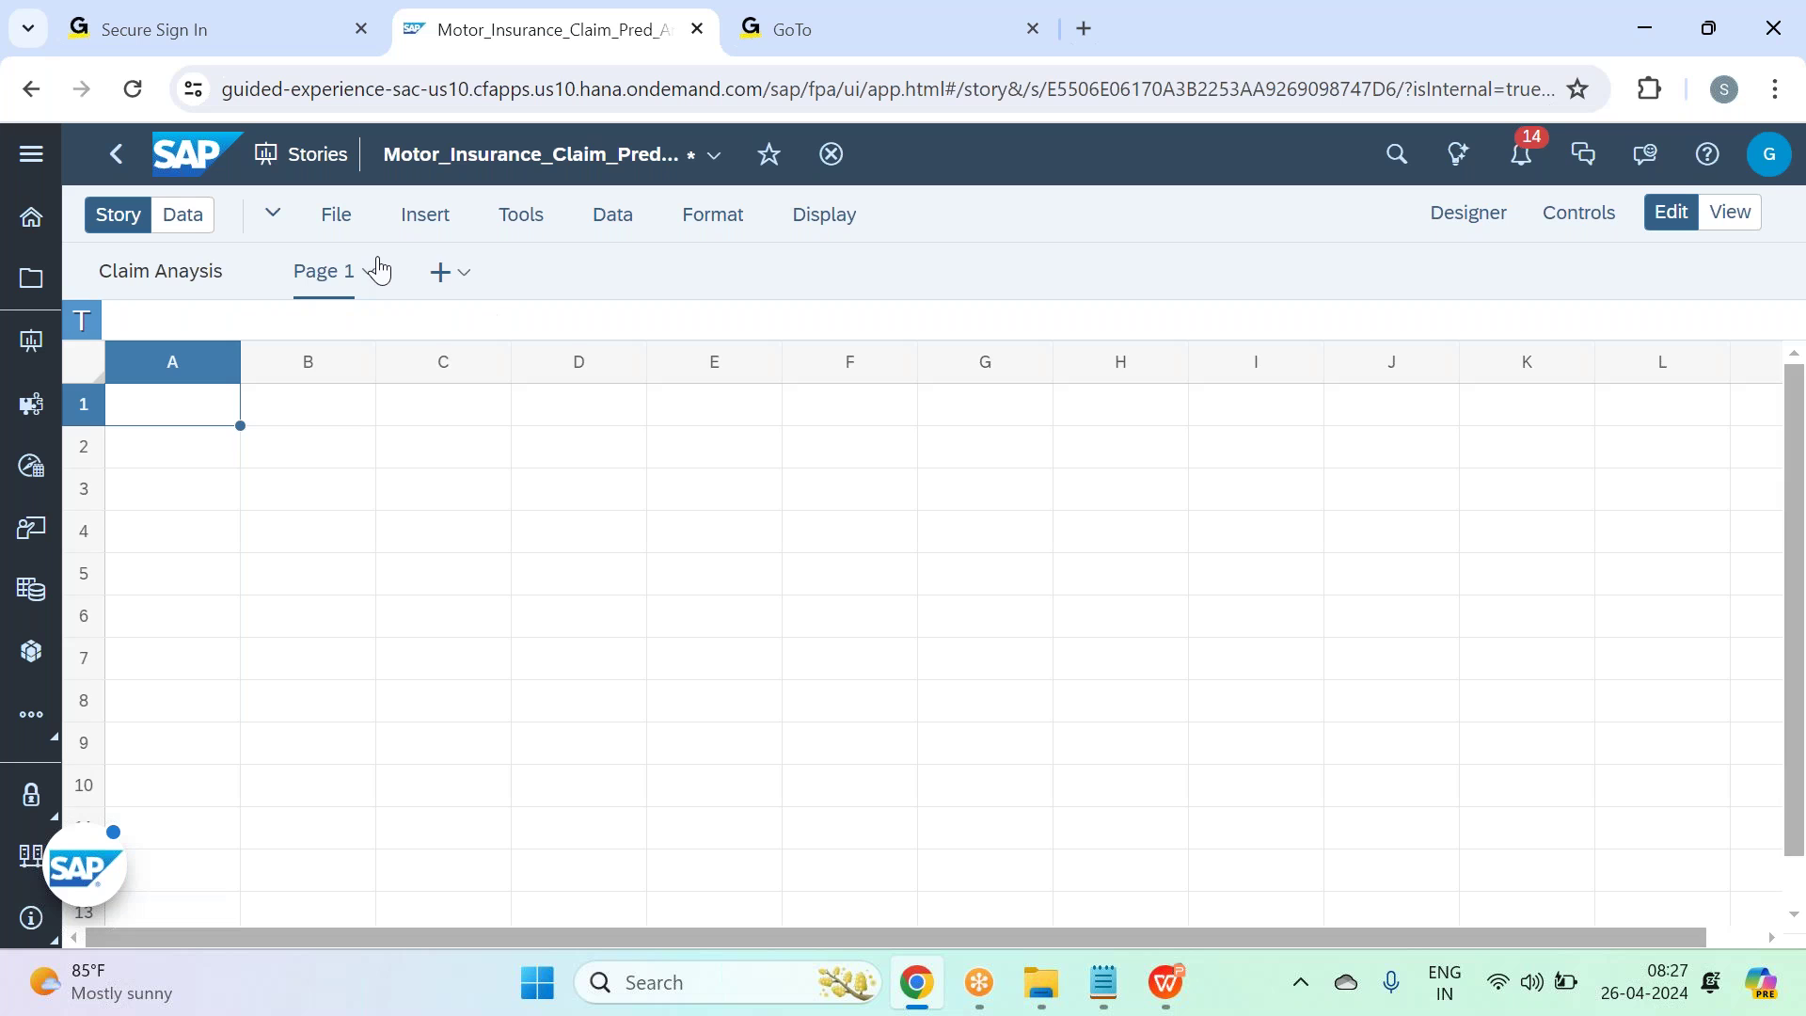
{"action": "left_click", "coordinate": [371, 279]}
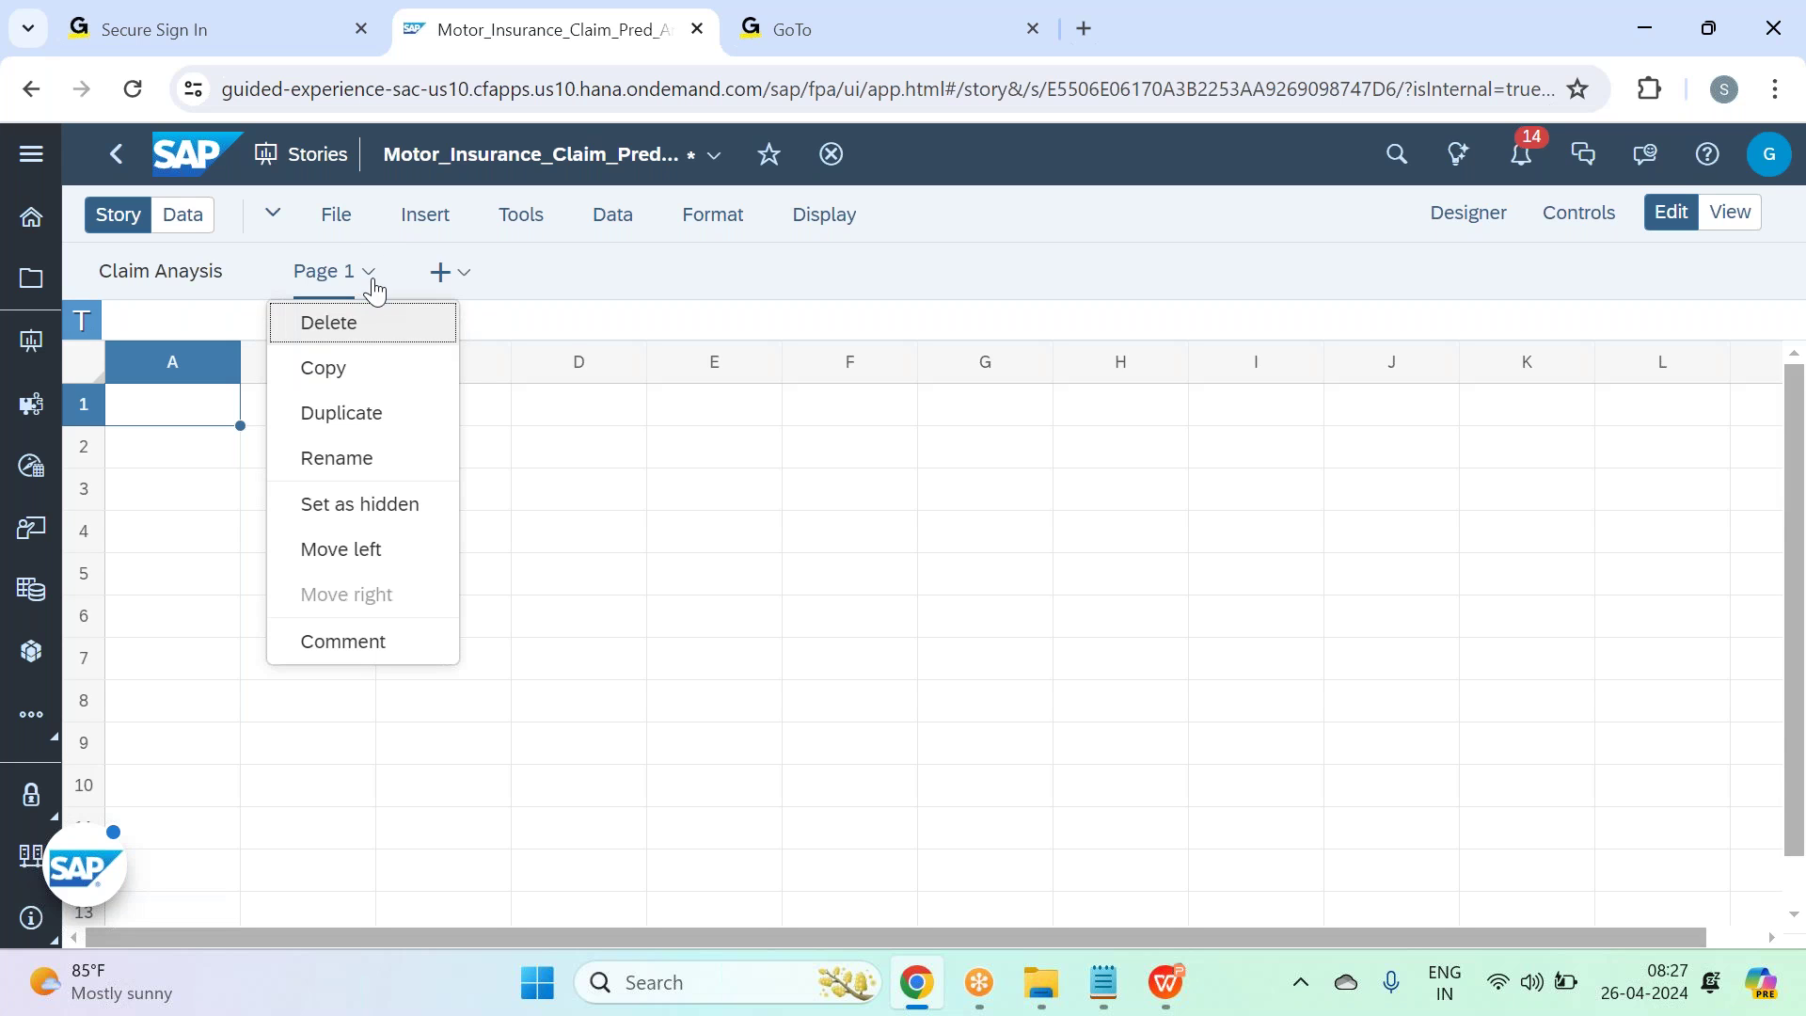
{"action": "left_click", "coordinate": [371, 455]}
{"action": "type", "text": "Claim De"}
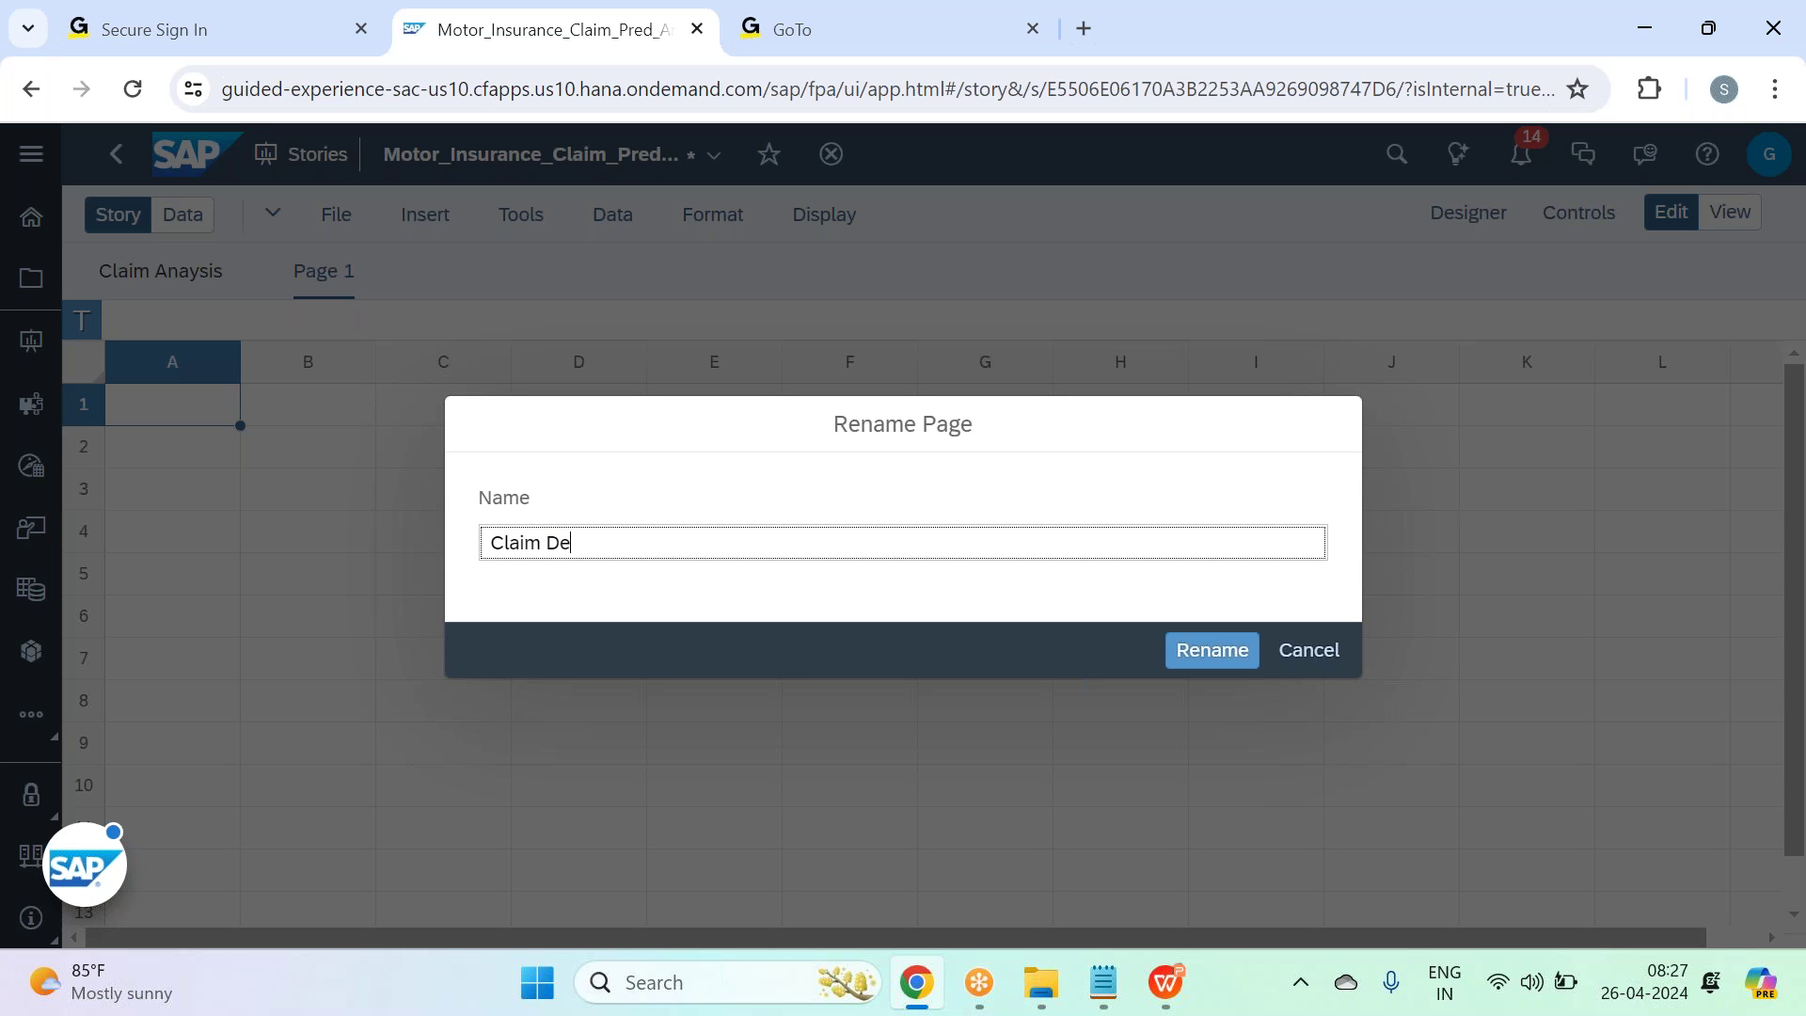
{"action": "type", "text": "tails"}
{"action": "key", "text": "Return"}
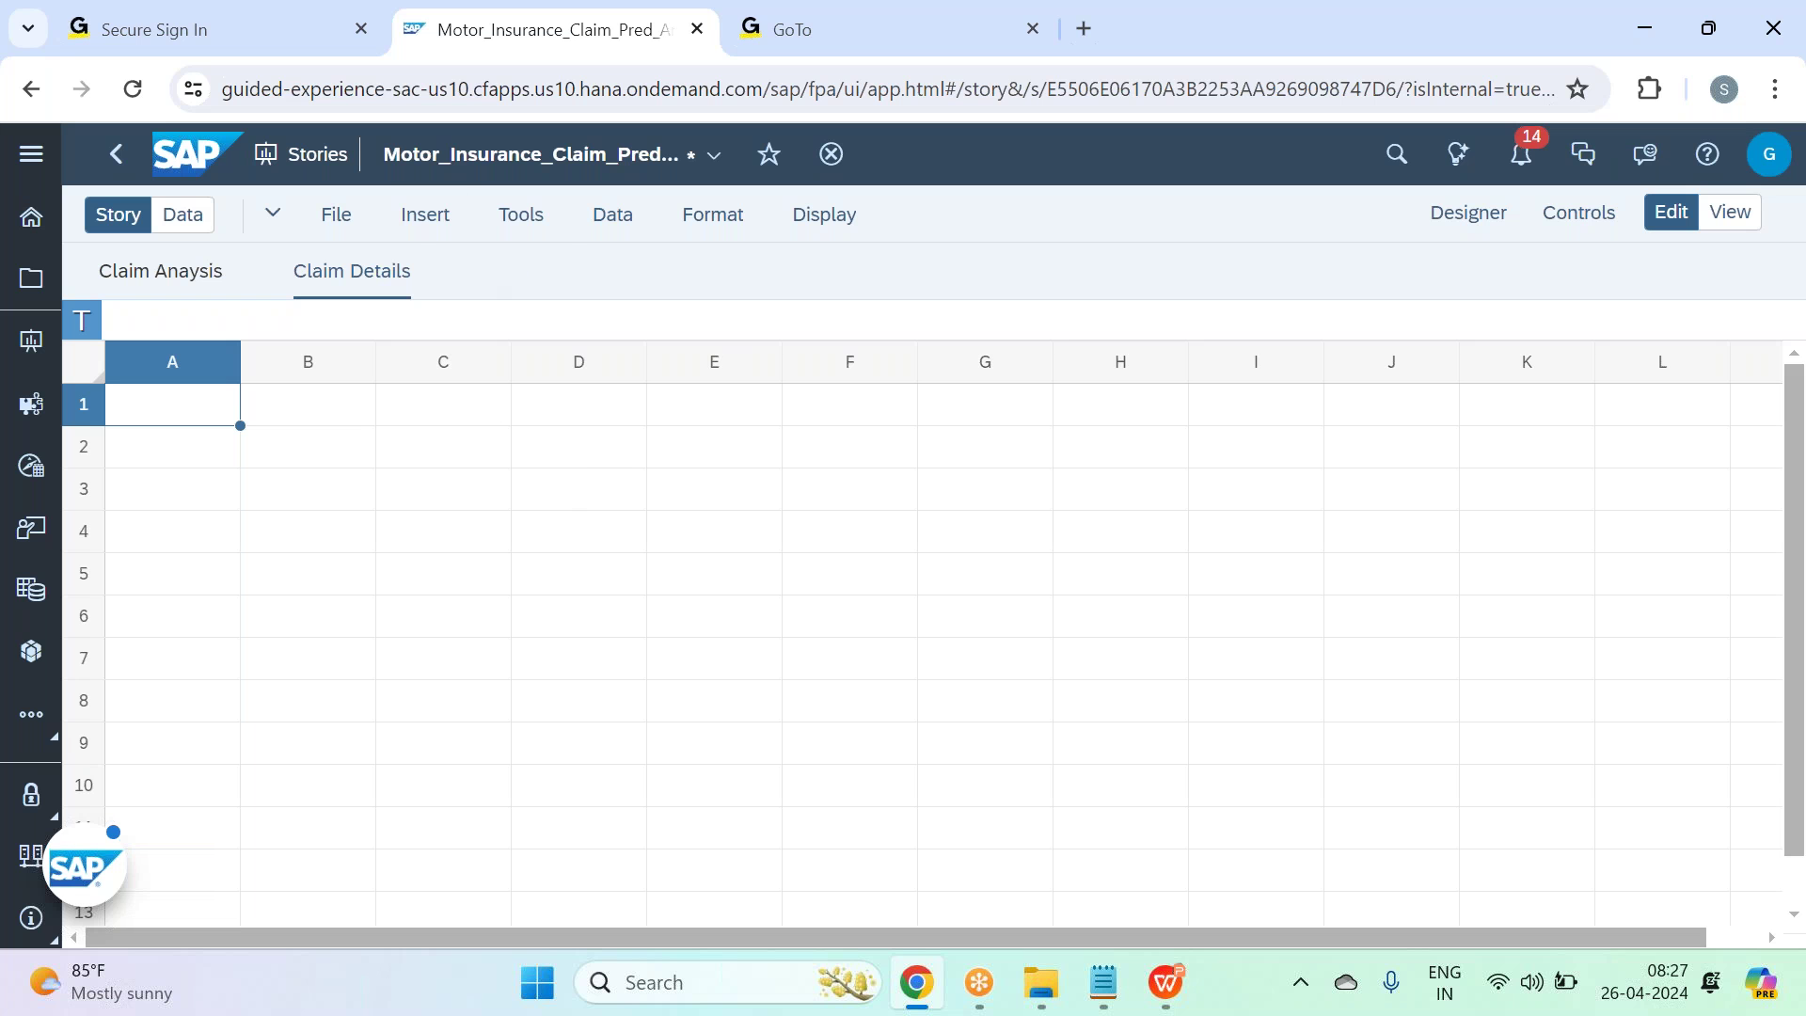
Insert a table on the Claim Details page based on the existing model Motor_insurance_Claim_Pred_Model.
{"action": "left_click", "coordinate": [425, 214]}
{"action": "left_click", "coordinate": [473, 255]}
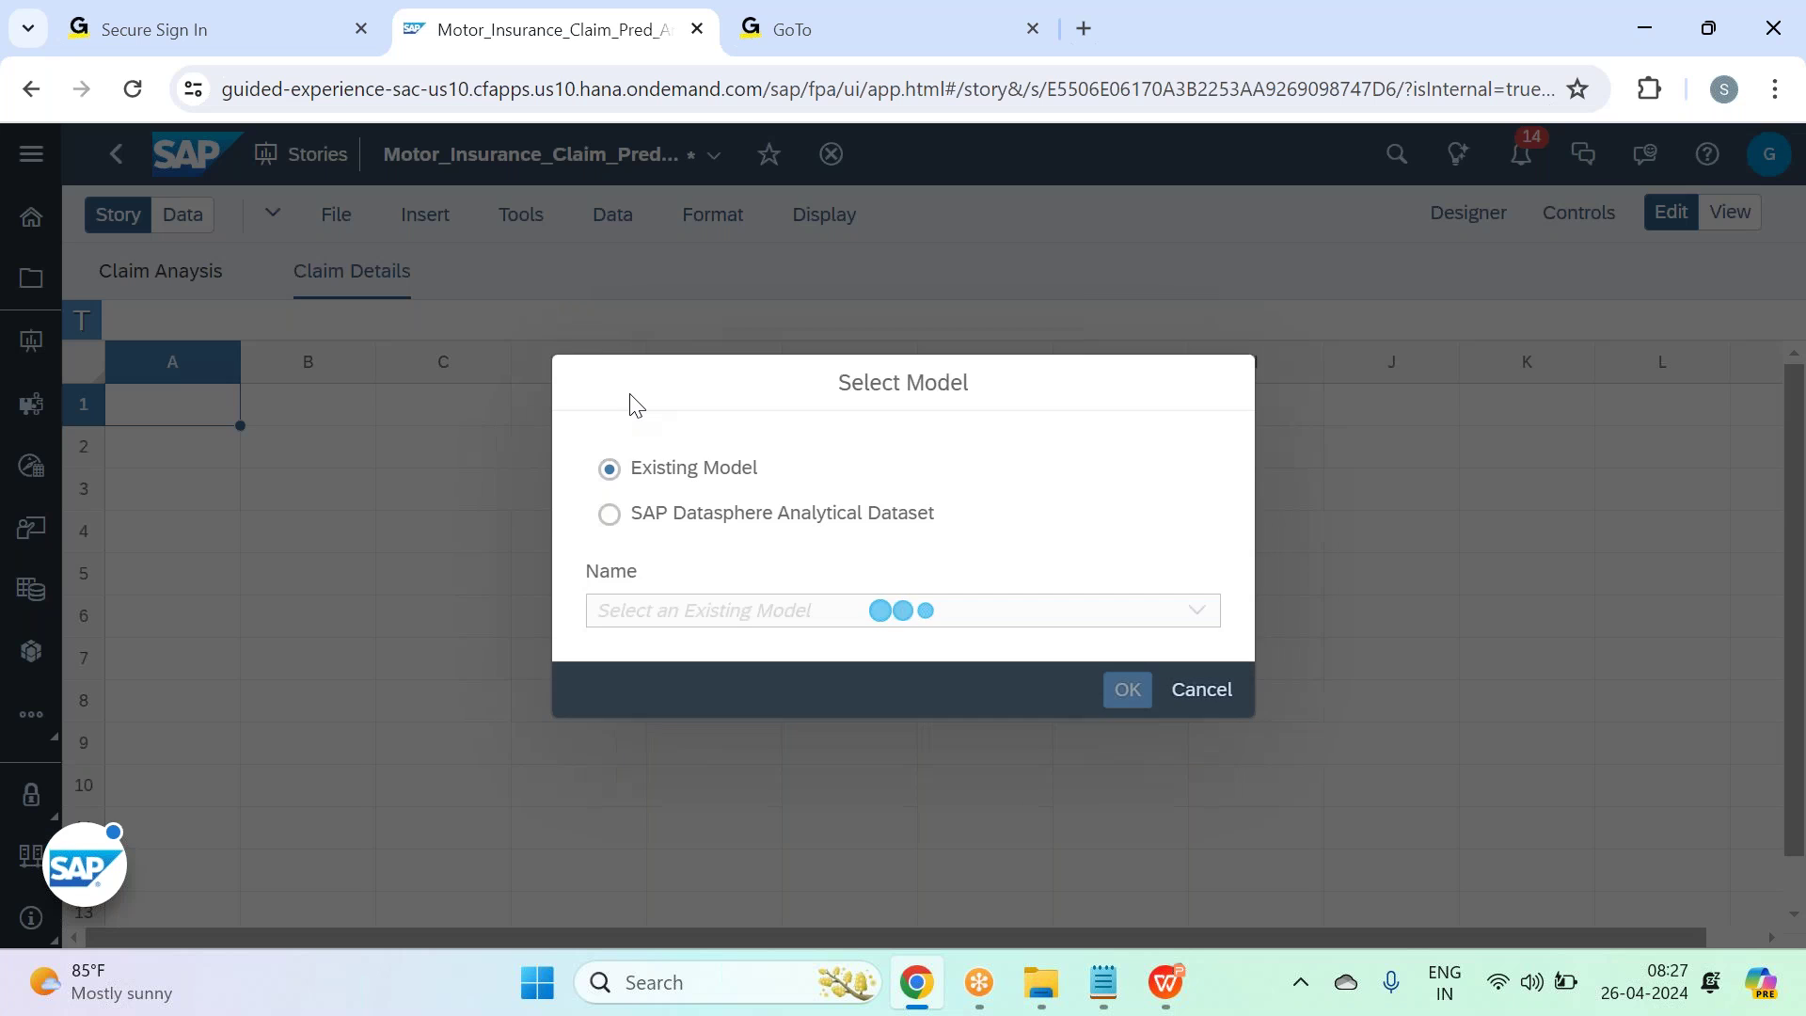
{"action": "left_click", "coordinate": [789, 697]}
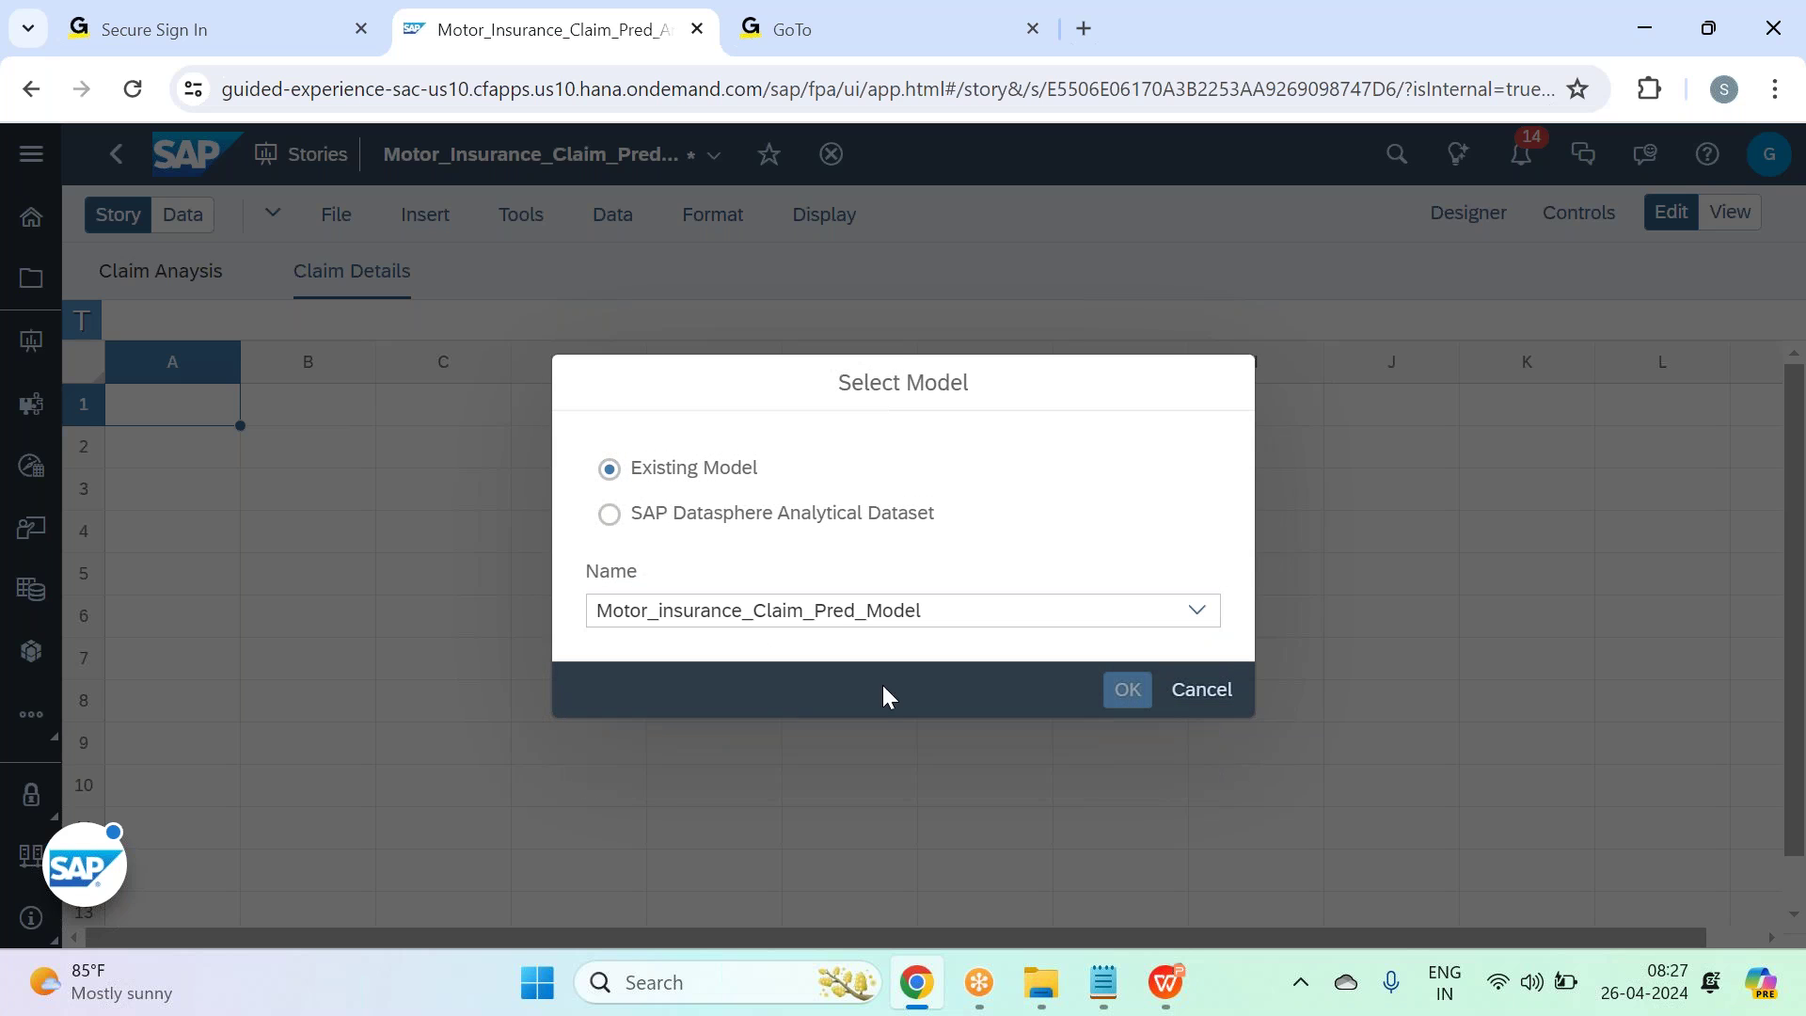
{"action": "left_click", "coordinate": [1106, 690]}
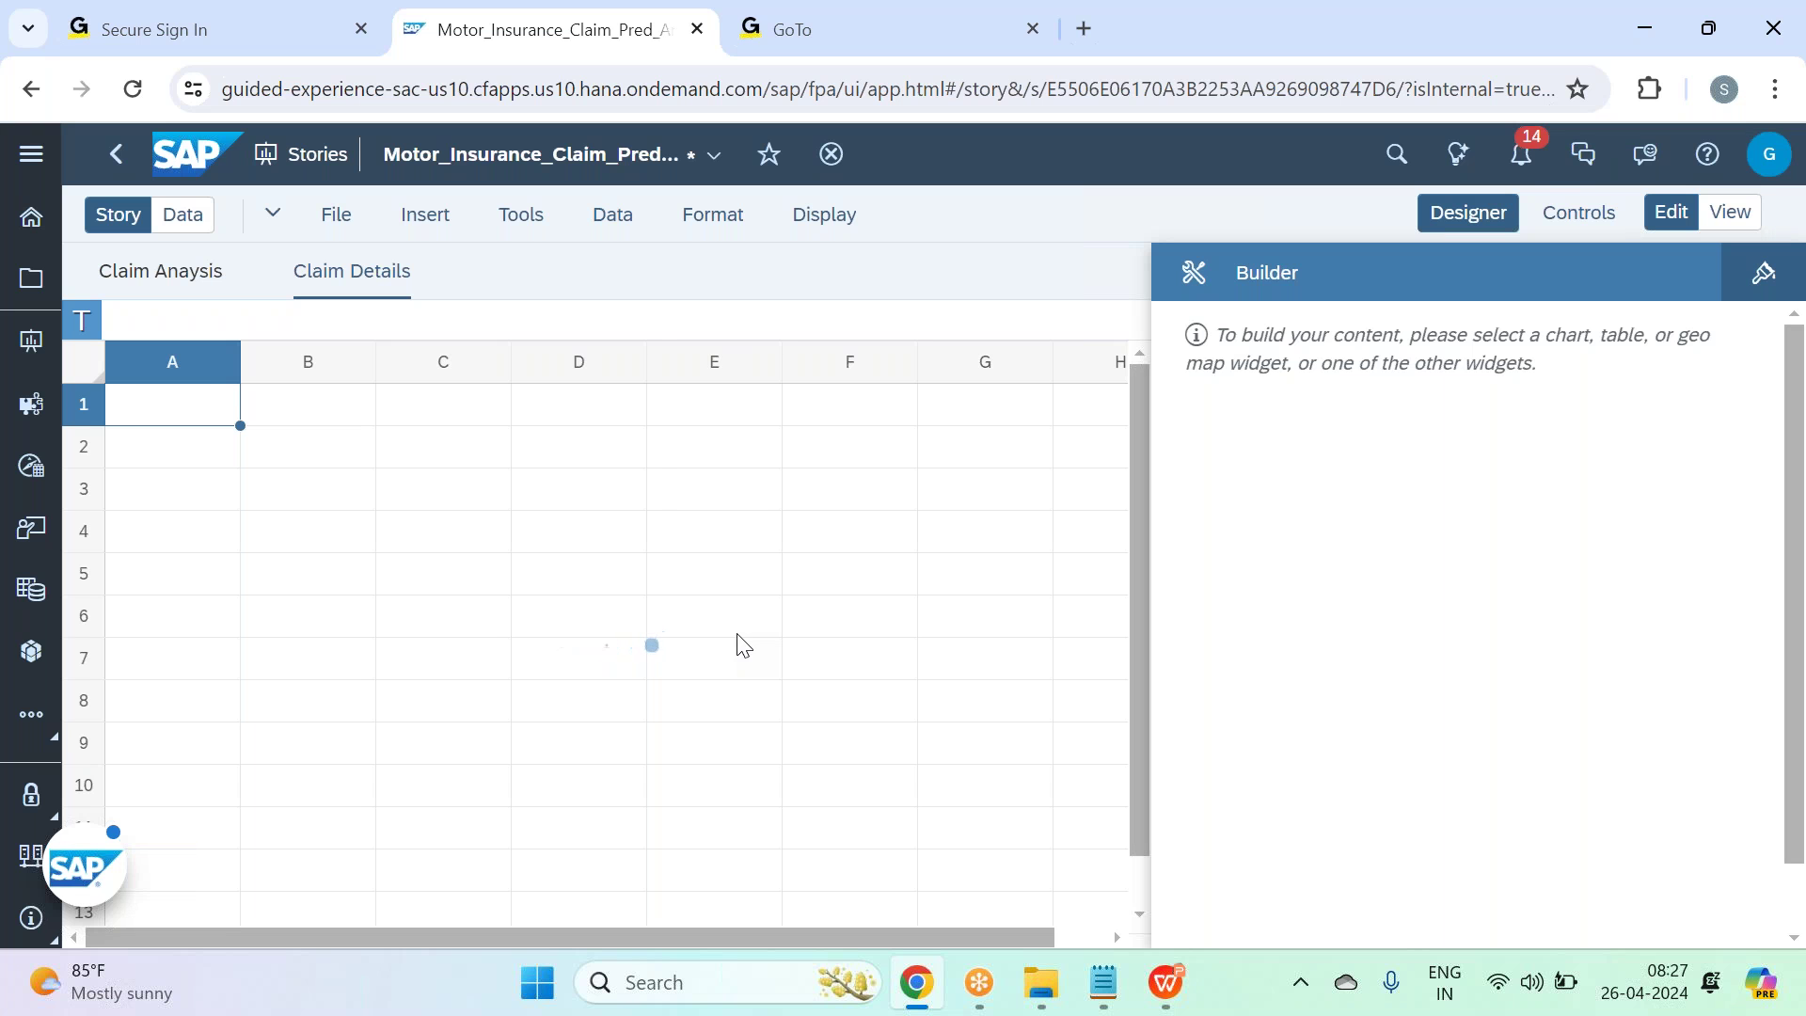
Clear every selected member in the table's Account filter.
{"action": "scroll", "coordinate": [1304, 564], "scroll_direction": "down", "scroll_amount": 3}
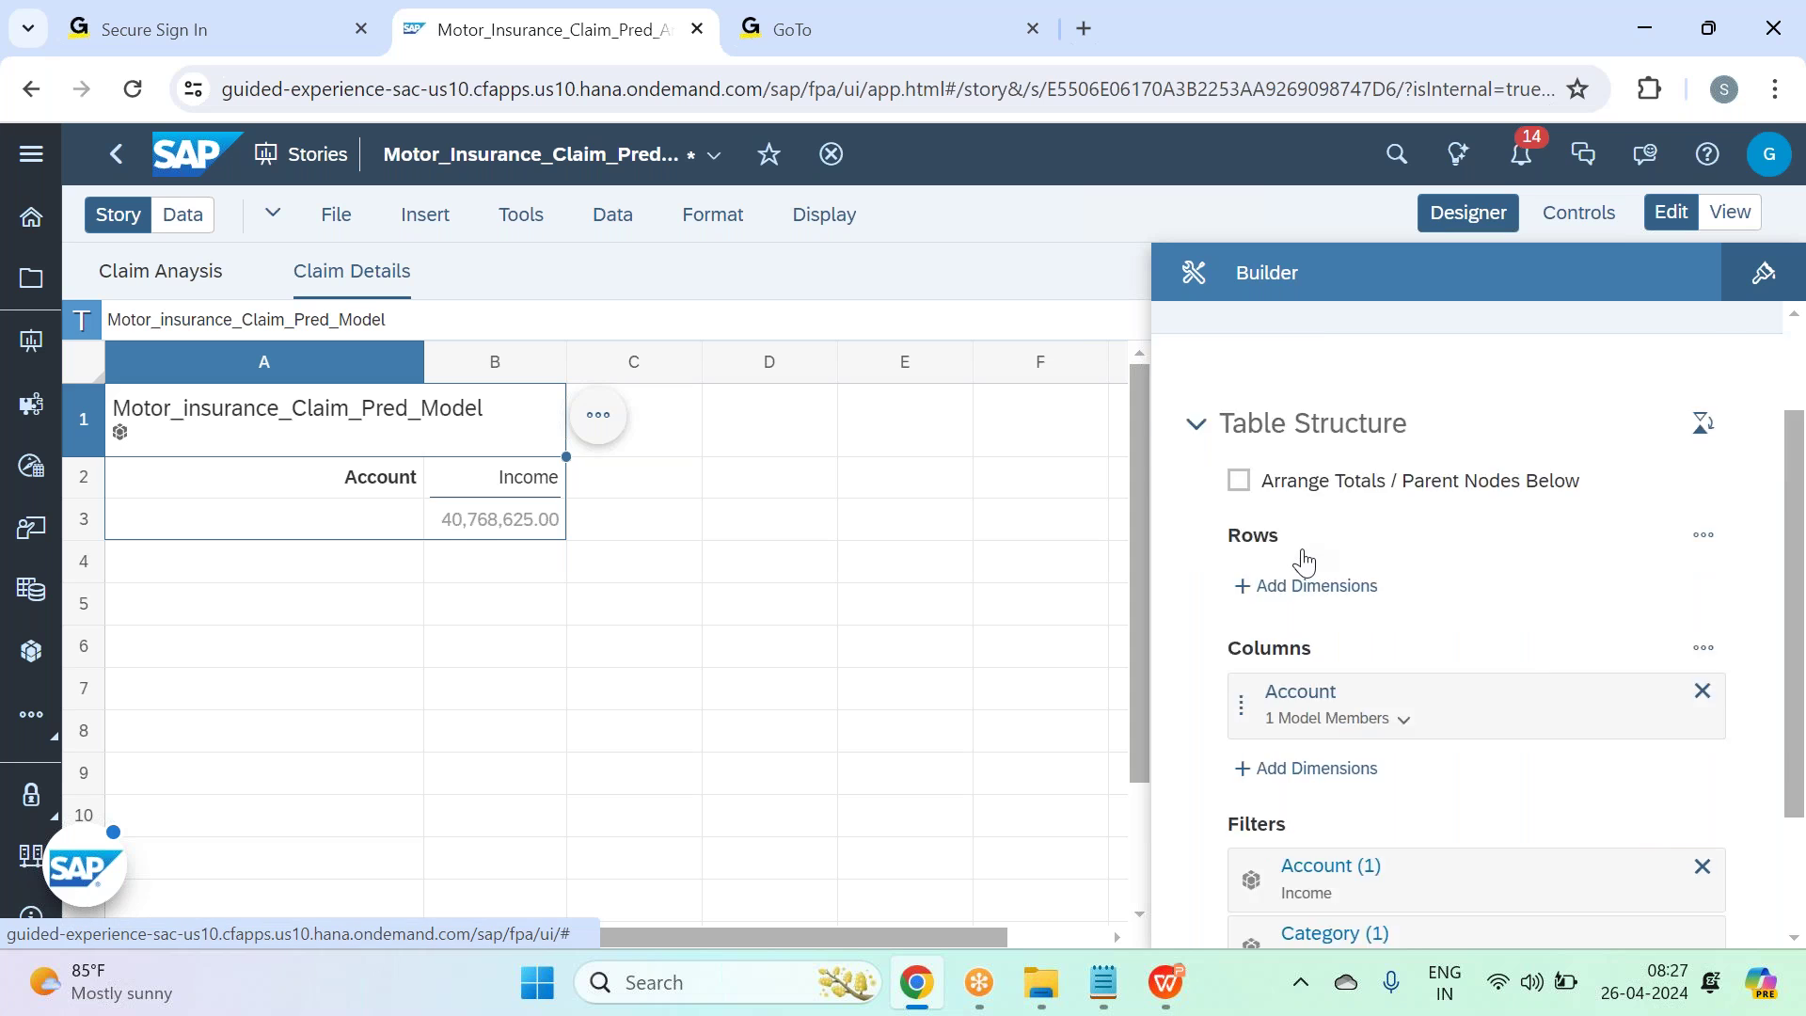
{"action": "left_click", "coordinate": [1657, 555]}
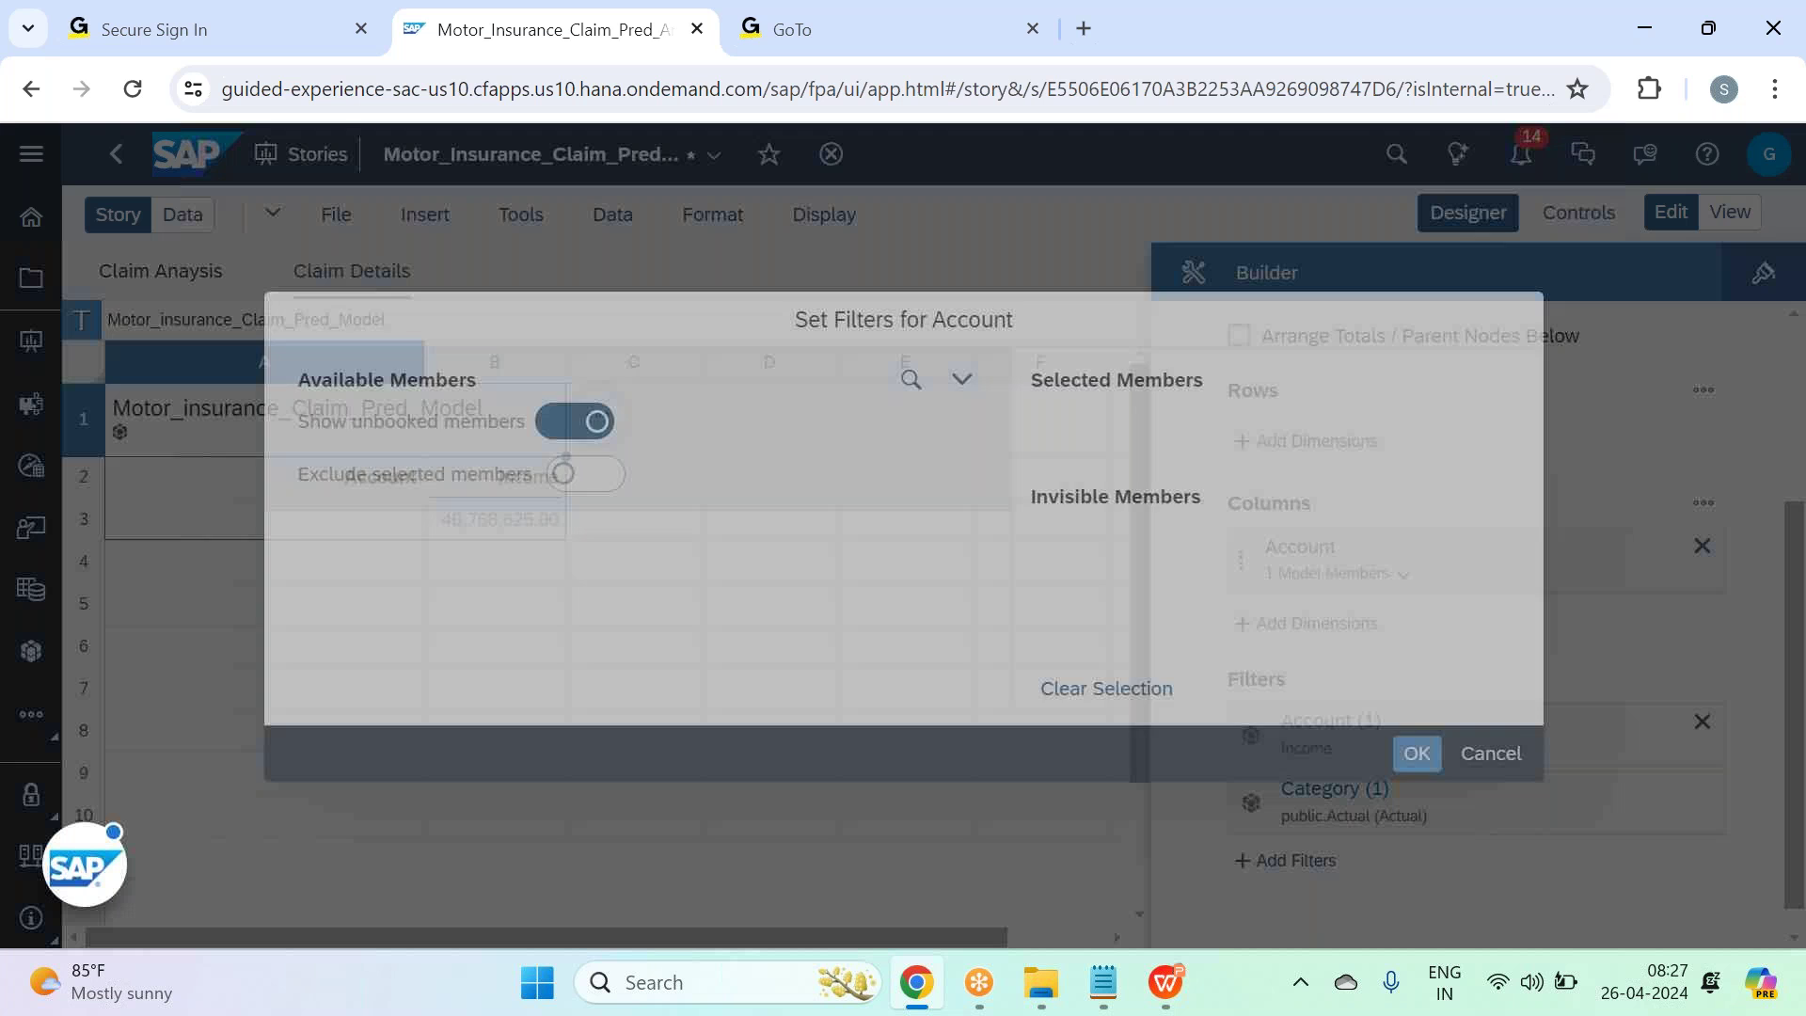
{"action": "left_click", "coordinate": [696, 556]}
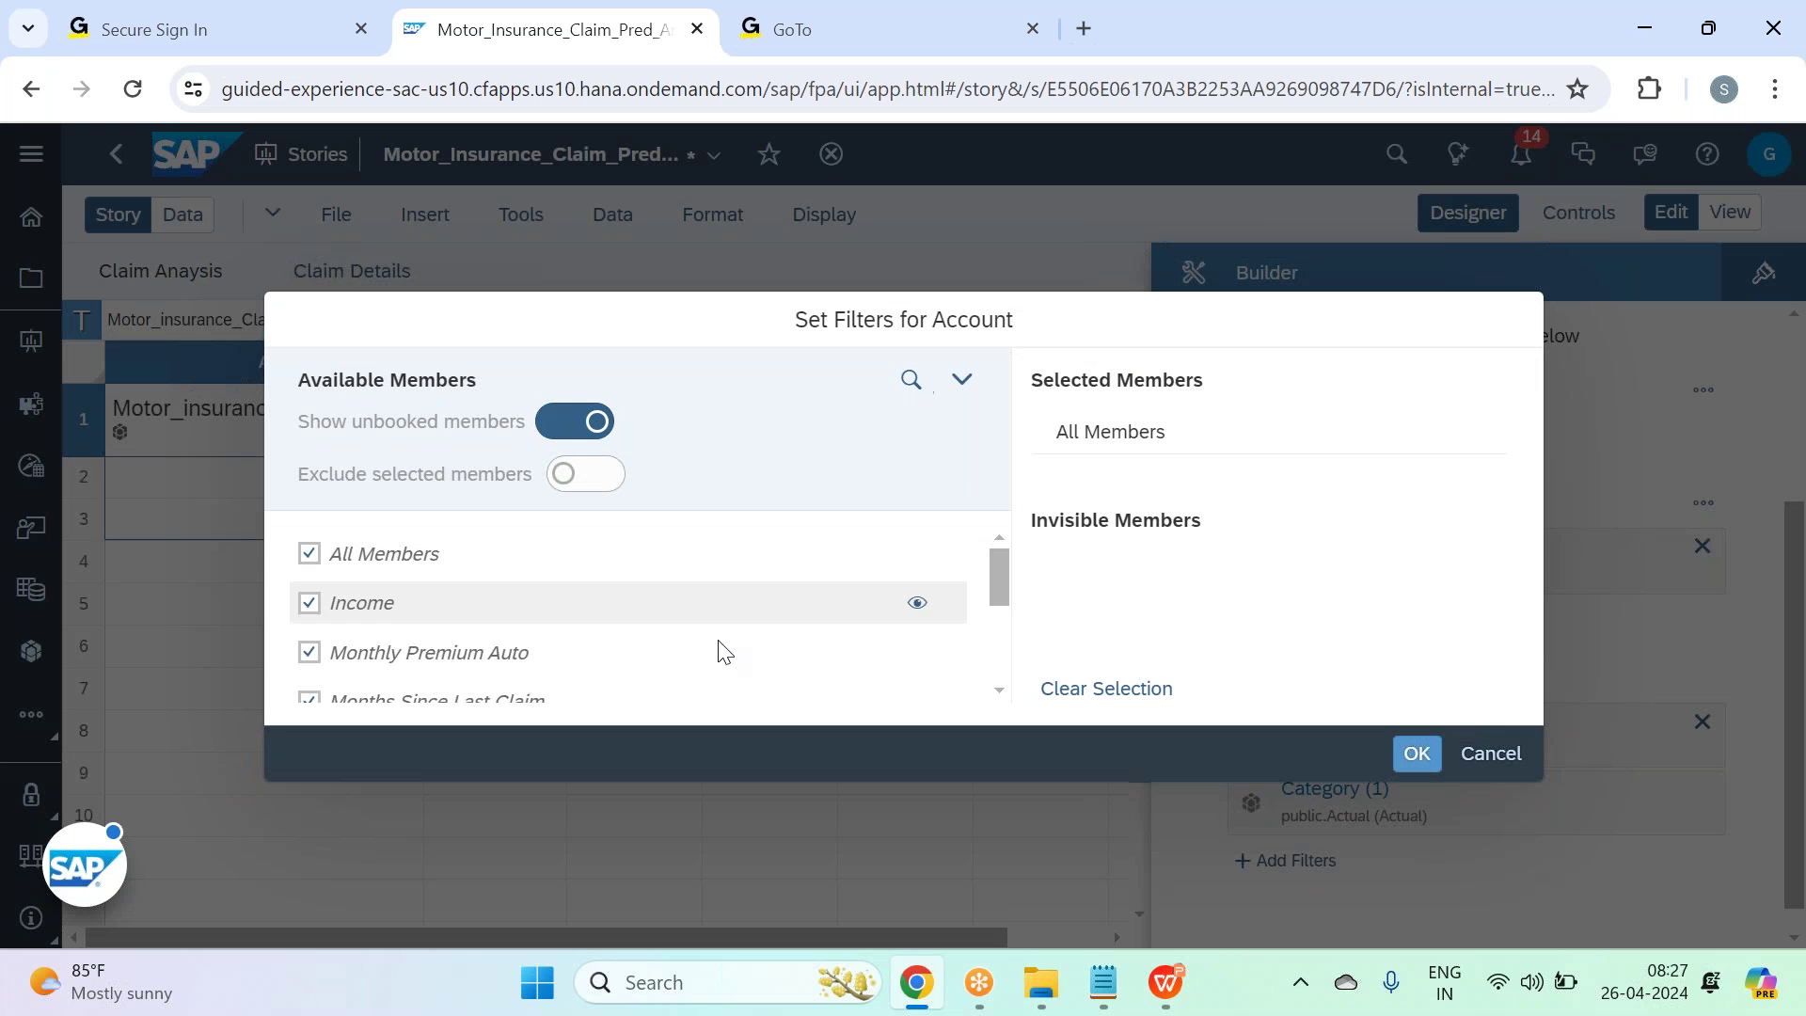
{"action": "left_click", "coordinate": [661, 568]}
{"action": "scroll", "coordinate": [657, 577], "scroll_direction": "down", "scroll_amount": 3}
{"action": "scroll", "coordinate": [555, 575], "scroll_direction": "up", "scroll_amount": 3}
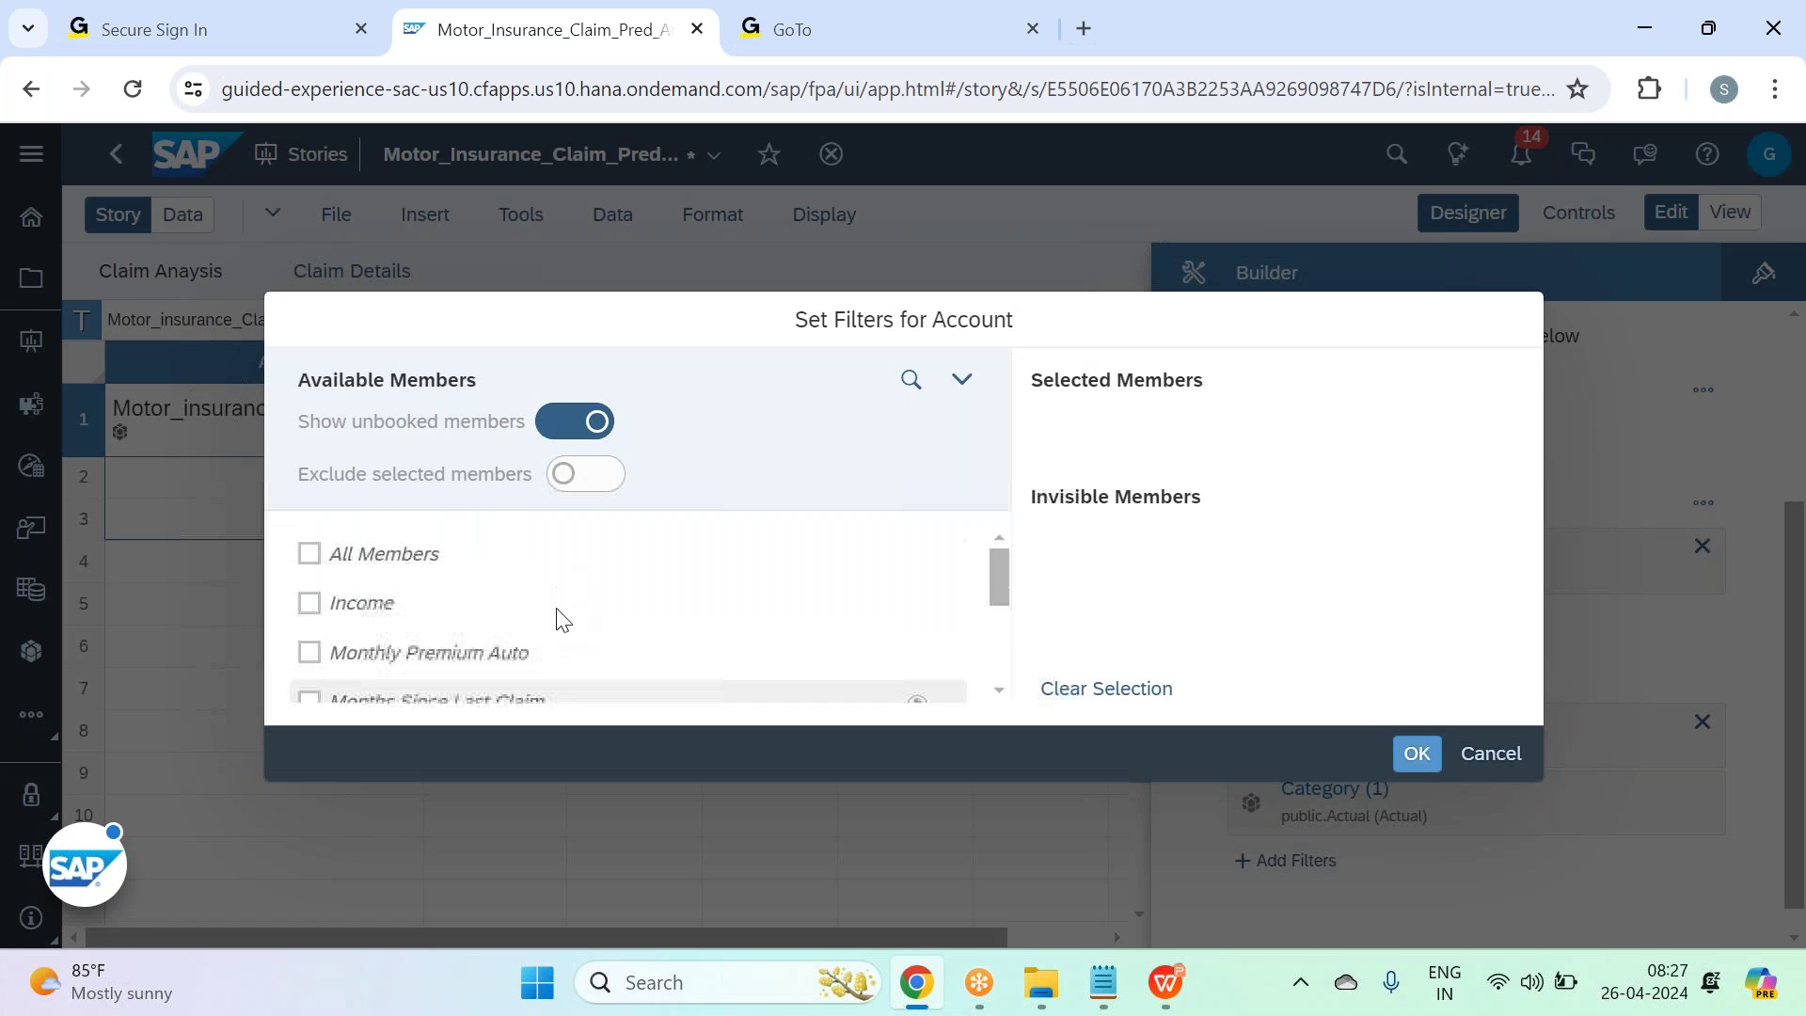
Filter the table's Account to Monthly Premium Auto, Months Since Last Claim, Pred_Claim_Amount, Premium per year and Premium paid.
{"action": "left_click", "coordinate": [516, 645]}
{"action": "scroll", "coordinate": [555, 663], "scroll_direction": "down", "scroll_amount": 2}
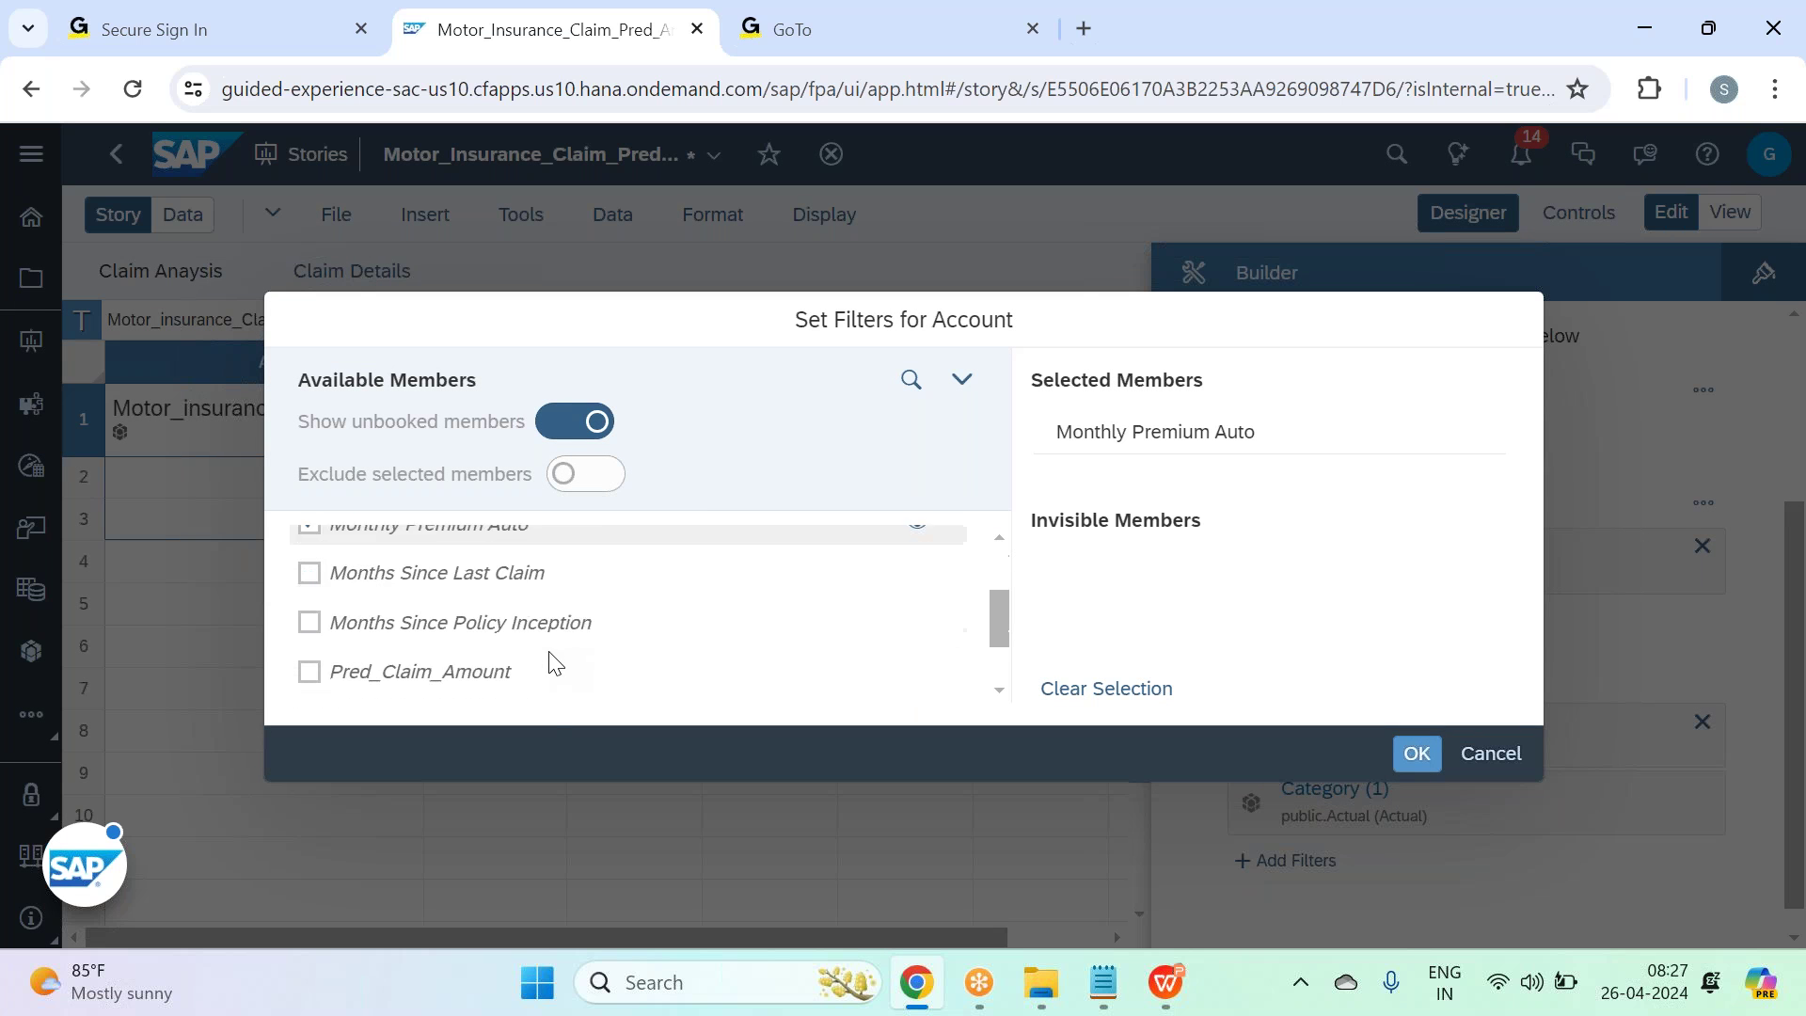
{"action": "left_click", "coordinate": [520, 568]}
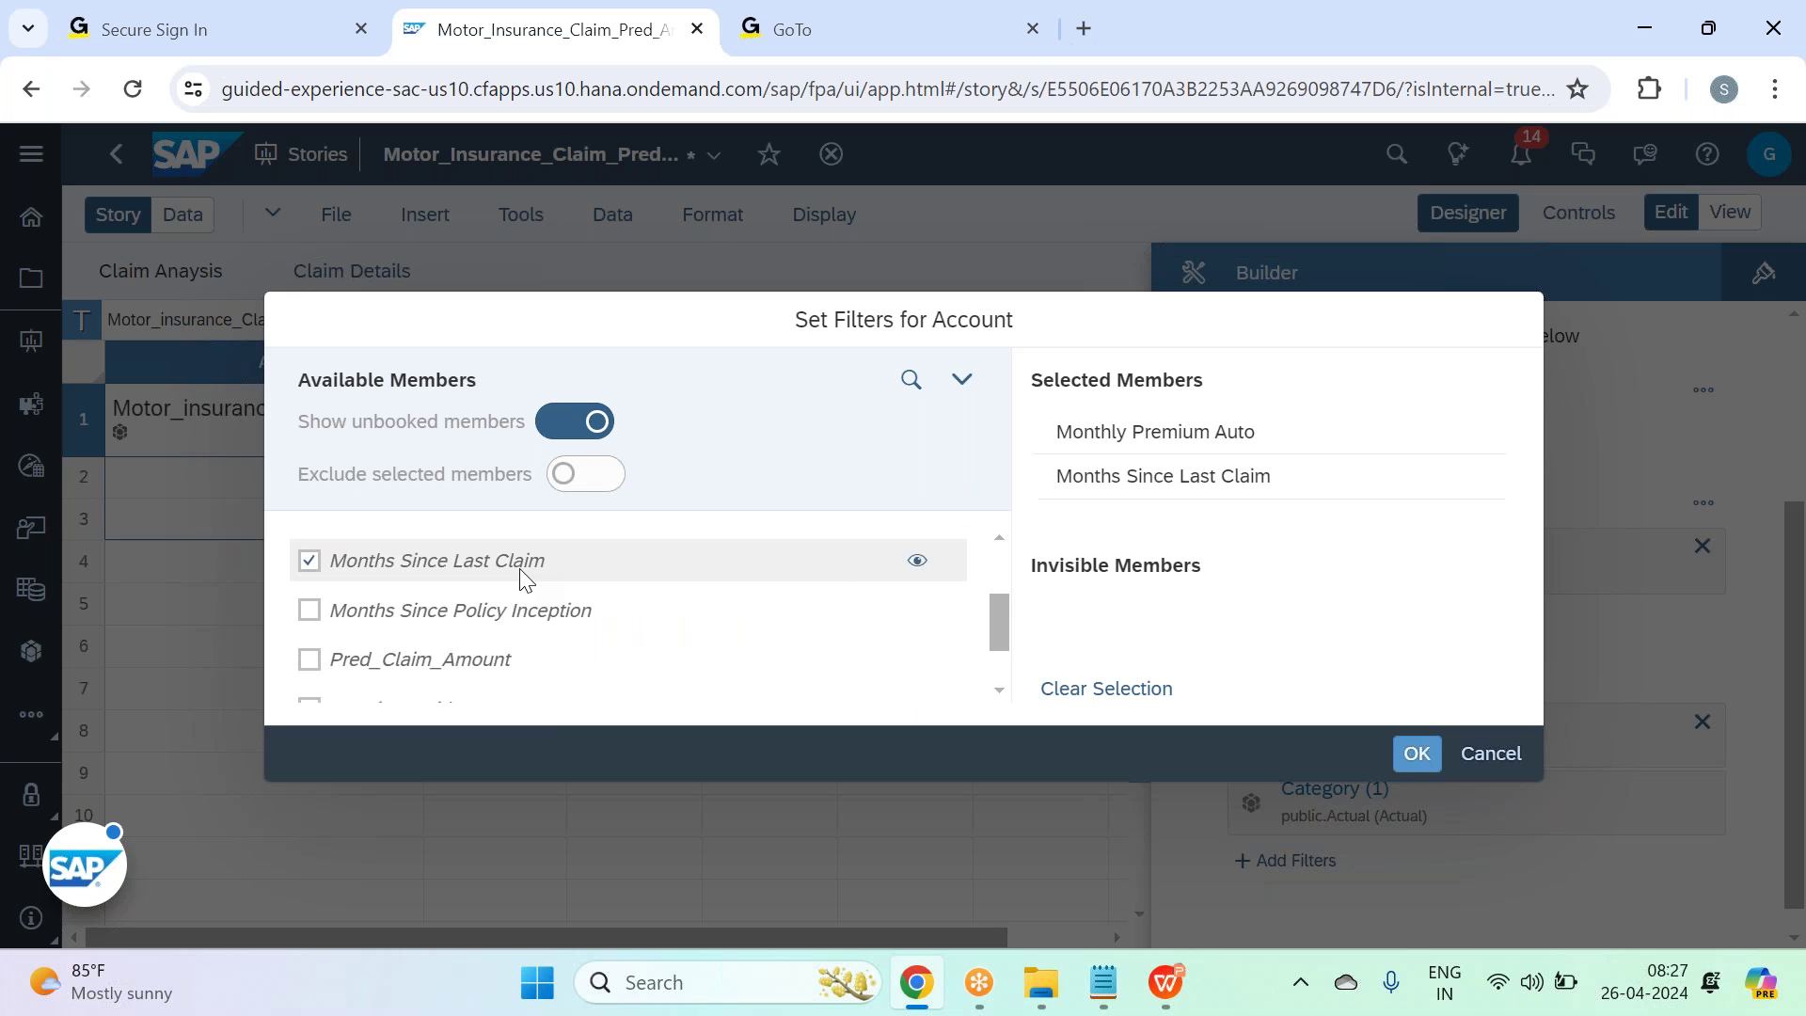
{"action": "left_click", "coordinate": [547, 655]}
{"action": "scroll", "coordinate": [551, 661], "scroll_direction": "down", "scroll_amount": 1}
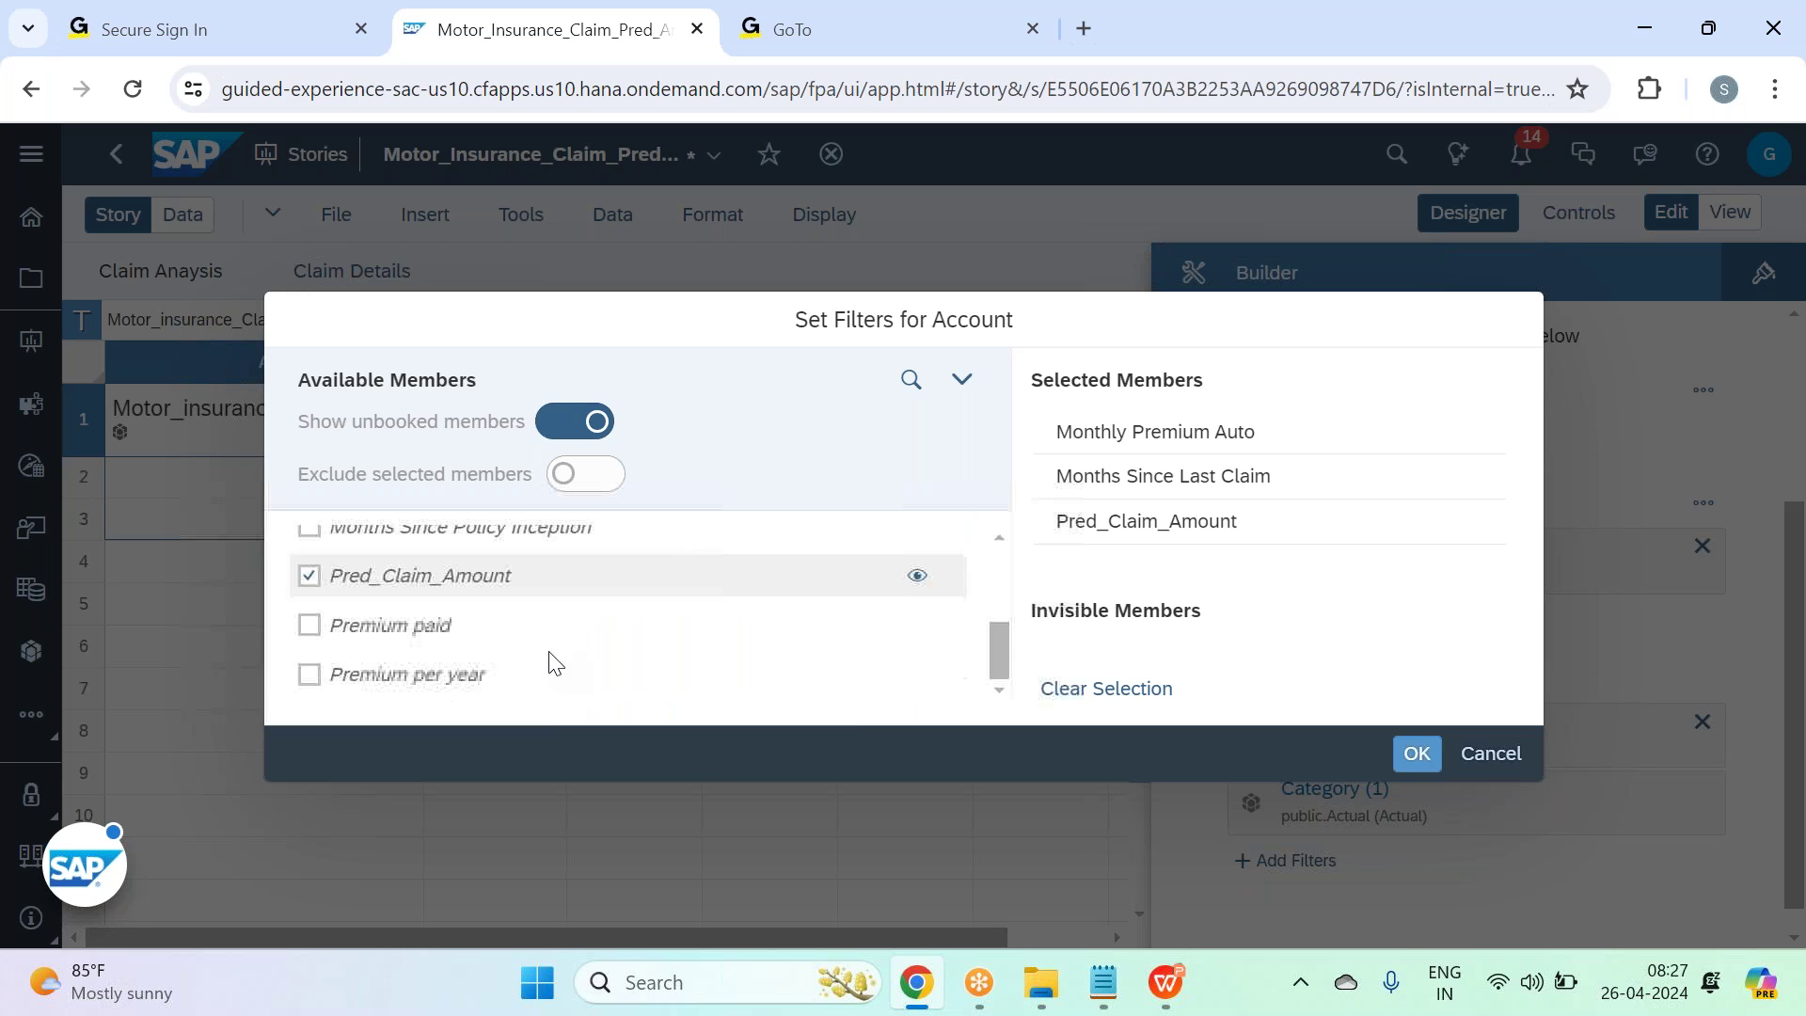
{"action": "left_click", "coordinate": [494, 668]}
{"action": "left_click", "coordinate": [487, 644]}
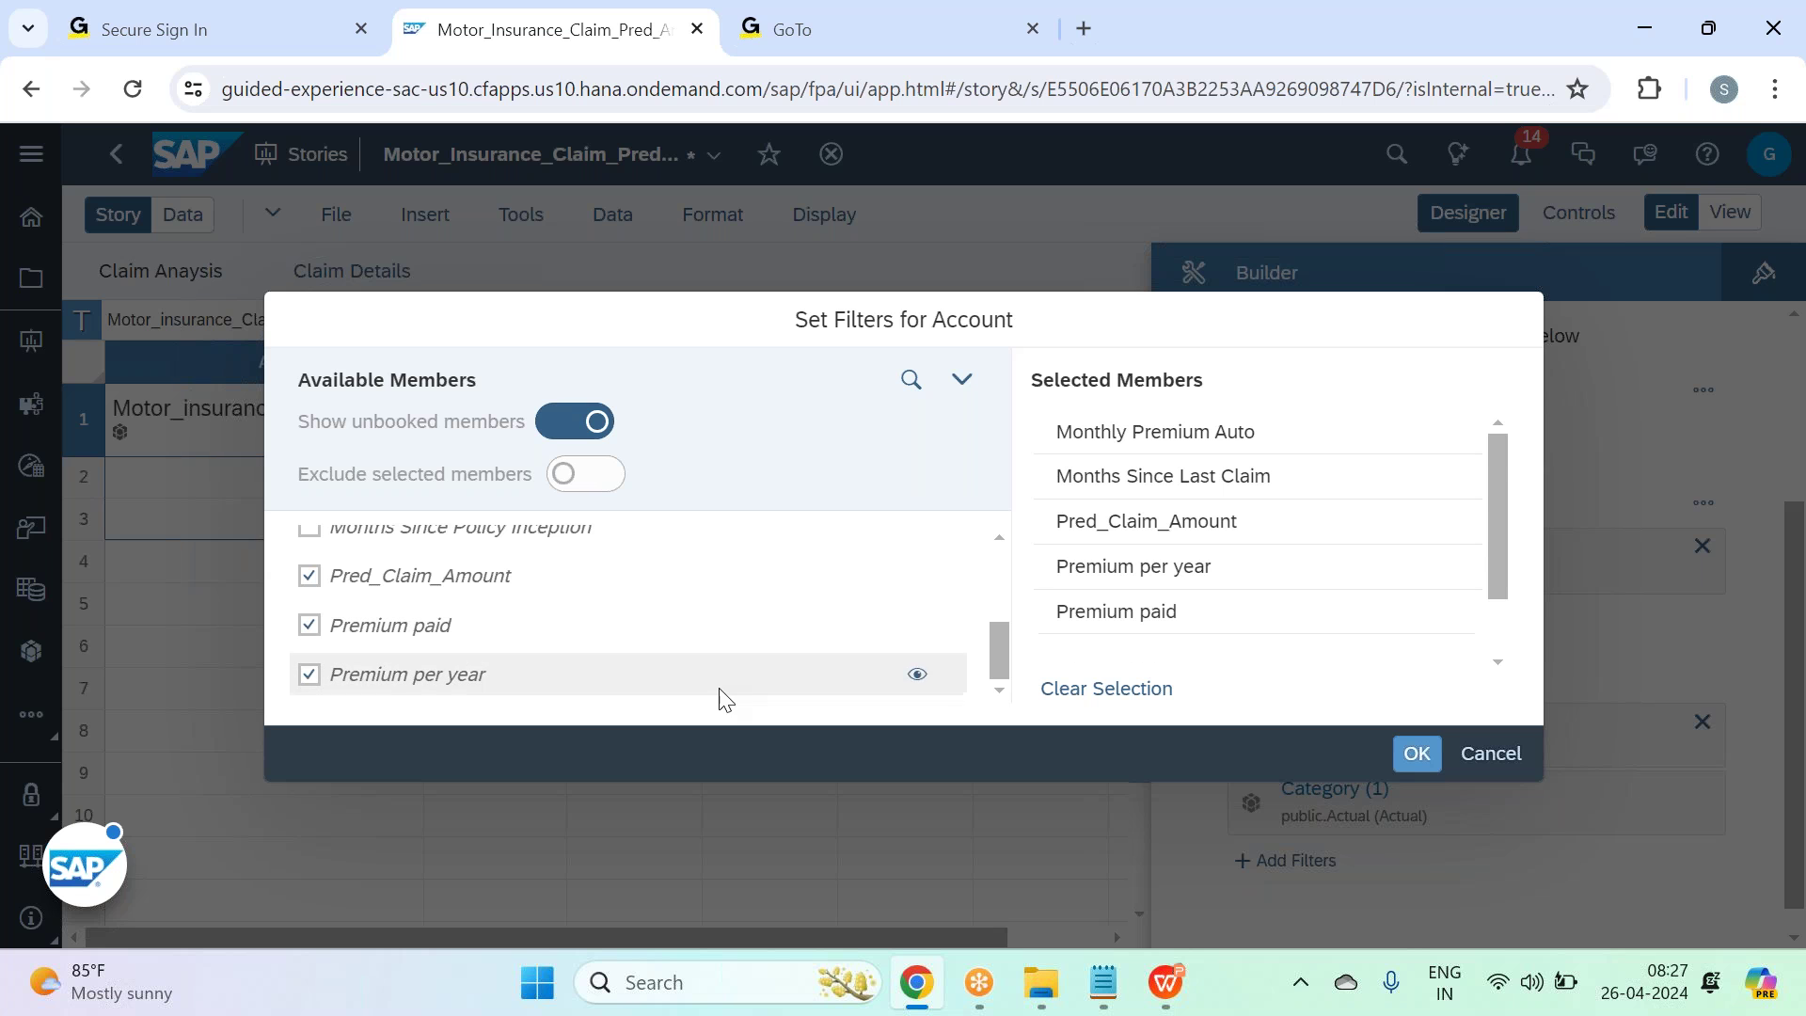
{"action": "left_click", "coordinate": [1420, 757]}
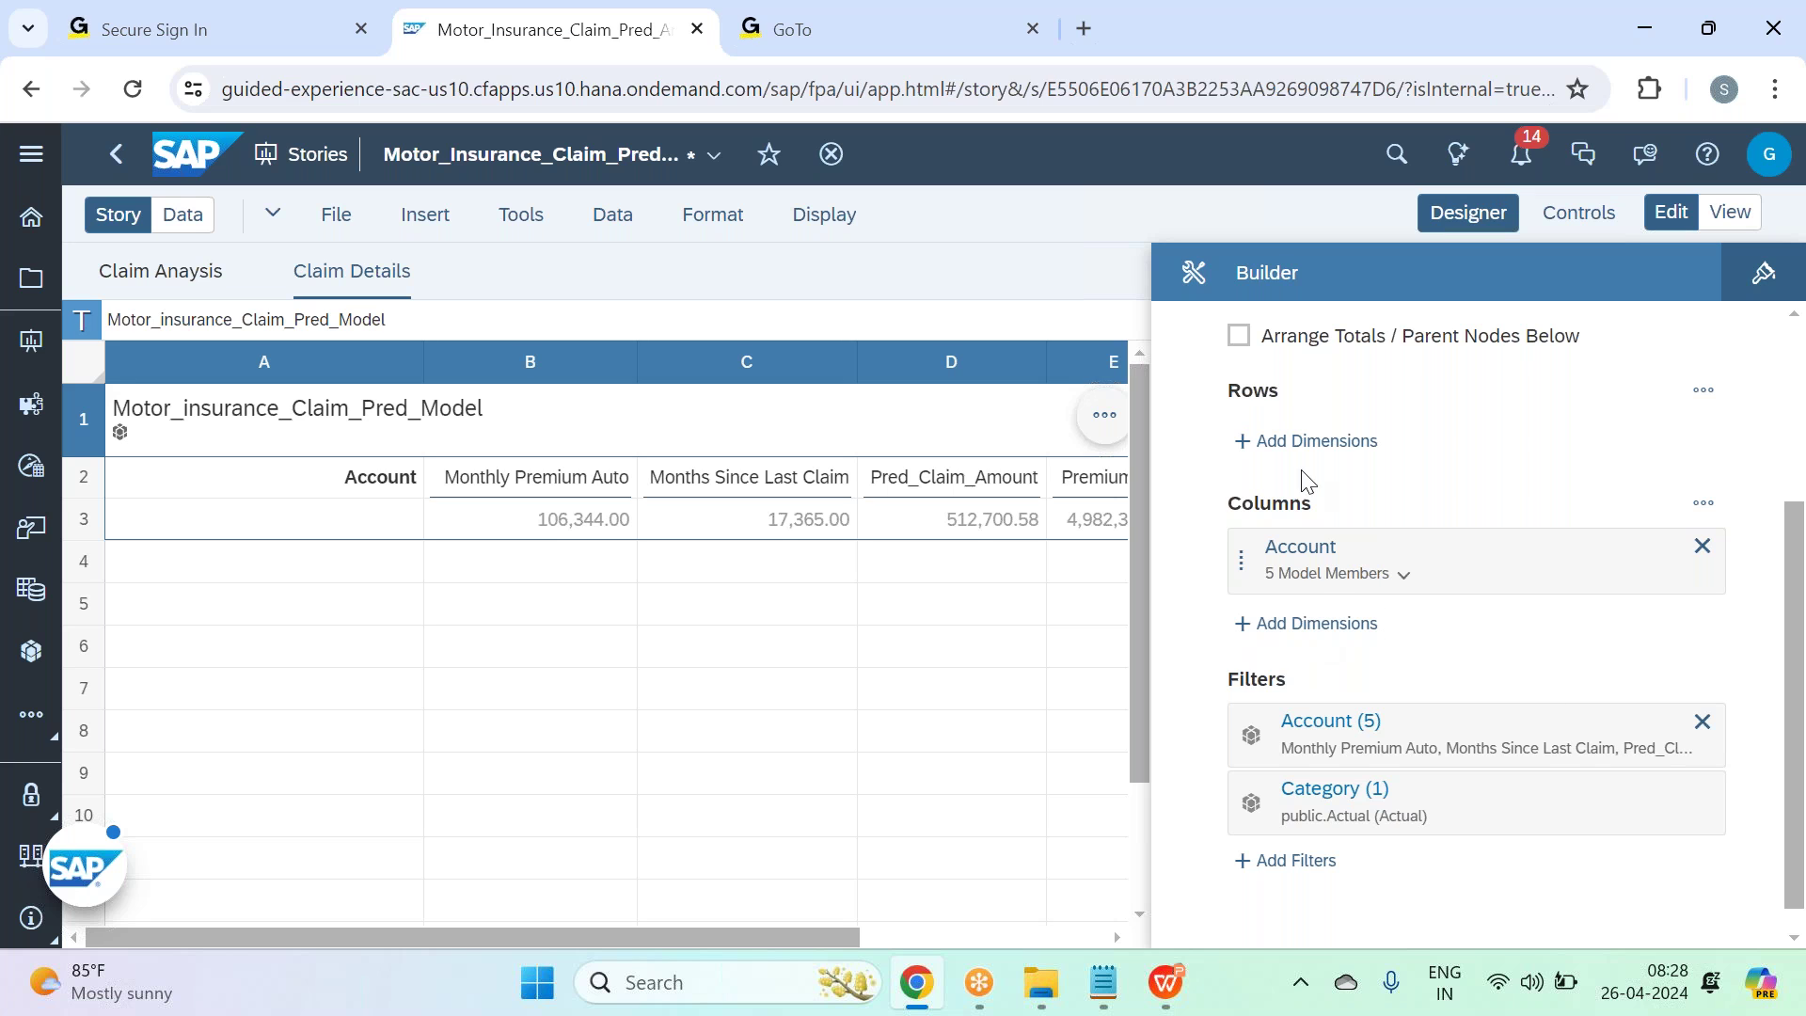
Add Customer, Gender, Location Code, Marital Status, EmploymentStatus and Coverage as row dimensions of the Claim Details table.
{"action": "left_click", "coordinate": [1302, 441]}
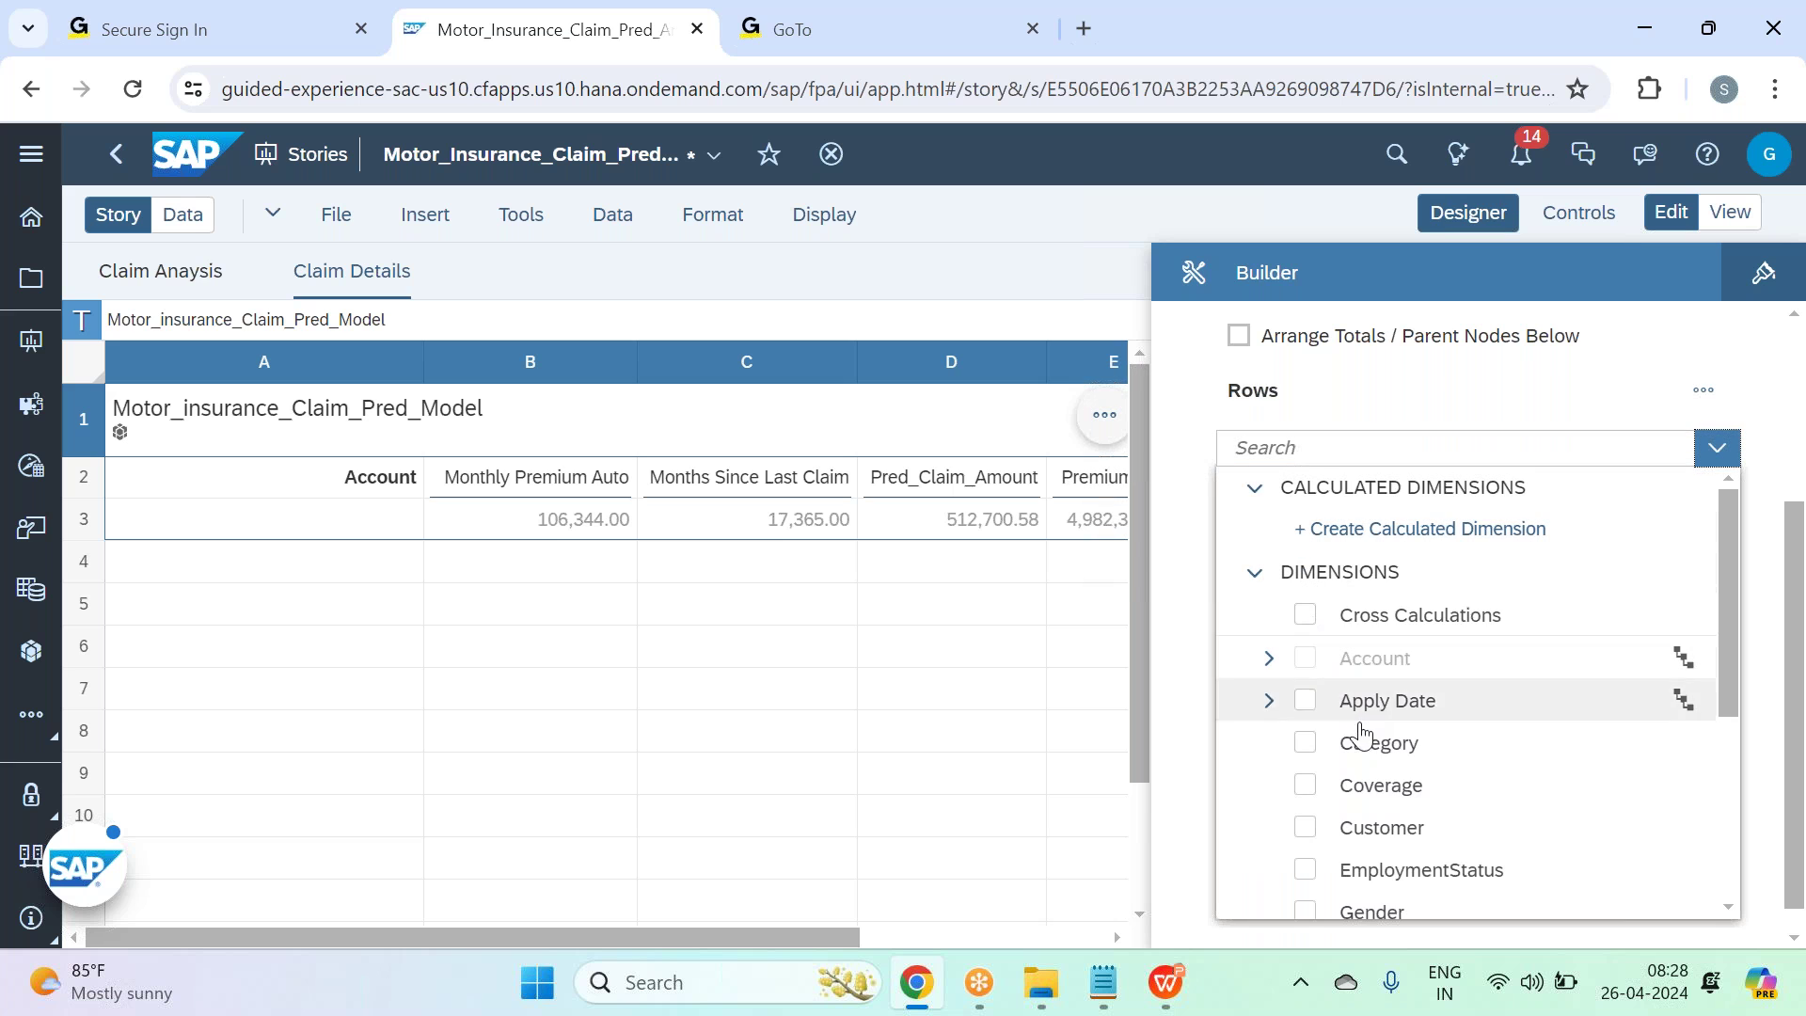
{"action": "left_click", "coordinate": [1401, 840]}
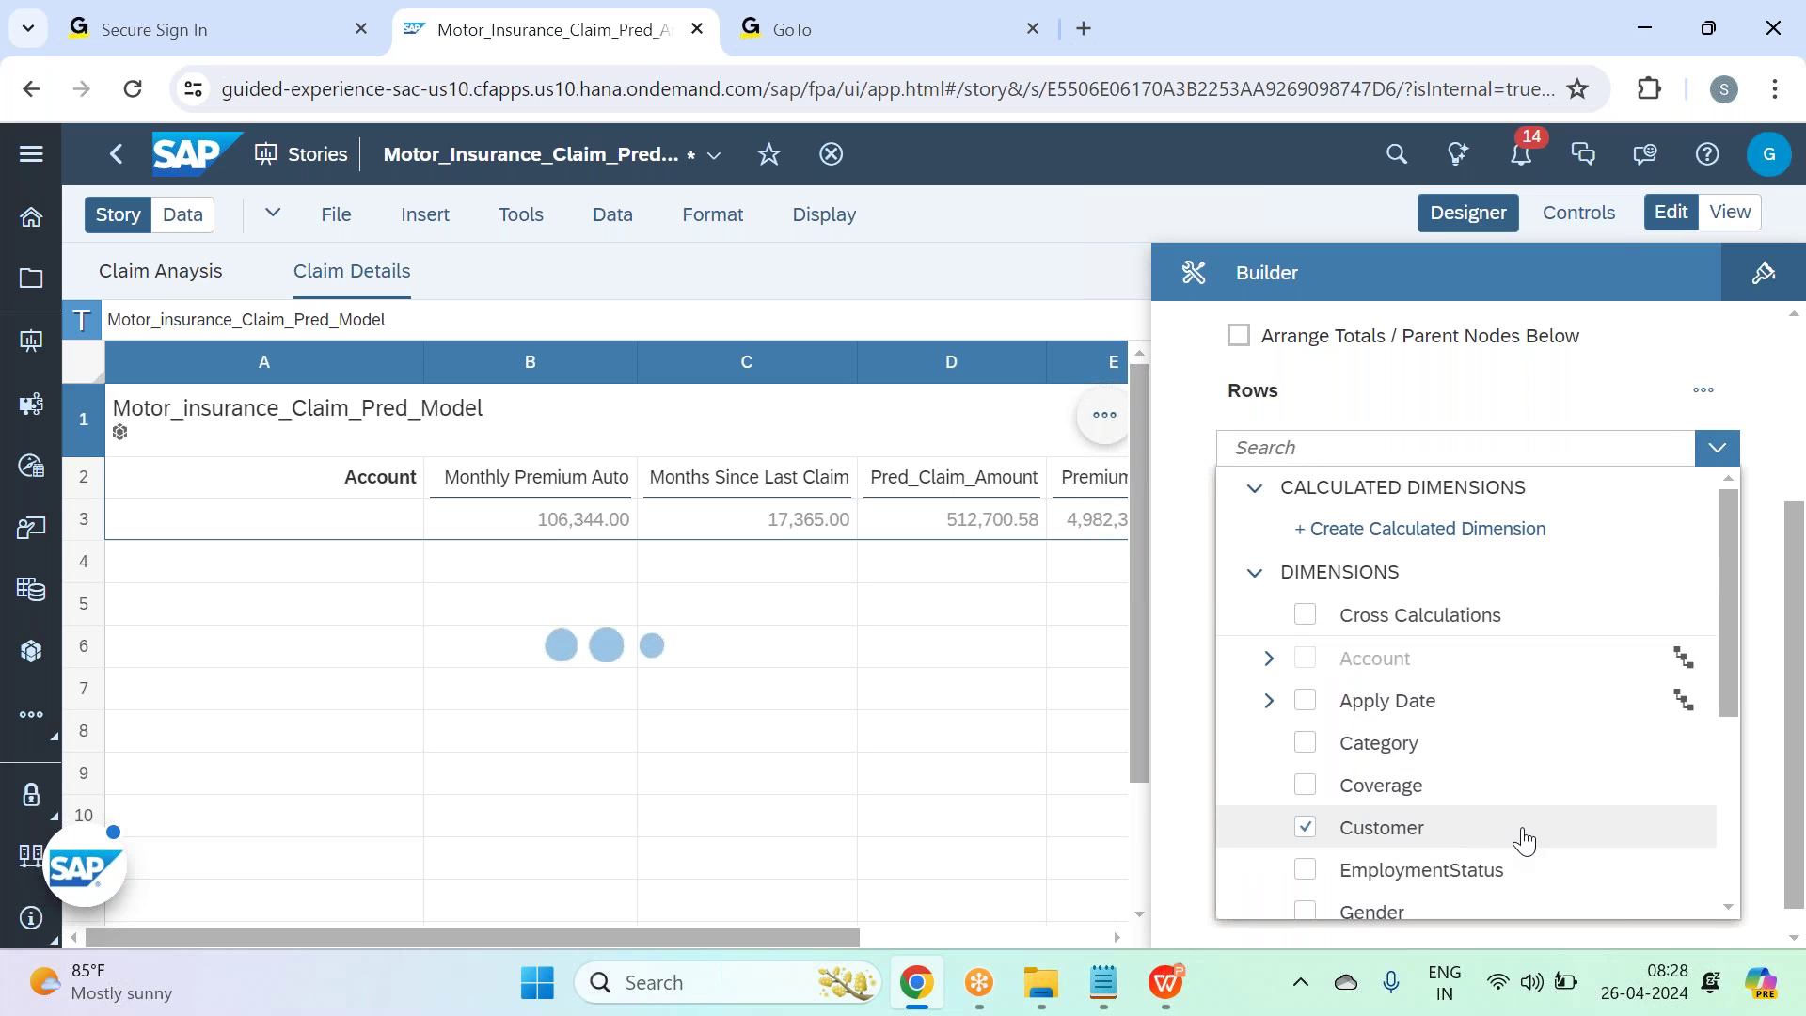
{"action": "scroll", "coordinate": [1420, 790], "scroll_direction": "down", "scroll_amount": 2}
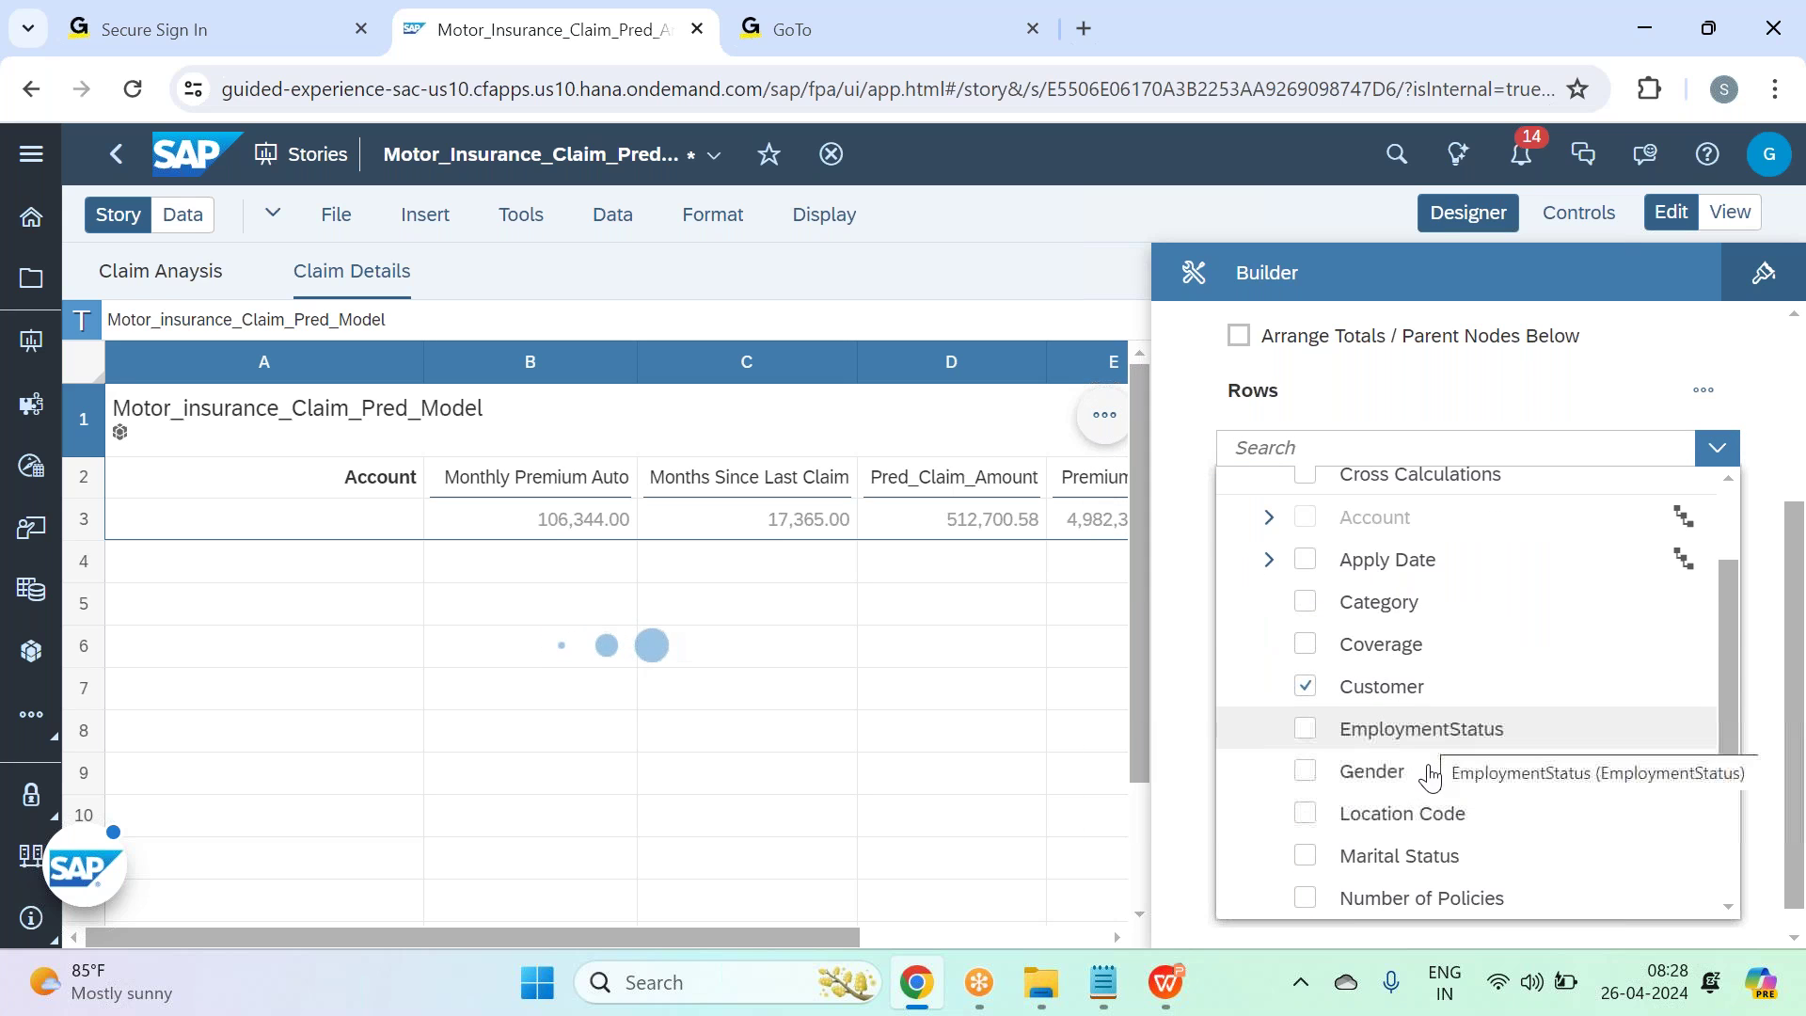
{"action": "left_click", "coordinate": [1424, 773]}
{"action": "left_click", "coordinate": [1436, 814]}
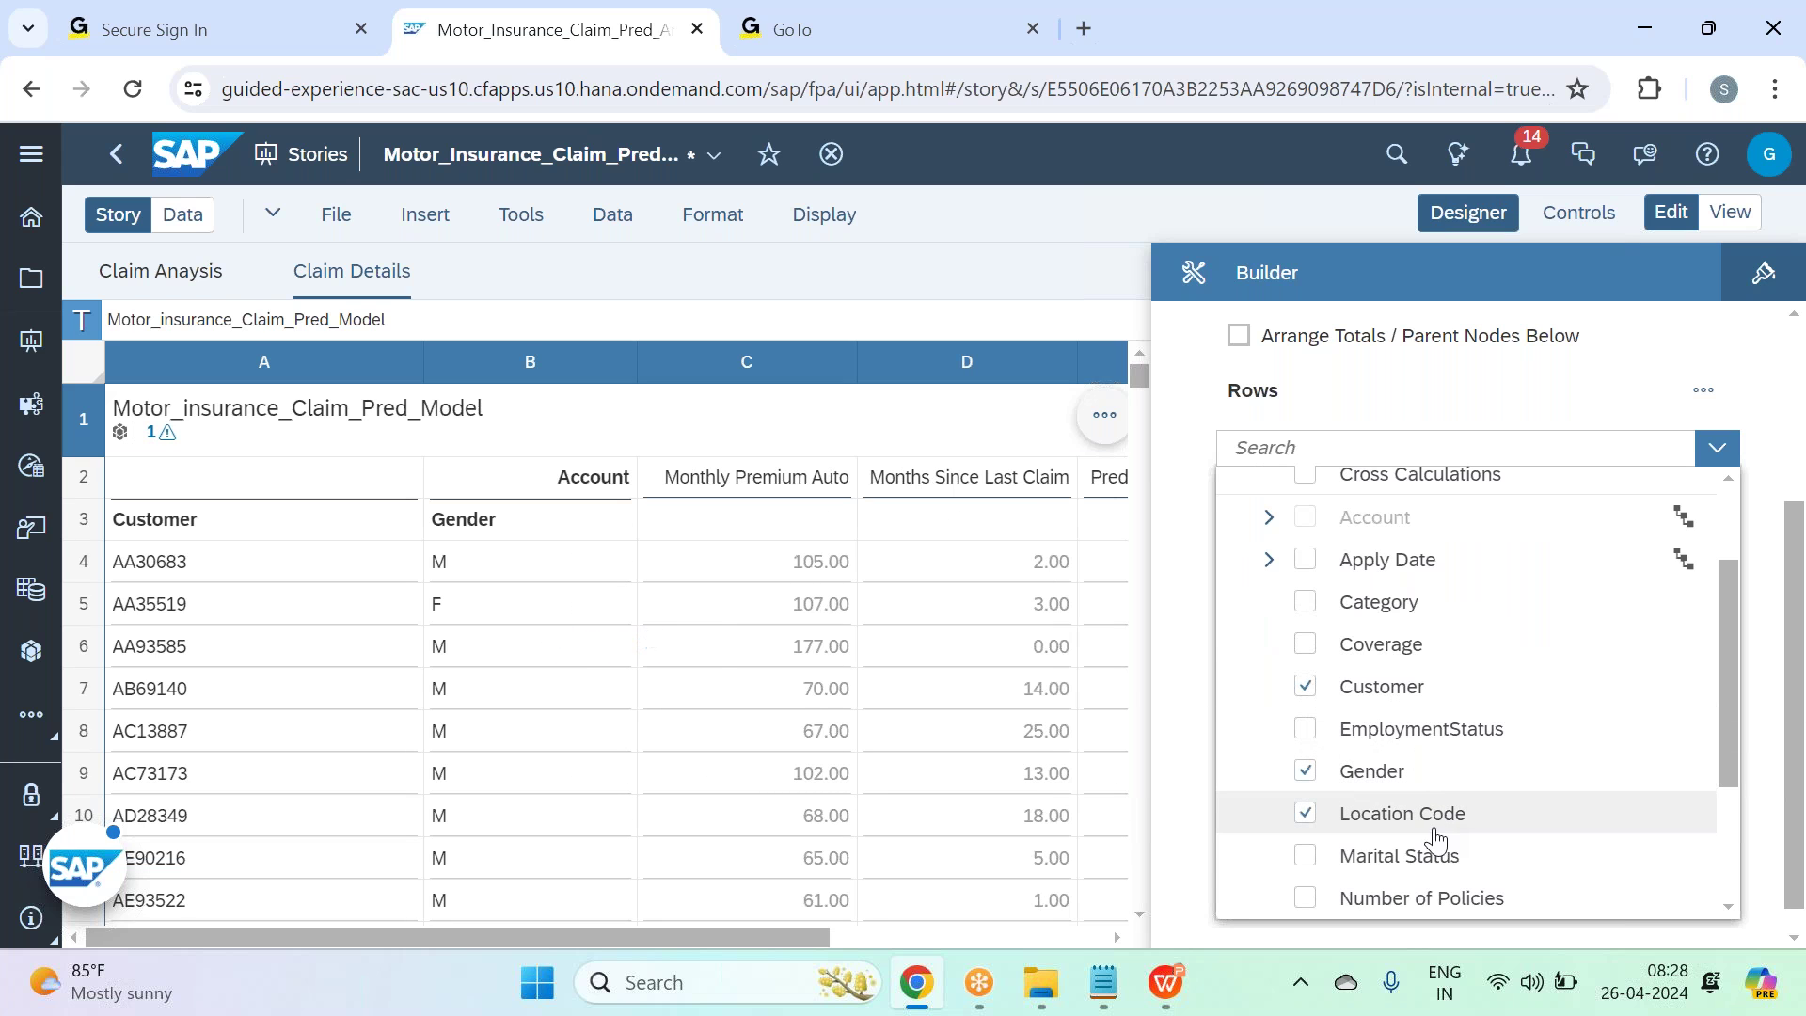
{"action": "left_click", "coordinate": [1430, 854]}
{"action": "left_click", "coordinate": [1443, 741]}
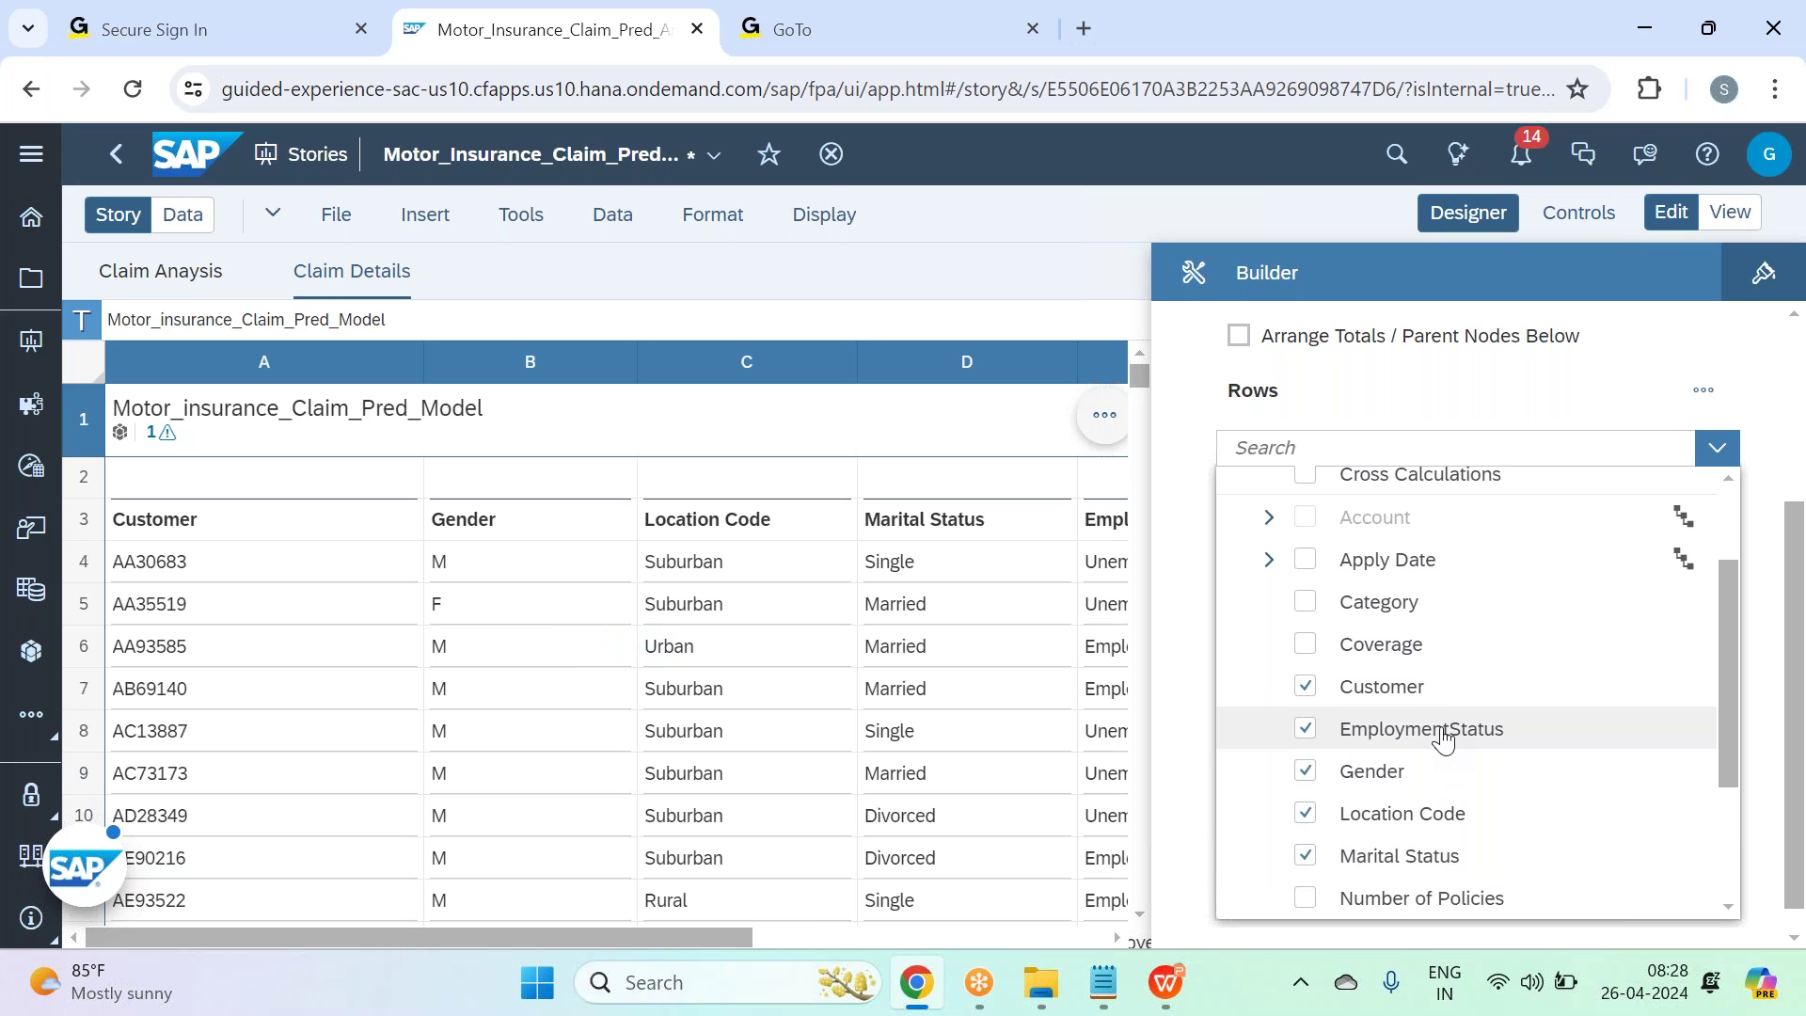
{"action": "left_click", "coordinate": [1424, 648]}
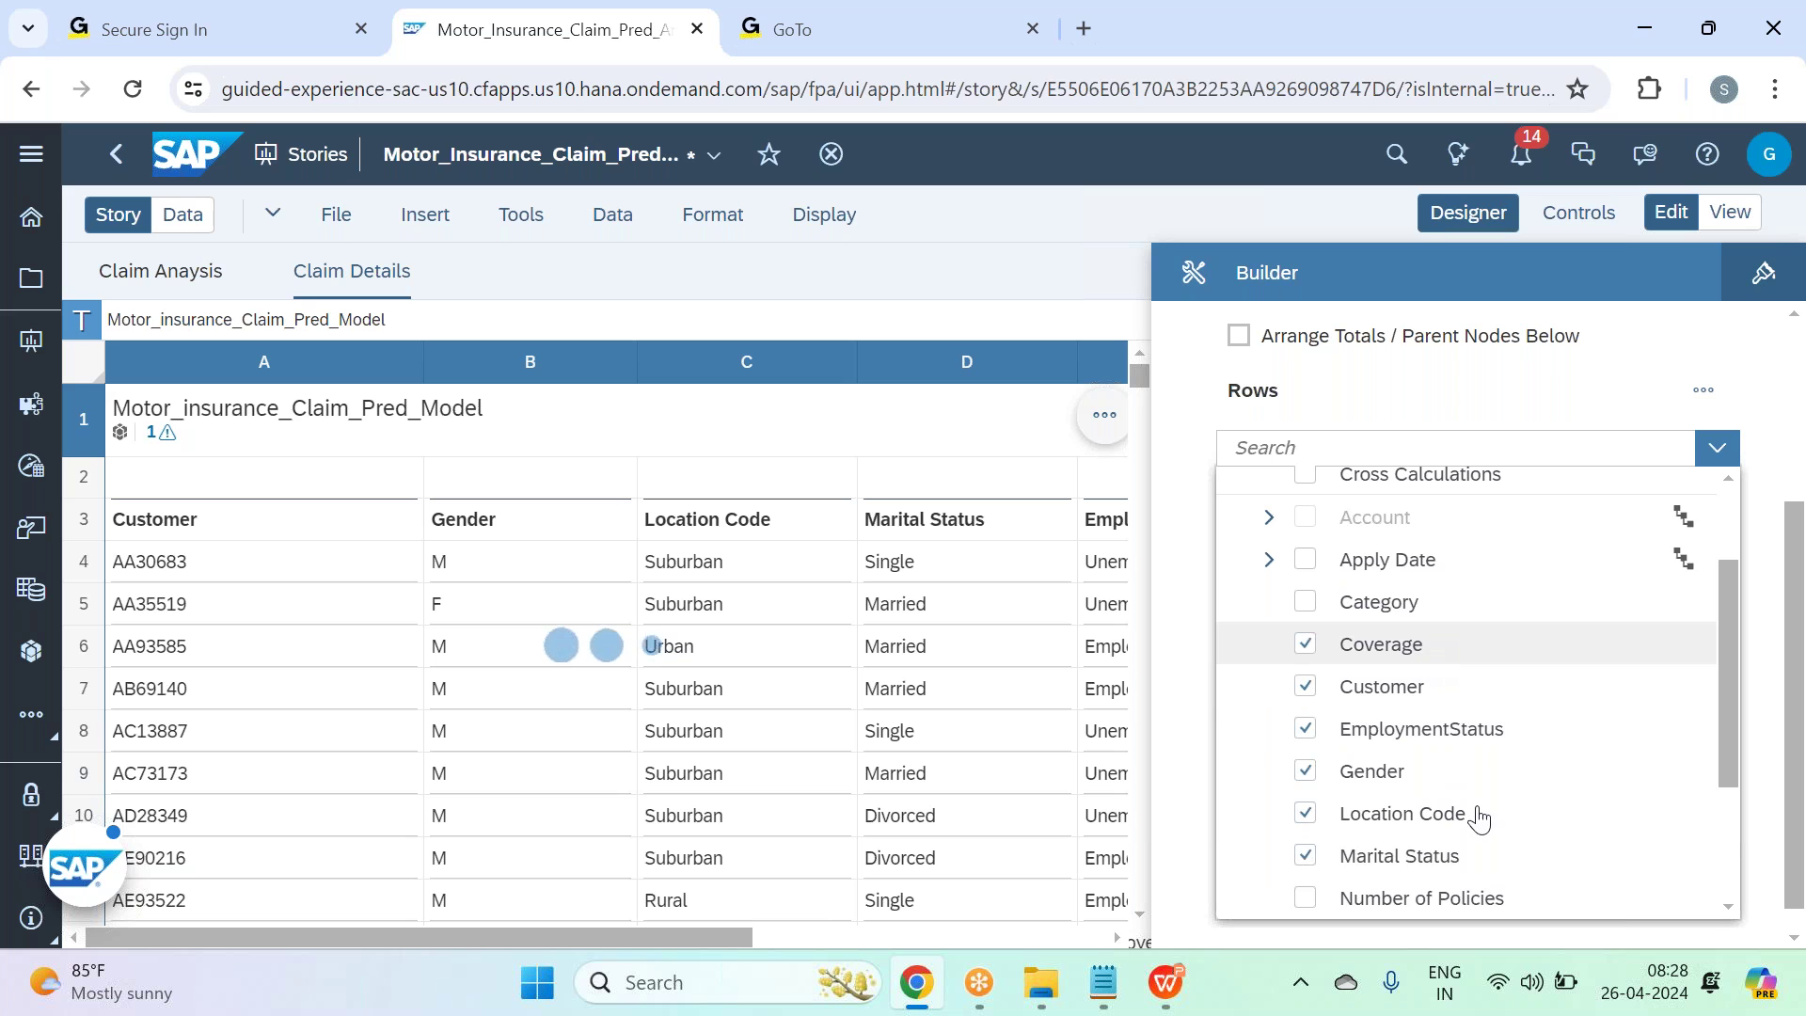
Add Policy, Policy Type, Number of Policies, Vehicle Class and Vehicle Size to the table's rows and close the Designer.
{"action": "scroll", "coordinate": [1477, 814], "scroll_direction": "down", "scroll_amount": 2}
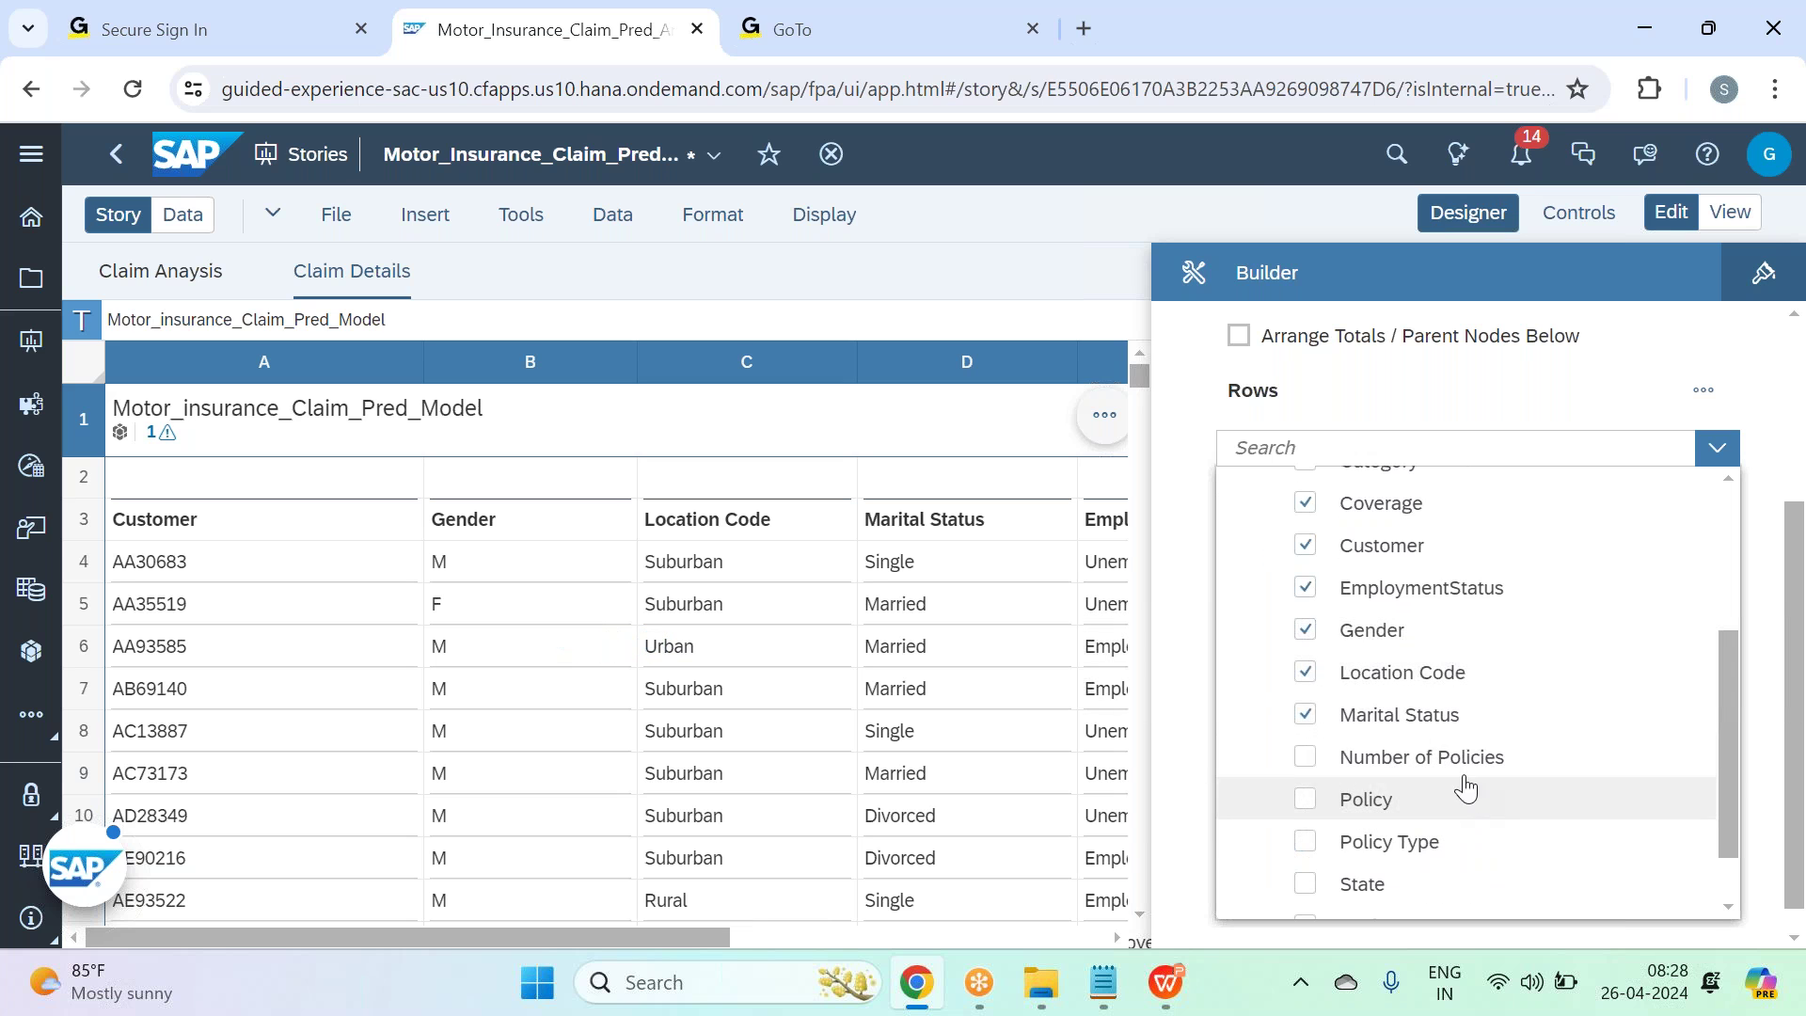
{"action": "left_click", "coordinate": [1392, 807]}
{"action": "left_click", "coordinate": [1403, 845]}
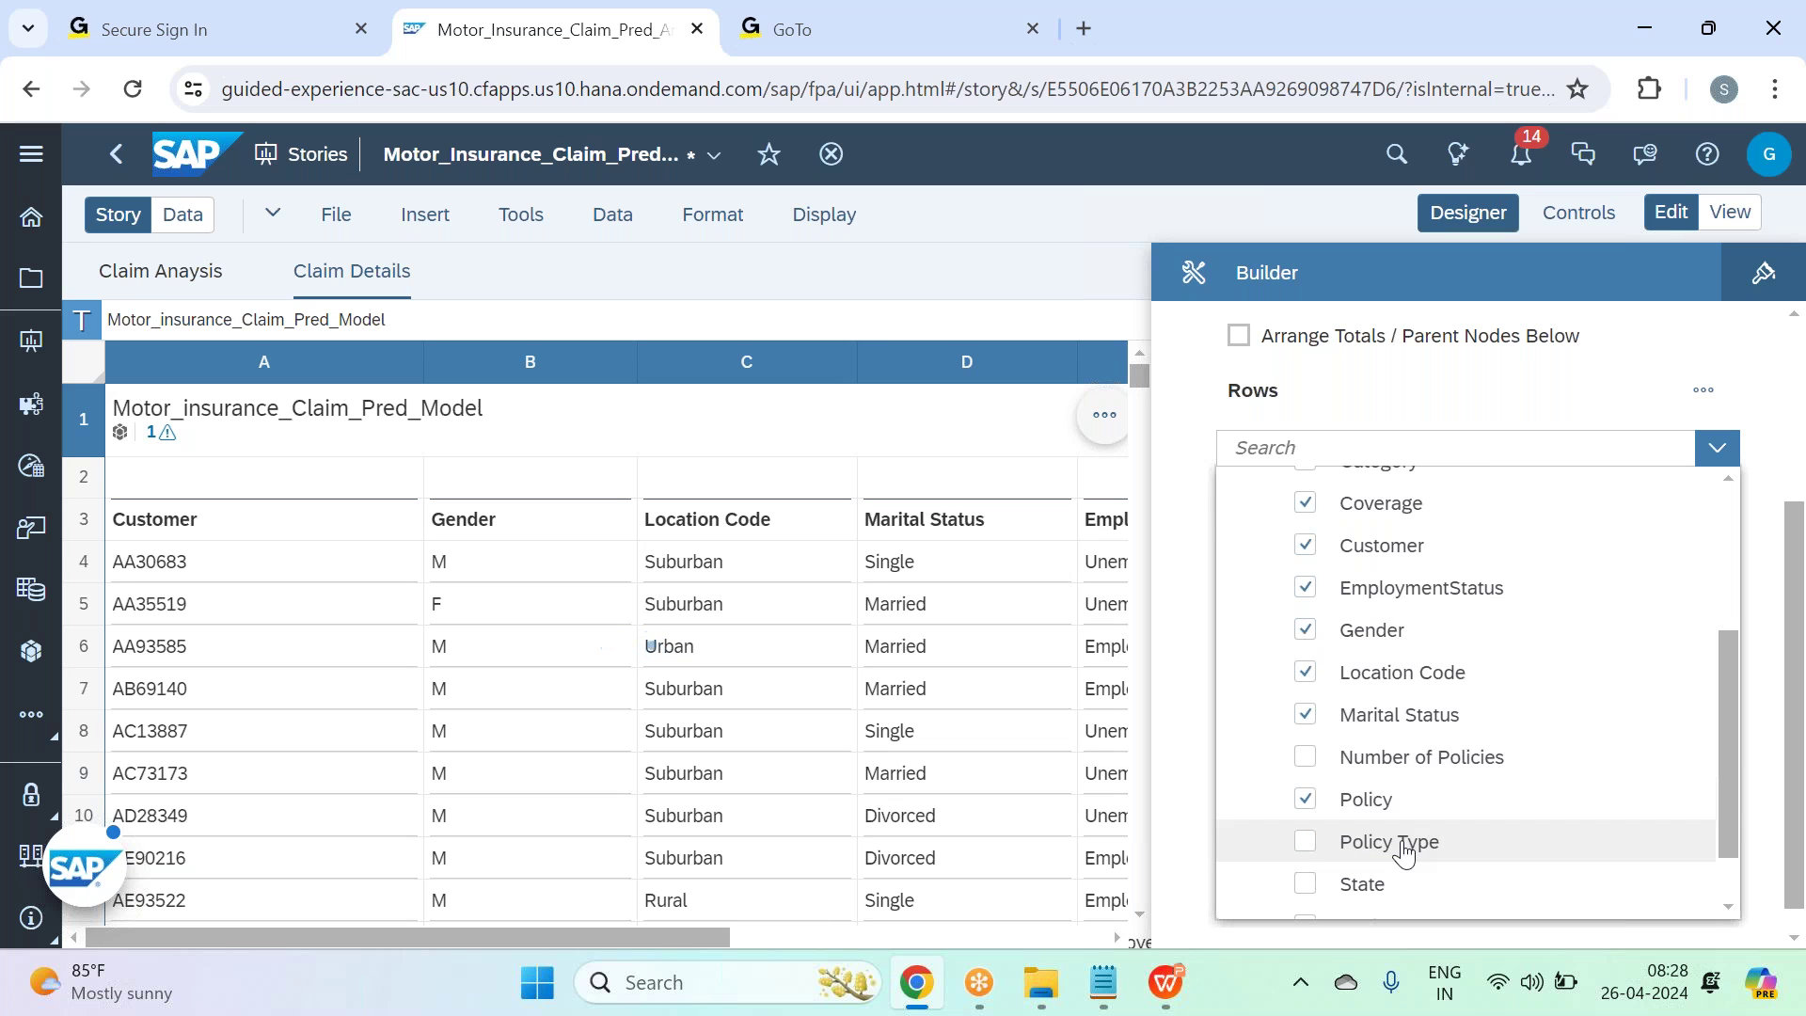
{"action": "left_click", "coordinate": [1419, 776]}
{"action": "scroll", "coordinate": [1420, 790], "scroll_direction": "down", "scroll_amount": 2}
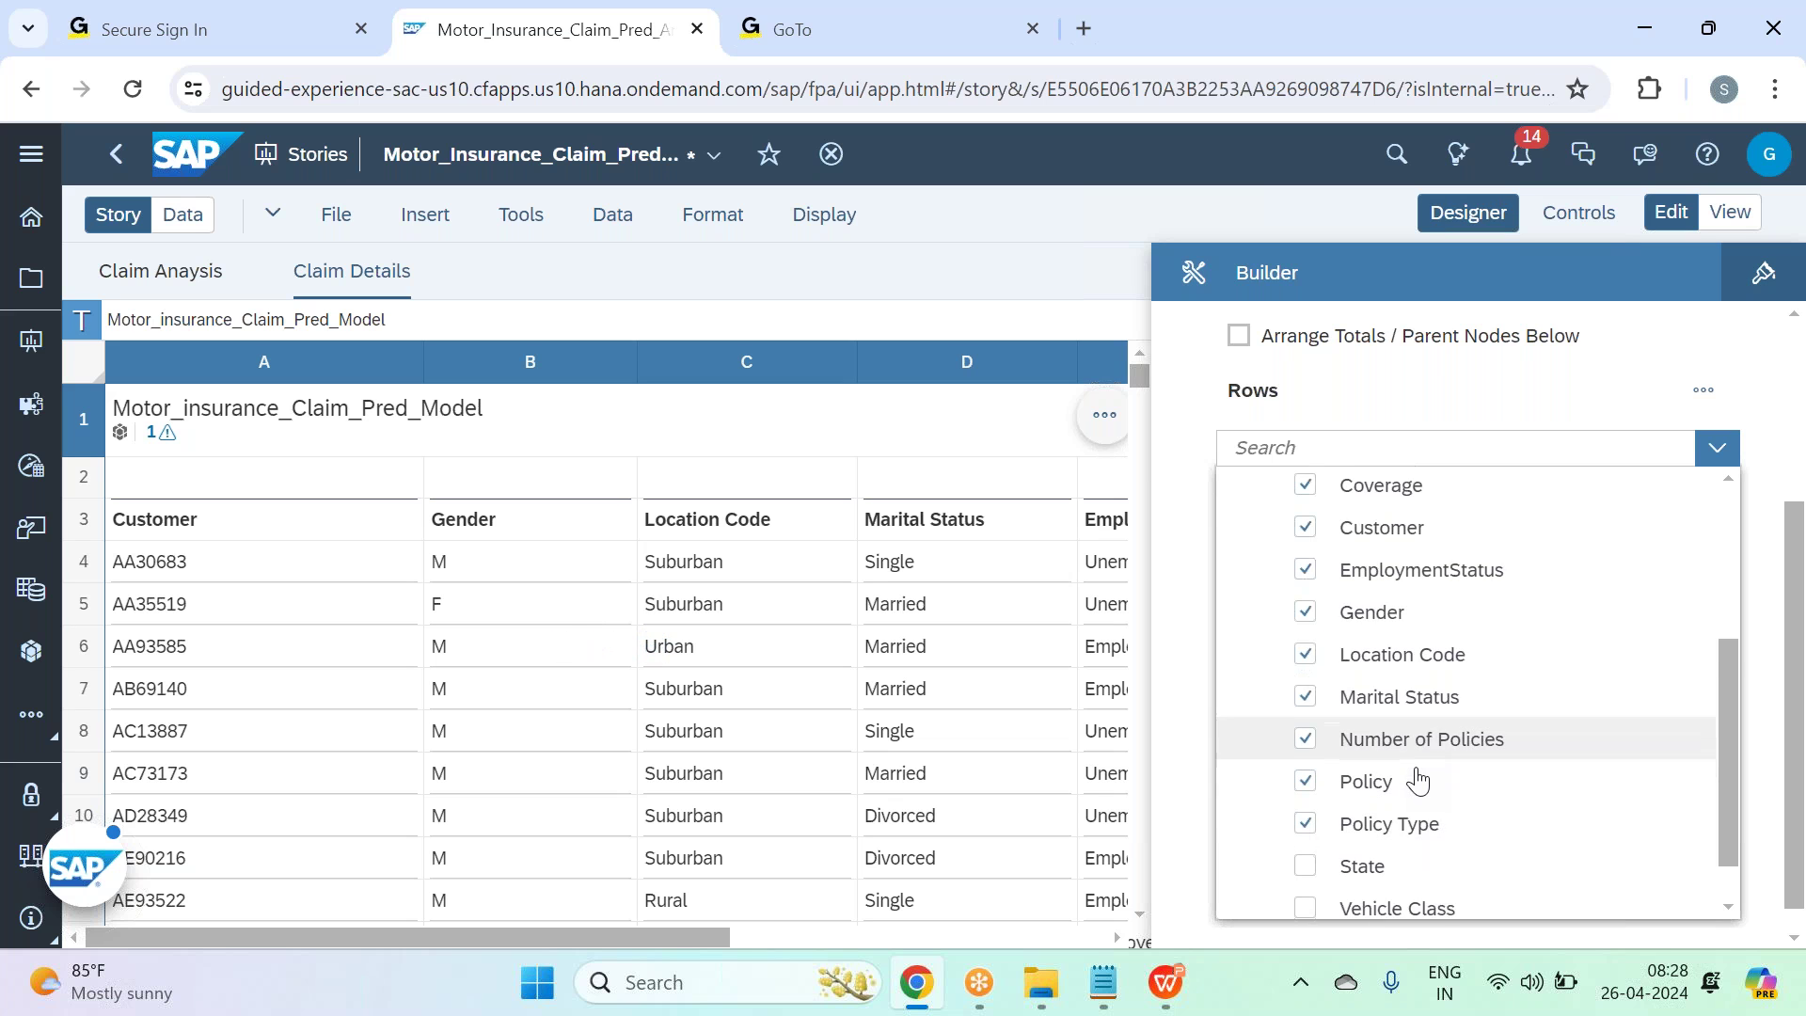
{"action": "left_click", "coordinate": [1429, 848]}
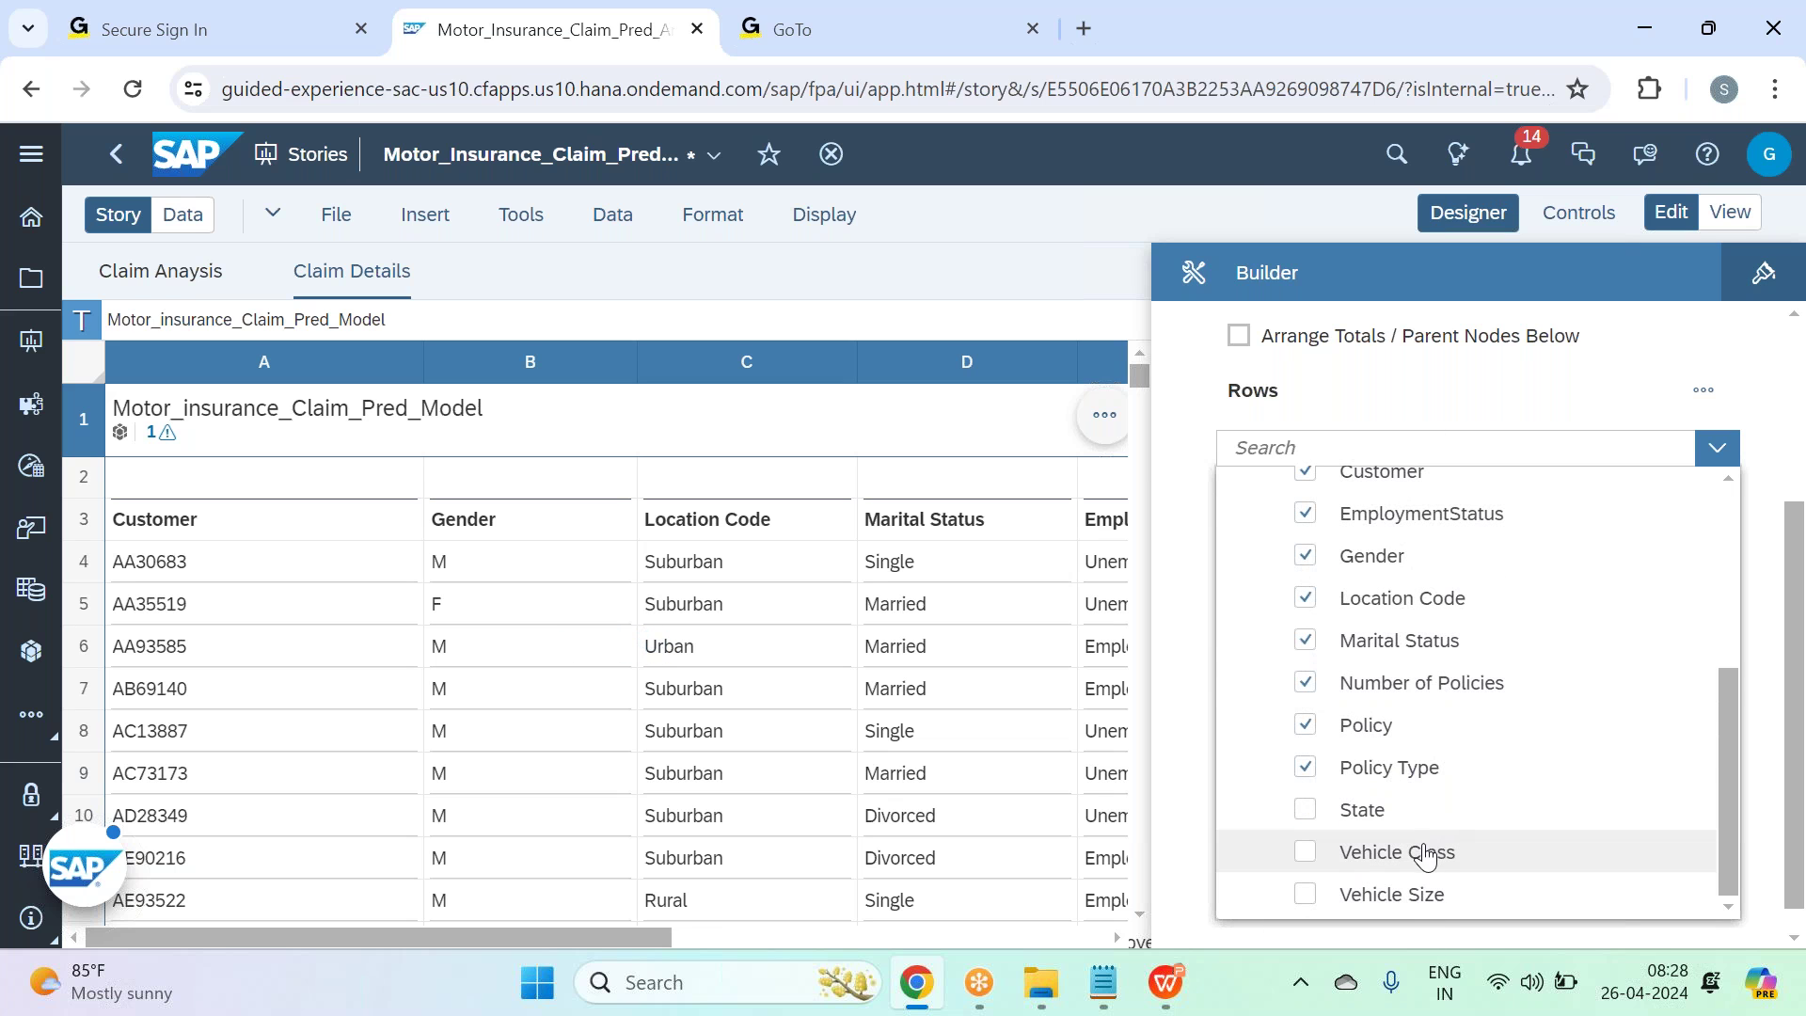
{"action": "left_click", "coordinate": [1420, 898]}
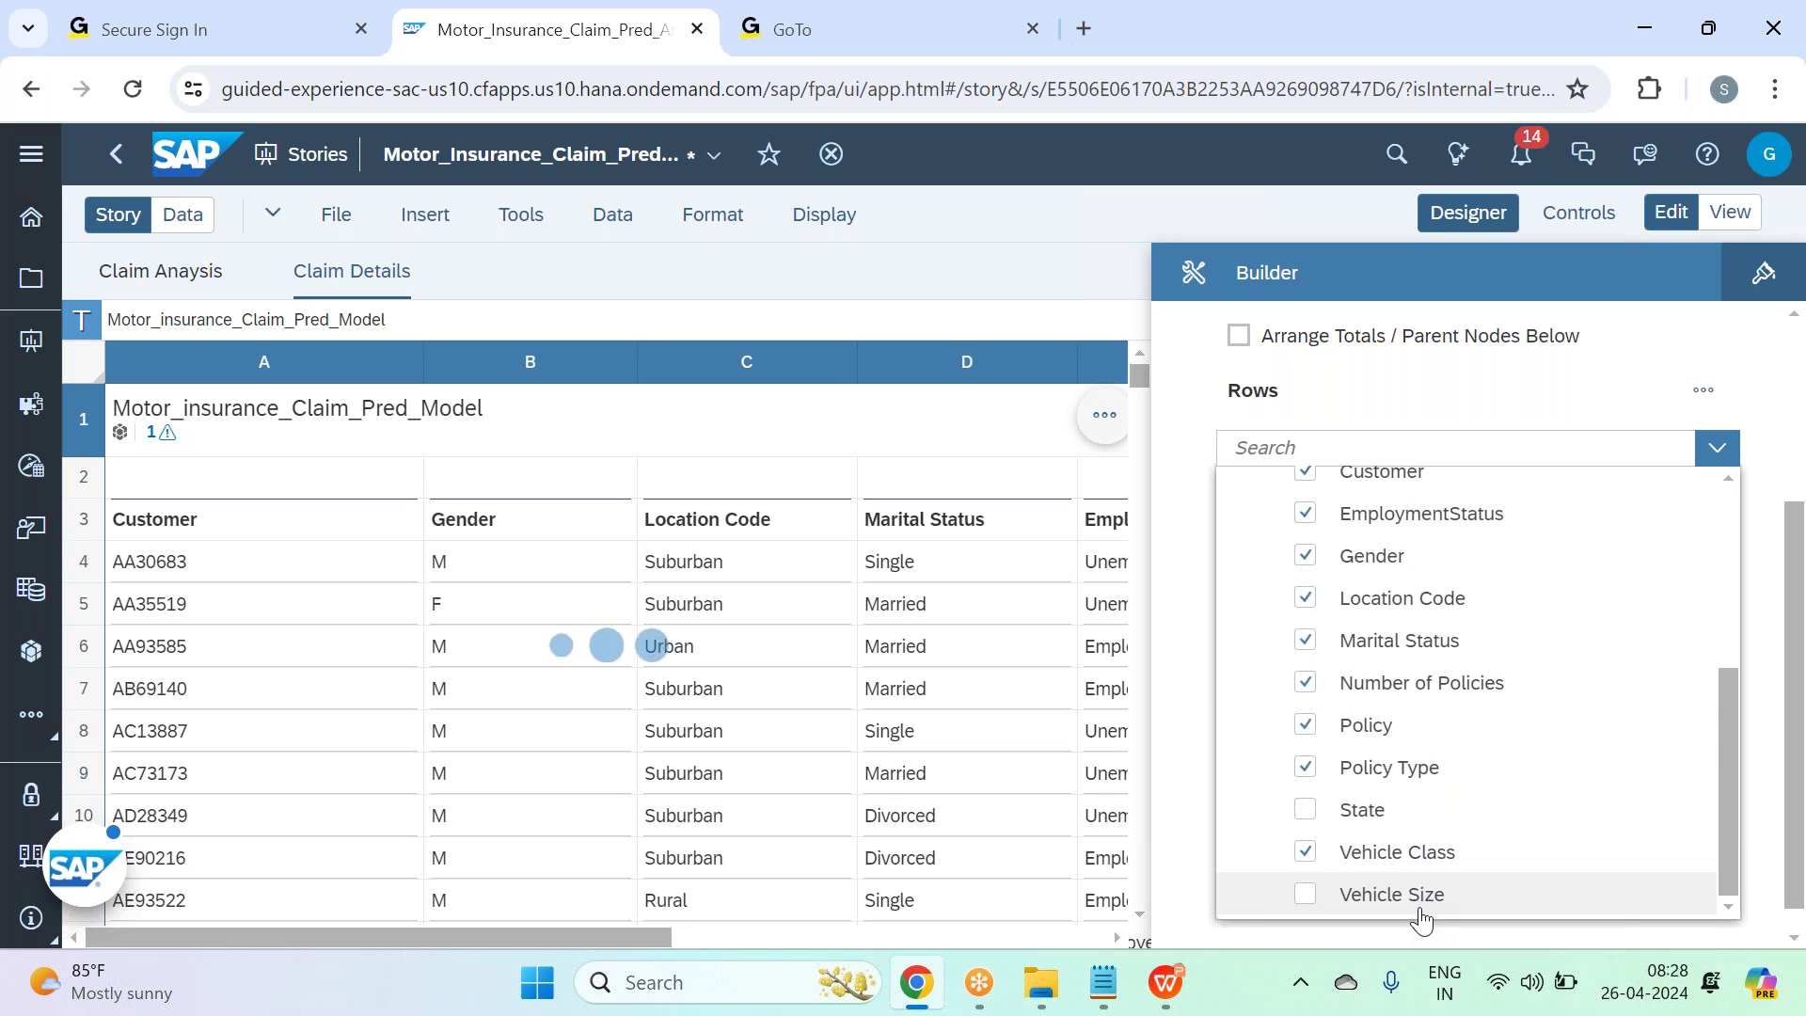
{"action": "left_click", "coordinate": [1296, 207]}
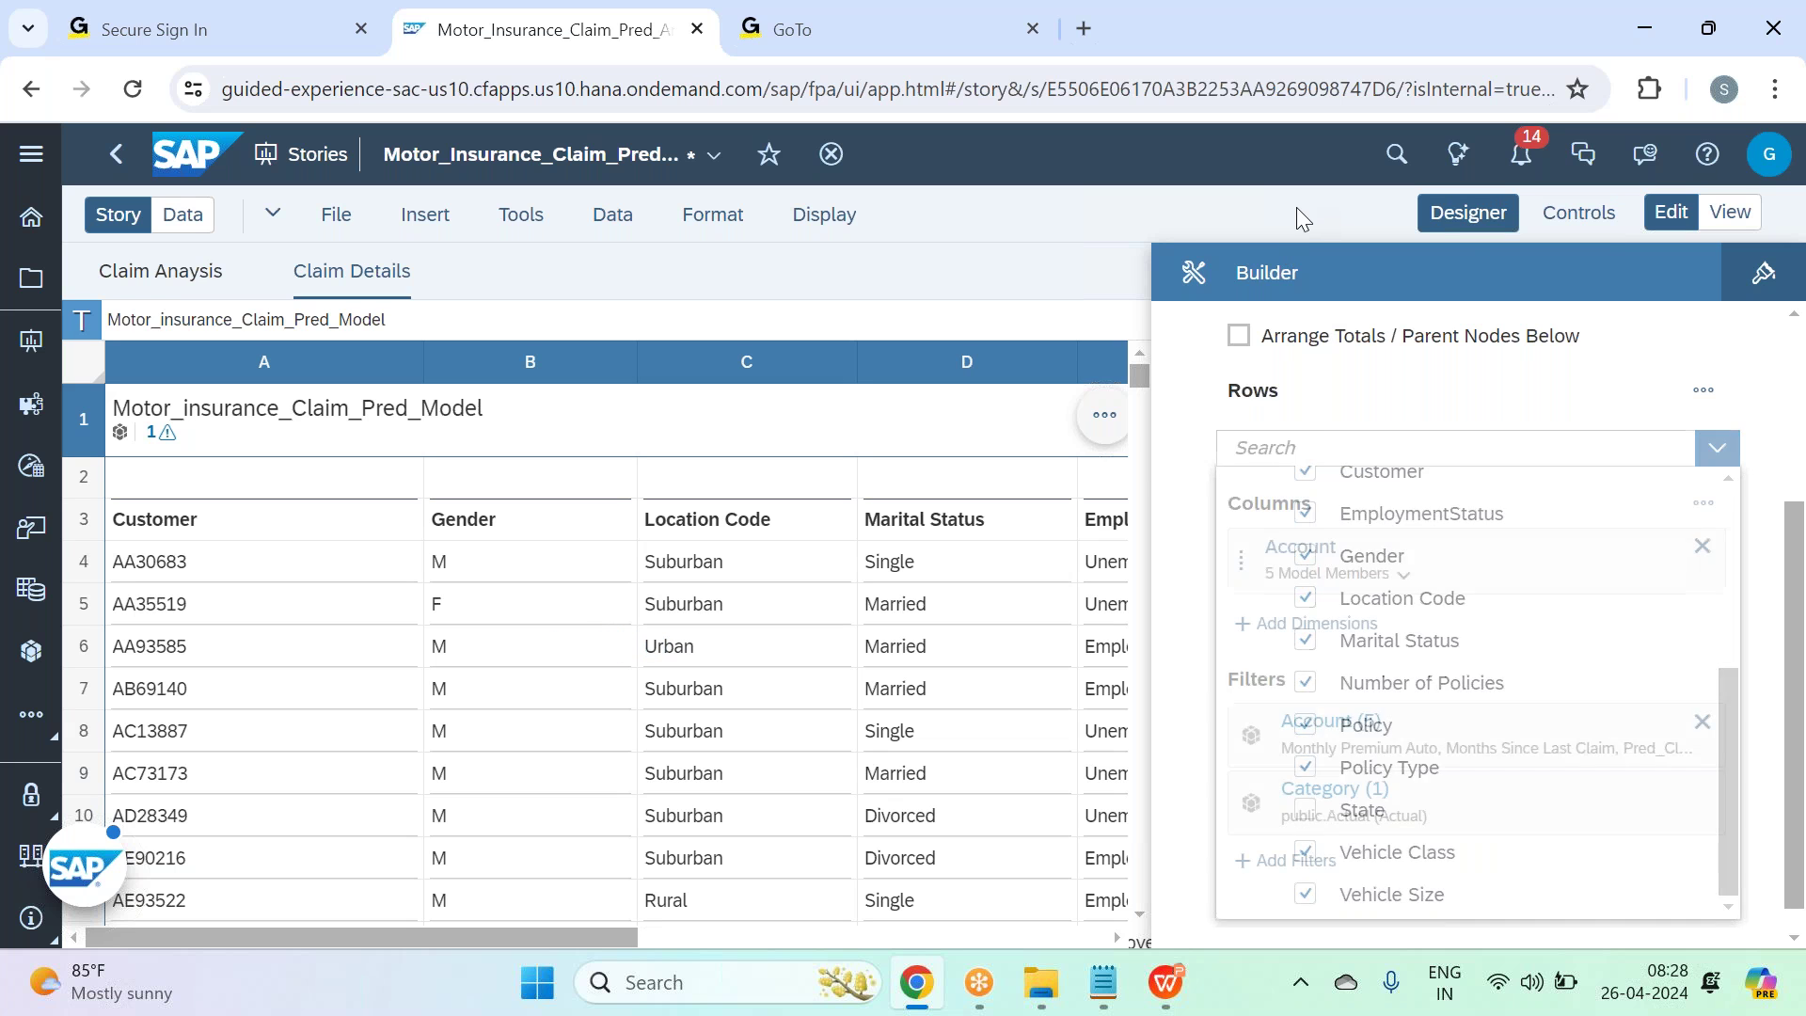
{"action": "left_click", "coordinate": [1472, 215]}
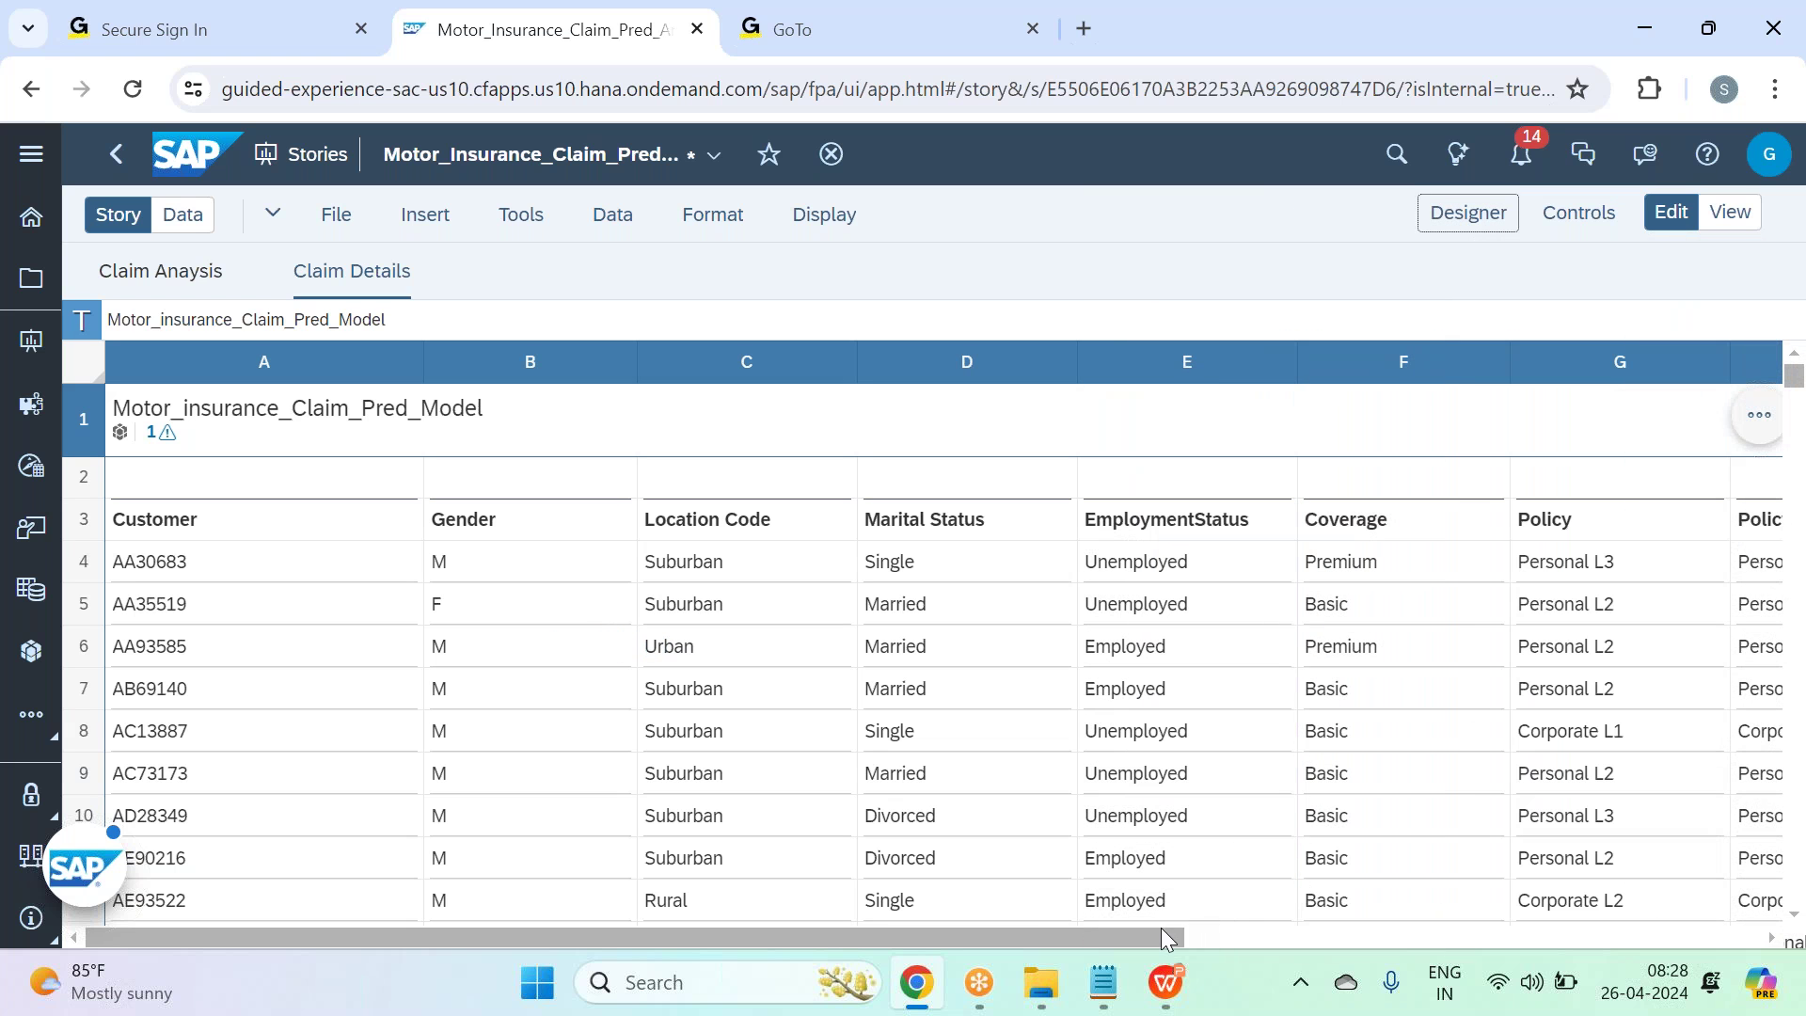
Set the Claim Details table's drill limitation to Custom with 1500 rows.
{"action": "left_click_drag", "start_coordinate": [1155, 934], "coordinate": [1583, 987]}
{"action": "left_click", "coordinate": [165, 438]}
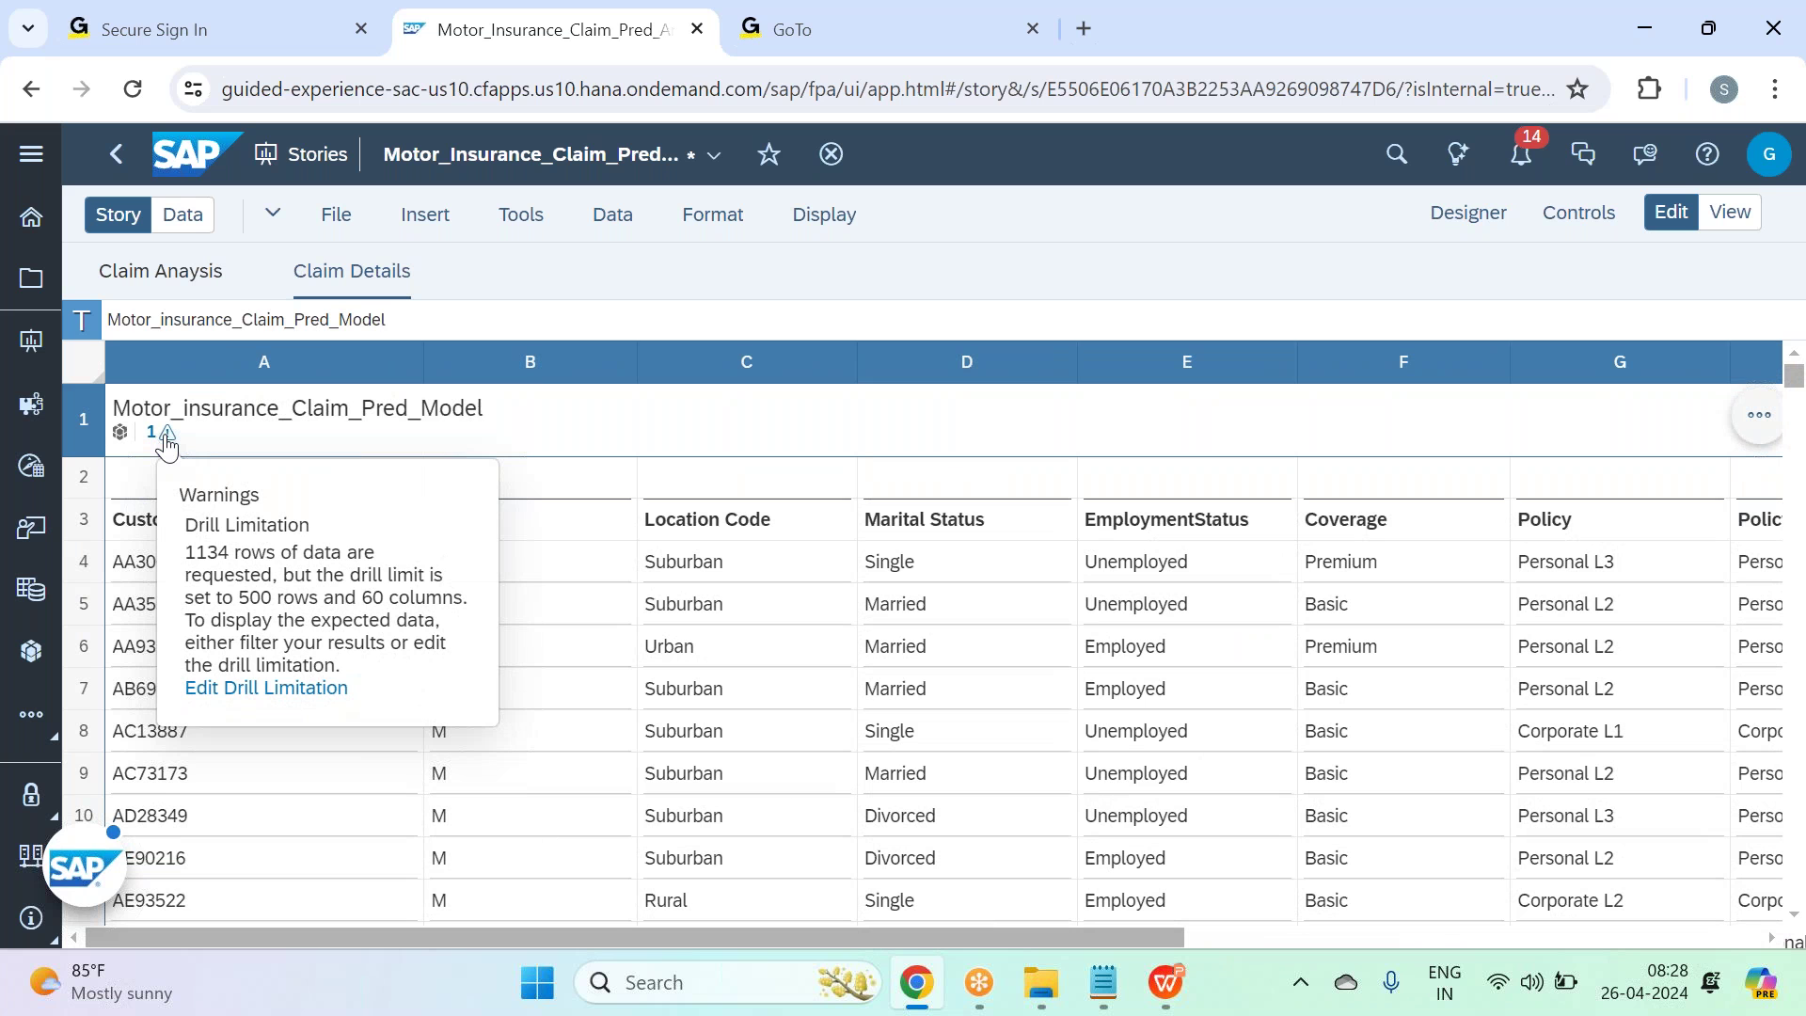
{"action": "left_click", "coordinate": [266, 689]}
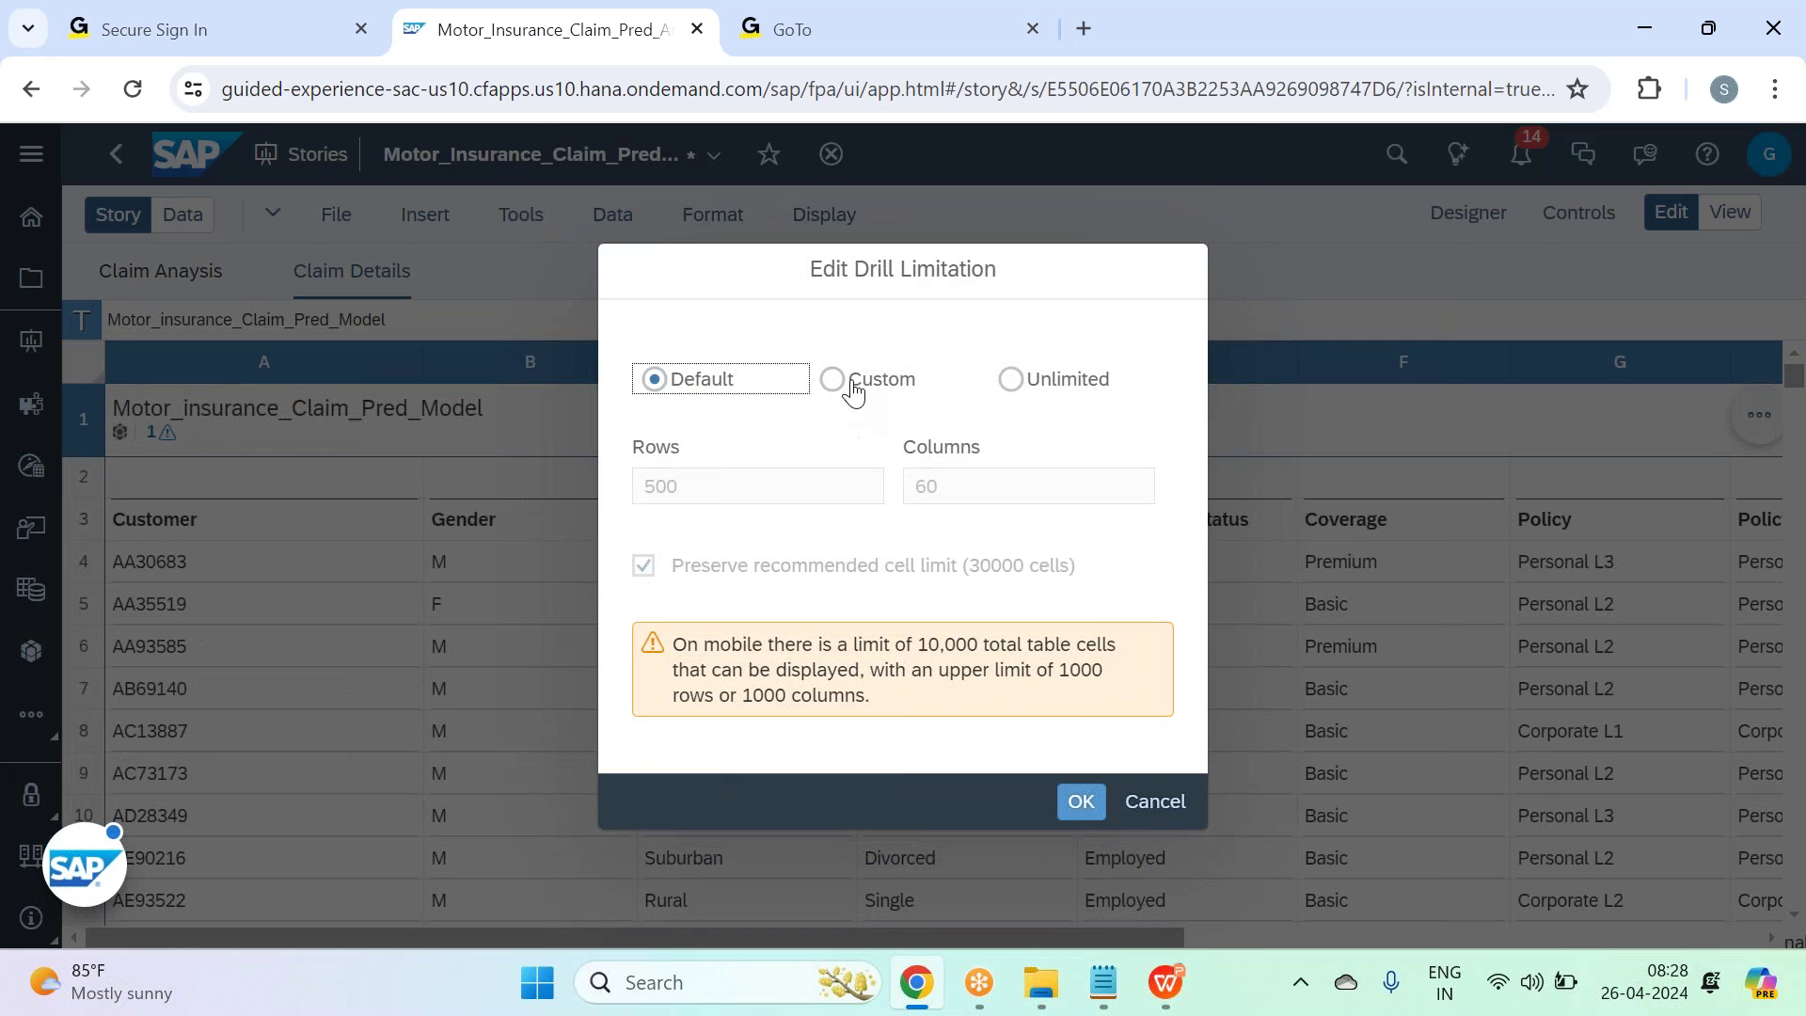
{"action": "left_click", "coordinate": [840, 381]}
{"action": "left_click", "coordinate": [812, 488]}
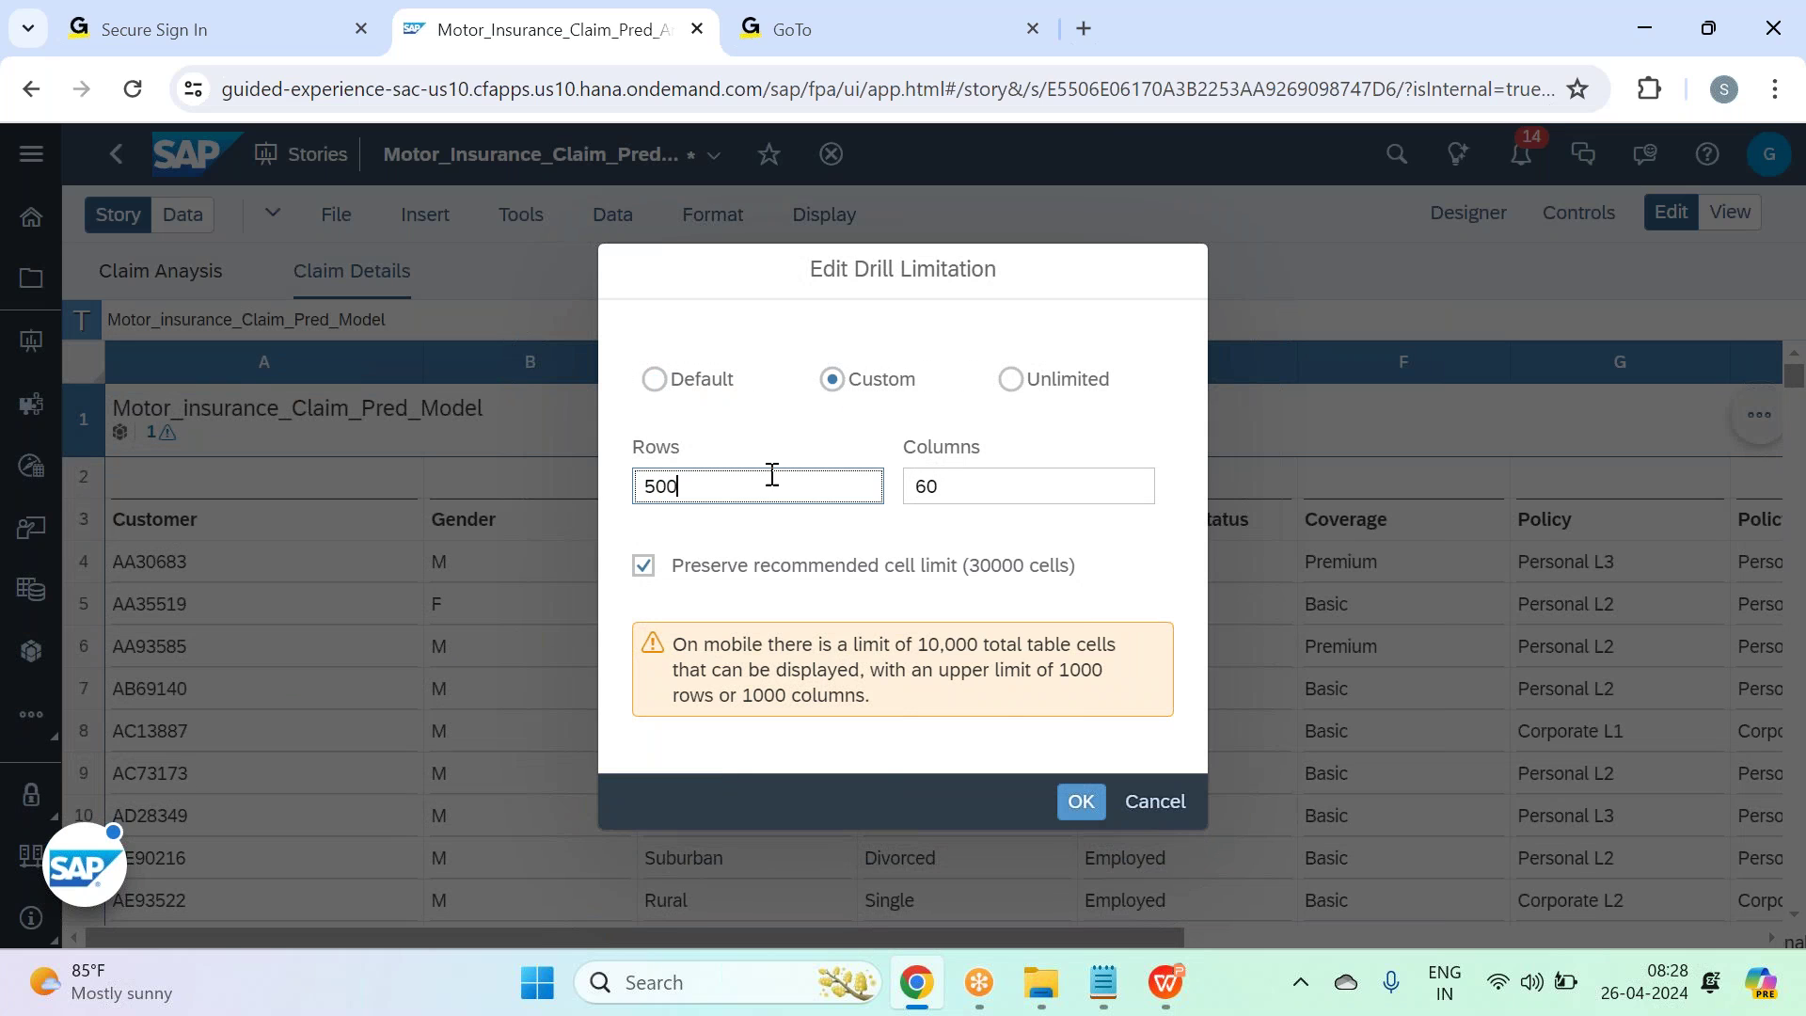
{"action": "left_click_drag", "start_coordinate": [697, 489], "coordinate": [605, 494]}
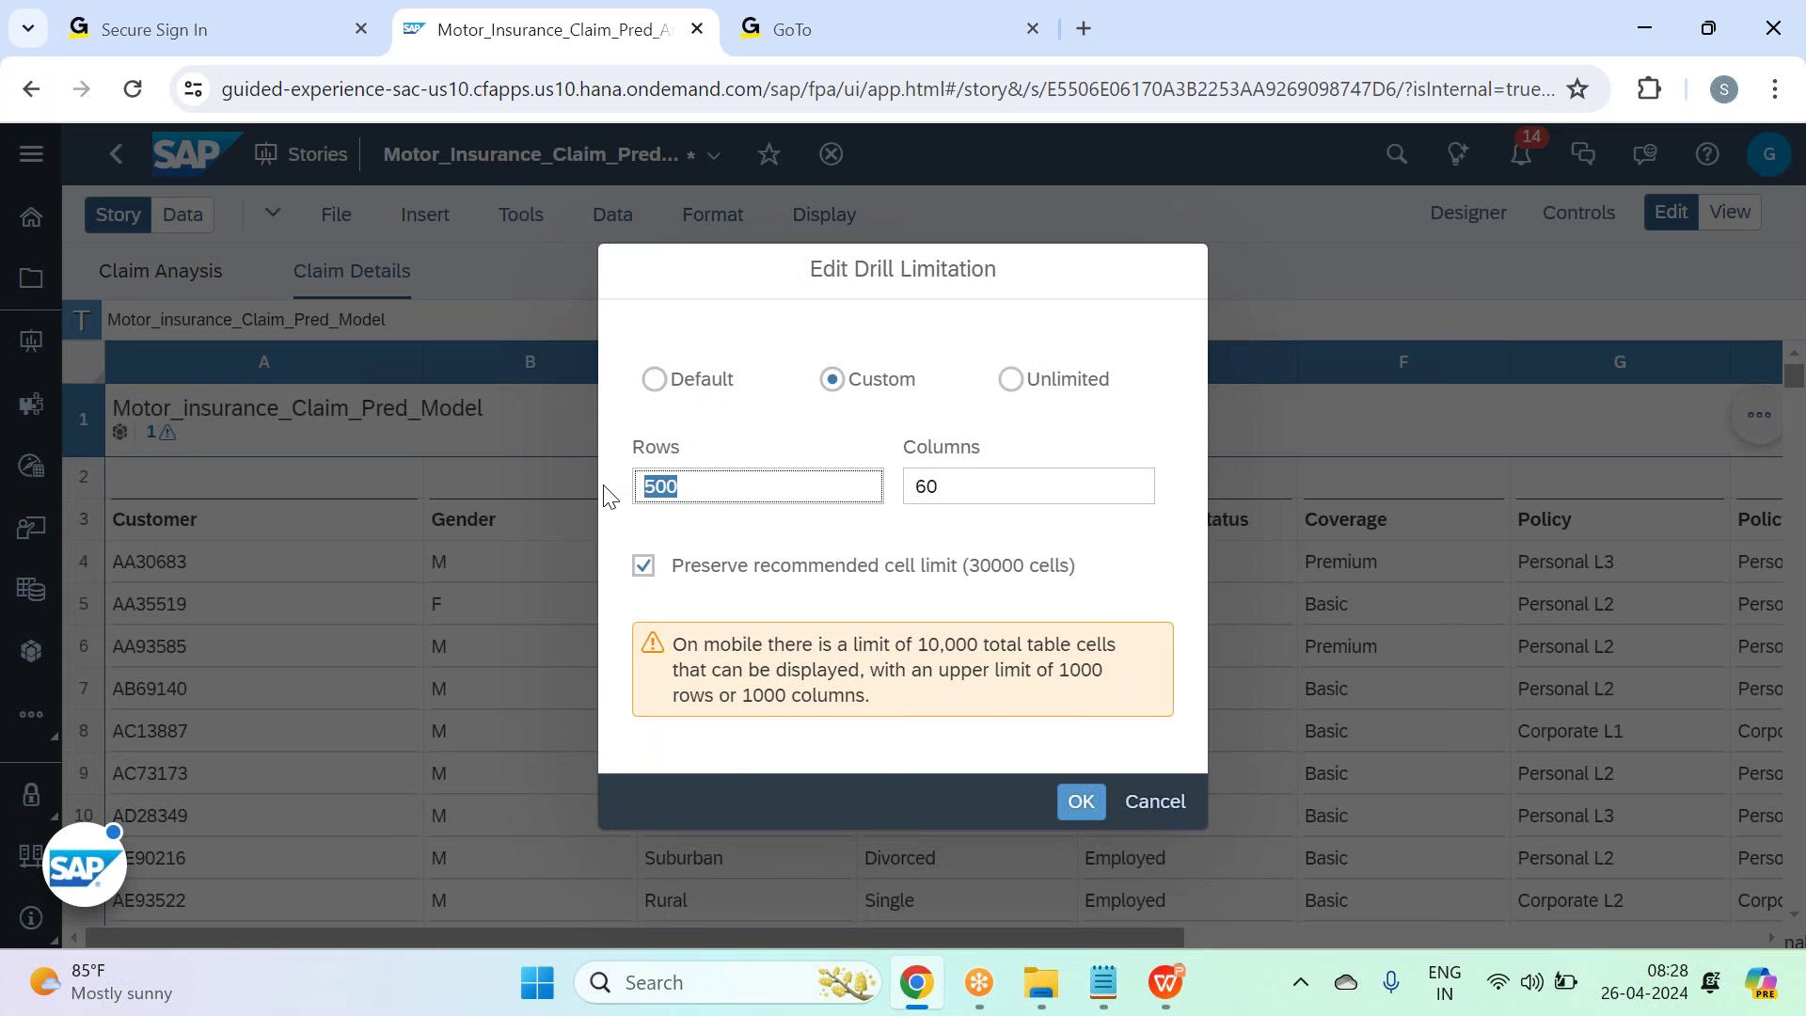
{"action": "type", "text": "1500"}
{"action": "left_click", "coordinate": [1080, 801]}
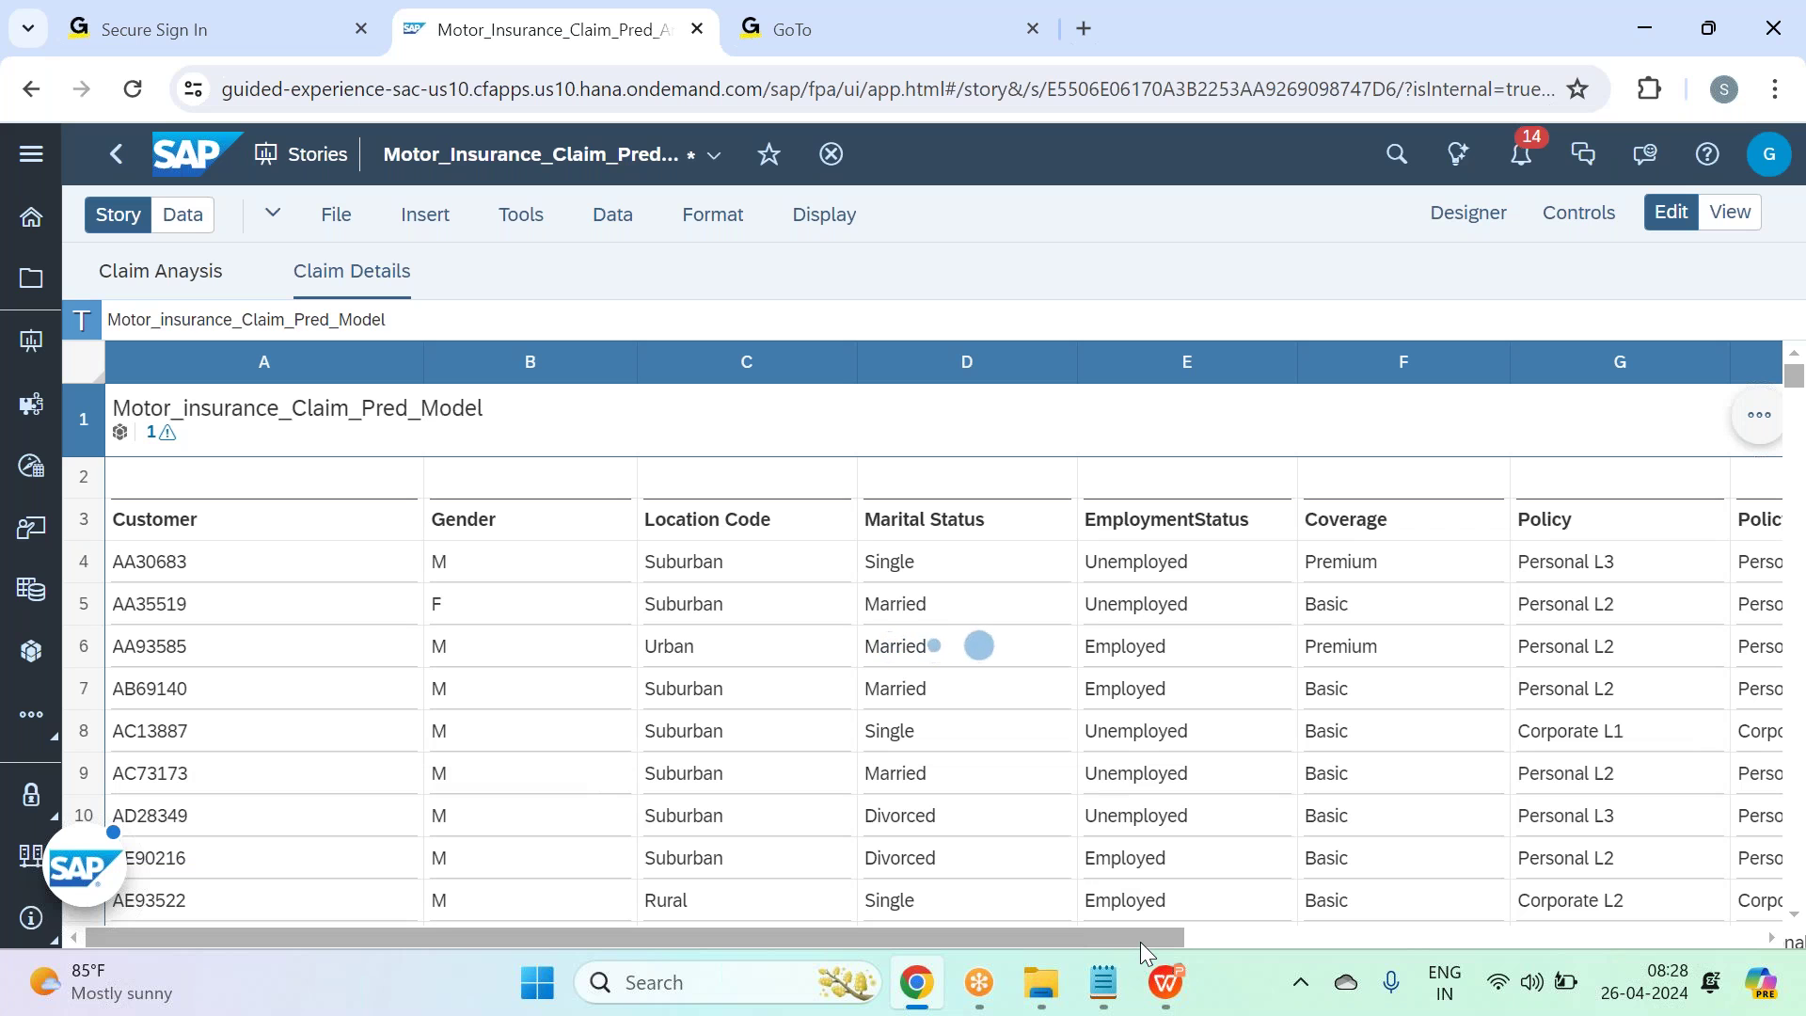
Look through the extended claims table, return to the Claim Anaysis page and save the story.
{"action": "left_click_drag", "start_coordinate": [1139, 940], "coordinate": [655, 905]}
{"action": "scroll", "coordinate": [590, 686], "scroll_direction": "down", "scroll_amount": 5}
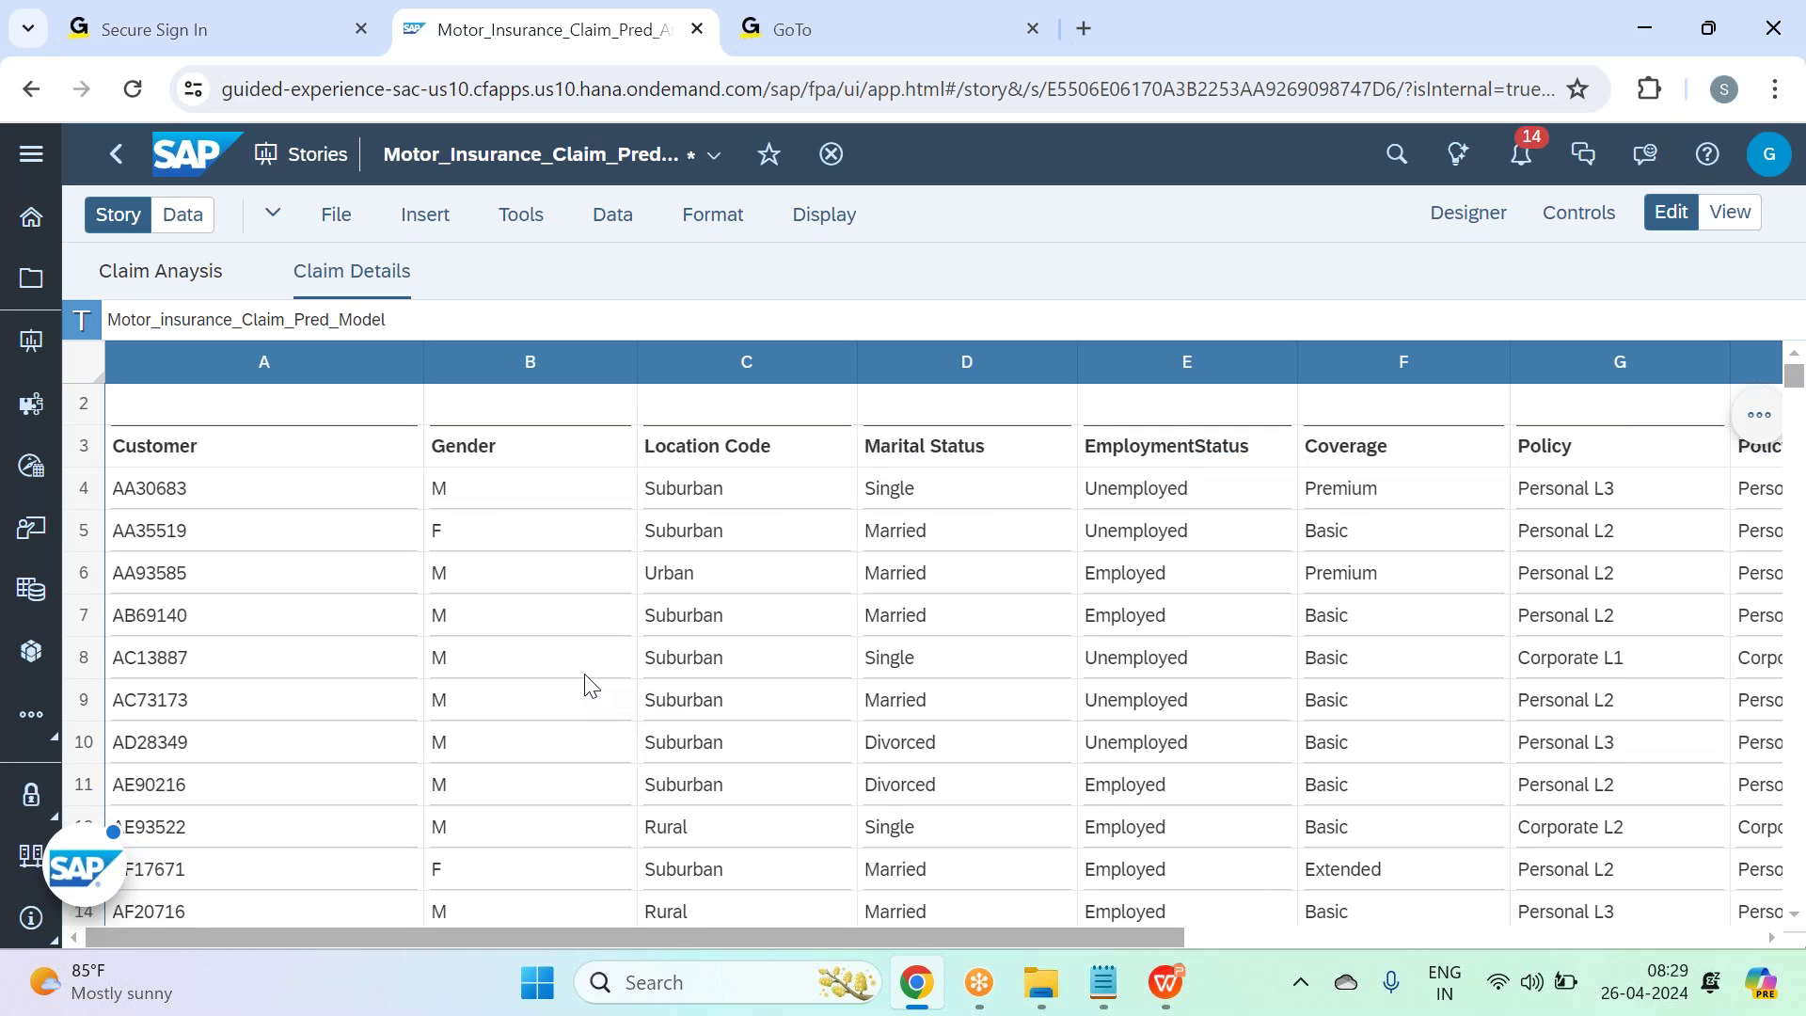
{"action": "scroll", "coordinate": [589, 685], "scroll_direction": "up", "scroll_amount": 5}
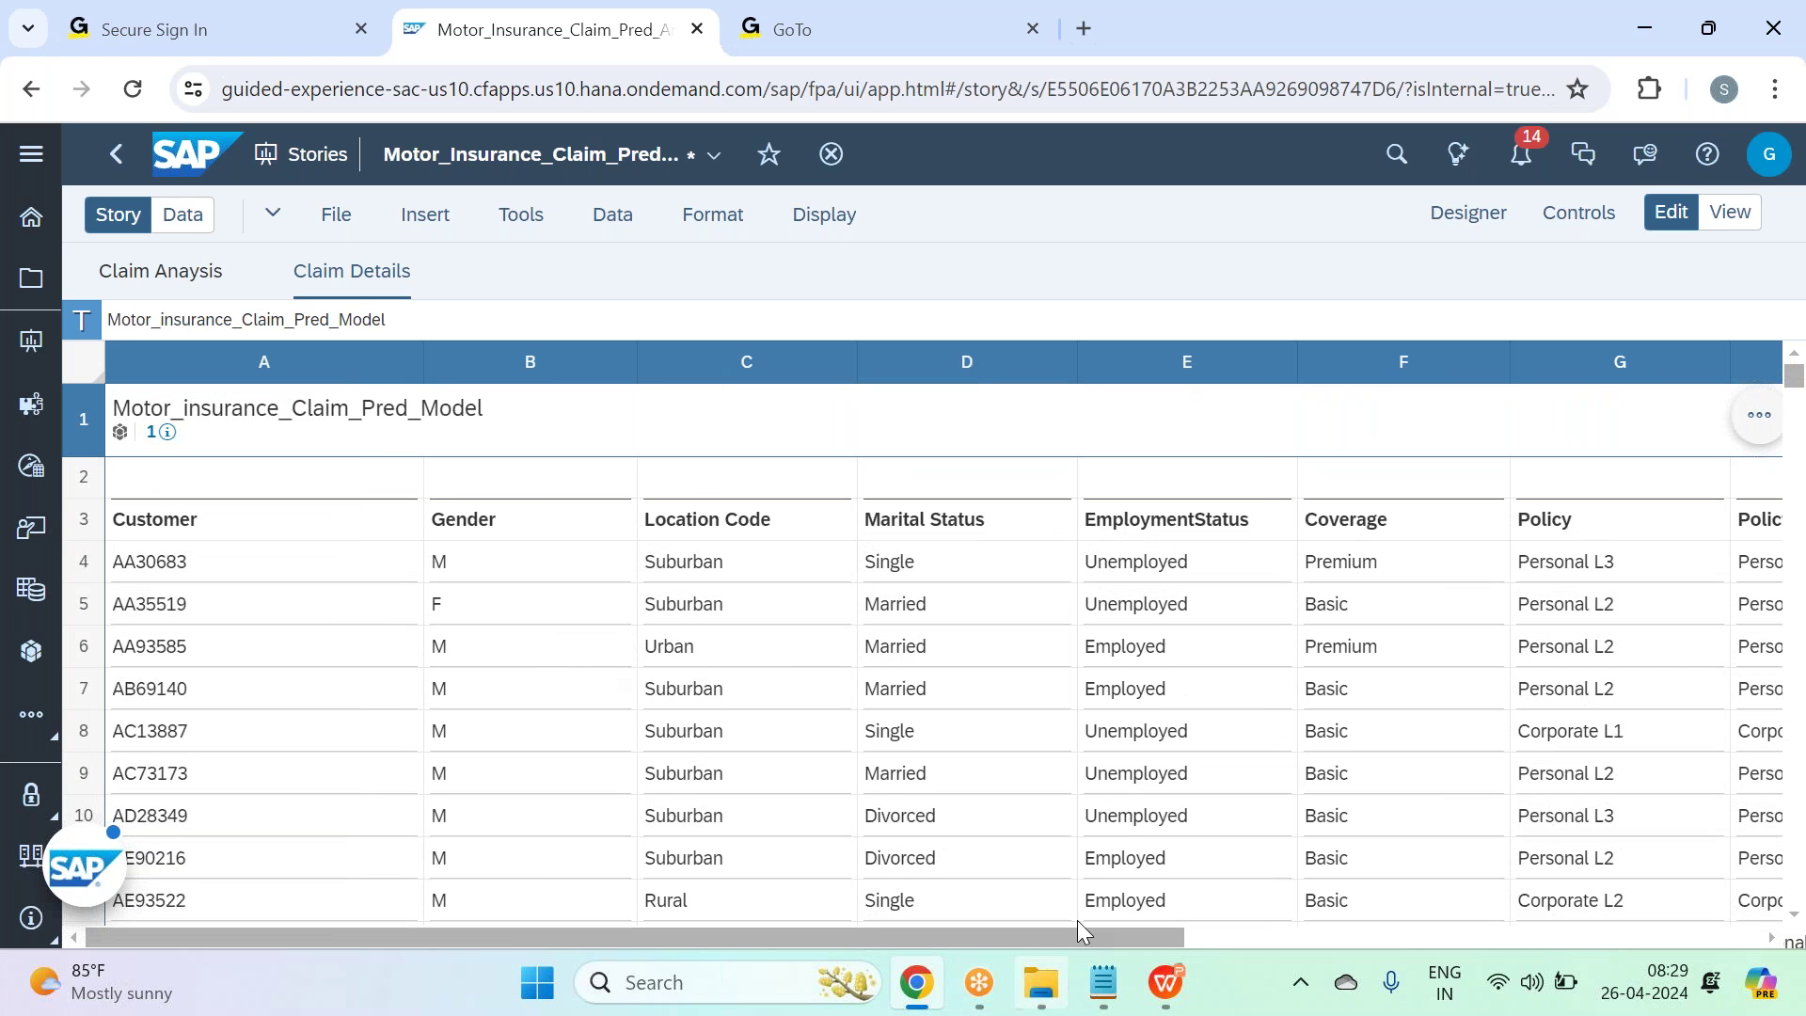
{"action": "left_click_drag", "start_coordinate": [1223, 950], "coordinate": [917, 935]}
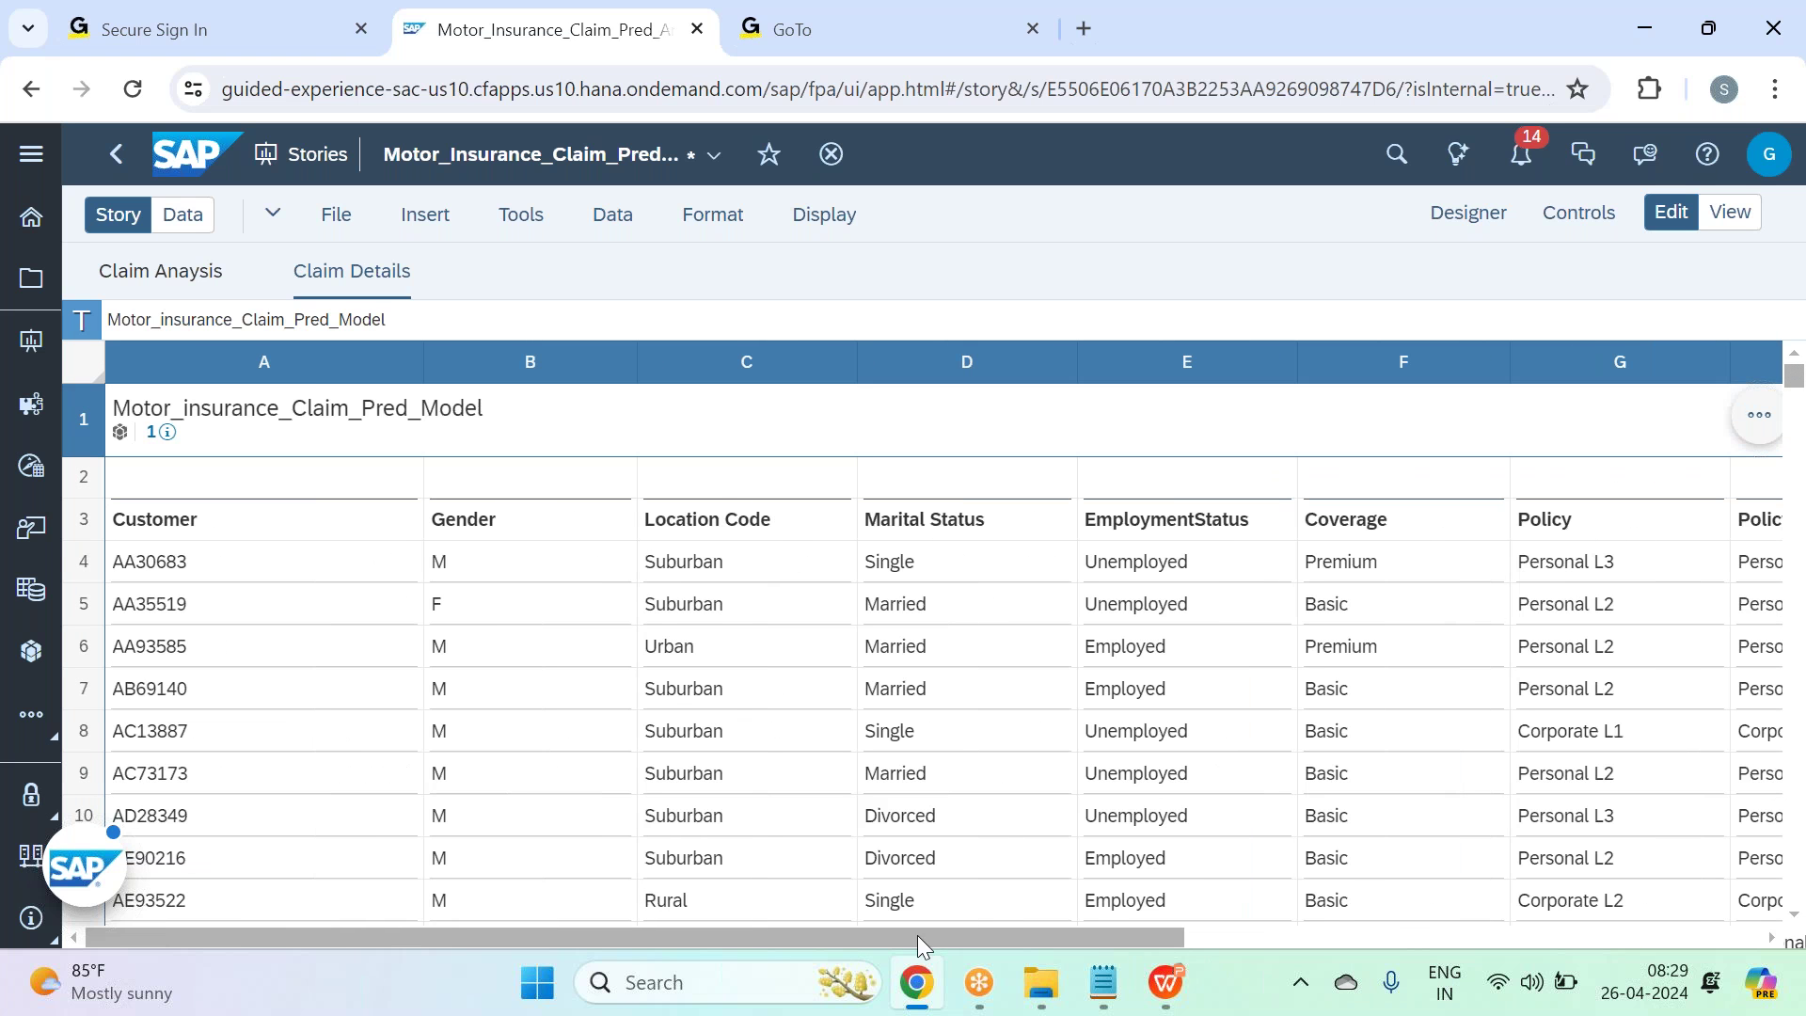
{"action": "left_click", "coordinate": [191, 270]}
{"action": "left_click", "coordinate": [344, 229]}
{"action": "mouse_move", "coordinate": [464, 298]}
{"action": "left_click", "coordinate": [622, 299]}
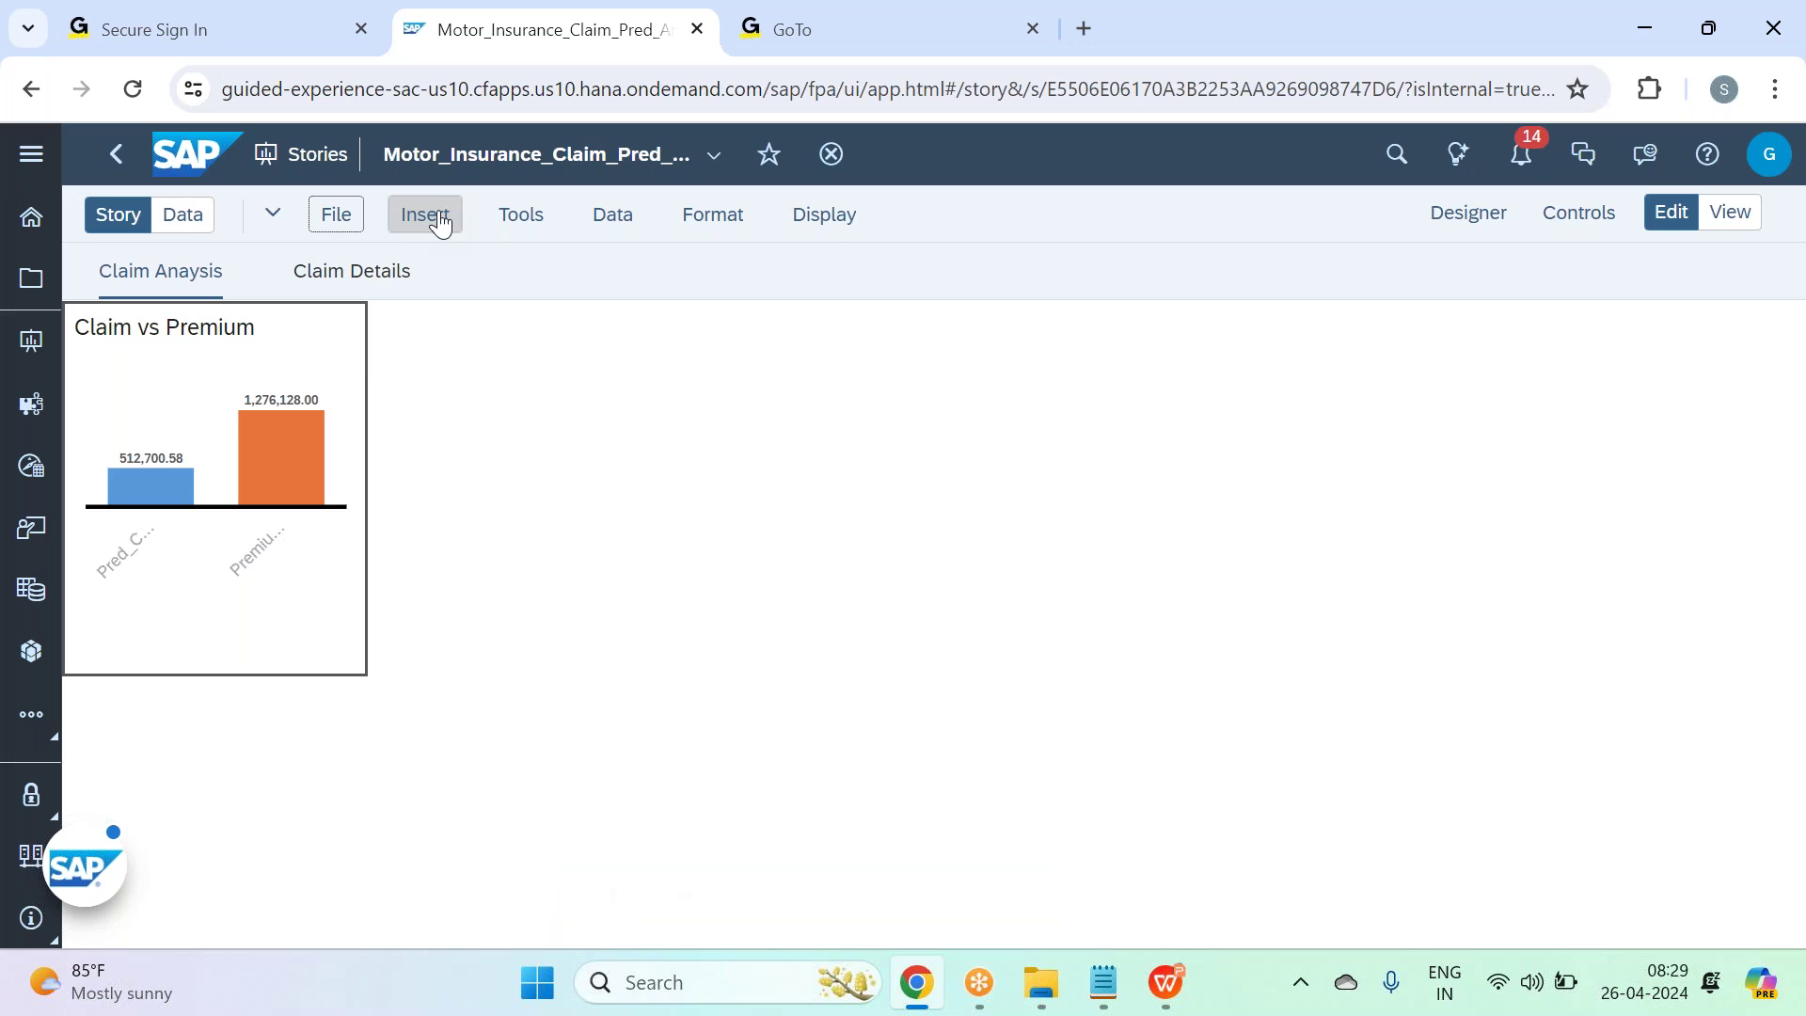
Insert a new empty chart beside the Claim vs Premium chart on the Claim Anaysis page.
{"action": "left_click", "coordinate": [331, 362]}
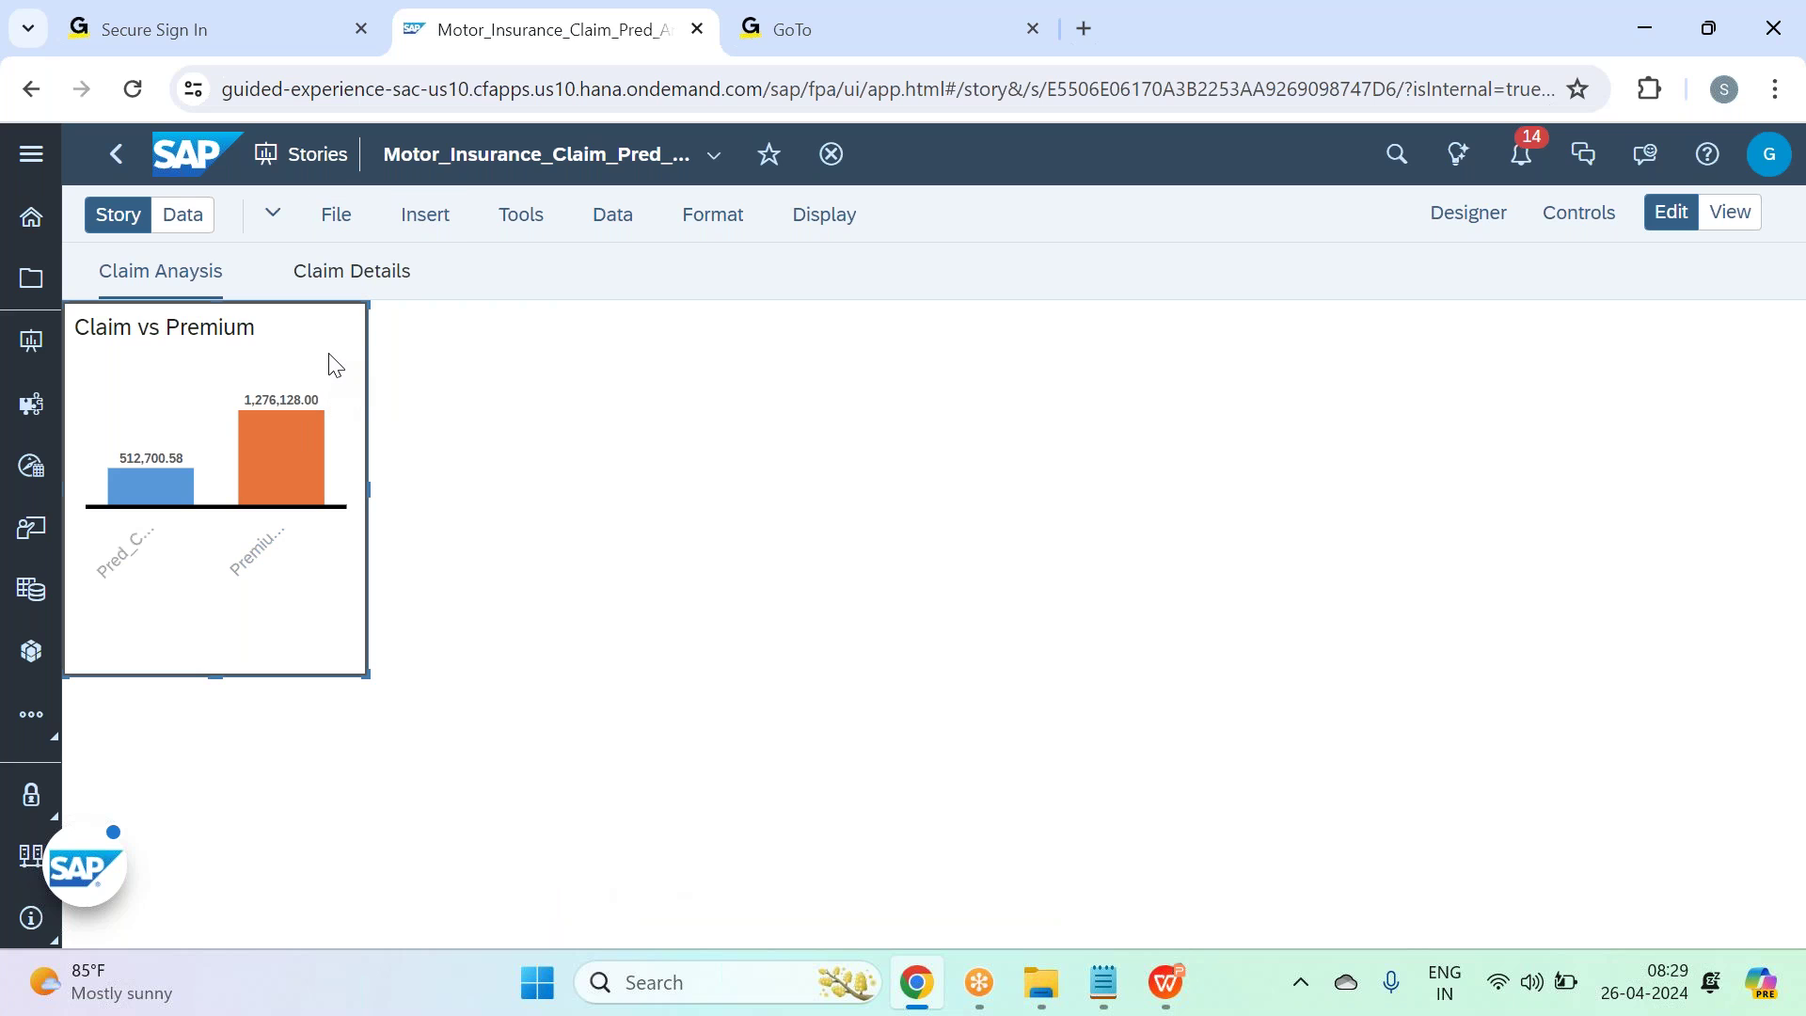
{"action": "left_click", "coordinate": [422, 218]}
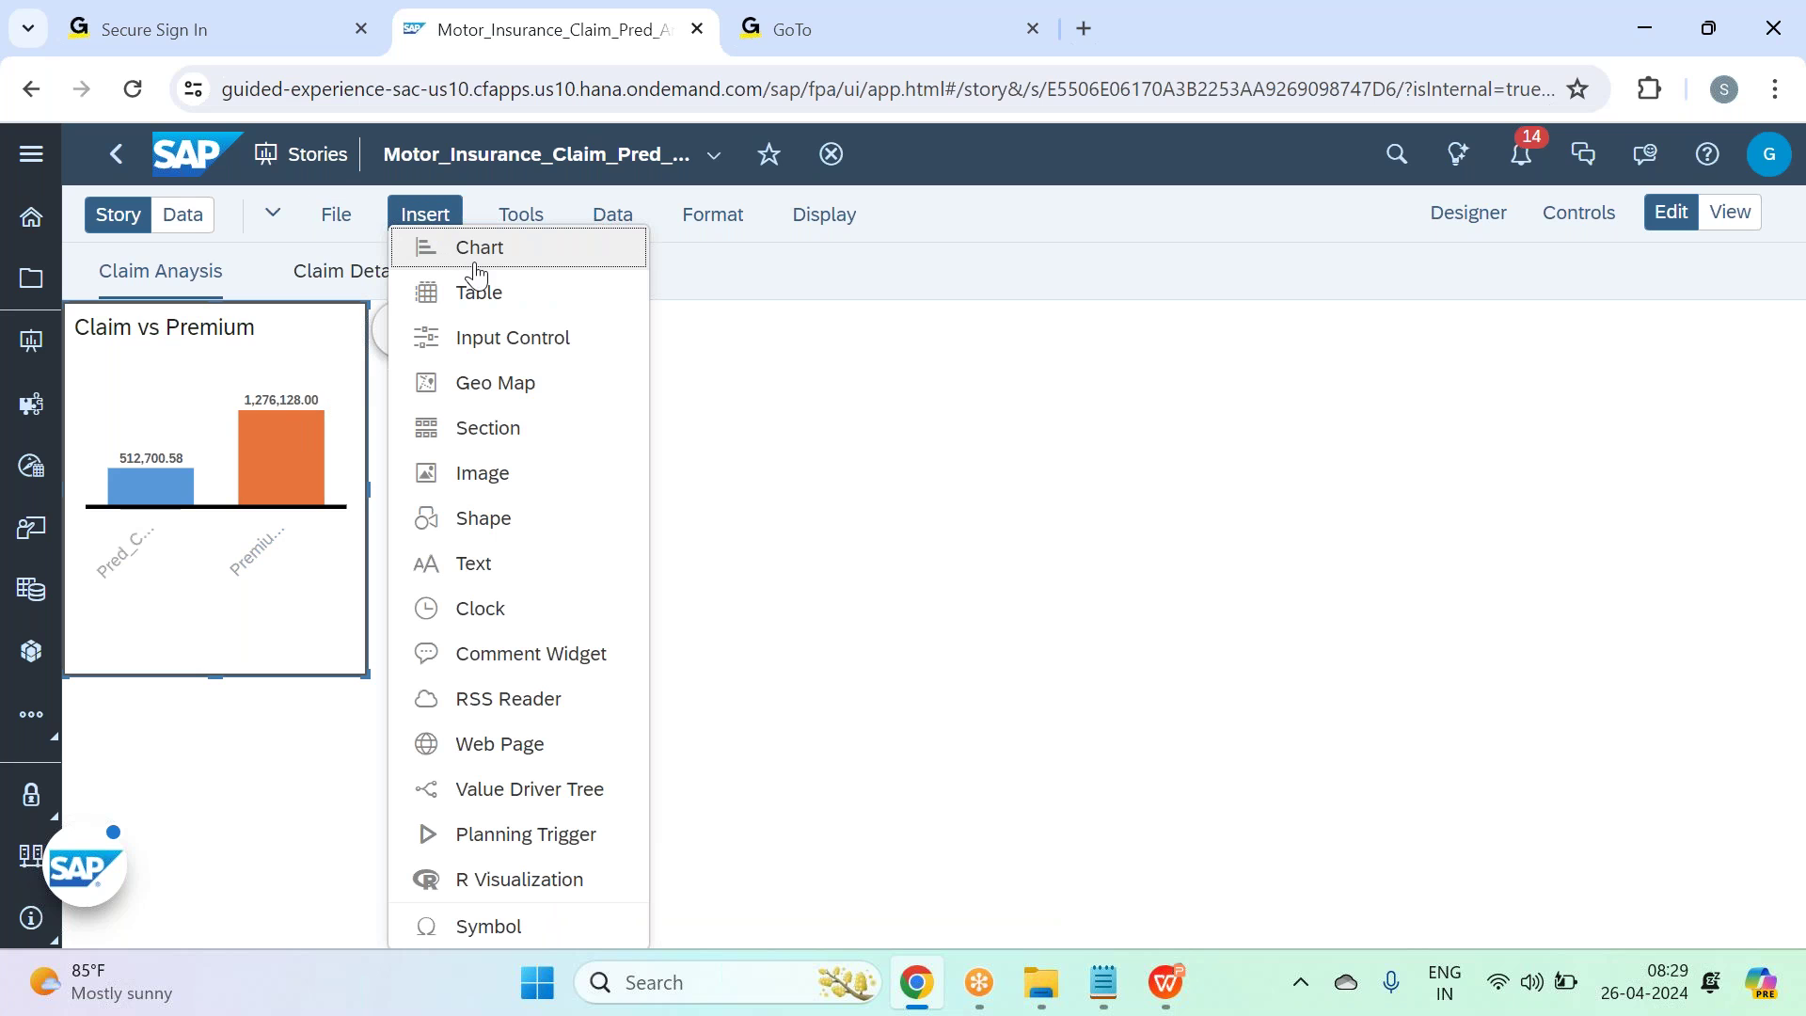
{"action": "left_click", "coordinate": [484, 255]}
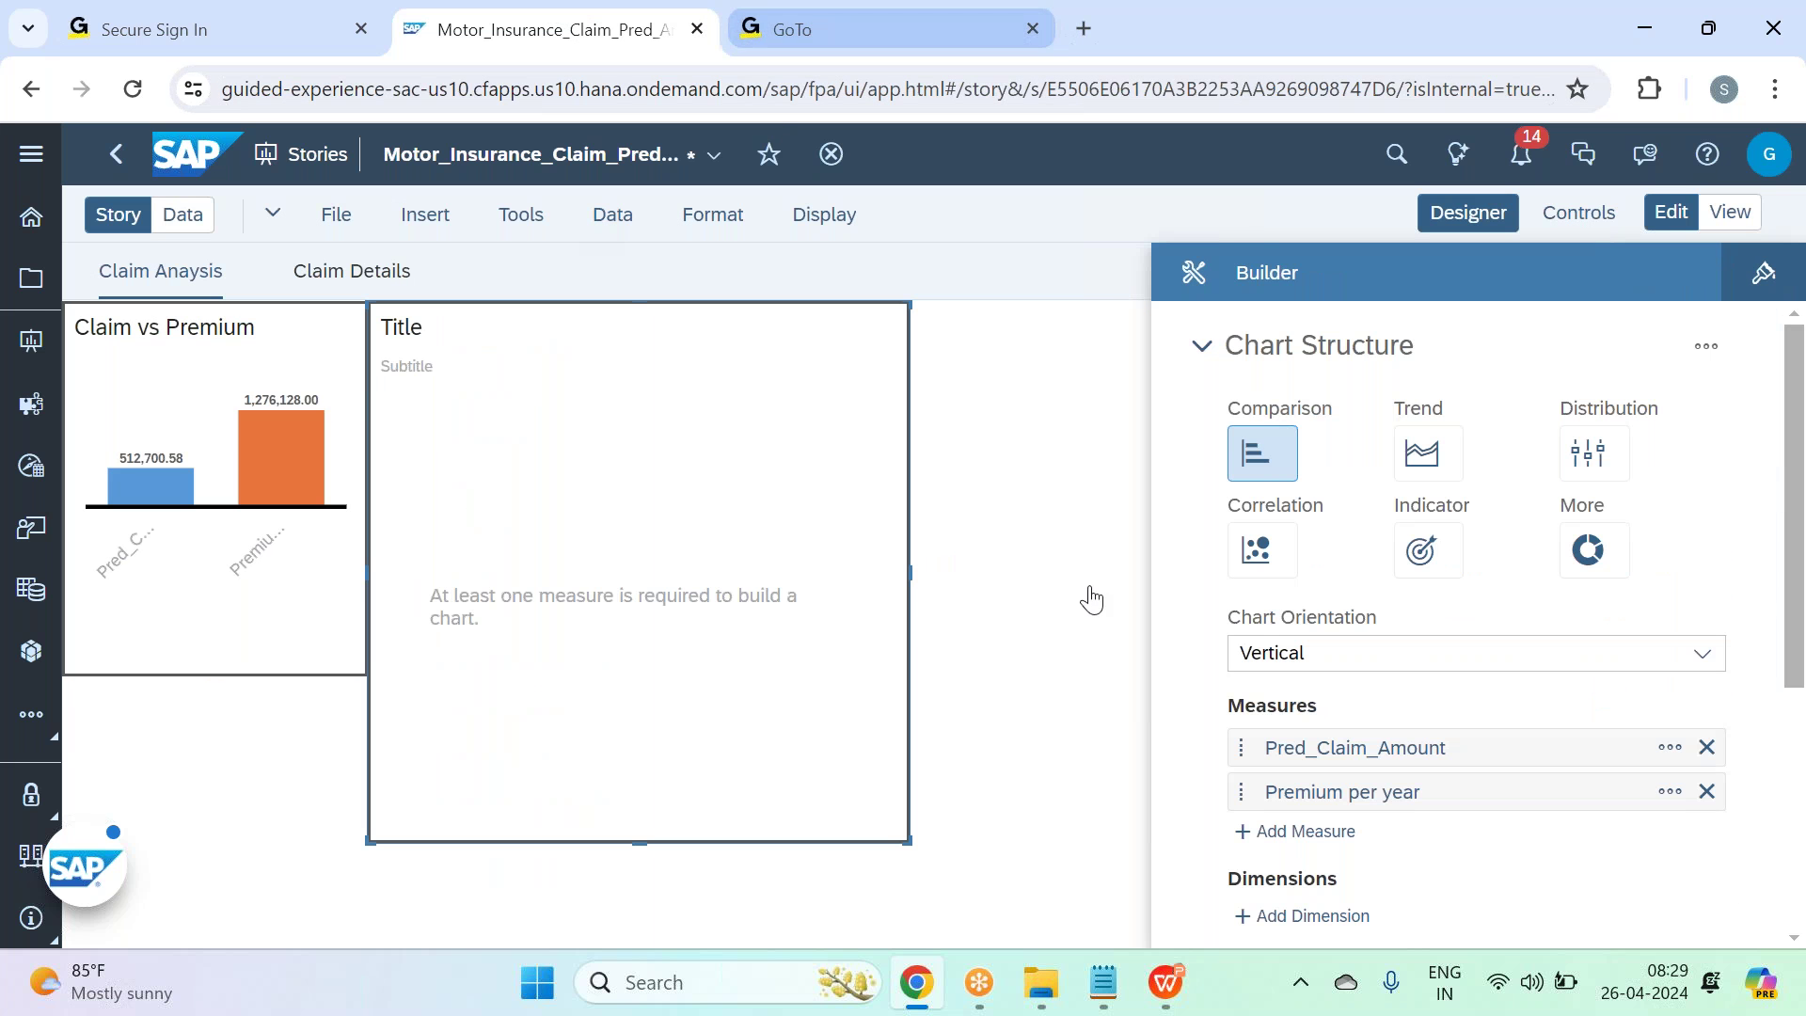
Switch to SAC Prediction.pptx in WPS Office and read the objective about claim amount per customer on slide 30.
{"action": "left_click", "coordinate": [1186, 982]}
{"action": "scroll", "coordinate": [195, 757], "scroll_direction": "down", "scroll_amount": 2}
{"action": "left_click", "coordinate": [189, 484]}
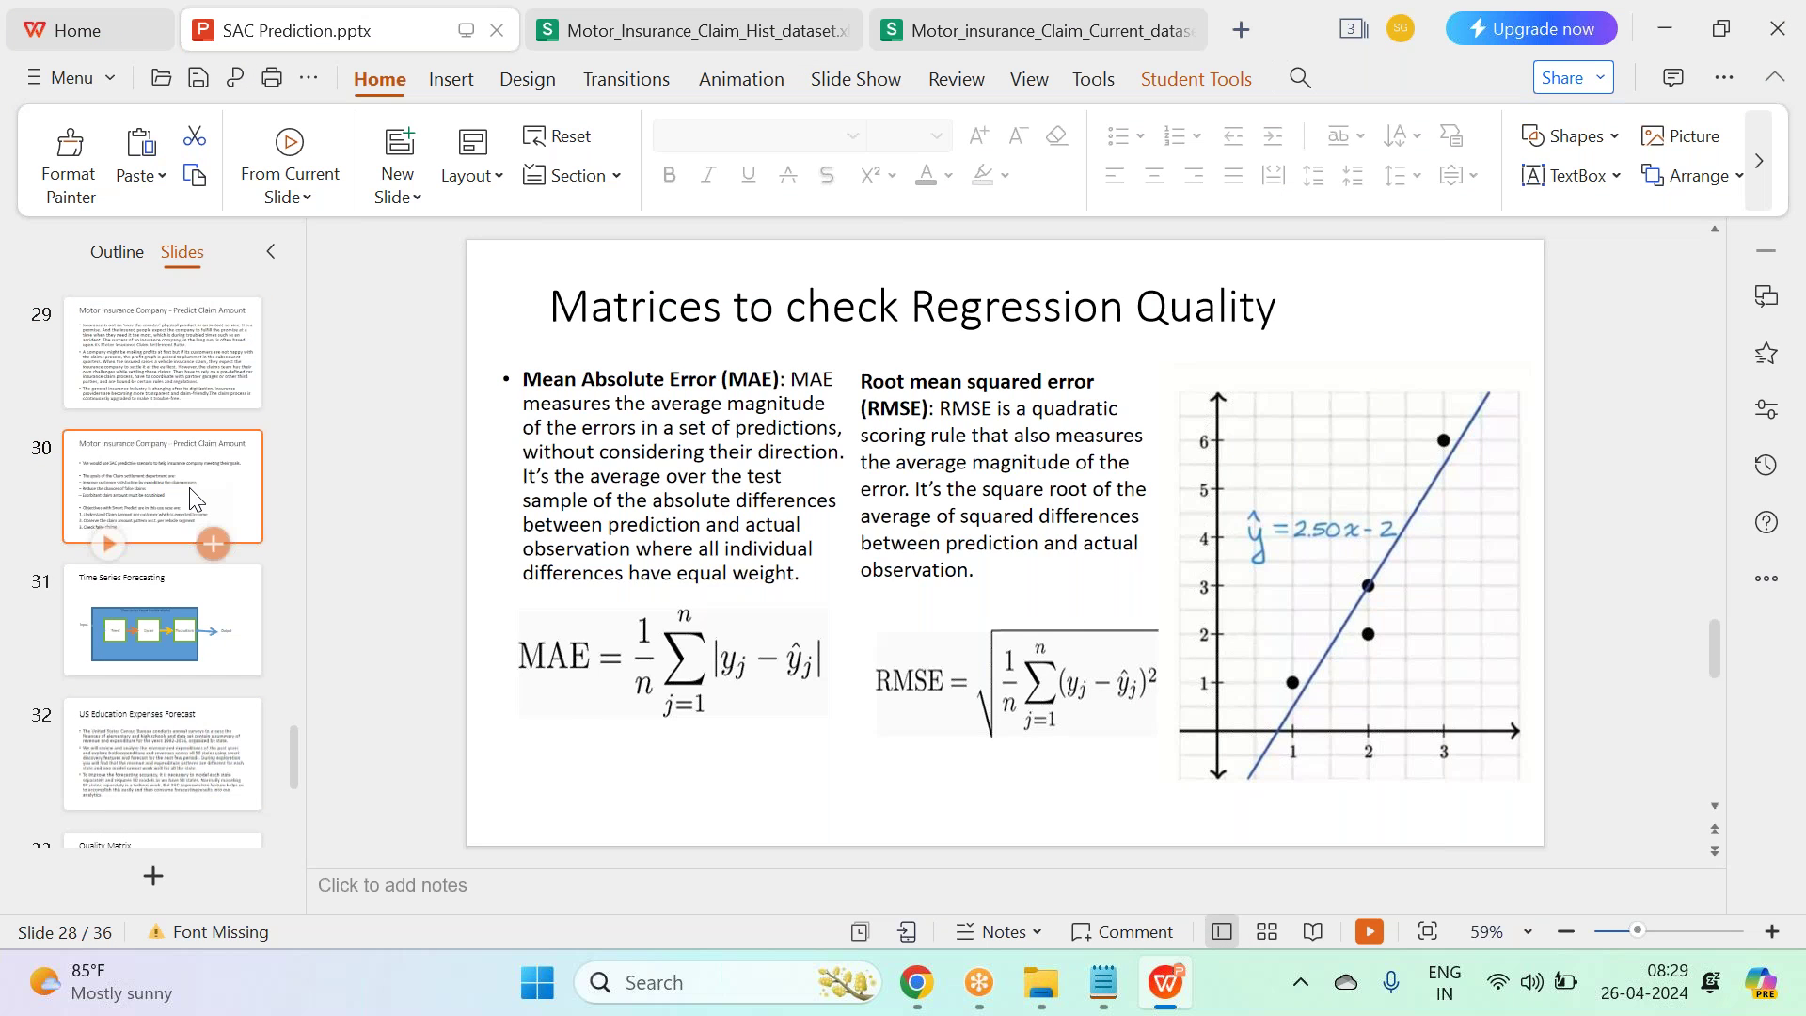
{"action": "left_click_drag", "start_coordinate": [618, 696], "coordinate": [1259, 701]}
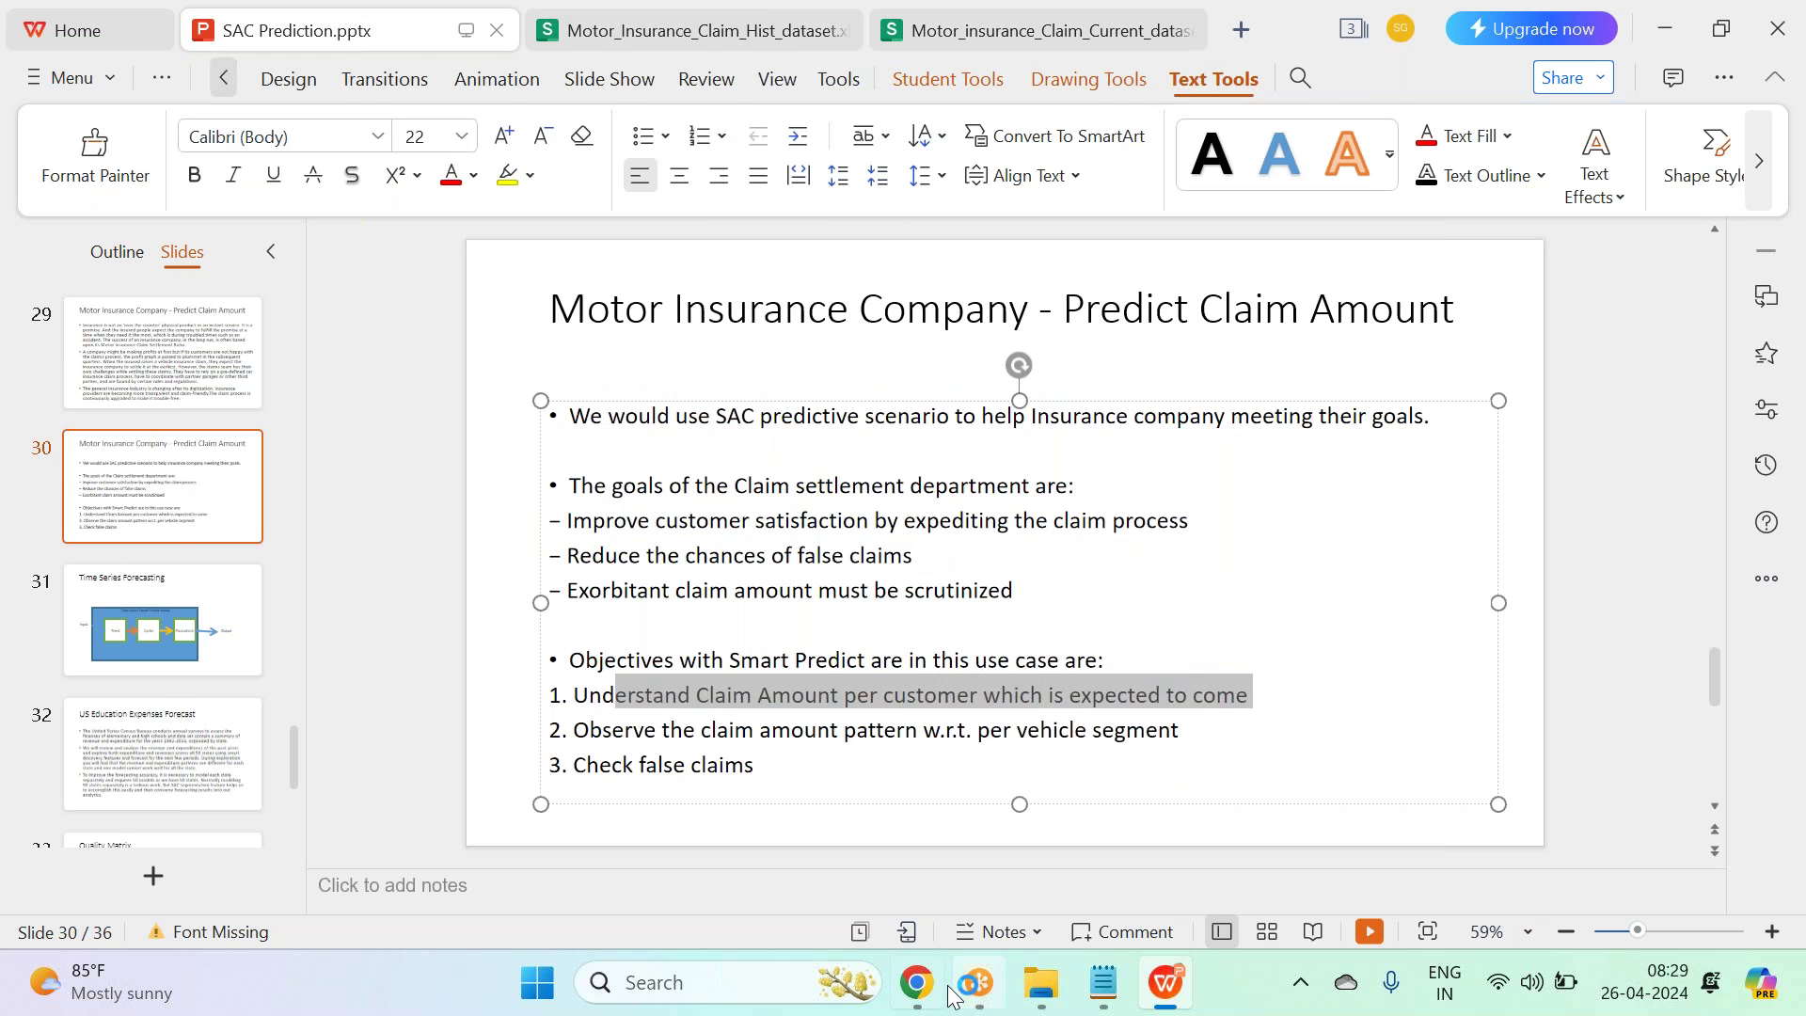
Switch back to the SAP Analytics Cloud story and examine the Pred_Claim_Amount per customer in the Claim Details table.
{"action": "left_click", "coordinate": [917, 982]}
{"action": "left_click", "coordinate": [369, 269]}
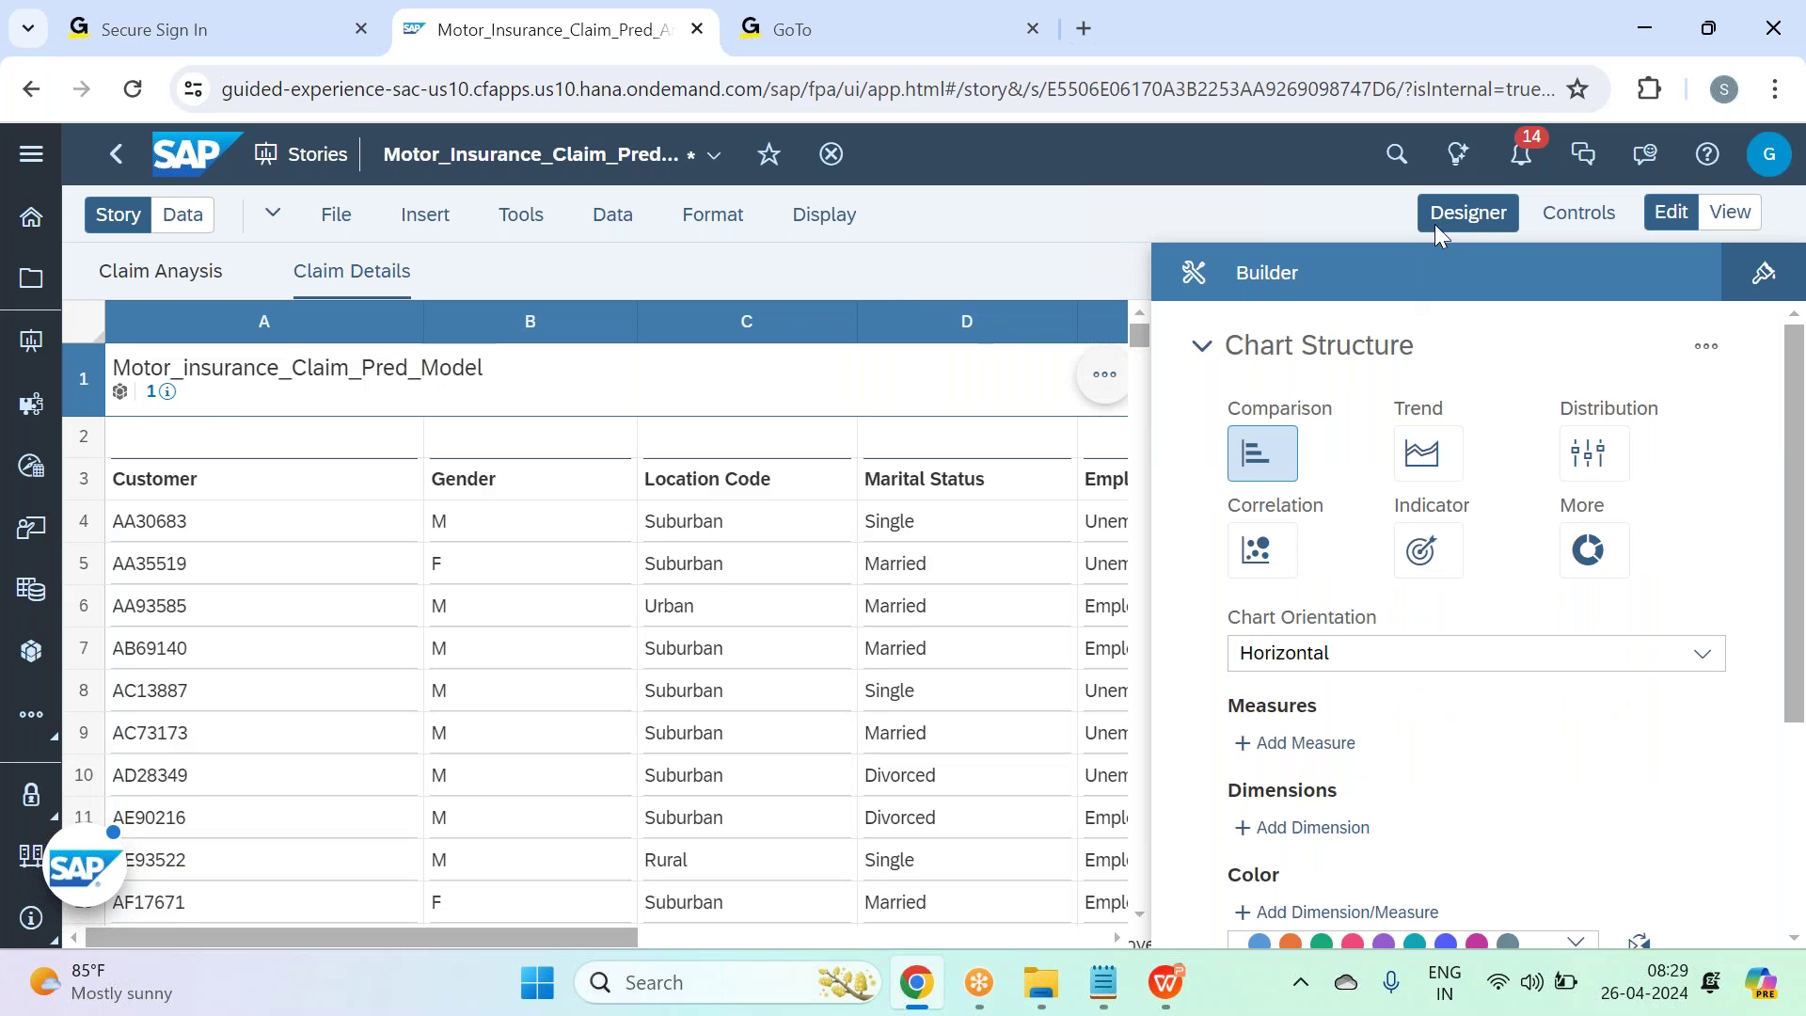
{"action": "left_click", "coordinate": [1435, 224]}
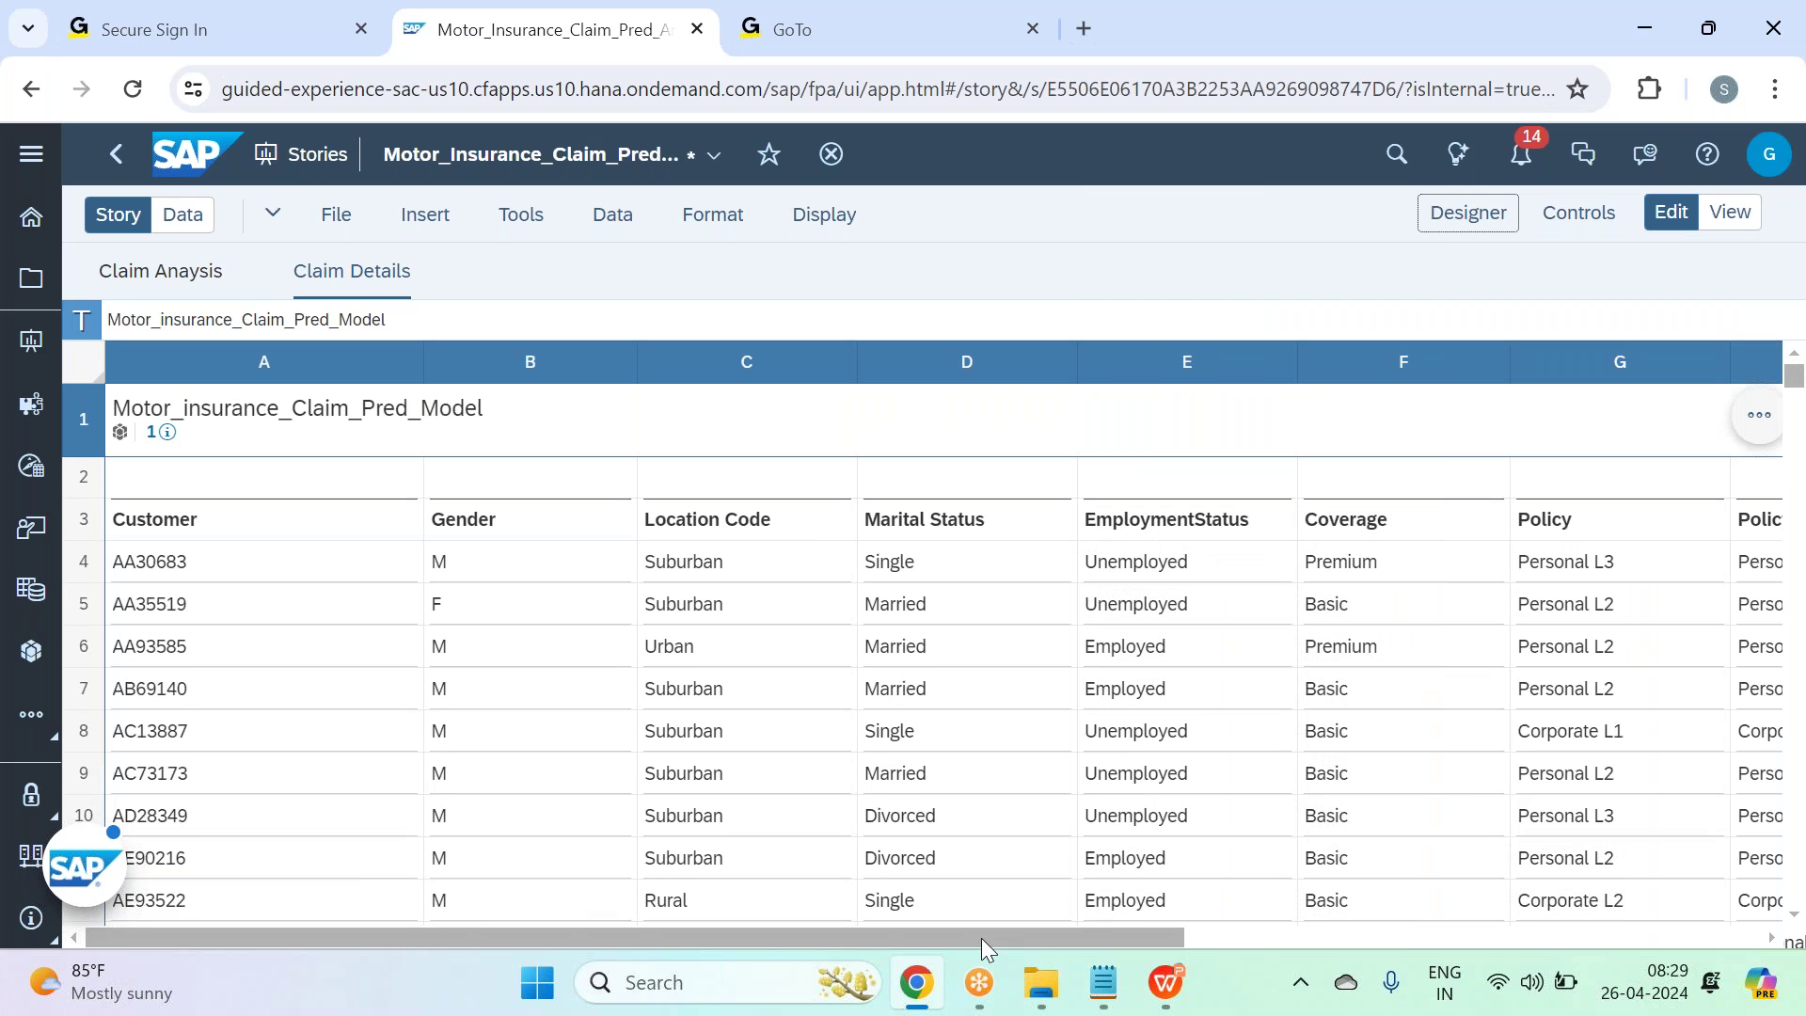
{"action": "left_click_drag", "start_coordinate": [985, 938], "coordinate": [1352, 929]}
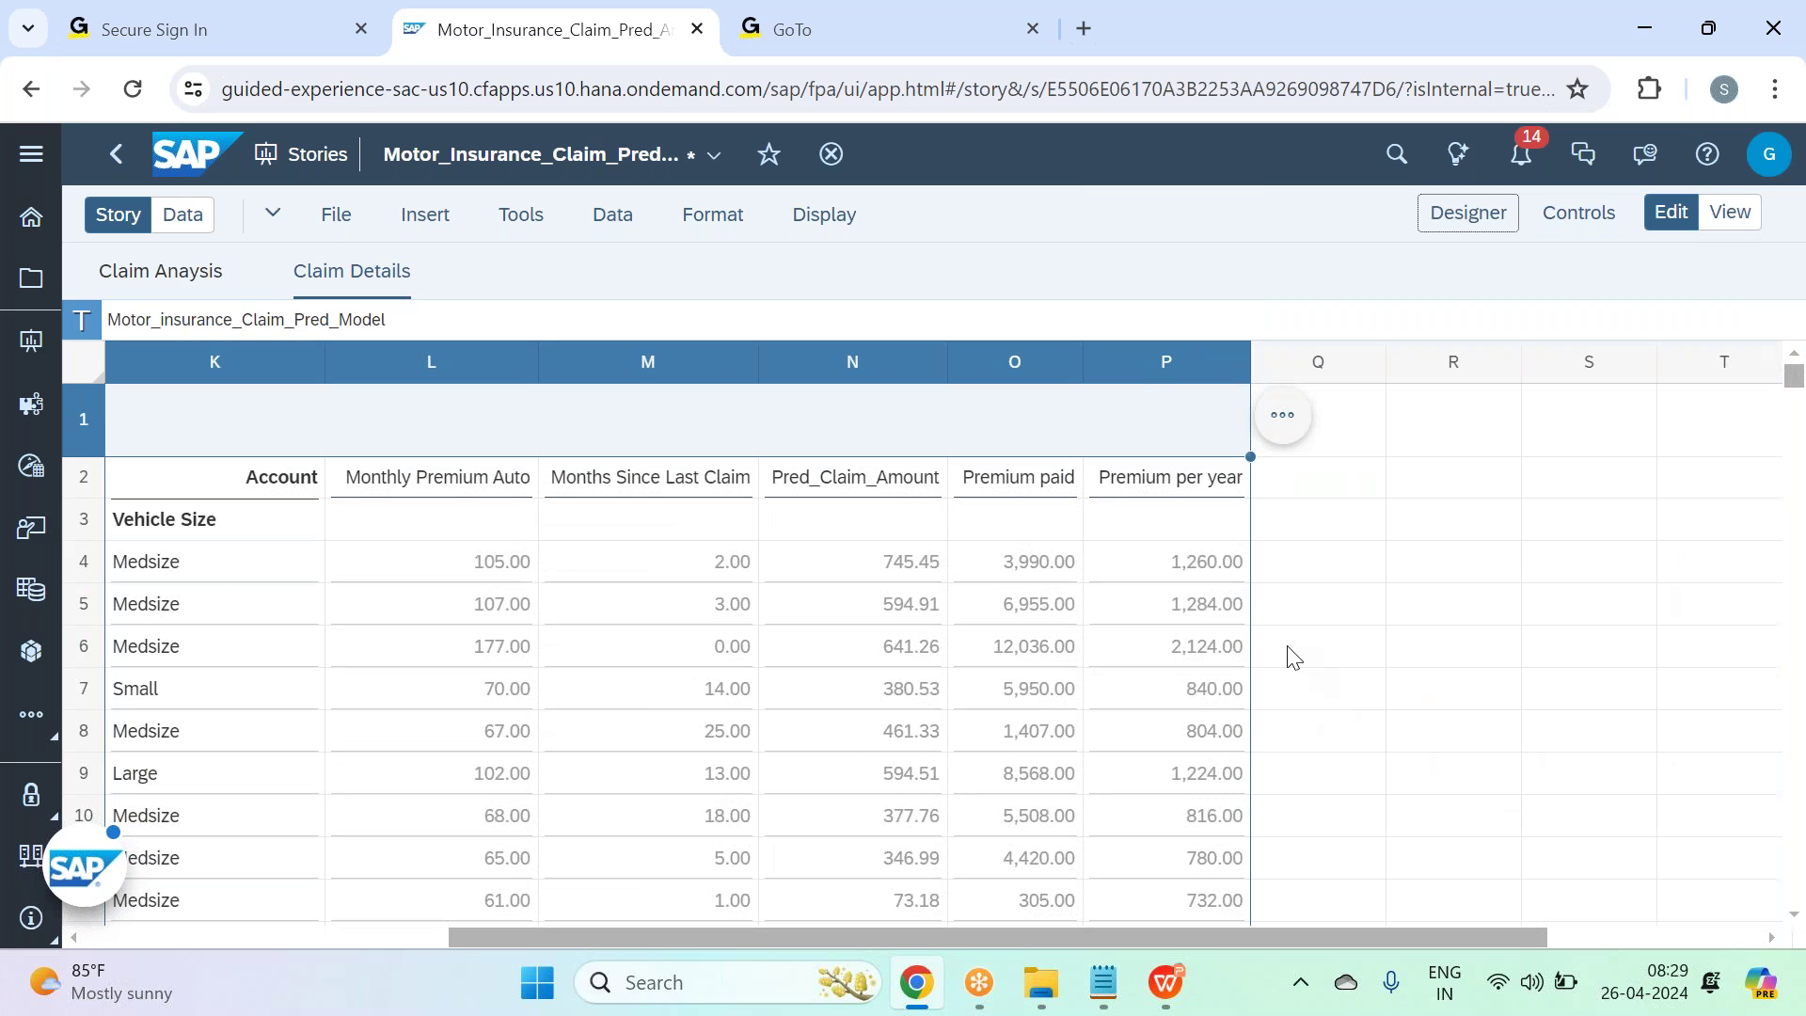
{"action": "left_click", "coordinate": [905, 569]}
{"action": "left_click_drag", "start_coordinate": [754, 938], "coordinate": [348, 942]}
Shrink the empty chart on the Claim Anaysis page to match the height of the Claim vs Premium chart.
{"action": "left_click", "coordinate": [178, 272]}
{"action": "left_click", "coordinate": [847, 721]}
{"action": "left_click_drag", "start_coordinate": [906, 842], "coordinate": [818, 675]}
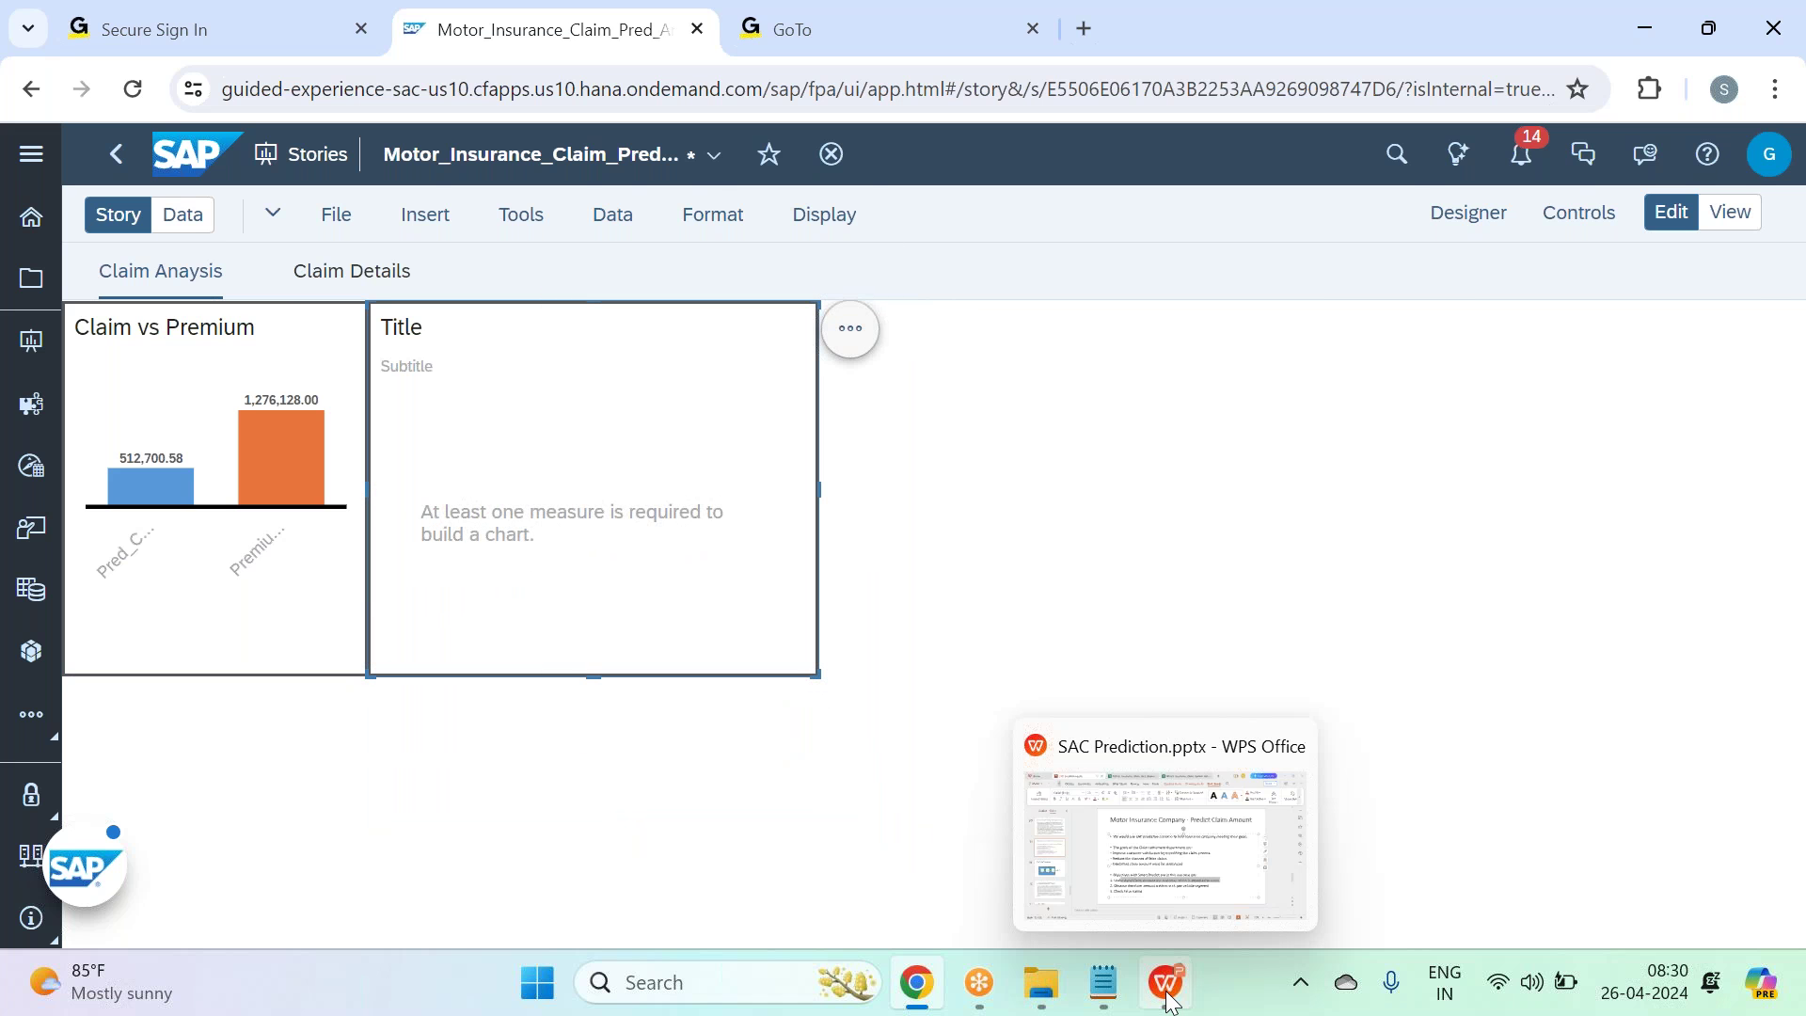
Check the vehicle segment objective on slide 30 in WPS Office and return to the SAP Analytics Cloud story.
{"action": "left_click", "coordinate": [1167, 1000]}
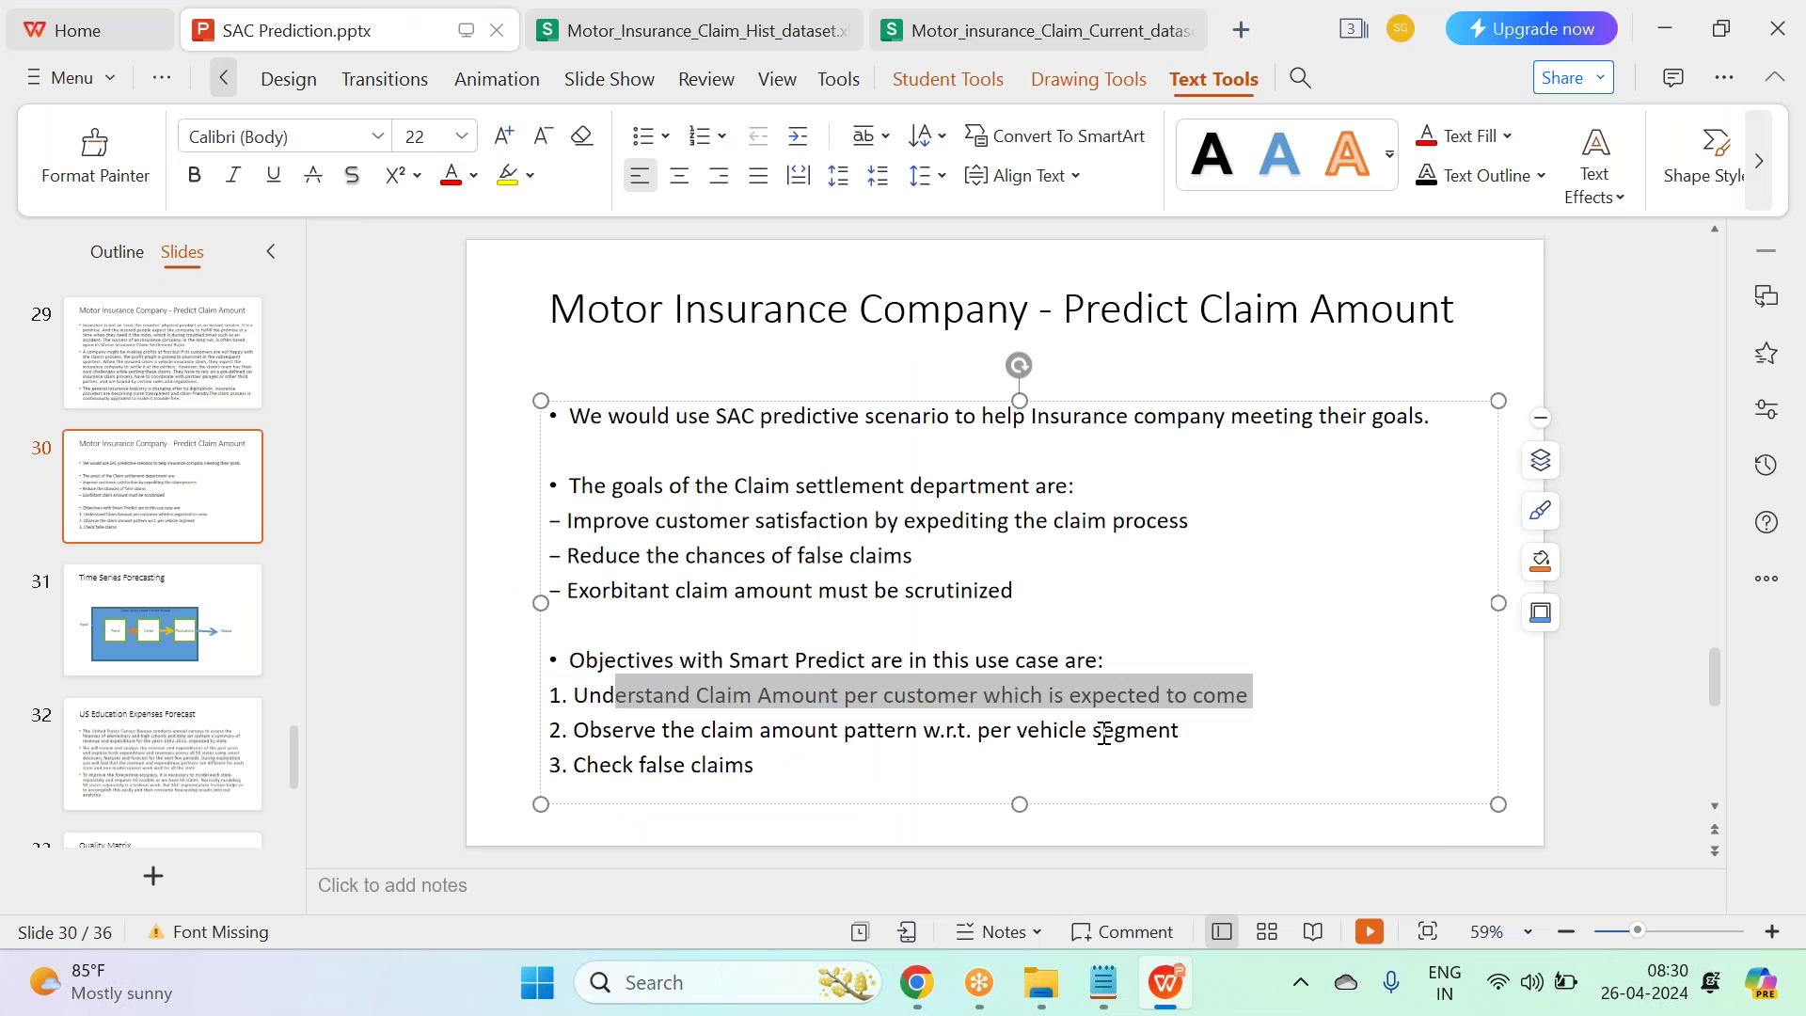
{"action": "left_click", "coordinate": [917, 983]}
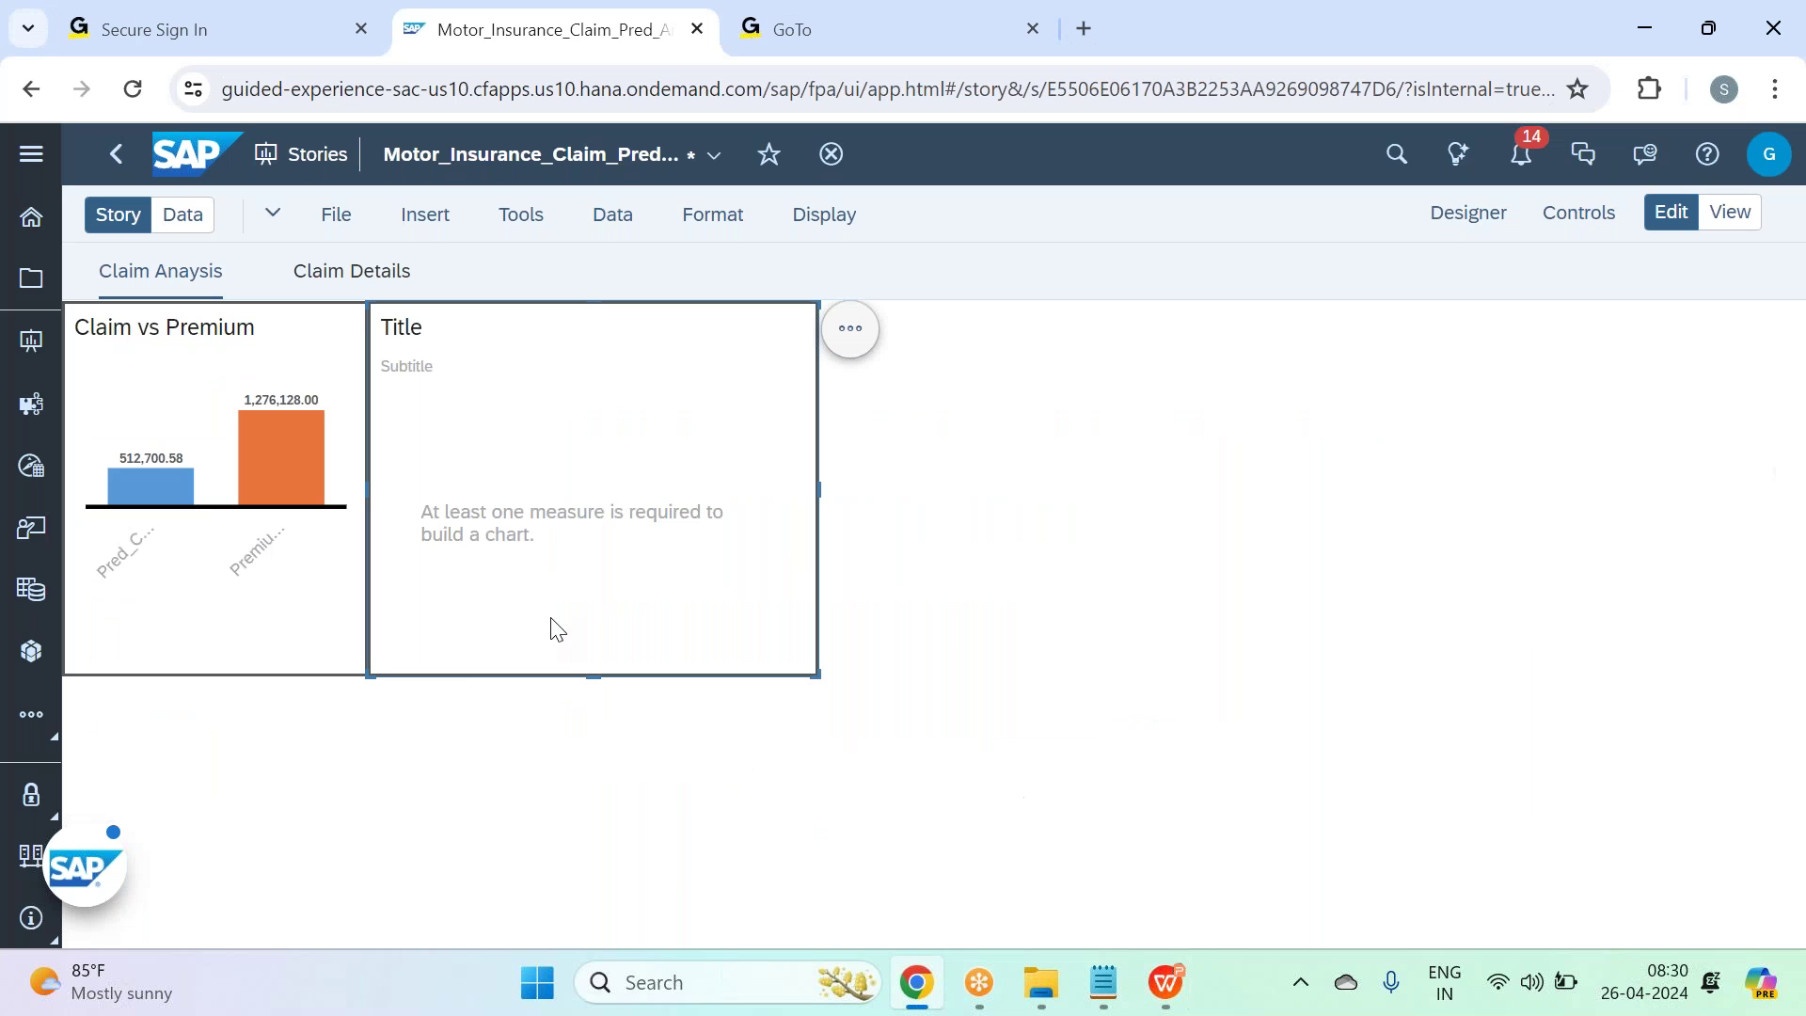
{"action": "left_click", "coordinate": [438, 225]}
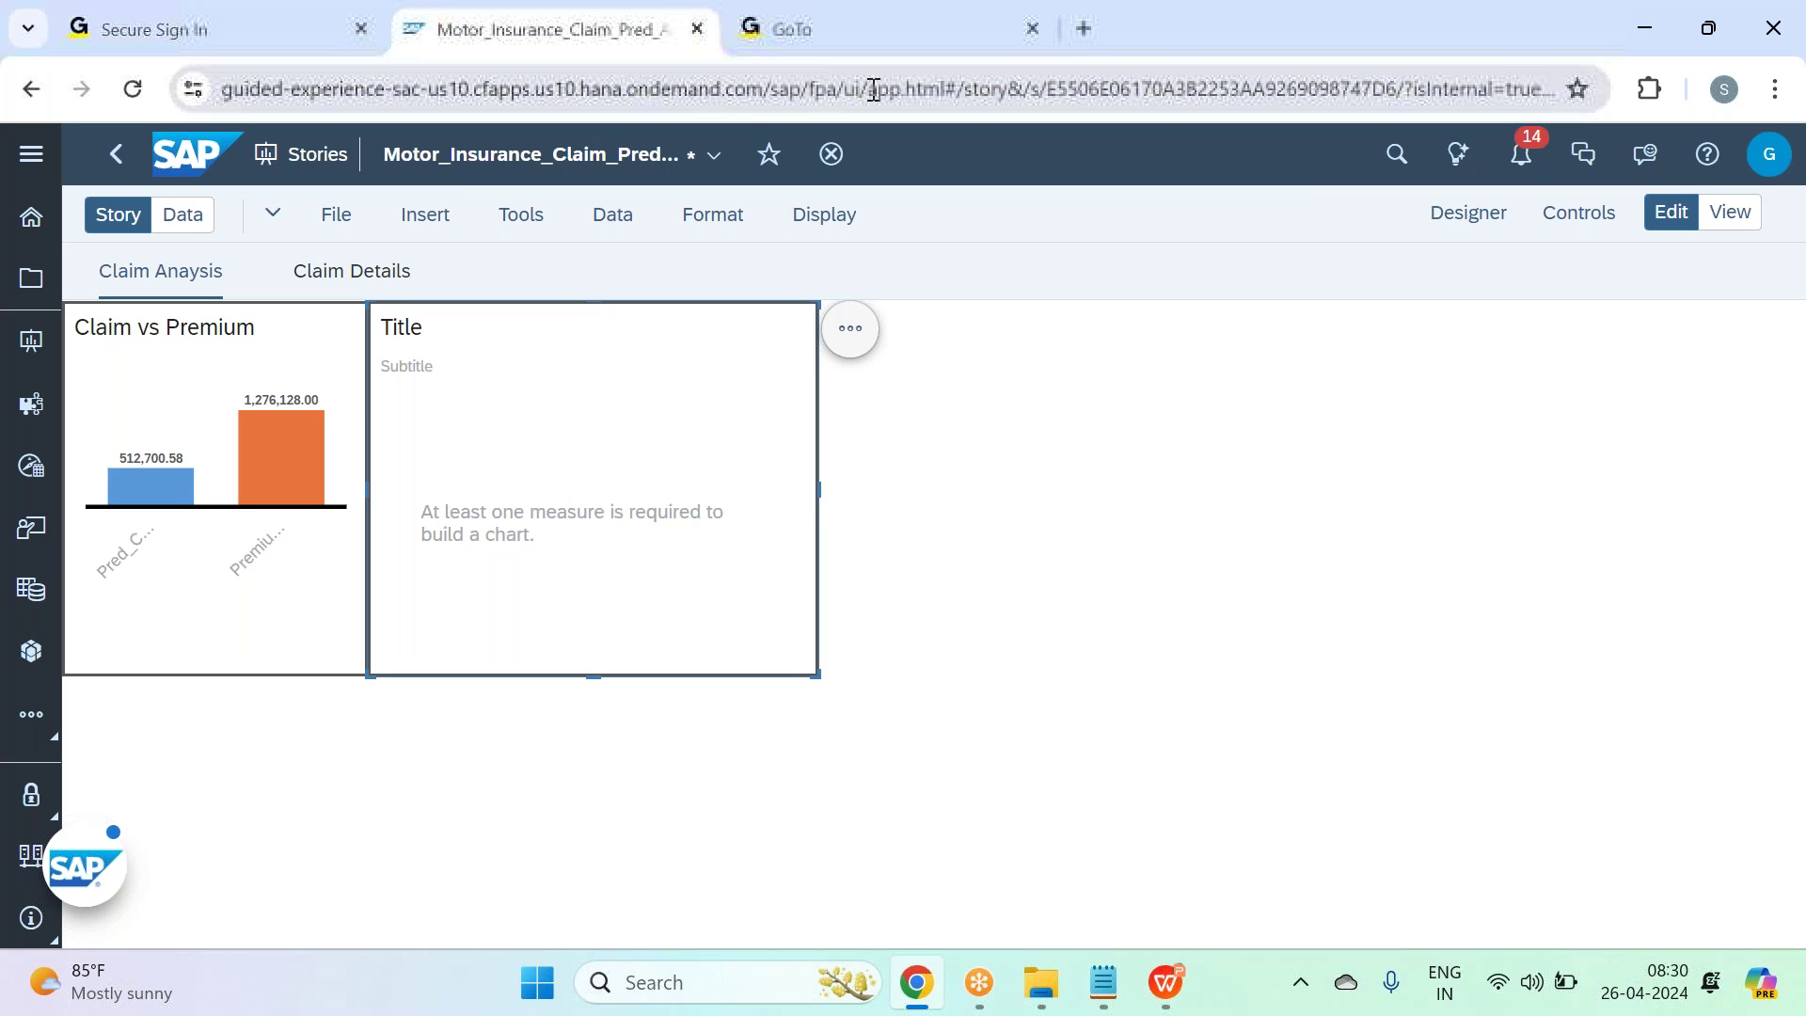
Copy the SAP Analytics Cloud base URL ending in app.html# and load it in the GoTo browser tab.
{"action": "left_click_drag", "start_coordinate": [964, 89], "coordinate": [5, 218]}
{"action": "key", "text": "ctrl+c"}
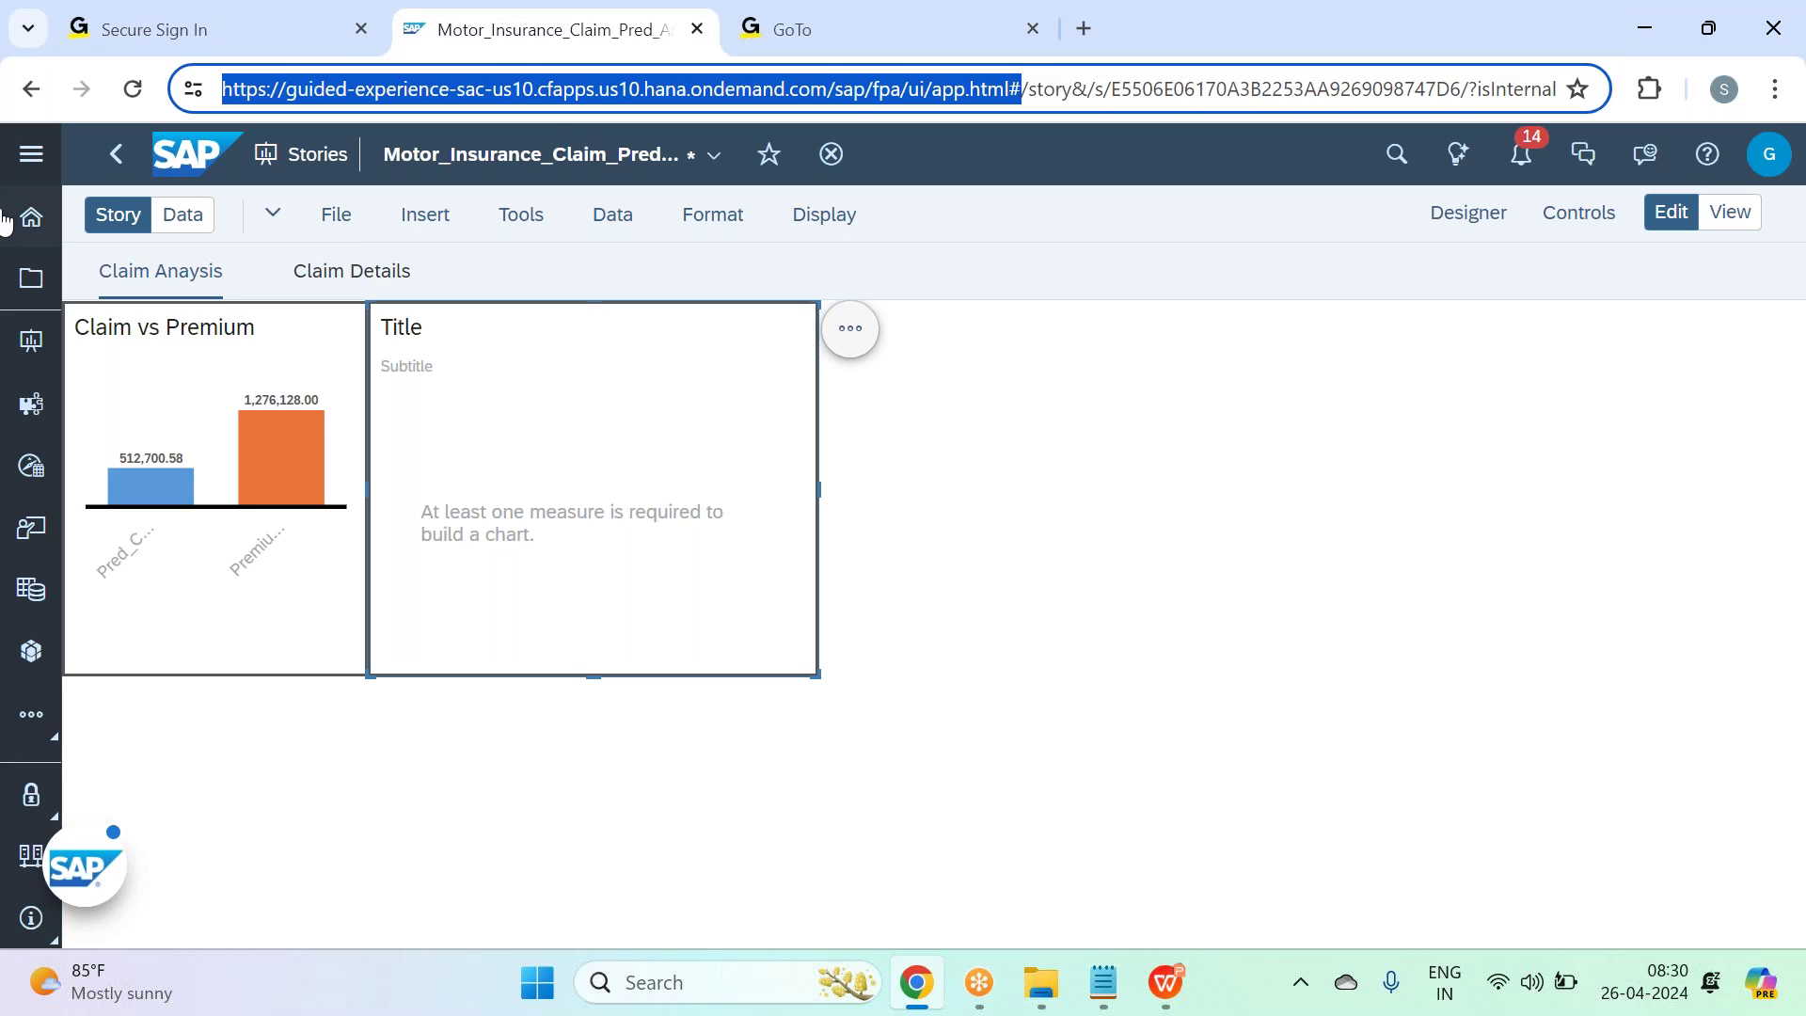
{"action": "left_click", "coordinate": [866, 45]}
{"action": "left_click", "coordinate": [842, 76]}
{"action": "key", "text": "ctrl+v"}
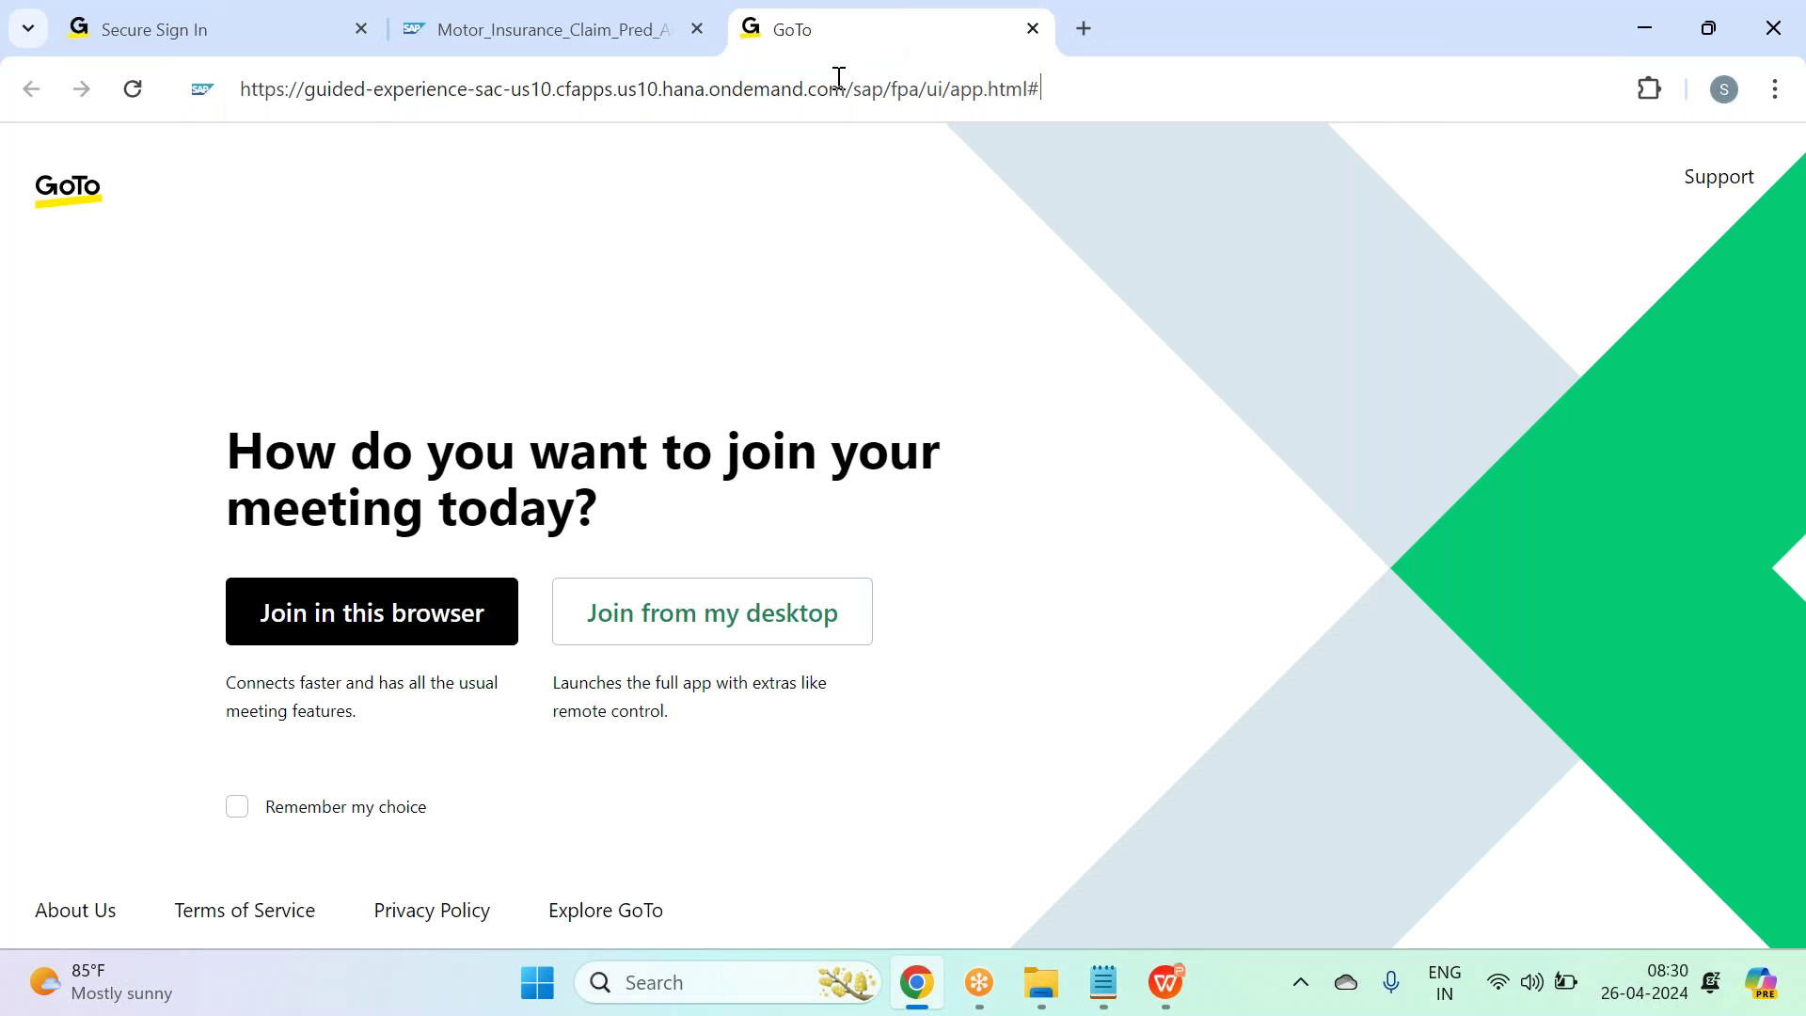
{"action": "key", "text": "Return"}
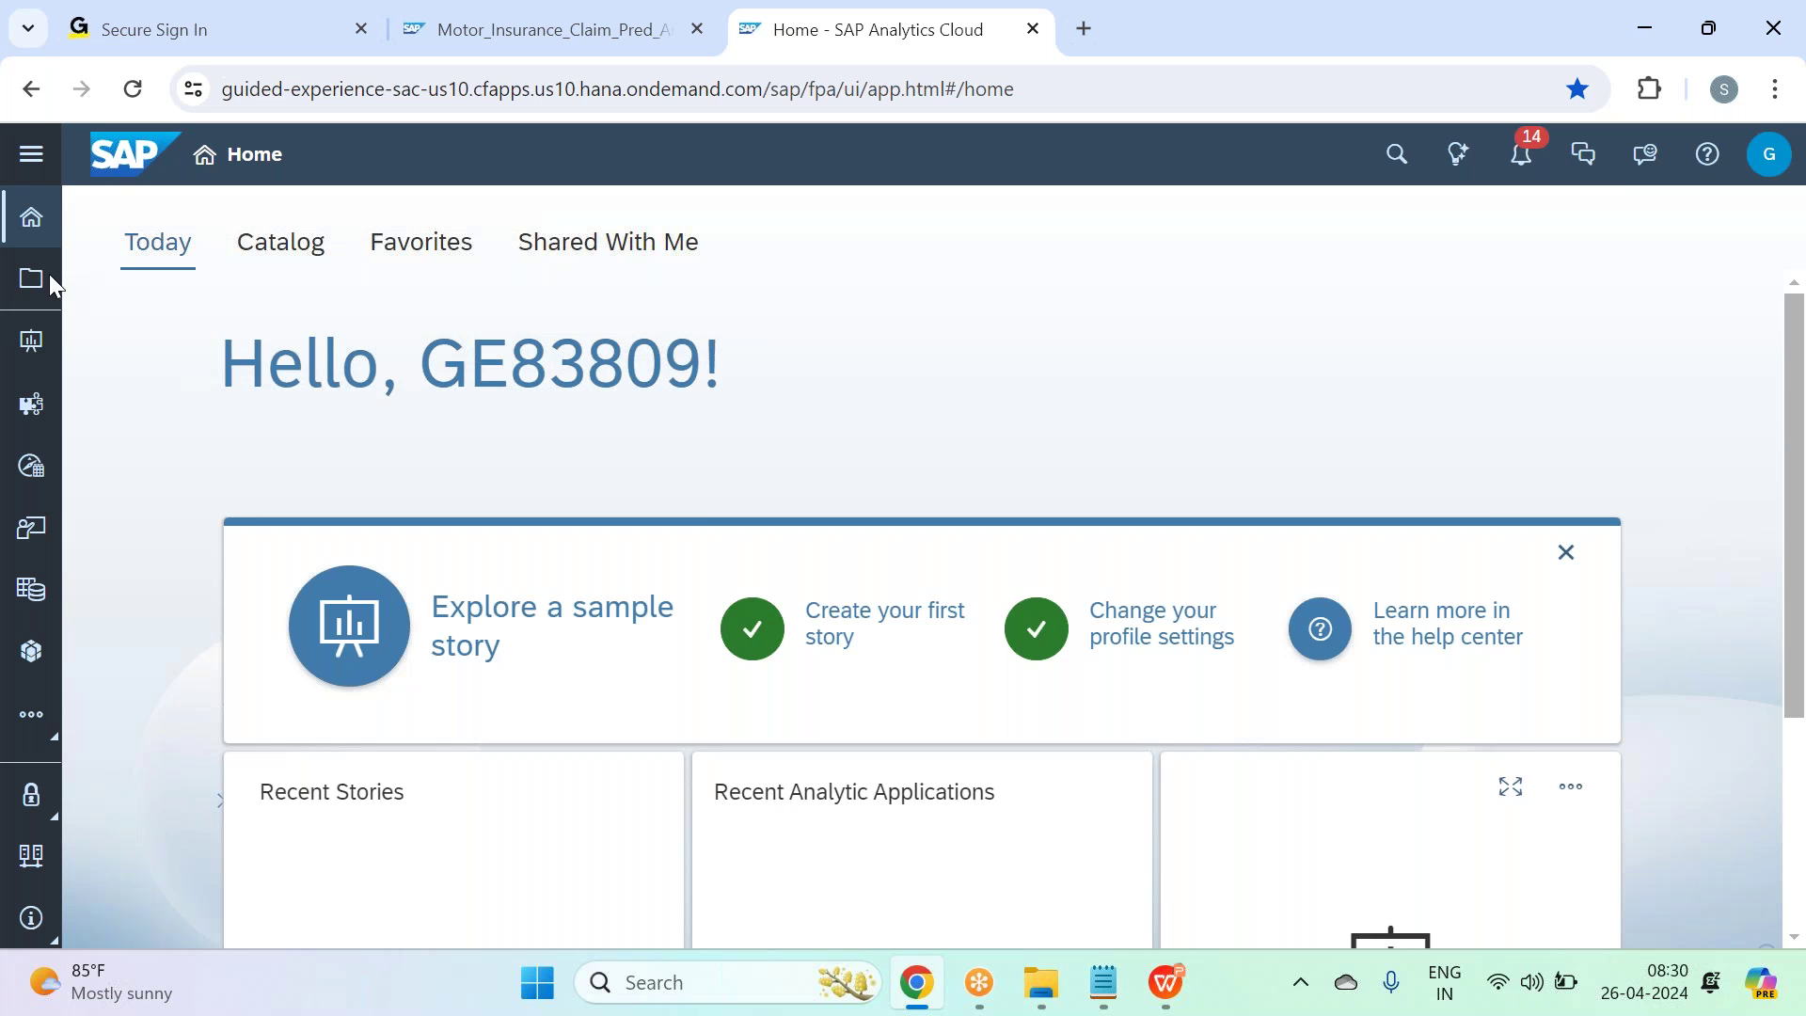
Open the Motor_Insurance_claim_Pred predictive scenario from the Smart Predict folder inside SAC Mar 2024 - Batch 33.
{"action": "left_click", "coordinate": [49, 273]}
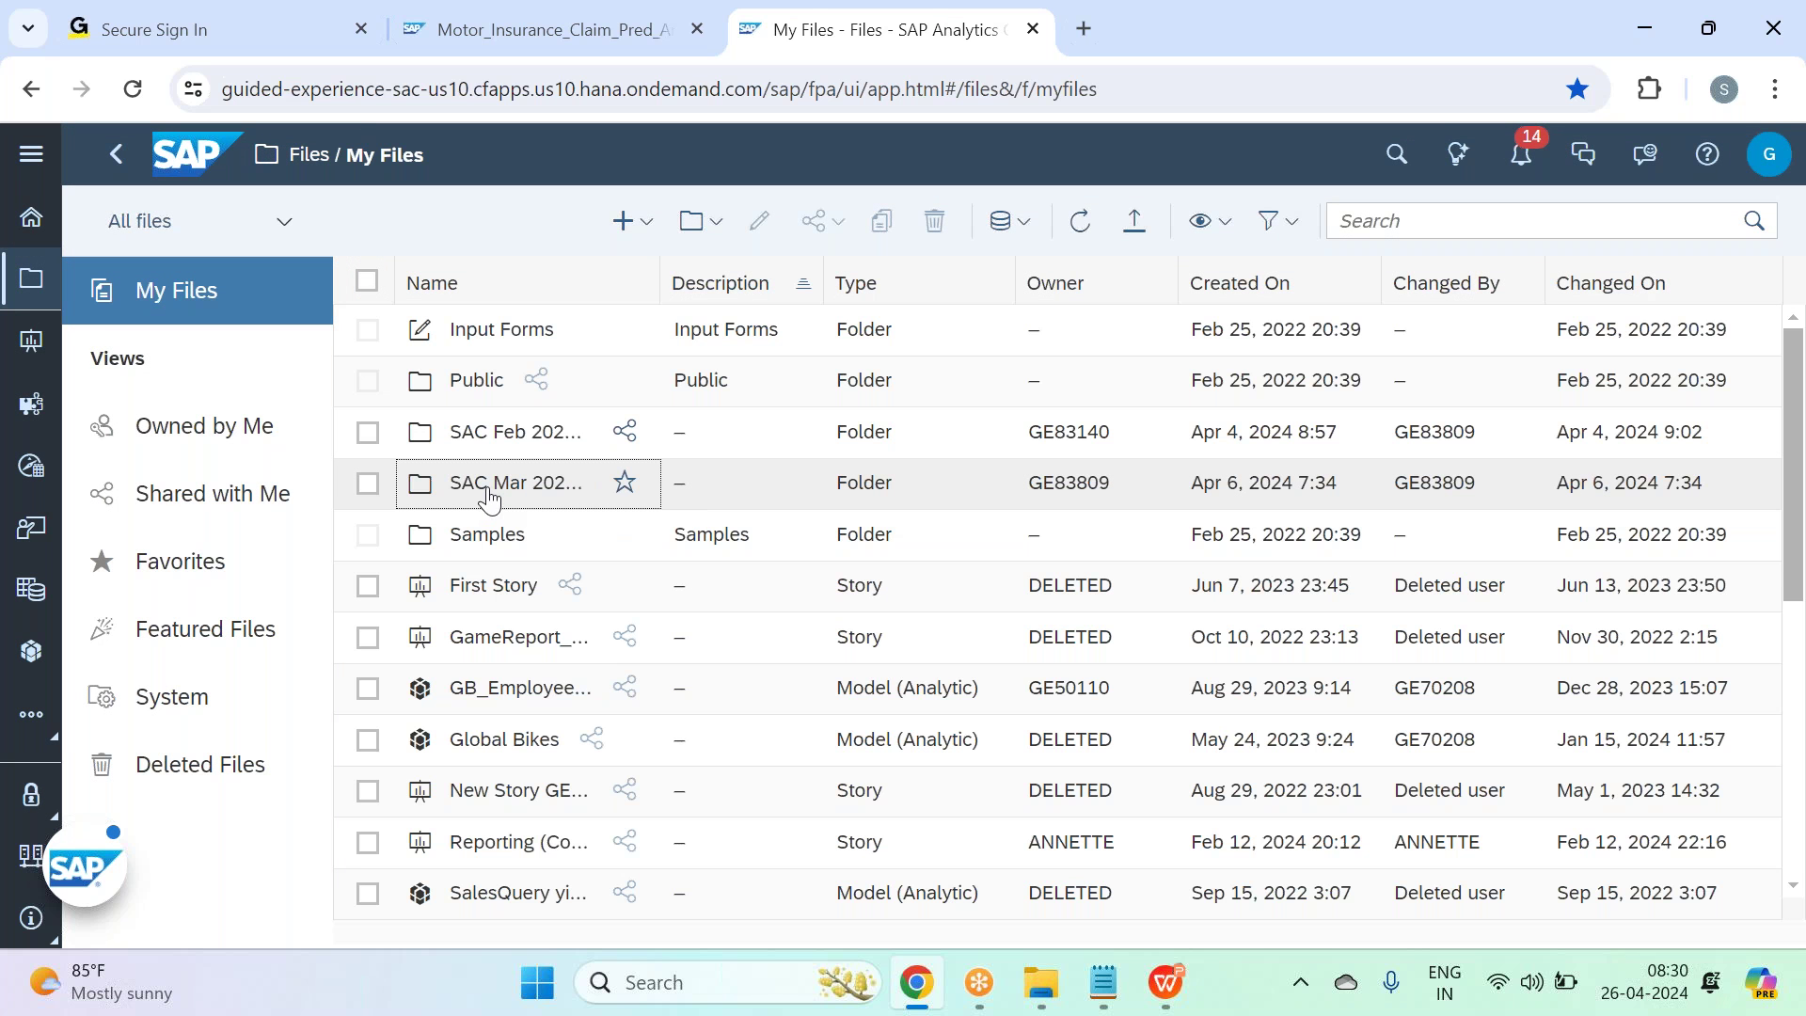
{"action": "left_click", "coordinate": [488, 494]}
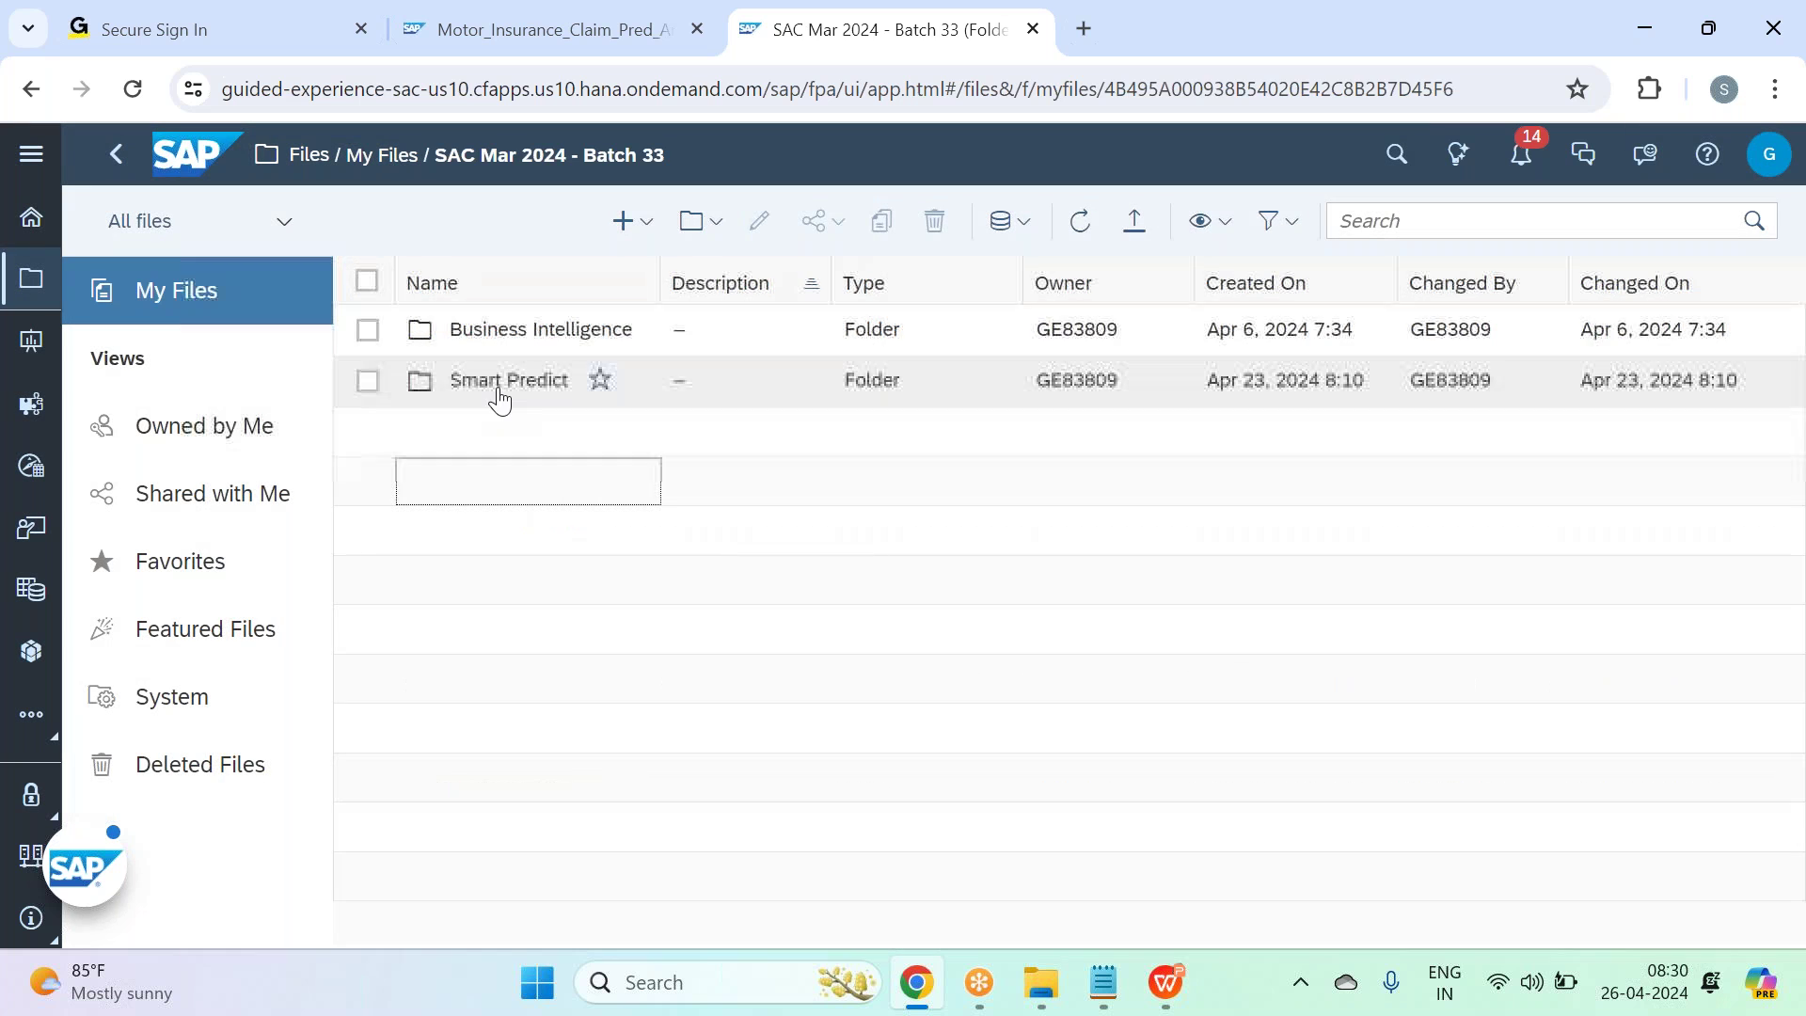
{"action": "left_click", "coordinate": [499, 386]}
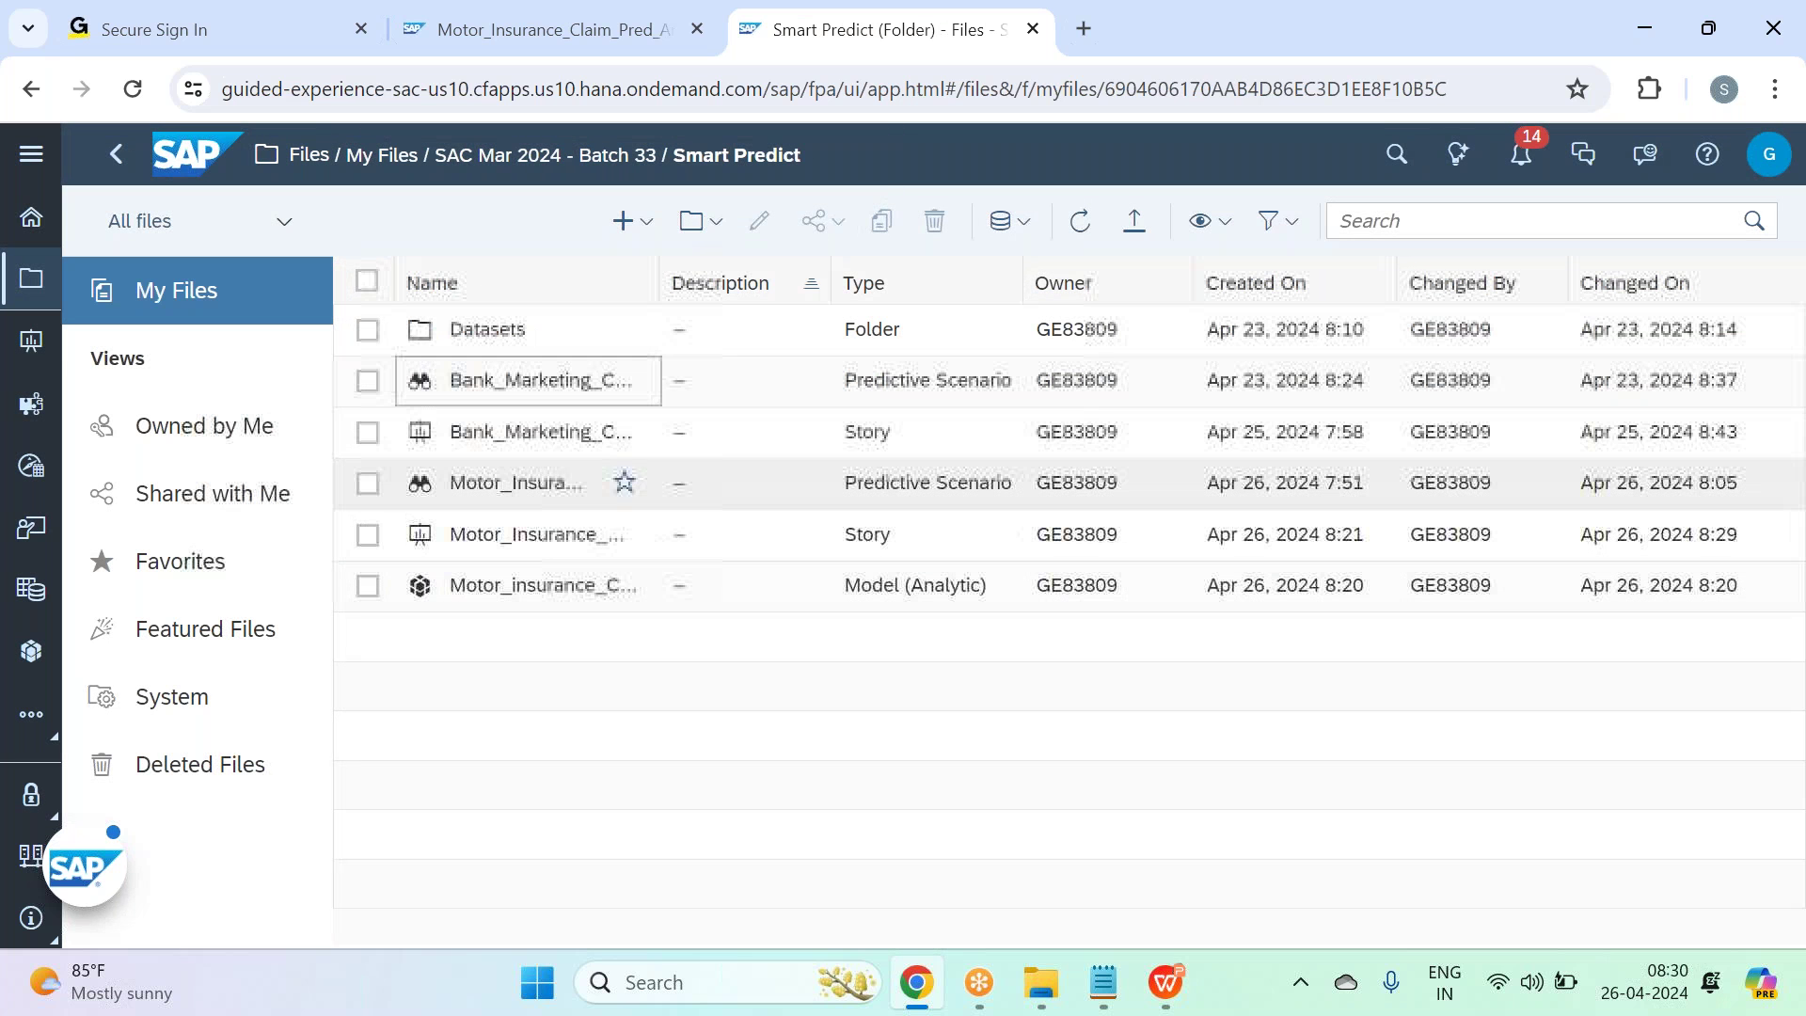
{"action": "left_click", "coordinate": [532, 484]}
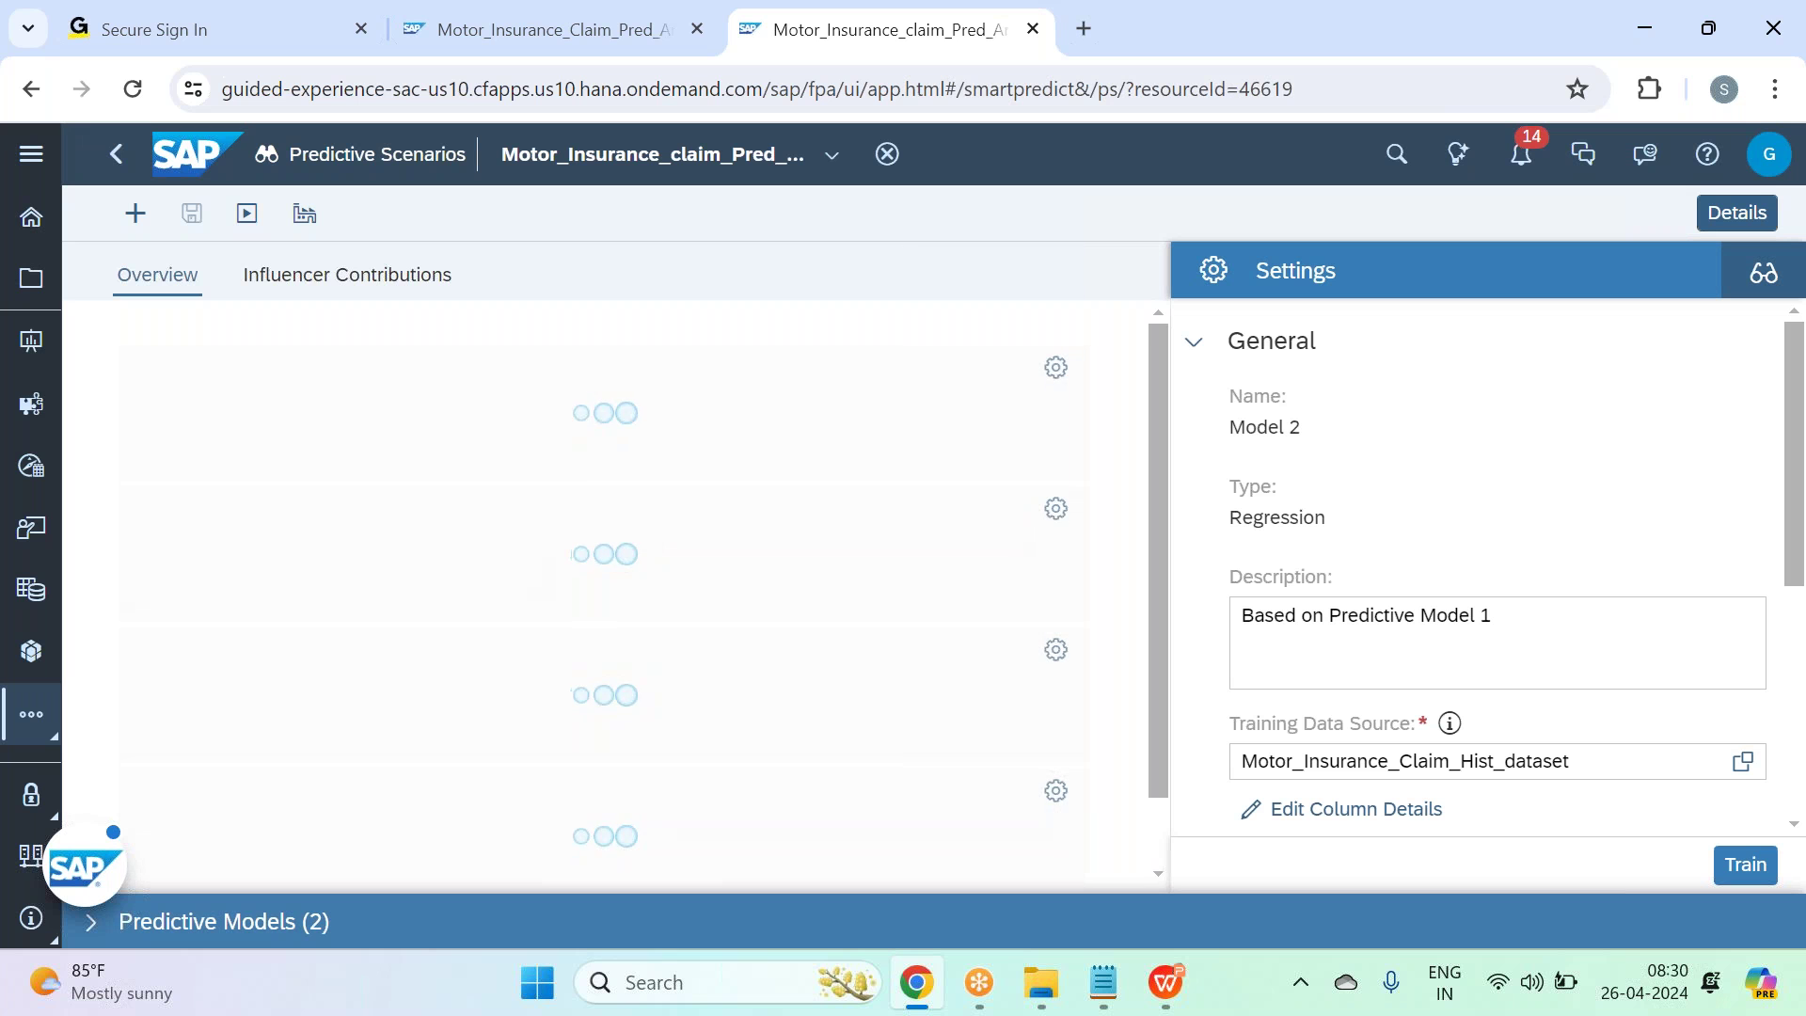
Review Model 2's overview statistics, then select Model 1 and examine its influencer contributions.
{"action": "scroll", "coordinate": [554, 522], "scroll_direction": "down", "scroll_amount": 3}
{"action": "scroll", "coordinate": [554, 522], "scroll_direction": "up", "scroll_amount": 2}
{"action": "scroll", "coordinate": [435, 758], "scroll_direction": "up", "scroll_amount": 2}
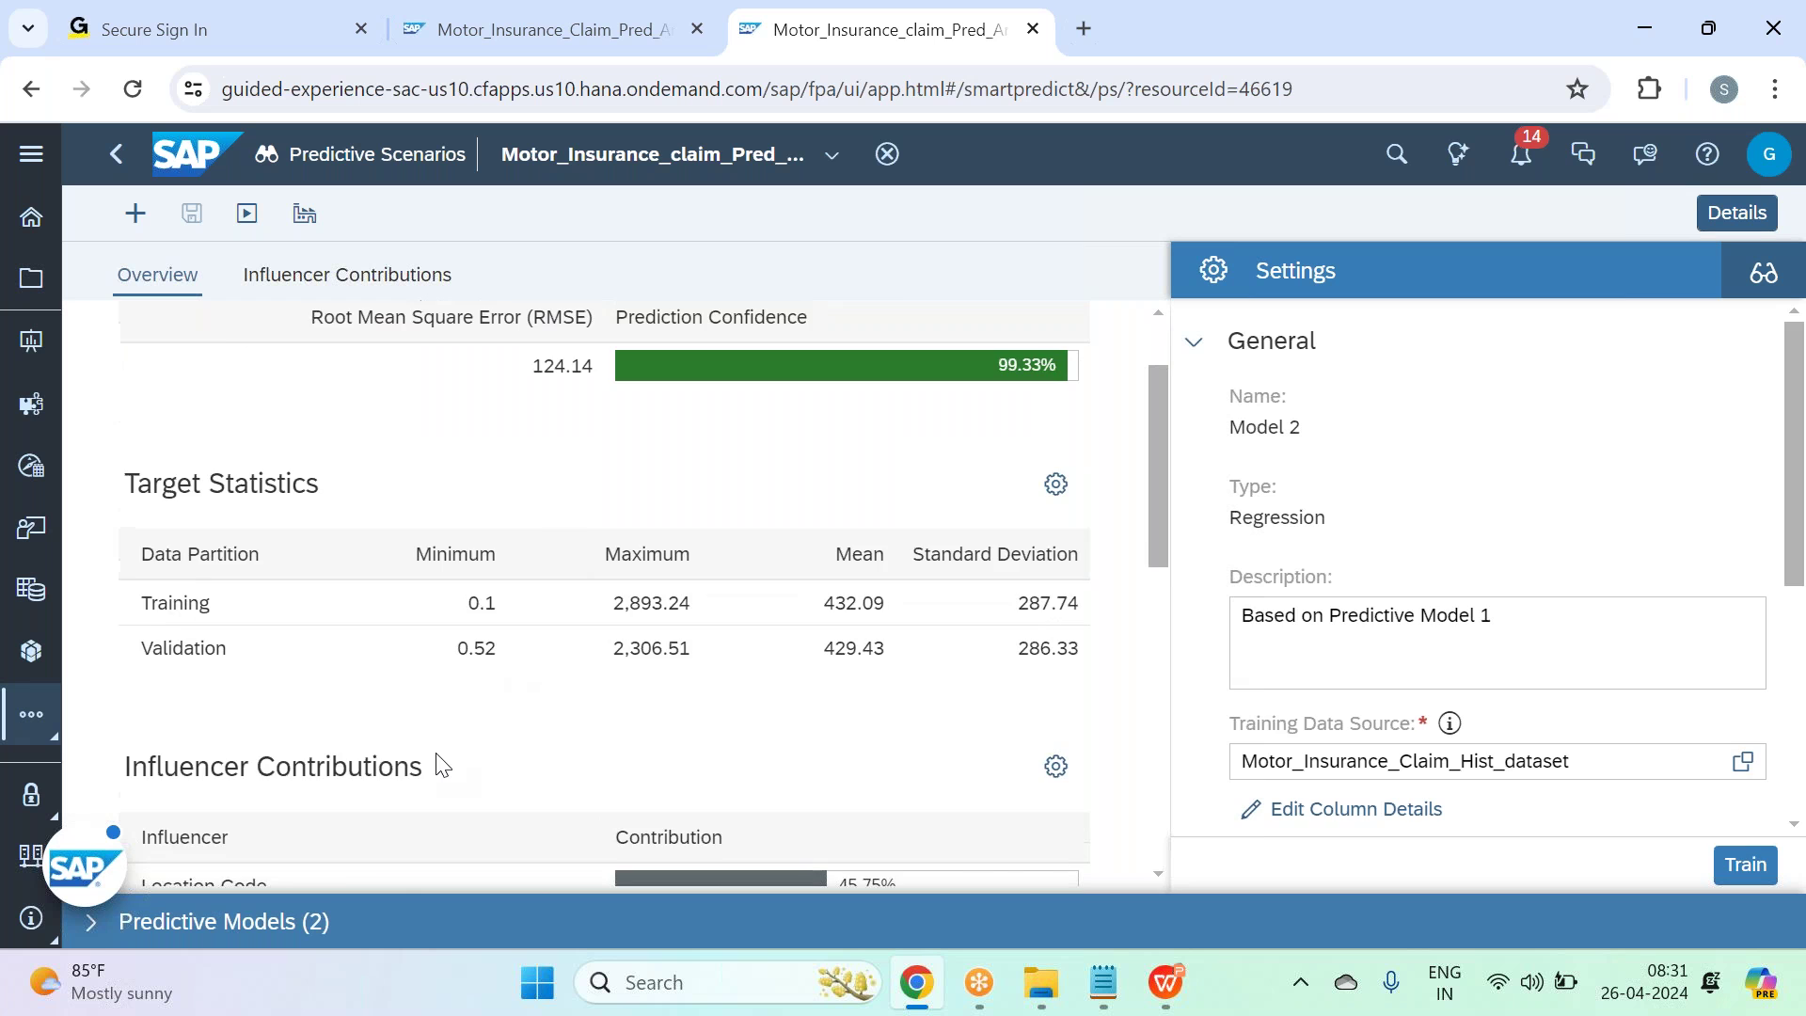
{"action": "left_click", "coordinate": [122, 922]}
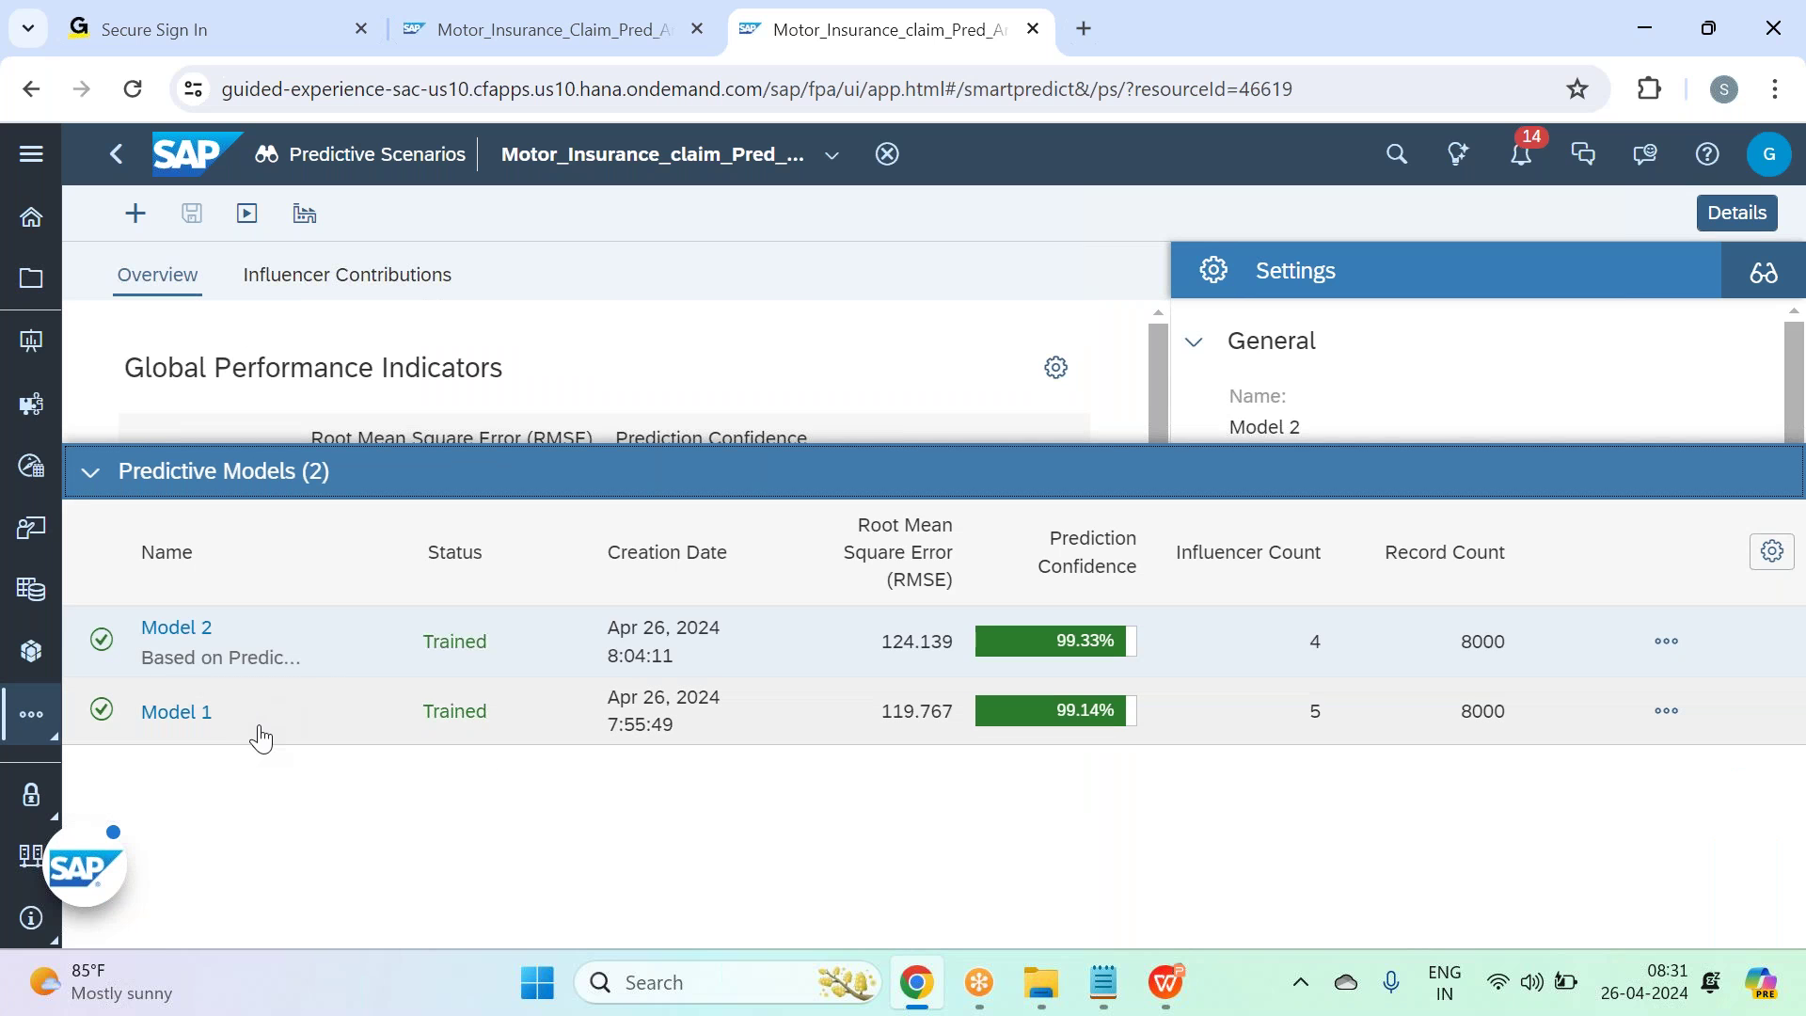
{"action": "left_click", "coordinate": [252, 724]}
{"action": "left_click", "coordinate": [98, 461]}
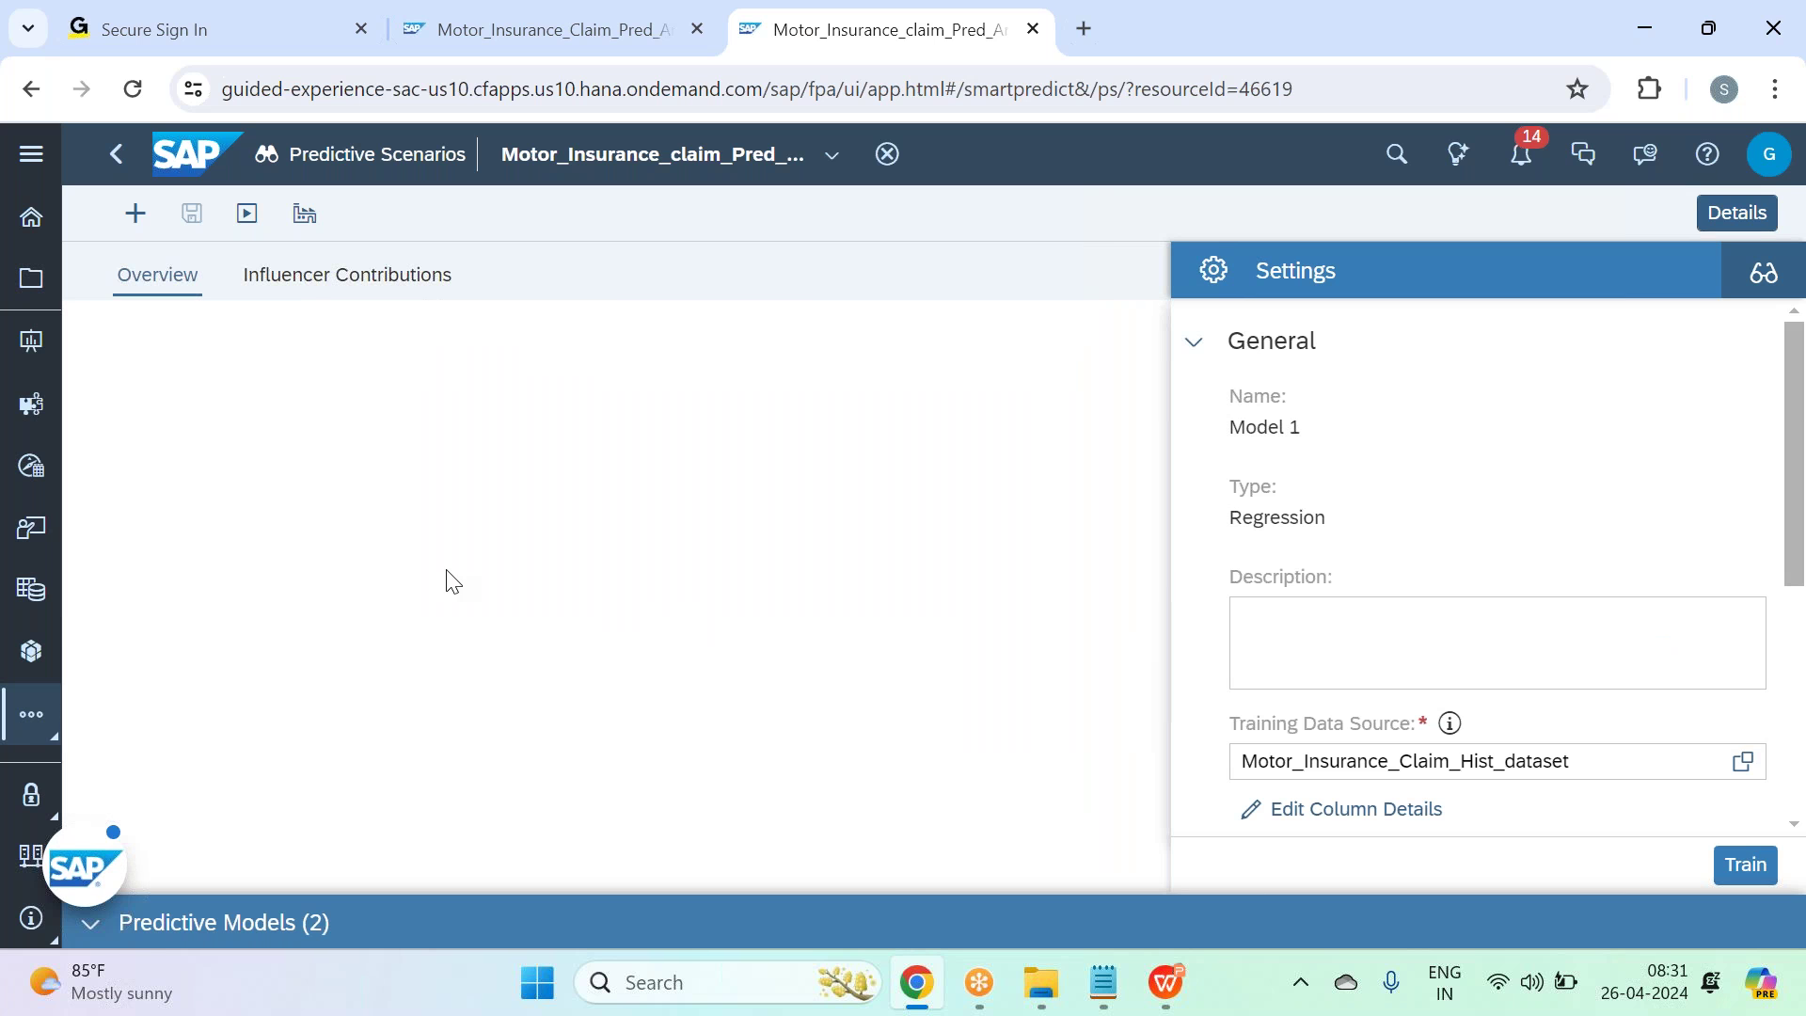
{"action": "left_click", "coordinate": [343, 274]}
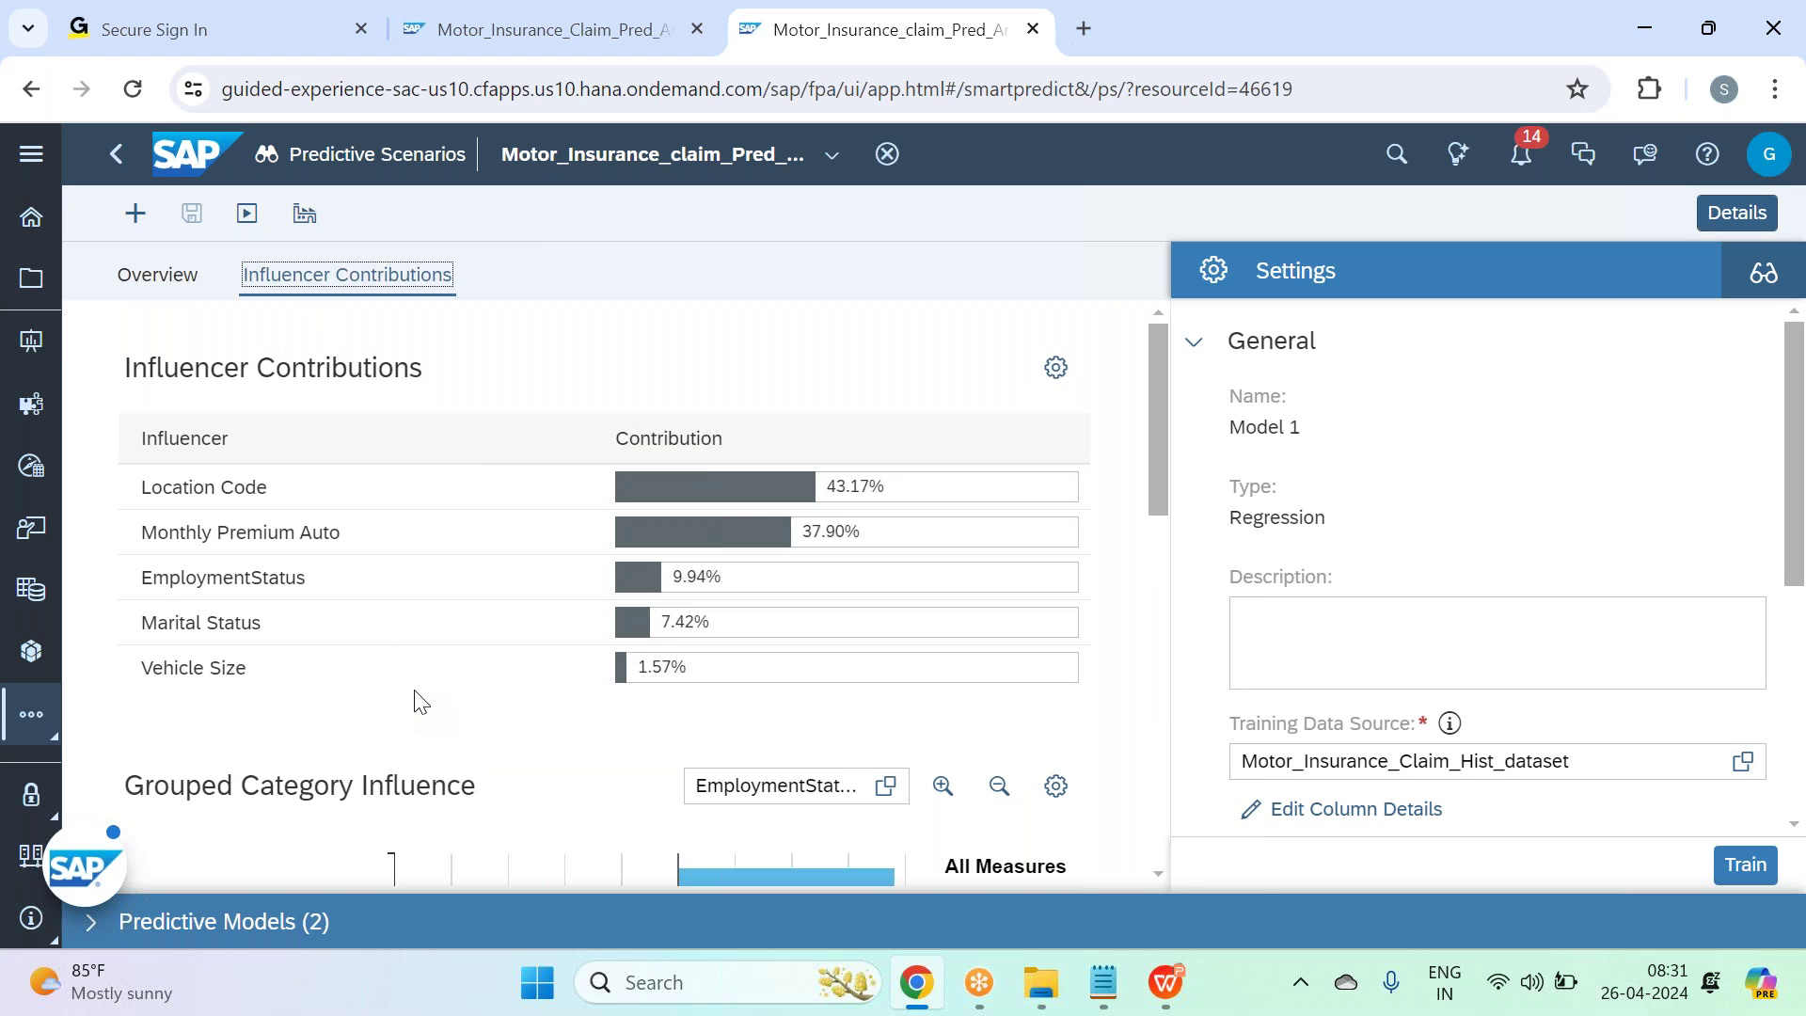
Return to the Motor_Insurance_Claim_Pred story, narrow the empty chart slightly and open its Builder settings.
{"action": "left_click", "coordinate": [443, 28]}
{"action": "left_click_drag", "start_coordinate": [820, 483], "coordinate": [792, 489]}
{"action": "left_click", "coordinate": [1453, 222]}
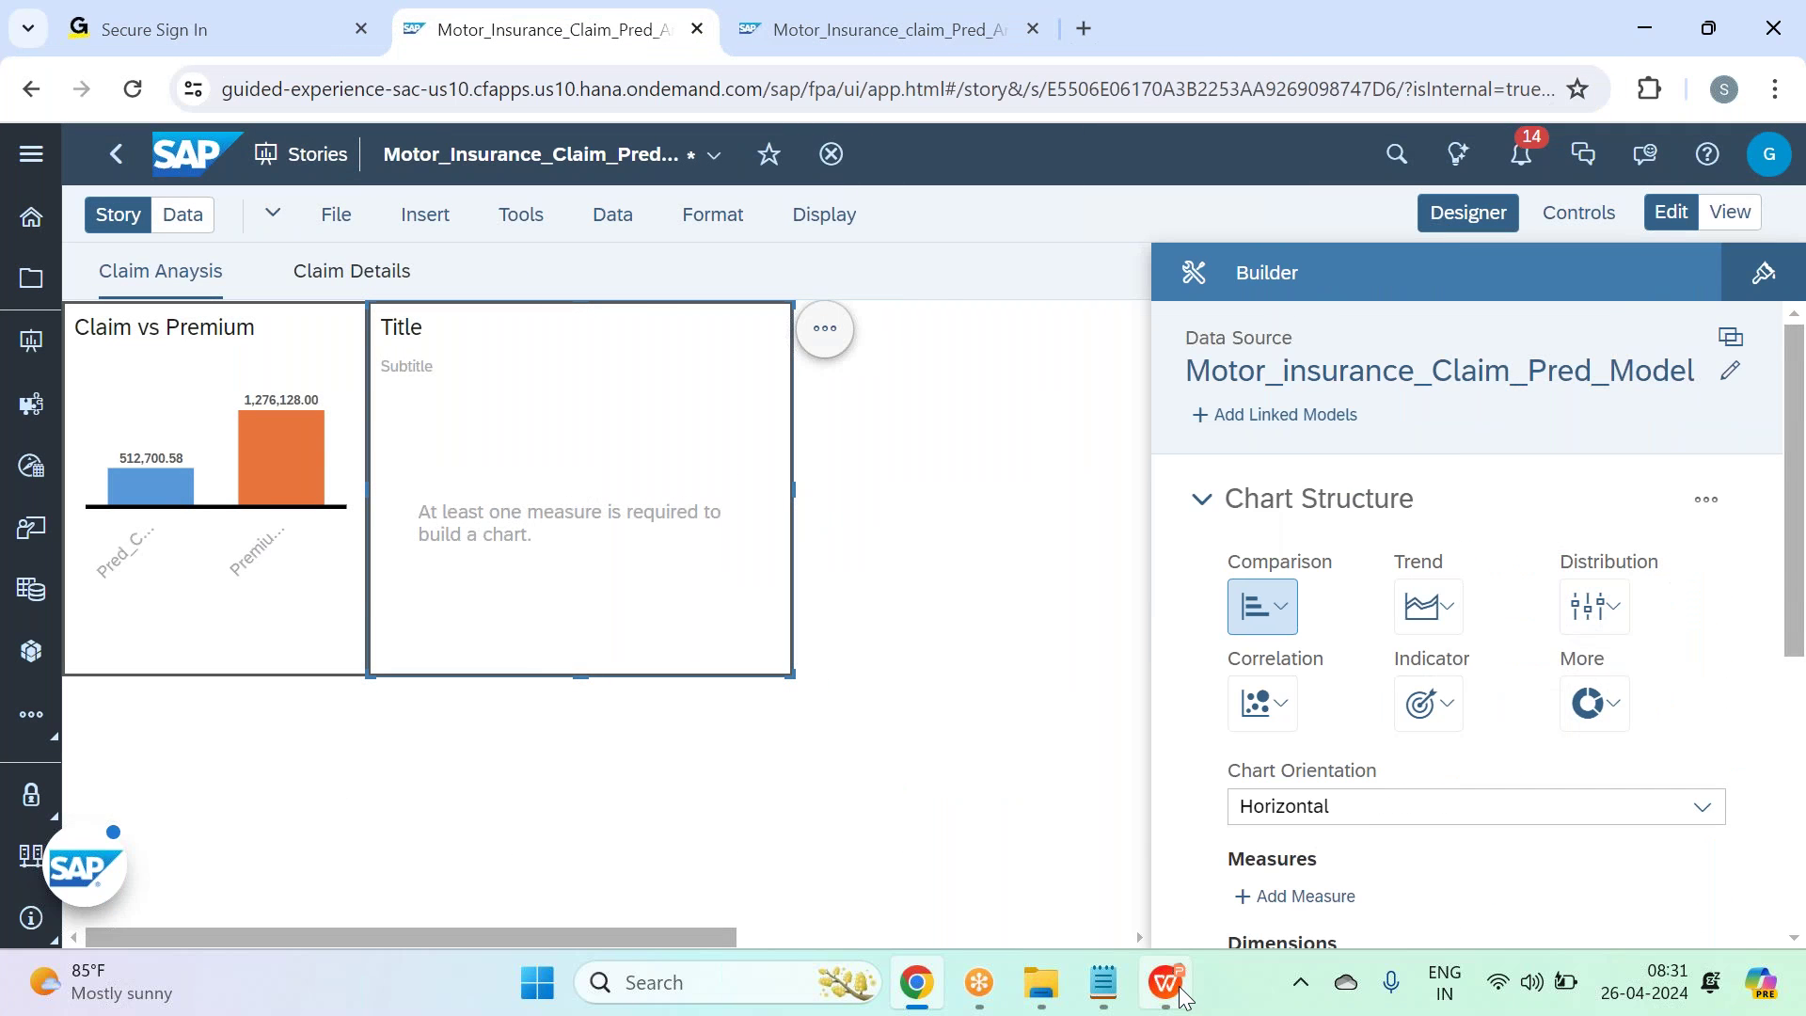
Recheck the objectives on slide 30 in WPS Office, then change the story's empty chart to a pie chart.
{"action": "left_click", "coordinate": [1180, 995]}
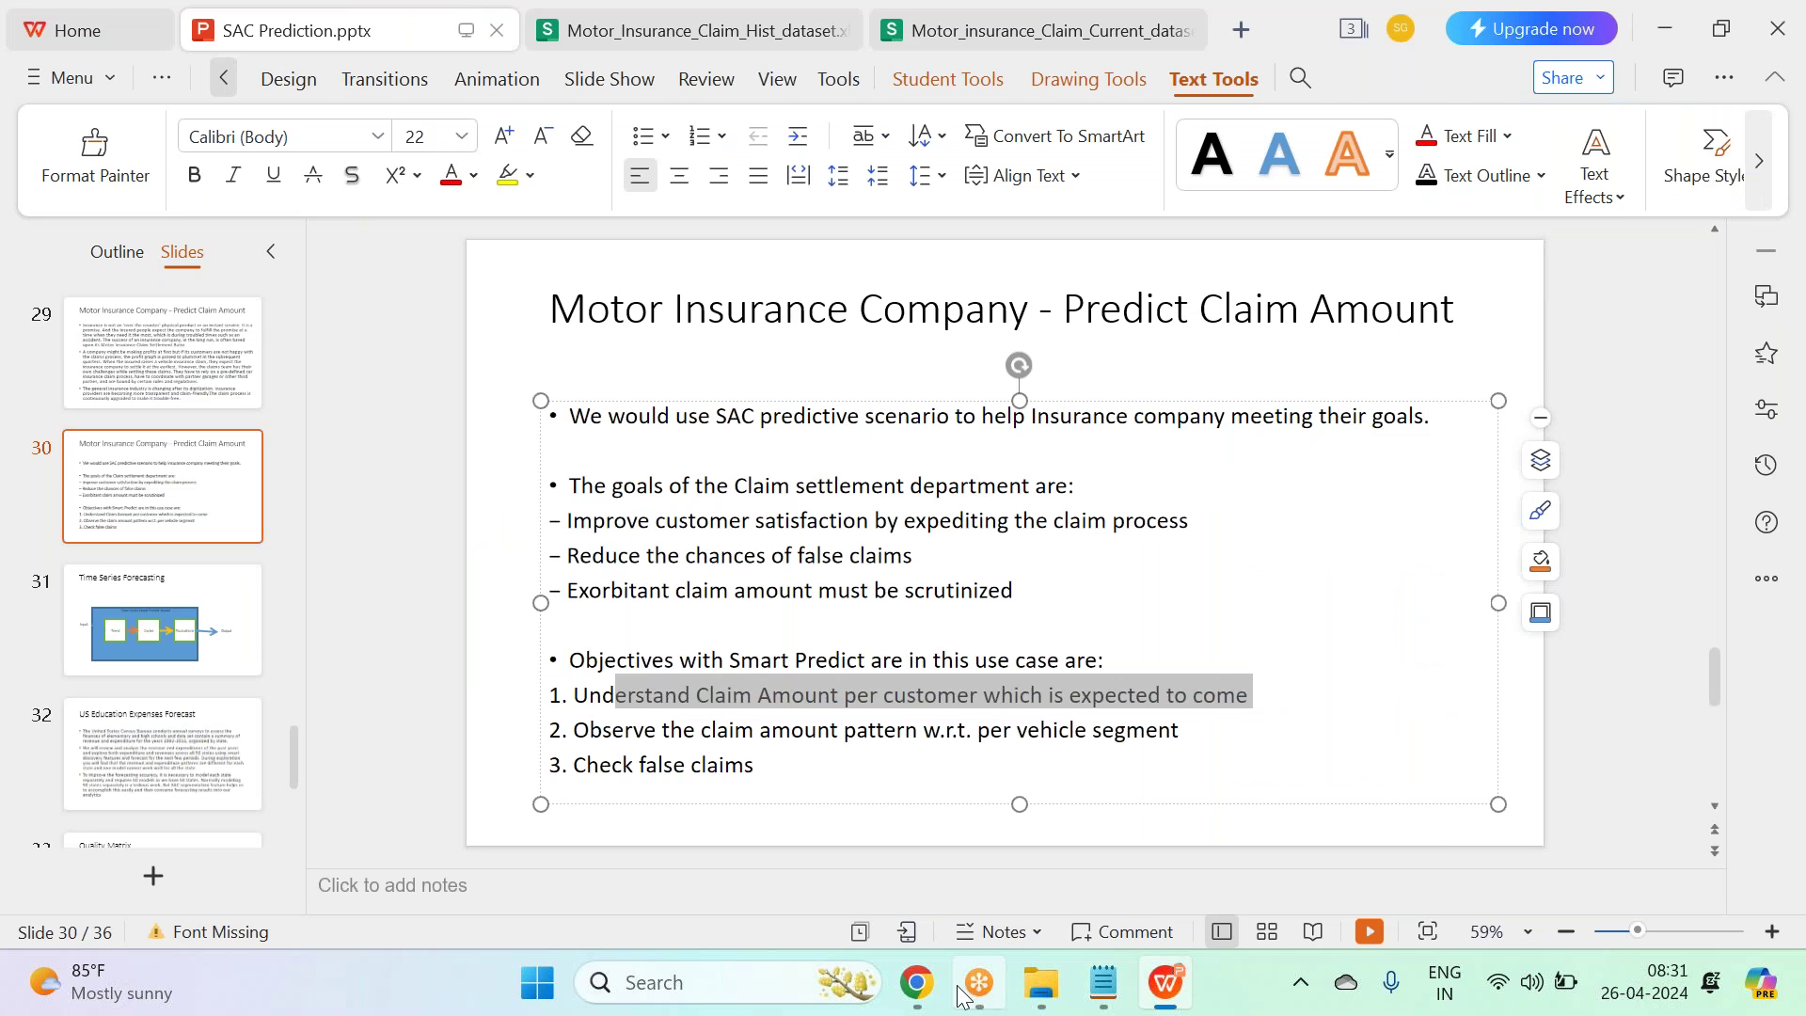
{"action": "left_click", "coordinate": [918, 983]}
{"action": "scroll", "coordinate": [1443, 520], "scroll_direction": "down", "scroll_amount": 1}
{"action": "scroll", "coordinate": [1444, 520], "scroll_direction": "down", "scroll_amount": 2}
{"action": "left_click", "coordinate": [1594, 425]}
{"action": "left_click", "coordinate": [1612, 566]}
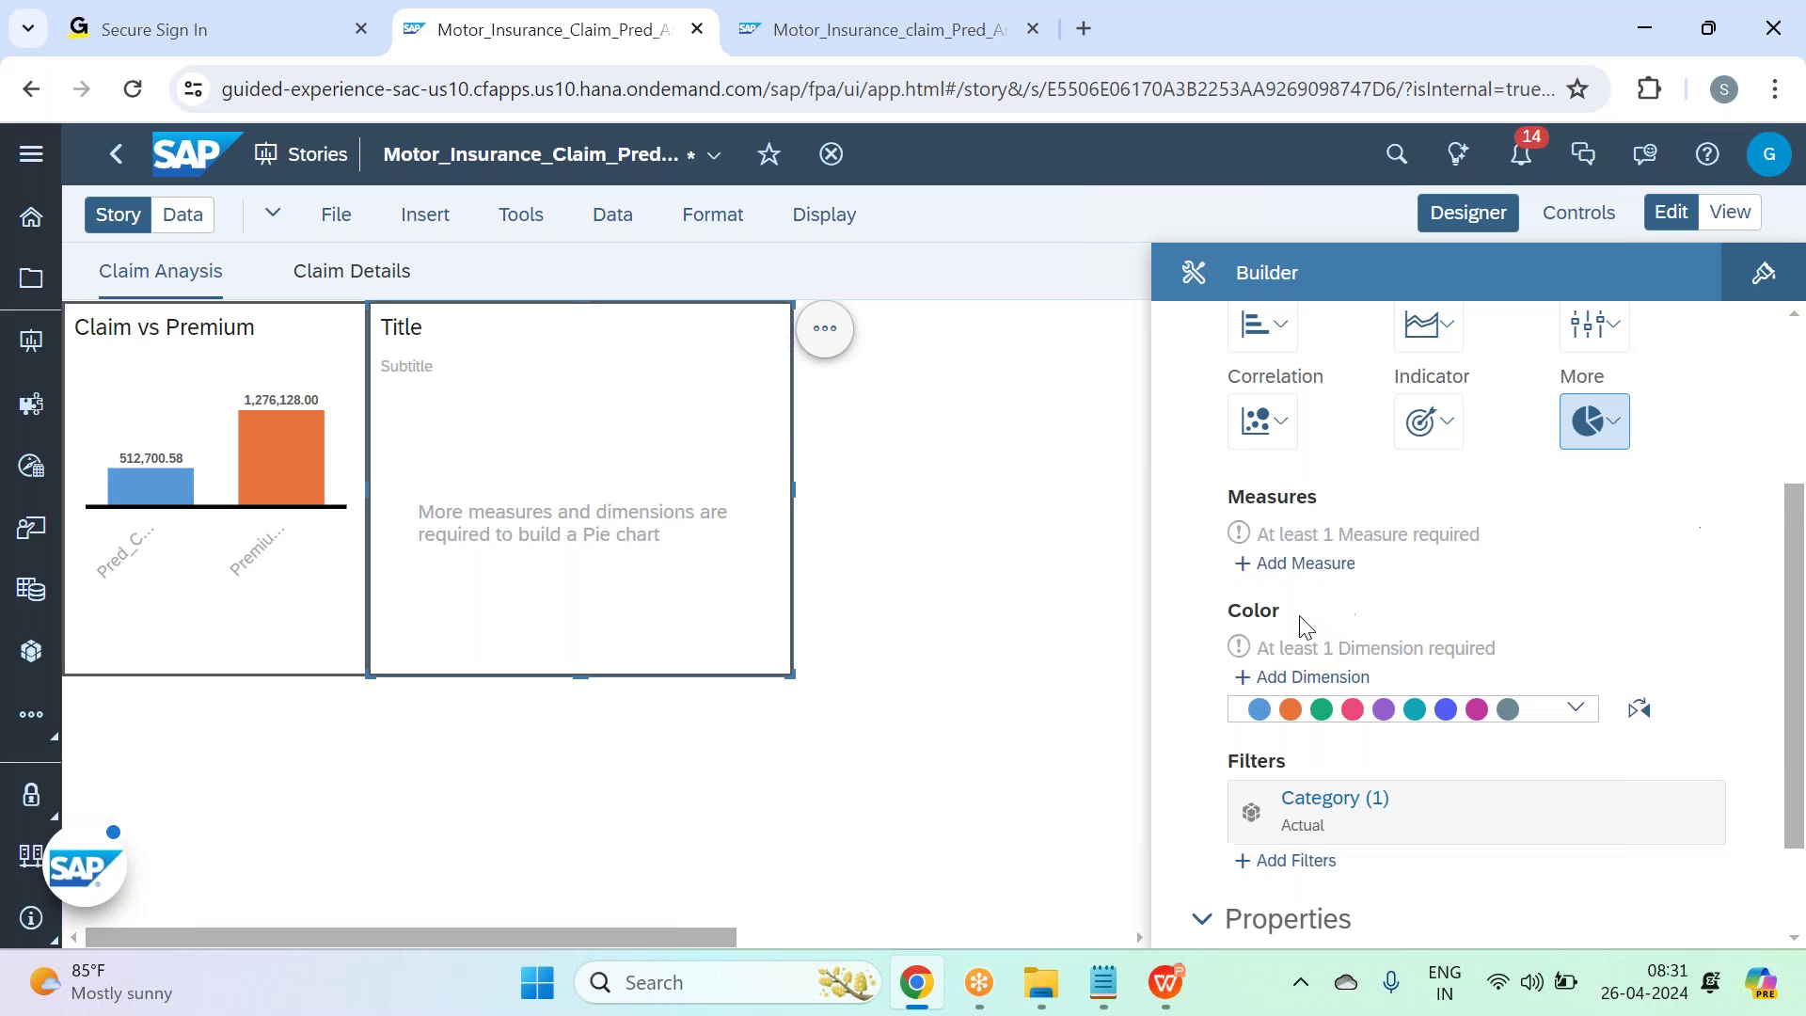
Create a new calculation of type Aggregation for the pie chart's measure and name it Customers.
{"action": "left_click", "coordinate": [1305, 564]}
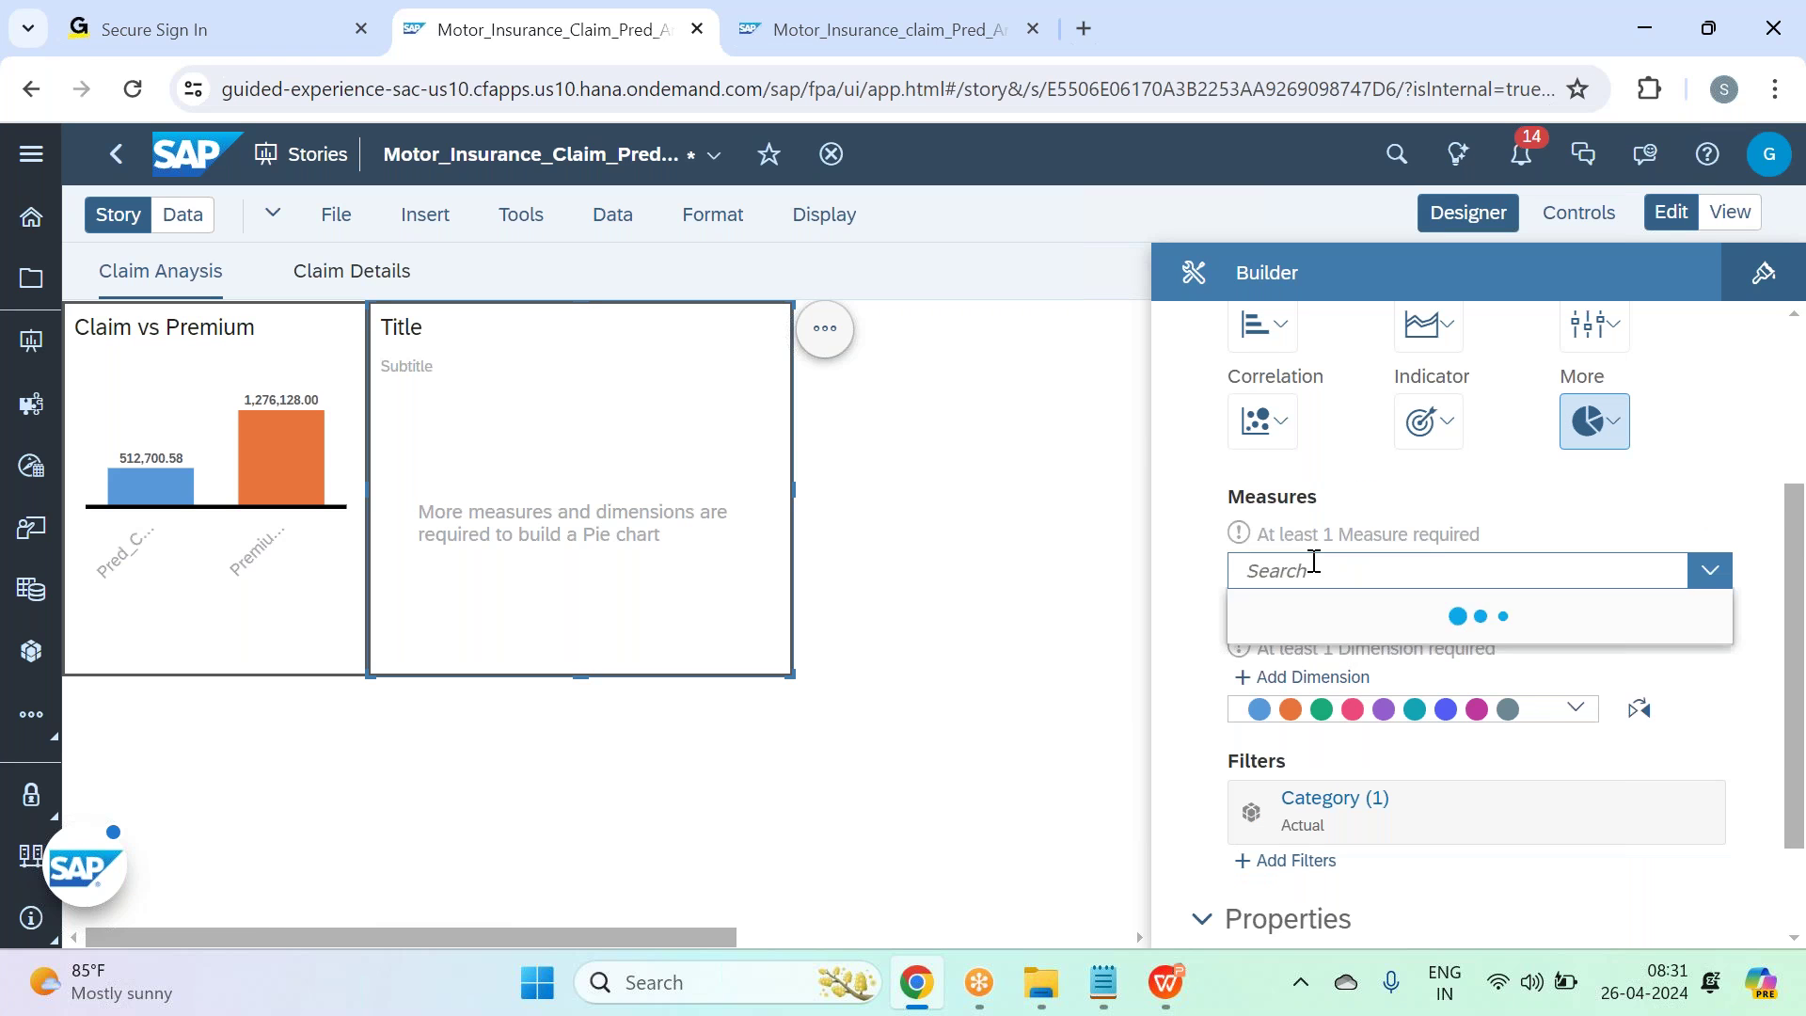
{"action": "left_click", "coordinate": [1439, 669]}
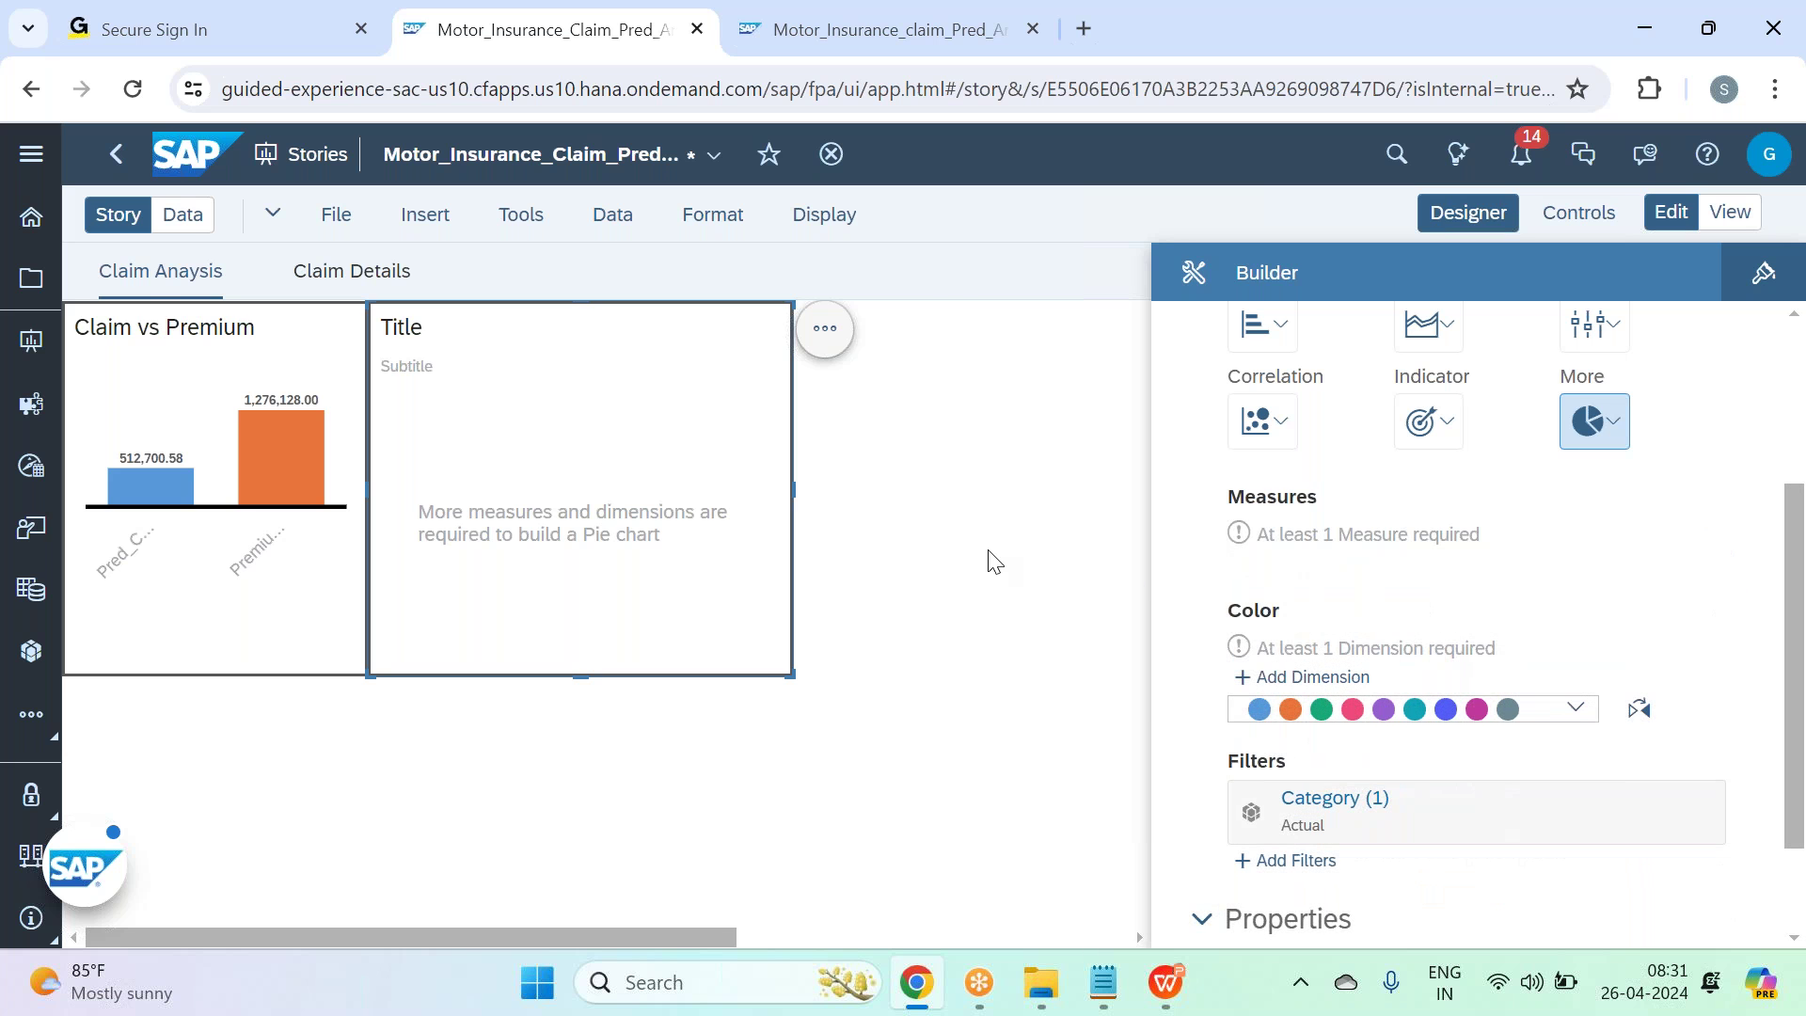
{"action": "left_click", "coordinate": [836, 403]}
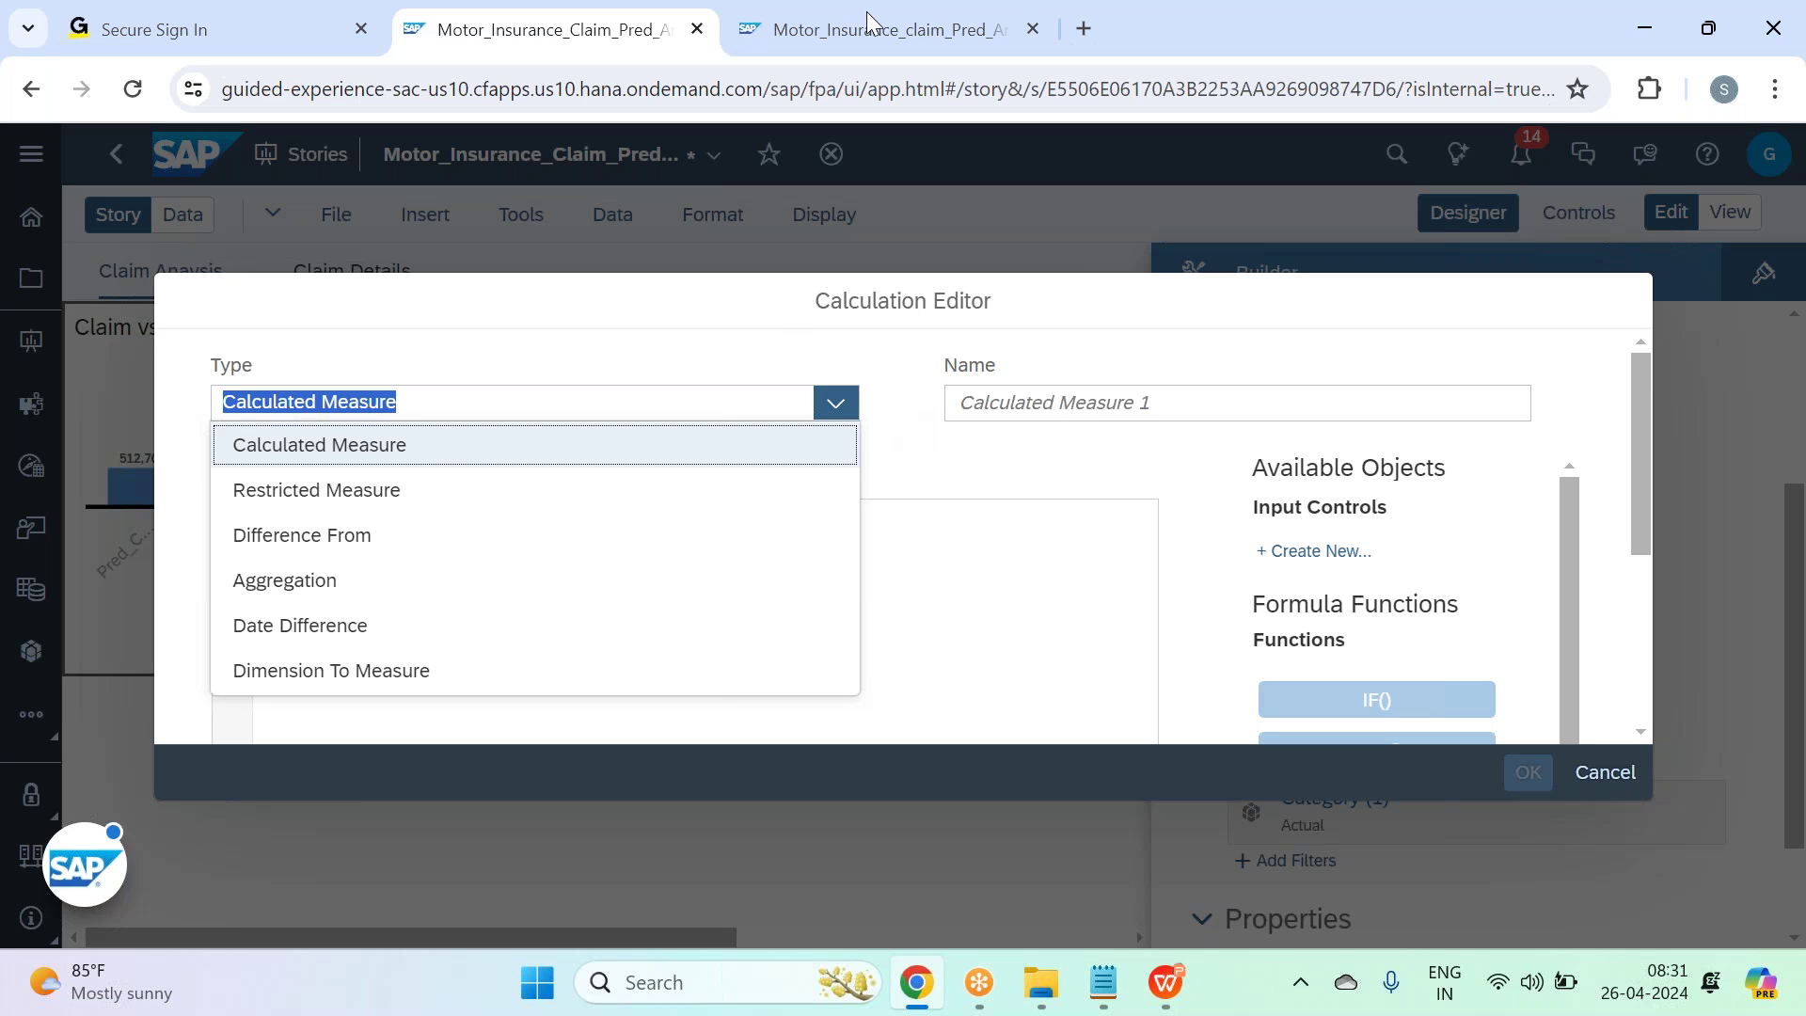
{"action": "left_click", "coordinate": [1303, 58]}
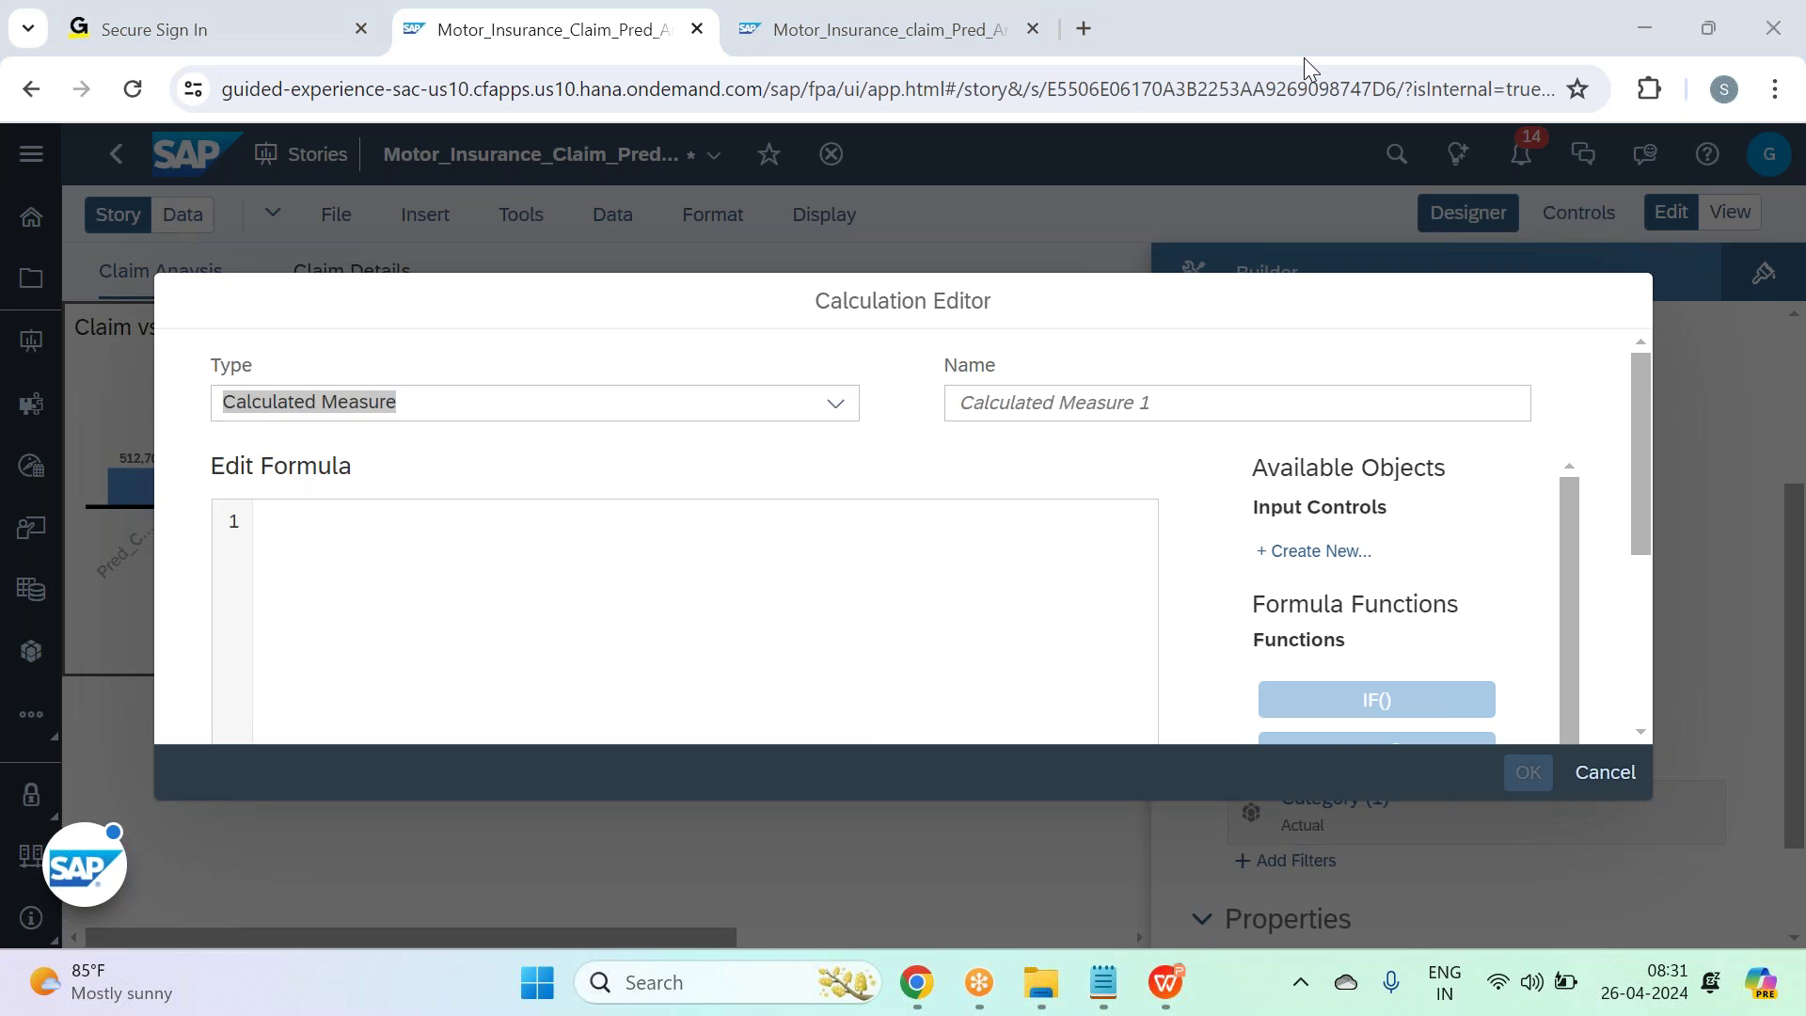
{"action": "left_click", "coordinate": [836, 404]}
{"action": "left_click", "coordinate": [356, 581]}
{"action": "left_click", "coordinate": [1071, 403]}
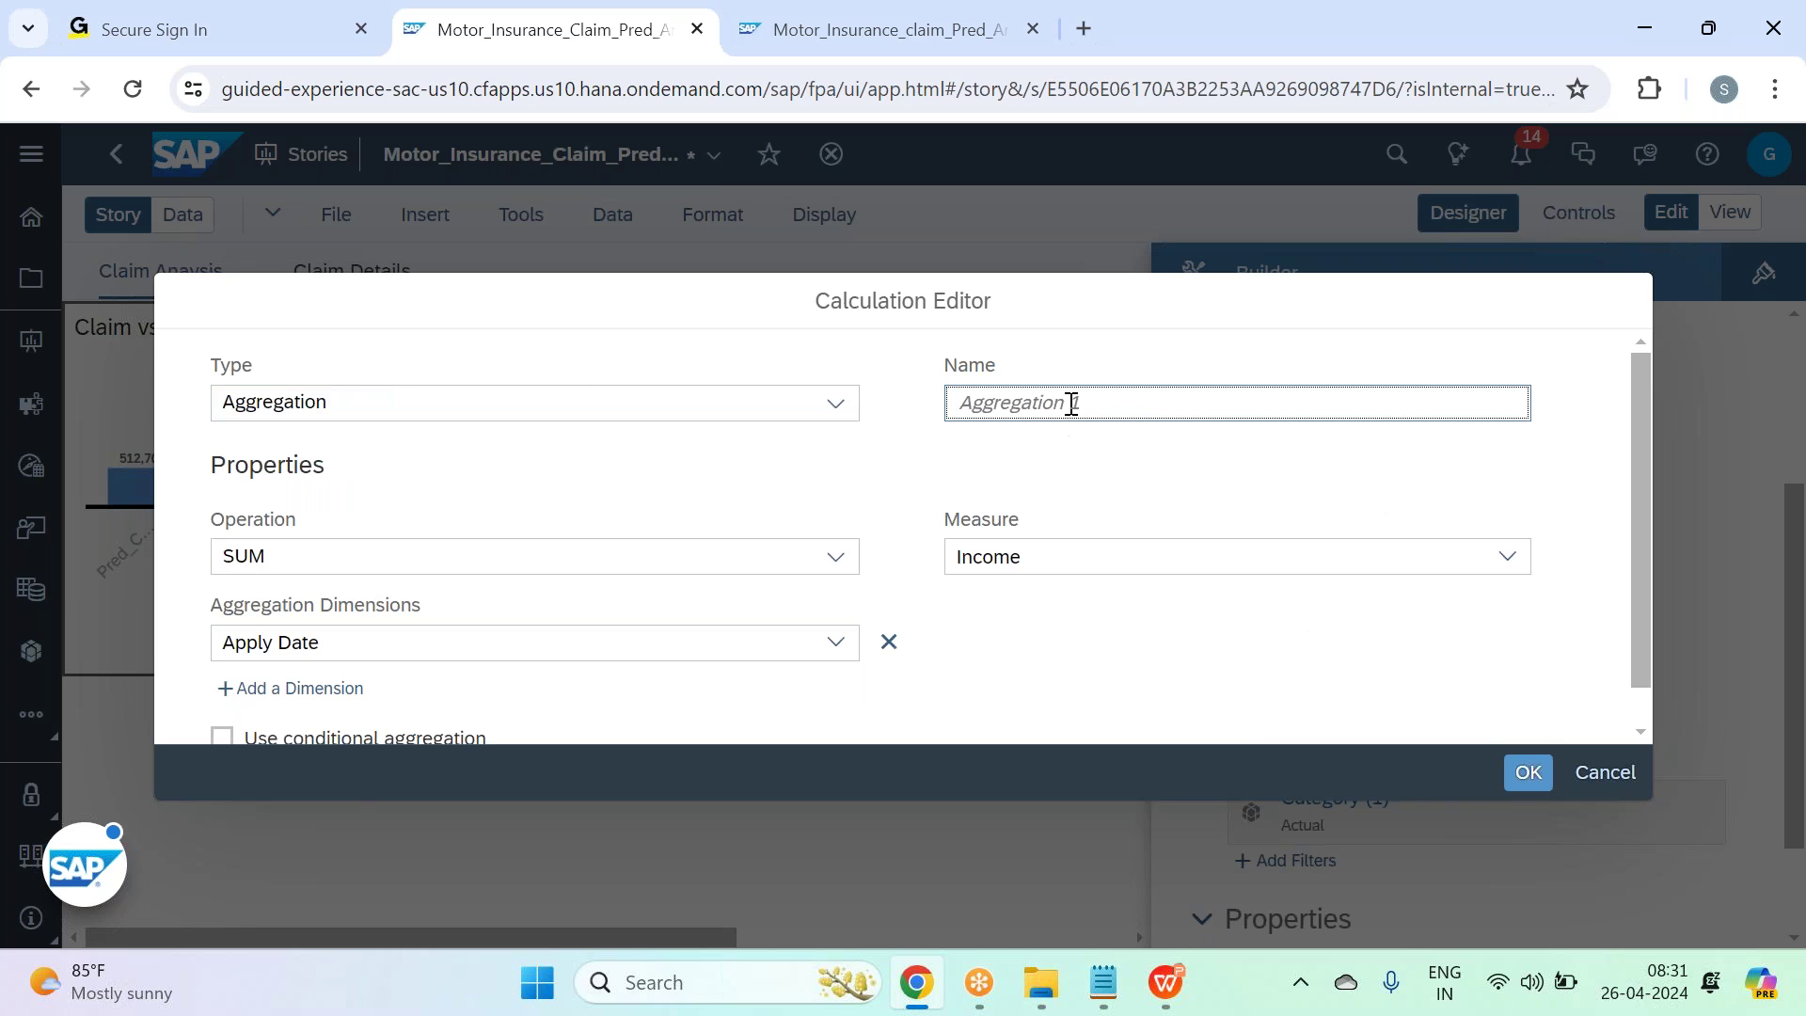
{"action": "type", "text": "Customers"}
Set the Customers aggregation to COUNT DIMENSIONS over the Customer dimension and apply it to the pie chart.
{"action": "left_click", "coordinate": [836, 558]}
{"action": "left_click", "coordinate": [588, 700]}
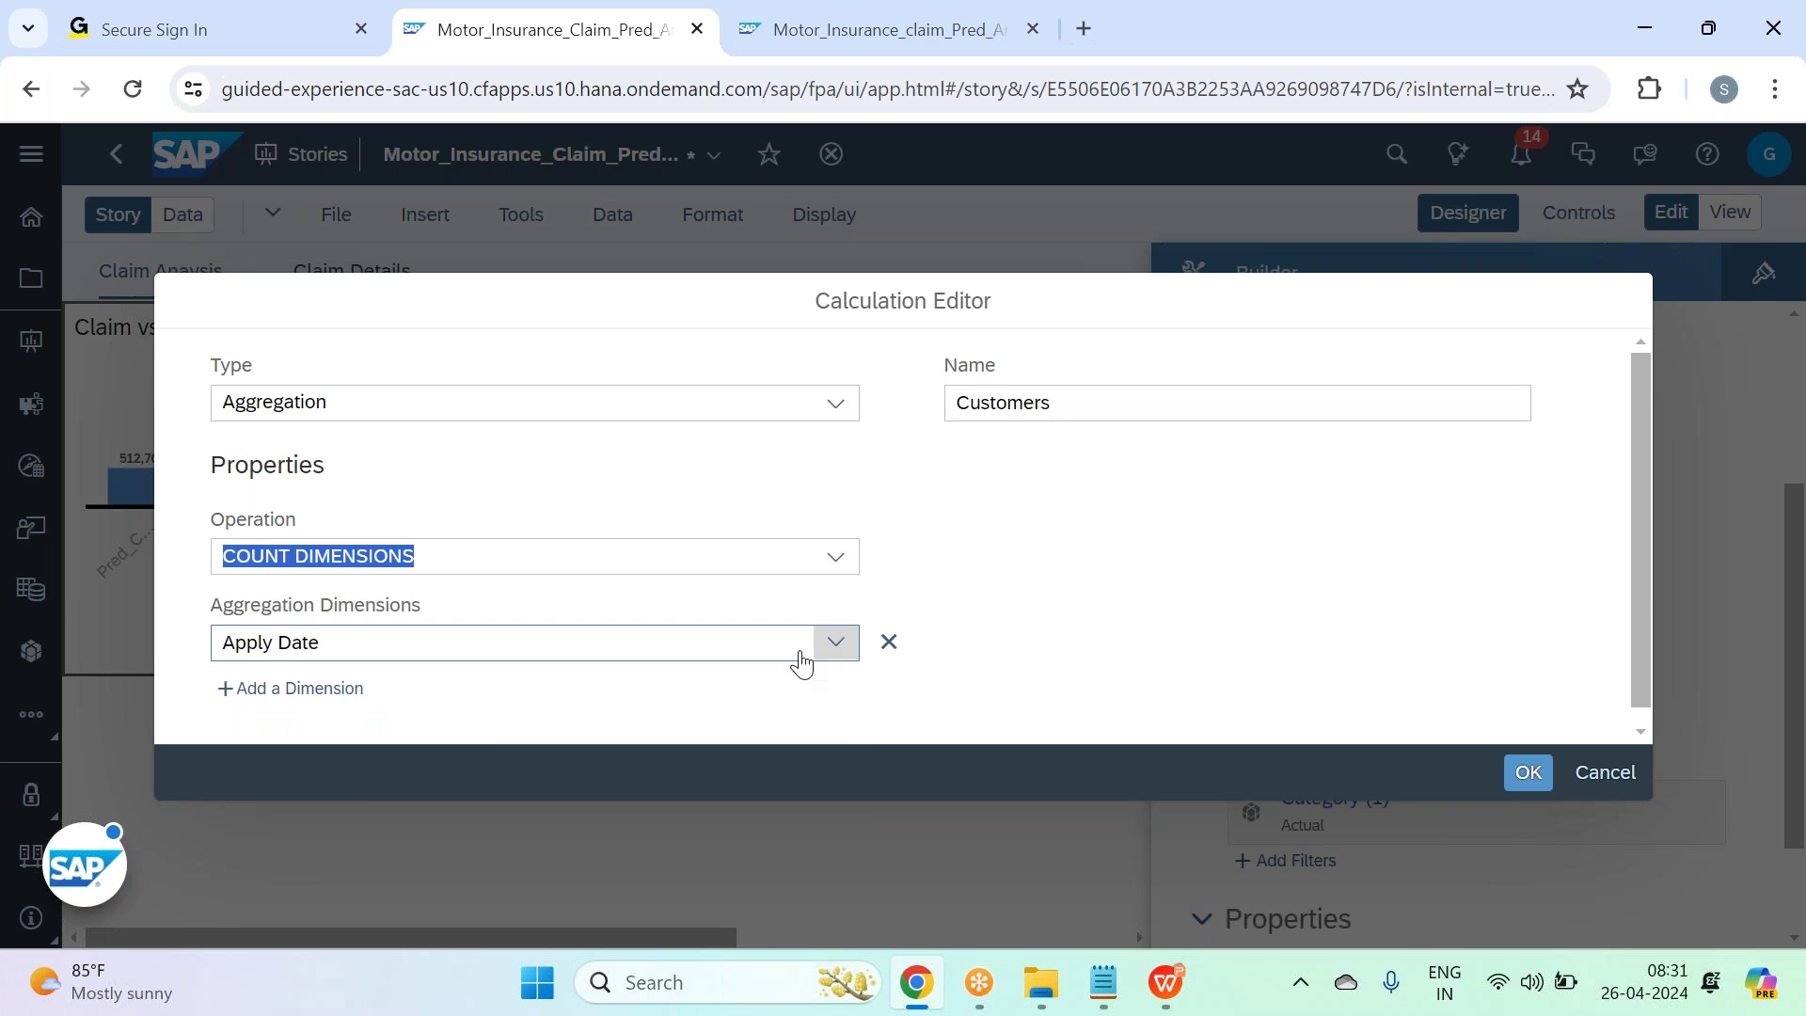
{"action": "left_click", "coordinate": [833, 649]}
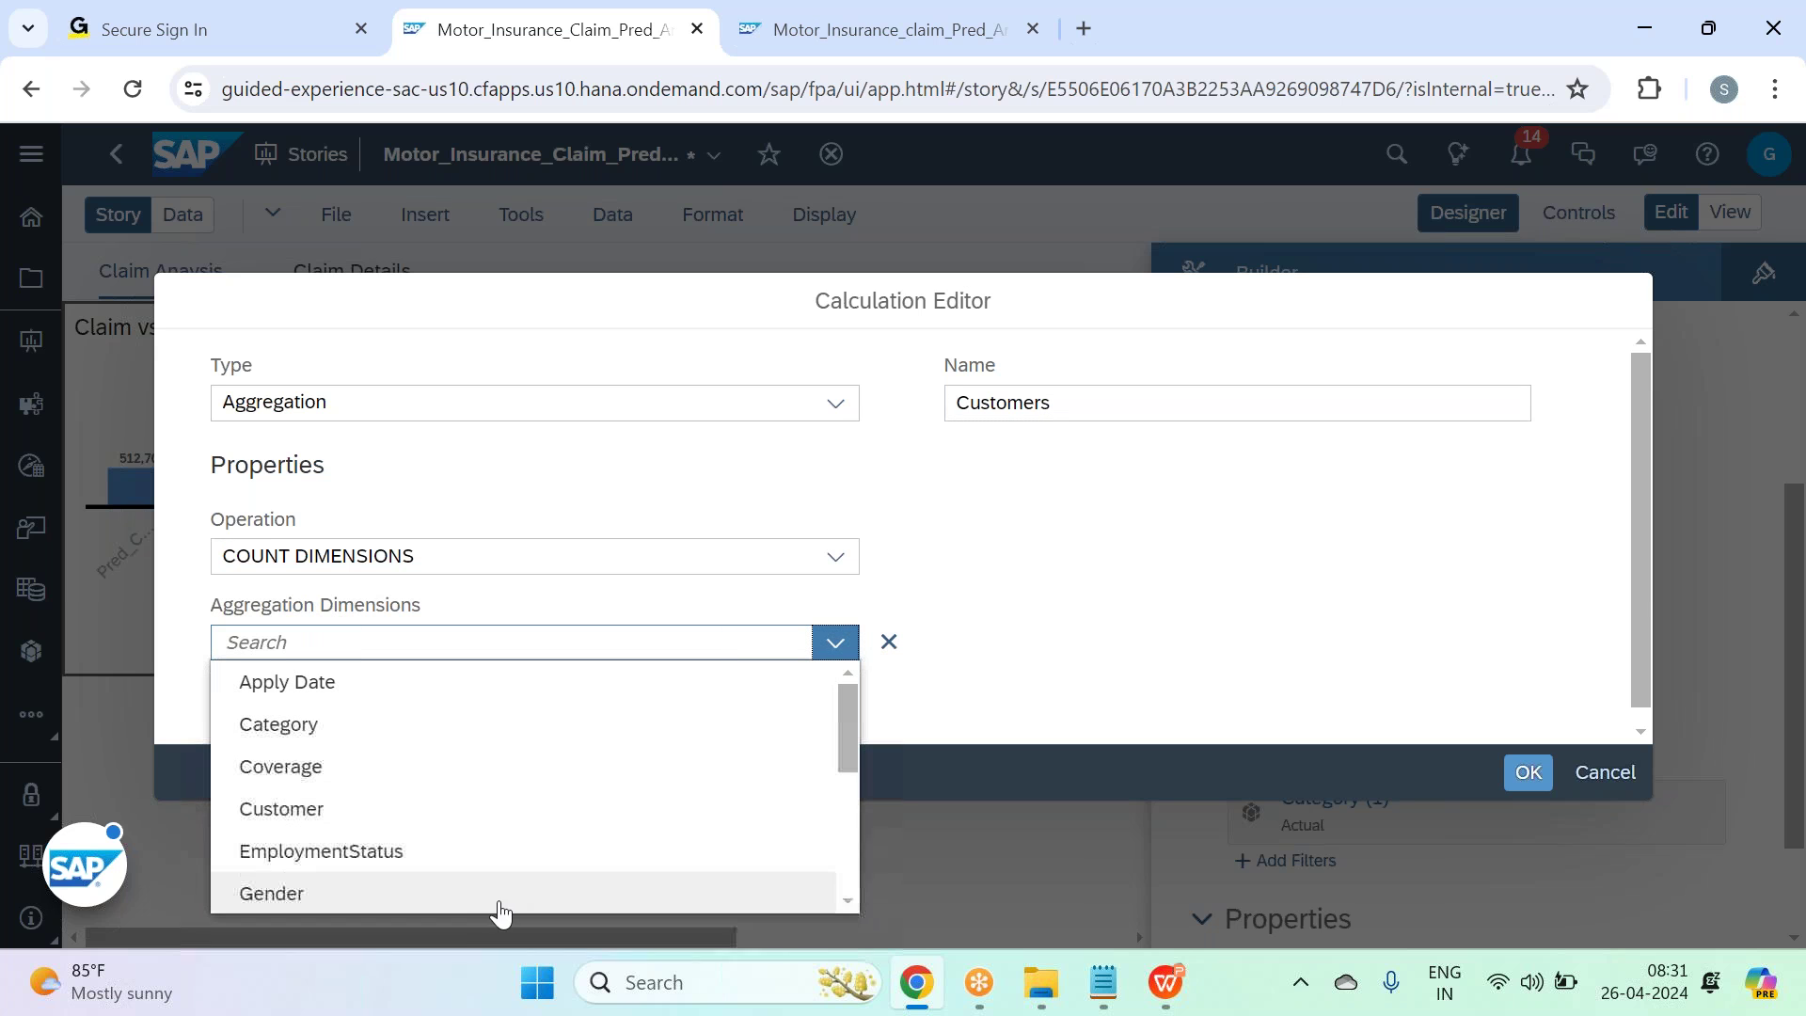
{"action": "left_click", "coordinate": [458, 831]}
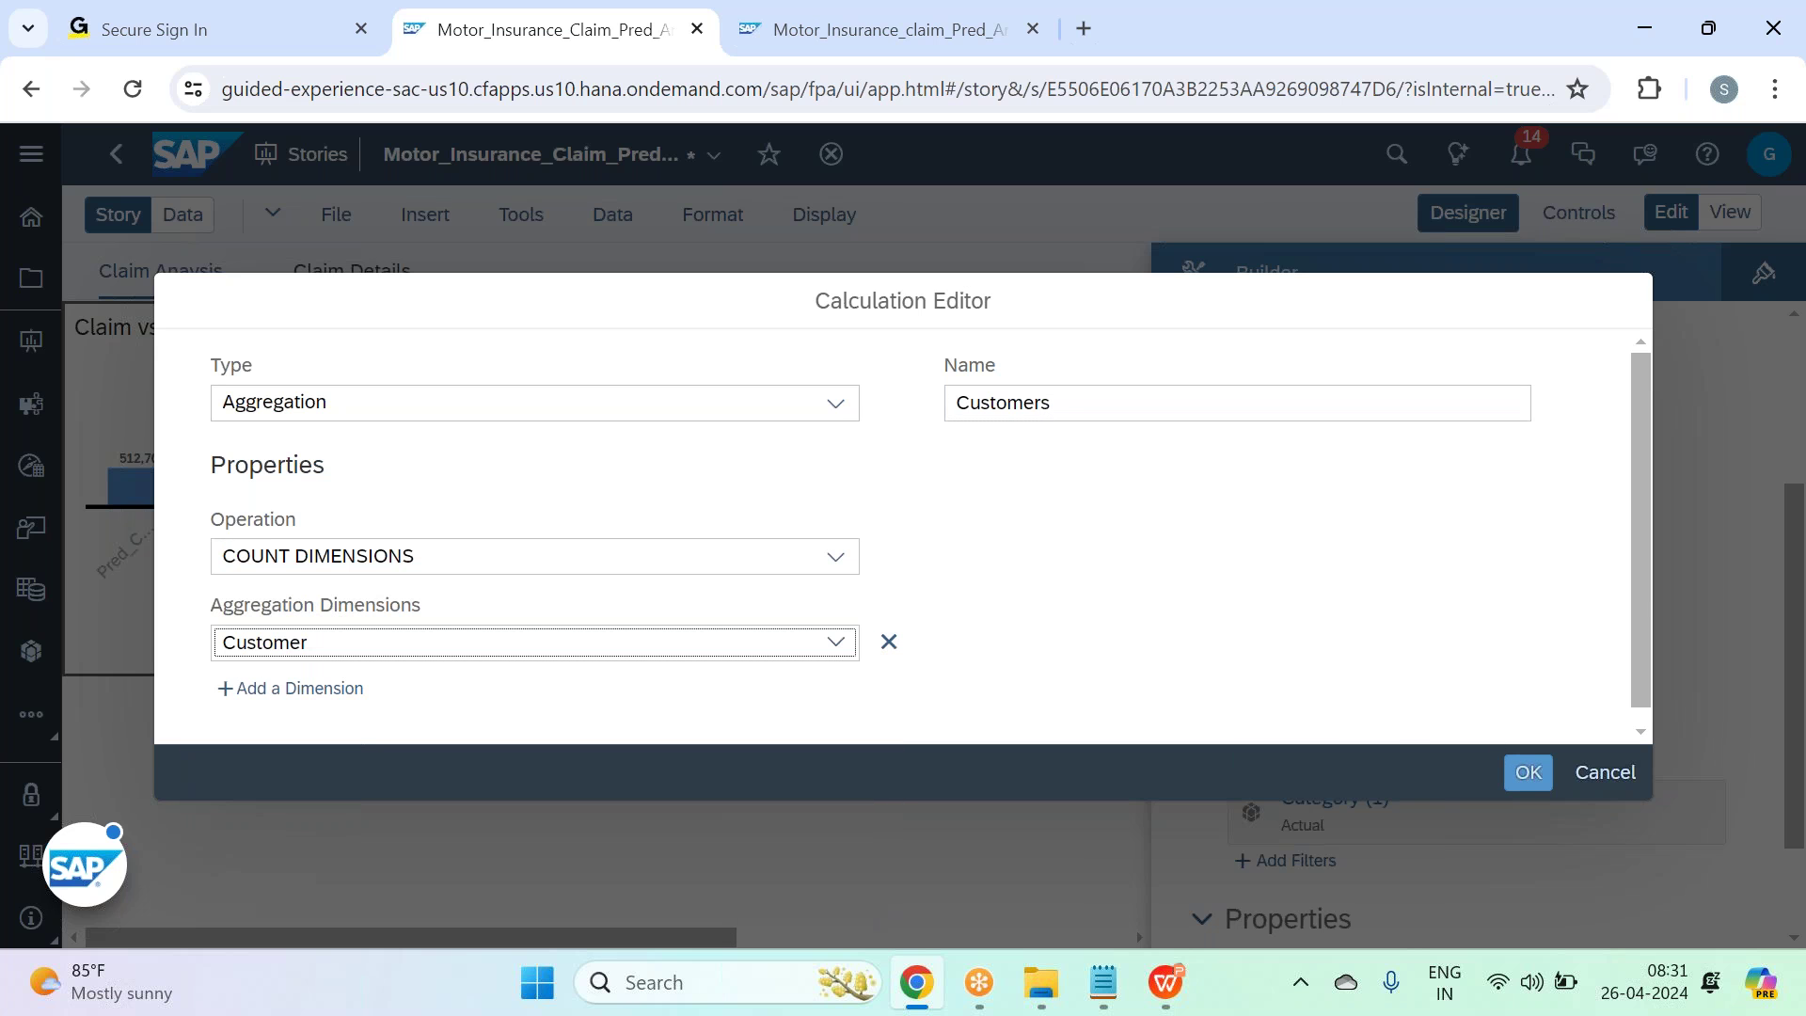
{"action": "left_click", "coordinate": [1527, 772]}
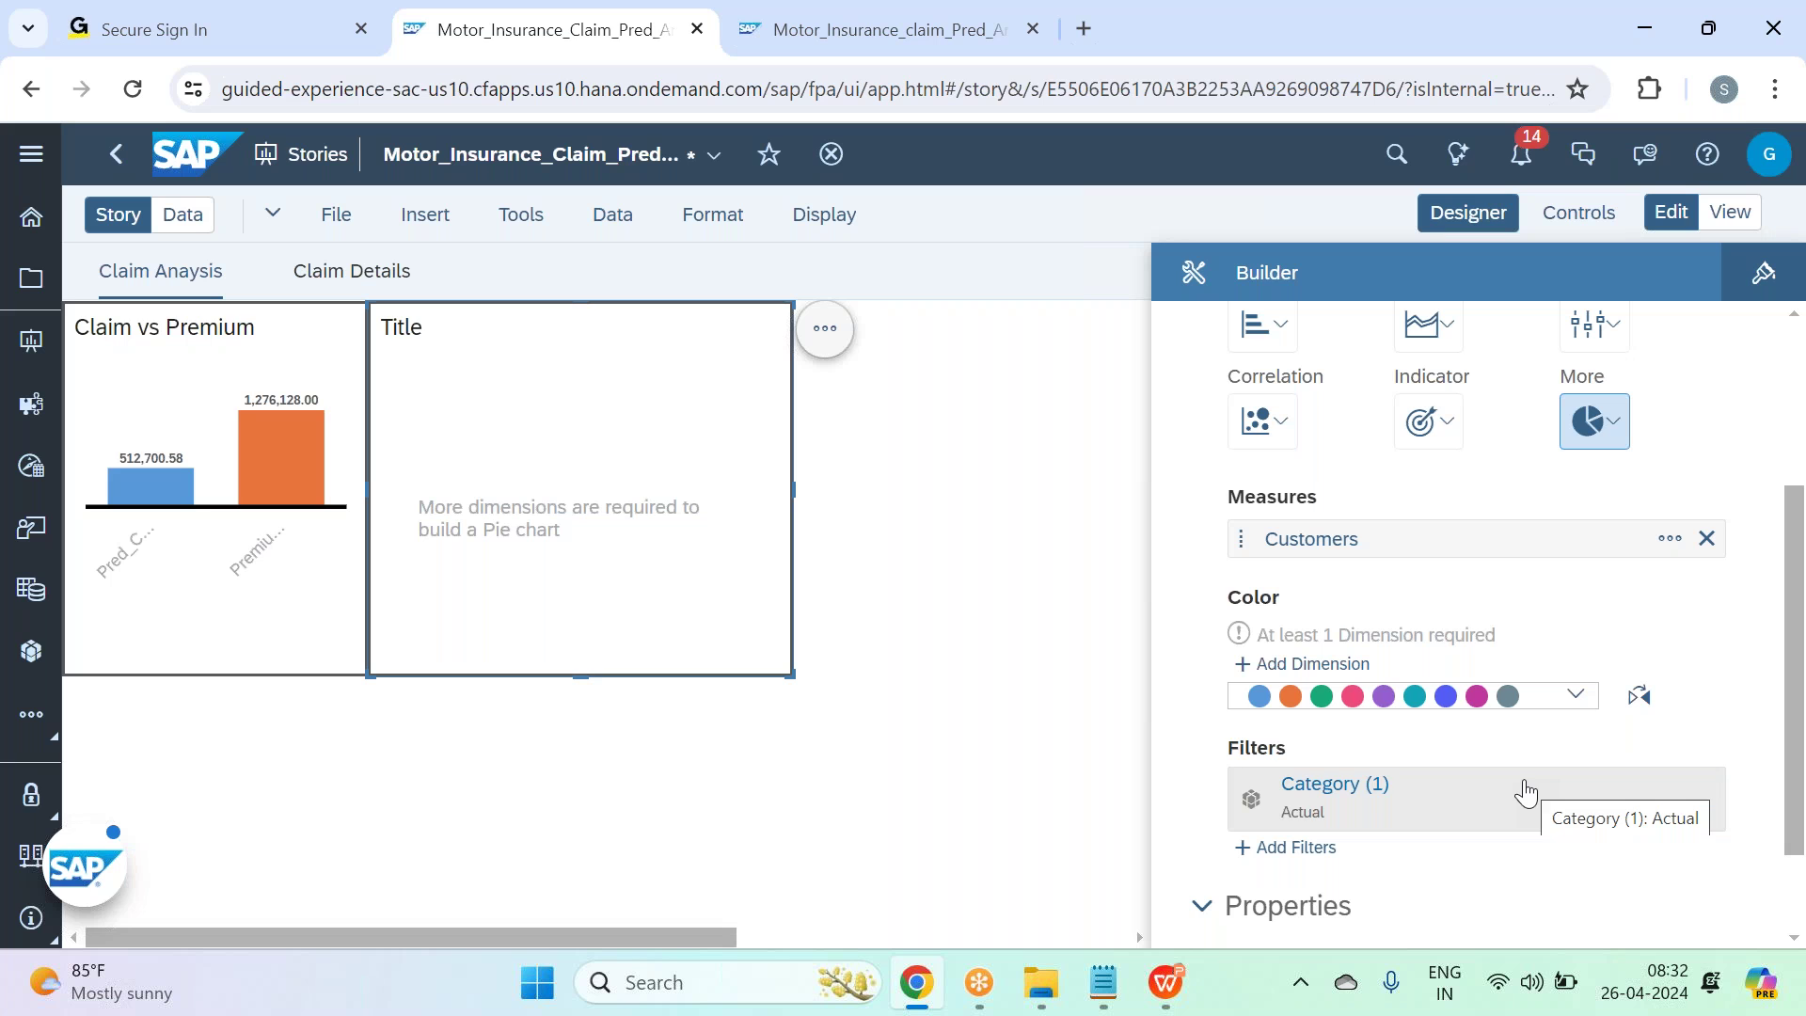
Color the pie chart by the Vehicle Class dimension and close the chart settings.
{"action": "left_click", "coordinate": [1312, 664]}
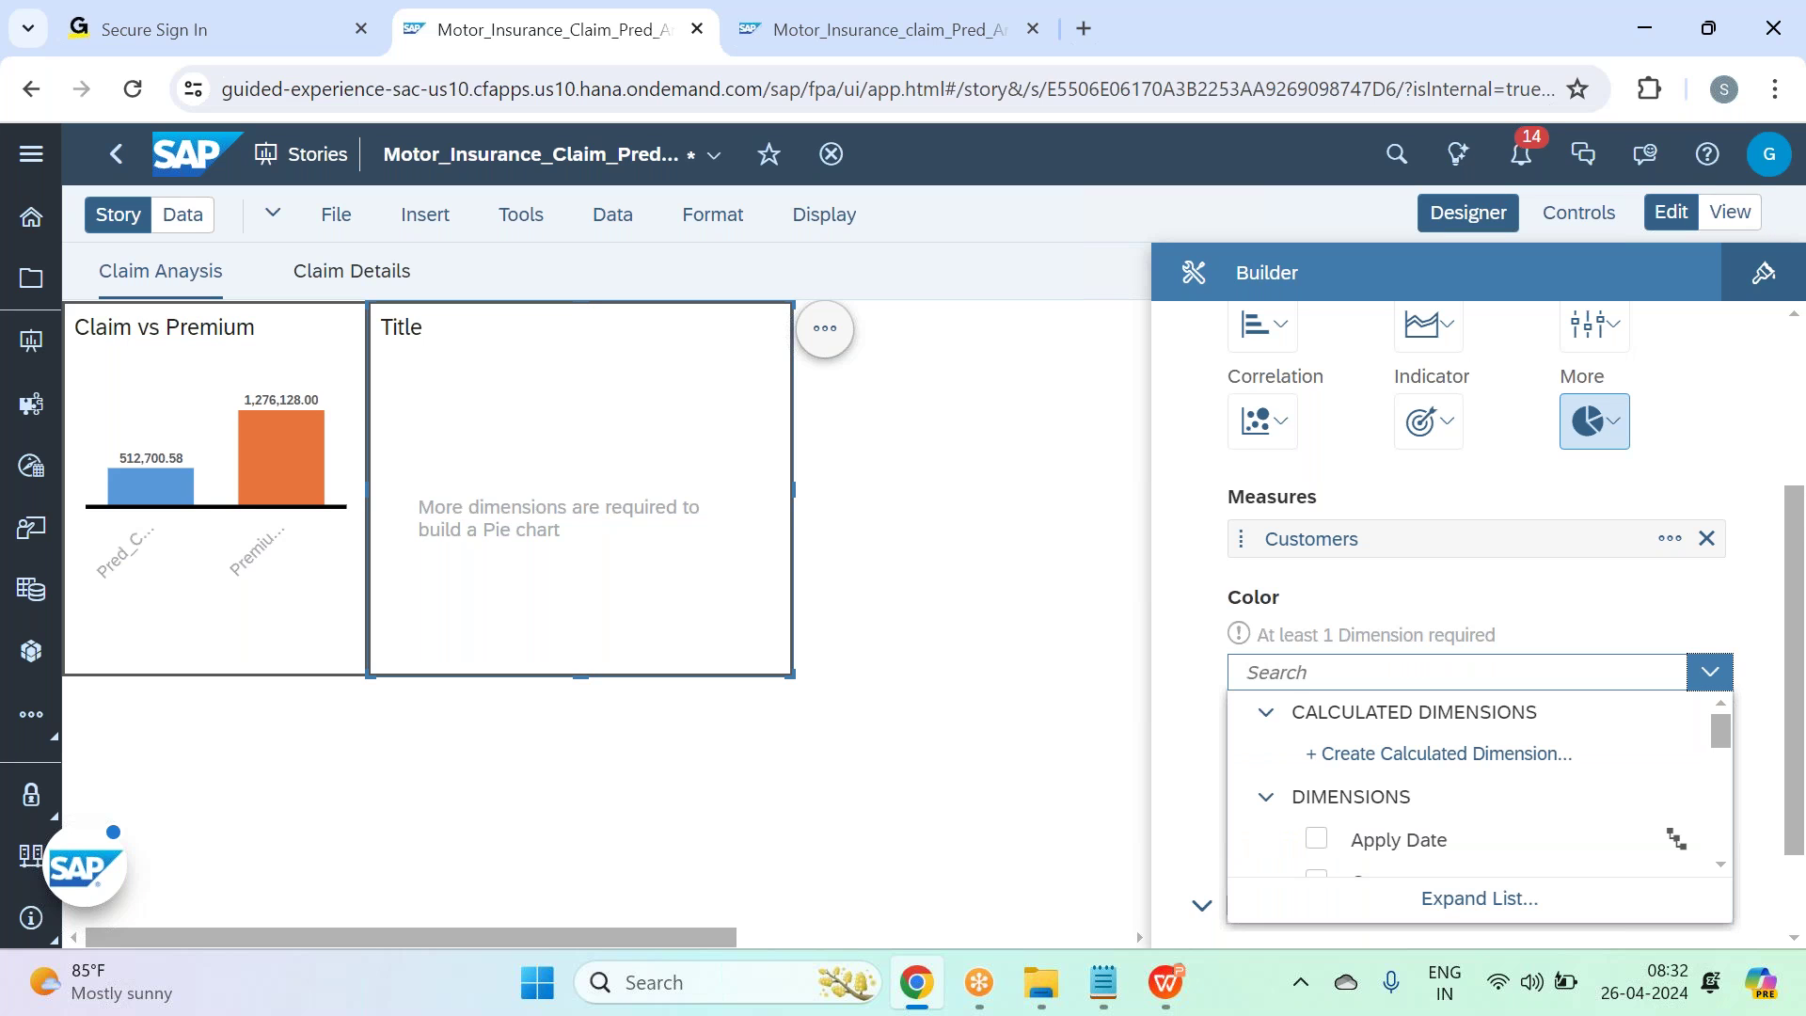
{"action": "left_click", "coordinate": [1365, 671]}
{"action": "type", "text": "veh"}
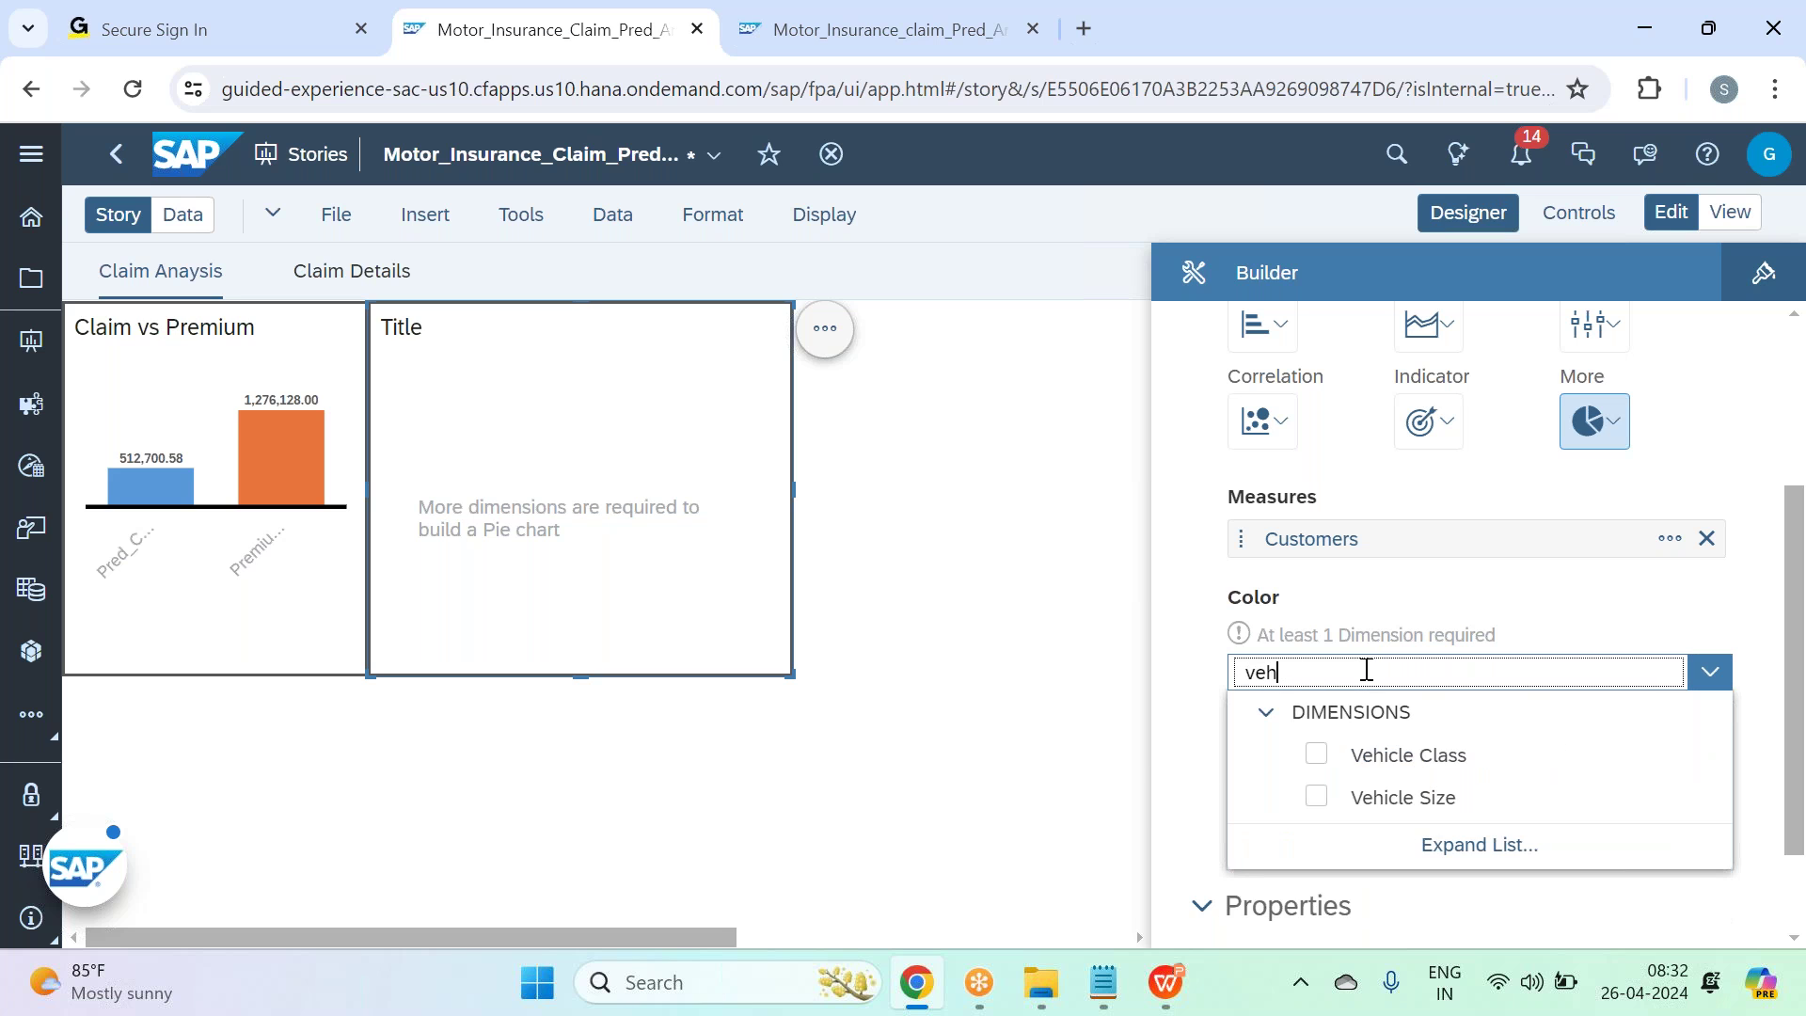
{"action": "left_click", "coordinate": [1401, 760]}
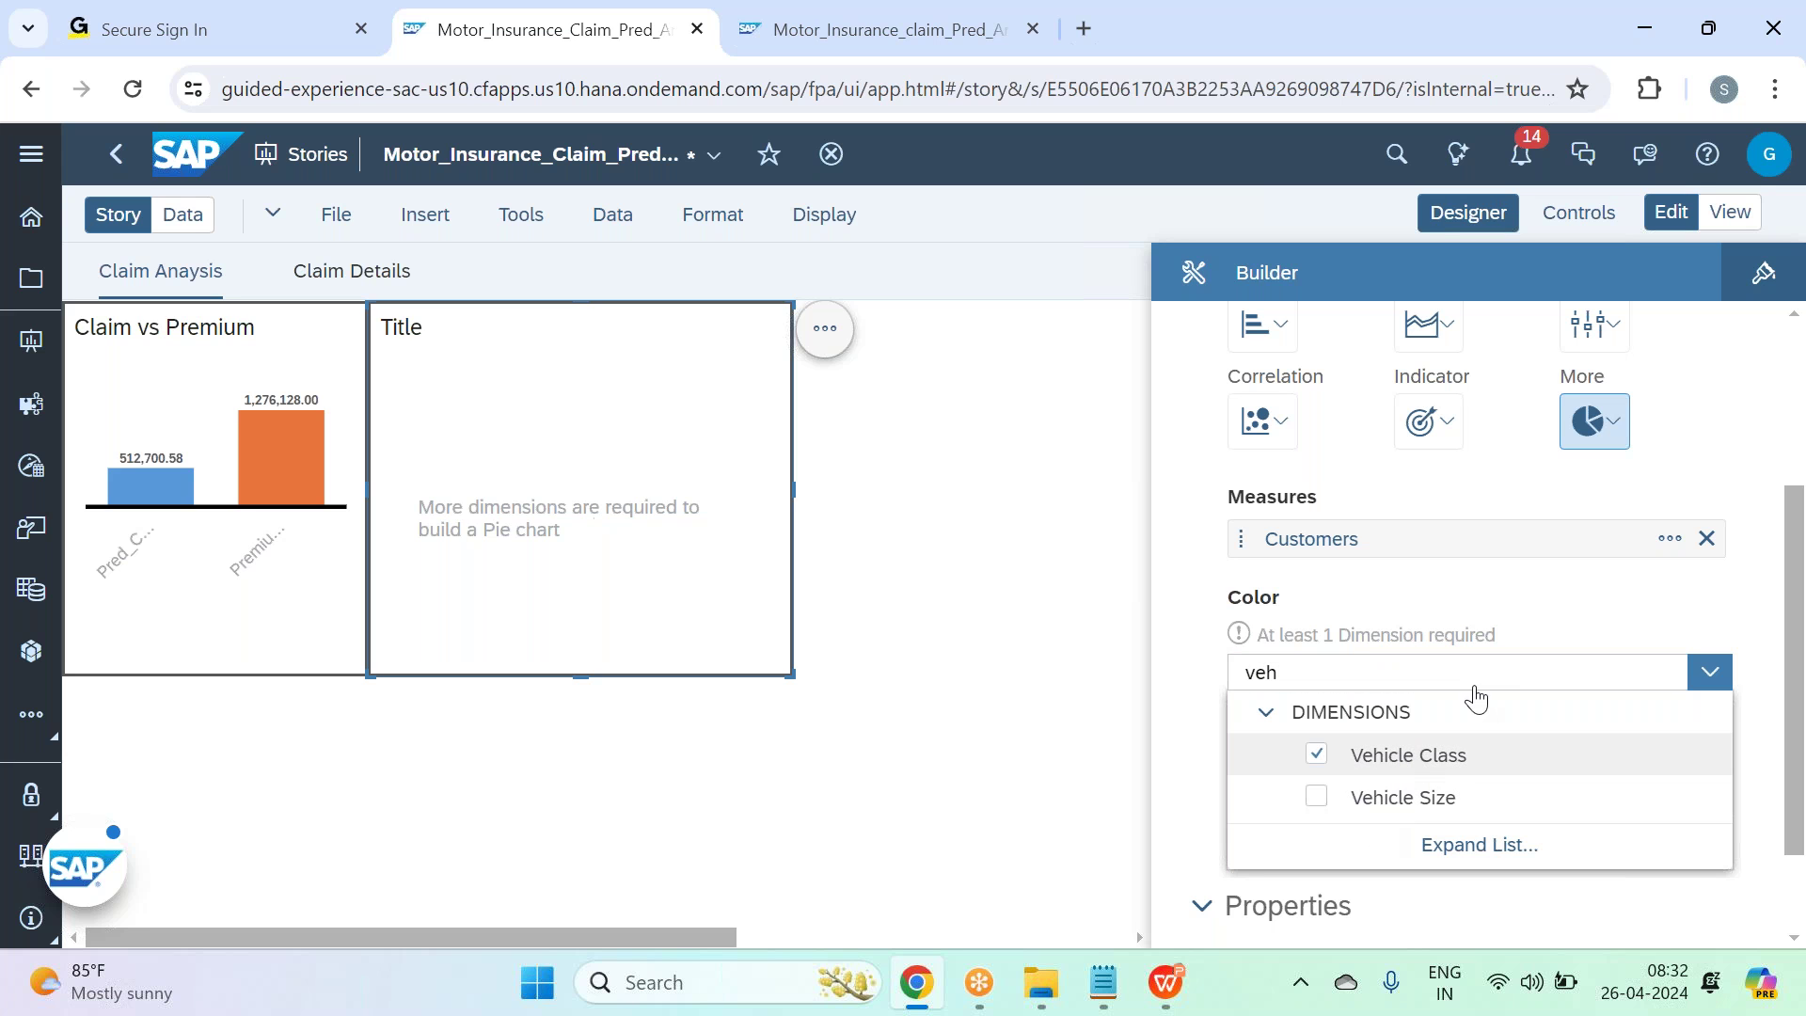
{"action": "left_click", "coordinate": [1545, 607]}
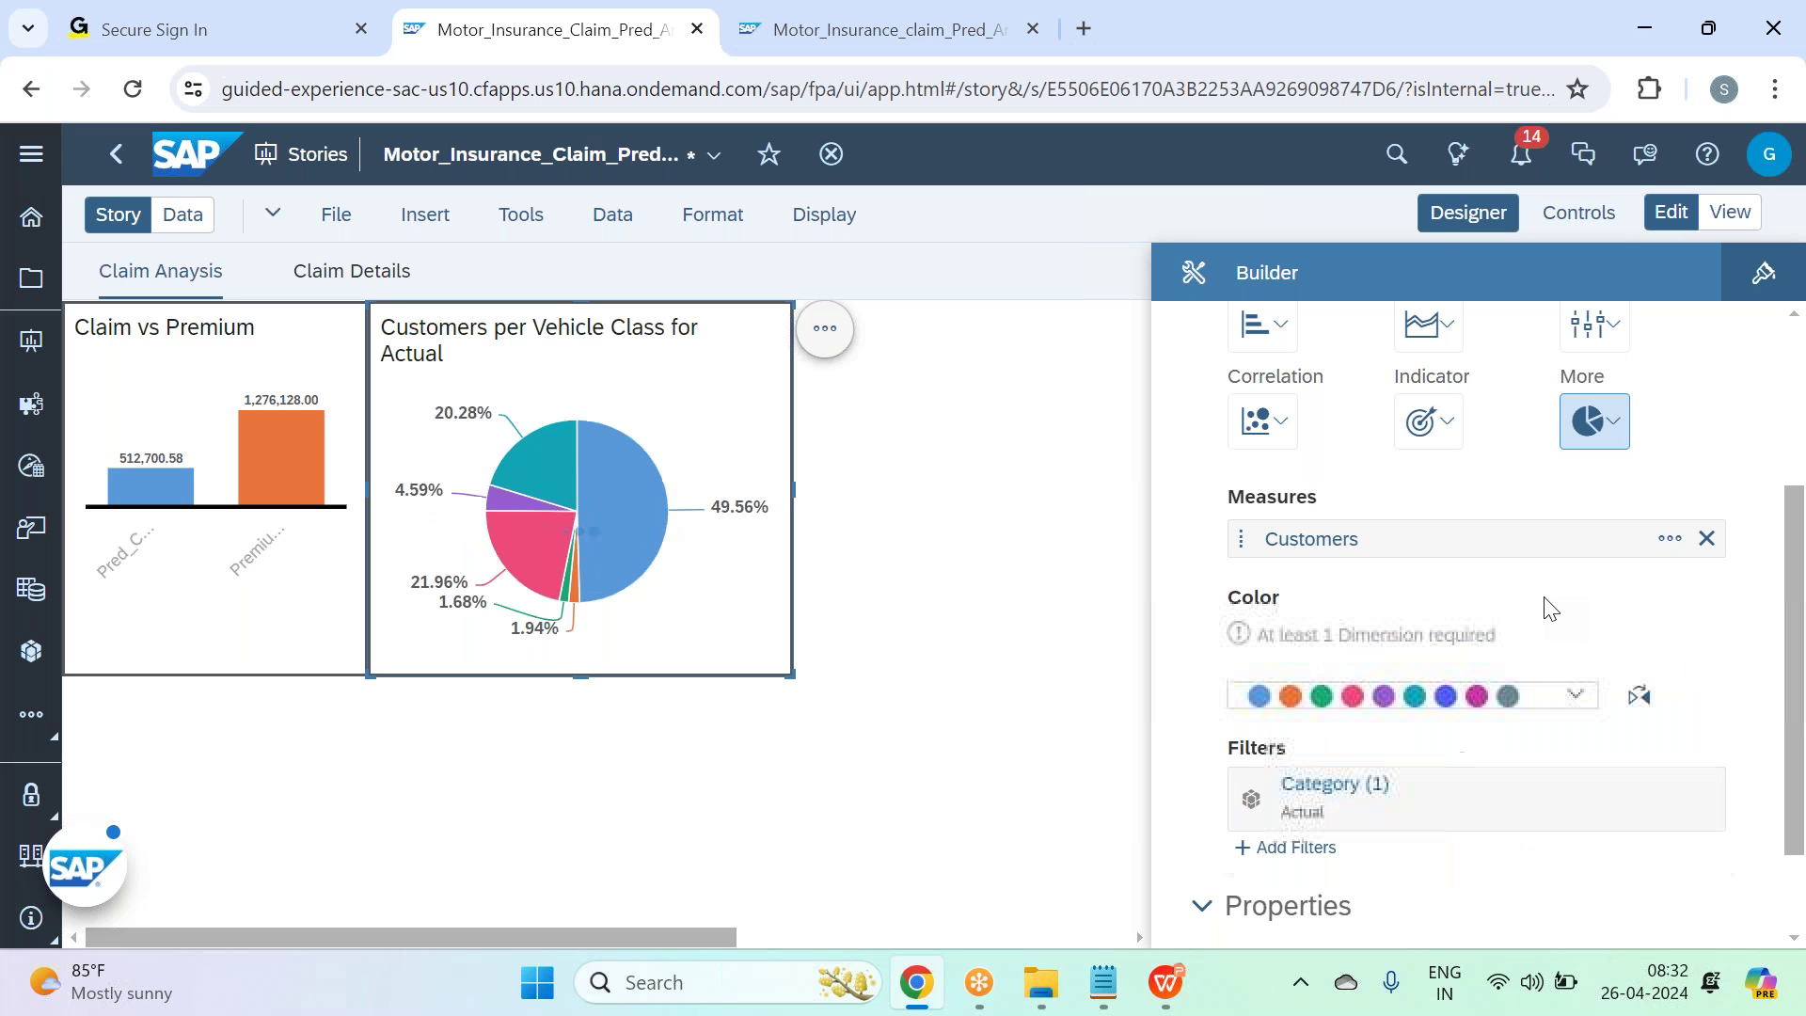
{"action": "left_click", "coordinate": [1479, 221]}
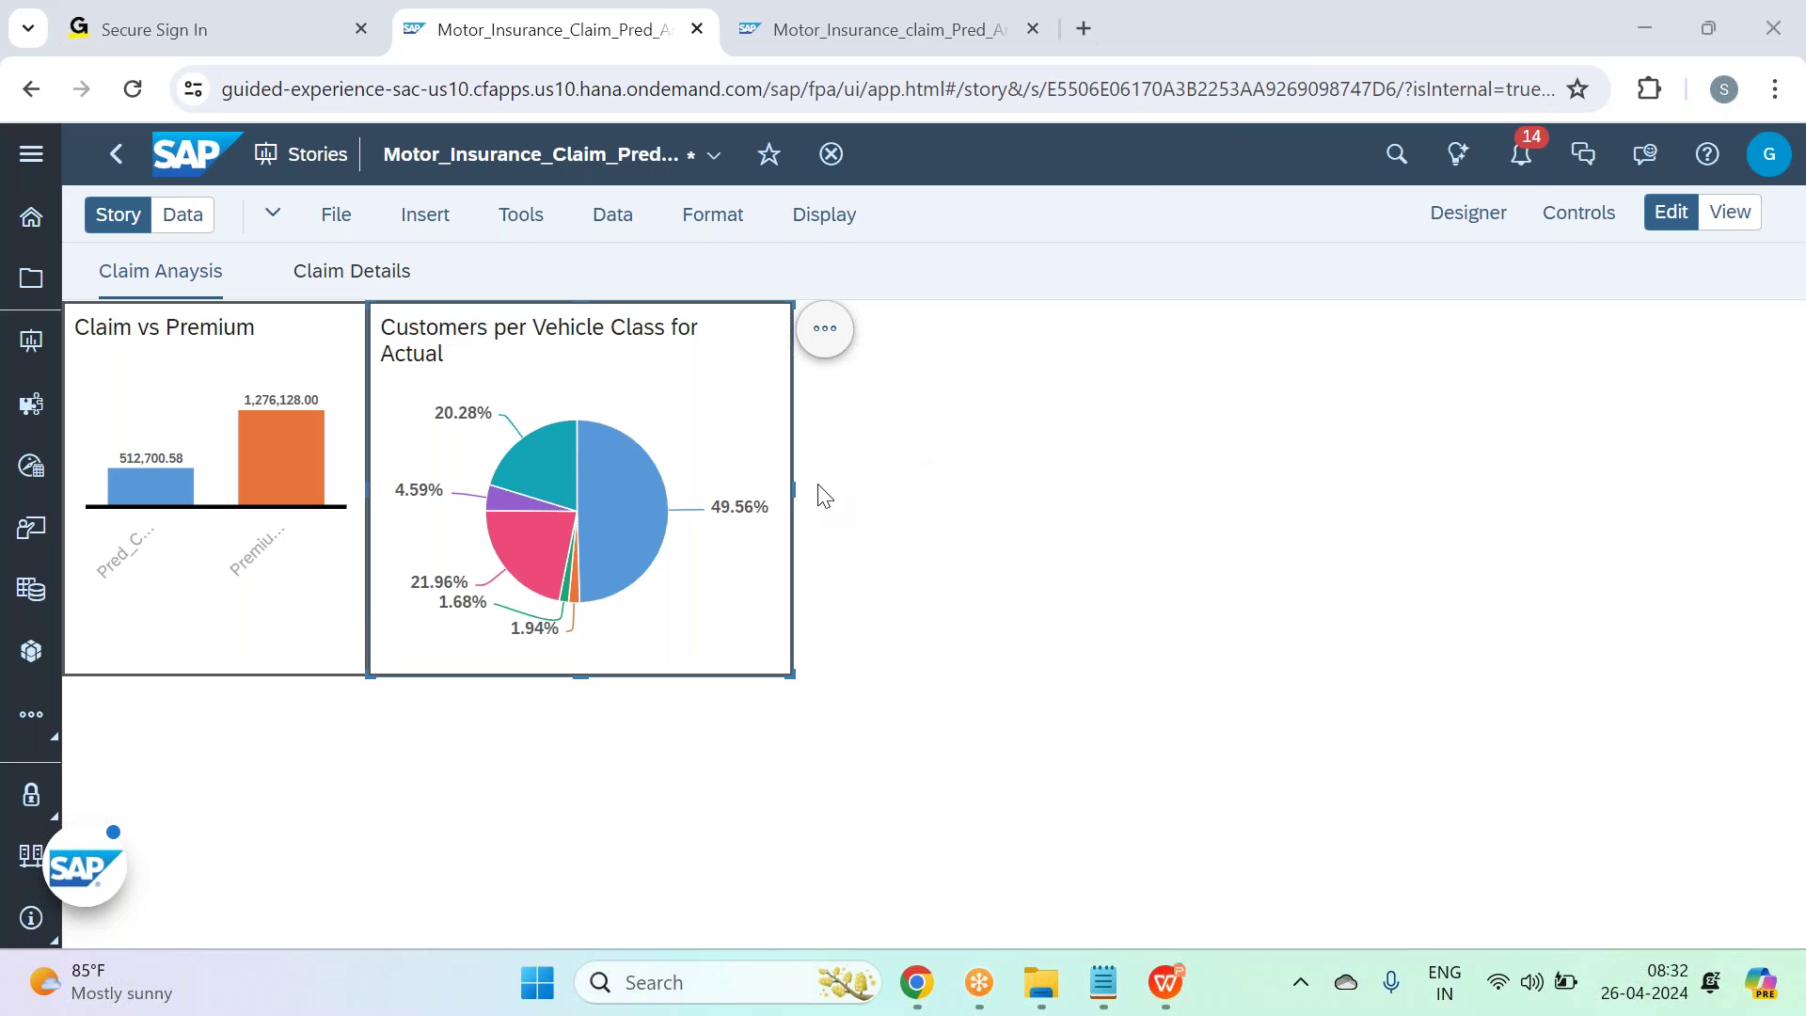
Shorten the pie chart's title to "Customers per Vehicle Class".
{"action": "left_click", "coordinate": [491, 362]}
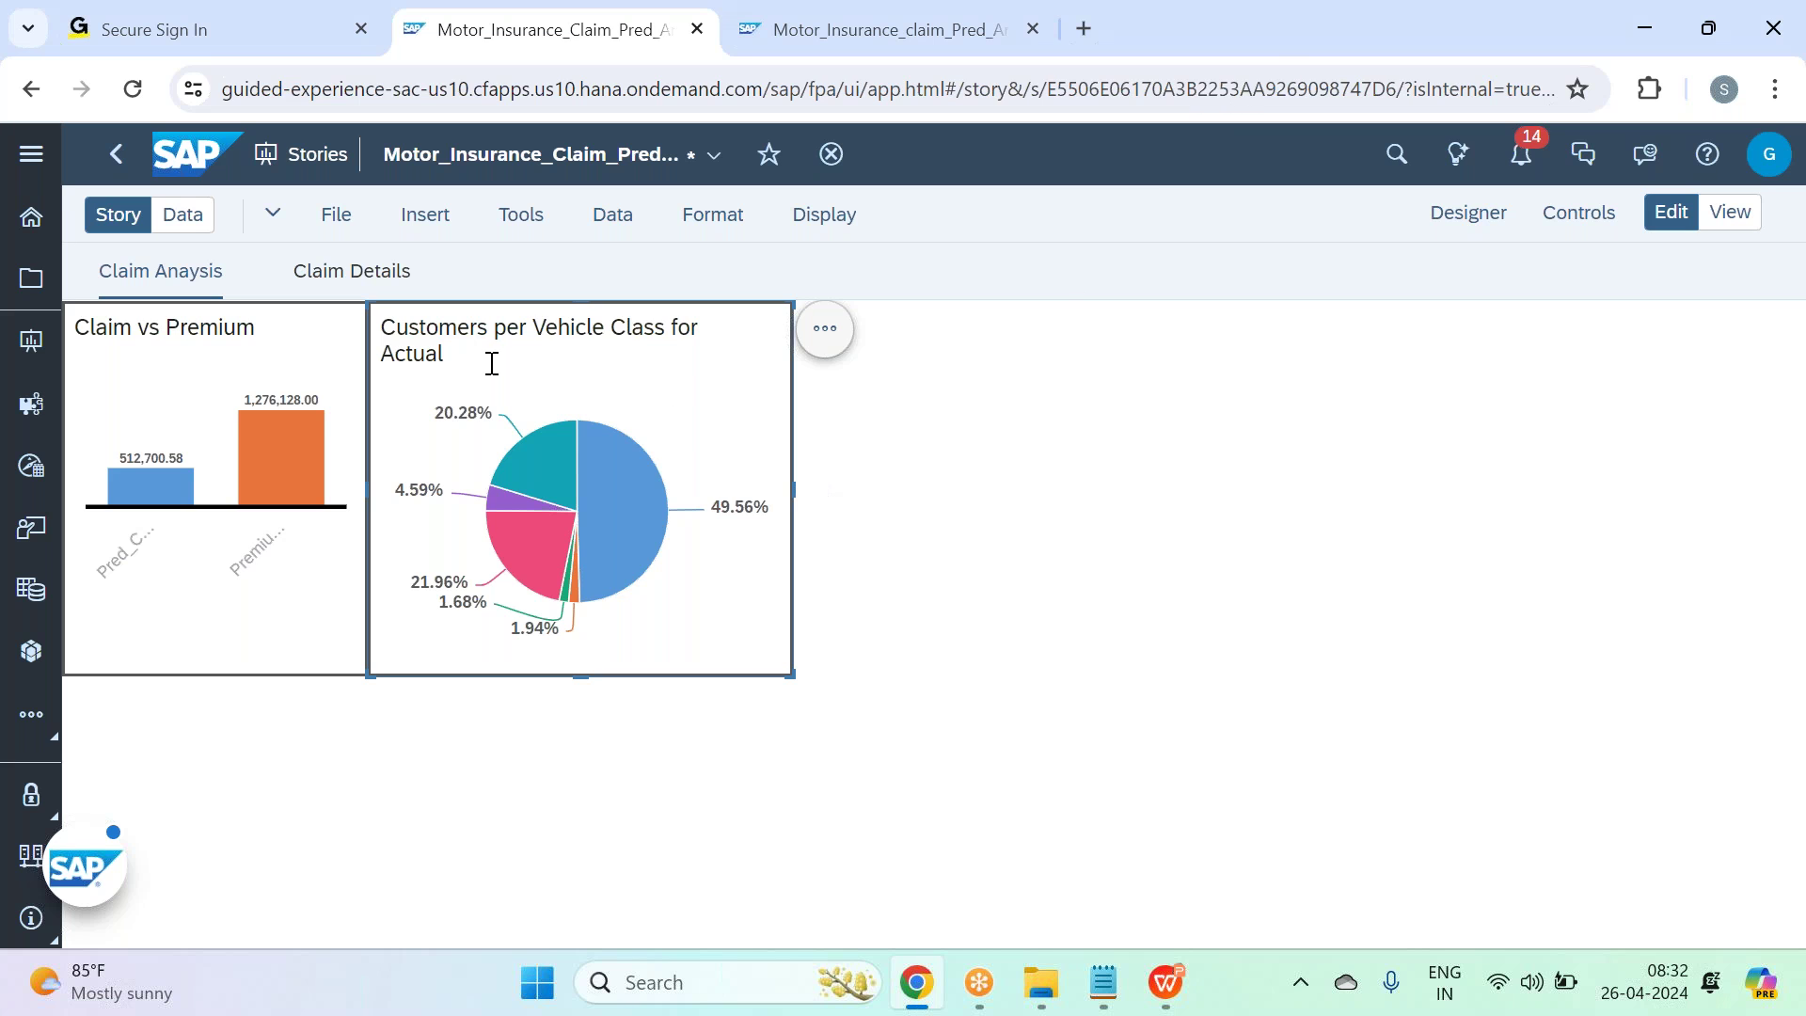
{"action": "key", "text": "BackSpace"}
{"action": "key", "text": "BackSpace"}
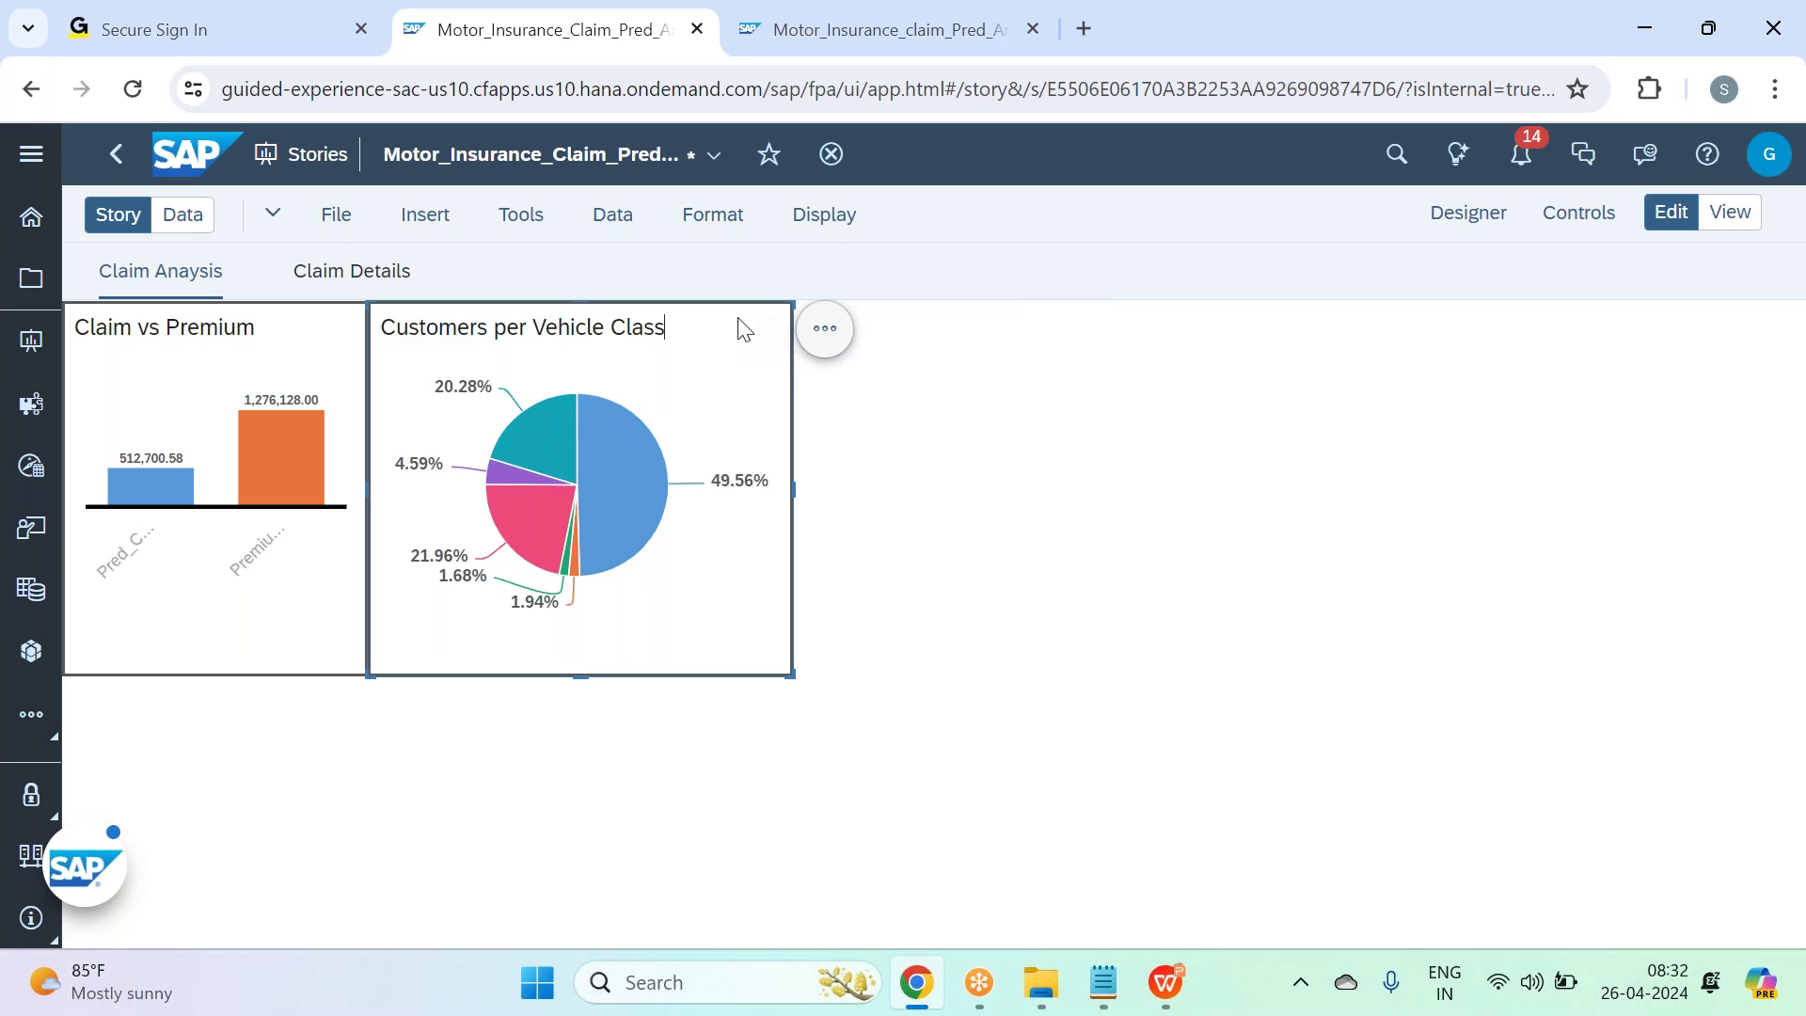
Insert a new empty chart beside the pie chart and shrink it to match the pie chart's height.
{"action": "left_click", "coordinate": [546, 250]}
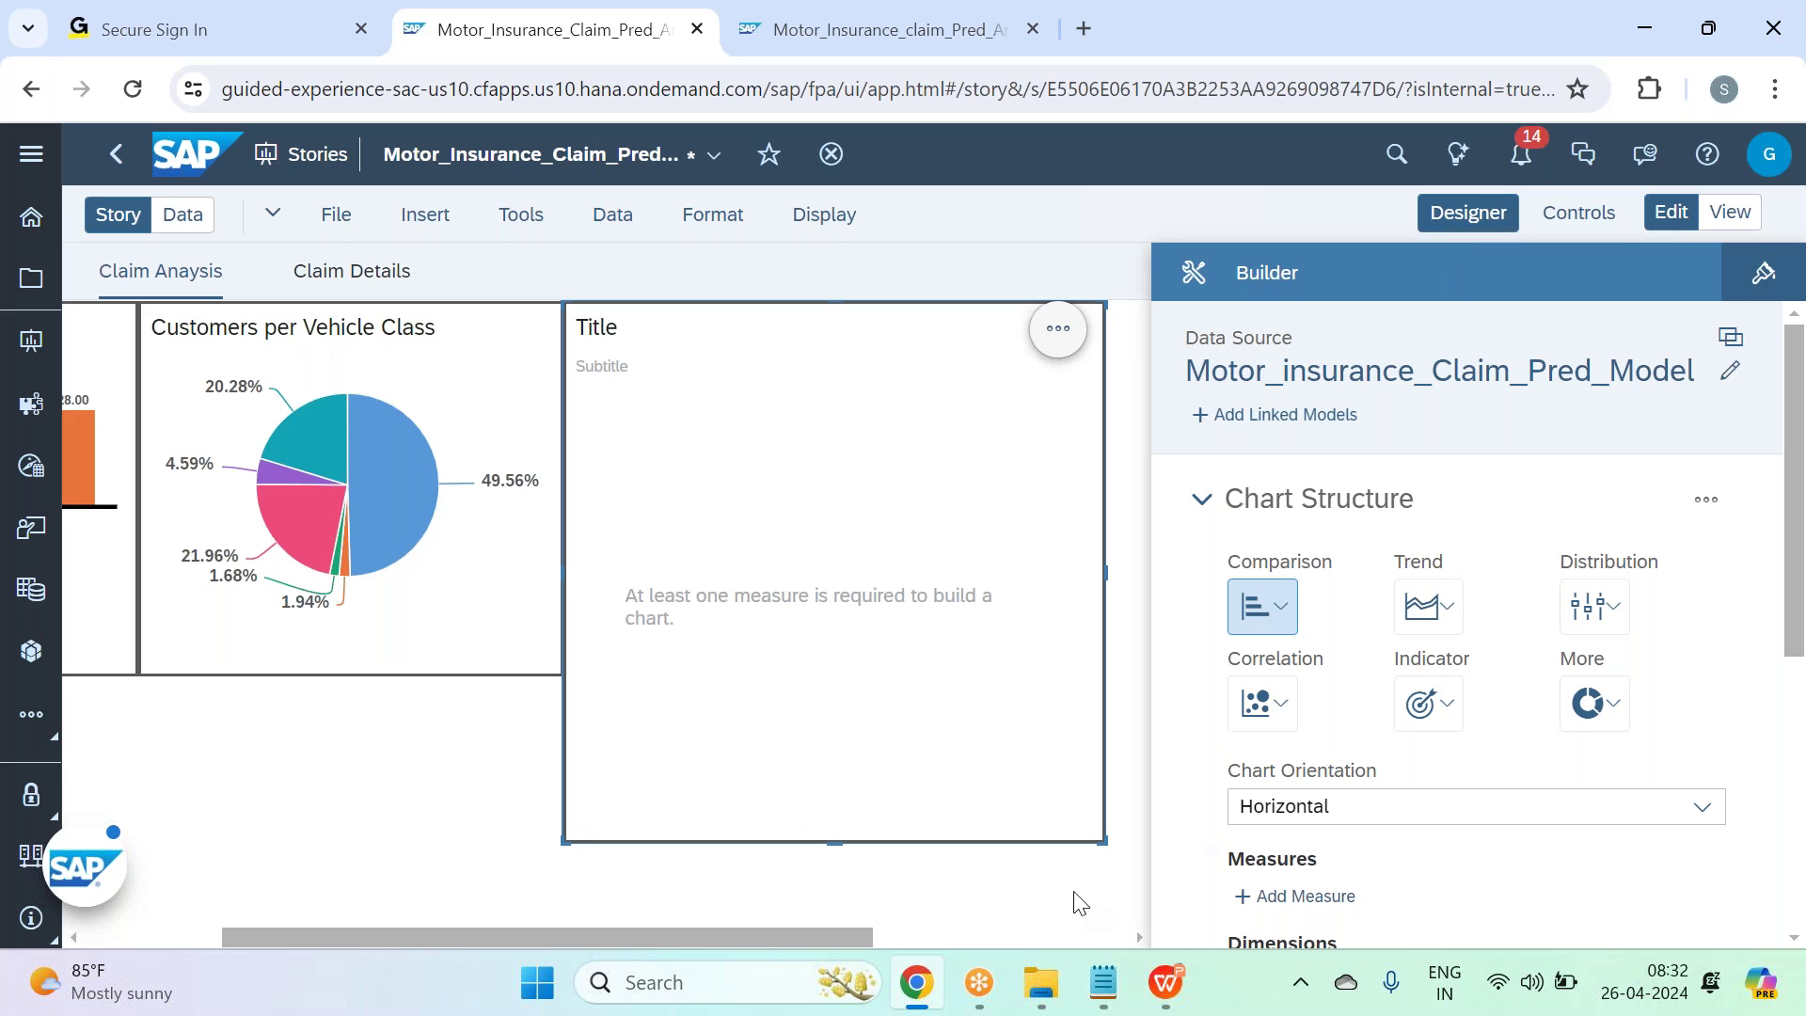
{"action": "left_click", "coordinate": [1467, 214]}
{"action": "left_click_drag", "start_coordinate": [1328, 840], "coordinate": [1169, 675]}
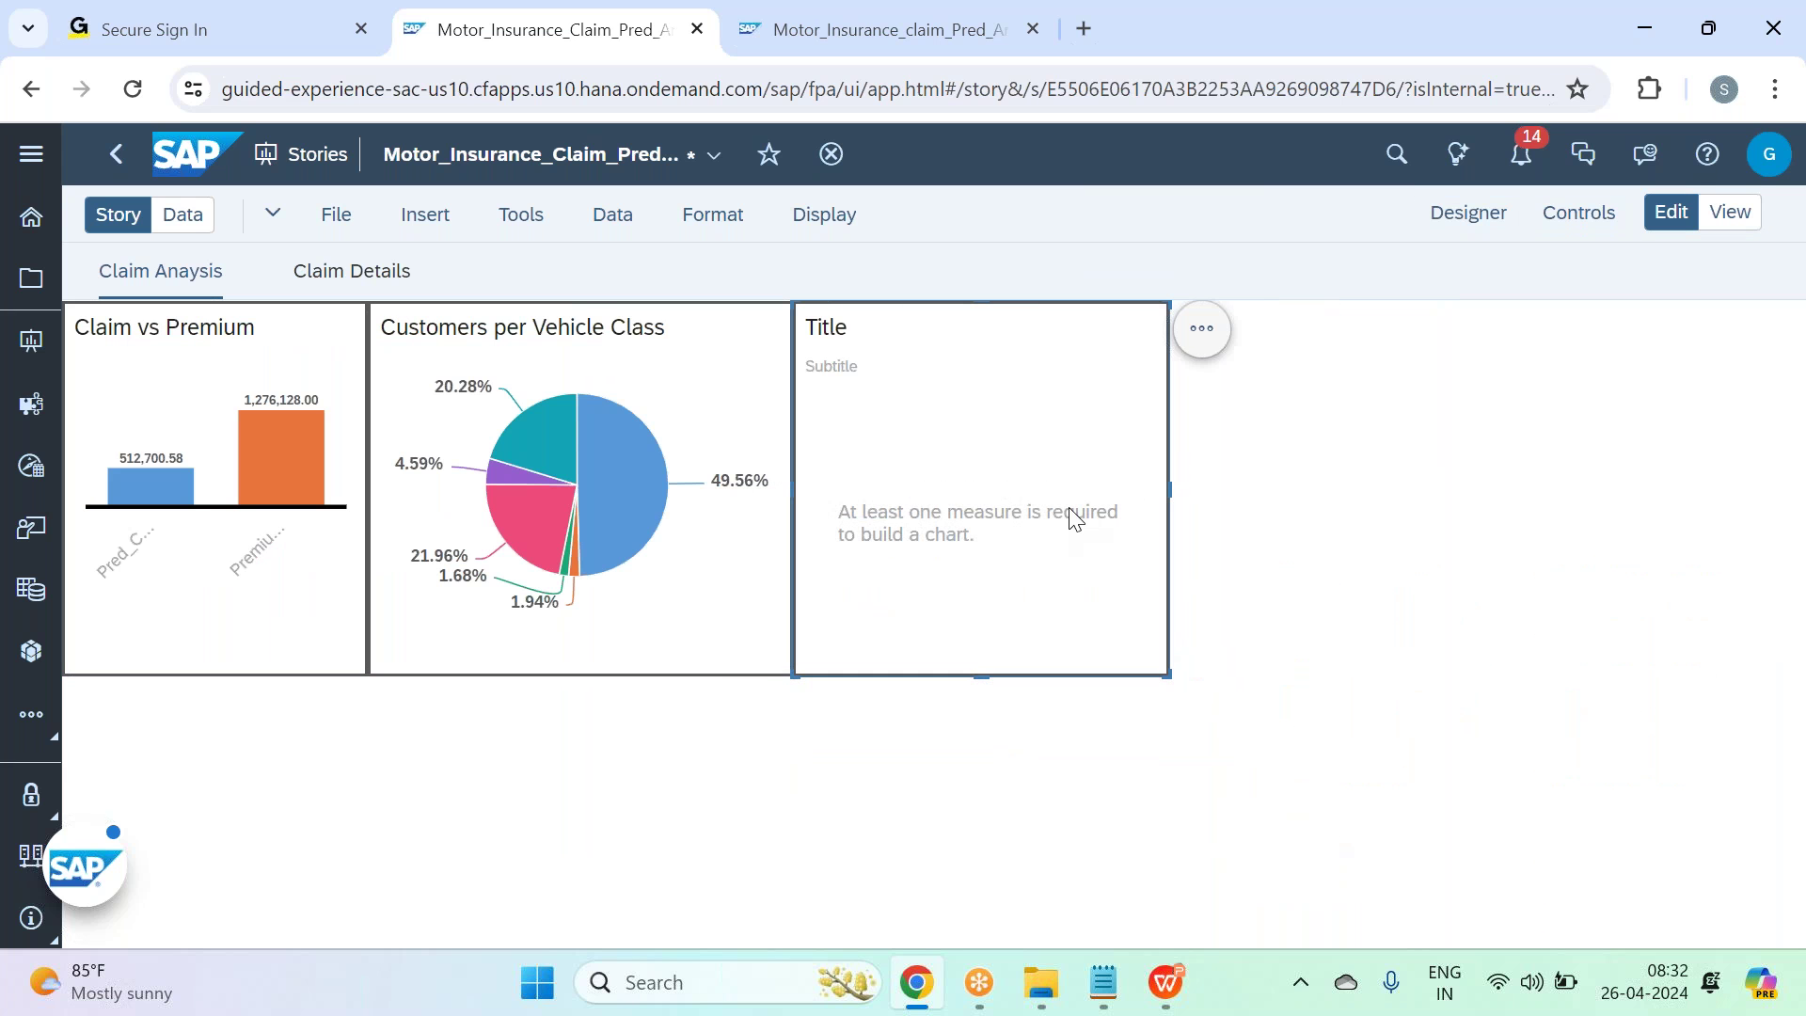
Start a new calculated measure for the empty chart and name it Claim Ratio.
{"action": "left_click", "coordinate": [1465, 213]}
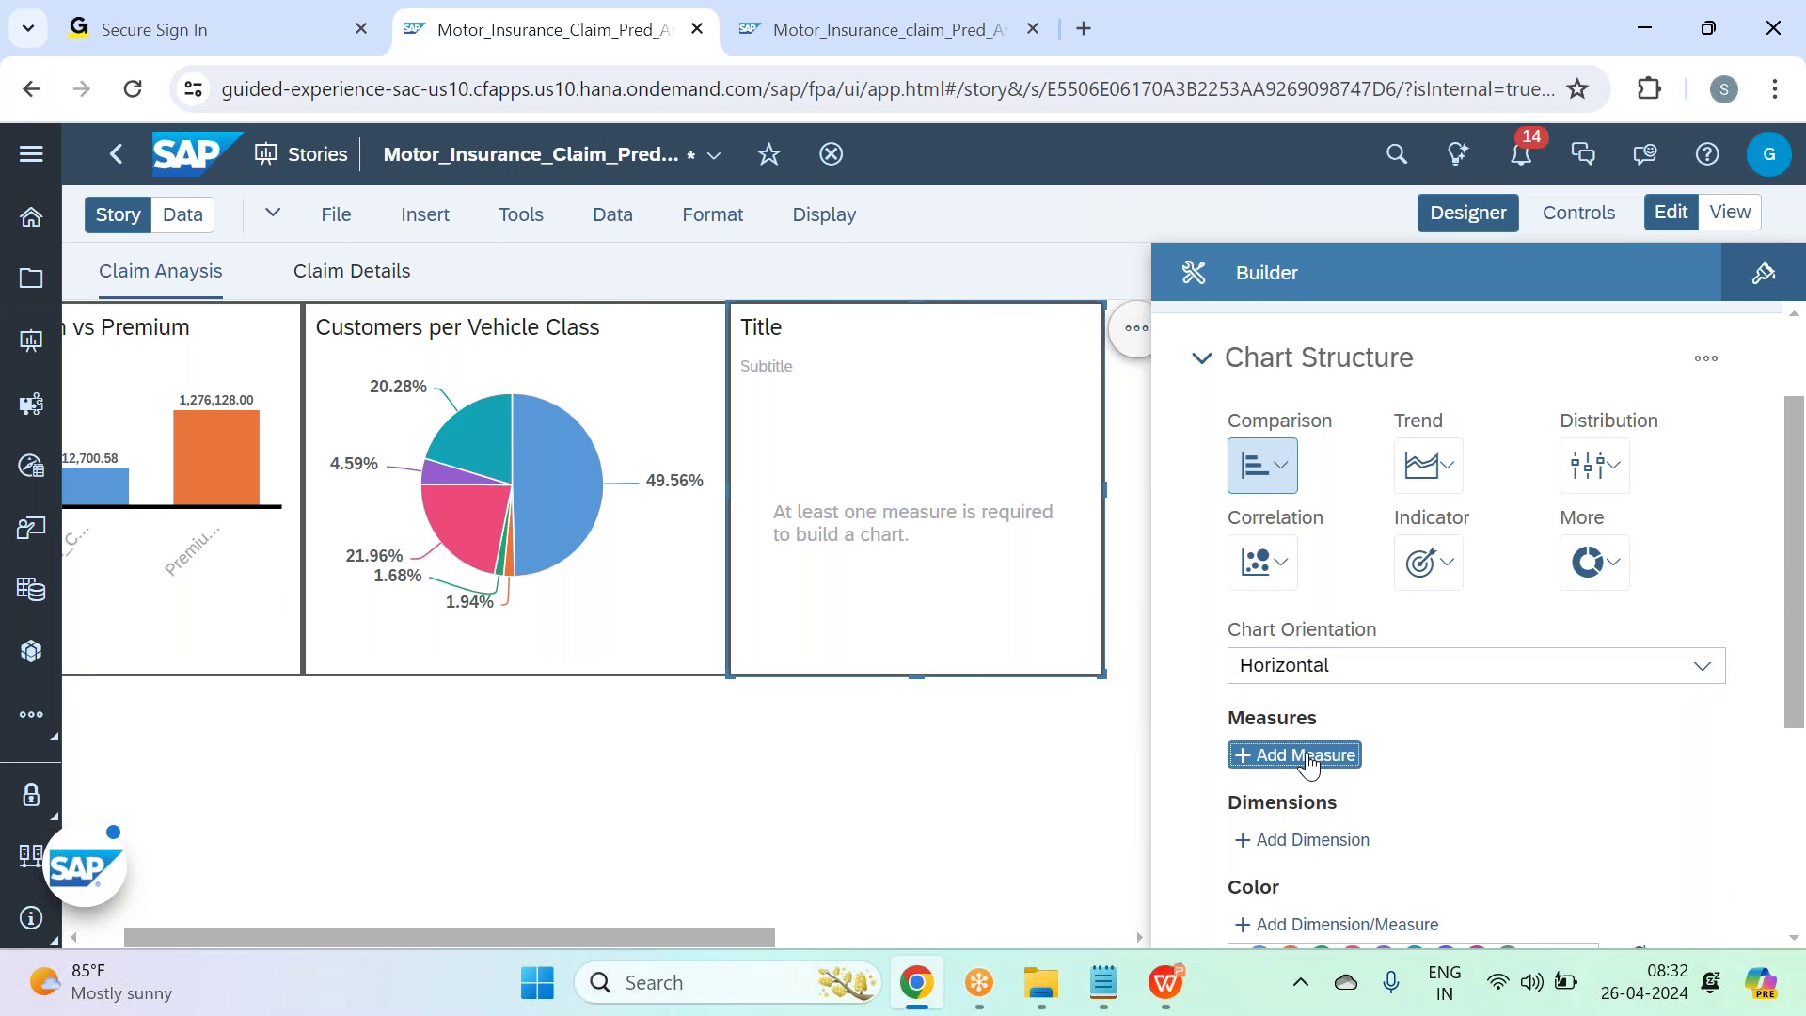
{"action": "left_click", "coordinate": [1258, 760]}
{"action": "left_click", "coordinate": [1437, 835]}
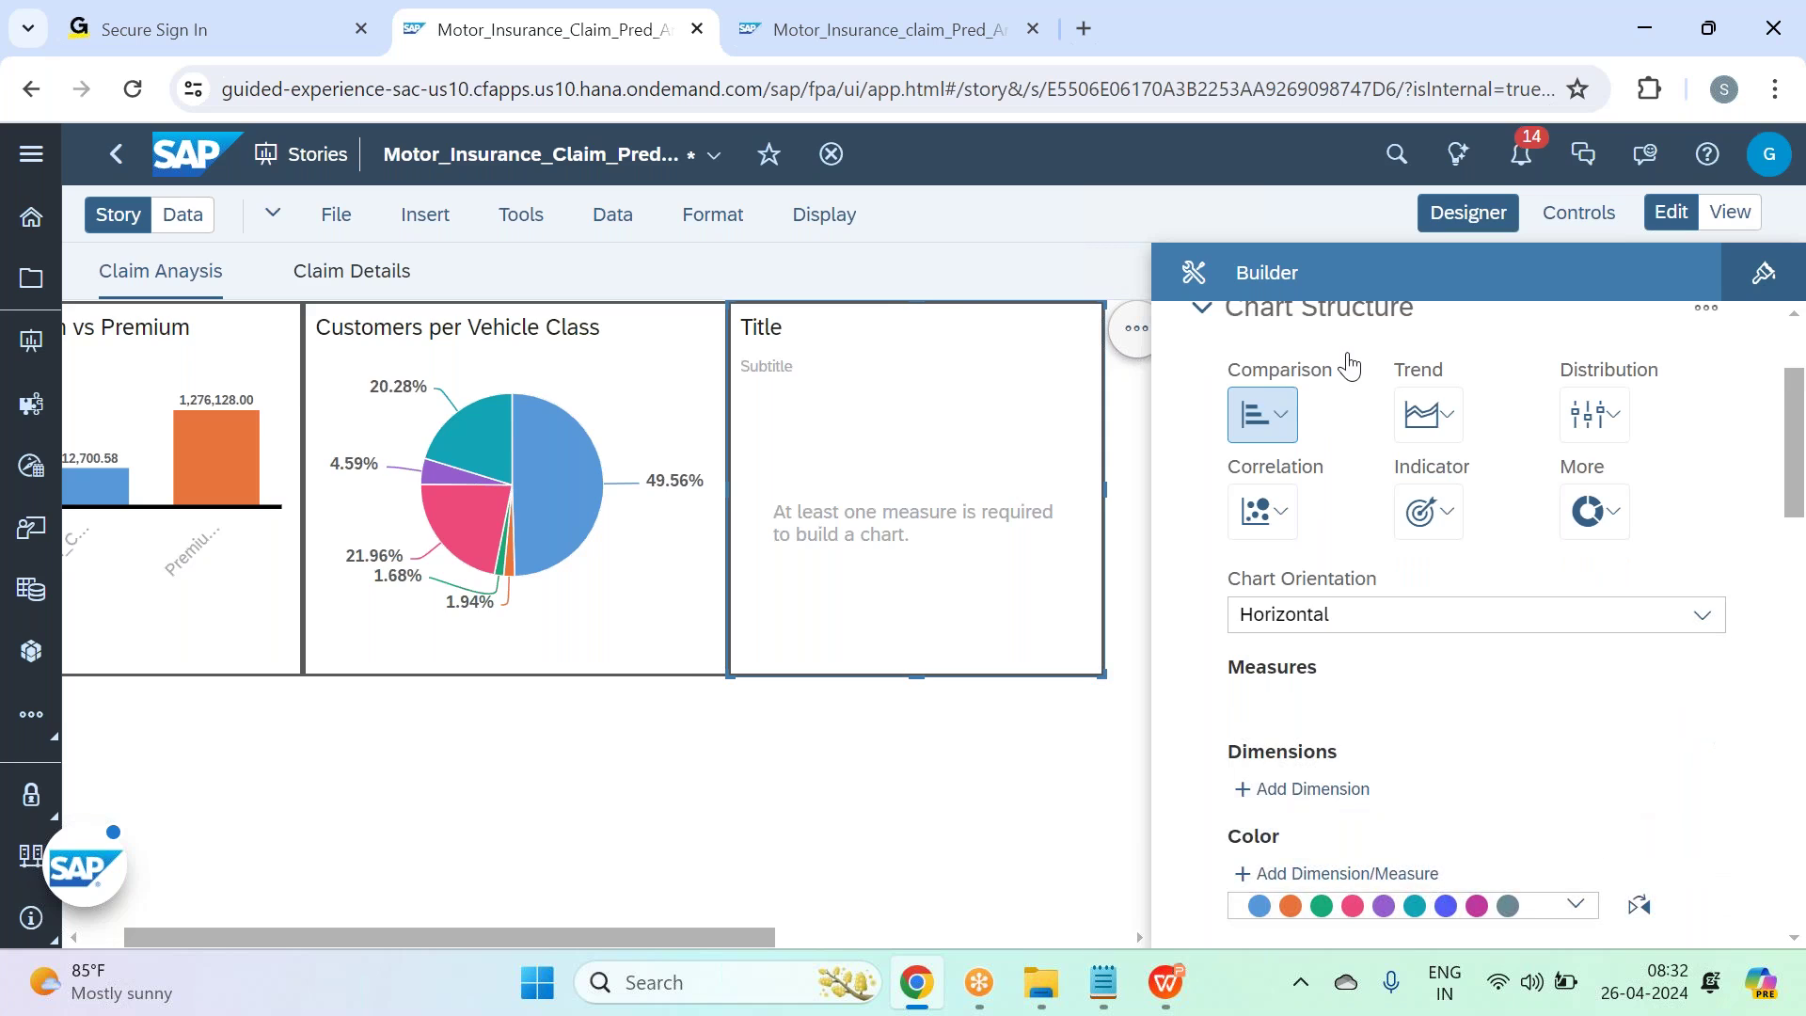
{"action": "left_click", "coordinate": [795, 420]}
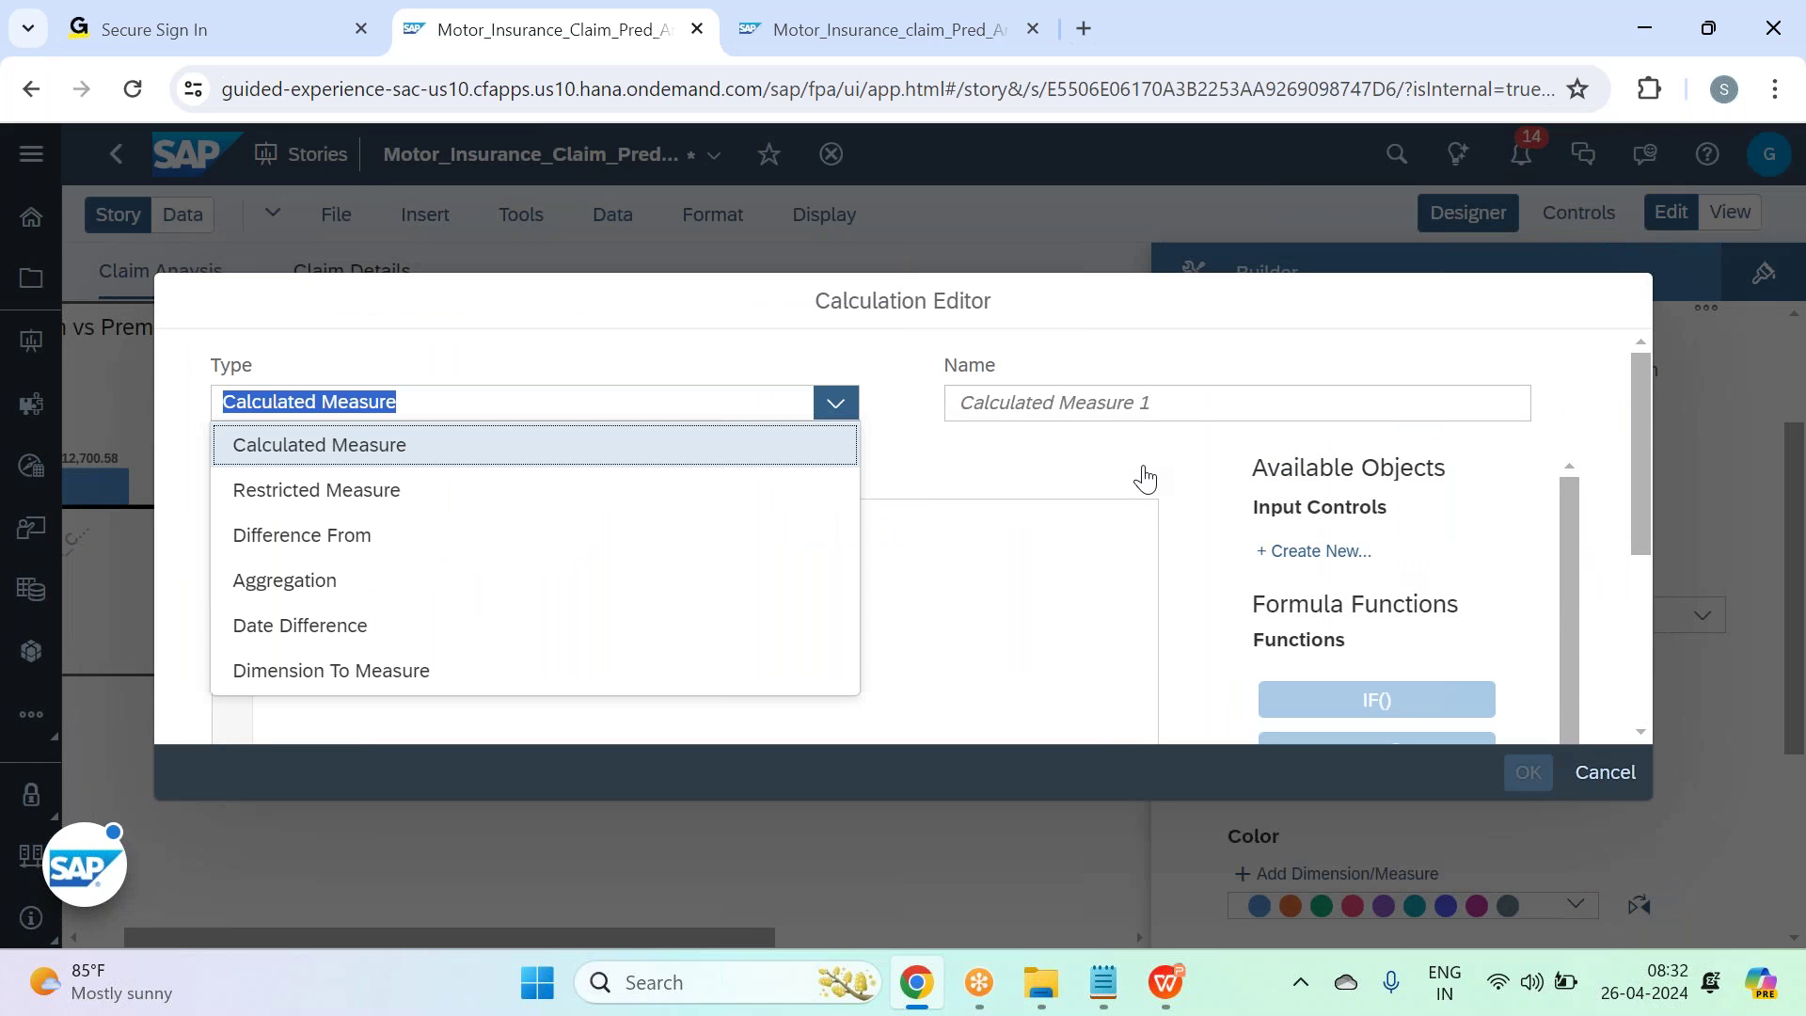
{"action": "left_click", "coordinate": [1081, 404]}
{"action": "type", "text": "Claim Ratio"}
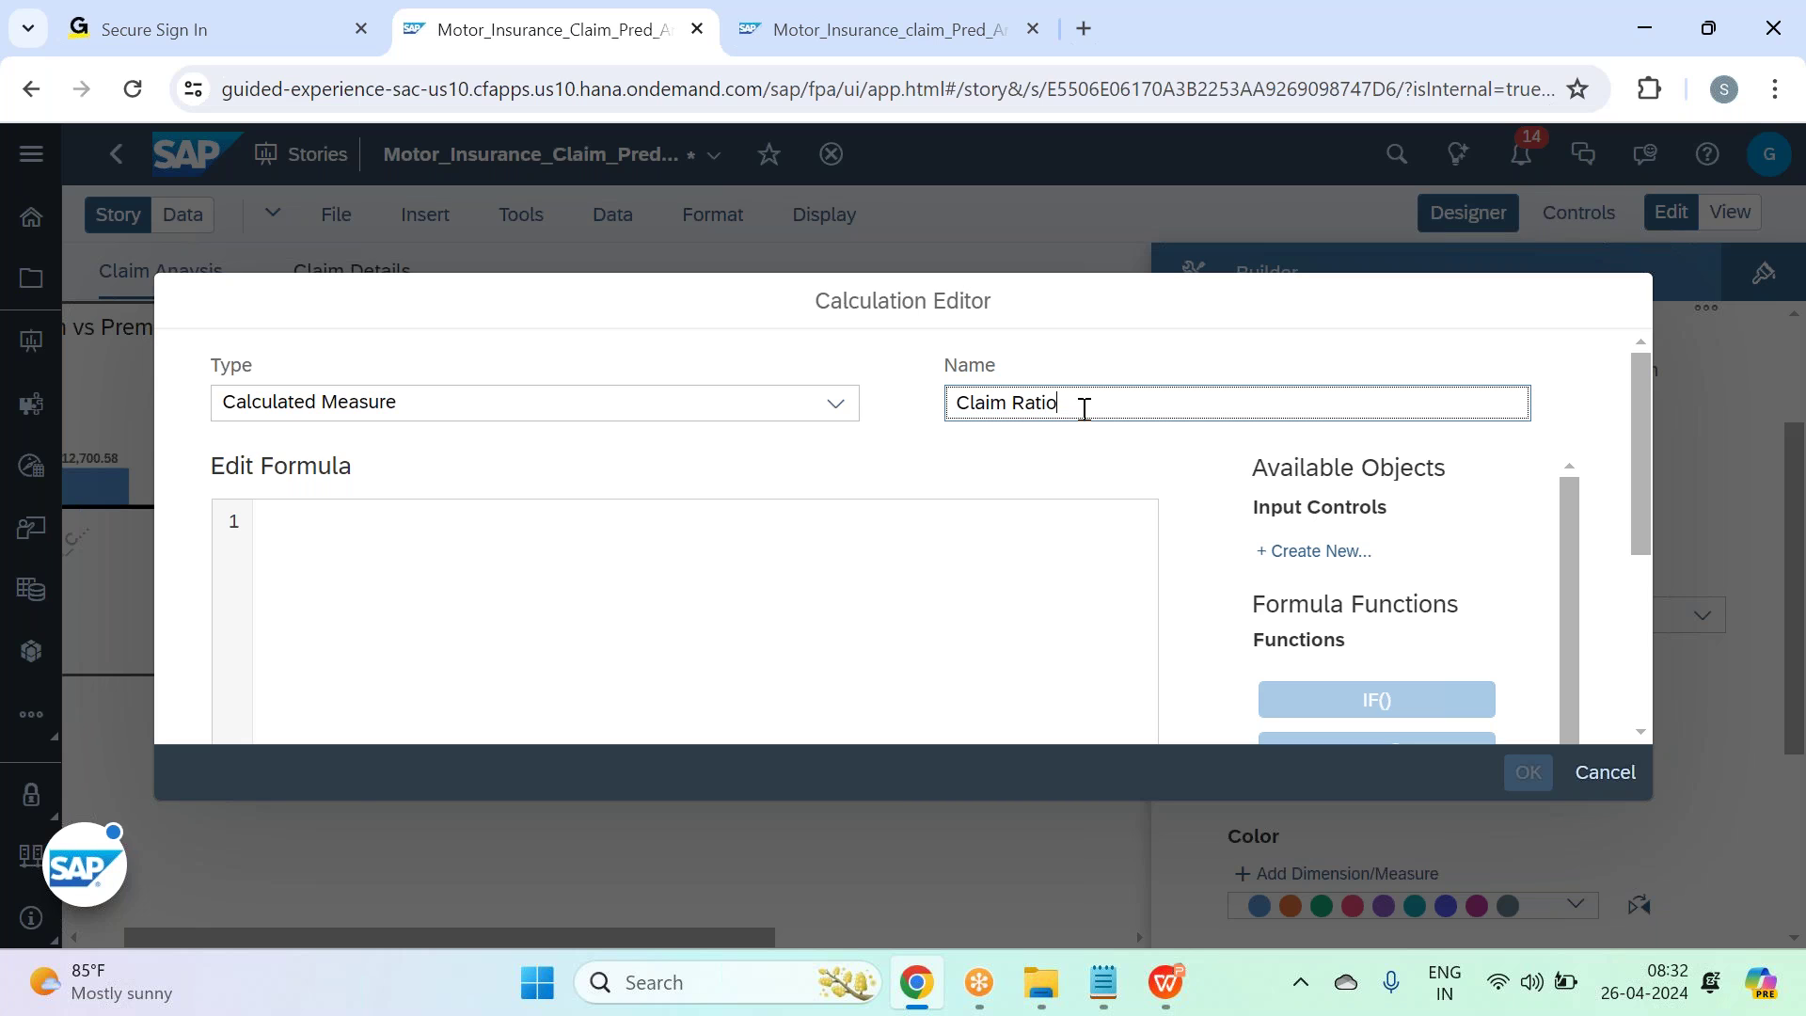
Define the Claim Ratio formula as Pred_Claim_Amount divided by Premium_per_year and confirm the calculation.
{"action": "left_click", "coordinate": [1064, 573]}
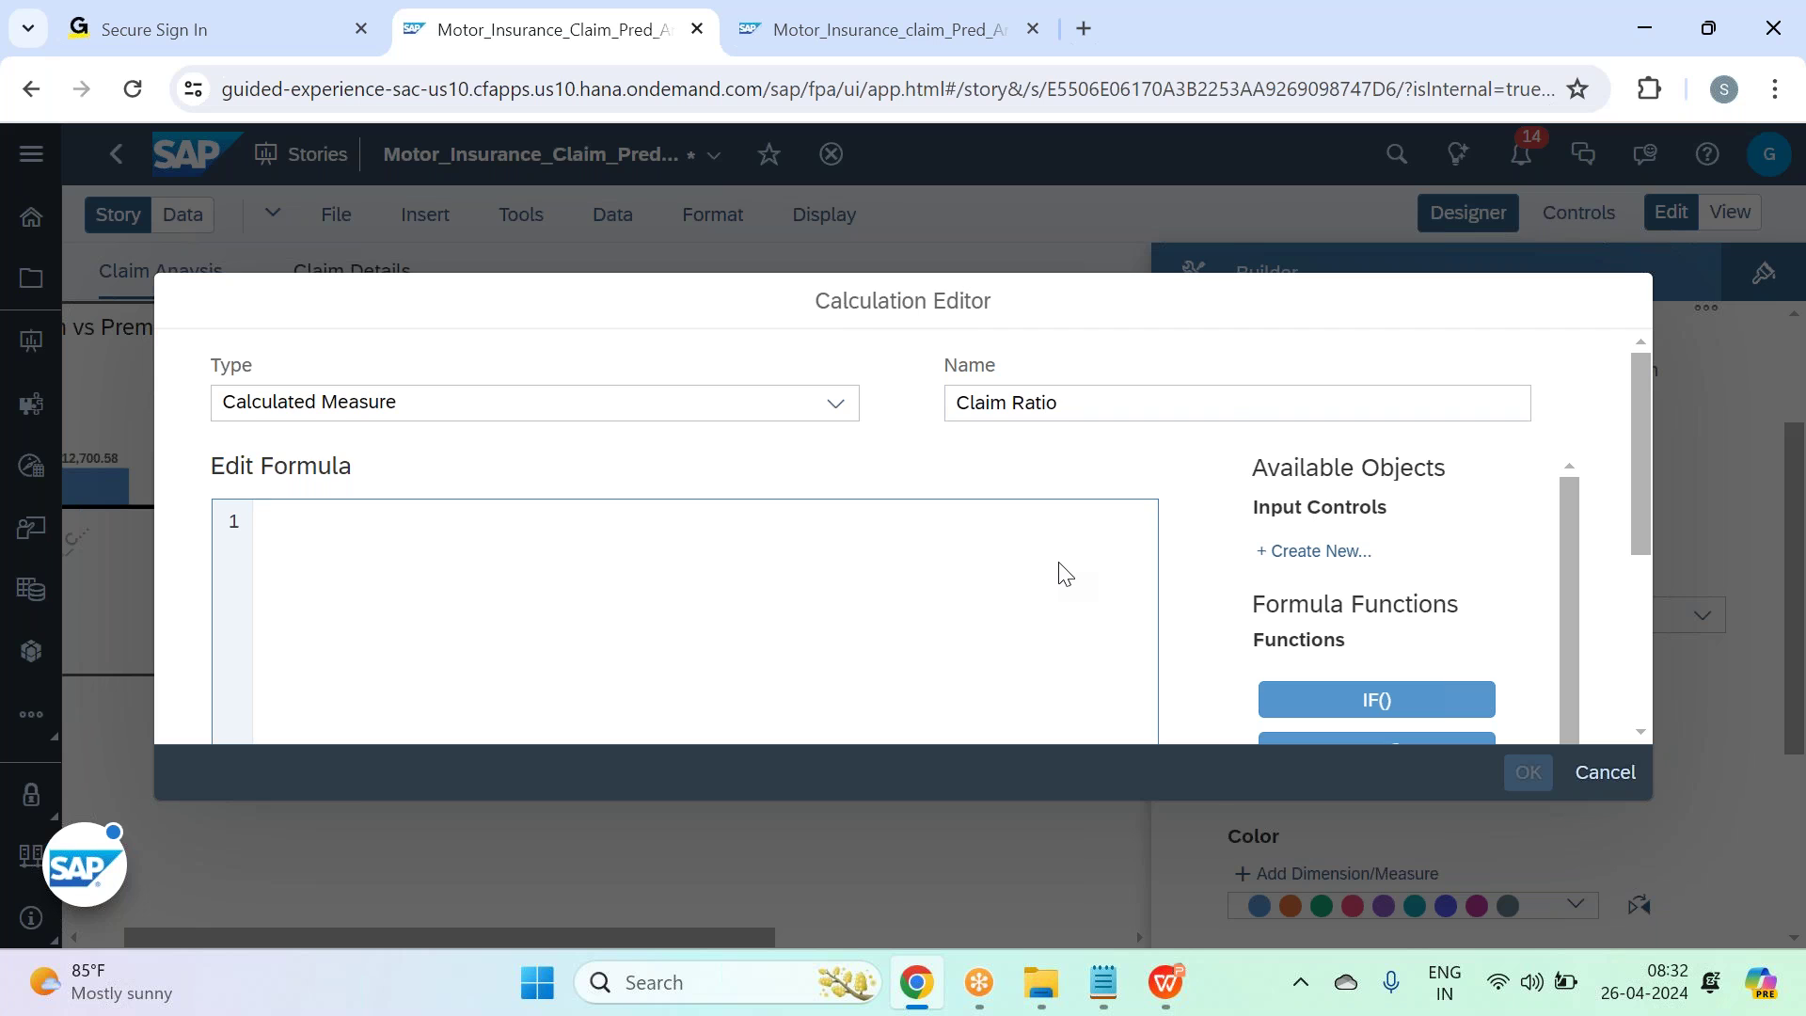
{"action": "type", "text": "pred"}
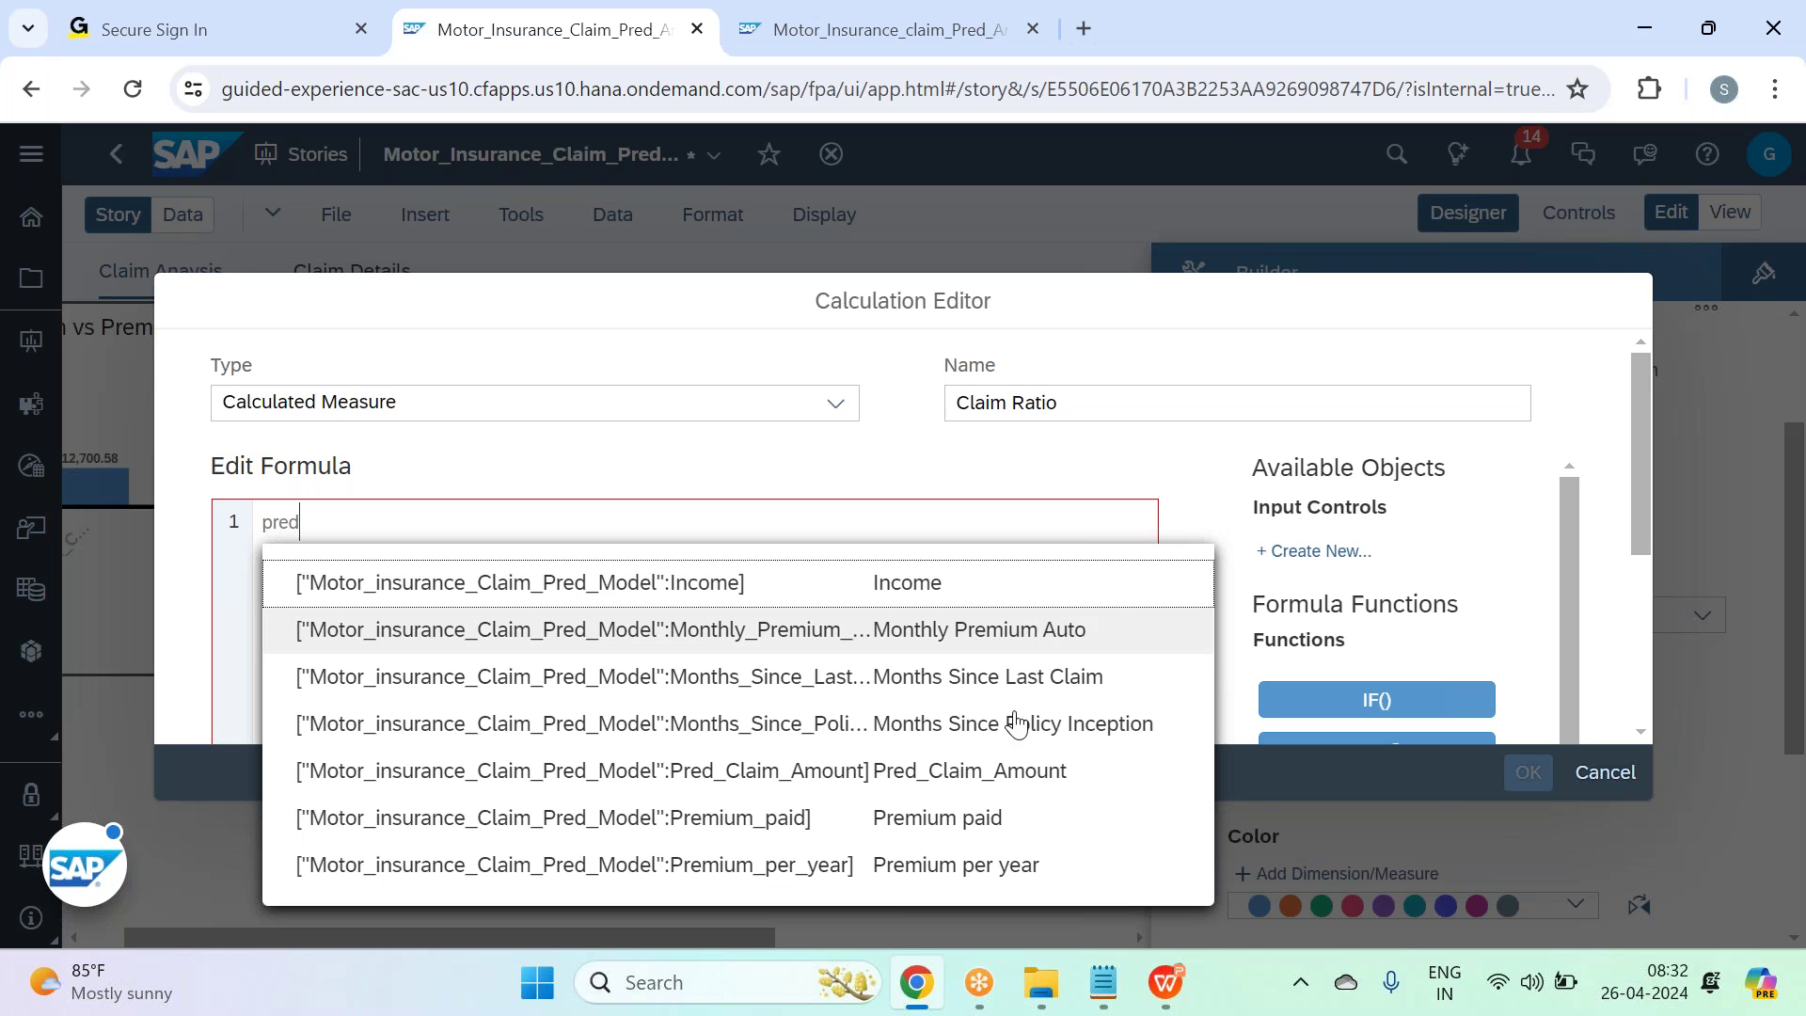
{"action": "left_click", "coordinate": [1019, 770]}
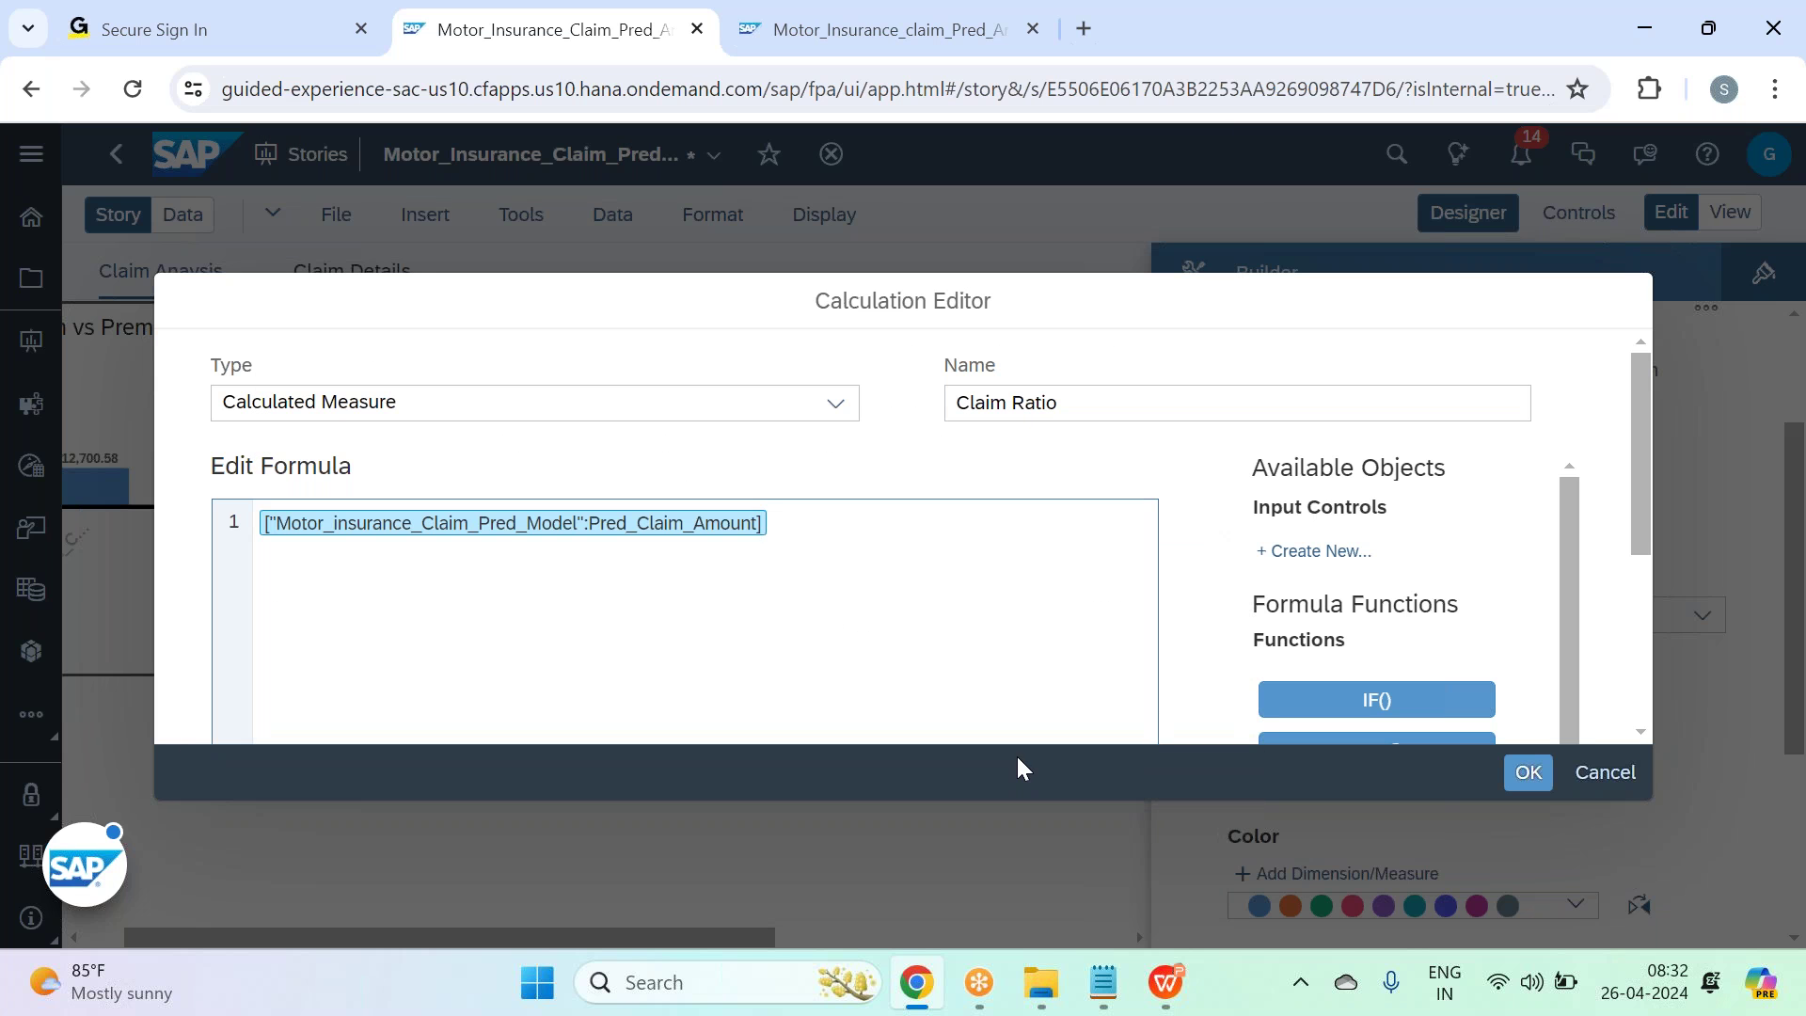
{"action": "type", "text": "/ pre"}
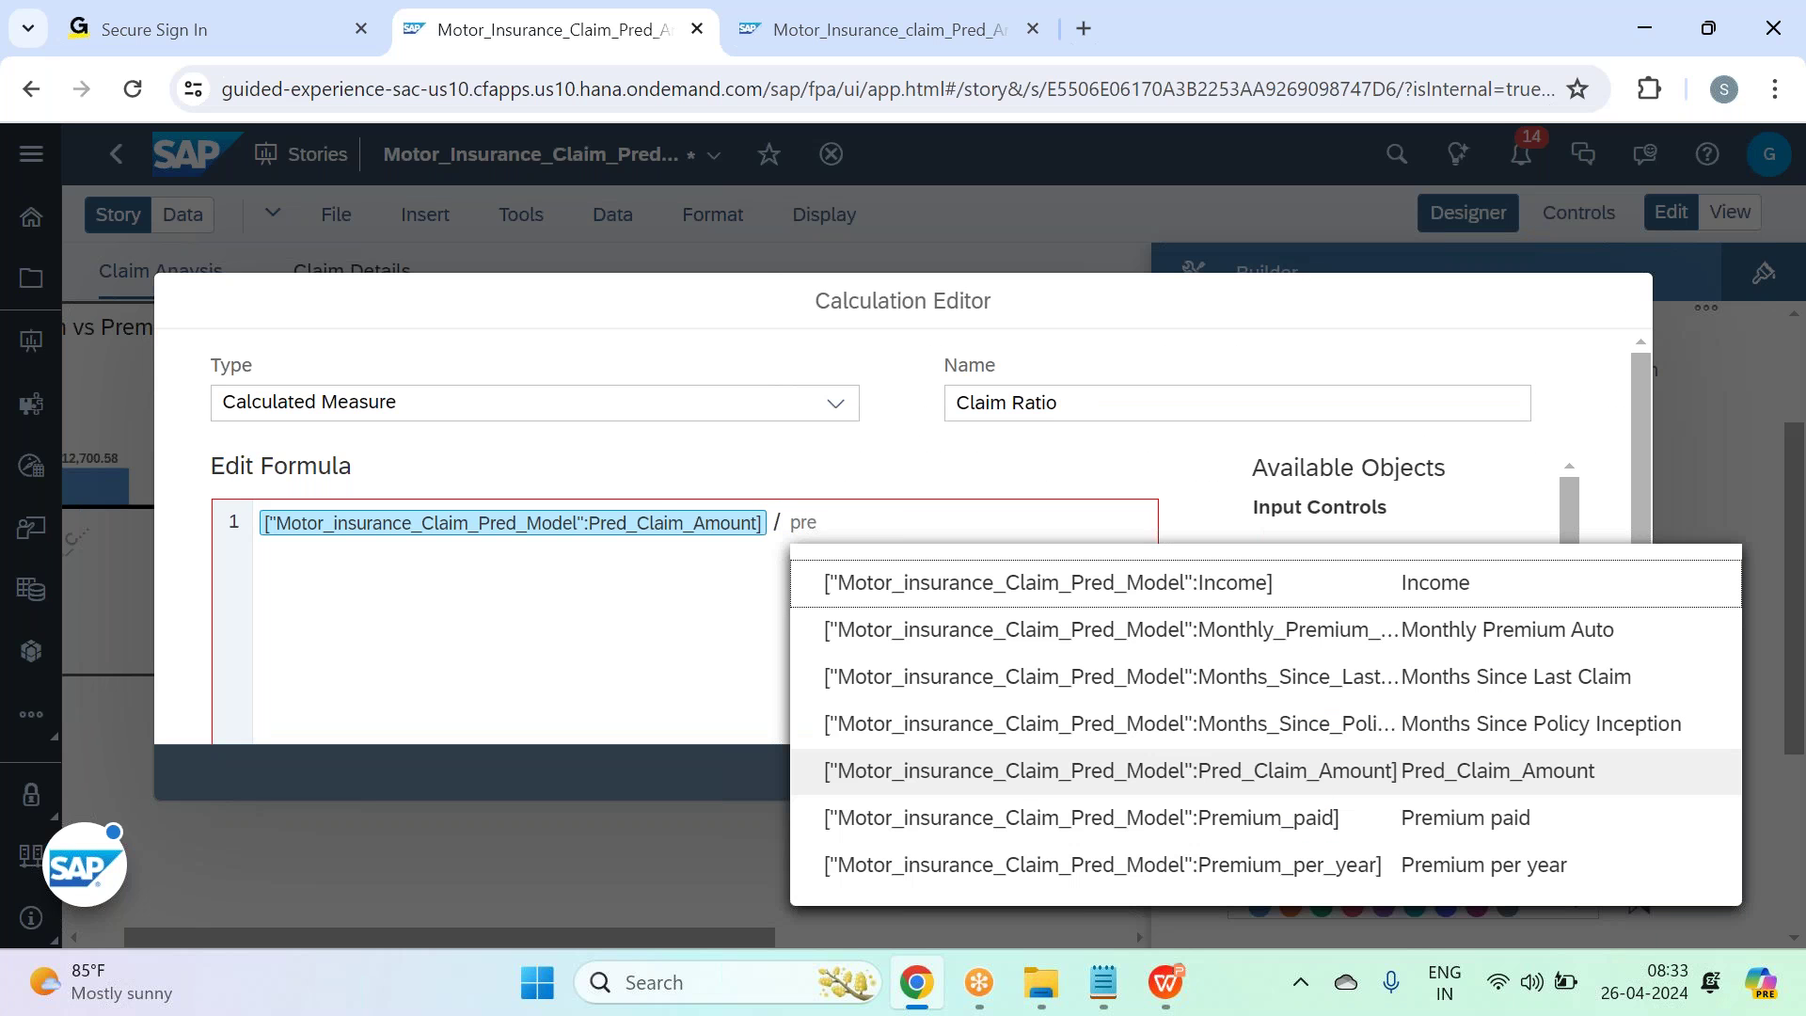
{"action": "left_click", "coordinate": [1166, 876]}
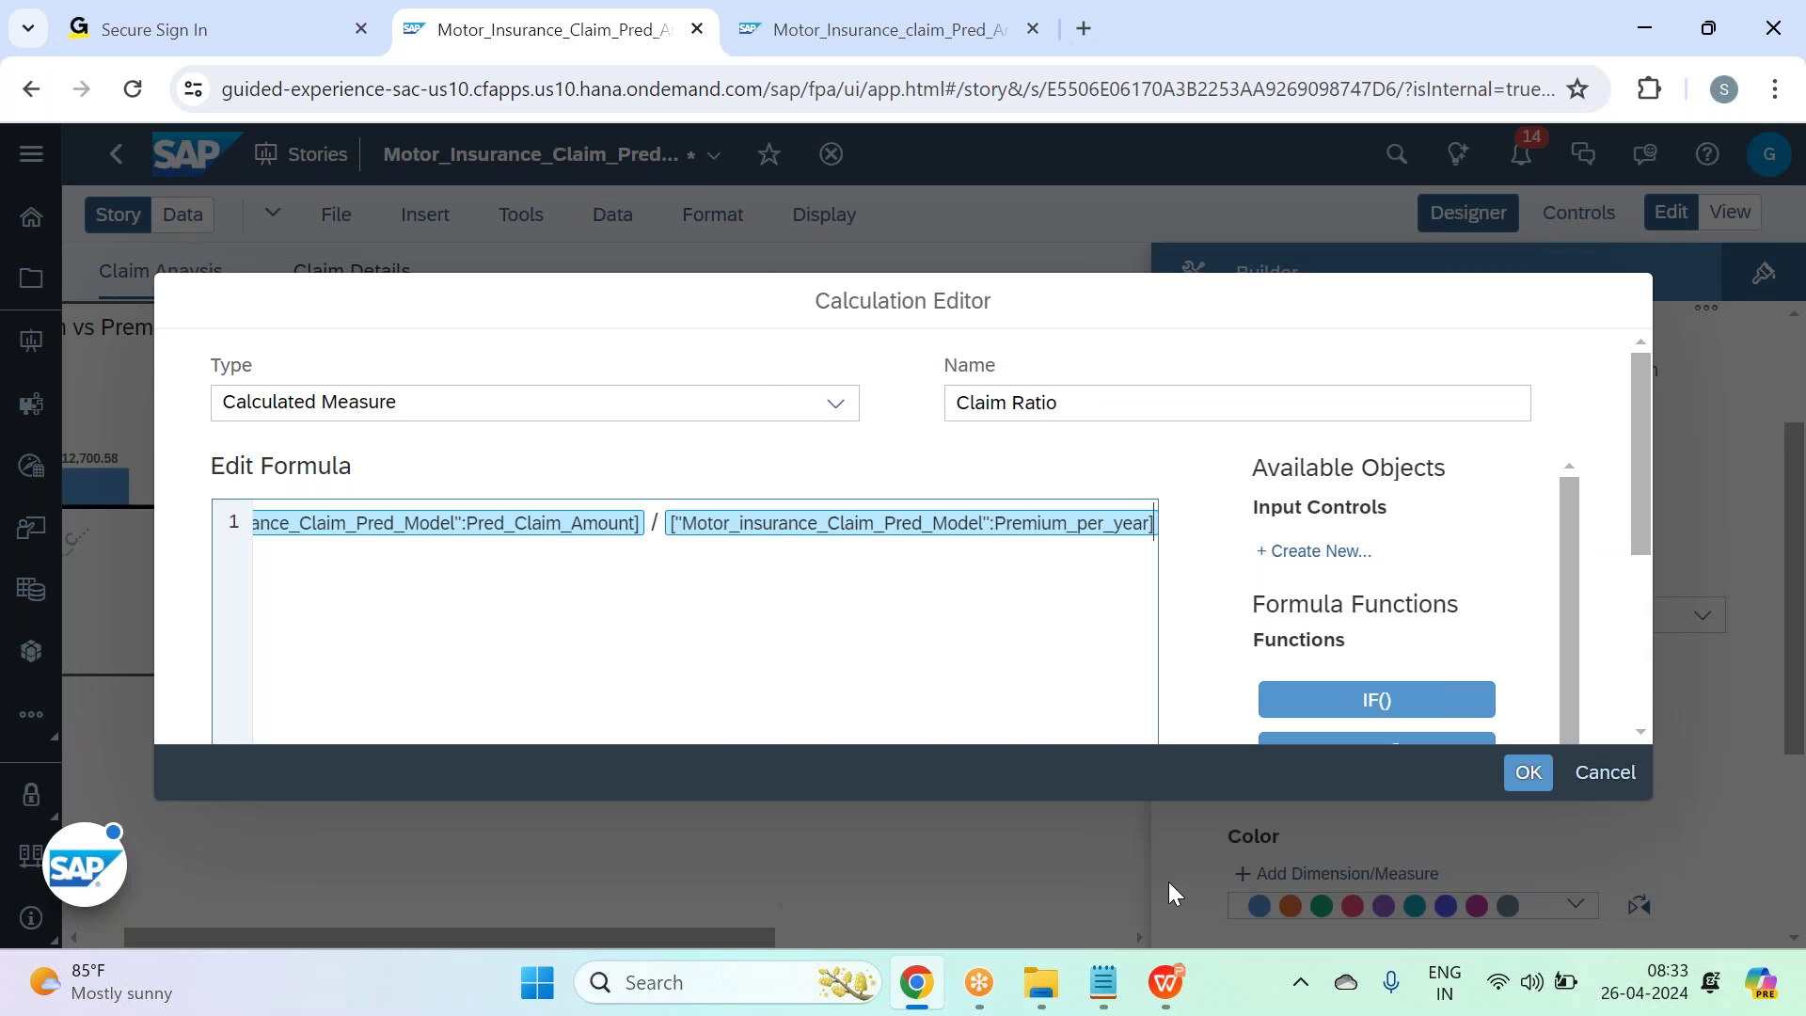
{"action": "left_click", "coordinate": [1516, 773]}
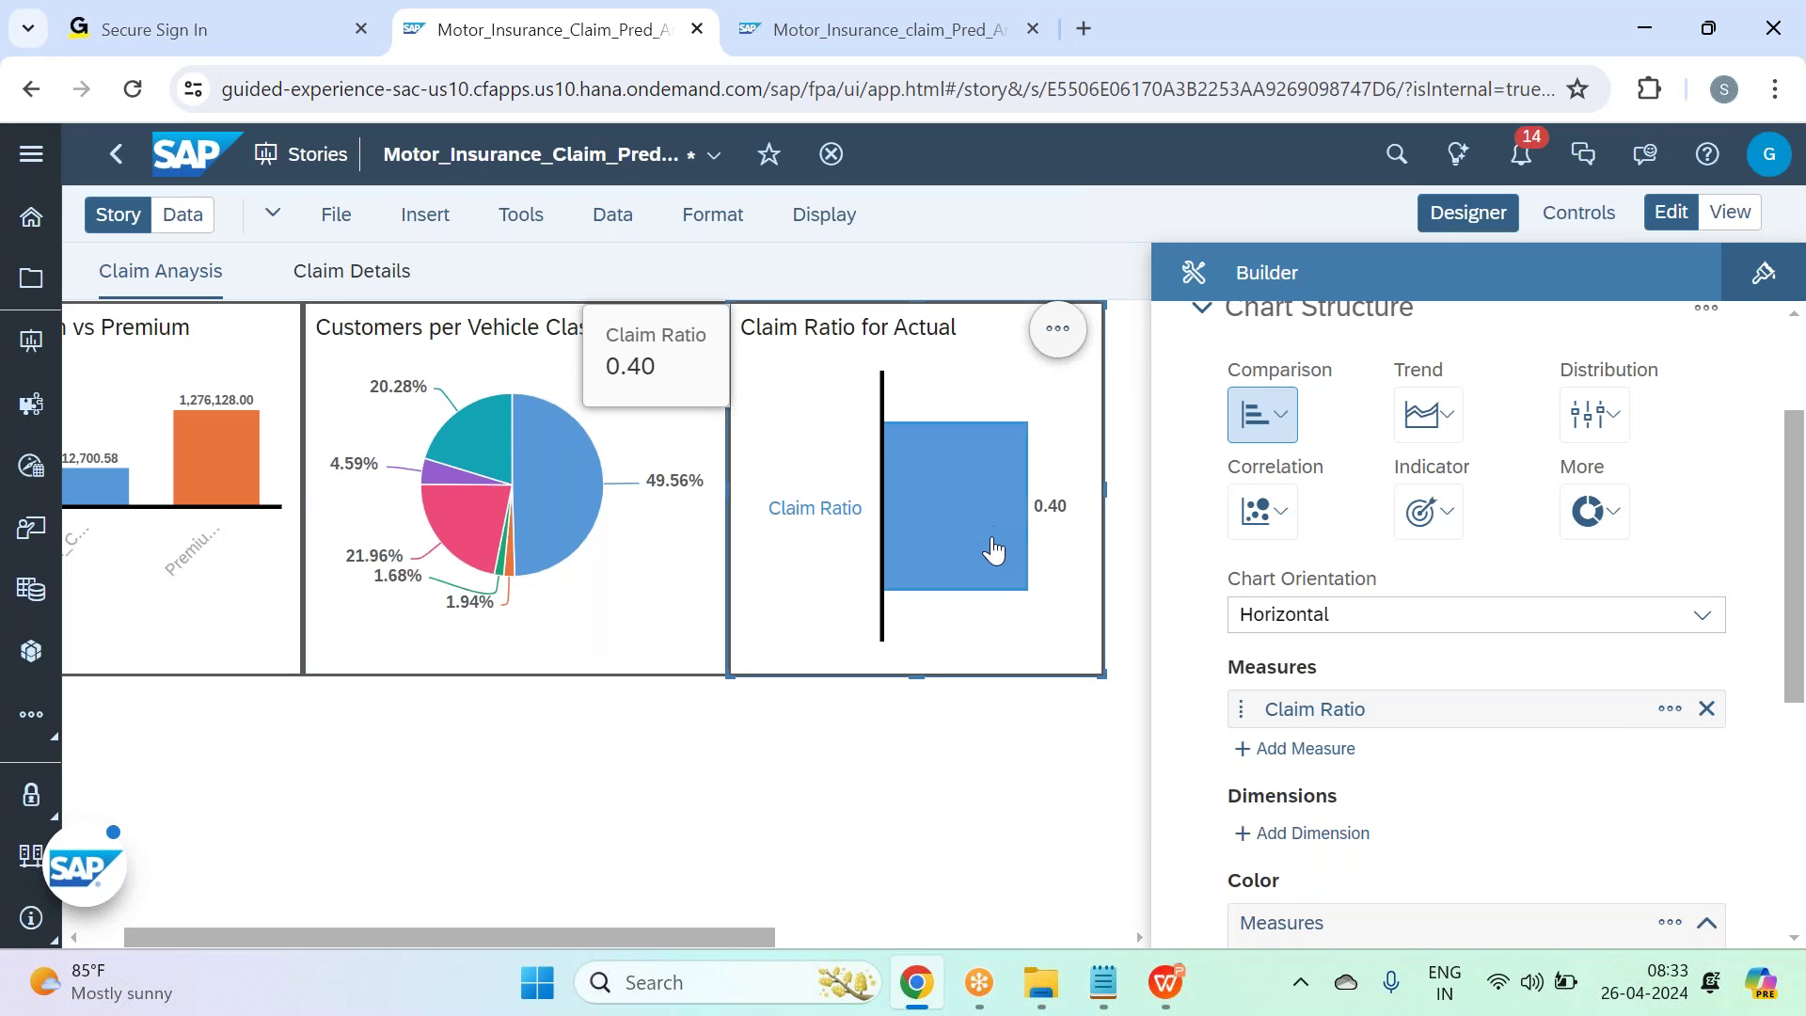
Add the Vehicle Class dimension to the Claim Ratio chart and close the chart settings.
{"action": "left_click", "coordinate": [1289, 836]}
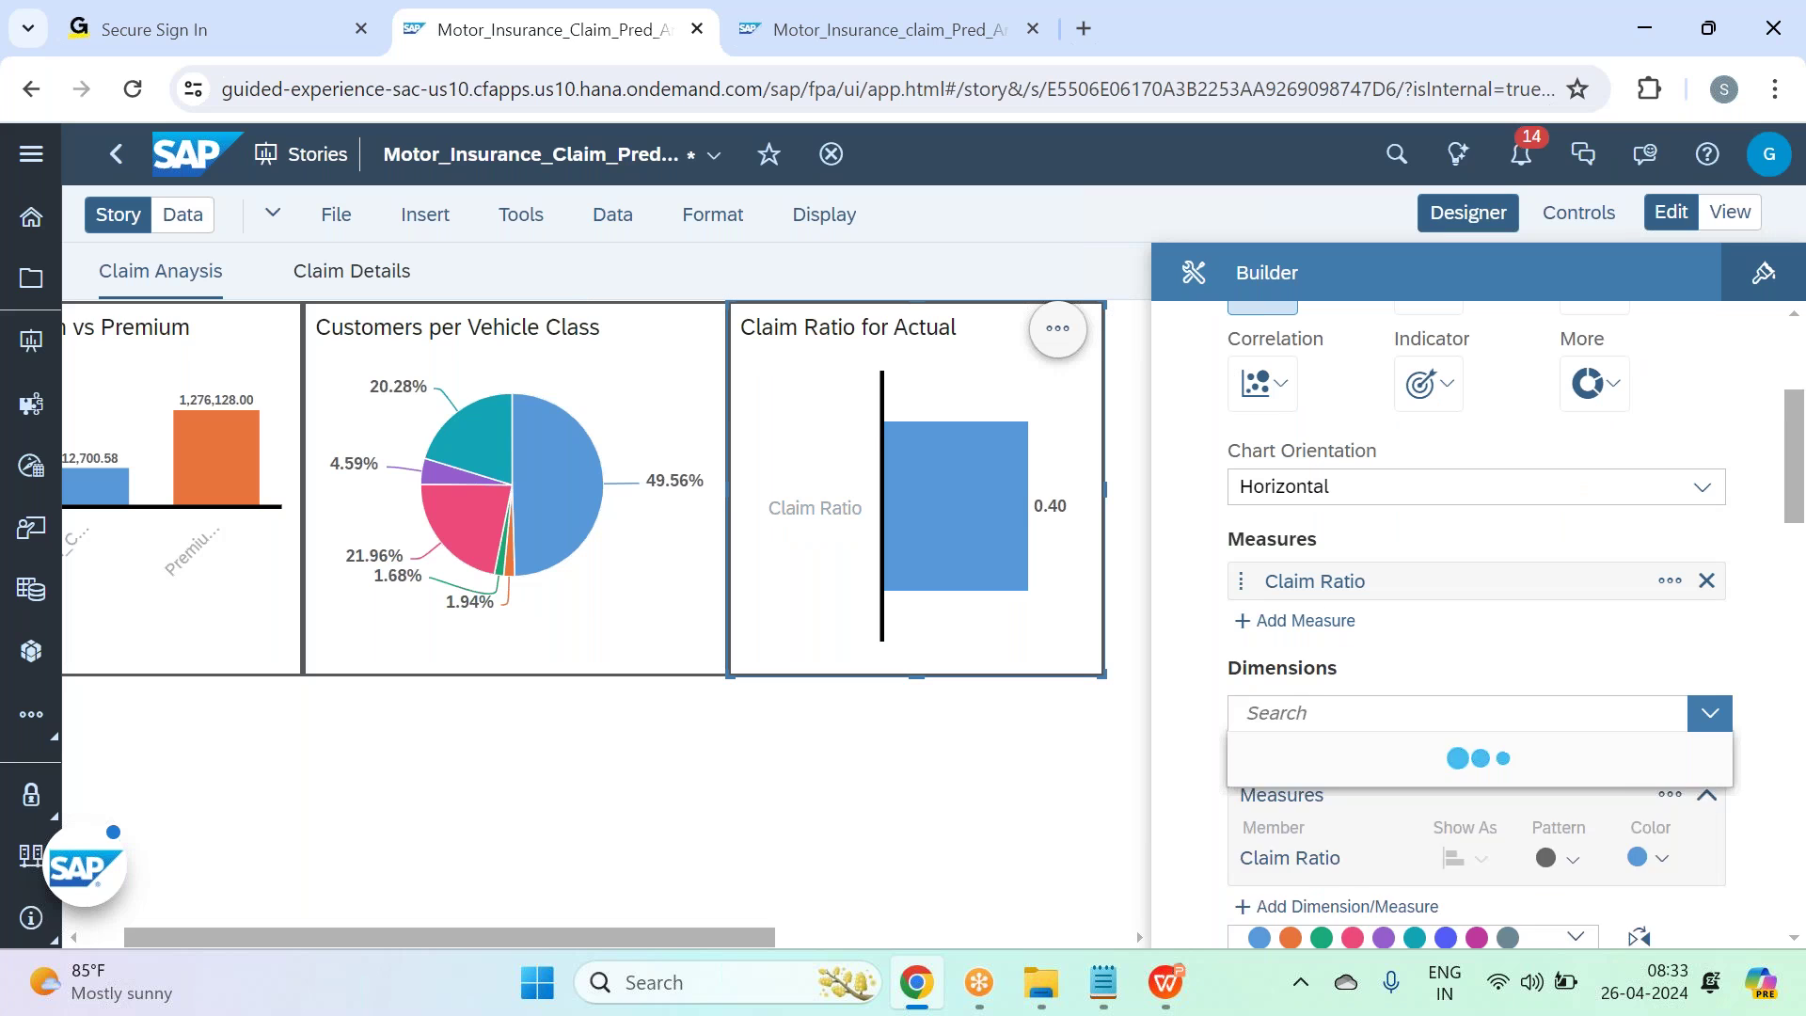
{"action": "type", "text": "vehu"}
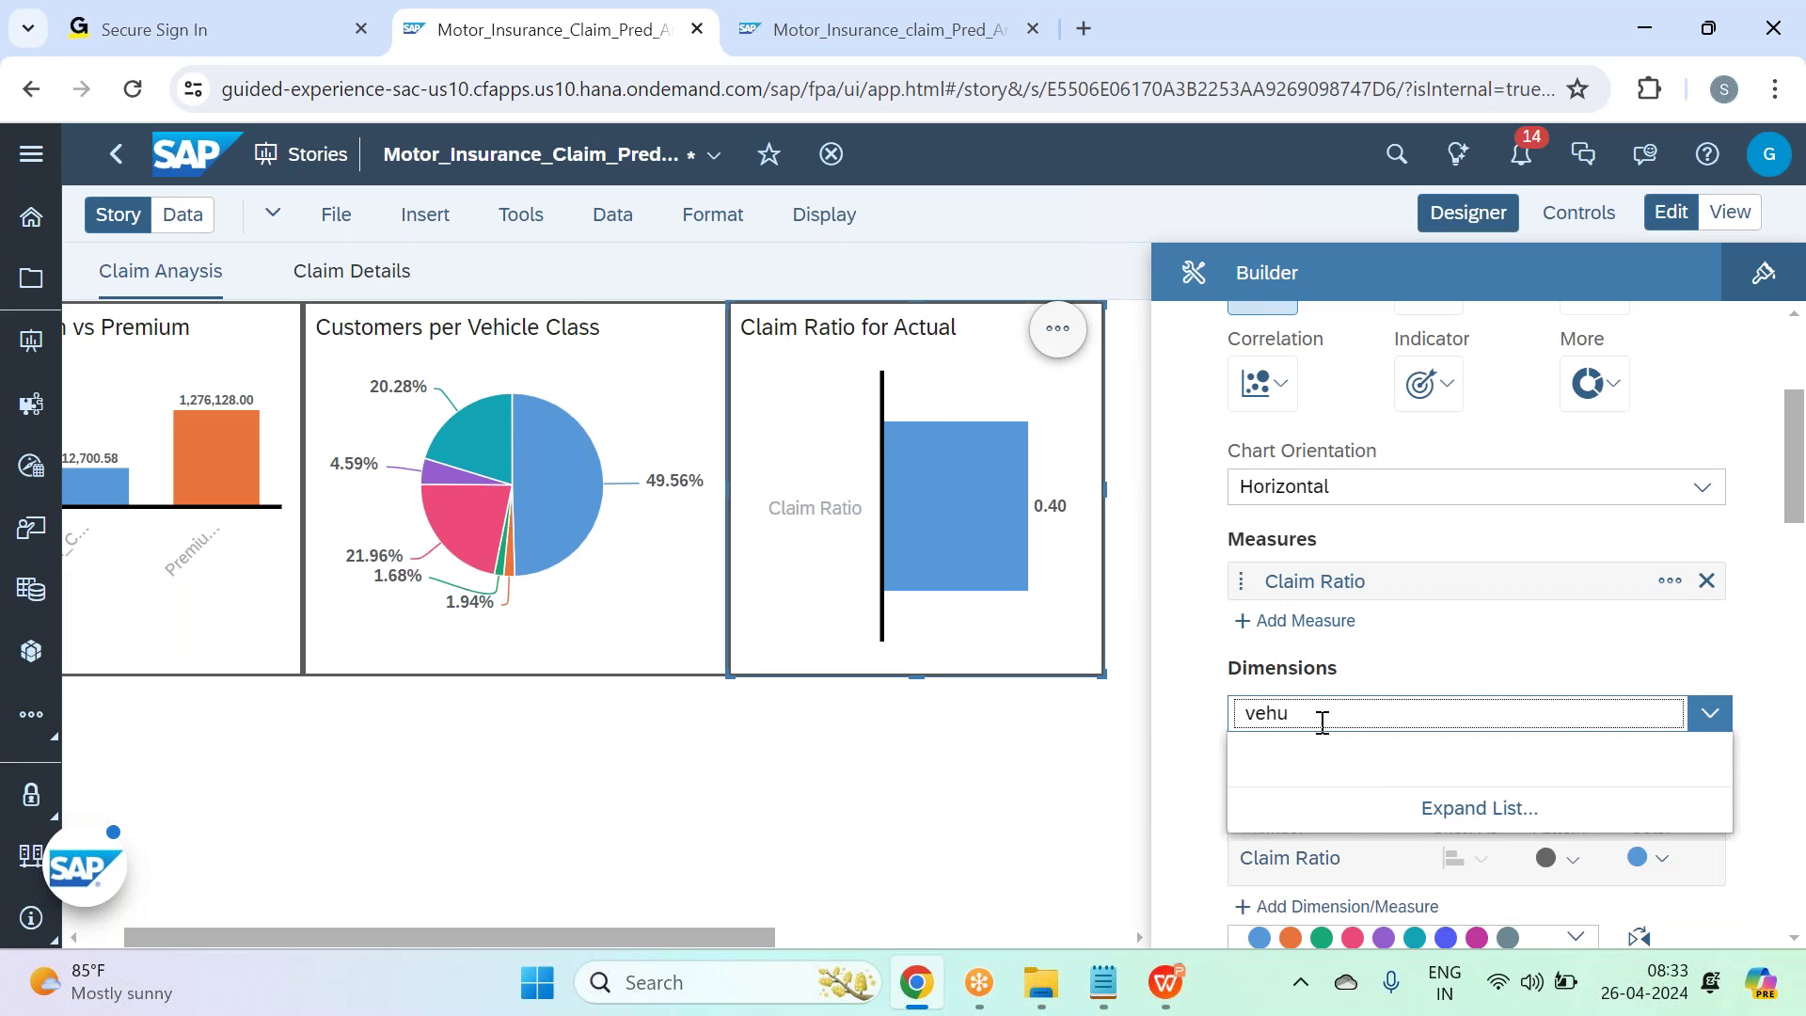
{"action": "key", "text": "BackSpace"}
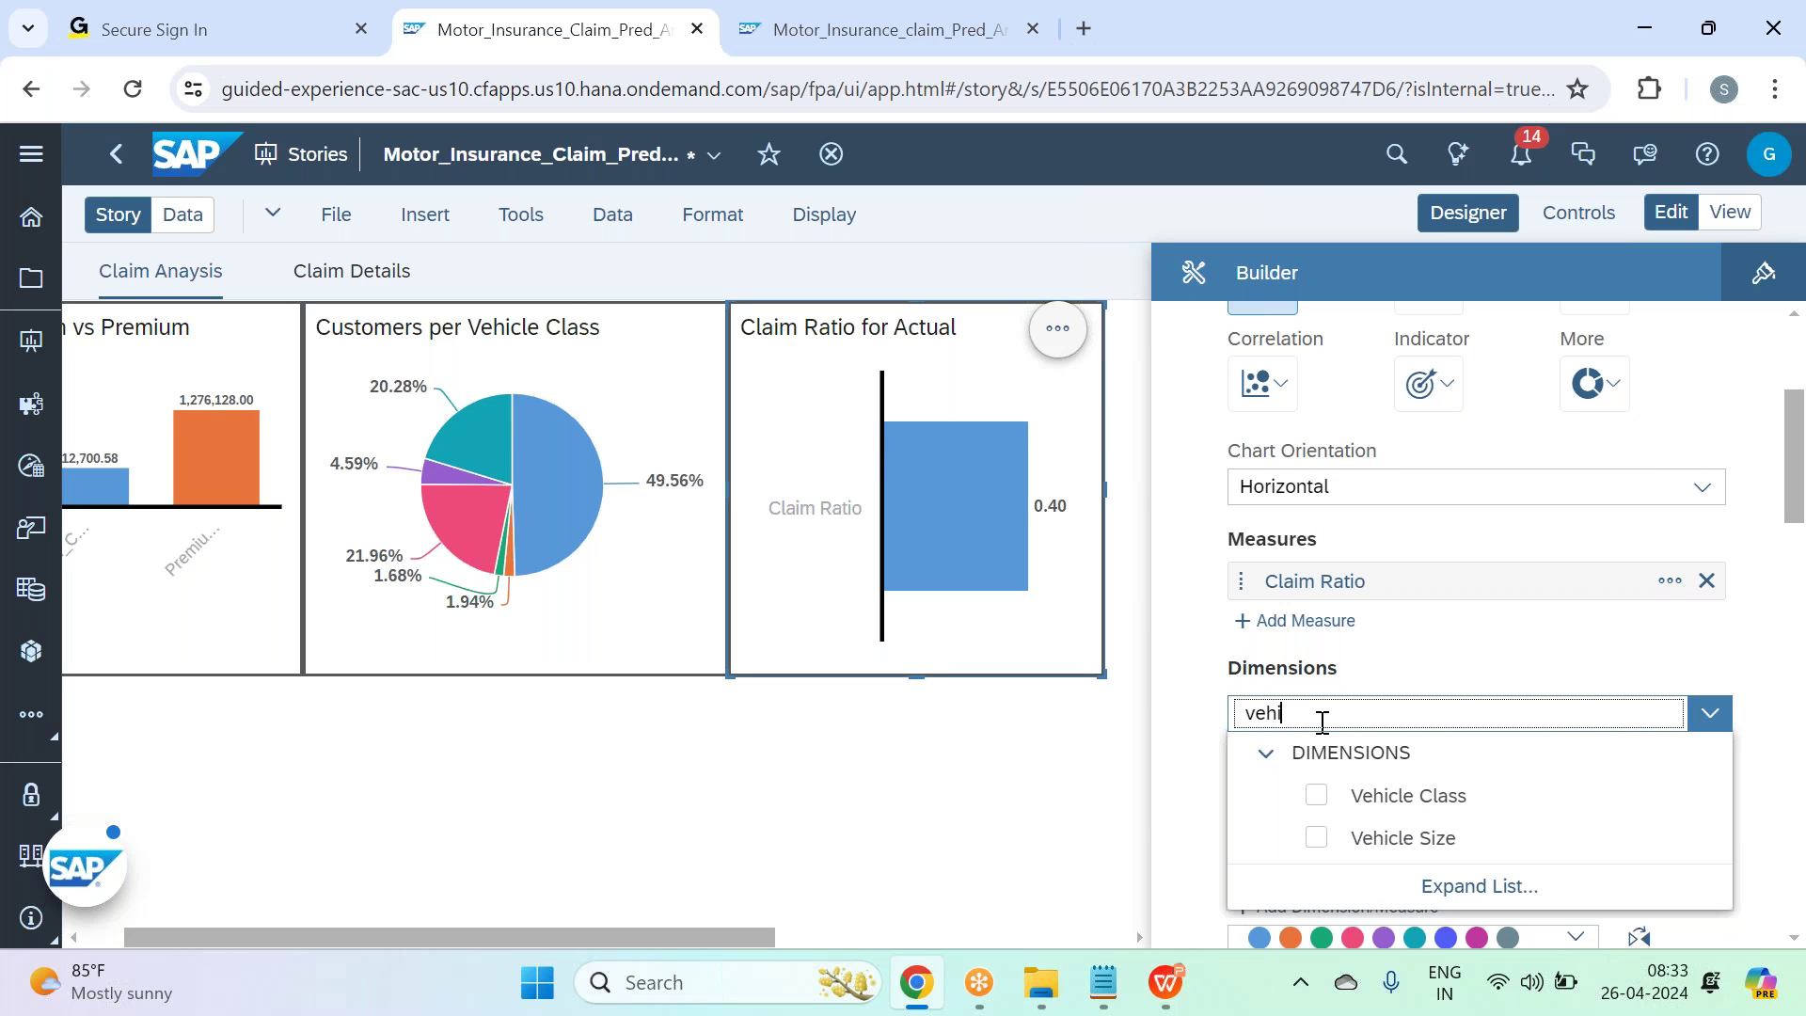
{"action": "type", "text": "i"}
{"action": "left_click", "coordinate": [1335, 796]}
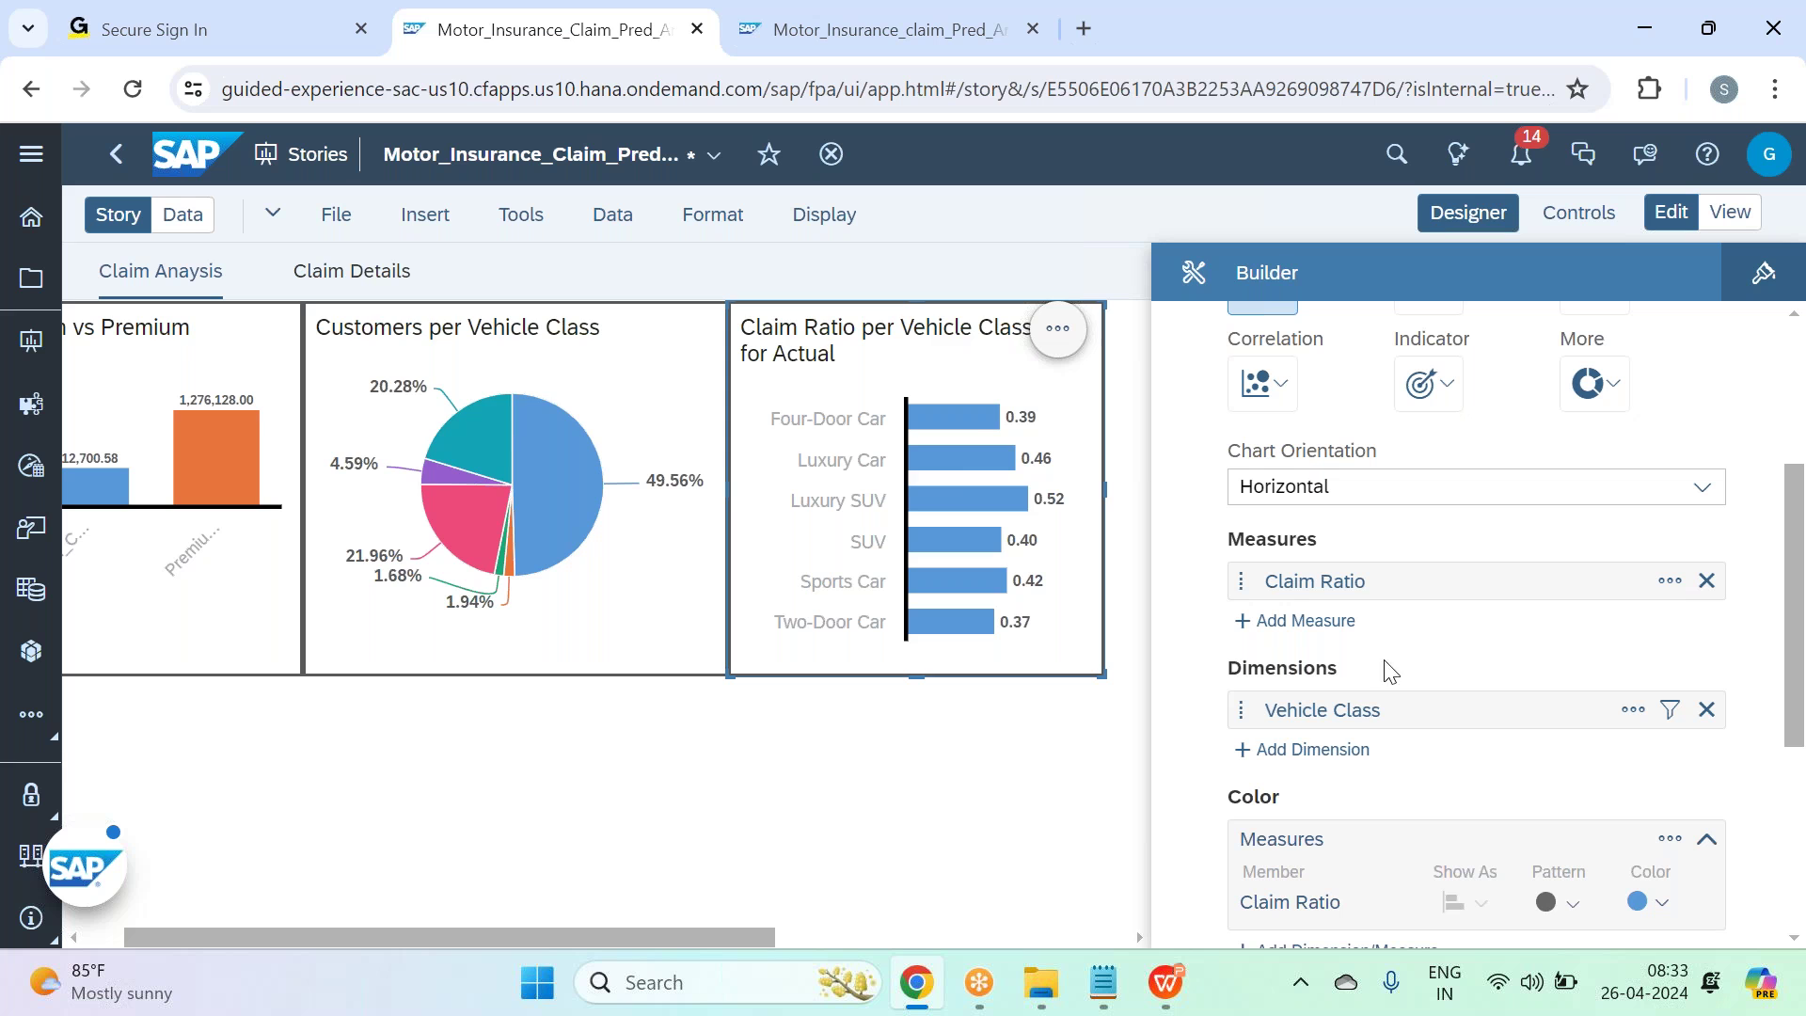
{"action": "mouse_move", "coordinate": [969, 423]}
{"action": "left_click", "coordinate": [1468, 212]}
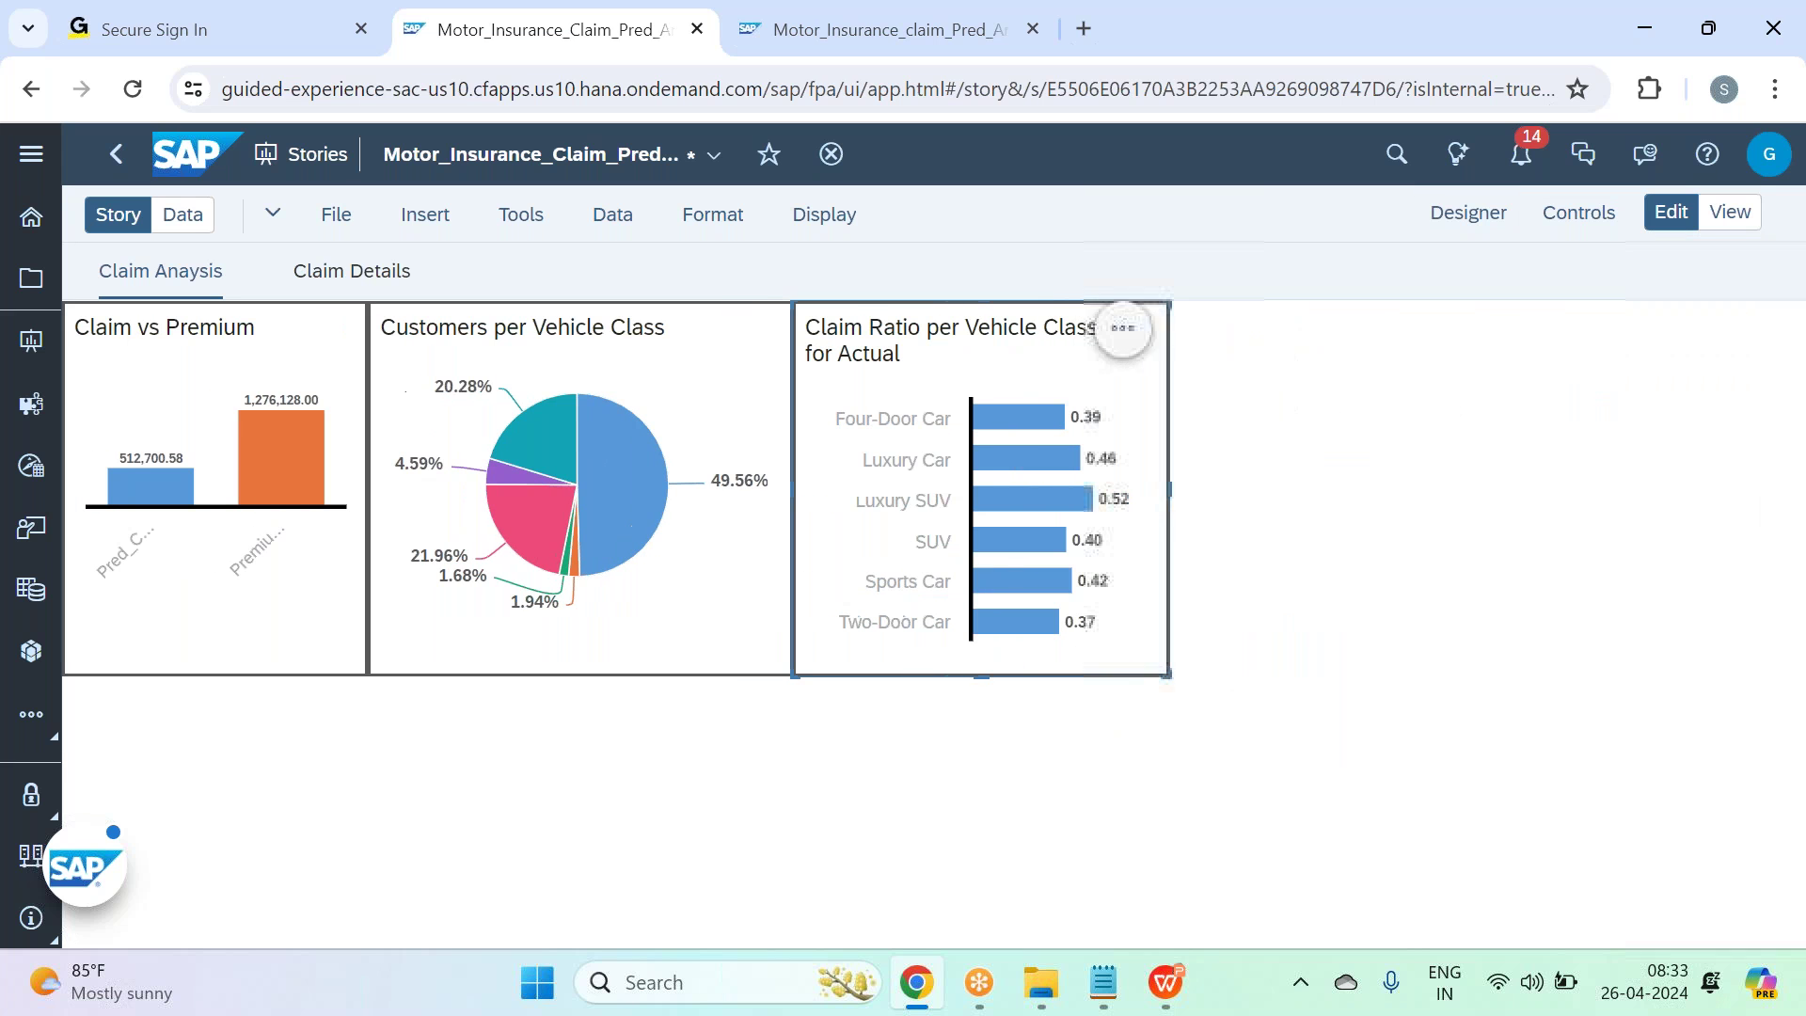
Create a fixed reference line at 0.4 on the Claim Ratio bar chart.
{"action": "left_click", "coordinate": [1149, 359]}
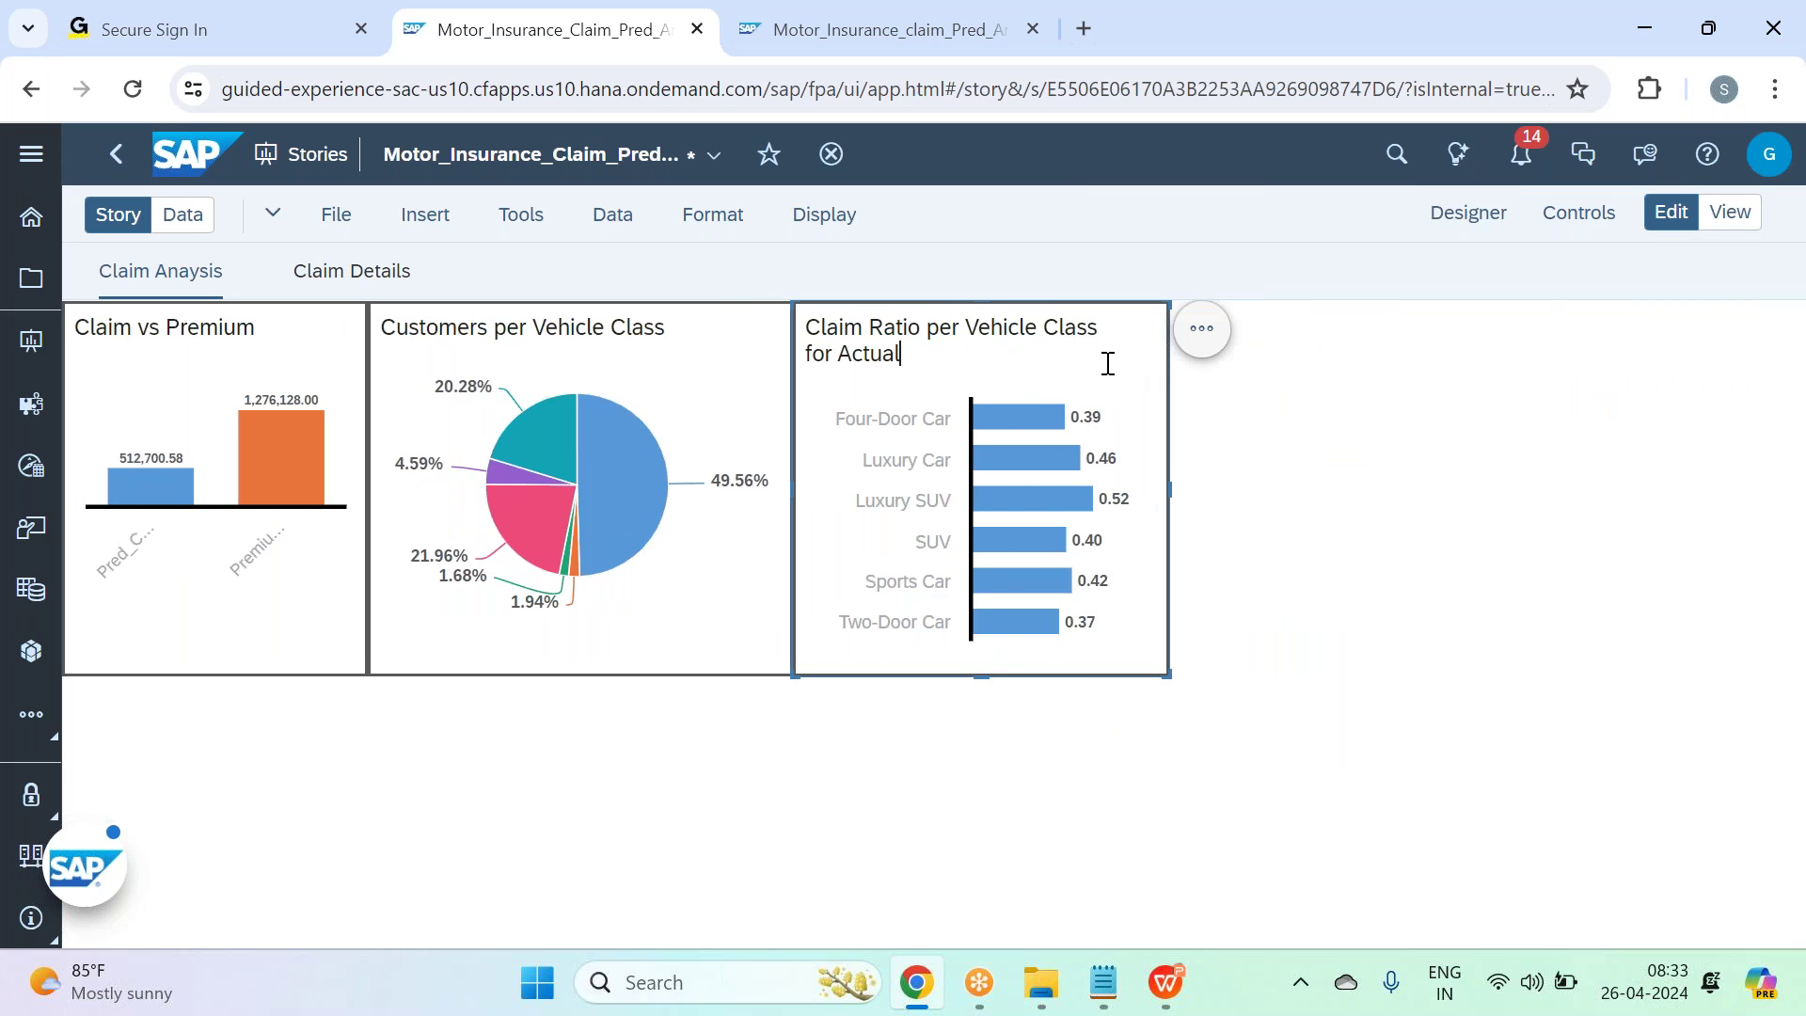
{"action": "left_click", "coordinate": [1202, 329]}
{"action": "mouse_move", "coordinate": [1369, 472]}
{"action": "left_click", "coordinate": [1601, 528]}
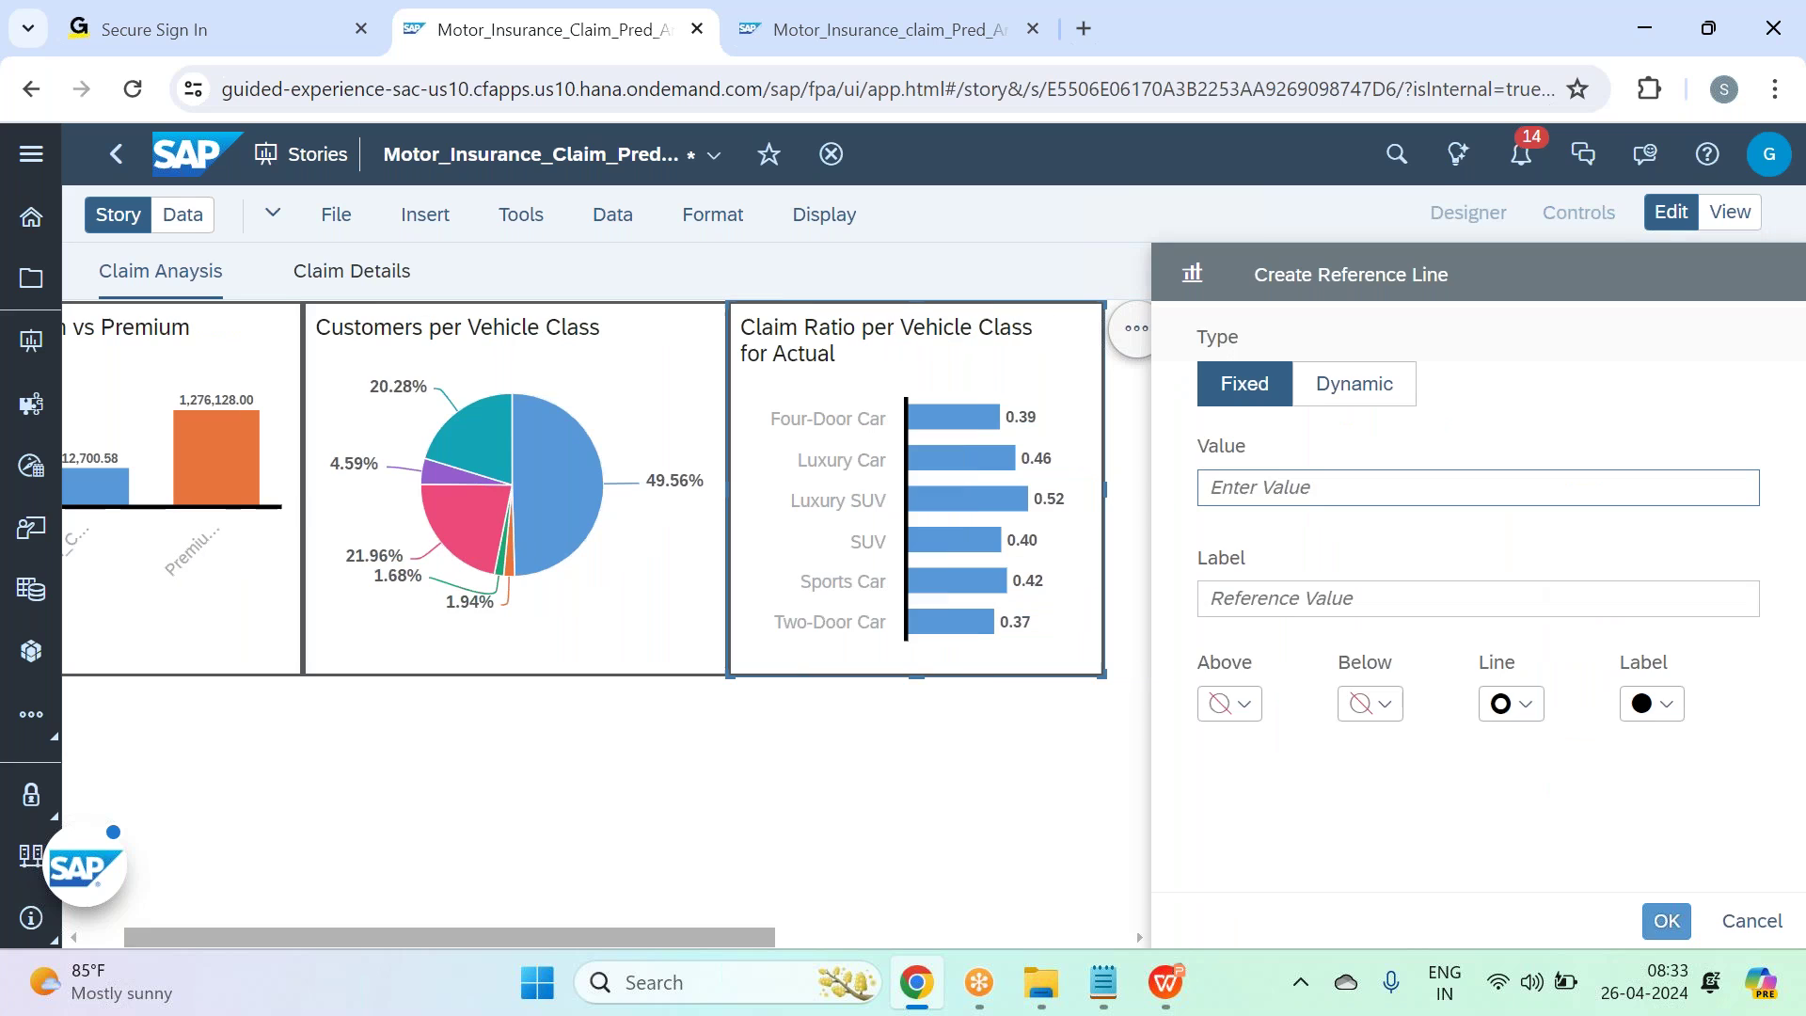
{"action": "type", "text": "0.4"}
Shade the area above the reference line red and the area below it green, and apply the line.
{"action": "left_click", "coordinate": [1229, 704]}
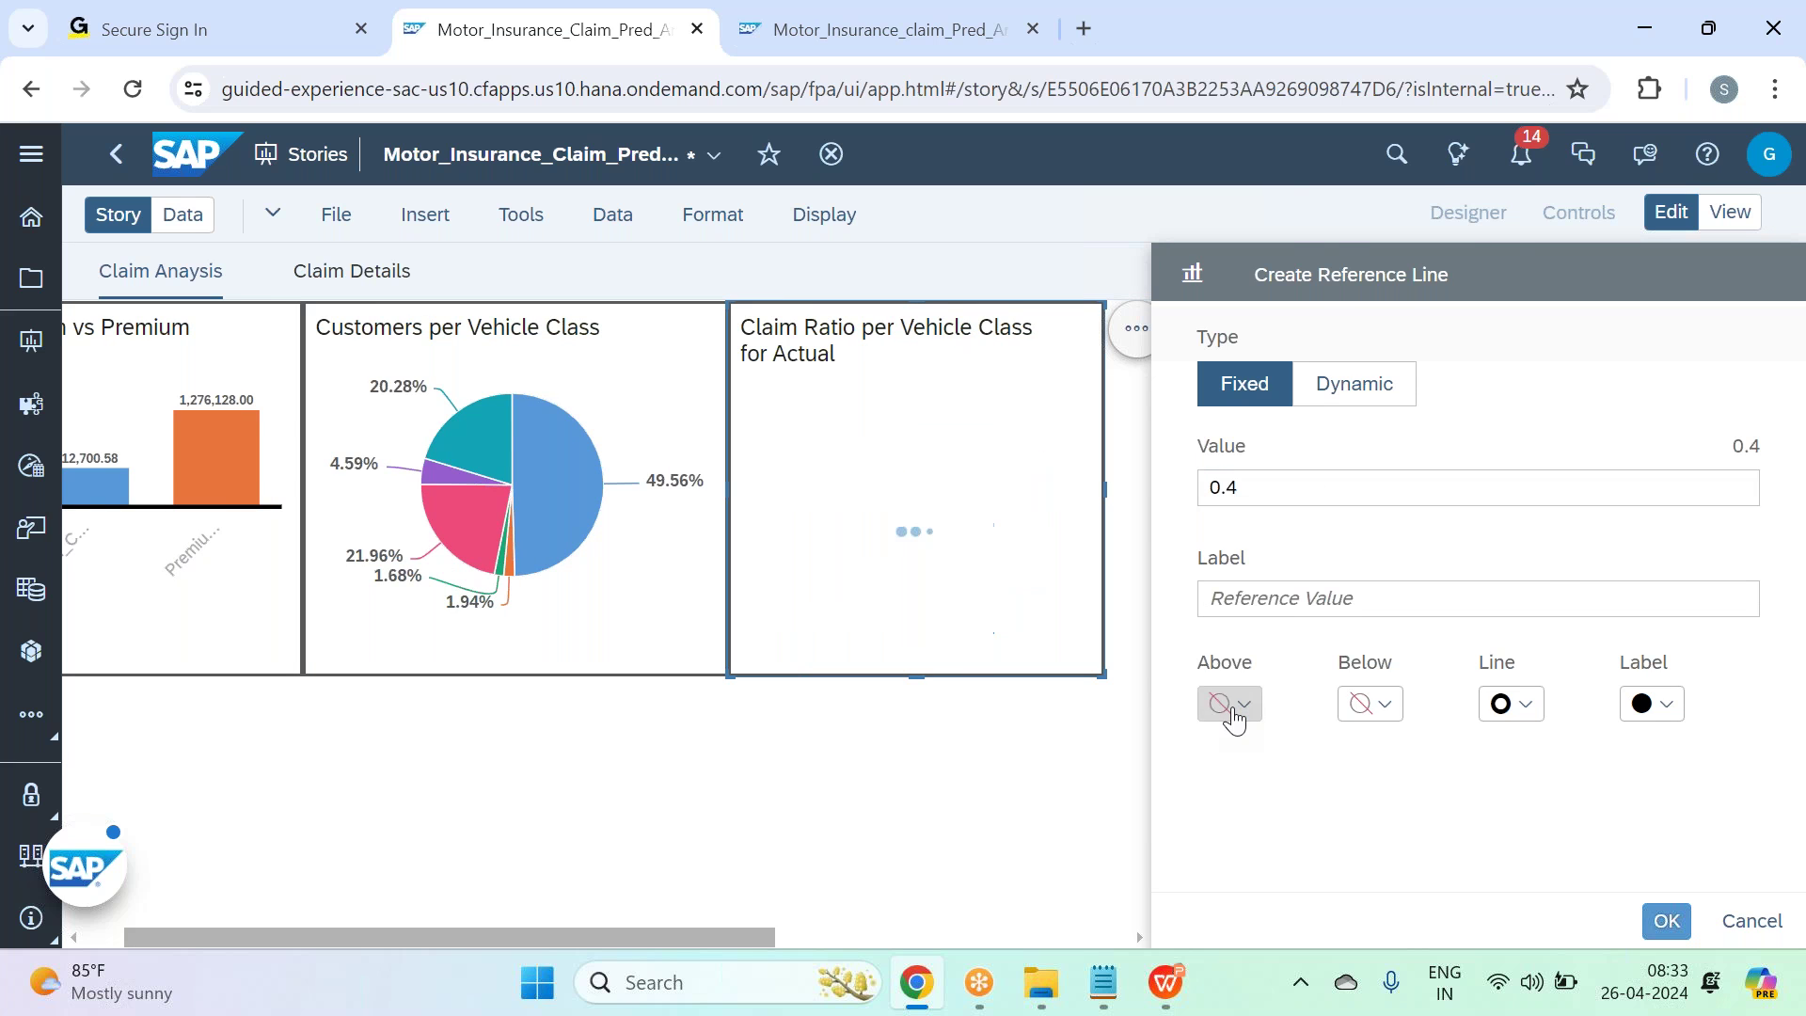
{"action": "left_click", "coordinate": [1462, 279]}
{"action": "left_click", "coordinate": [1370, 703]}
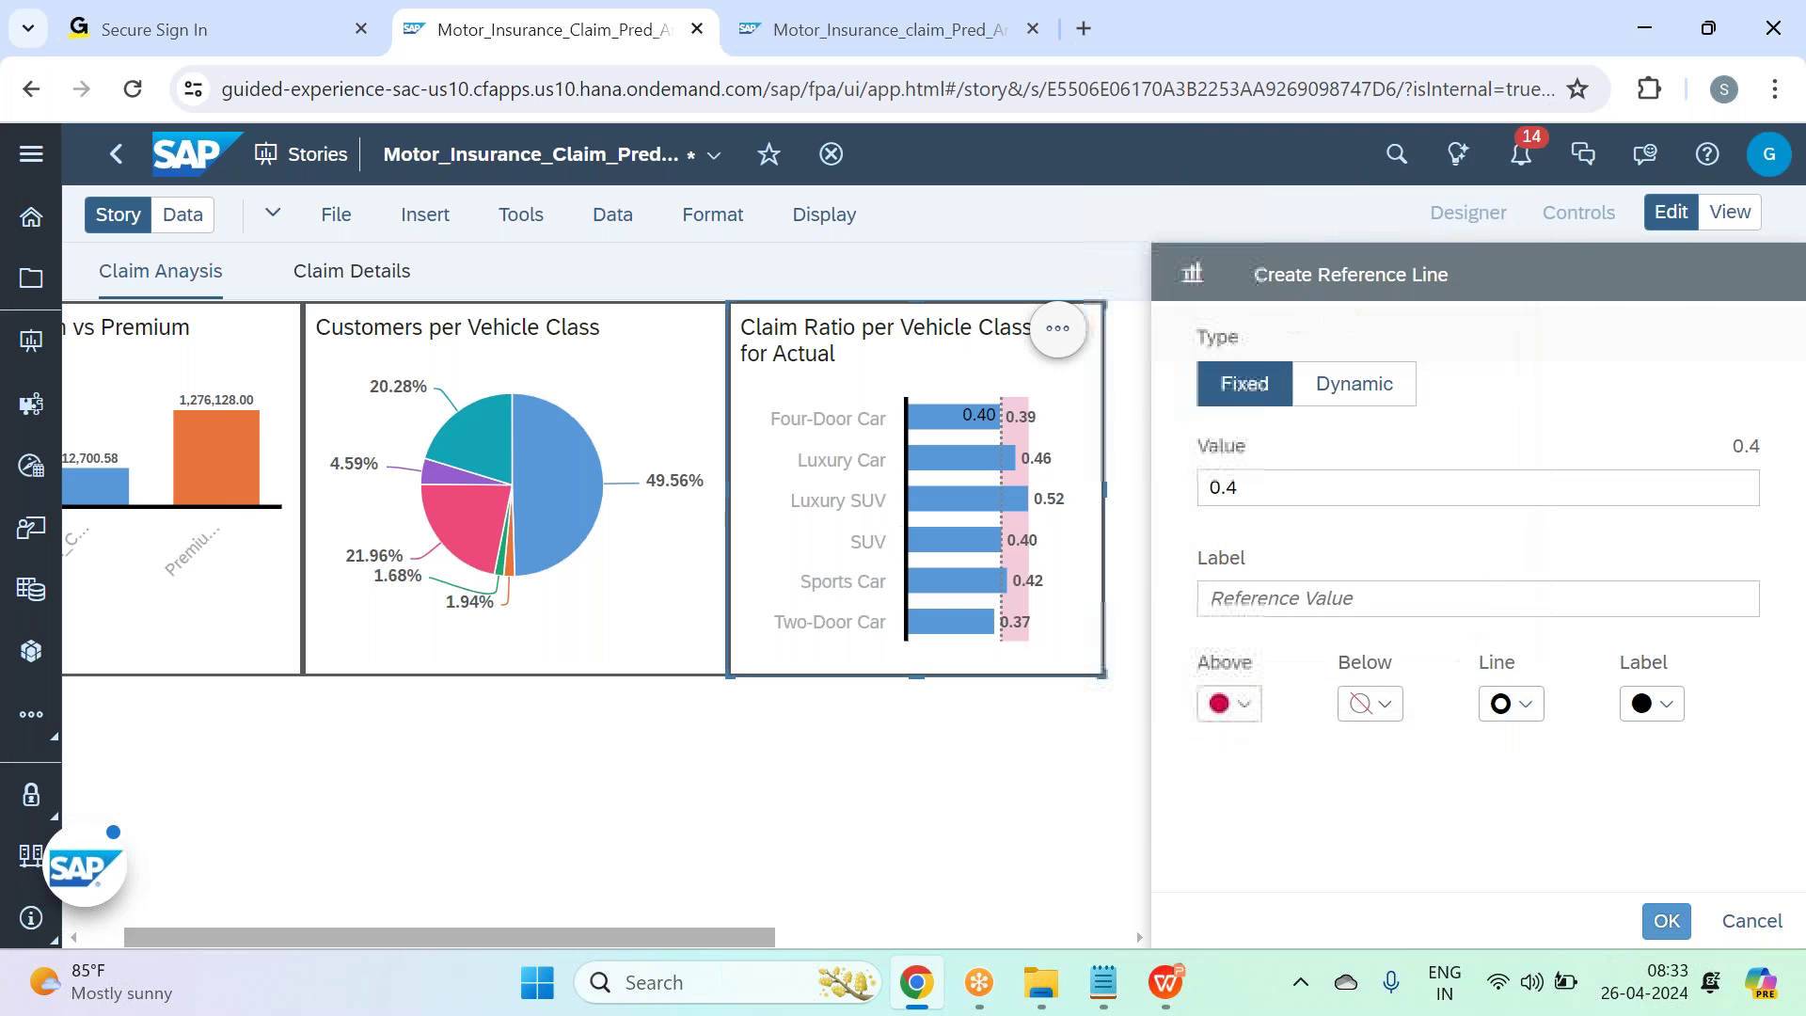
{"action": "left_click", "coordinate": [1378, 322]}
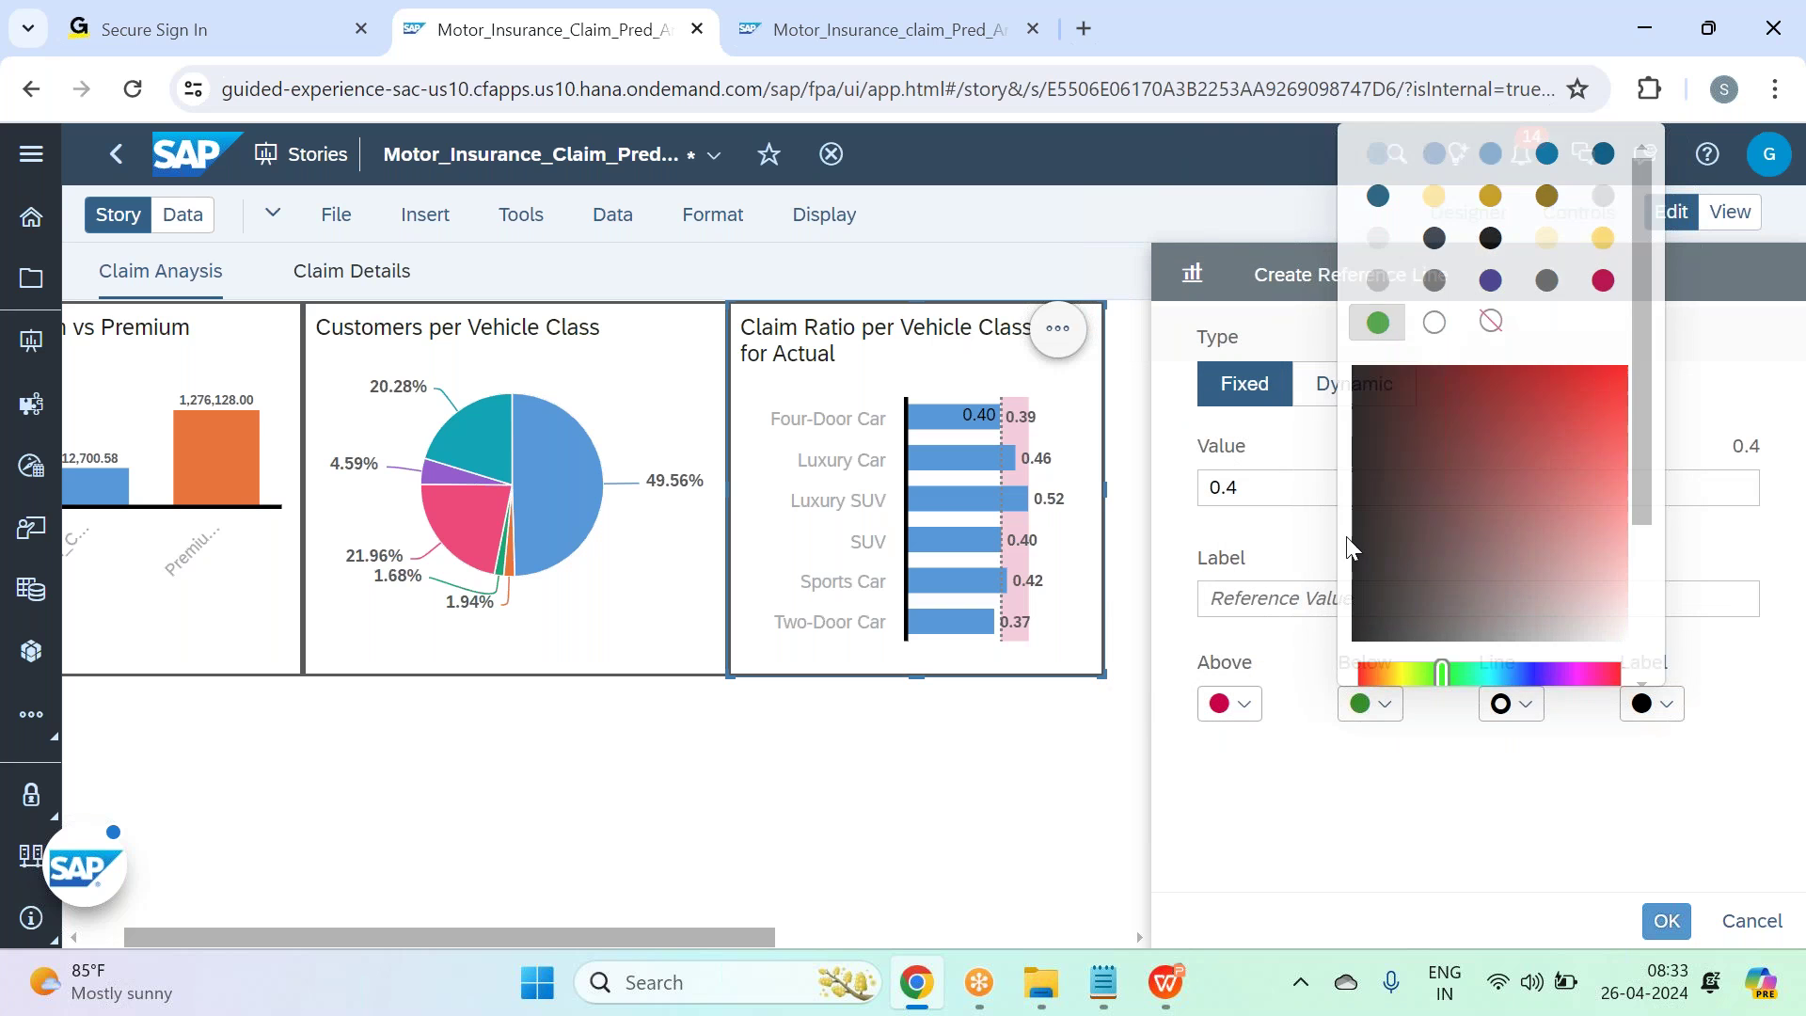
{"action": "left_click", "coordinate": [1664, 924]}
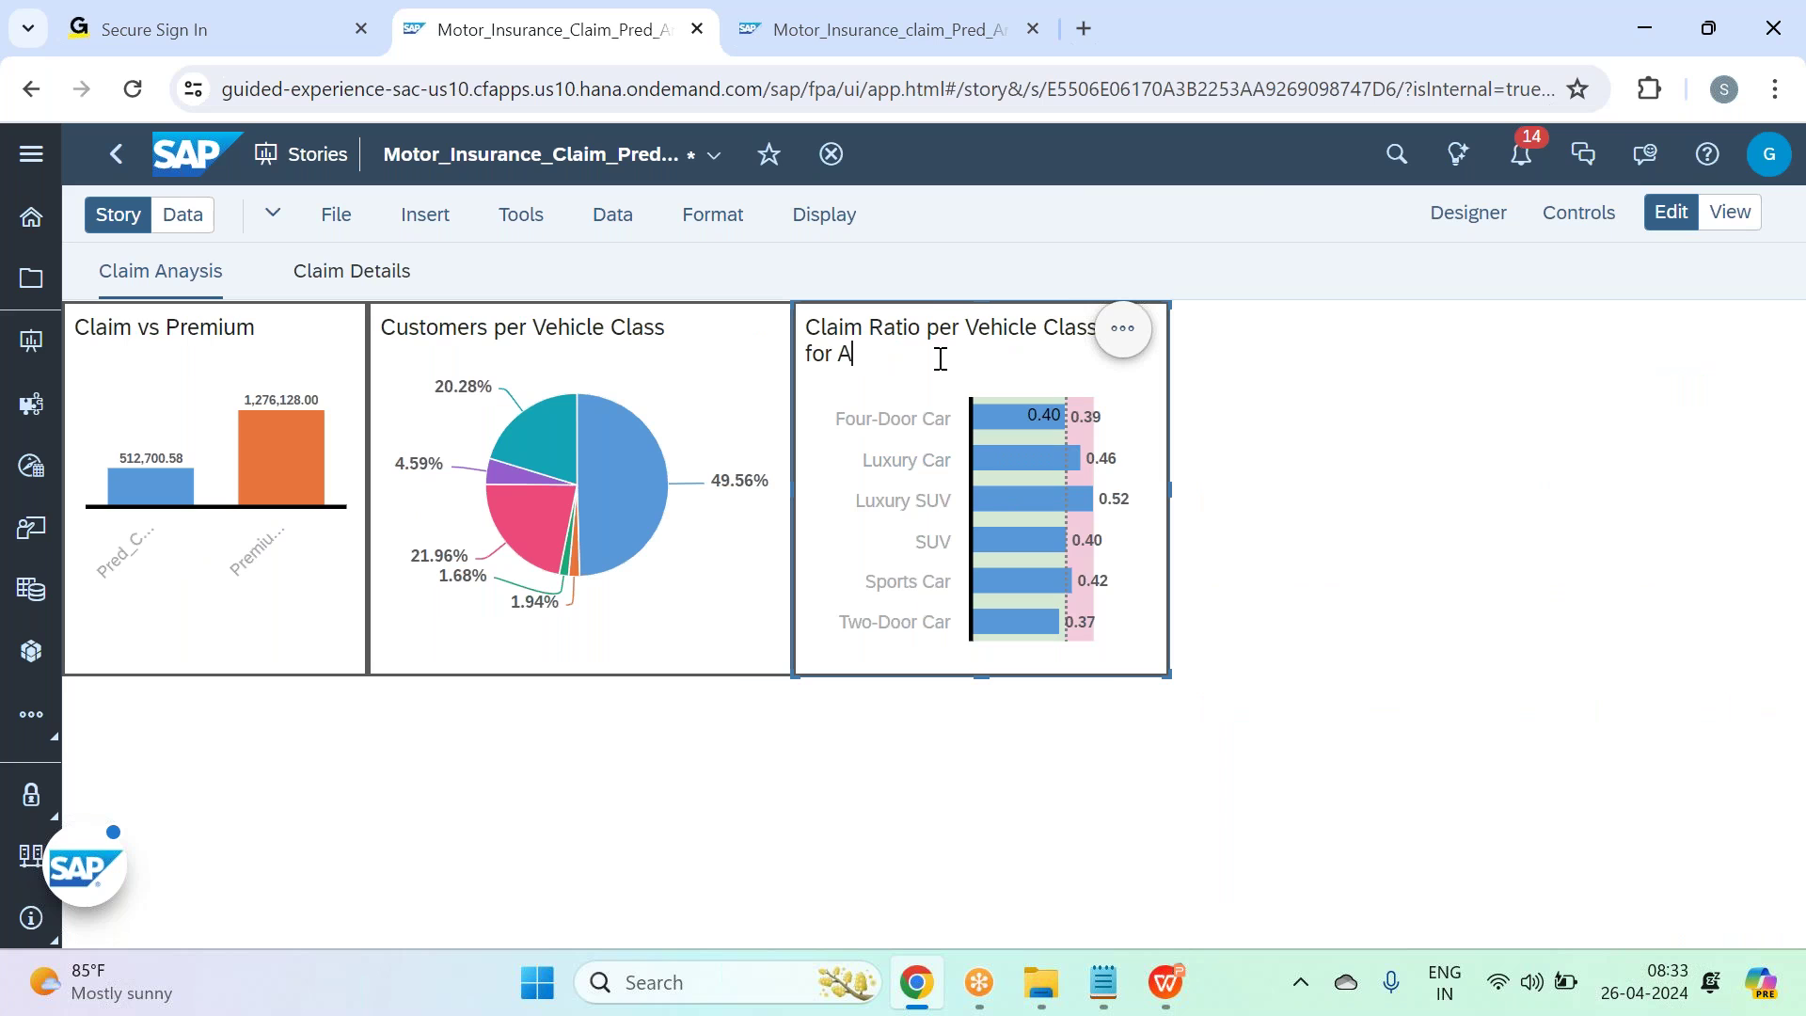
Shorten the bar chart's title to "Claim Ratio per Vehicle Class" and inspect the ratios of its bars.
{"action": "key", "text": "BackSpace"}
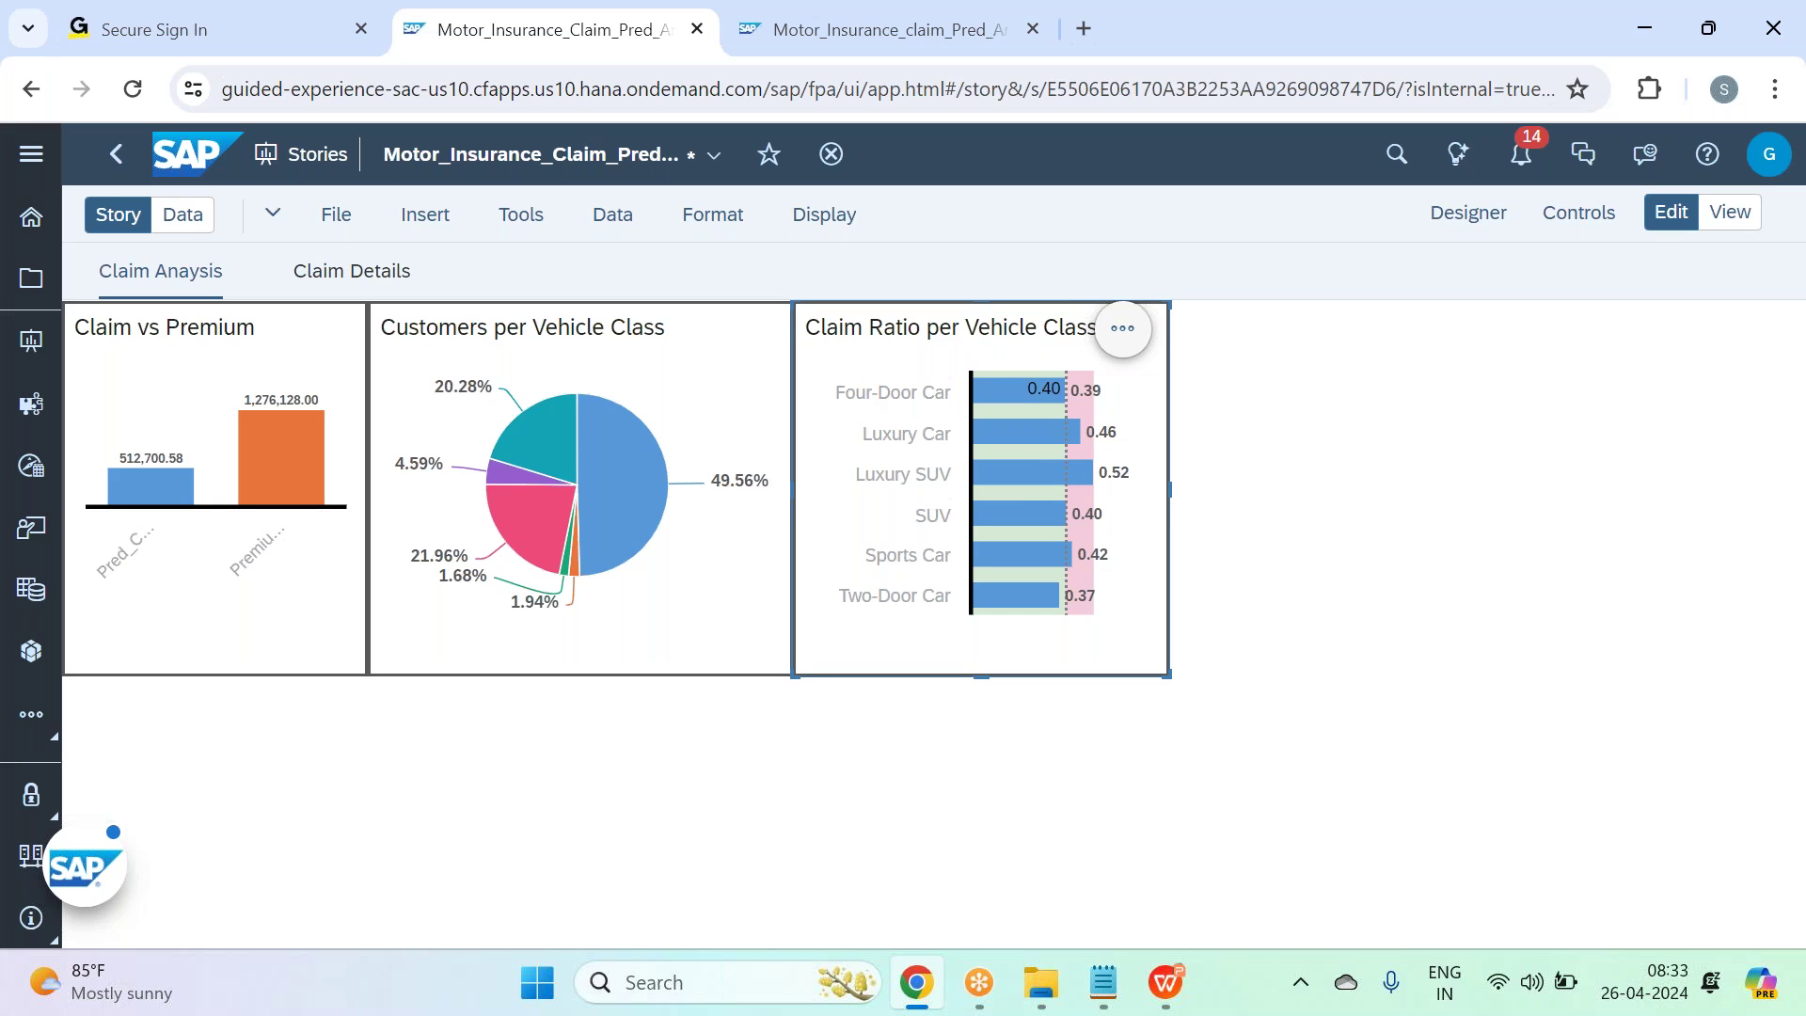
{"action": "left_click", "coordinate": [1266, 506]}
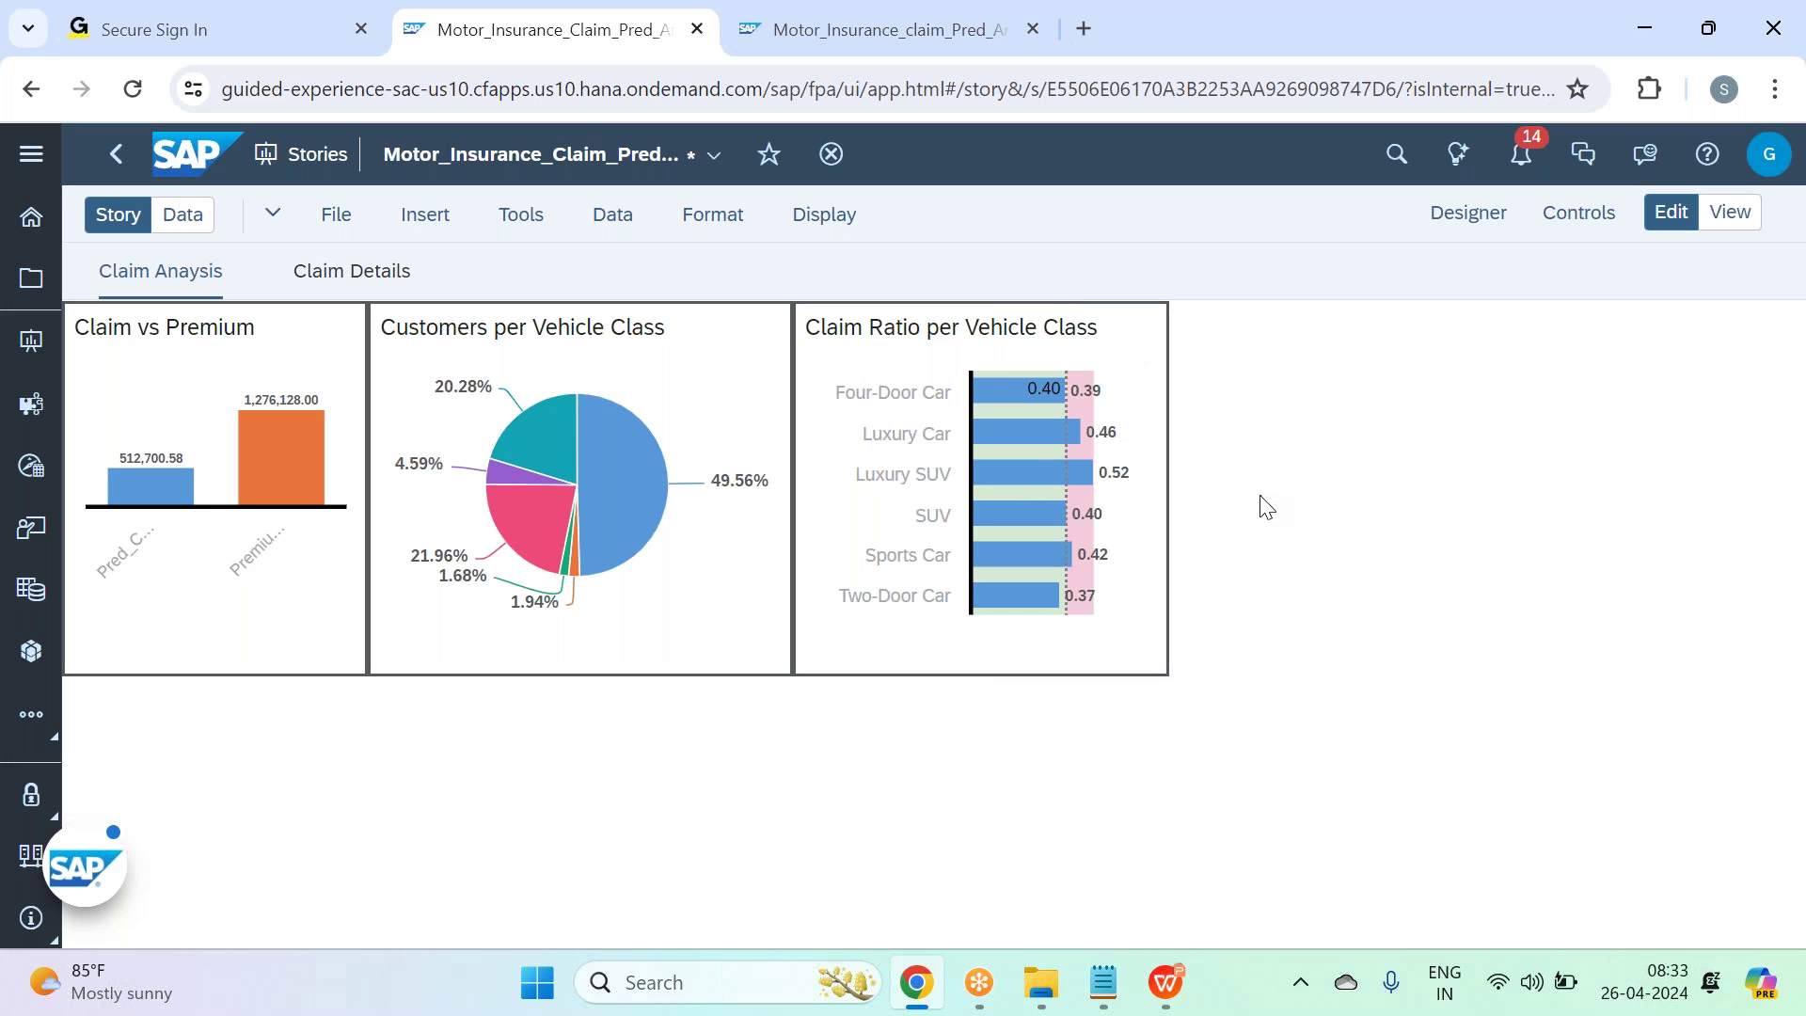
{"action": "mouse_move", "coordinate": [1023, 613]}
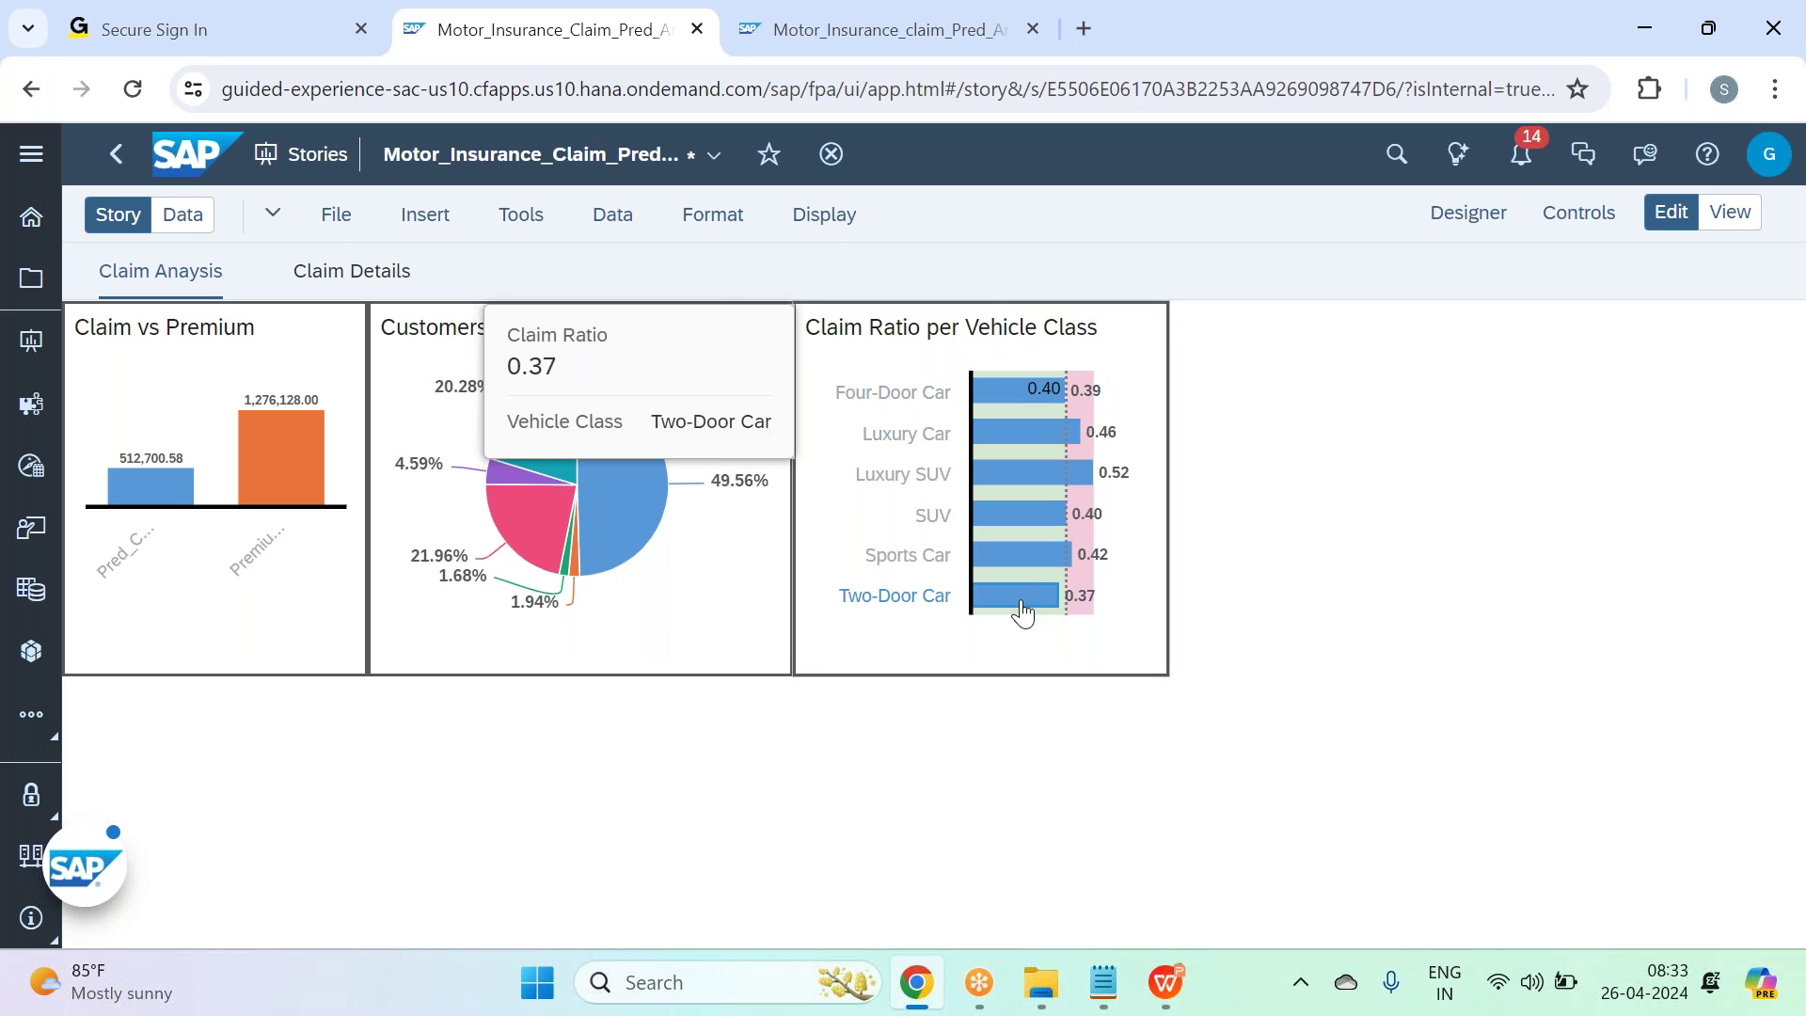
{"action": "mouse_move", "coordinate": [1020, 513]}
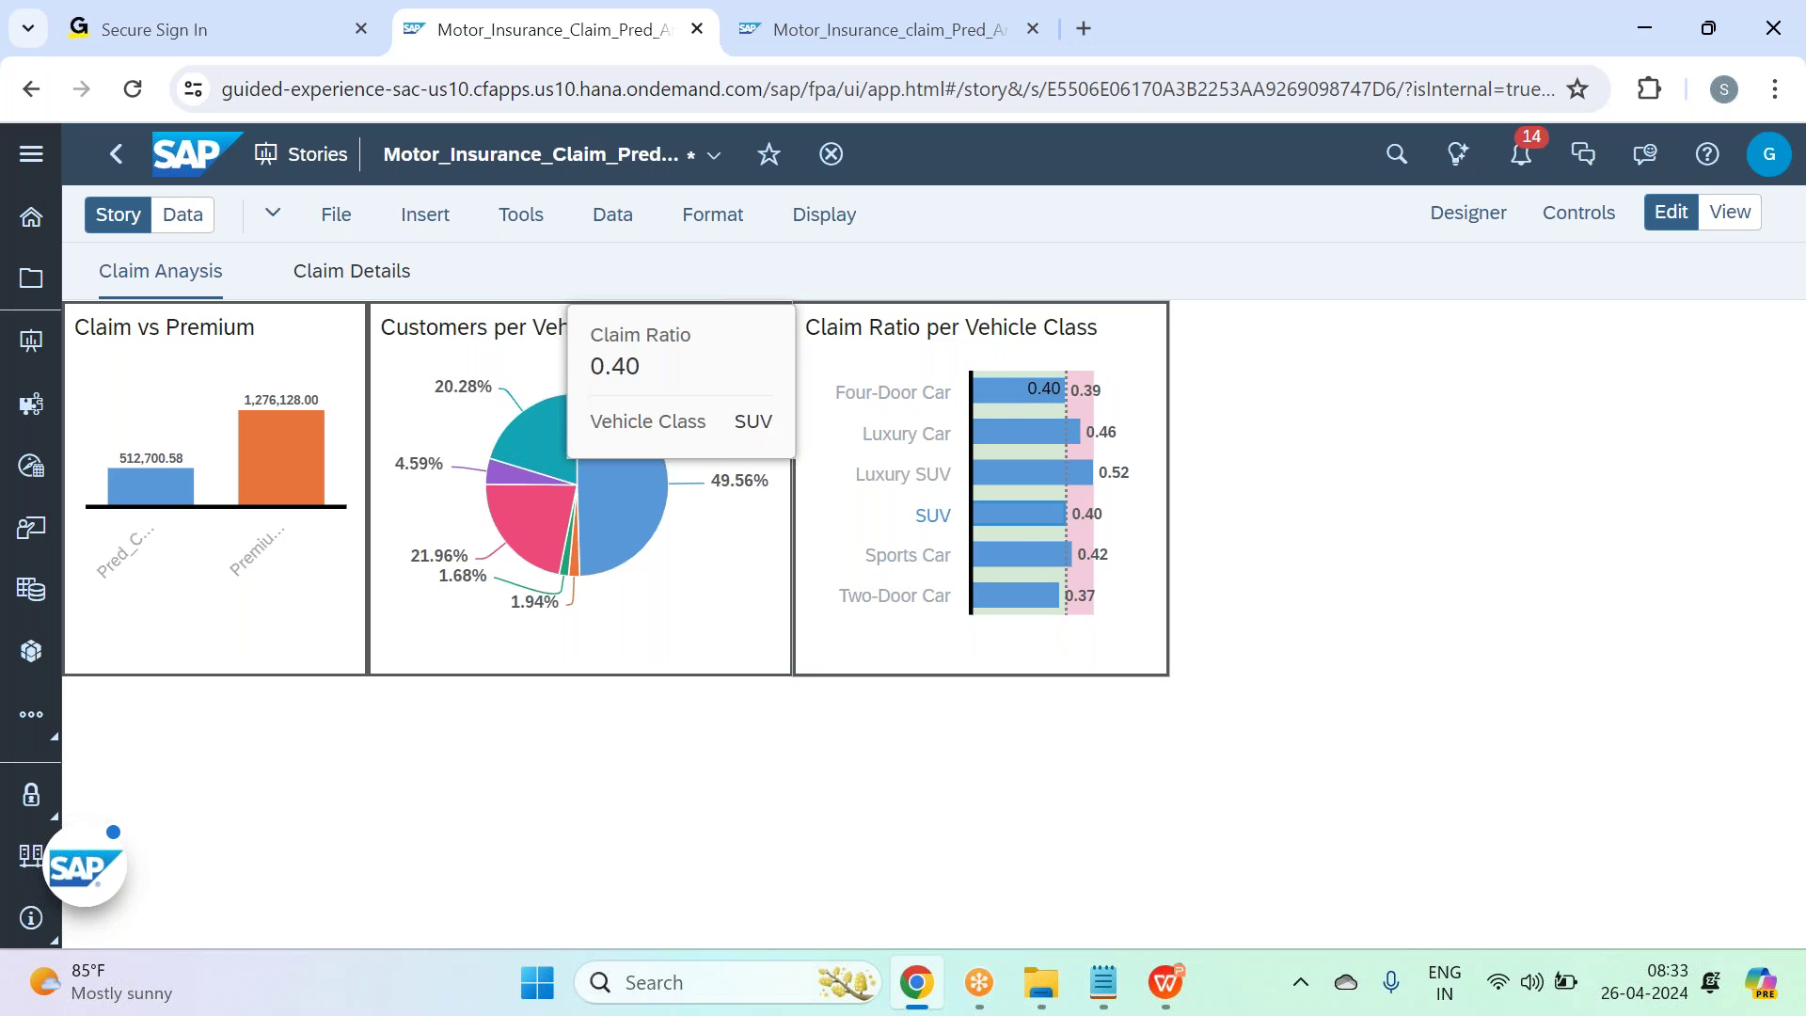
{"action": "mouse_move", "coordinate": [1046, 440]}
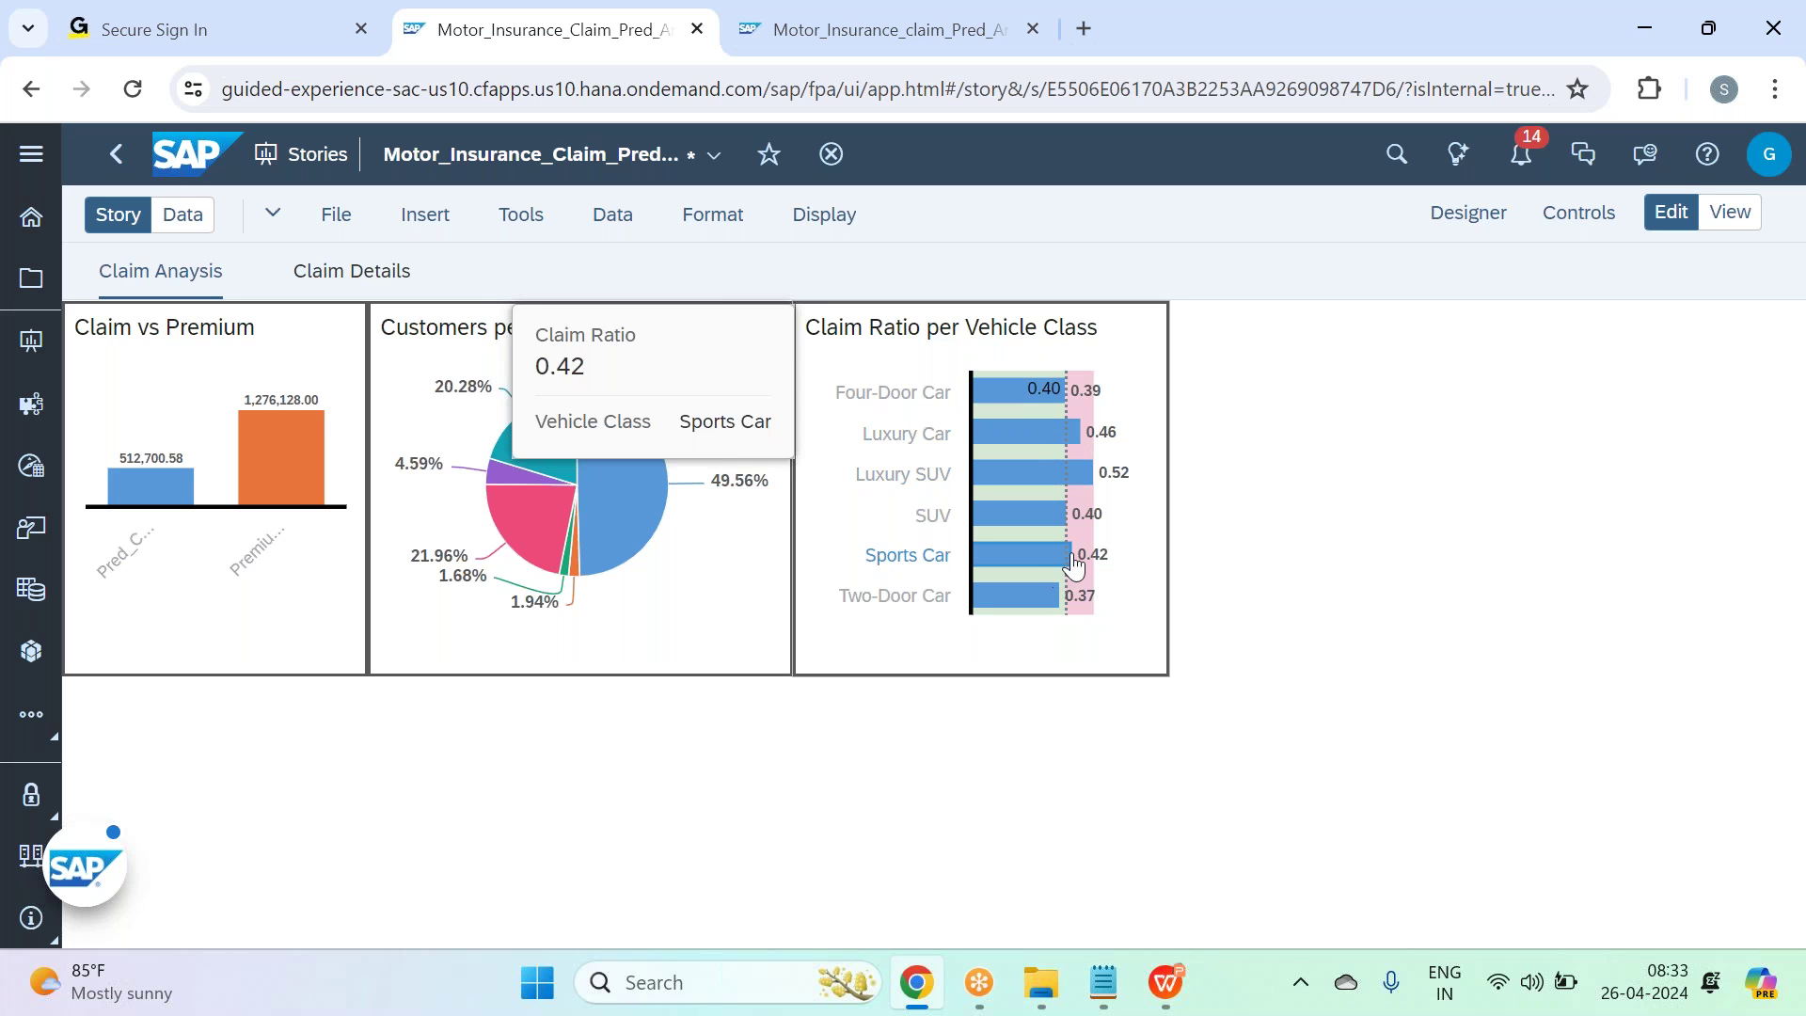
{"action": "mouse_move", "coordinate": [1094, 572]}
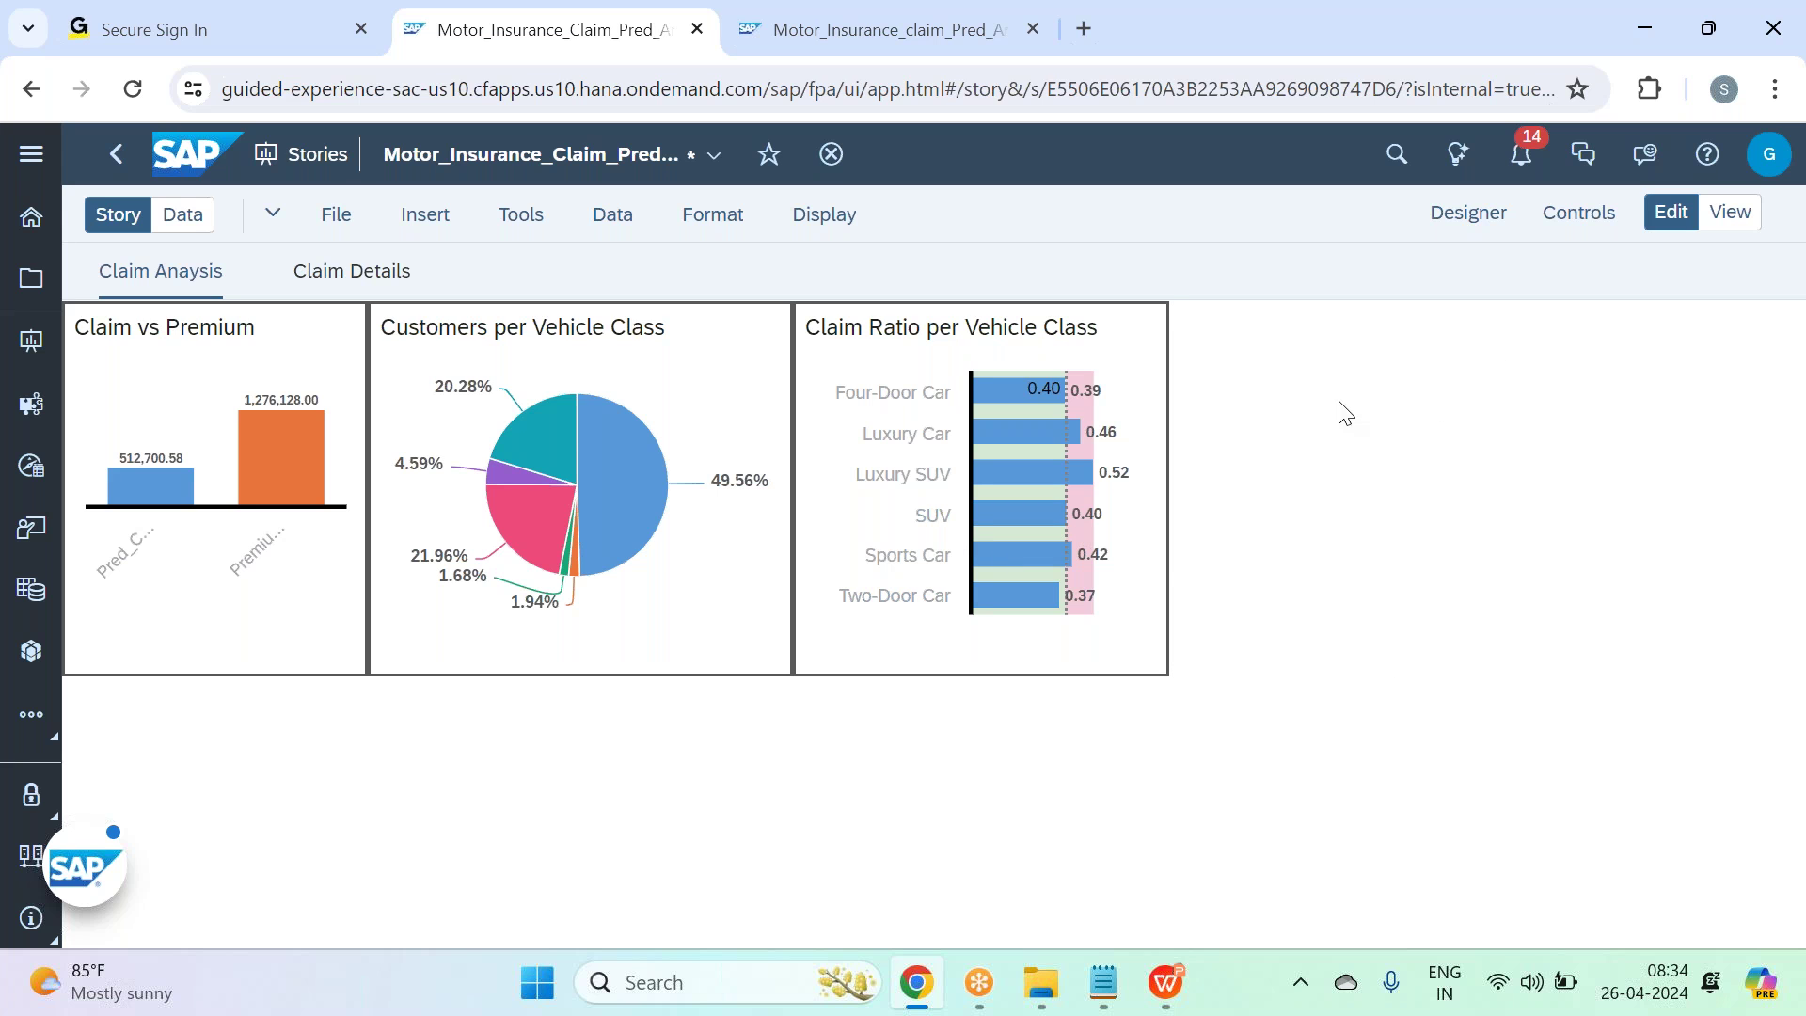
Save the motor insurance claim story.
{"action": "left_click", "coordinate": [336, 214]}
{"action": "mouse_move", "coordinate": [395, 300]}
{"action": "left_click", "coordinate": [621, 295]}
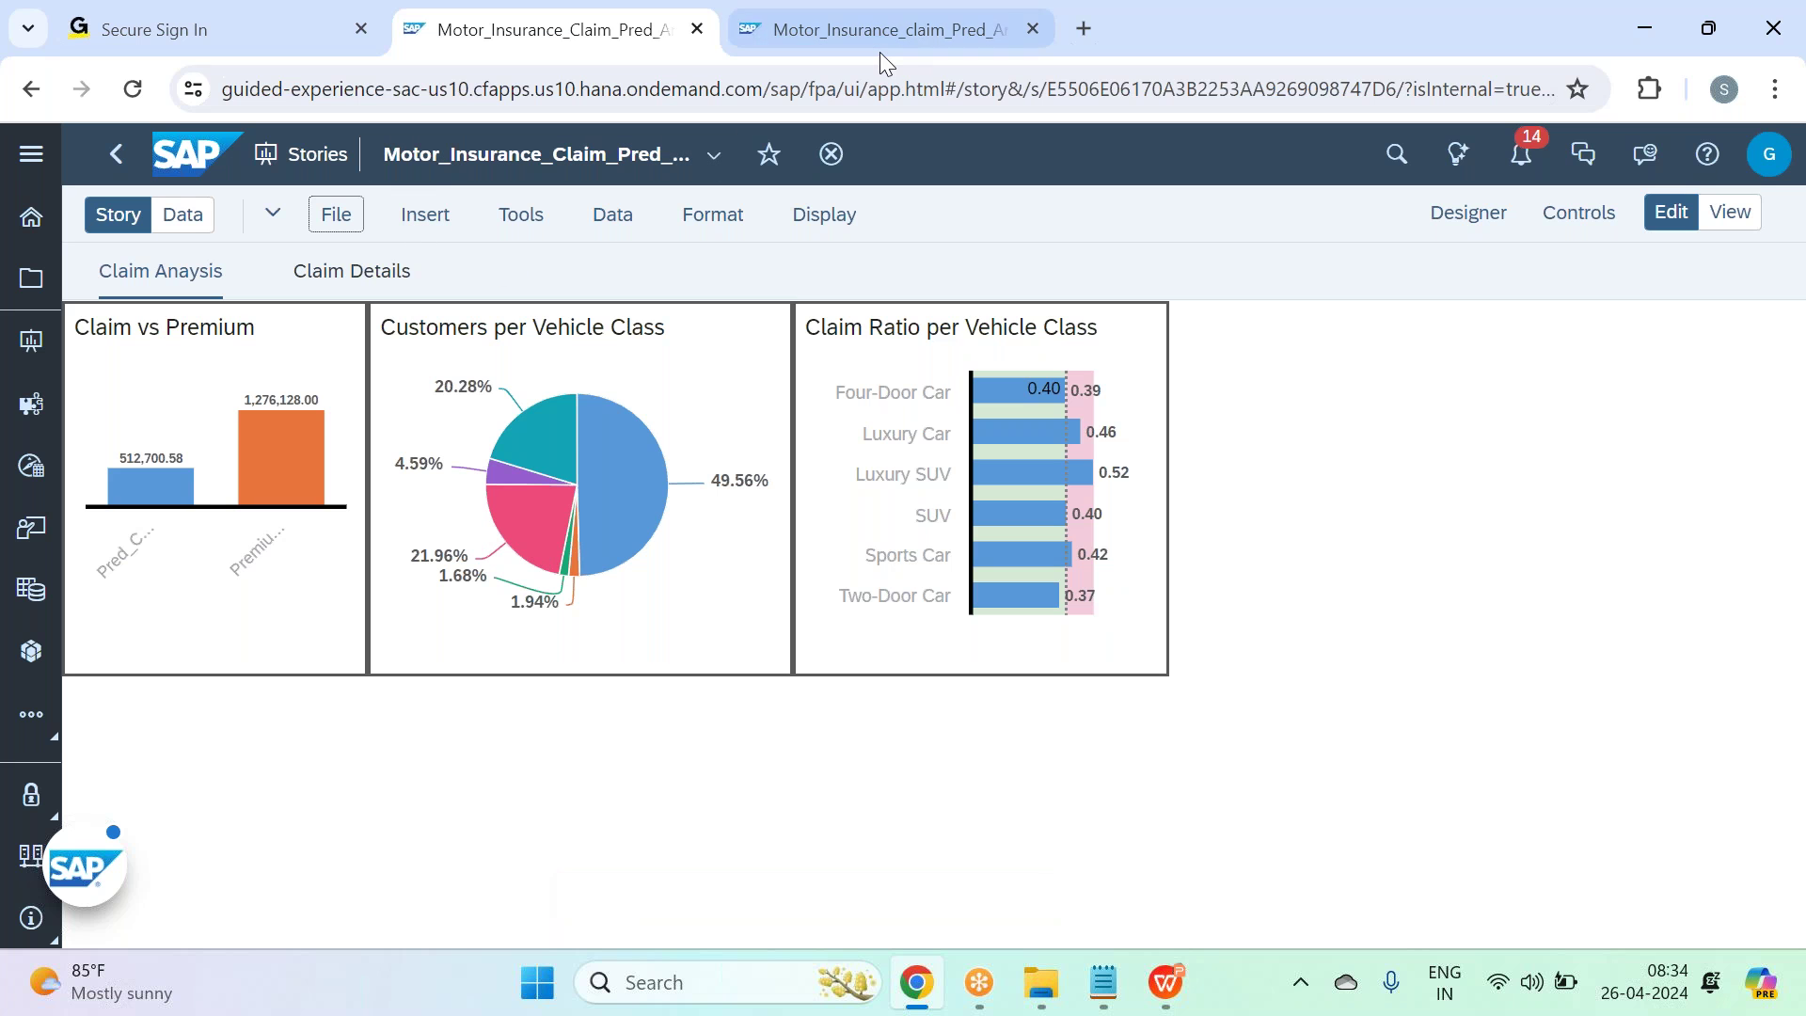
Switch to SAC Prediction.pptx in WPS Office and review the Smart Predict objectives on the claim amount slide.
{"action": "left_click", "coordinate": [1164, 1007]}
{"action": "left_click_drag", "start_coordinate": [575, 696], "coordinate": [1260, 703]}
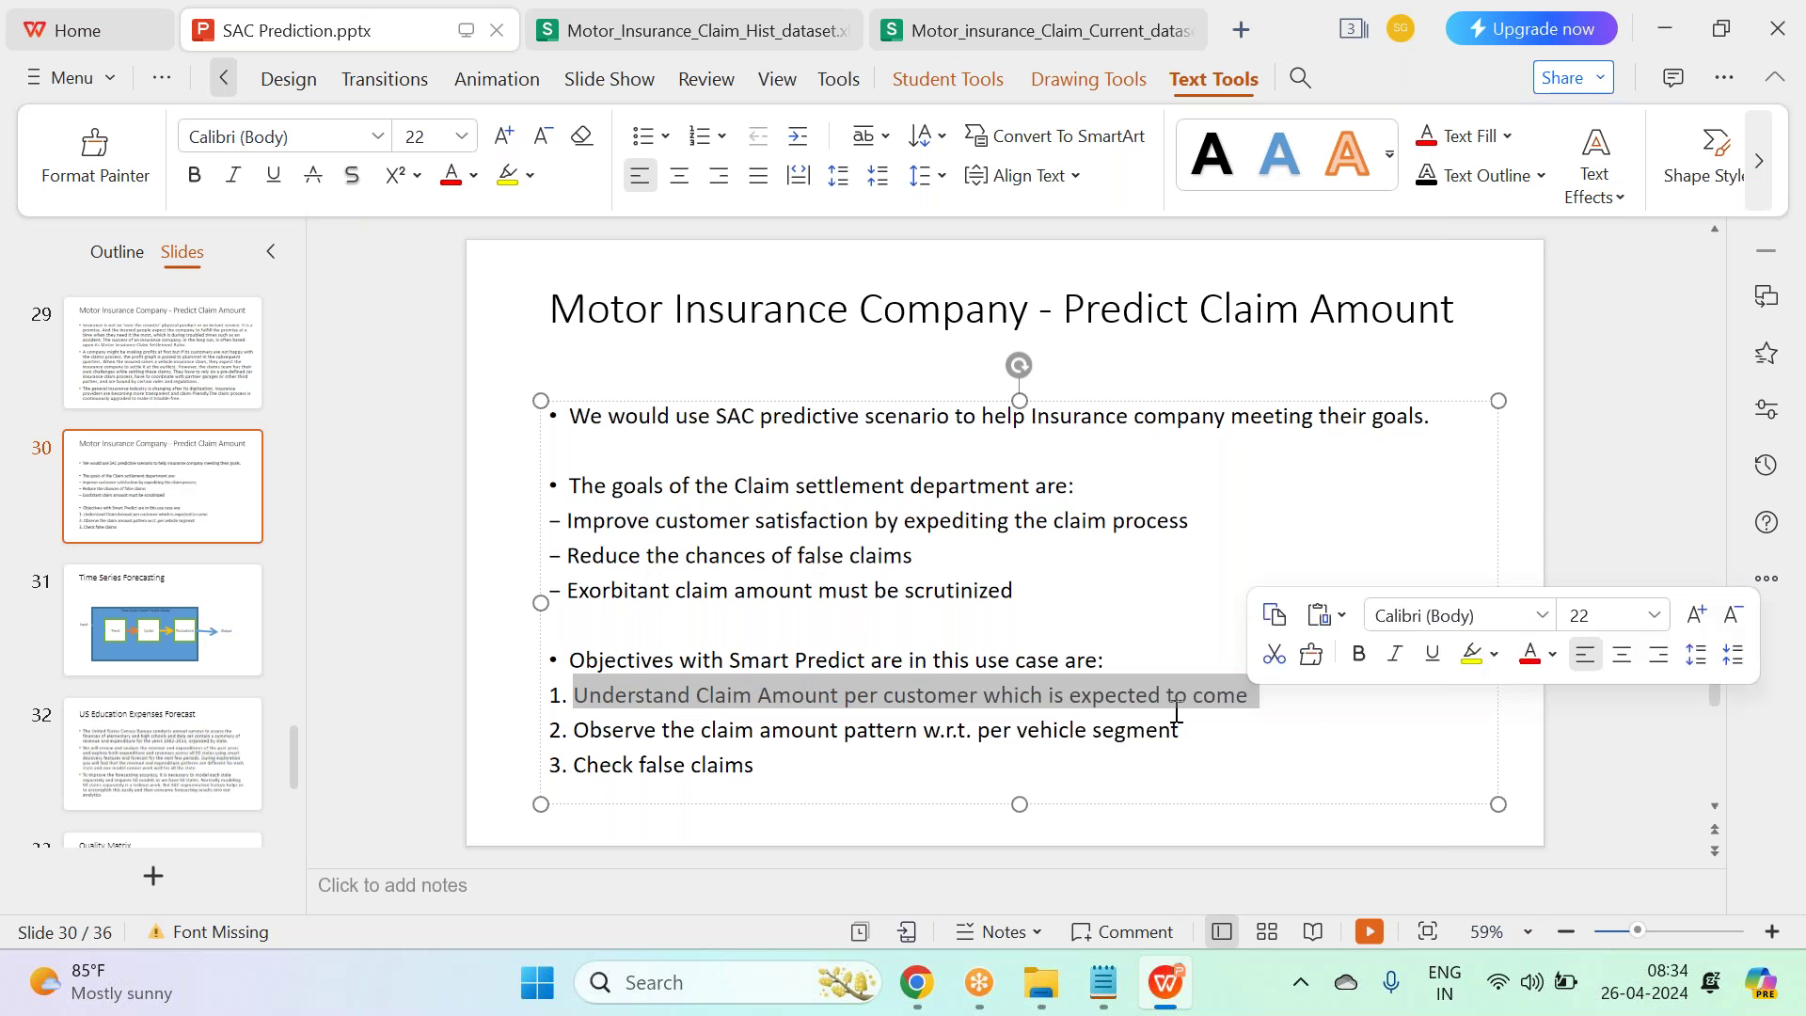
{"action": "left_click_drag", "start_coordinate": [575, 730], "coordinate": [1052, 761]}
{"action": "left_click_drag", "start_coordinate": [1174, 753], "coordinate": [1194, 737]}
{"action": "left_click", "coordinate": [1195, 737]}
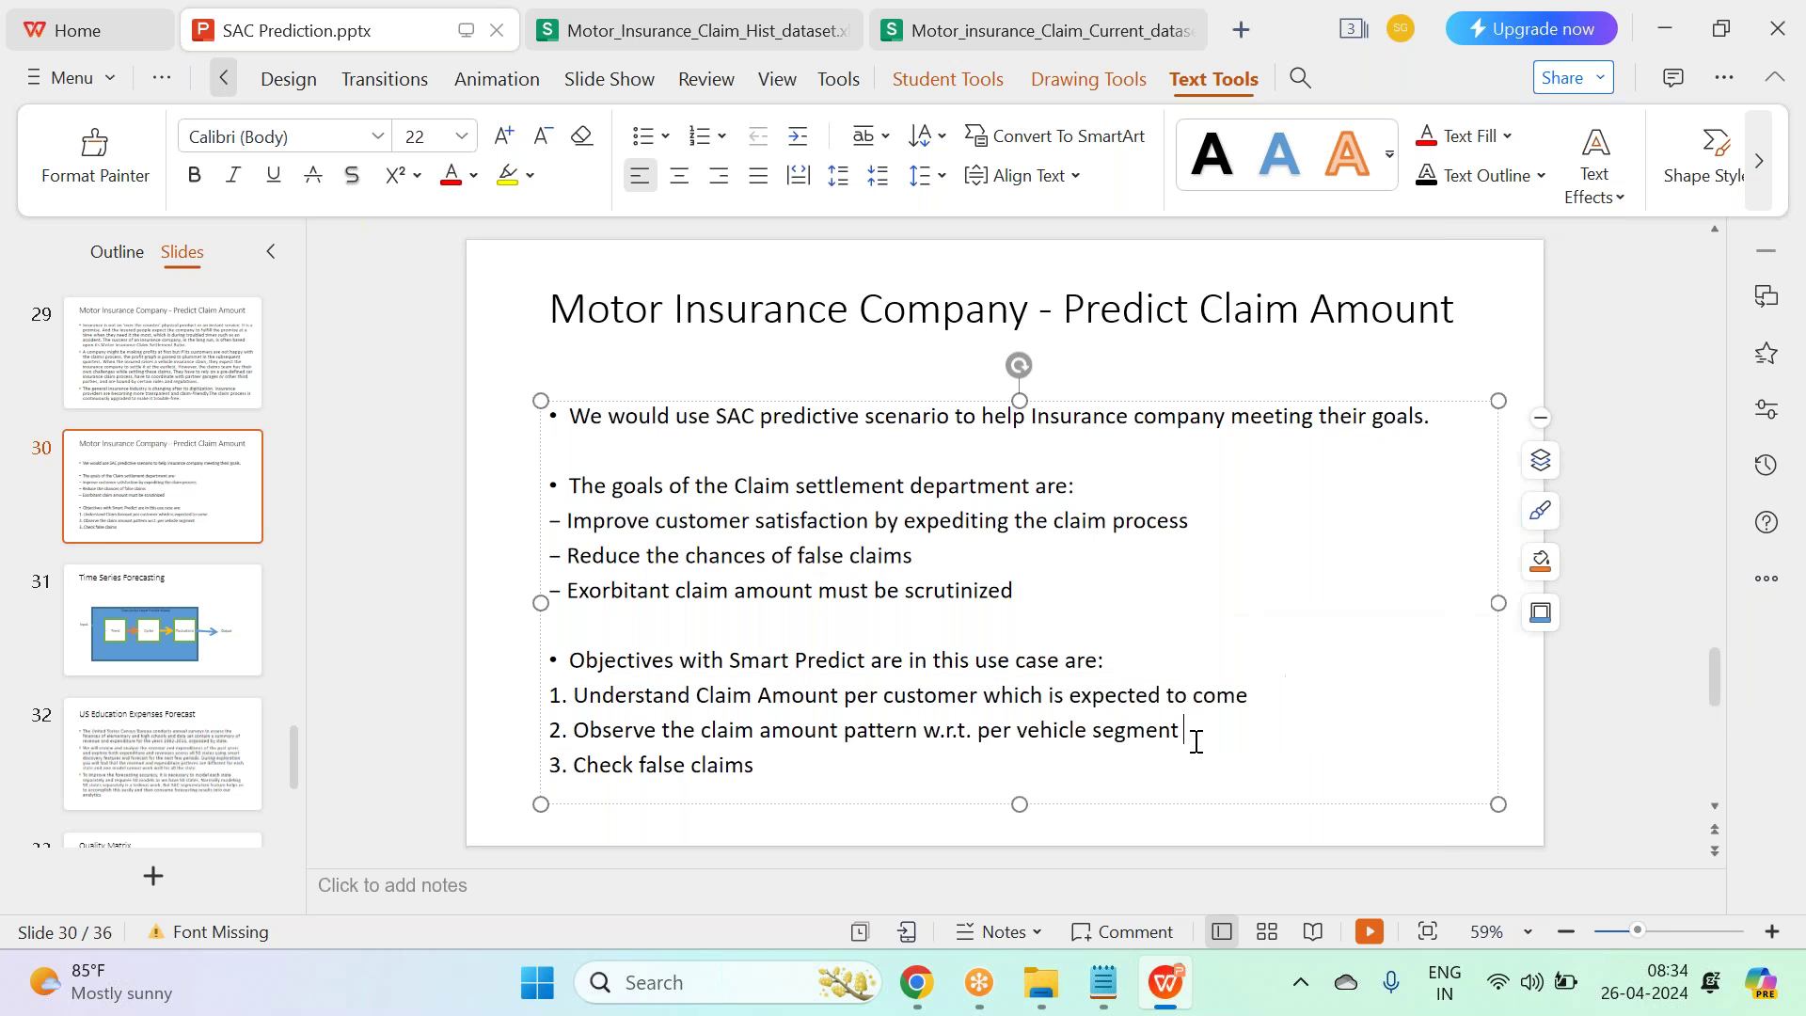
Return to Chrome, check the predictive model's influencer contributions in the predictive scenario, and go back to the story.
{"action": "left_click", "coordinate": [915, 982]}
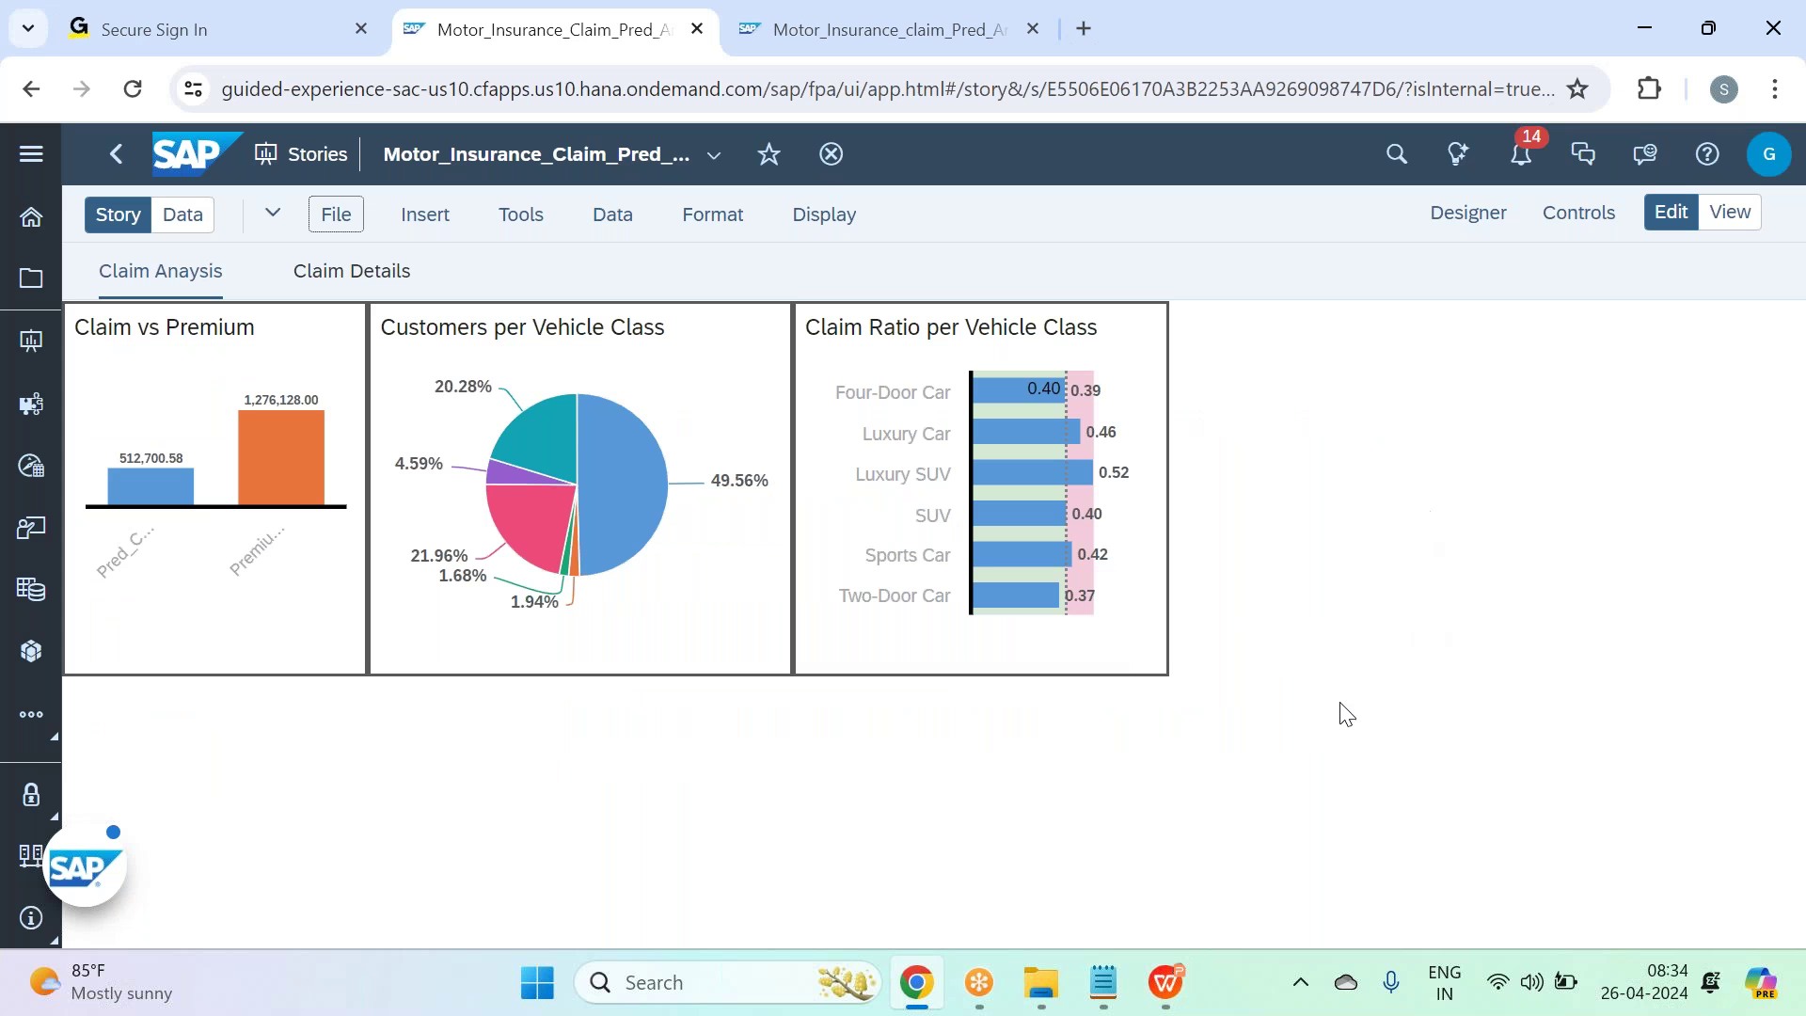
{"action": "left_click", "coordinate": [799, 31]}
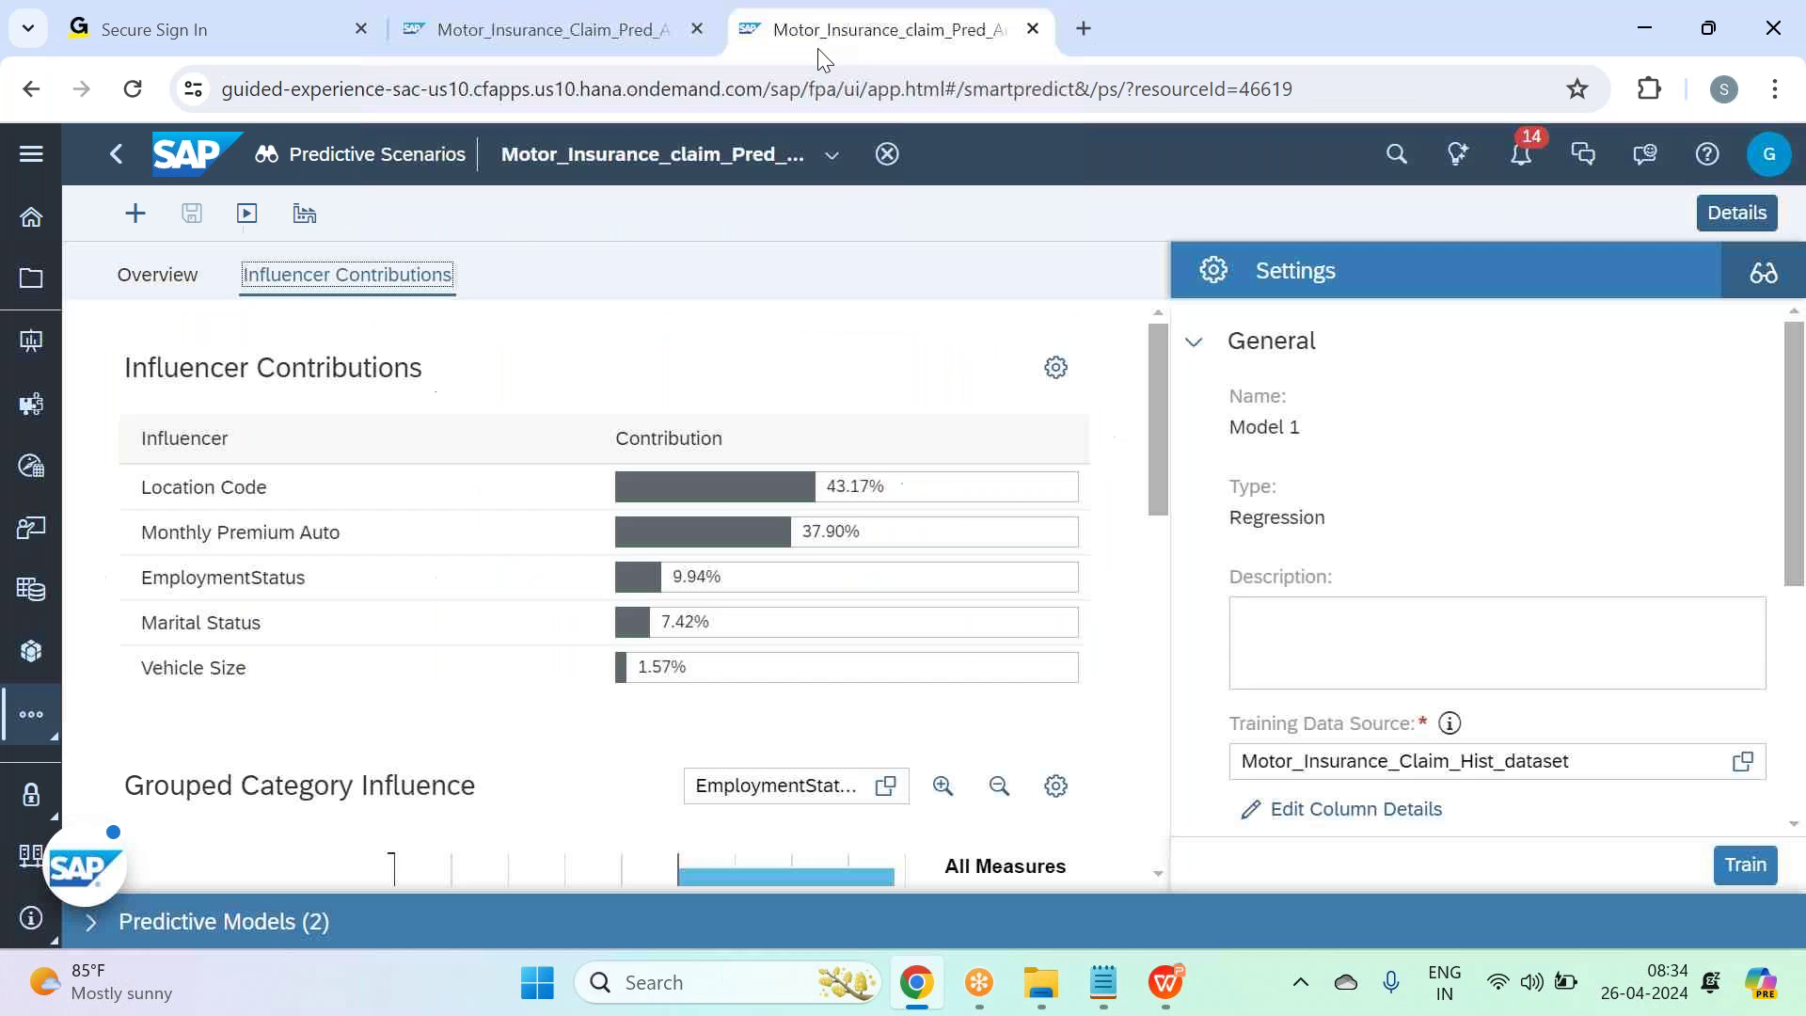
{"action": "left_click", "coordinate": [494, 13]}
Insert a new empty chart beside the Claim Ratio per Vehicle Class chart.
{"action": "left_click", "coordinate": [428, 216]}
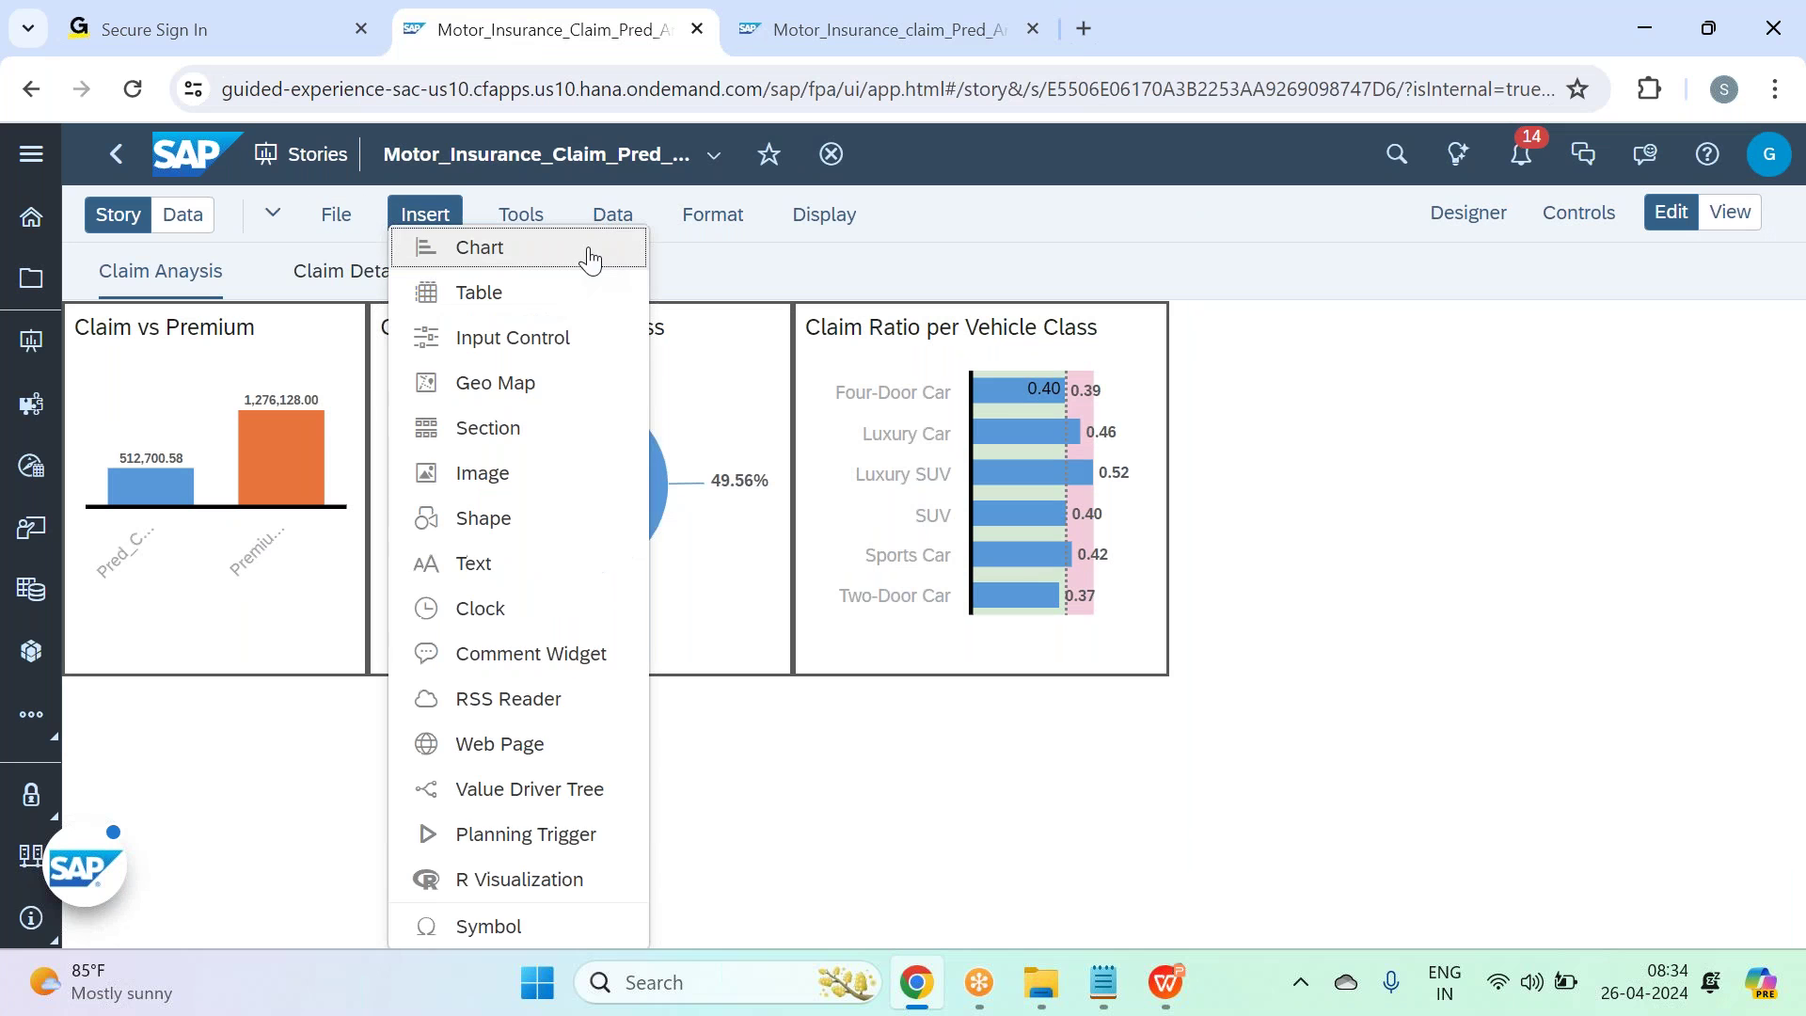
{"action": "left_click", "coordinate": [572, 263]}
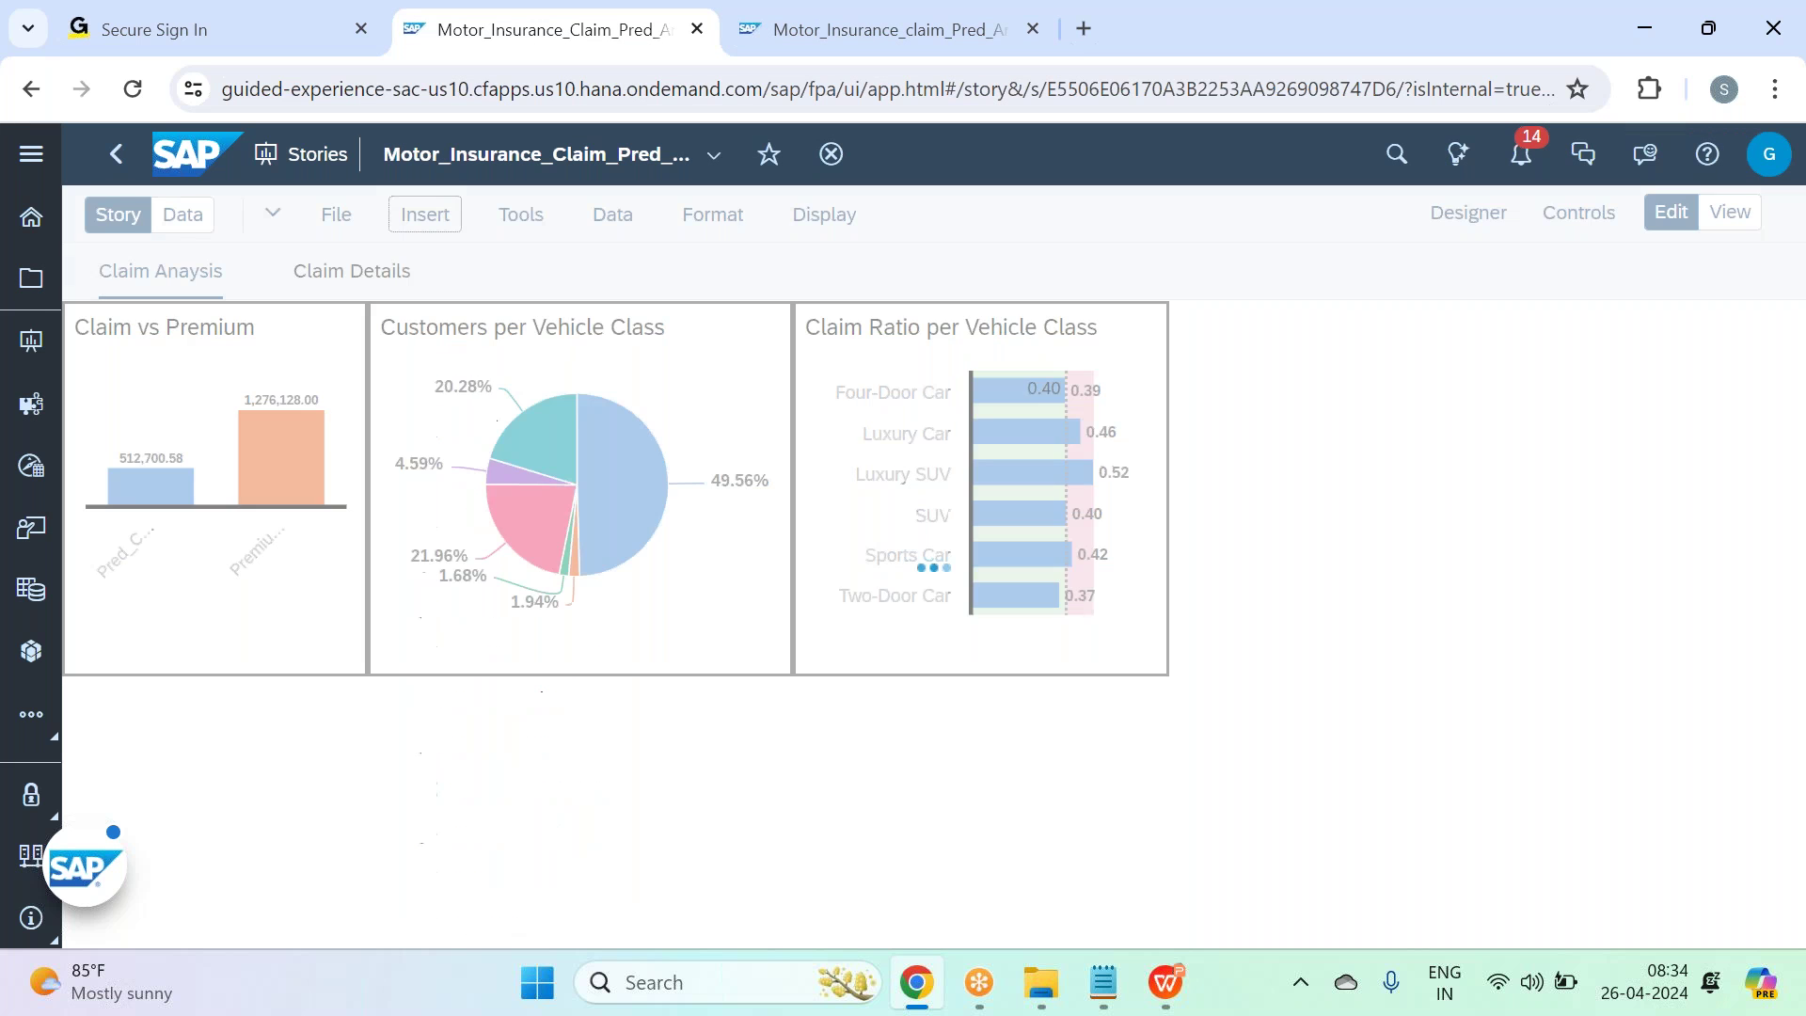
{"action": "left_click", "coordinate": [1471, 216]}
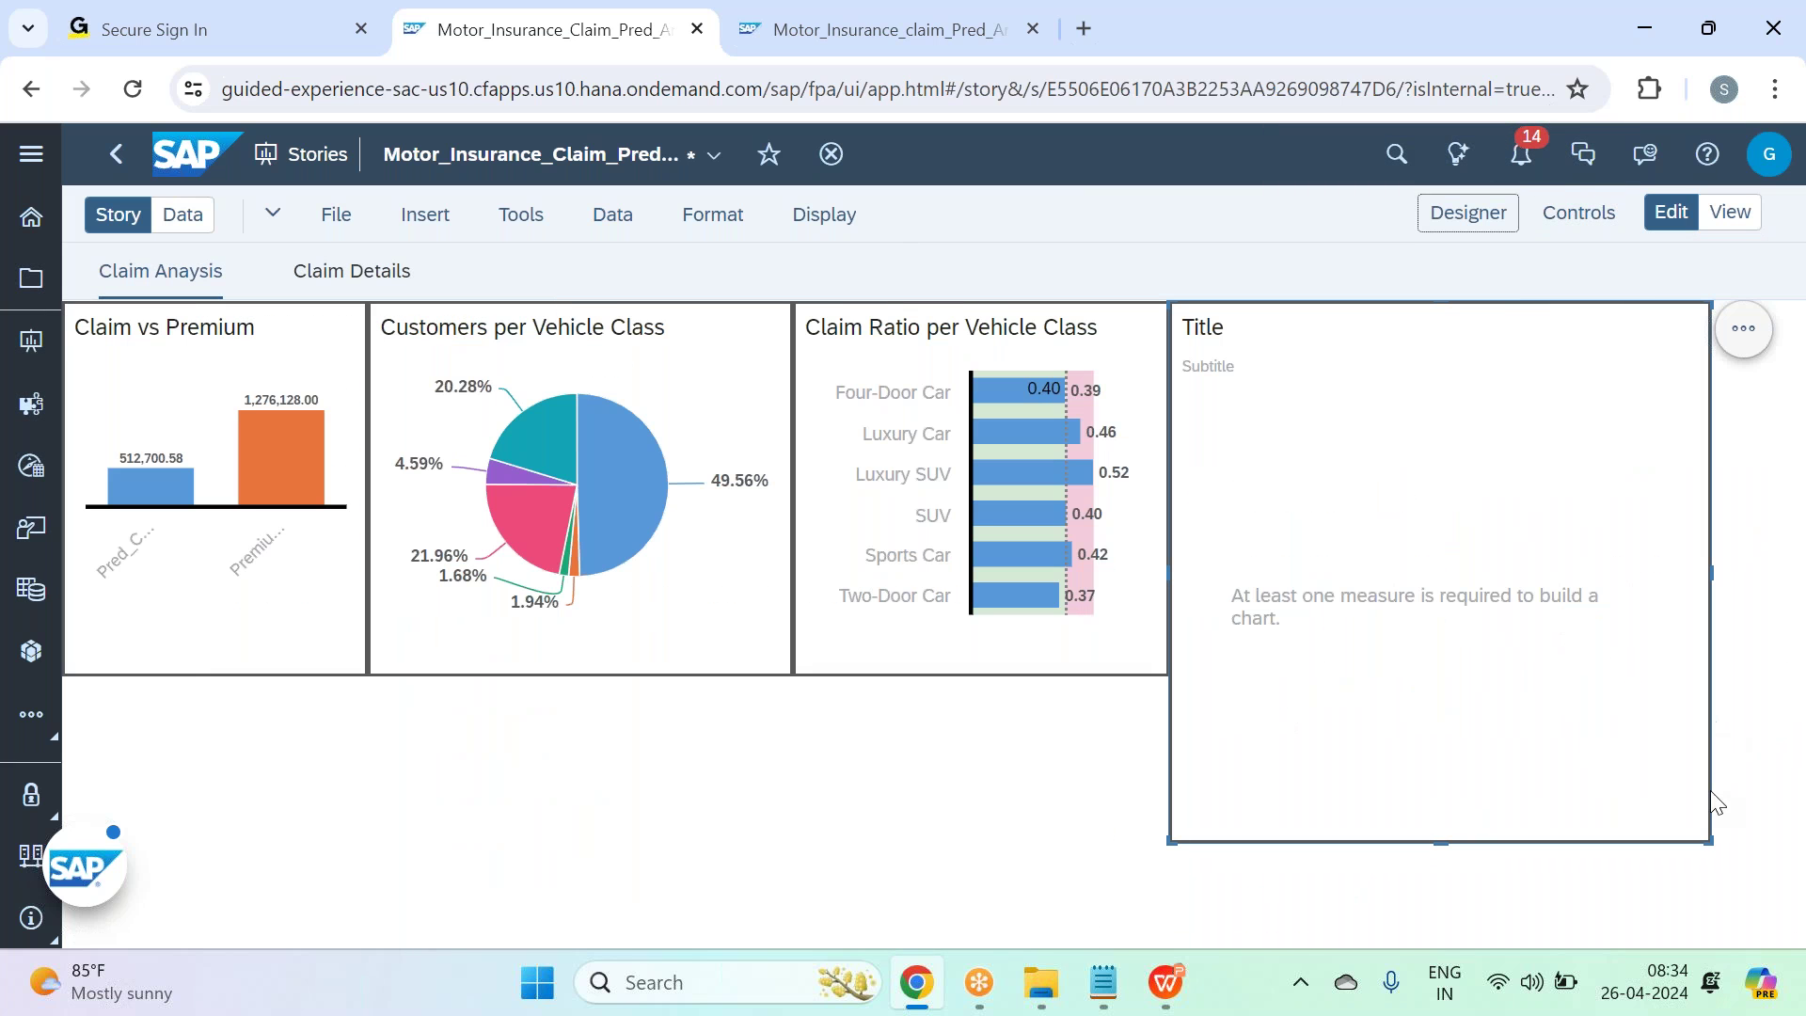
Shrink the new empty chart to match the row of existing charts and set its type to Combination Column & Line.
{"action": "left_click_drag", "start_coordinate": [1704, 835], "coordinate": [1709, 663]}
{"action": "left_click_drag", "start_coordinate": [1705, 489], "coordinate": [1656, 489]}
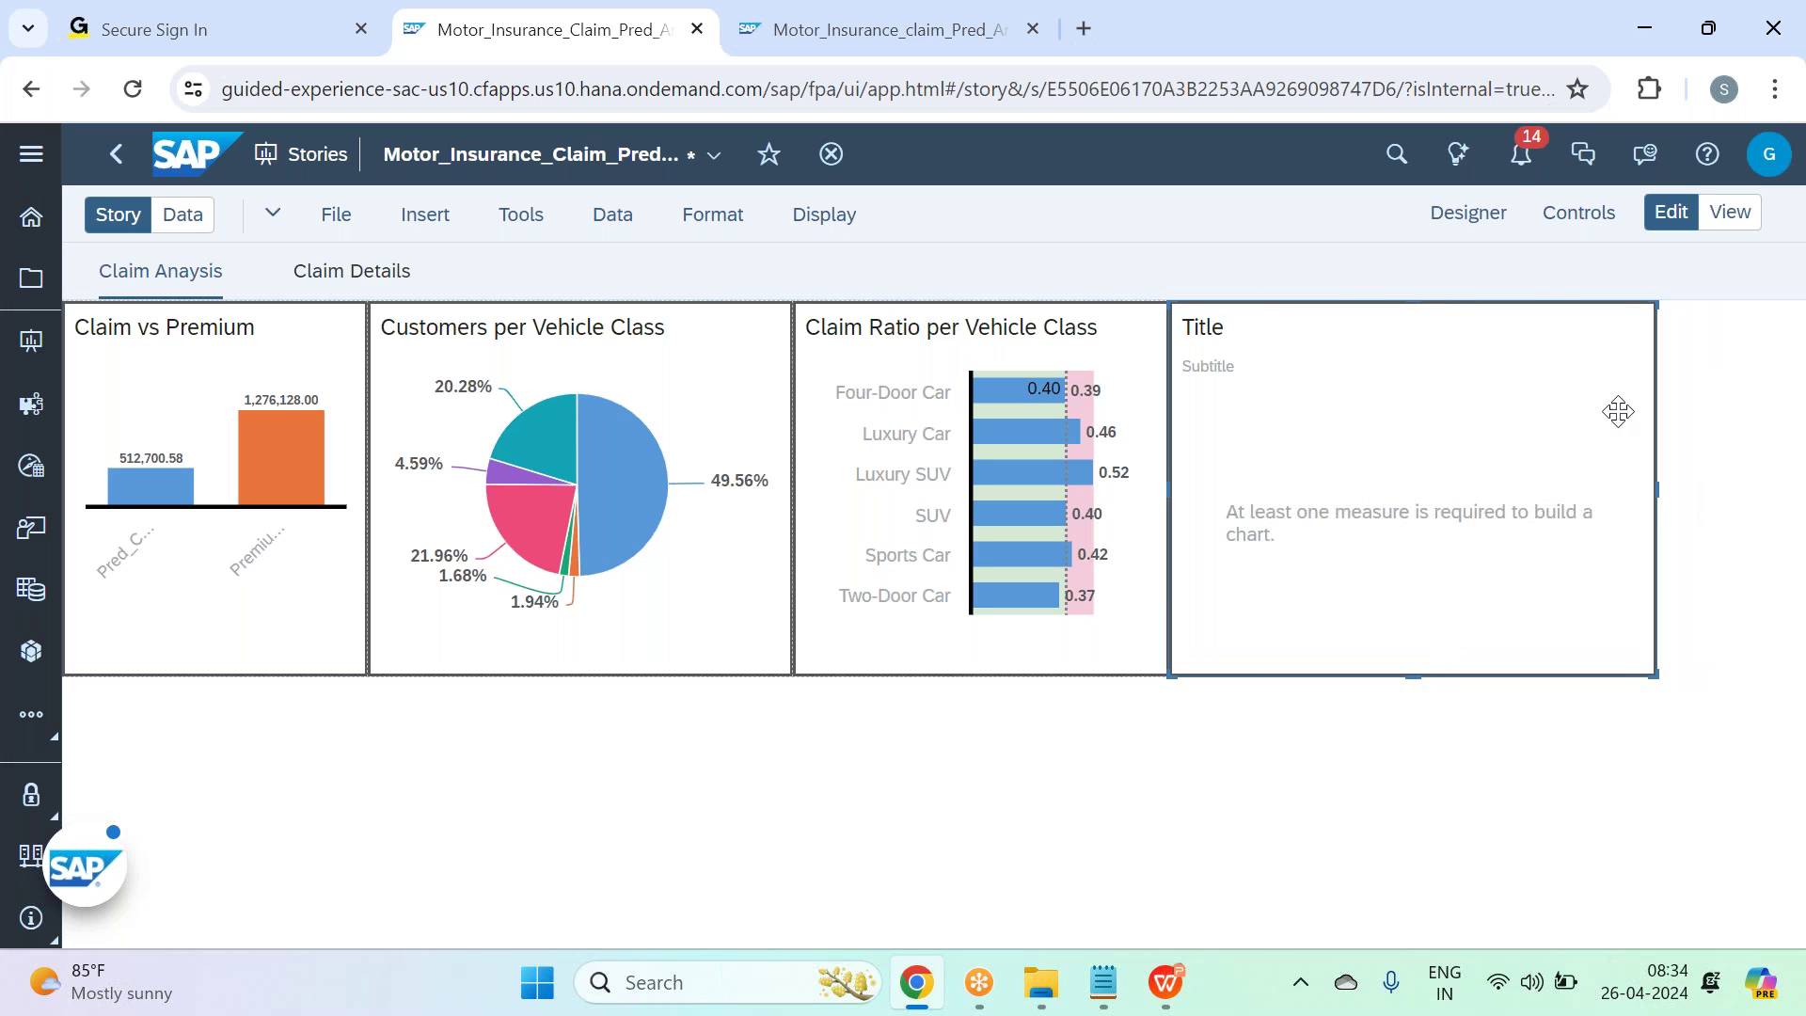
{"action": "left_click", "coordinate": [1469, 224]}
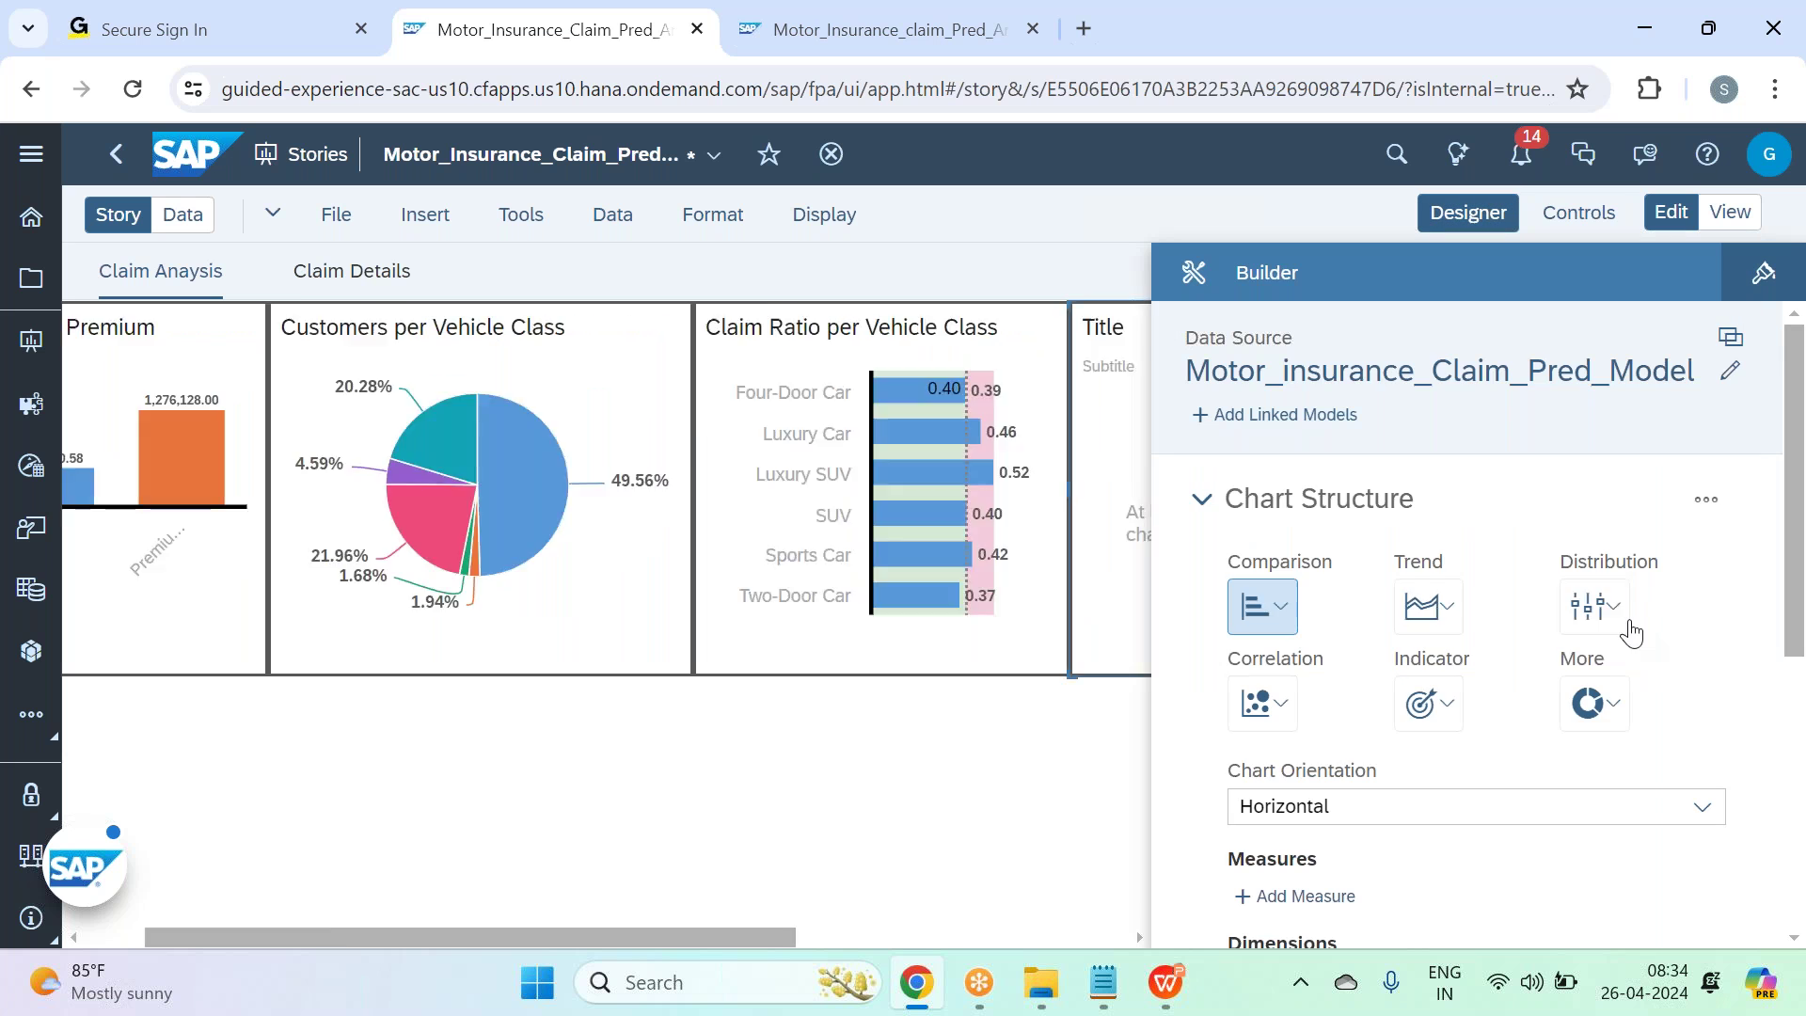
{"action": "left_click", "coordinate": [1280, 608]}
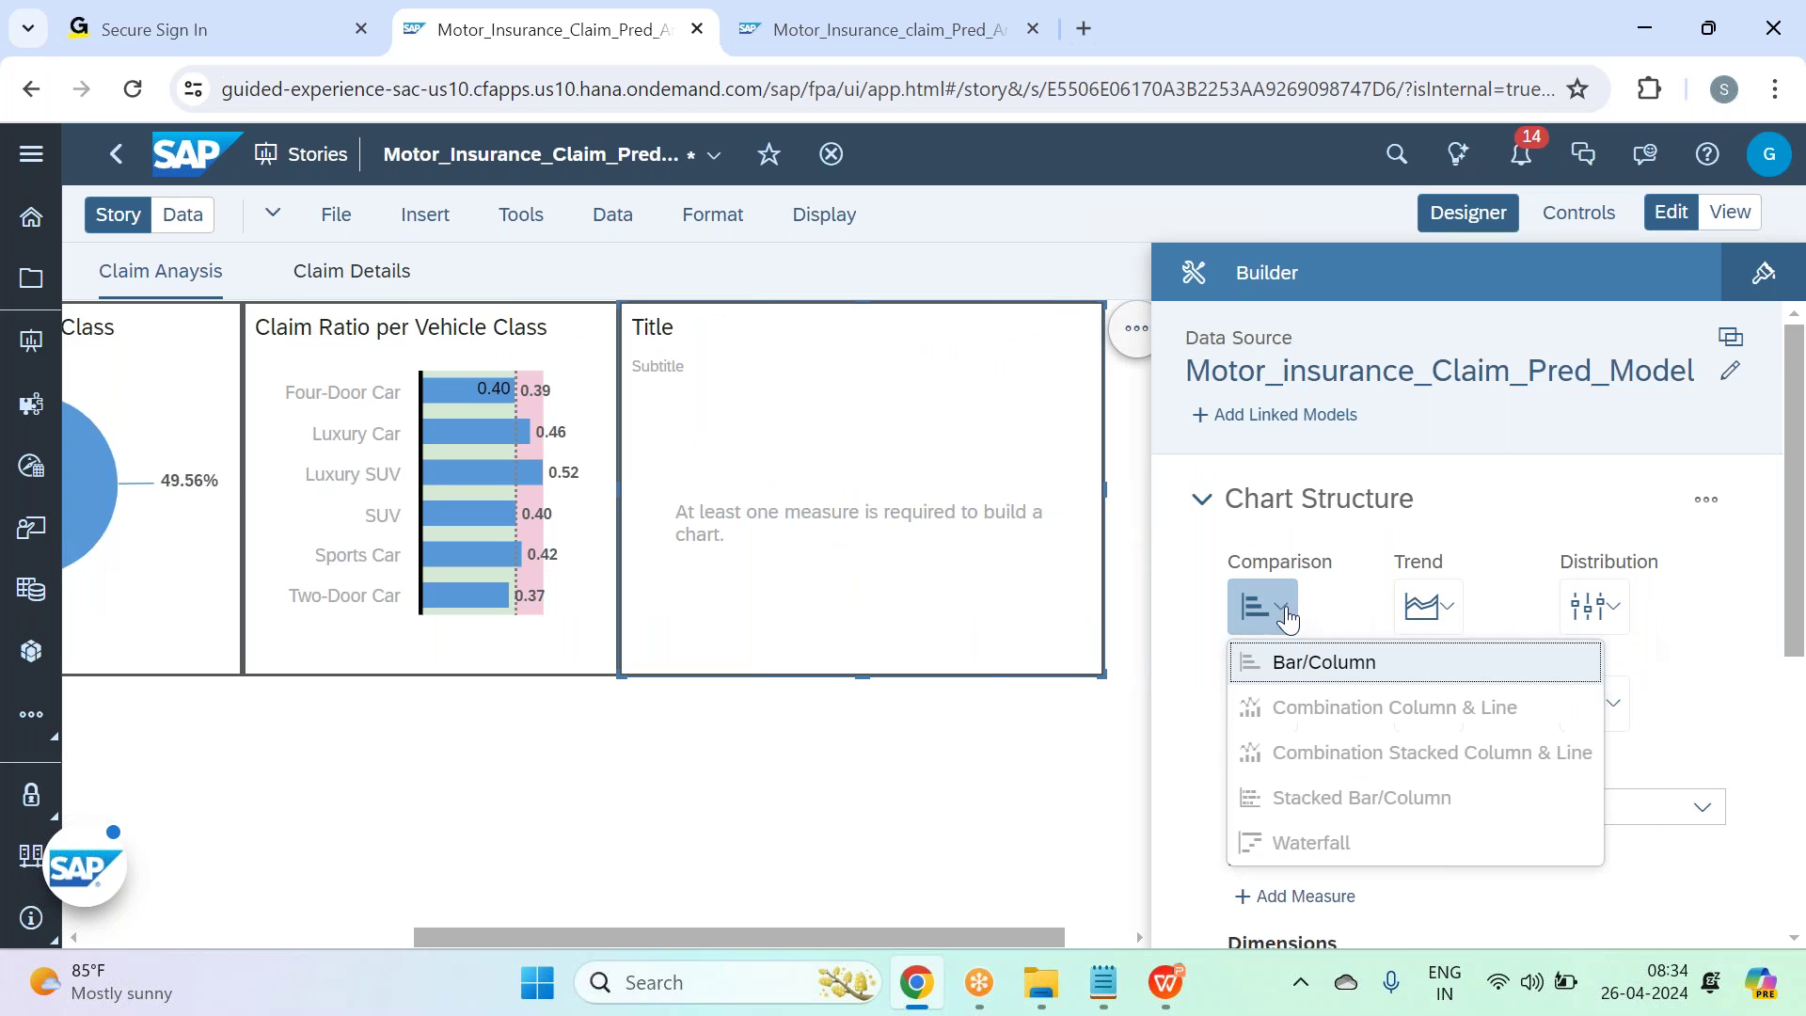
{"action": "left_click", "coordinate": [1373, 715]}
{"action": "scroll", "coordinate": [1349, 616], "scroll_direction": "down", "scroll_amount": 3}
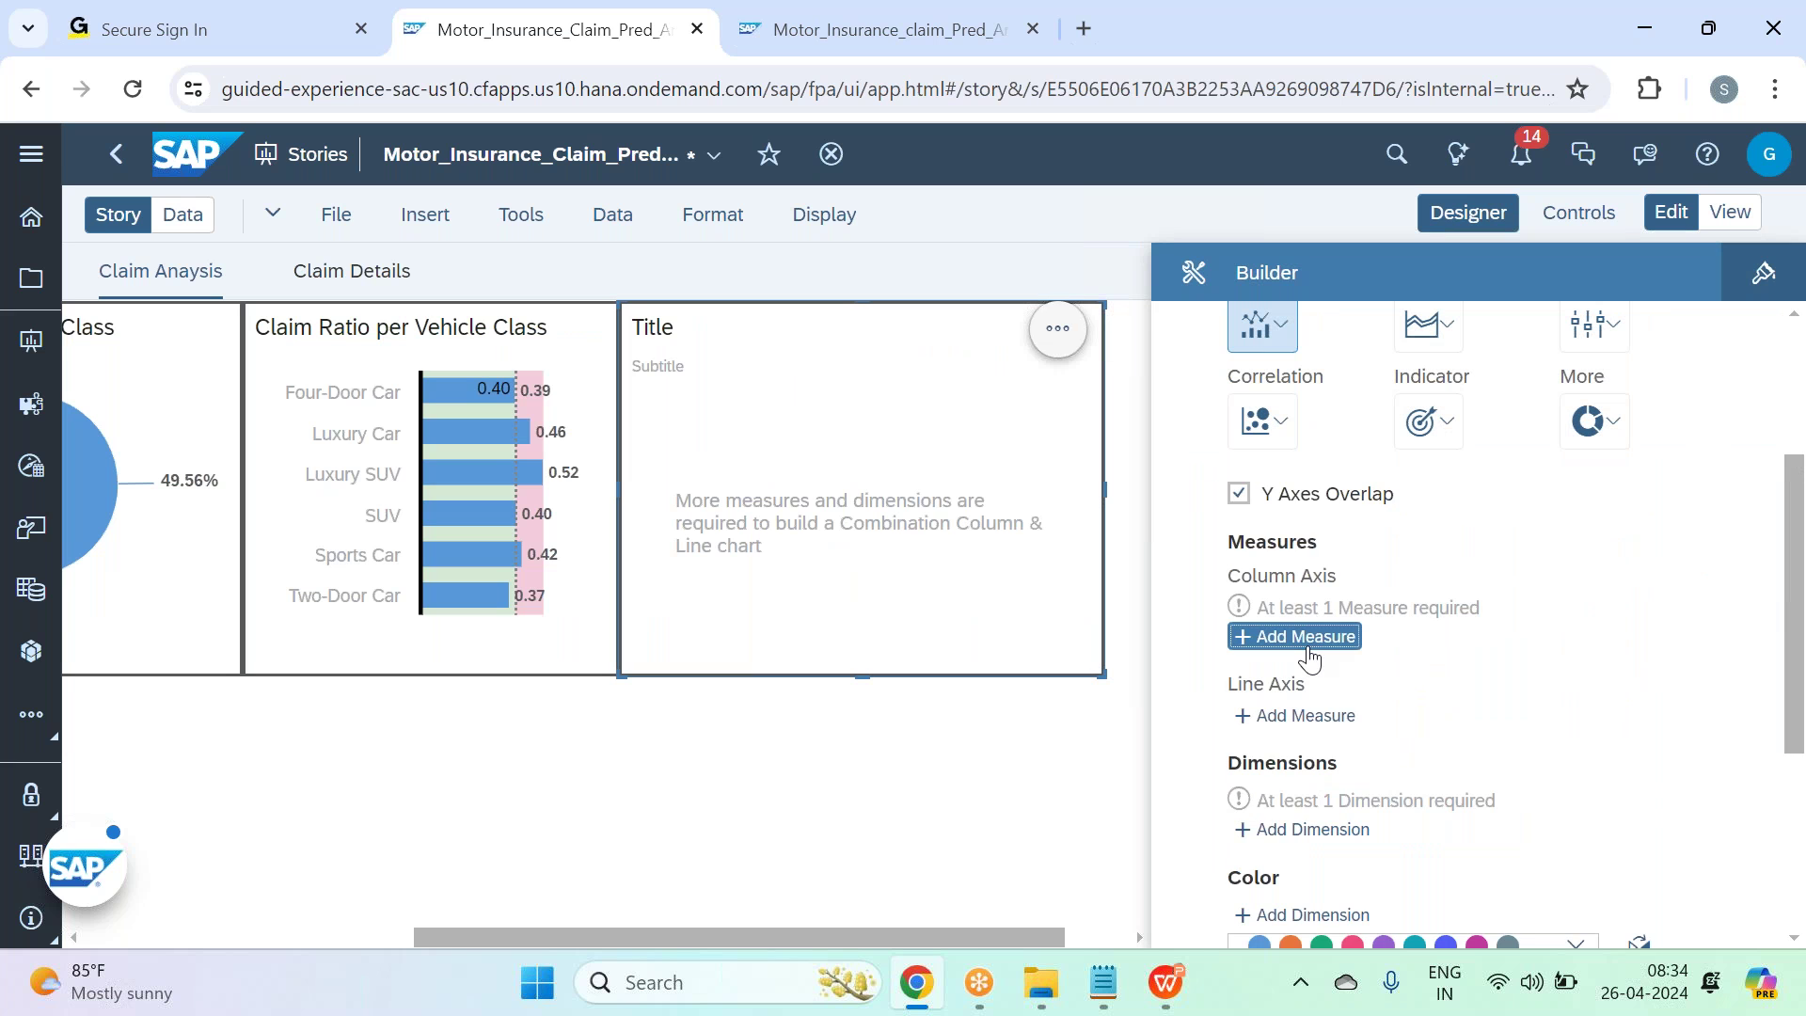
Add Claim Ratio as the column axis measure and Pred_Claim_Amount as the line axis measure of the combination chart.
{"action": "left_click", "coordinate": [1310, 658]}
{"action": "left_click", "coordinate": [1411, 729]}
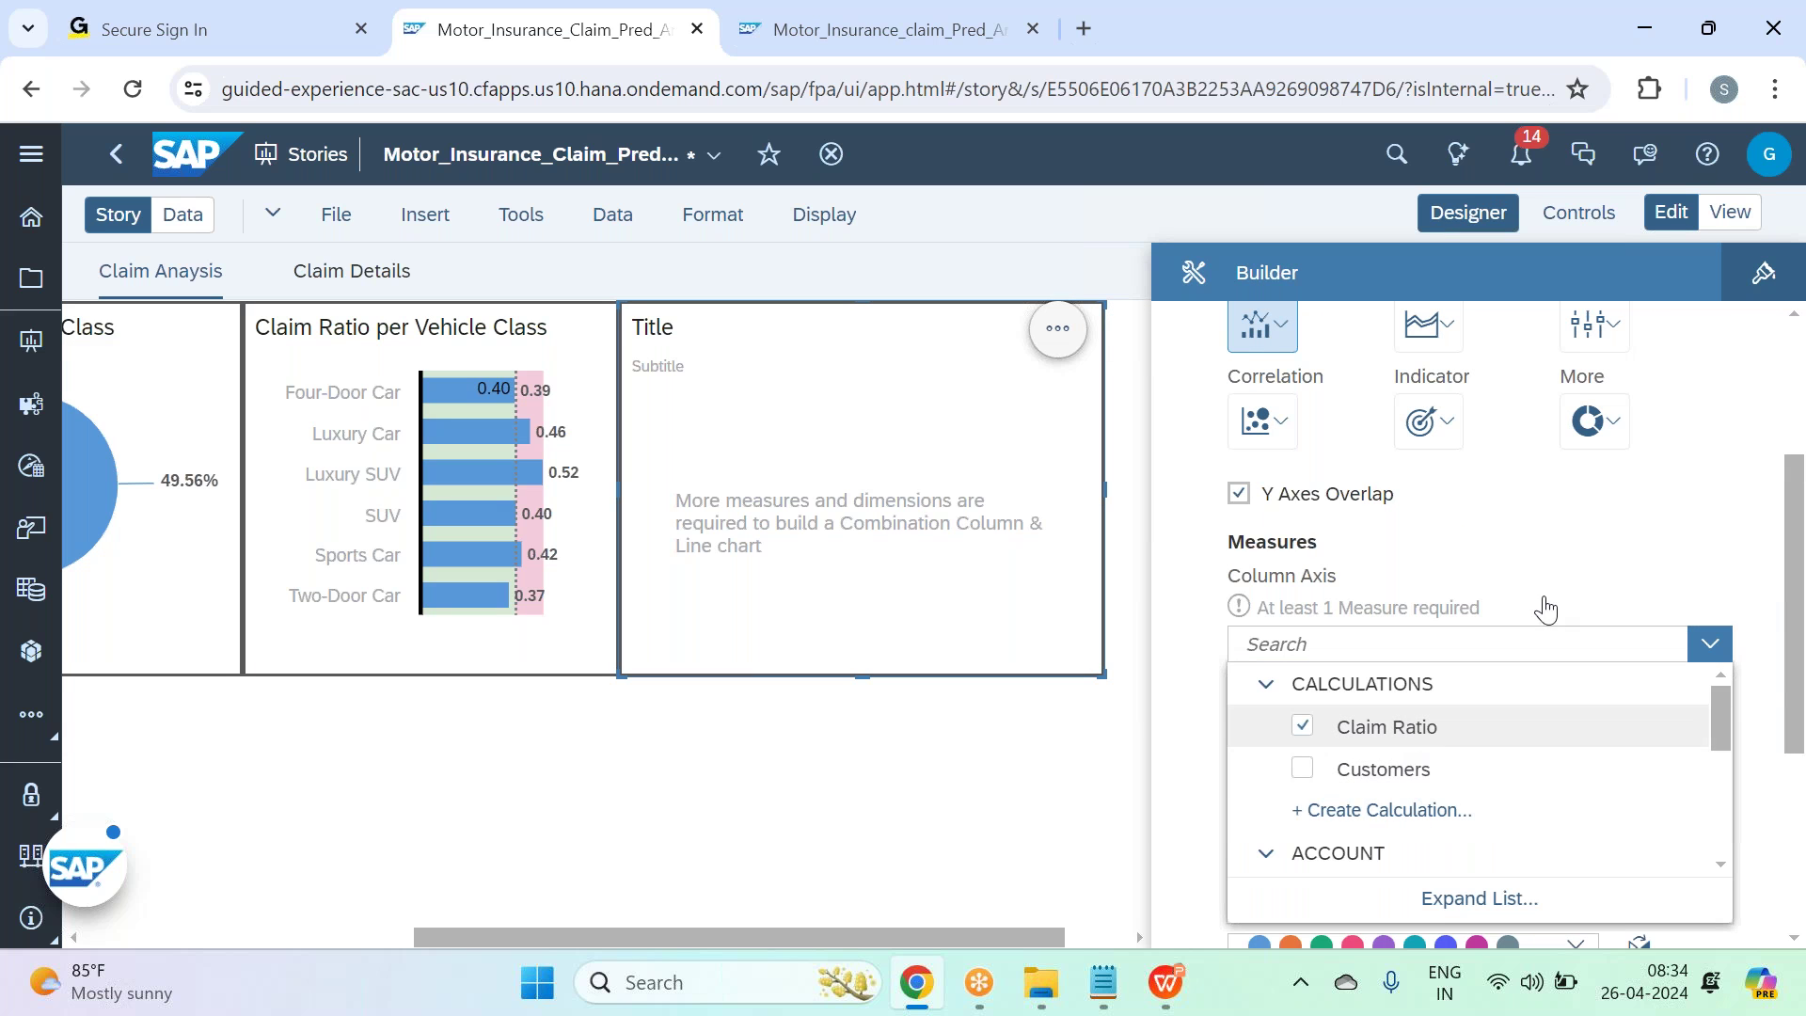
{"action": "left_click", "coordinate": [1592, 543]}
{"action": "left_click", "coordinate": [1329, 733]}
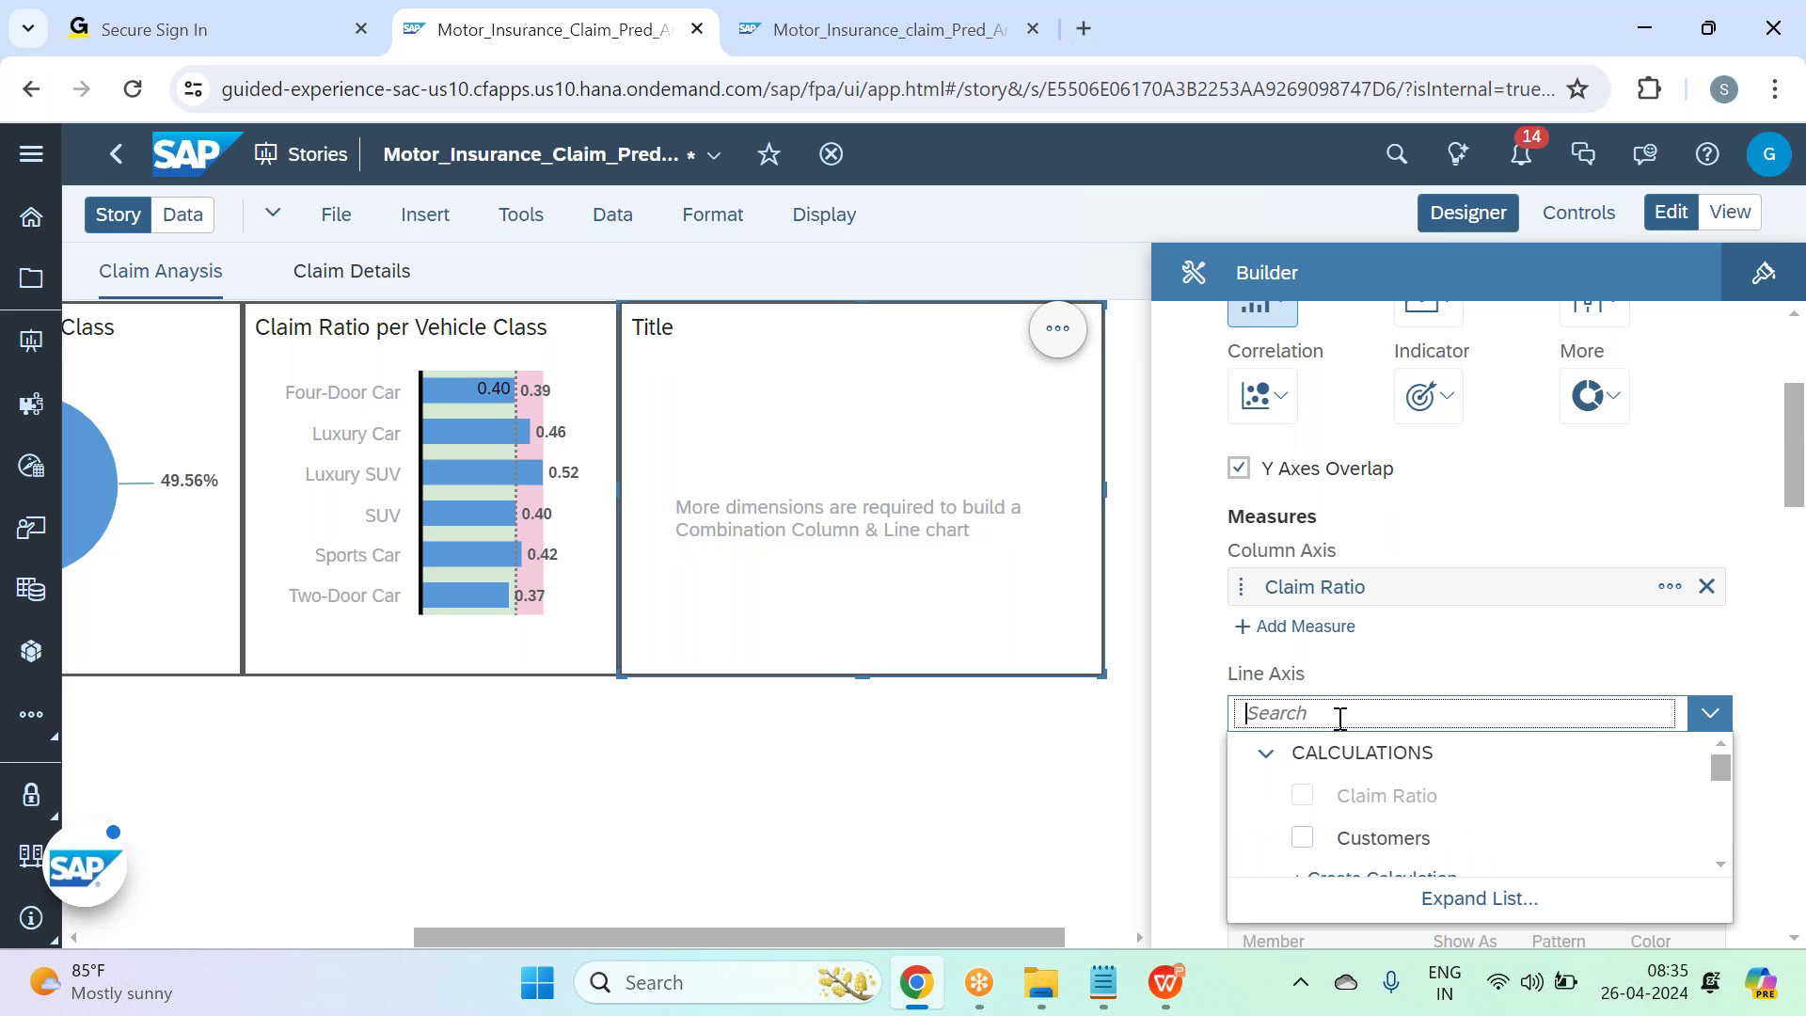
{"action": "type", "text": "pred"}
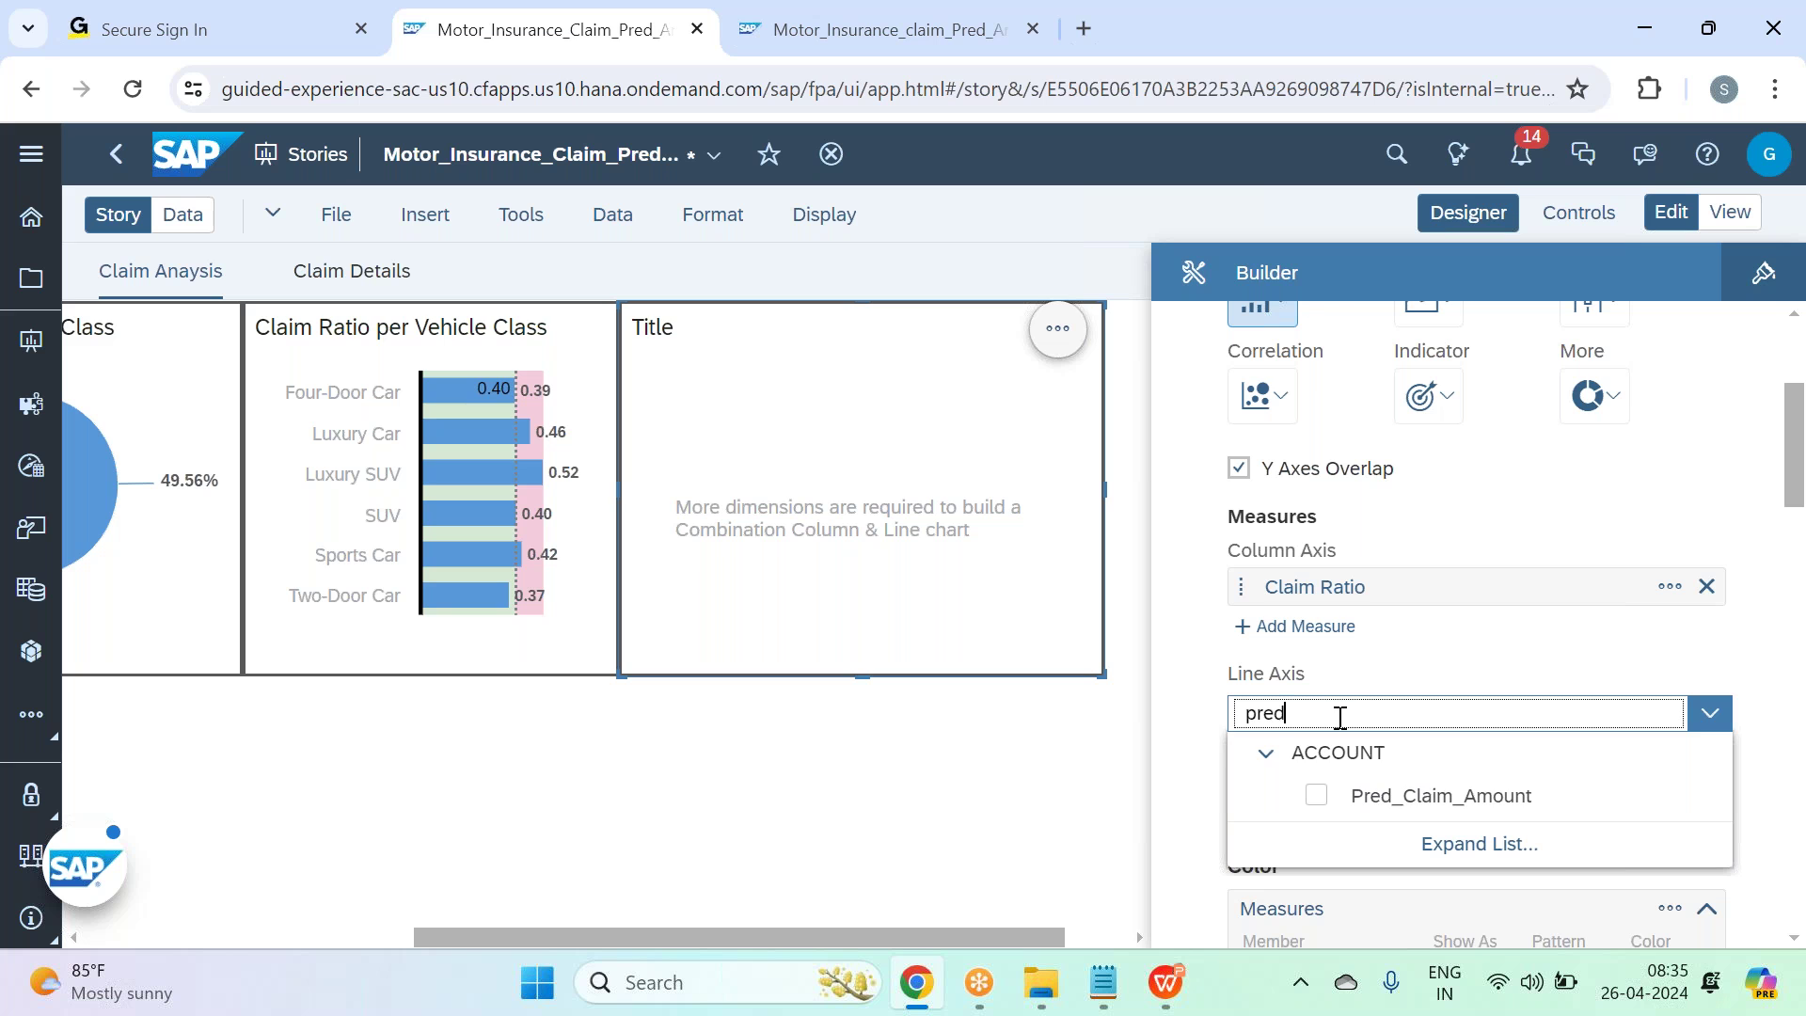
{"action": "left_click", "coordinate": [1373, 795]}
{"action": "left_click", "coordinate": [1444, 649]}
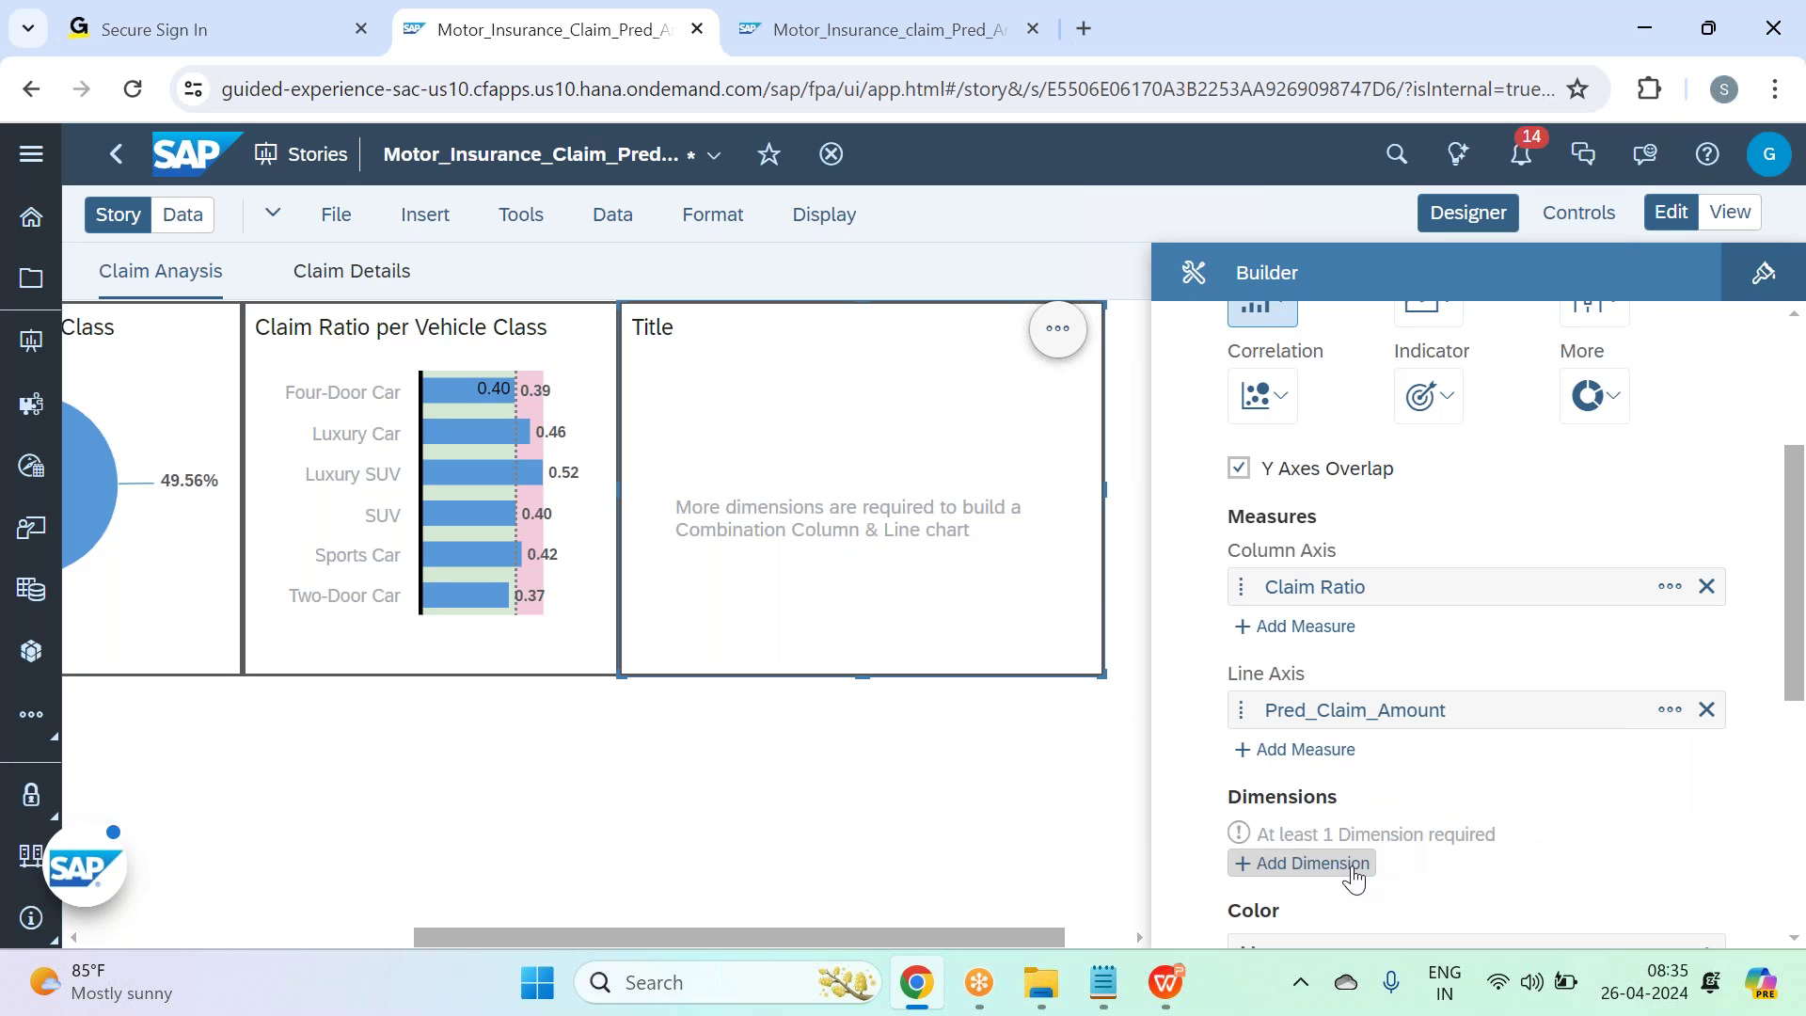
Add the Location Code dimension to the combination chart and turn off the Y axes overlap.
{"action": "left_click", "coordinate": [1354, 860]}
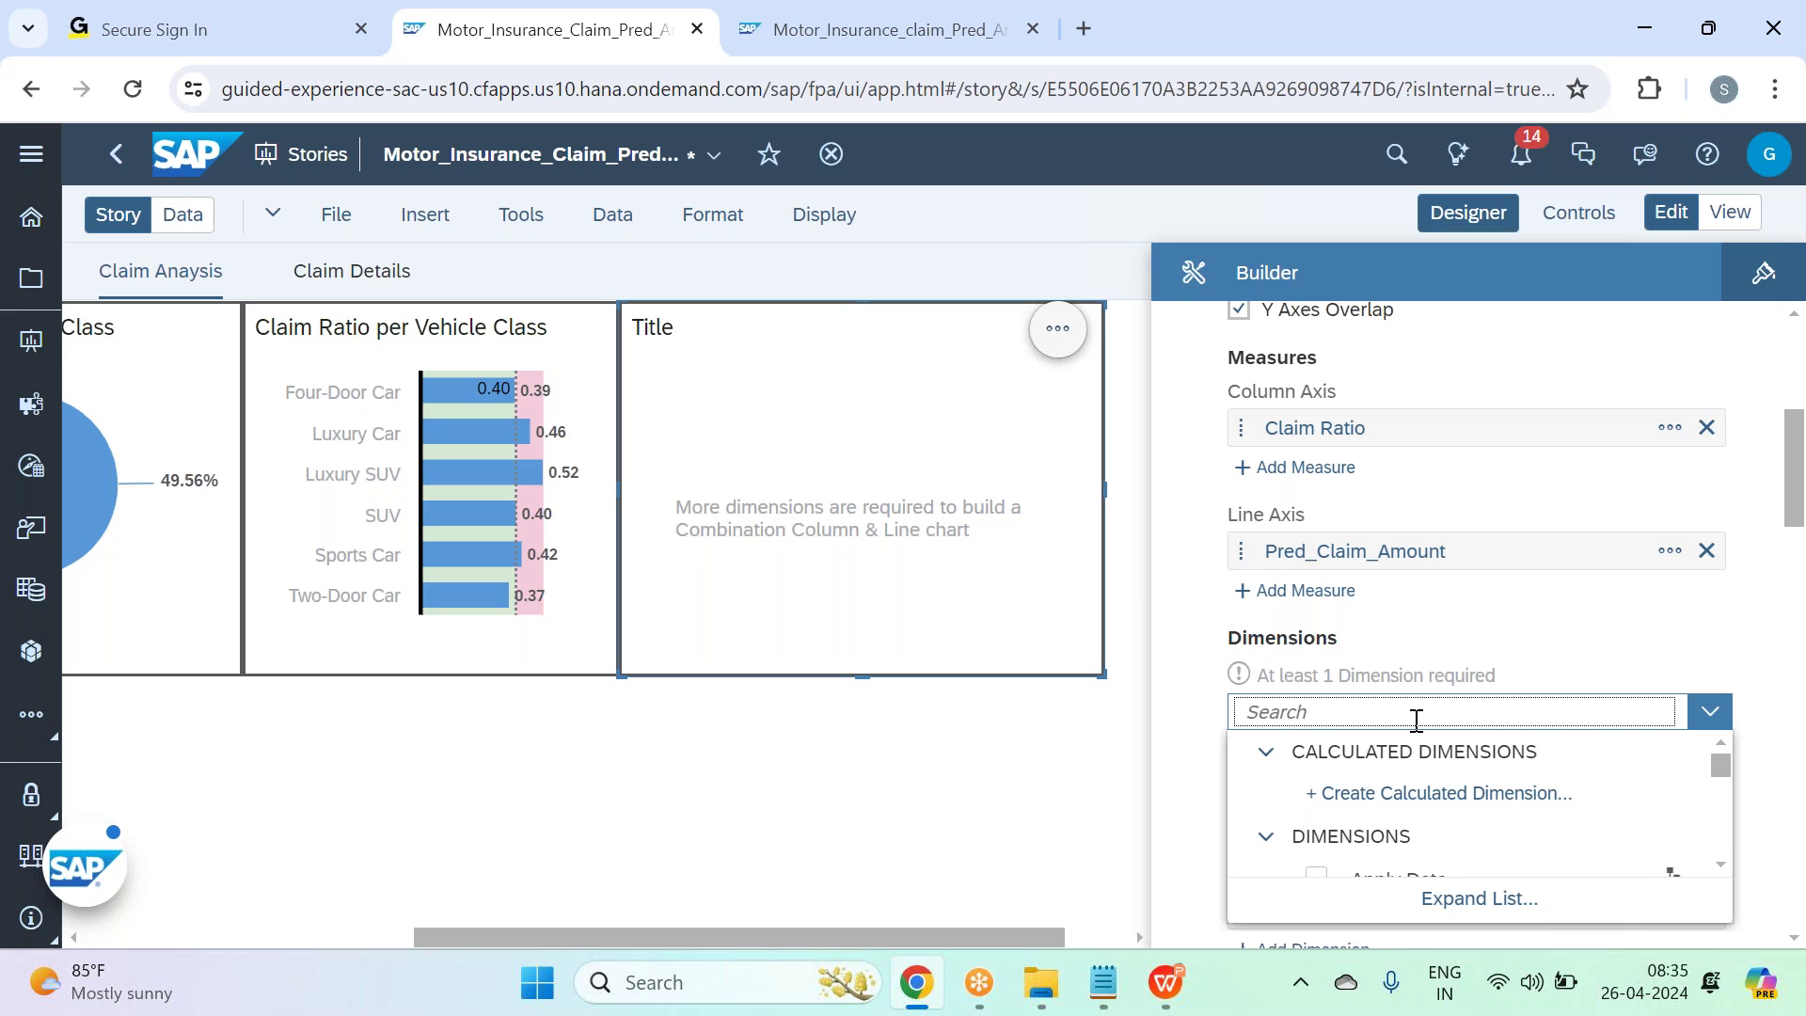
{"action": "type", "text": "loc"}
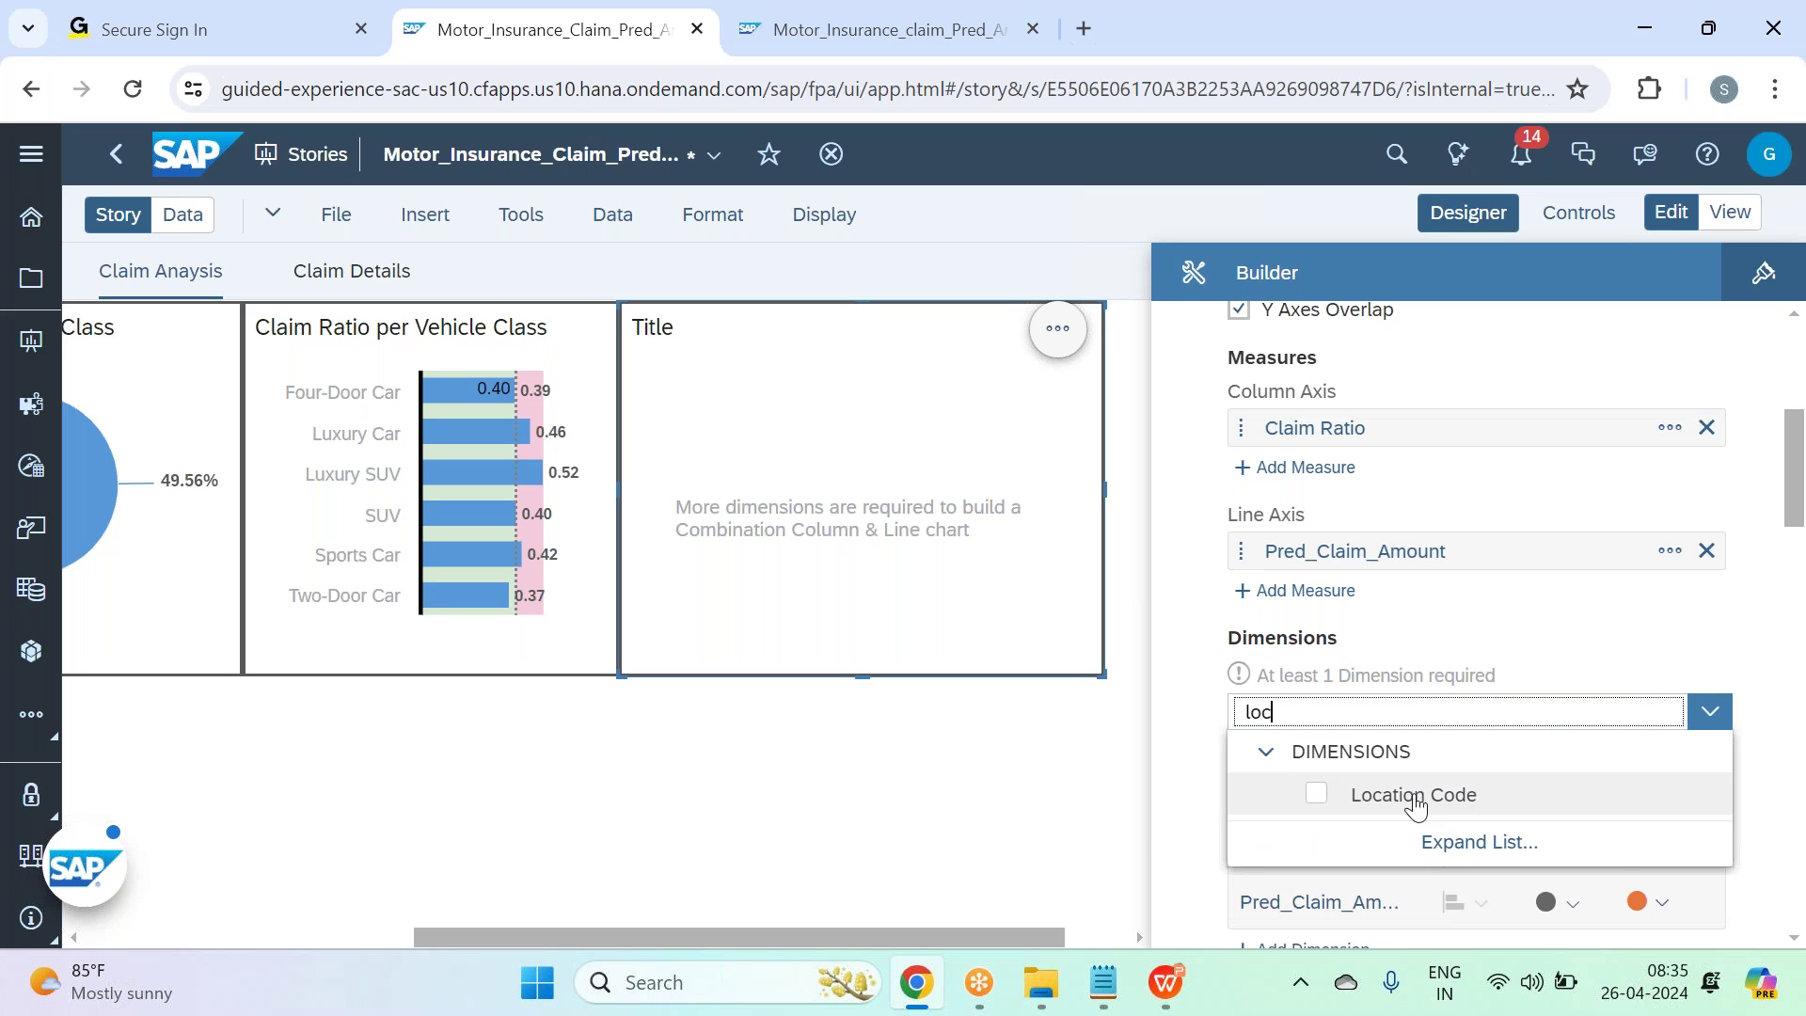
{"action": "left_click", "coordinate": [1583, 638]}
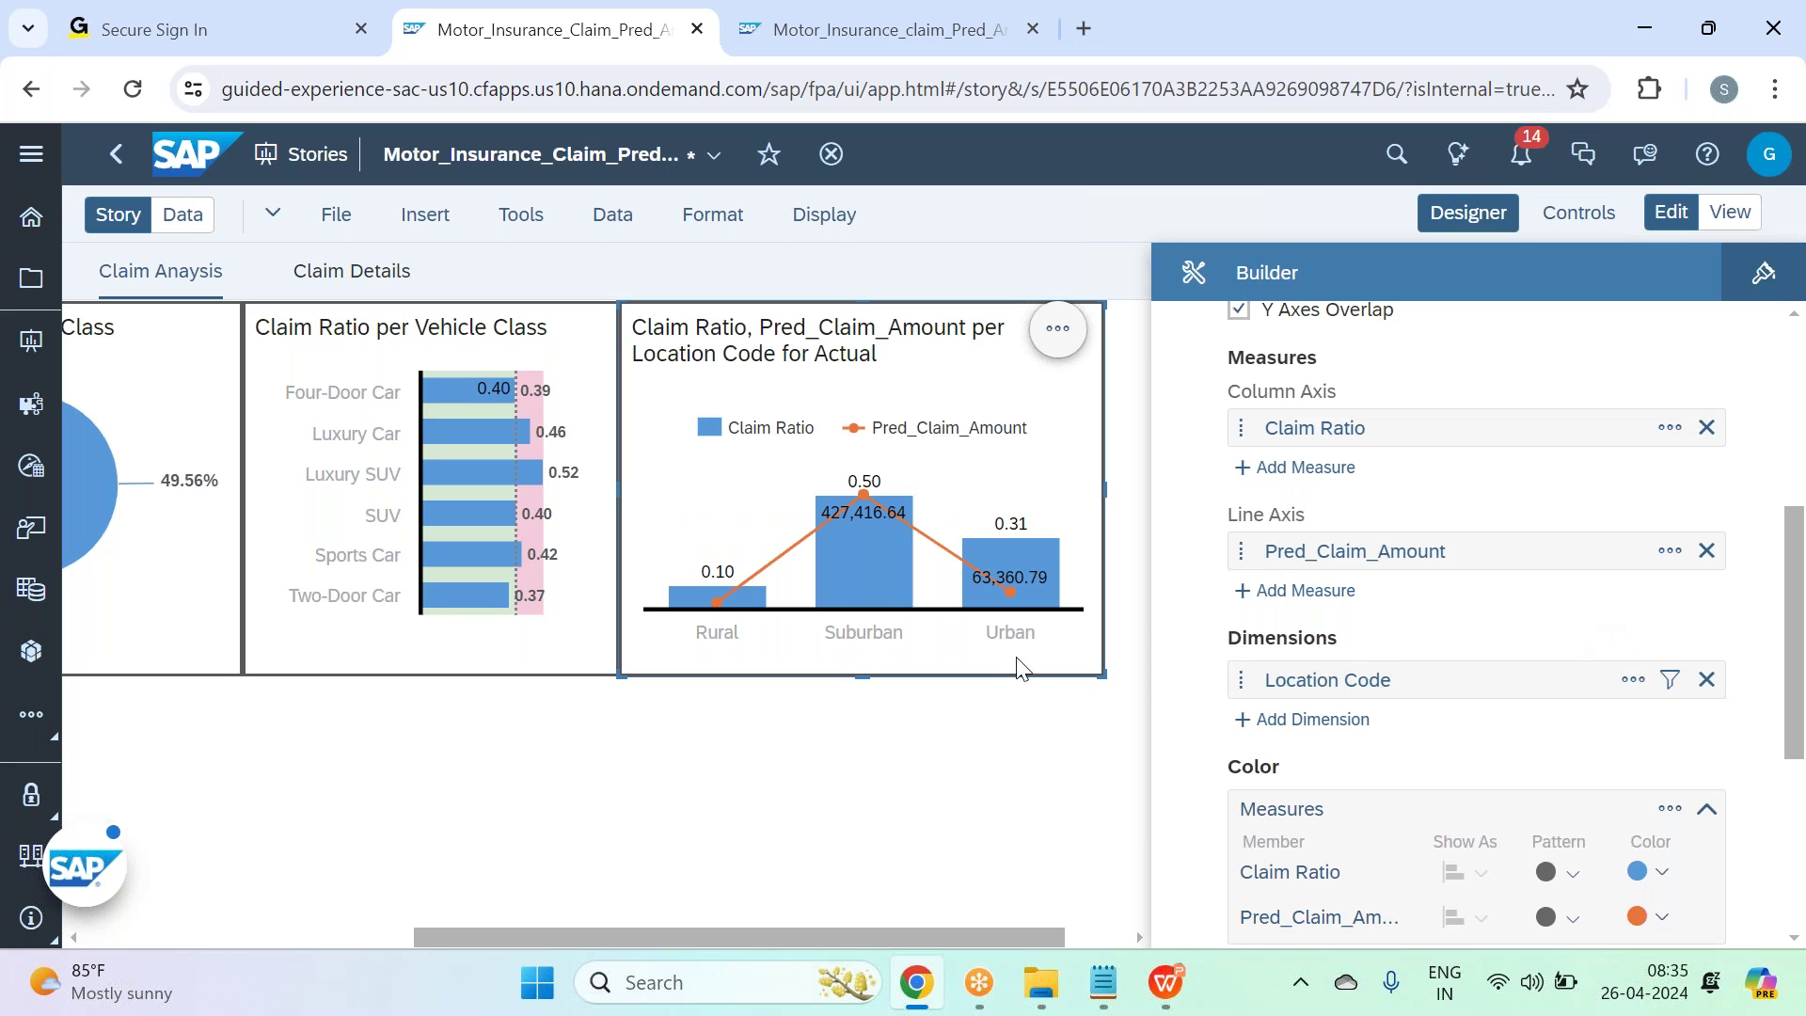
{"action": "left_click", "coordinate": [1283, 326]}
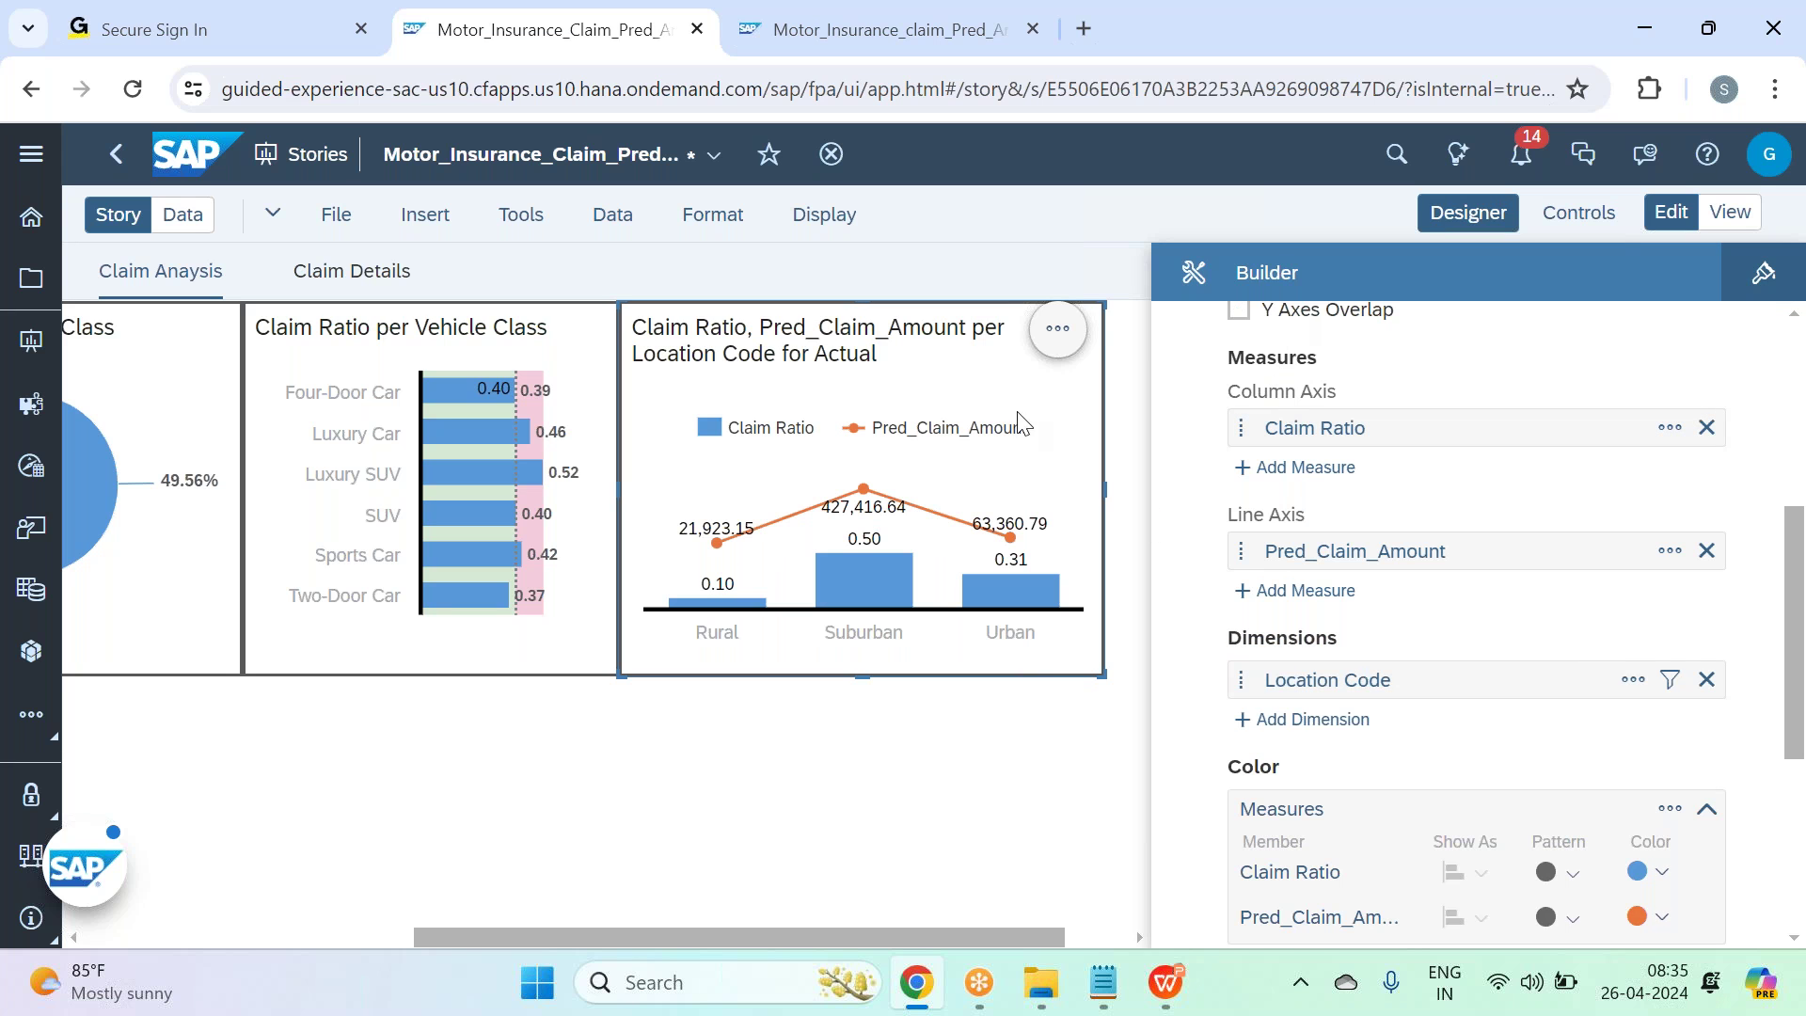
Retitle the combination chart "Claim Ratio, Claim_Amount per Location" and close its design settings.
{"action": "left_click", "coordinate": [888, 356]}
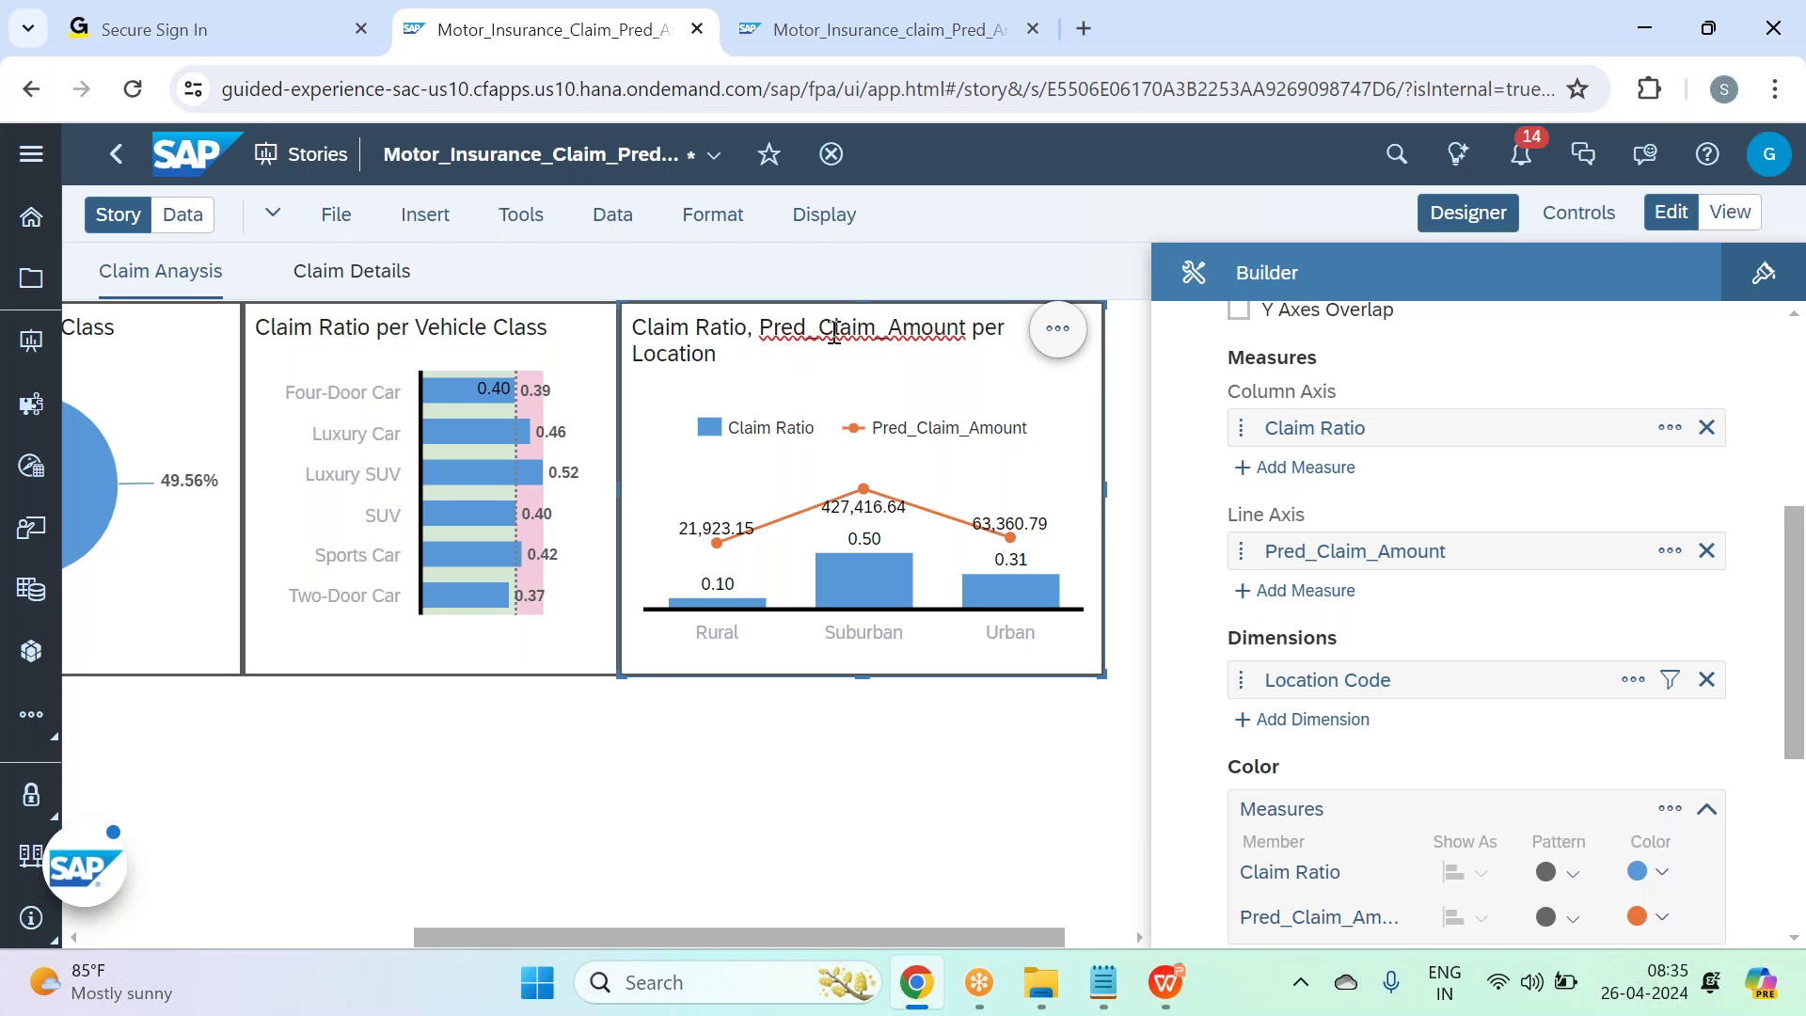
{"action": "key", "text": "BackSpace"}
{"action": "key", "text": "BackSpace"}
{"action": "key", "text": "BackSpace"}
{"action": "key", "text": "BackSpace"}
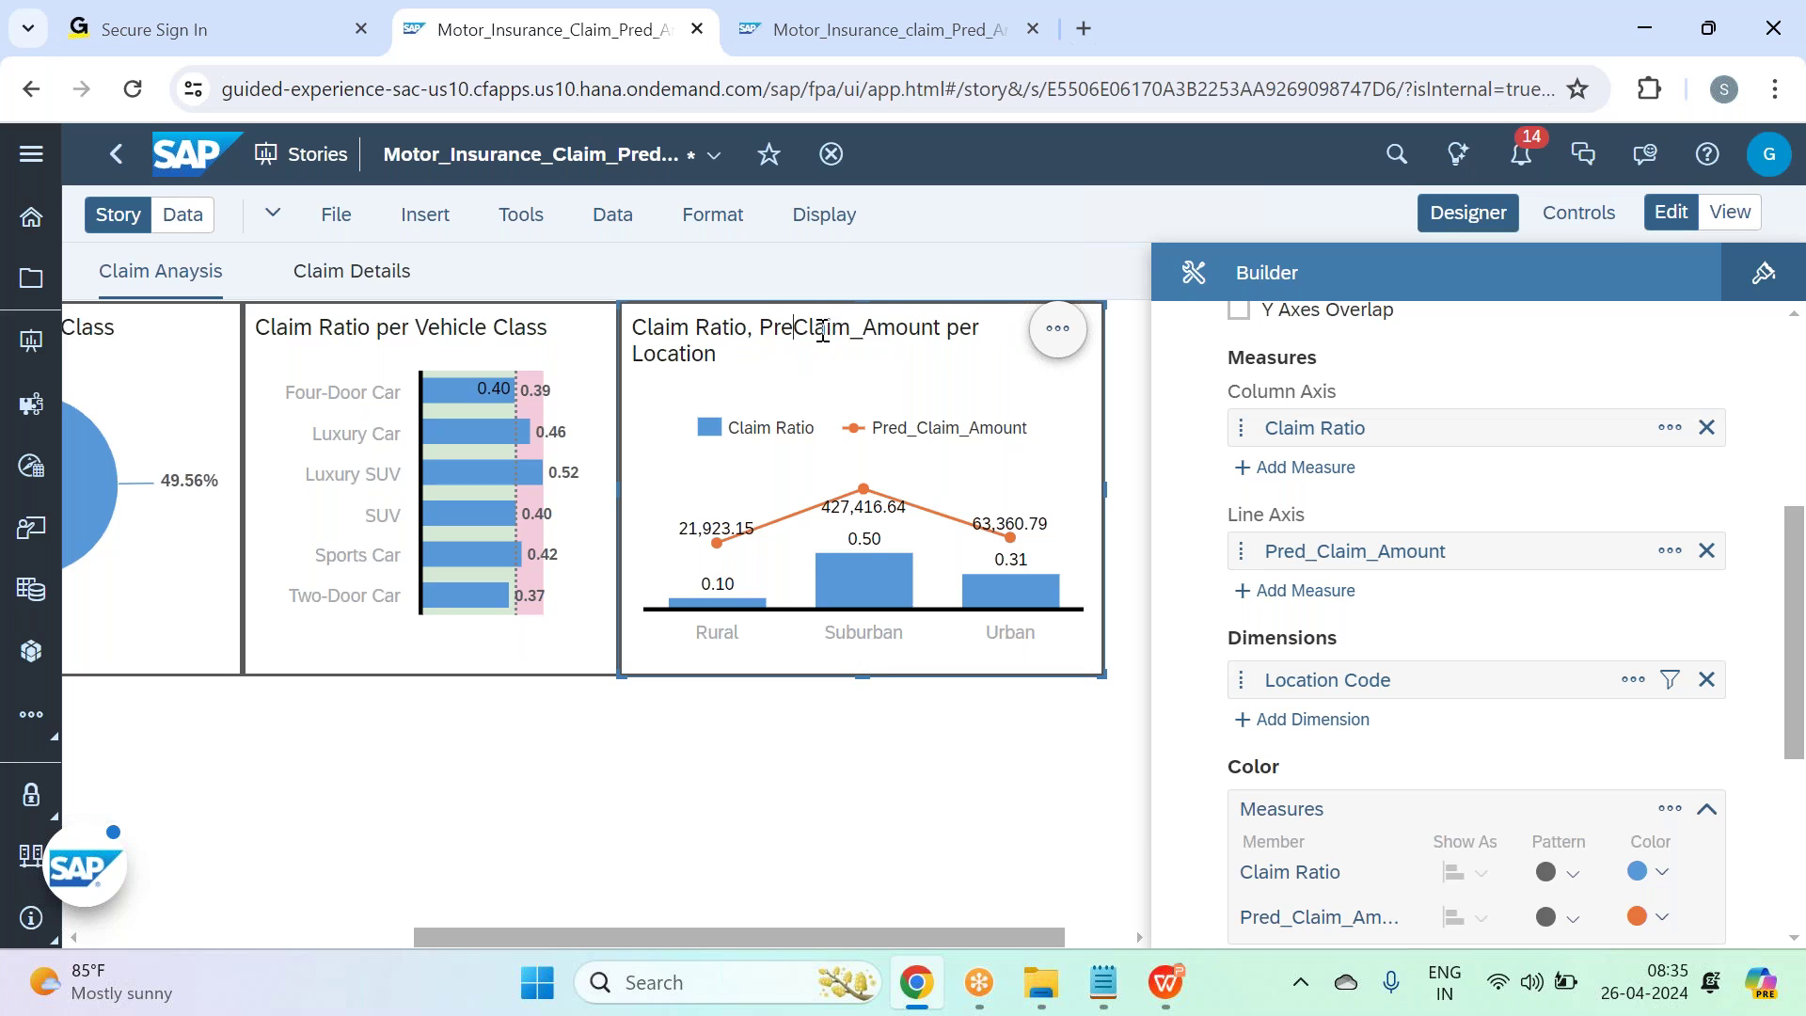
{"action": "key", "text": "BackSpace"}
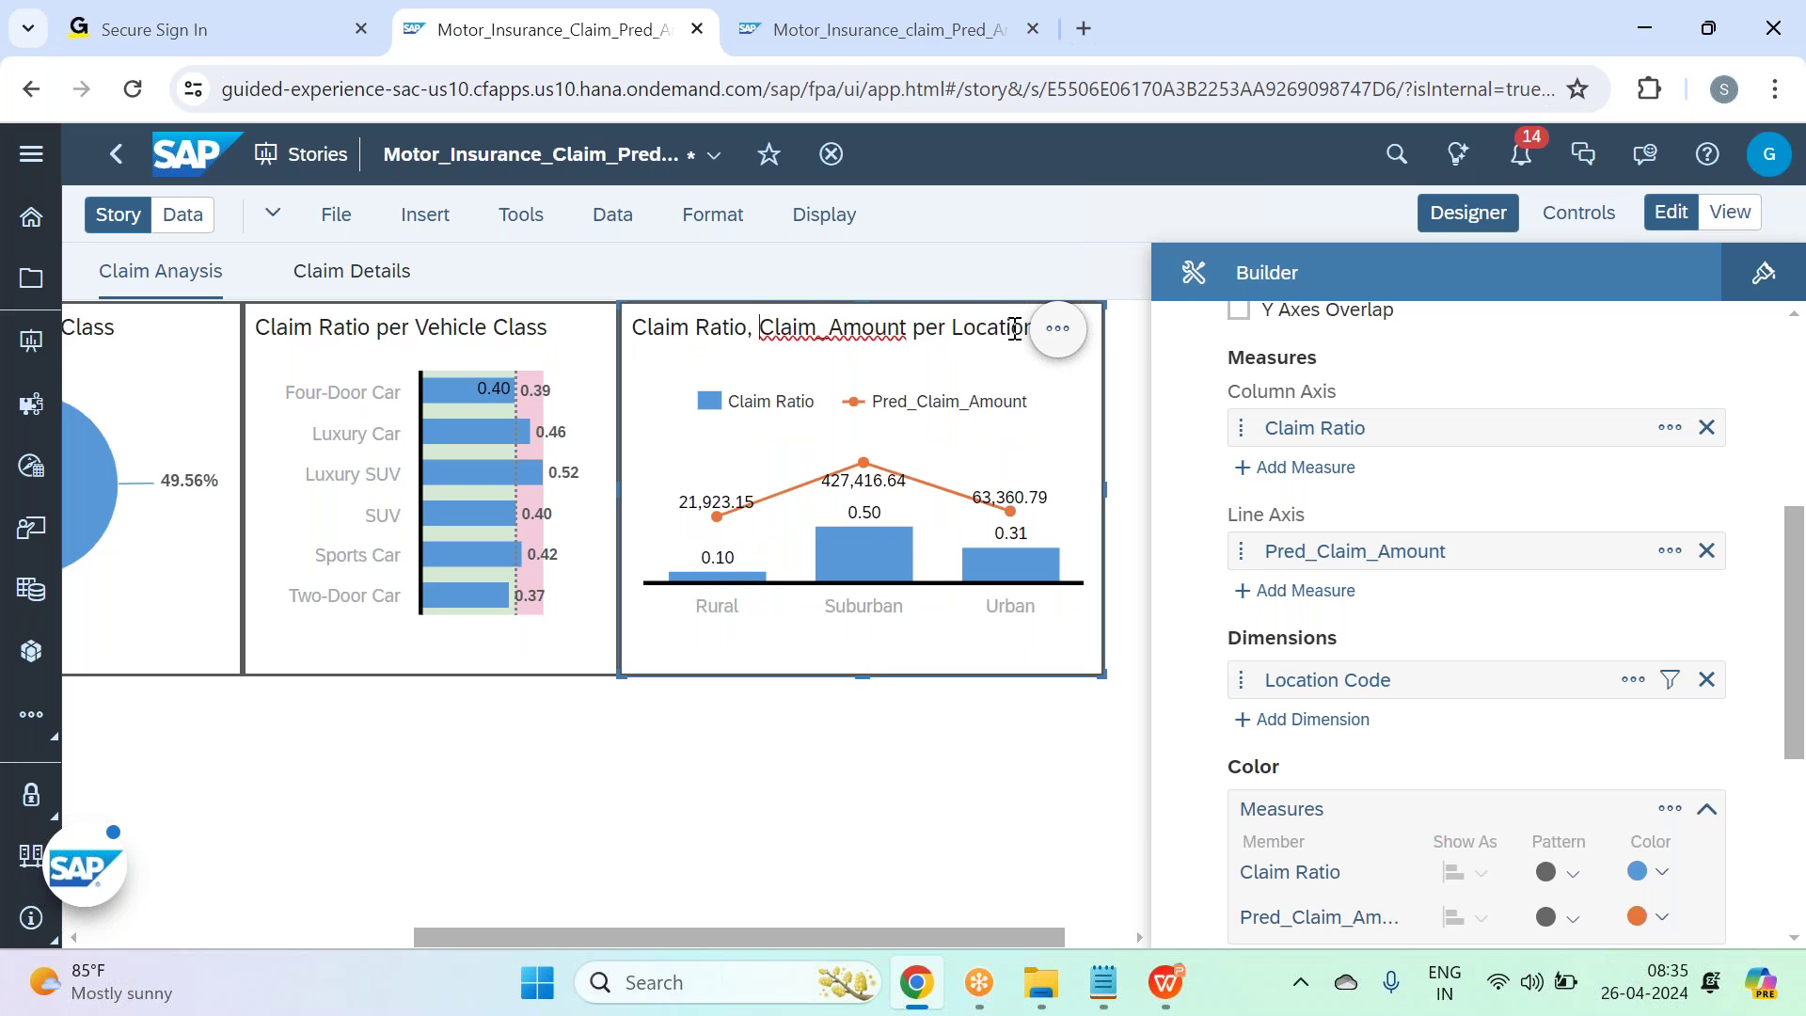
{"action": "left_click", "coordinate": [1457, 224]}
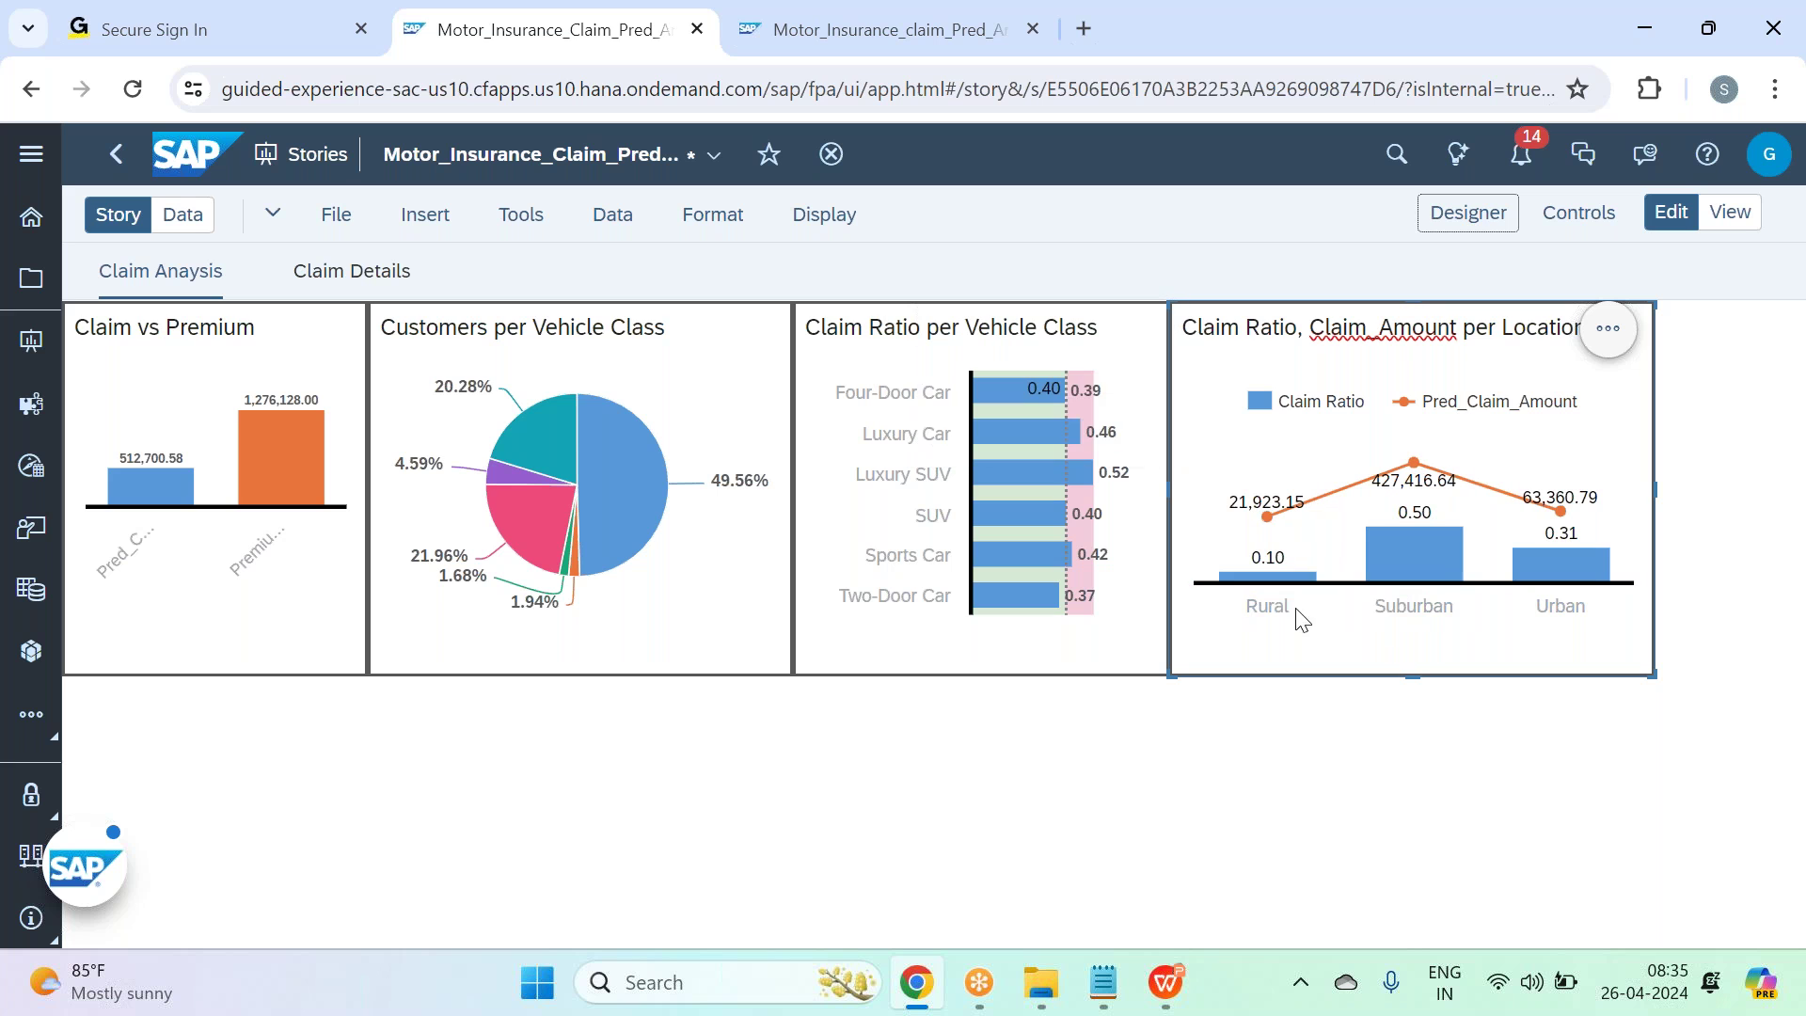
Insert another empty chart below the Claim vs Premium chart, make it wider and shorter, and move the floating SAP button off it.
{"action": "mouse_move", "coordinate": [1549, 588]}
{"action": "left_click", "coordinate": [425, 215]}
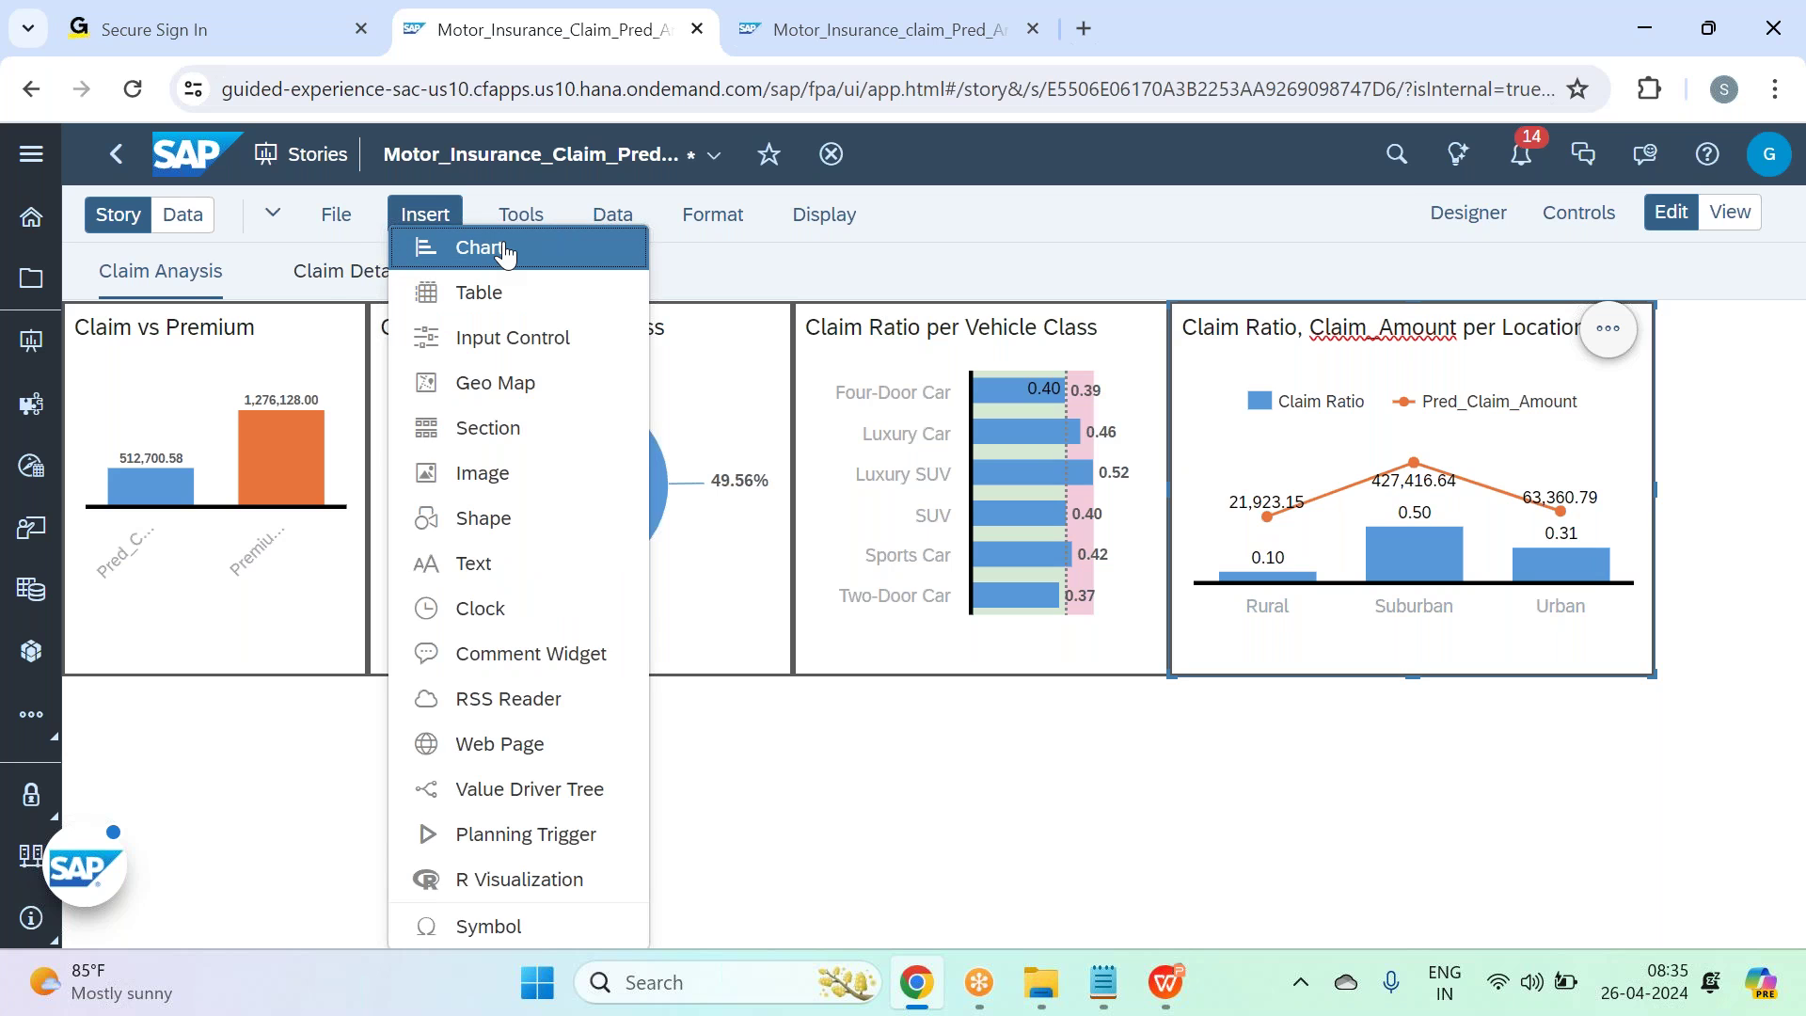
{"action": "left_click", "coordinate": [505, 249]}
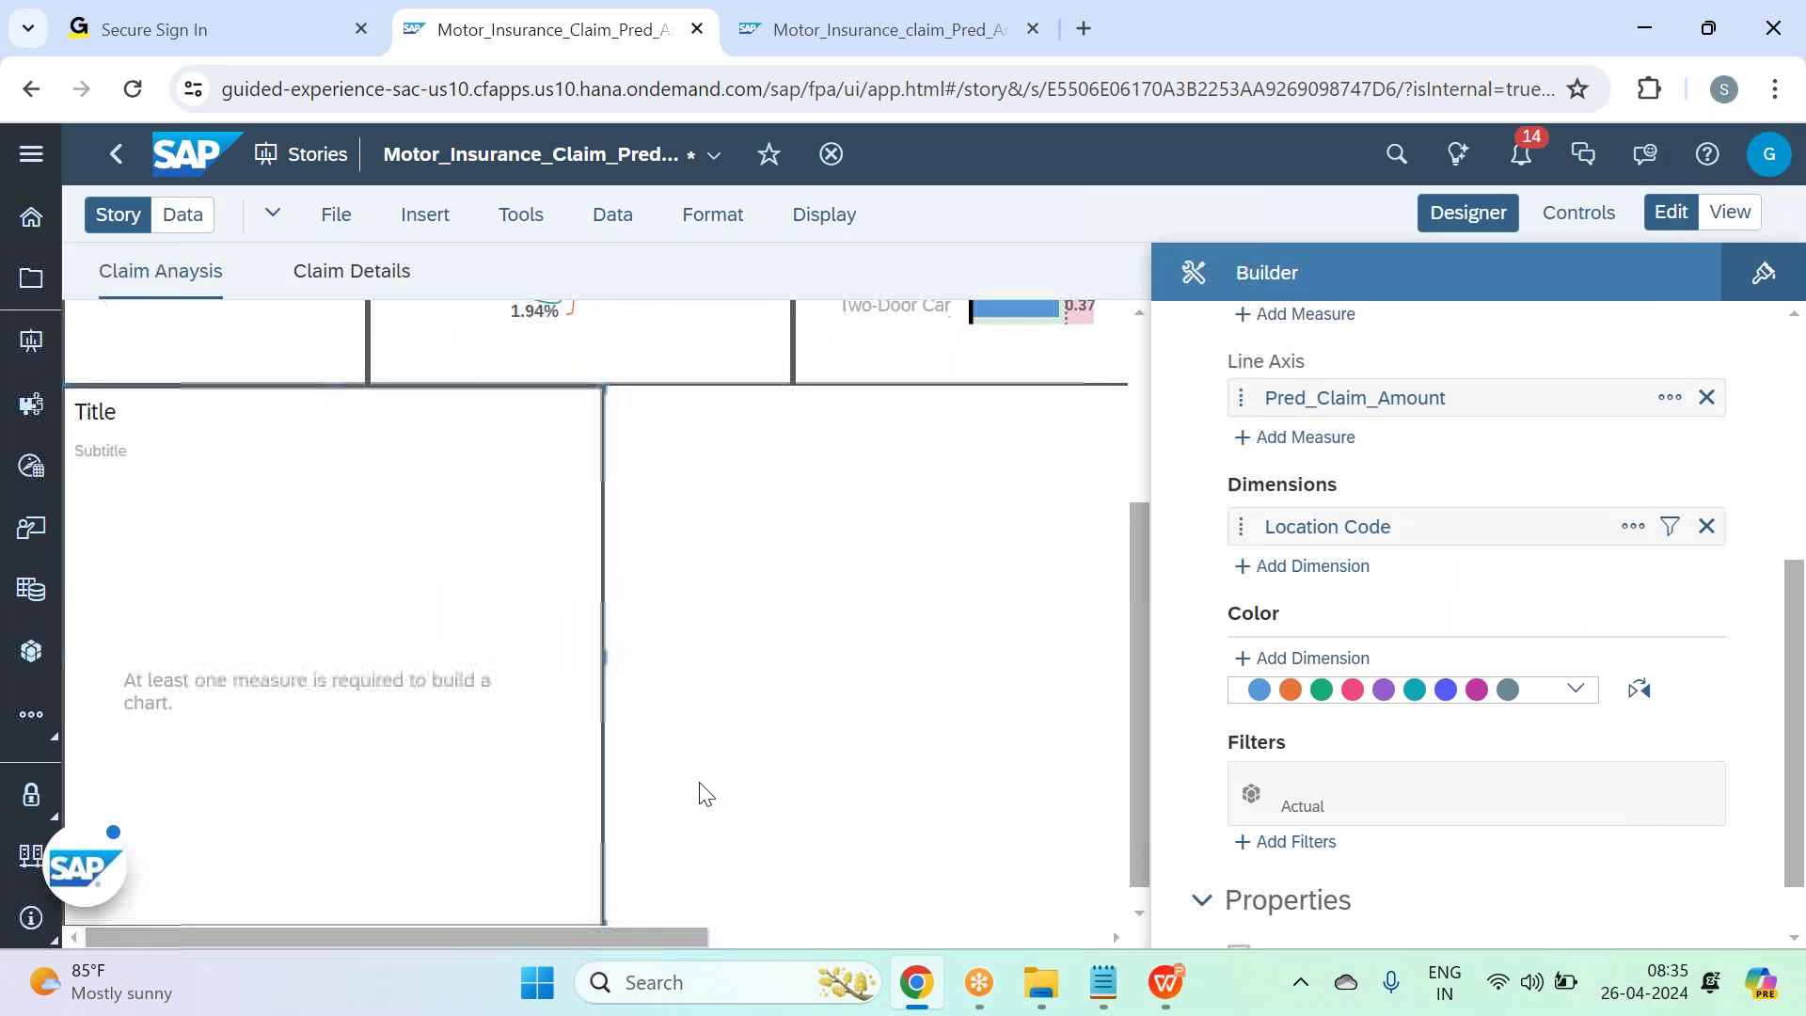
{"action": "scroll", "coordinate": [624, 900], "scroll_direction": "down", "scroll_amount": 1}
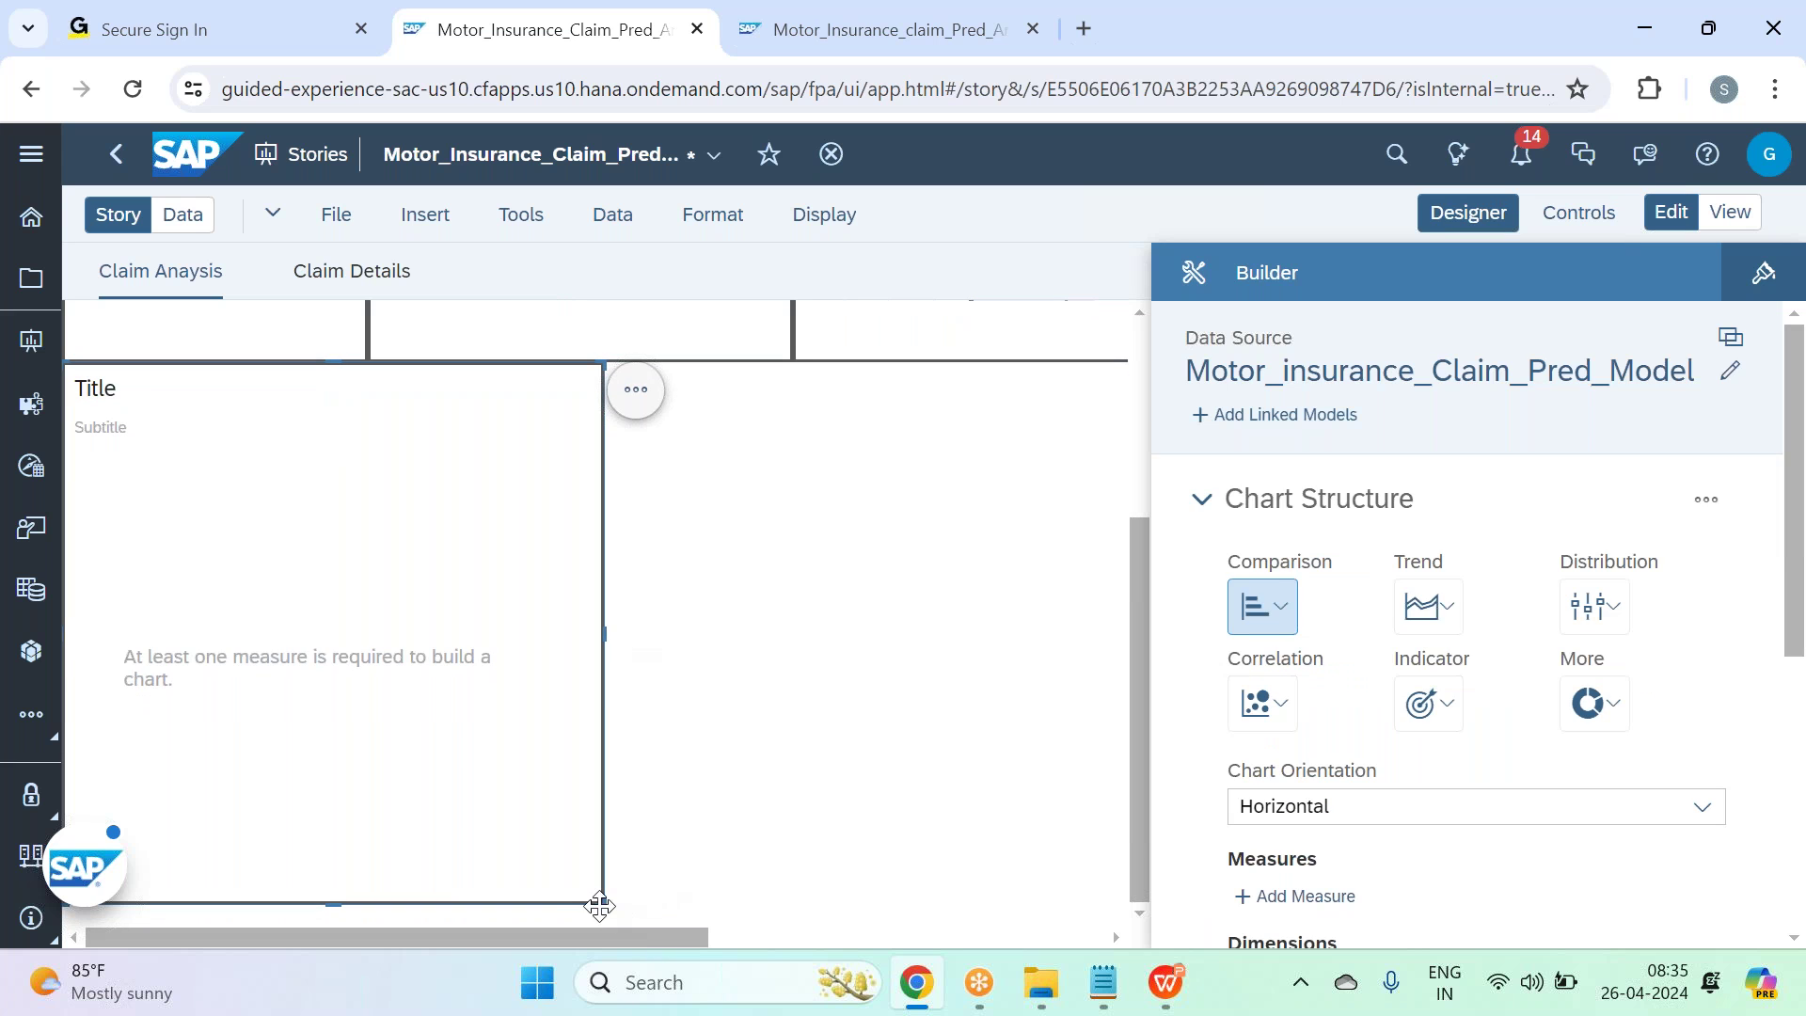
{"action": "left_click_drag", "start_coordinate": [600, 905], "coordinate": [652, 767]}
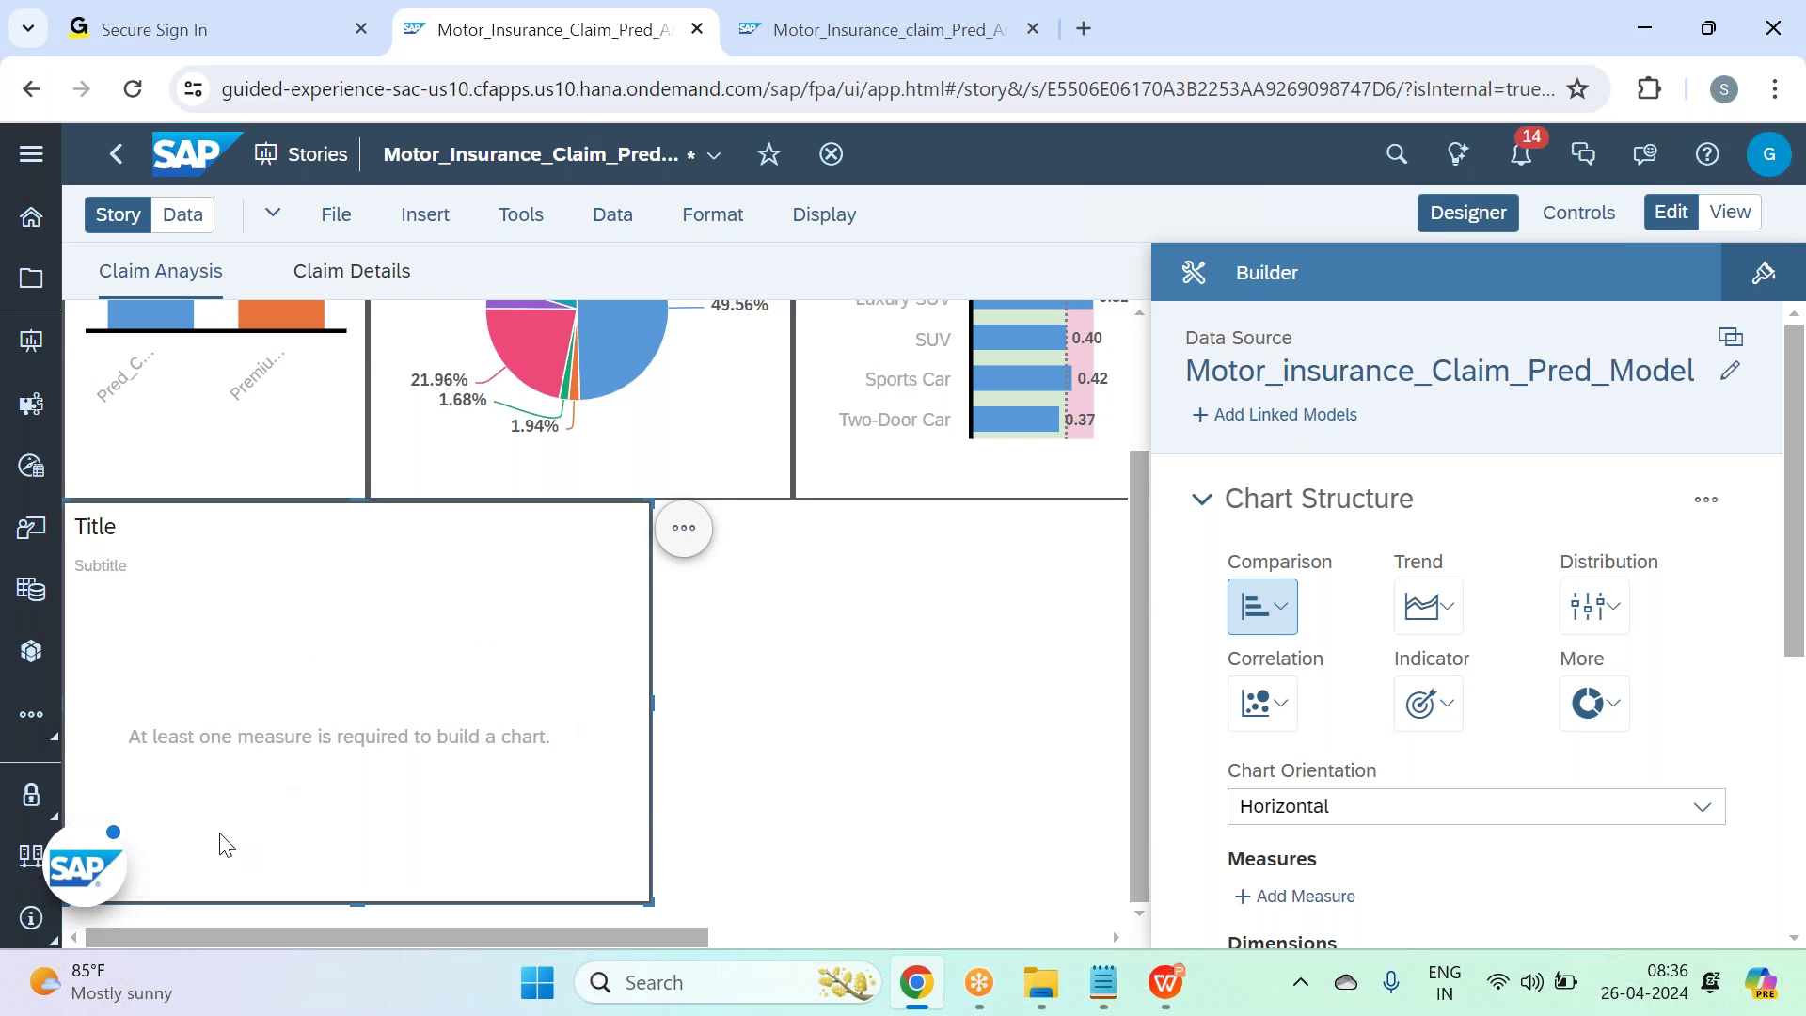
{"action": "left_click_drag", "start_coordinate": [91, 841], "coordinate": [94, 199]}
{"action": "scroll", "coordinate": [1481, 693], "scroll_direction": "down", "scroll_amount": 1}
{"action": "scroll", "coordinate": [1481, 693], "scroll_direction": "down", "scroll_amount": 3}
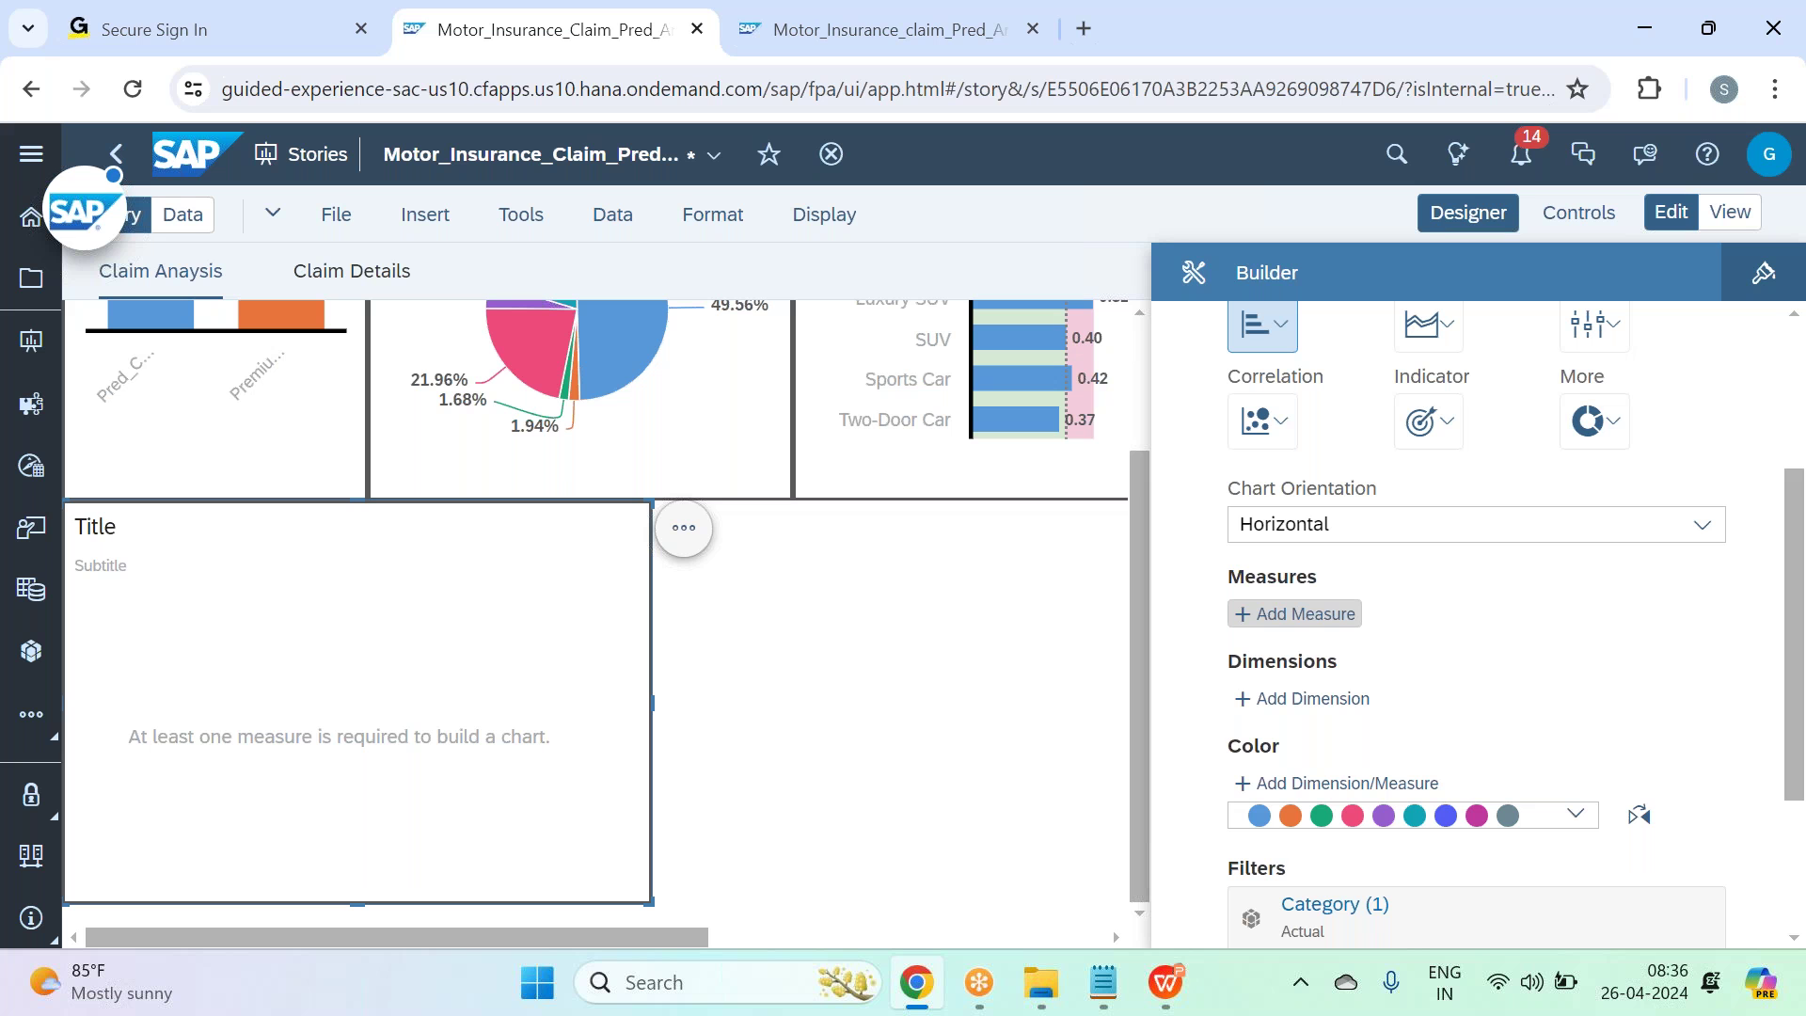
Recheck the influencer contributions in the predictive scenario, then start a measure-based dimension named Monthly Premium for the new chart.
{"action": "left_click", "coordinate": [852, 38]}
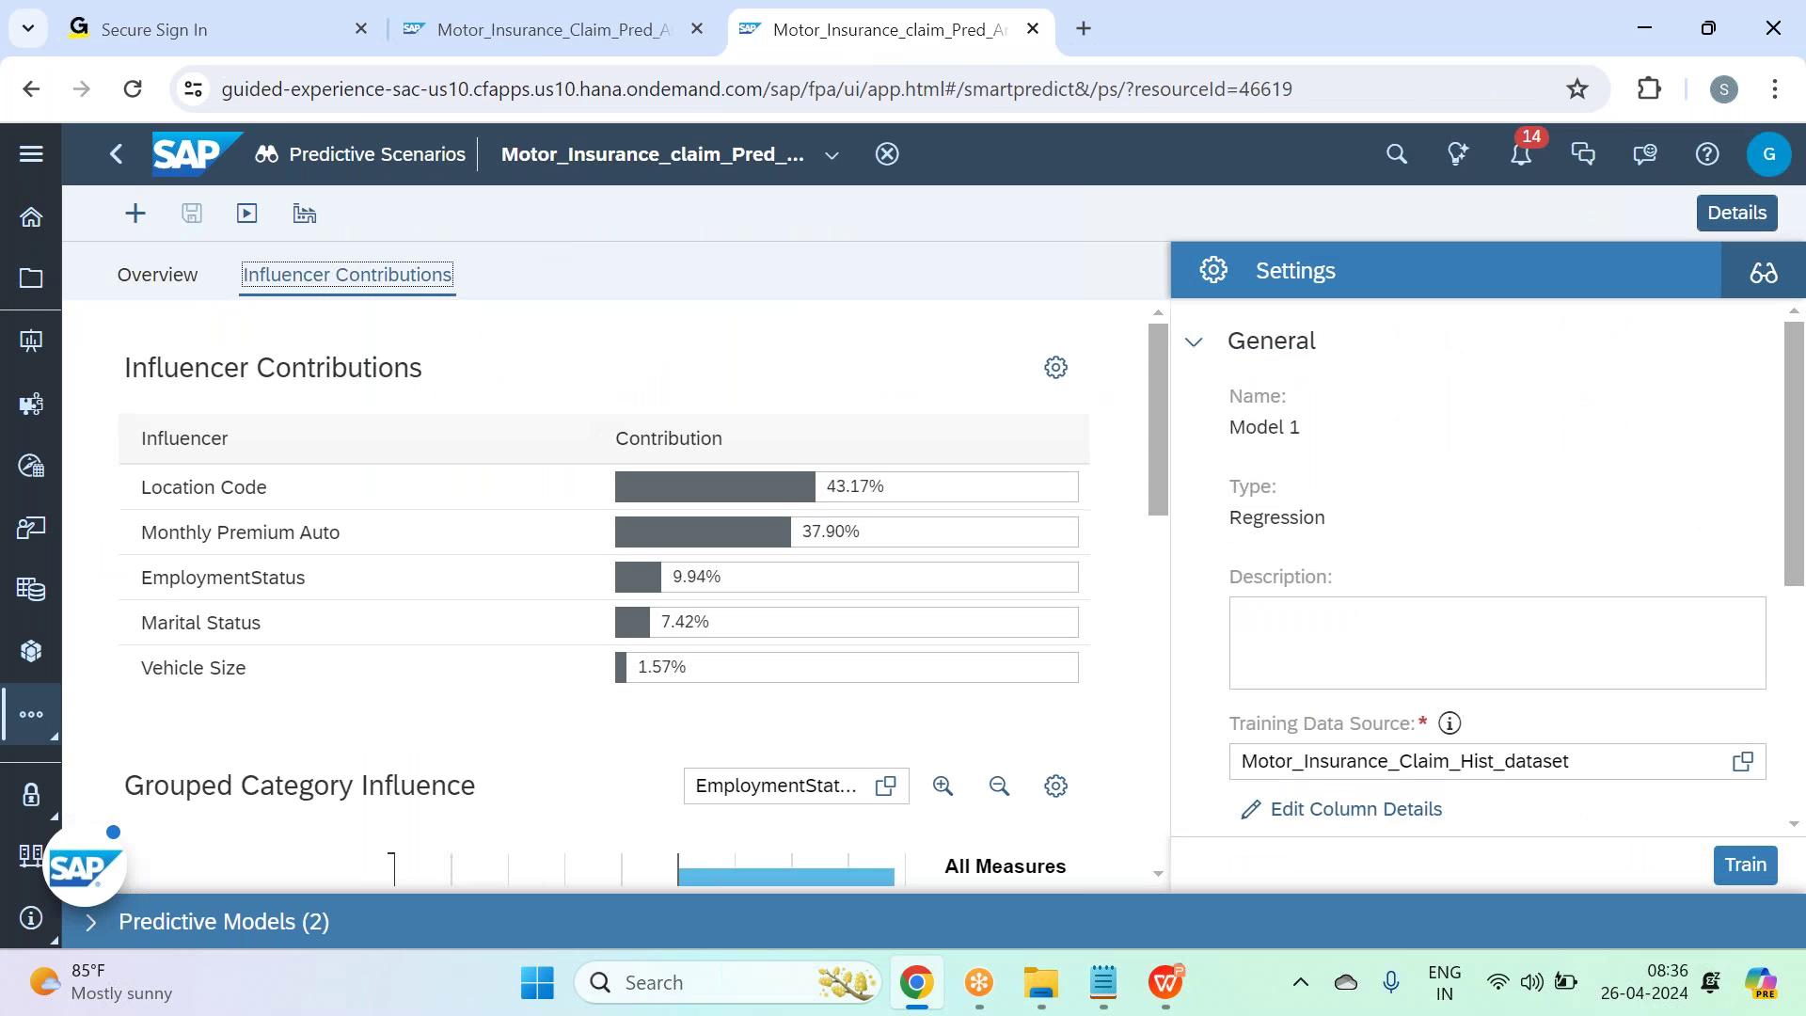
{"action": "left_click", "coordinate": [470, 32]}
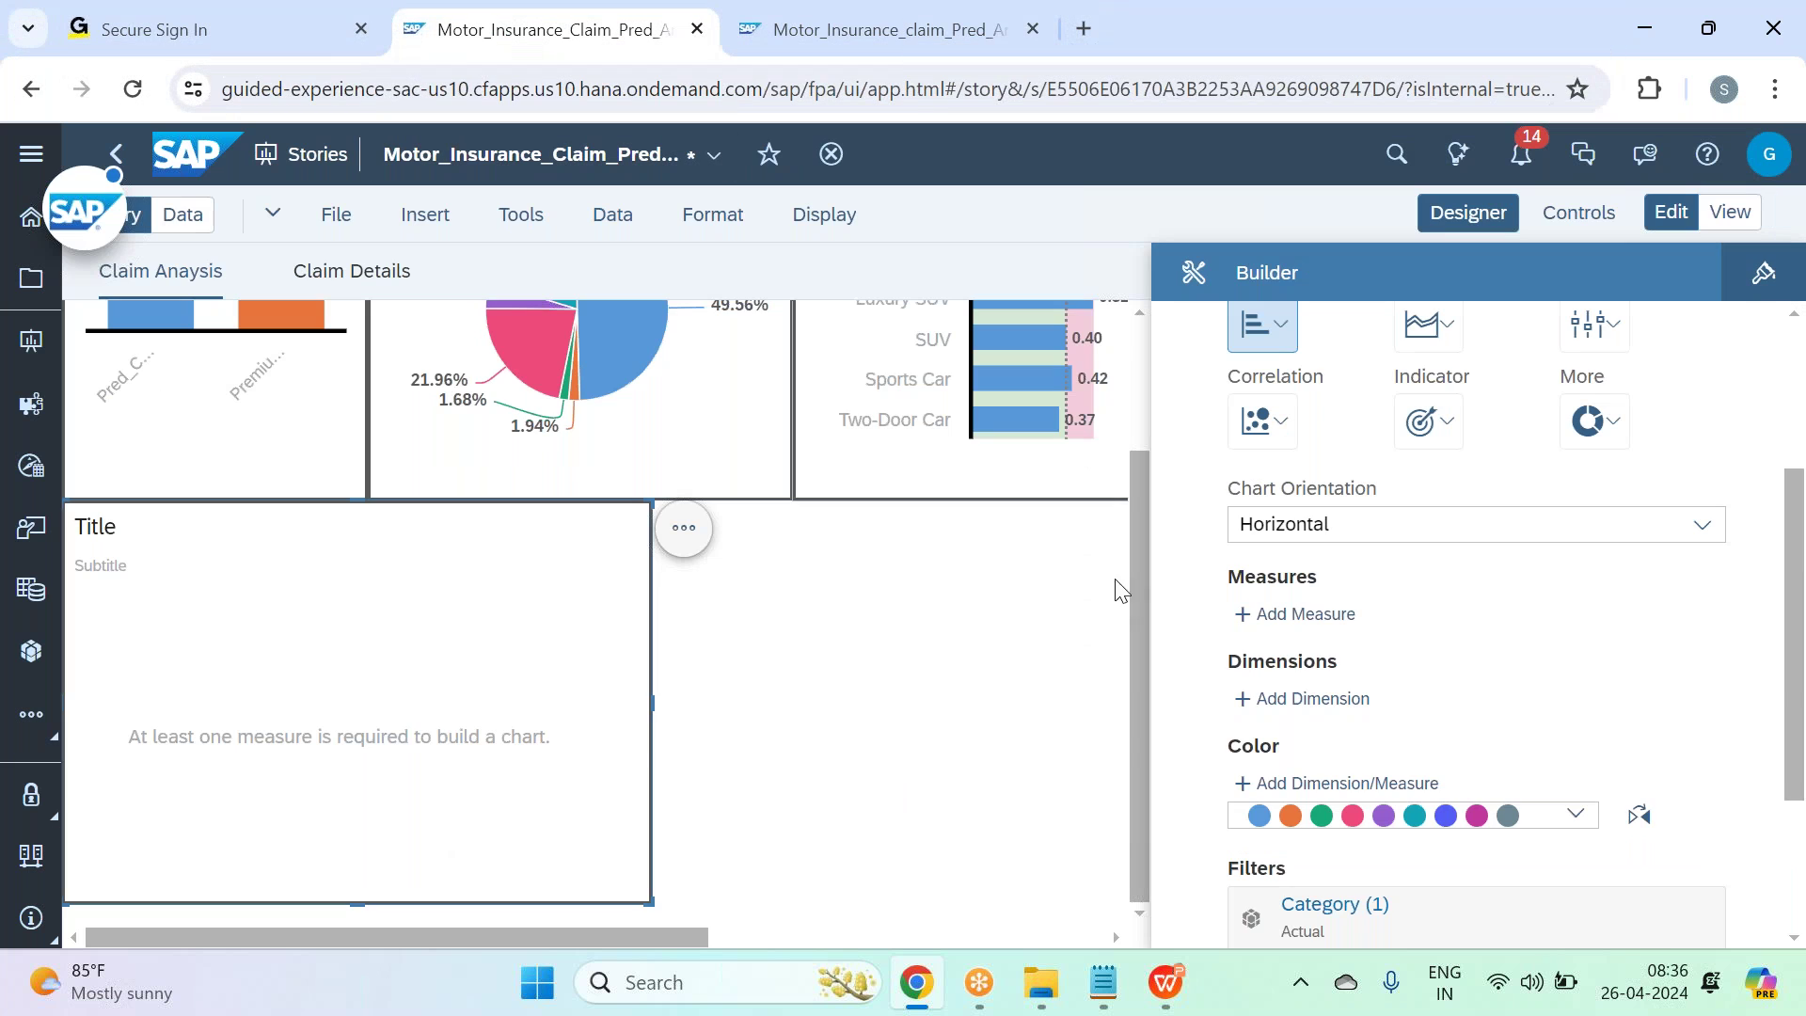
{"action": "left_click", "coordinate": [1316, 700]}
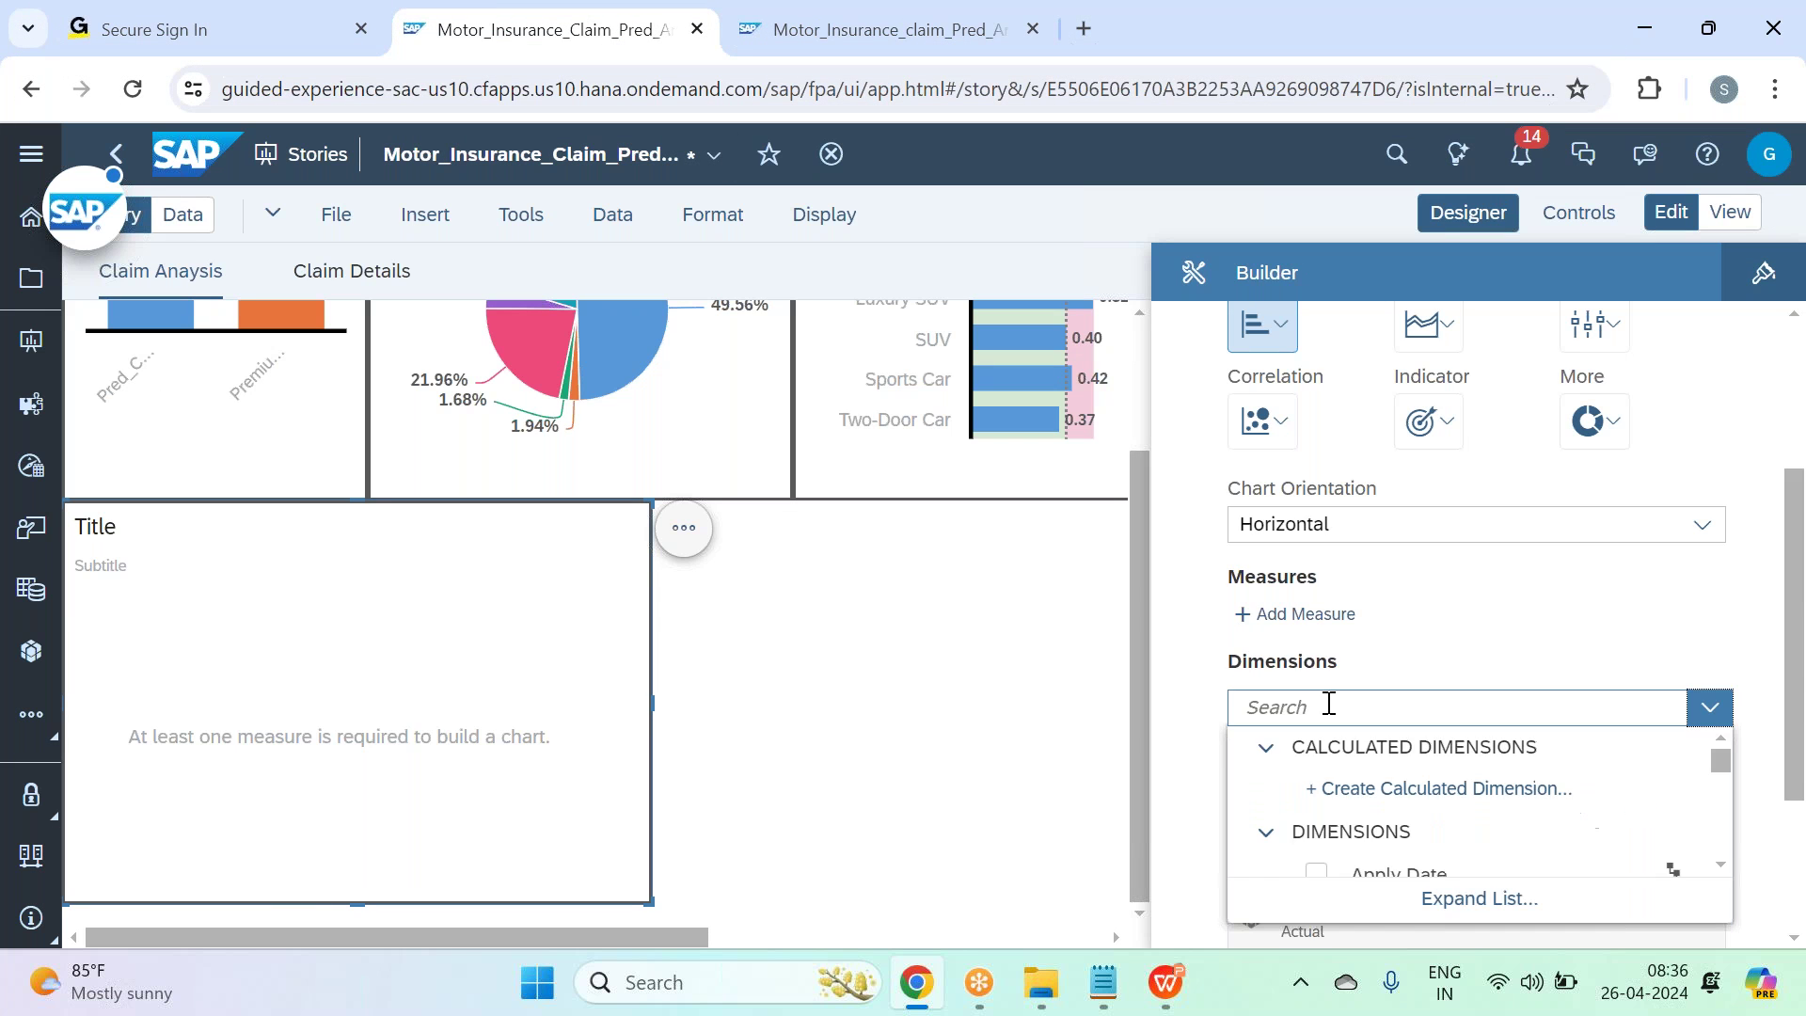
{"action": "left_click", "coordinate": [1445, 807]}
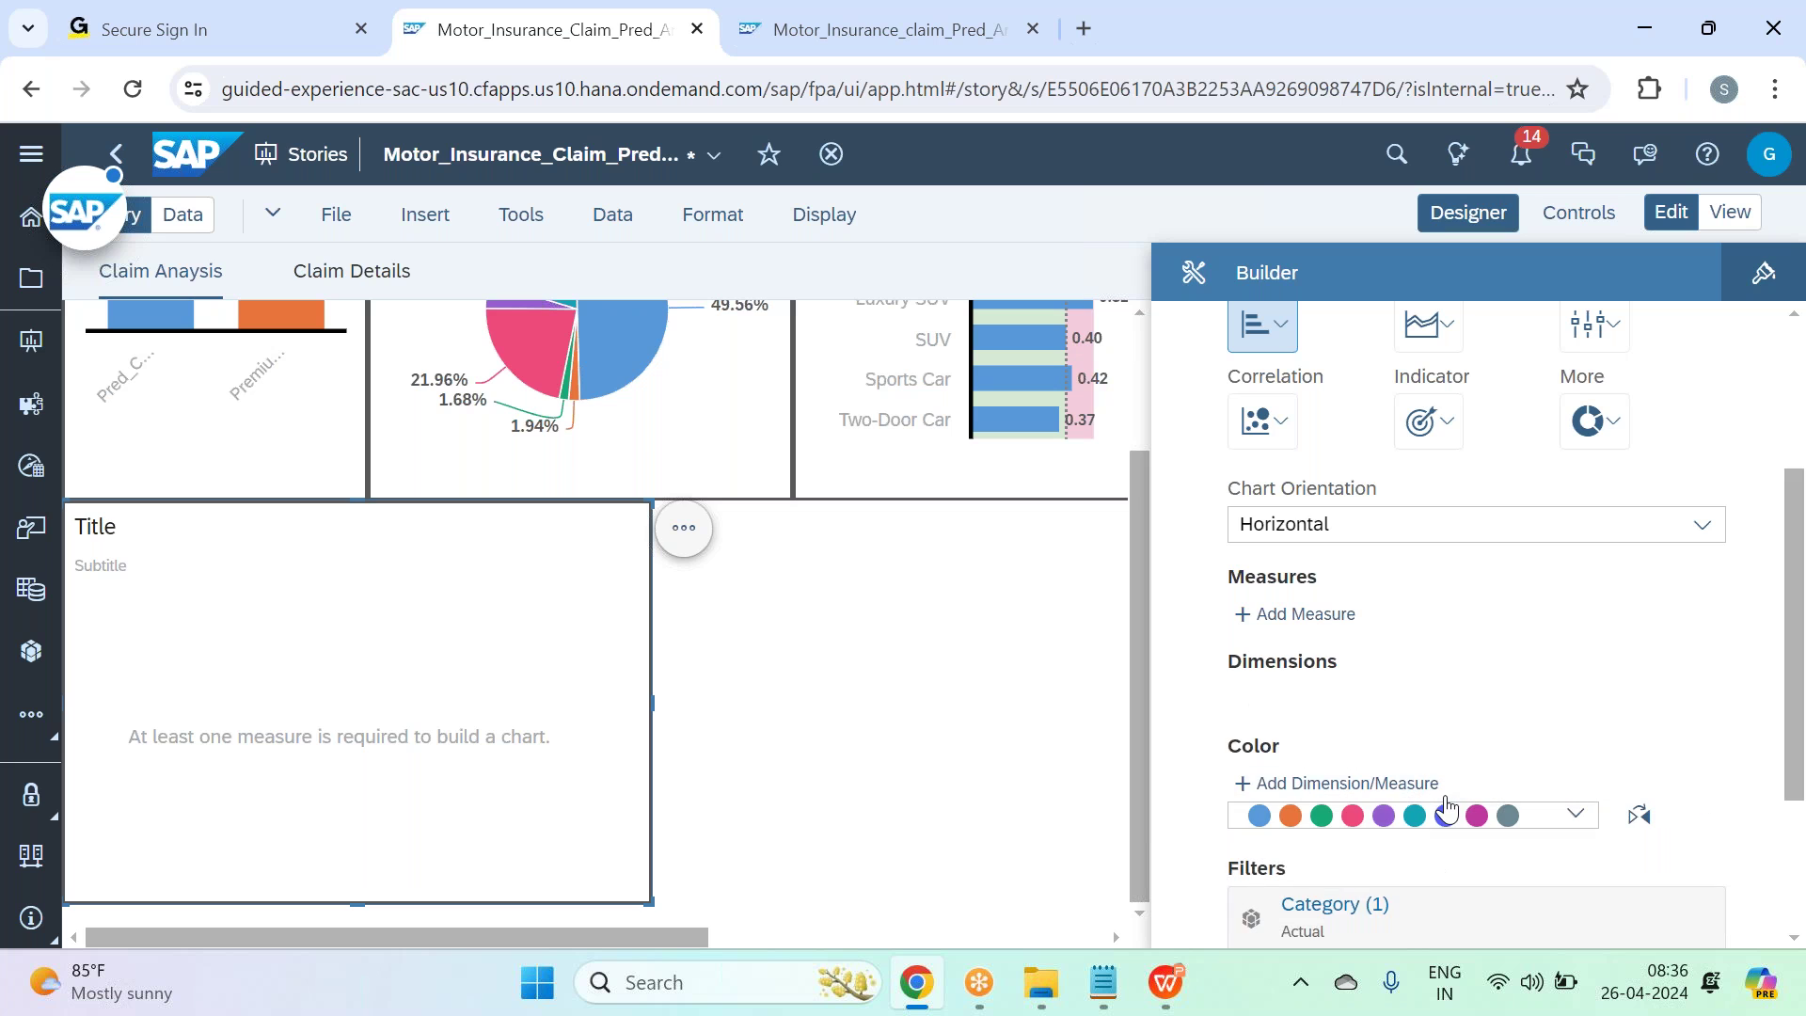
{"action": "left_click", "coordinate": [836, 402]}
{"action": "left_click", "coordinate": [882, 388]}
{"action": "left_click", "coordinate": [839, 404]}
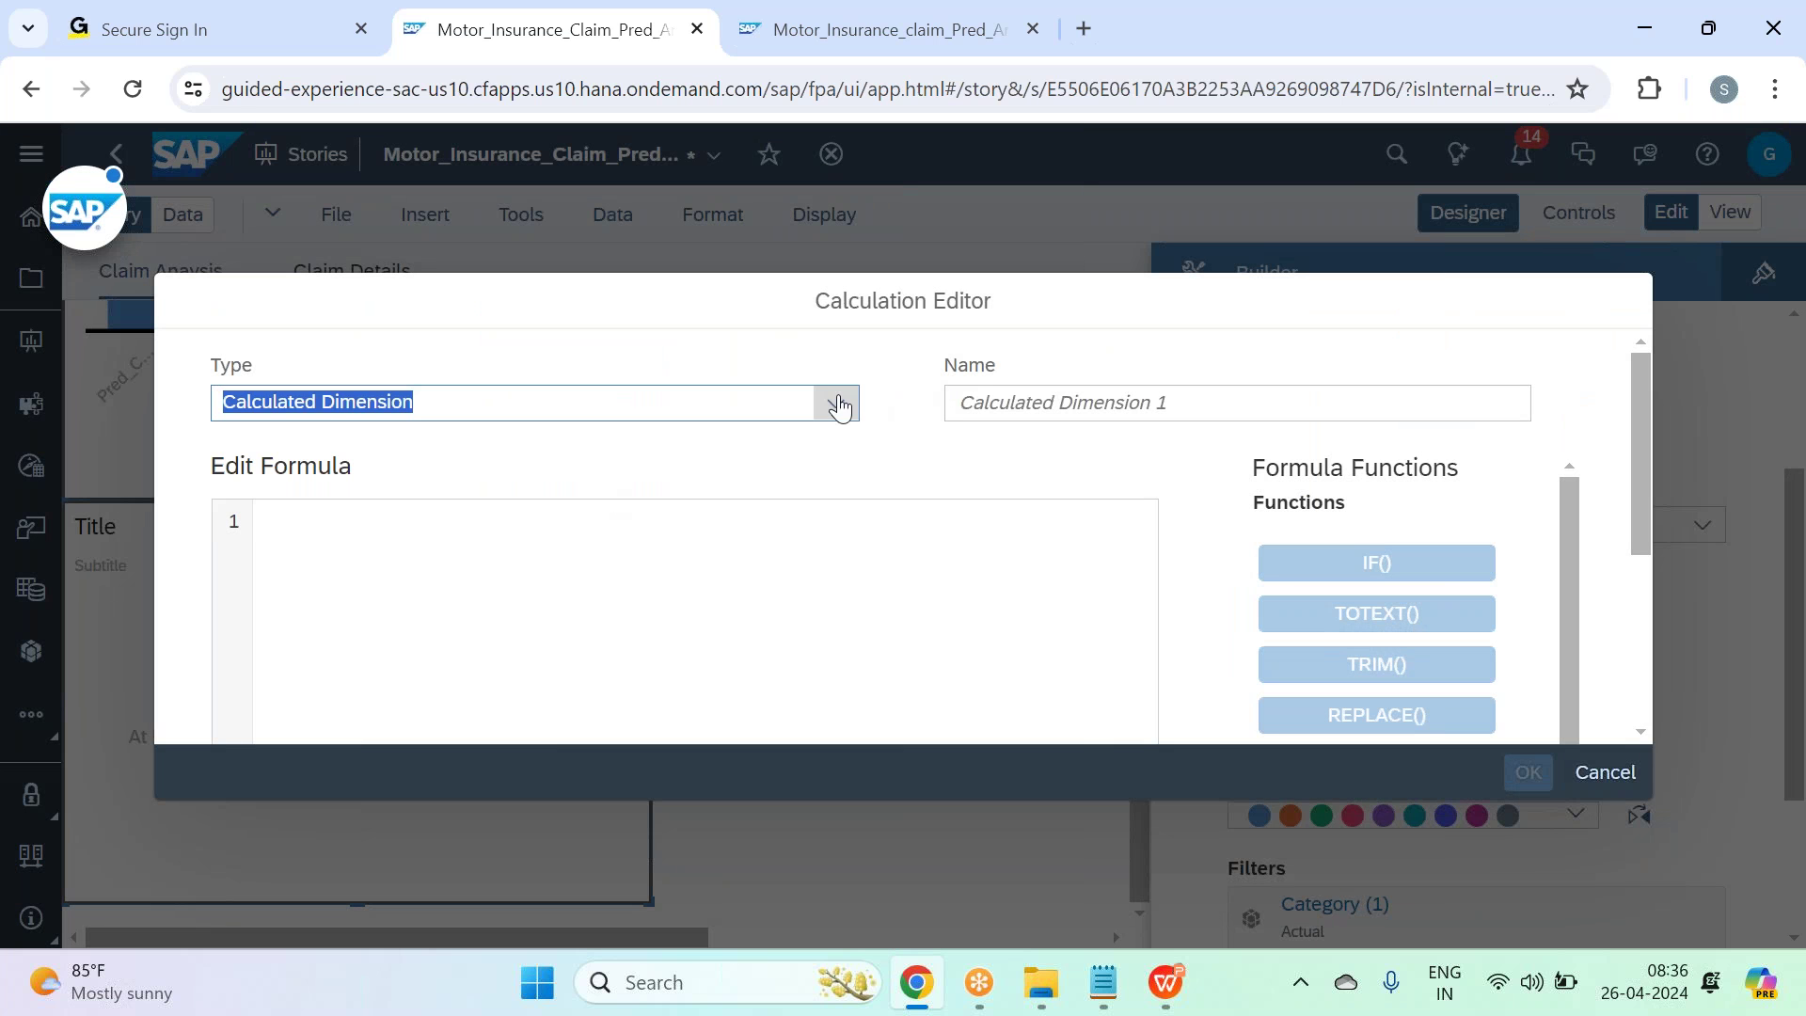
{"action": "left_click", "coordinate": [697, 490]}
{"action": "left_click", "coordinate": [1191, 403]}
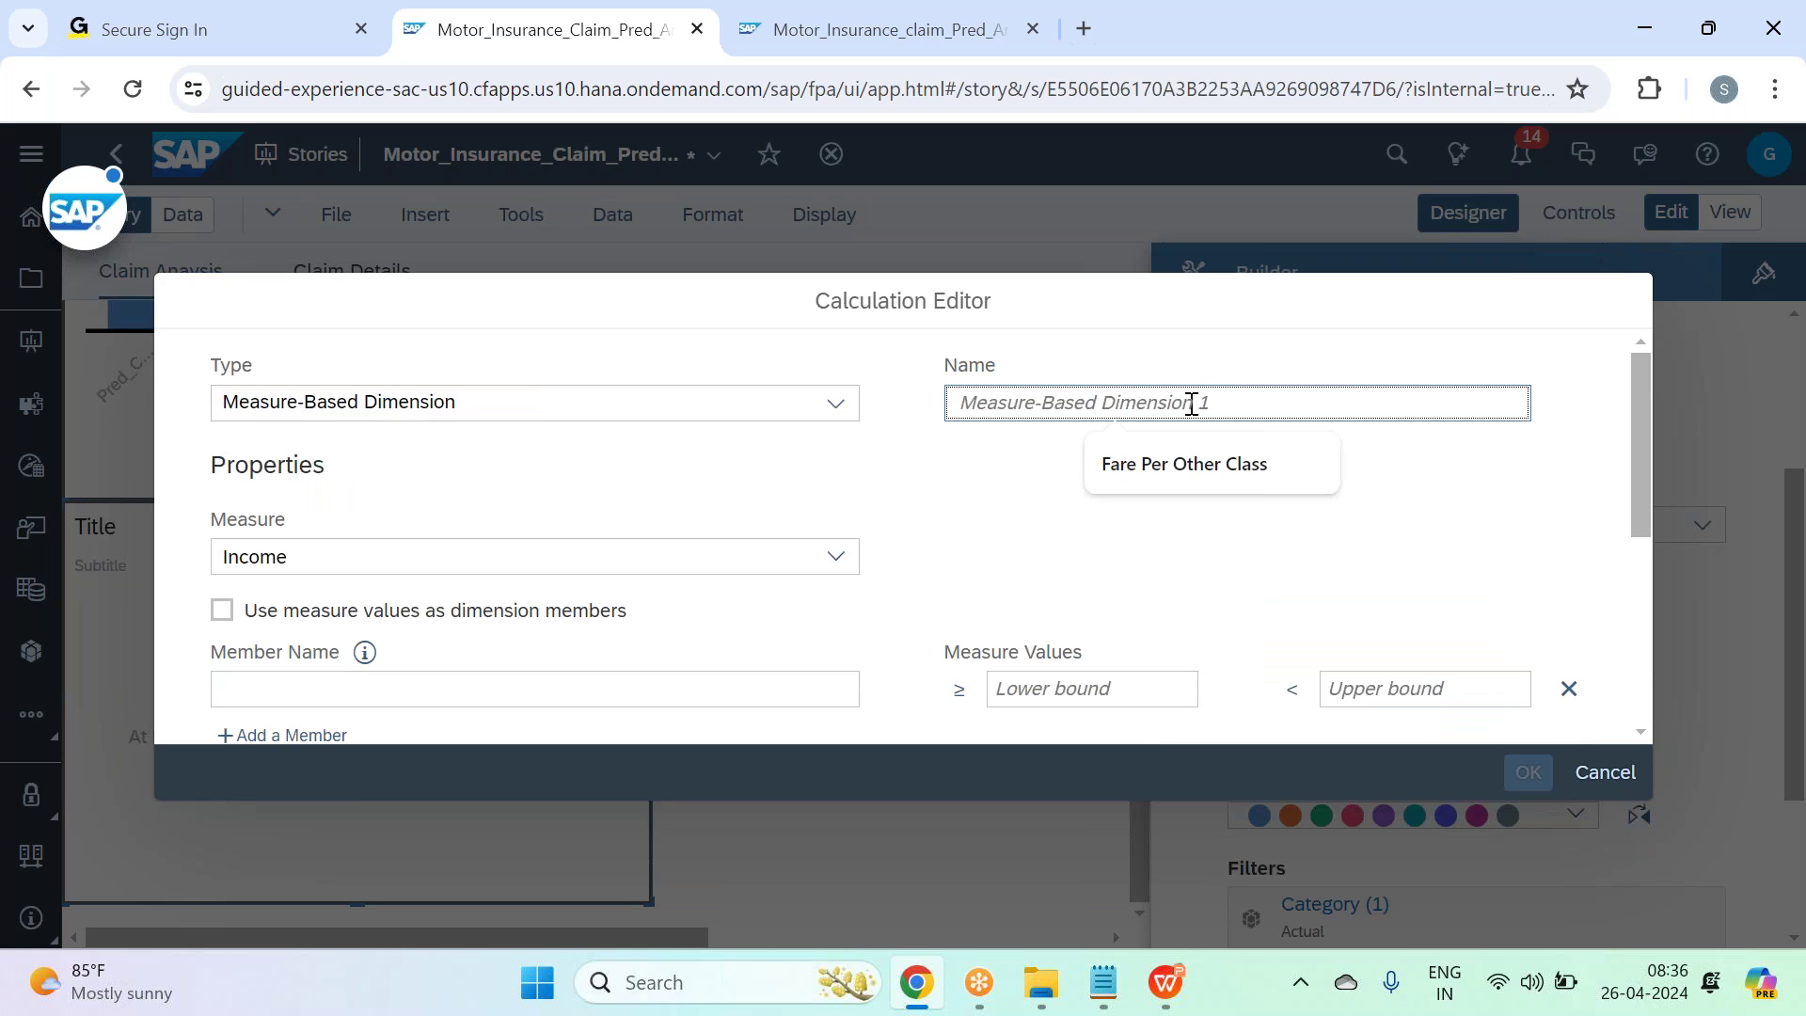
{"action": "type", "text": "Month"}
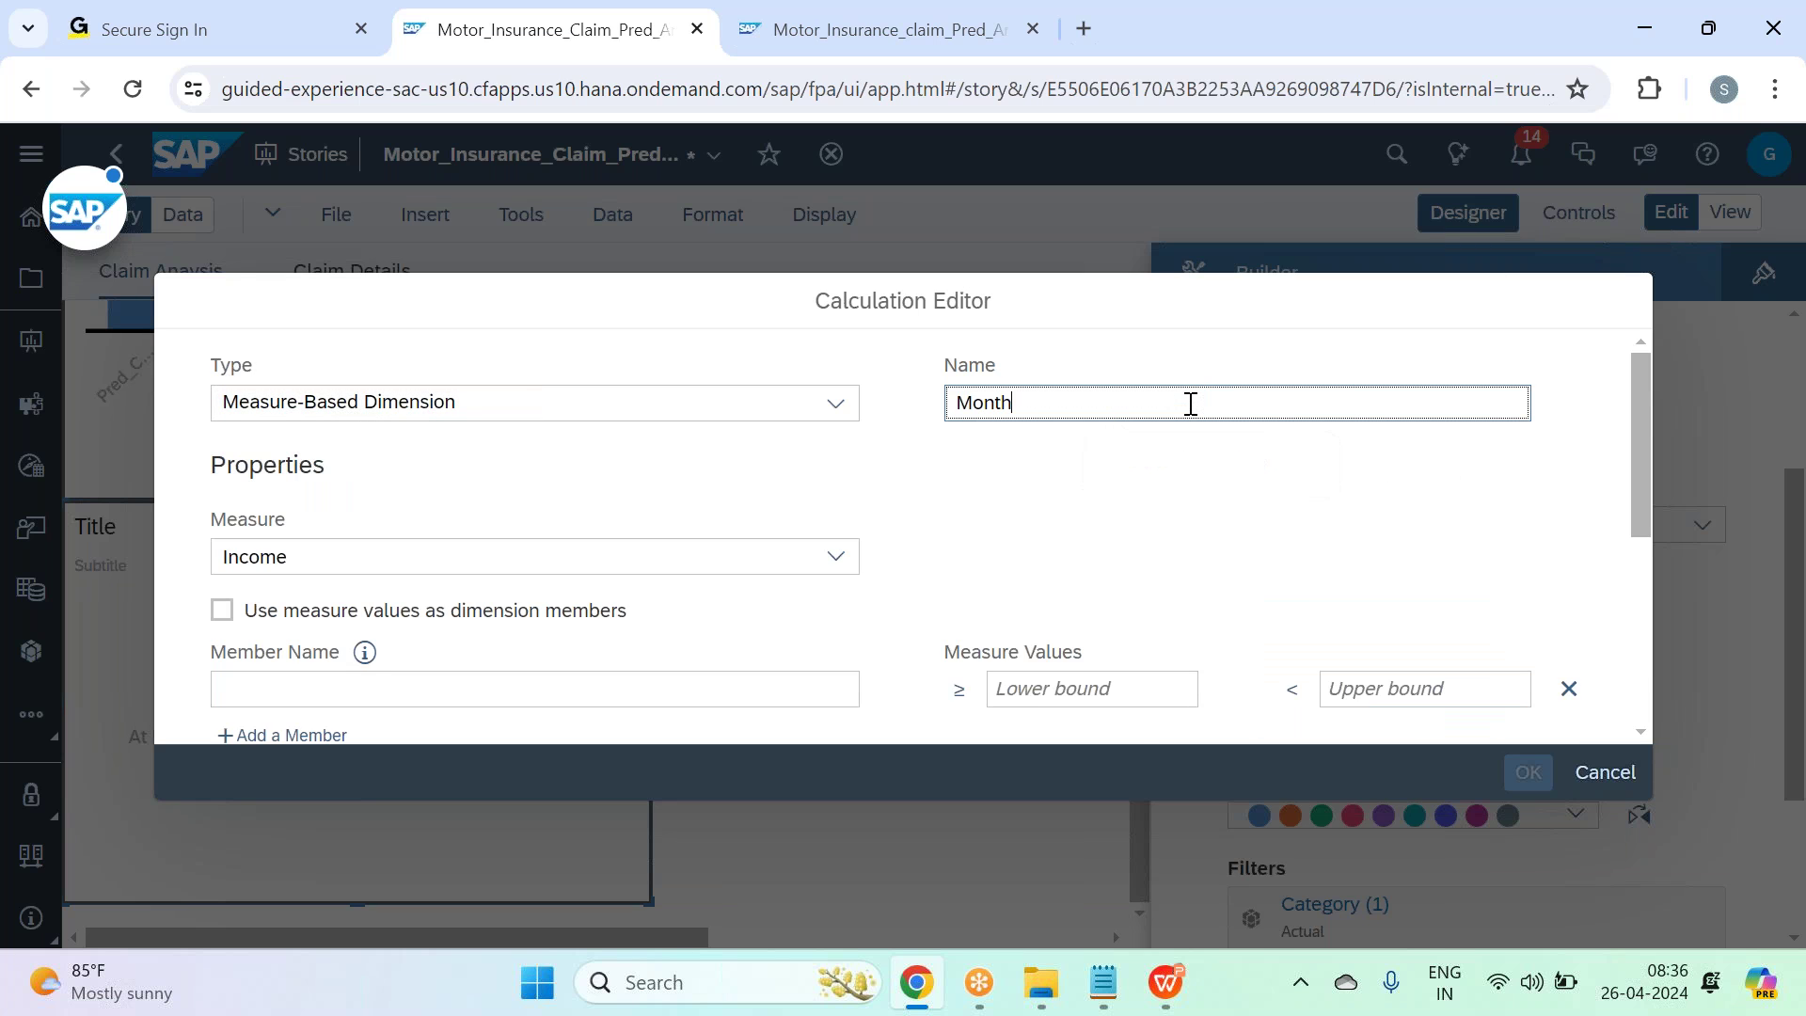
{"action": "type", "text": "ly Premium"}
Base the Monthly Premium dimension on the Monthly Premium Auto measure and go to its first member name.
{"action": "scroll", "coordinate": [968, 423], "scroll_direction": "down", "scroll_amount": 3}
{"action": "left_click", "coordinate": [836, 415]}
{"action": "left_click", "coordinate": [419, 541]}
{"action": "left_click", "coordinate": [835, 415]}
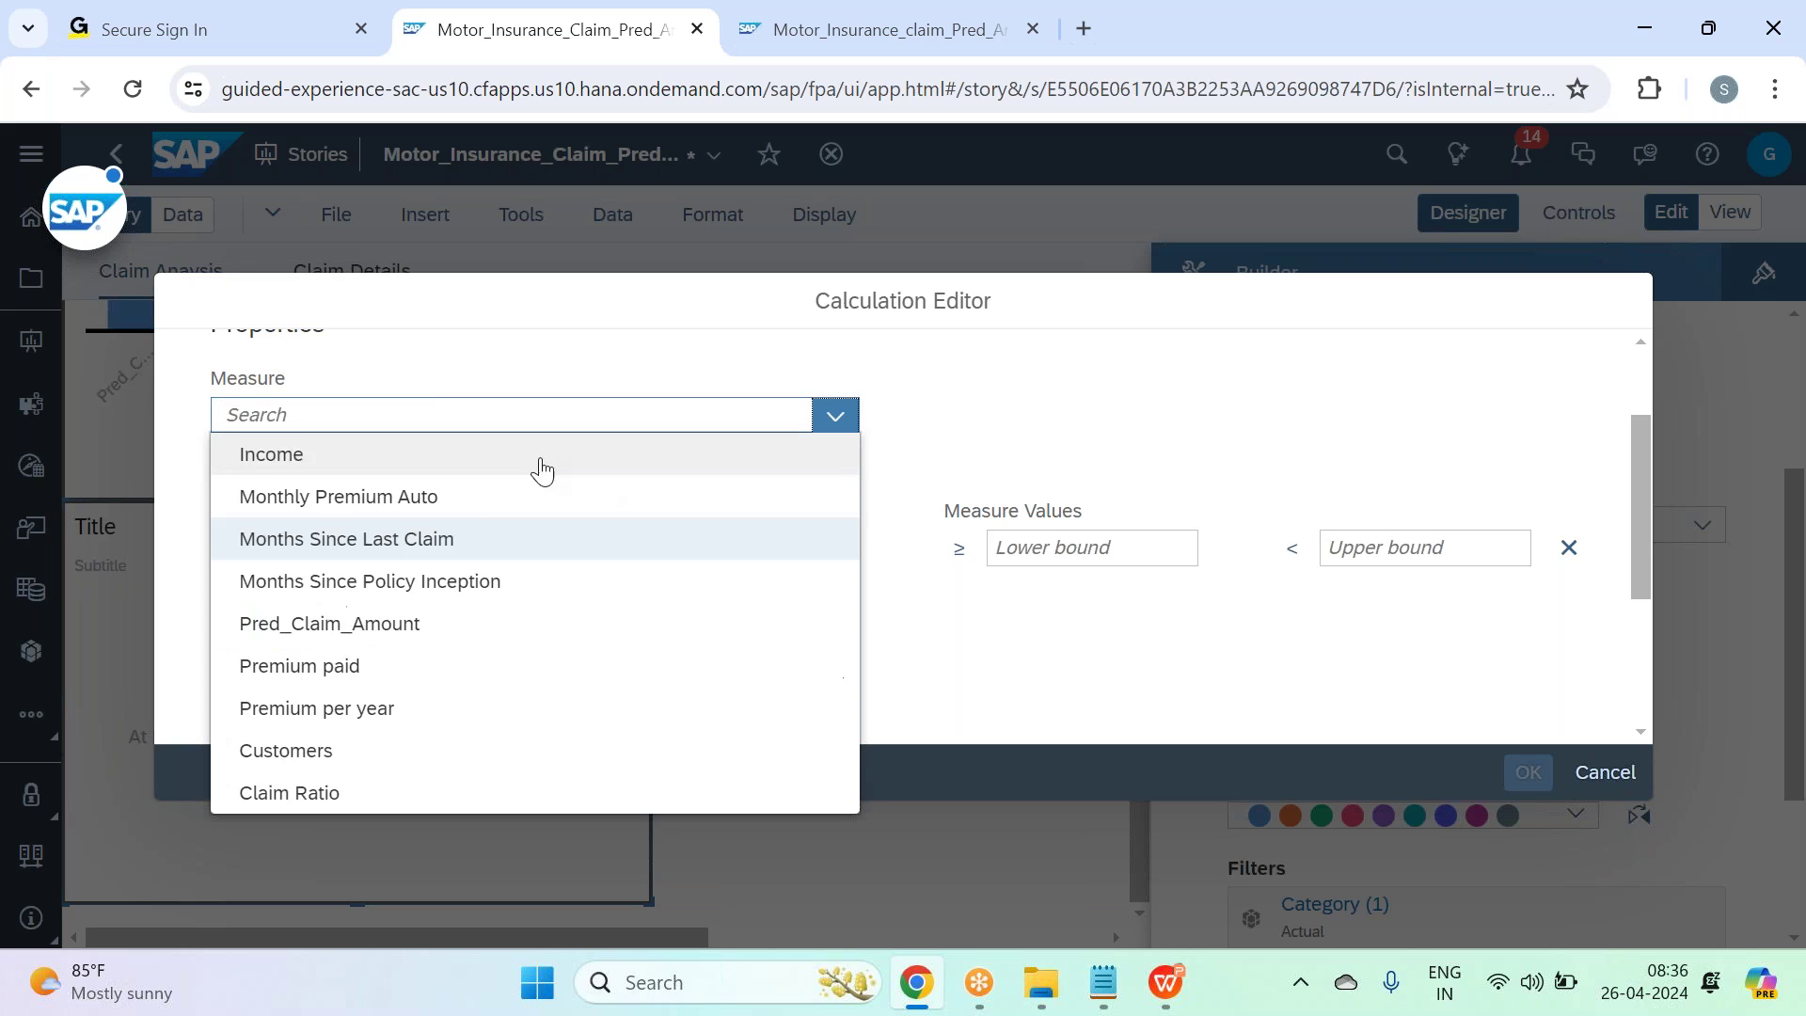
{"action": "left_click", "coordinate": [476, 497]}
{"action": "scroll", "coordinate": [528, 543], "scroll_direction": "down", "scroll_amount": 3}
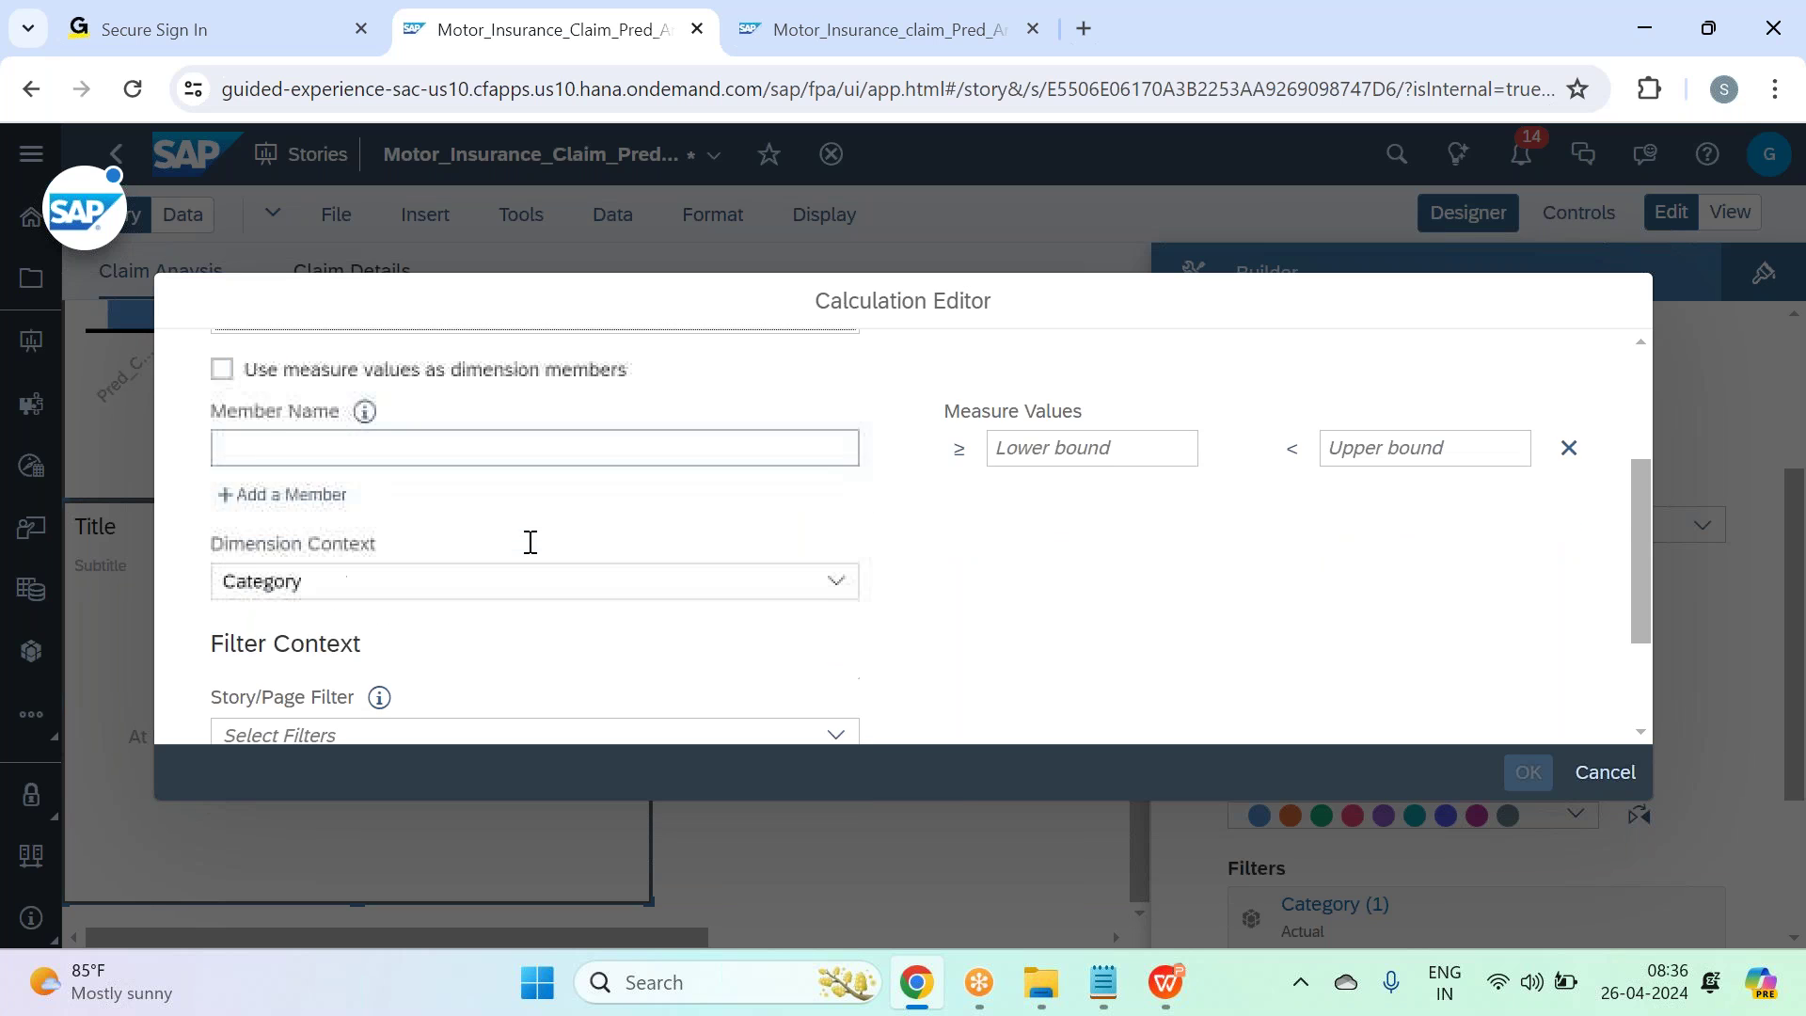
{"action": "scroll", "coordinate": [701, 561], "scroll_direction": "up", "scroll_amount": 3}
{"action": "left_click", "coordinate": [712, 559]}
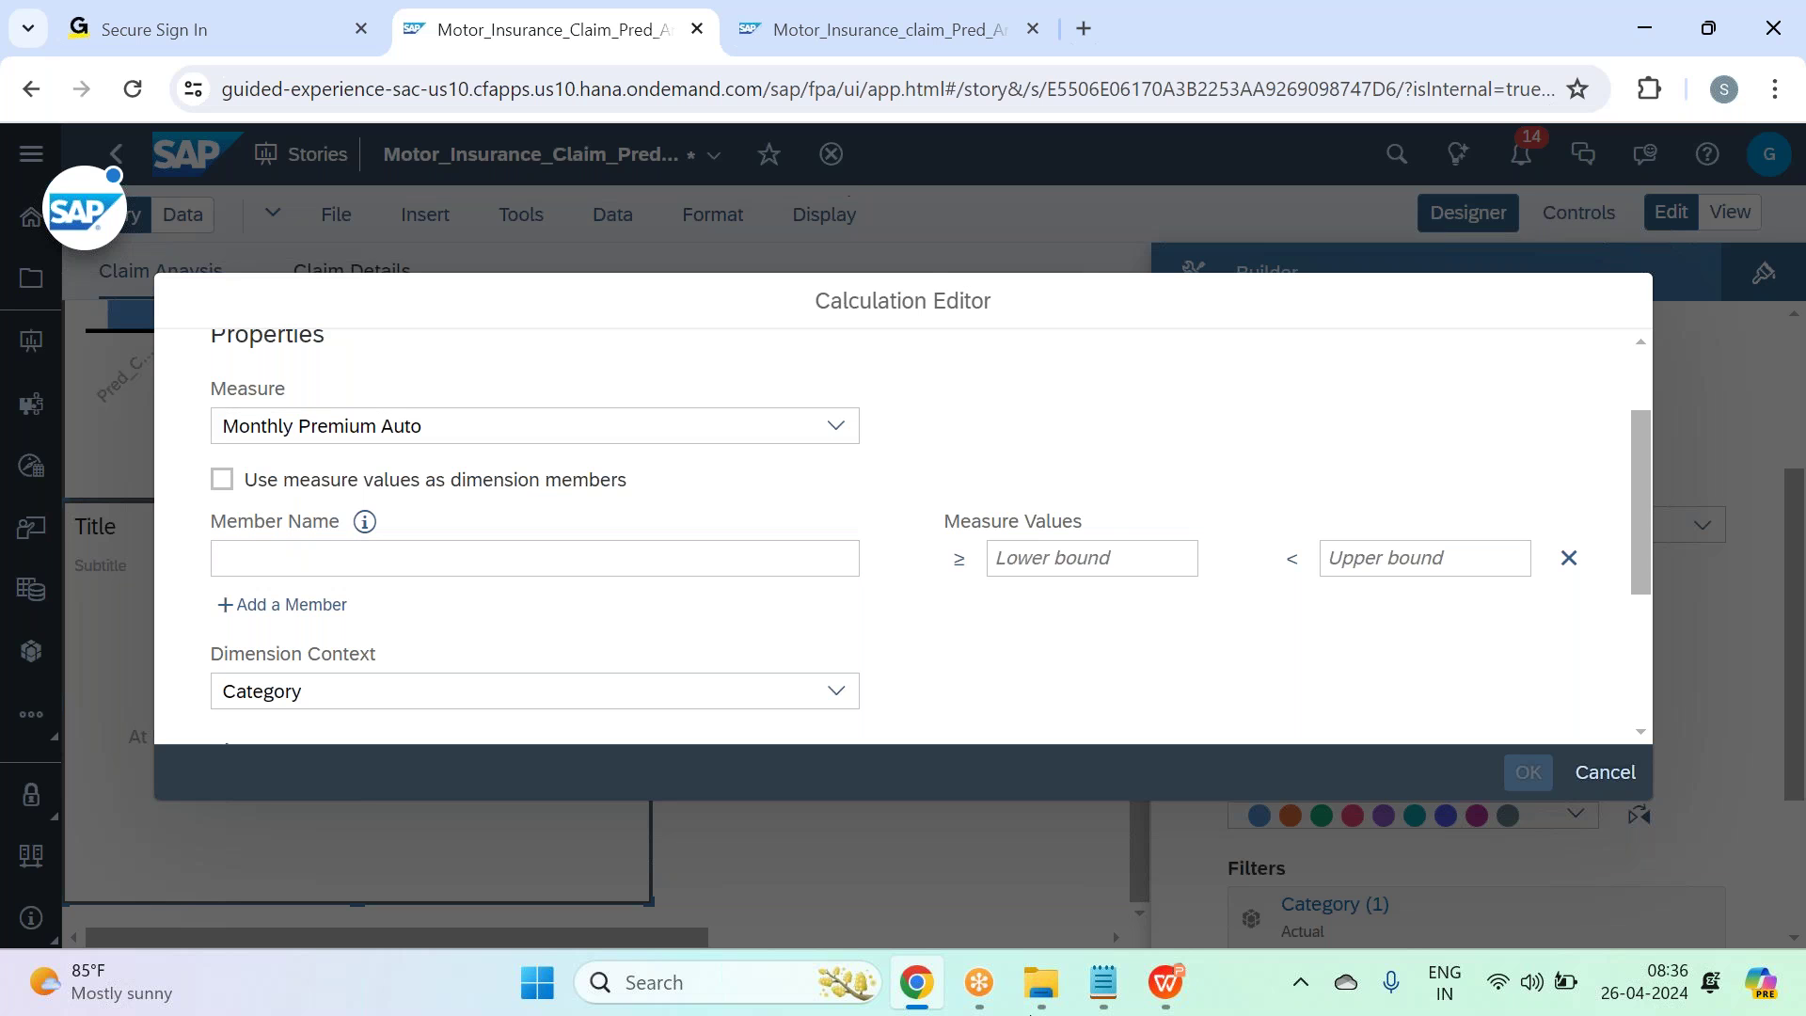
Switch to WPS Office and examine the Monthly Premium Auto column in the current motor insurance claim dataset.
{"action": "left_click", "coordinate": [1175, 967]}
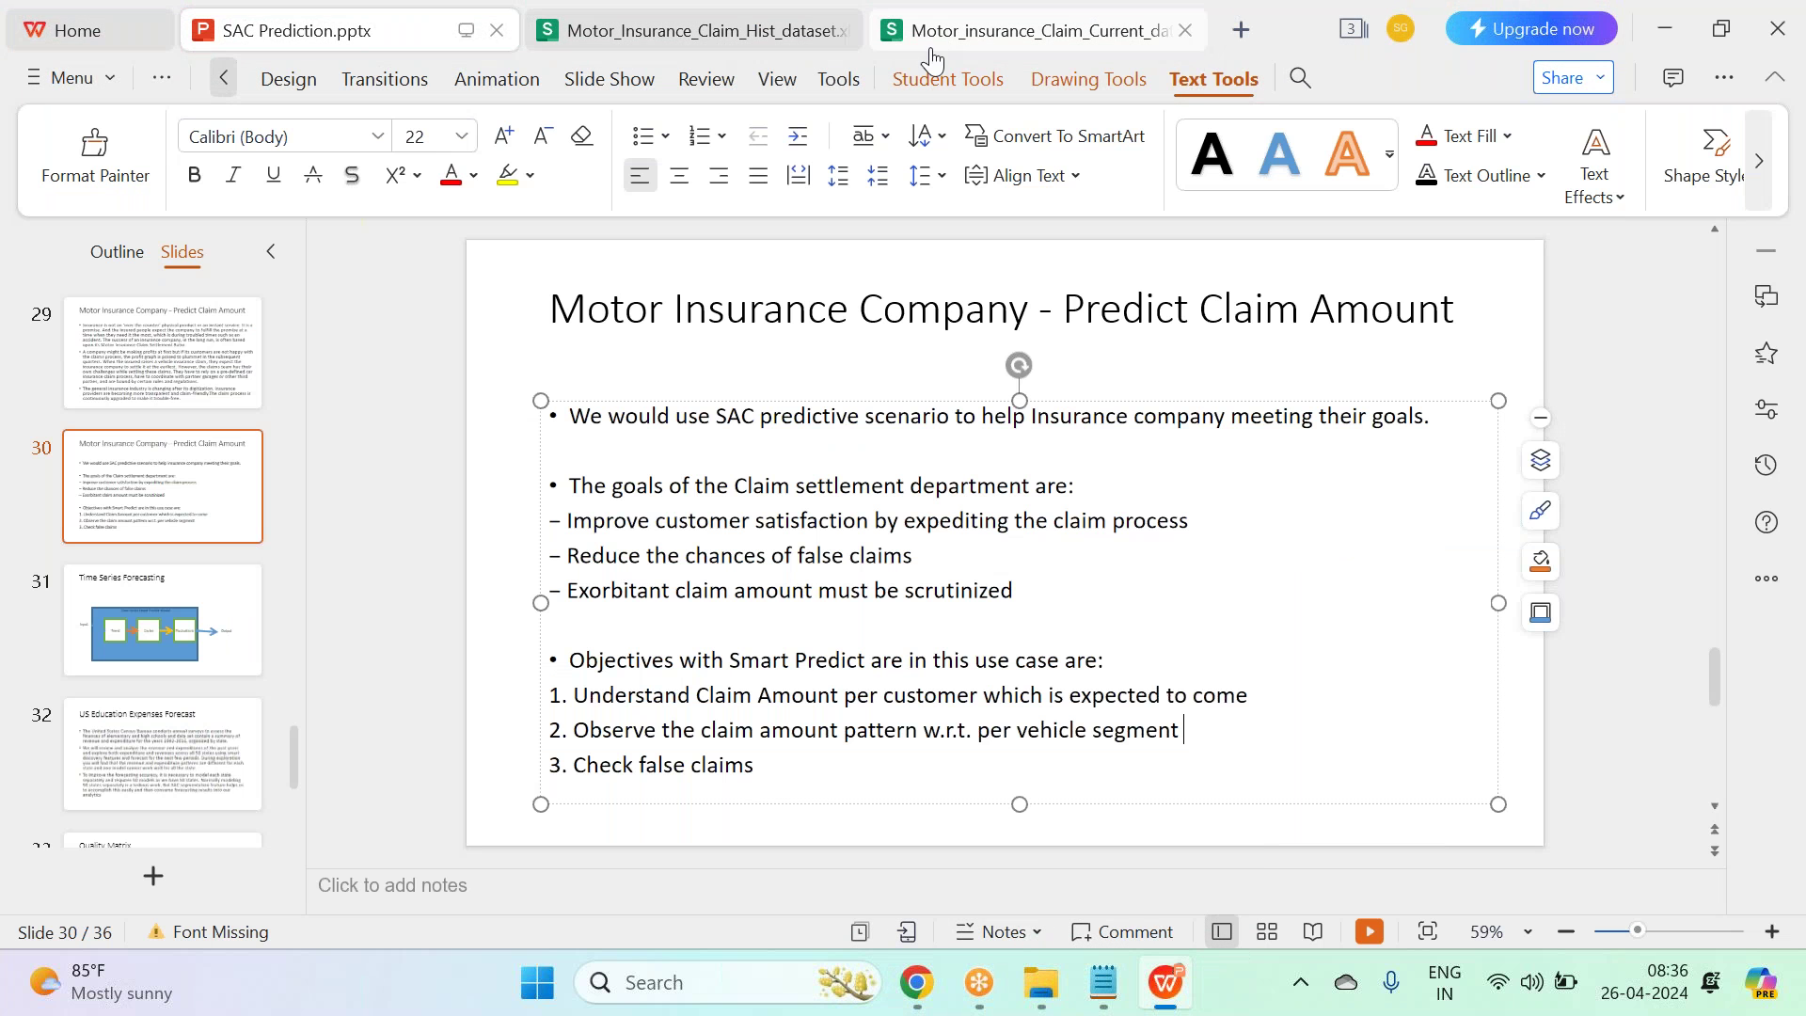
{"action": "left_click", "coordinate": [945, 47]}
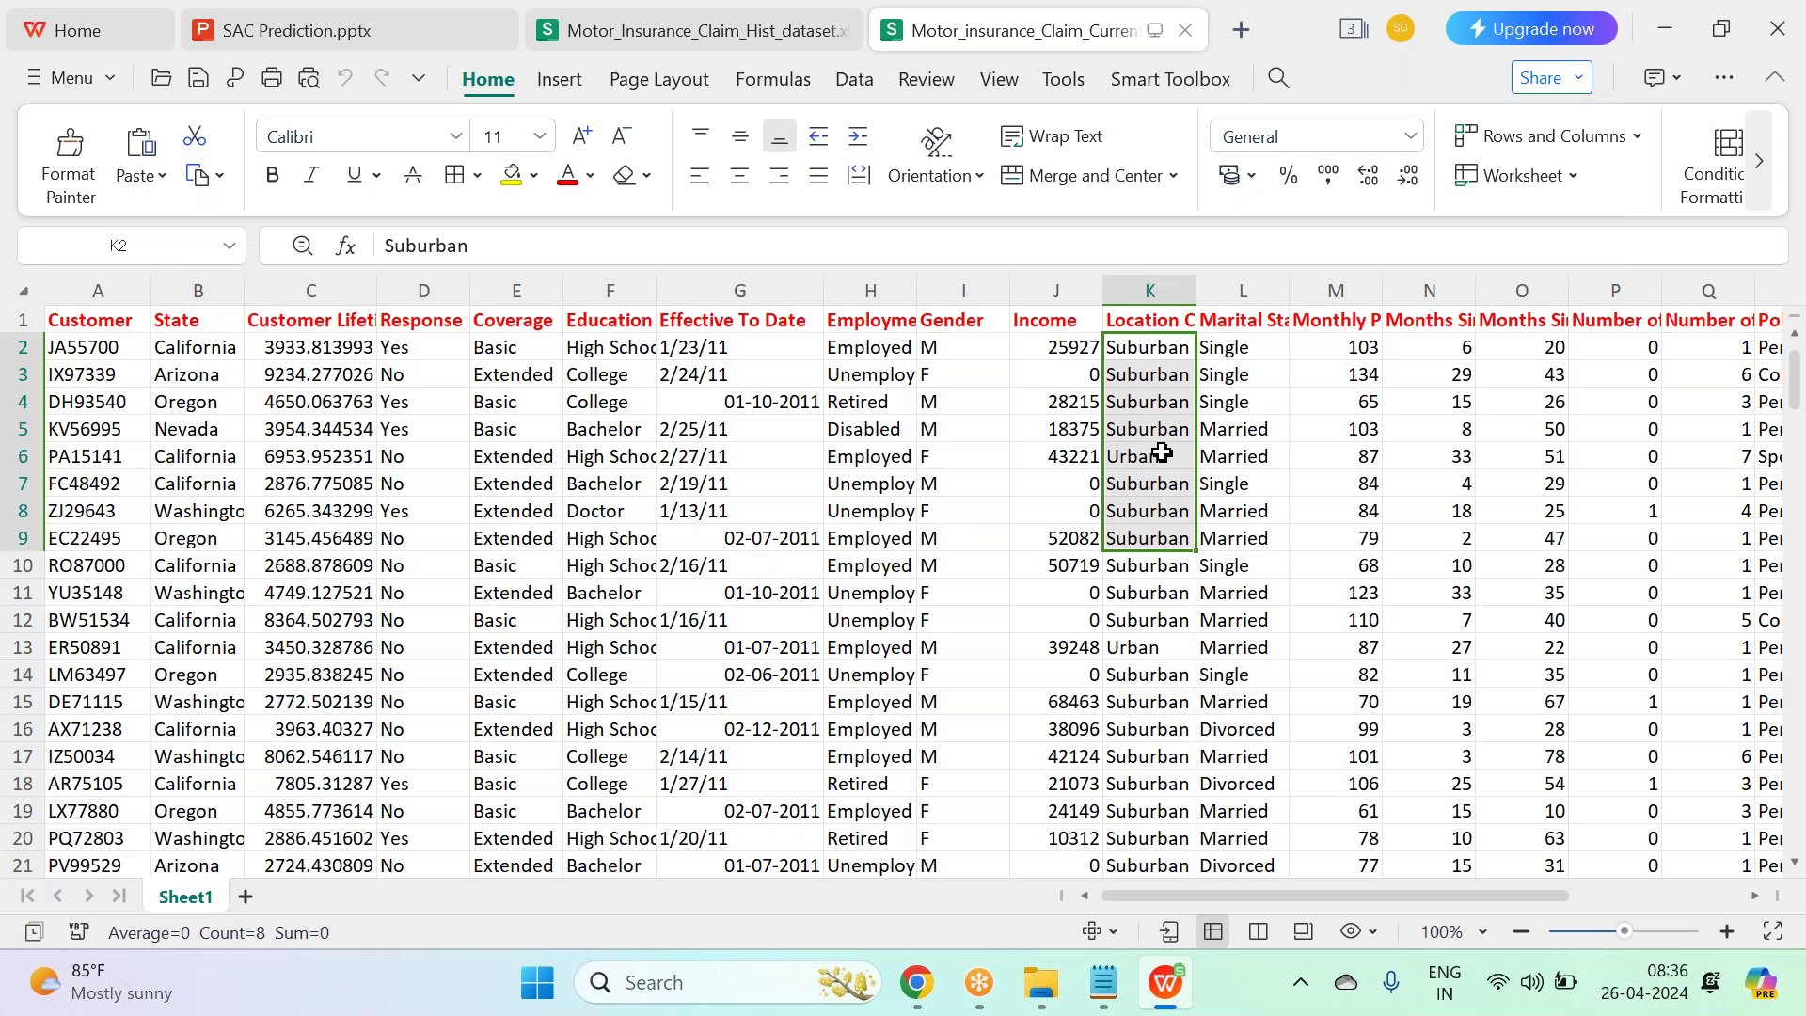
{"action": "left_click", "coordinate": [1180, 513]}
{"action": "left_click", "coordinate": [1324, 350]}
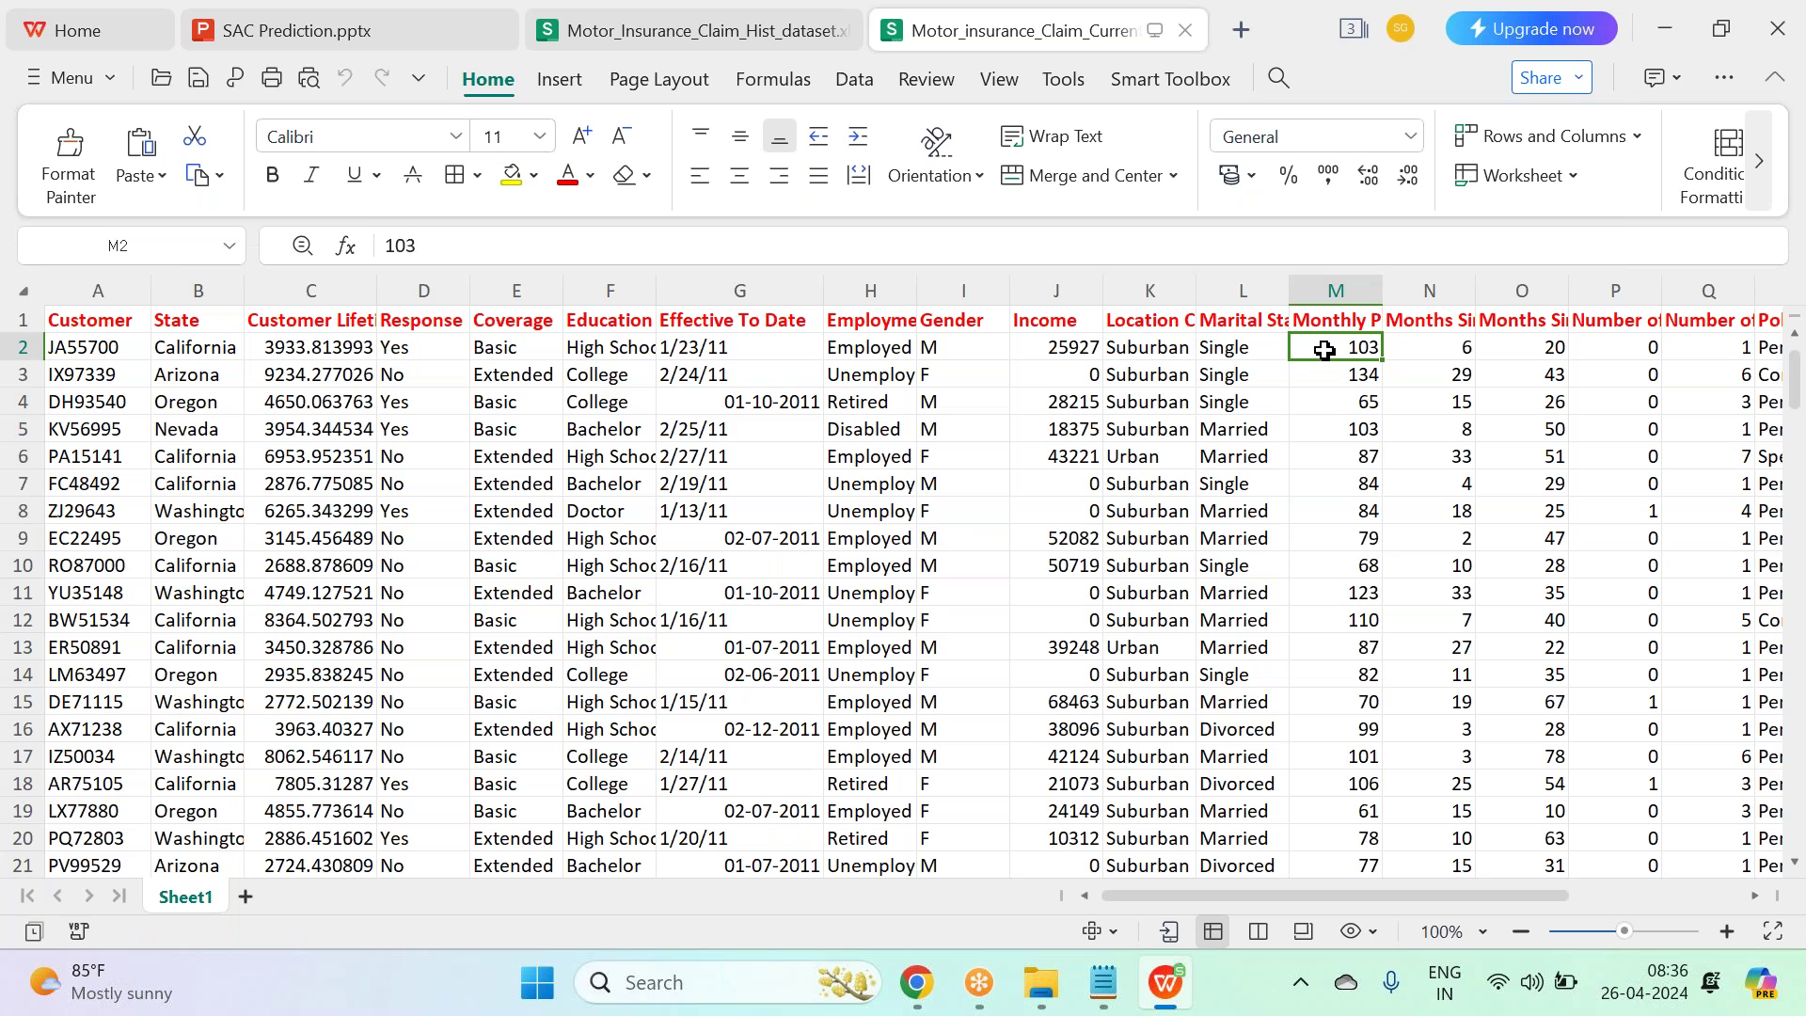
{"action": "left_click", "coordinate": [1329, 290]}
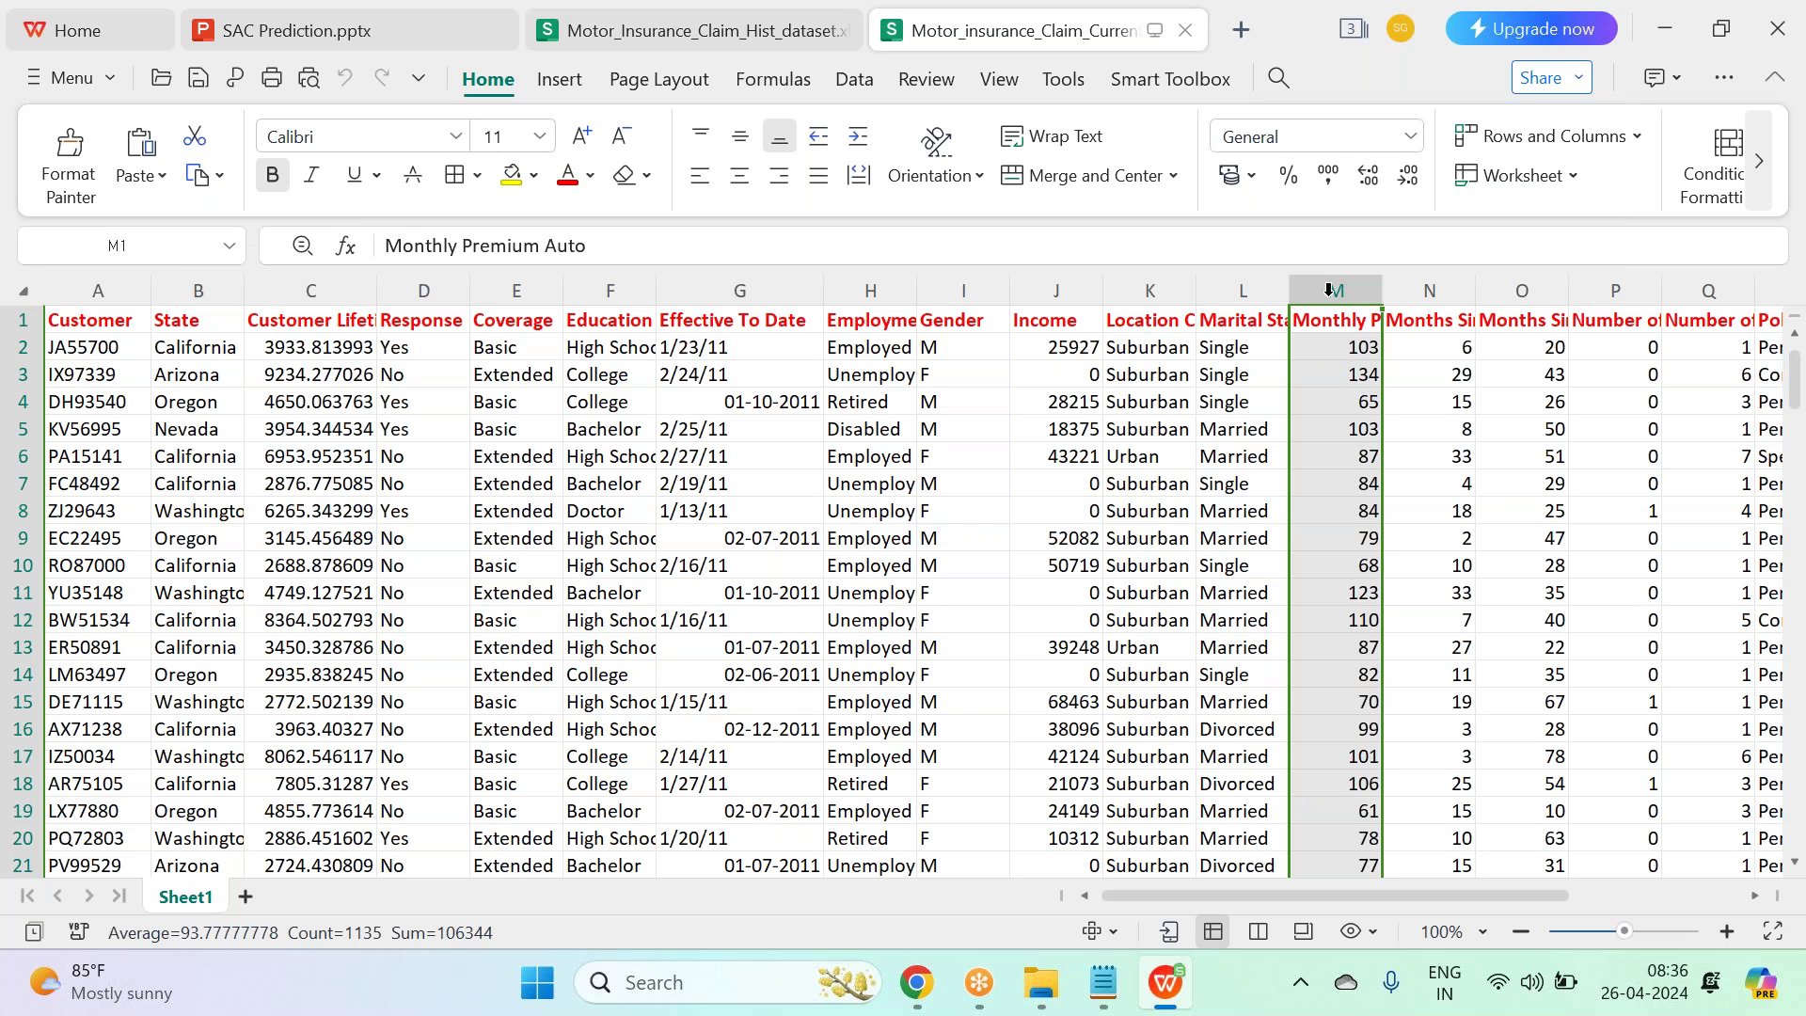
Add an AutoFilter to the Monthly Premium Auto column and examine its range of distinct values.
{"action": "left_click", "coordinate": [1758, 161]}
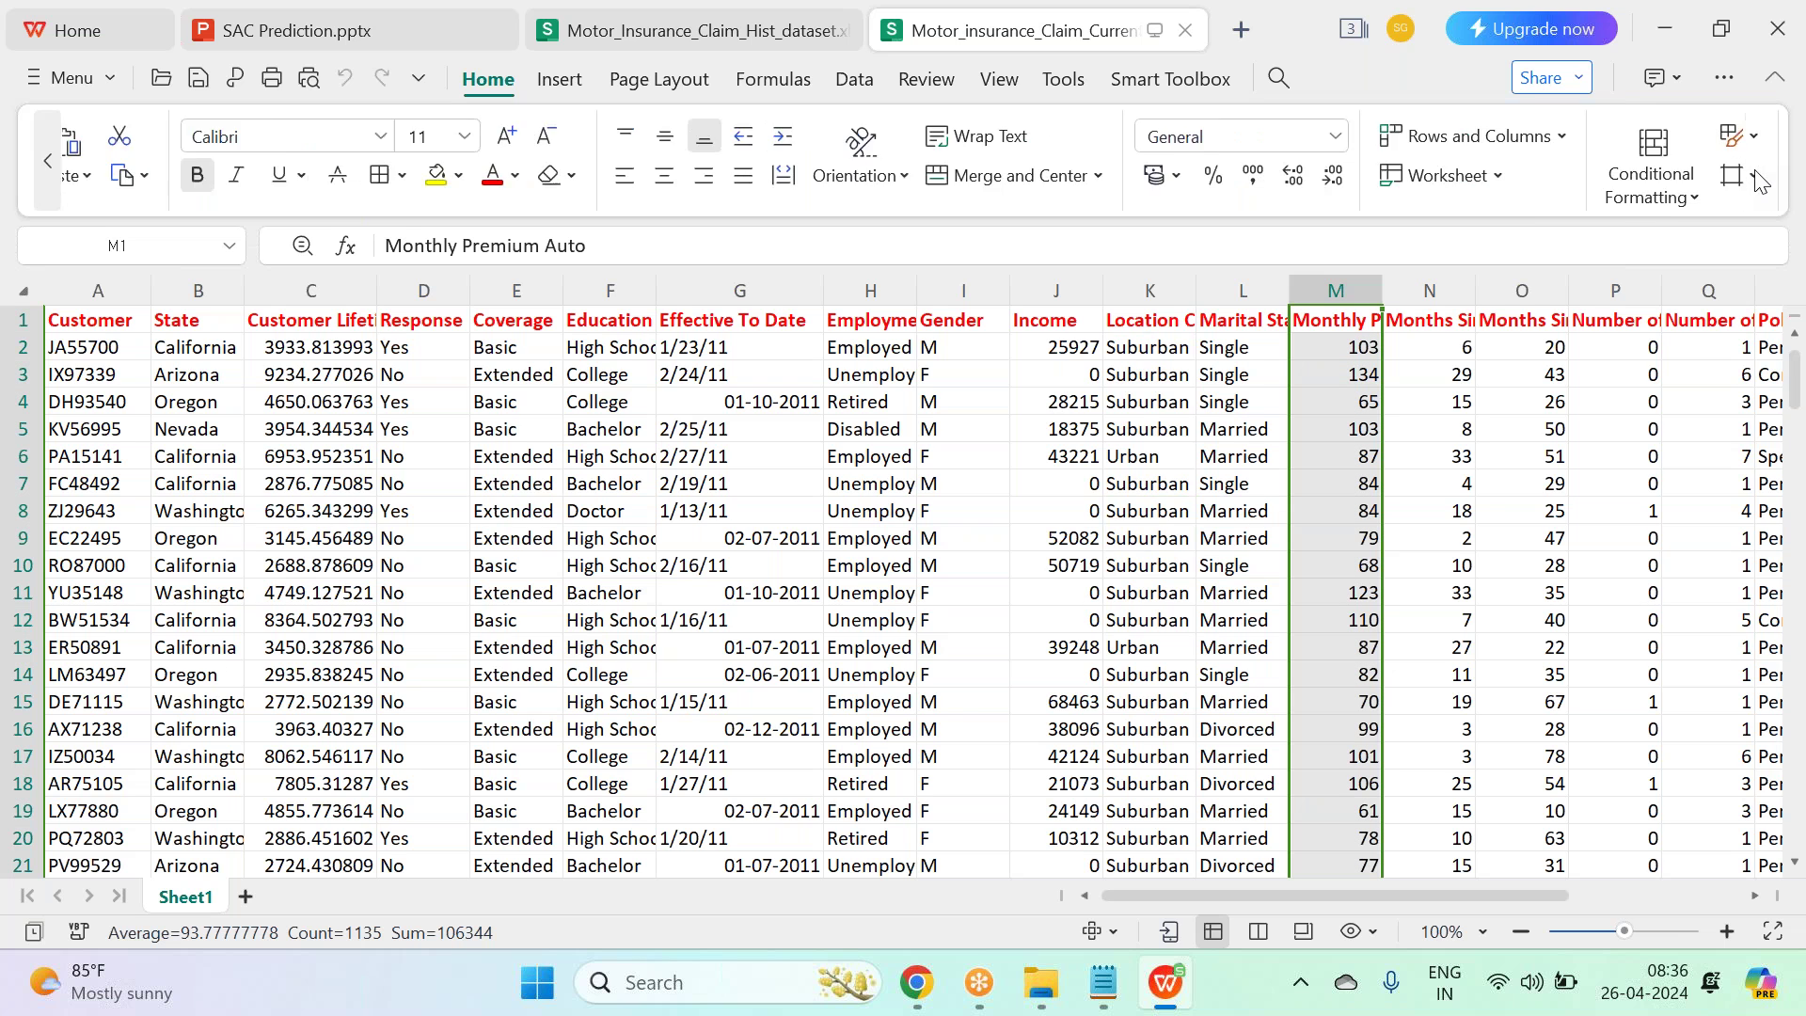
{"action": "left_click", "coordinate": [1268, 178]}
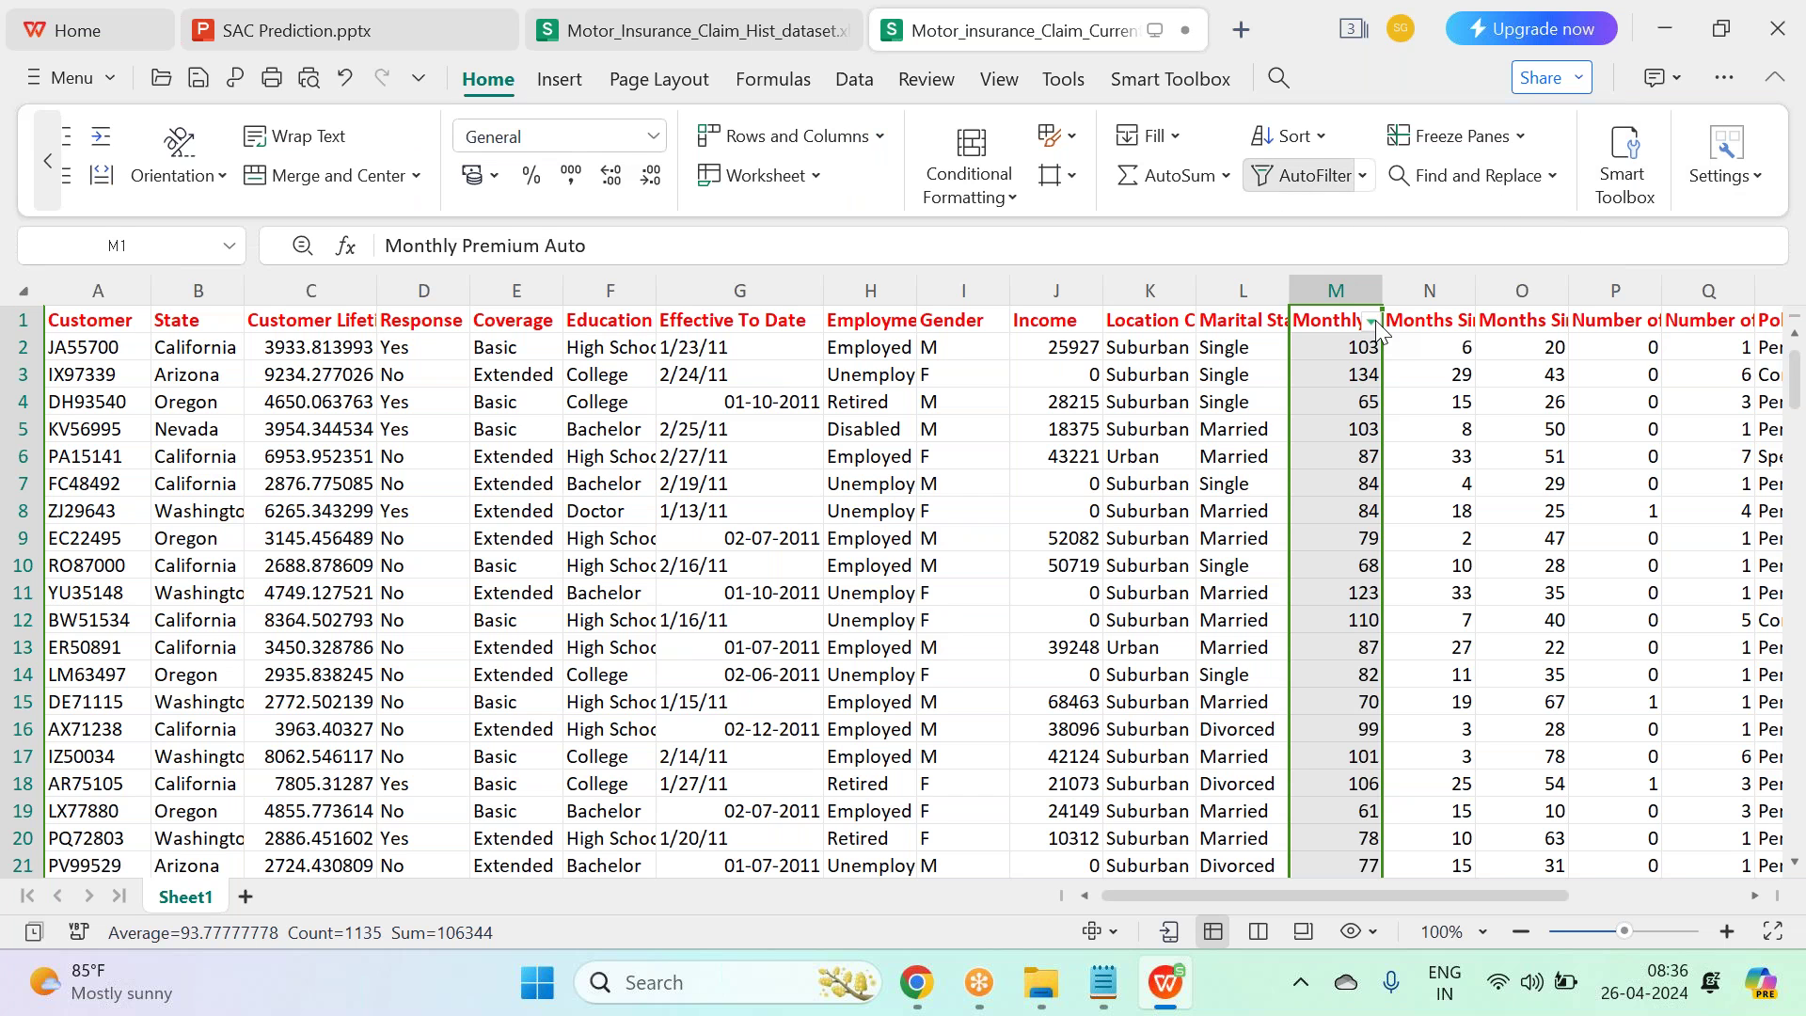
{"action": "left_click", "coordinate": [1371, 322]}
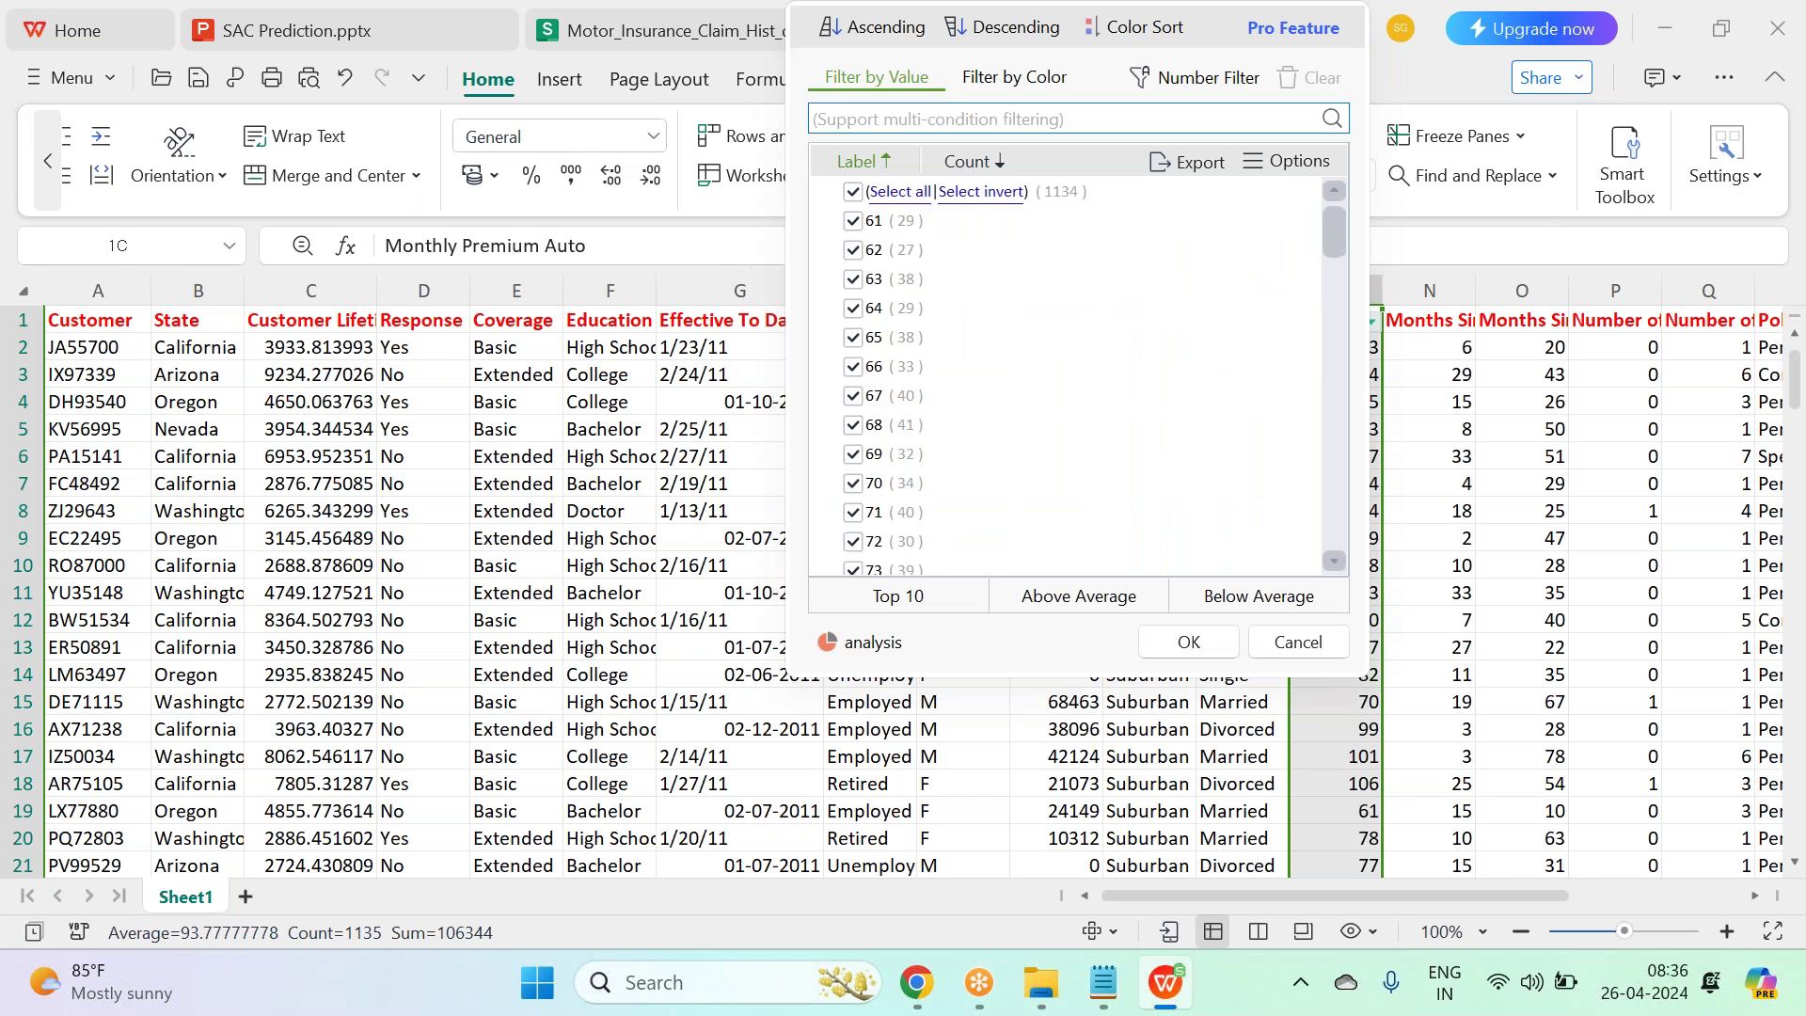
{"action": "left_click_drag", "start_coordinate": [1341, 312], "coordinate": [1354, 550]}
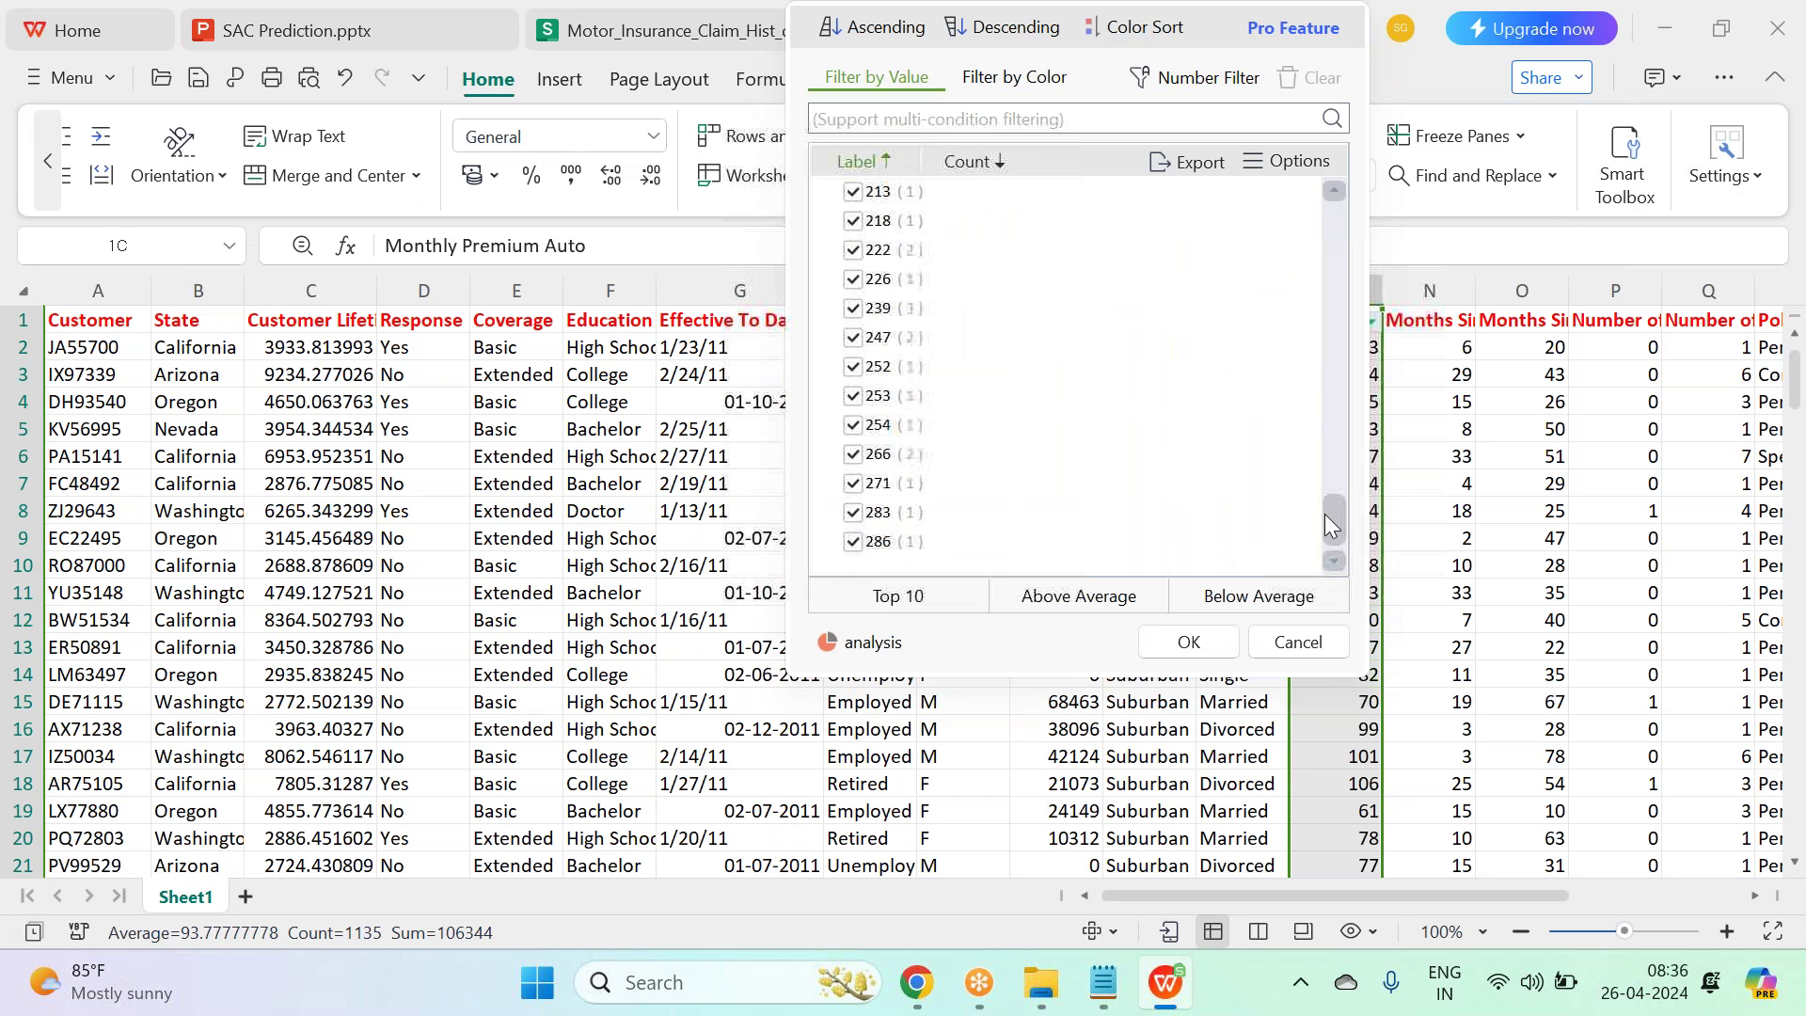
{"action": "scroll", "coordinate": [1040, 500], "scroll_direction": "up", "scroll_amount": 2}
{"action": "scroll", "coordinate": [1040, 500], "scroll_direction": "up", "scroll_amount": 5}
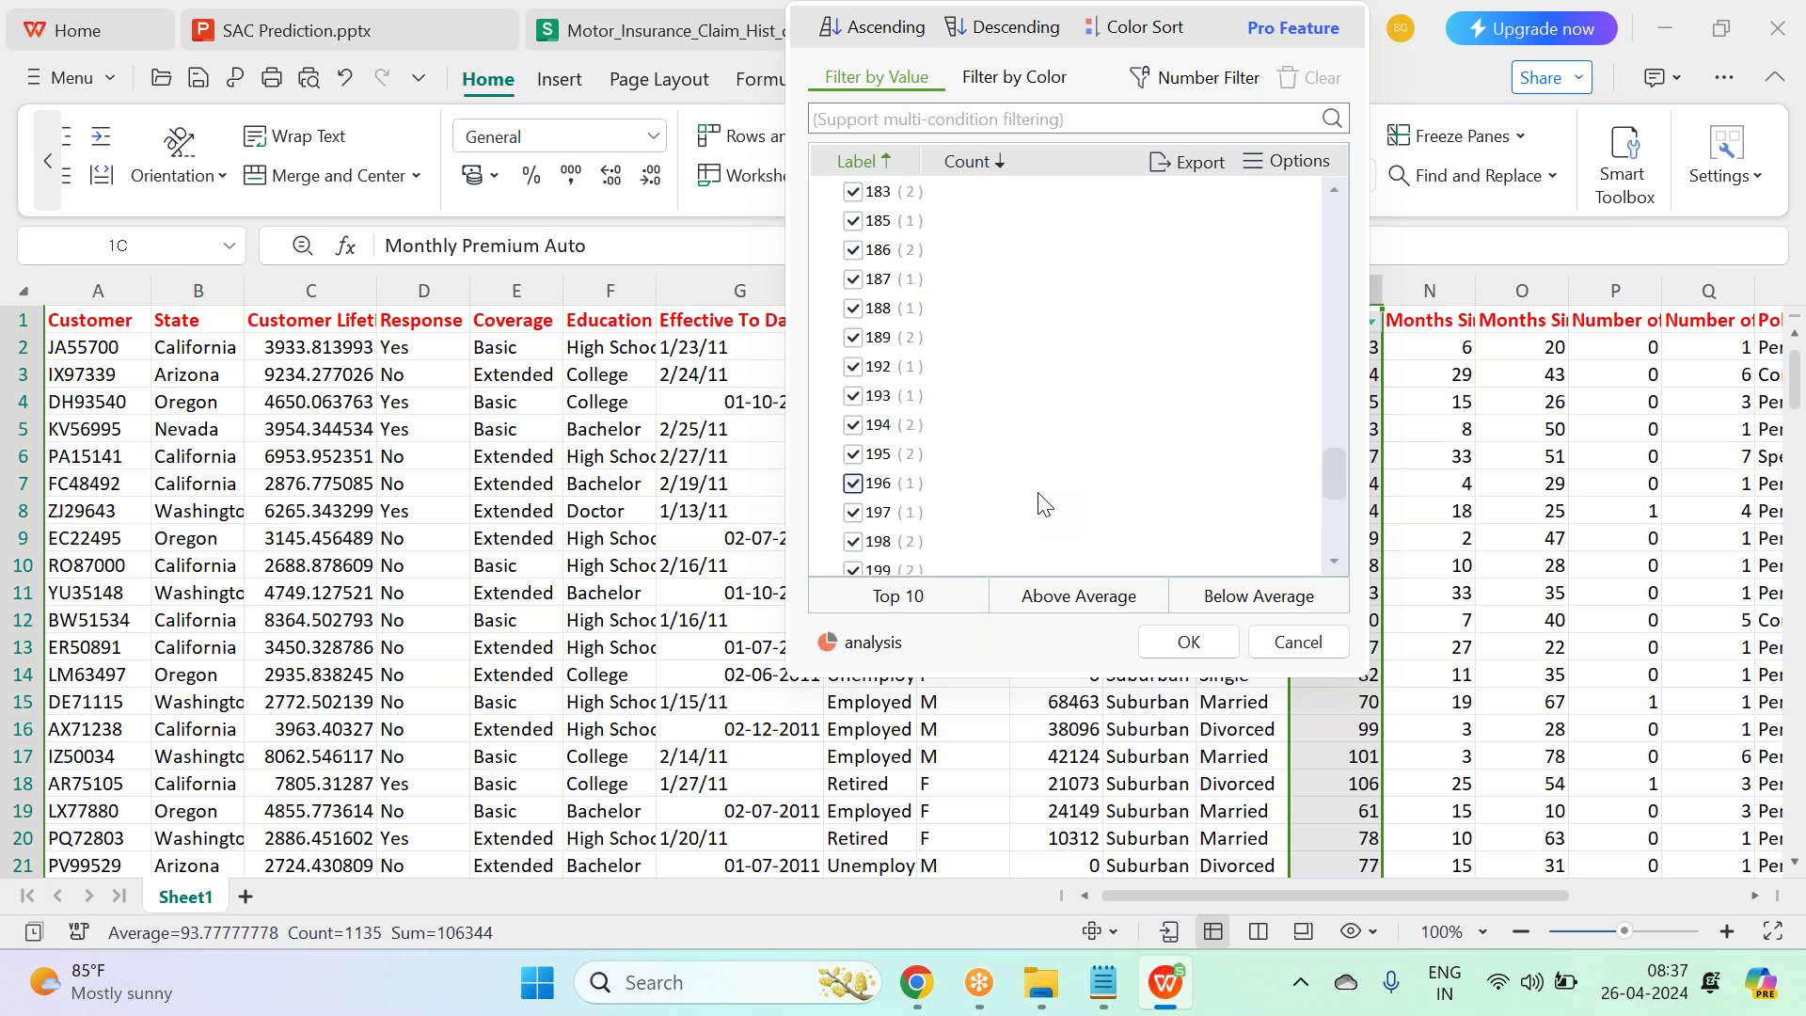
{"action": "scroll", "coordinate": [1040, 500], "scroll_direction": "up", "scroll_amount": 6}
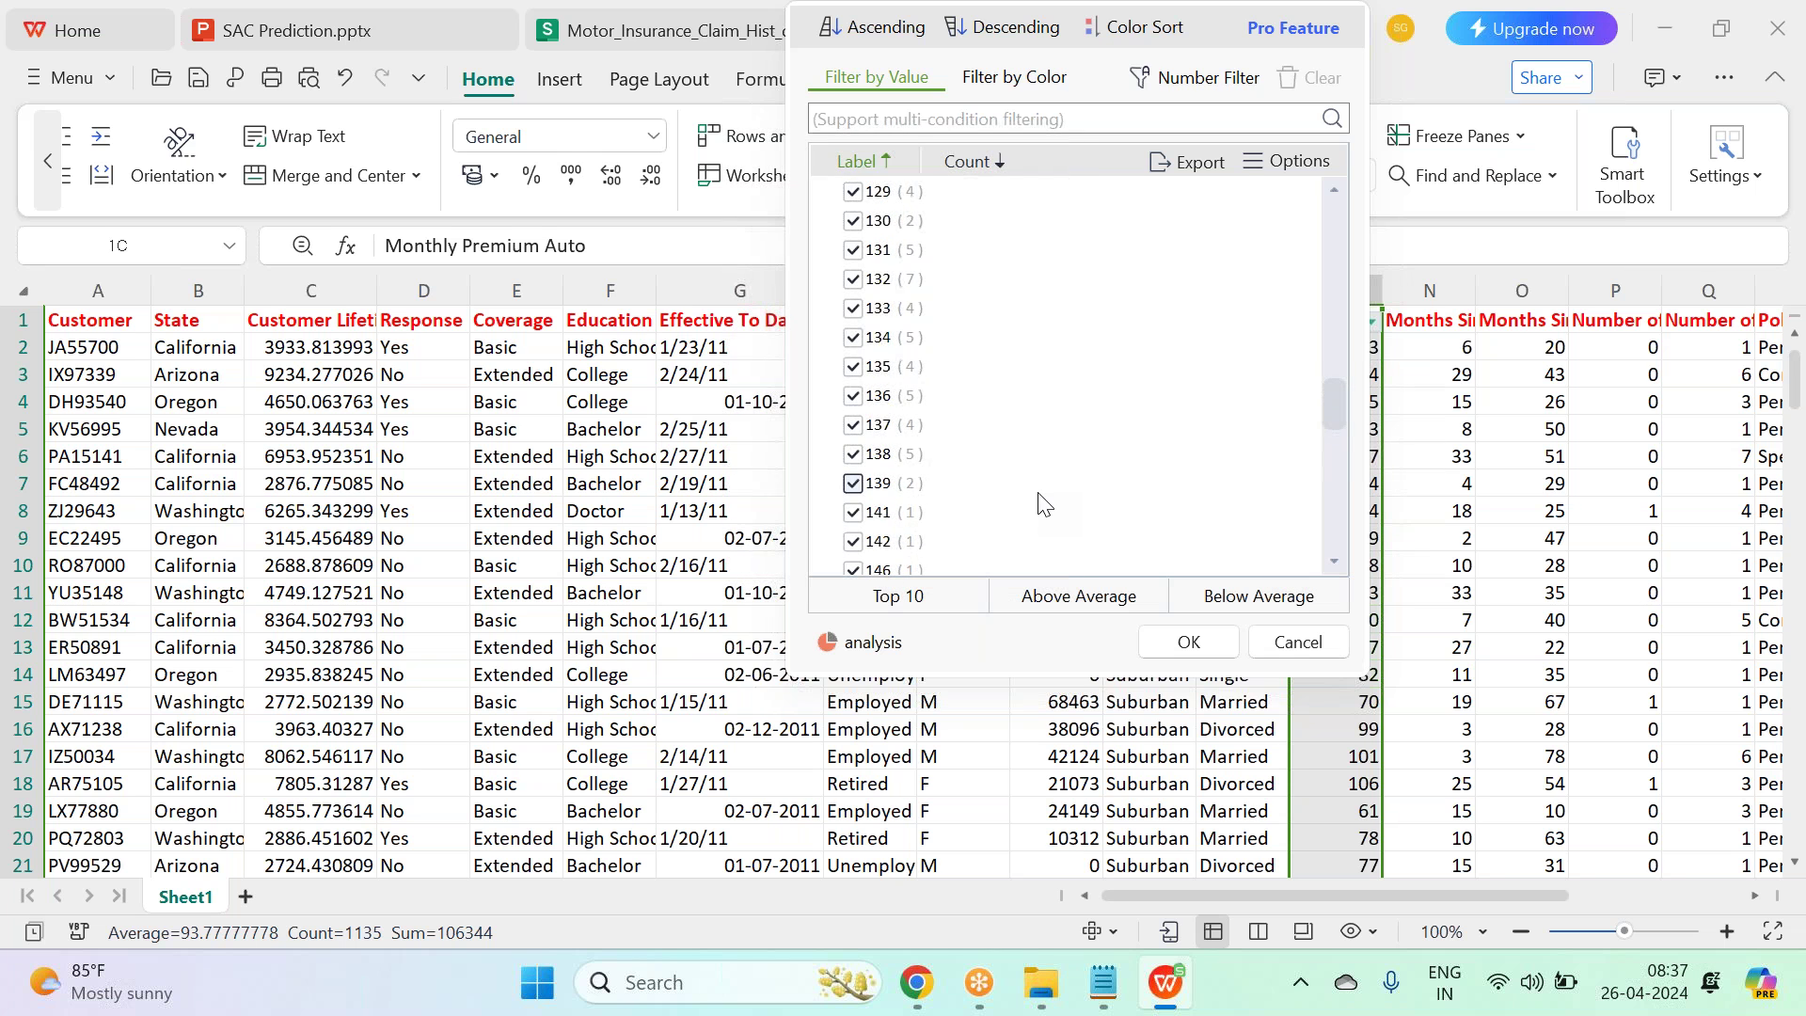
{"action": "left_click", "coordinate": [1170, 641]}
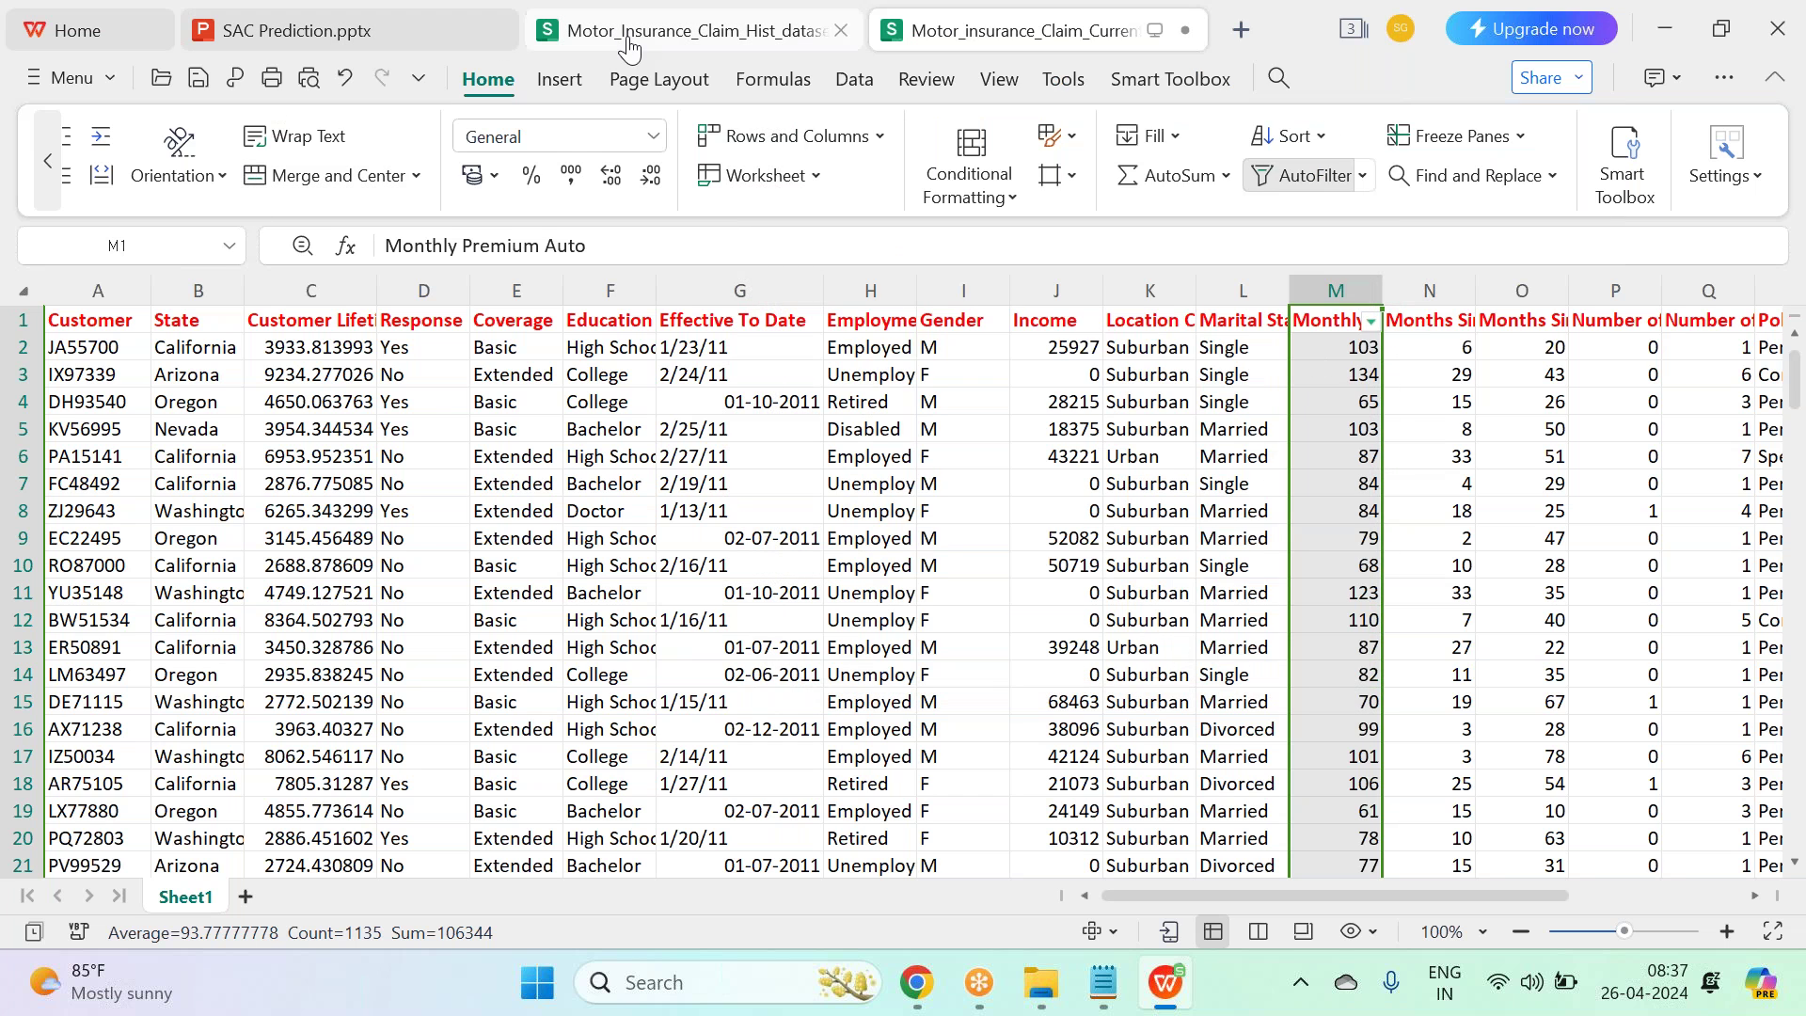
Switch back to the SAP Analytics Cloud story in Chrome and name the first two Monthly Premium members 60-75 and 75-100.
{"action": "left_click", "coordinate": [917, 982]}
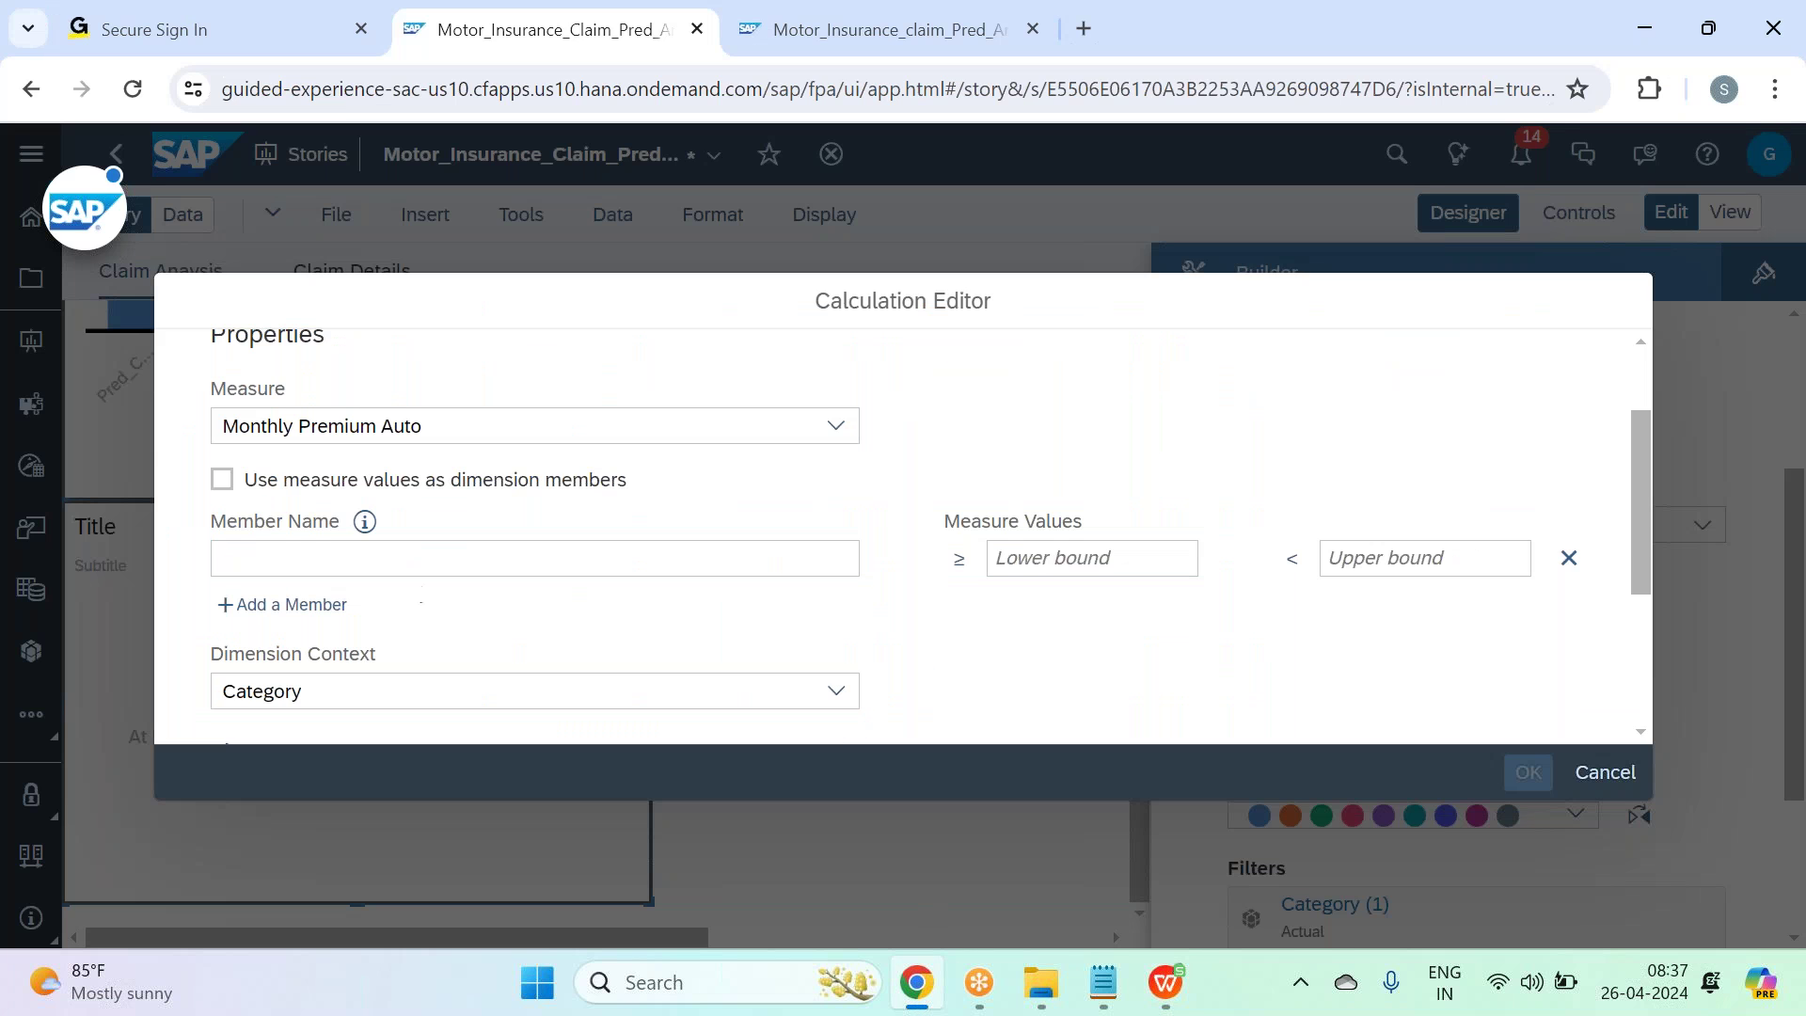
{"action": "type", "text": "60"}
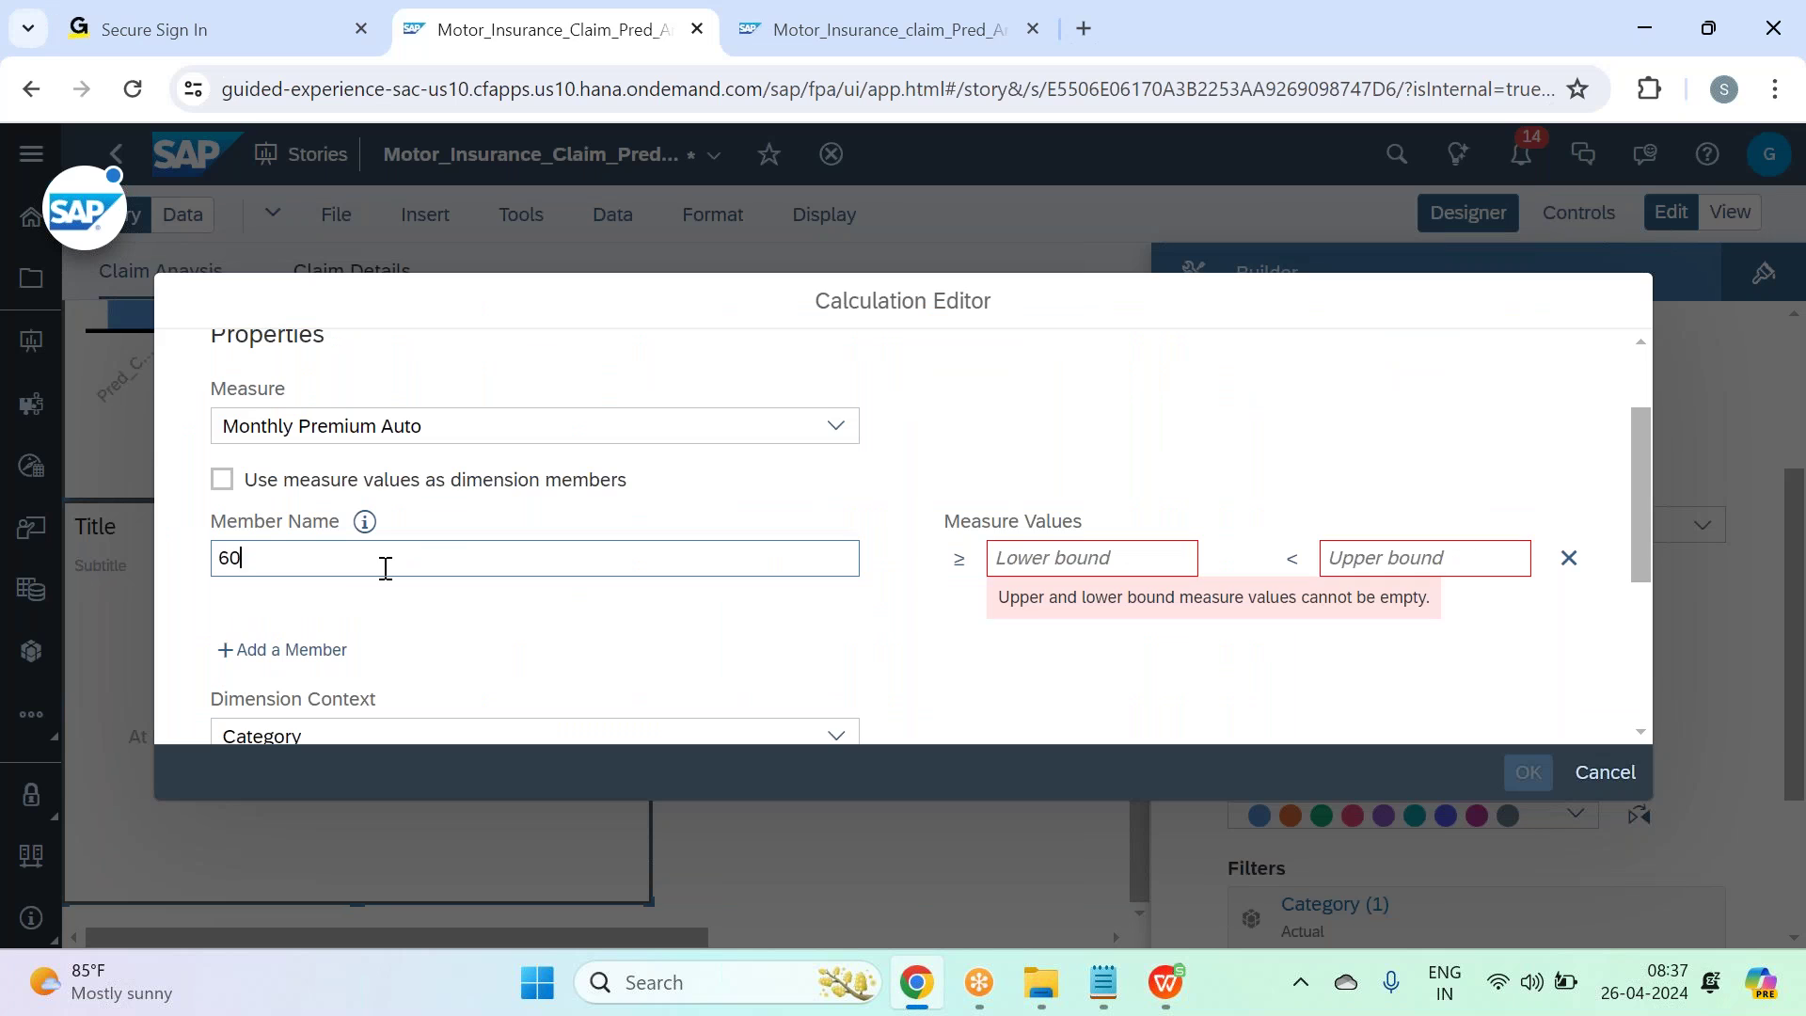
{"action": "type", "text": "-75"}
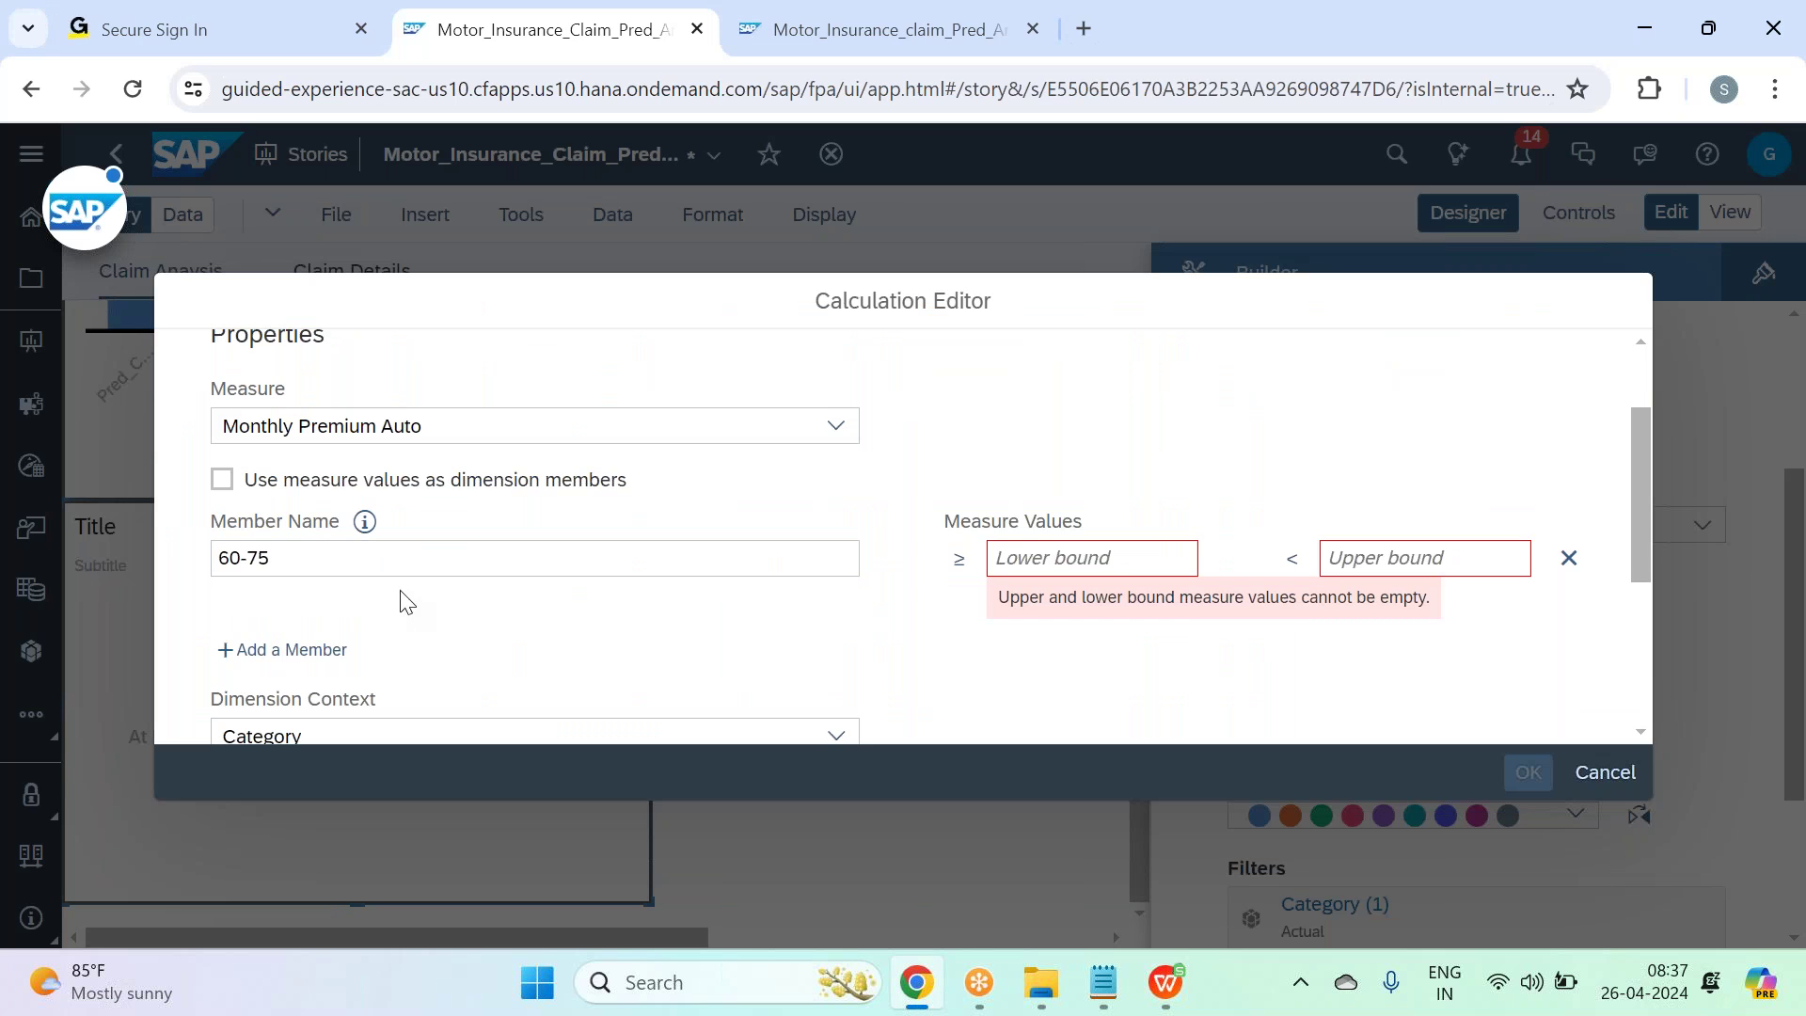
{"action": "left_click", "coordinate": [329, 648]}
{"action": "left_click", "coordinate": [344, 637]}
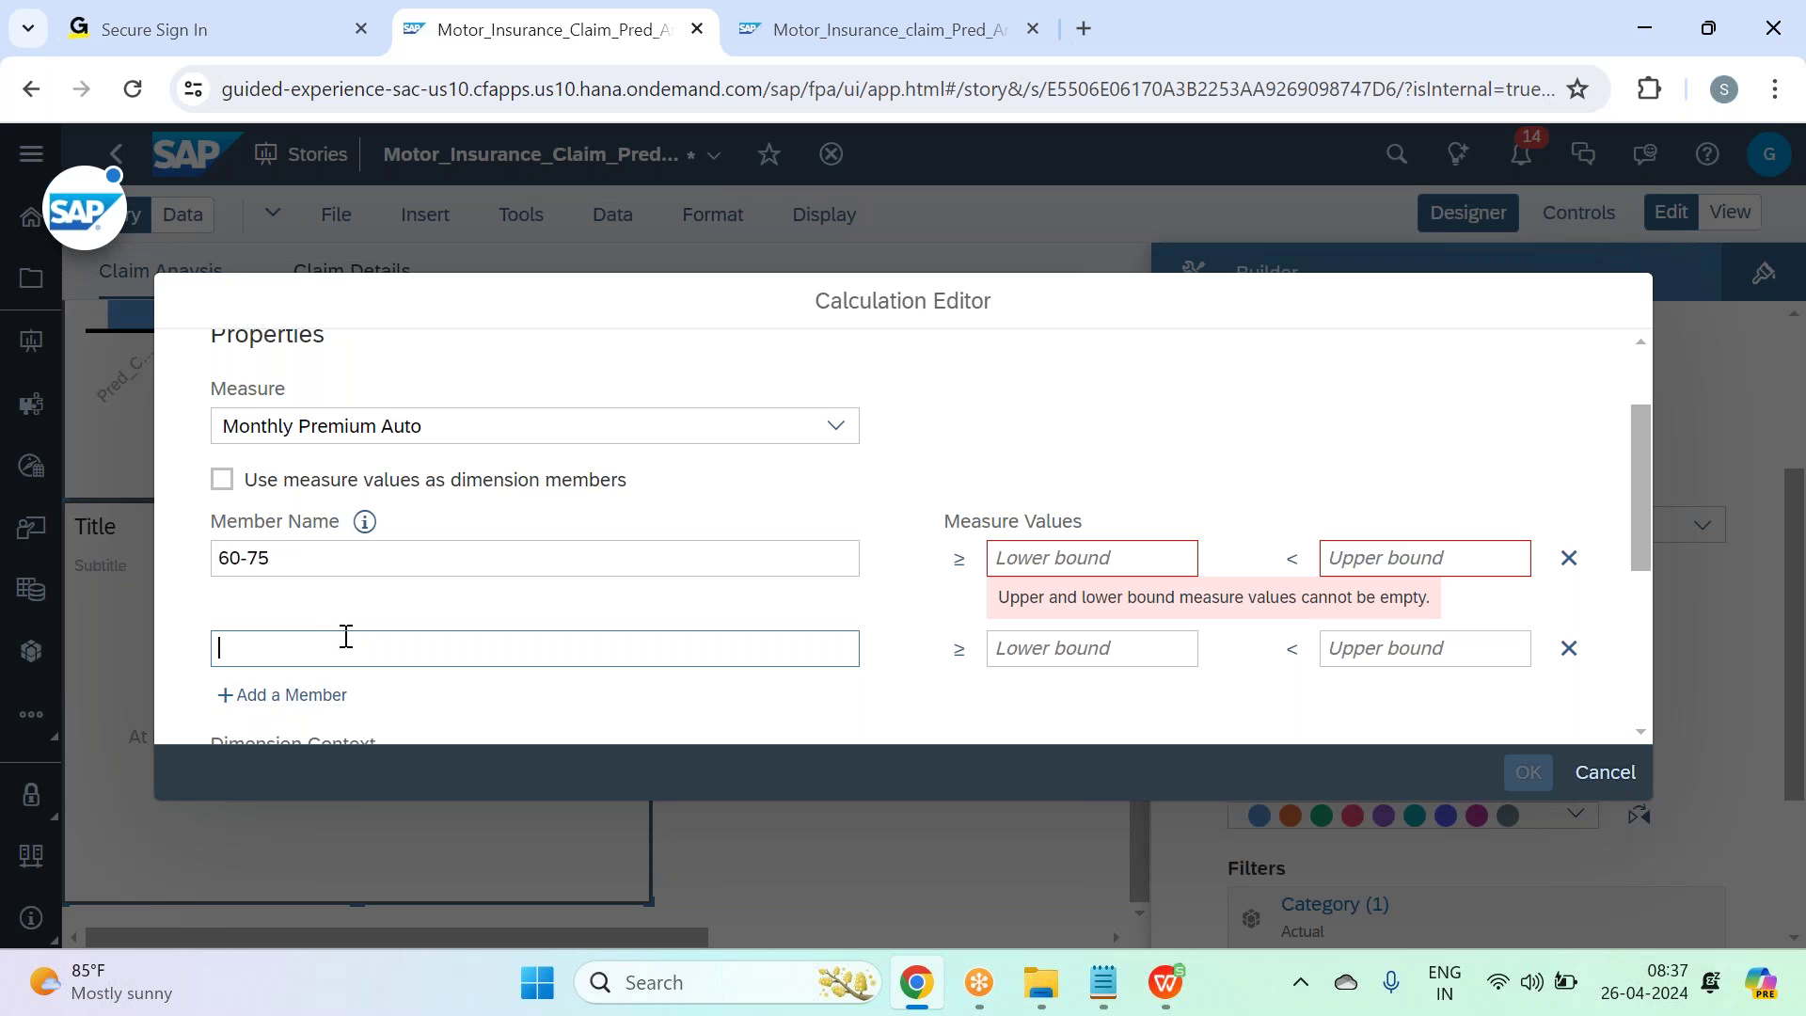
{"action": "type", "text": "75-1"}
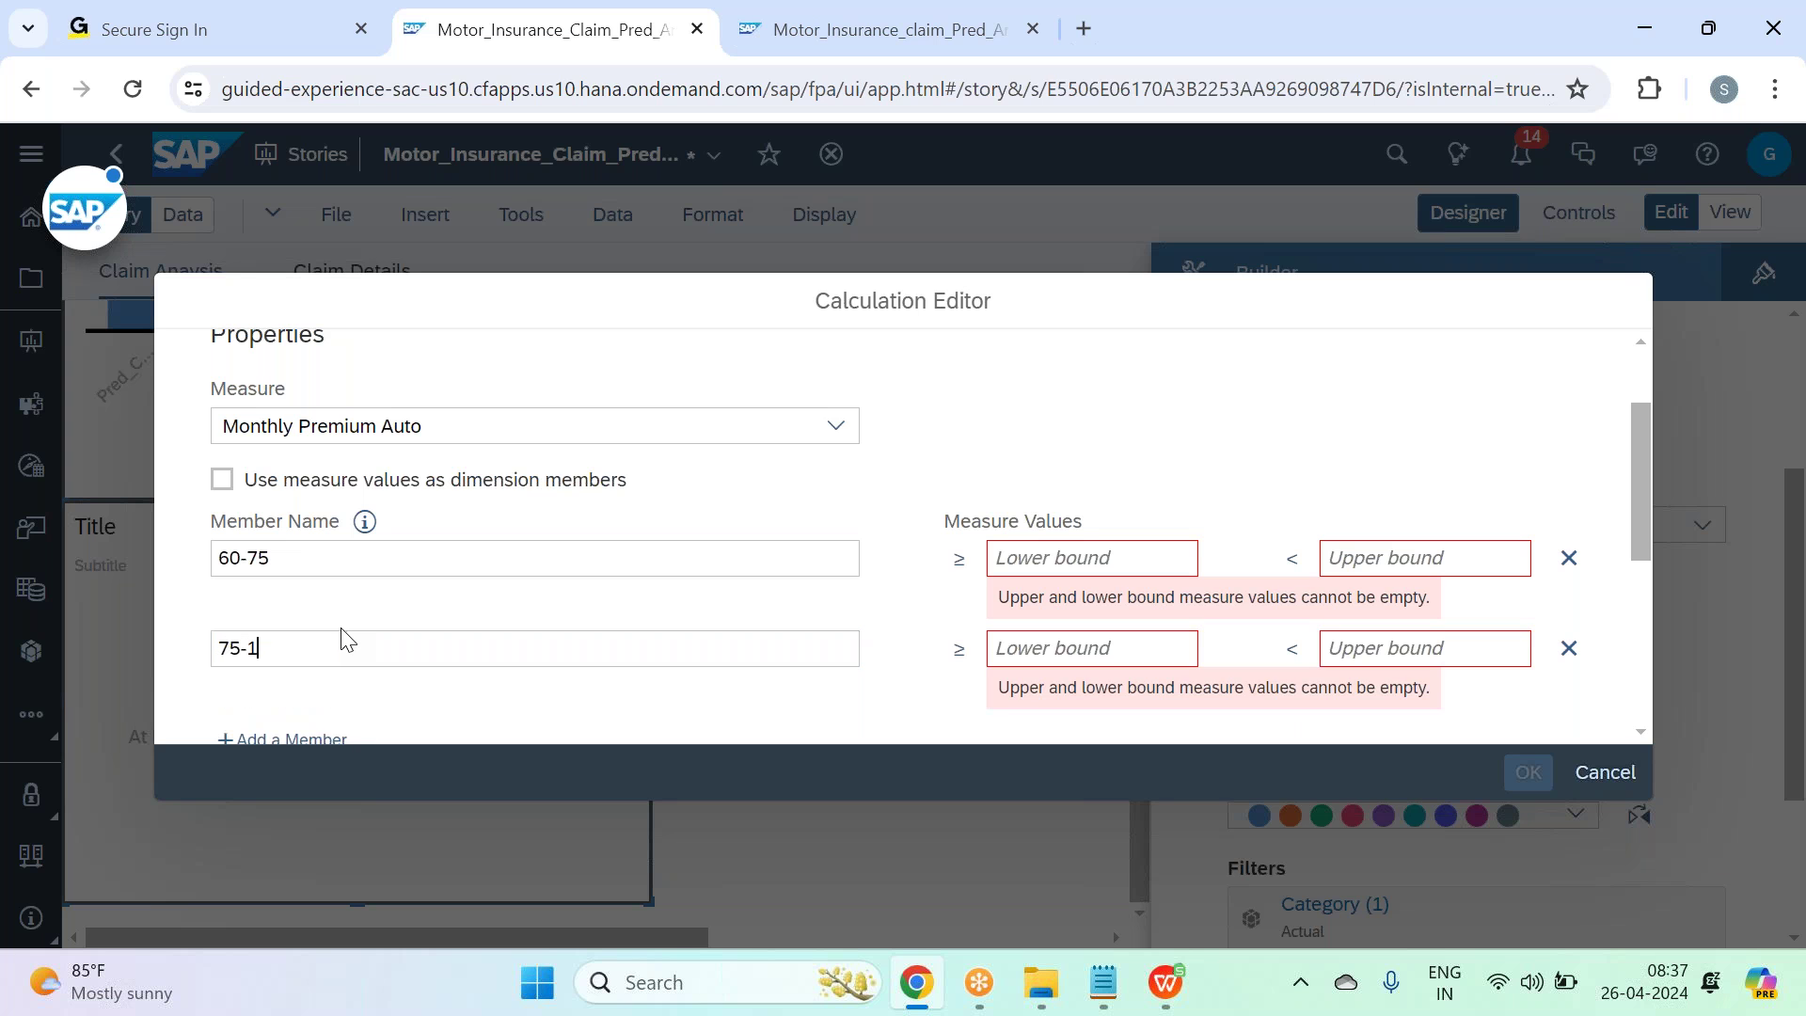
{"action": "type", "text": "00"}
Add two more members to the Monthly Premium dimension, named 100-150 and >150.
{"action": "scroll", "coordinate": [484, 453], "scroll_direction": "down", "scroll_amount": 3}
{"action": "left_click", "coordinate": [298, 451]}
{"action": "left_click", "coordinate": [310, 459]}
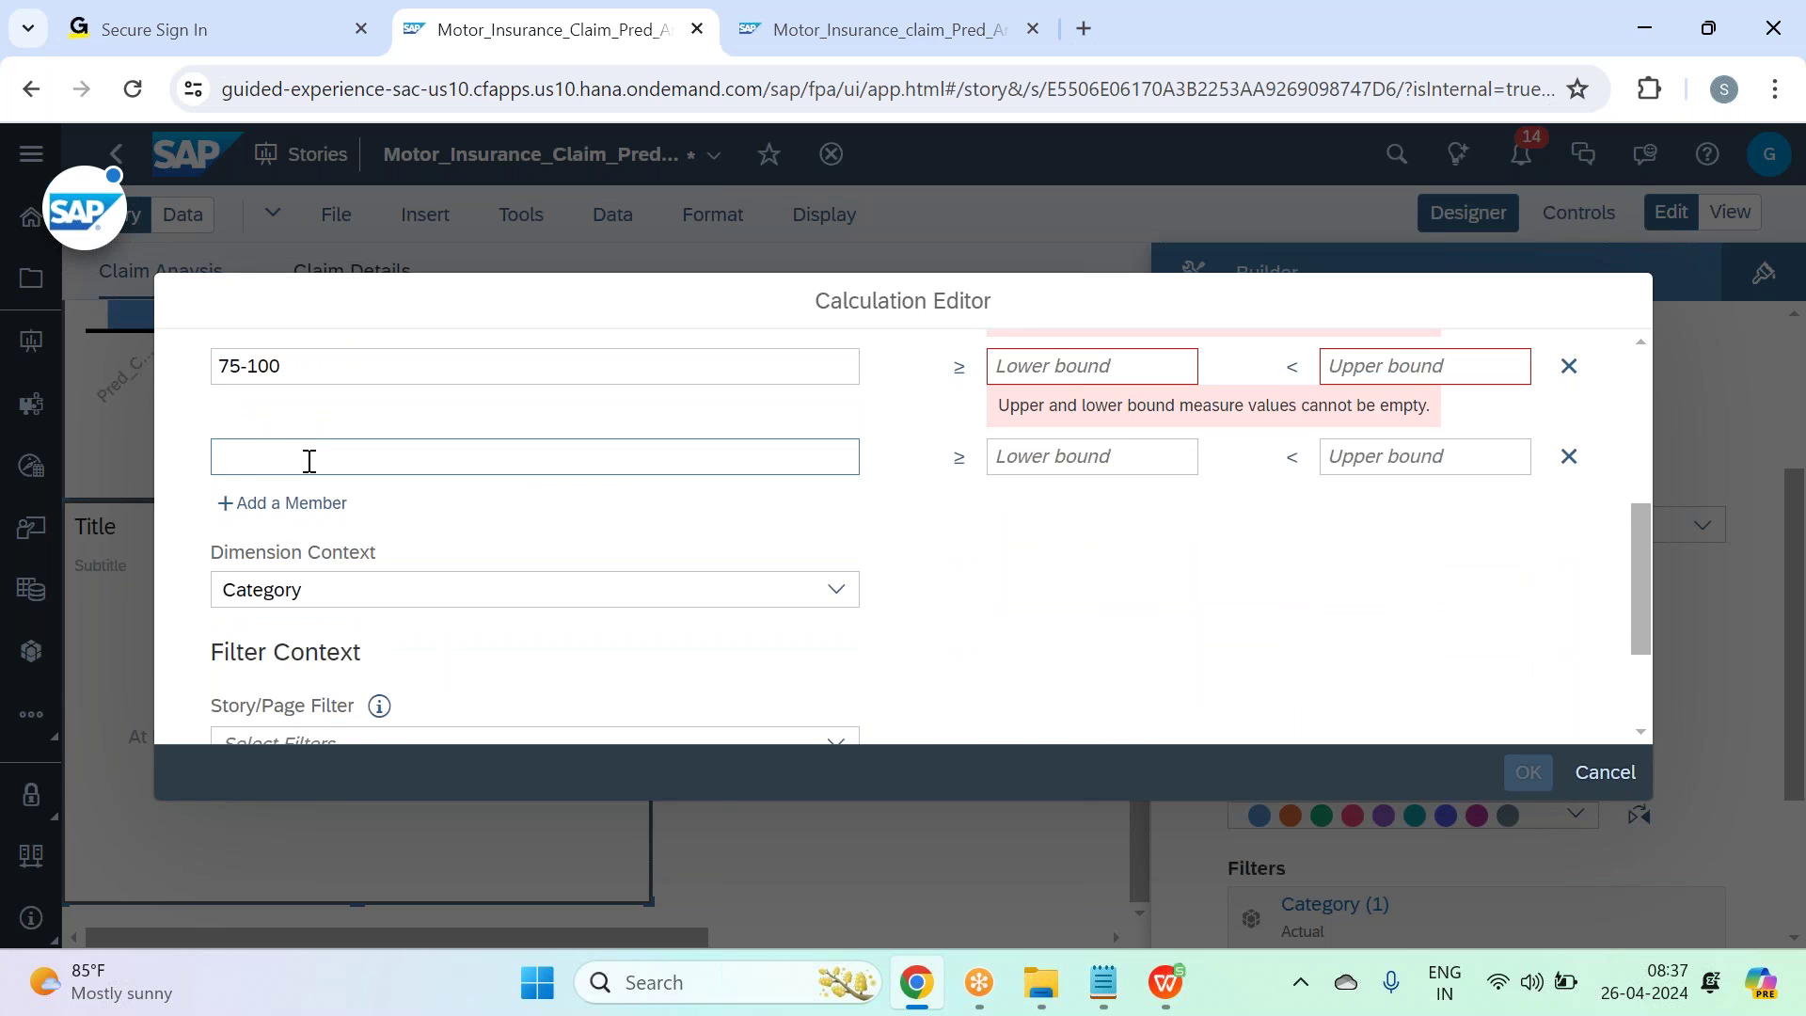
{"action": "type", "text": "100-150"}
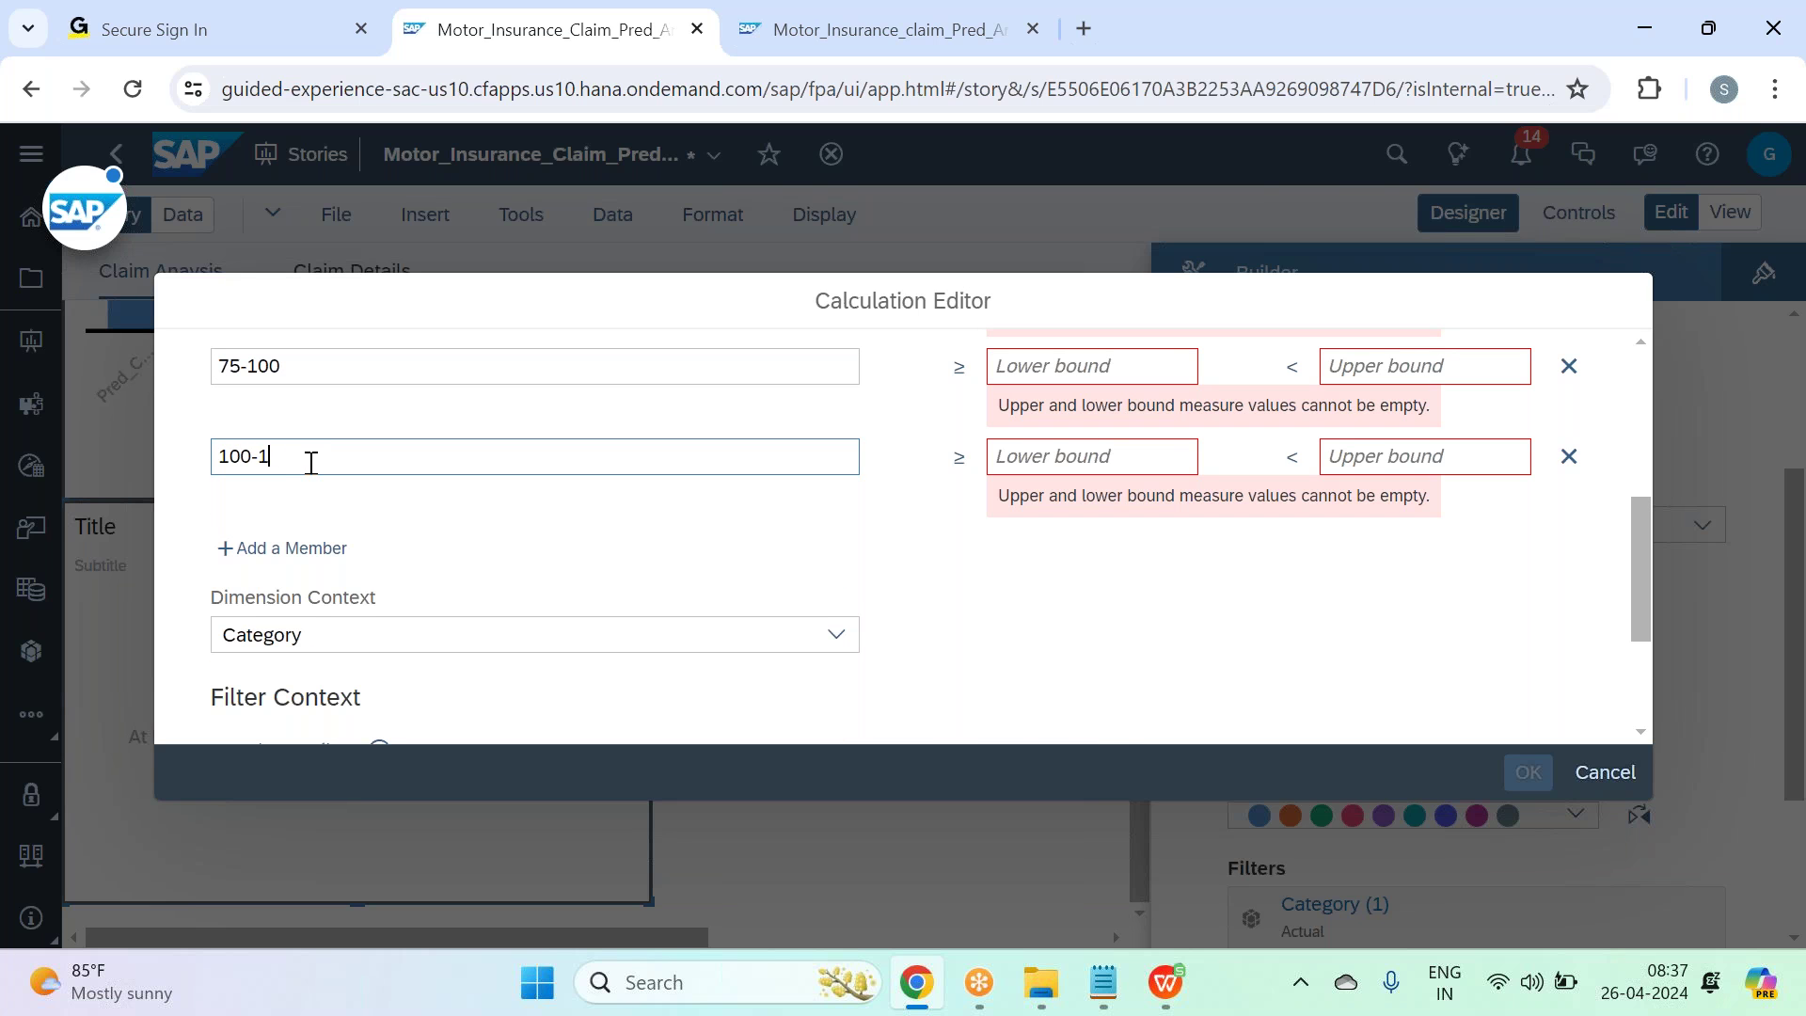
{"action": "left_click", "coordinate": [284, 549]}
{"action": "left_click", "coordinate": [327, 538]}
{"action": "type", "text": ">150"}
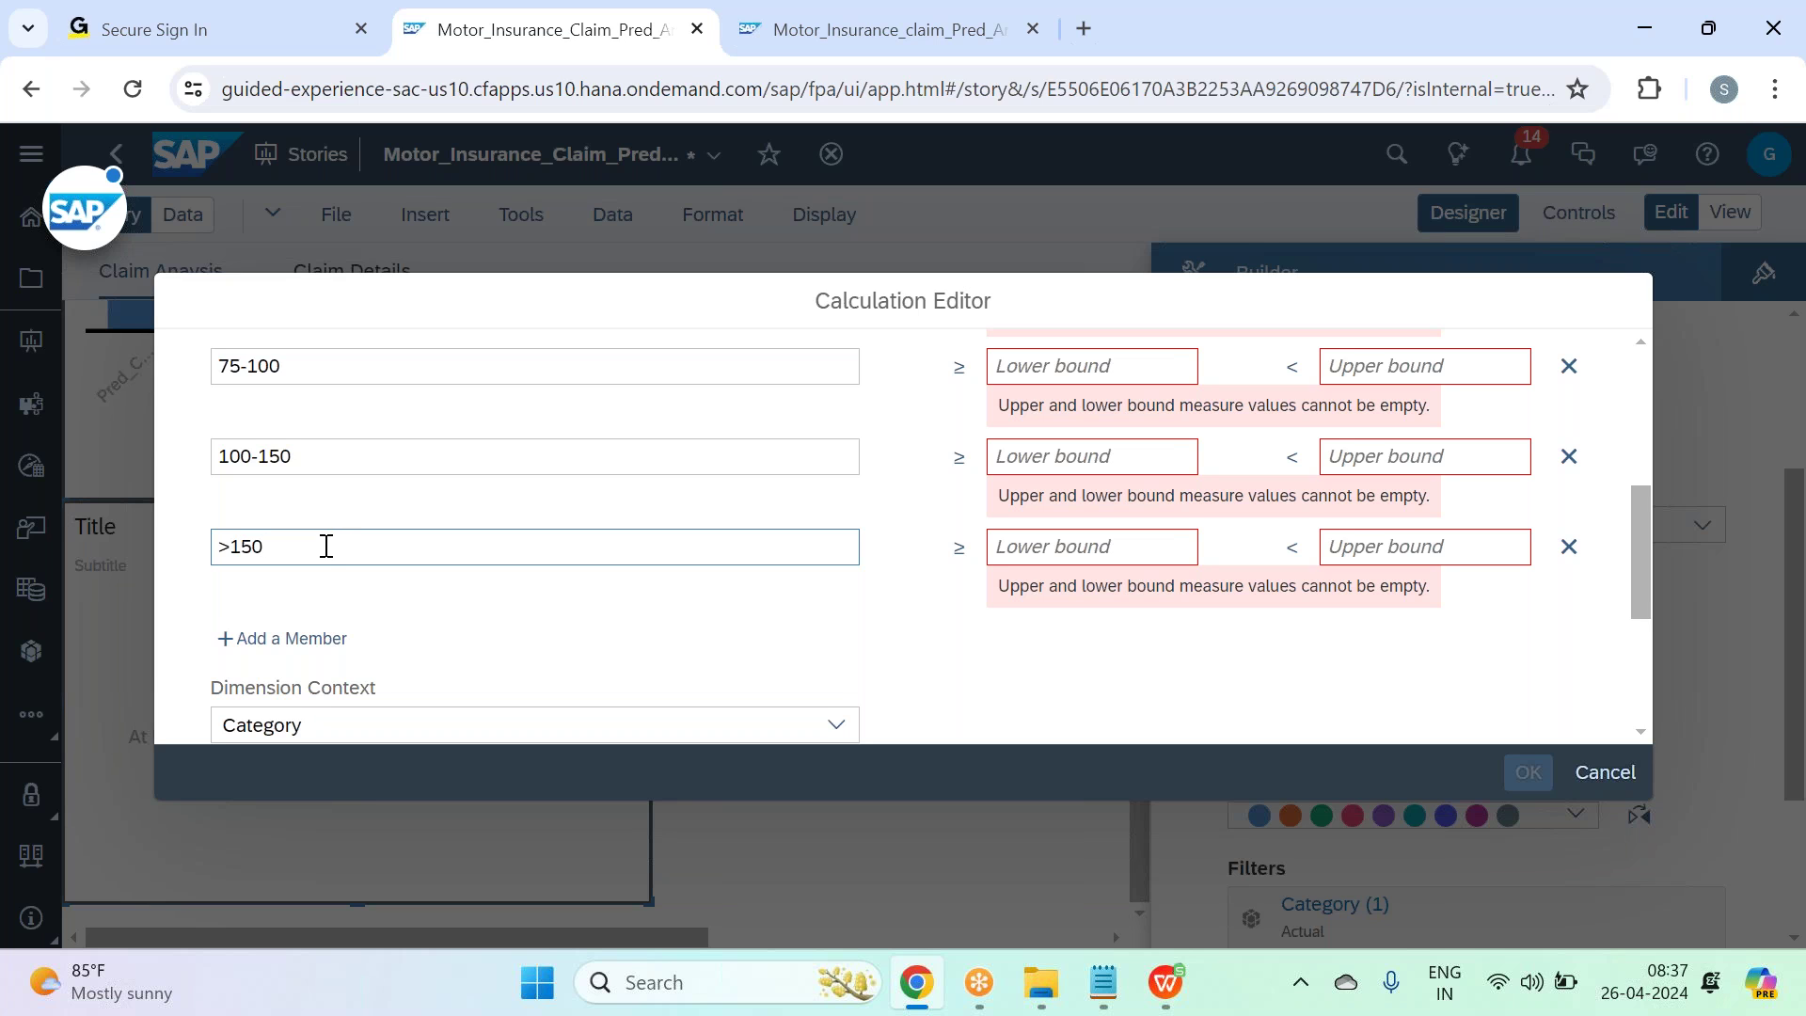
Set the 60-75 member's measure values to a lower bound of 60 and an upper bound of 76.
{"action": "scroll", "coordinate": [565, 612], "scroll_direction": "up", "scroll_amount": 10}
{"action": "scroll", "coordinate": [1040, 656], "scroll_direction": "down", "scroll_amount": 2}
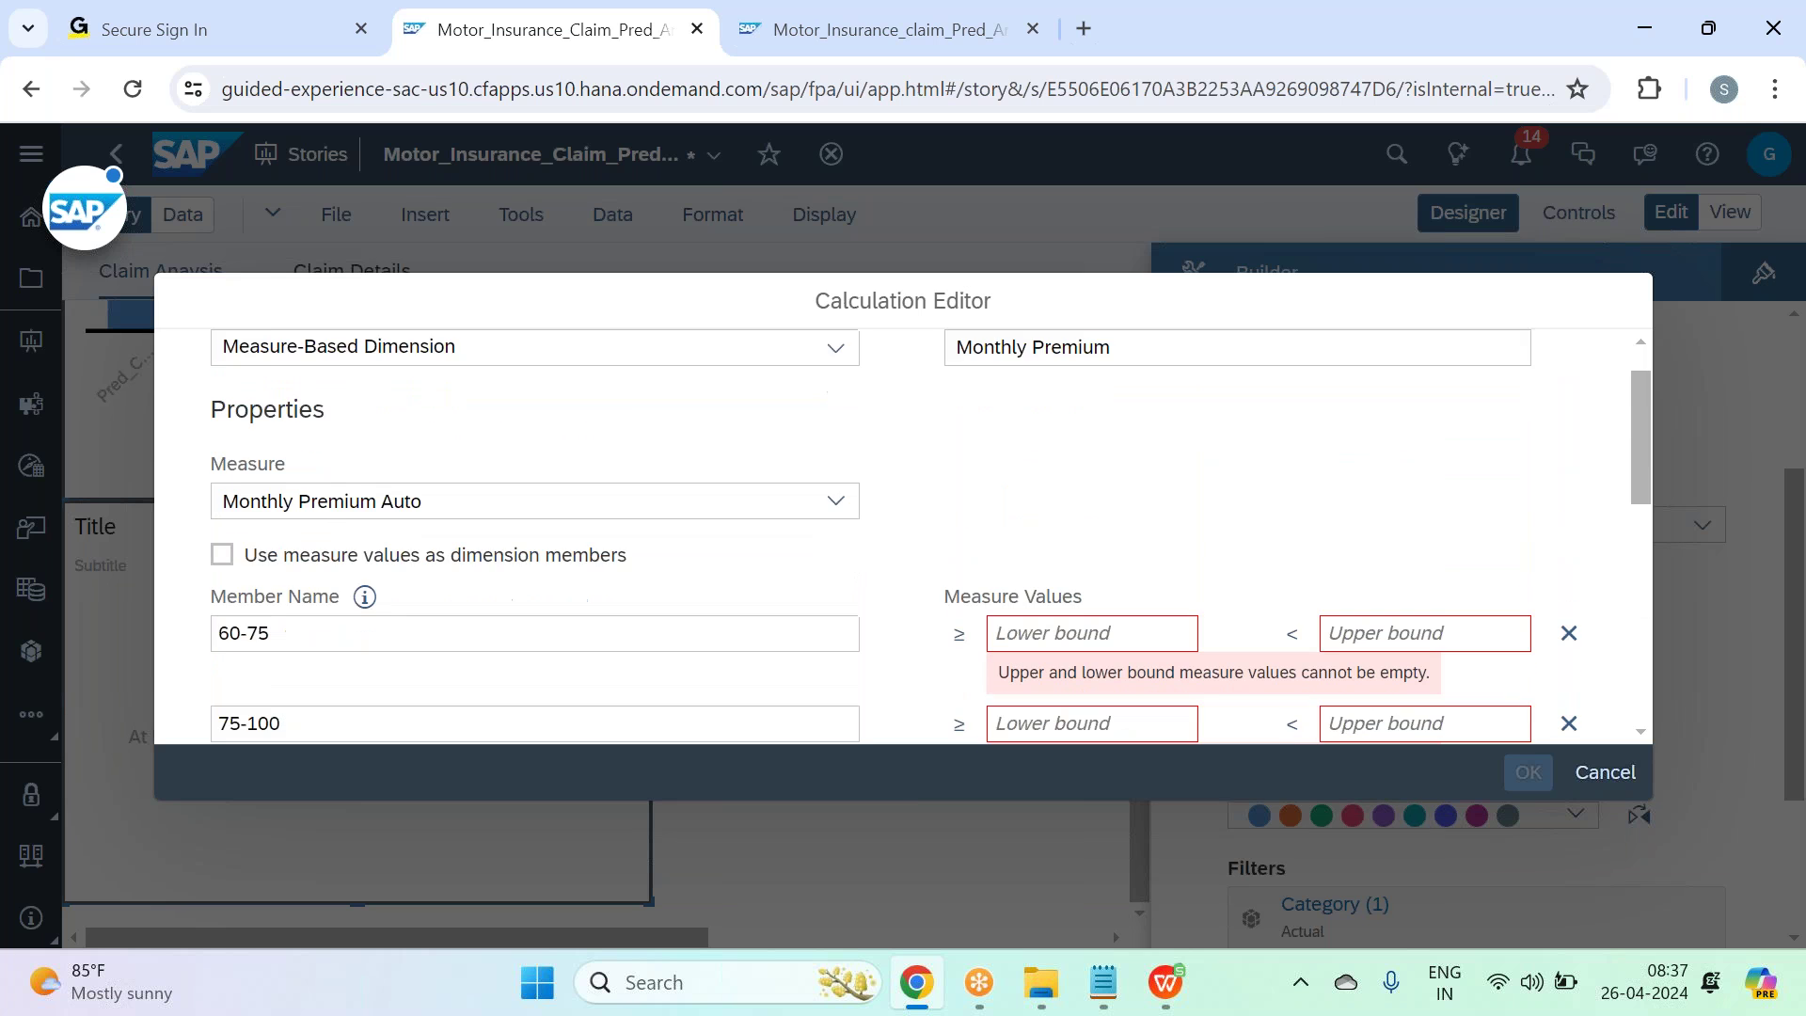
{"action": "left_click", "coordinate": [1080, 548]}
{"action": "type", "text": "60"}
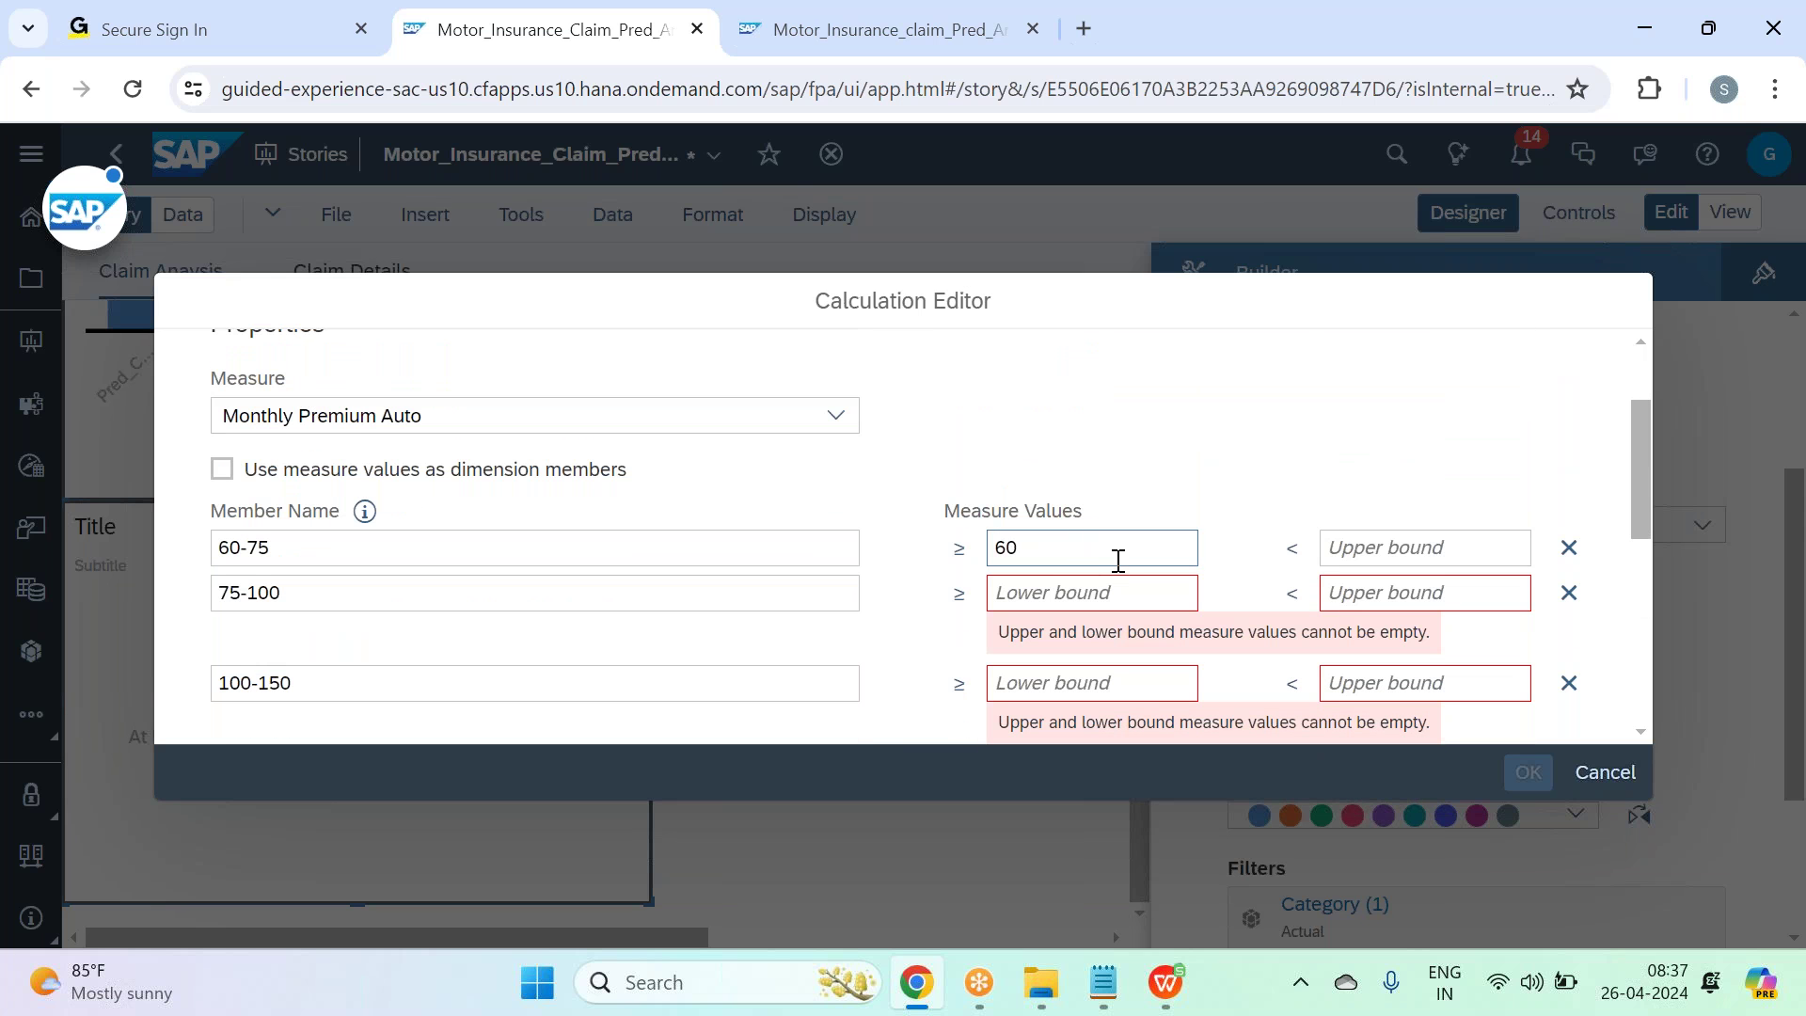
{"action": "left_click", "coordinate": [1373, 555]}
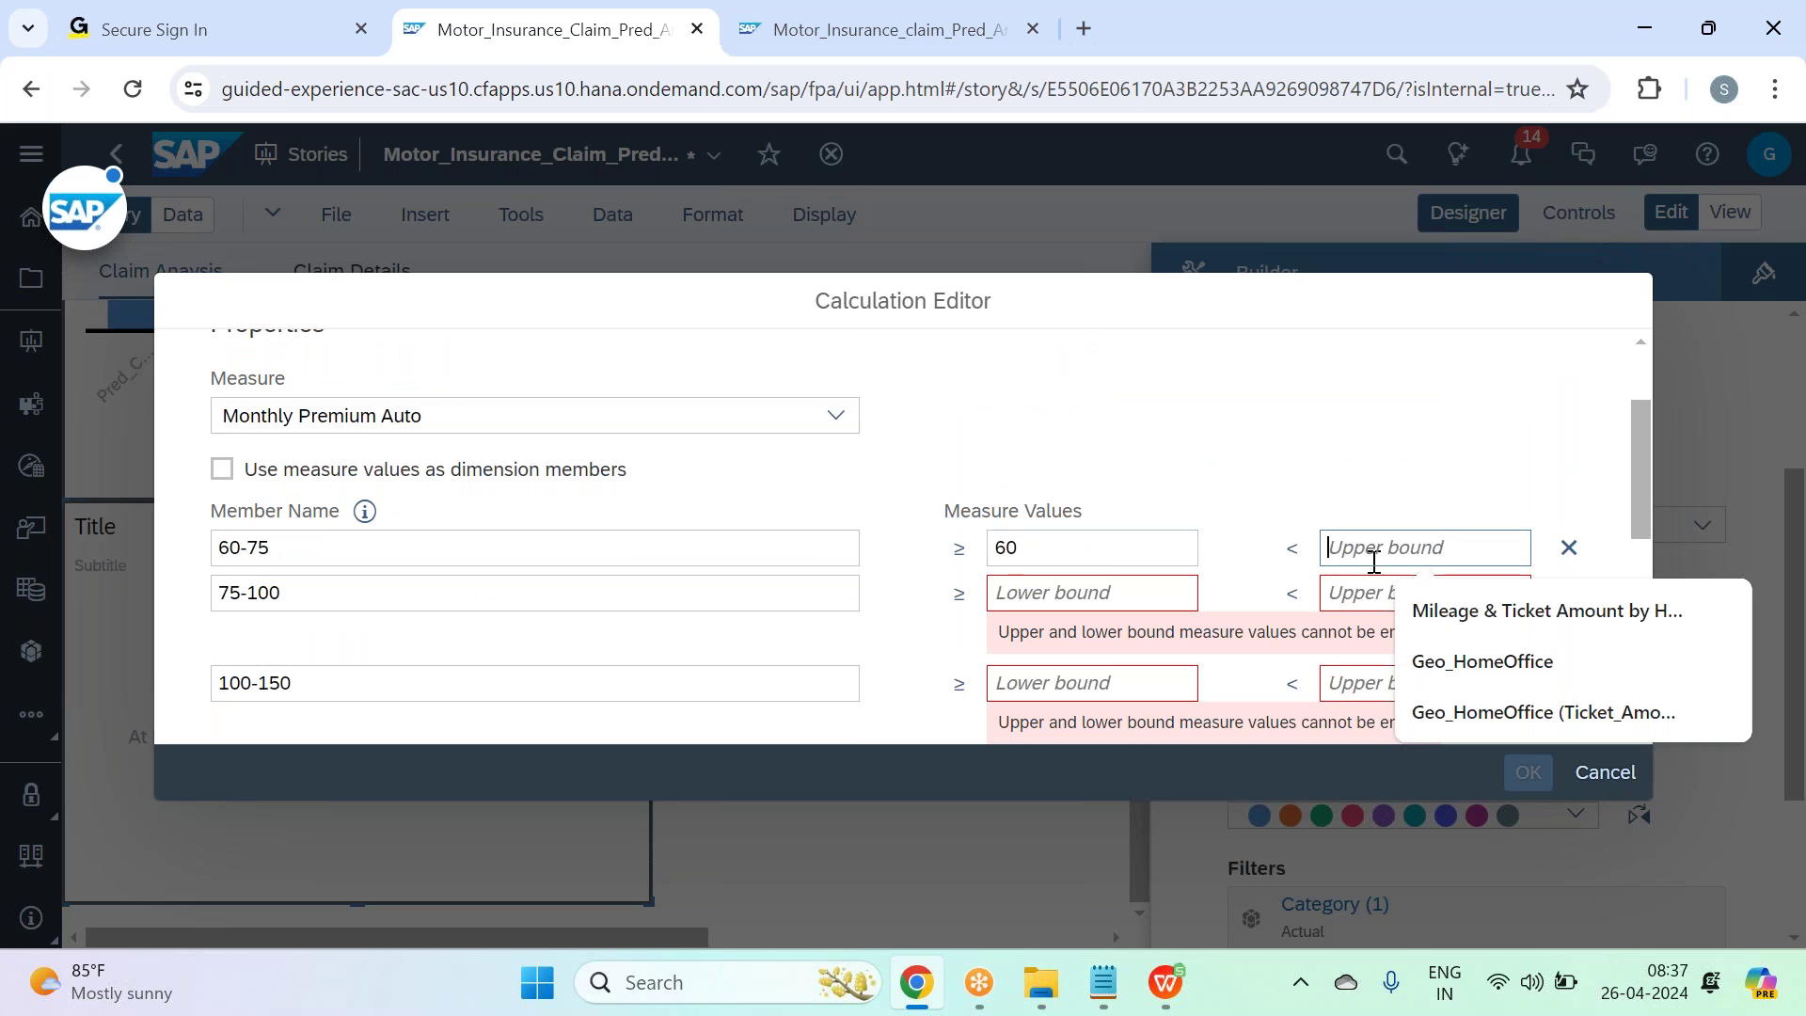
{"action": "type", "text": "76"}
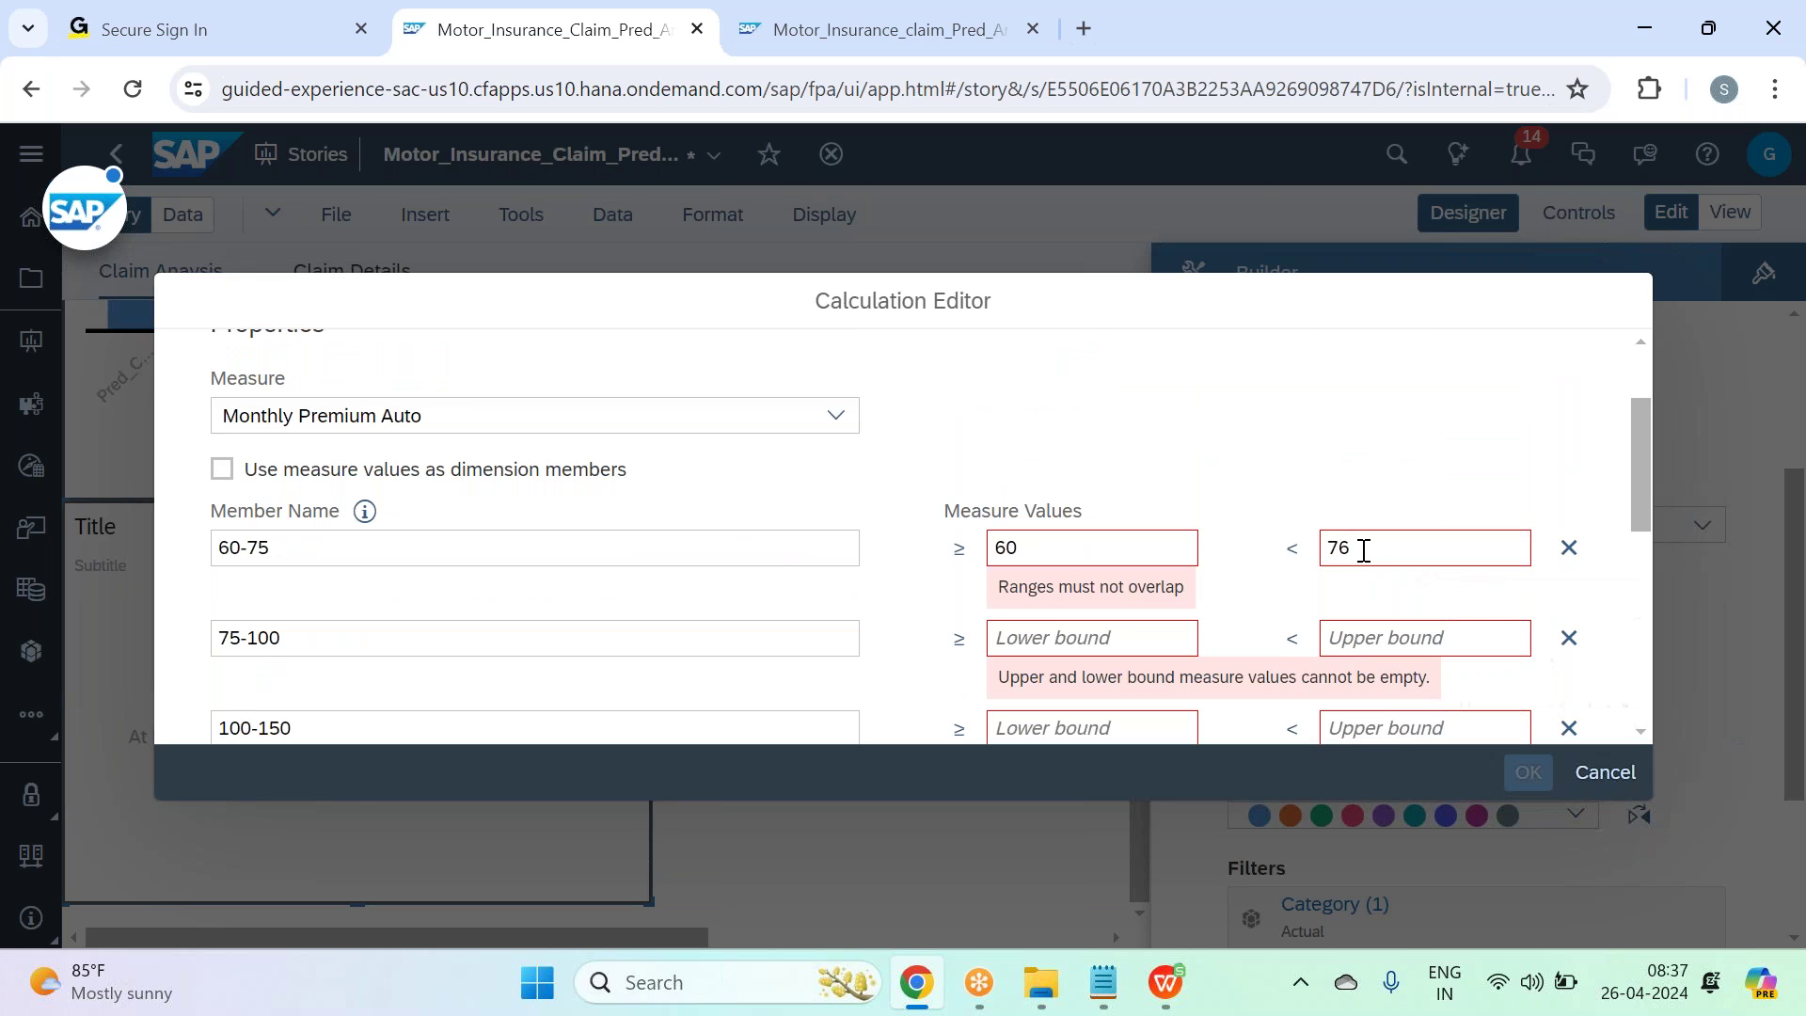
Rename the second member as 76-100 and the third member as 101-150.
{"action": "left_click", "coordinate": [245, 639]}
{"action": "key", "text": "BackSpace"}
{"action": "type", "text": "6"}
{"action": "left_click", "coordinate": [238, 688]}
{"action": "scroll", "coordinate": [238, 687], "scroll_direction": "down", "scroll_amount": 2}
{"action": "left_click", "coordinate": [253, 587]}
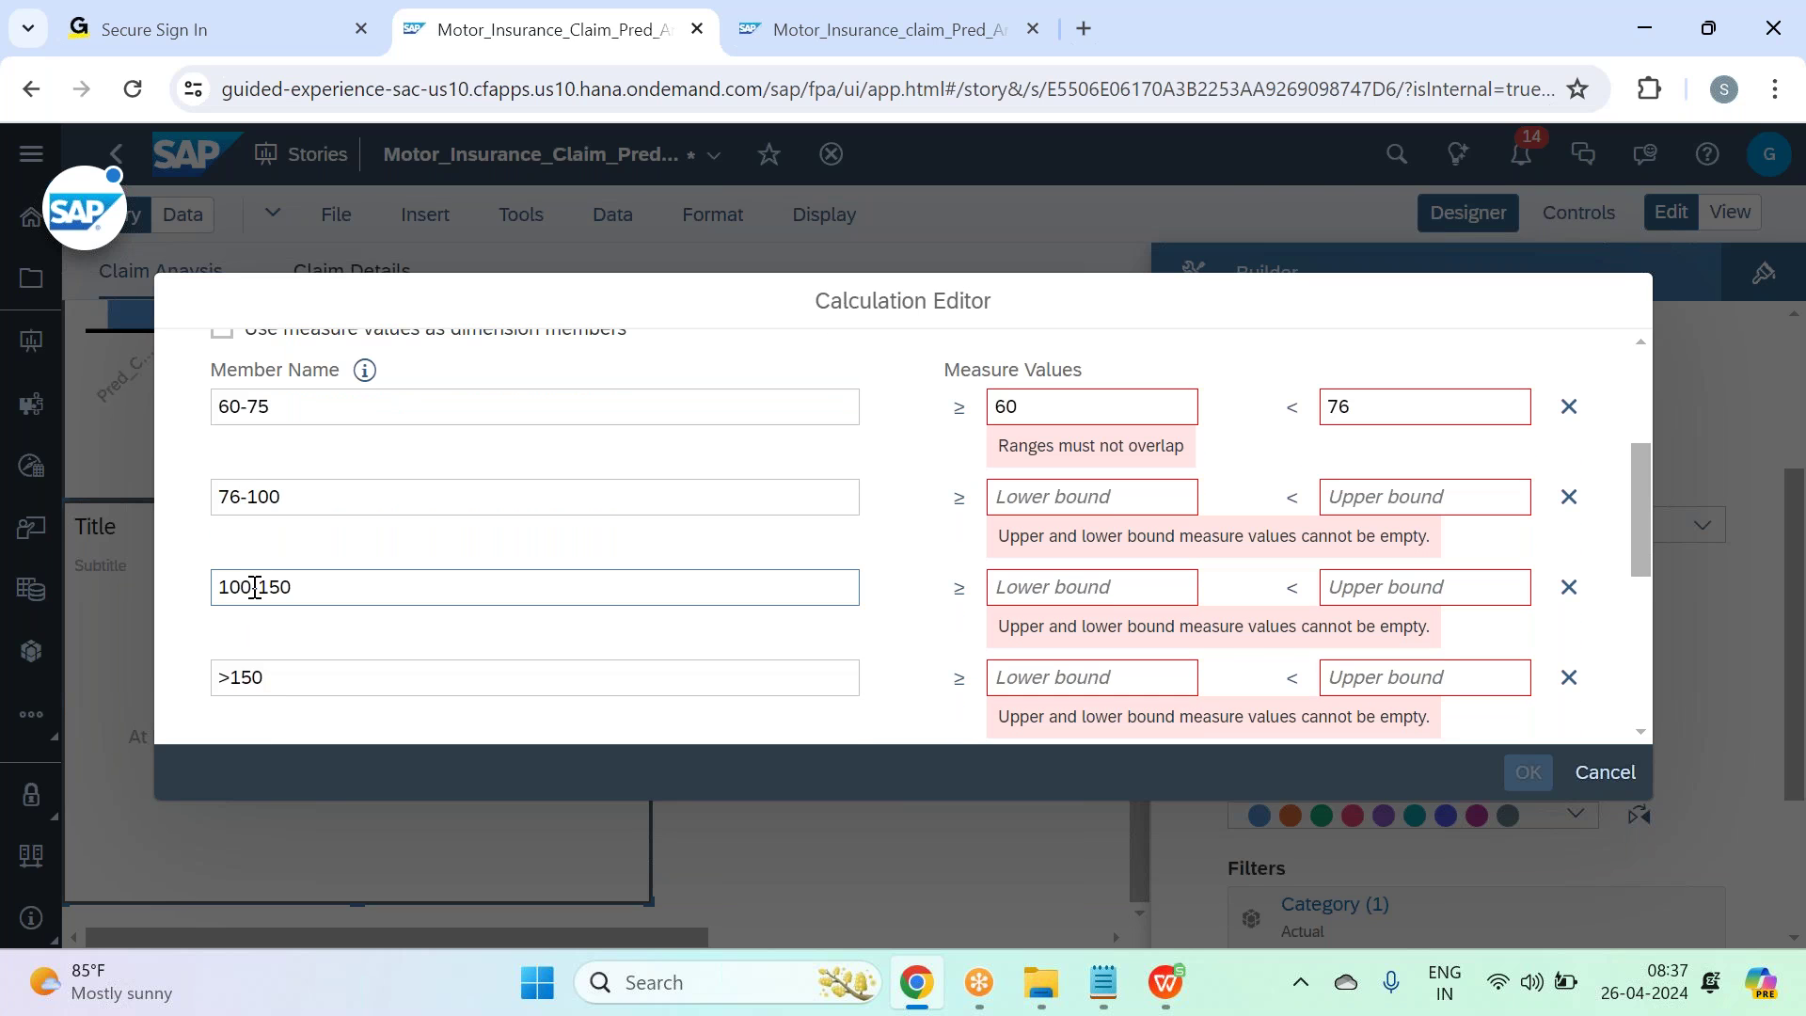
{"action": "key", "text": "BackSpace"}
{"action": "type", "text": "1"}
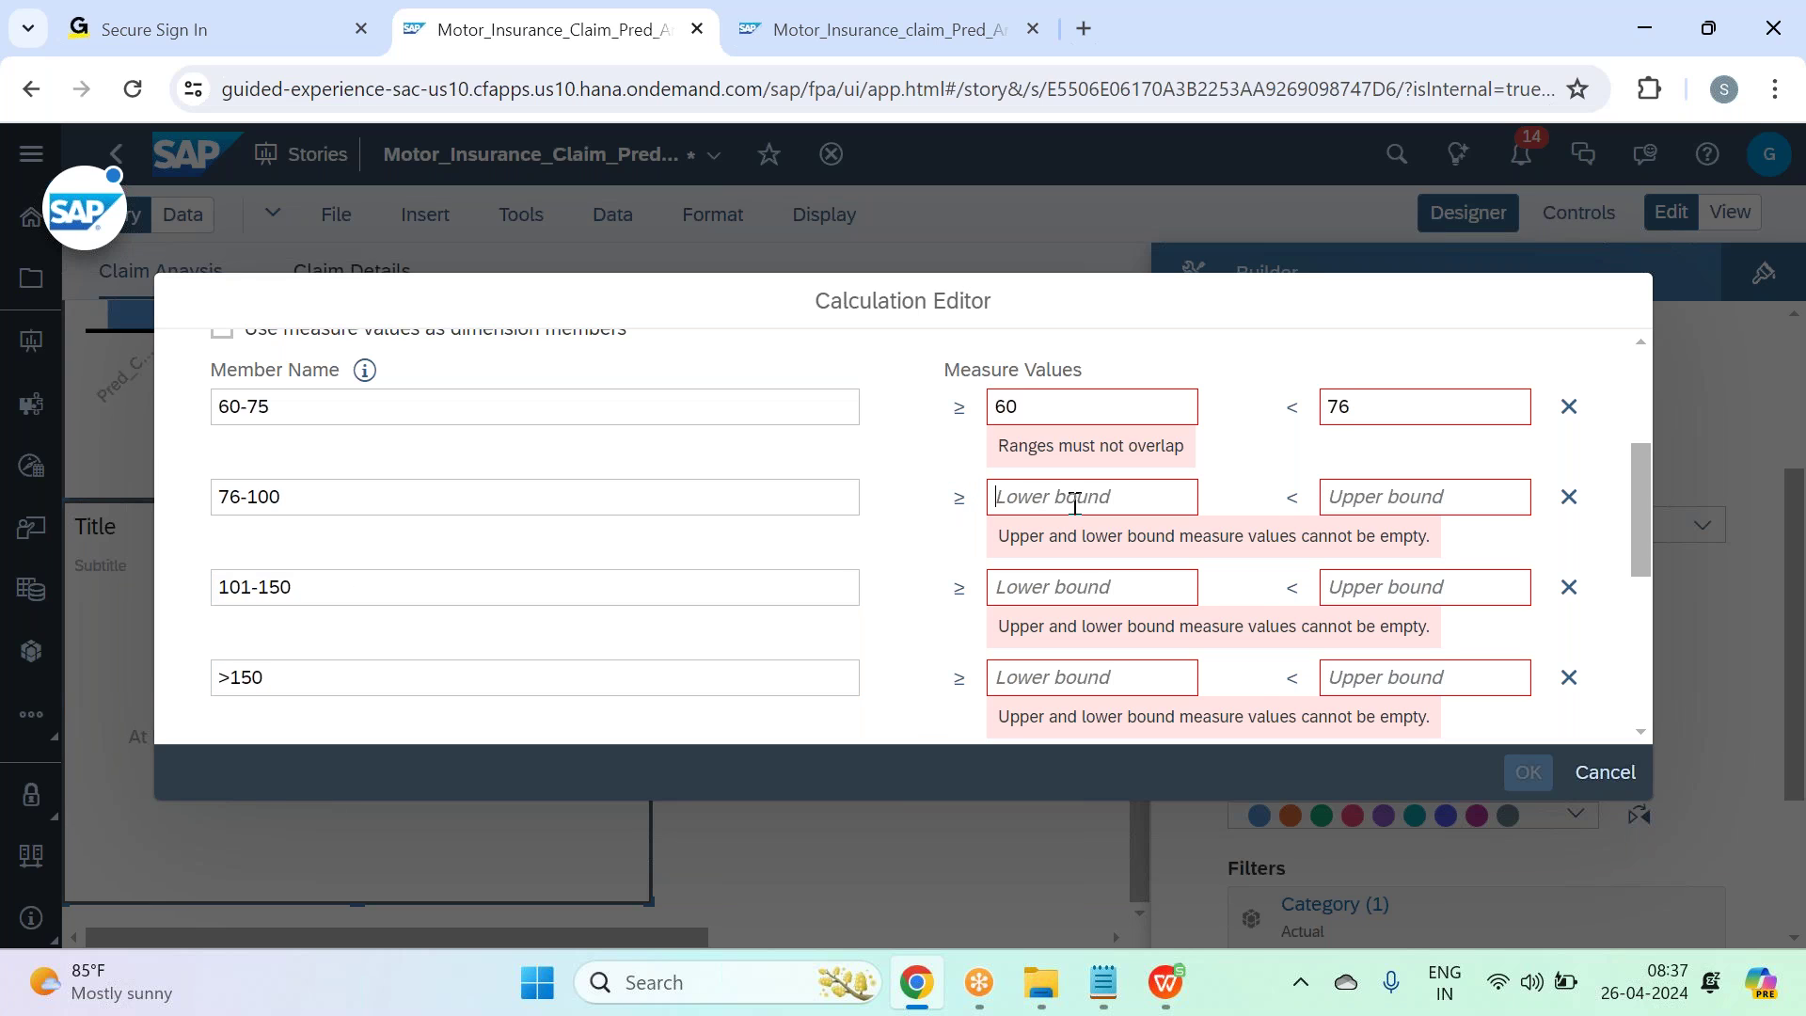
Set the bounds of member 76-100 to 76 and 101, and those of member 101-150 to 101 and 151.
{"action": "left_click", "coordinate": [1075, 505]}
{"action": "type", "text": "76"}
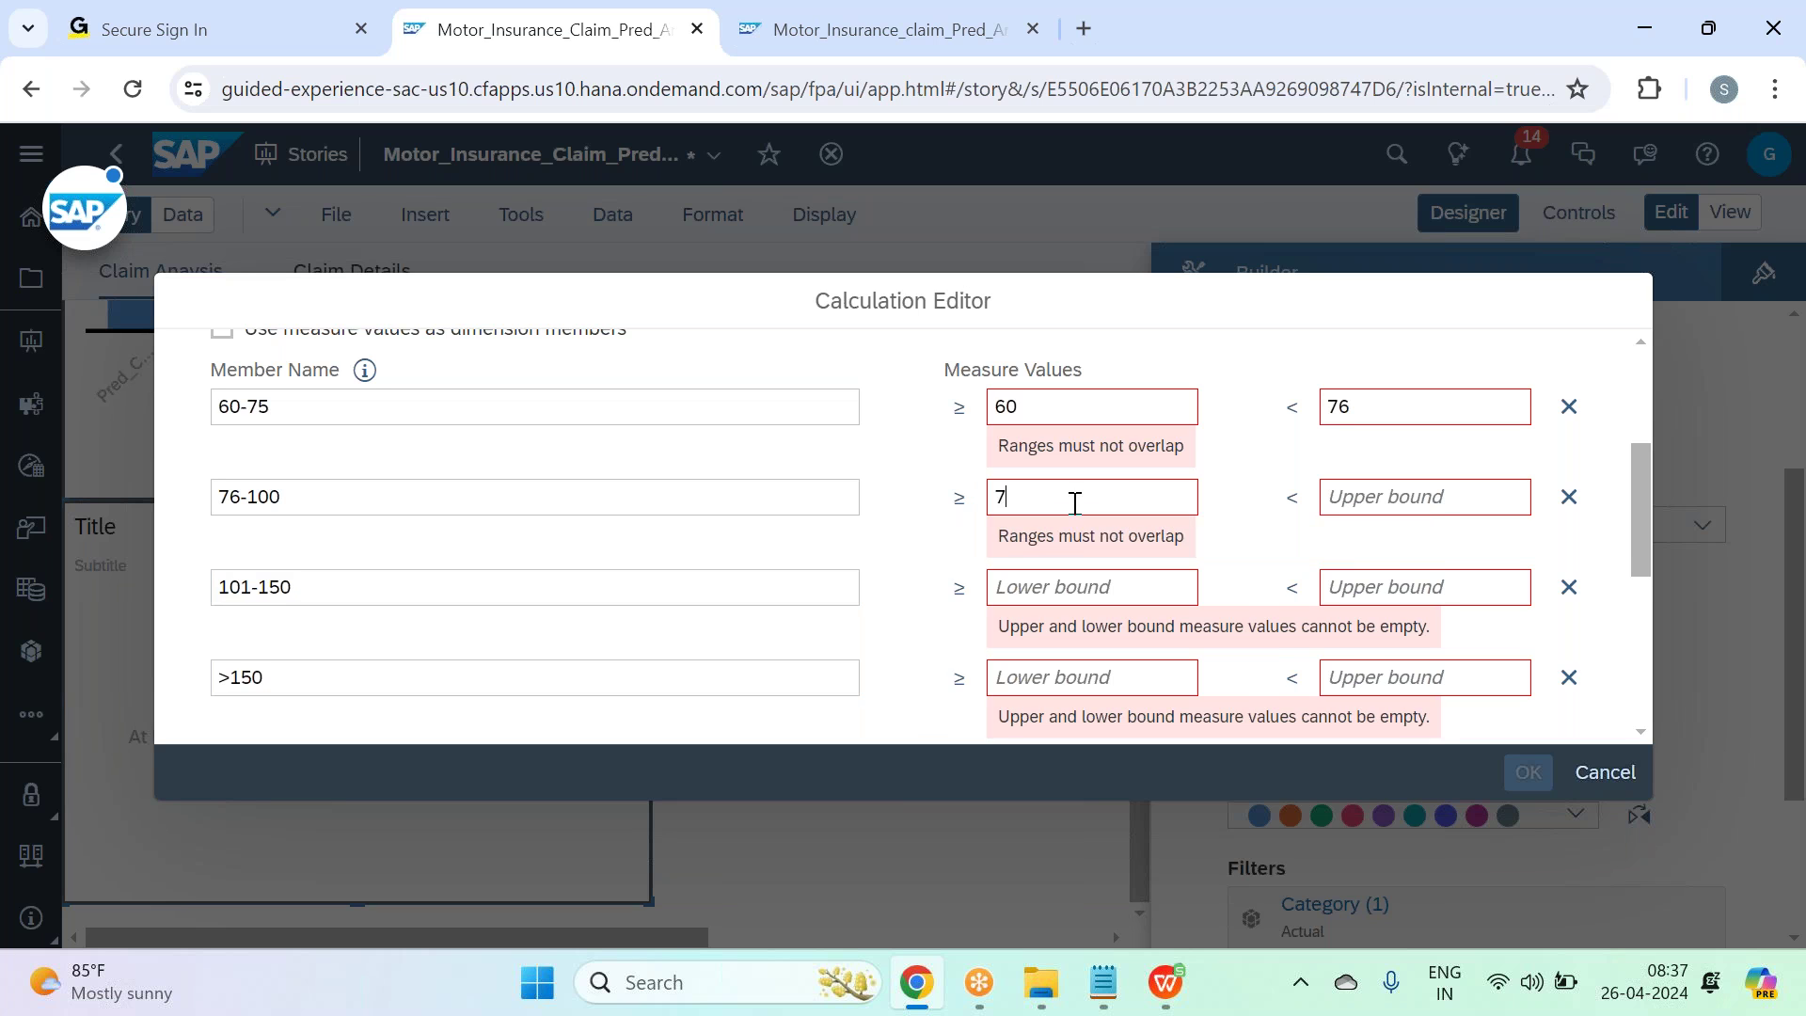
{"action": "left_click", "coordinate": [1380, 510]}
{"action": "type", "text": "101"}
{"action": "left_click", "coordinate": [1073, 586]}
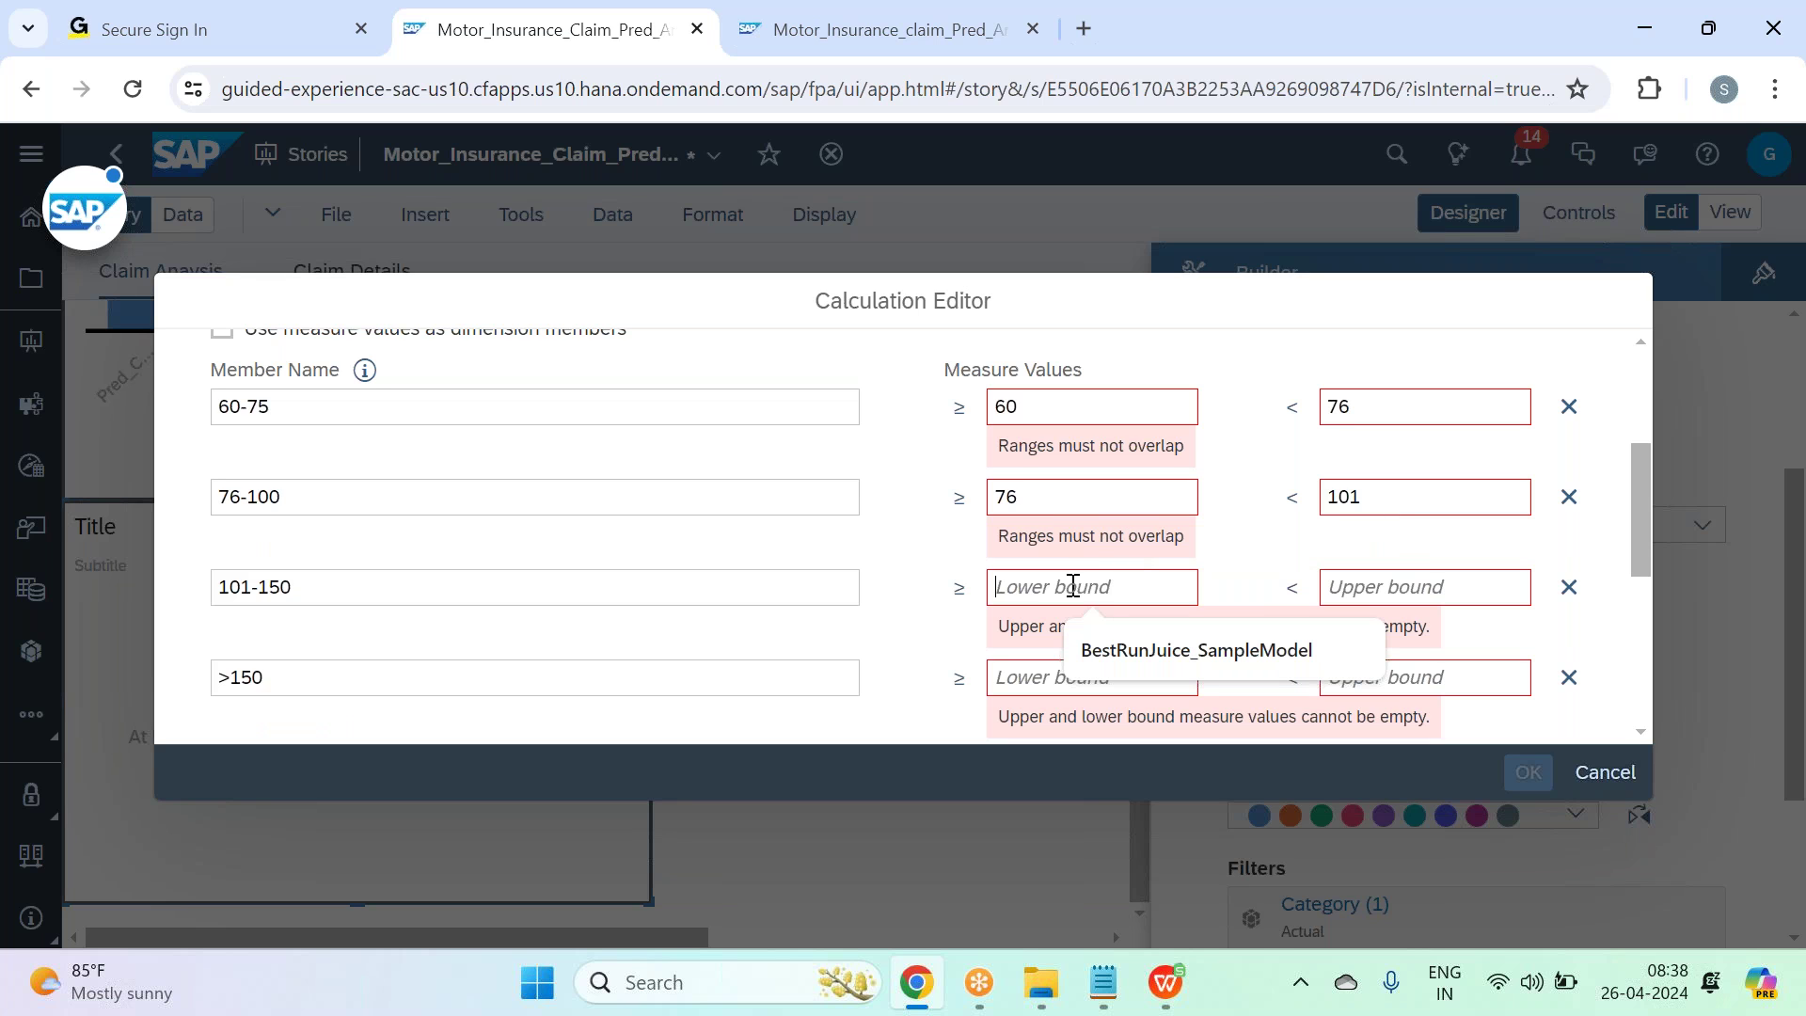
{"action": "type", "text": "101"}
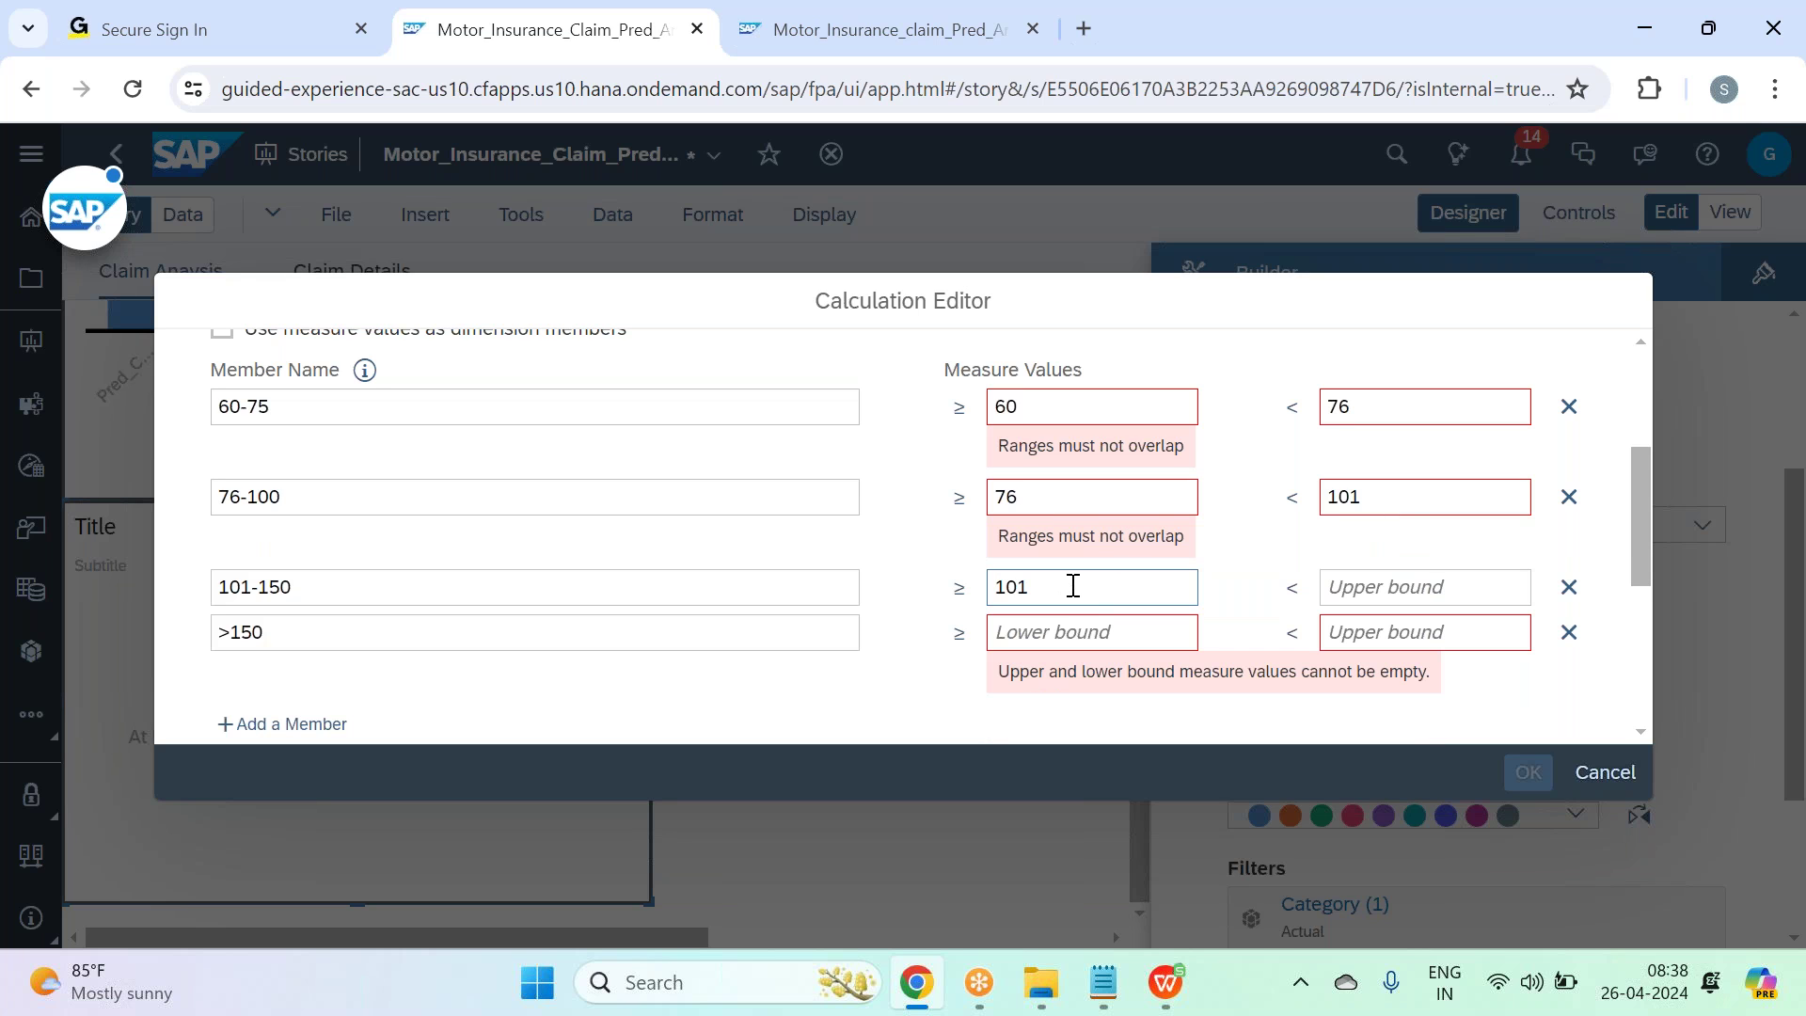
{"action": "left_click", "coordinate": [1394, 586]}
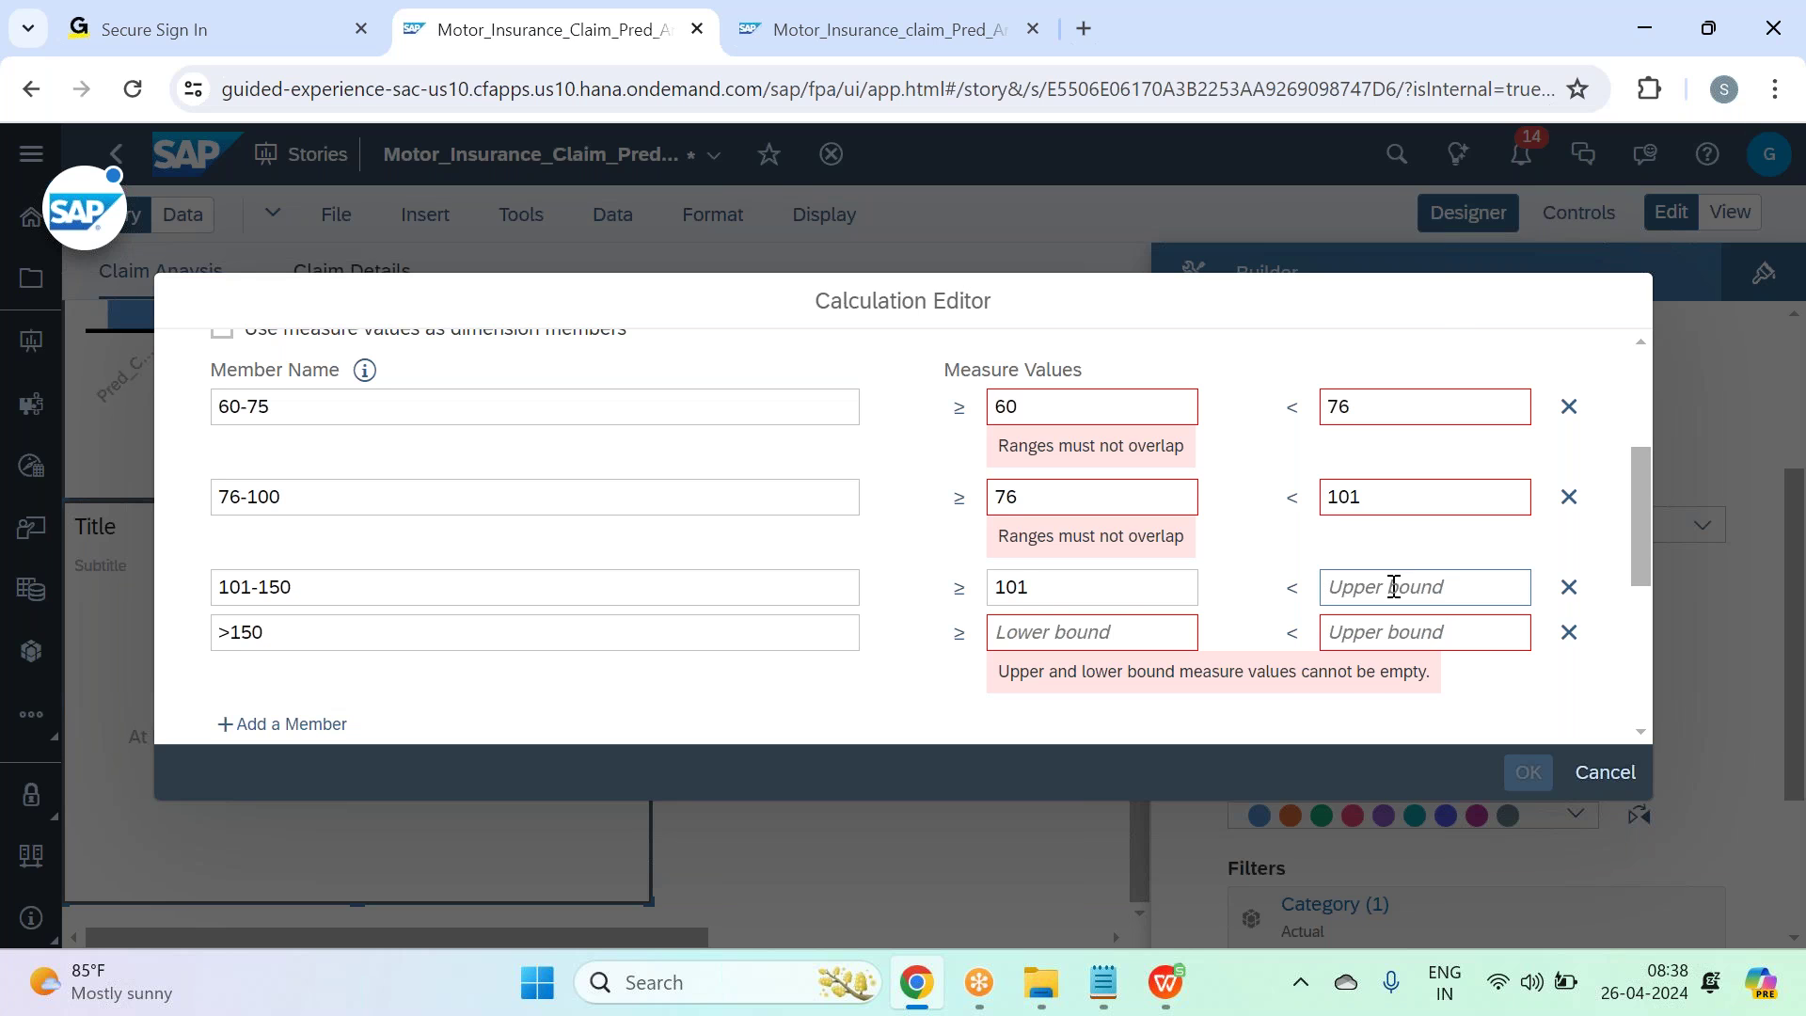
{"action": "type", "text": "151"}
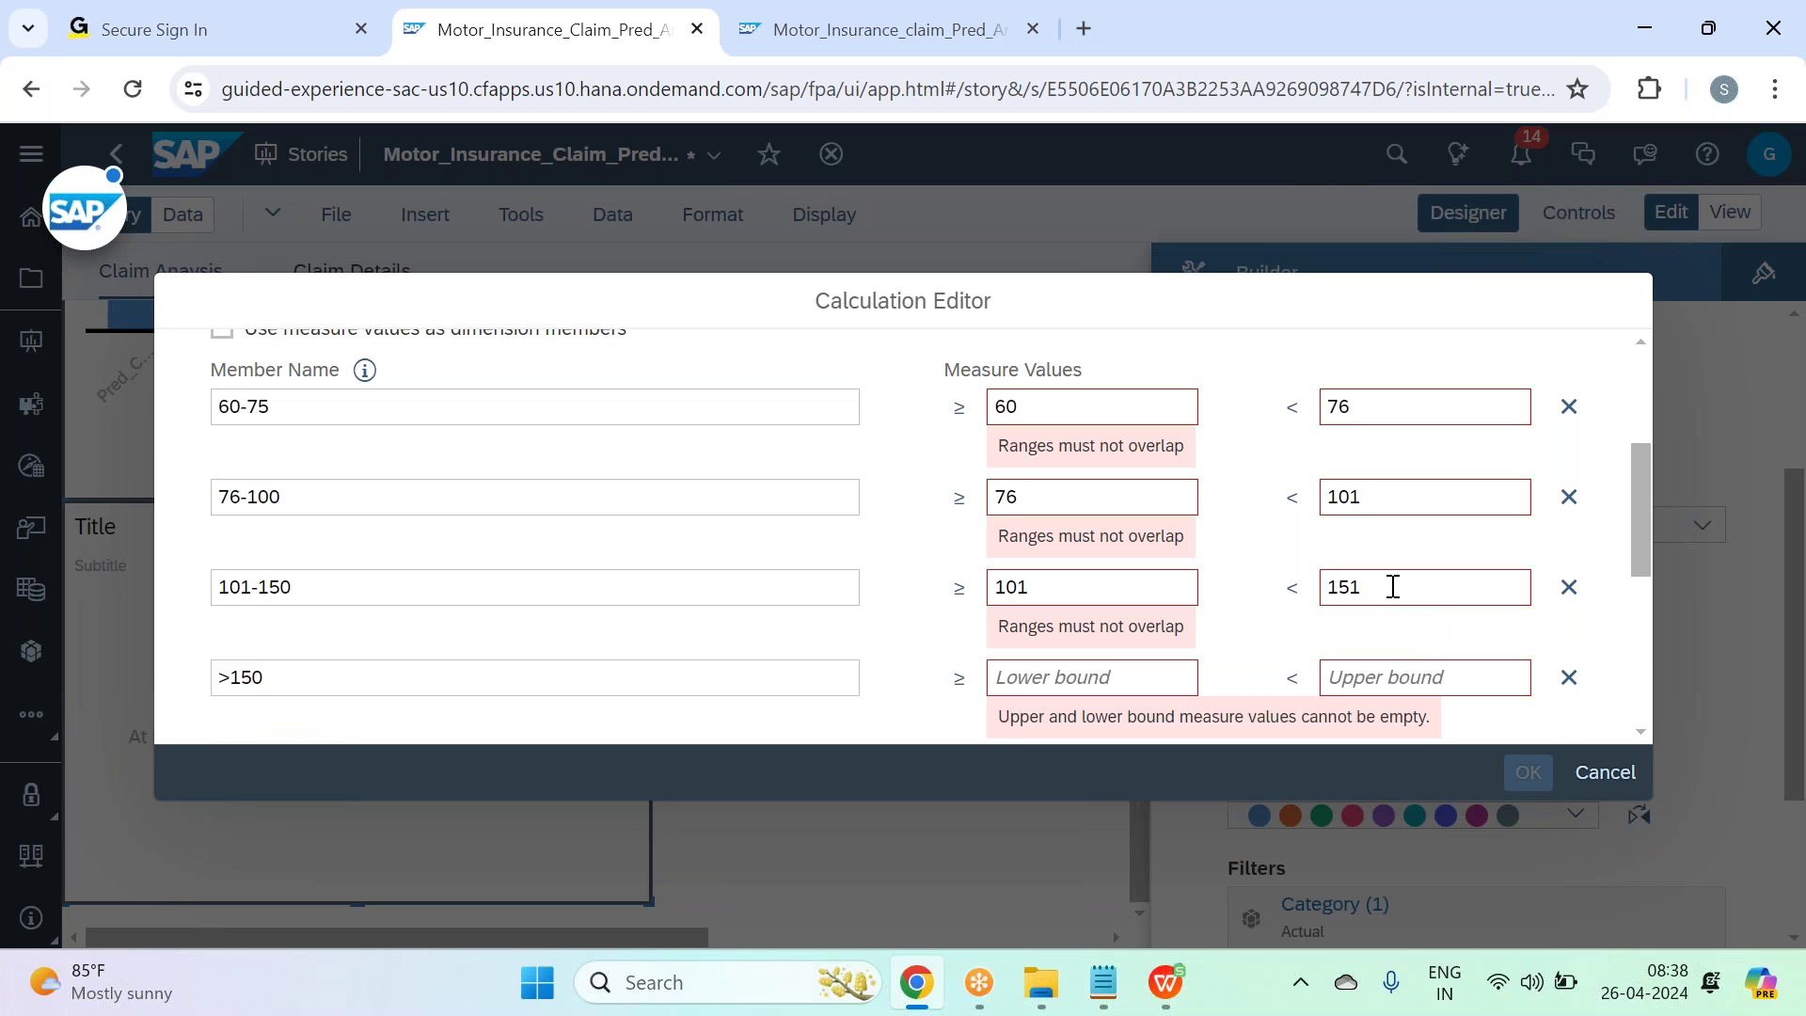
Set the >150 member's lower bound to 151, leave its upper bound empty, and review the member ranges.
{"action": "scroll", "coordinate": [1393, 586], "scroll_direction": "down", "scroll_amount": 3}
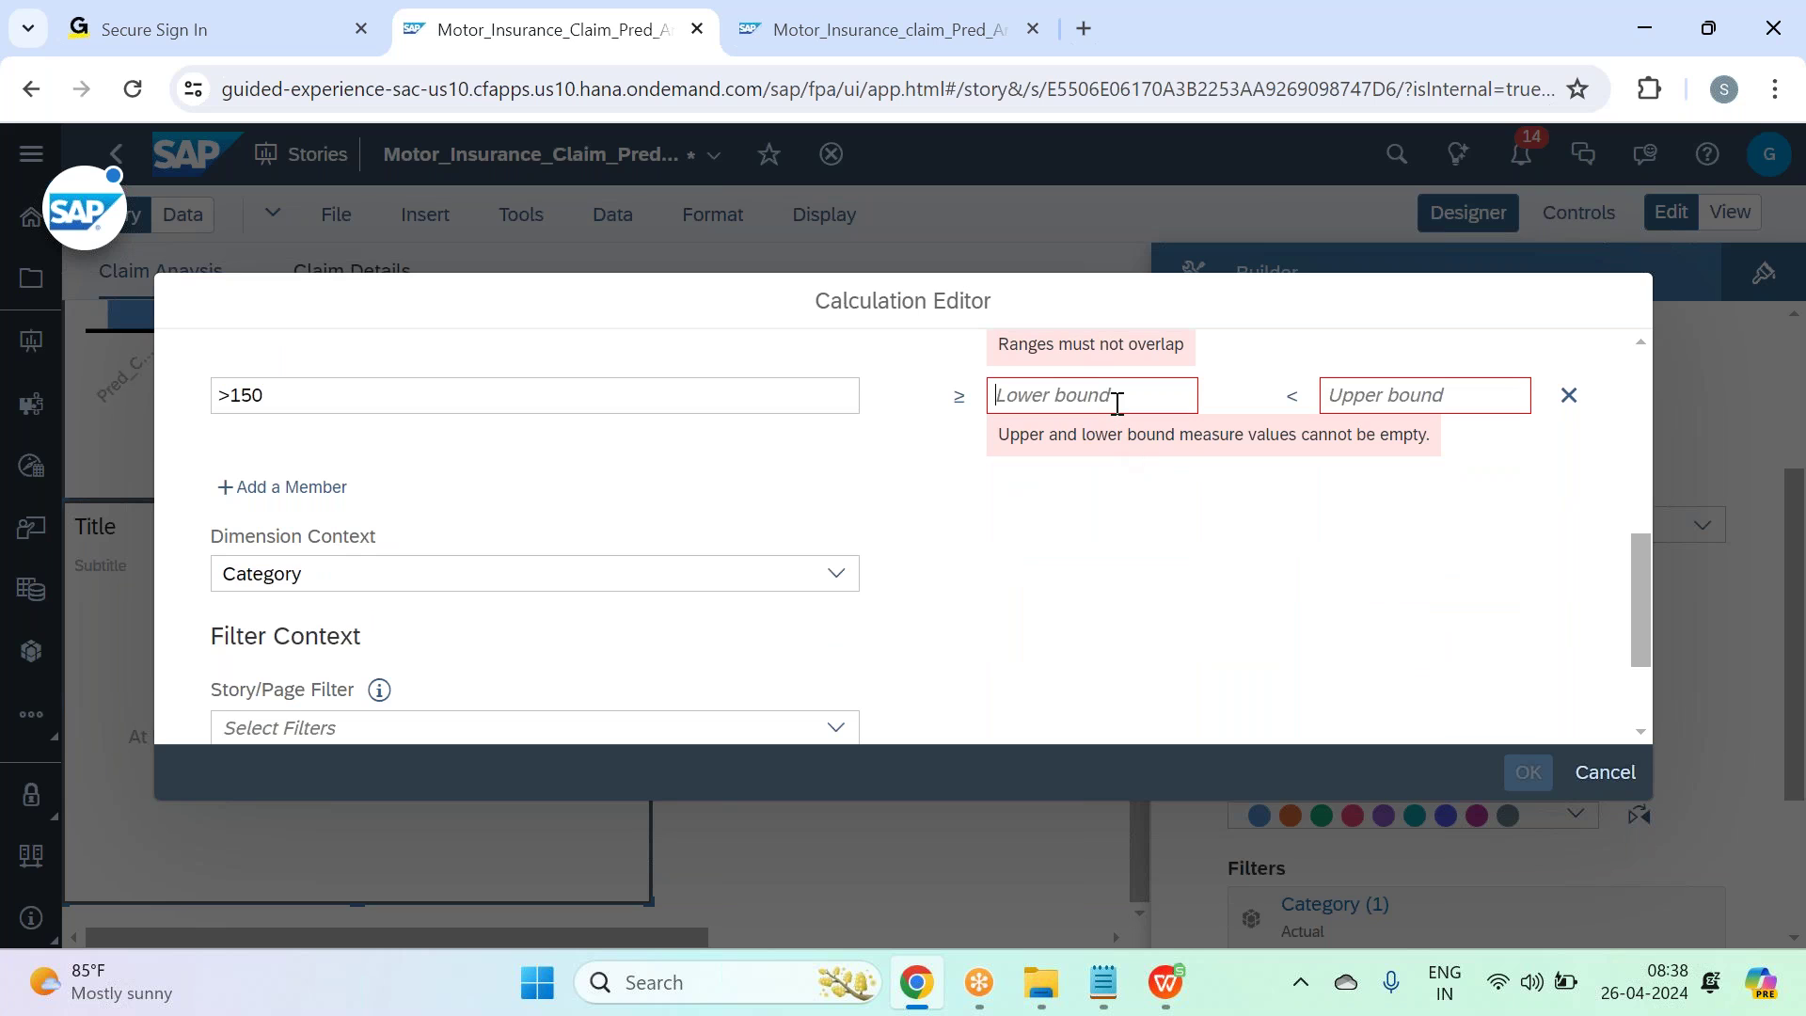
{"action": "left_click", "coordinate": [1116, 402]}
{"action": "type", "text": "151"}
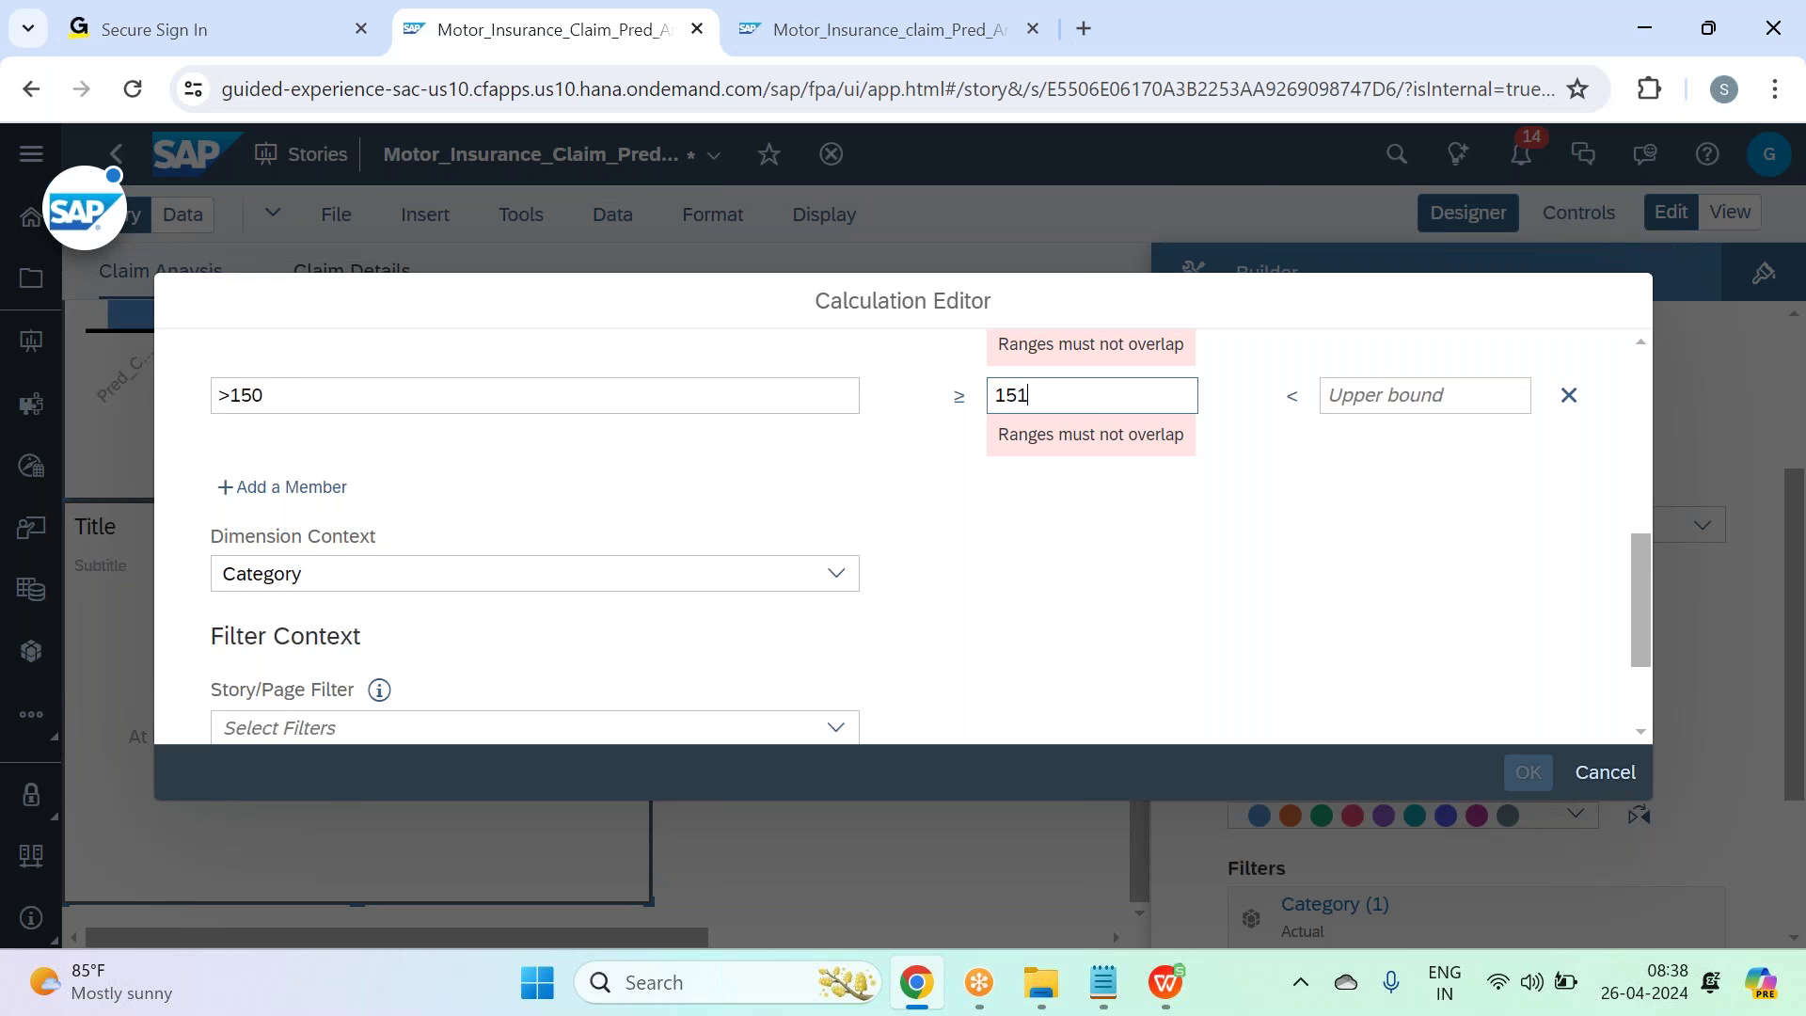
{"action": "scroll", "coordinate": [1119, 404], "scroll_direction": "down", "scroll_amount": 2}
{"action": "scroll", "coordinate": [1142, 476], "scroll_direction": "up", "scroll_amount": 3}
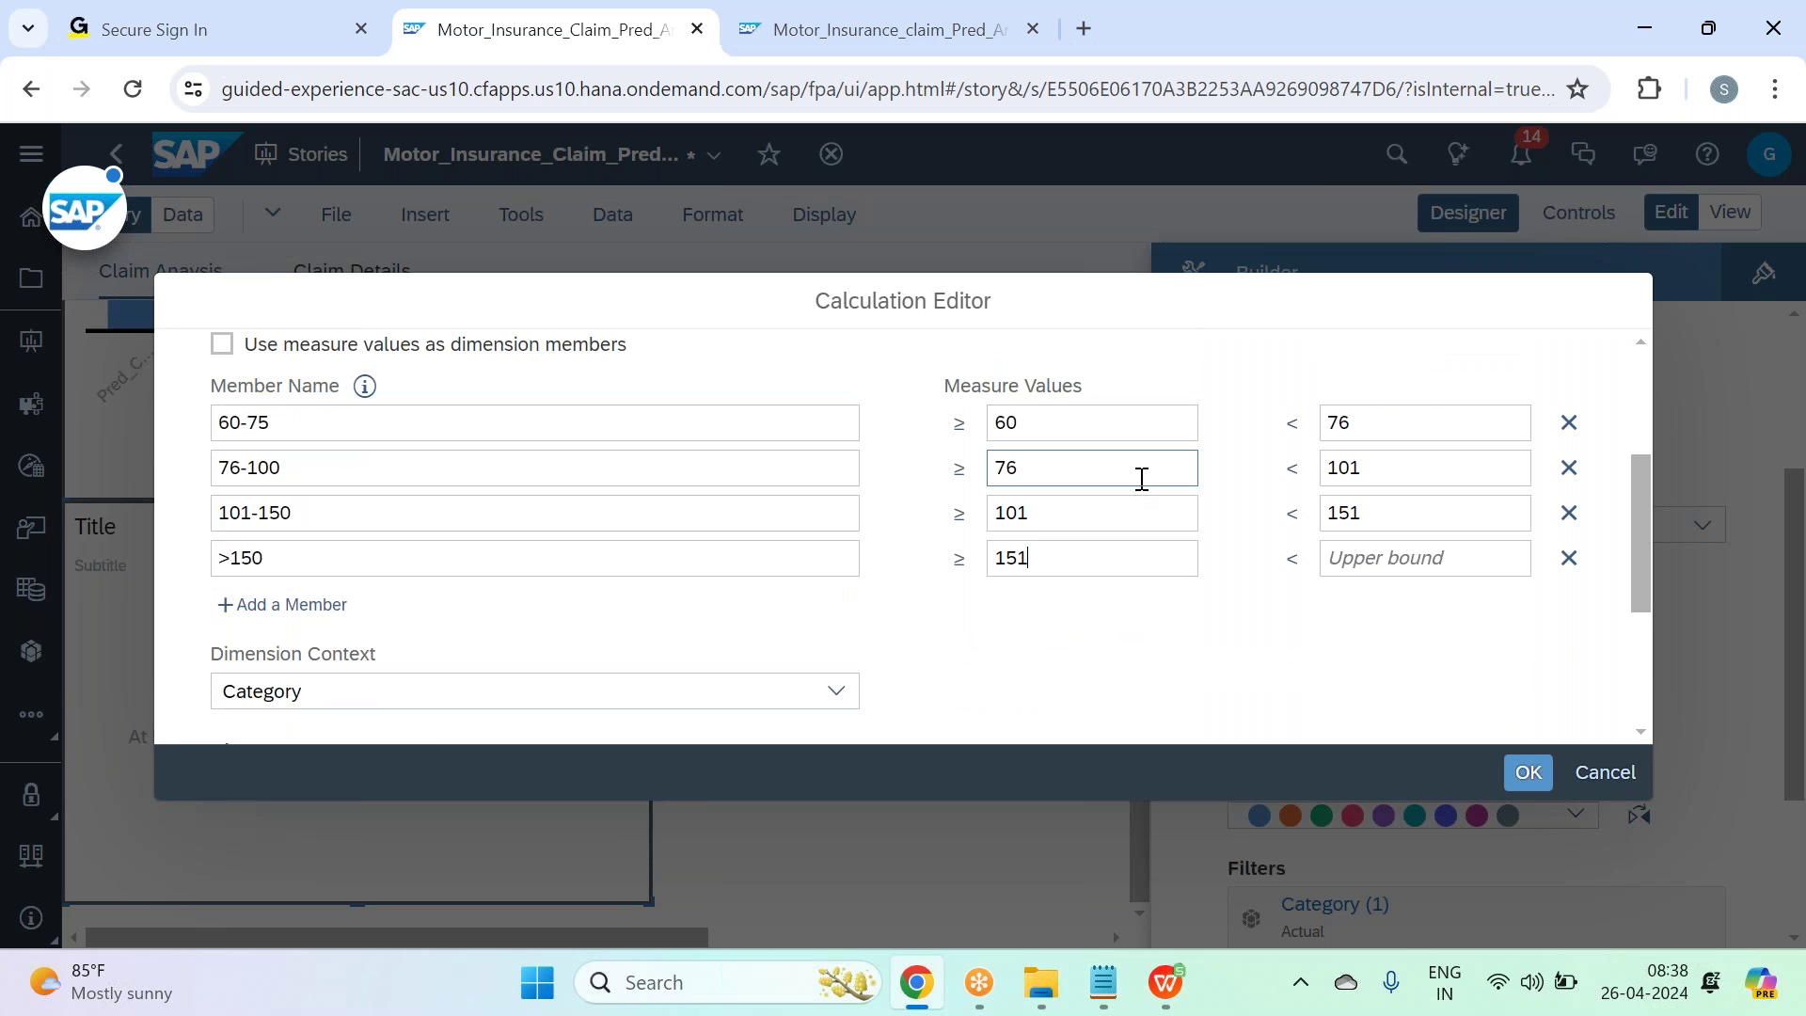
{"action": "scroll", "coordinate": [1176, 503], "scroll_direction": "up", "scroll_amount": 3}
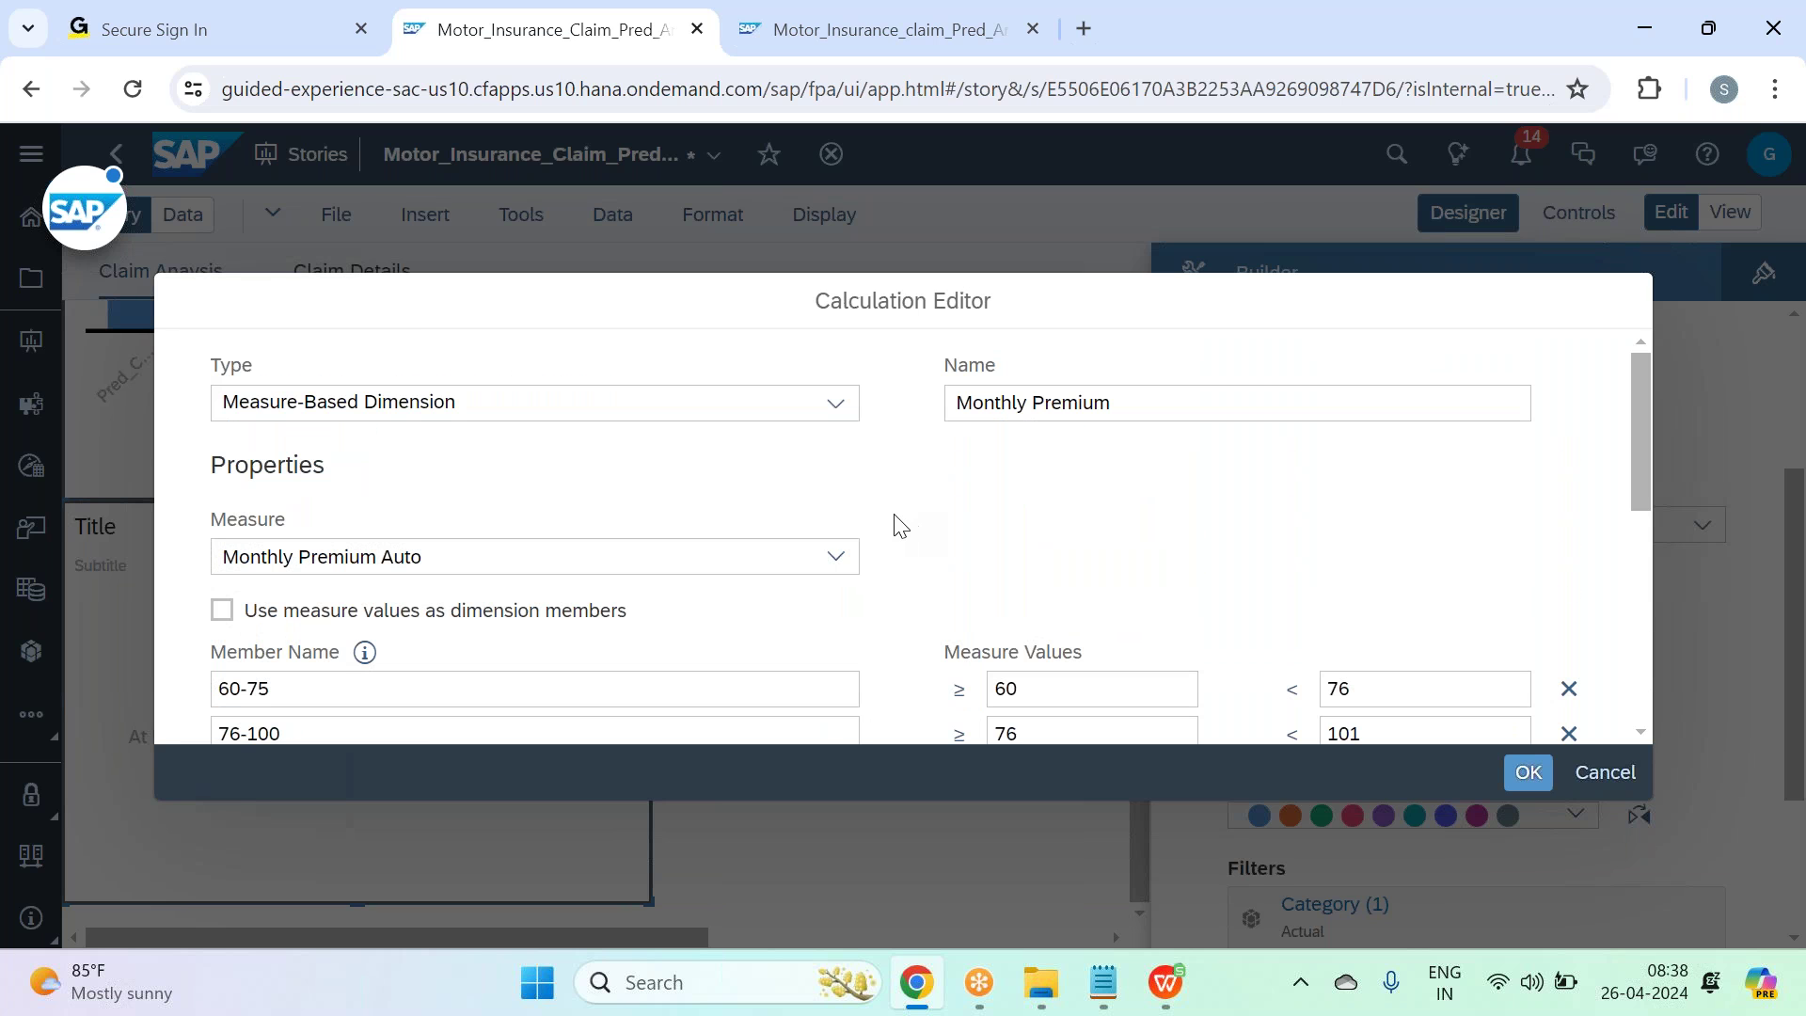
Add Customer to the dimension context alongside Category and create the Monthly Premium dimension.
{"action": "scroll", "coordinate": [825, 571], "scroll_direction": "down", "scroll_amount": 5}
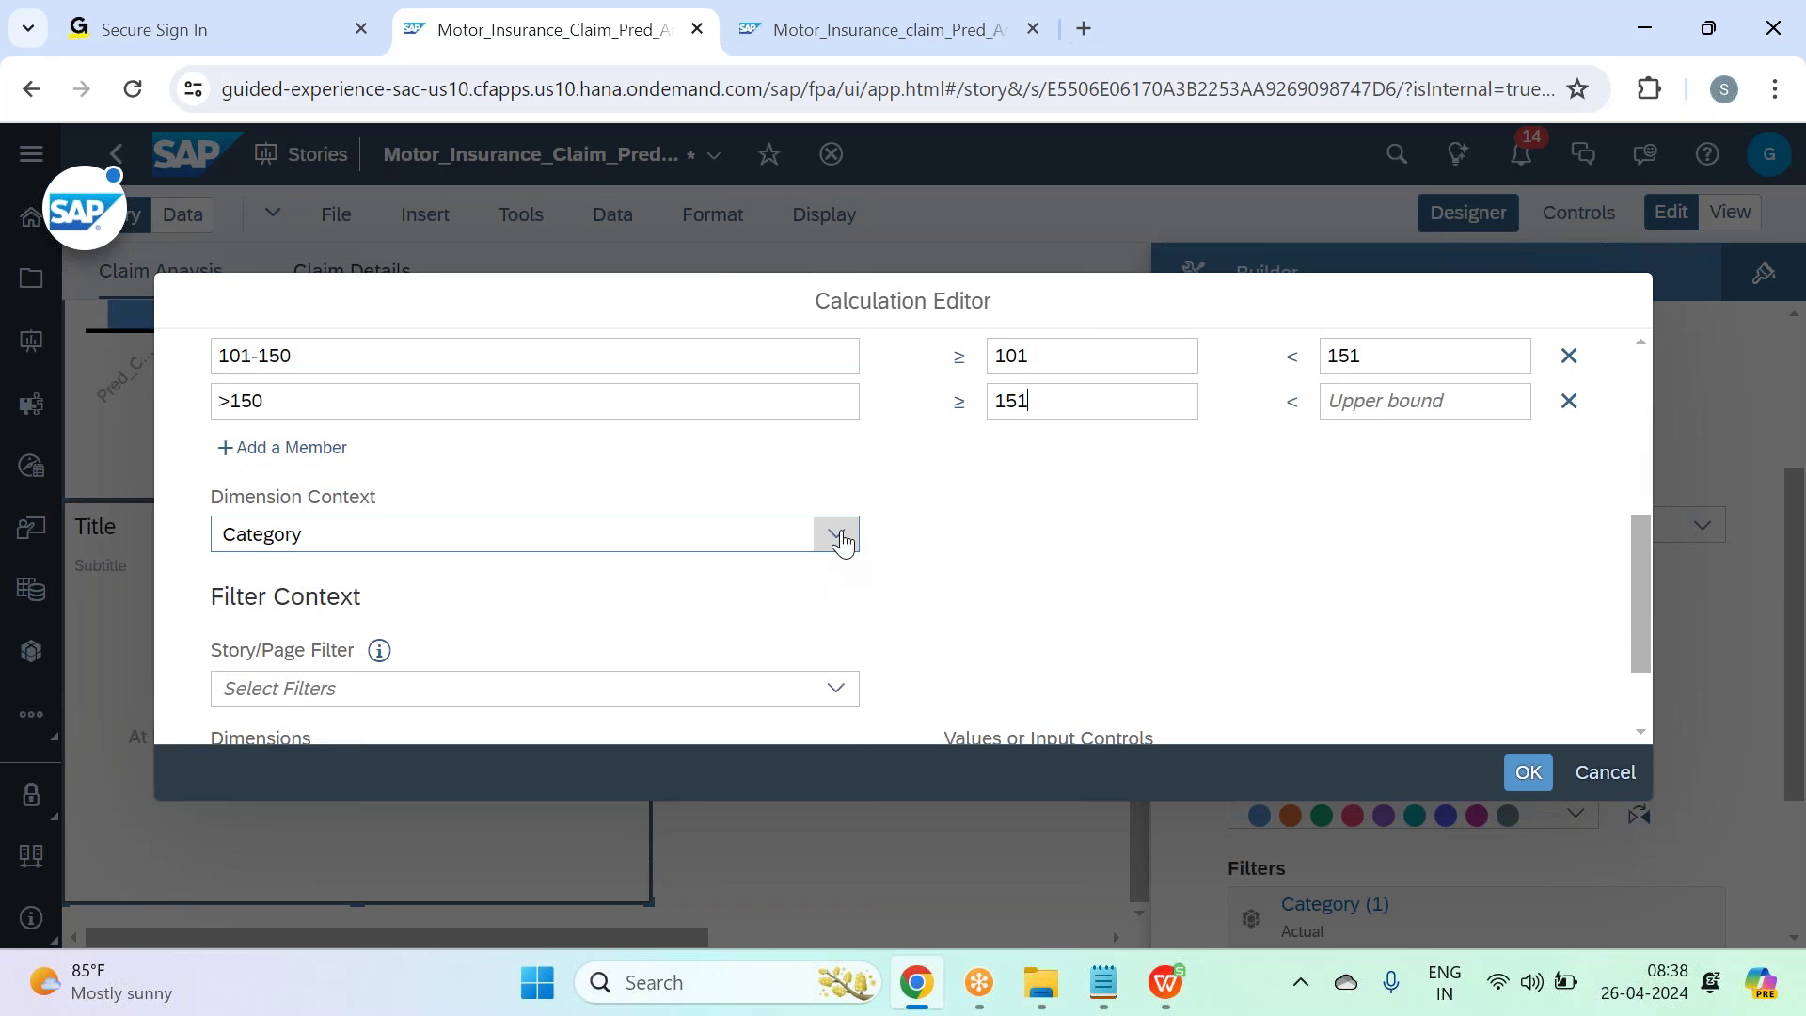
{"action": "left_click", "coordinate": [836, 534]}
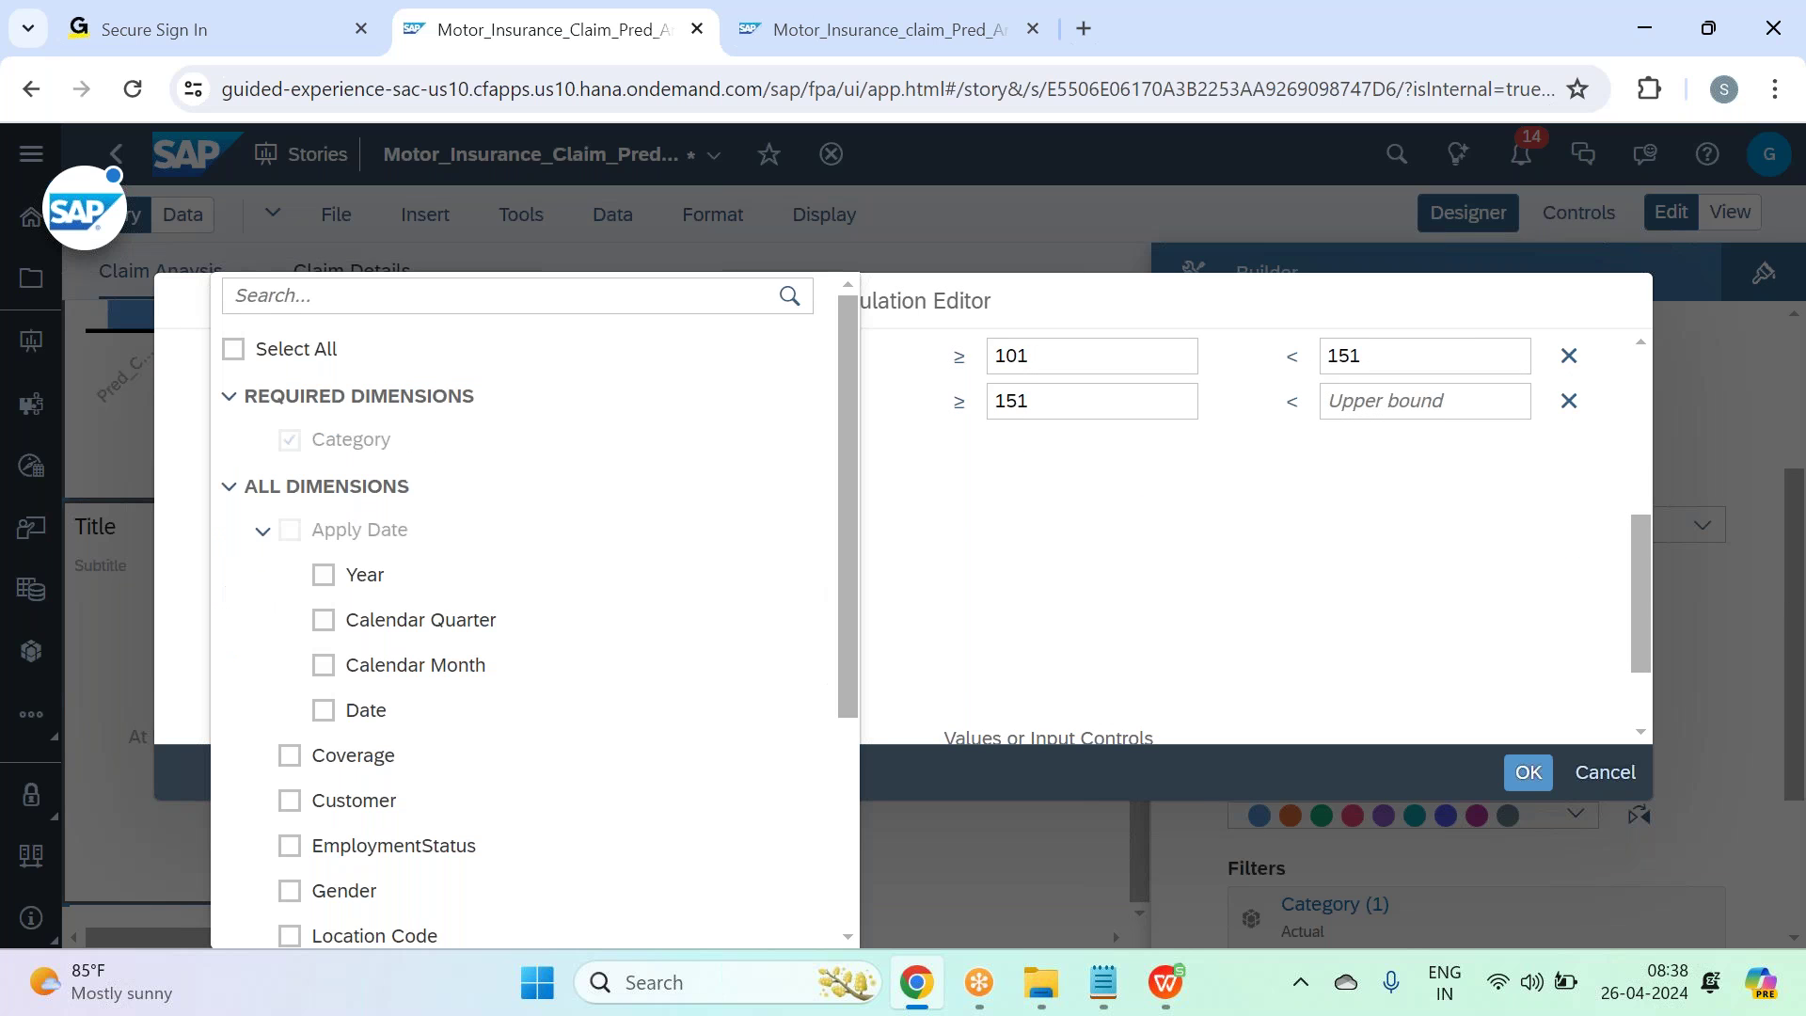
{"action": "left_click", "coordinate": [409, 816]}
{"action": "left_click", "coordinate": [968, 599]}
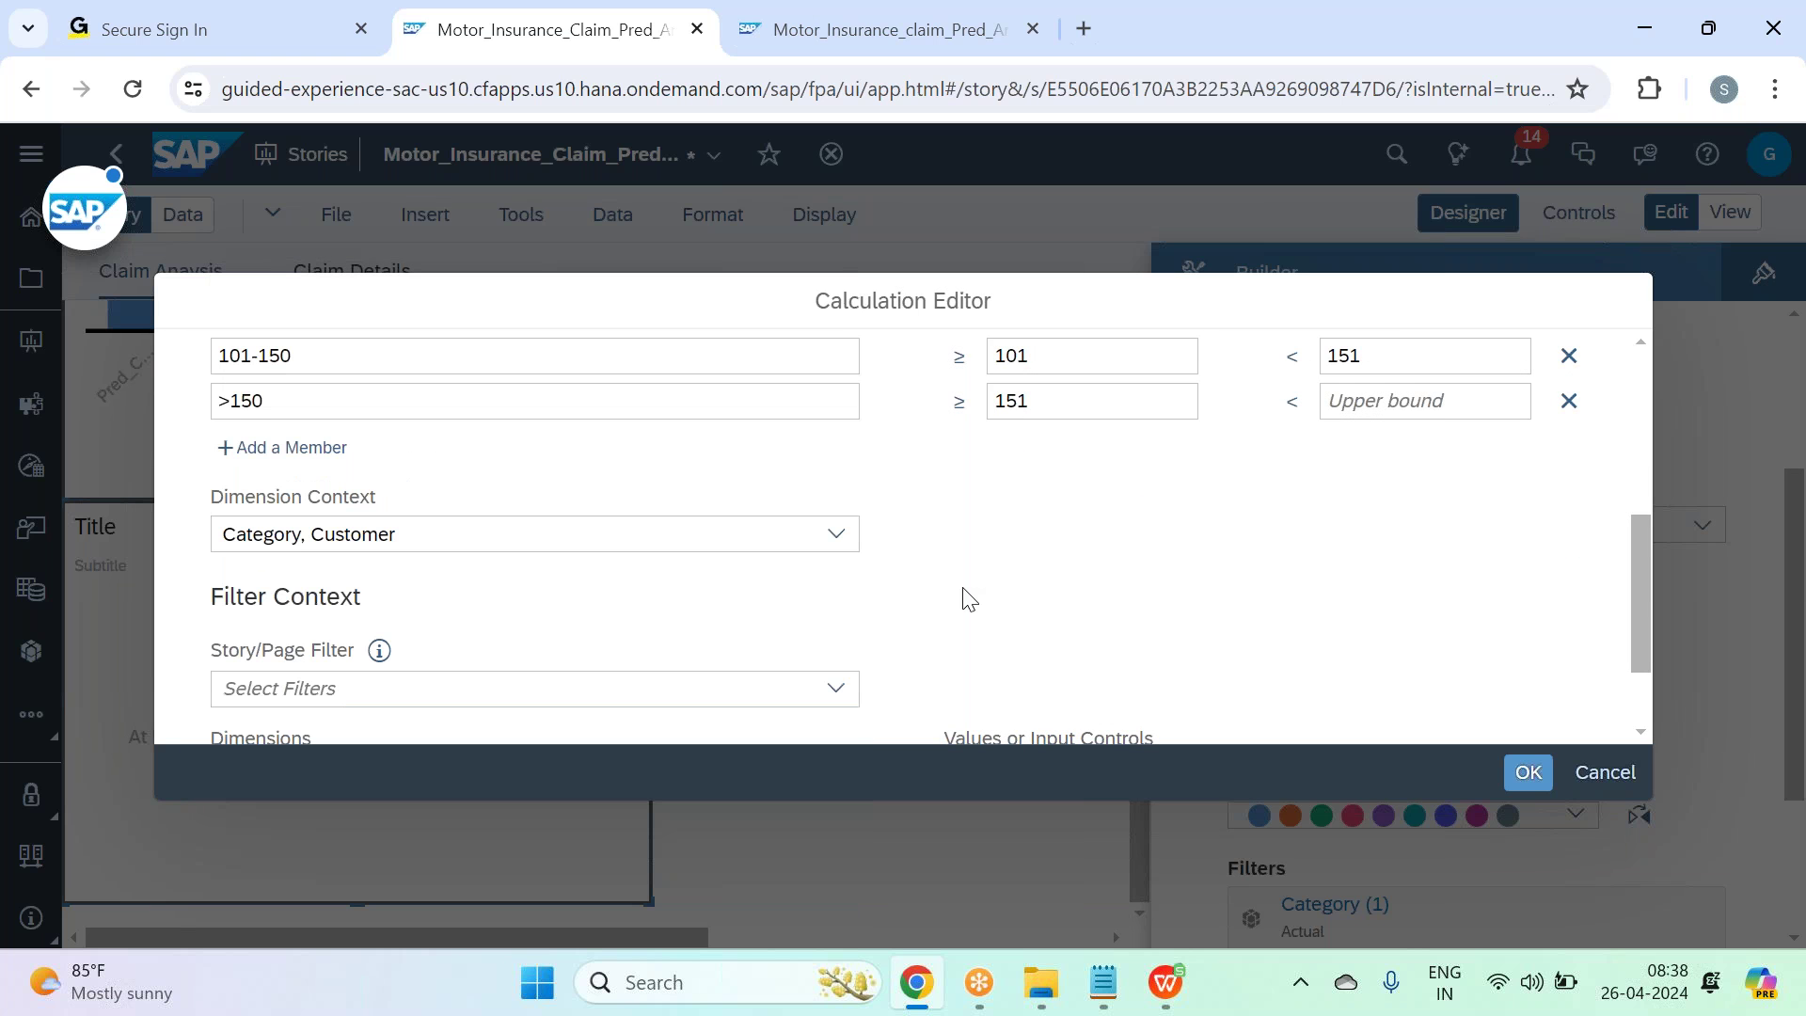
{"action": "scroll", "coordinate": [968, 599], "scroll_direction": "up", "scroll_amount": 5}
{"action": "scroll", "coordinate": [968, 599], "scroll_direction": "down", "scroll_amount": 5}
{"action": "left_click", "coordinate": [1528, 773]}
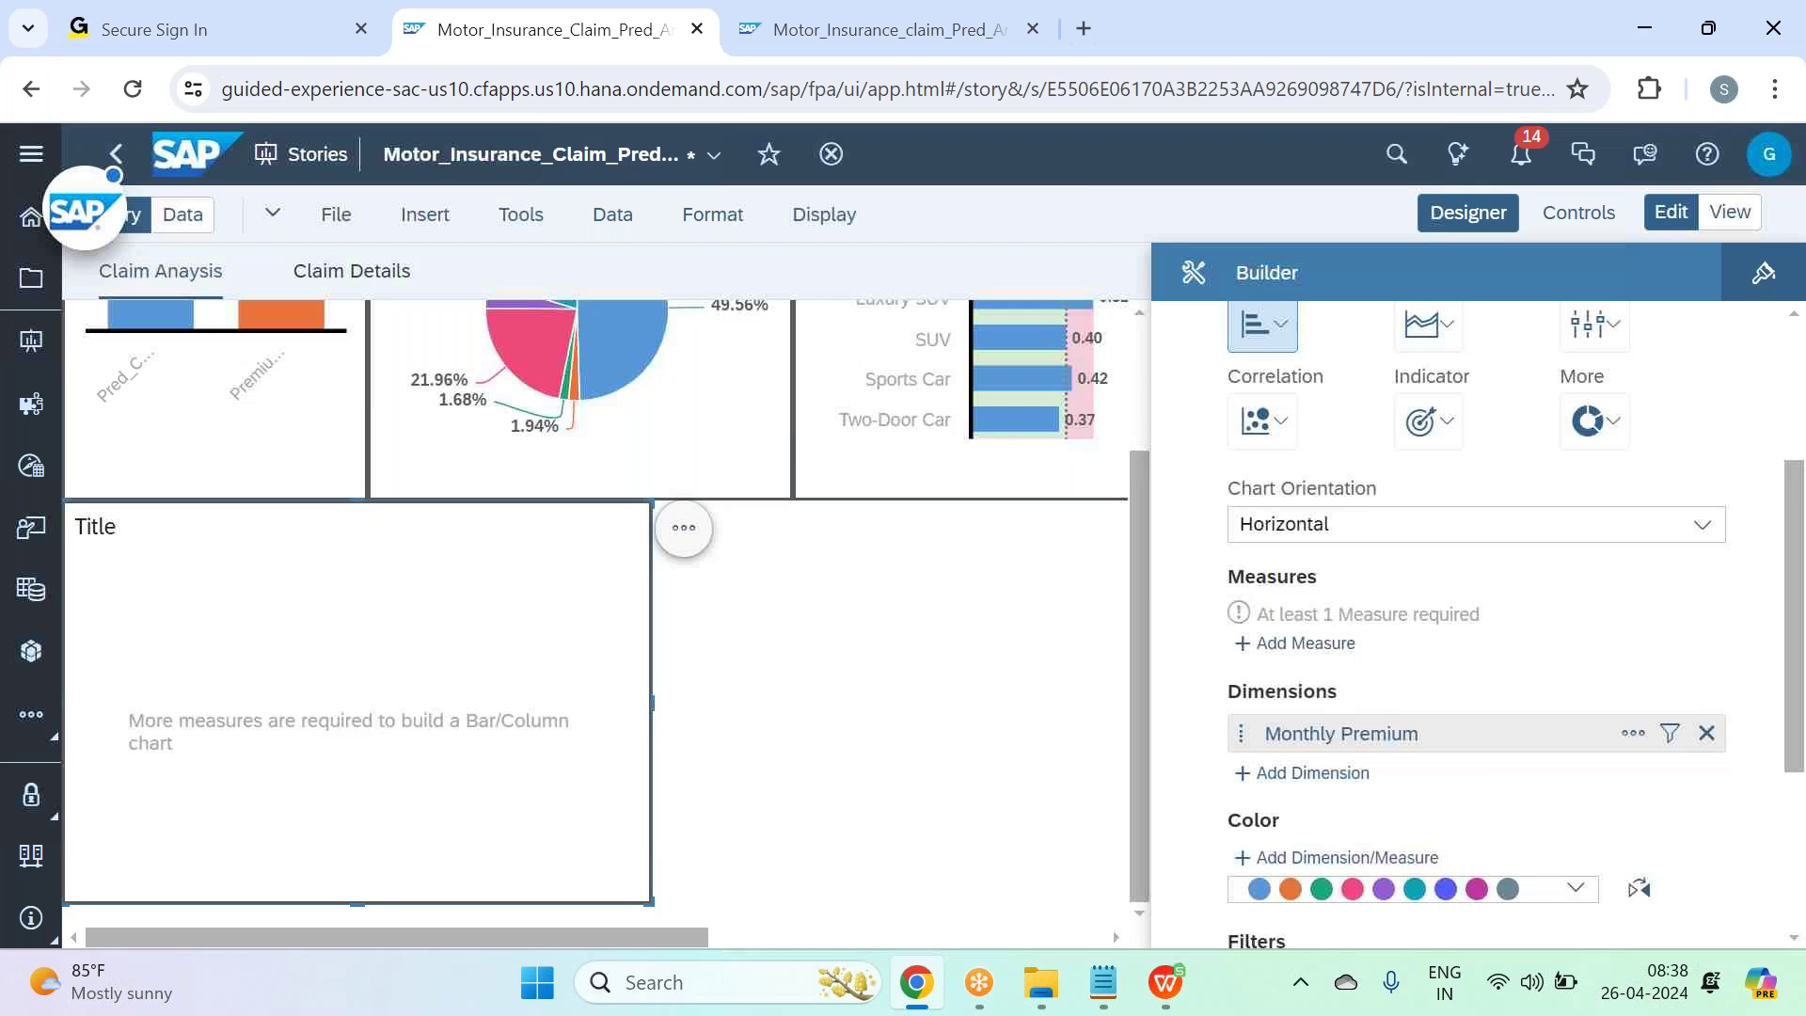
Add Claim Ratio as the measure of the Monthly Premium chart and change the chart type to Combination Column & Line.
{"action": "left_click", "coordinate": [1334, 643]}
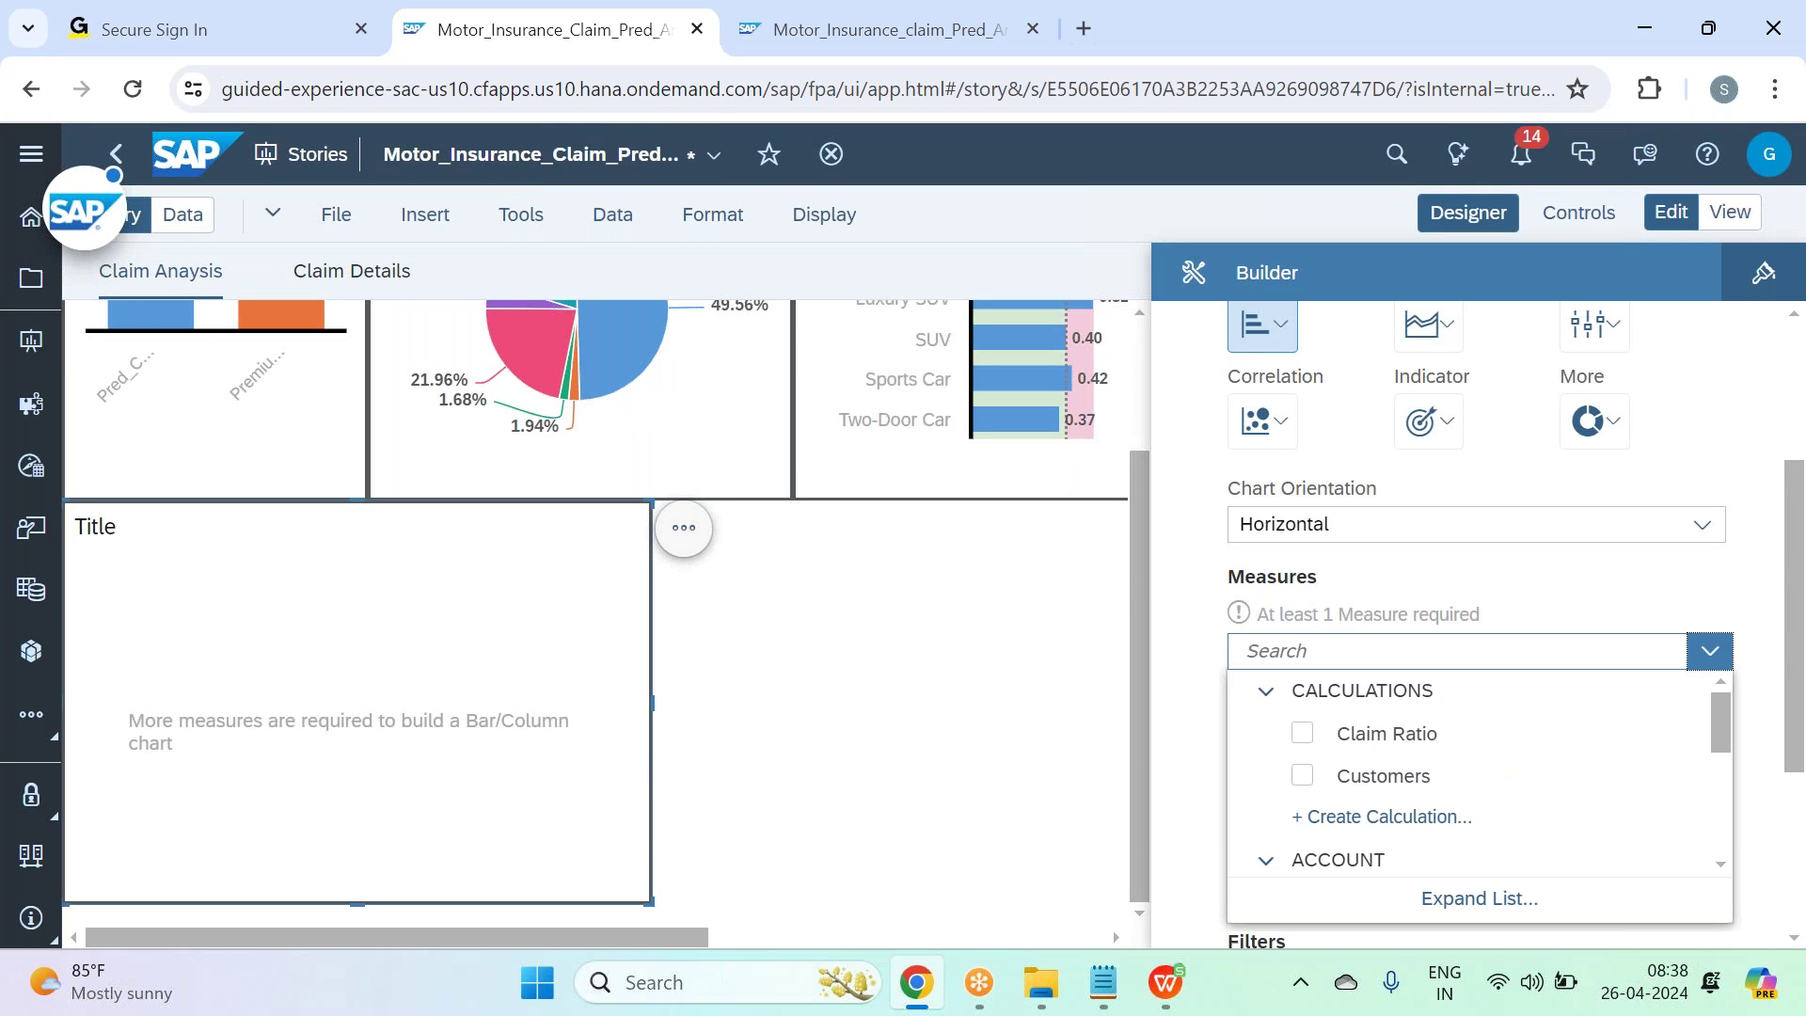
{"action": "left_click", "coordinate": [1451, 743]}
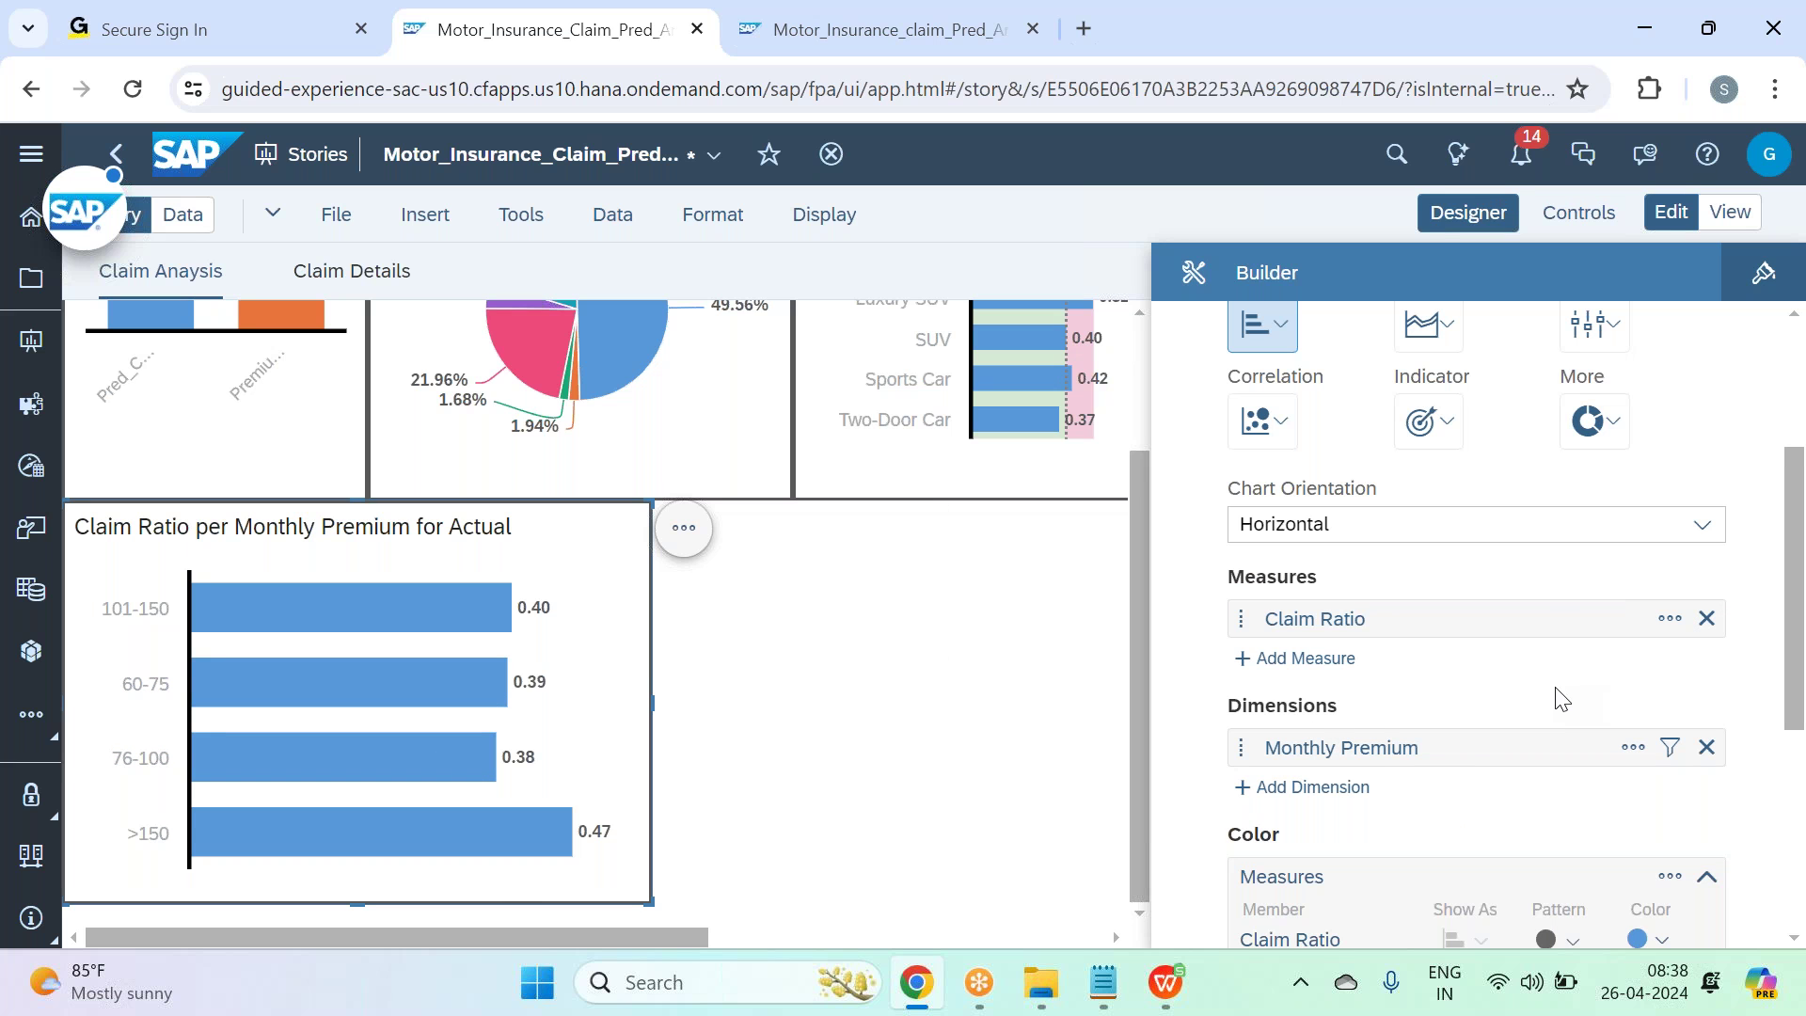
{"action": "scroll", "coordinate": [1557, 695], "scroll_direction": "up", "scroll_amount": 3}
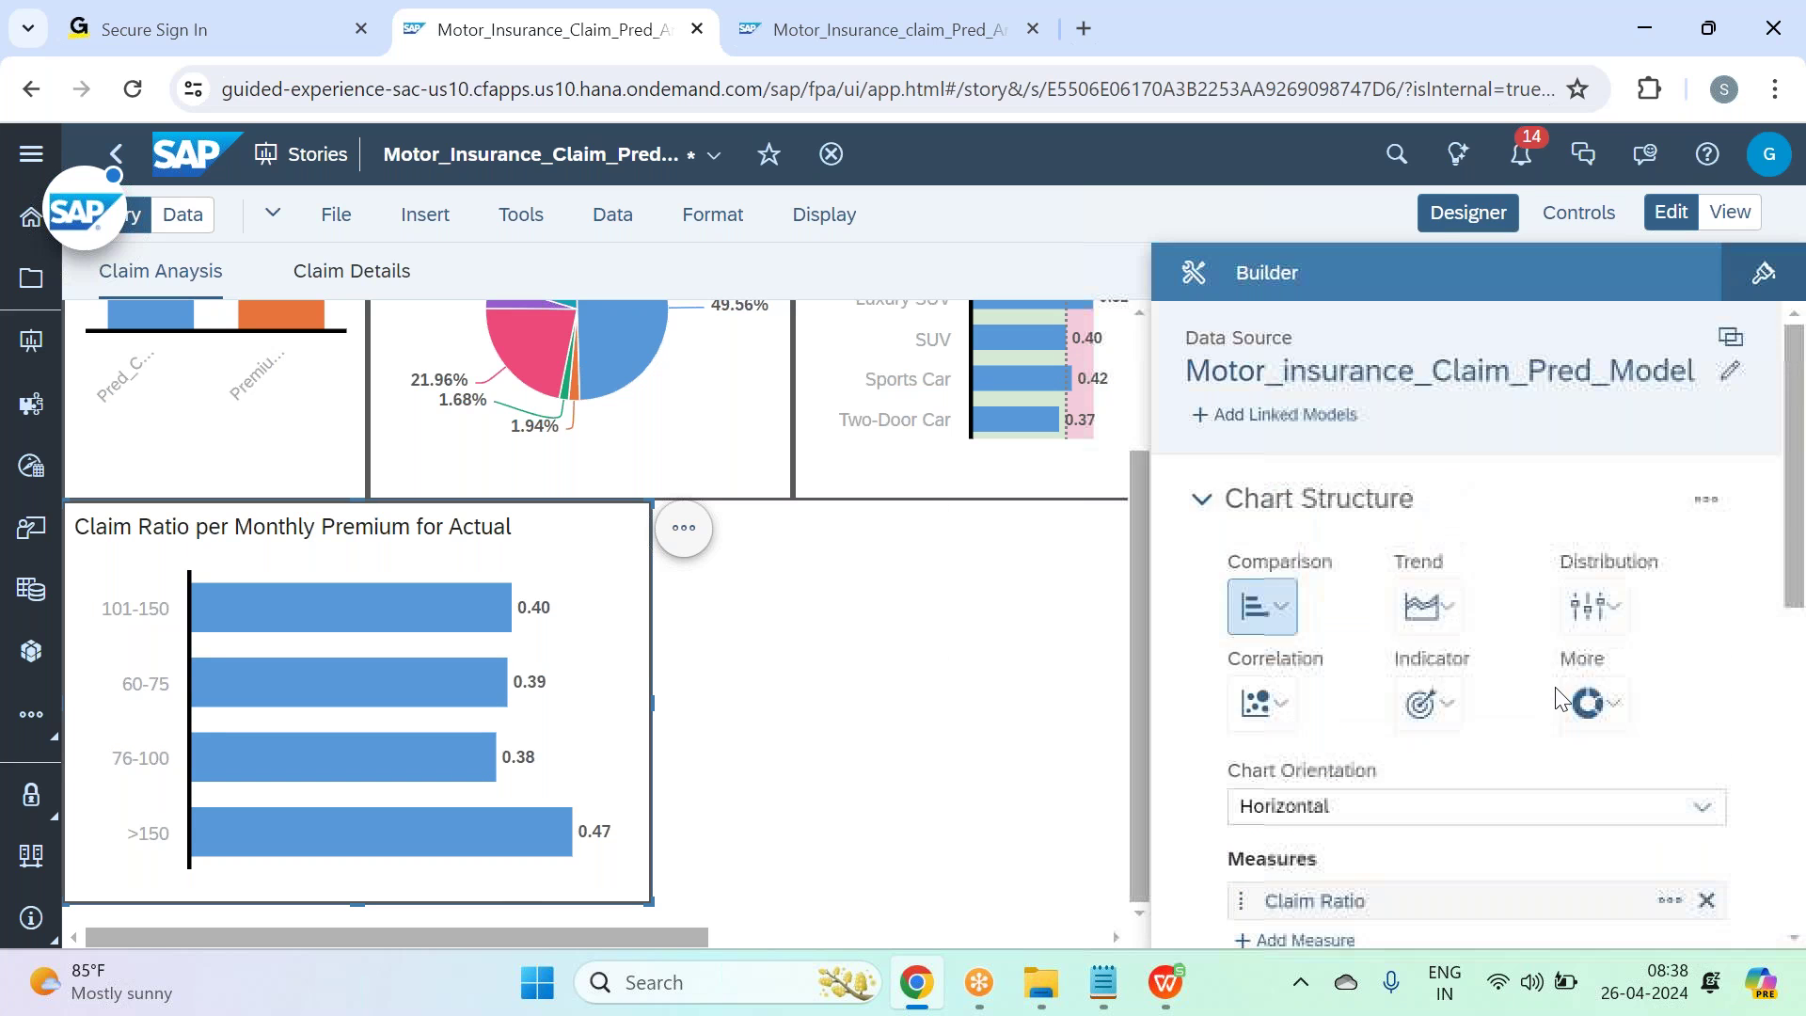
{"action": "left_click", "coordinate": [1279, 636]}
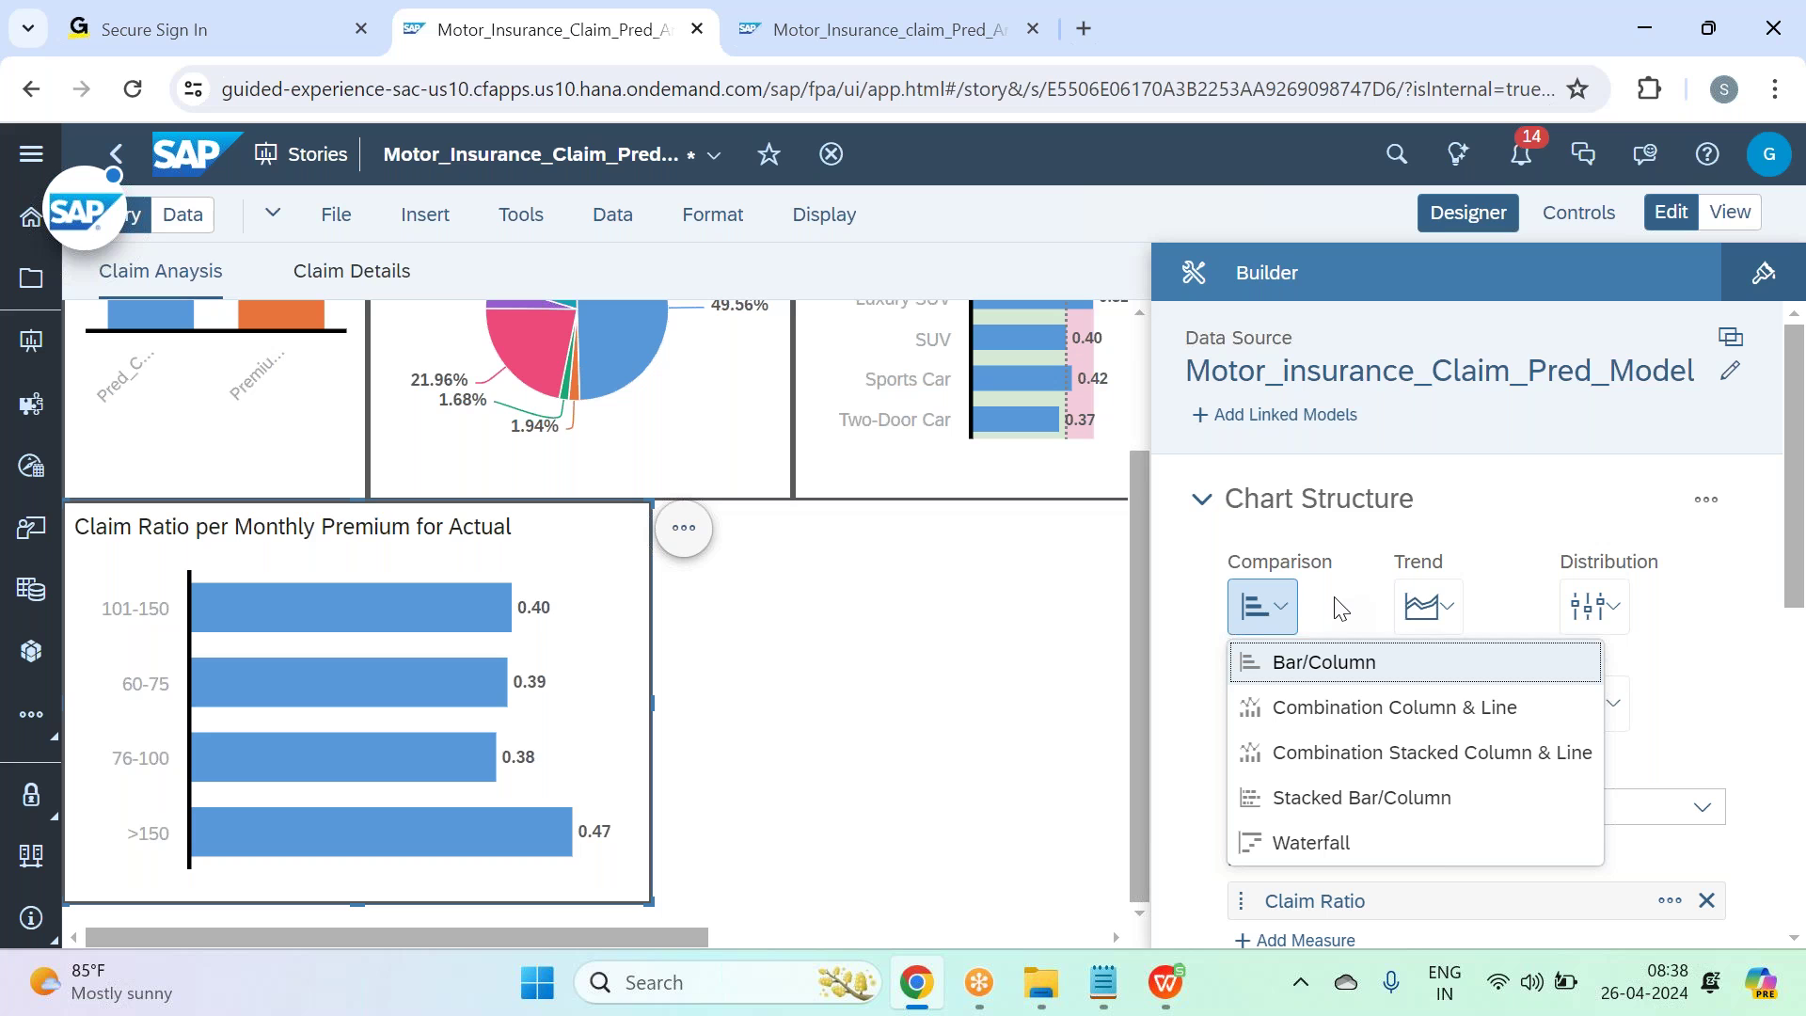
{"action": "left_click", "coordinate": [1358, 709]}
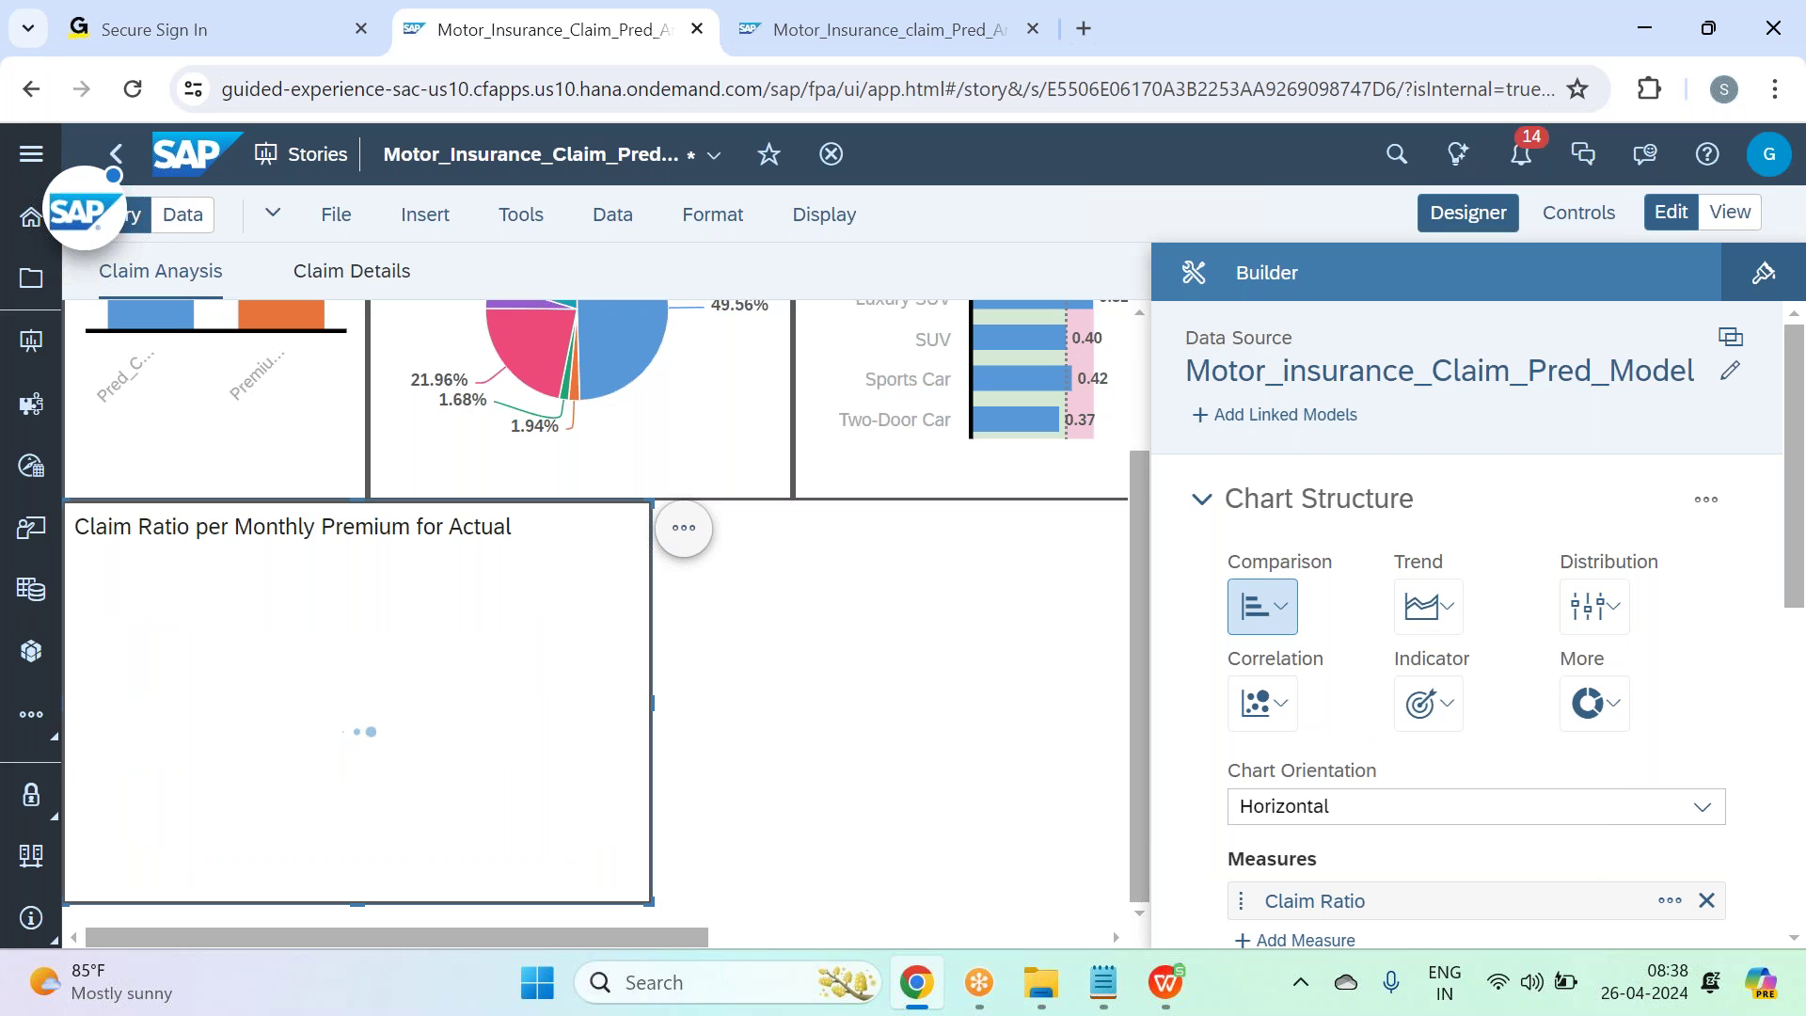
Add Customers as the line axis measure and turn off the Y axes overlap.
{"action": "scroll", "coordinate": [1330, 738], "scroll_direction": "down", "scroll_amount": 3}
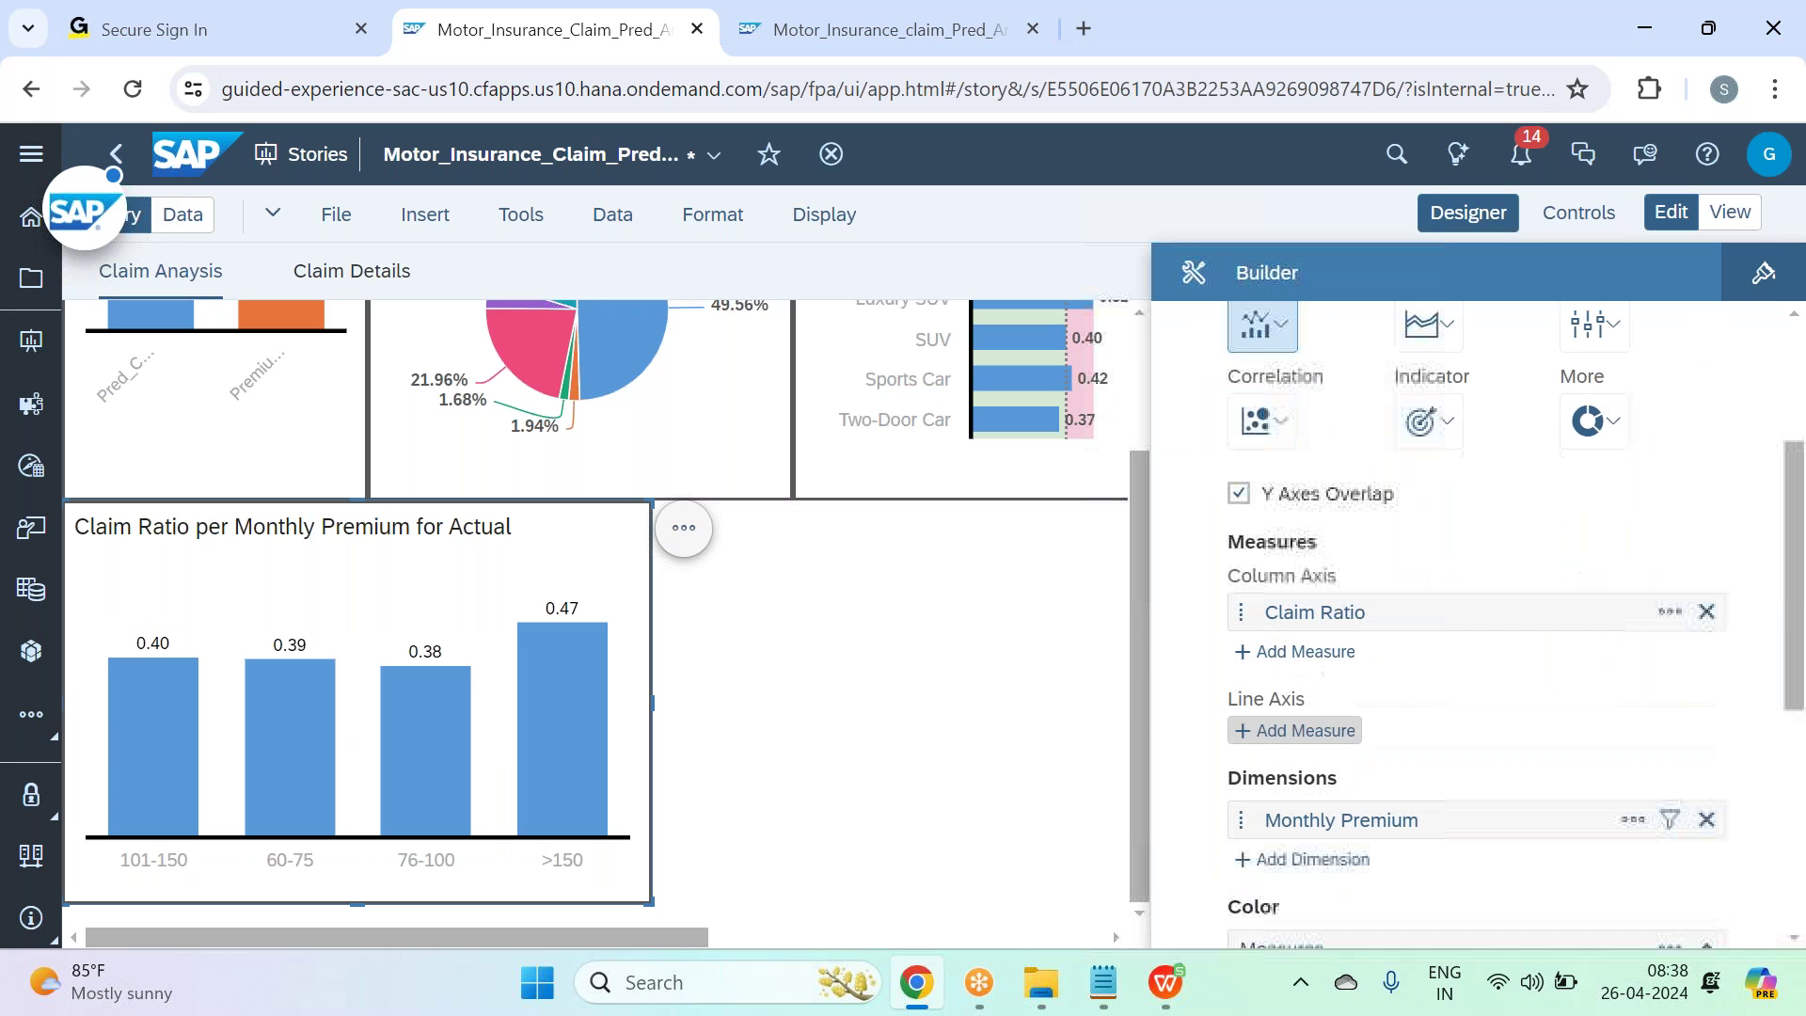
{"action": "left_click", "coordinate": [1330, 732]}
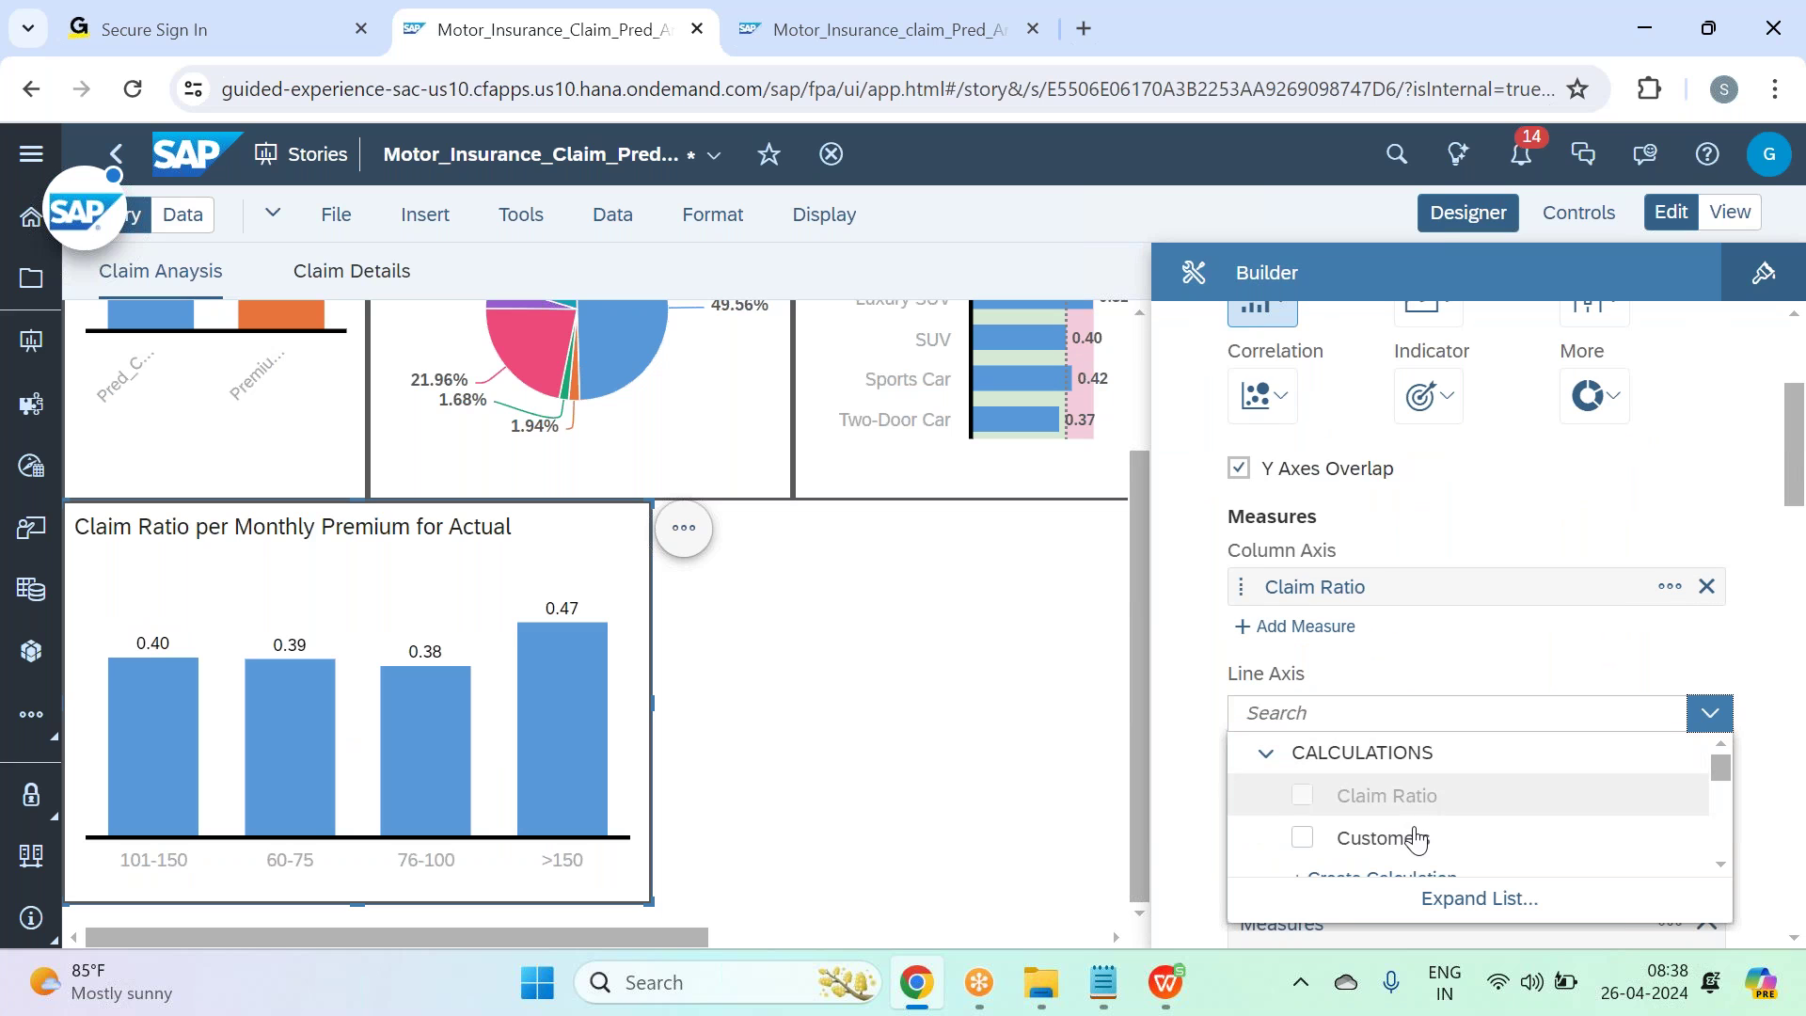
{"action": "left_click", "coordinate": [1373, 837]}
{"action": "left_click", "coordinate": [1486, 642]}
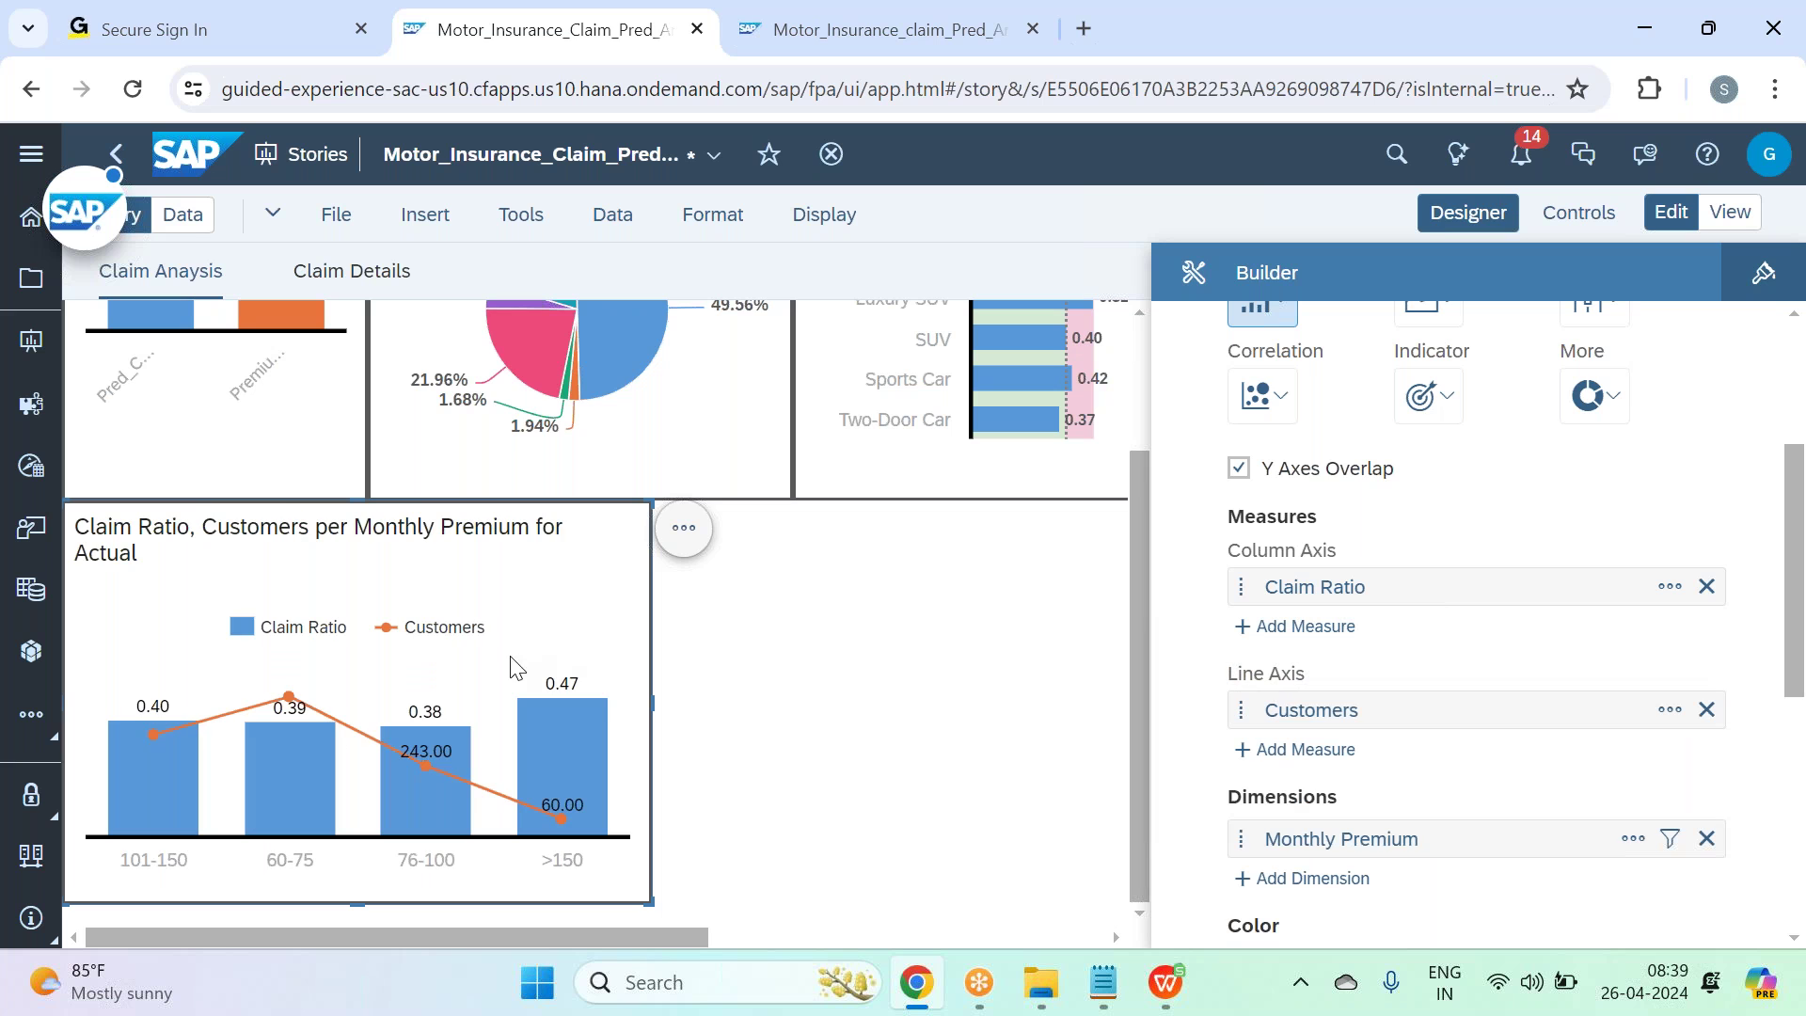
{"action": "left_click", "coordinate": [1238, 469]}
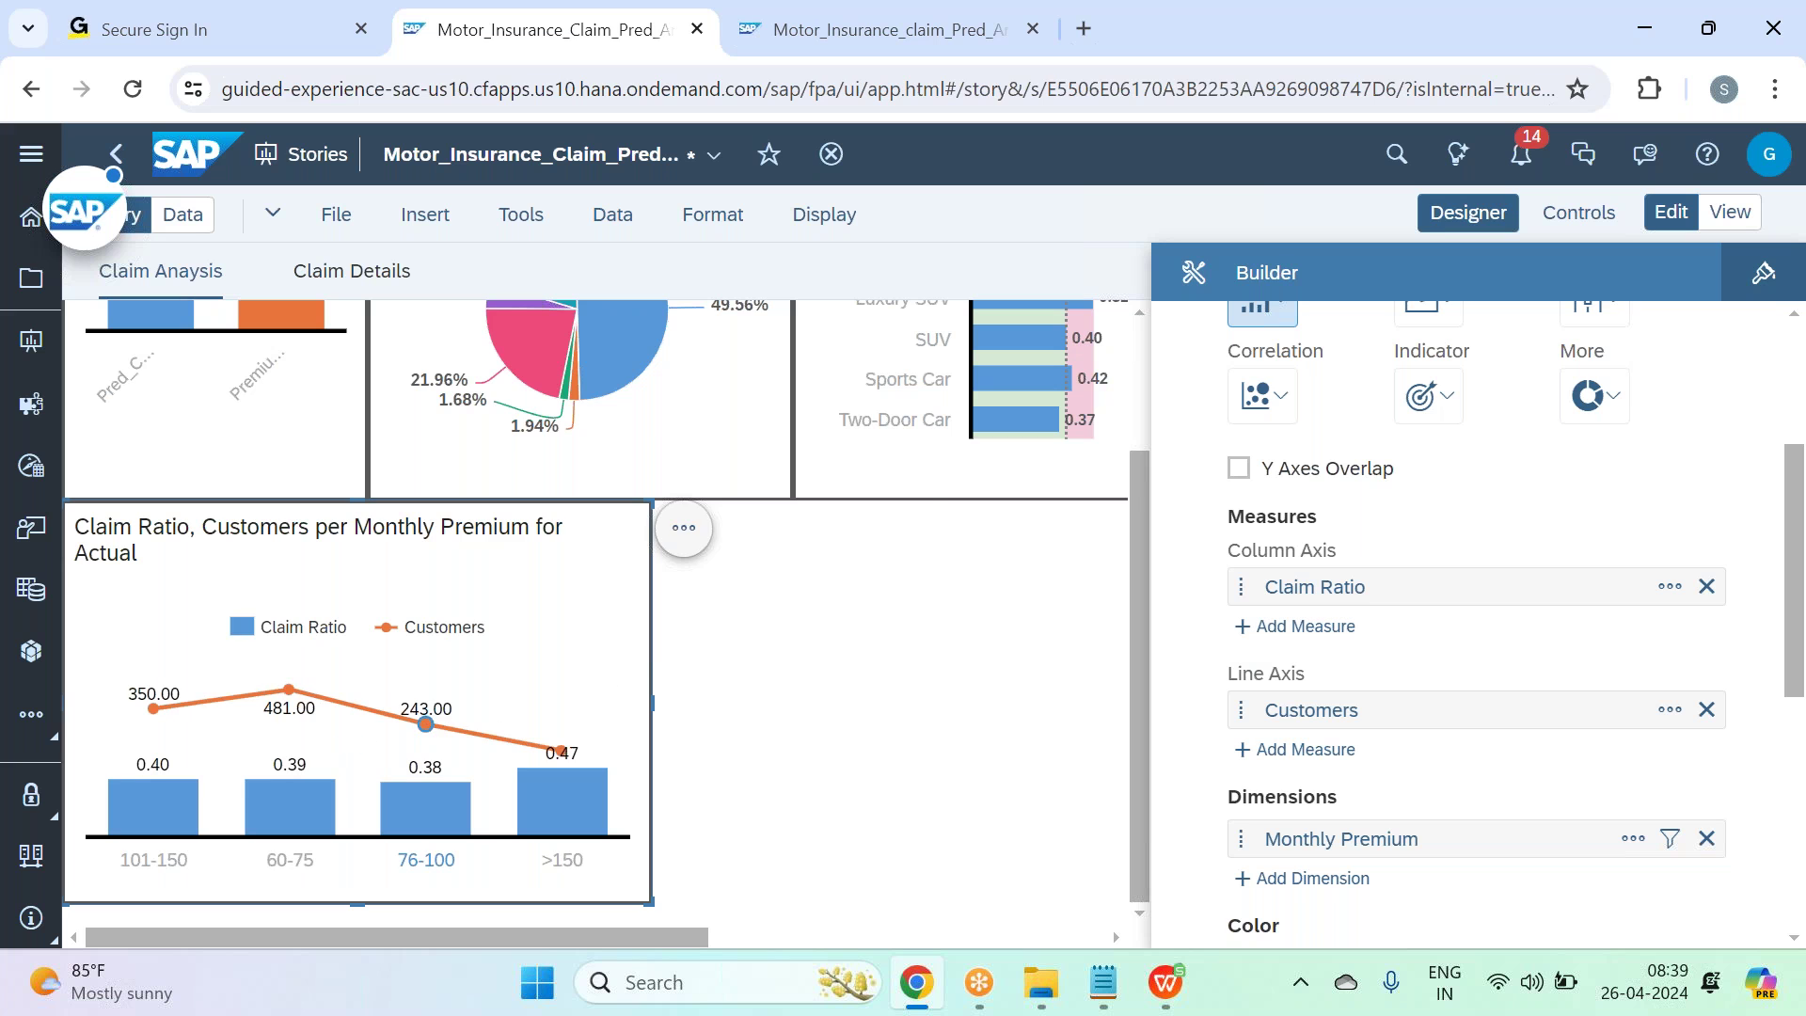
{"action": "mouse_move", "coordinate": [580, 829]}
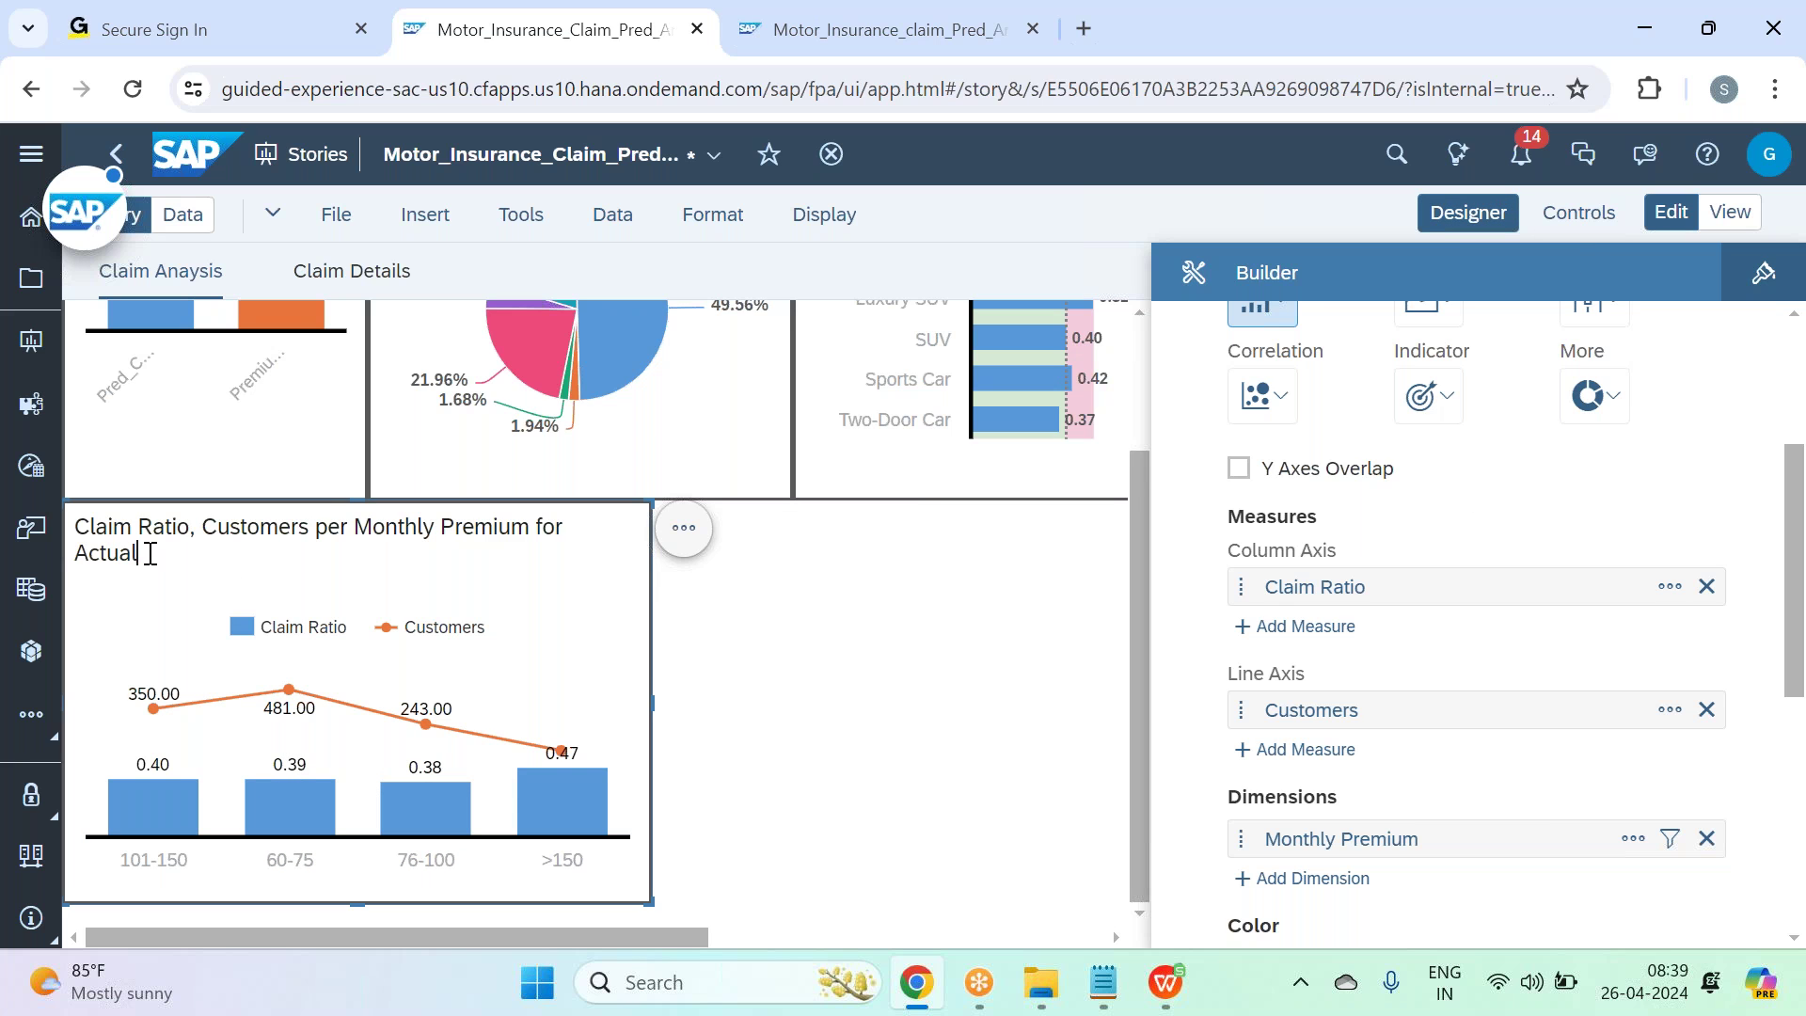
Shorten the chart title to "Claim Ratio, Customers per Monthly Premium" and close the Designer.
{"action": "key", "text": "BackSpace"}
{"action": "key", "text": "BackSpace"}
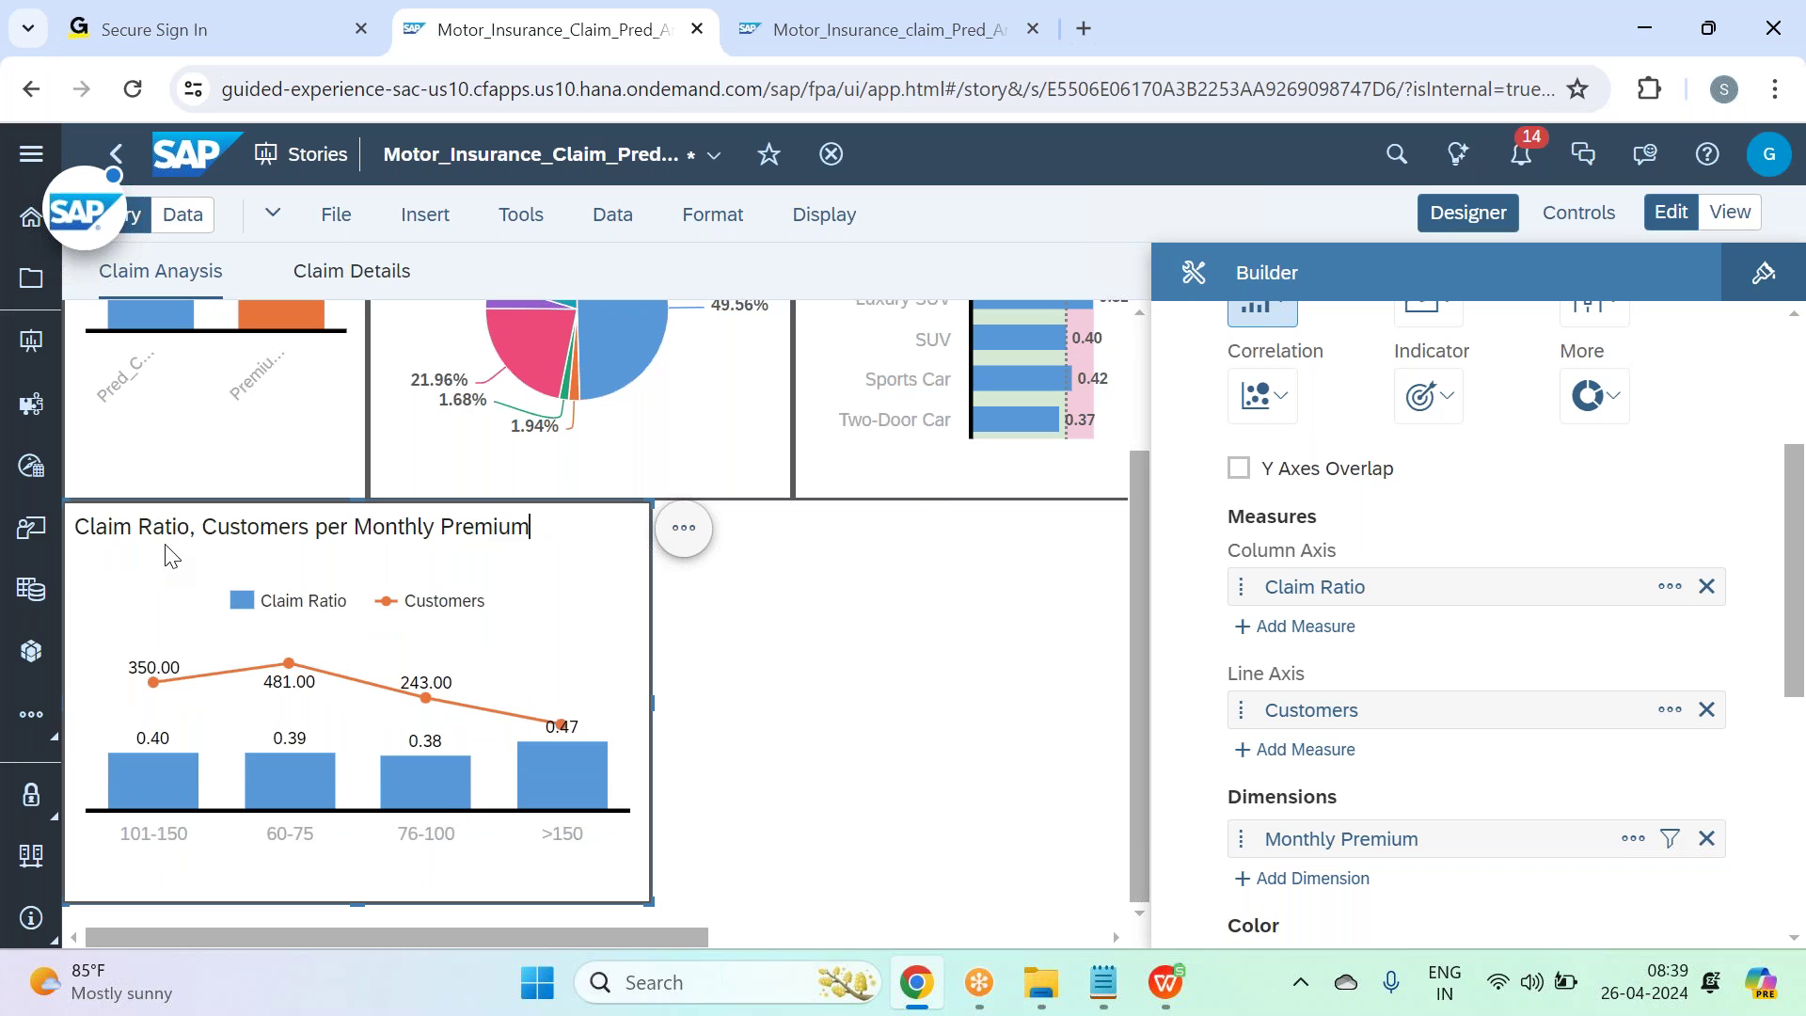
{"action": "left_click", "coordinate": [1470, 211]}
{"action": "scroll", "coordinate": [973, 668], "scroll_direction": "up", "scroll_amount": 2}
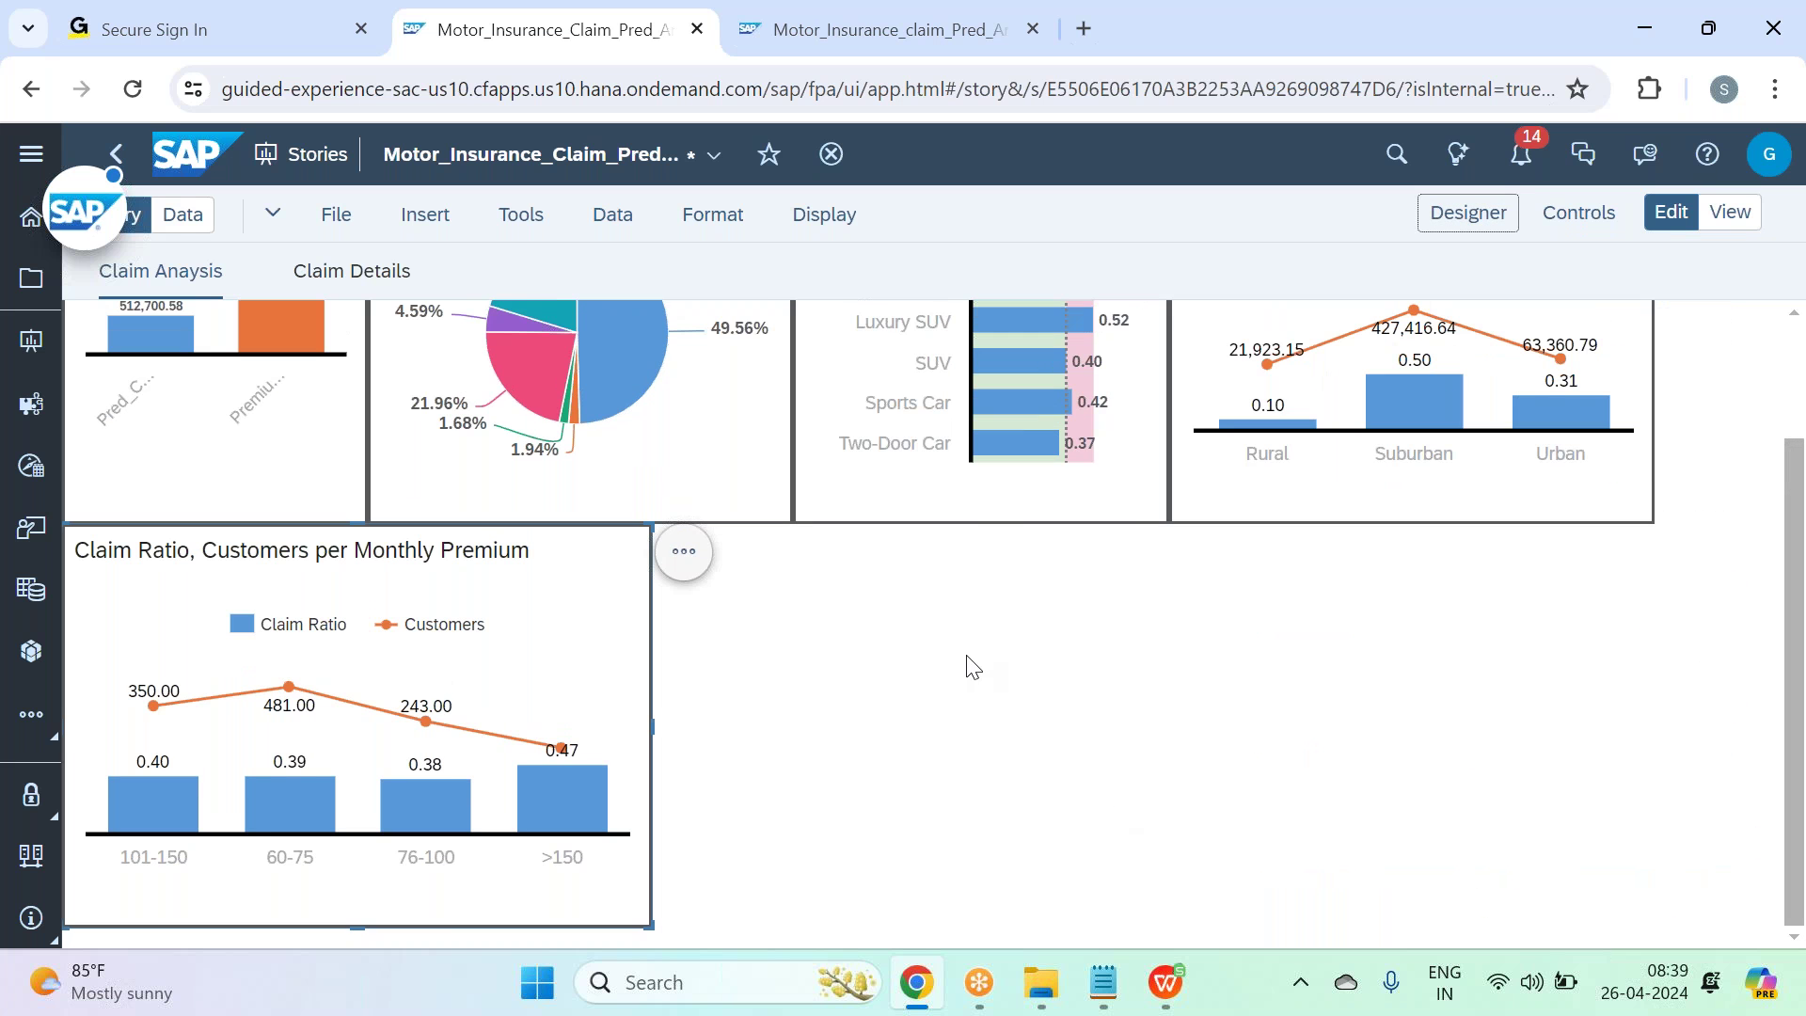
{"action": "scroll", "coordinate": [973, 667], "scroll_direction": "down", "scroll_amount": 2}
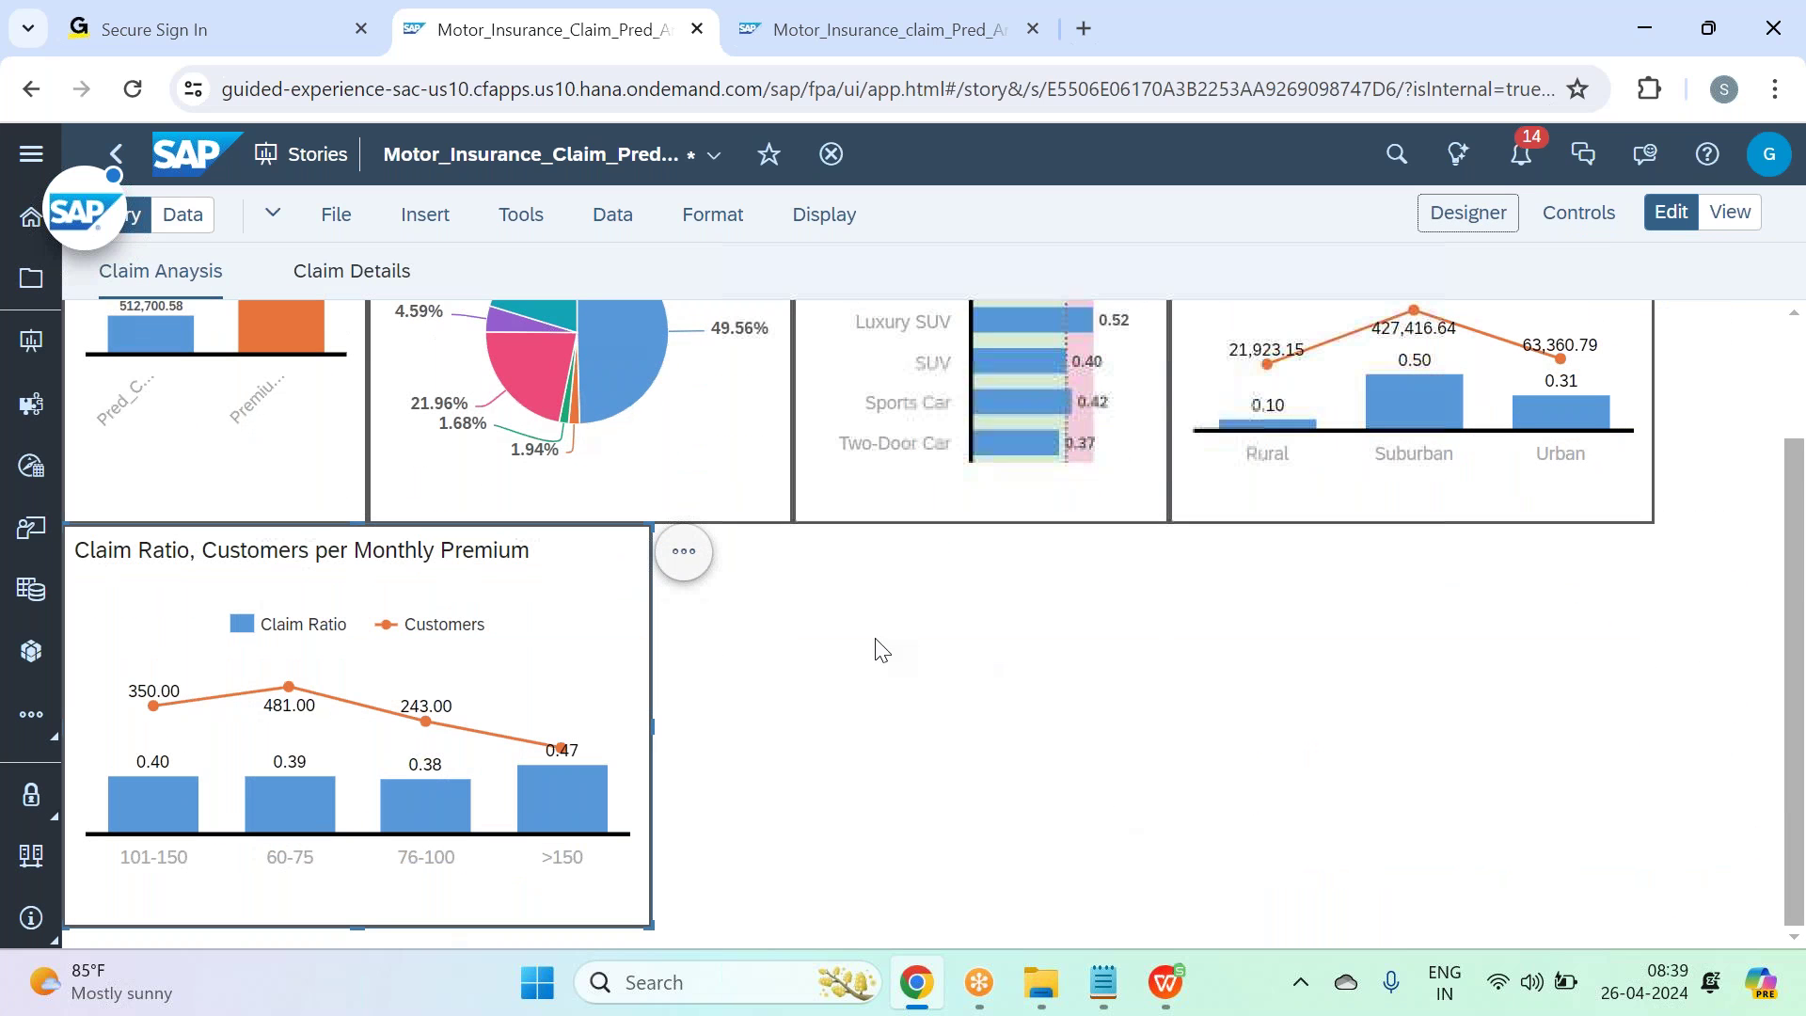
Insert a new chart beside the Monthly Premium chart and resize it to the same height.
{"action": "left_click", "coordinate": [446, 245]}
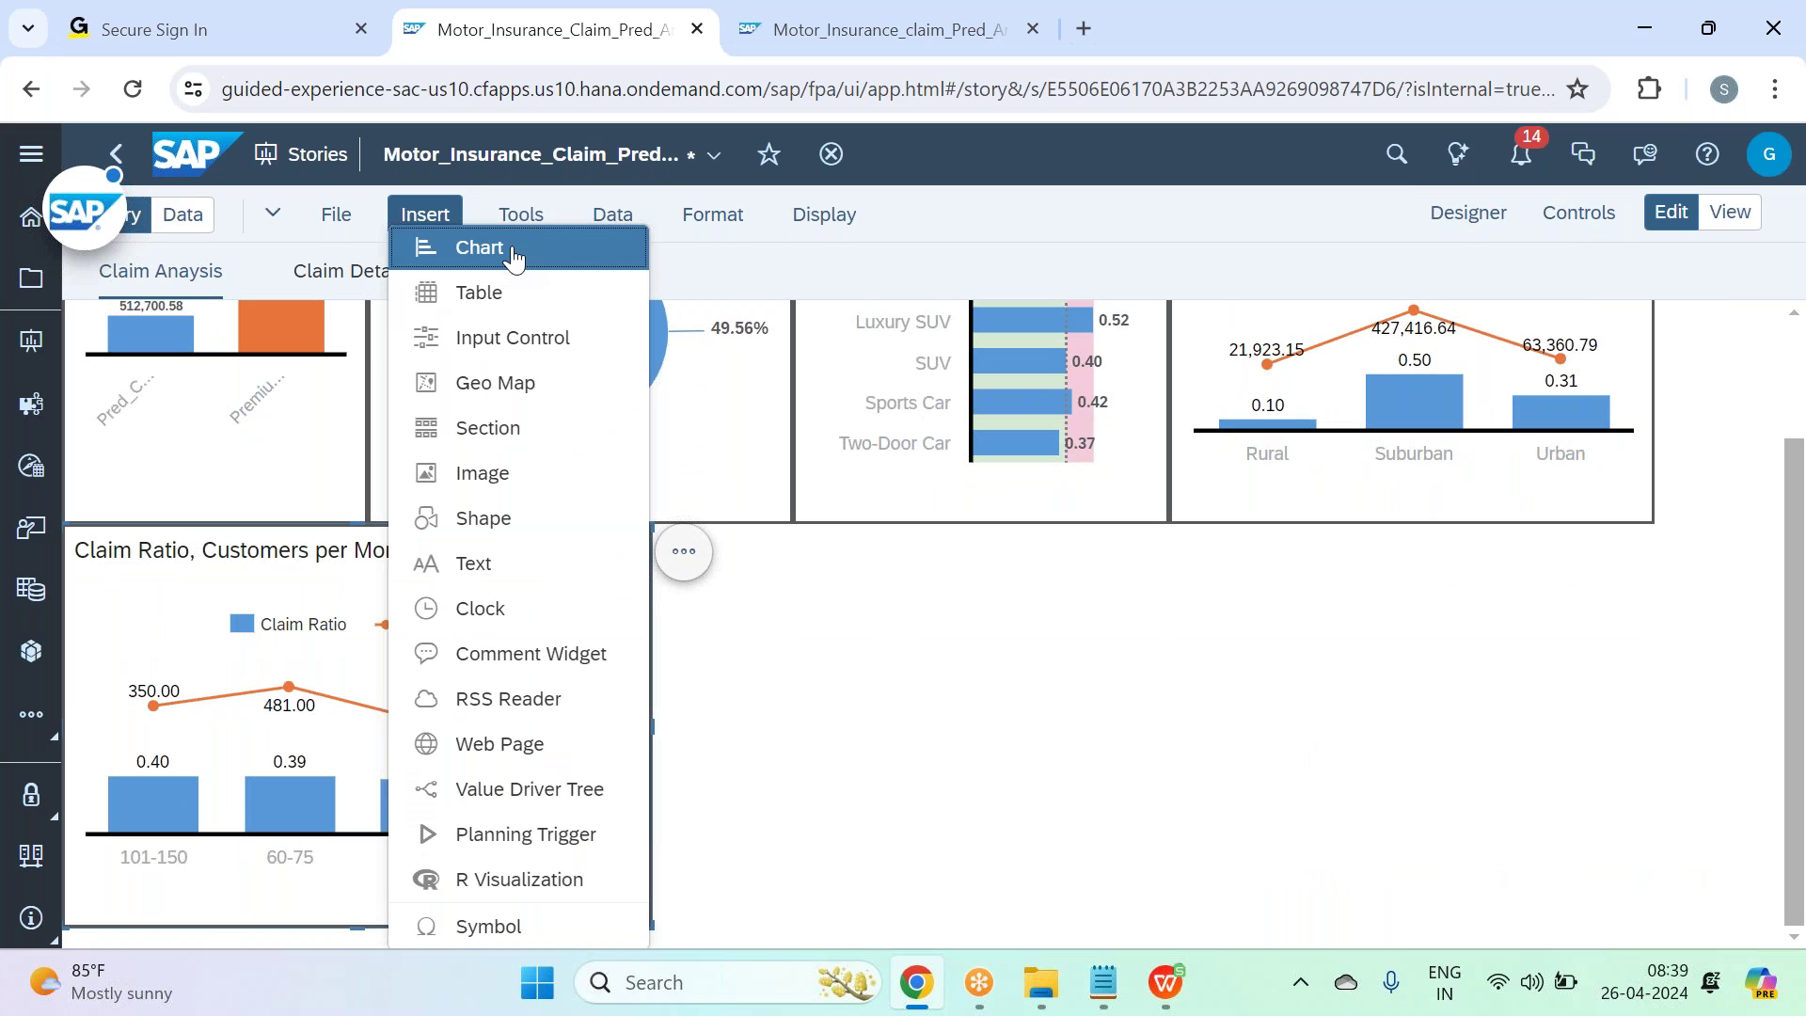
{"action": "left_click", "coordinate": [513, 254]}
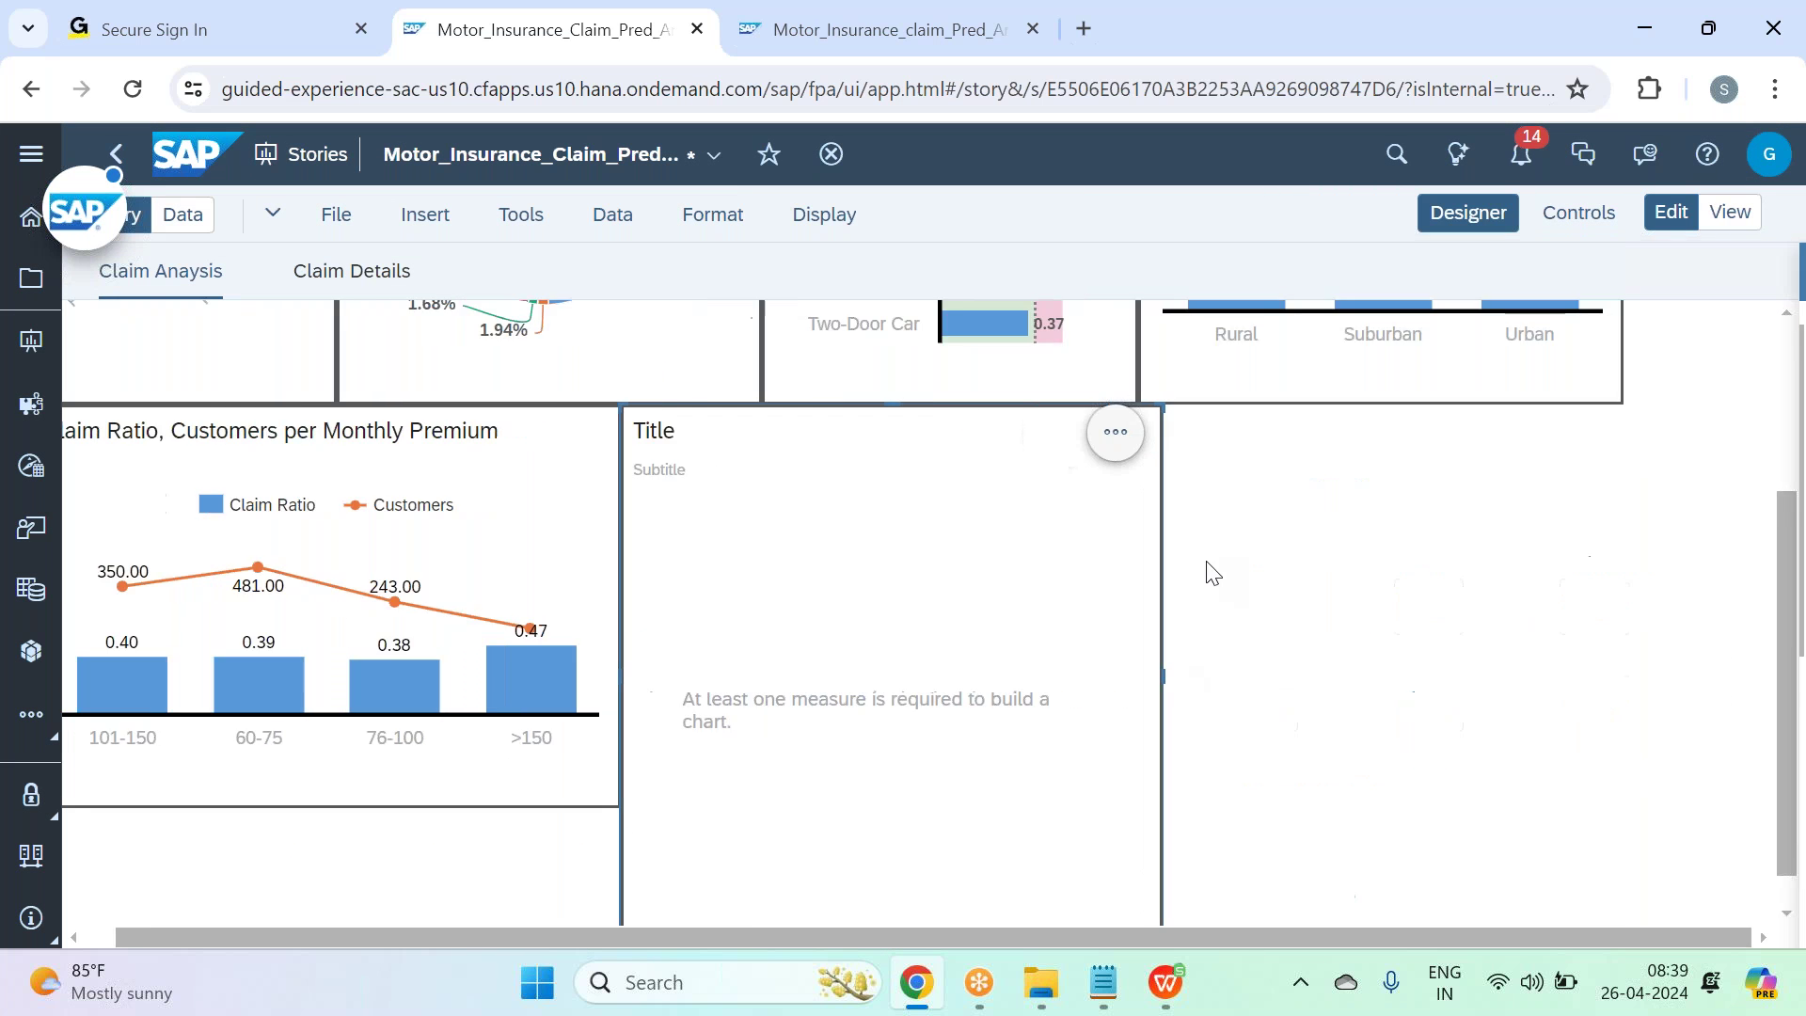
{"action": "scroll", "coordinate": [1231, 677], "scroll_direction": "down", "scroll_amount": 1}
{"action": "left_click_drag", "start_coordinate": [1164, 928], "coordinate": [1213, 788]}
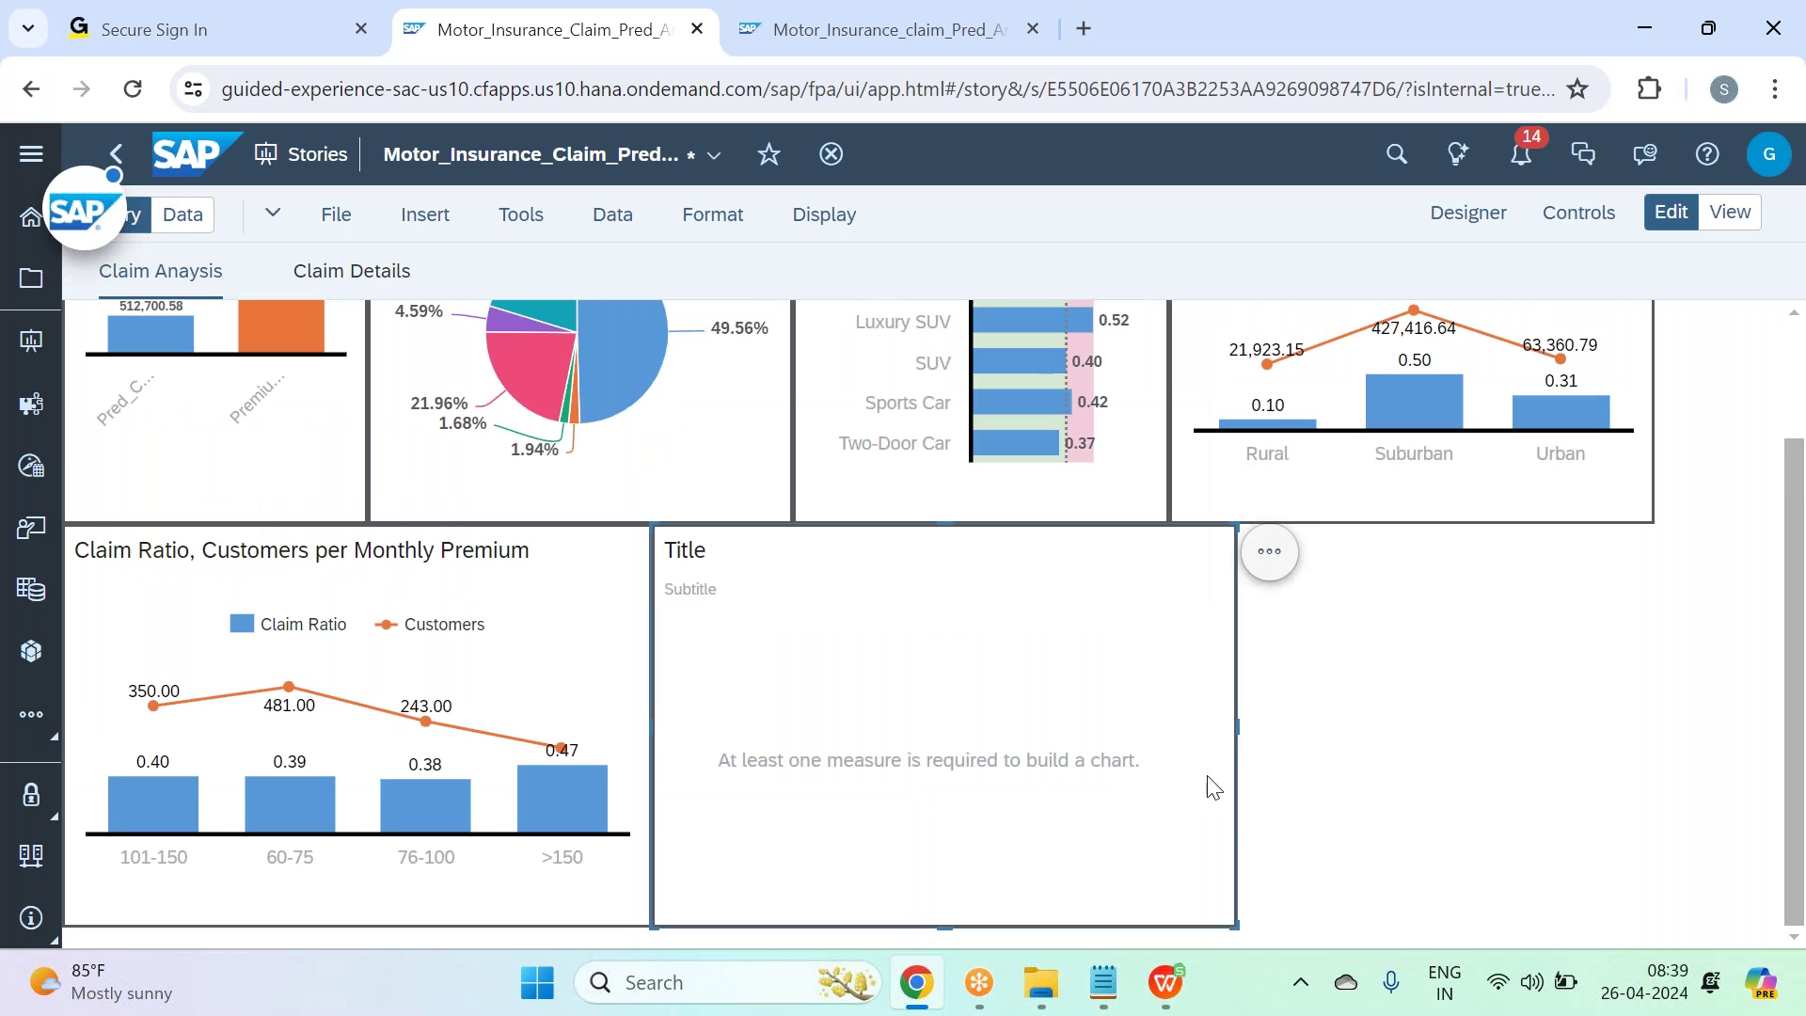
Make the new chart a Combination Column & Line chart with Claim Ratio on the column axis.
{"action": "left_click", "coordinate": [1466, 215]}
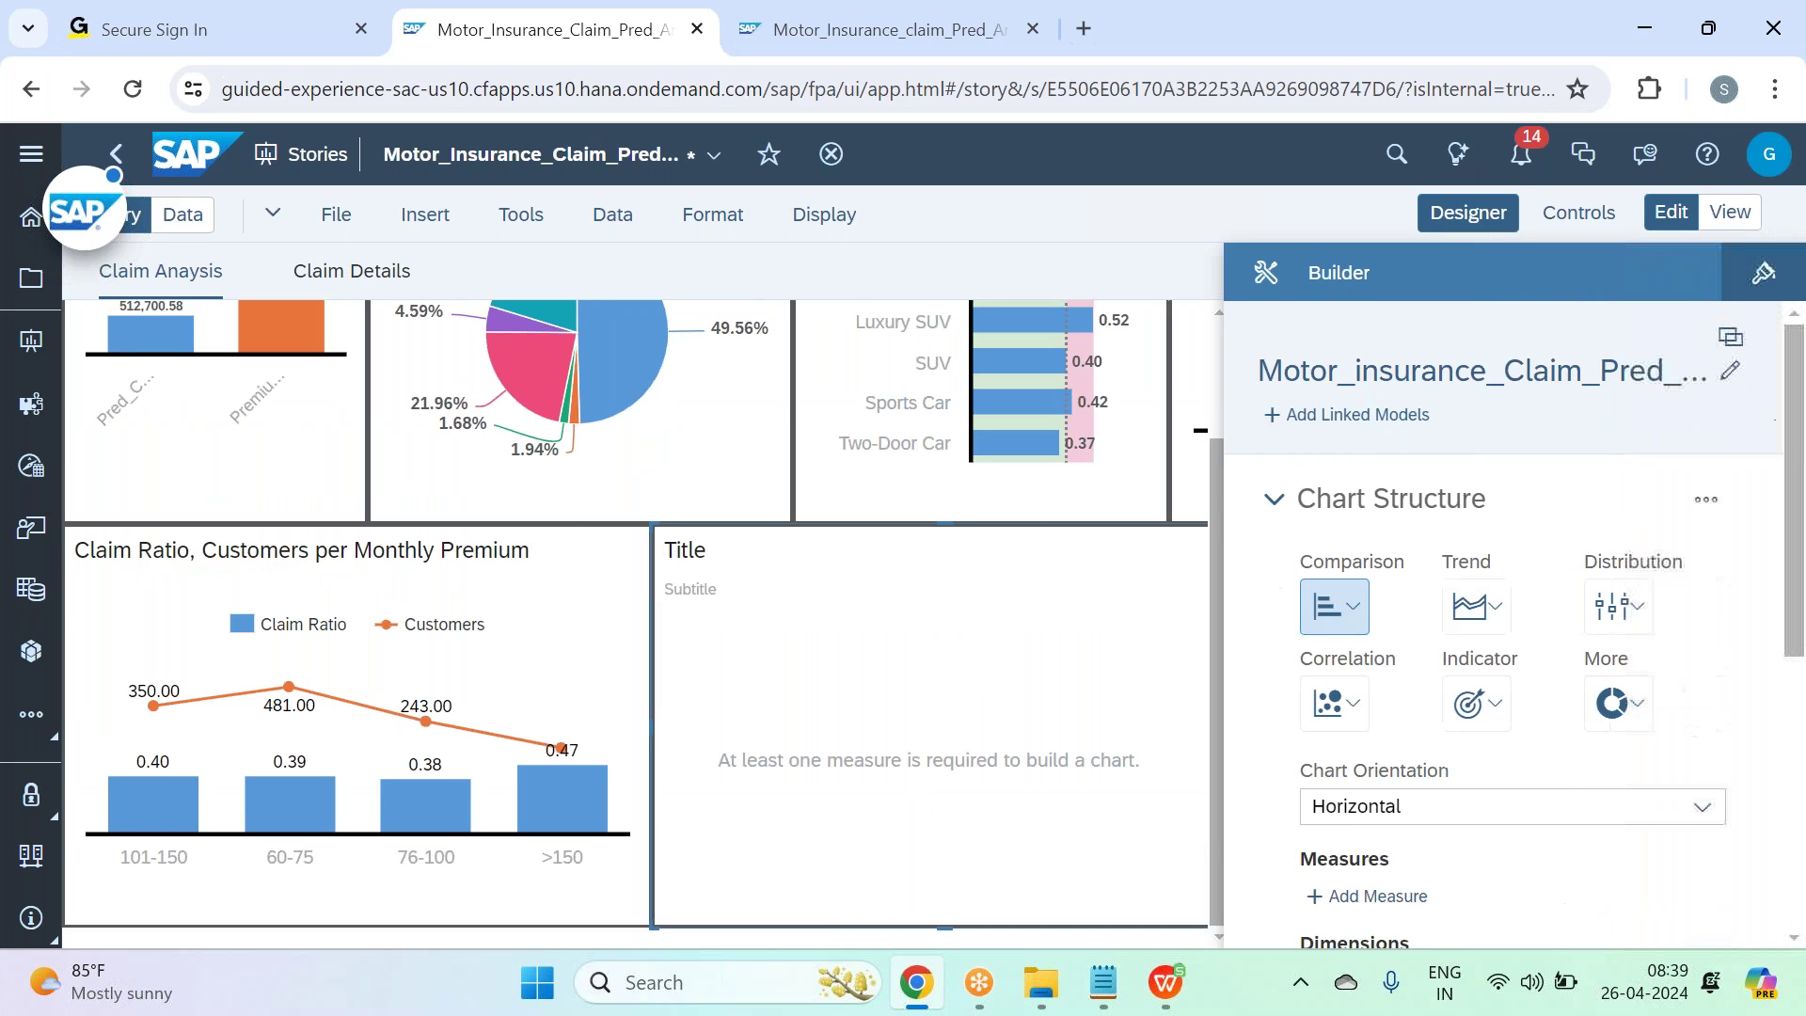
{"action": "scroll", "coordinate": [1484, 618], "scroll_direction": "down", "scroll_amount": 2}
{"action": "left_click", "coordinate": [1261, 465]}
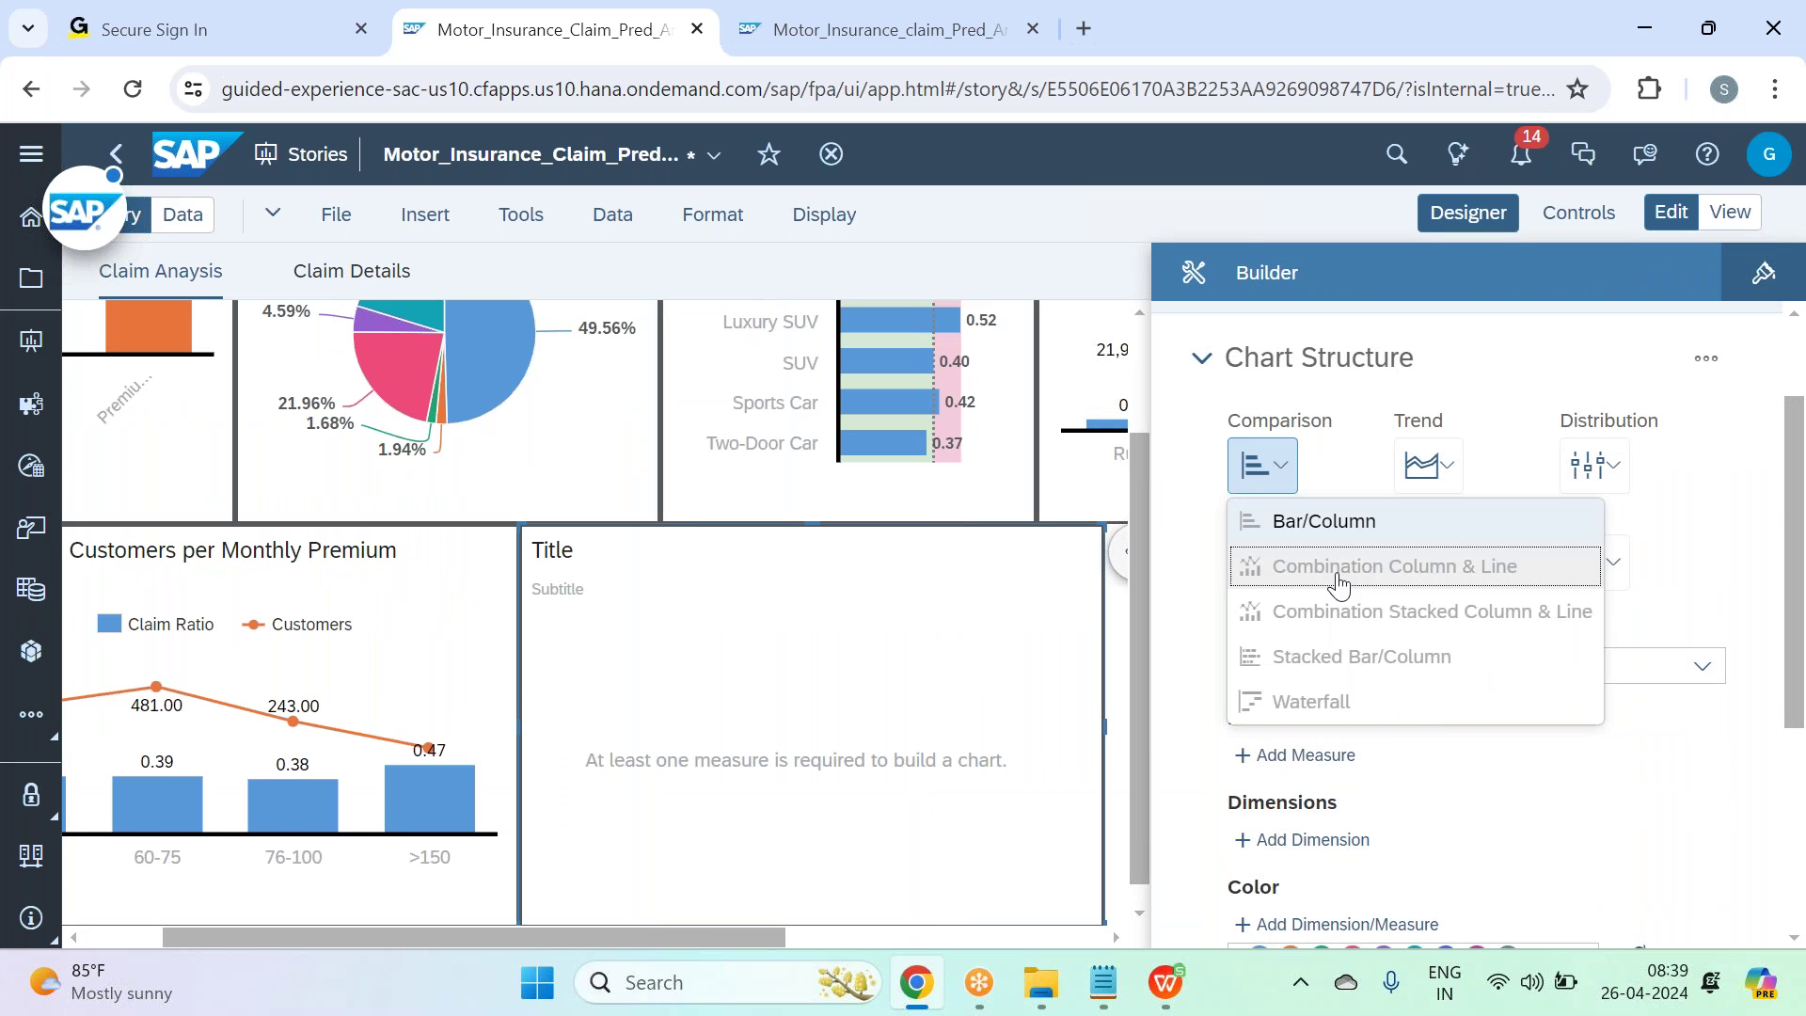
{"action": "left_click", "coordinate": [1347, 569]}
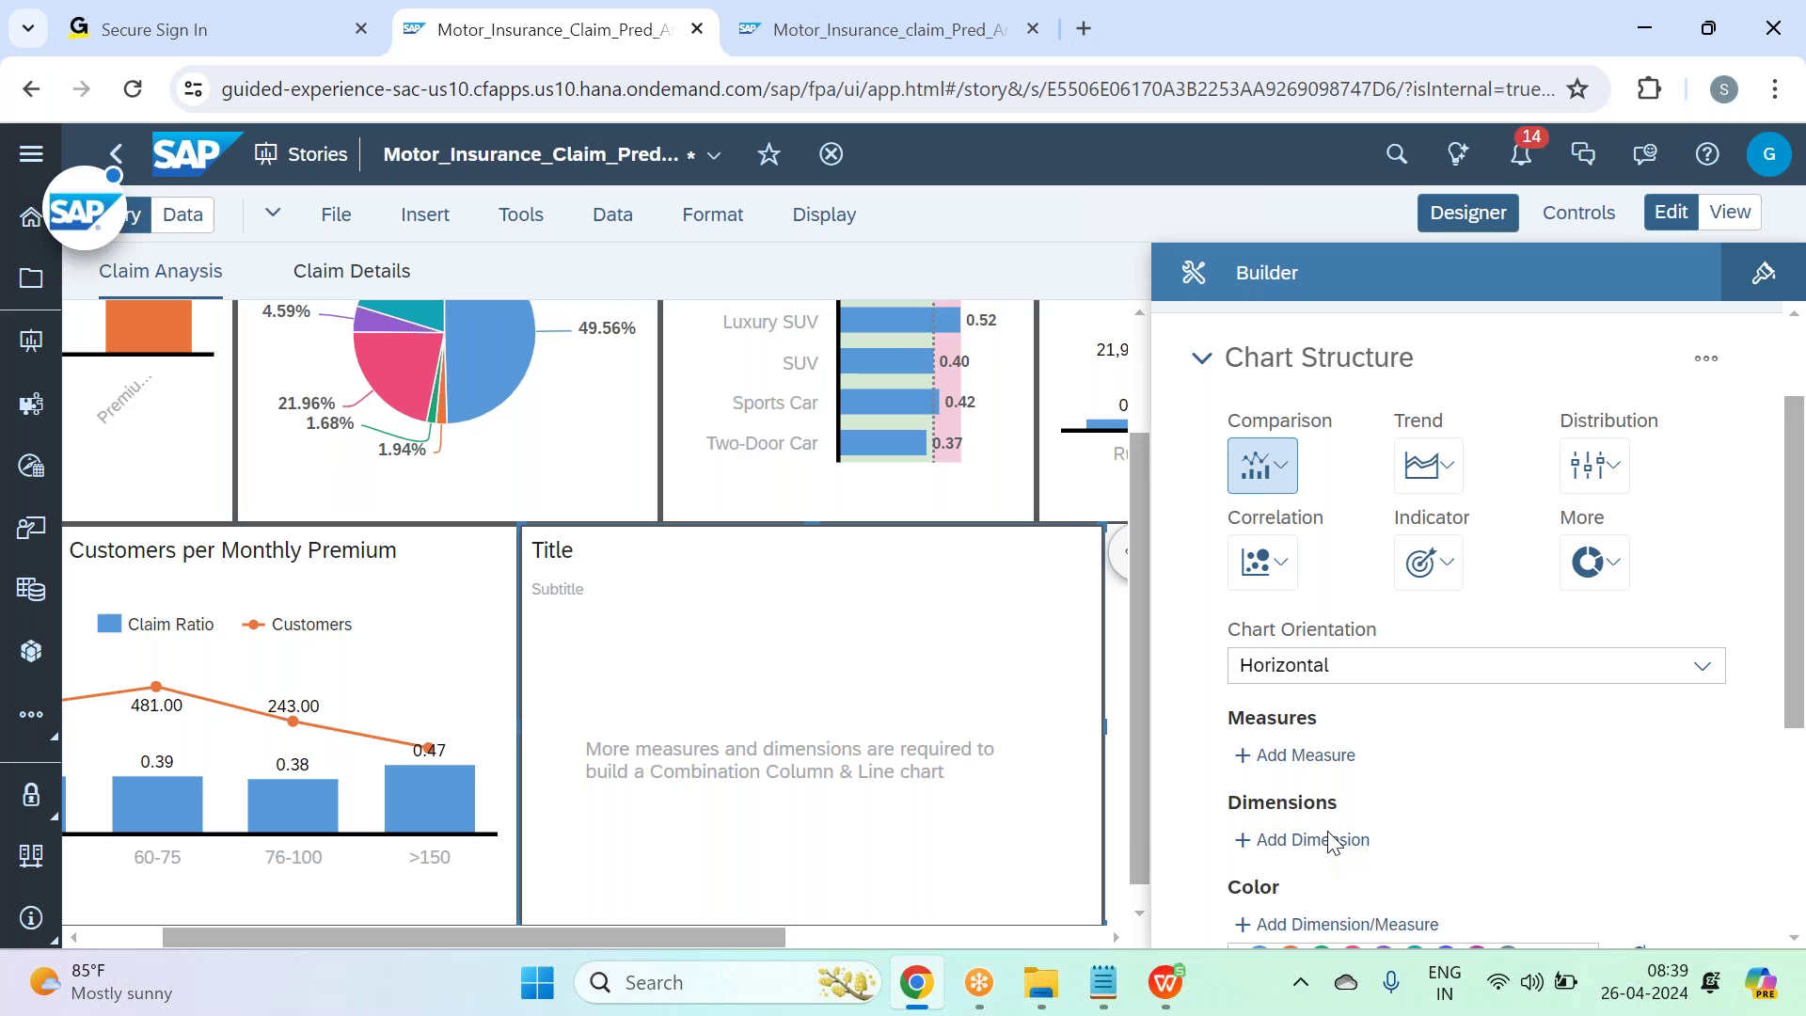
{"action": "left_click", "coordinate": [1302, 779]}
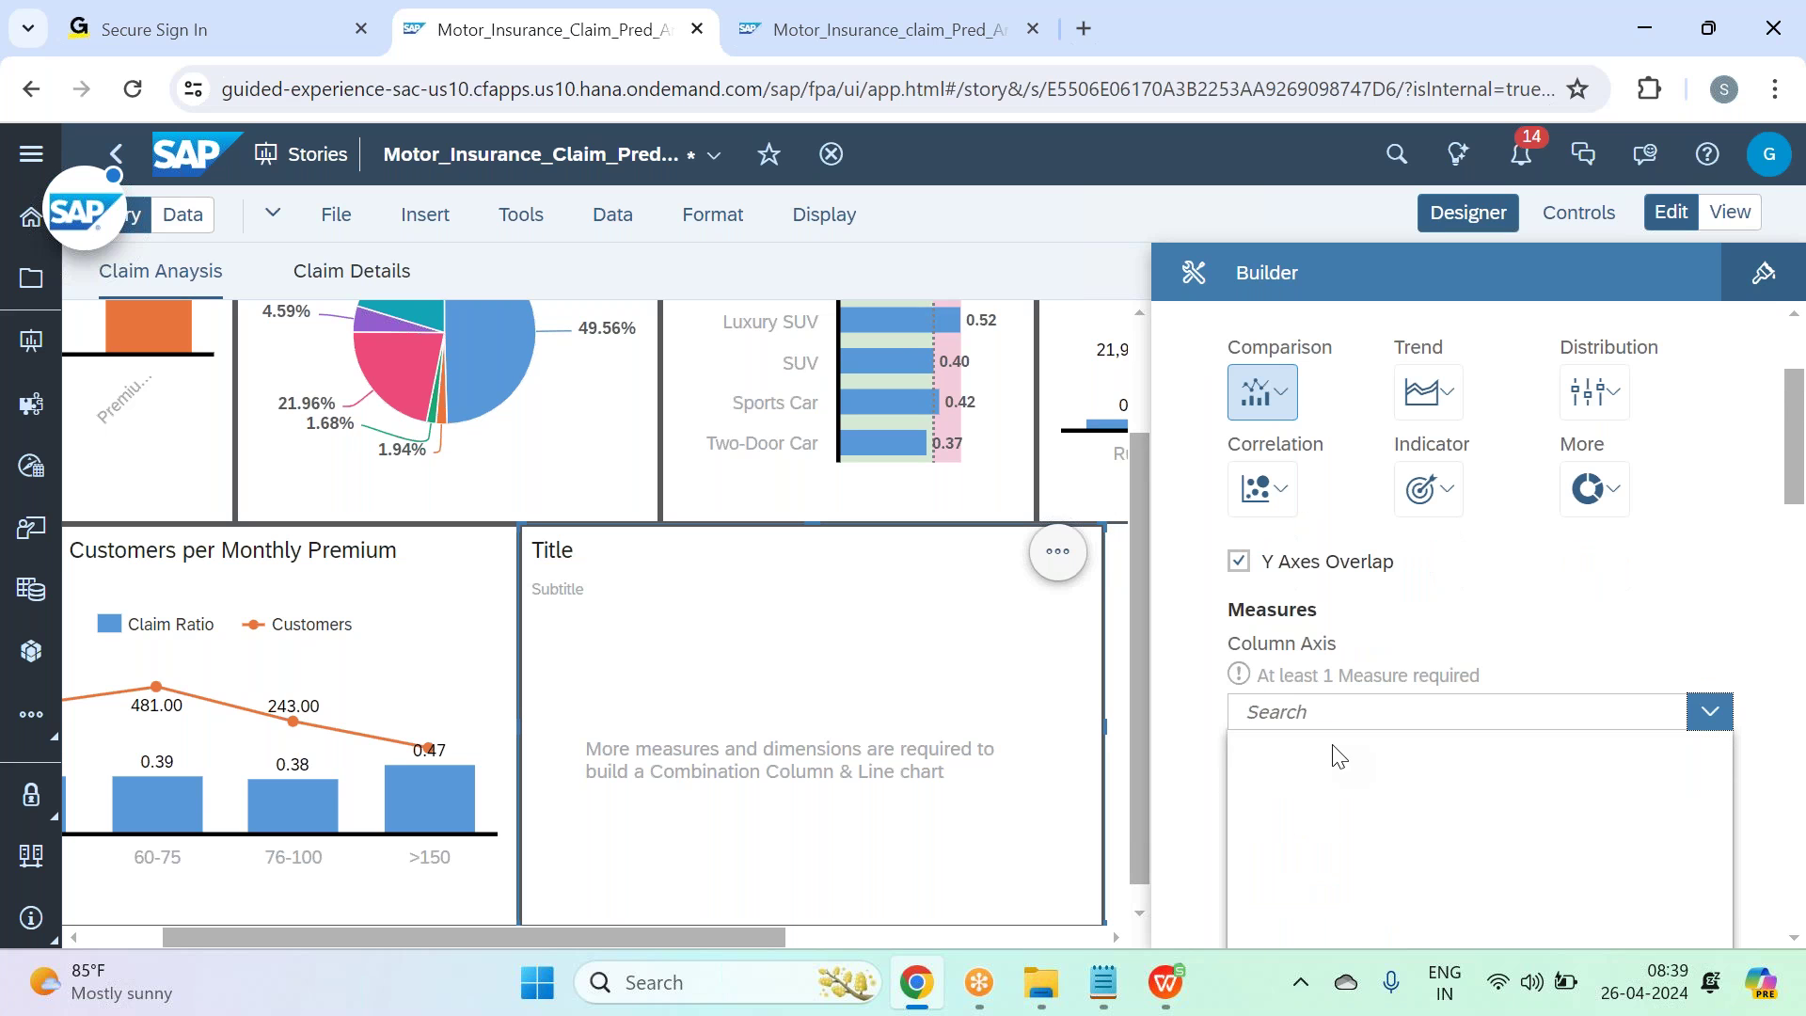
{"action": "left_click", "coordinate": [1369, 794]}
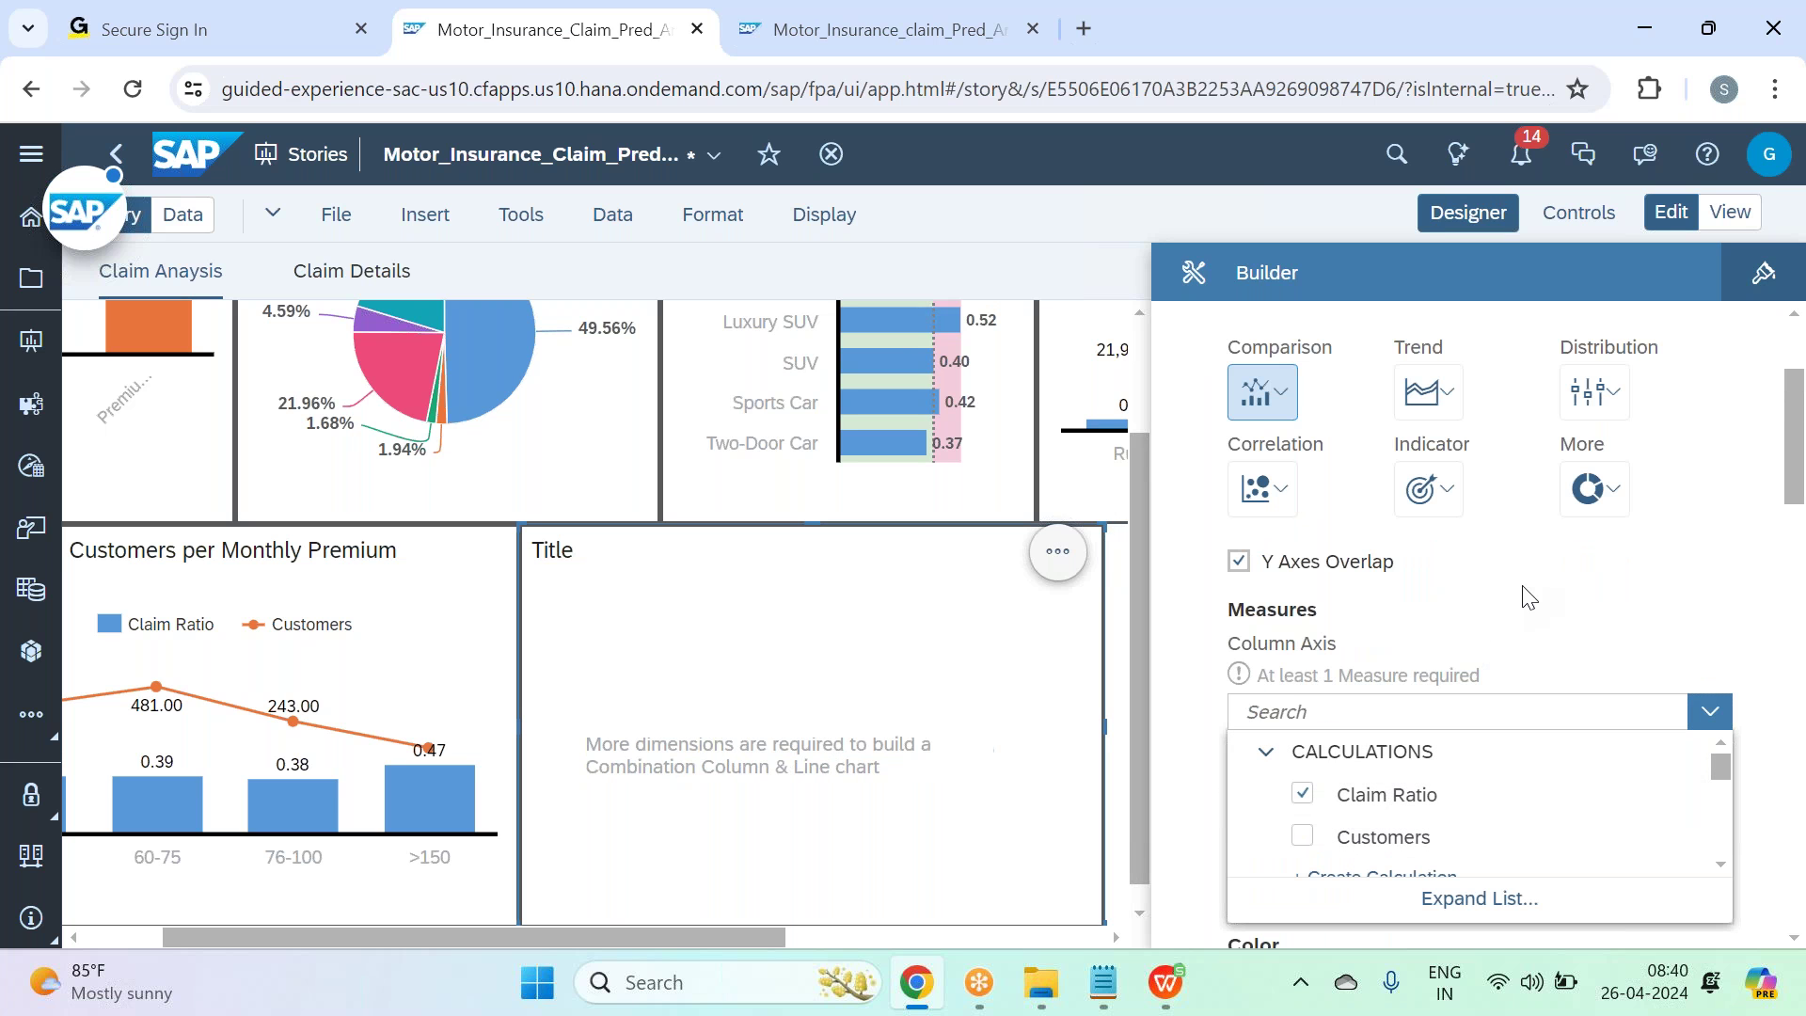
{"action": "left_click", "coordinate": [1528, 597]}
{"action": "scroll", "coordinate": [1524, 596], "scroll_direction": "down", "scroll_amount": 3}
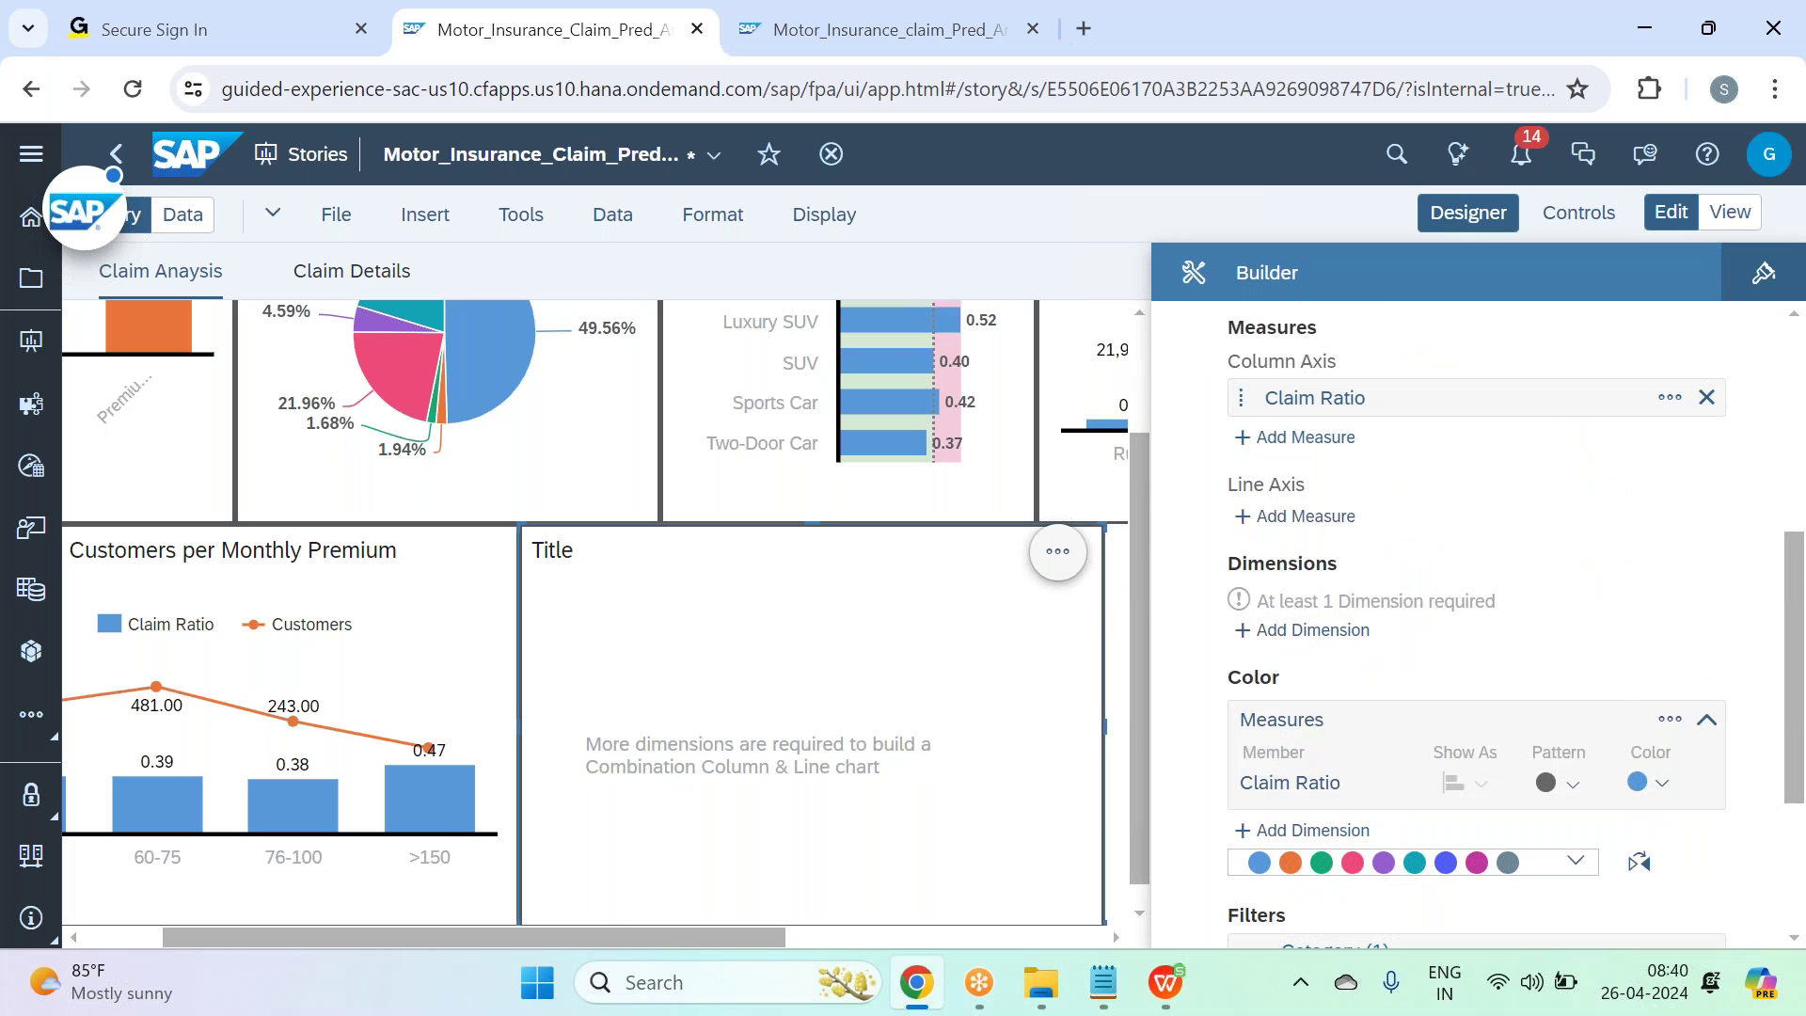
Search the measures for "pred" and add Pred_Claim_Amount to the line axis.
{"action": "left_click", "coordinate": [1303, 516]}
{"action": "type", "text": "pred"}
{"action": "left_click", "coordinate": [1612, 616]}
{"action": "left_click", "coordinate": [1545, 473]}
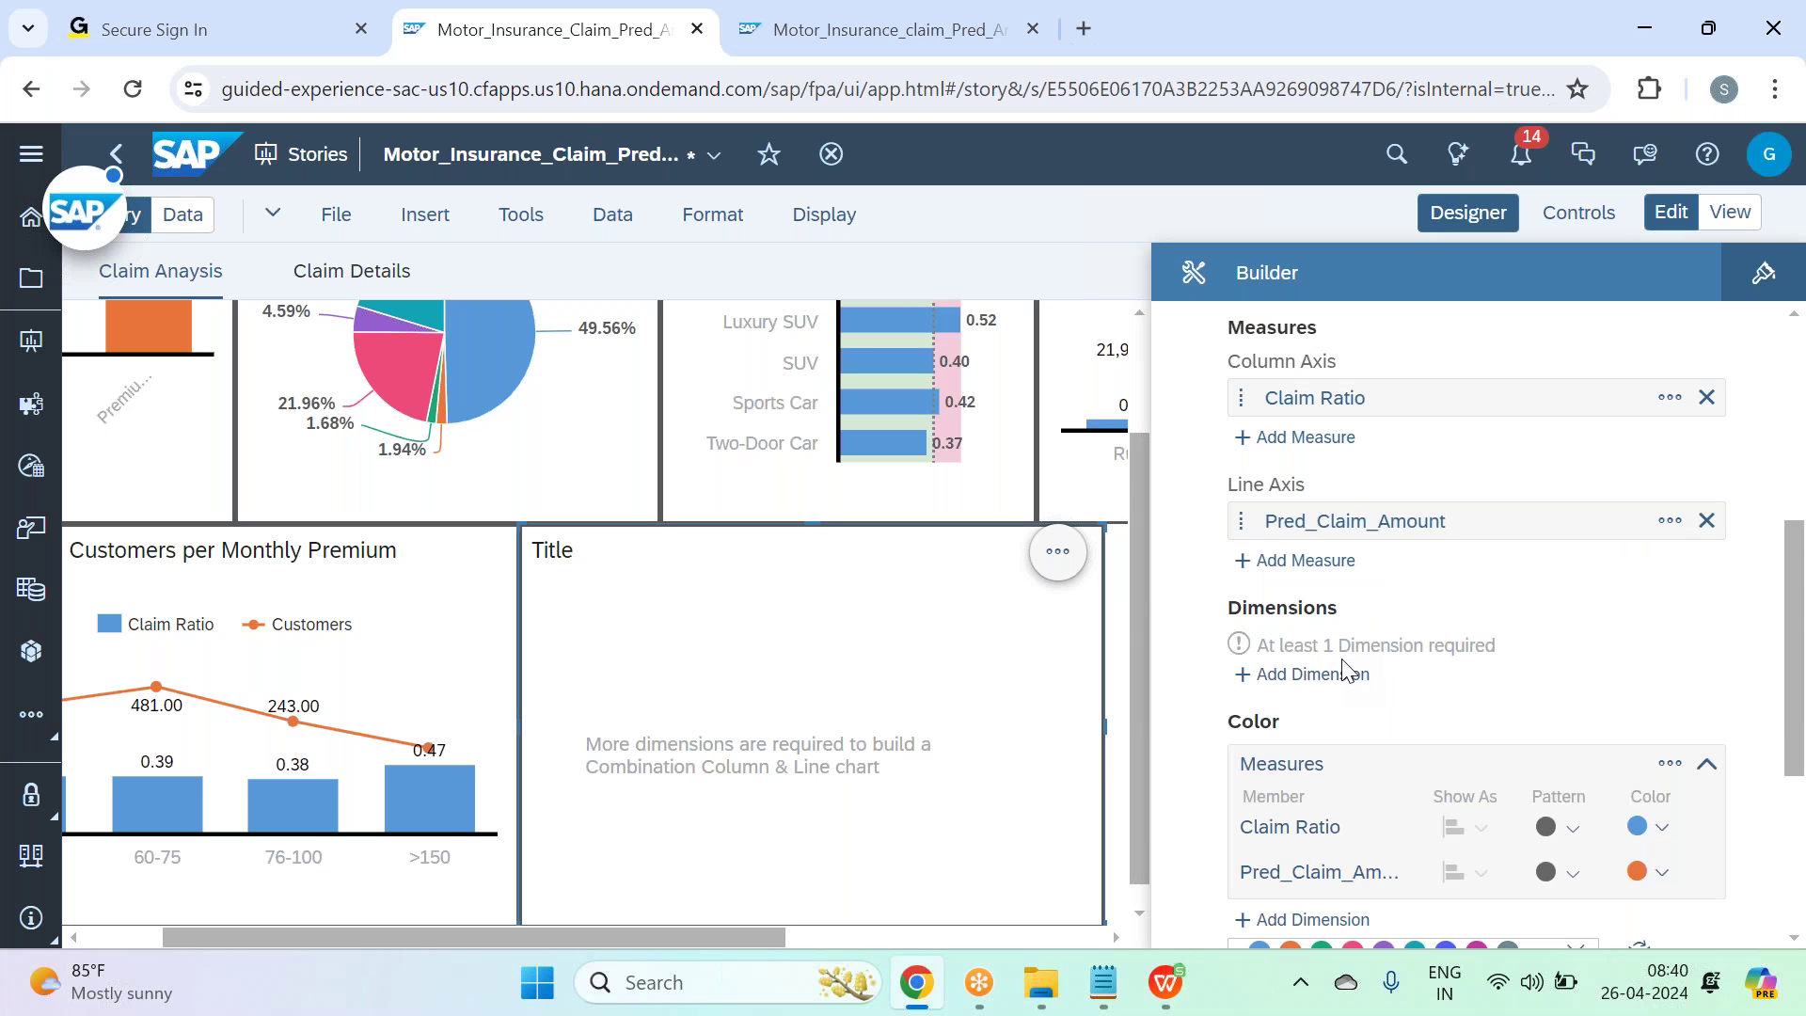
Start a dimension input control for the chart's dimension and check the influencer contributions in the predictive scenario.
{"action": "left_click", "coordinate": [1344, 673]}
{"action": "scroll", "coordinate": [1474, 752], "scroll_direction": "down", "scroll_amount": 3}
{"action": "scroll", "coordinate": [1474, 752], "scroll_direction": "down", "scroll_amount": 5}
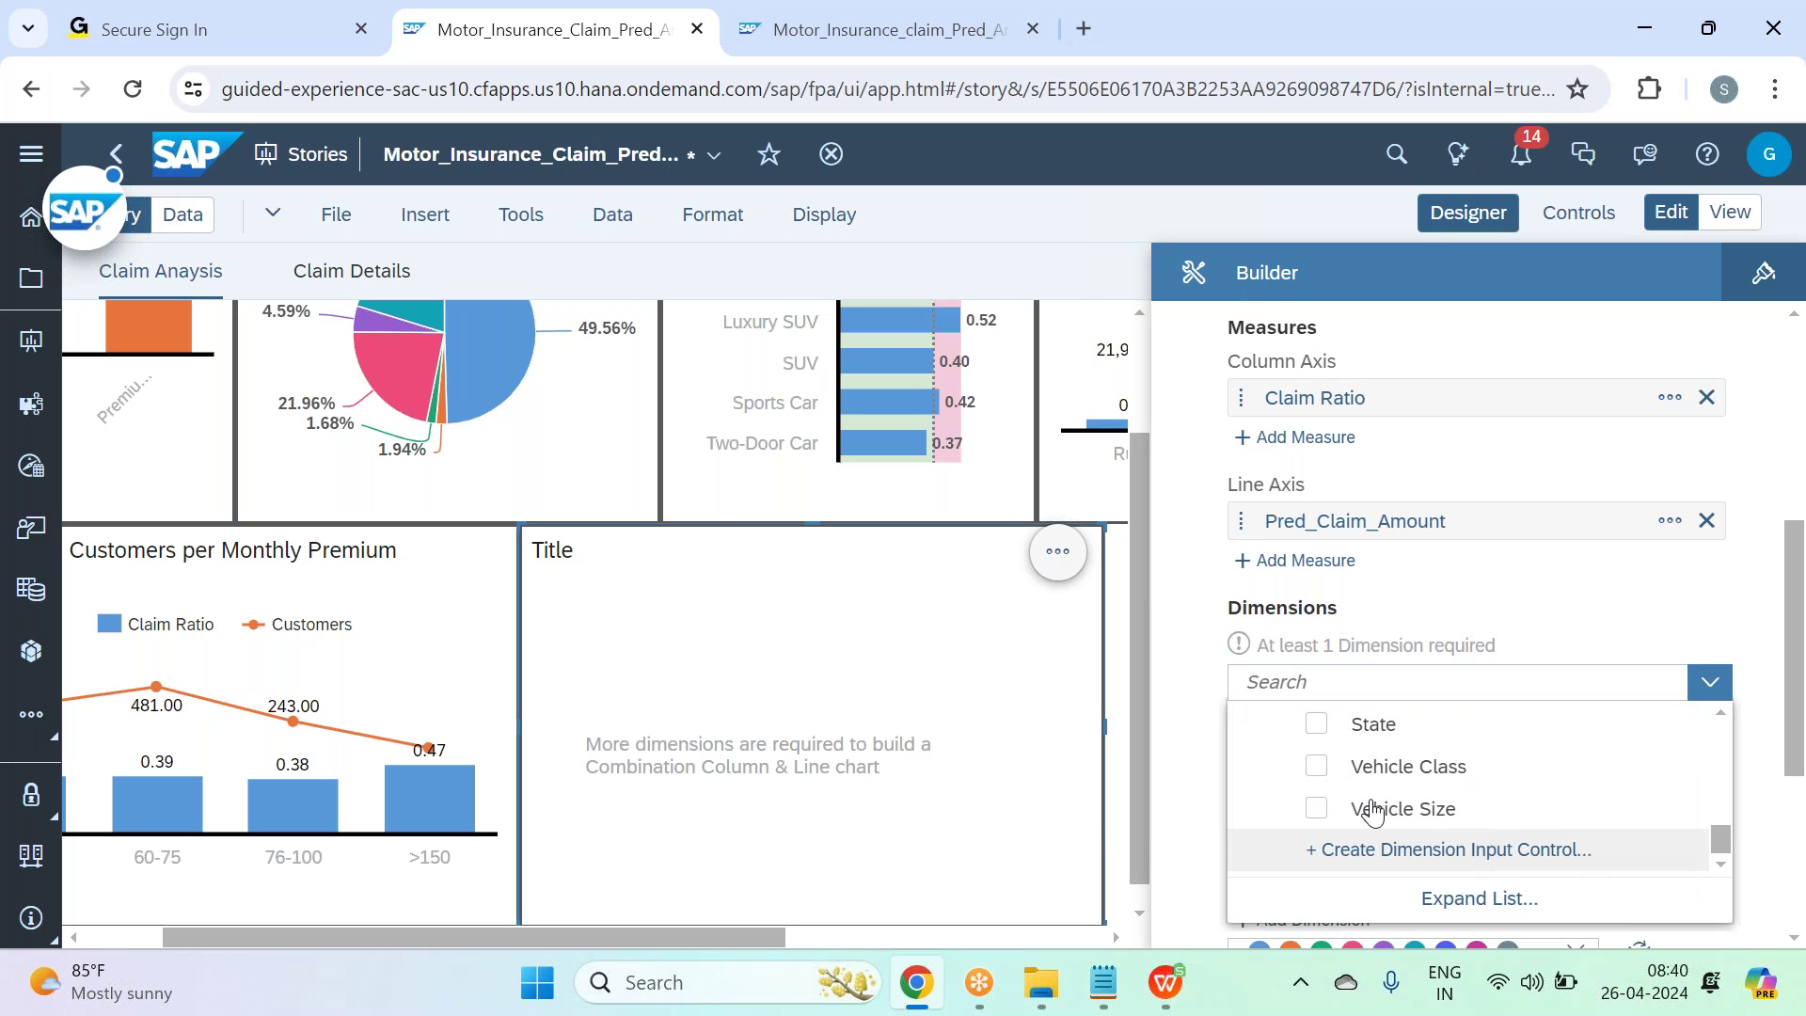
{"action": "left_click", "coordinate": [1448, 849]}
{"action": "left_click", "coordinate": [921, 38]}
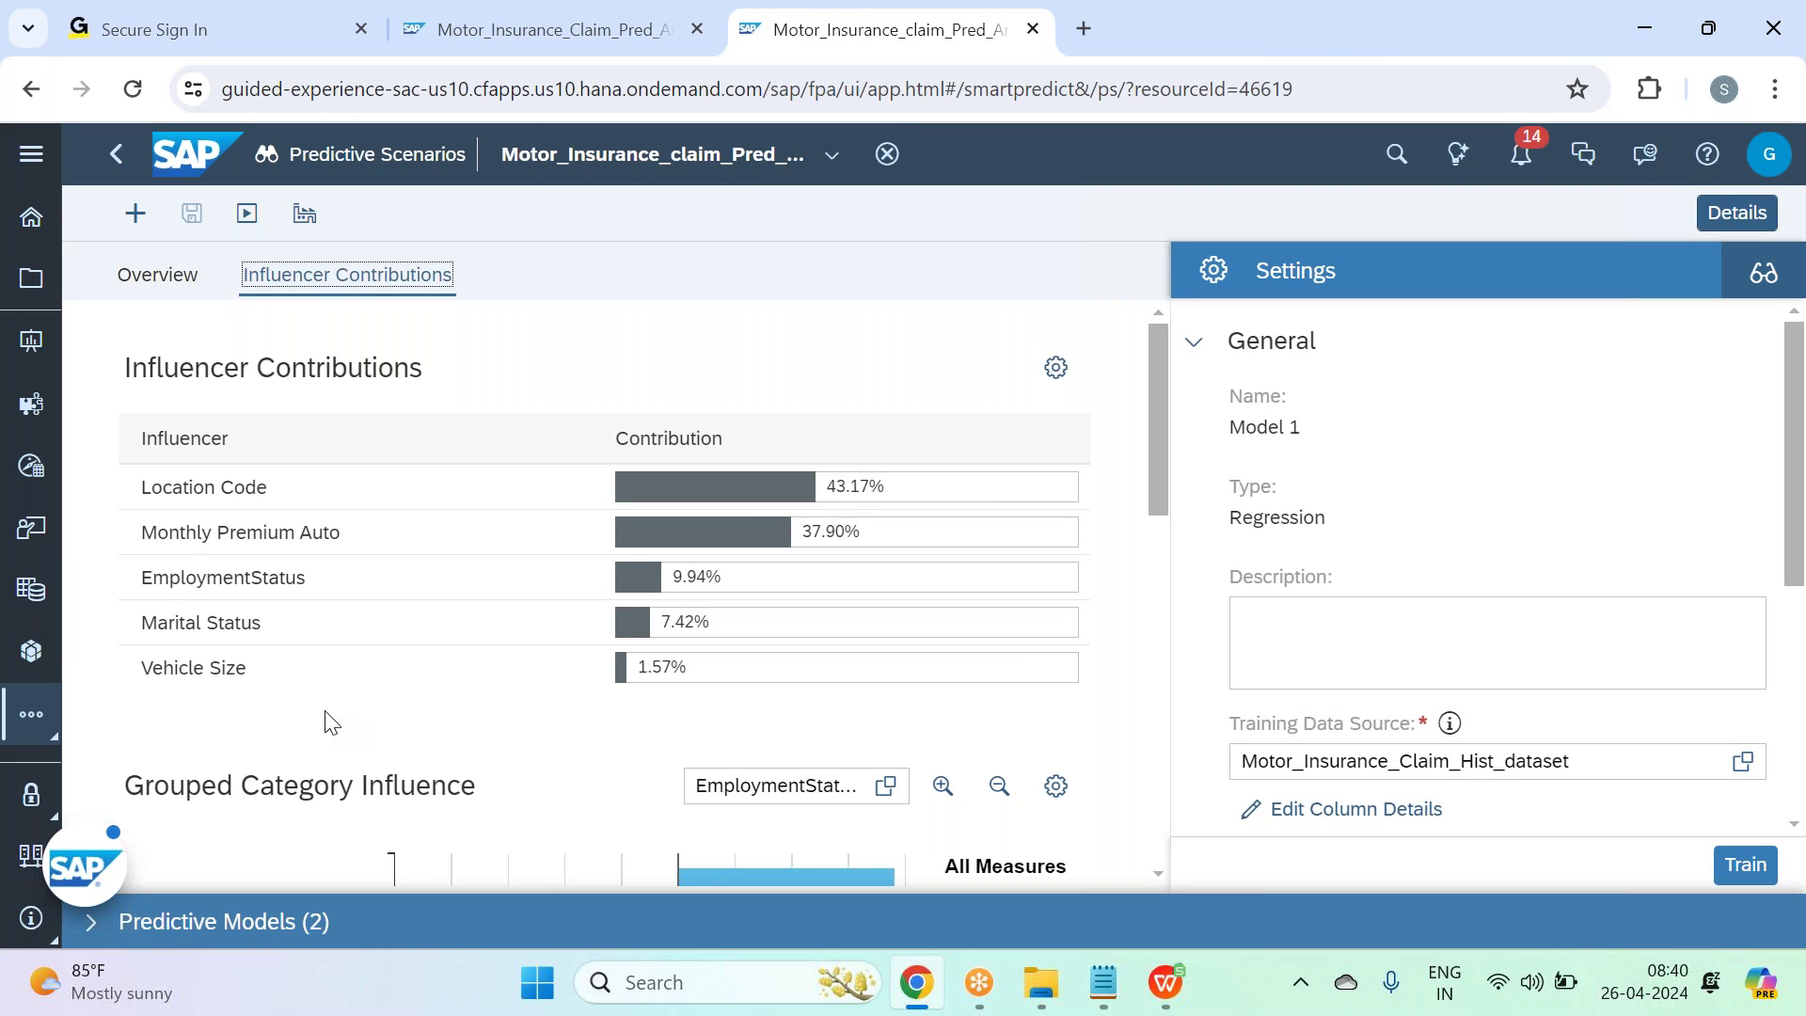
{"action": "left_click", "coordinate": [446, 21]}
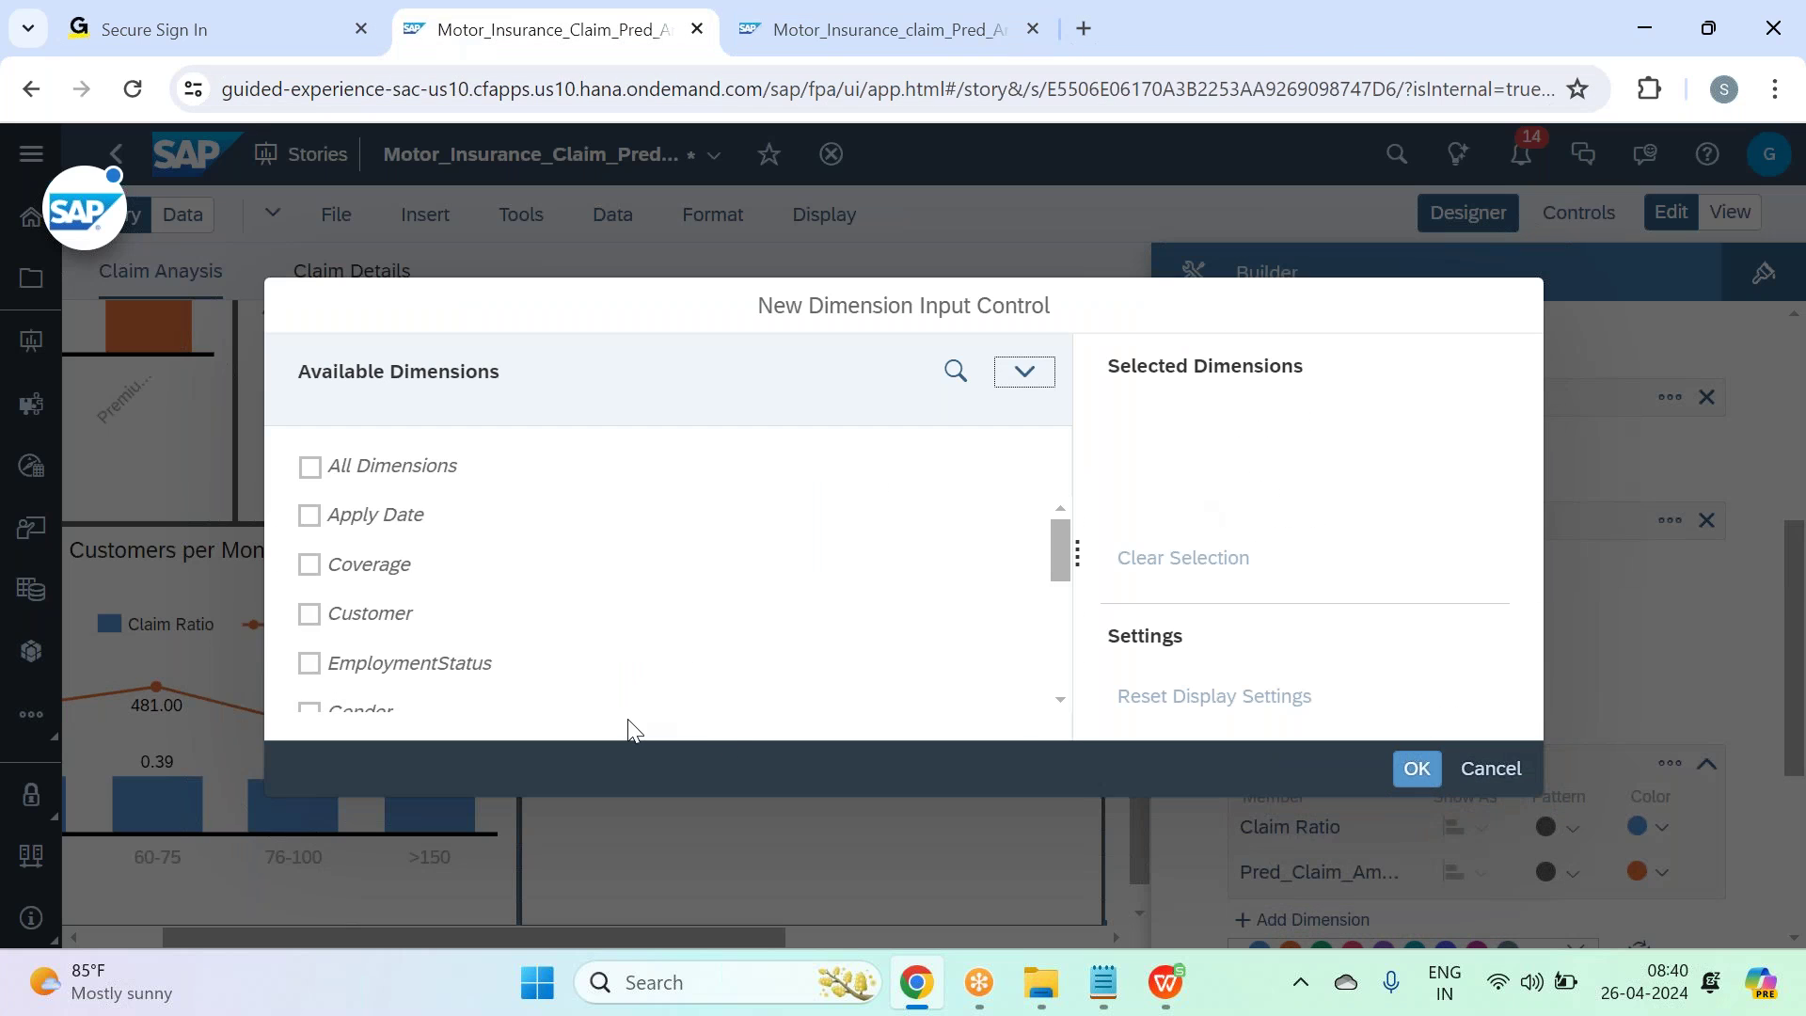
Select EmploymentStatus, Marital Status, Policy Type and Vehicle Size for the dimension input control.
{"action": "left_click", "coordinate": [499, 685]}
{"action": "scroll", "coordinate": [494, 668], "scroll_direction": "down", "scroll_amount": 3}
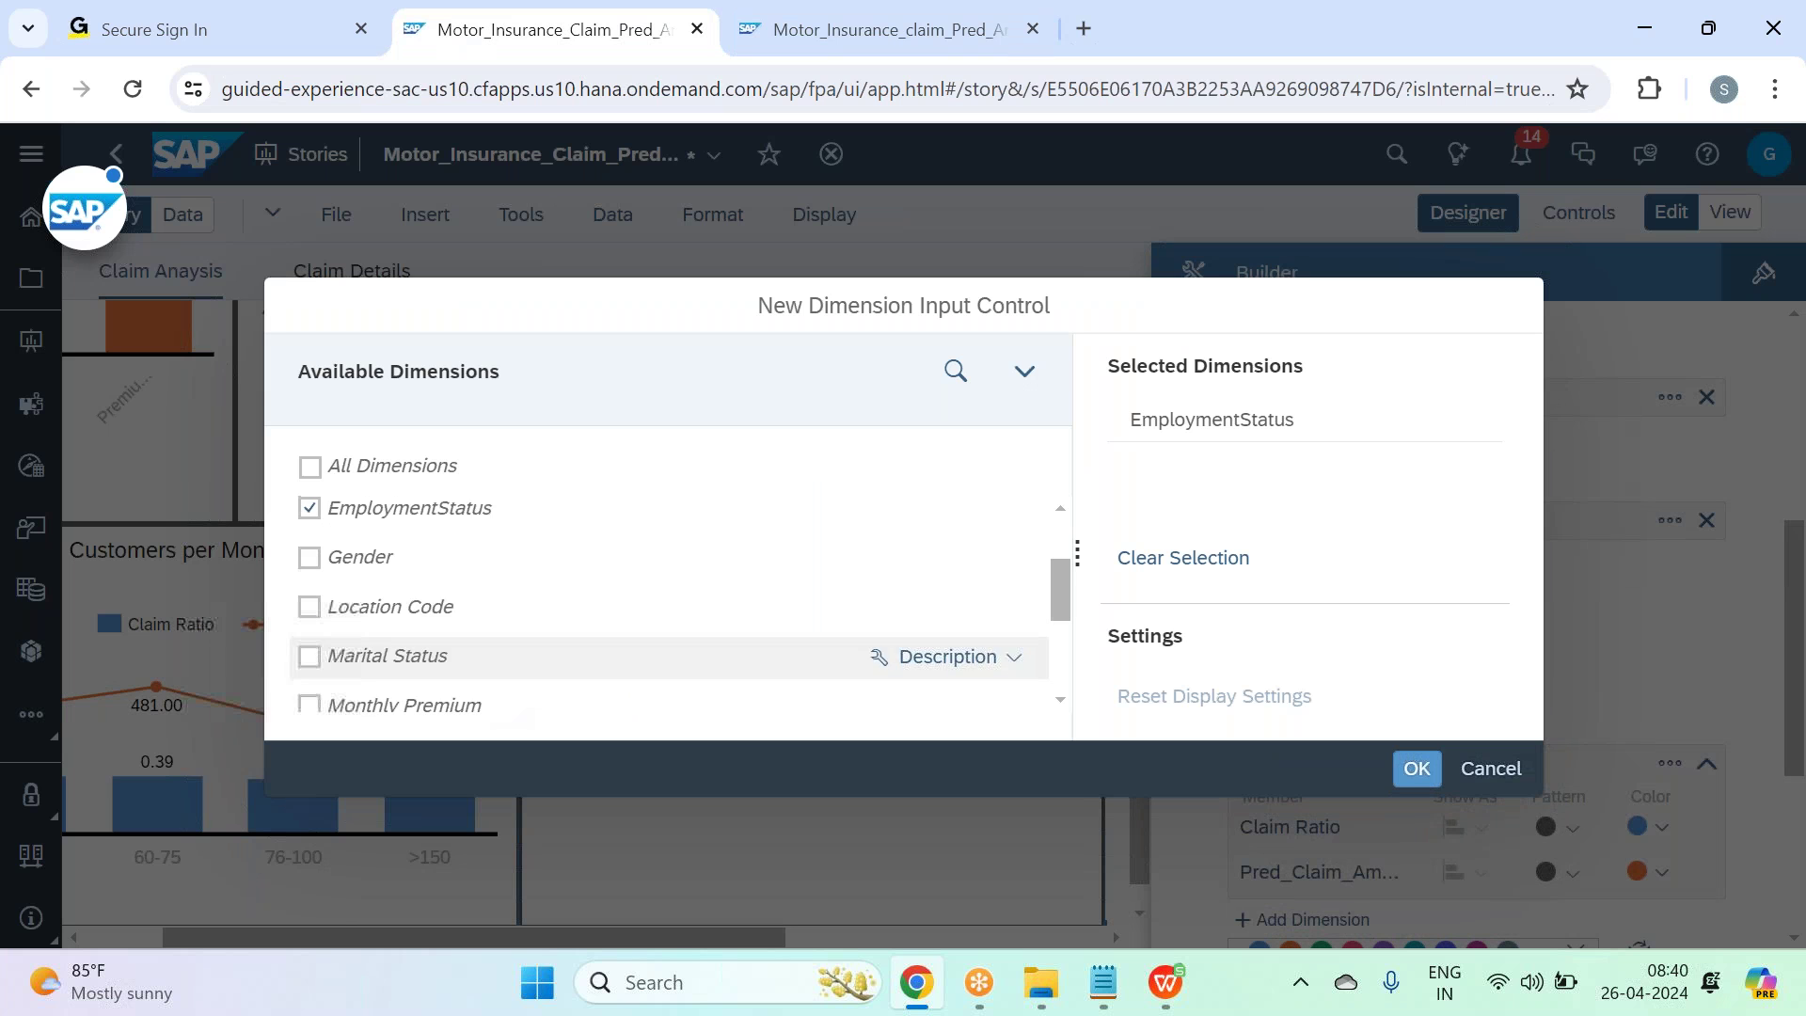
{"action": "left_click", "coordinate": [491, 658]}
{"action": "scroll", "coordinate": [491, 658], "scroll_direction": "down", "scroll_amount": 3}
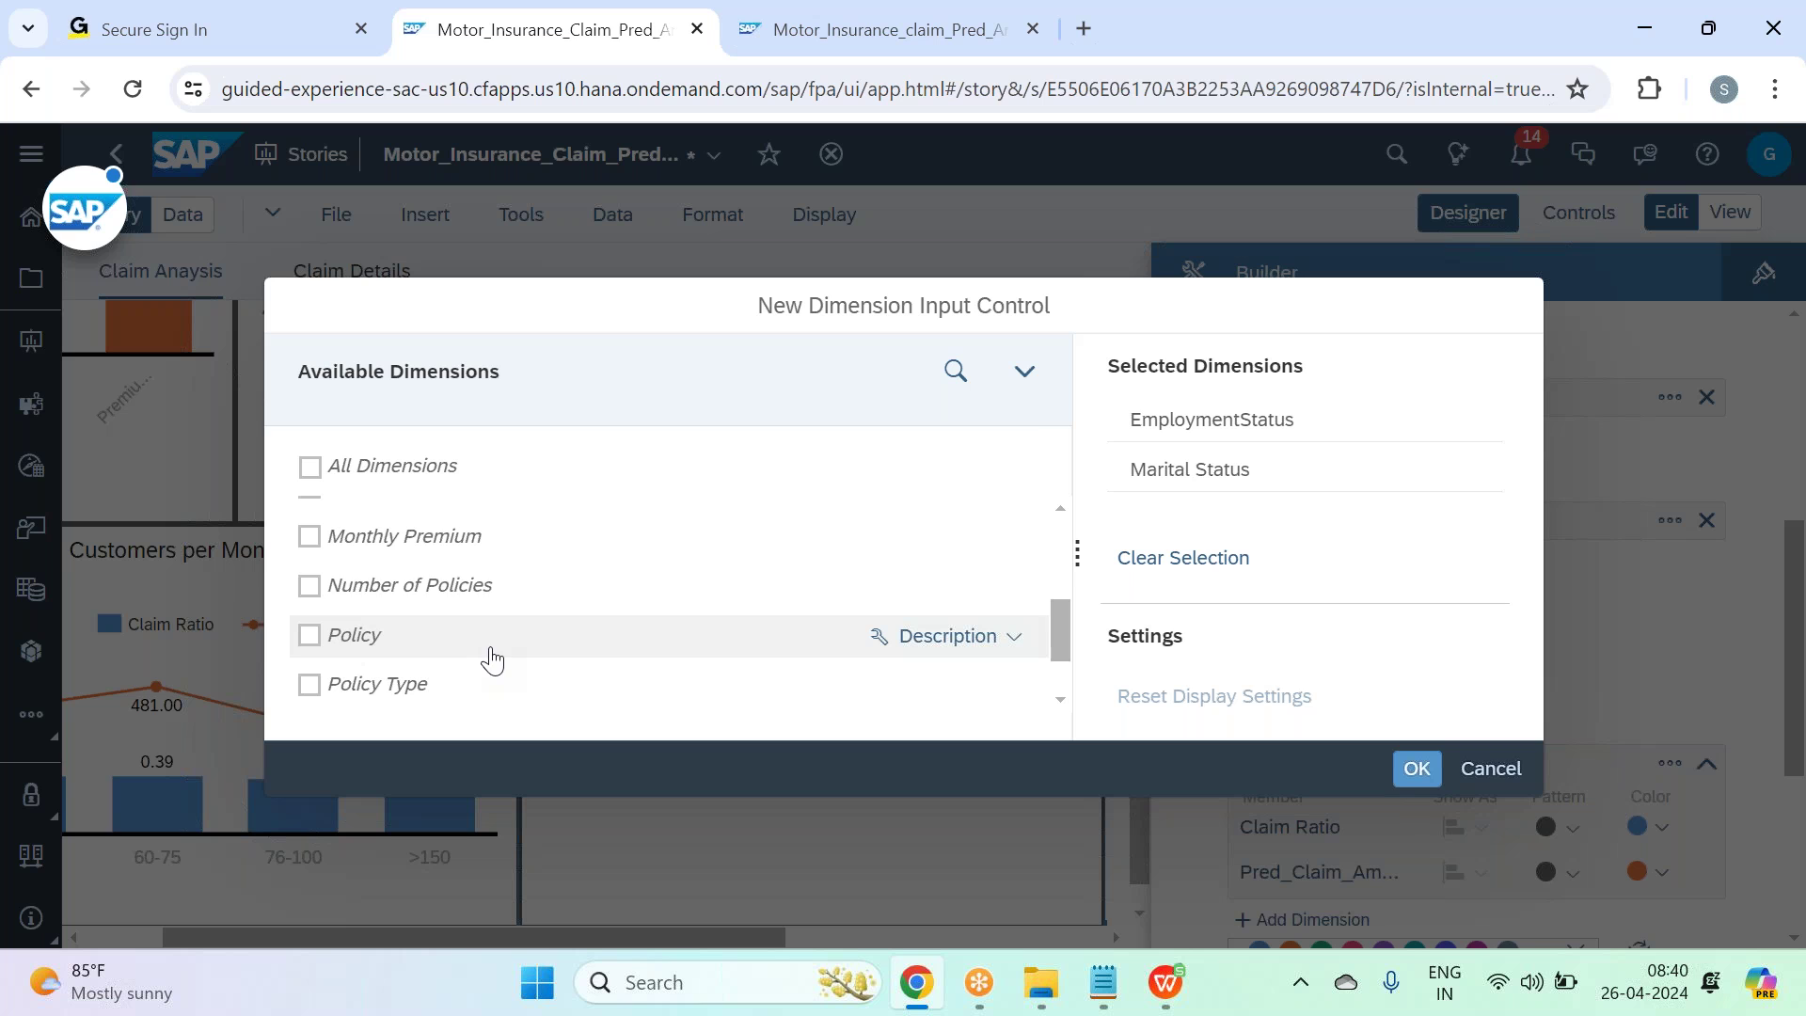
{"action": "scroll", "coordinate": [524, 594], "scroll_direction": "down", "scroll_amount": 2}
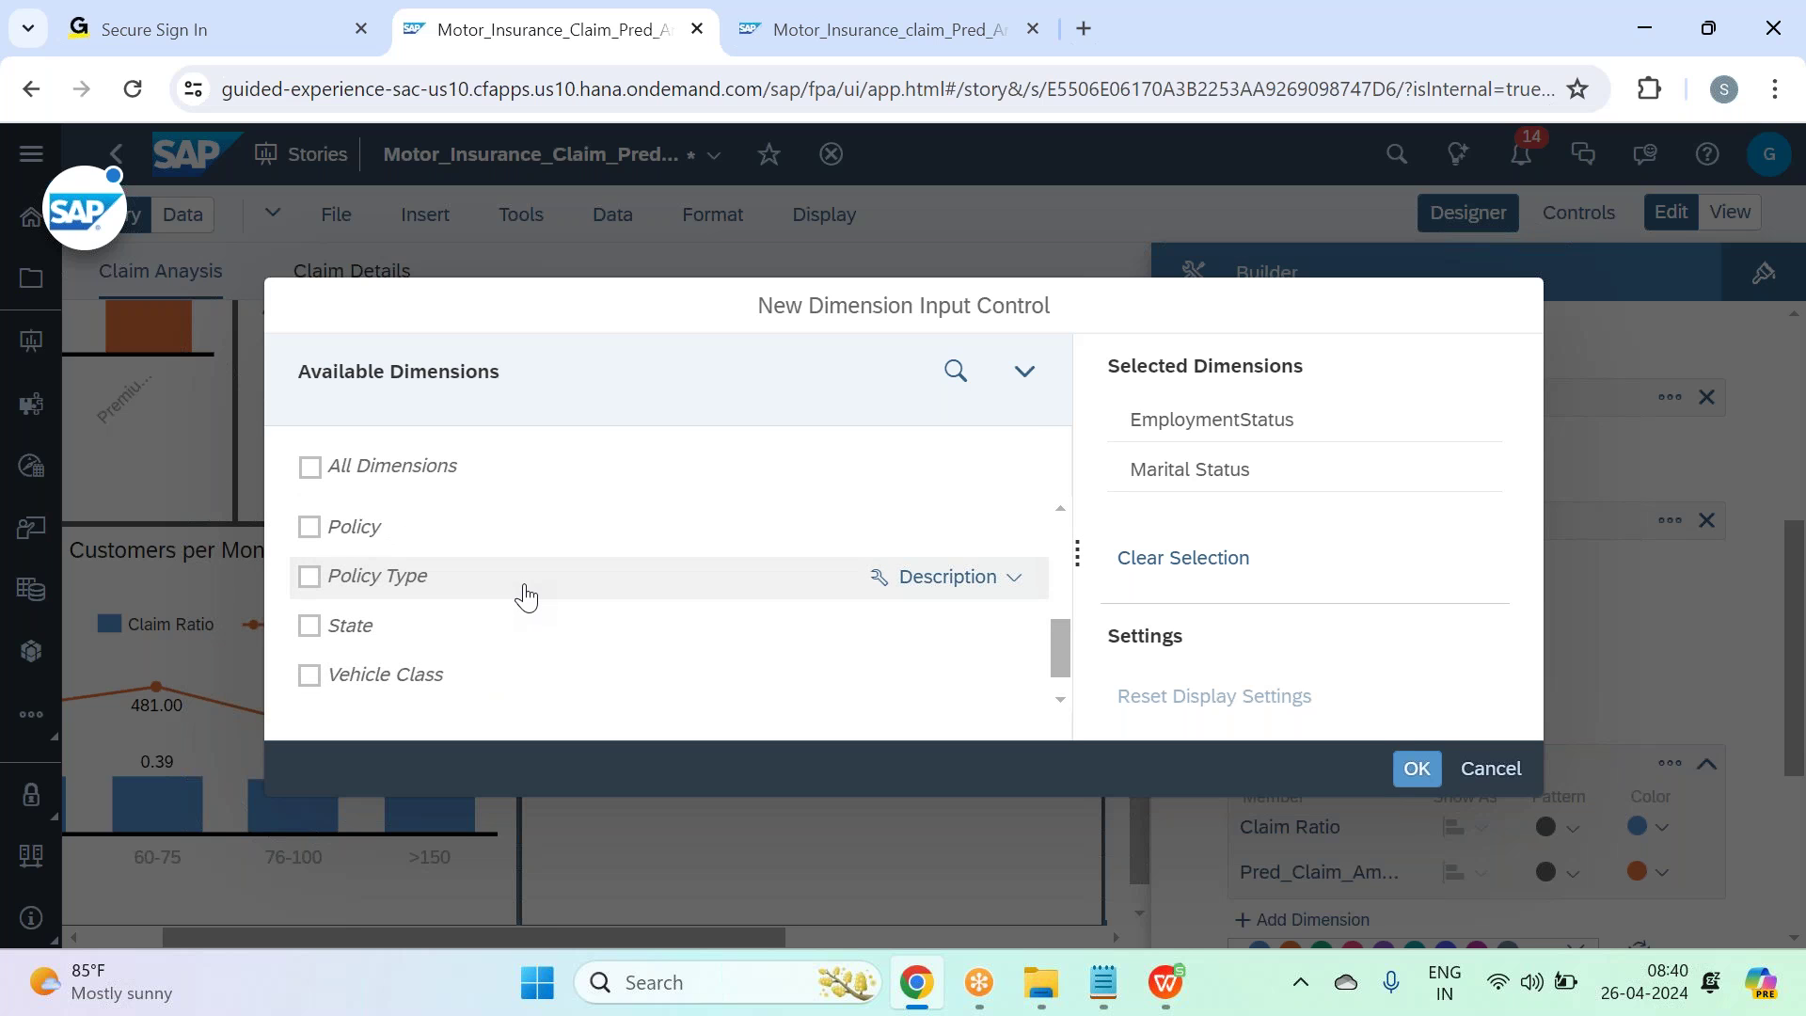
{"action": "left_click", "coordinate": [526, 597]}
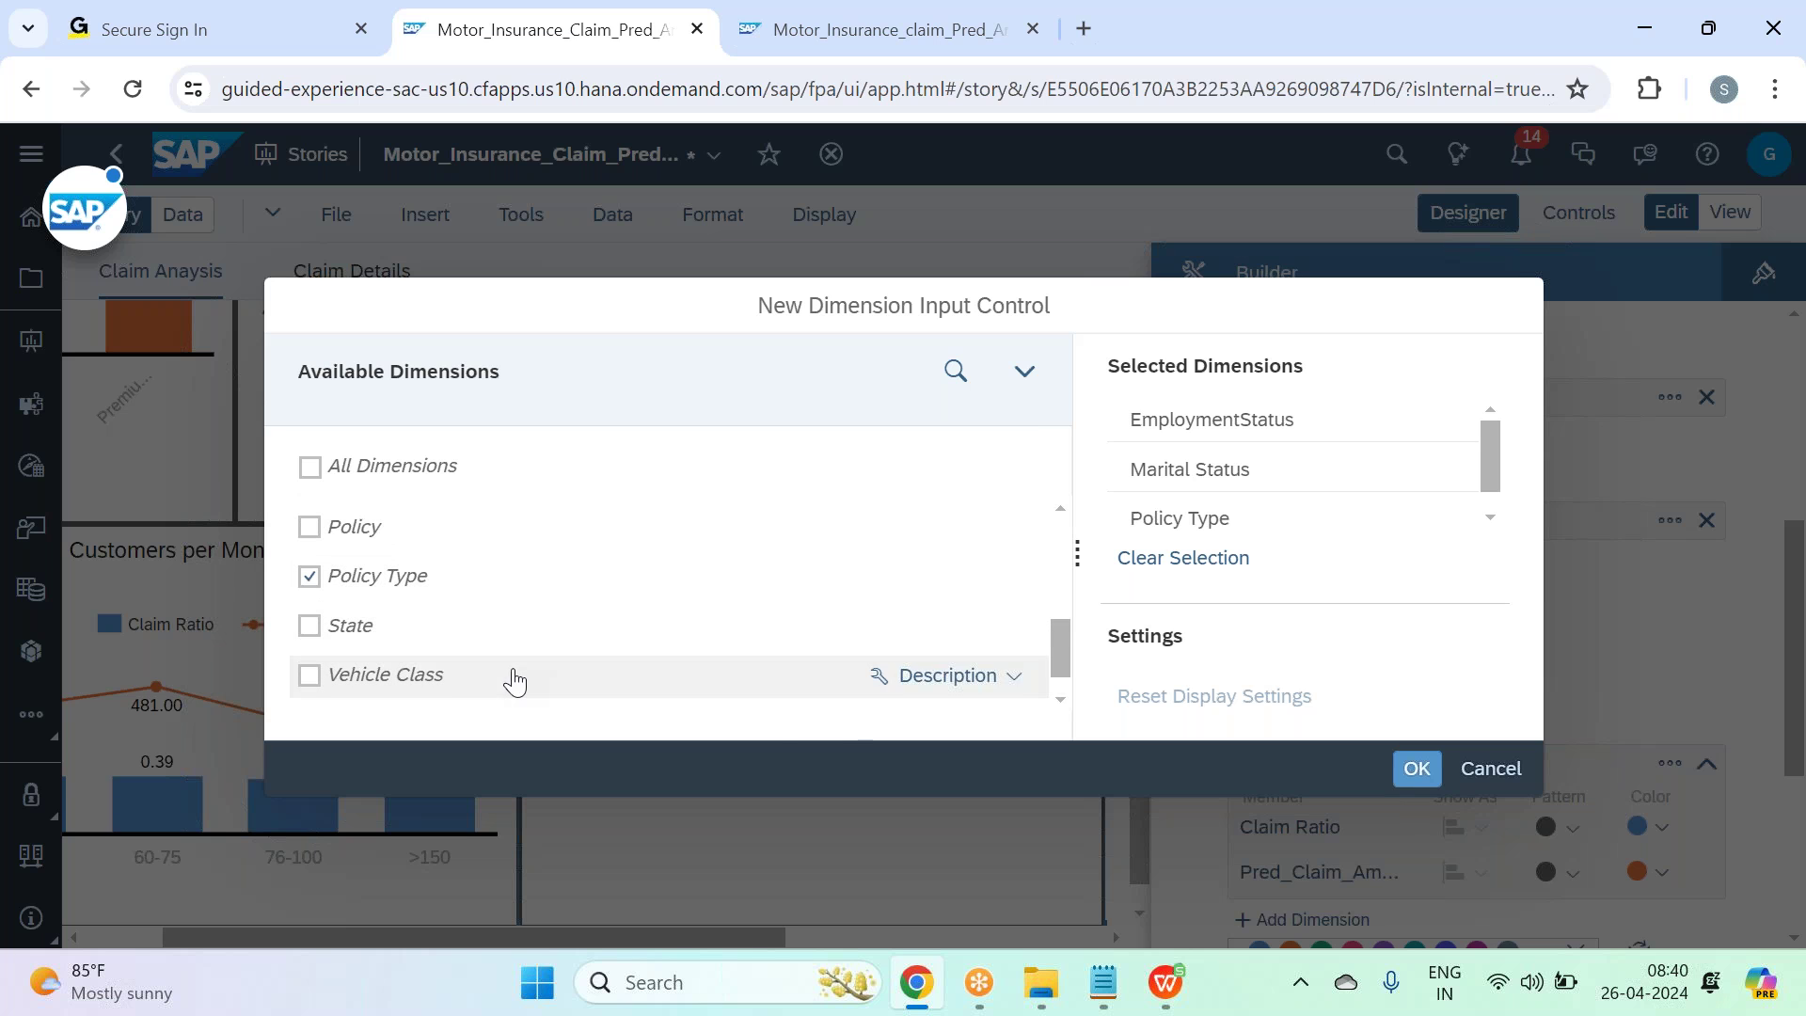
{"action": "scroll", "coordinate": [508, 686], "scroll_direction": "down", "scroll_amount": 1}
{"action": "left_click", "coordinate": [500, 692]}
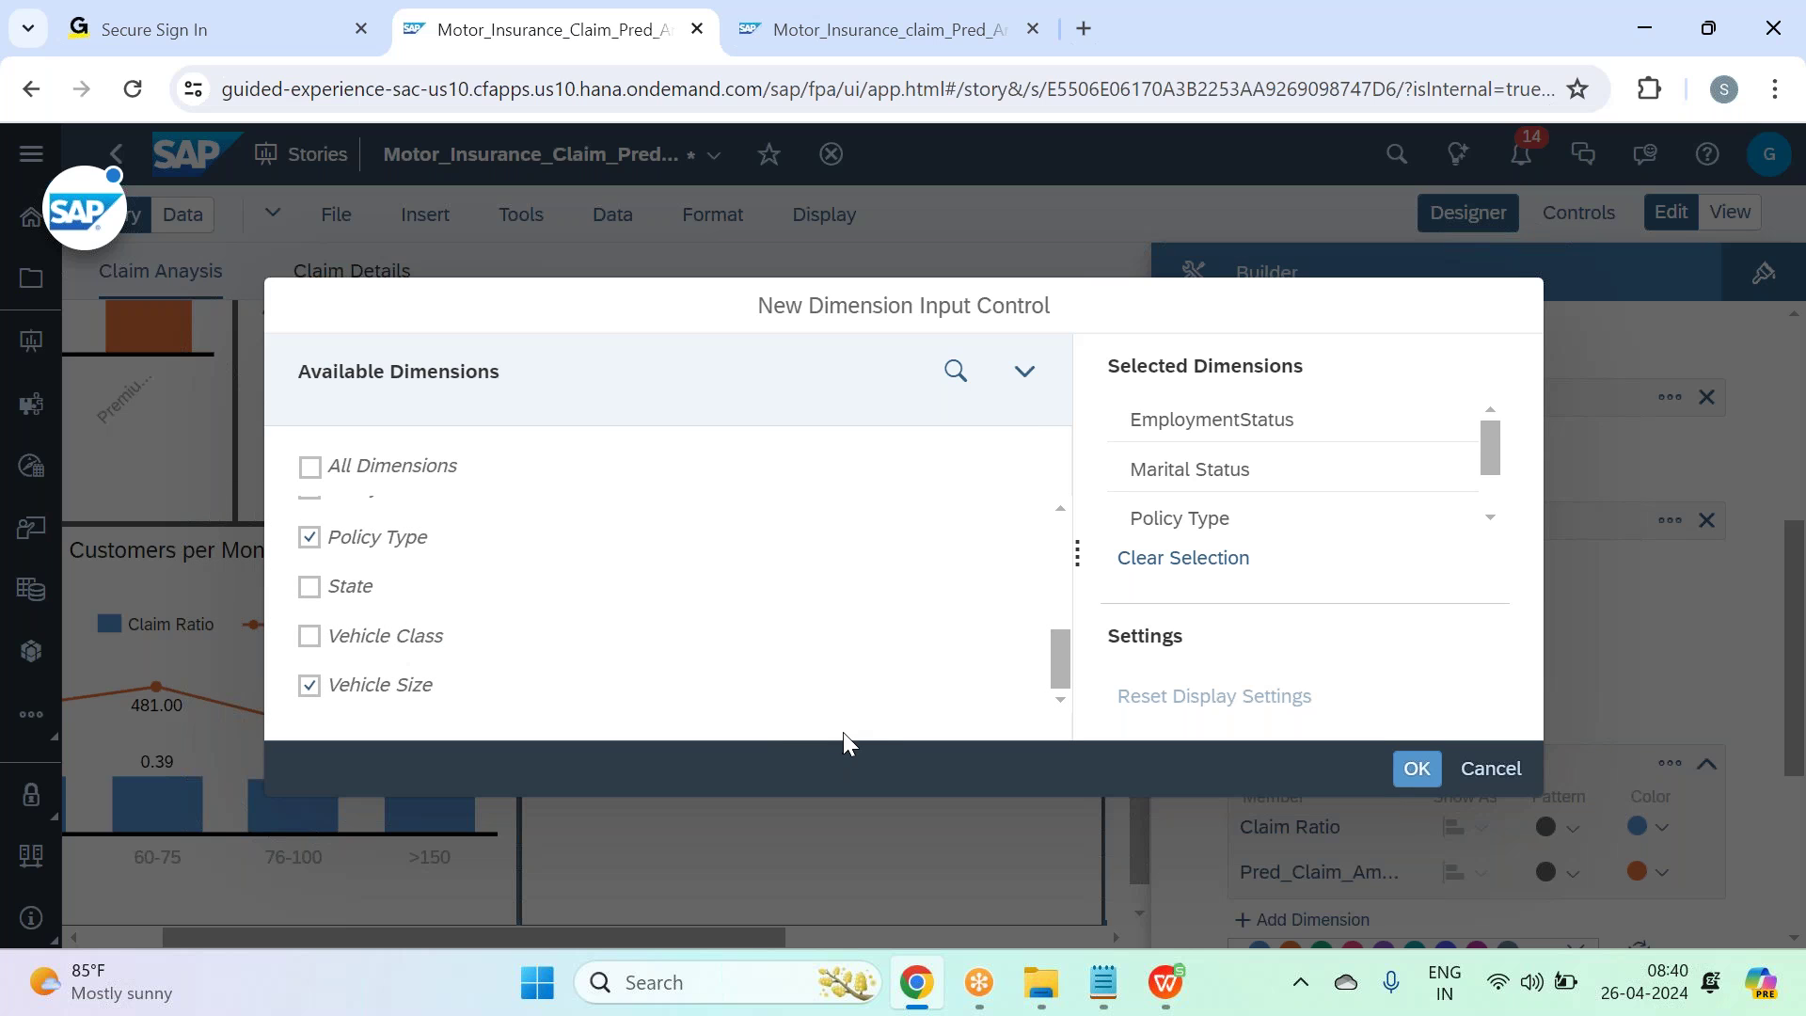
Add State and Coverage to the selected dimensions and create the dimension input control.
{"action": "scroll", "coordinate": [623, 605], "scroll_direction": "up", "scroll_amount": 5}
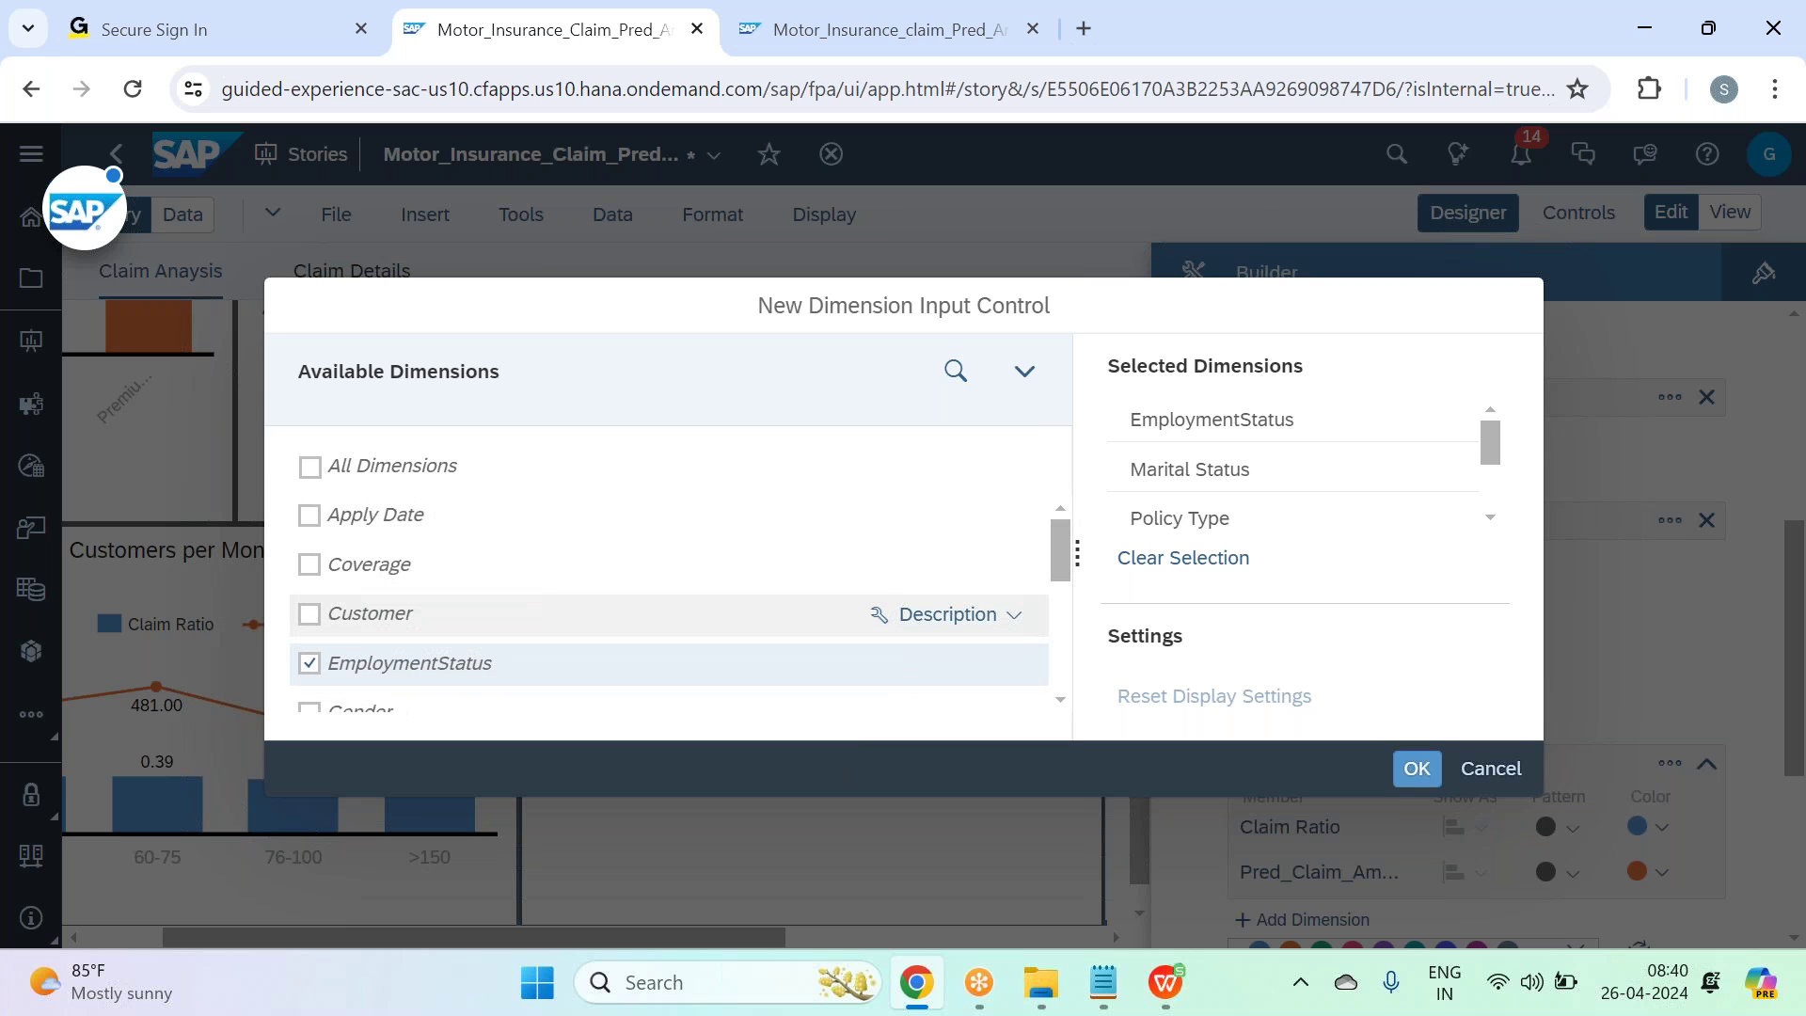
{"action": "scroll", "coordinate": [624, 602], "scroll_direction": "down", "scroll_amount": 5}
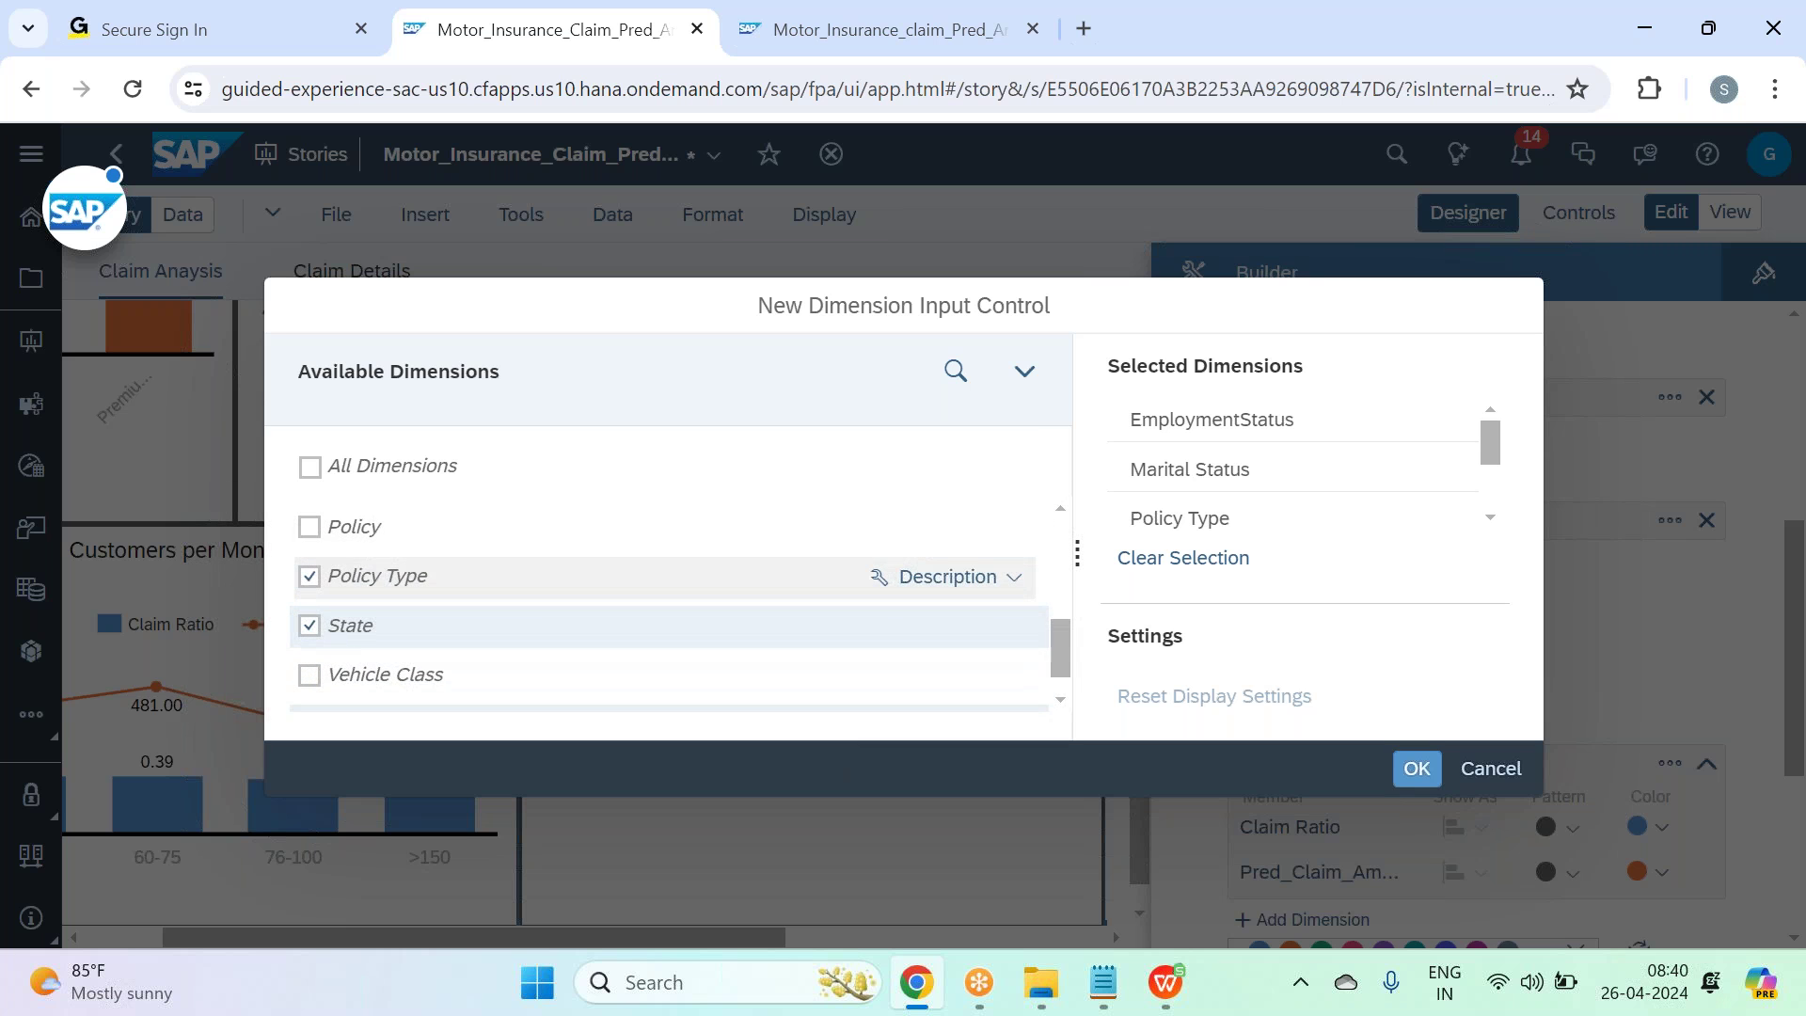
{"action": "scroll", "coordinate": [625, 640], "scroll_direction": "up", "scroll_amount": 3}
{"action": "scroll", "coordinate": [612, 608], "scroll_direction": "up", "scroll_amount": 3}
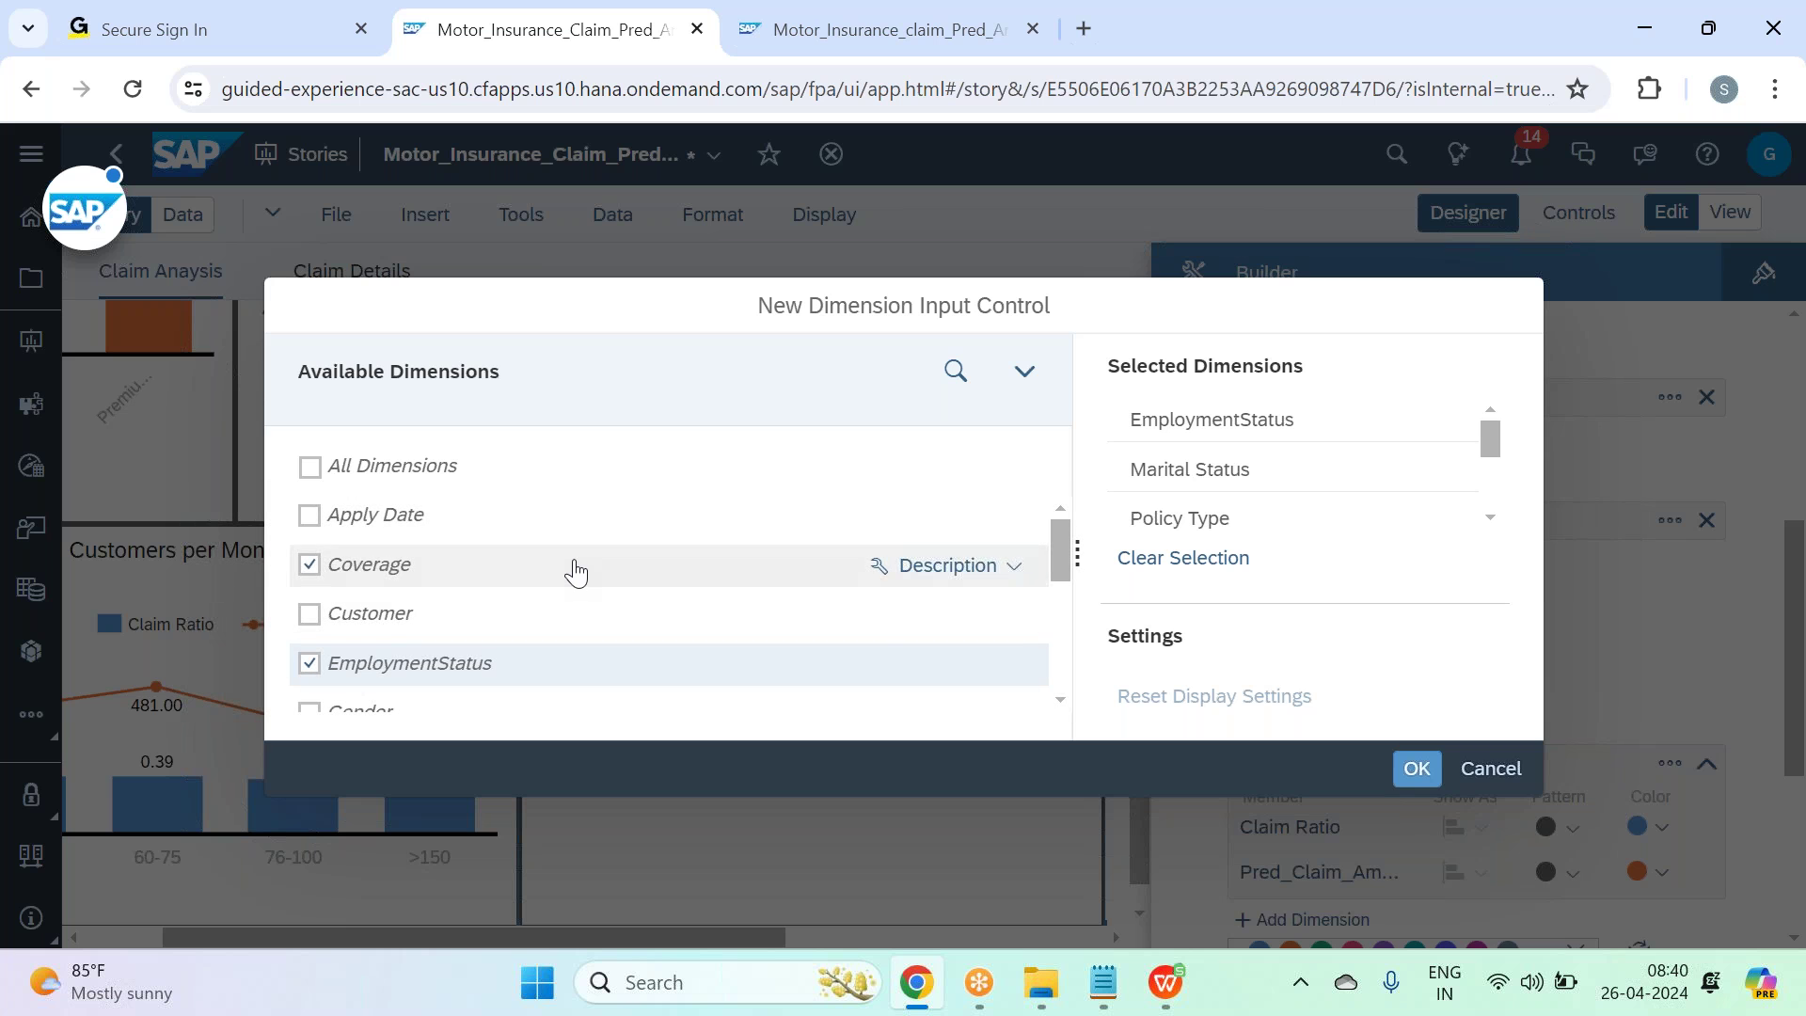
{"action": "left_click", "coordinate": [1417, 769]}
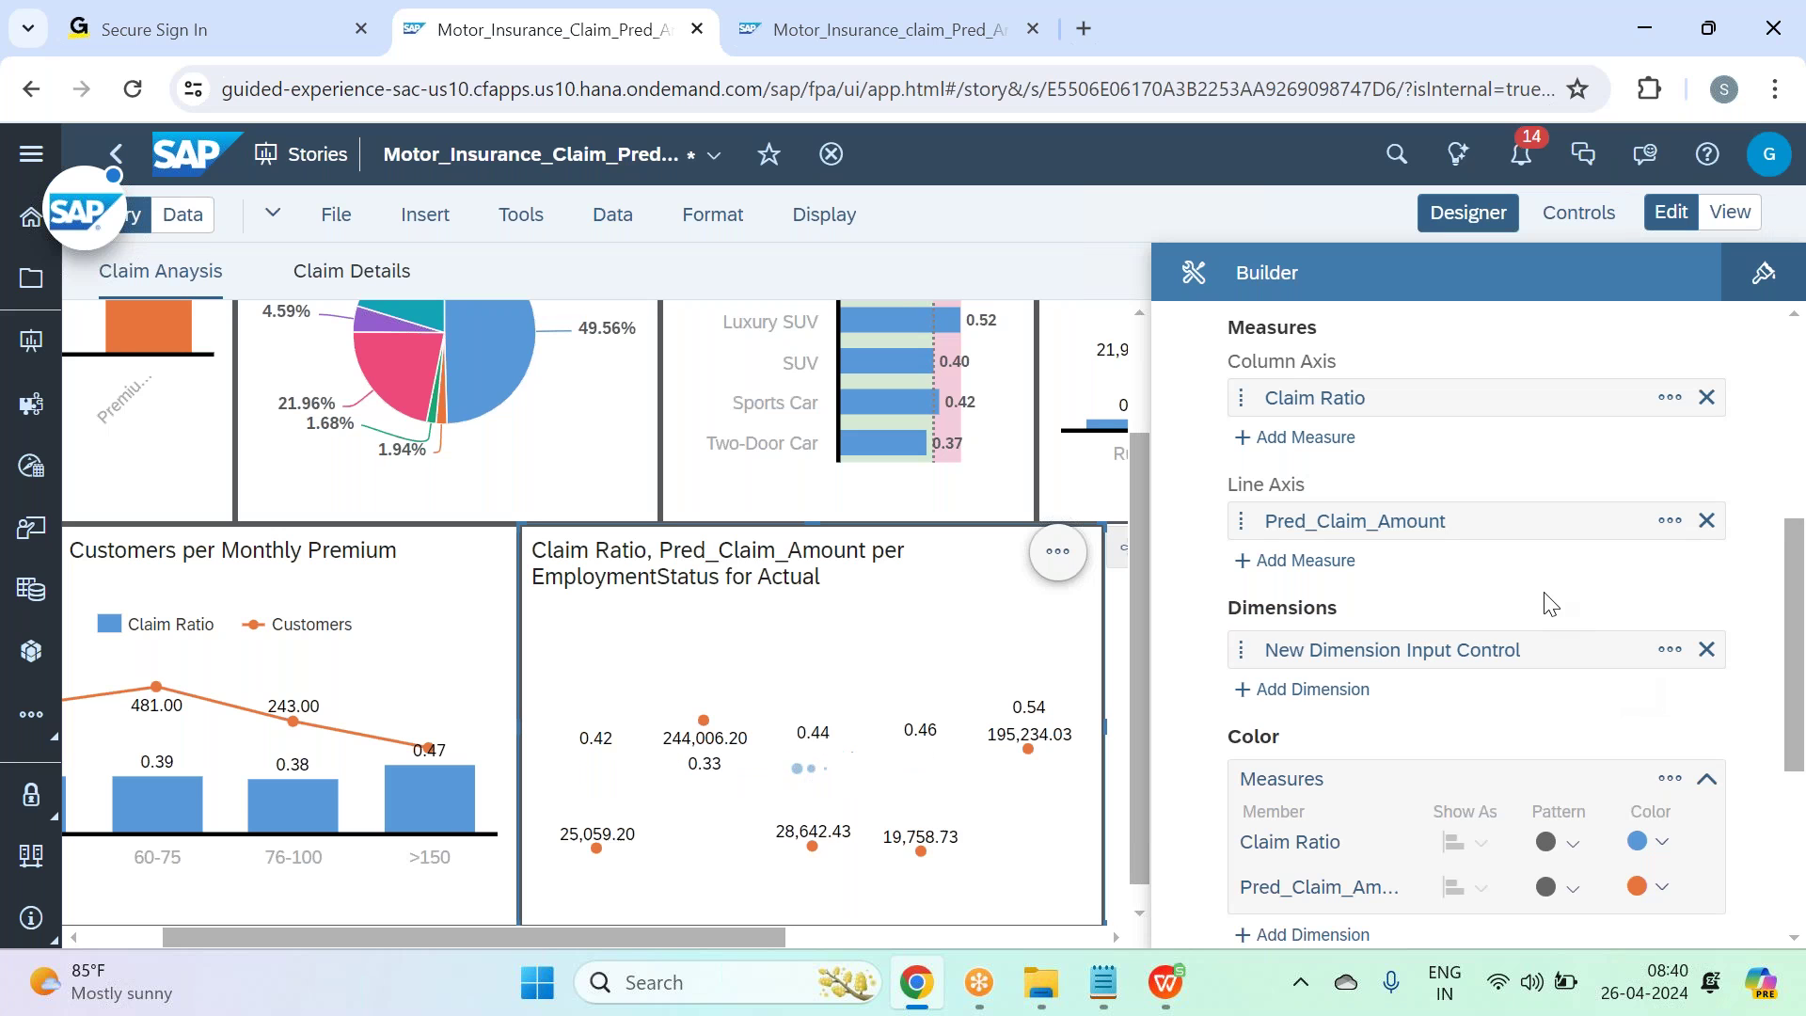
Turn off the Y axes overlap for the Claim Ratio and Pred_Claim_Amount chart.
{"action": "scroll", "coordinate": [1316, 395], "scroll_direction": "up", "scroll_amount": 1}
{"action": "scroll", "coordinate": [1260, 569], "scroll_direction": "up", "scroll_amount": 2}
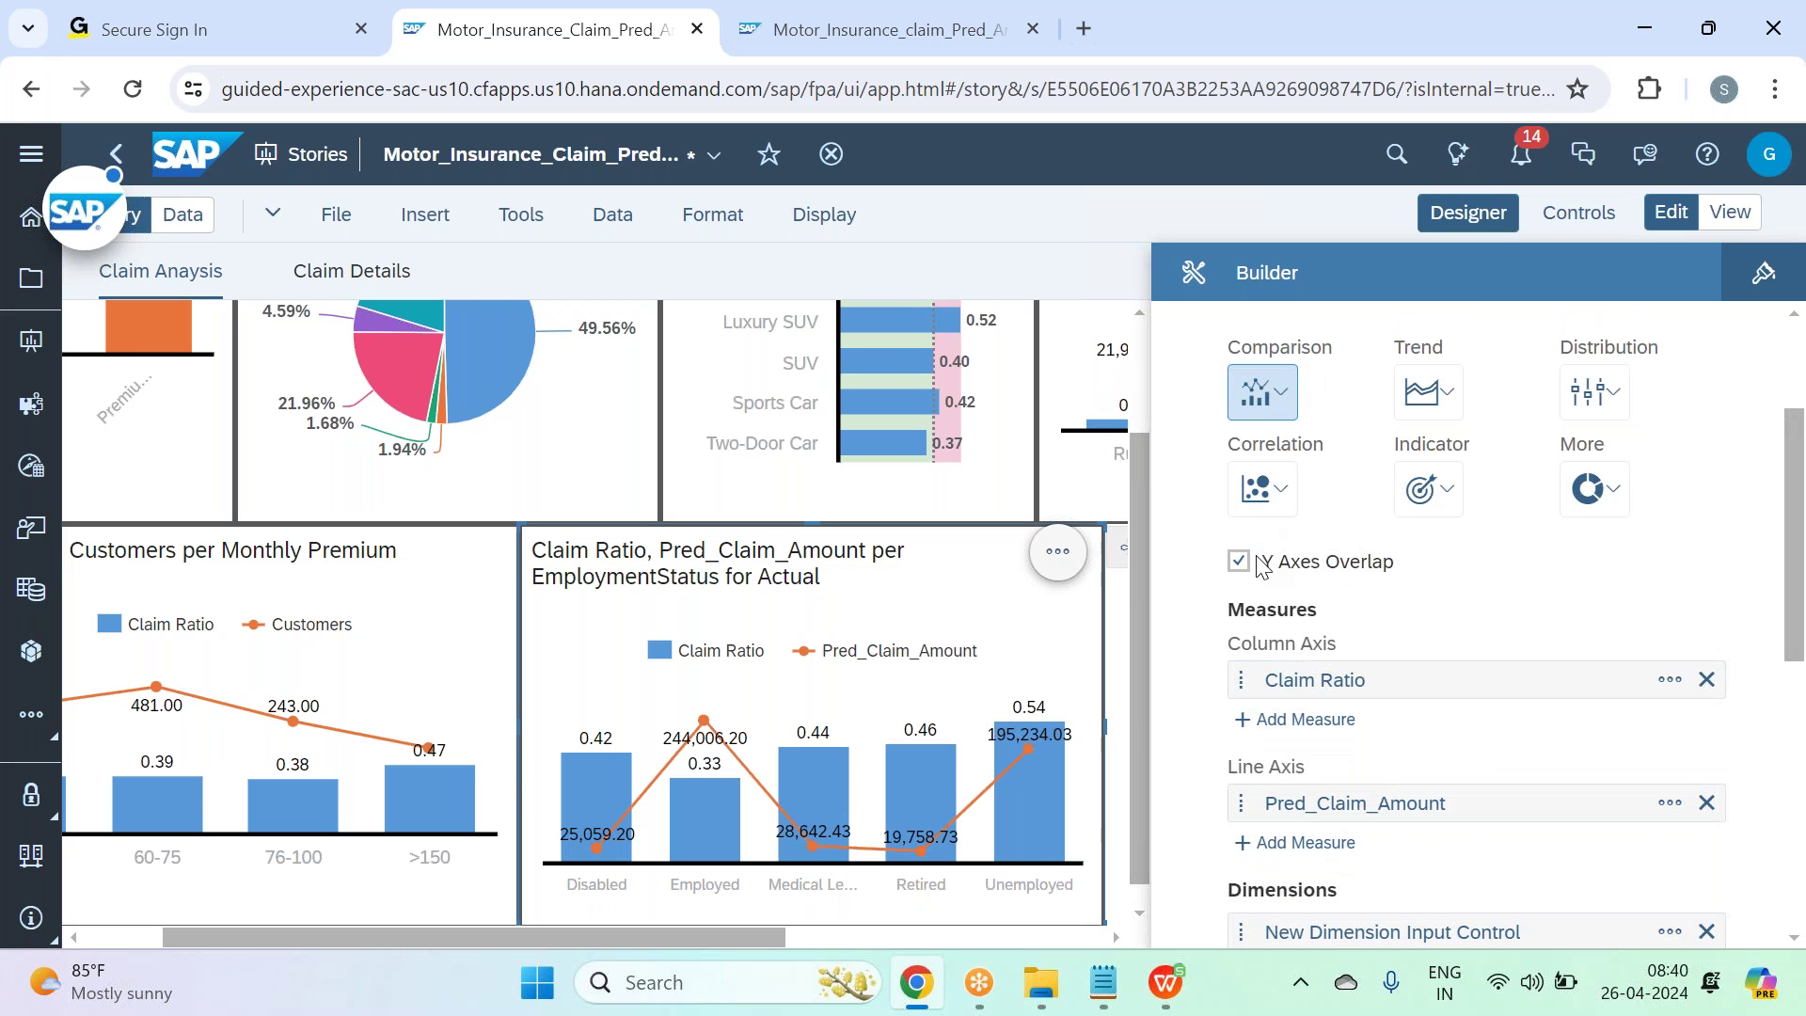
{"action": "left_click", "coordinate": [1258, 565]}
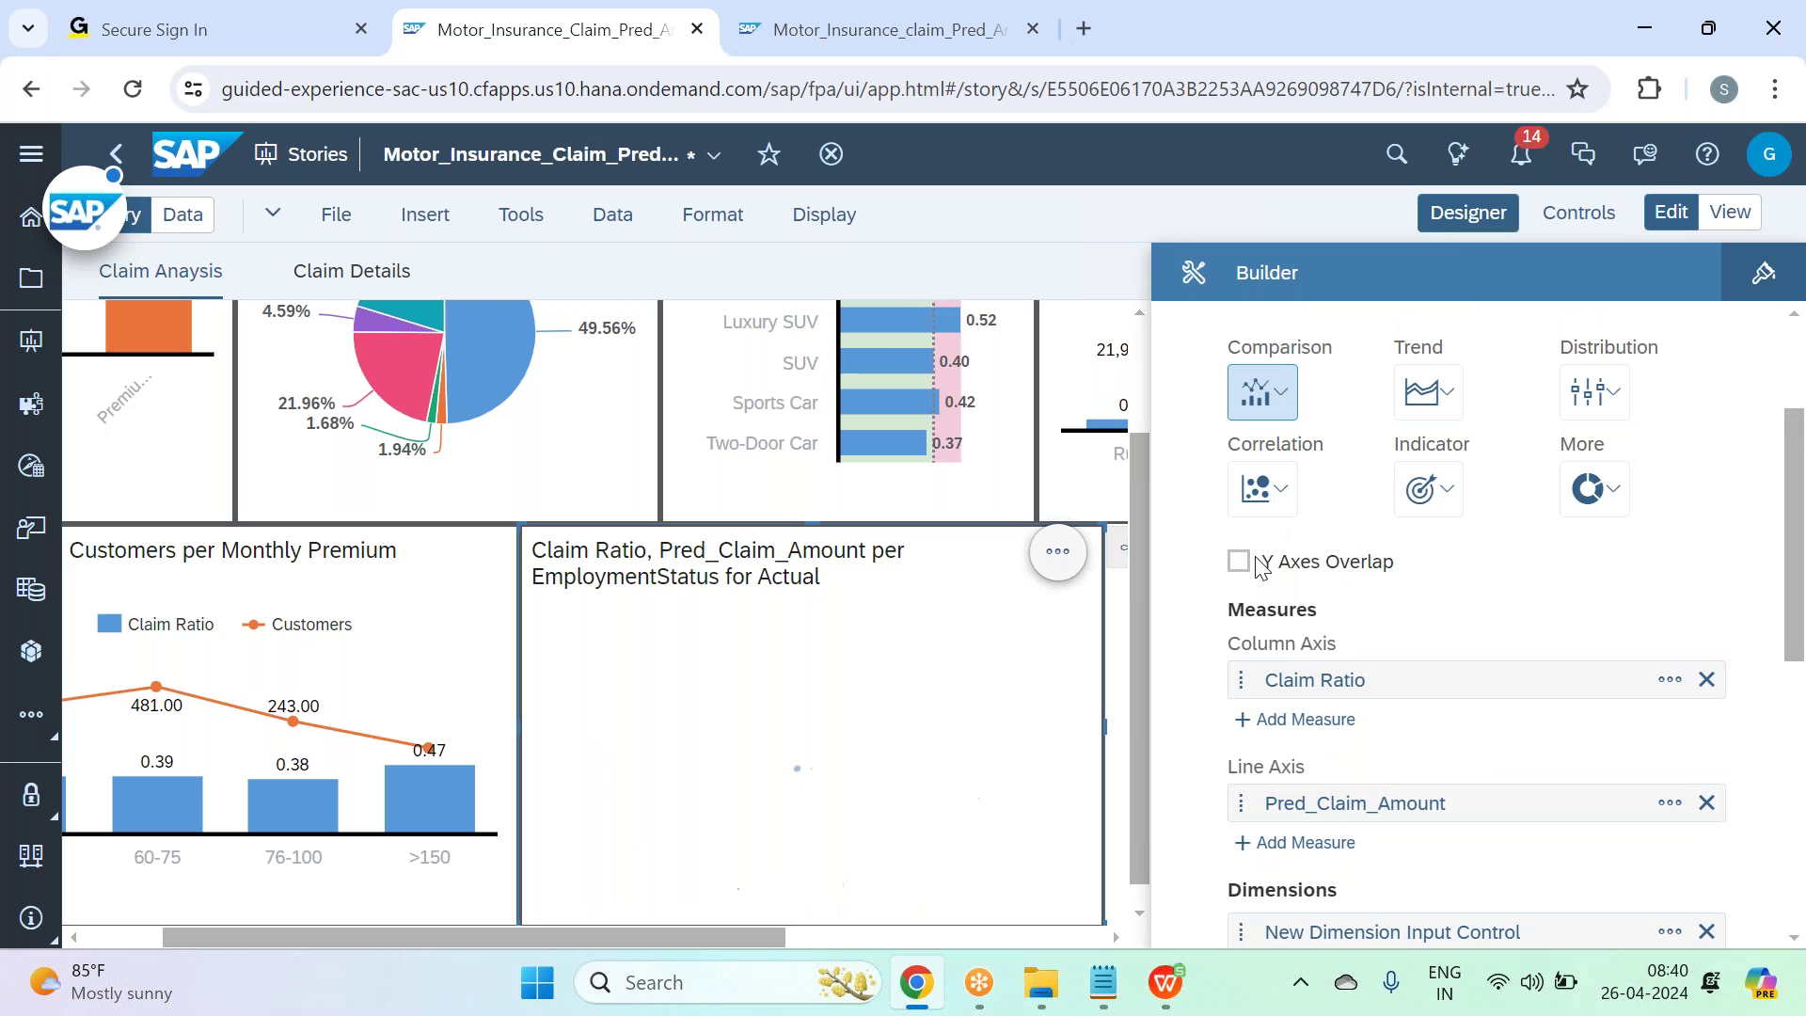
{"action": "left_click", "coordinate": [1455, 231]}
Enlarge the dimension input control beside the chart to the chart's height so all six dimensions fit.
{"action": "left_click", "coordinate": [1443, 554]}
{"action": "left_click_drag", "start_coordinate": [1380, 693], "coordinate": [1418, 851]}
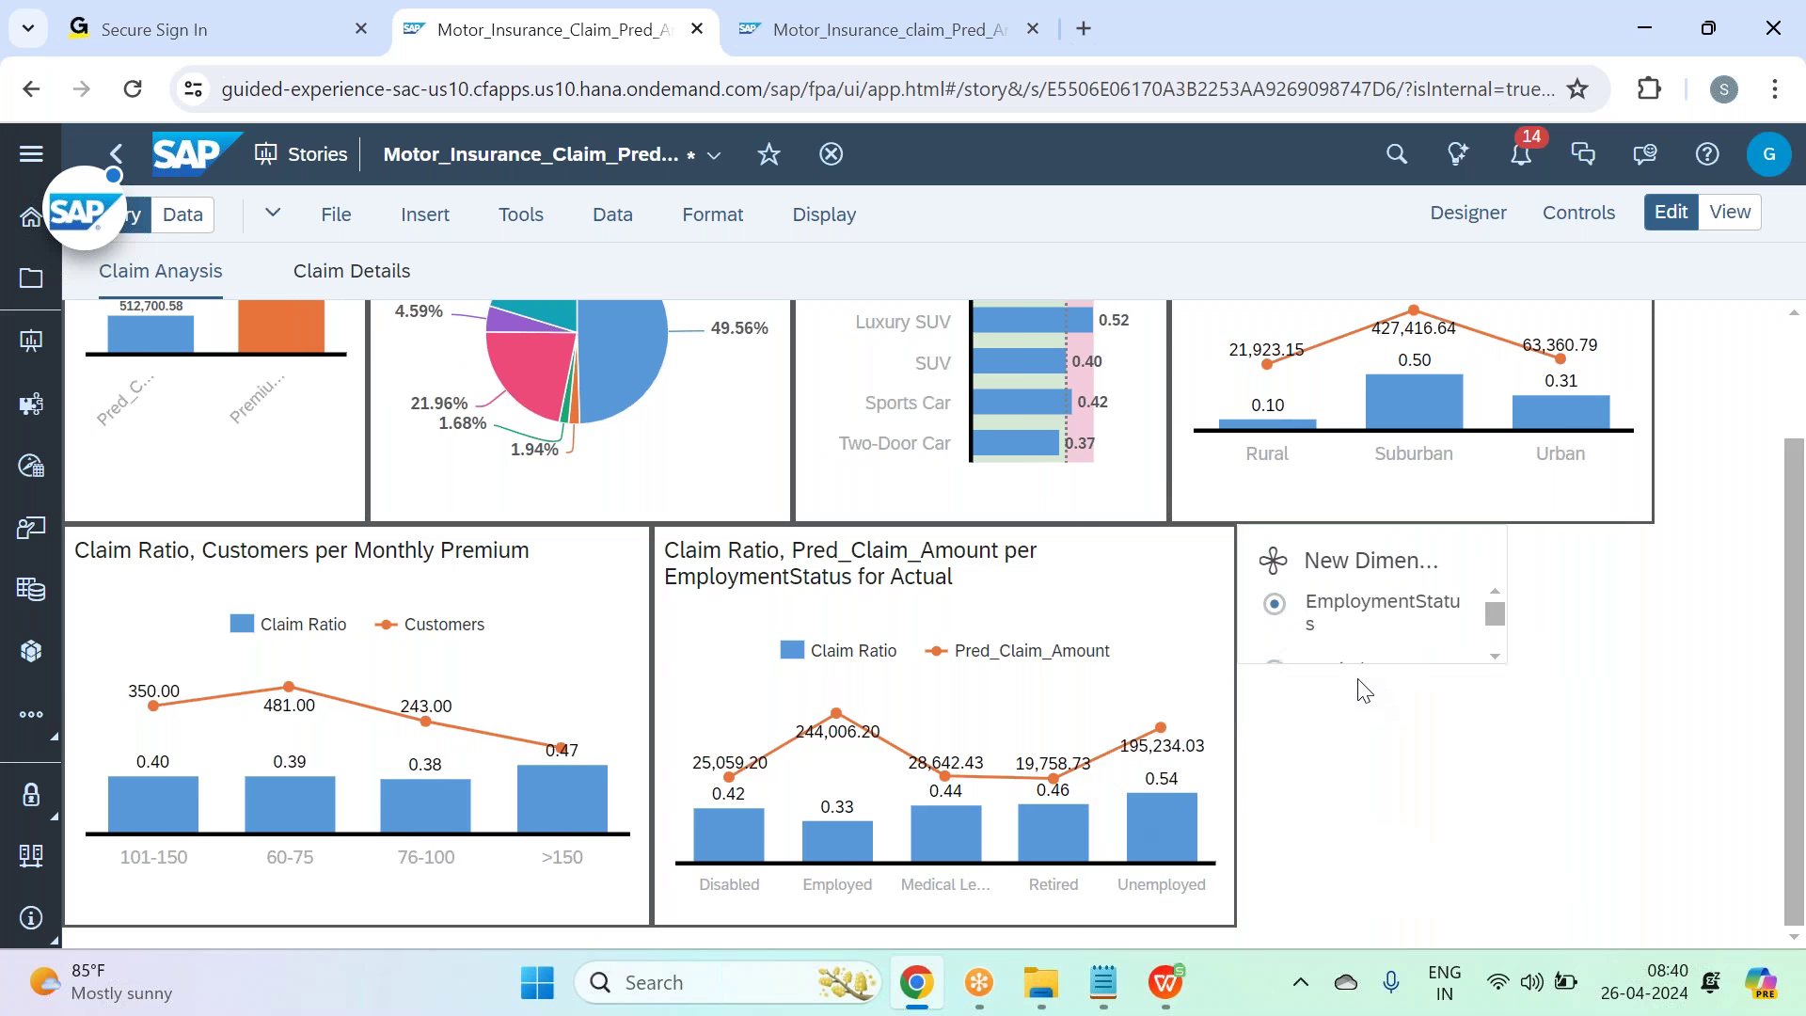
{"action": "left_click", "coordinate": [1393, 681]}
{"action": "left_click_drag", "start_coordinate": [1373, 664], "coordinate": [1373, 927]}
{"action": "left_click", "coordinate": [1594, 720]}
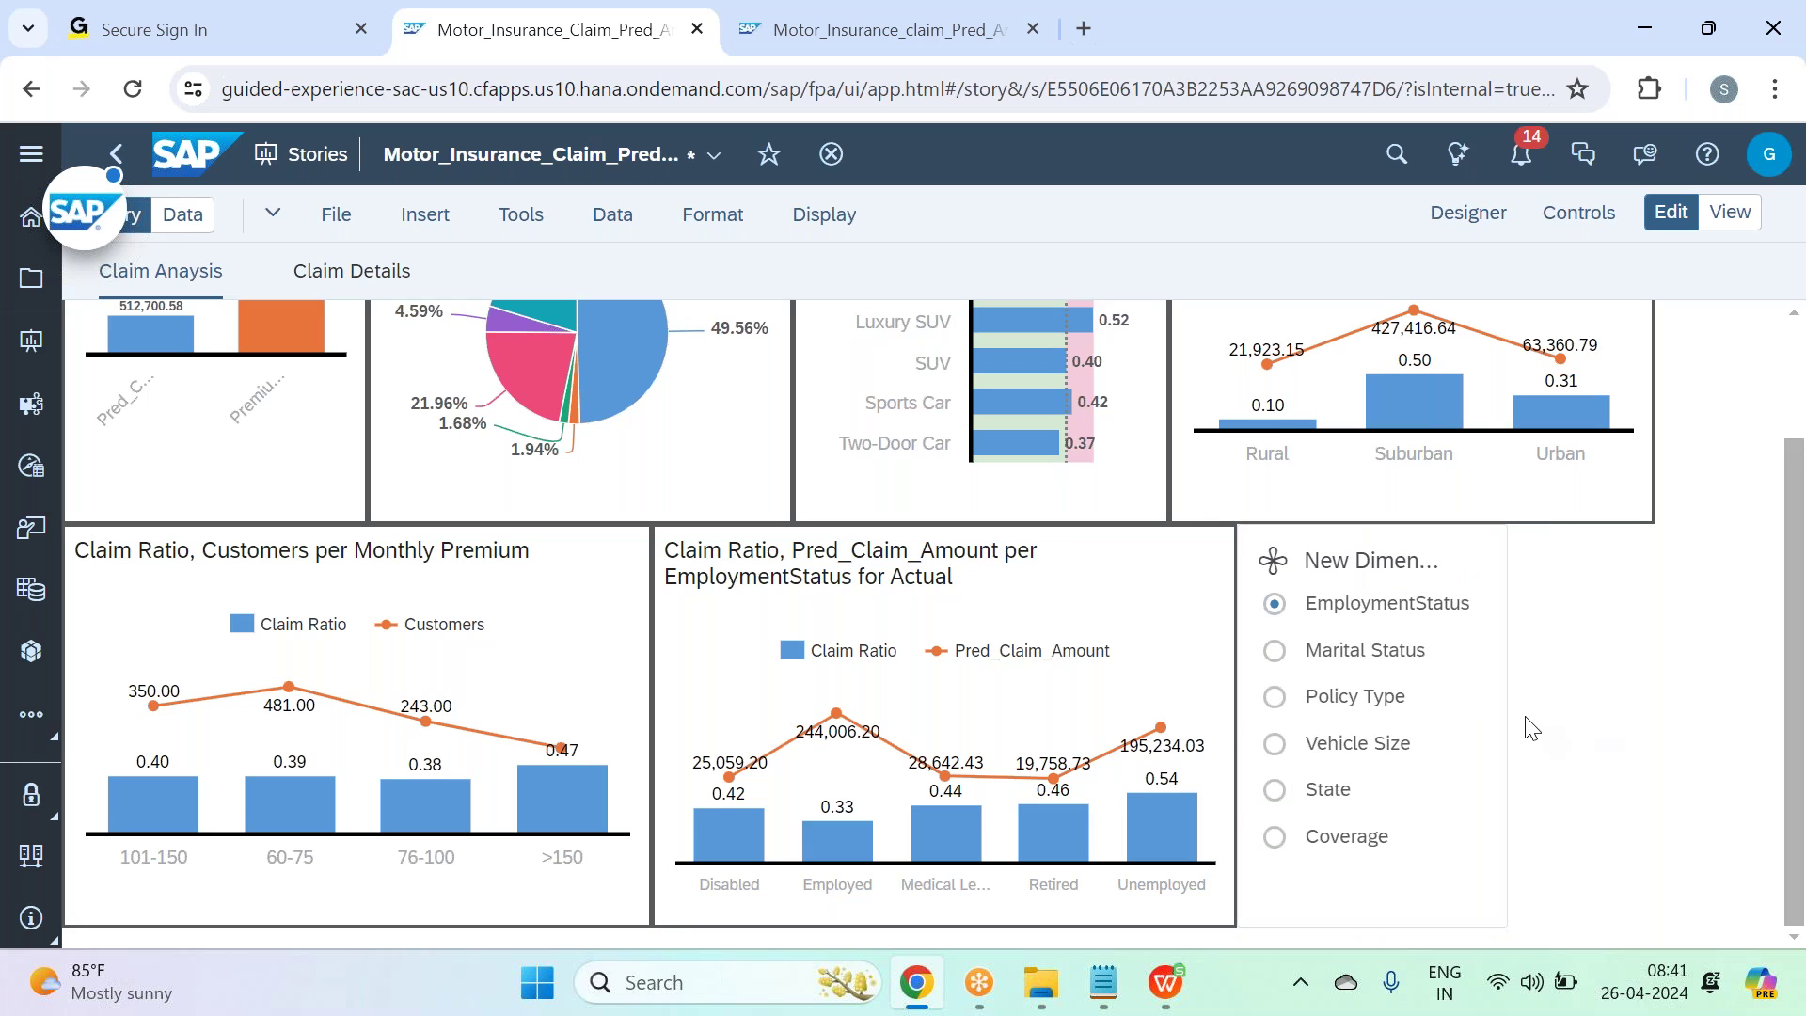
Style the dimension input control with a visible border on all sides.
{"action": "left_click", "coordinate": [1472, 788]}
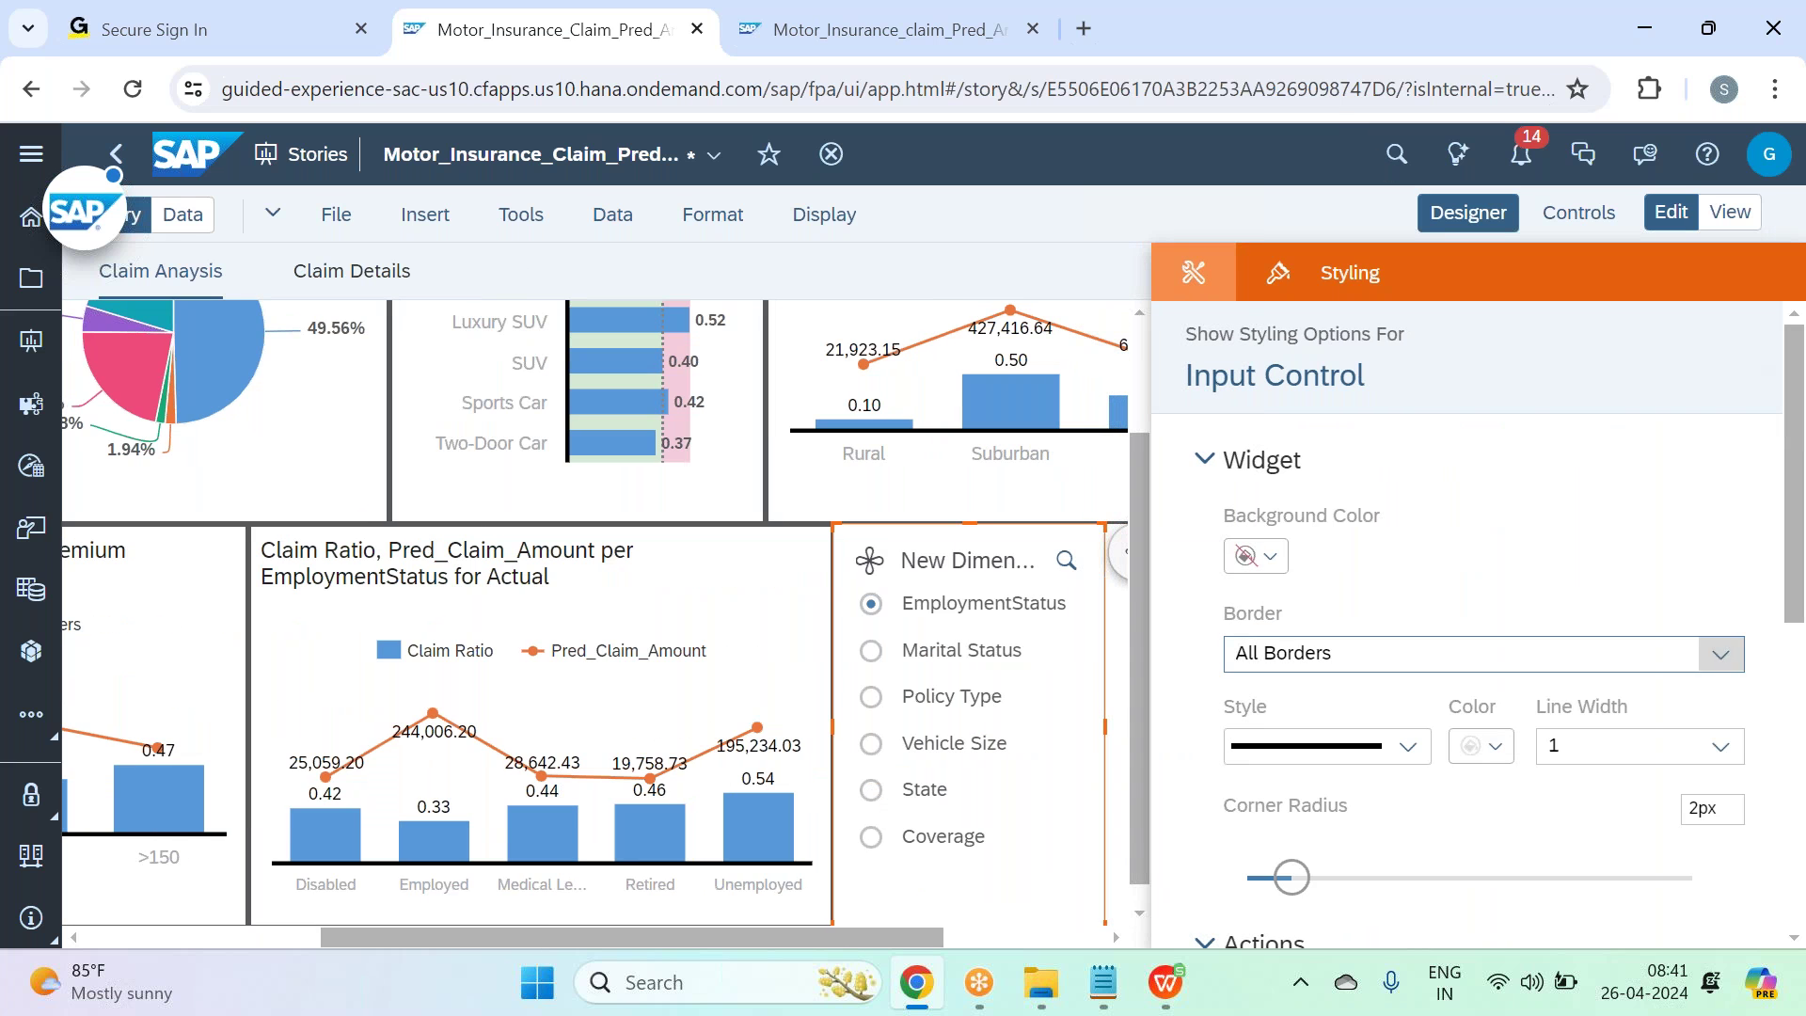
{"action": "left_click", "coordinate": [1720, 655]}
{"action": "left_click", "coordinate": [1491, 753]}
{"action": "left_click", "coordinate": [1602, 237]}
{"action": "left_click", "coordinate": [1464, 224]}
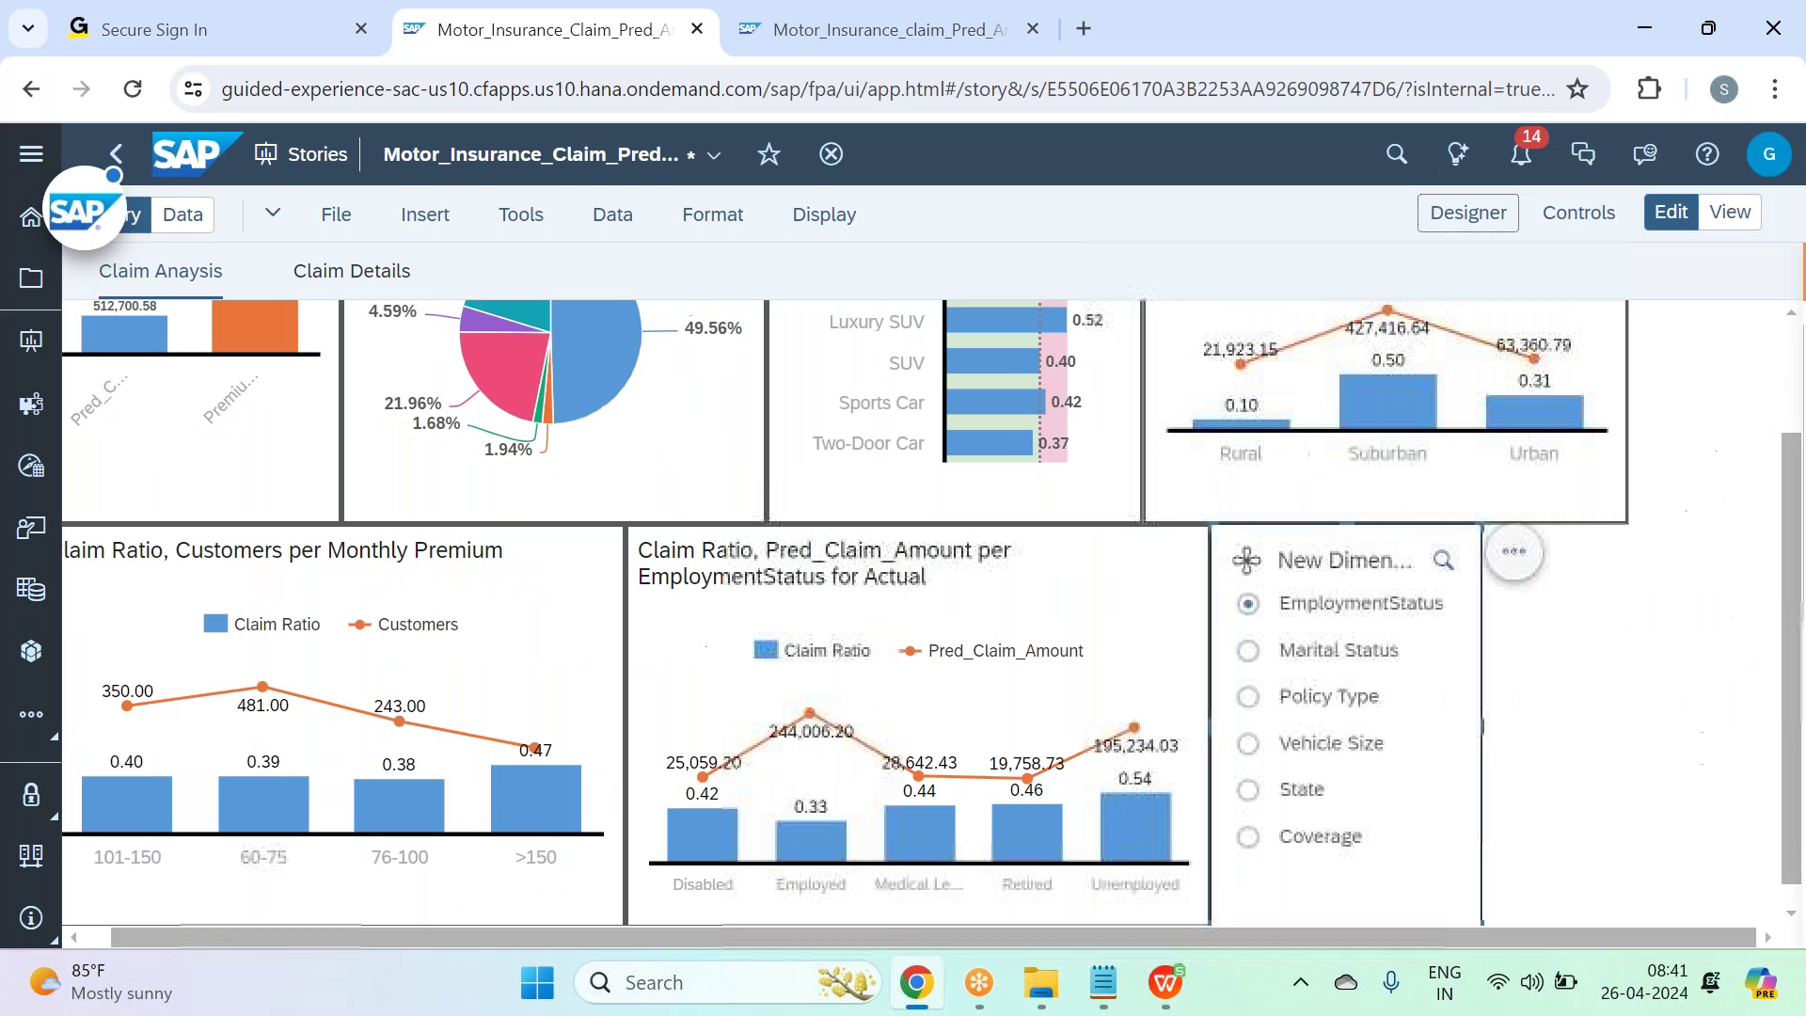
Switch the chart's dimension to Marital Status and finally to Vehicle Size with the dimension input control.
{"action": "mouse_move", "coordinate": [1167, 847]}
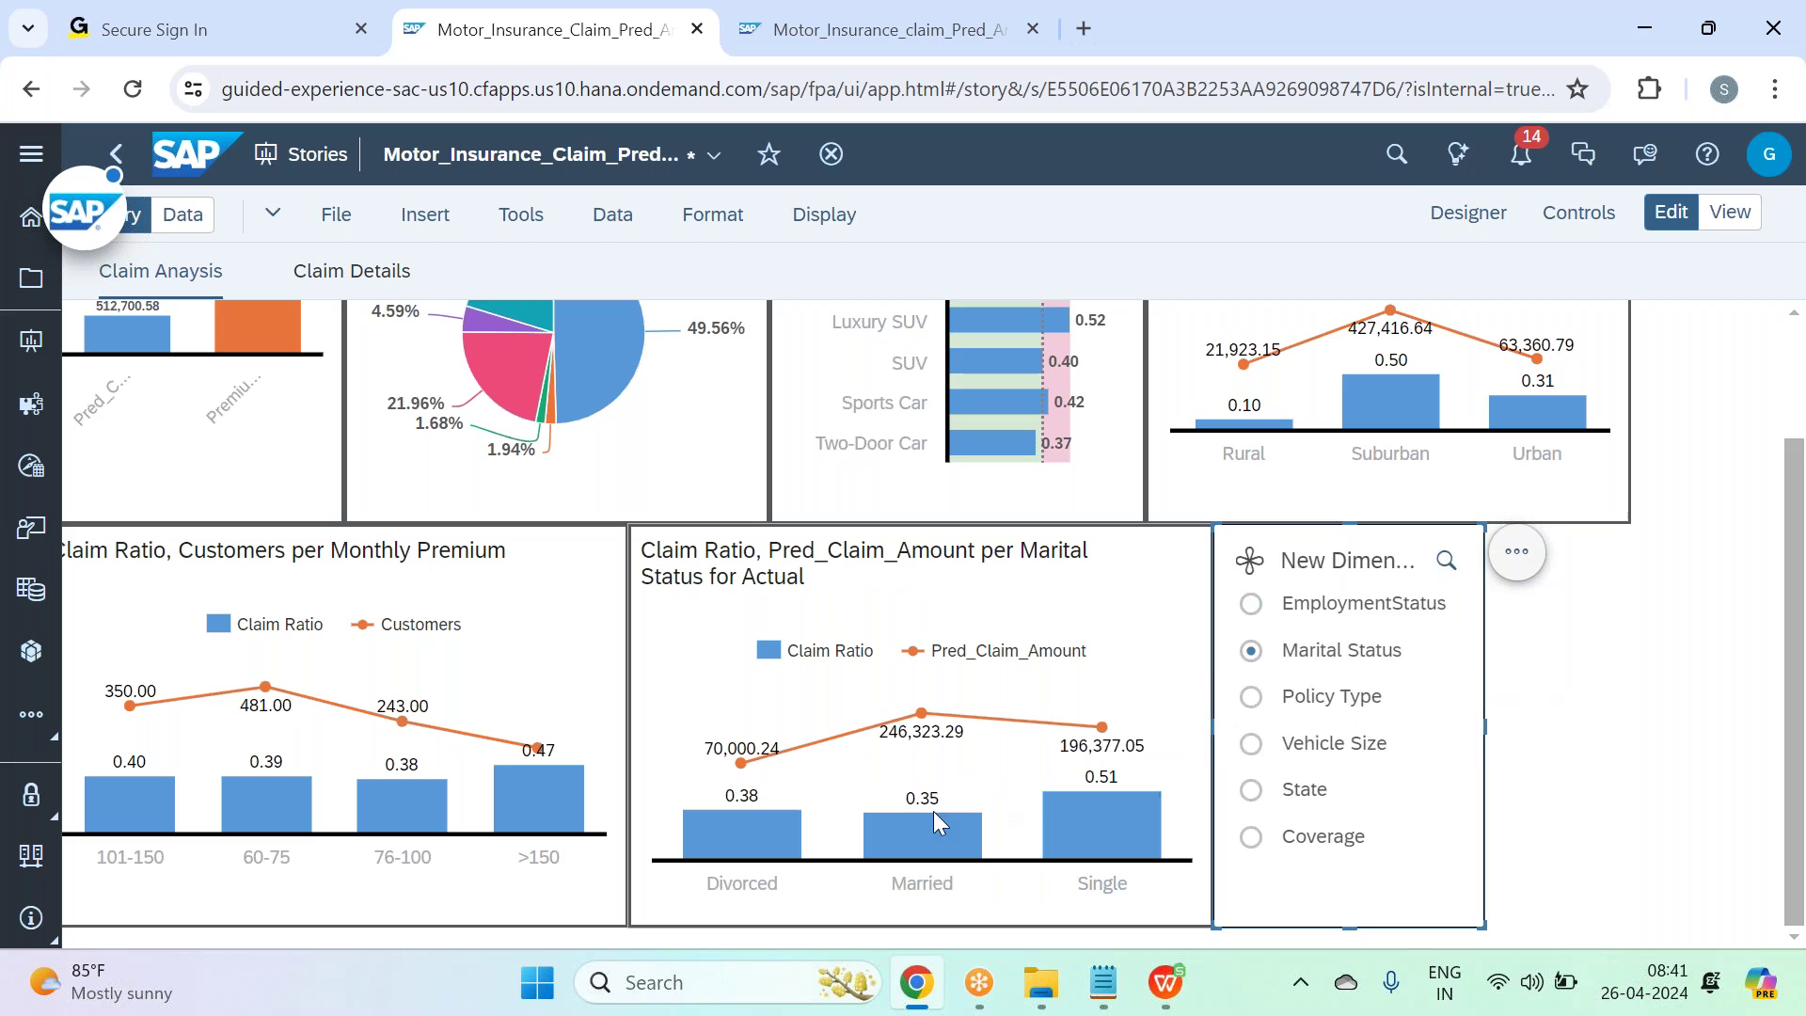
{"action": "mouse_move", "coordinate": [1164, 803]}
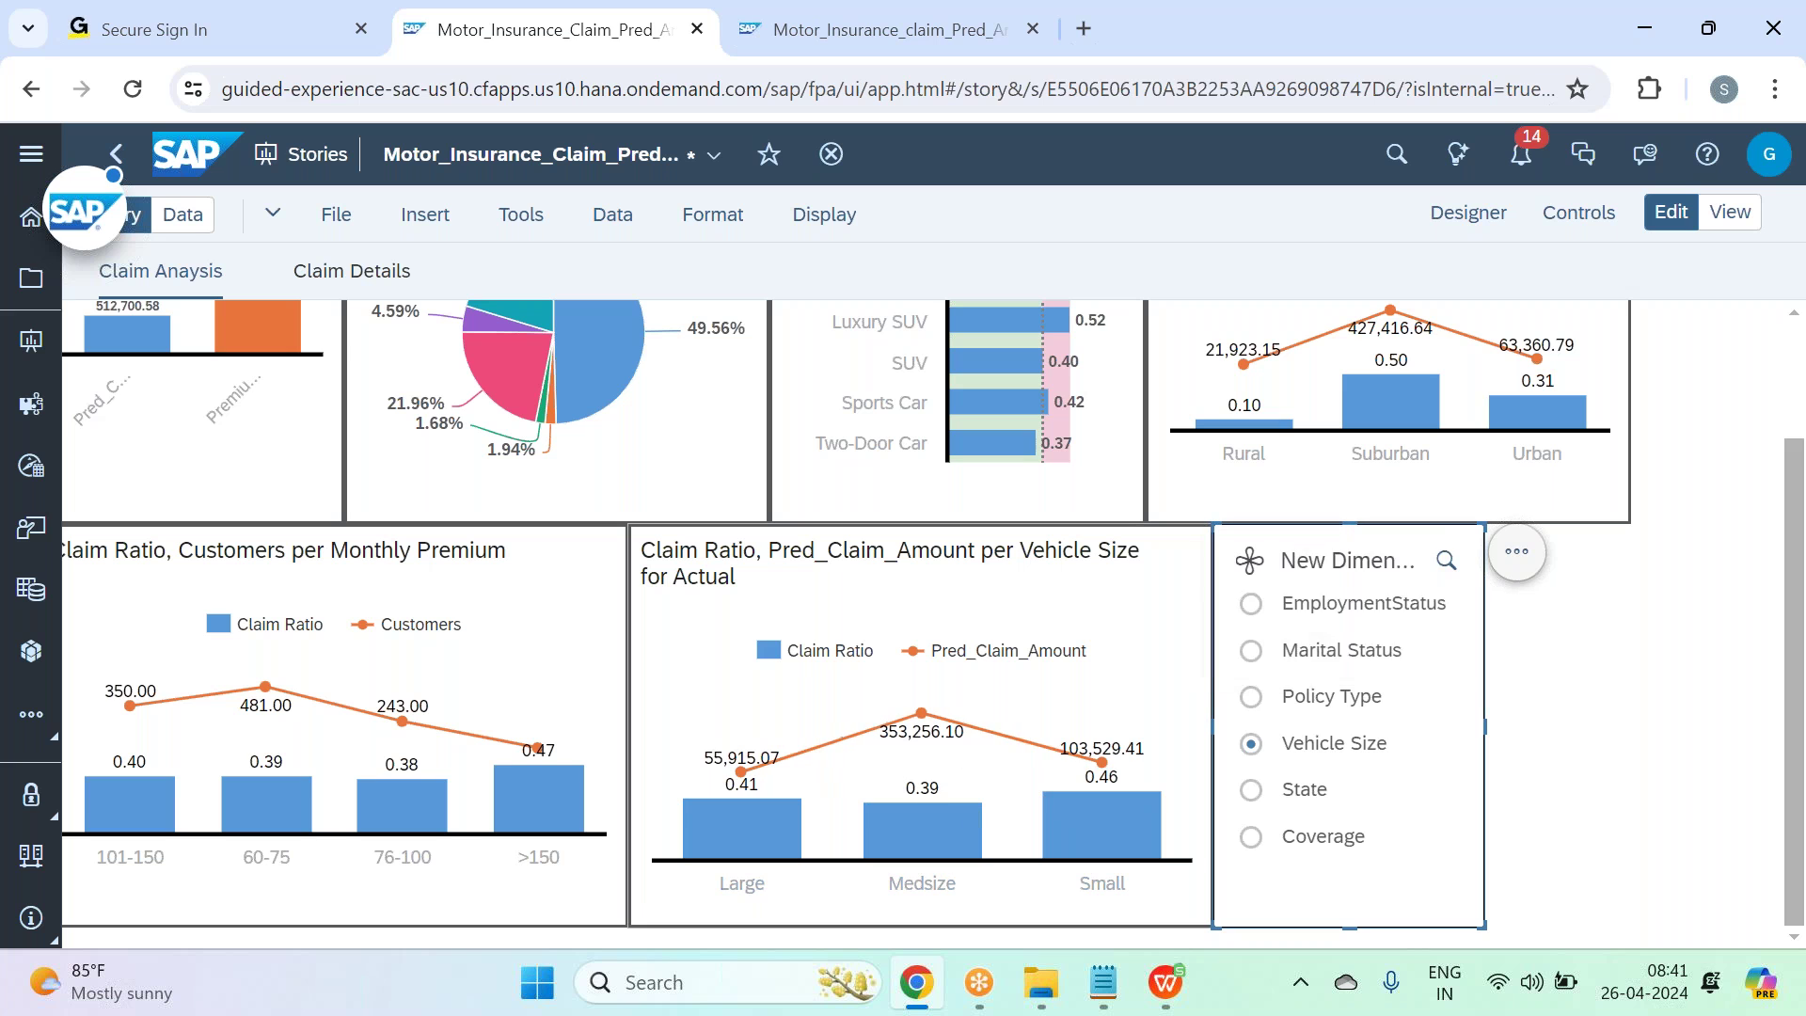
{"action": "left_click", "coordinate": [1627, 713]}
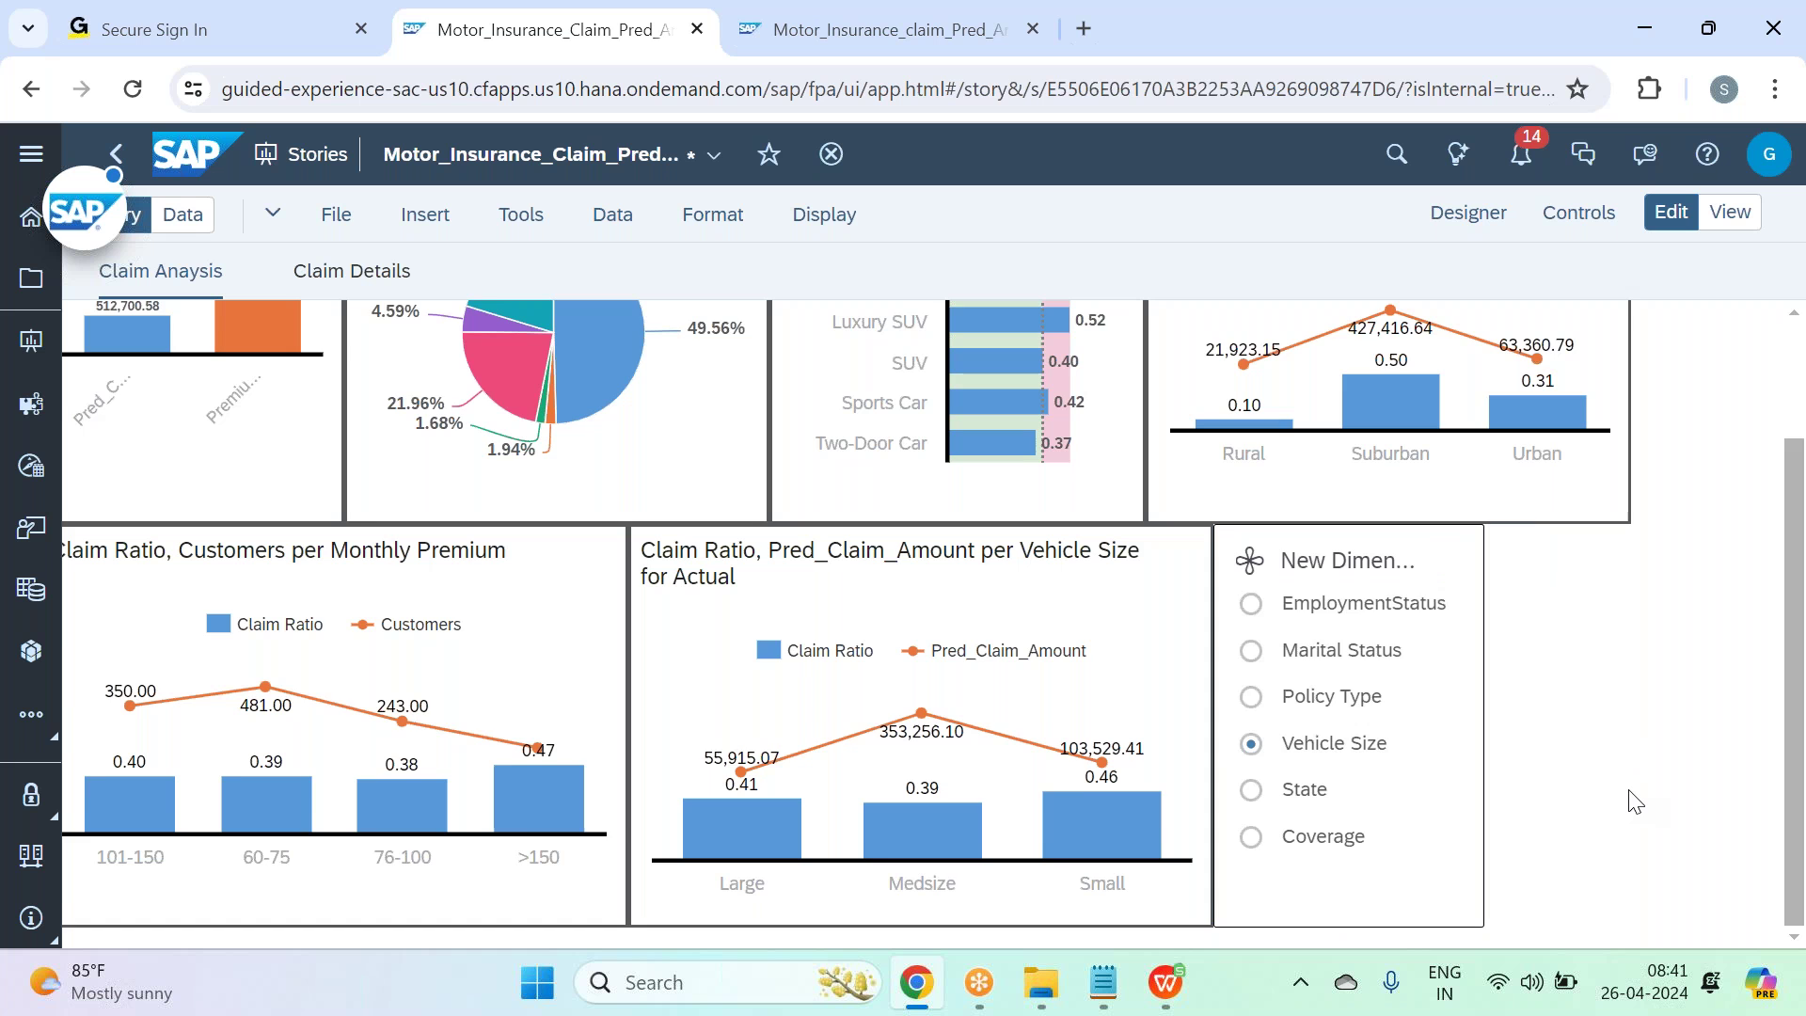
Save the story with the new chart and dimension input control.
{"action": "scroll", "coordinate": [1635, 801], "scroll_direction": "up", "scroll_amount": 2}
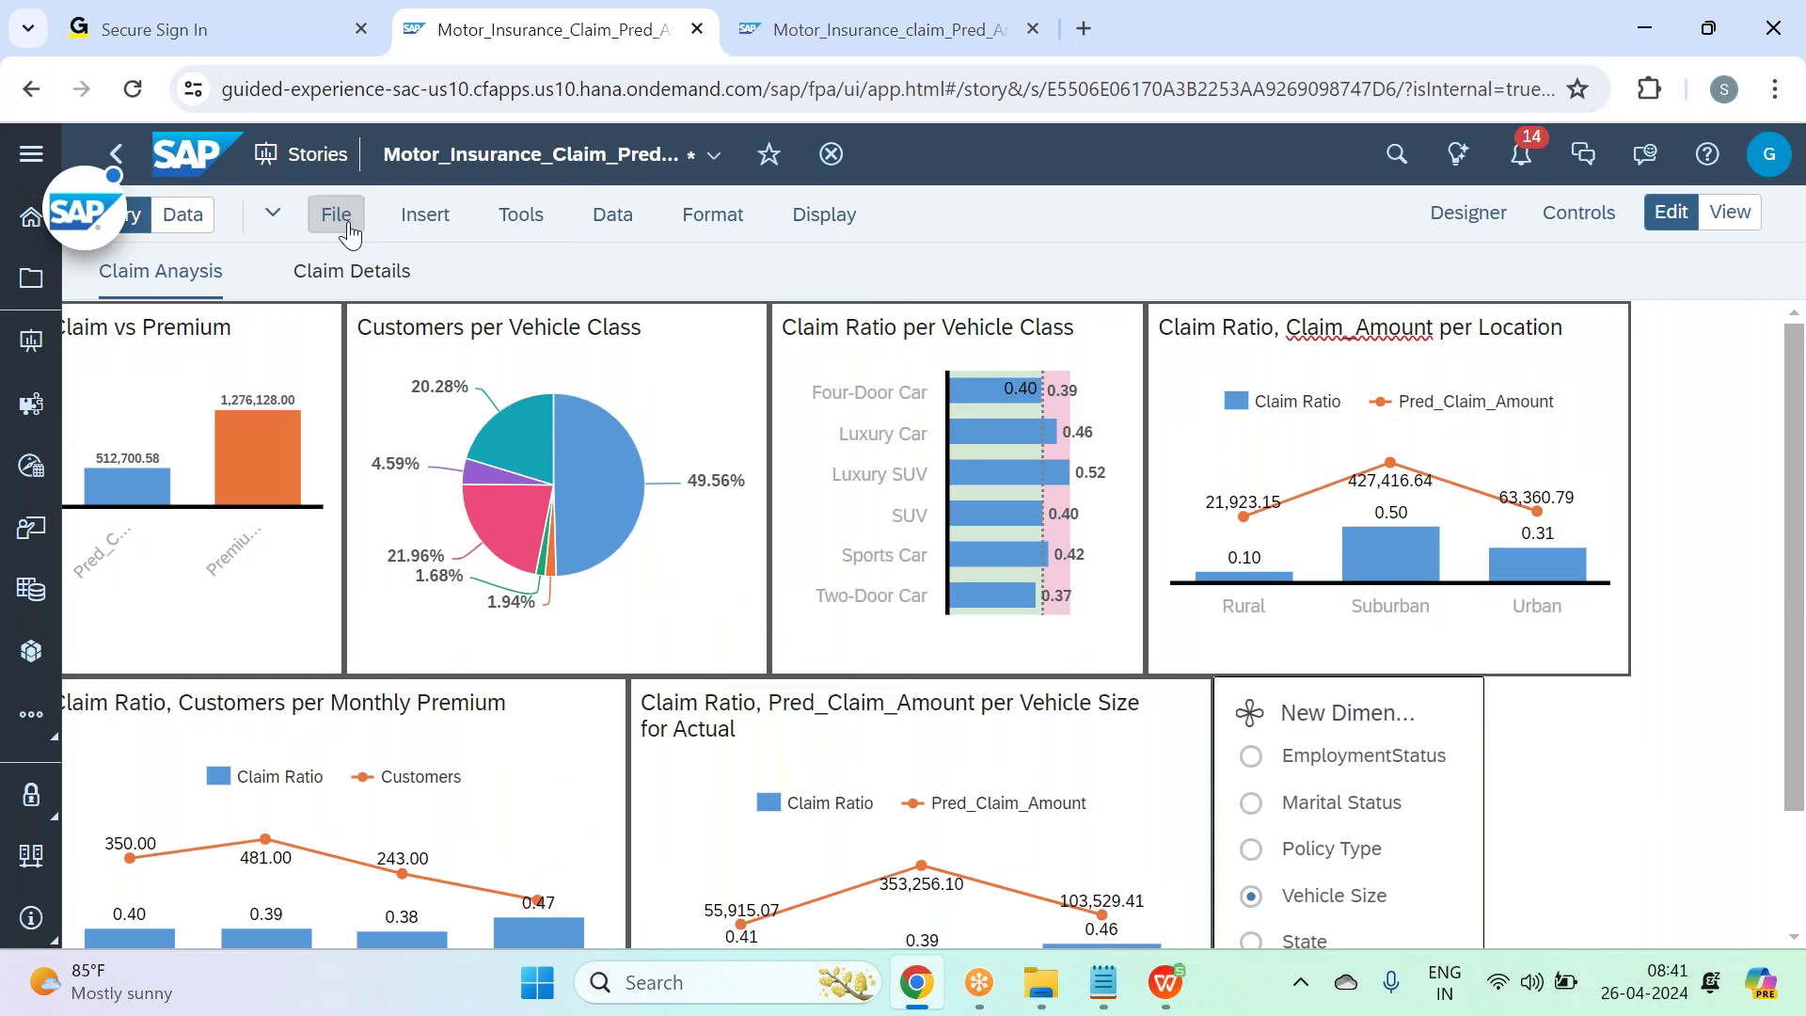
{"action": "left_click", "coordinate": [346, 231]}
{"action": "mouse_move", "coordinate": [404, 294]}
{"action": "left_click", "coordinate": [576, 294]}
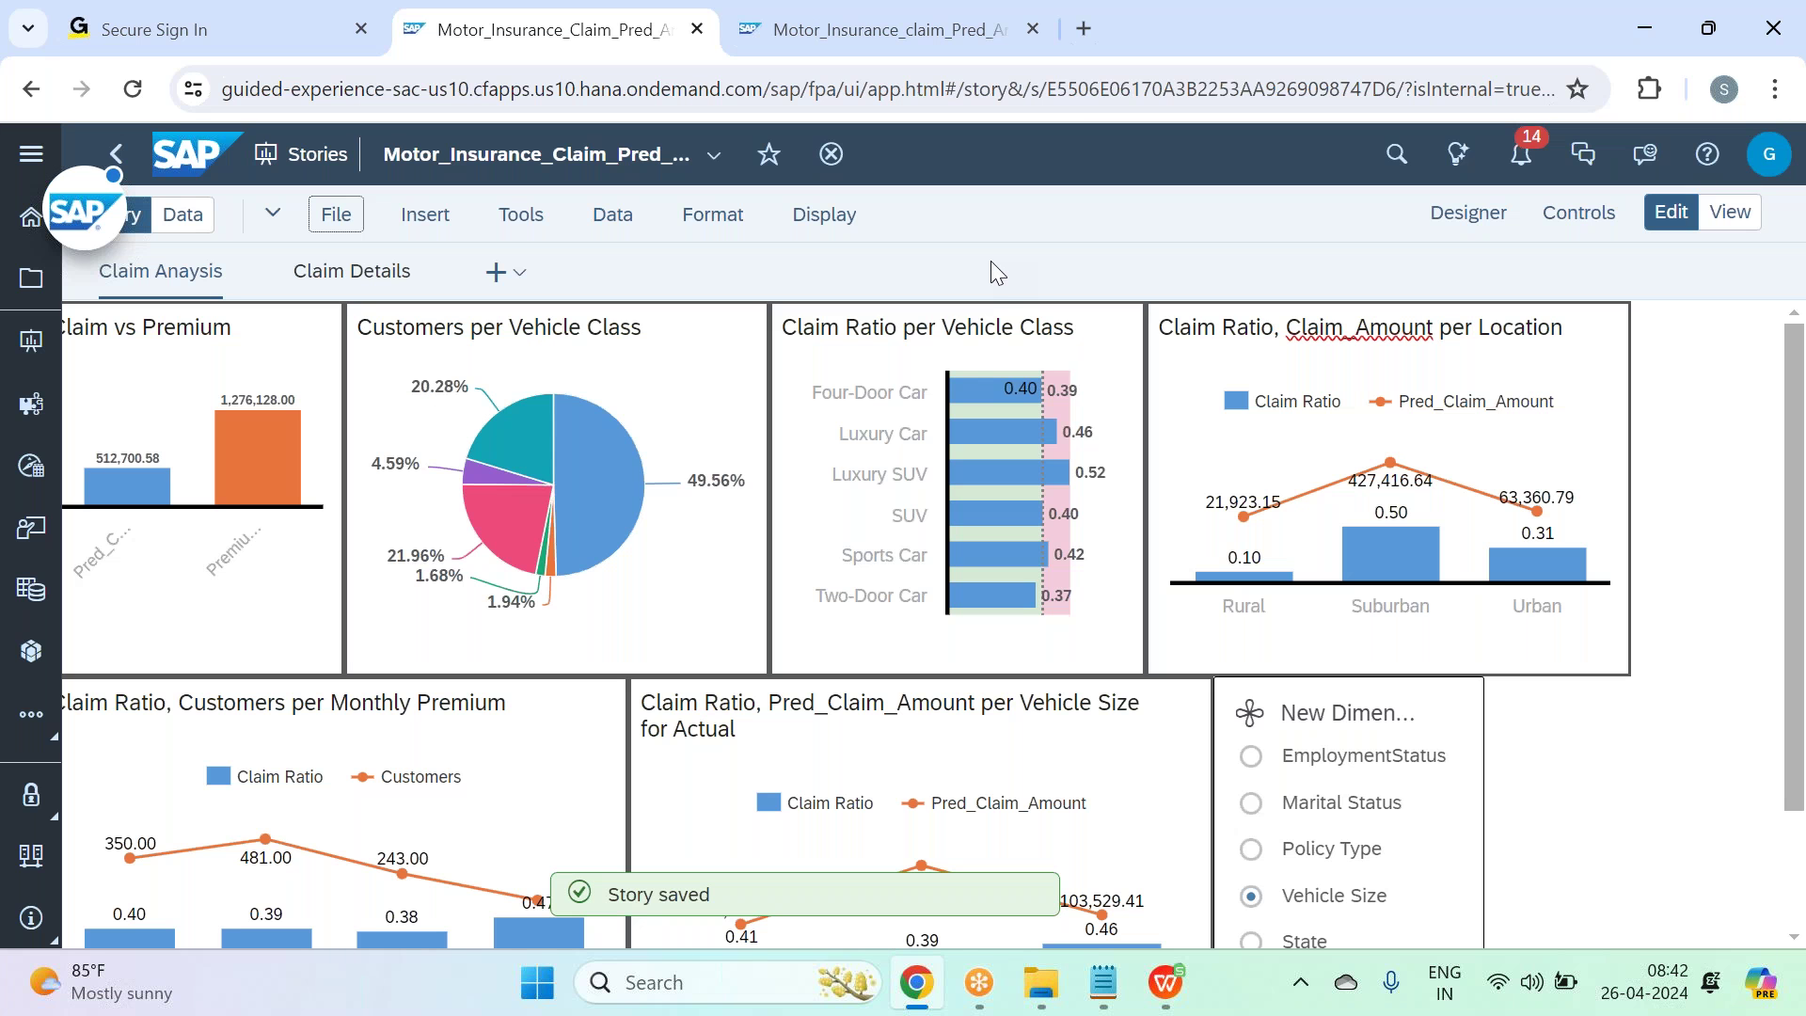
Review the charts on the claim analysis page and the table on the Claim Details page.
{"action": "mouse_move", "coordinate": [1502, 463]}
{"action": "mouse_move", "coordinate": [1433, 576]}
{"action": "scroll", "coordinate": [1433, 576], "scroll_direction": "down", "scroll_amount": 2}
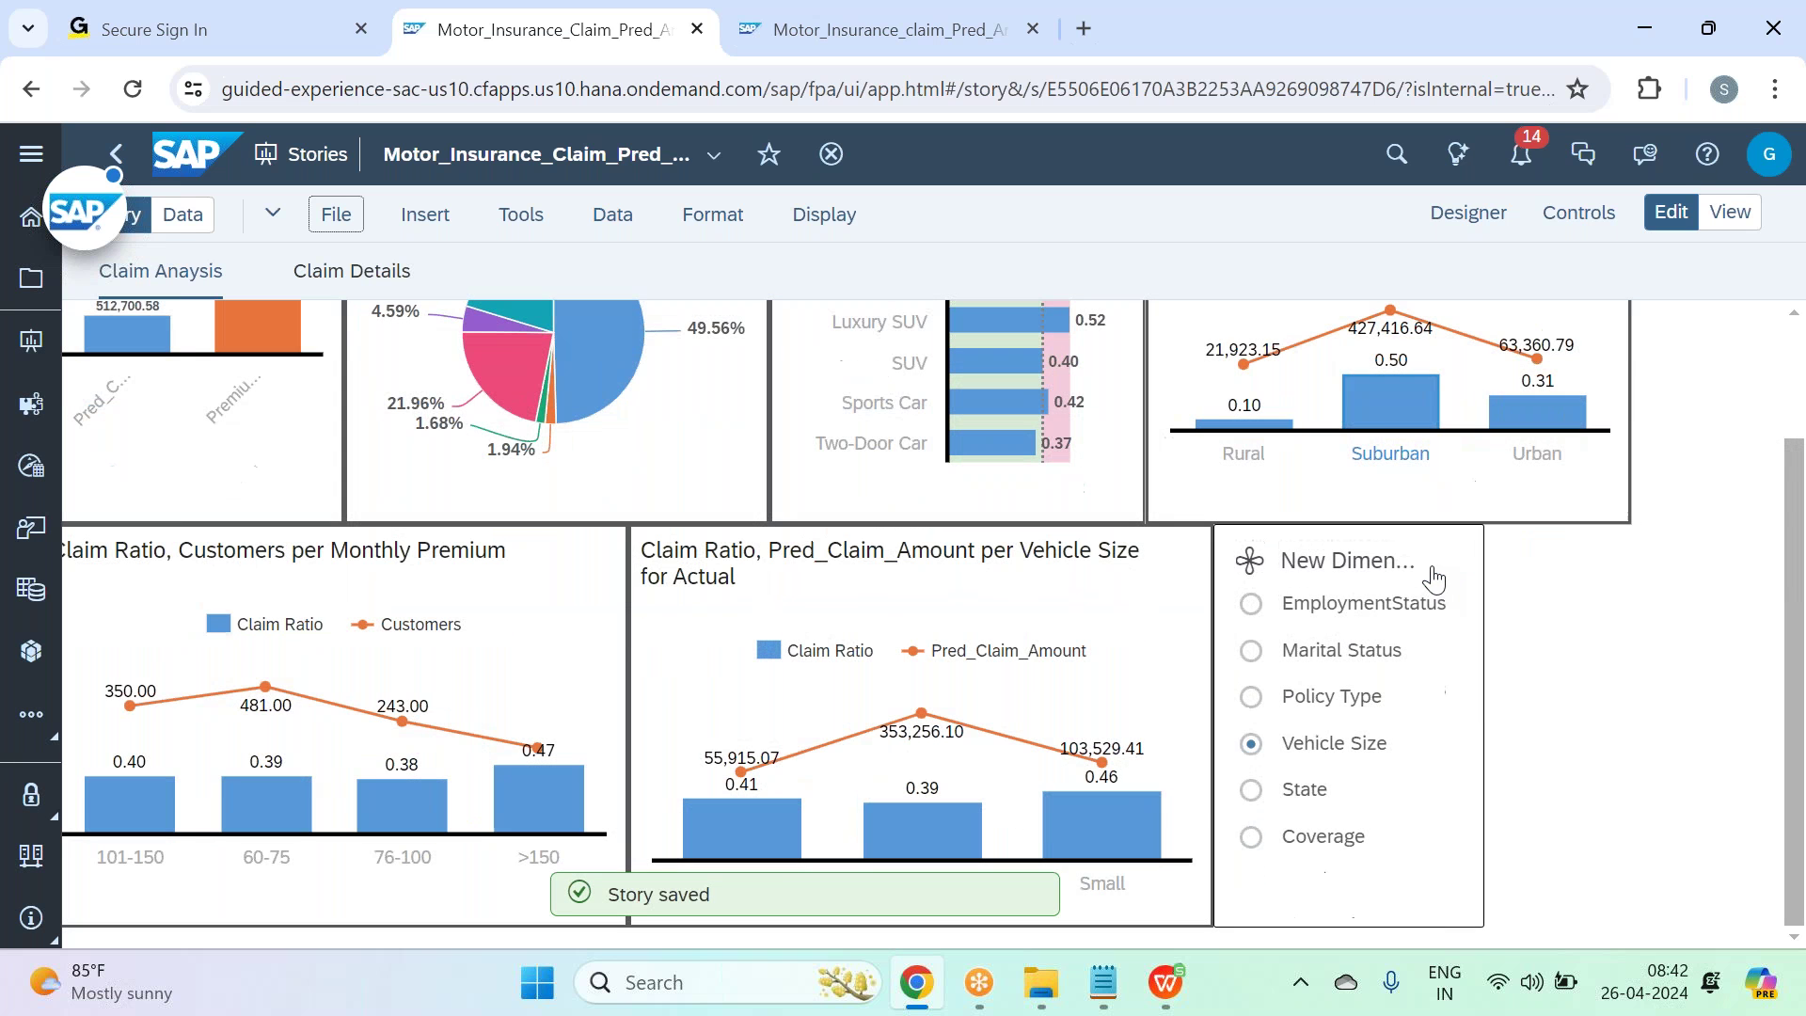
{"action": "scroll", "coordinate": [934, 623], "scroll_direction": "up", "scroll_amount": 2}
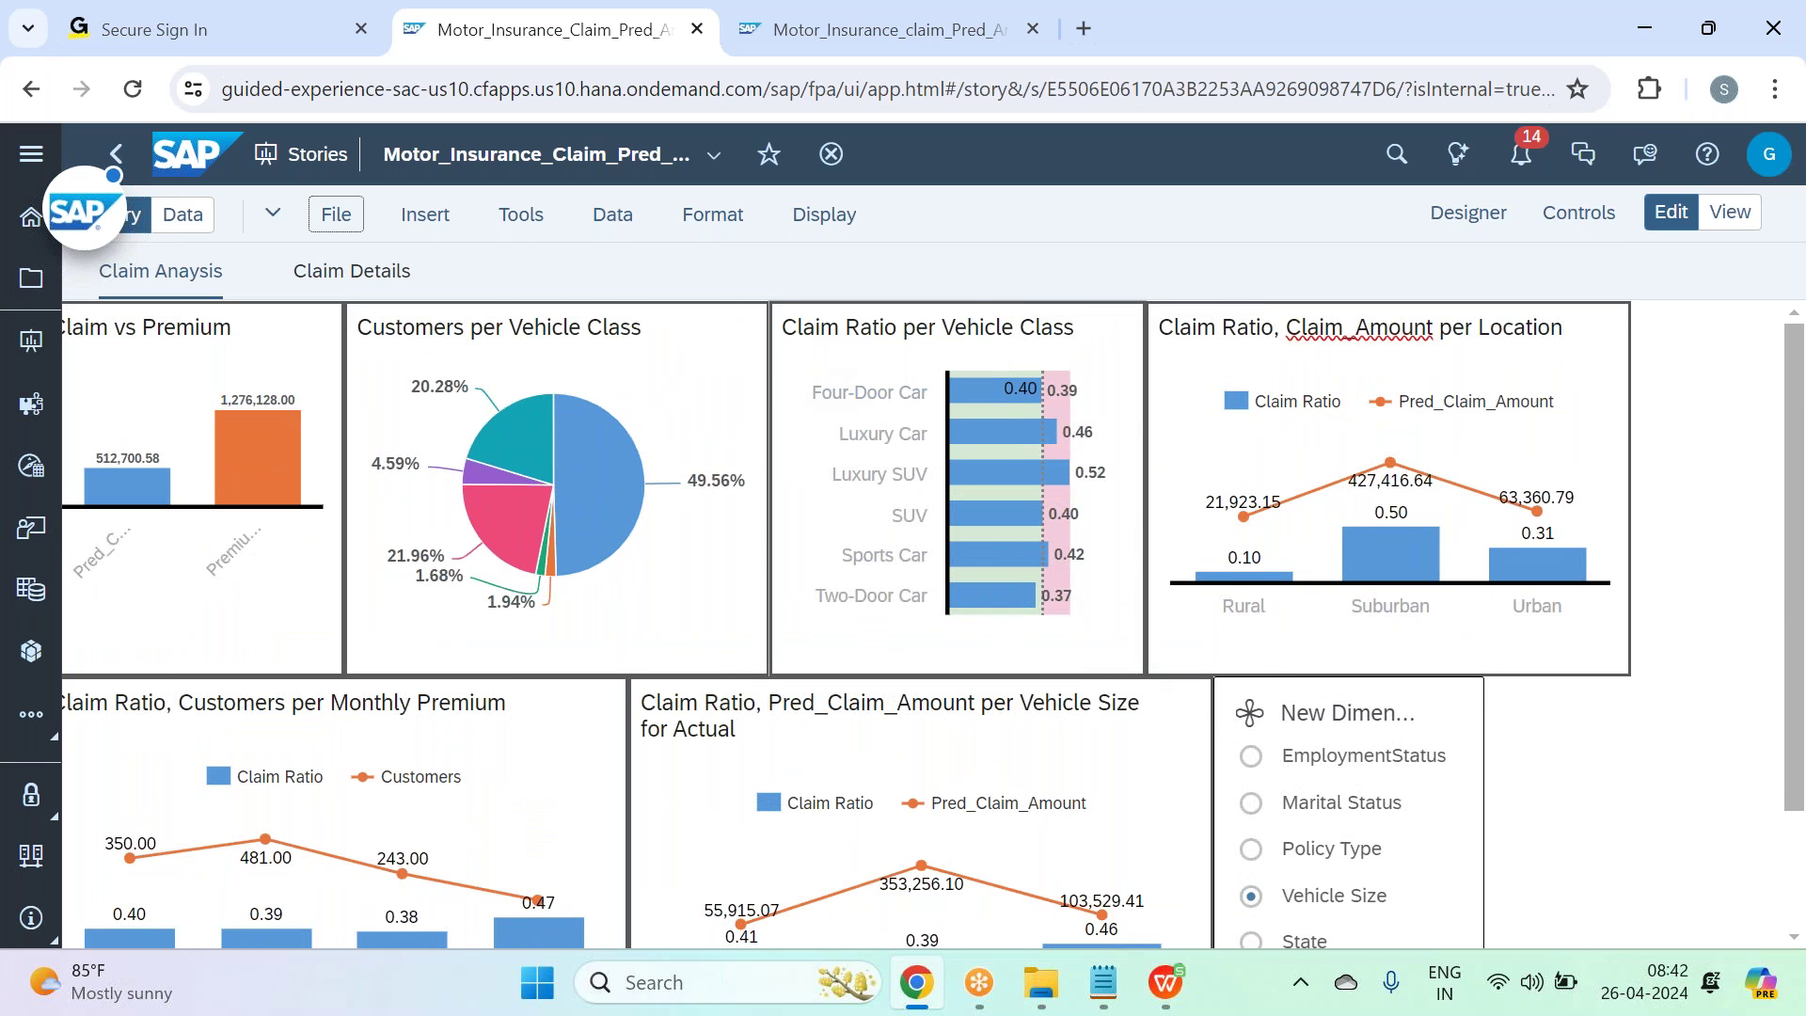
{"action": "scroll", "coordinate": [996, 395], "scroll_direction": "down", "scroll_amount": 2}
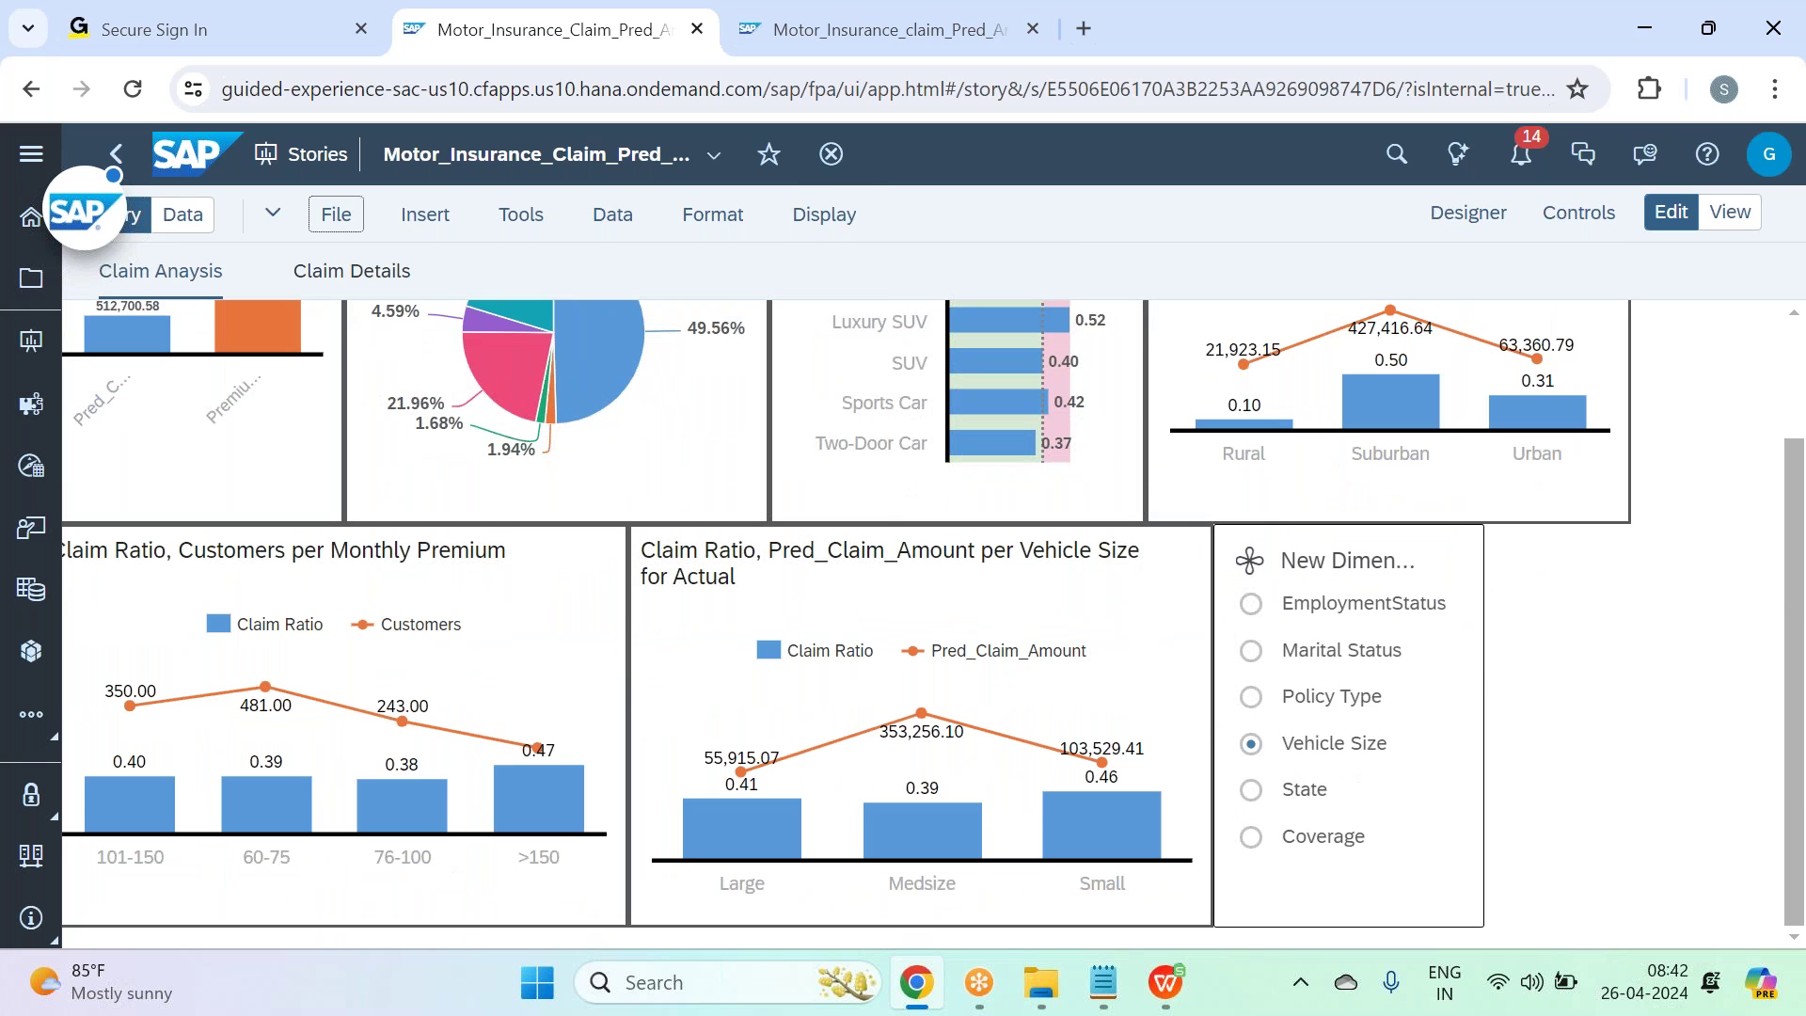
{"action": "left_click", "coordinate": [369, 272]}
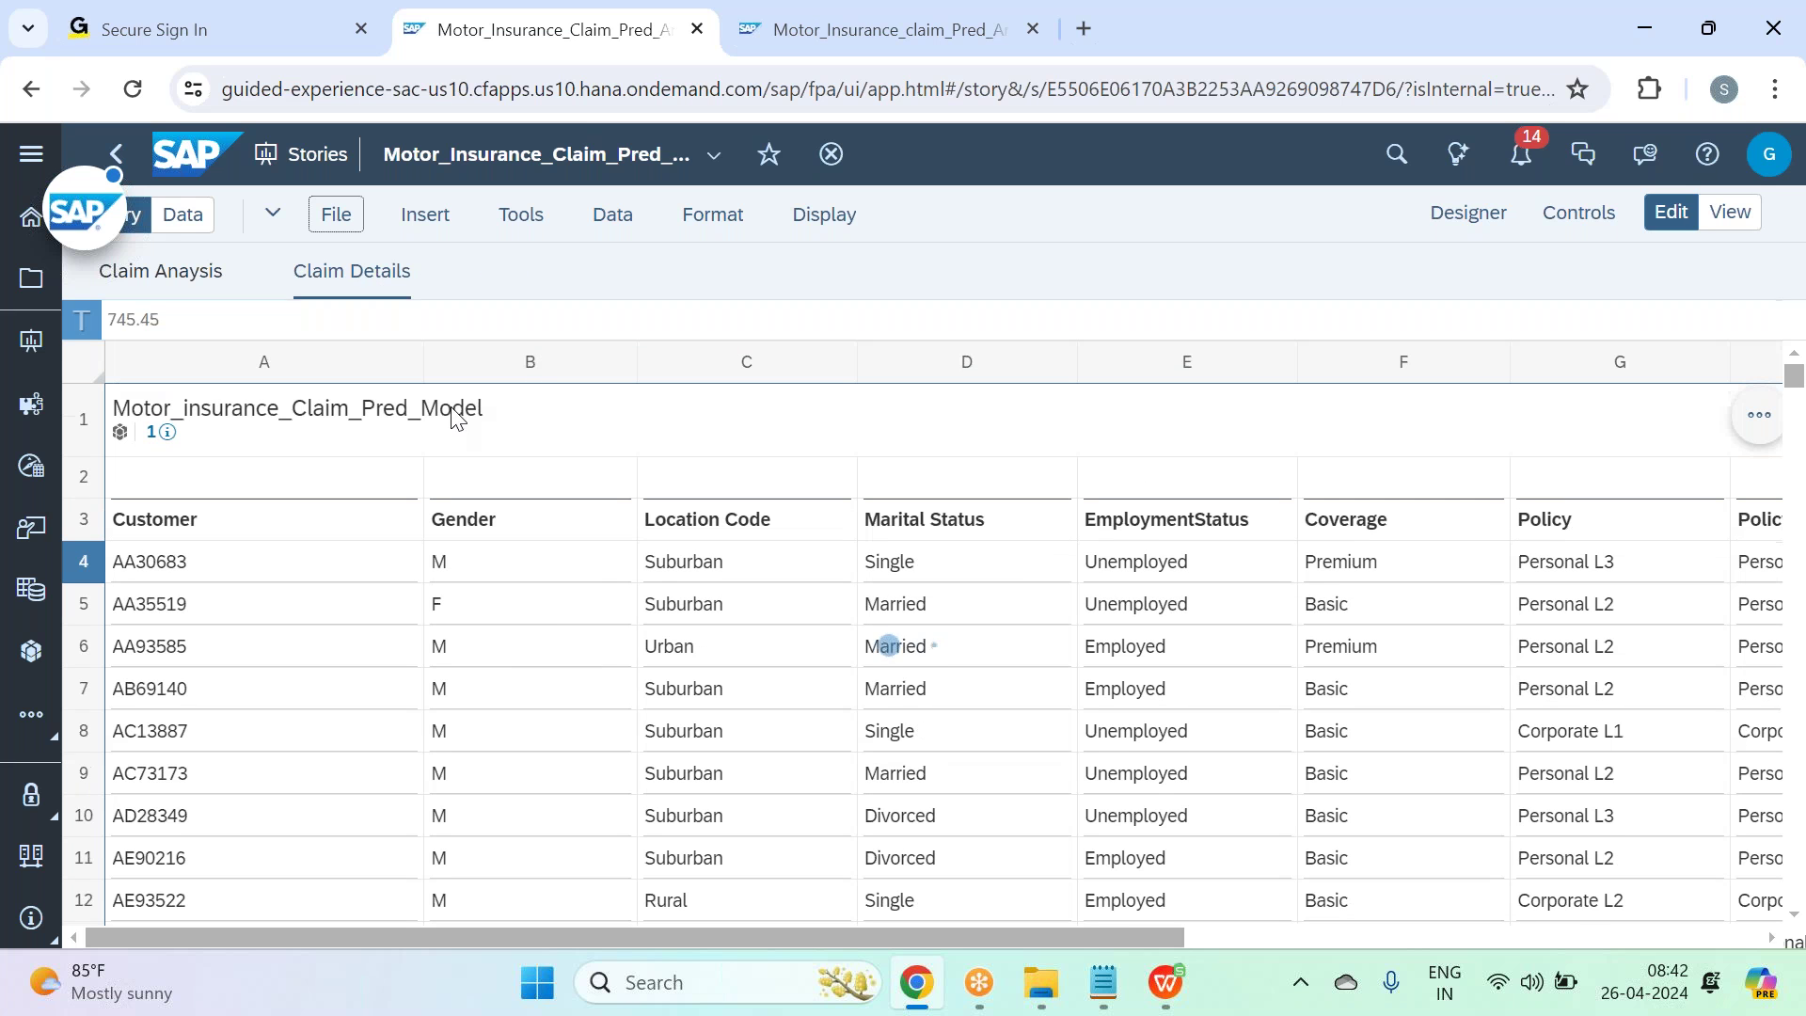
{"action": "left_click", "coordinate": [179, 270]}
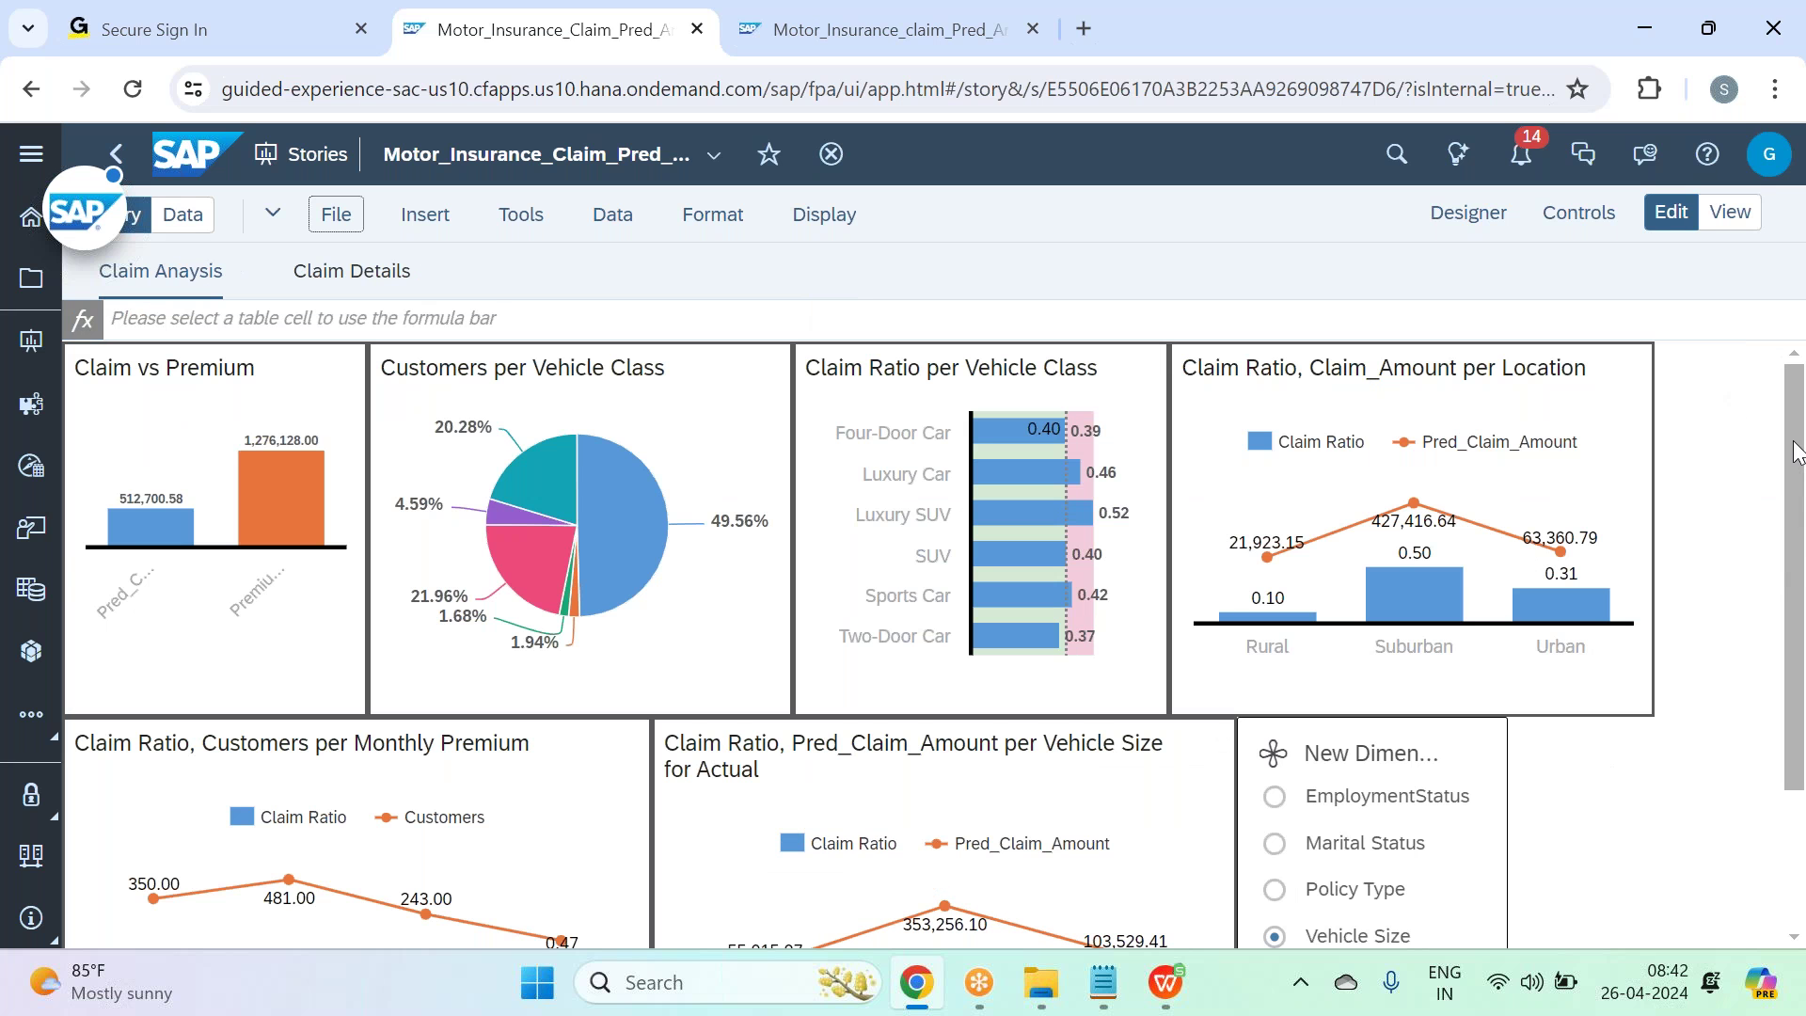
{"action": "scroll", "coordinate": [1797, 451], "scroll_direction": "down", "scroll_amount": 2}
{"action": "scroll", "coordinate": [1797, 414], "scroll_direction": "up", "scroll_amount": 2}
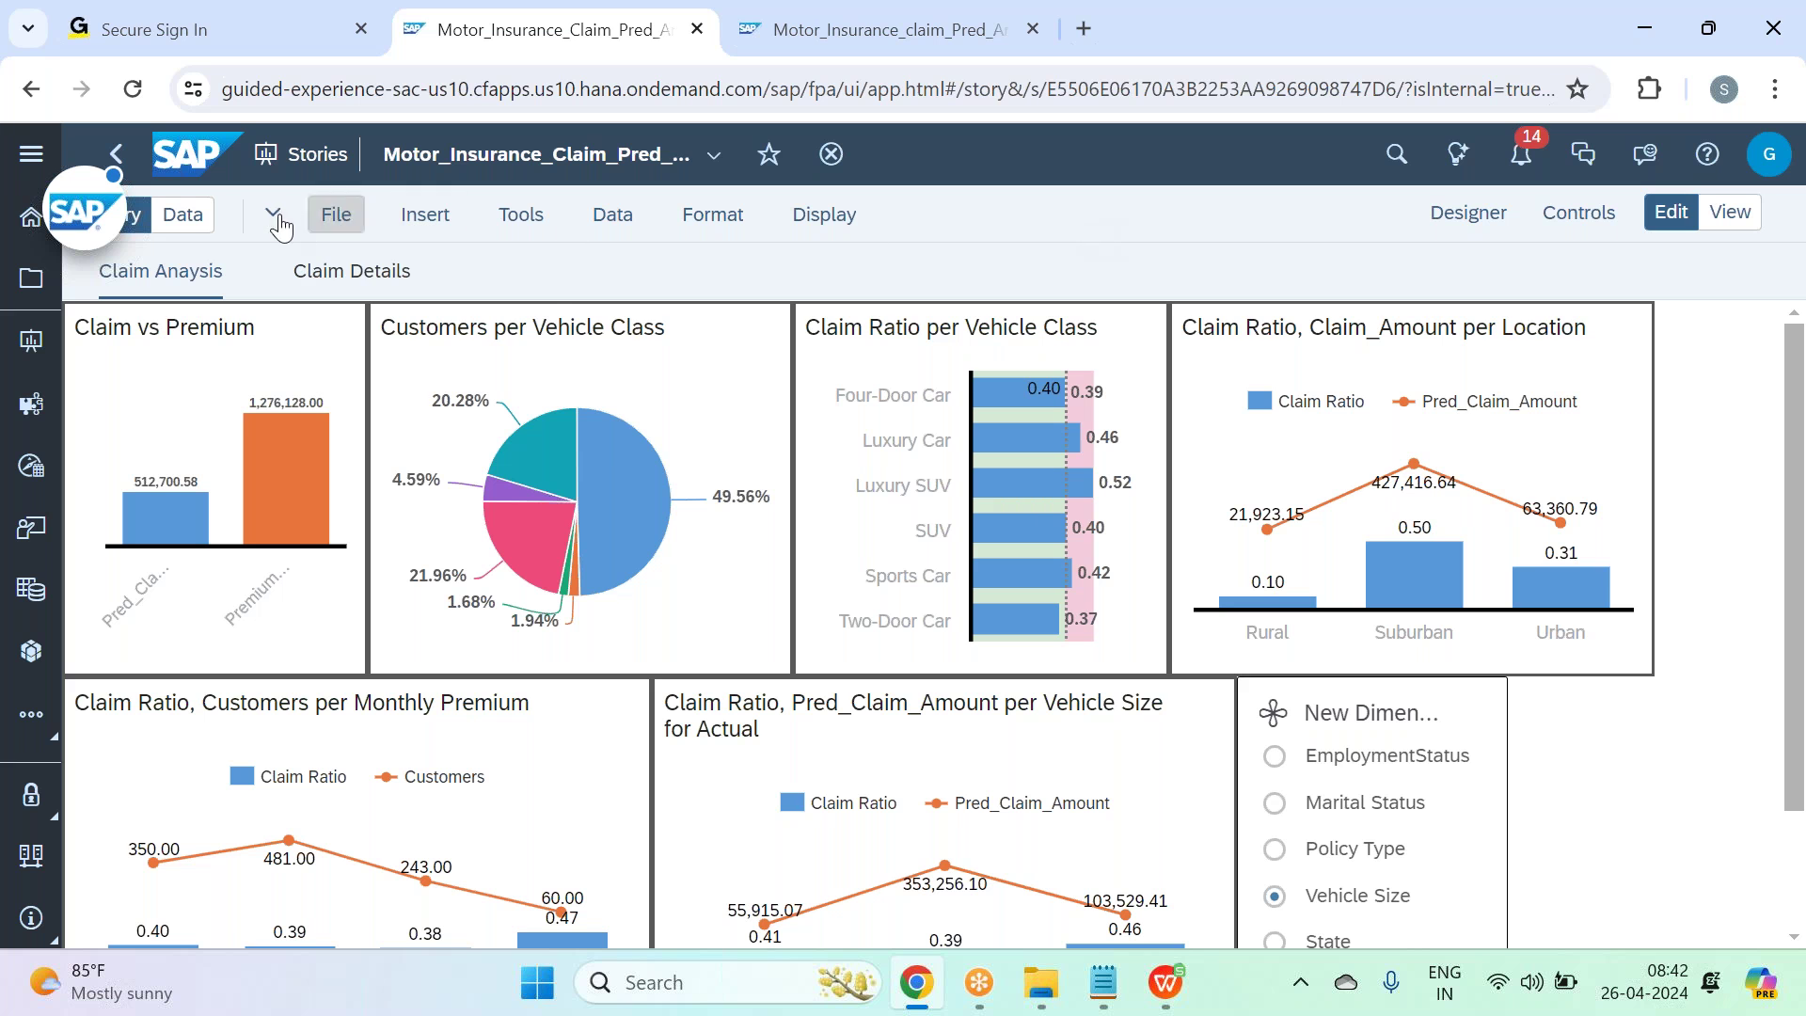
Save the motor insurance claim story again.
{"action": "left_click", "coordinate": [336, 214]}
{"action": "mouse_move", "coordinate": [434, 303]}
{"action": "left_click", "coordinate": [624, 295]}
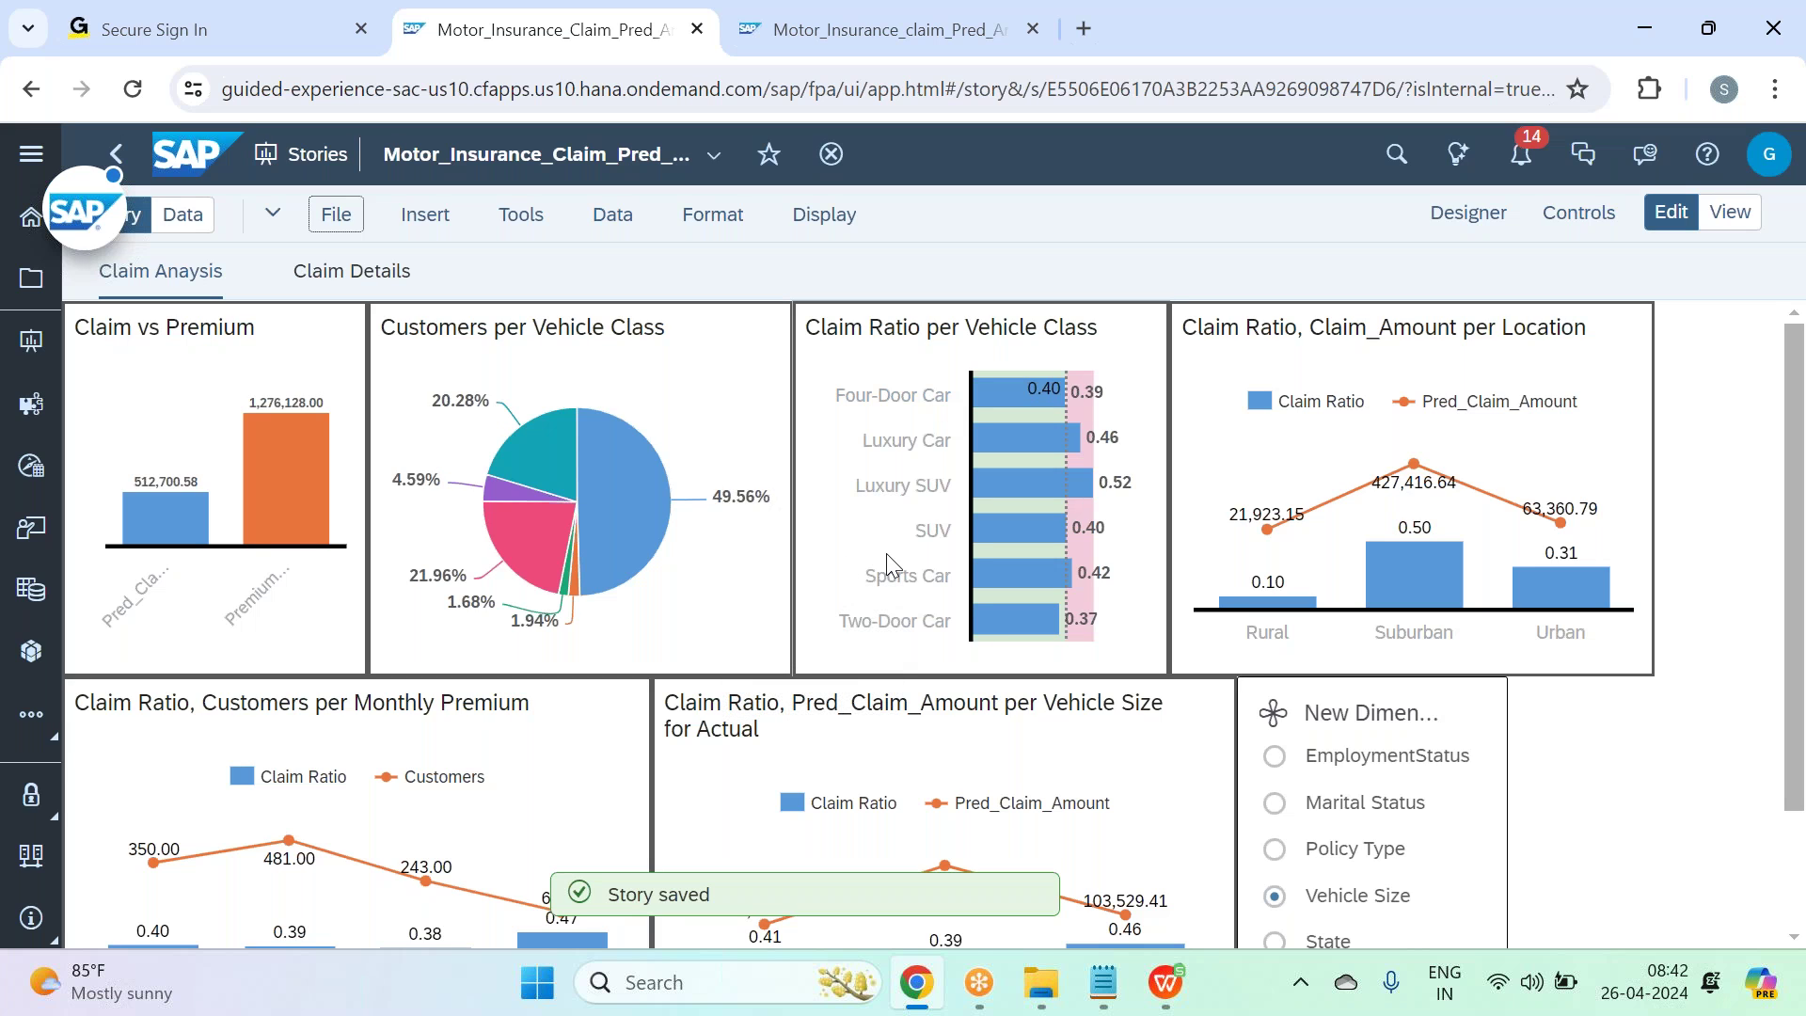
Switch to the Notepad notes, review steps 3 and 4 of the predictive scenario, and return to the story.
{"action": "left_click", "coordinate": [1103, 981]}
{"action": "left_click_drag", "start_coordinate": [157, 546], "coordinate": [801, 553]}
{"action": "left_click_drag", "start_coordinate": [122, 572], "coordinate": [541, 591]}
{"action": "left_click", "coordinate": [541, 579]}
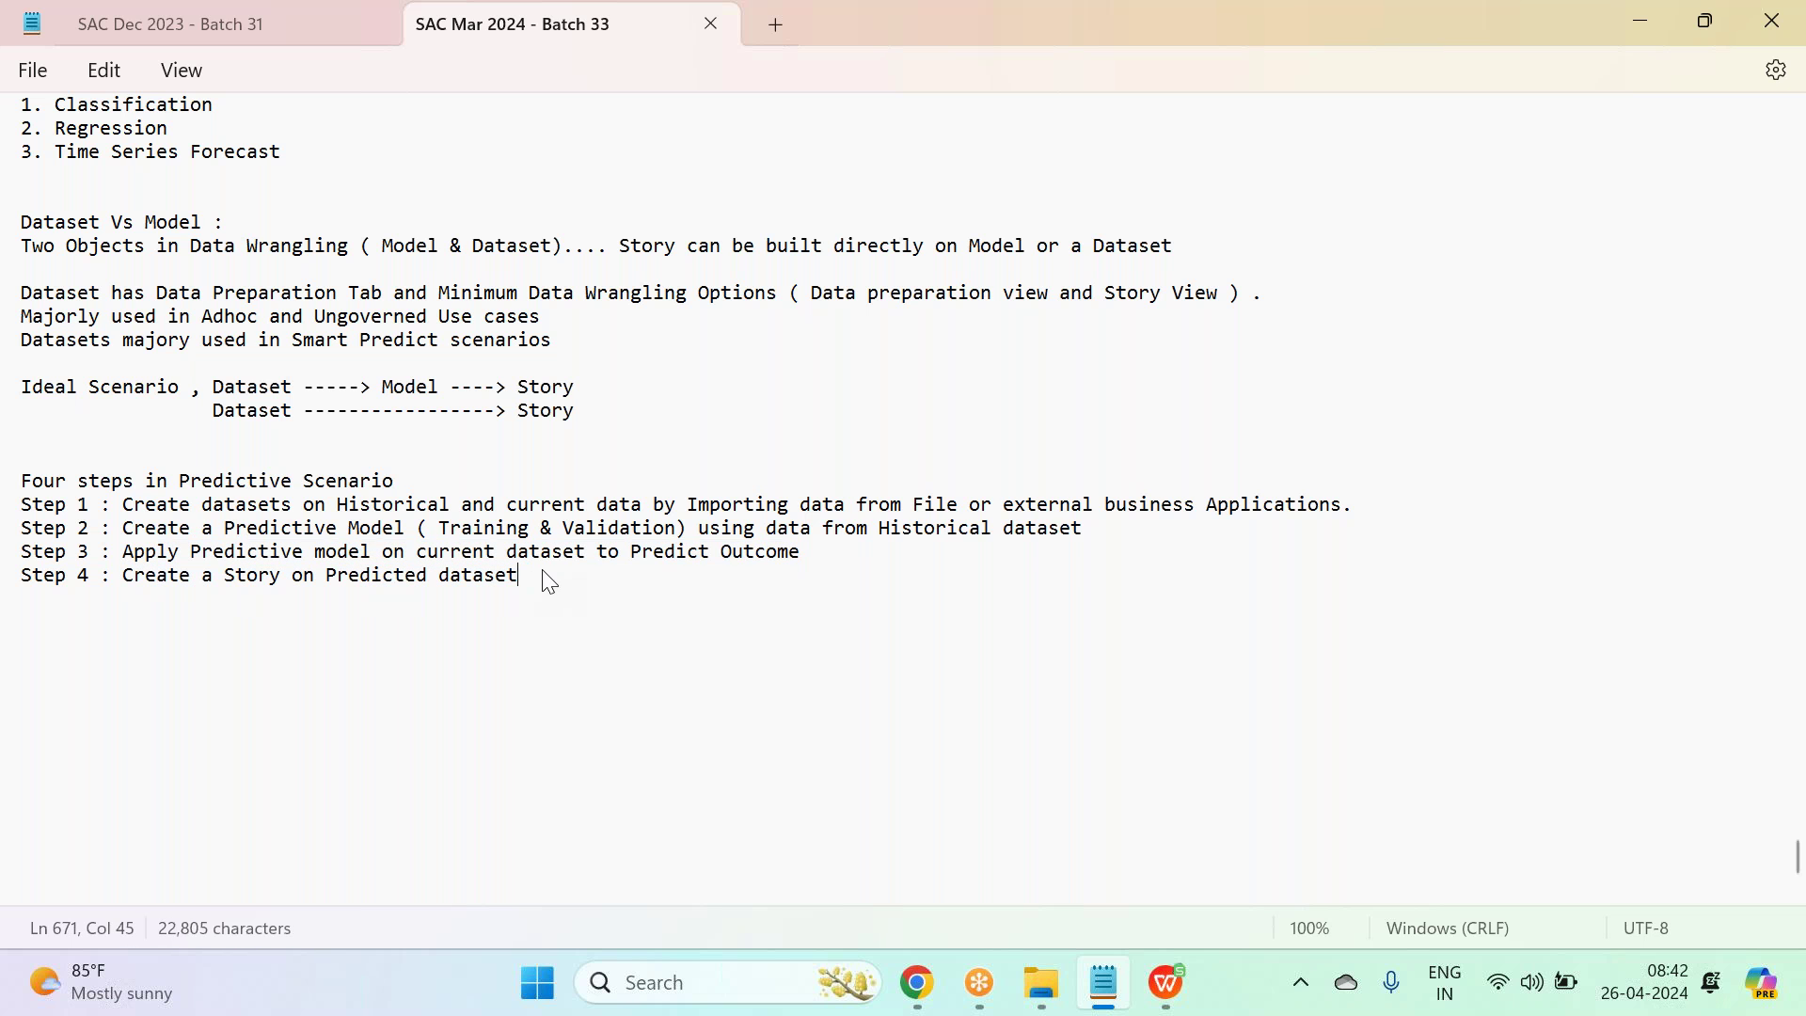
{"action": "left_click", "coordinate": [917, 983]}
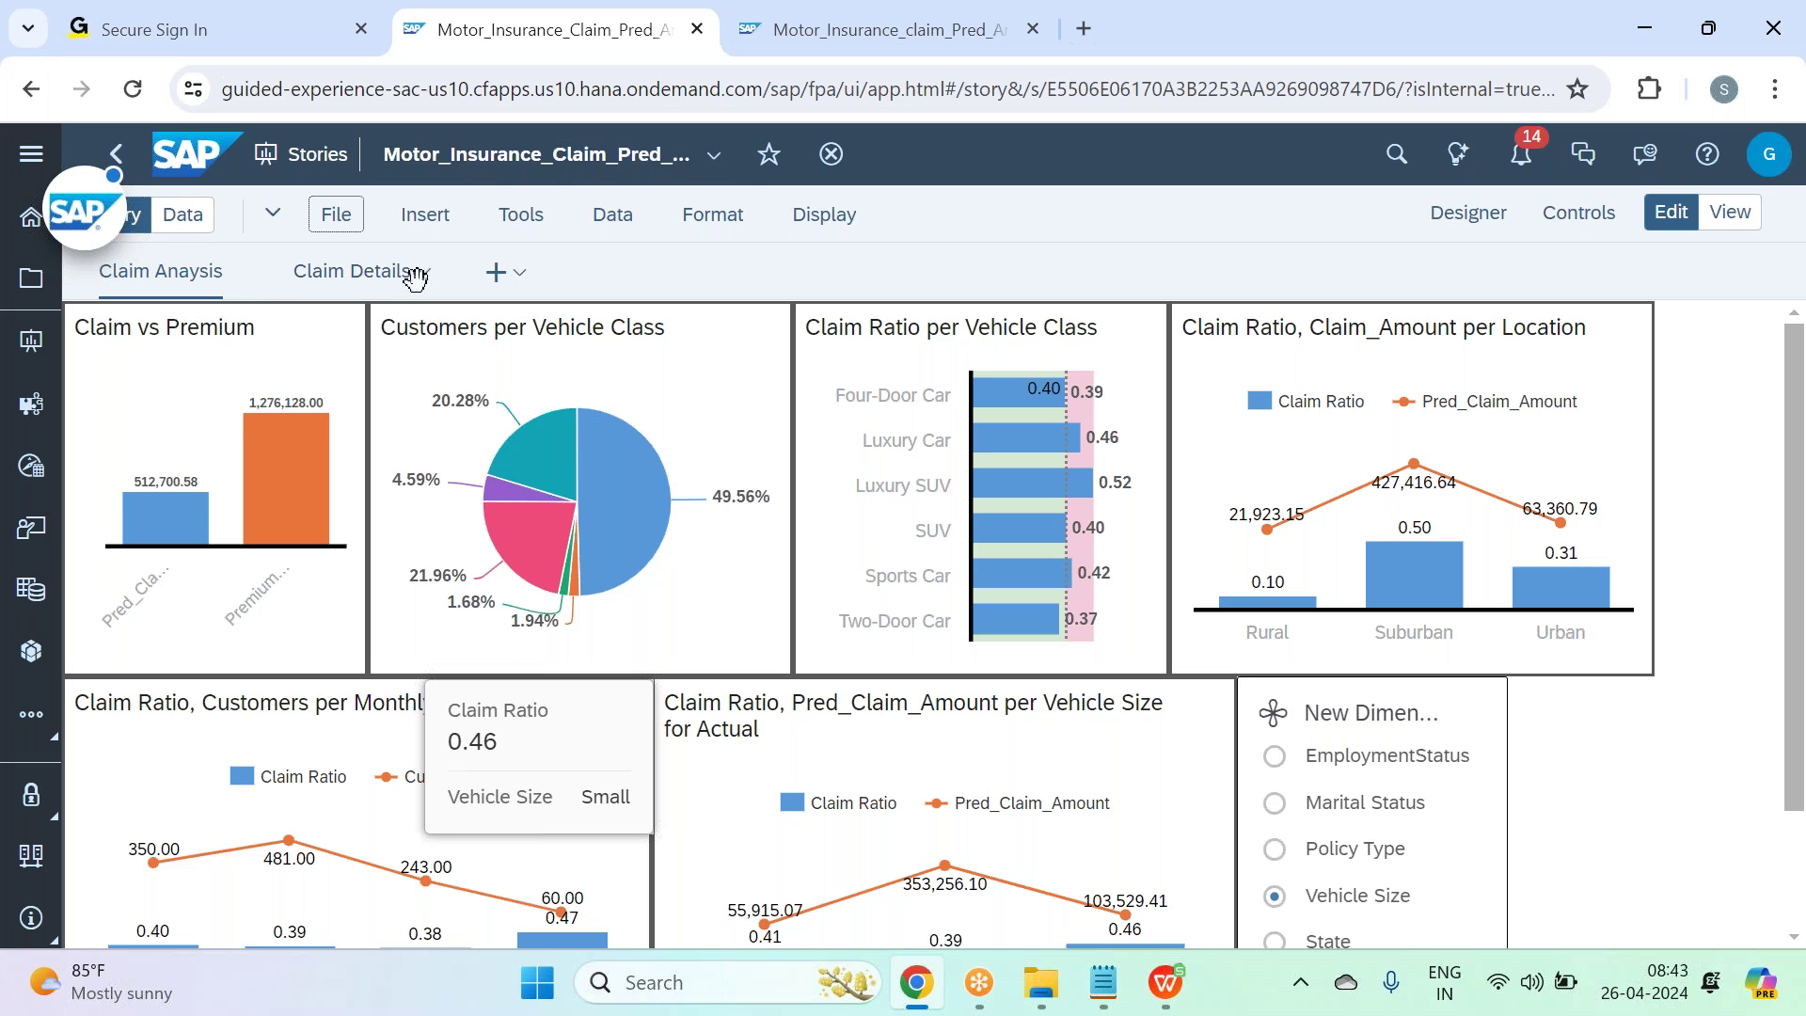
Add Claim Ratio to the Account members shown as columns in the Claim Details table.
{"action": "left_click", "coordinate": [346, 261]}
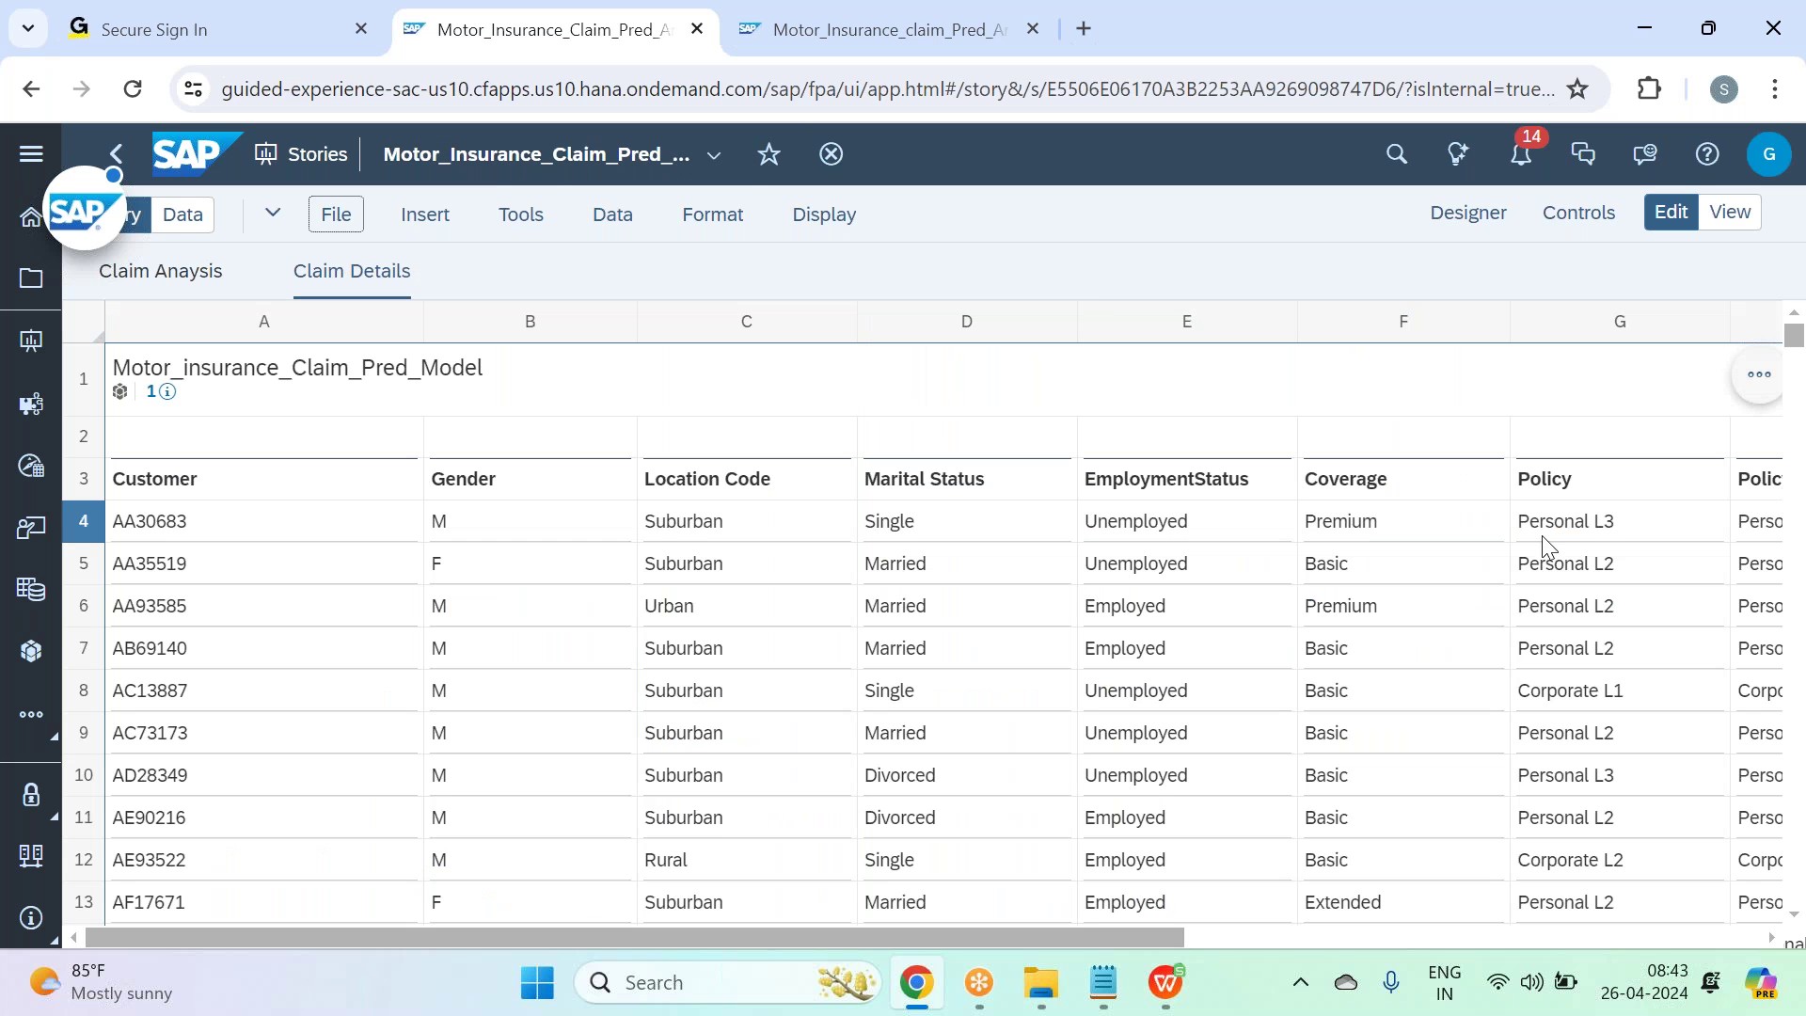
{"action": "left_click_drag", "start_coordinate": [1131, 940], "coordinate": [1669, 950]}
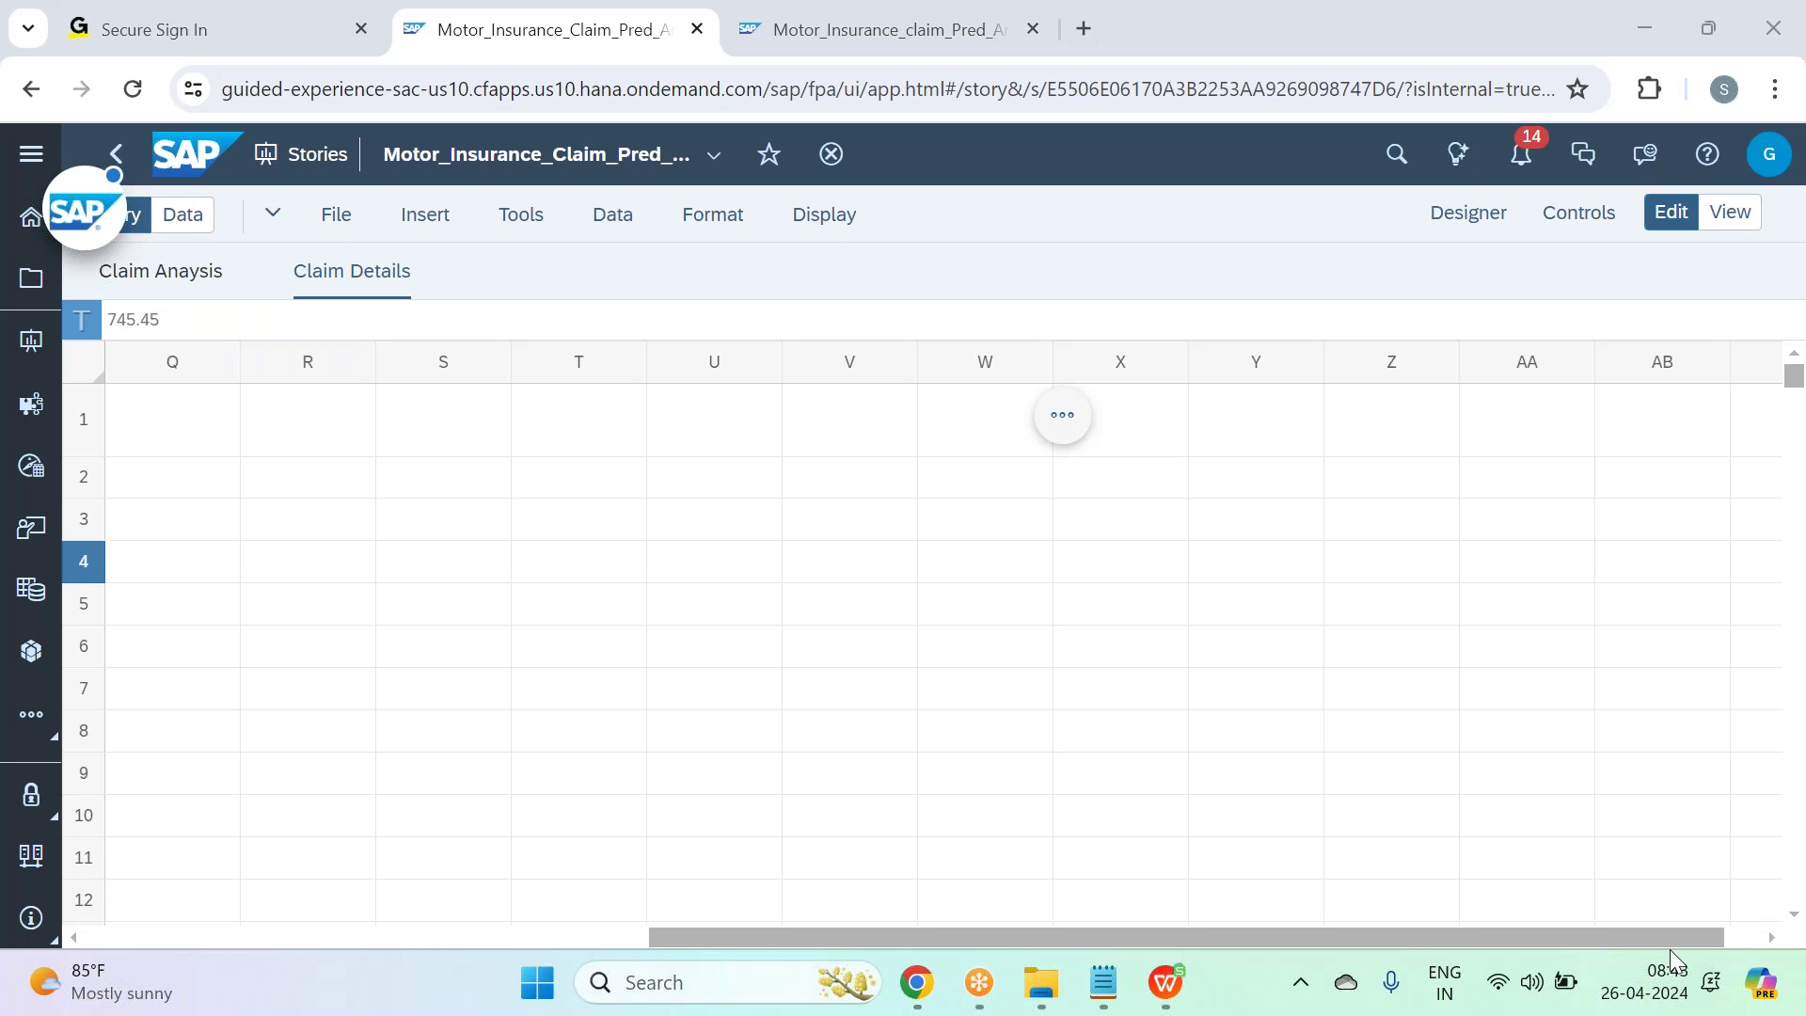
{"action": "left_click_drag", "start_coordinate": [1391, 952], "coordinate": [1086, 935]}
{"action": "left_click", "coordinate": [1251, 428]}
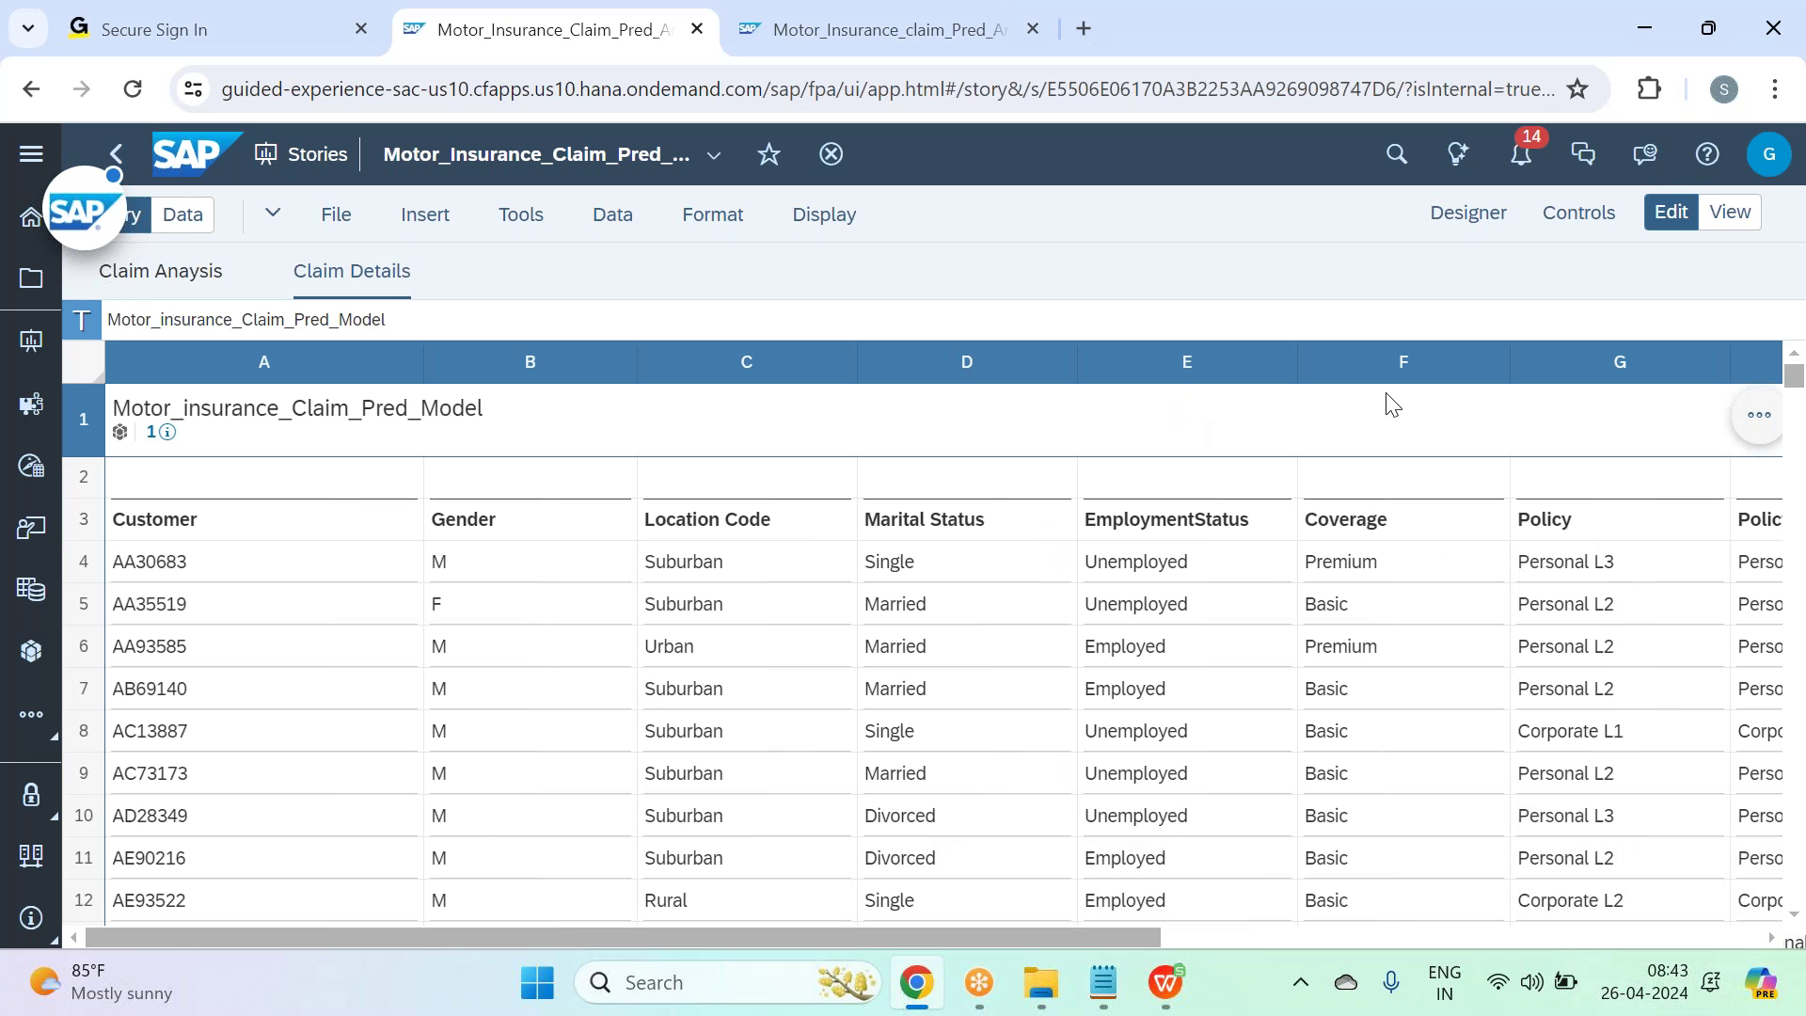
{"action": "left_click", "coordinate": [1467, 226]}
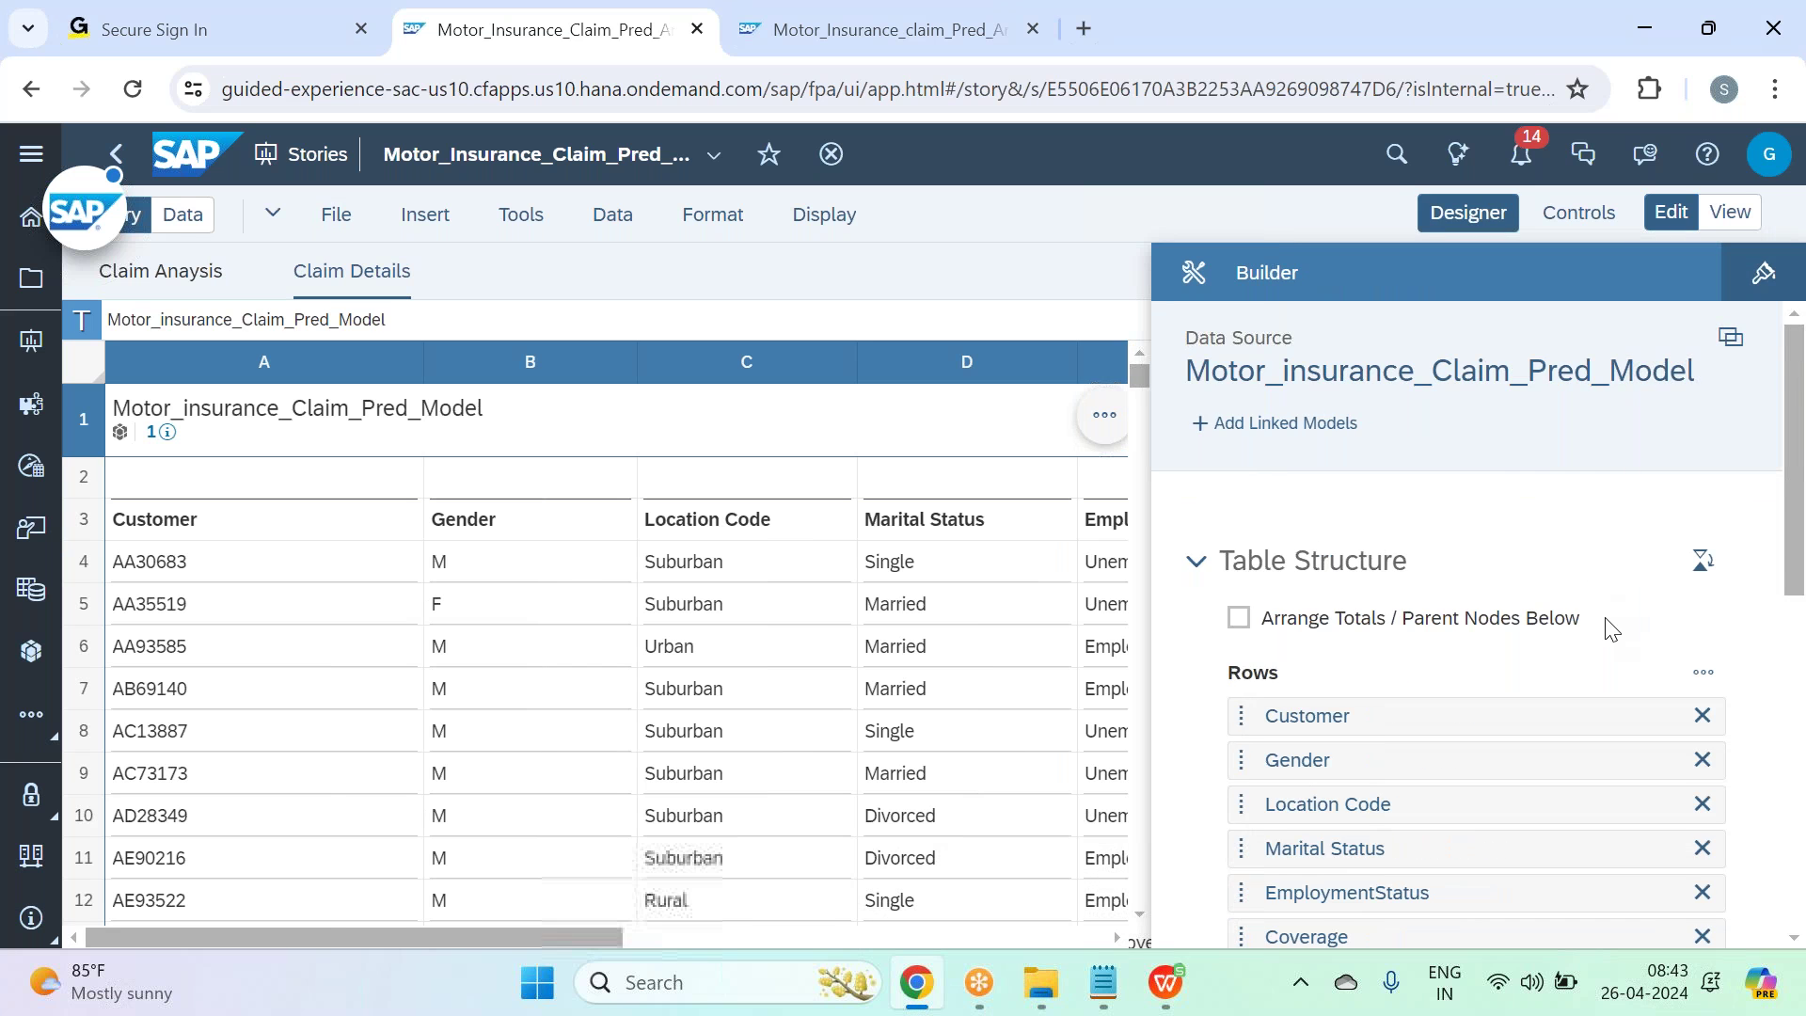
{"action": "scroll", "coordinate": [1610, 609], "scroll_direction": "down", "scroll_amount": 7}
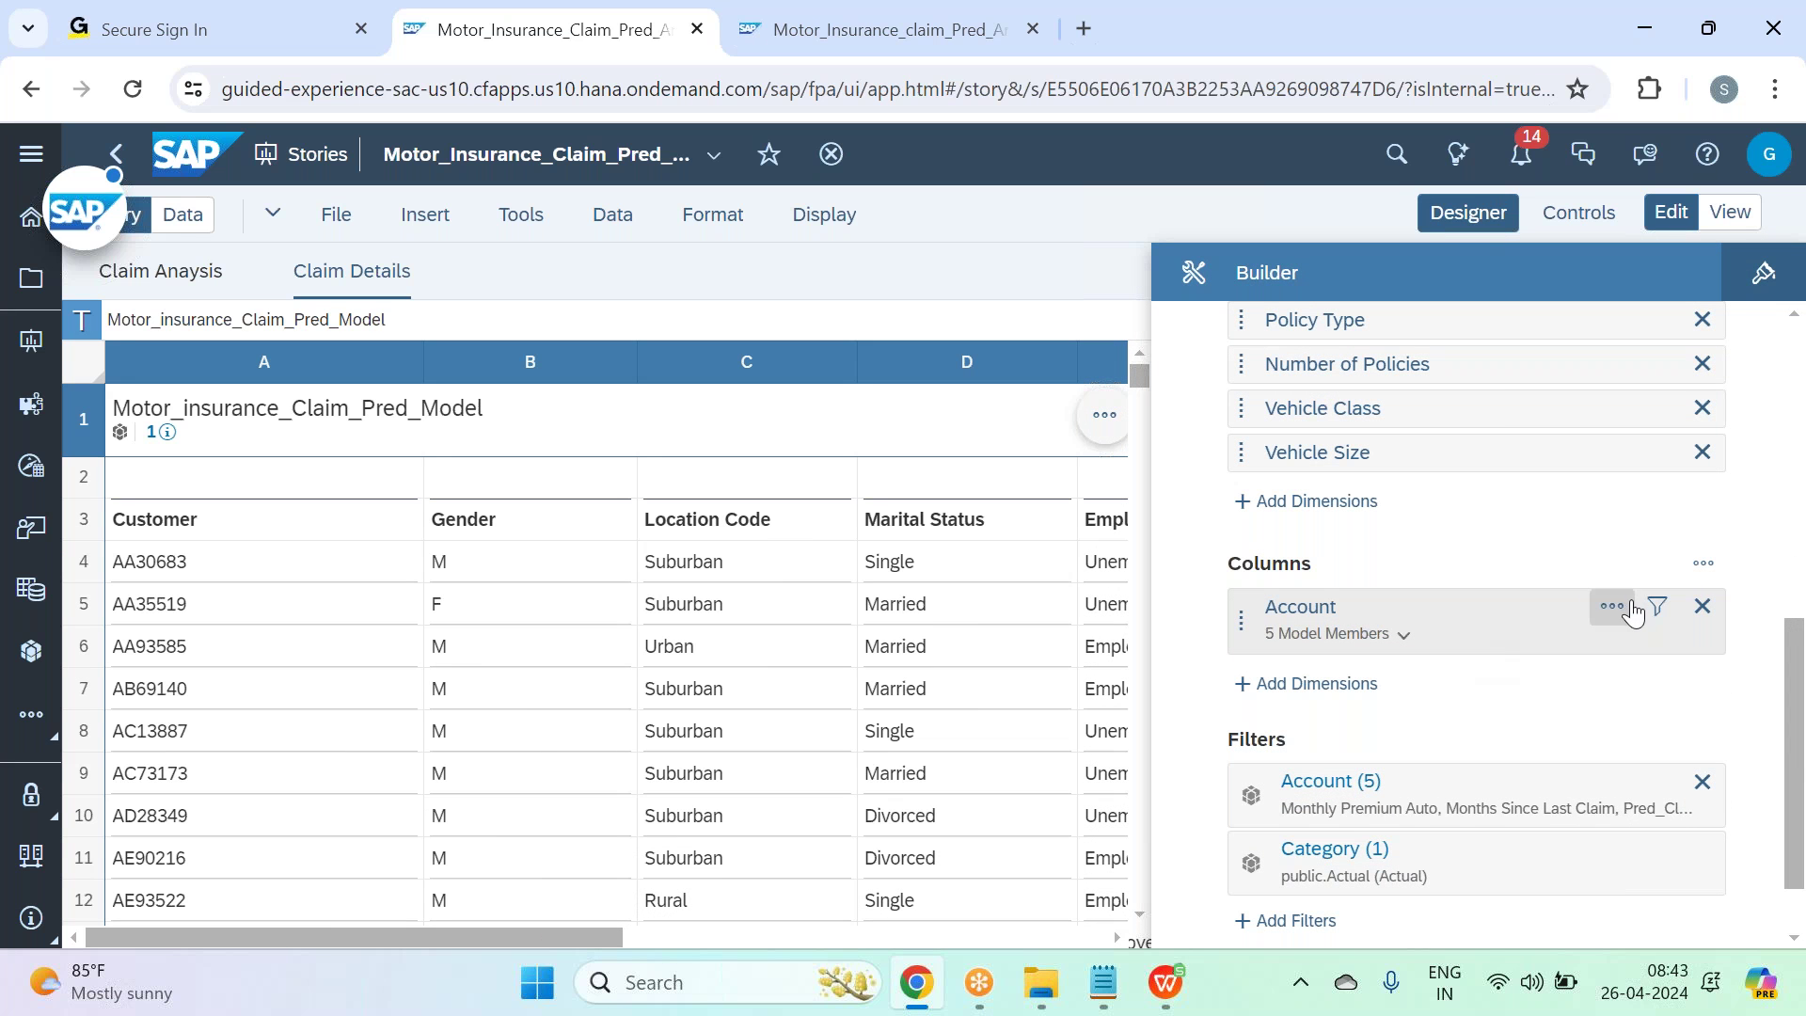
{"action": "left_click", "coordinate": [1657, 612]}
{"action": "scroll", "coordinate": [1266, 604], "scroll_direction": "down", "scroll_amount": 2}
{"action": "scroll", "coordinate": [855, 645], "scroll_direction": "down", "scroll_amount": 5}
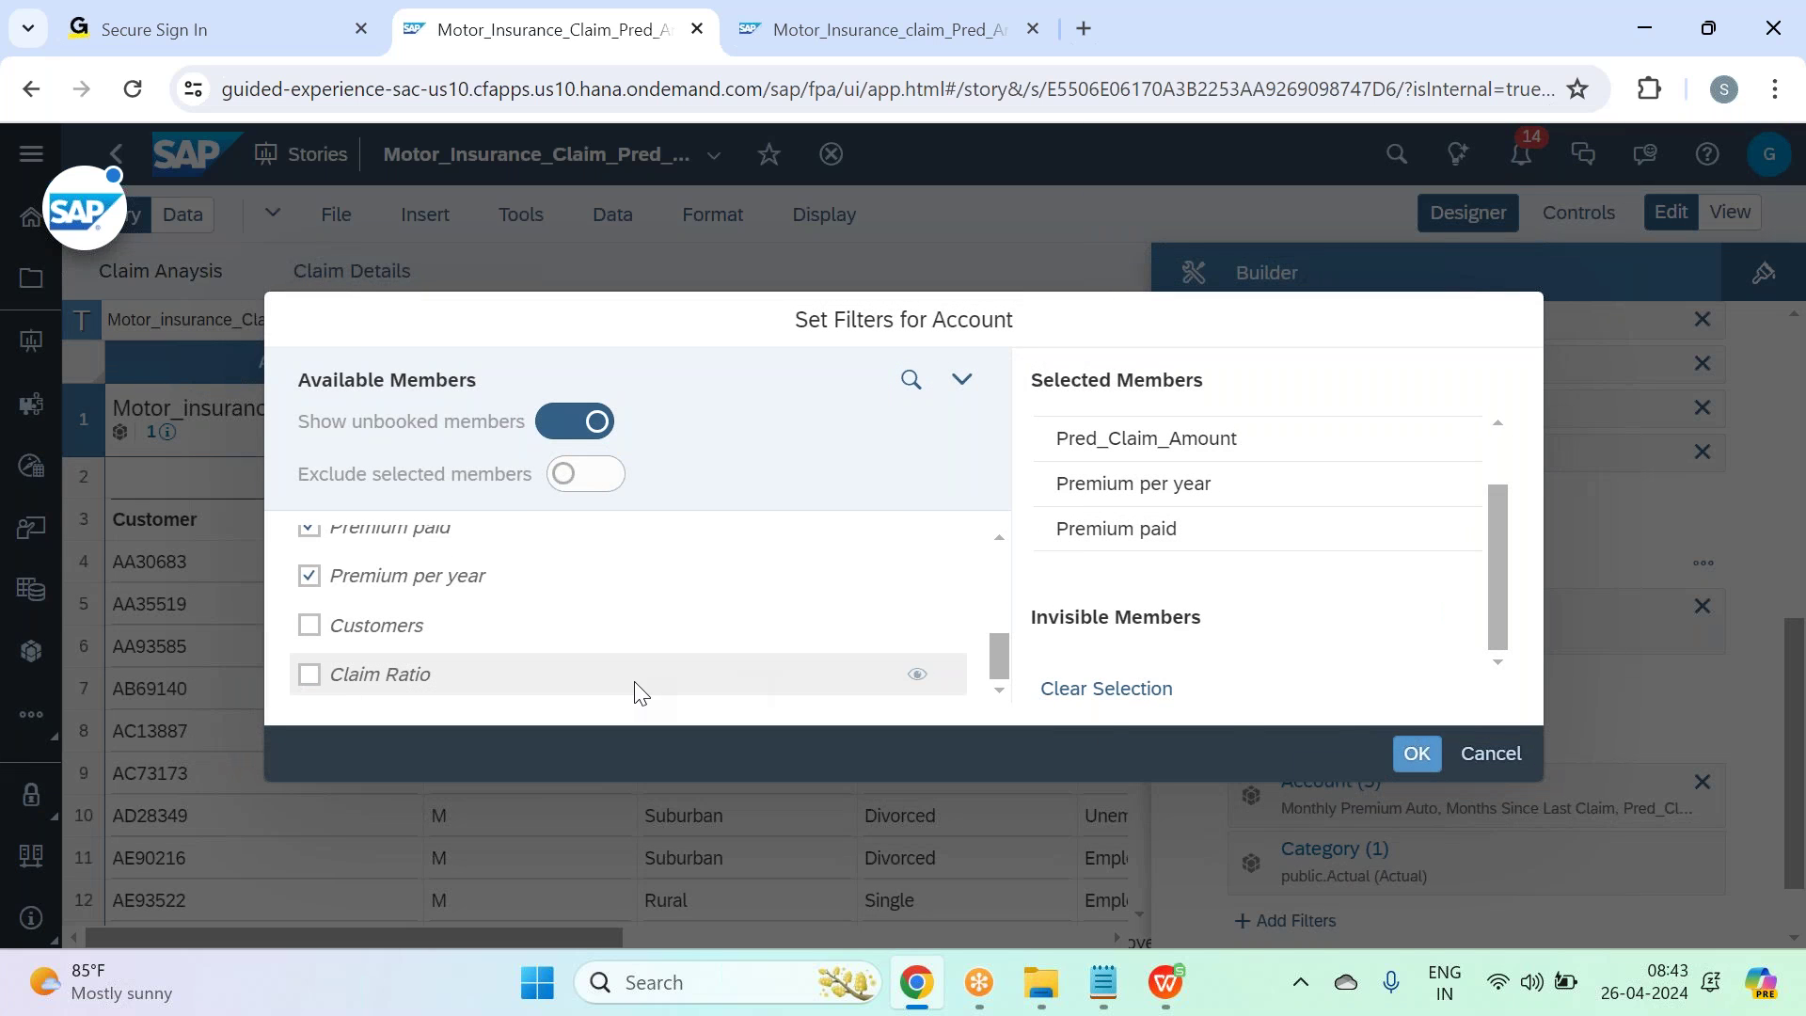
{"action": "left_click", "coordinate": [633, 687]}
{"action": "left_click", "coordinate": [1415, 755]}
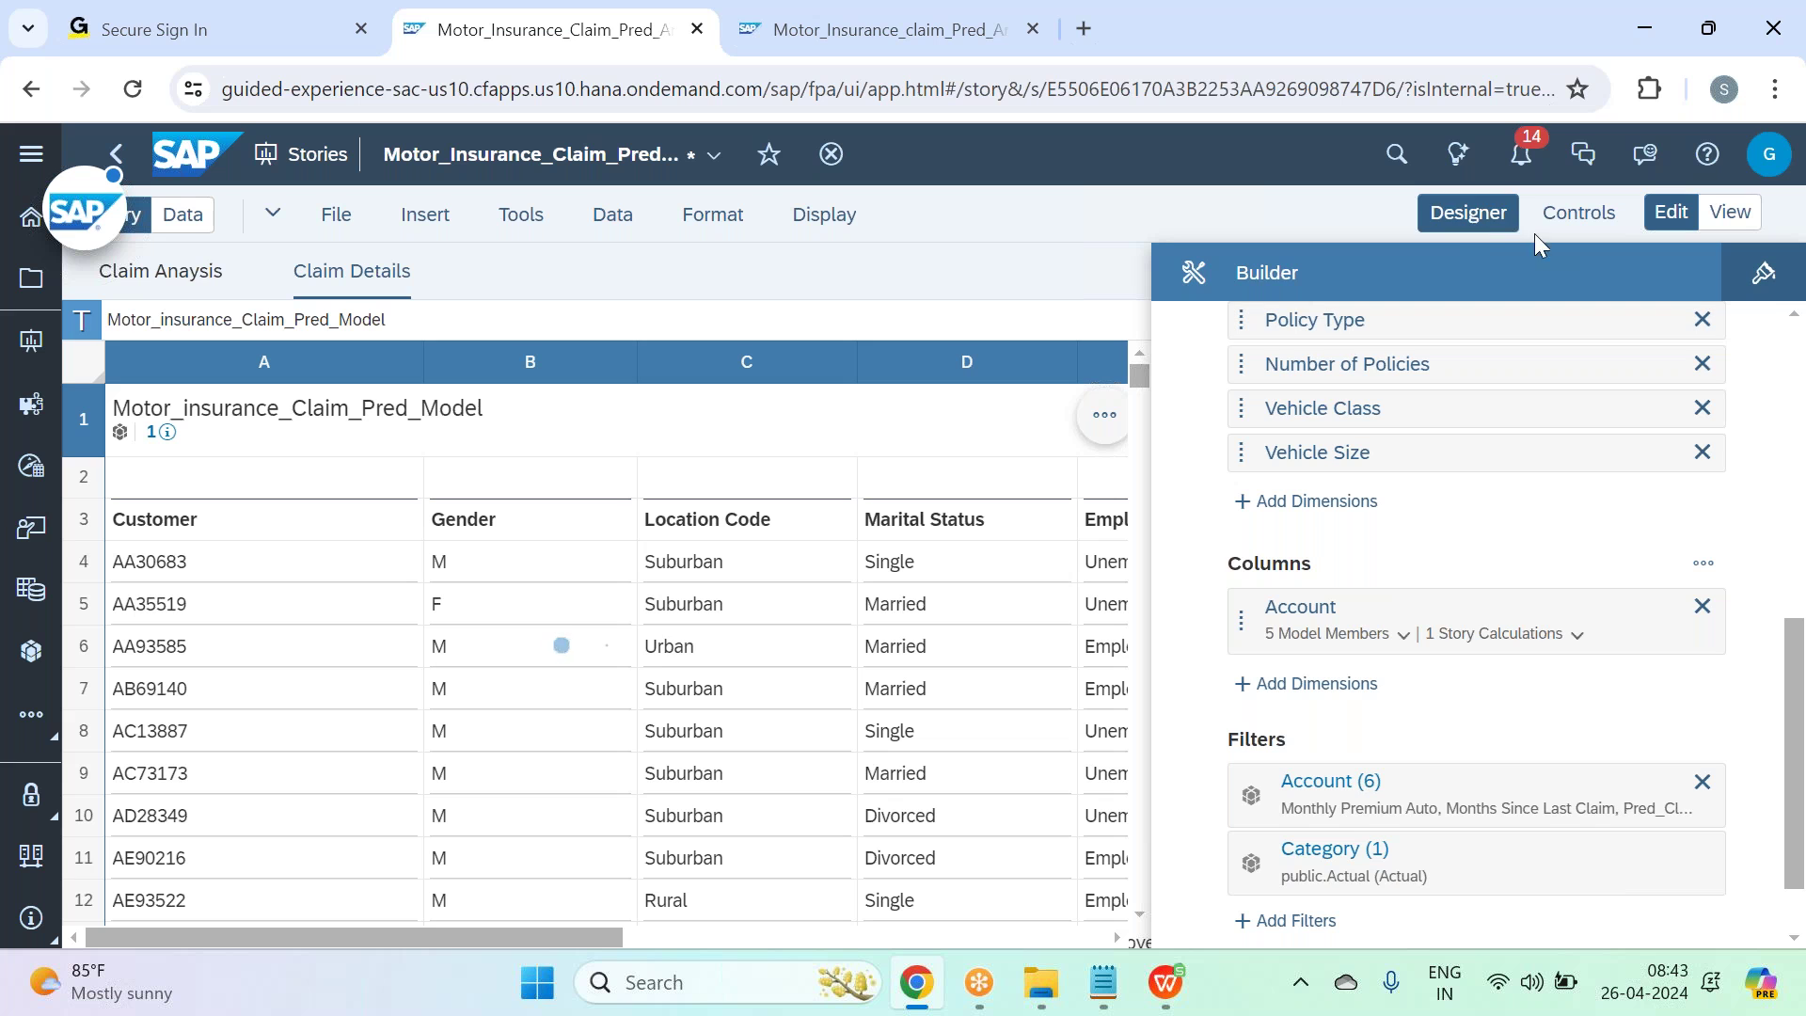
{"action": "left_click", "coordinate": [1472, 216]}
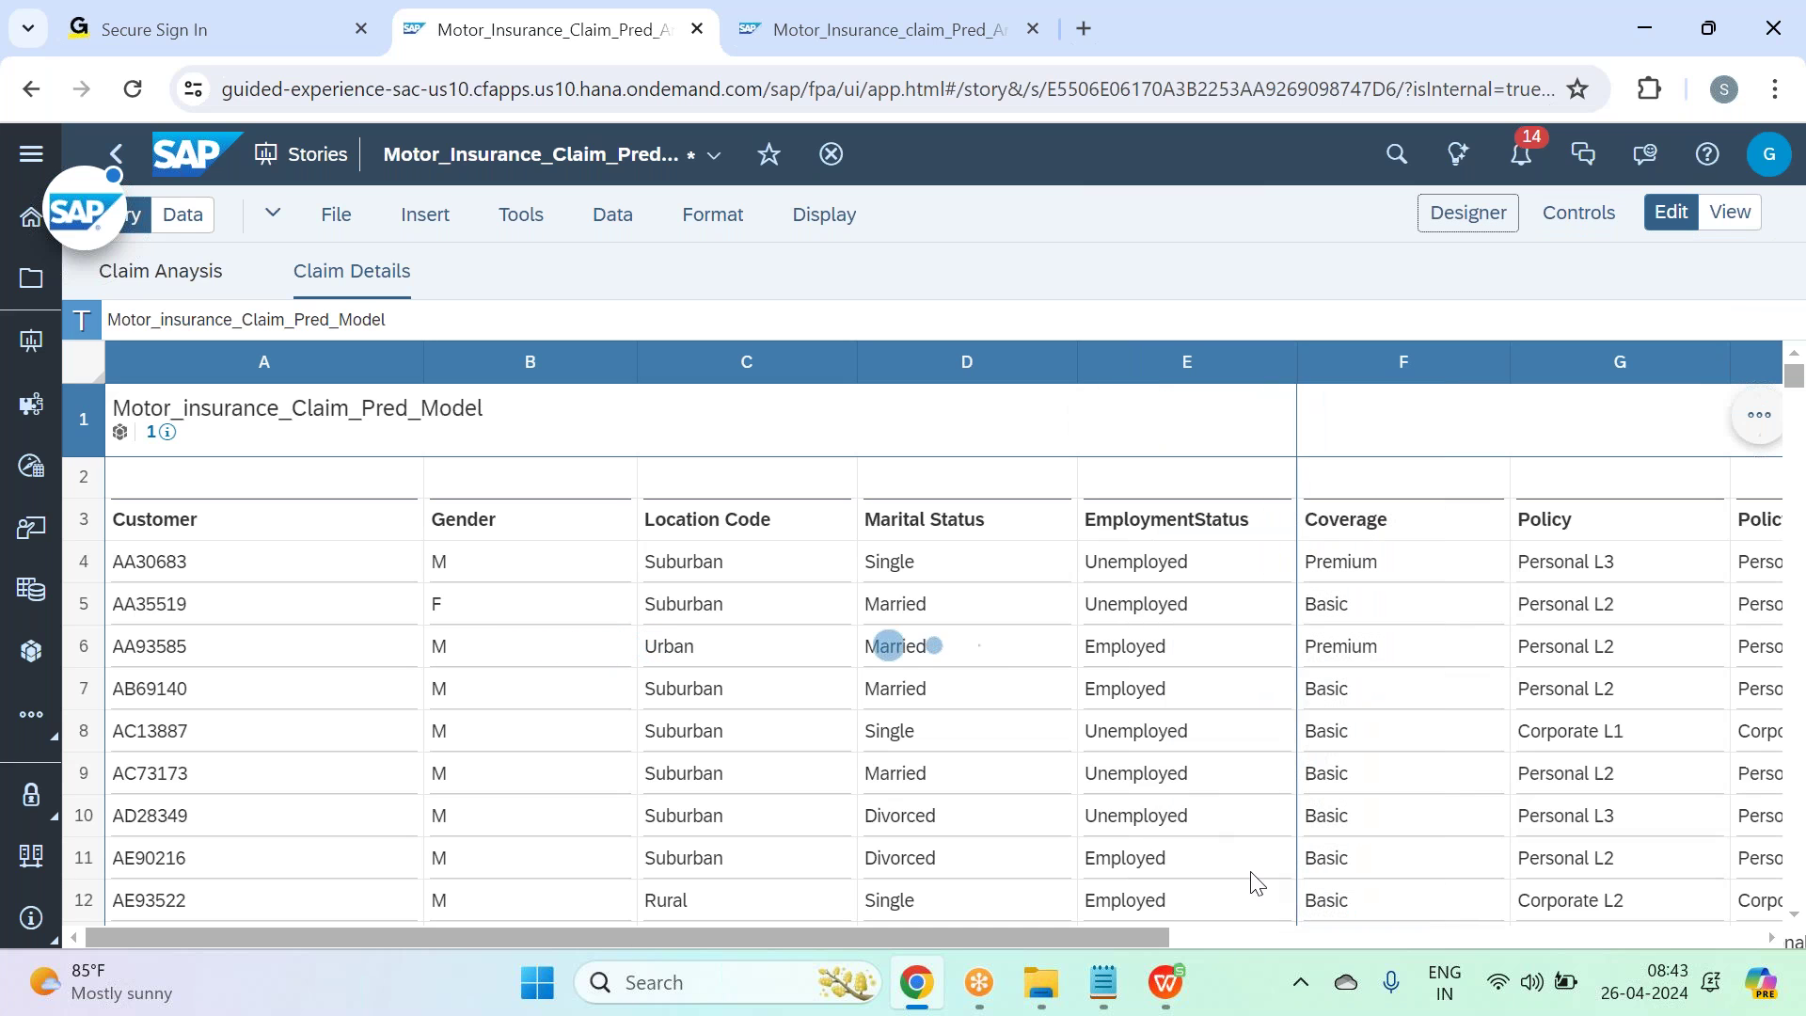
Sort the Claim Details table by Claim Ratio from highest to lowest.
{"action": "left_click_drag", "start_coordinate": [1124, 936], "coordinate": [1623, 940]}
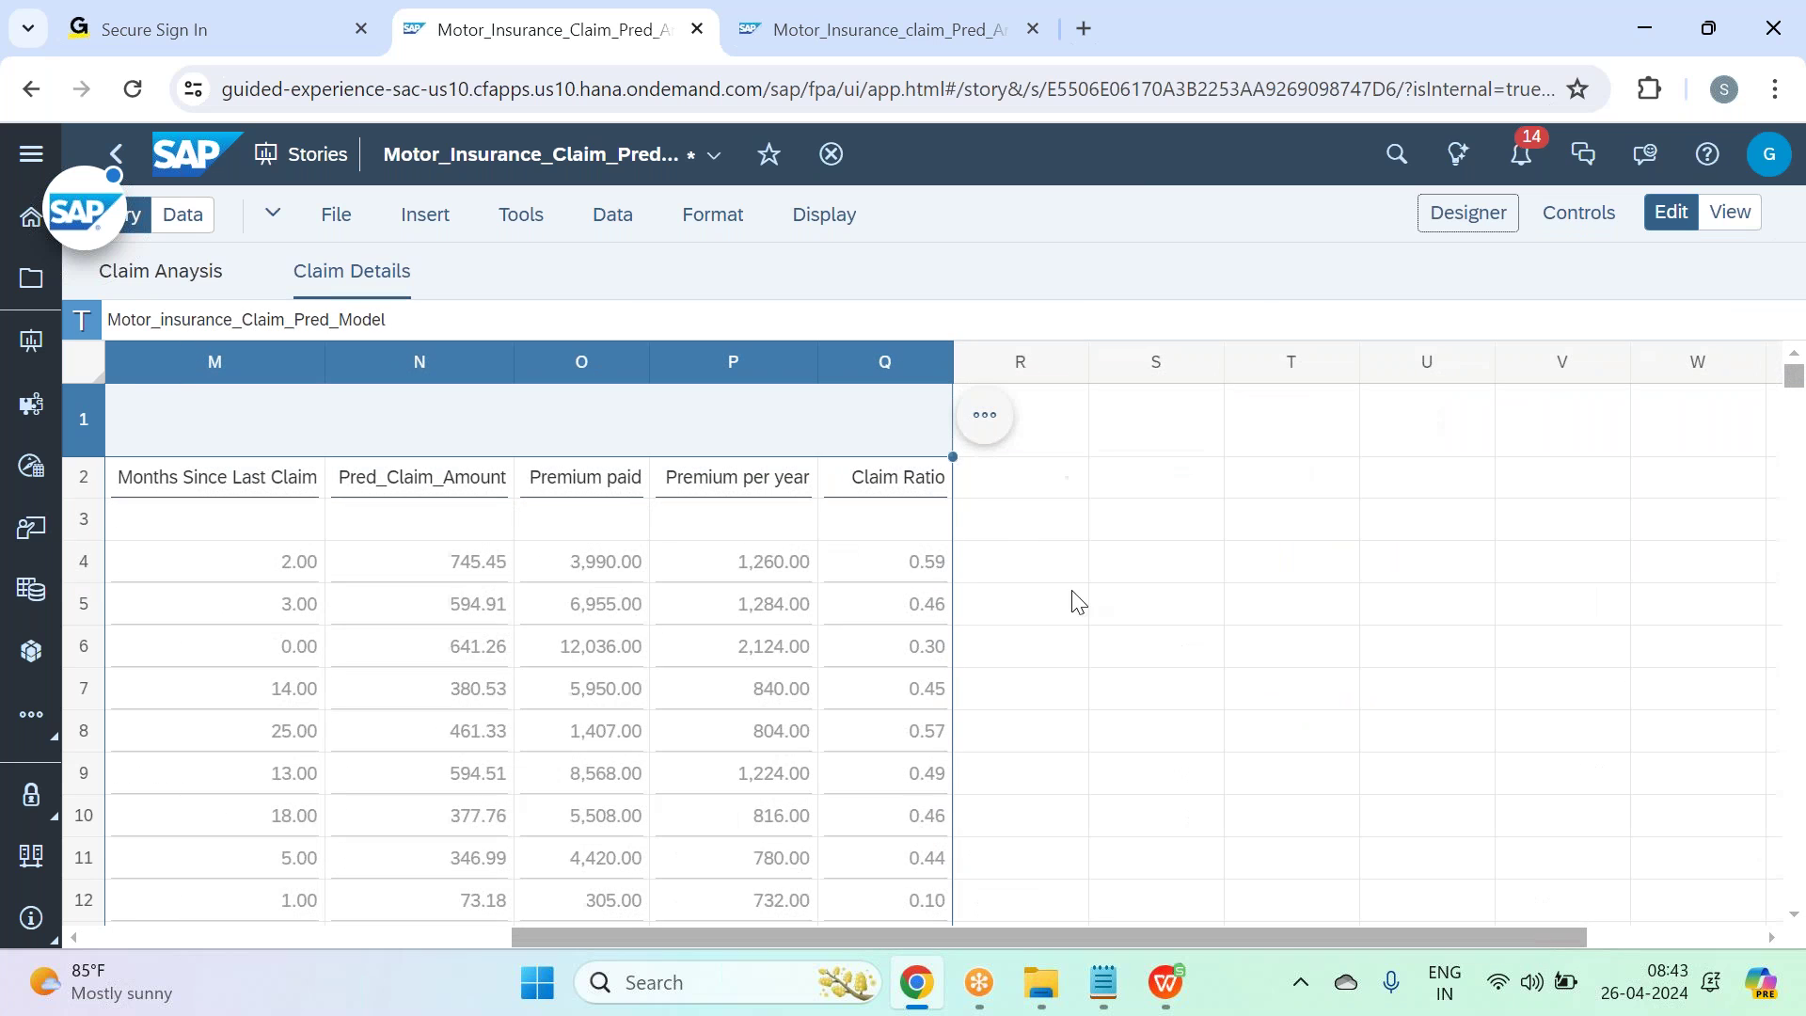
{"action": "left_click", "coordinate": [891, 488]}
{"action": "right_click", "coordinate": [892, 488]}
{"action": "mouse_move", "coordinate": [1138, 602]}
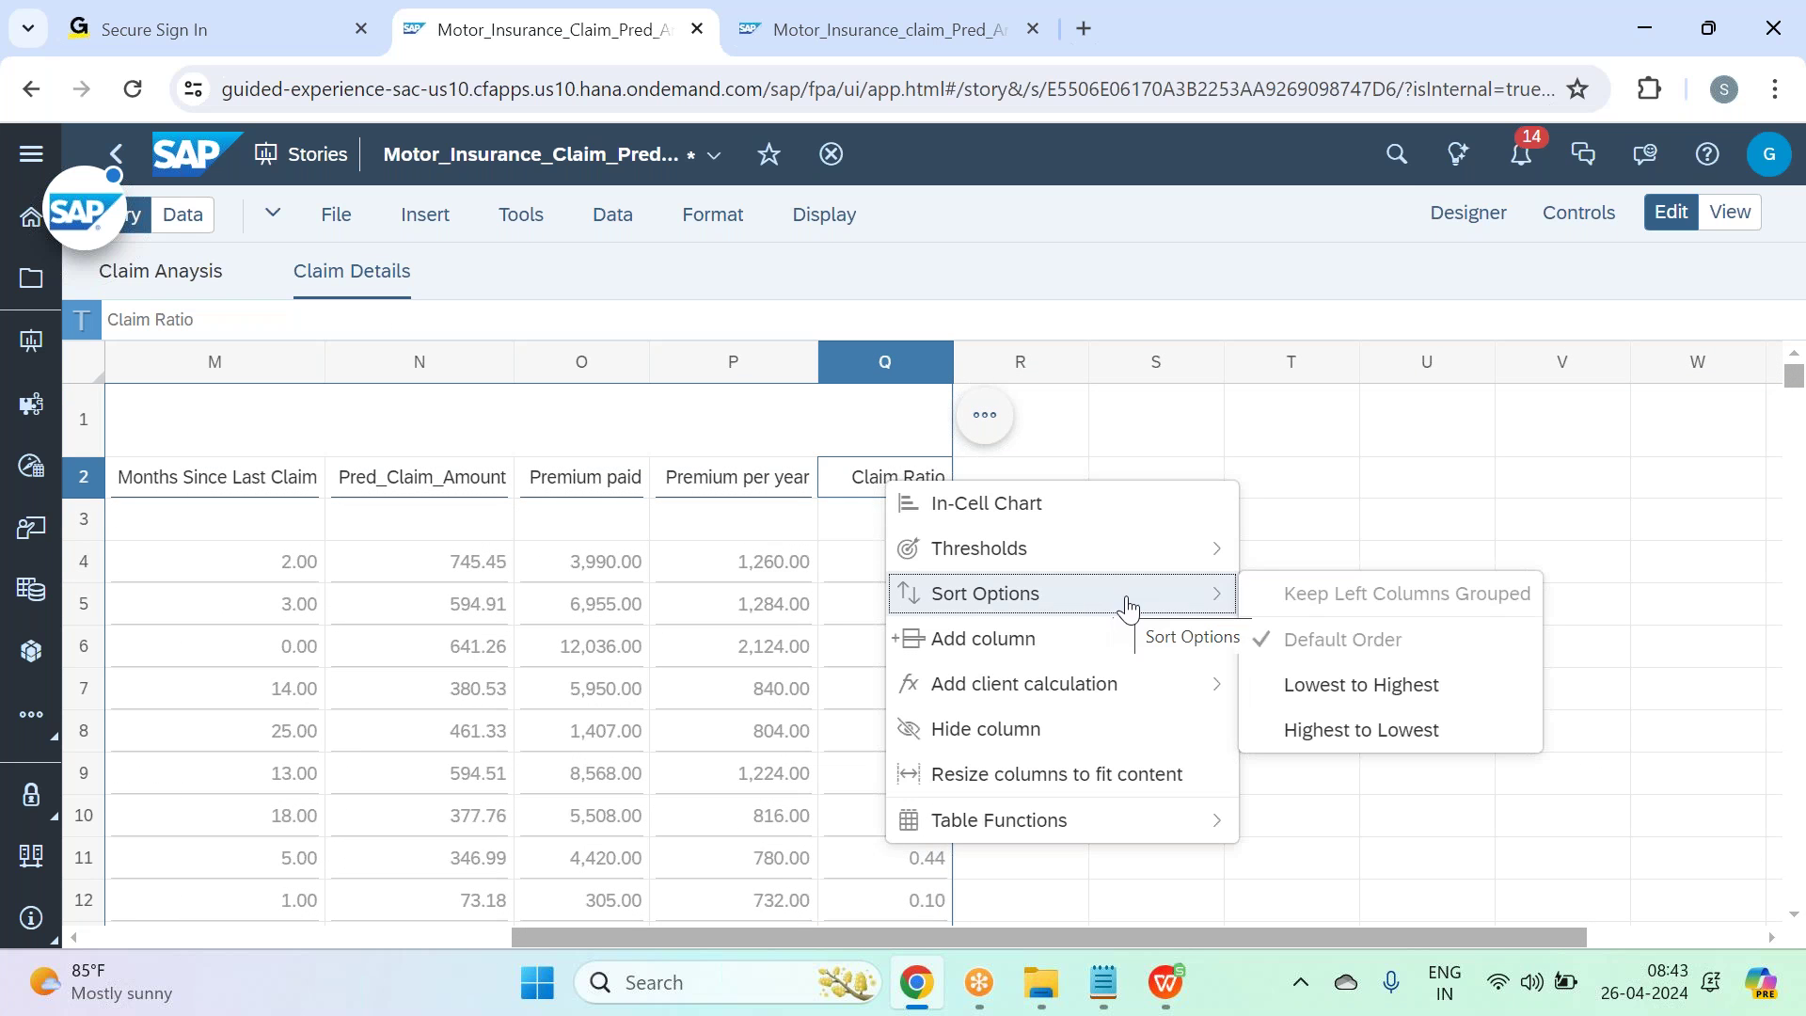
{"action": "left_click", "coordinate": [1386, 729]}
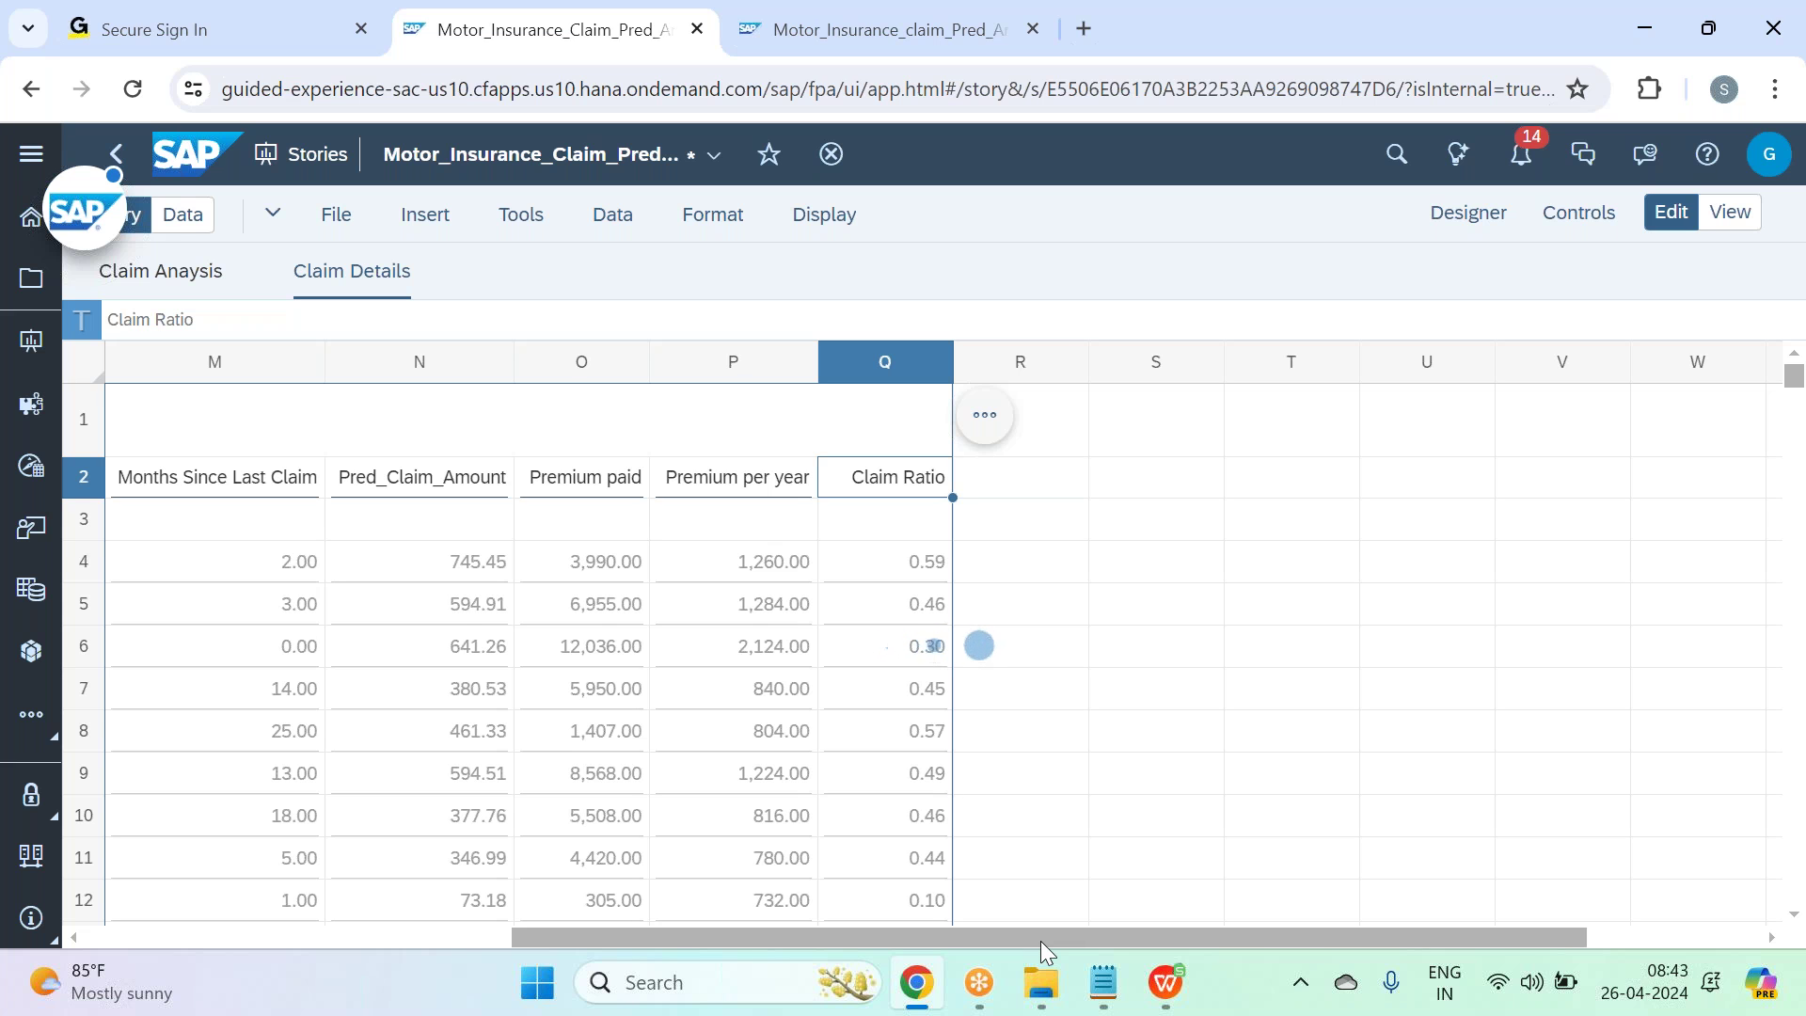
Examine which customer attributes the rows with the highest claim ratios have in common.
{"action": "left_click_drag", "start_coordinate": [1040, 941], "coordinate": [500, 920]}
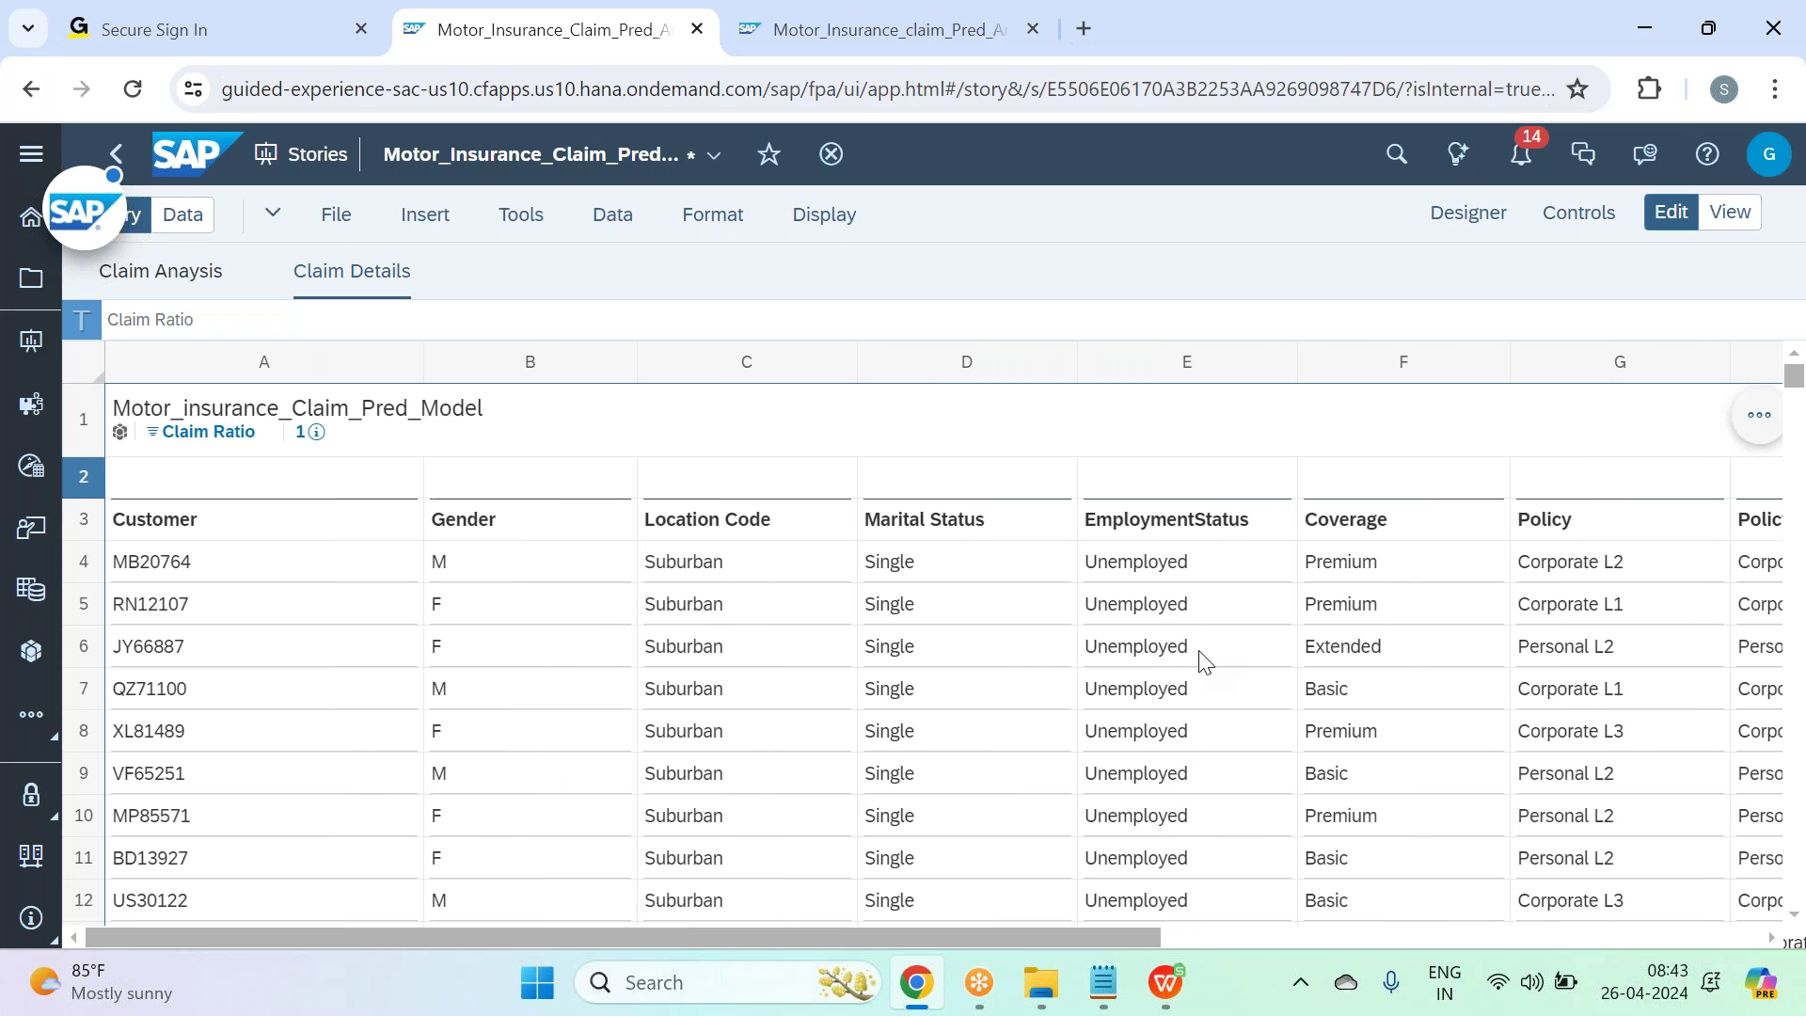
{"action": "left_click_drag", "start_coordinate": [1119, 936], "coordinate": [1356, 940]}
{"action": "left_click_drag", "start_coordinate": [1121, 939], "coordinate": [1091, 928]}
{"action": "scroll", "coordinate": [1183, 584], "scroll_direction": "down", "scroll_amount": 1}
{"action": "scroll", "coordinate": [1183, 583], "scroll_direction": "down", "scroll_amount": 5}
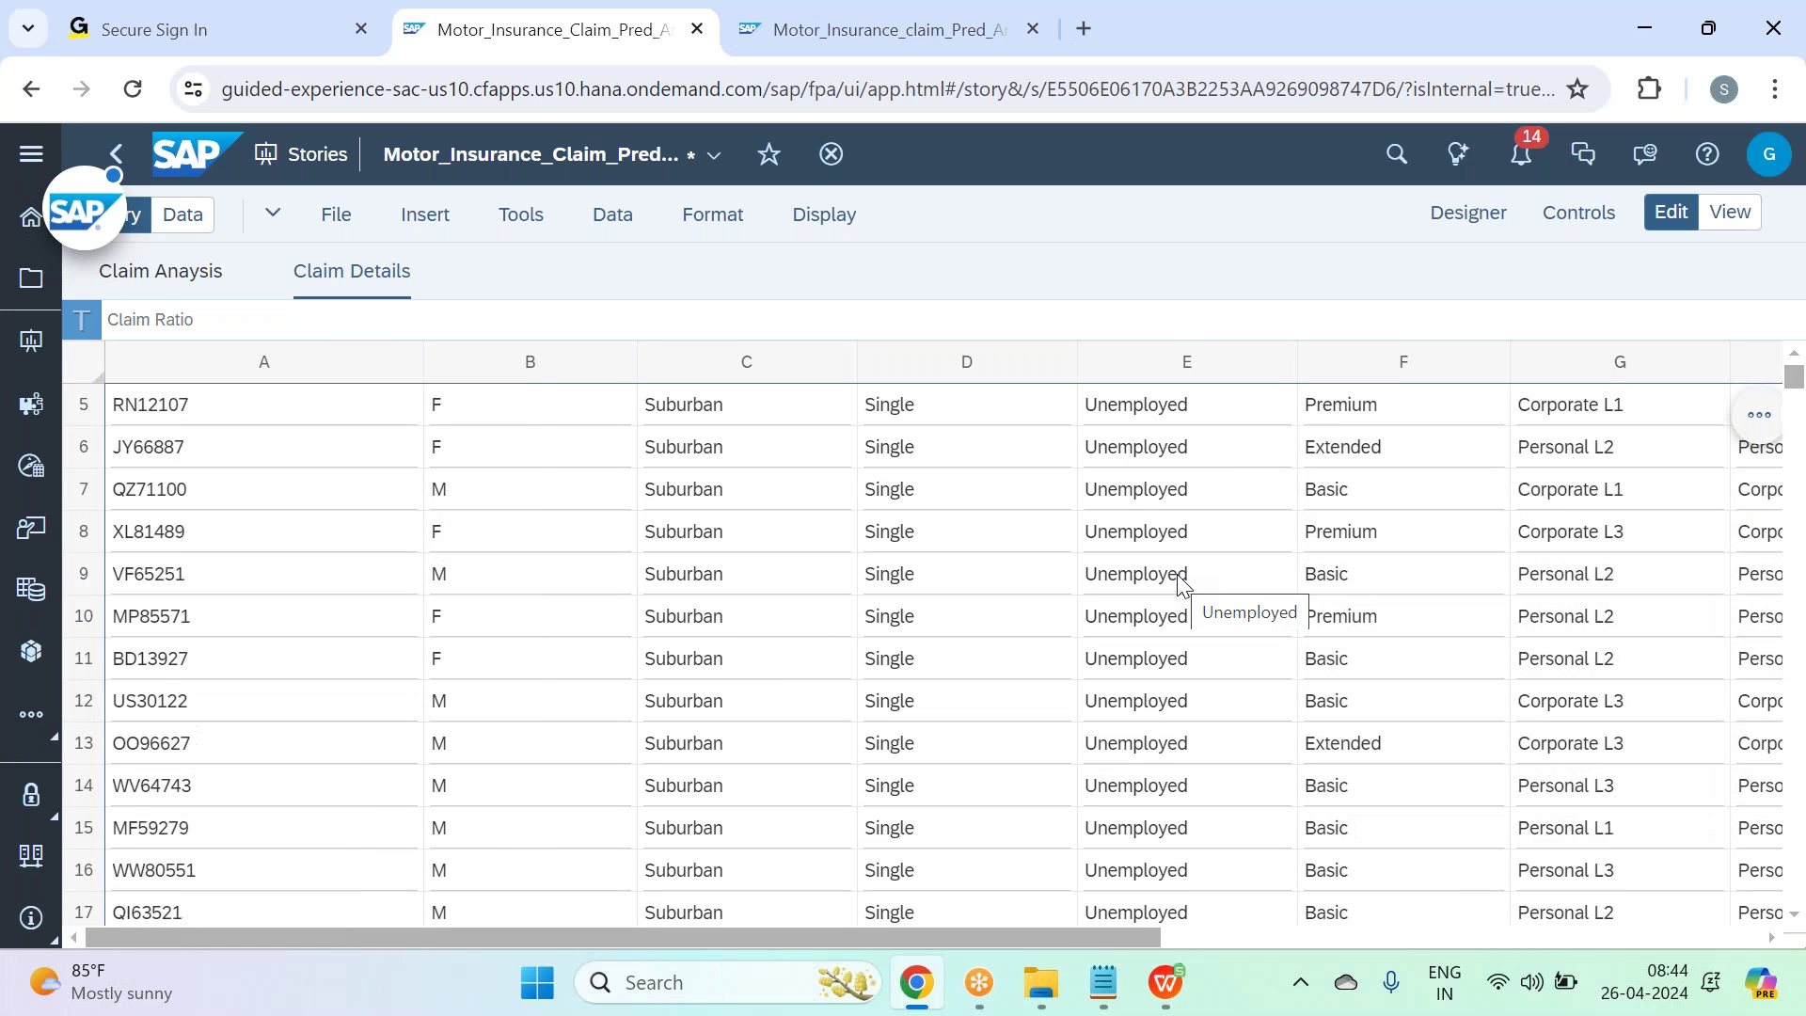
{"action": "scroll", "coordinate": [1183, 593], "scroll_direction": "down", "scroll_amount": 1}
{"action": "scroll", "coordinate": [1183, 592], "scroll_direction": "up", "scroll_amount": 5}
{"action": "scroll", "coordinate": [1183, 593], "scroll_direction": "up", "scroll_amount": 2}
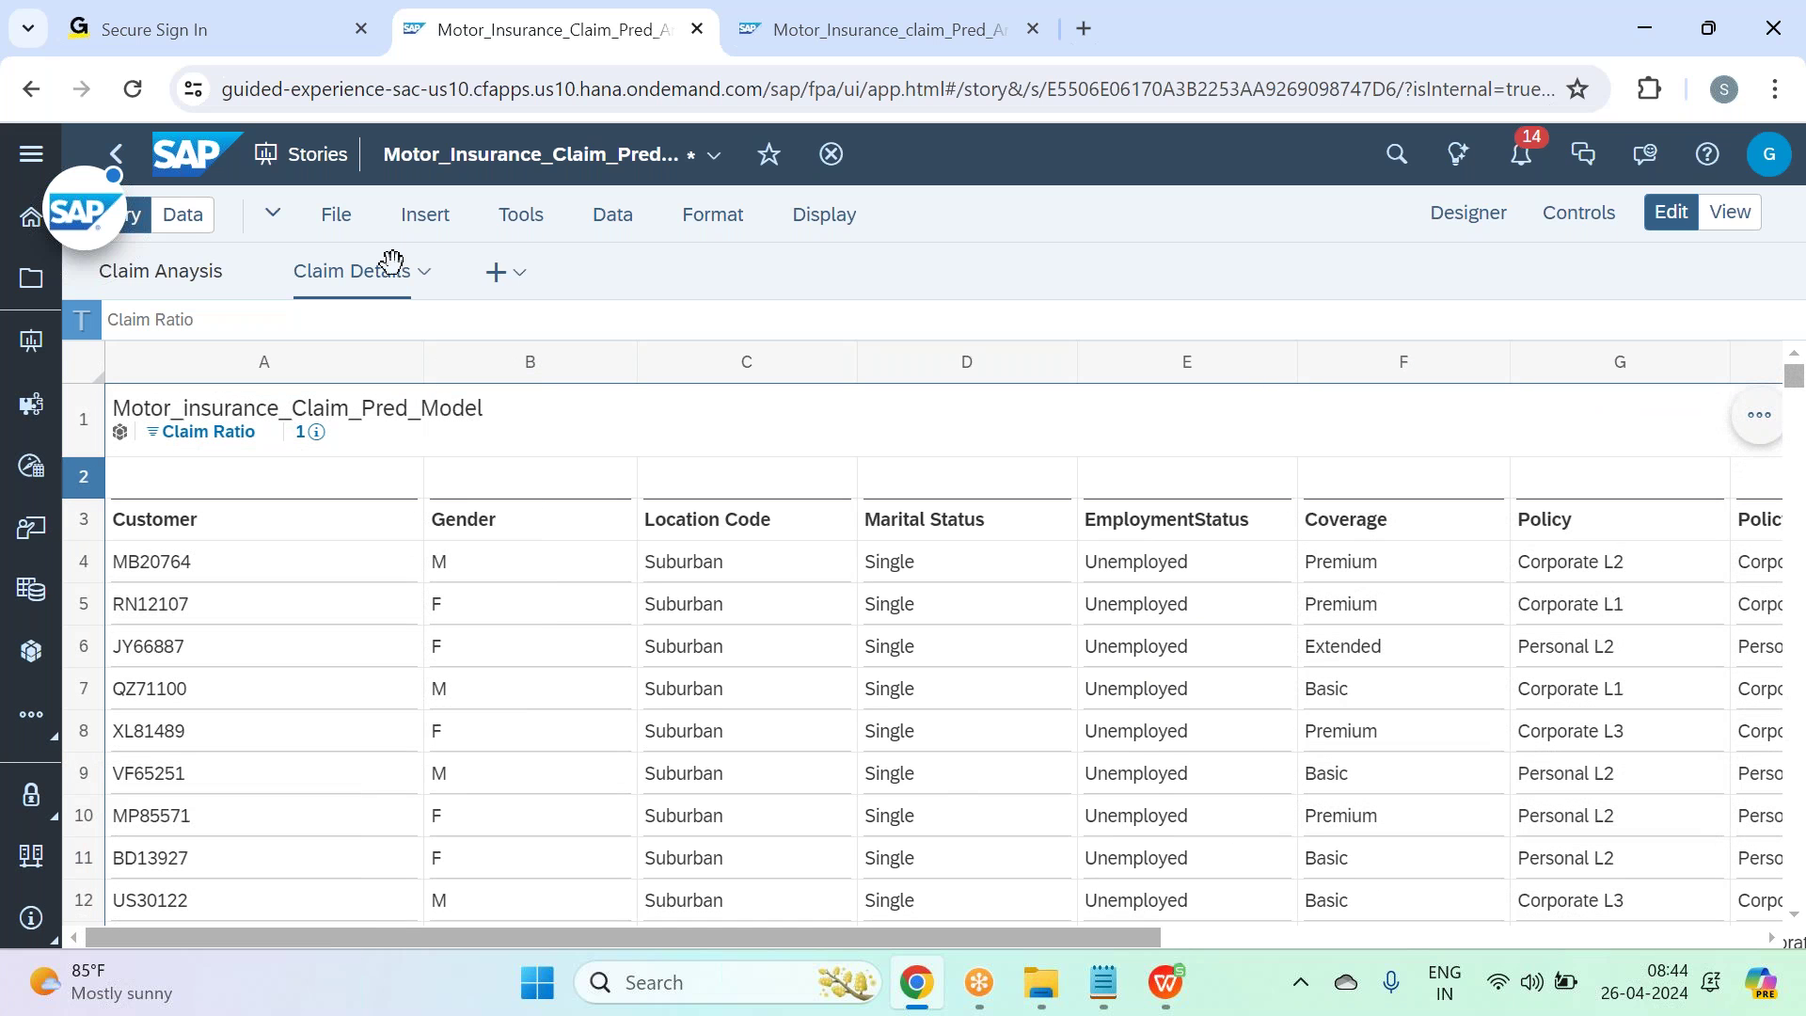
Save the motor insurance claim story under its existing name.
{"action": "left_click", "coordinate": [336, 216]}
{"action": "mouse_move", "coordinate": [442, 316]}
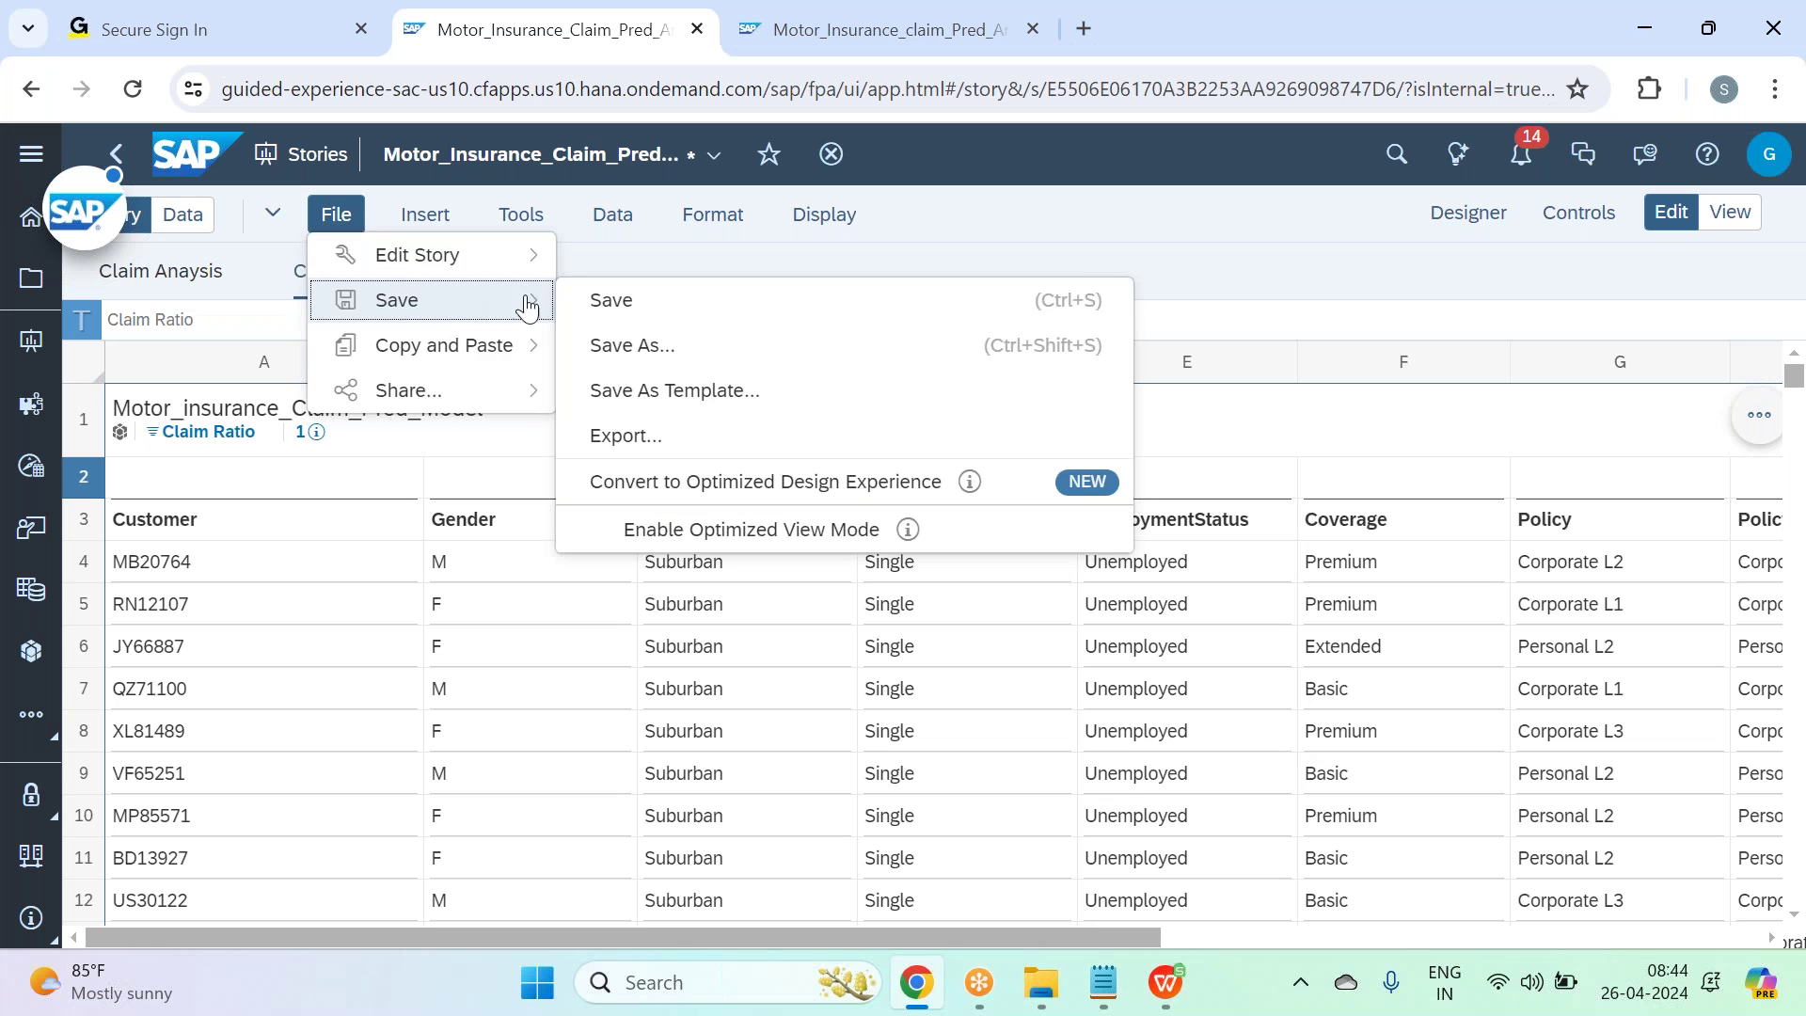
{"action": "left_click", "coordinate": [697, 299]}
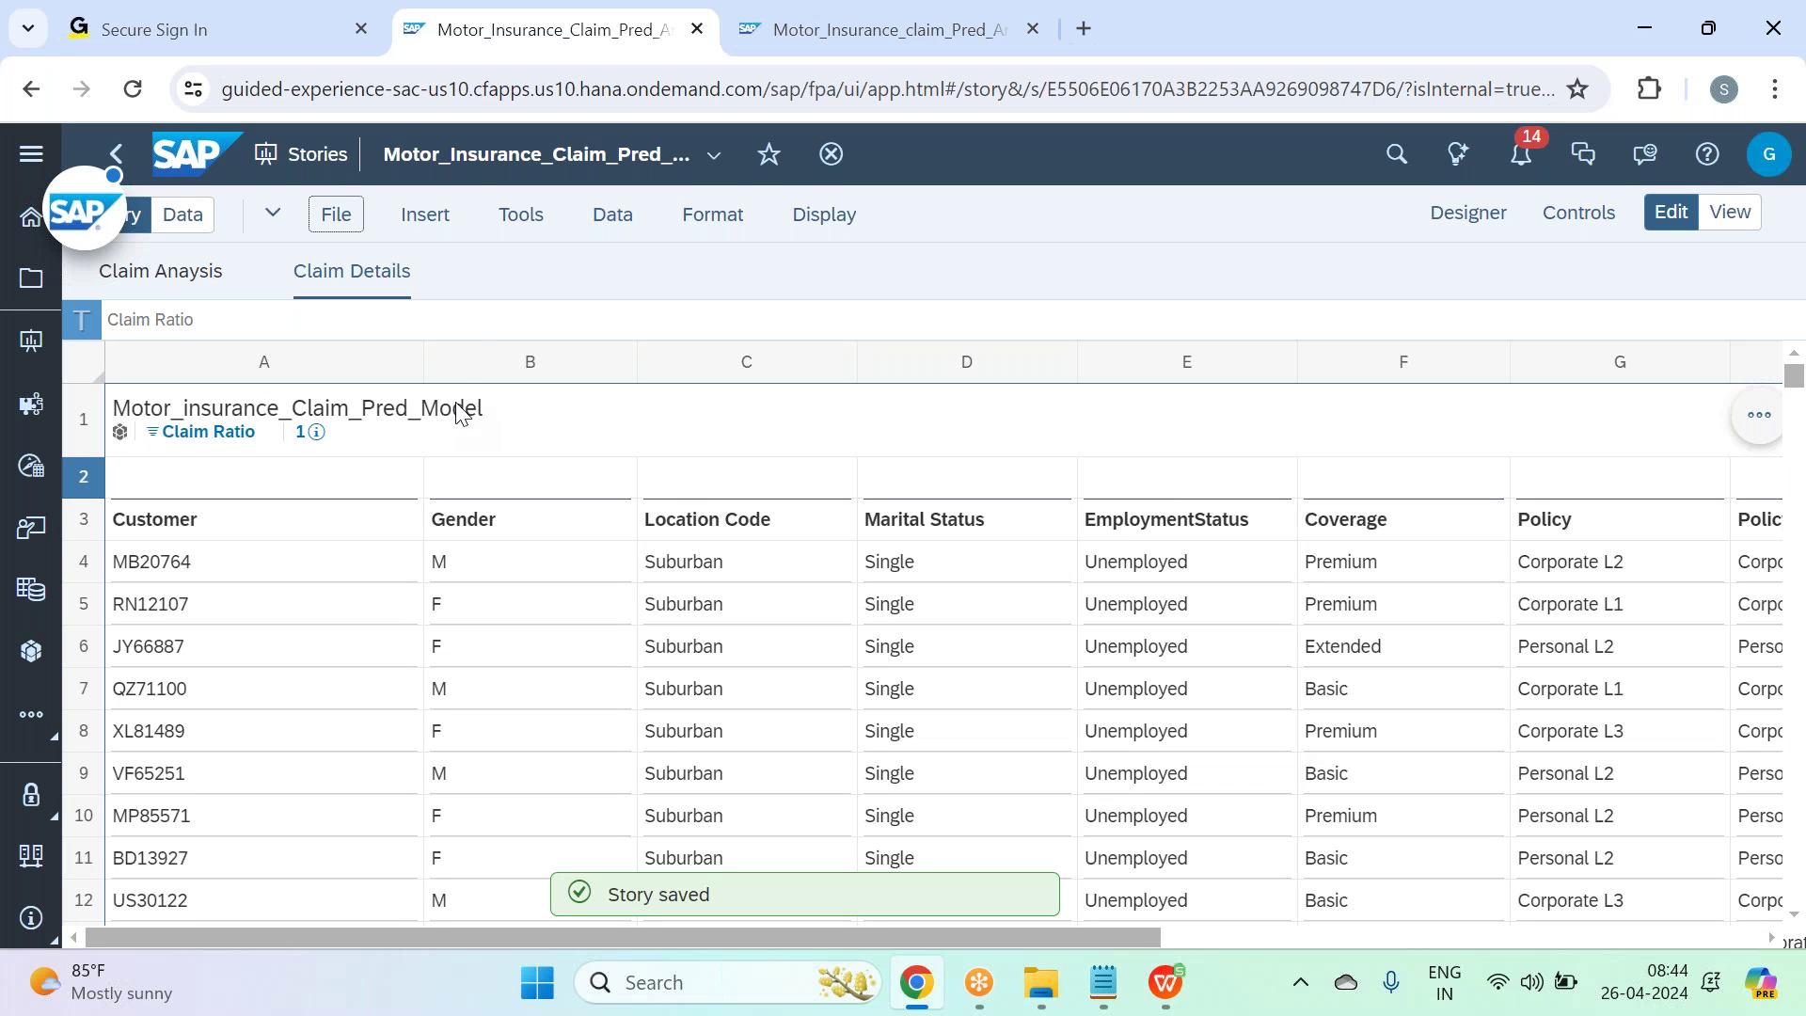
{"action": "left_click", "coordinate": [762, 261]}
Switch to the Notepad notes and review the four steps of the predictive scenario in the SAC Mar 2024 - Batch 33 file.
{"action": "left_click", "coordinate": [1102, 982]}
{"action": "left_click_drag", "start_coordinate": [589, 572], "coordinate": [9, 461]}
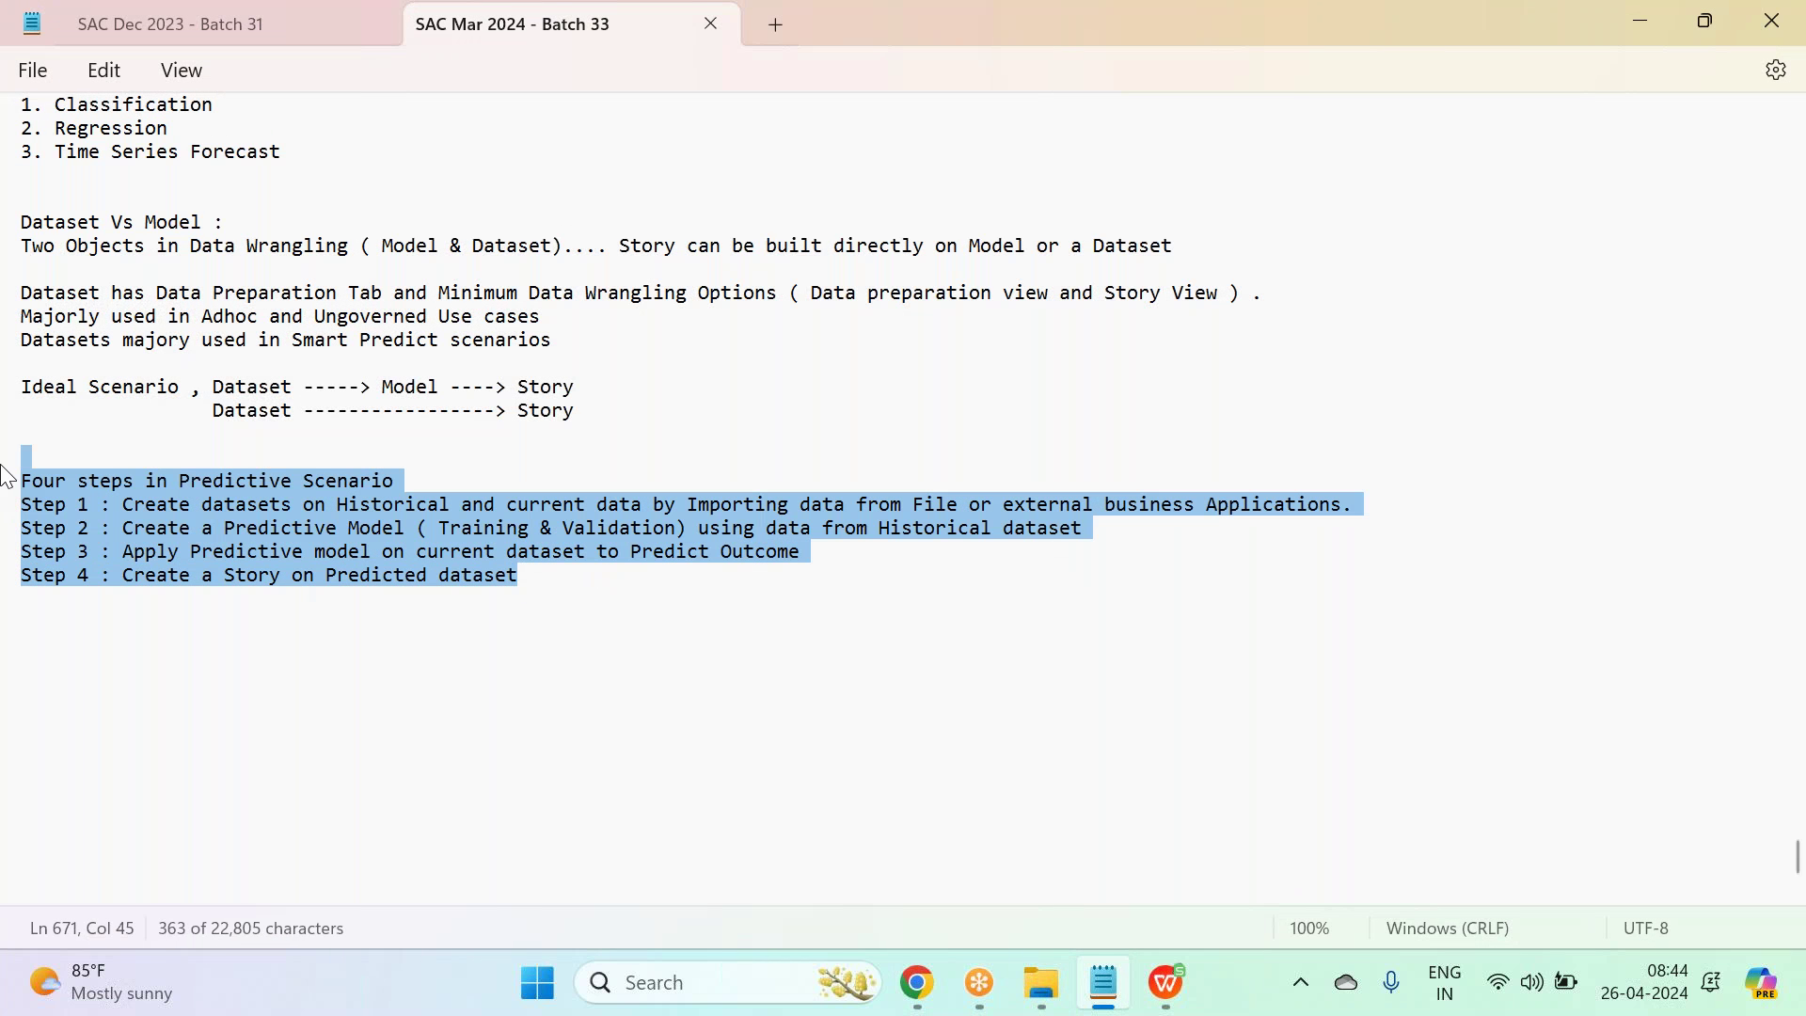
{"action": "left_click", "coordinate": [289, 454]}
{"action": "left_click", "coordinate": [418, 481]}
{"action": "left_click", "coordinate": [523, 574]}
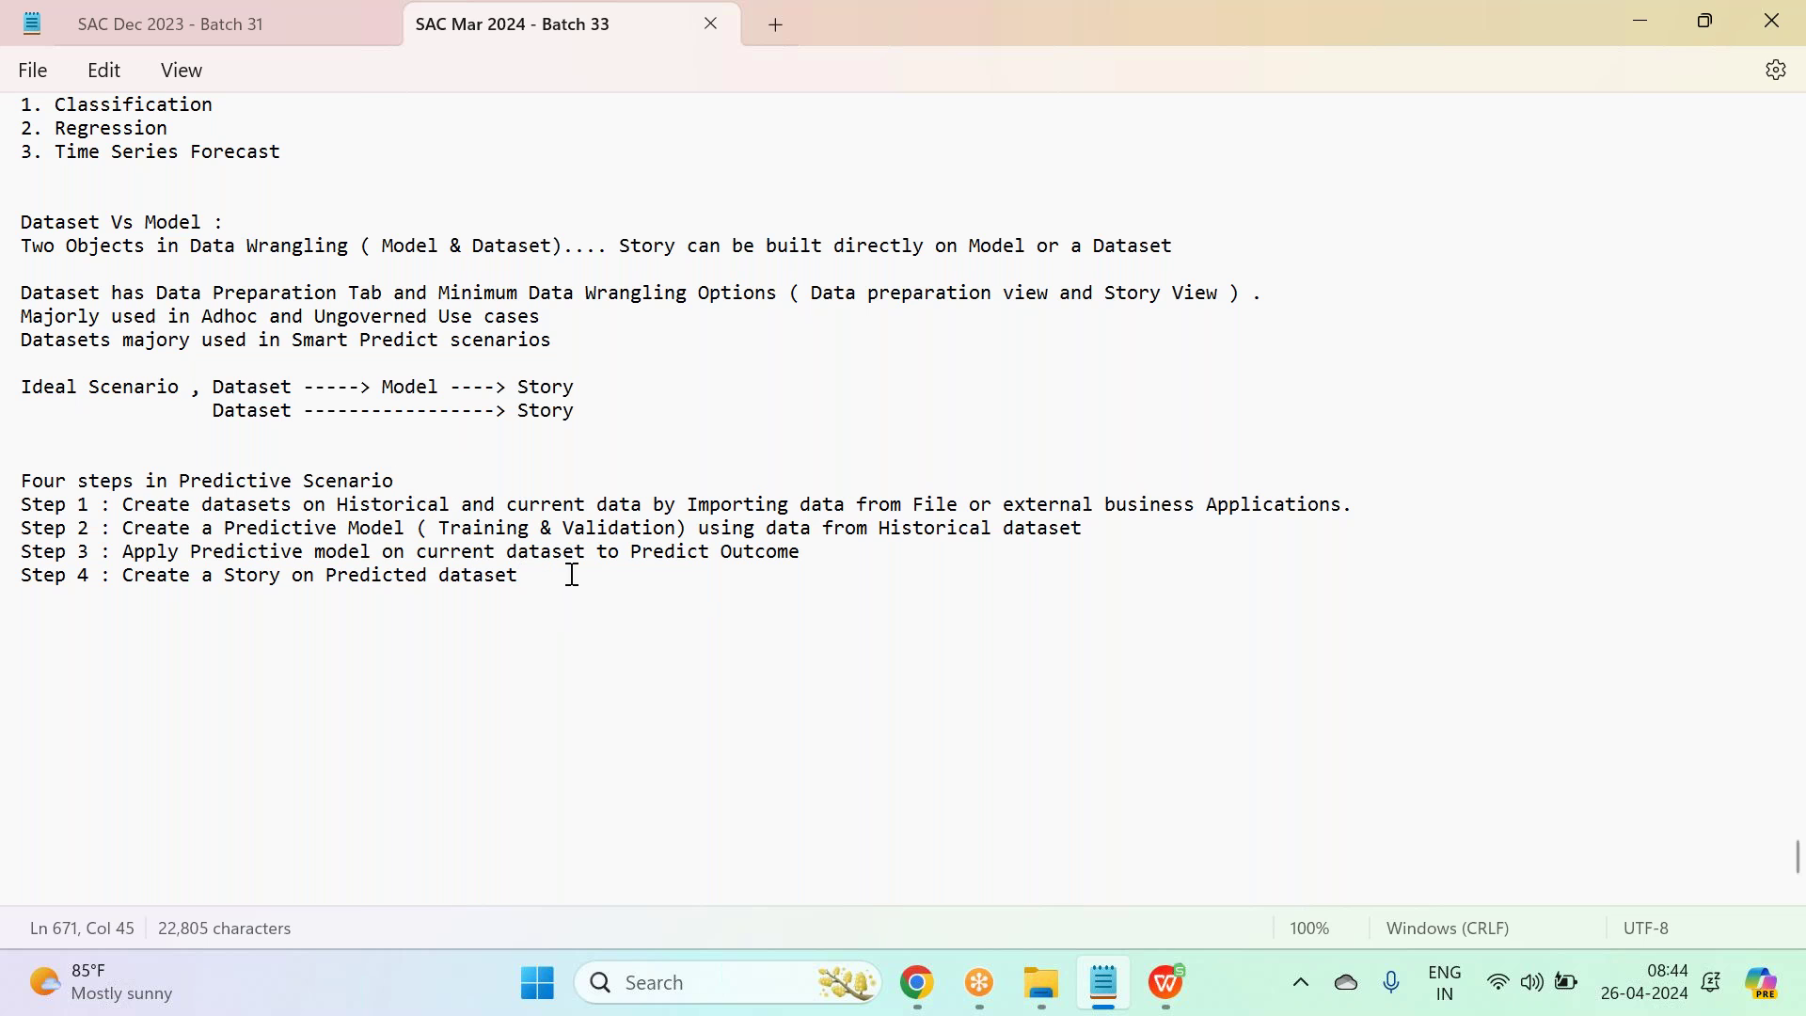
{"action": "scroll", "coordinate": [500, 441], "scroll_direction": "up", "scroll_amount": 6}
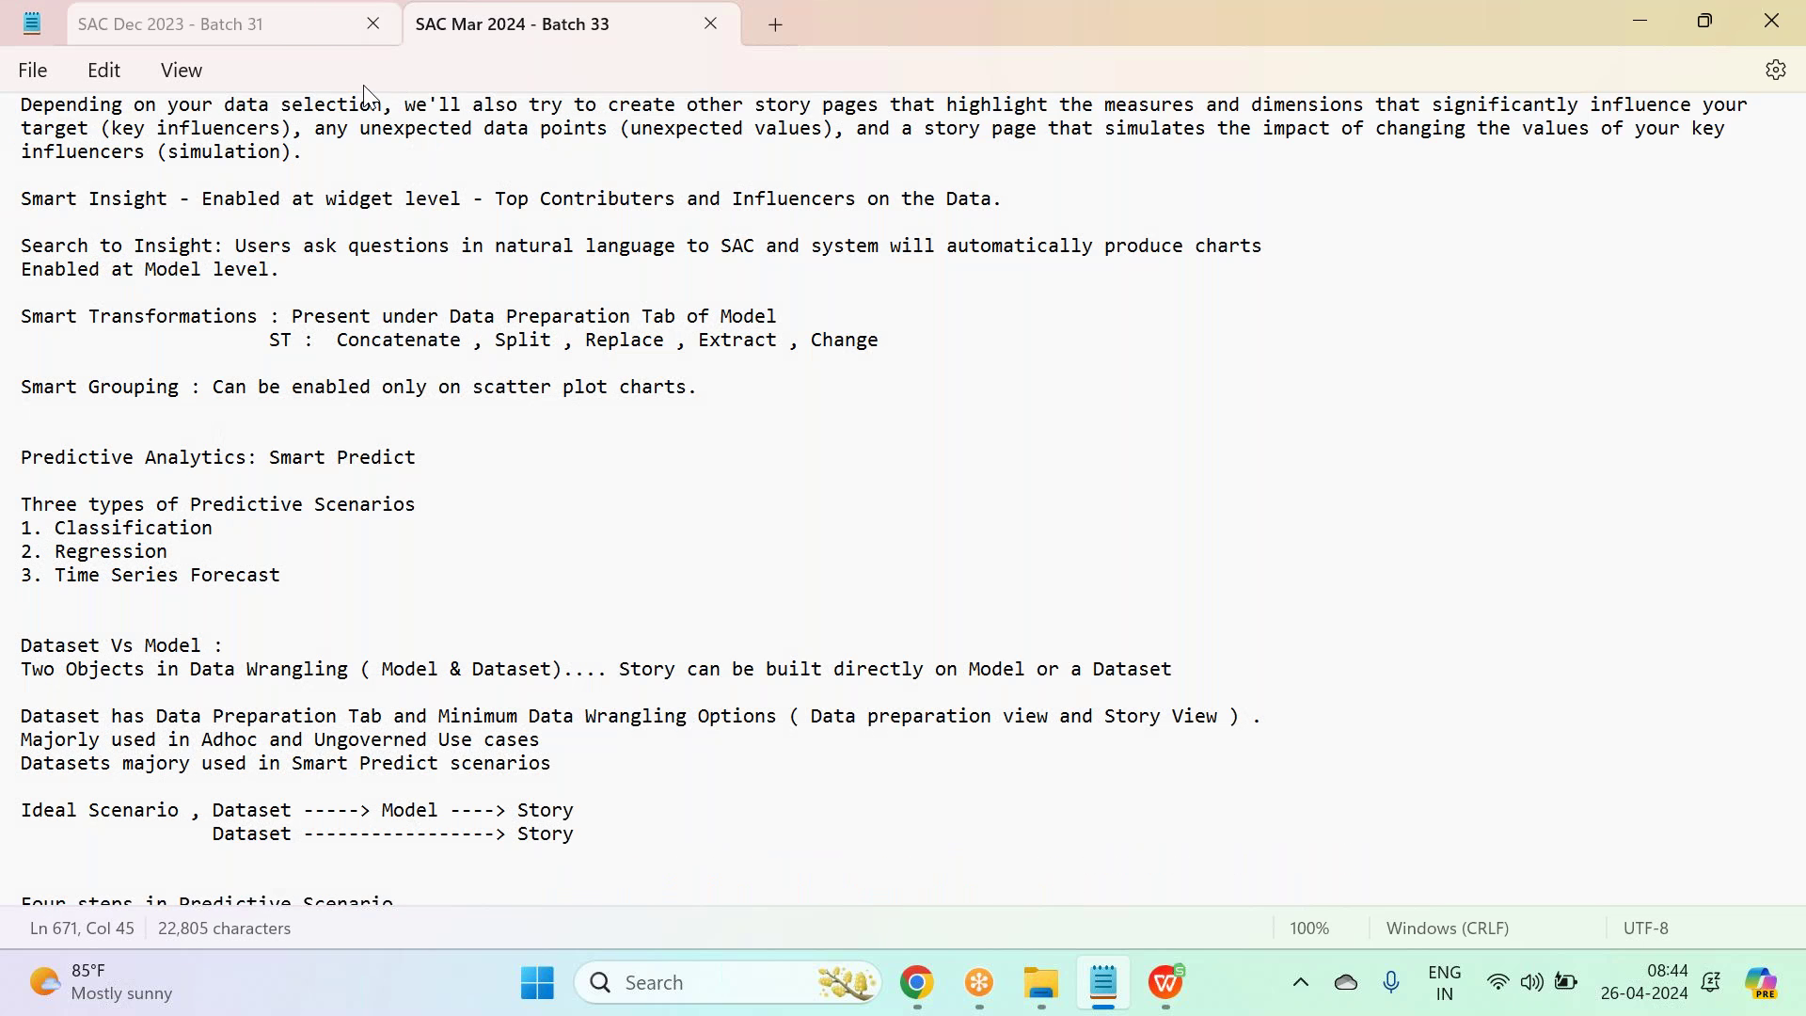
Look through the planning scenarios in the SAC Dec 2023 - Batch 31 notes, and return to the four predictive steps in the Batch 33 notes.
{"action": "left_click", "coordinate": [323, 14]}
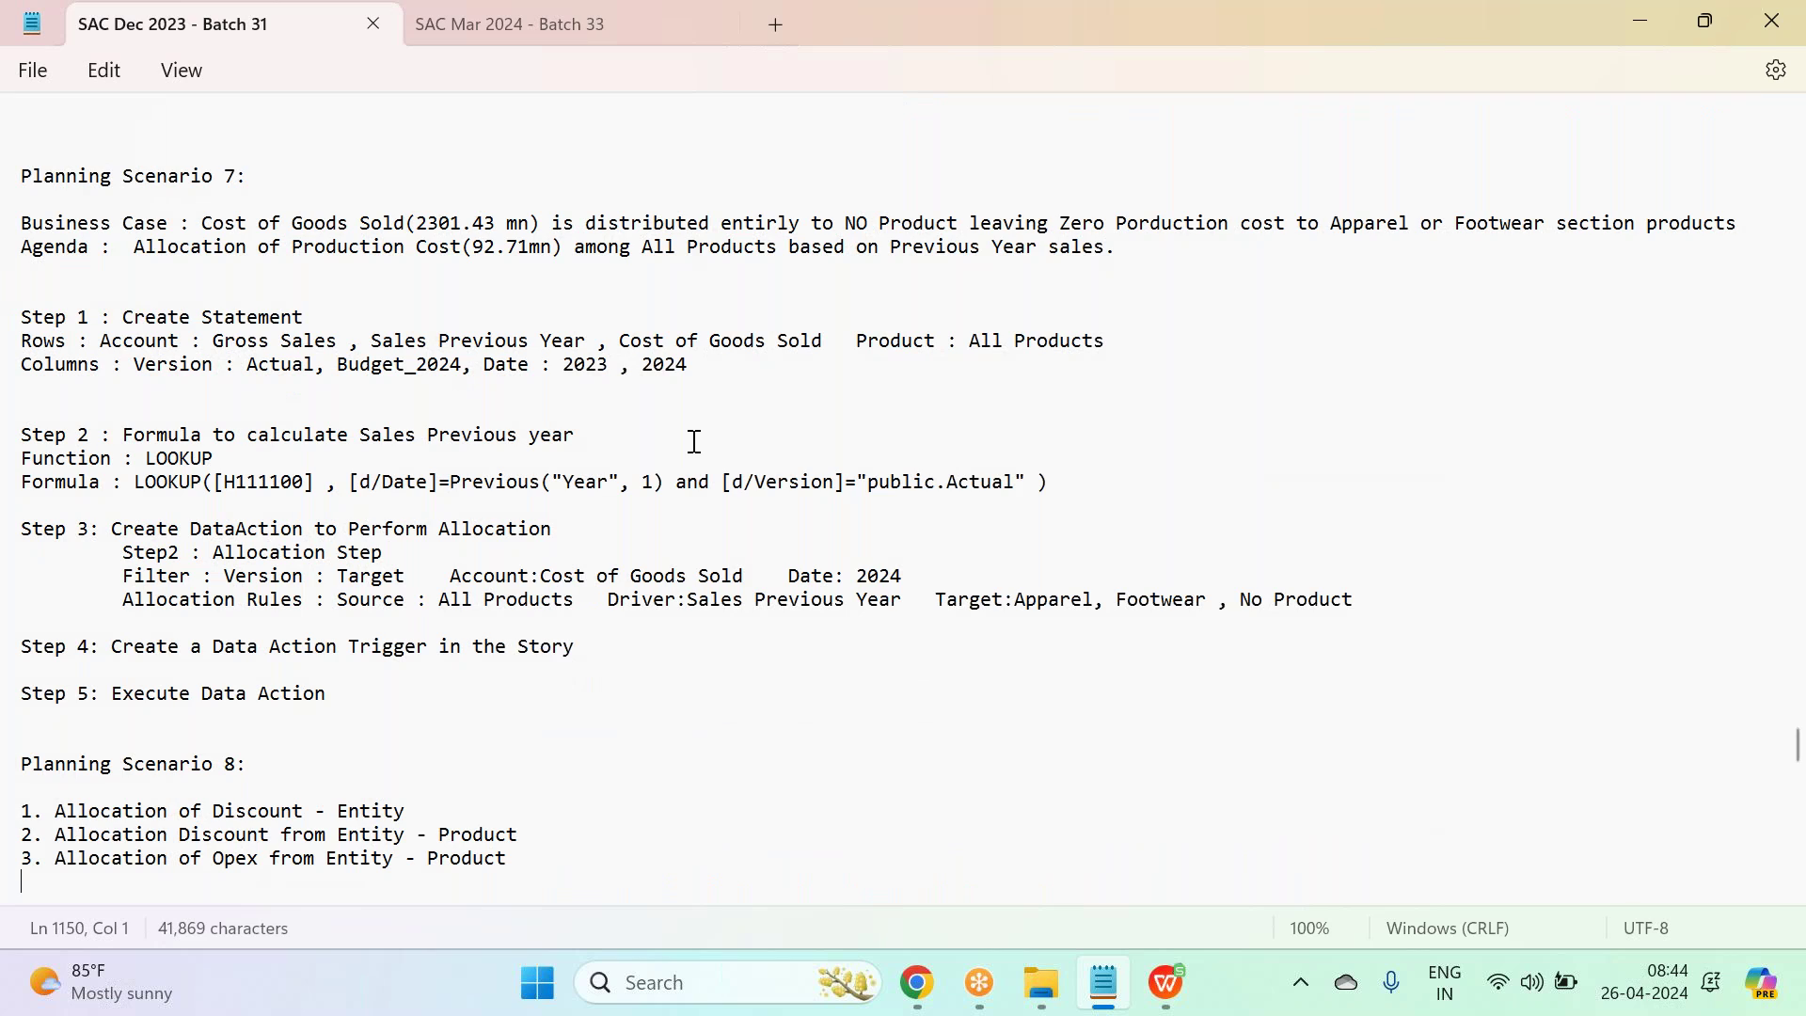
{"action": "scroll", "coordinate": [694, 444], "scroll_direction": "down", "scroll_amount": 11}
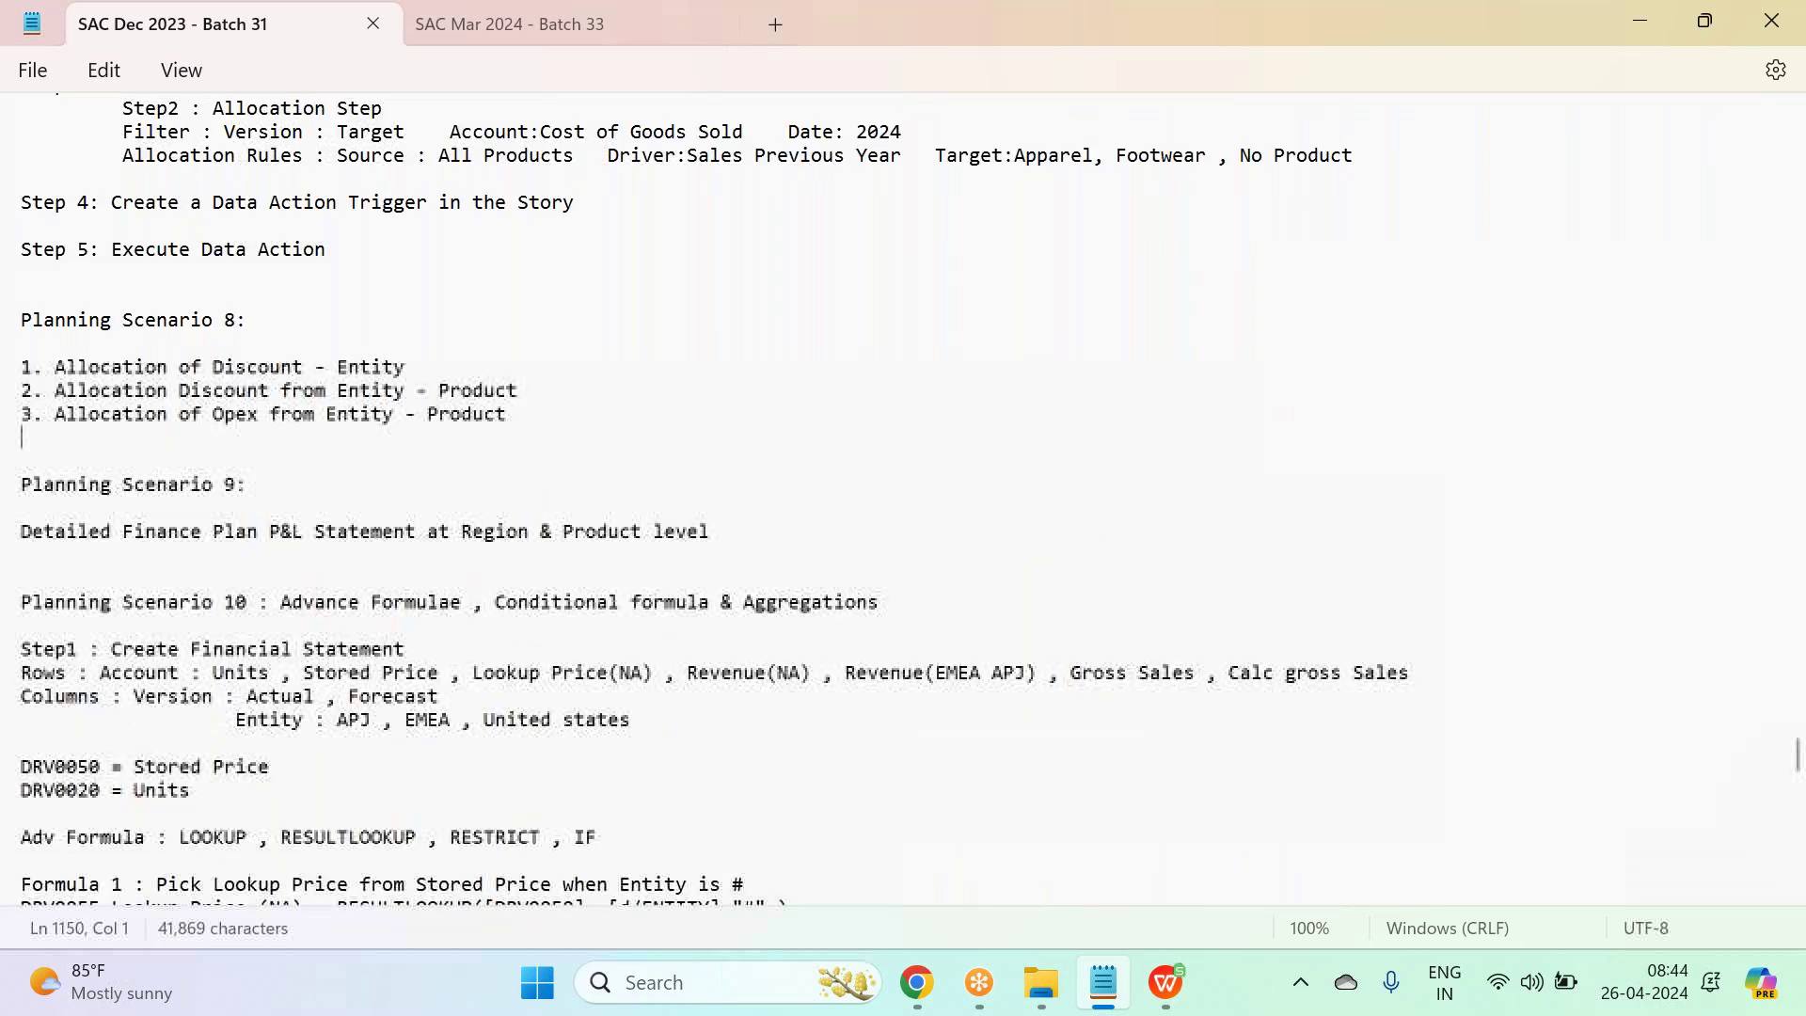
{"action": "scroll", "coordinate": [768, 499], "scroll_direction": "down", "scroll_amount": 20}
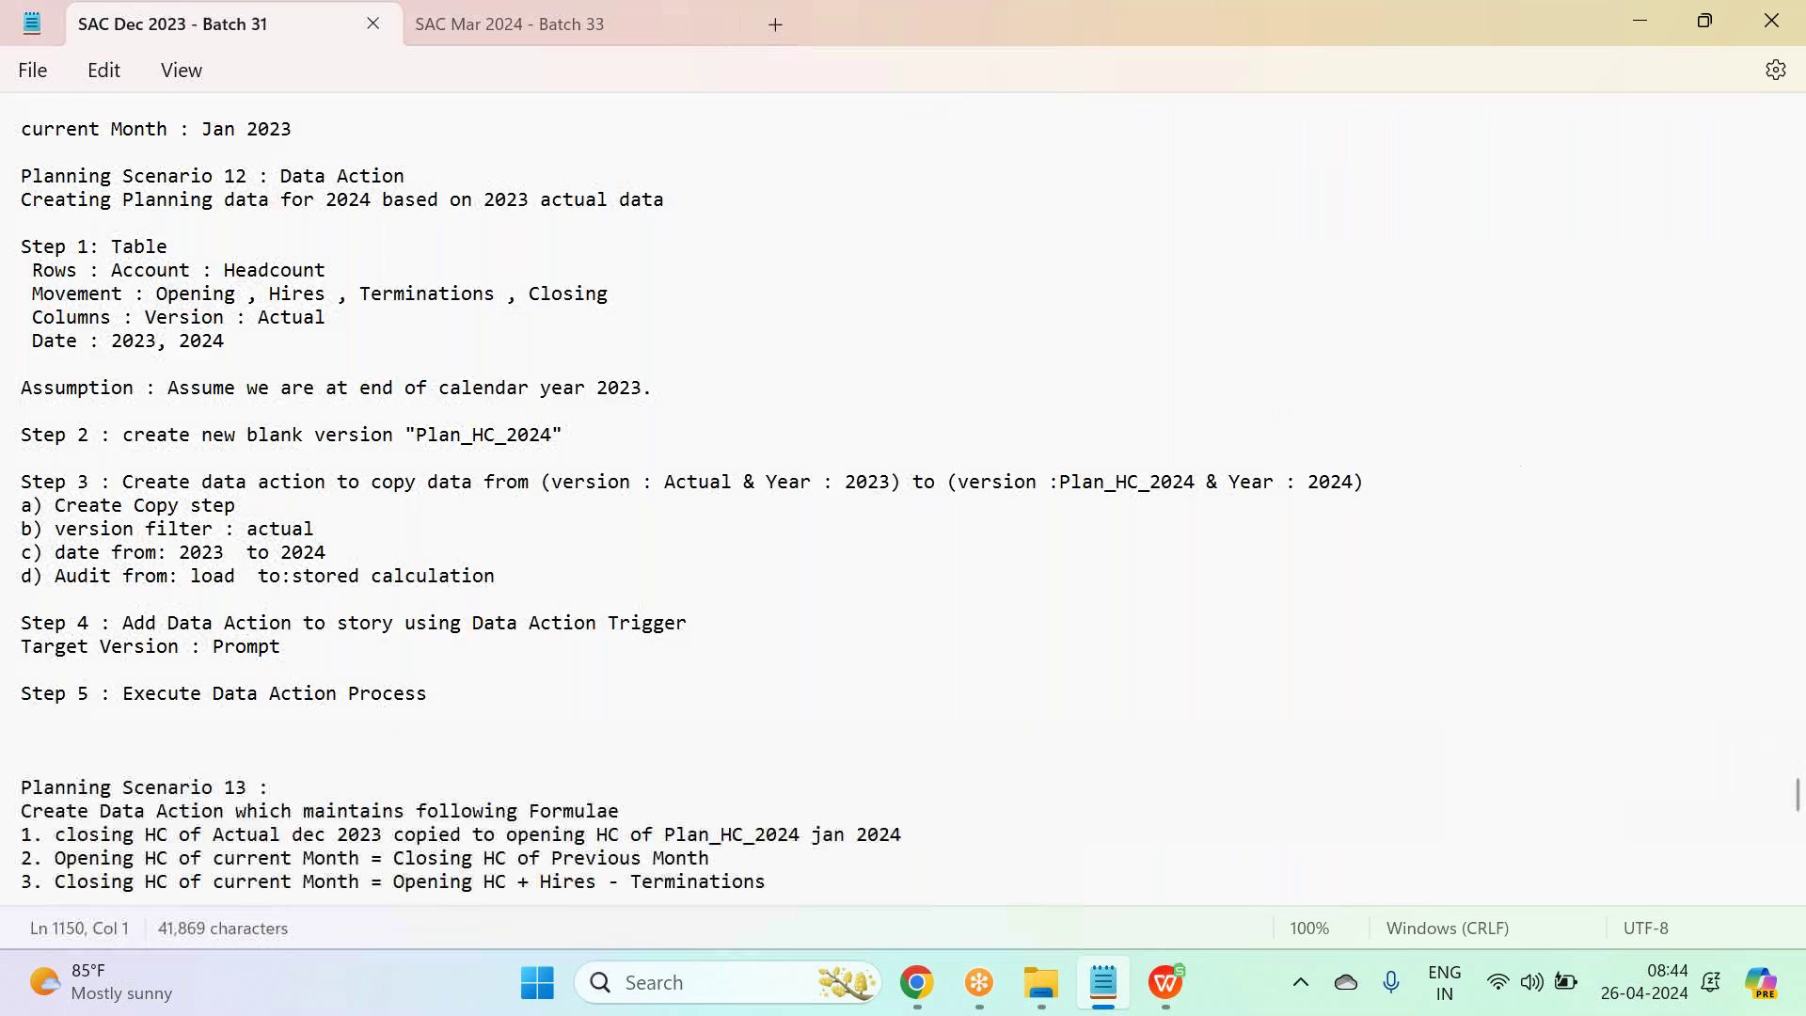
{"action": "scroll", "coordinate": [835, 415], "scroll_direction": "up", "scroll_amount": 3}
{"action": "left_click", "coordinate": [472, 34]}
{"action": "scroll", "coordinate": [585, 677], "scroll_direction": "down", "scroll_amount": 3}
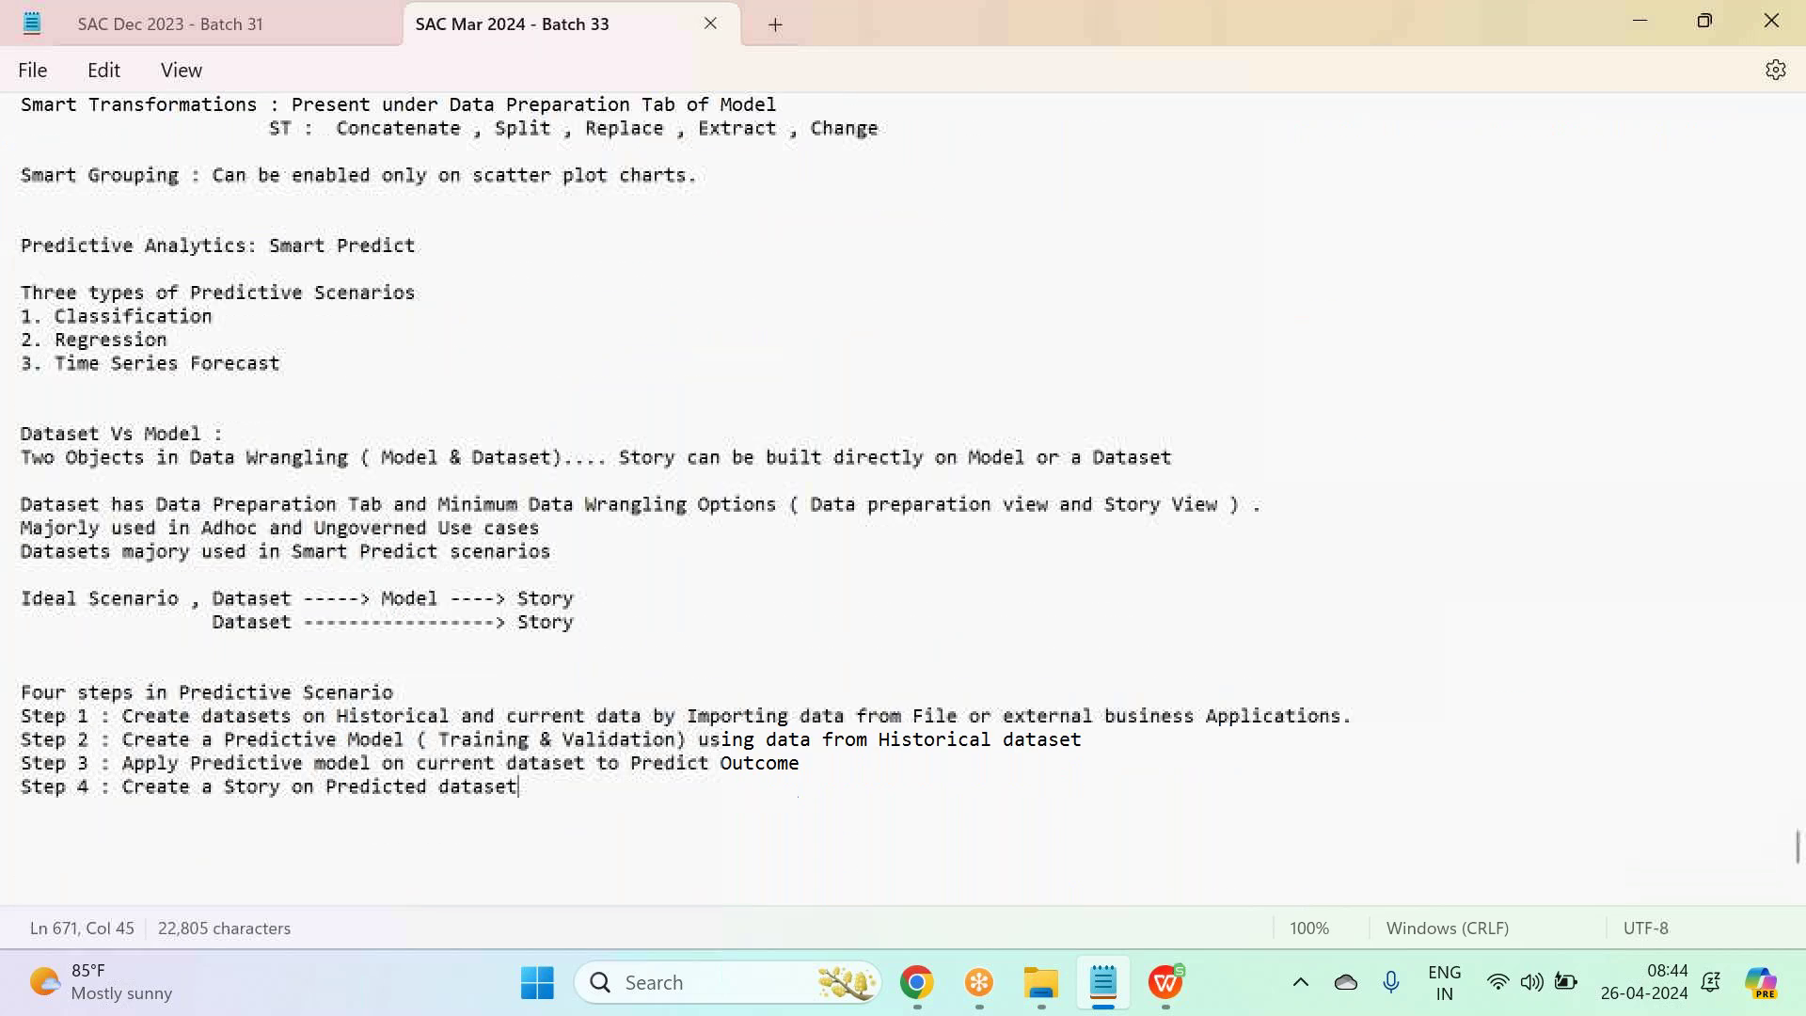